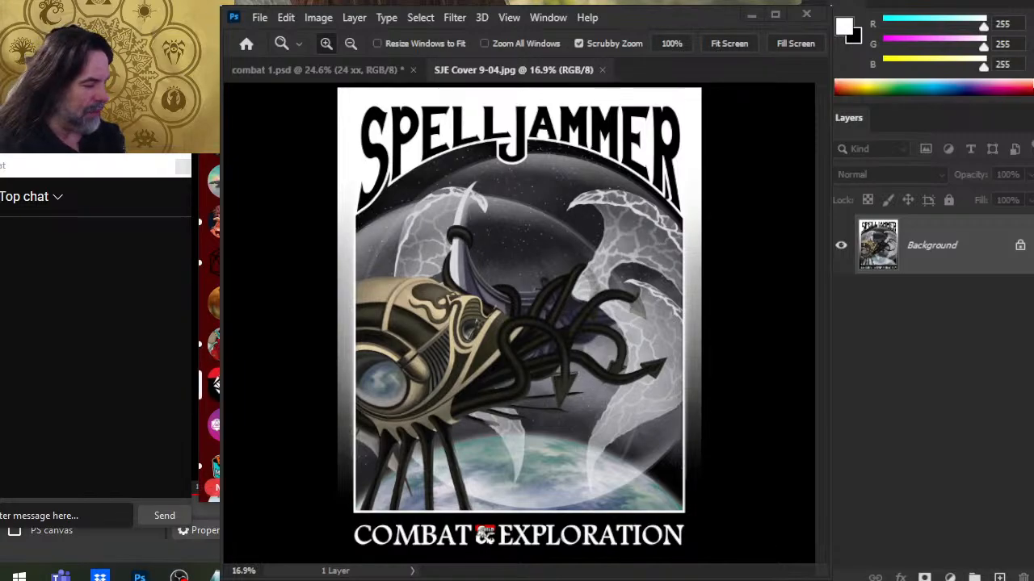
Switch to Chrome and look over the latest livestream announcement on the X profile page.
scroll(207, 321, down, 2)
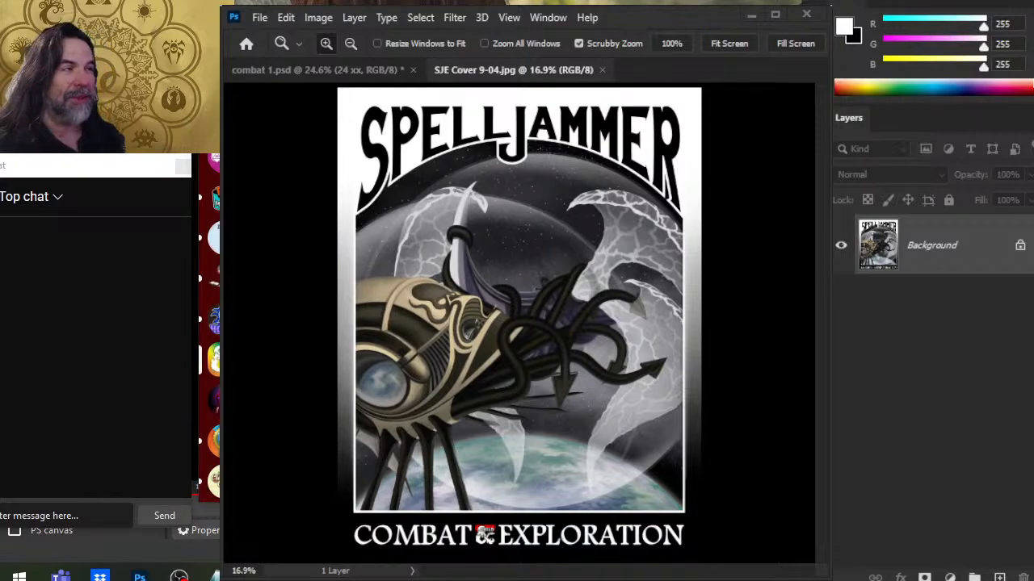
key(alt+Tab)
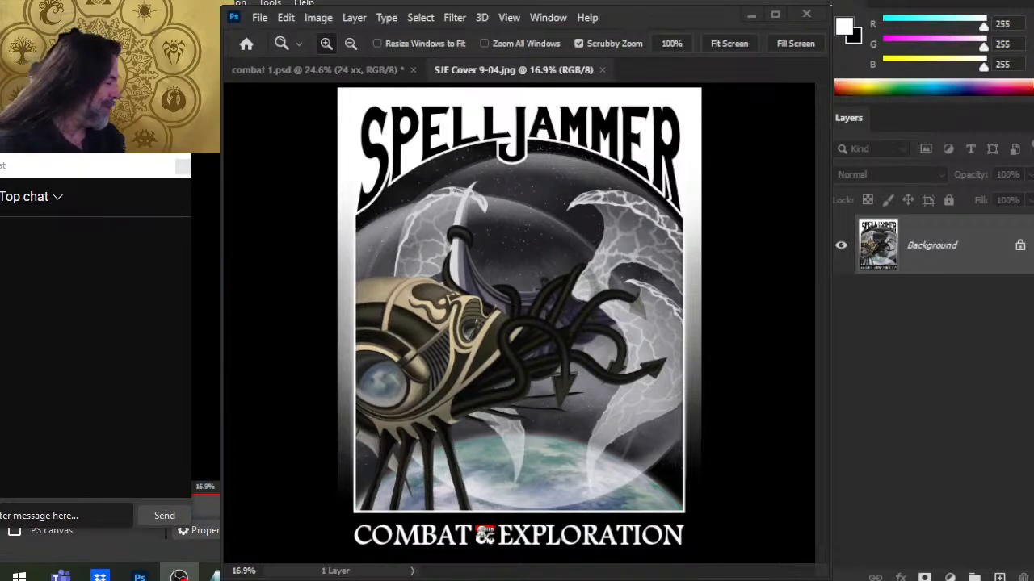
drag(898, 372, 900, 392)
key(alt+Tab)
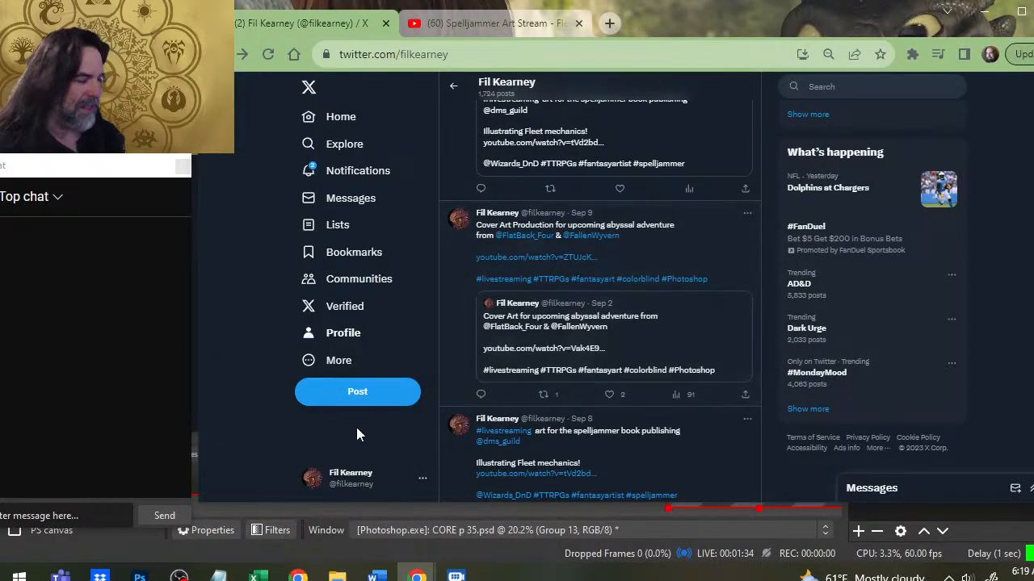
click(353, 334)
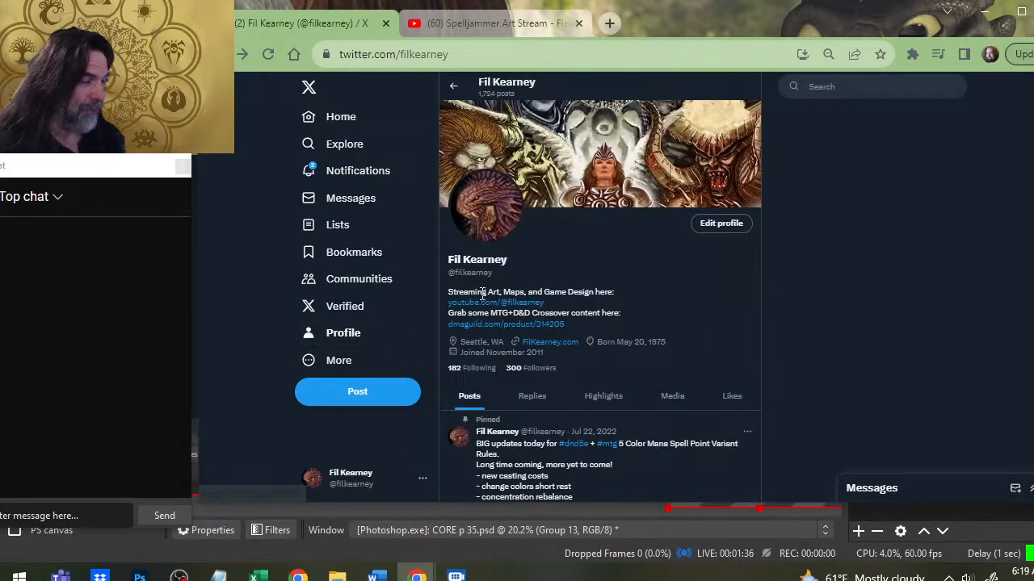
scroll(482, 293, down, 10)
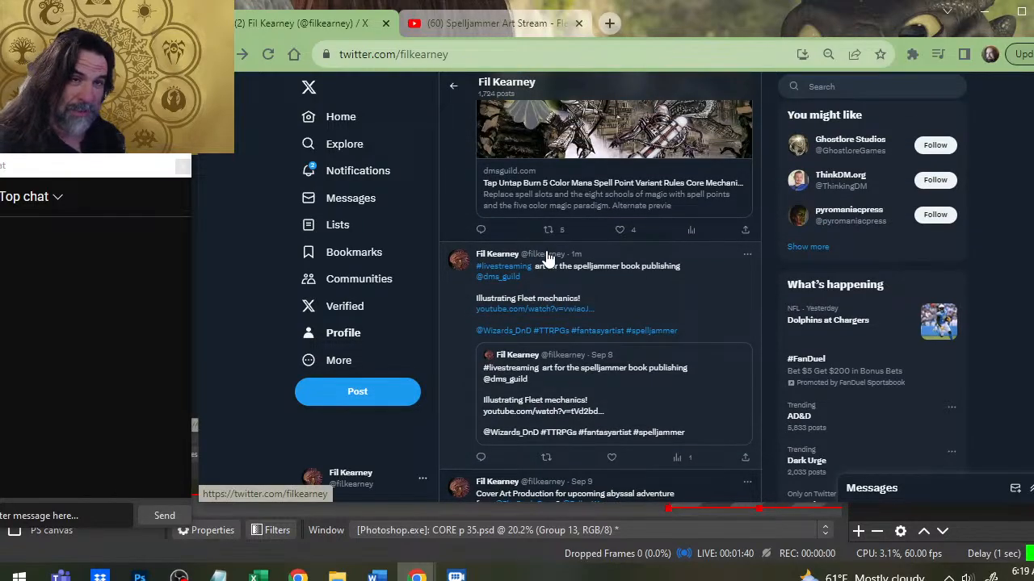
Close the X profile tab, and pause and resume the Spelljammer Art Stream video on YouTube.
click(384, 23)
click(559, 453)
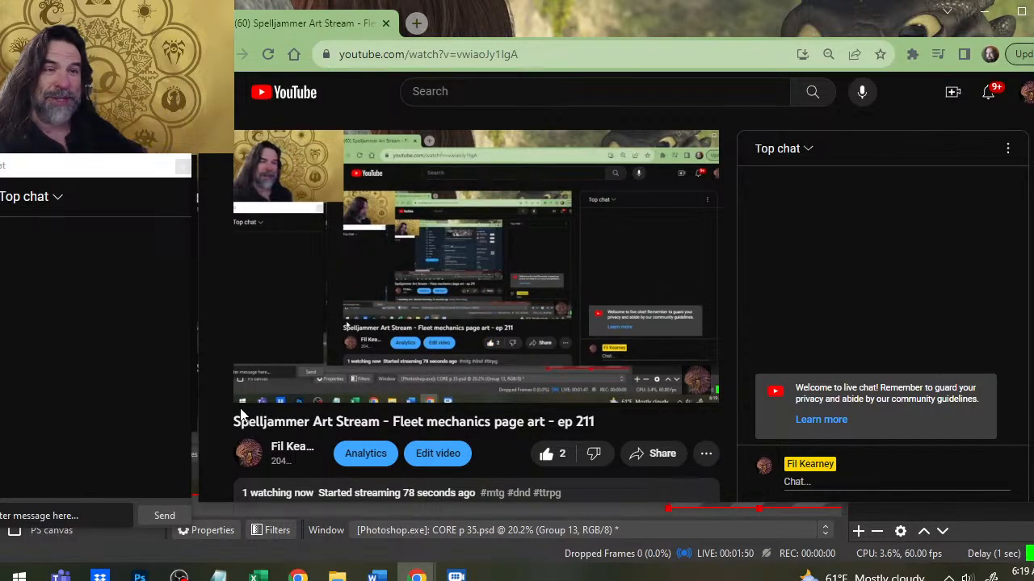
key(space)
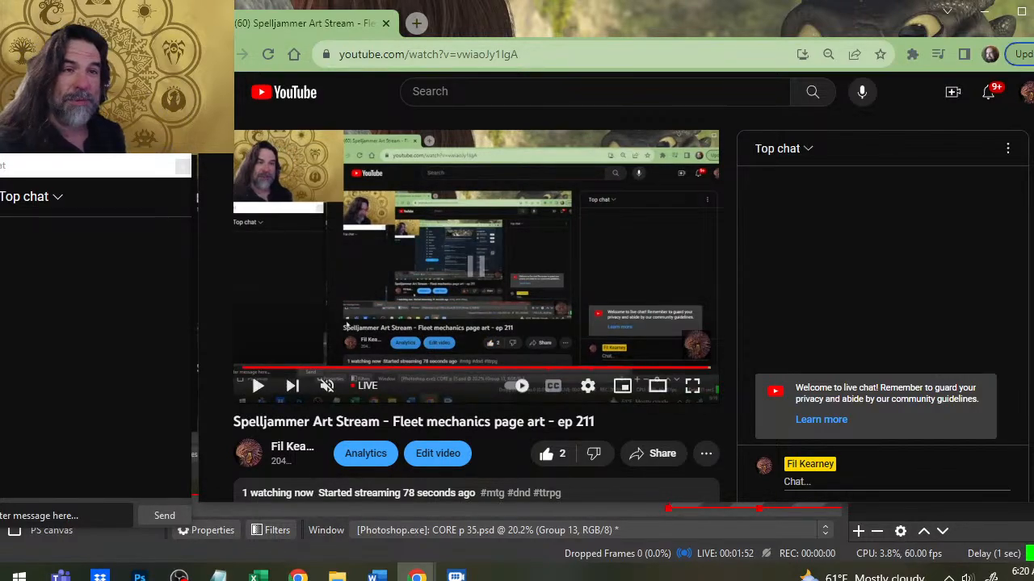
key(alt+Tab)
key(alt+Tab)
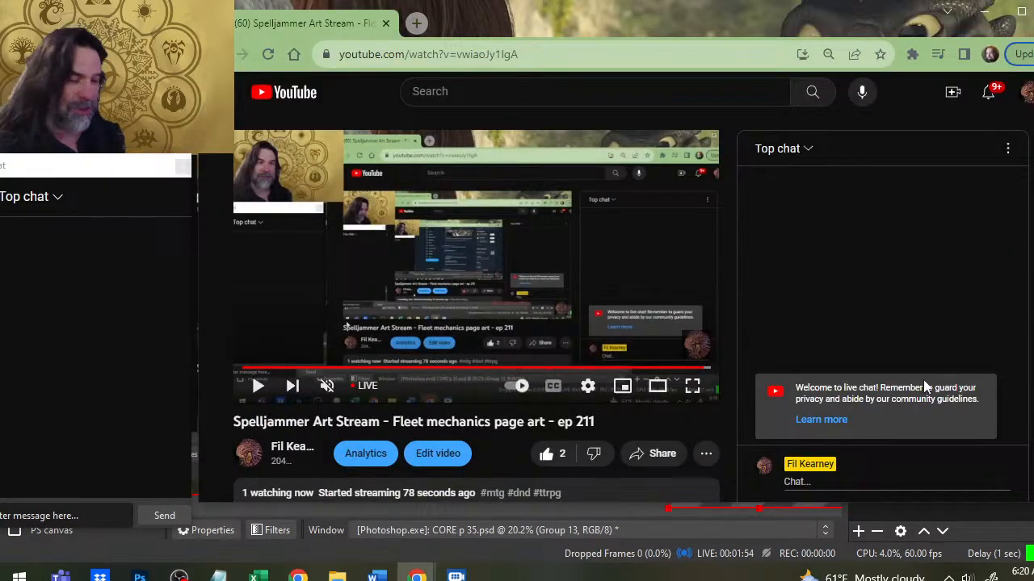
click(257, 386)
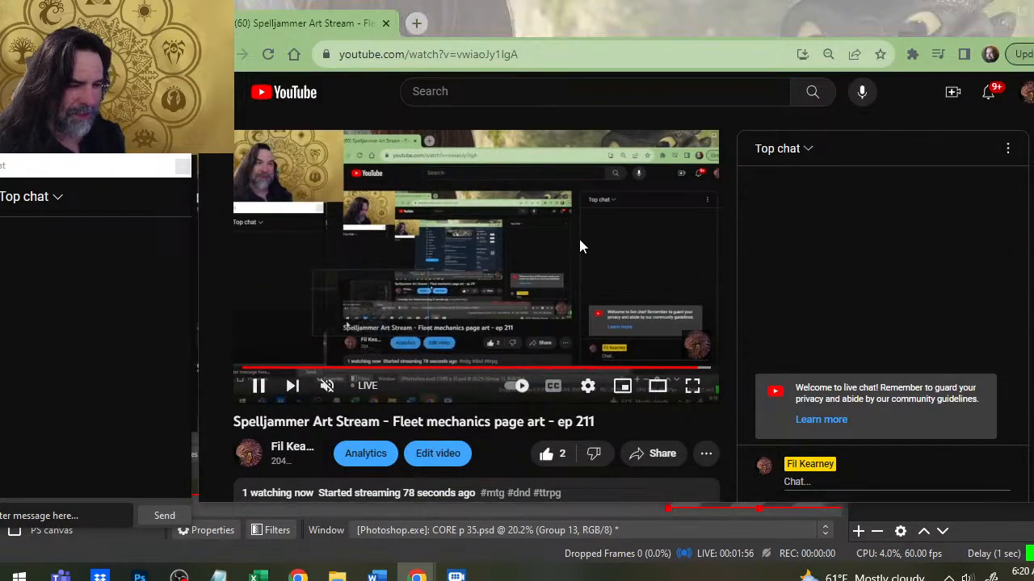
Switch from the browser to Photoshop with the SJE Cover 9-04.jpg image in view.
key(alt+Tab)
key(alt+Tab)
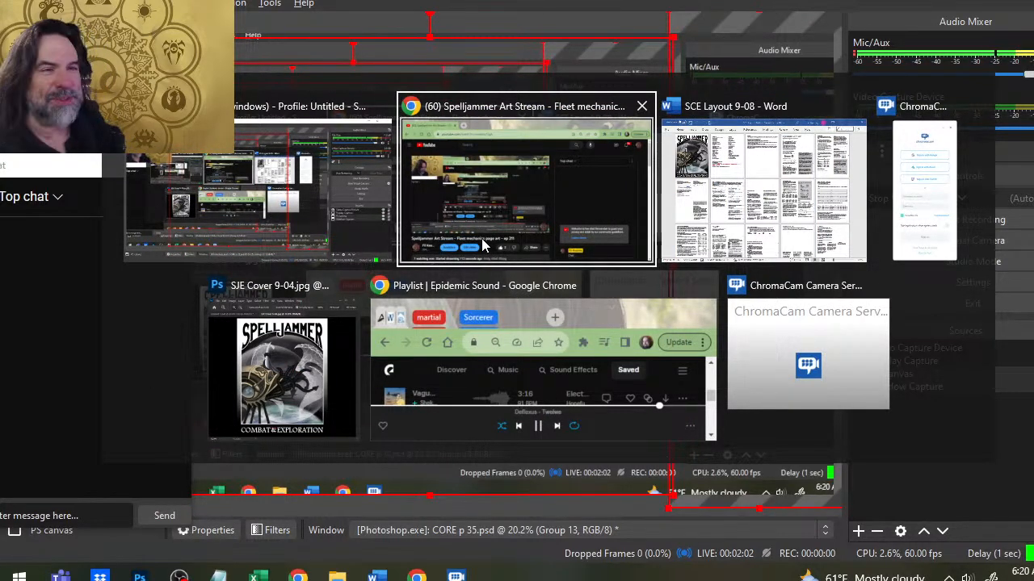
key(alt+Tab)
key(alt+Tab)
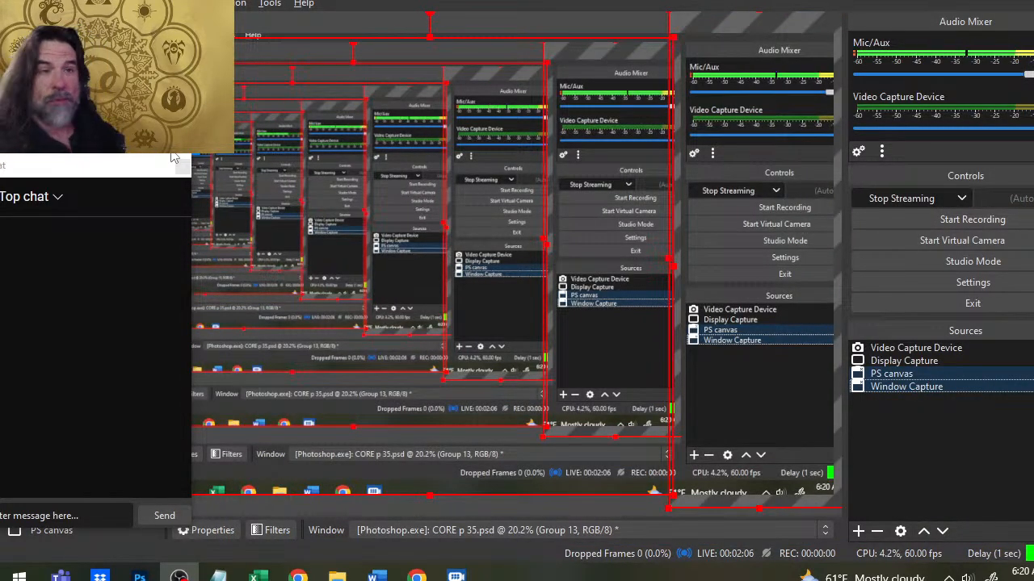
key(alt+Tab)
key(alt+Tab)
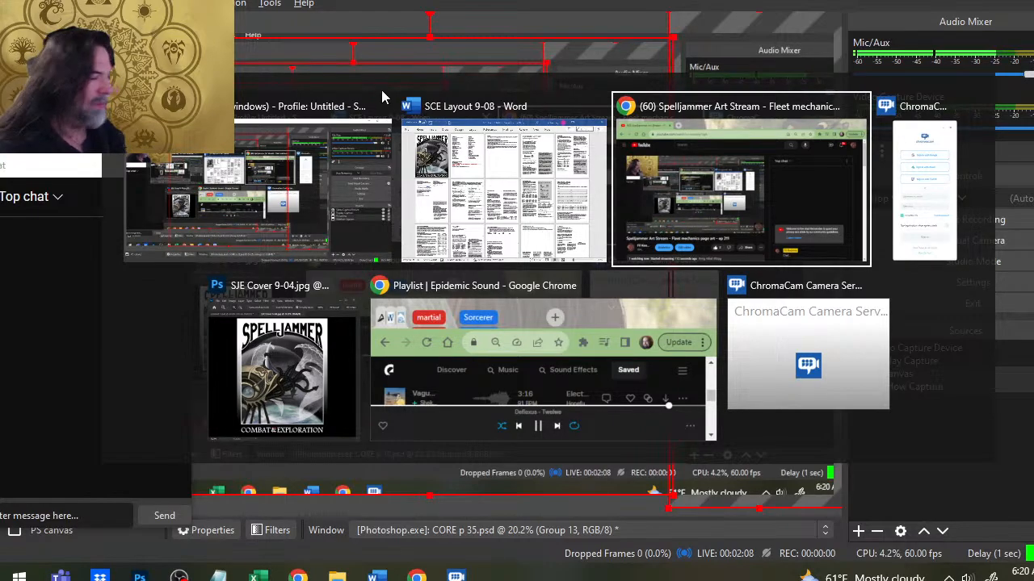
key(alt+Tab)
key(alt+Tab)
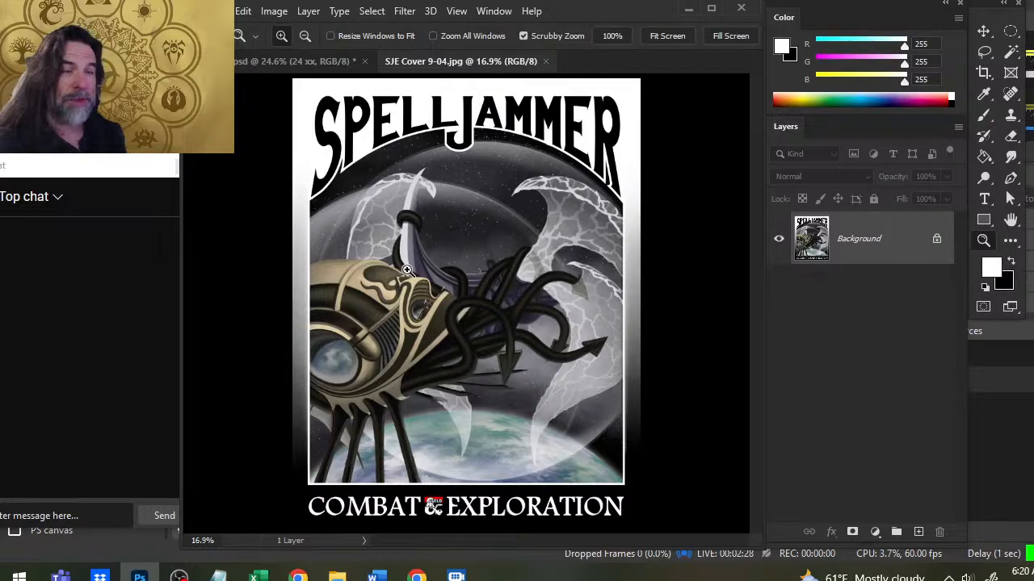
Switch to the SCE Layout 9-08 document in Word and examine its pages up to the Combat chapter's opening page at 50% zoom.
key(alt+Tab)
key(Tab)
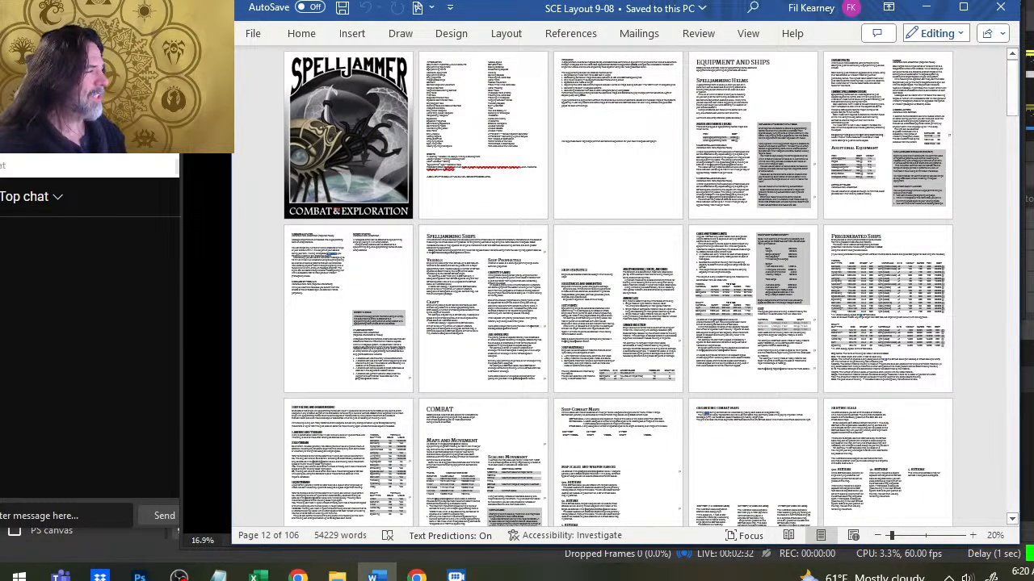
scroll(635, 308, down, 1)
scroll(473, 259, up, 1)
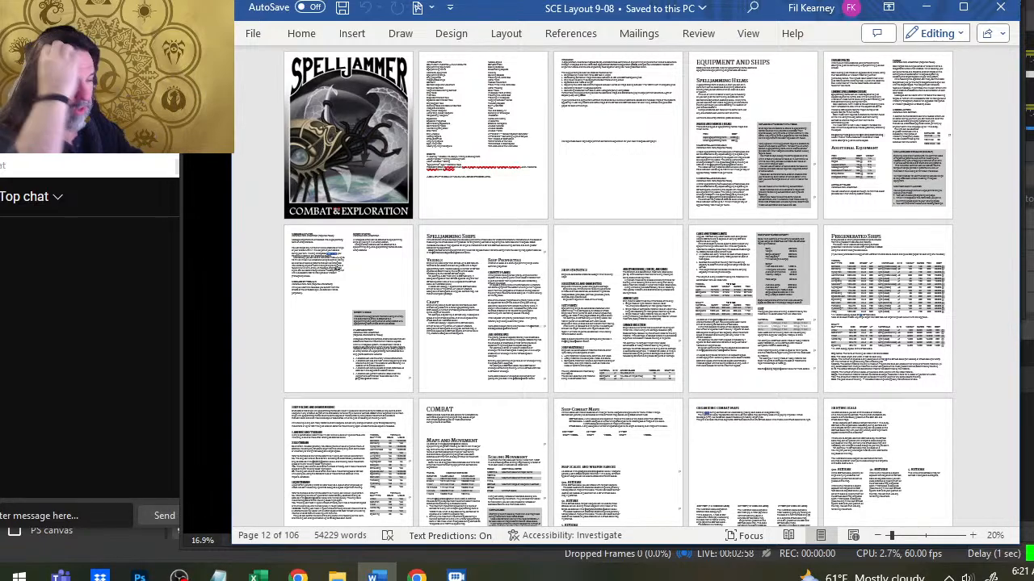
scroll(556, 297, down, 3)
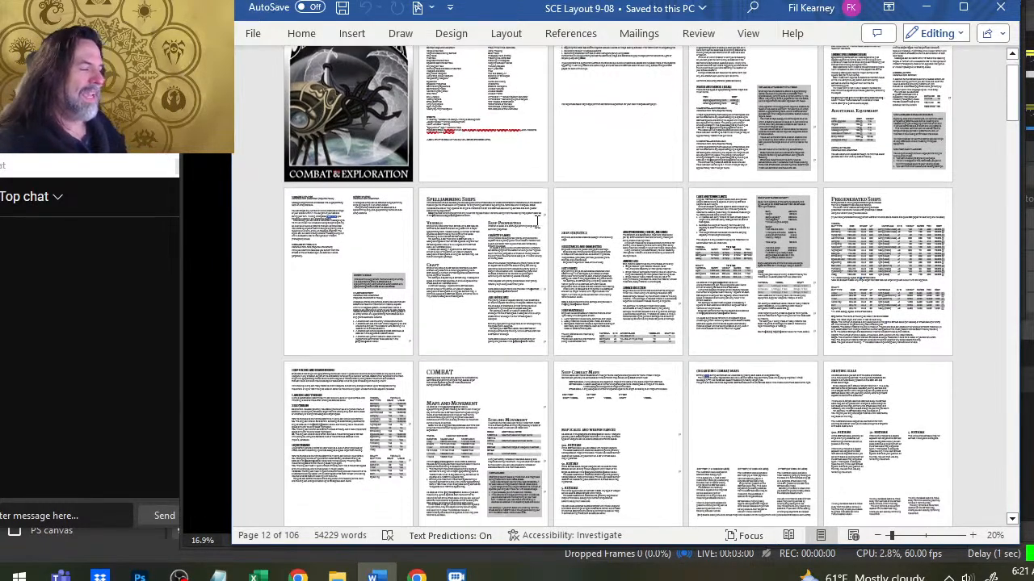
scroll(556, 297, down, 9)
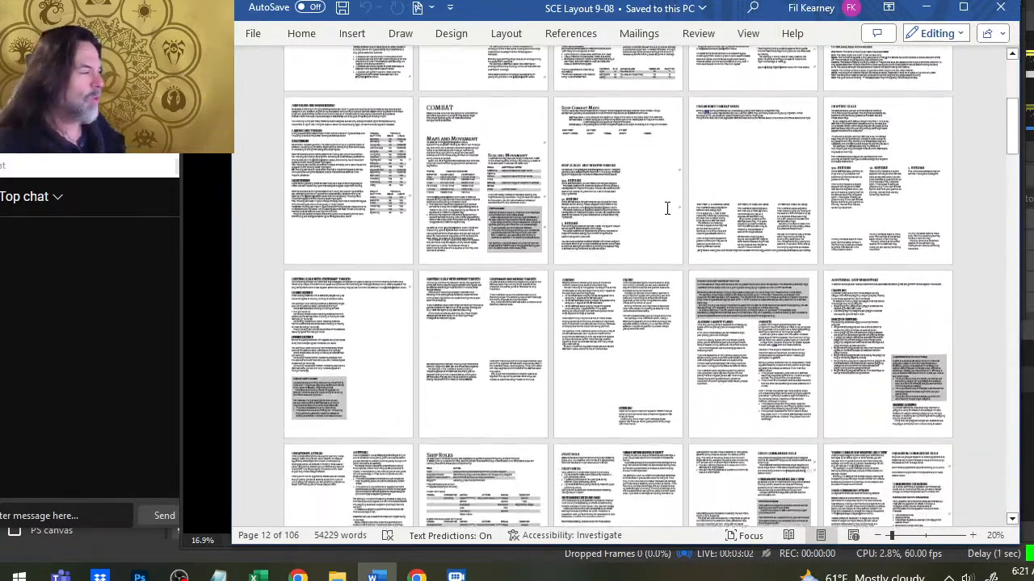
scroll(587, 226, up, 6)
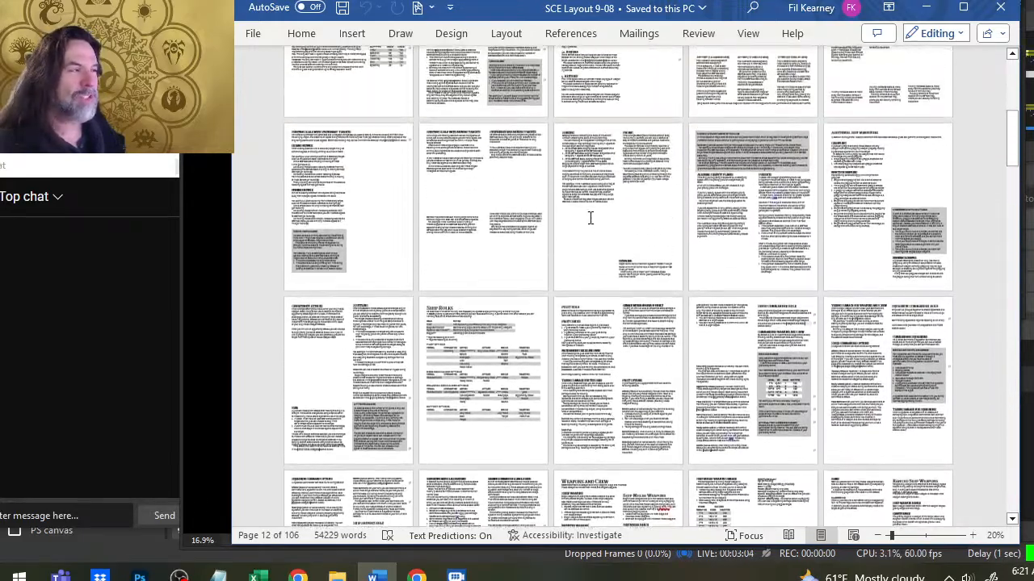
ctrl+scroll(529, 166, up, 3)
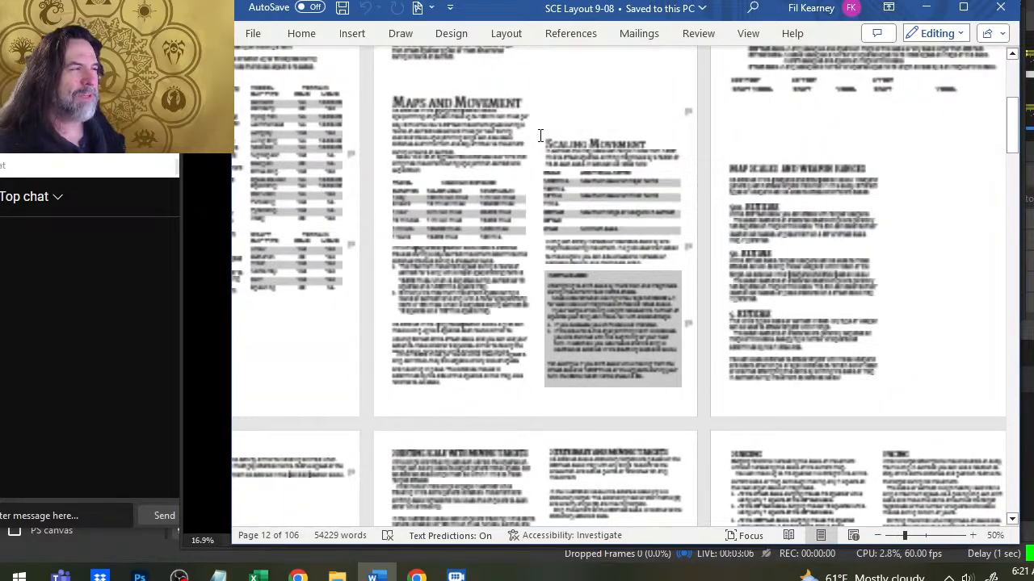
scroll(565, 178, up, 5)
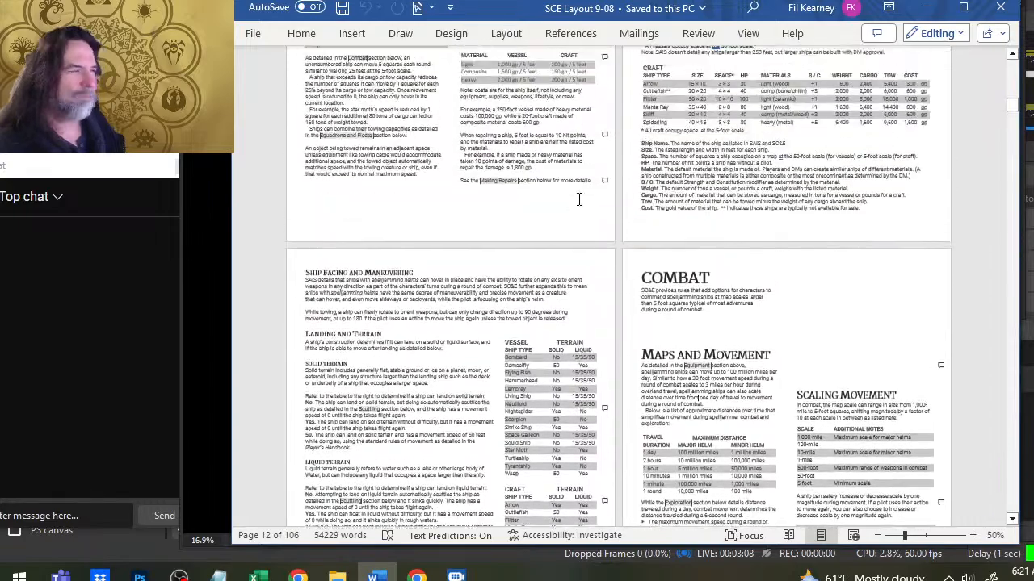
scroll(578, 200, down, 4)
Switch back to Photoshop and close SJE Cover 9-04.jpg, leaving the combat 1.psd page open.
key(alt+Tab)
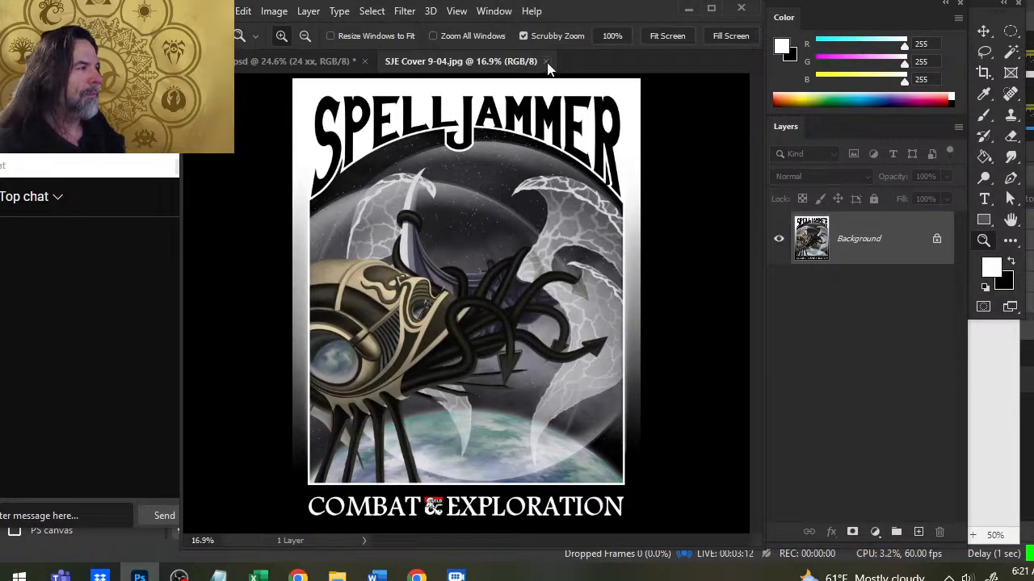
click(548, 63)
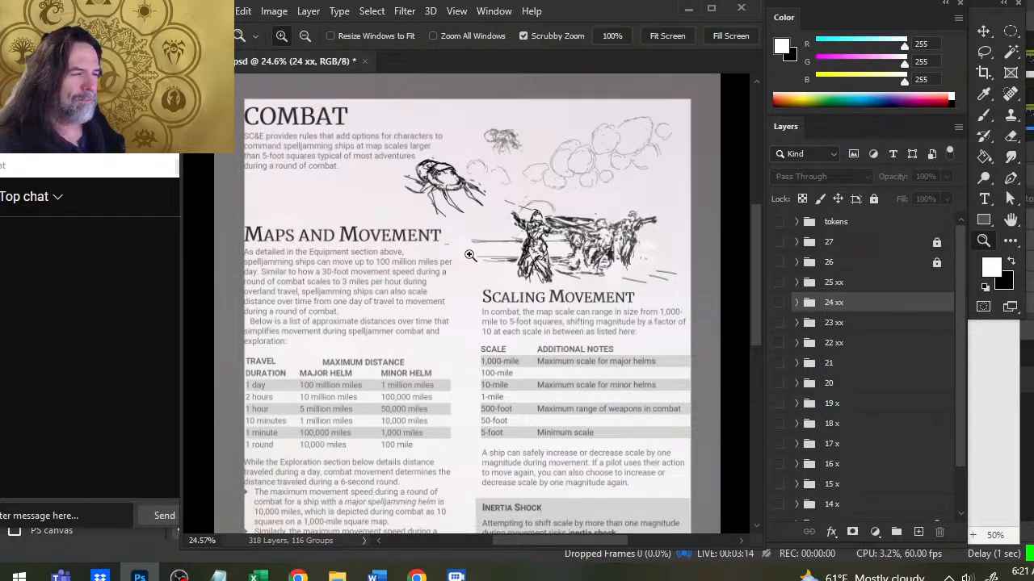
scroll(469, 255, down, 2)
Compare the sketched Combat page in Photoshop with the same page of the Word layout.
key(alt+Tab)
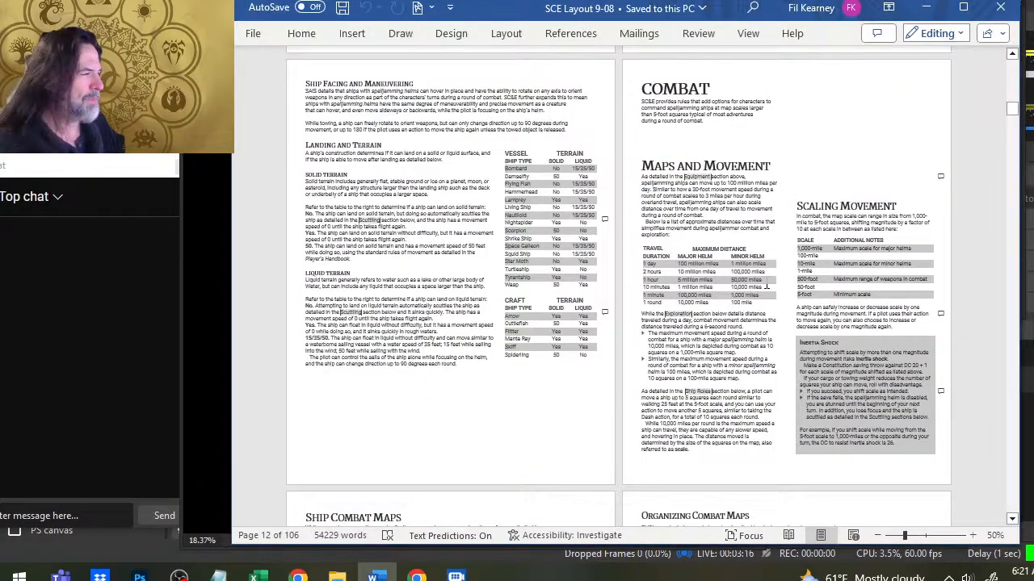
key(alt+Tab)
scroll(483, 293, down, 3)
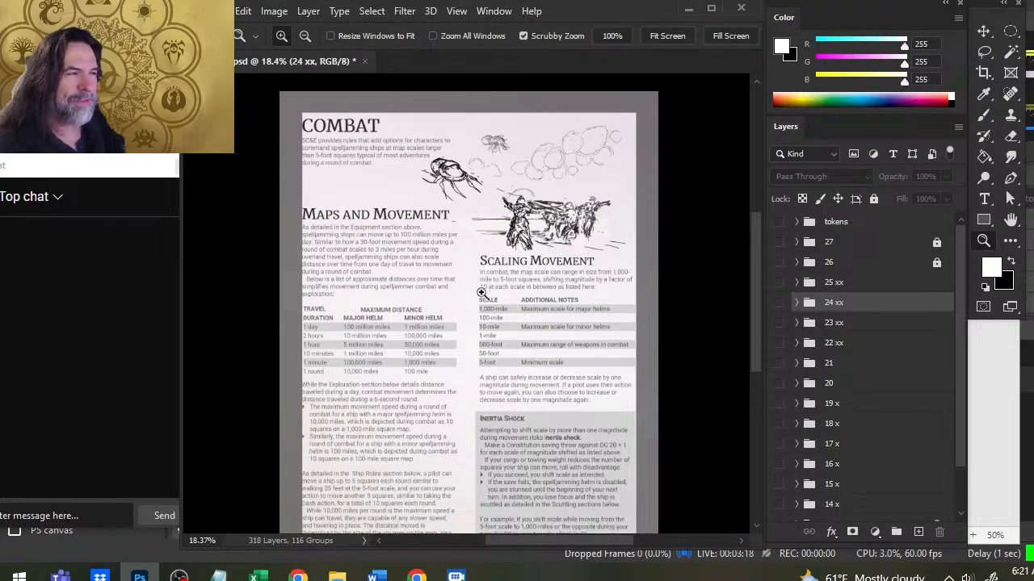
scroll(482, 293, up, 1)
scroll(482, 293, down, 1)
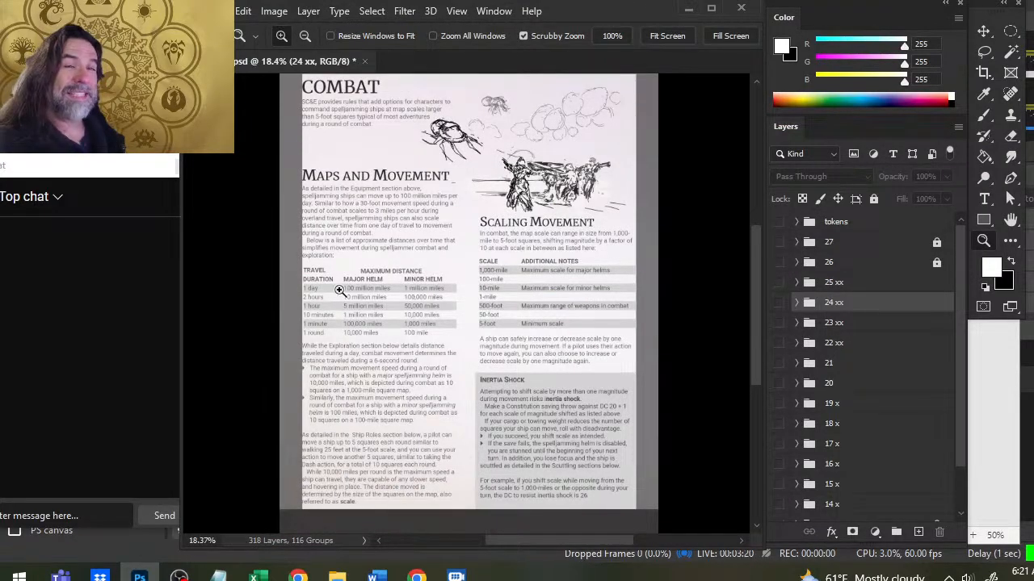
key(alt+Tab)
key(alt+Tab)
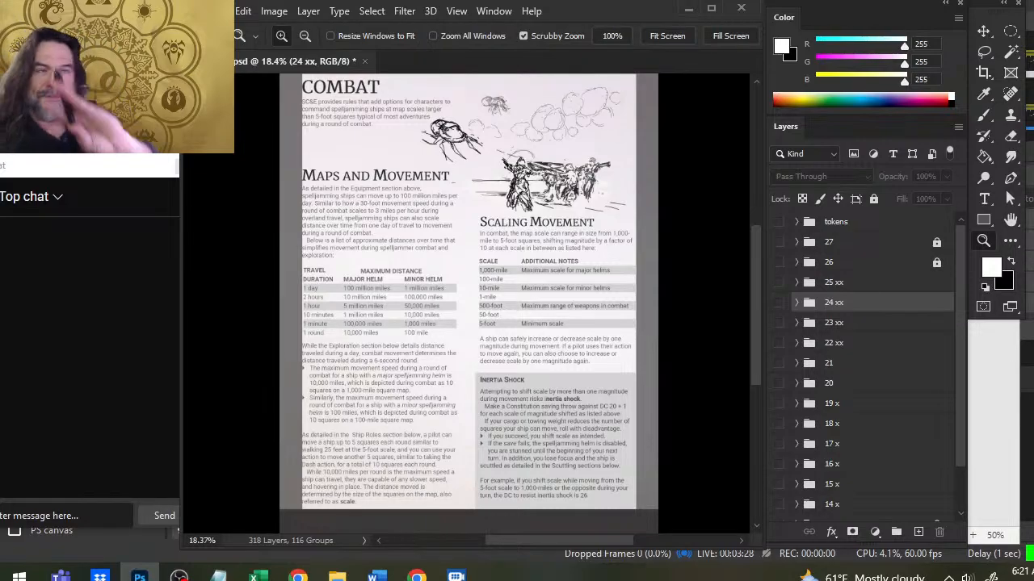
key(alt+Tab)
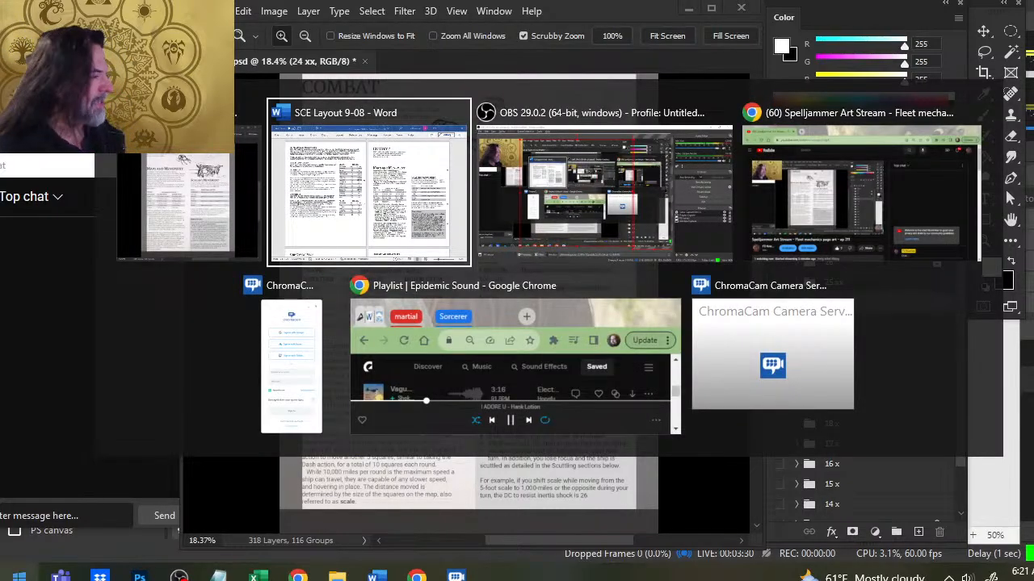
key(Escape)
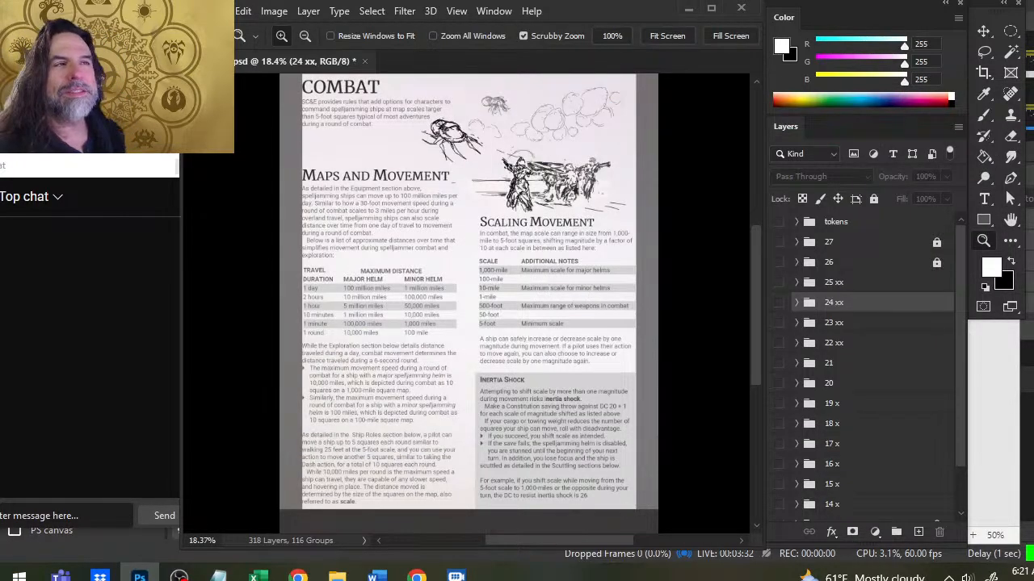
Open equipment and ships.psd from the EQUIPMENT AND SHIPS folder among the DONE interior pages of the Spelljammer production folder.
click(218, 11)
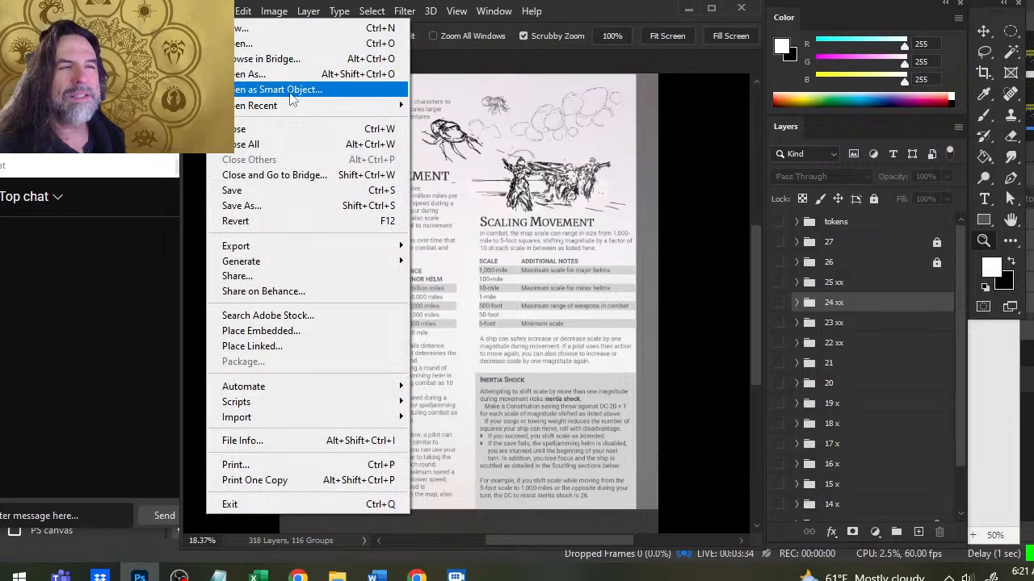
mouse_move(323, 109)
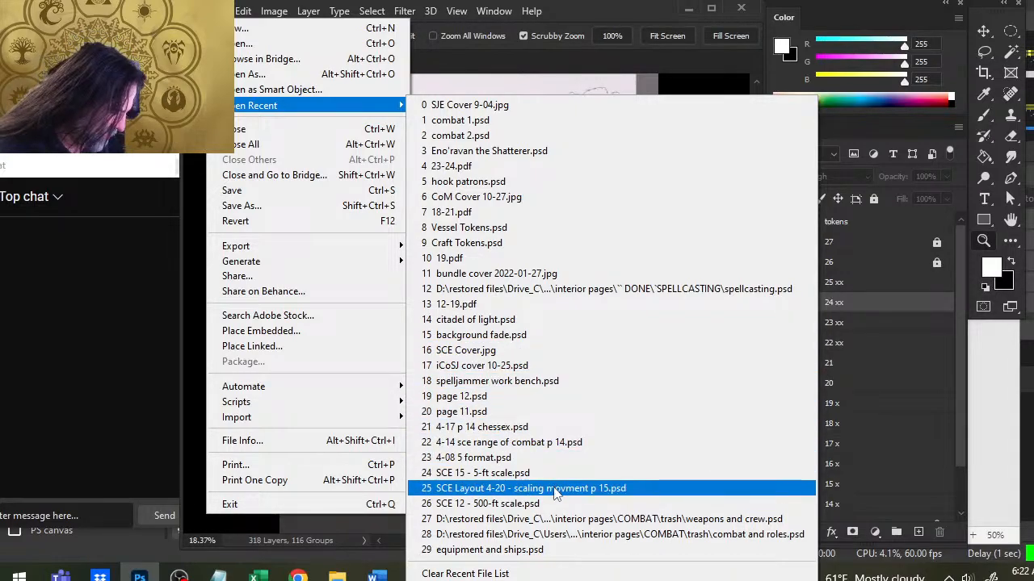
click(236, 44)
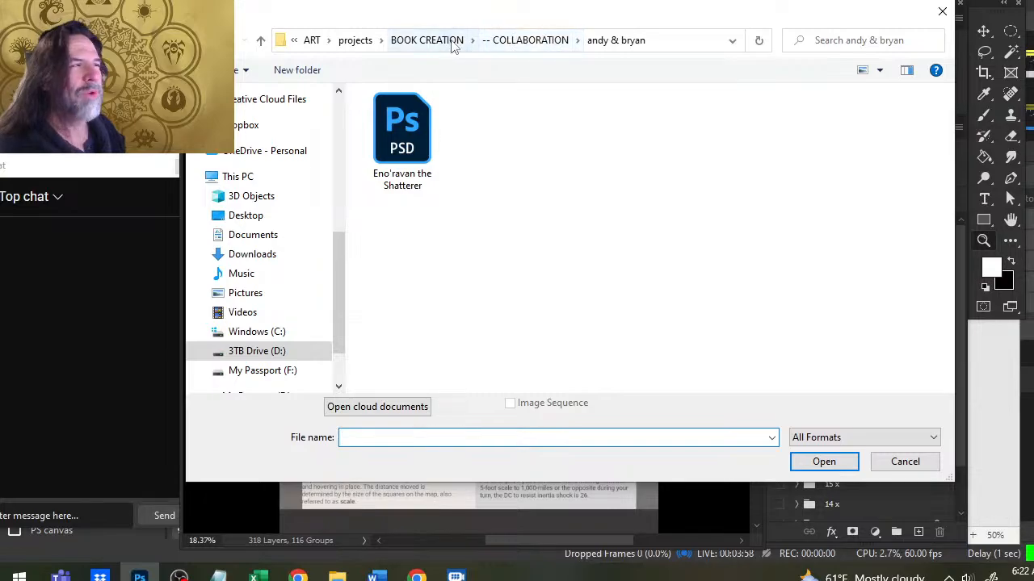
click(427, 36)
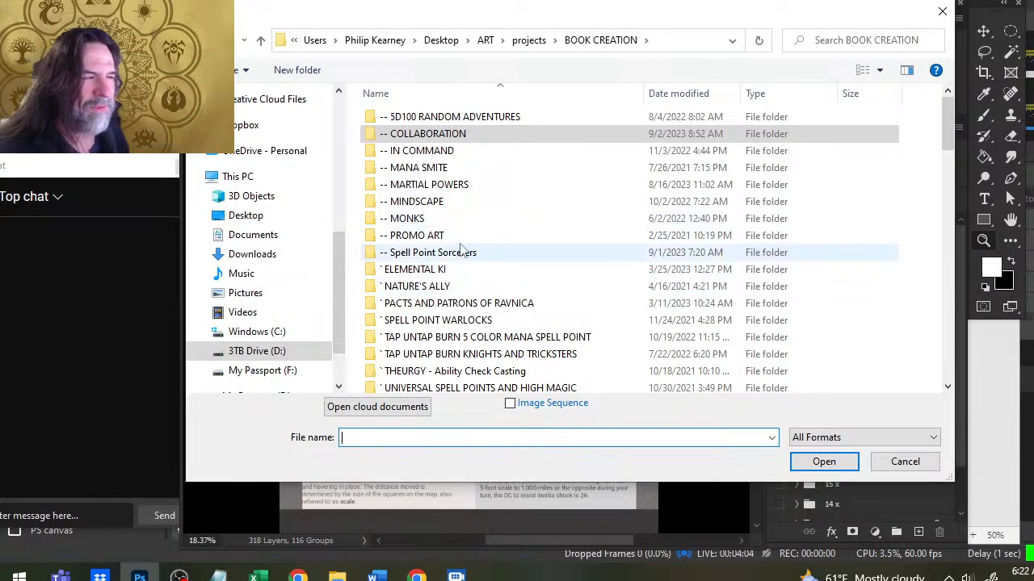
double_click(424, 151)
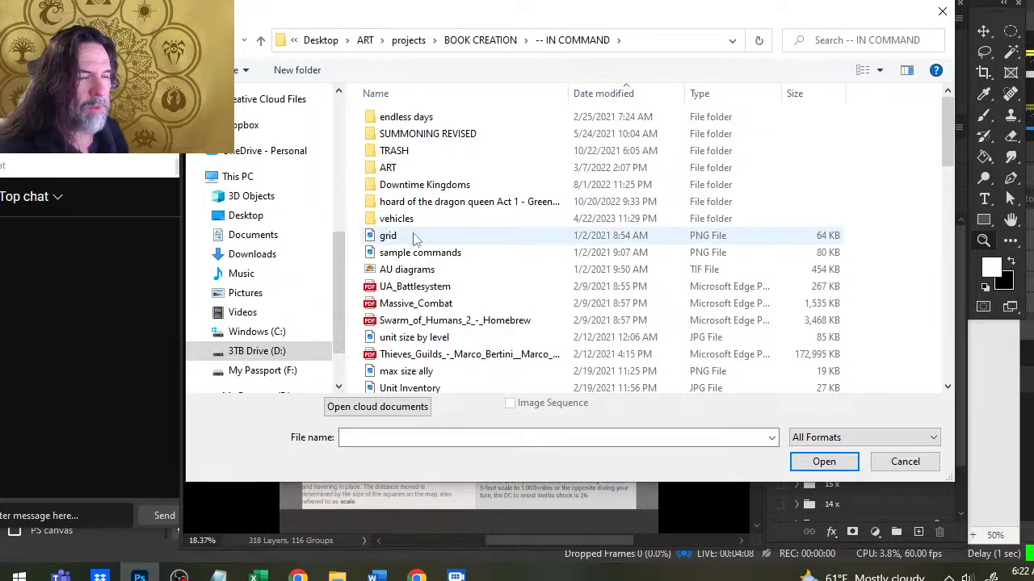
double_click(408, 221)
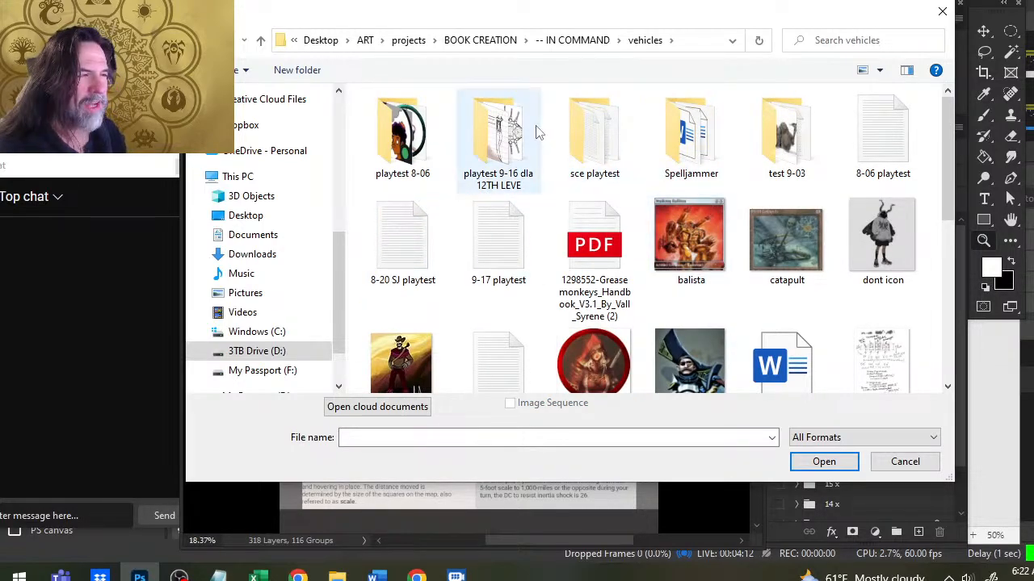
double_click(700, 161)
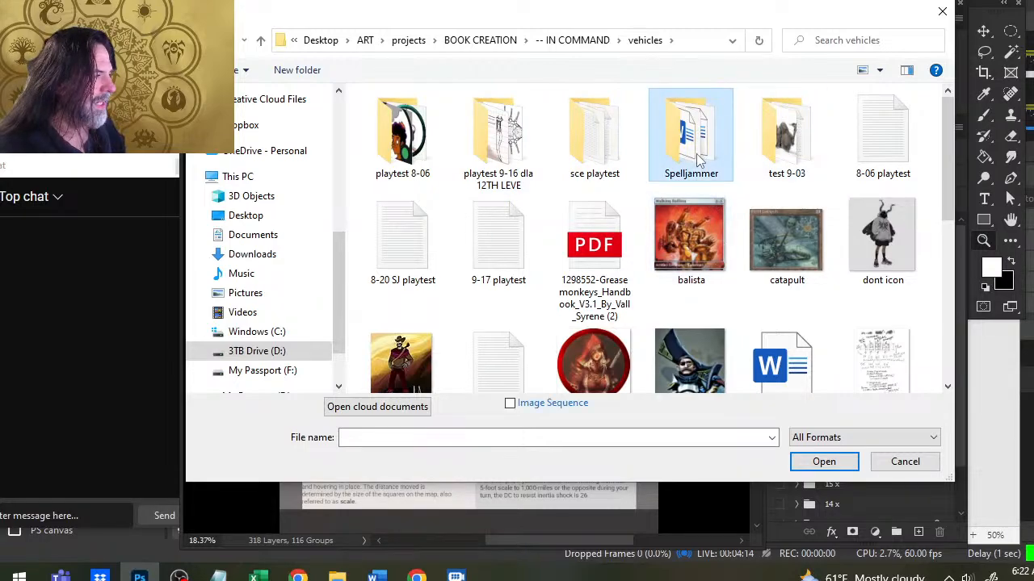
double_click(388, 176)
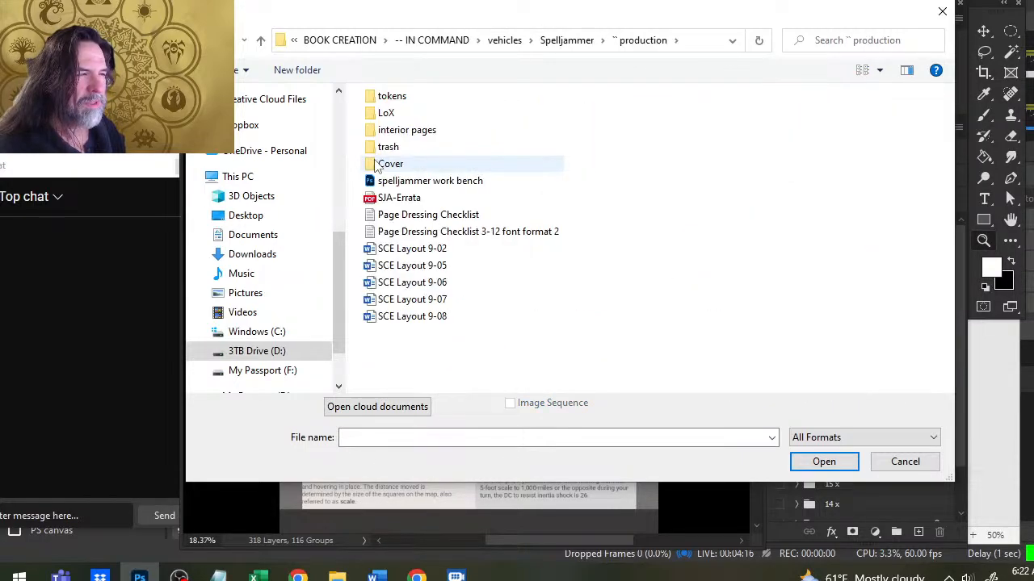
double_click(415, 140)
double_click(411, 138)
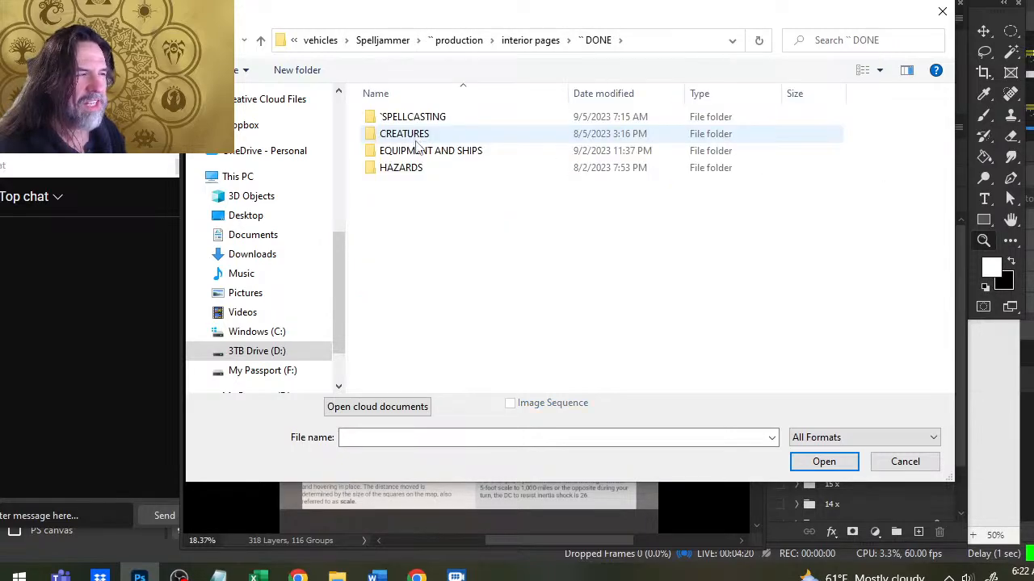
double_click(421, 151)
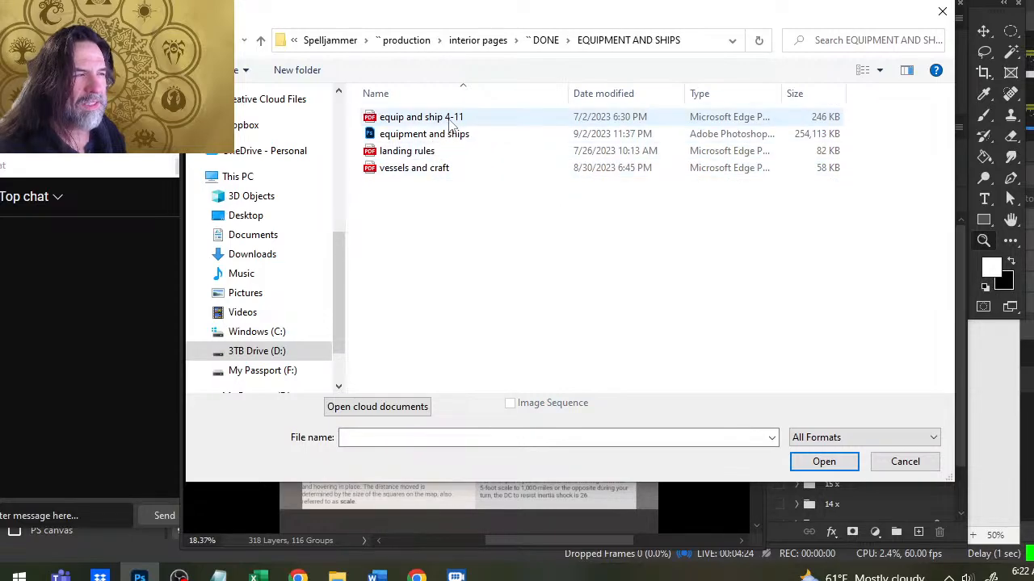
double_click(457, 136)
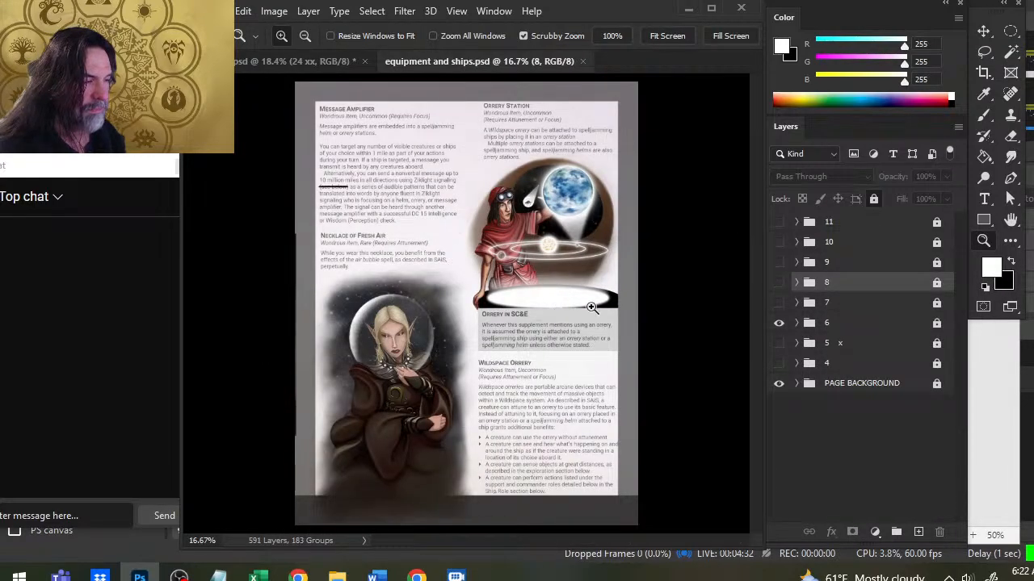
Examine pages 6, 5, 11 and 10 of equipment and ships.psd by toggling their layer groups, and close the file without saving.
click(777, 323)
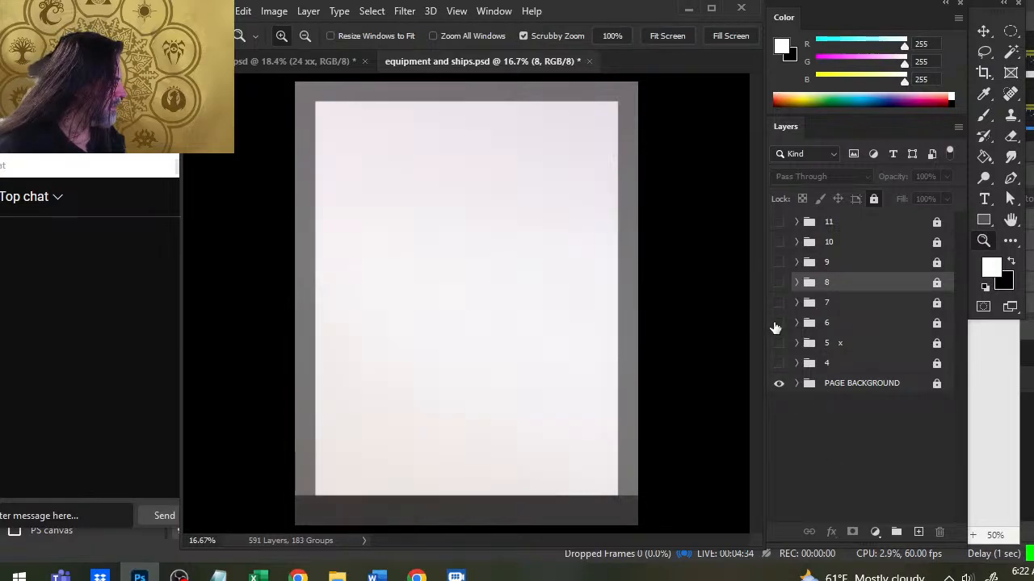
click(778, 323)
click(778, 323)
click(778, 323)
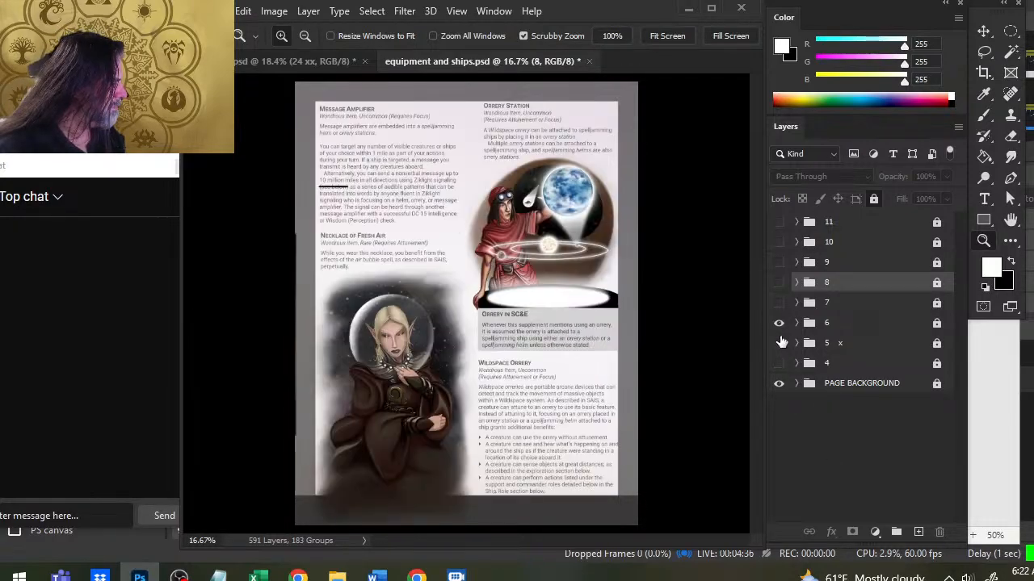
click(779, 323)
click(779, 343)
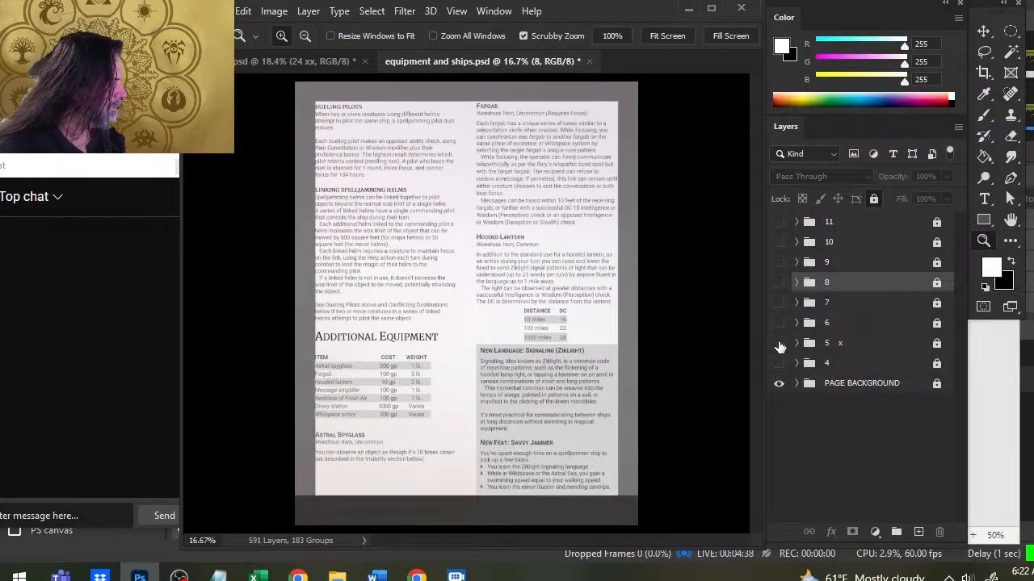
click(779, 343)
click(776, 222)
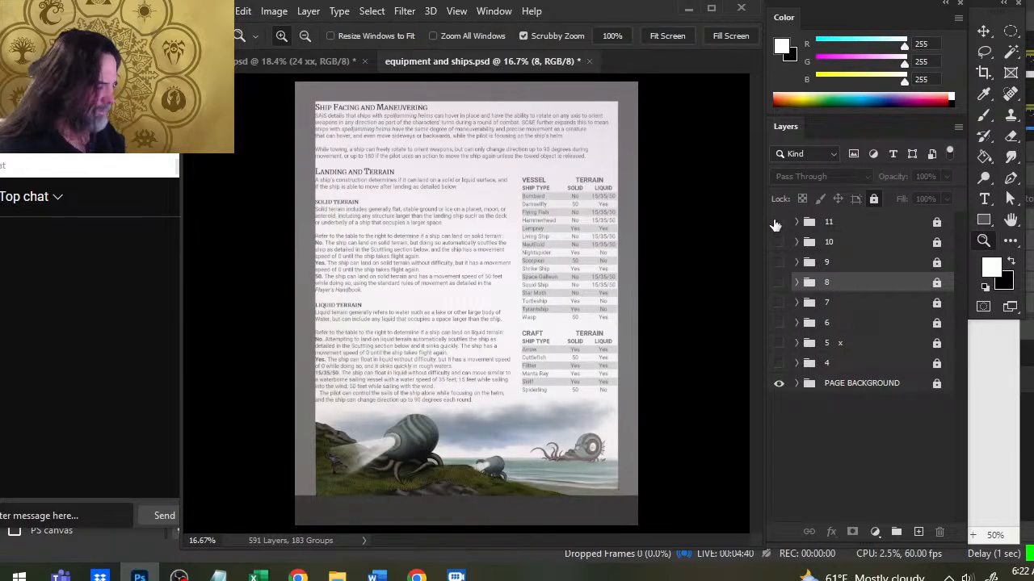
click(776, 222)
click(777, 243)
click(778, 243)
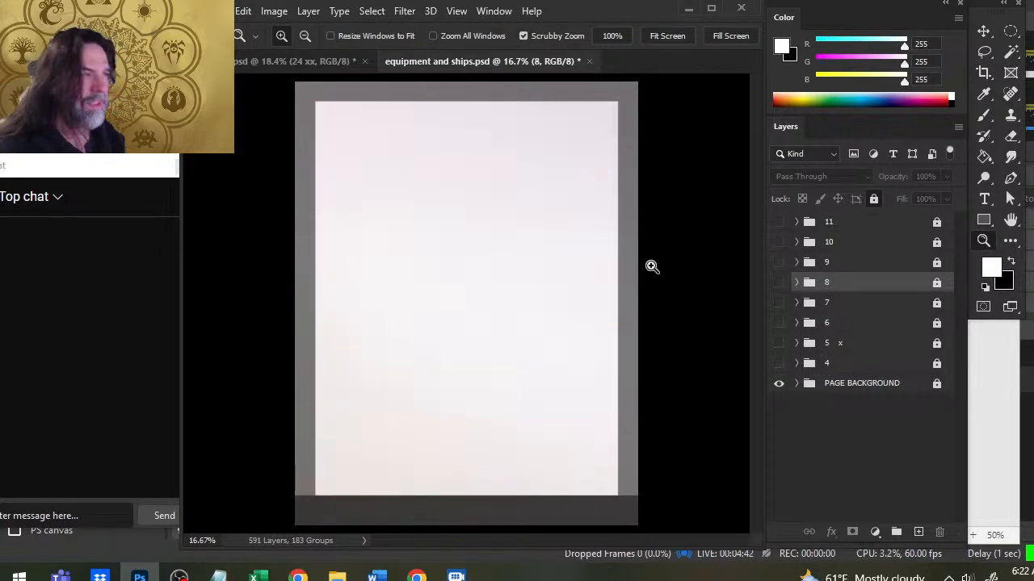
click(589, 61)
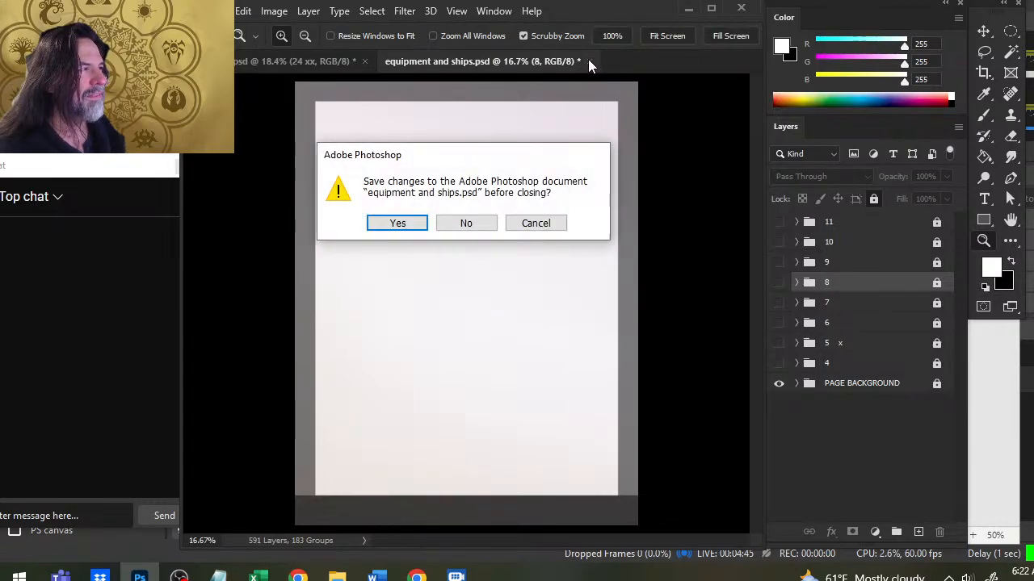
click(466, 223)
Open hazards.psd from the HAZARDS folder among the DONE interior pages.
click(215, 10)
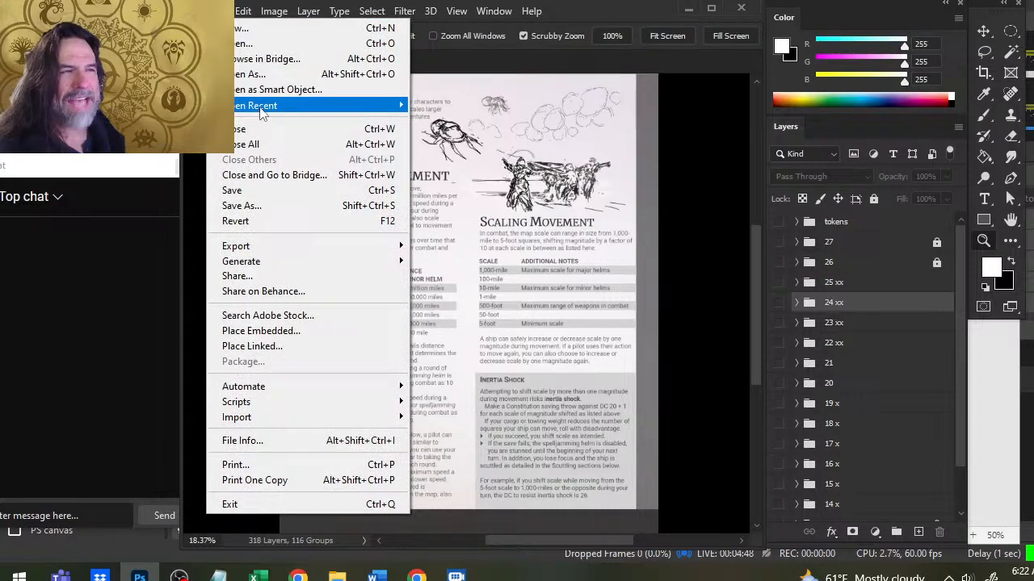
mouse_move(267, 106)
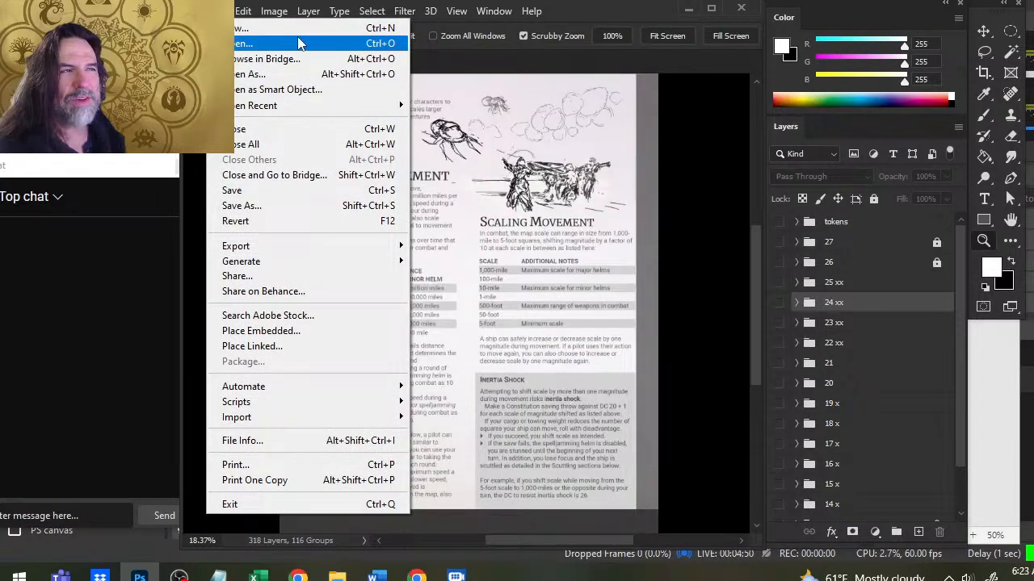
click(298, 42)
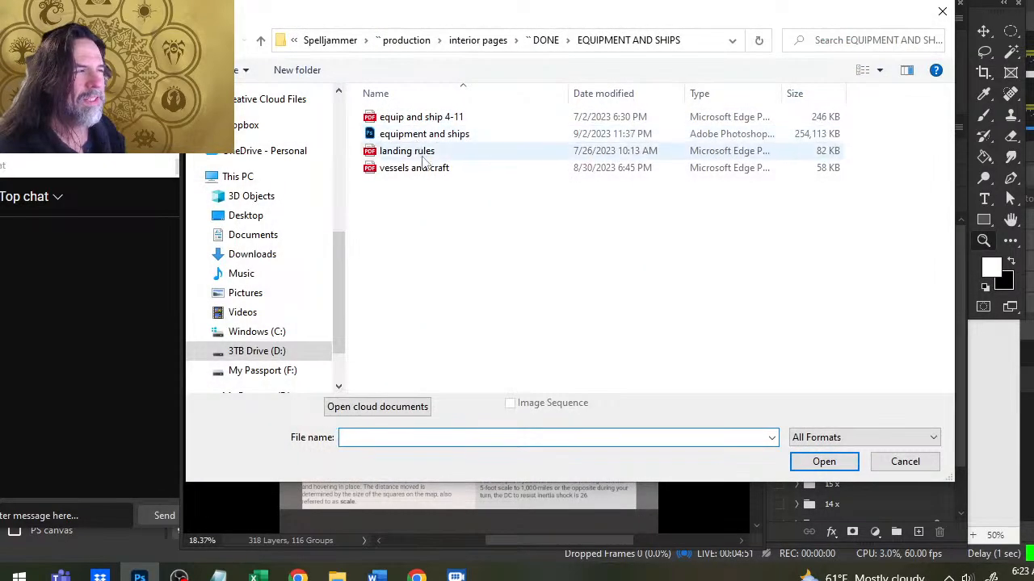
click(545, 40)
double_click(412, 168)
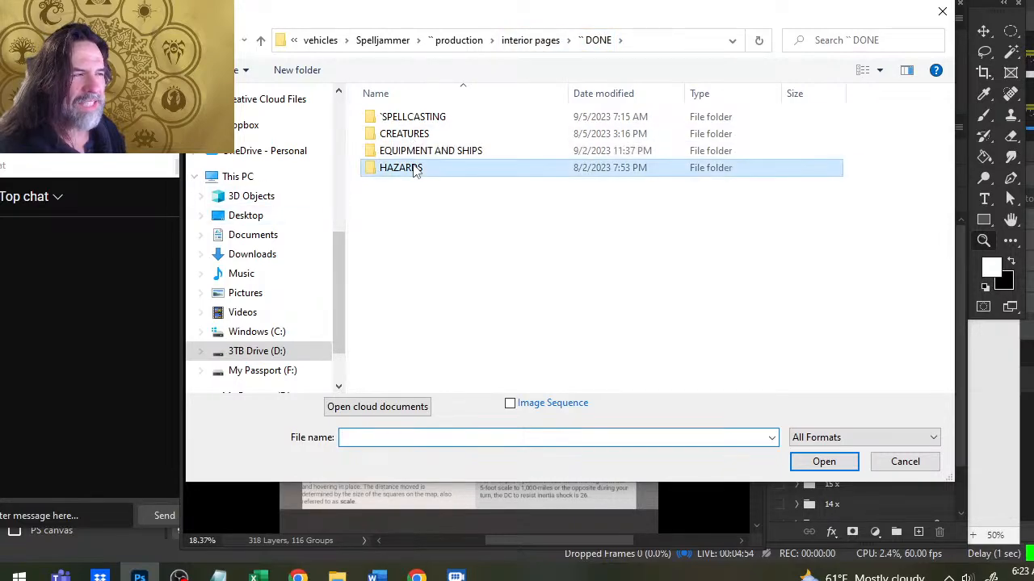
double_click(412, 170)
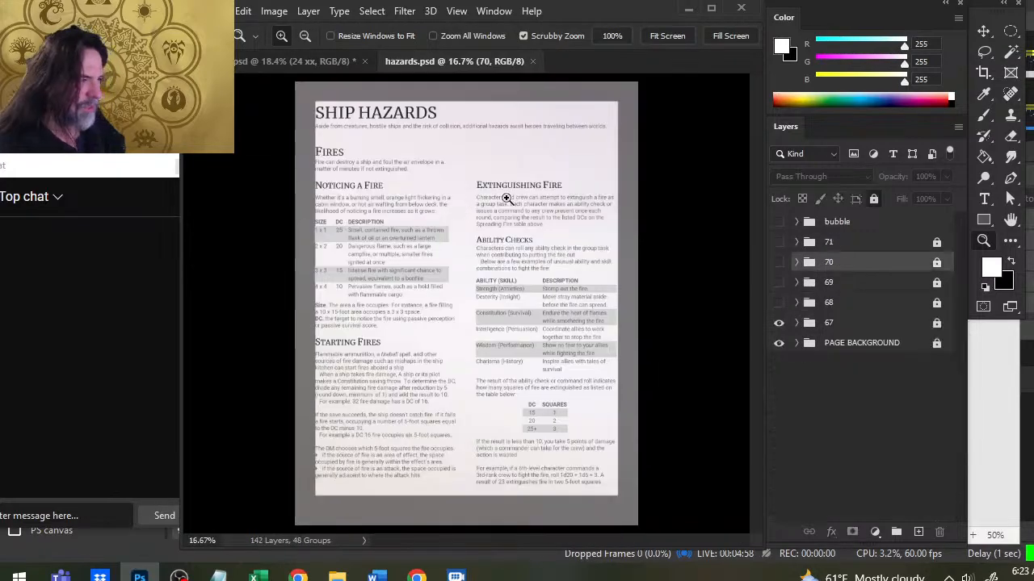
Examine pages 67 to 71 of hazards.psd by toggling their layer groups, and close the file without saving.
click(780, 243)
click(781, 243)
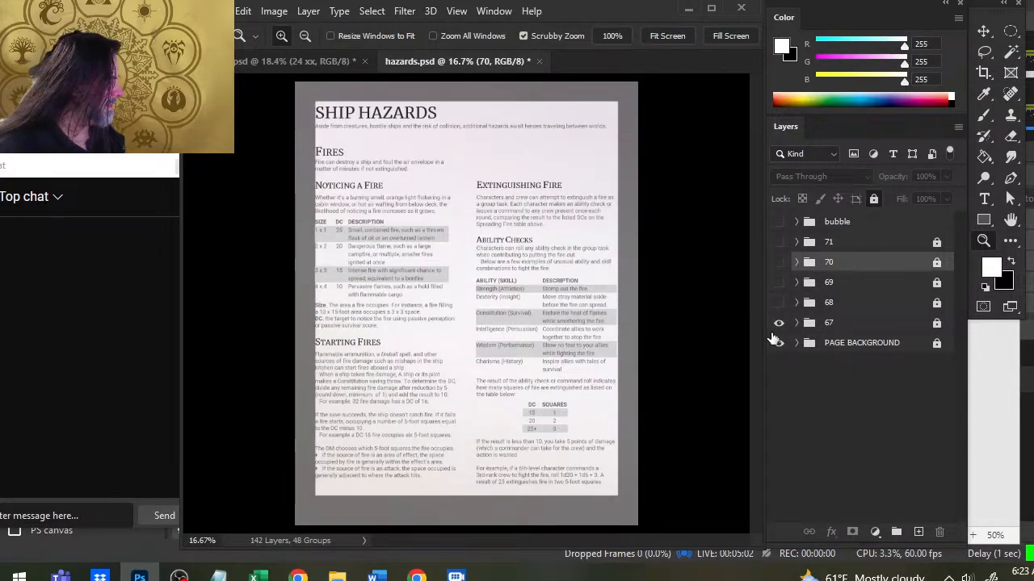
click(779, 322)
click(779, 262)
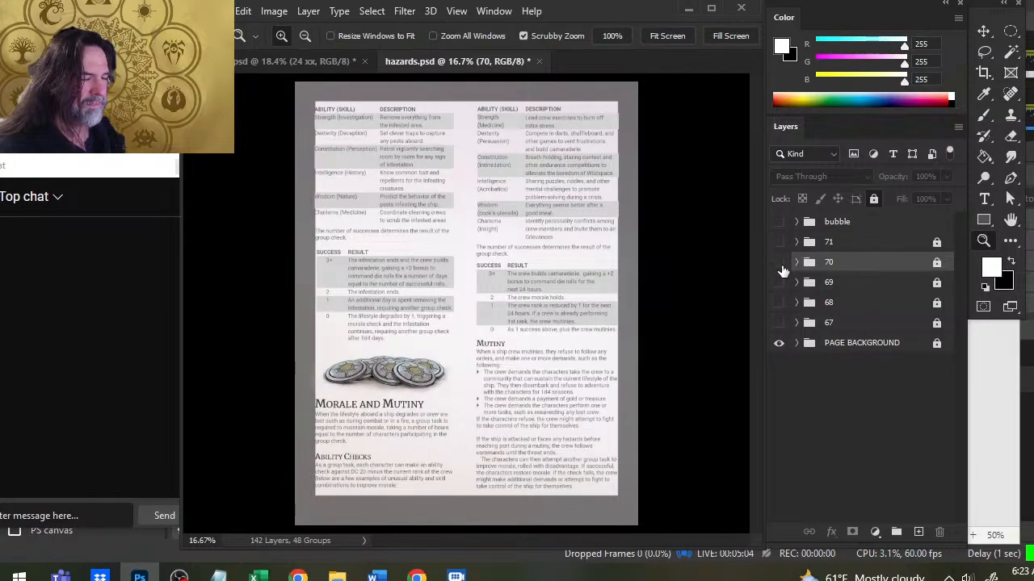
click(780, 263)
click(778, 283)
click(778, 282)
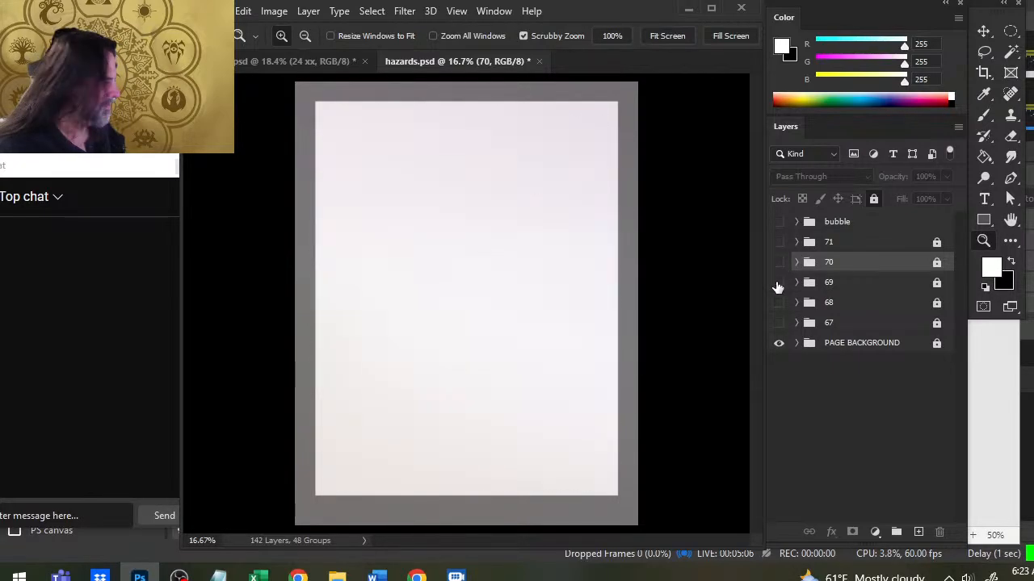
click(777, 303)
click(777, 302)
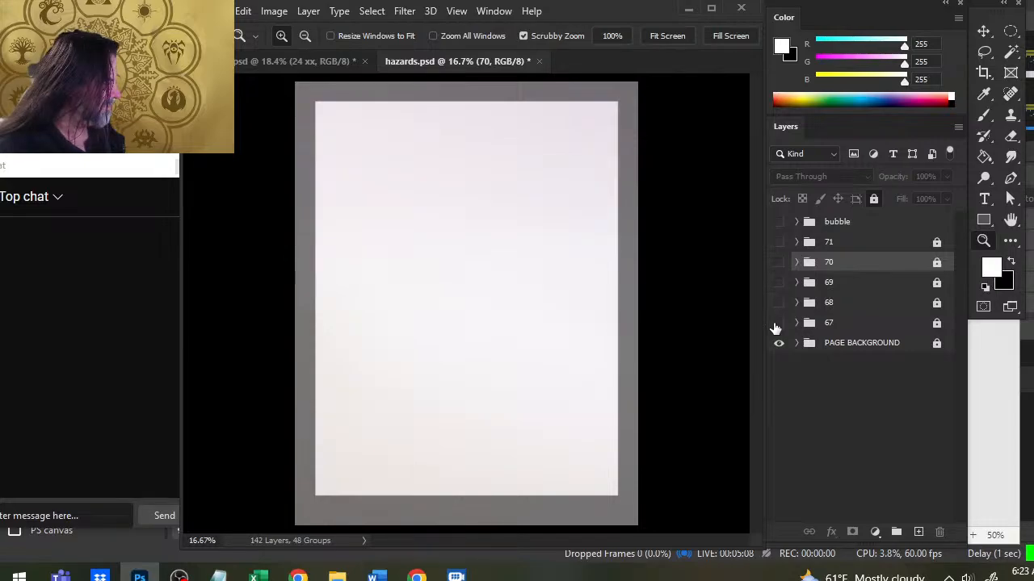
click(777, 323)
click(777, 323)
click(779, 243)
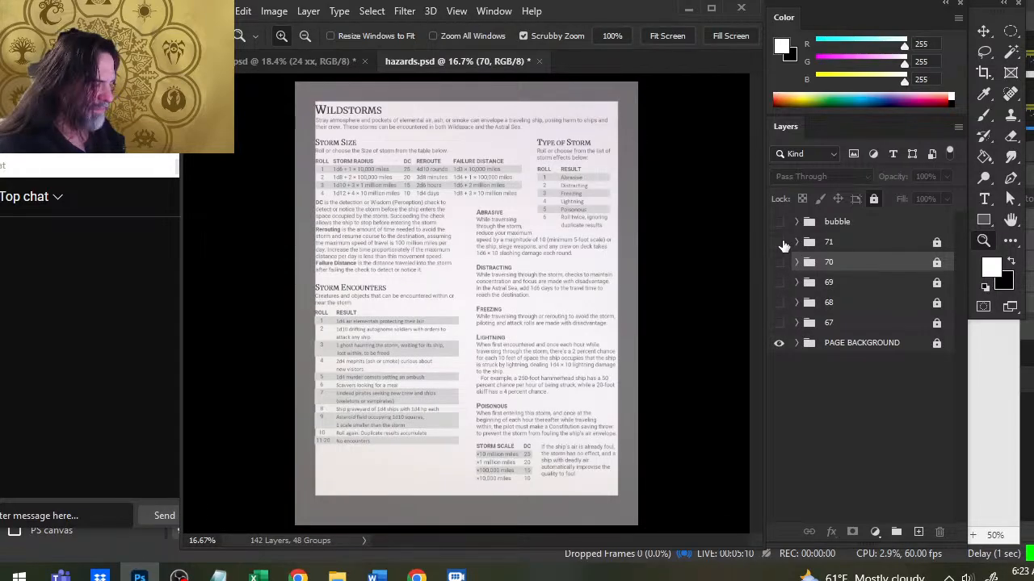
click(780, 243)
click(778, 262)
click(778, 262)
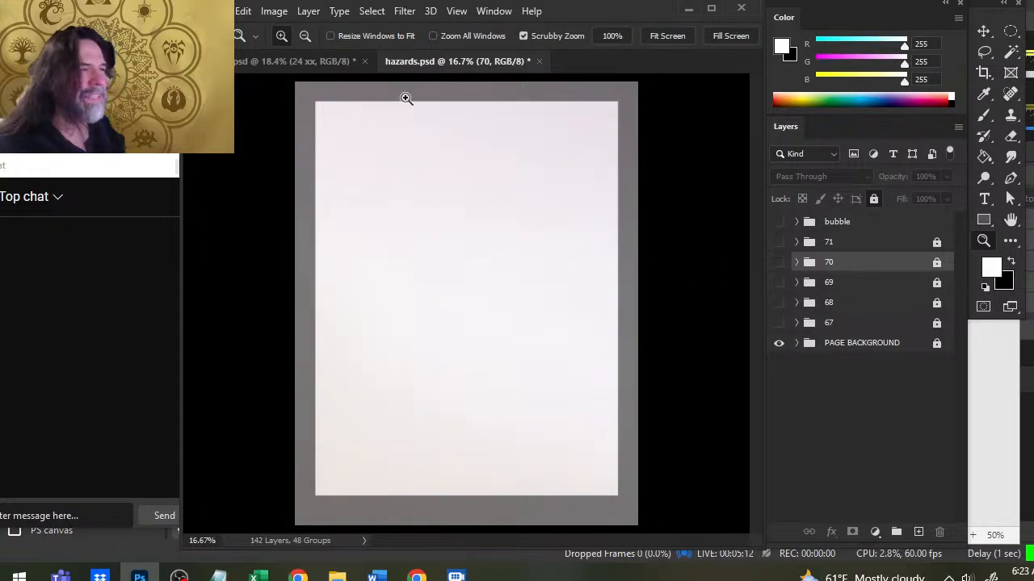
click(538, 60)
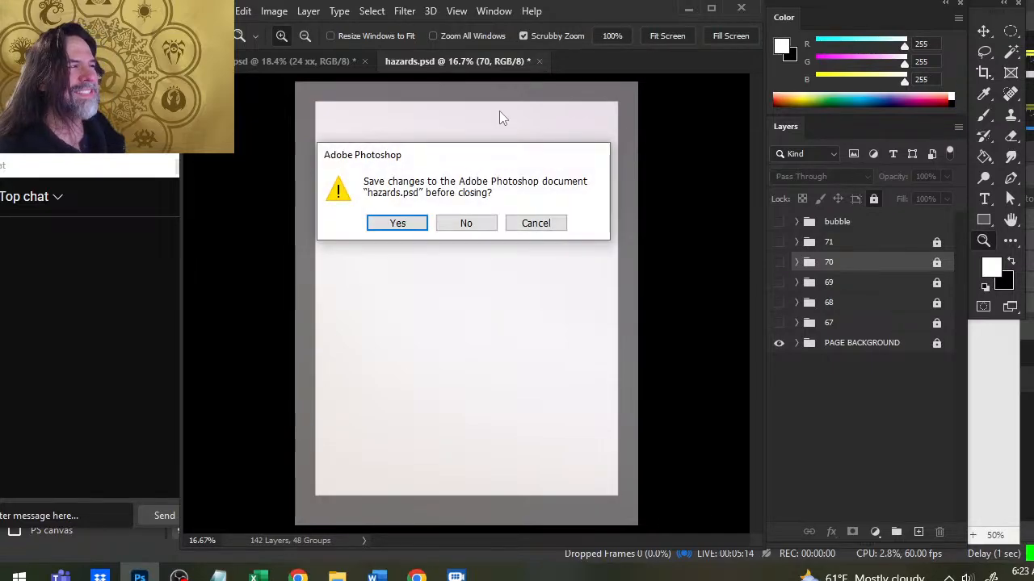
click(467, 224)
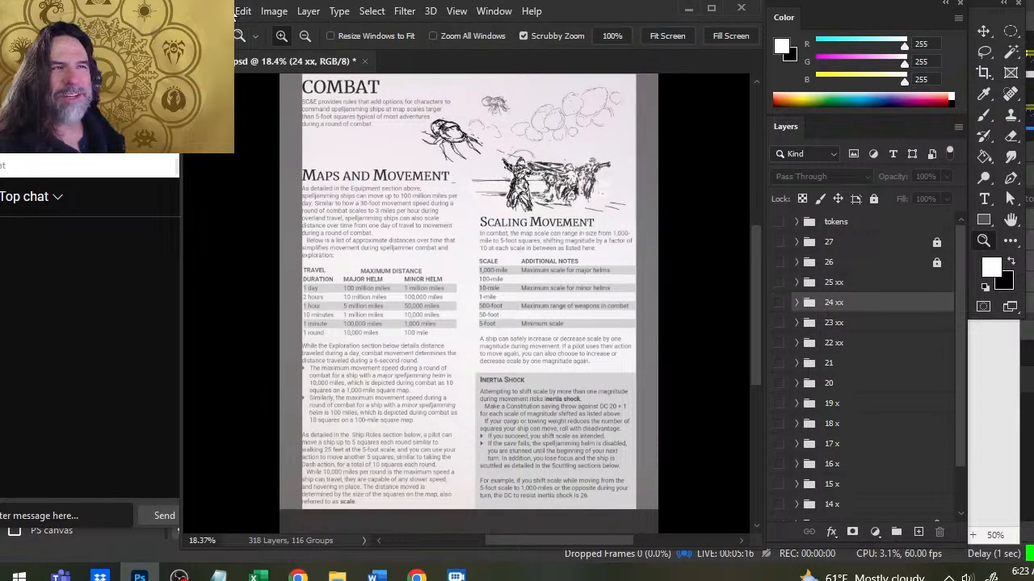
Open spellcasting.psd from the SPELLCASTING folder among the DONE interior pages.
click(233, 13)
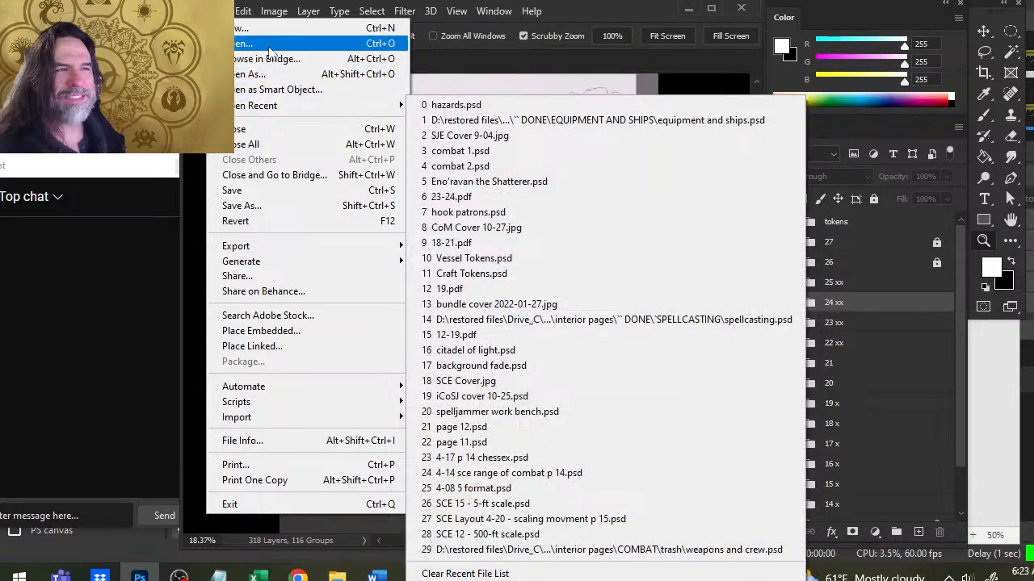
click(268, 46)
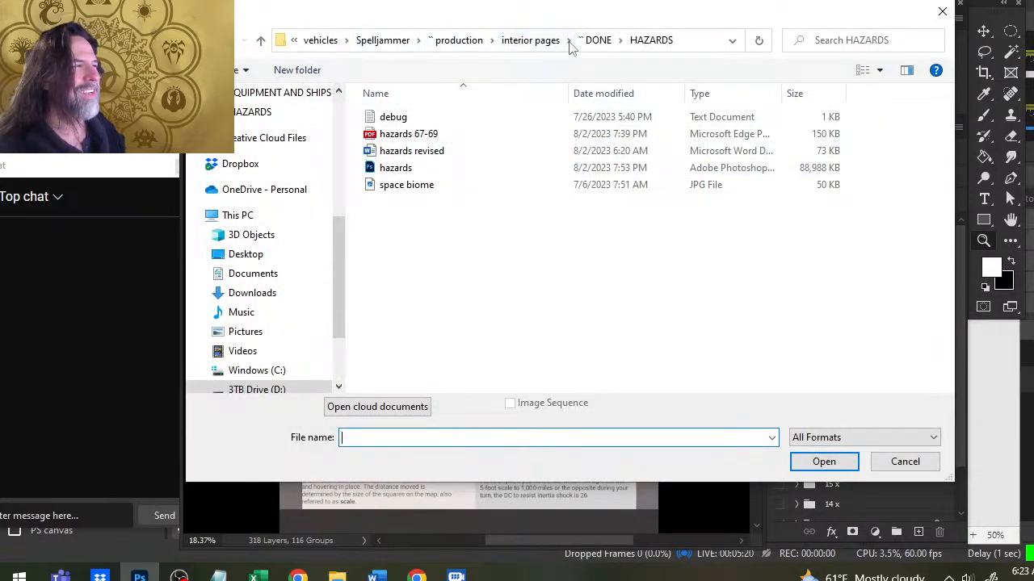
click(598, 40)
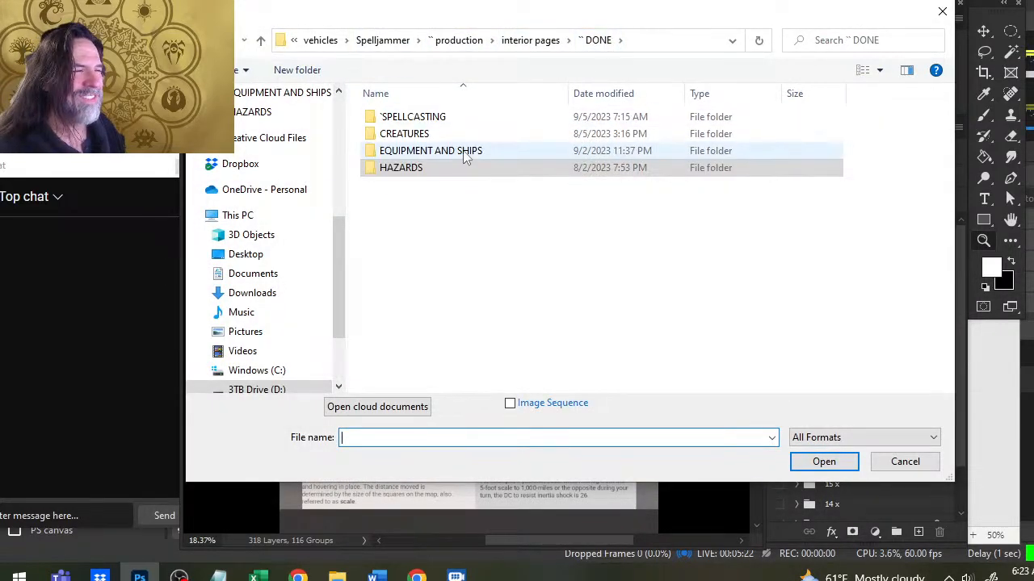
double_click(431, 117)
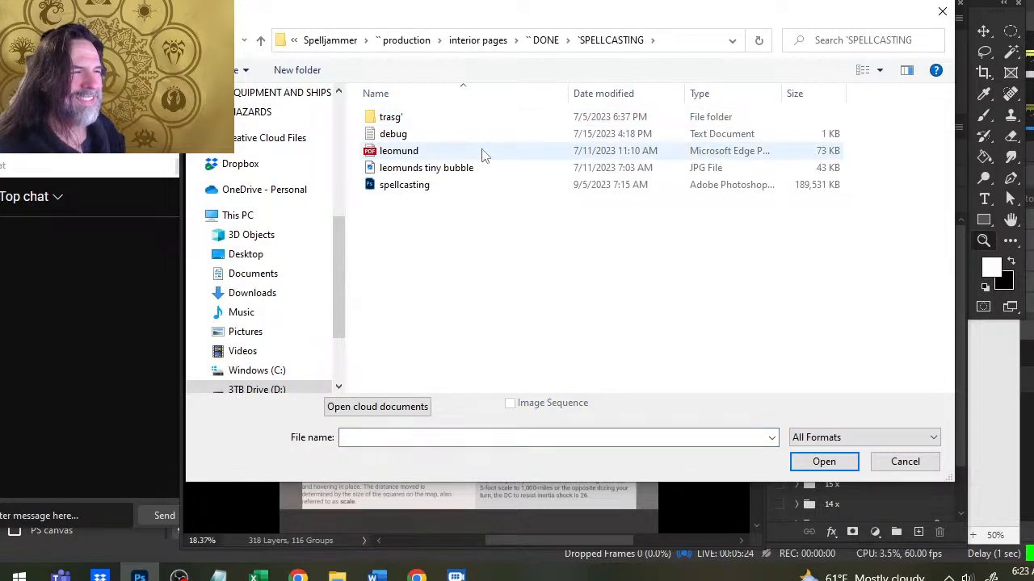
double_click(412, 185)
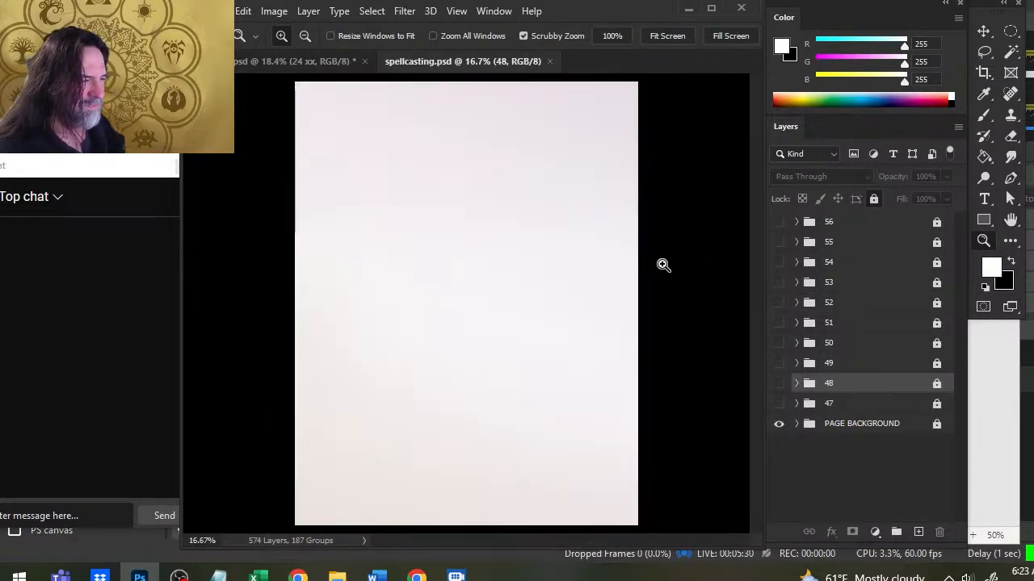
Examine pages 56, 55 and 54 of spellcasting.psd by toggling their layer groups, including page 54's green ship illustration up close.
click(779, 223)
click(779, 223)
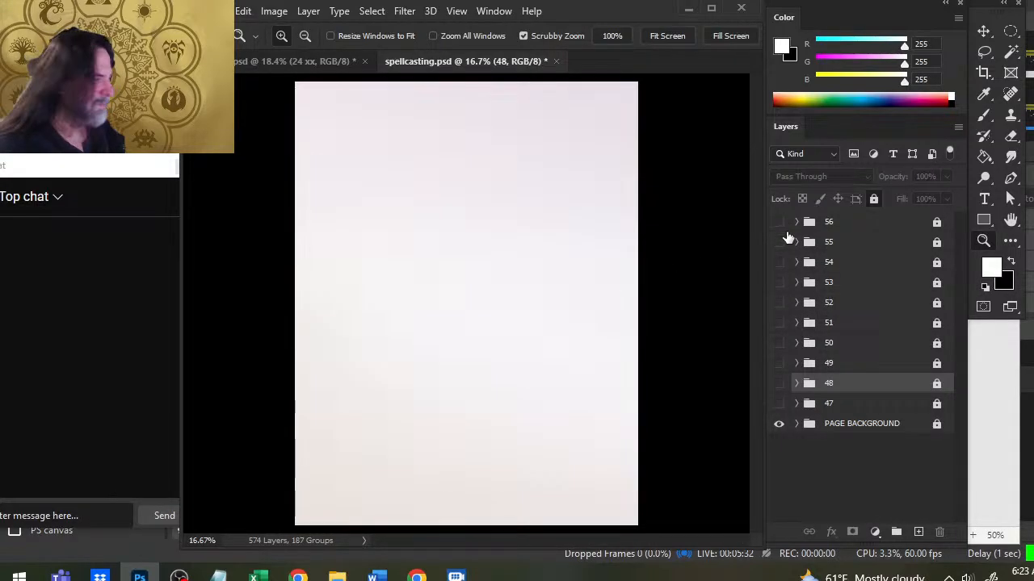
click(780, 243)
click(780, 242)
click(779, 262)
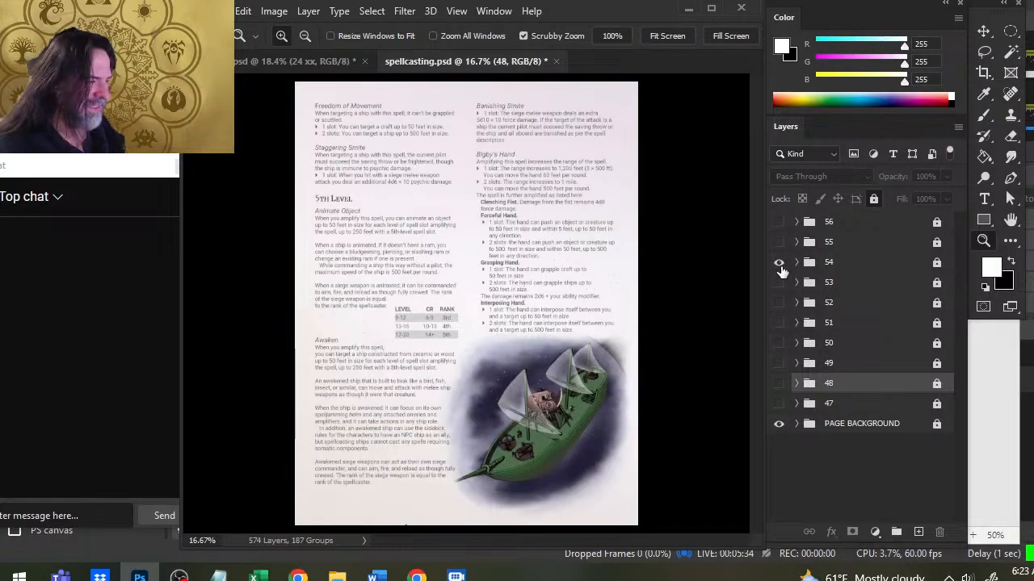
drag(545, 426, 602, 474)
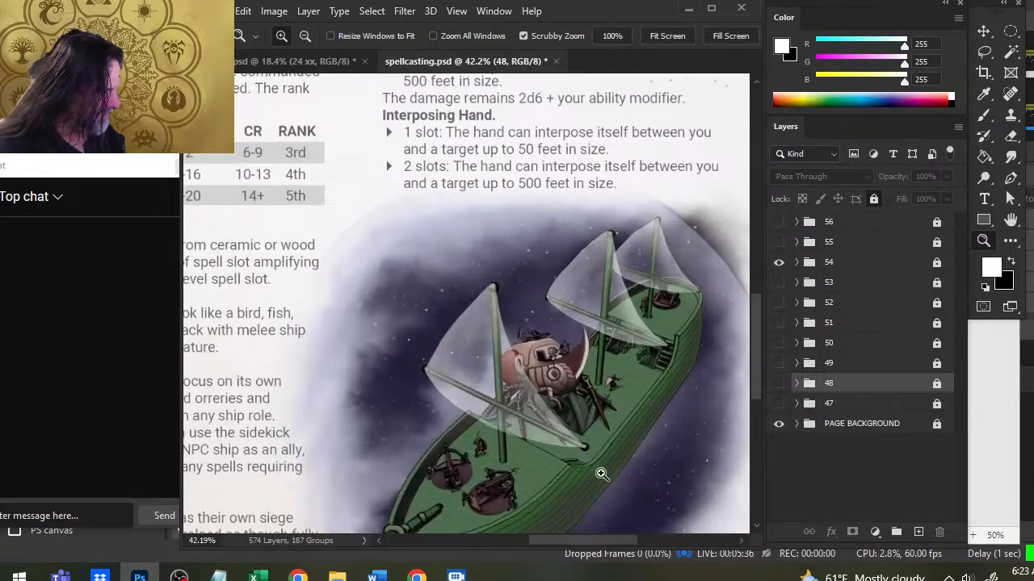
drag(521, 475, 604, 383)
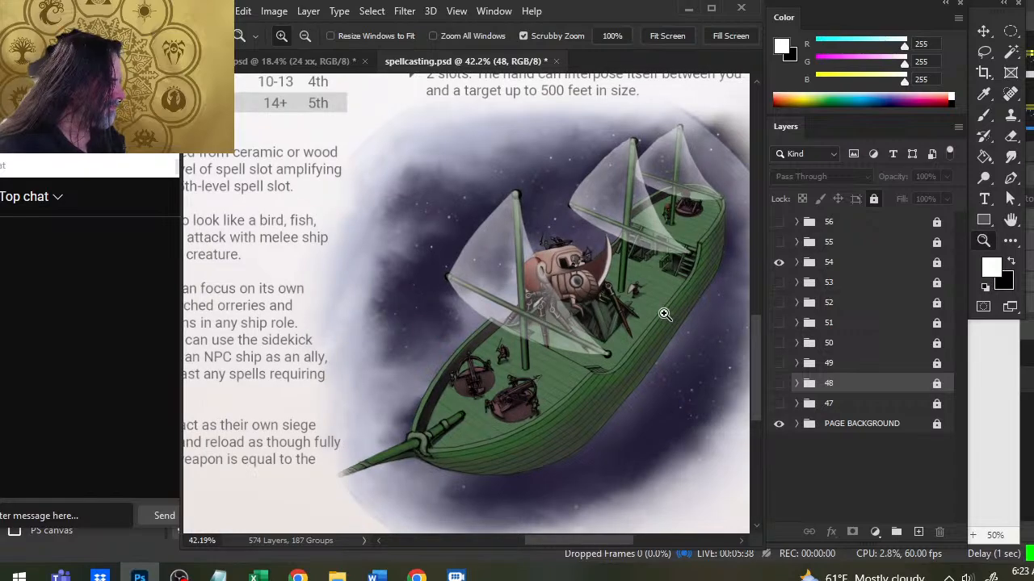
drag(659, 311, 620, 304)
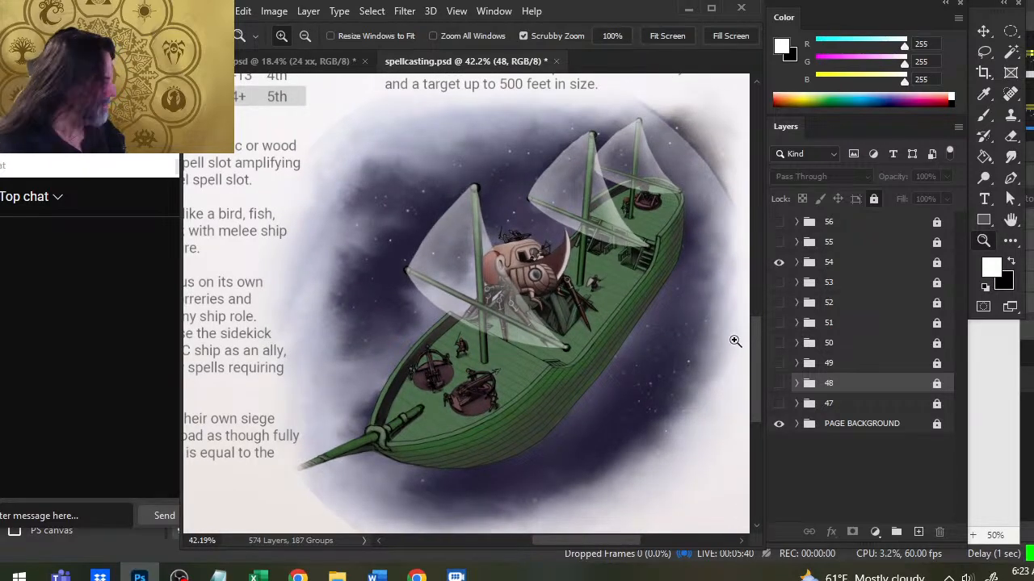
Capture the green ship illustration on page 54 with Snipping Tool and return to Photoshop.
key(super)
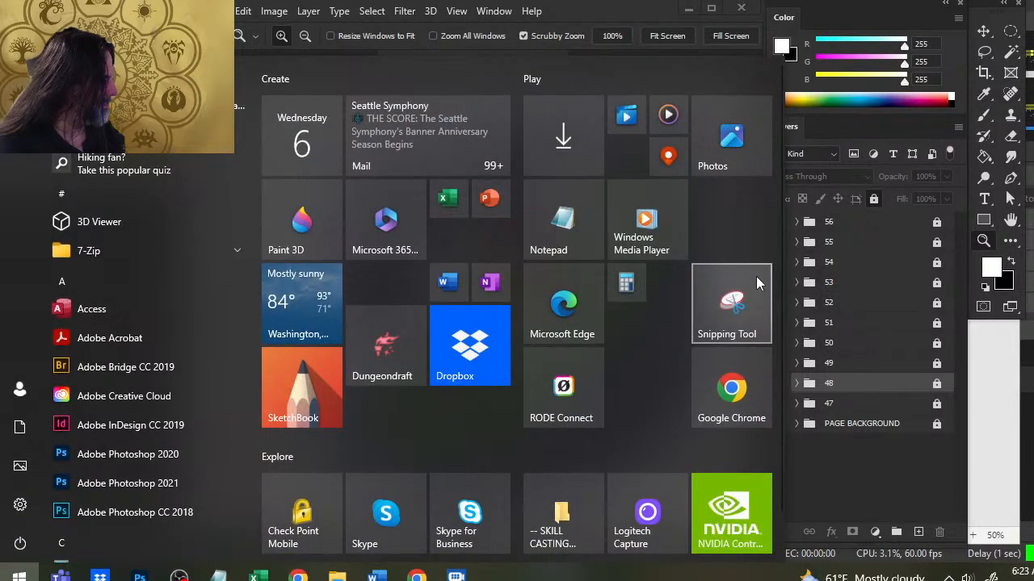
click(739, 307)
click(795, 93)
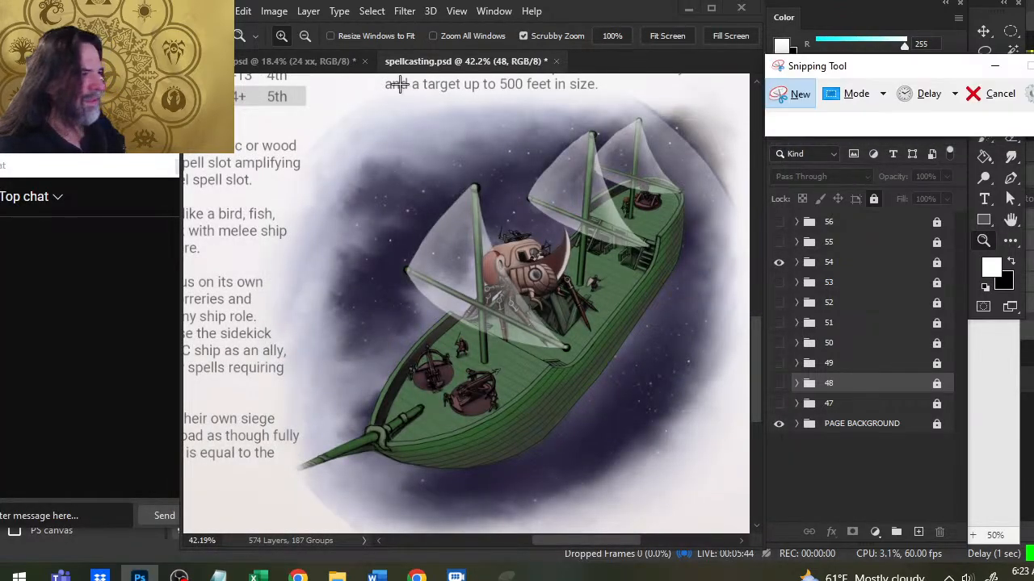
drag(287, 80, 741, 506)
key(alt+Tab)
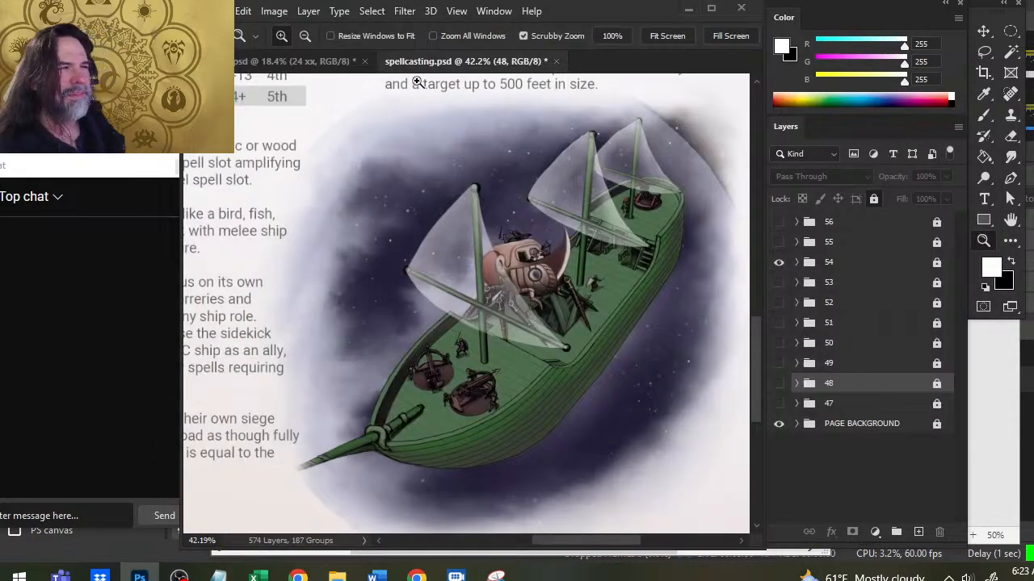
Paste the captured ship into the combat document and place it over the Maps and Movement text as a reference.
click(293, 68)
key(ctrl+v)
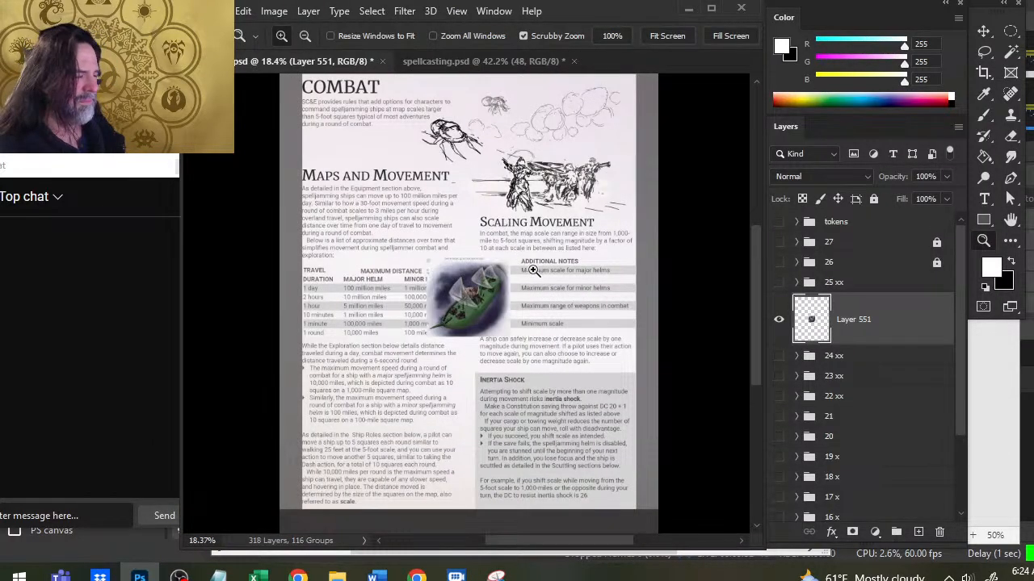
key(v)
drag(562, 323, 494, 257)
Examine the pasted ship's deck and crew up close and compare it with the crew sketch above Scaling Movement.
key(z)
drag(395, 246, 432, 218)
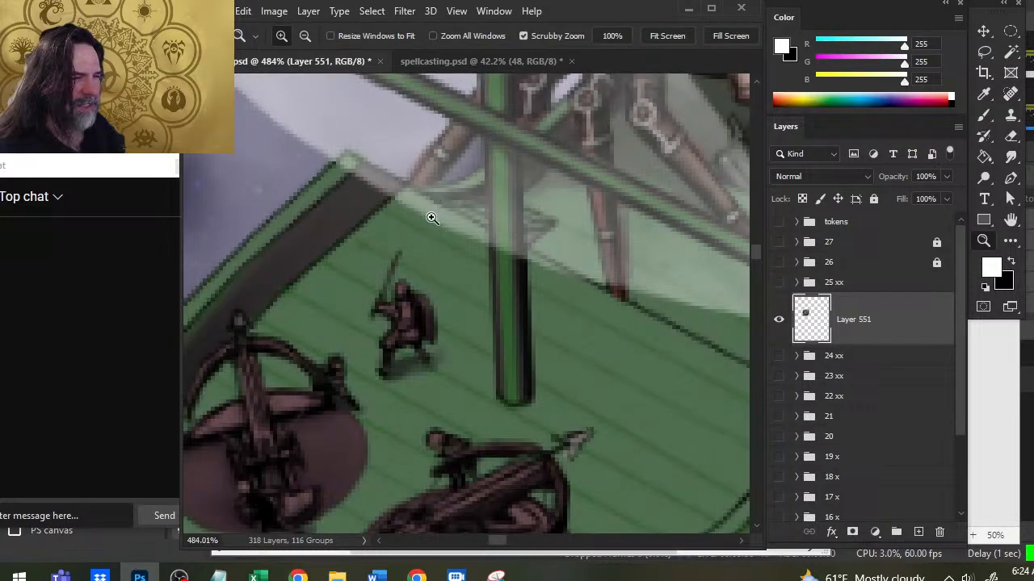
drag(515, 323, 431, 291)
drag(595, 265, 431, 326)
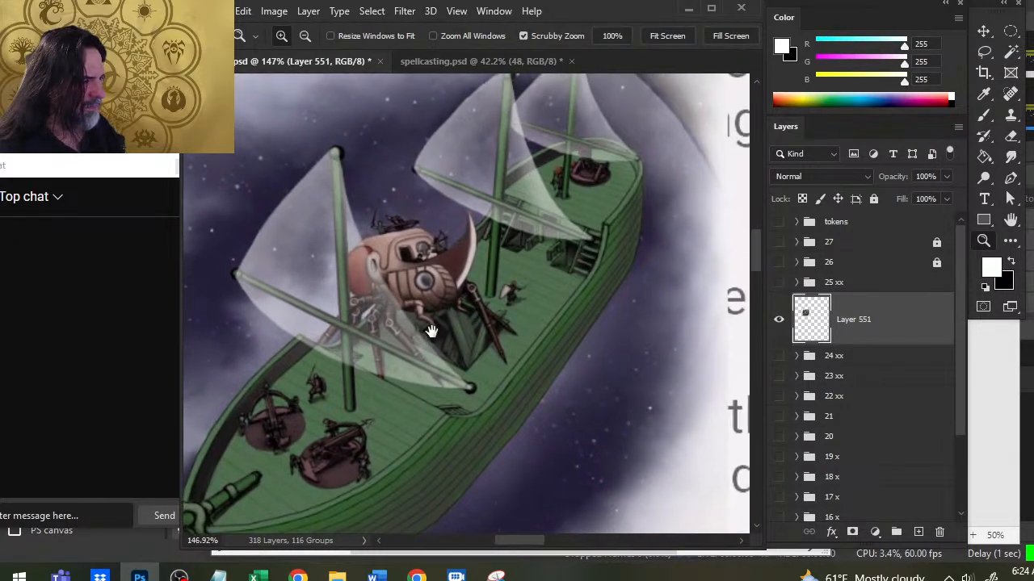
drag(593, 294, 537, 272)
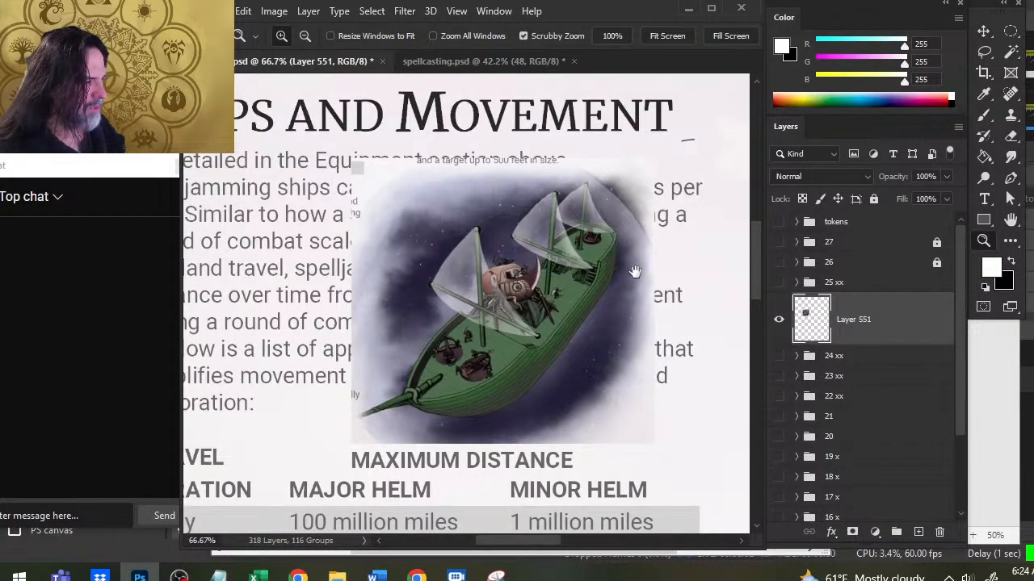
drag(636, 272, 422, 445)
drag(636, 382, 307, 272)
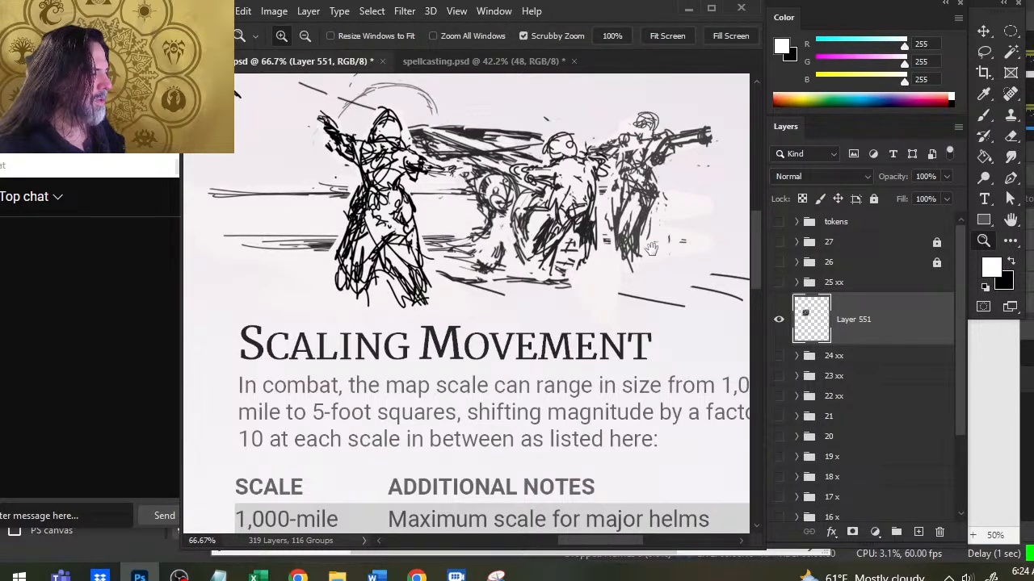
mouse_move(647, 292)
mouse_down()
mouse_move(588, 287)
mouse_move(629, 287)
mouse_up()
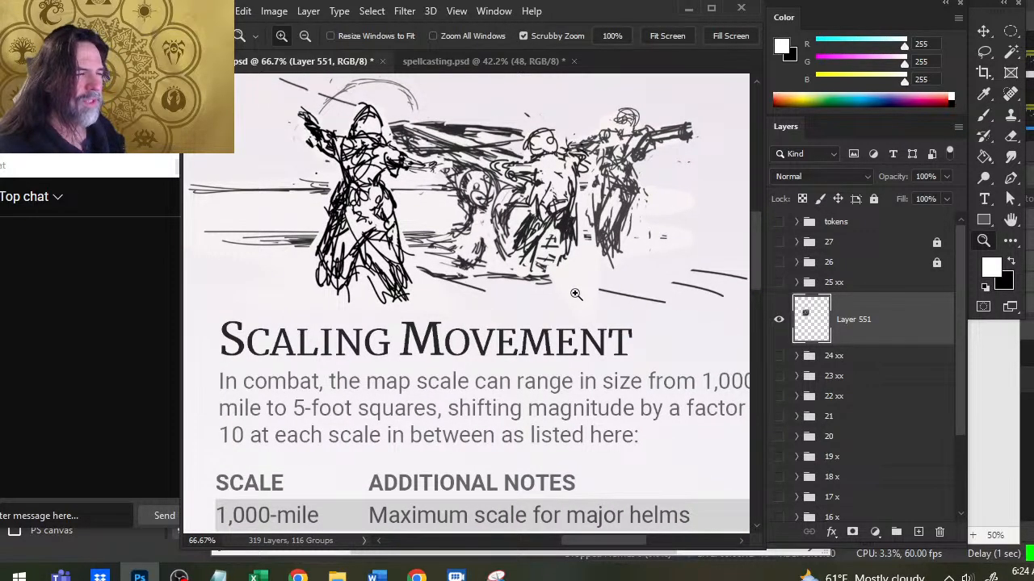
drag(568, 298, 508, 277)
drag(323, 318, 505, 252)
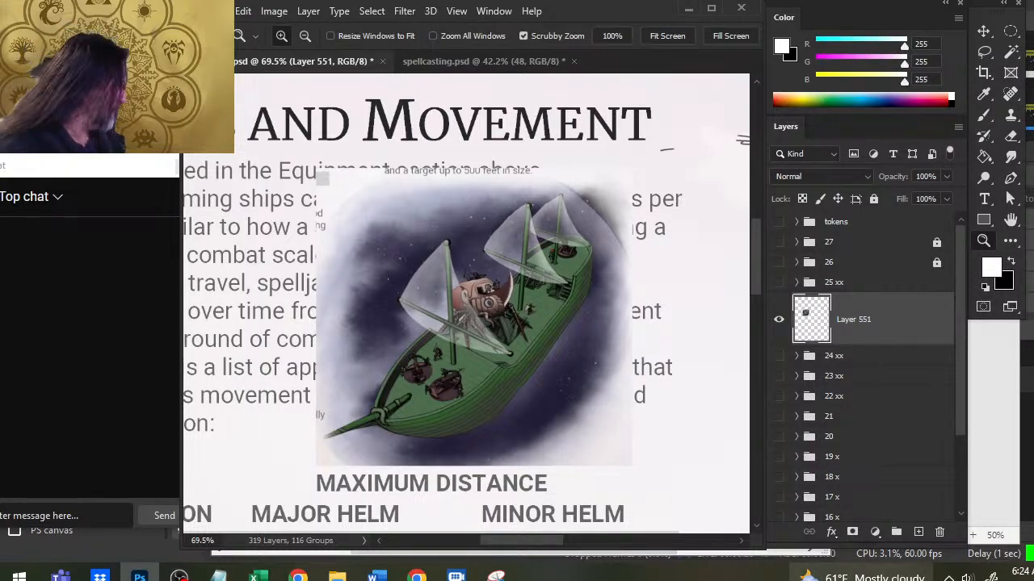
drag(656, 280, 480, 305)
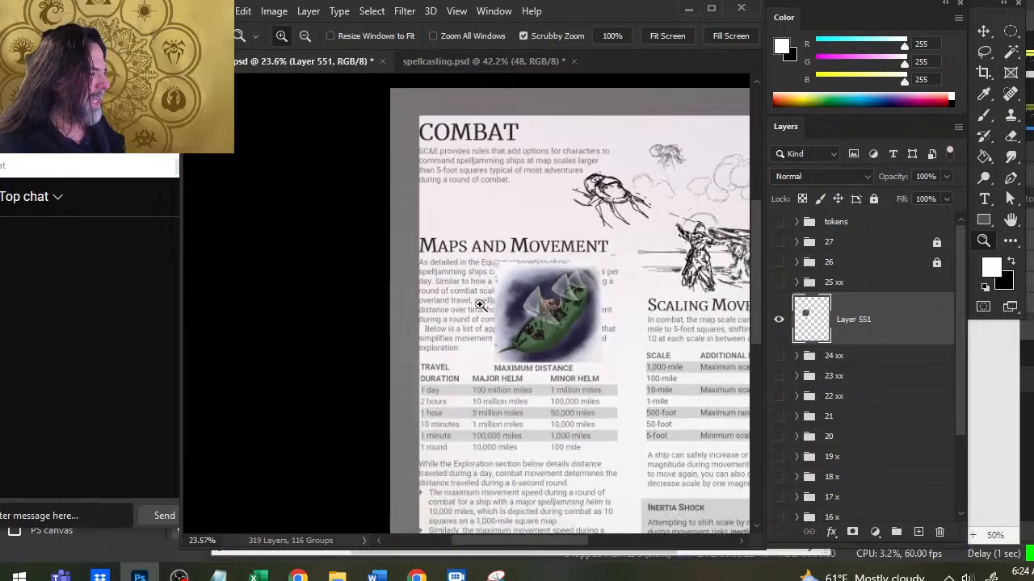
Close spellcasting.psd without saving.
key(alt+Tab)
key(alt+Tab)
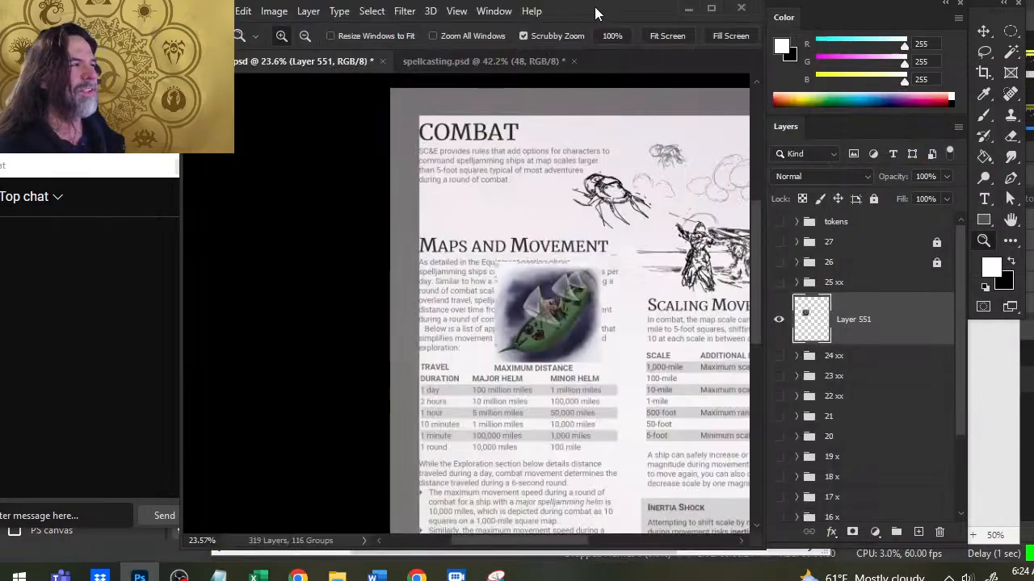
click(570, 62)
click(468, 225)
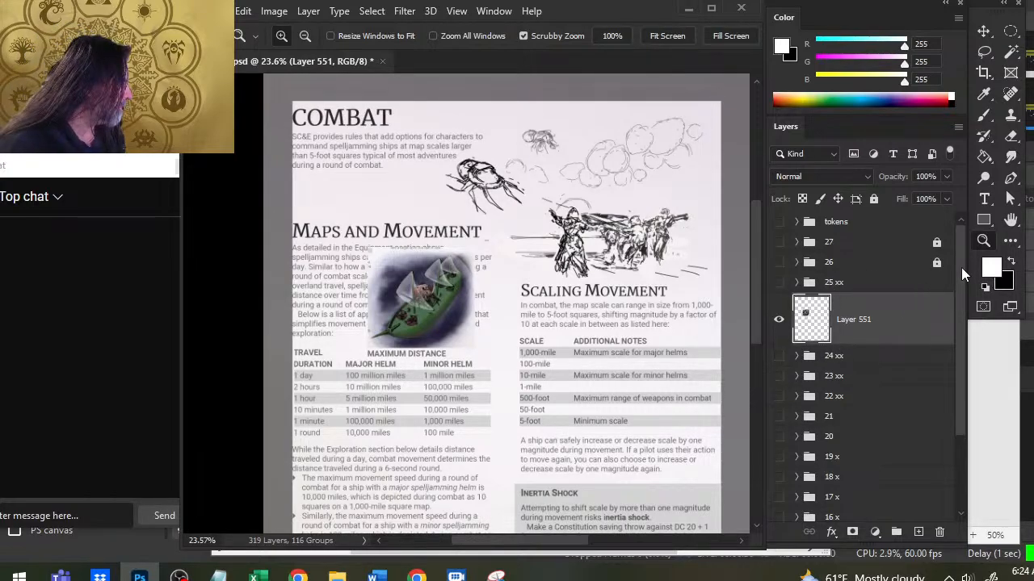
Move the pasted ship layer into the page group 12 x.
drag(958, 267, 959, 310)
drag(895, 270, 893, 491)
key(ctrl+z)
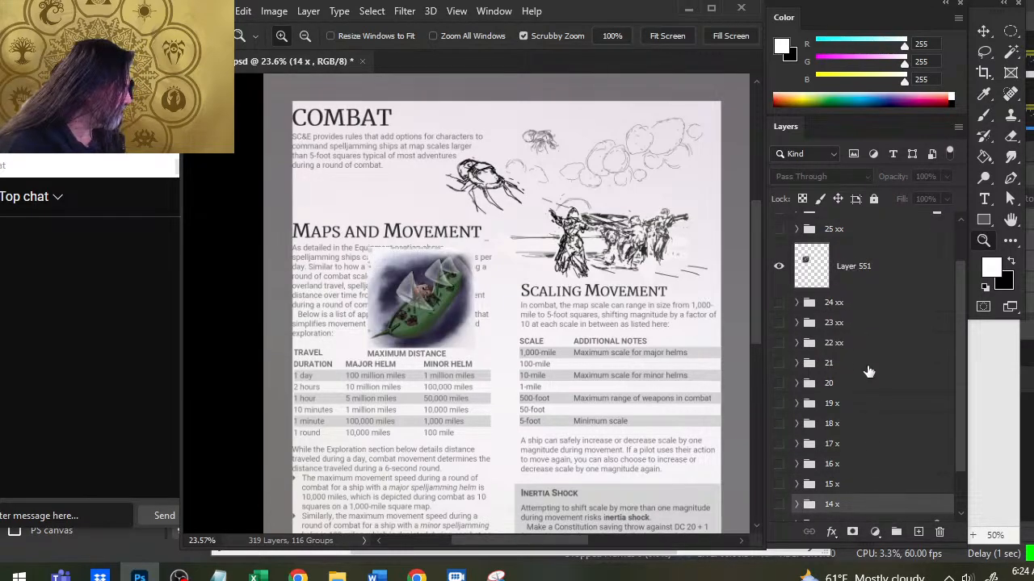
scroll(944, 457, down, 2)
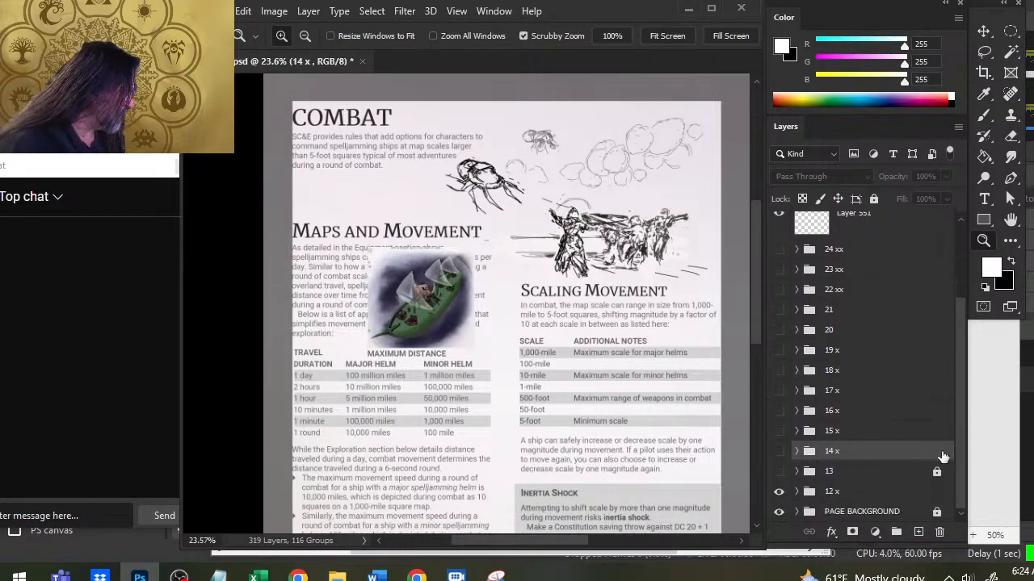
click(797, 492)
drag(852, 232, 869, 511)
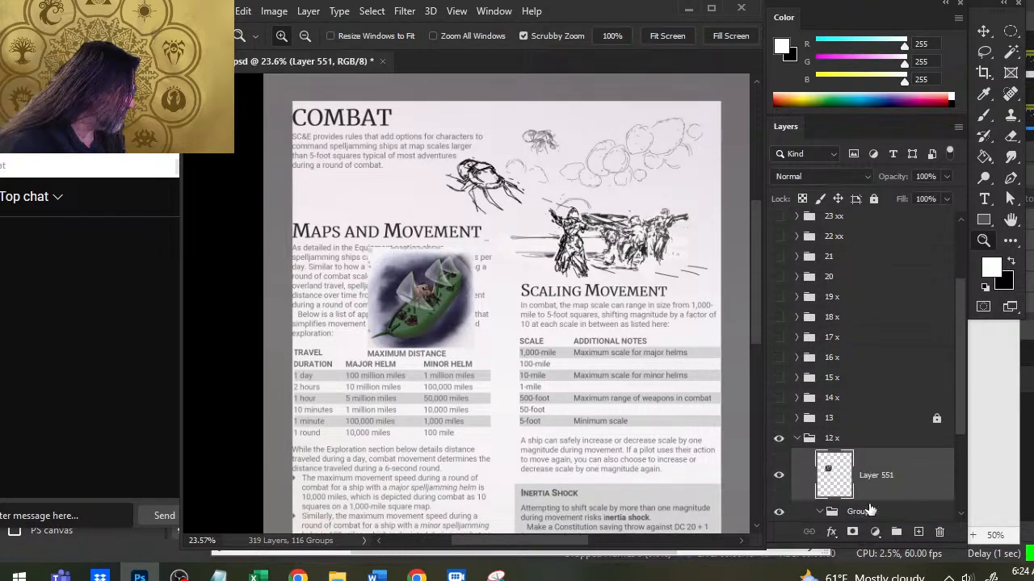
Check what Group 3 contains by toggling its visibility, and move the pasted ship layer into its ref subgroup.
scroll(864, 475, down, 3)
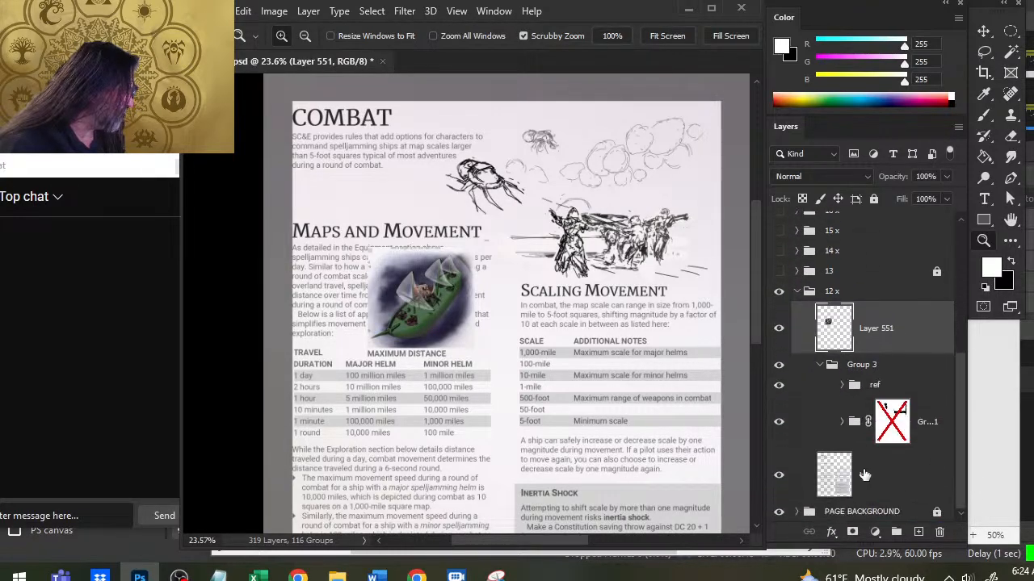
click(782, 368)
click(787, 369)
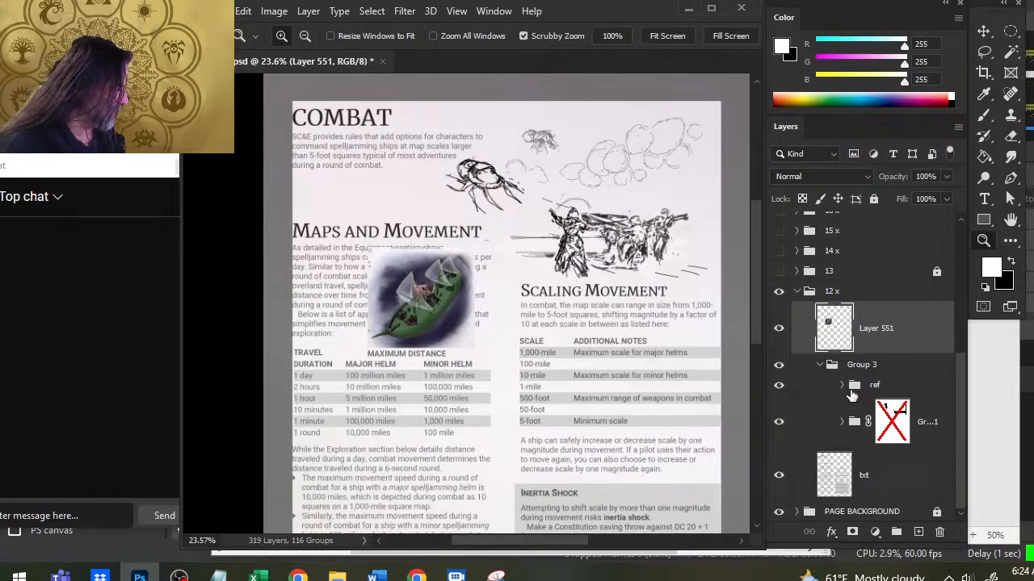
click(782, 368)
click(783, 368)
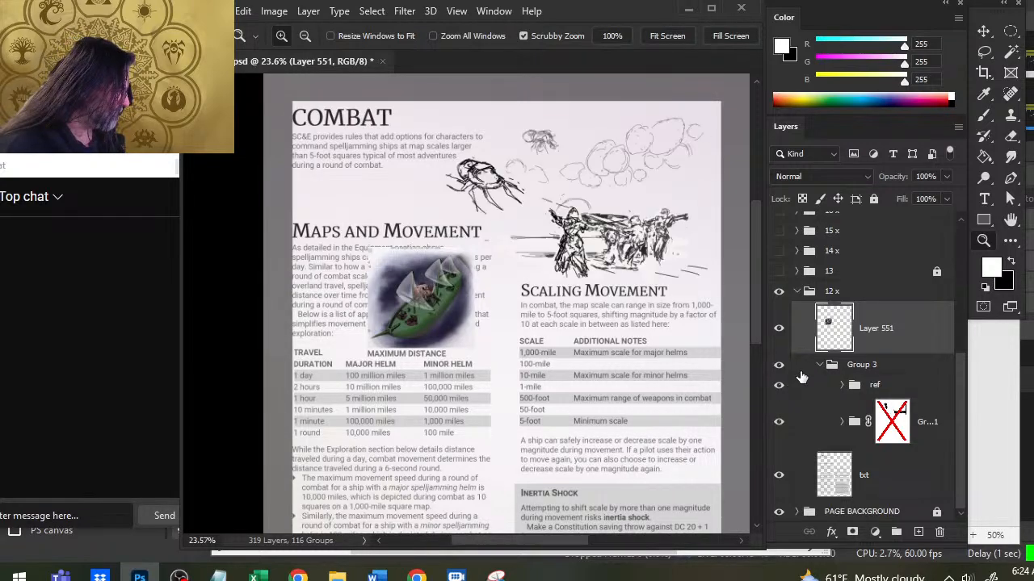
click(842, 386)
drag(865, 335, 792, 391)
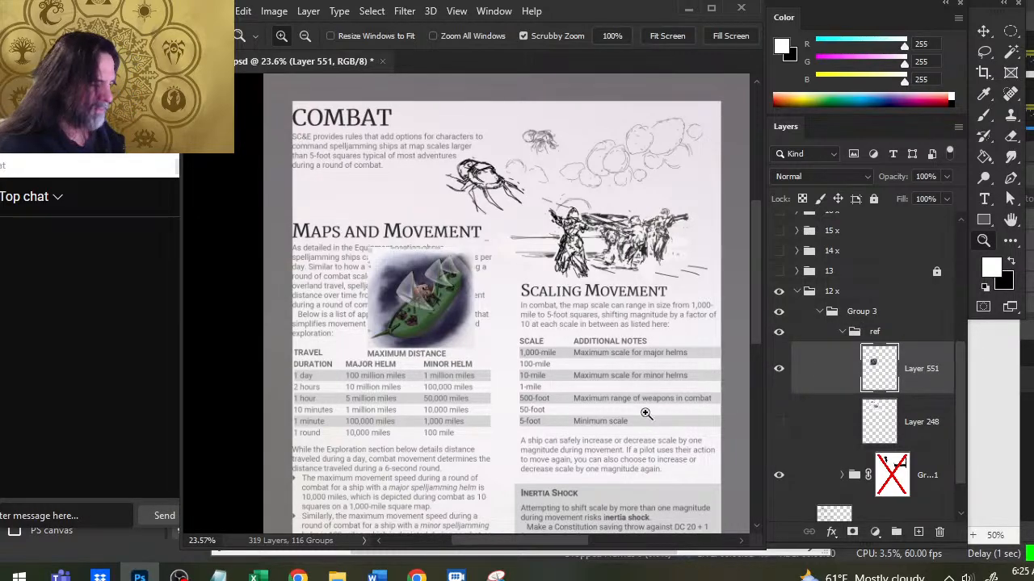
Show the insect reference on Layer 248 and move it below the ship, over the lower text.
scroll(646, 430, down, 1)
click(783, 428)
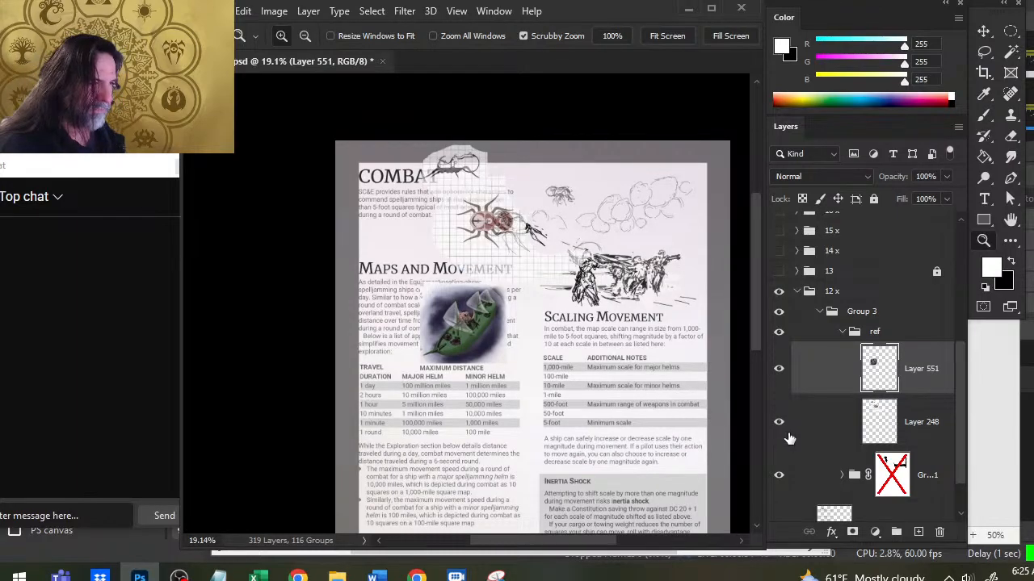
click(833, 423)
key(v)
mouse_move(604, 307)
mouse_down()
mouse_move(612, 426)
mouse_move(590, 517)
mouse_move(570, 531)
mouse_up()
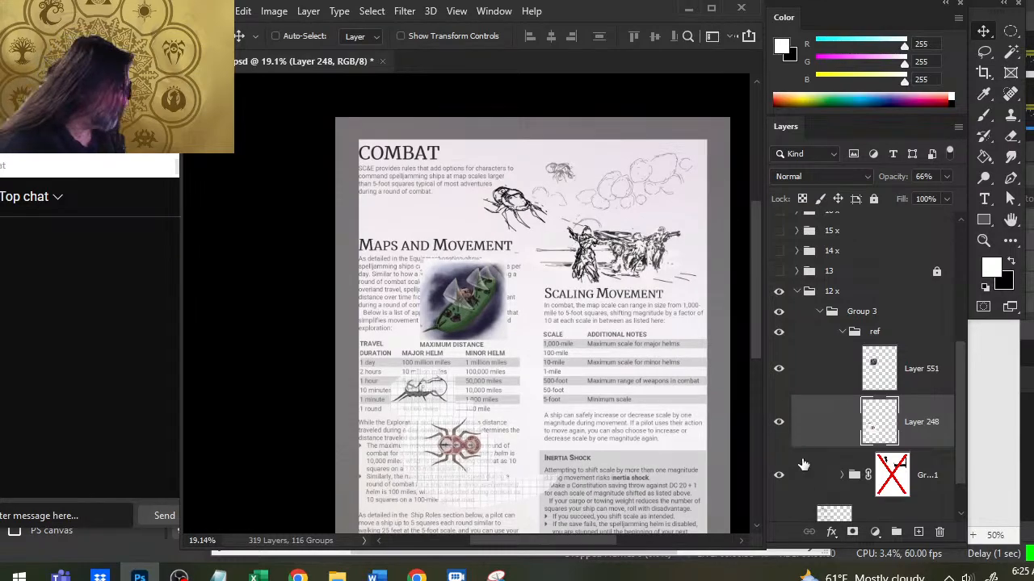
Collapse the ref group and examine the masked sketch group by toggling crew, neogi, Layer 252 and Layer 251.
scroll(958, 364, down, 2)
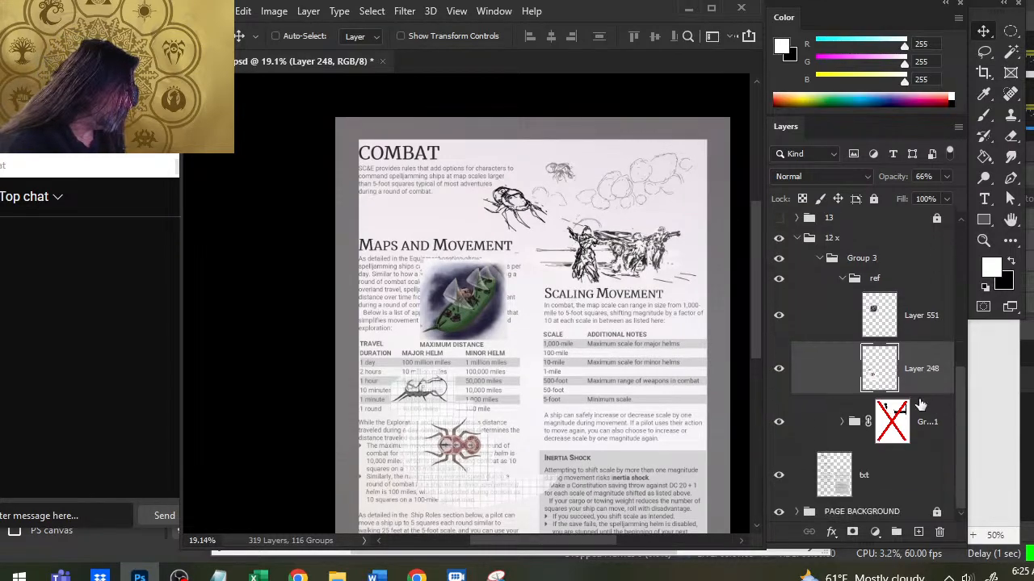
click(778, 422)
click(778, 422)
click(843, 281)
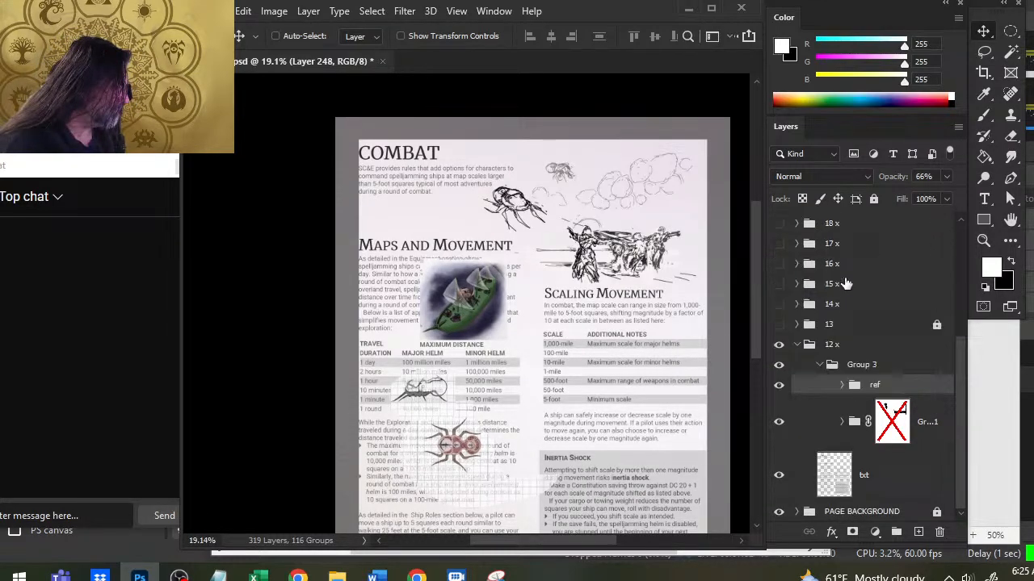
click(842, 421)
click(785, 428)
click(785, 428)
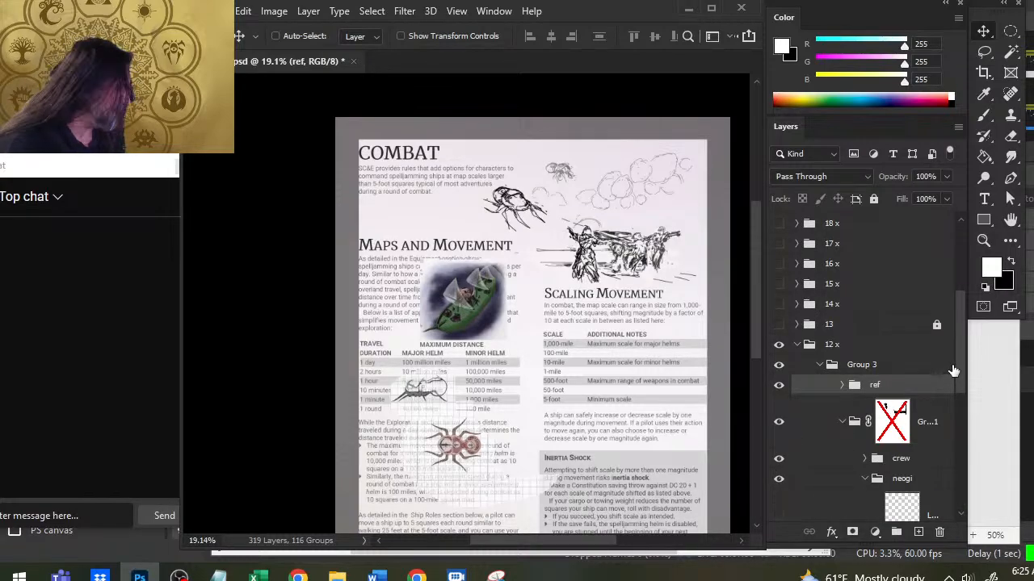
scroll(958, 384, down, 5)
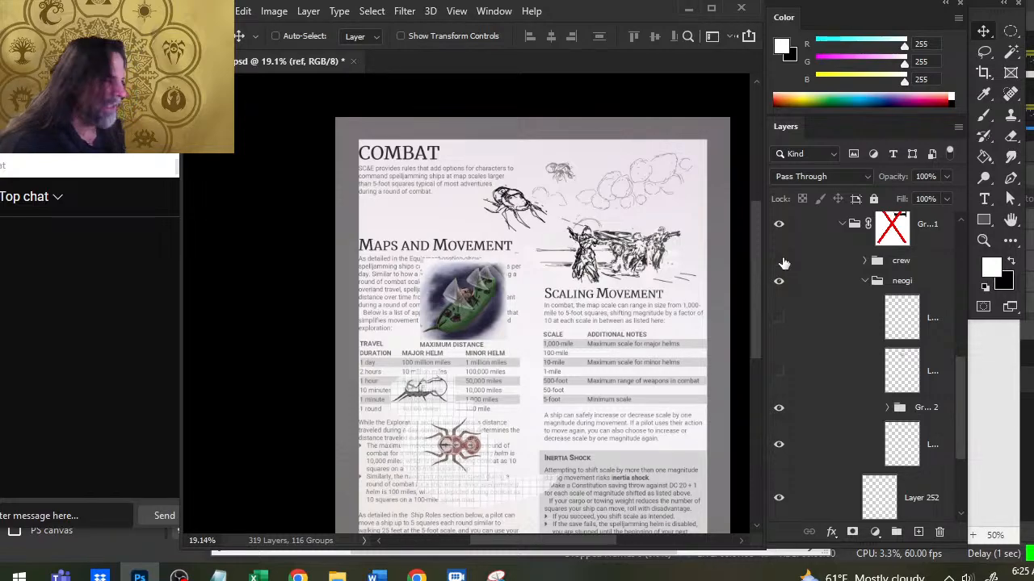
click(780, 261)
click(780, 261)
click(780, 283)
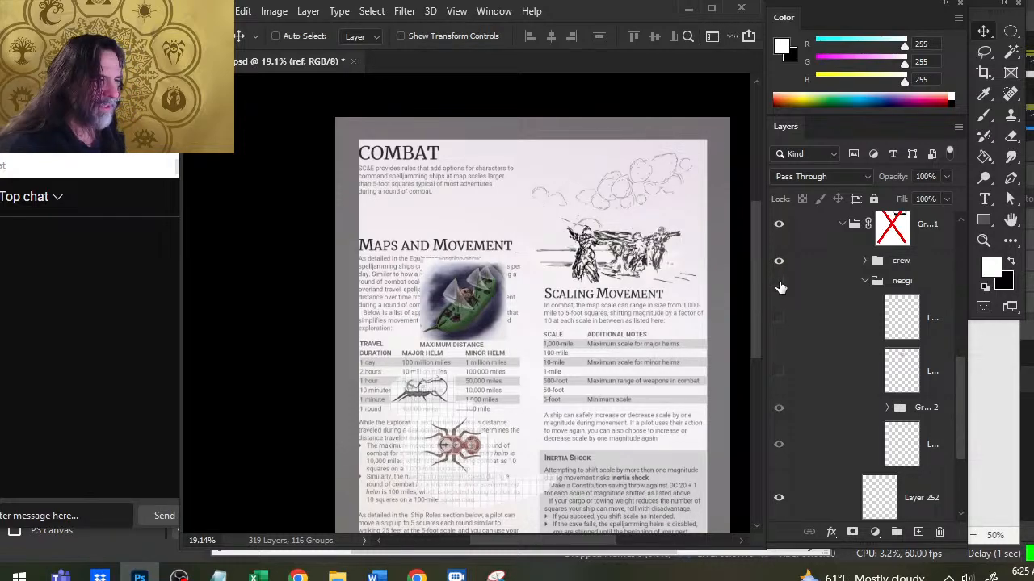
click(780, 282)
click(864, 280)
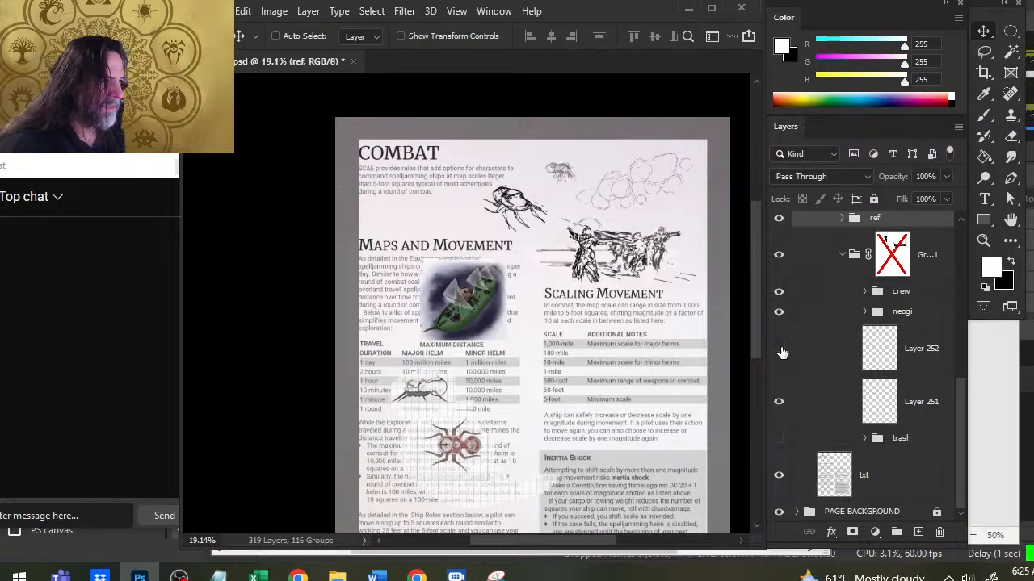
click(780, 402)
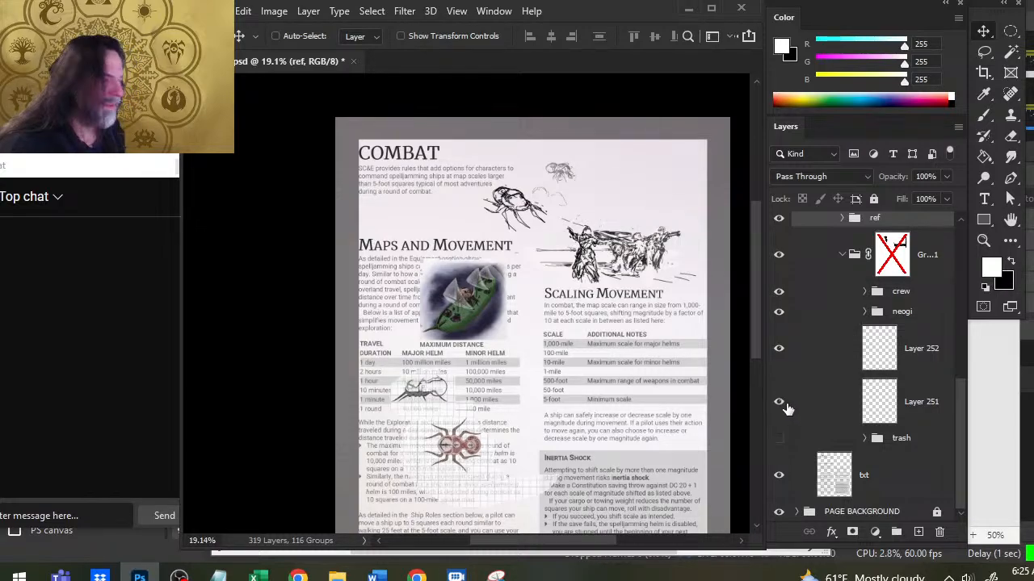
click(780, 402)
Group Layer 251 and Layer 252 together inside the masked sketch group.
click(929, 404)
ctrl+click(928, 355)
key(ctrl+g)
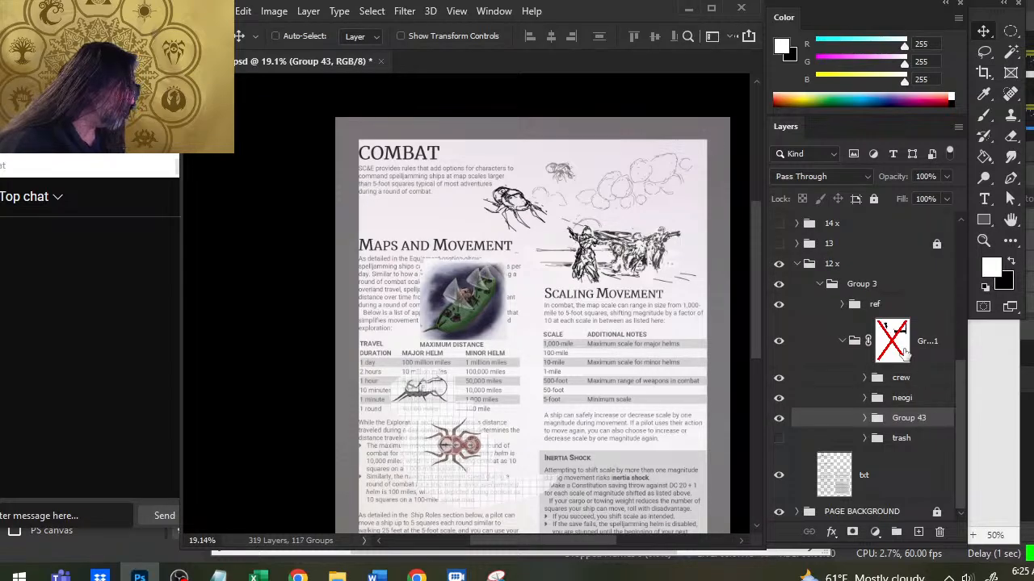
Rename Group 43 as "backroung" and move the trash group out of the masked sketch group, directly below it.
double_click(900, 418)
text(b)
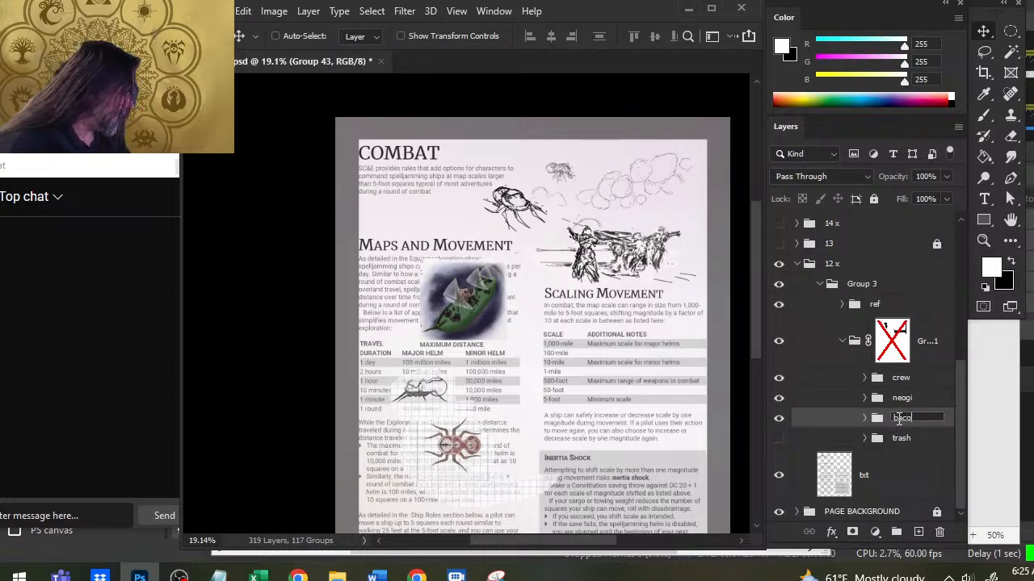
text(ackroung)
key(Return)
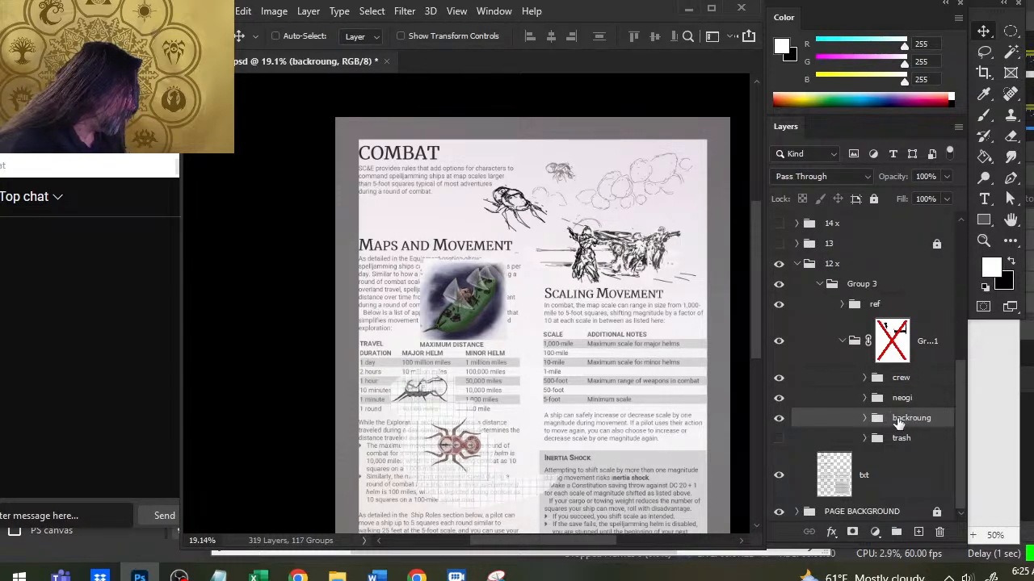
click(780, 438)
drag(925, 440, 867, 440)
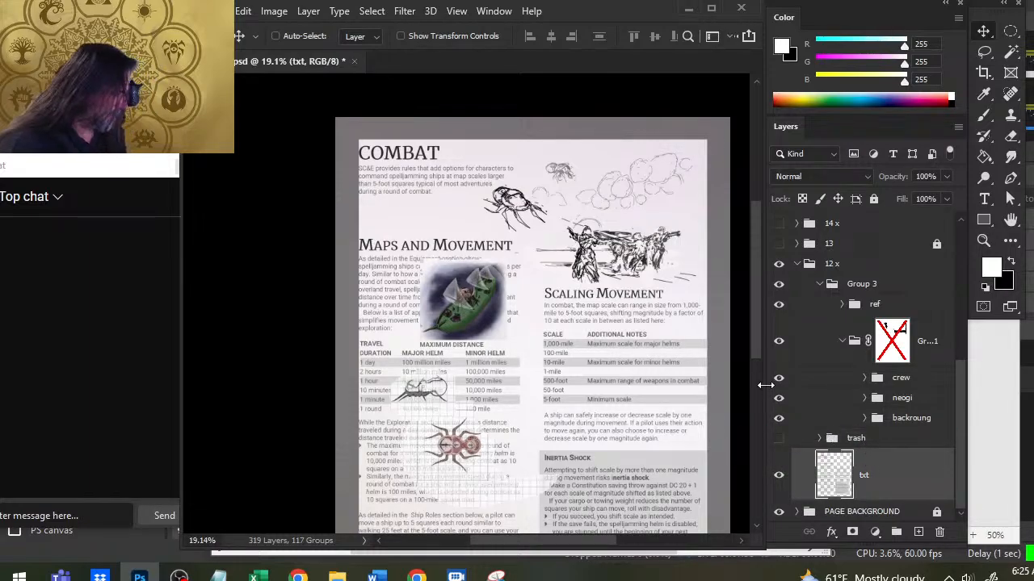
Expand the crew group and examine its sketch layers by toggling their visibility one at a time.
click(865, 377)
drag(953, 362, 956, 401)
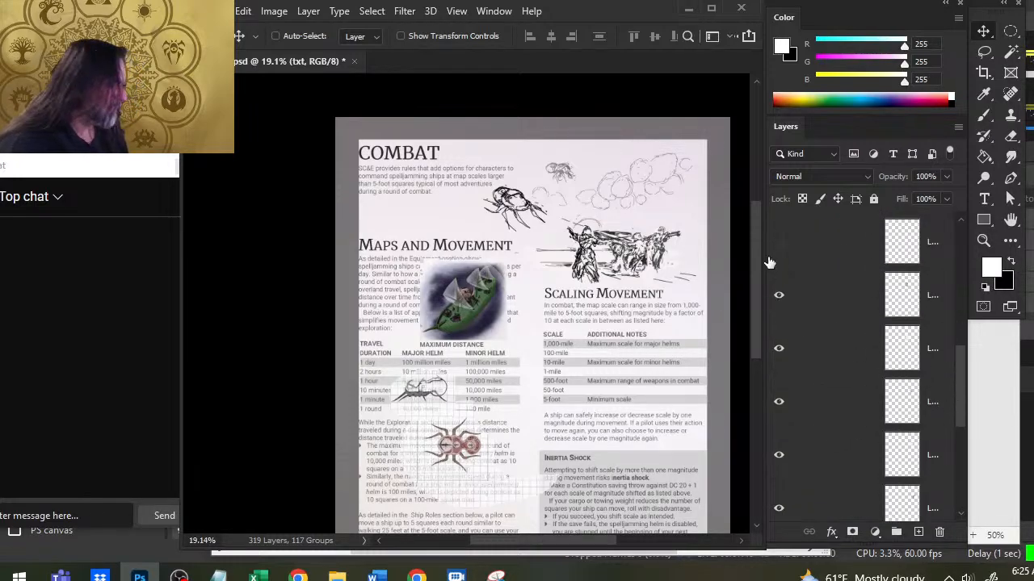
click(783, 252)
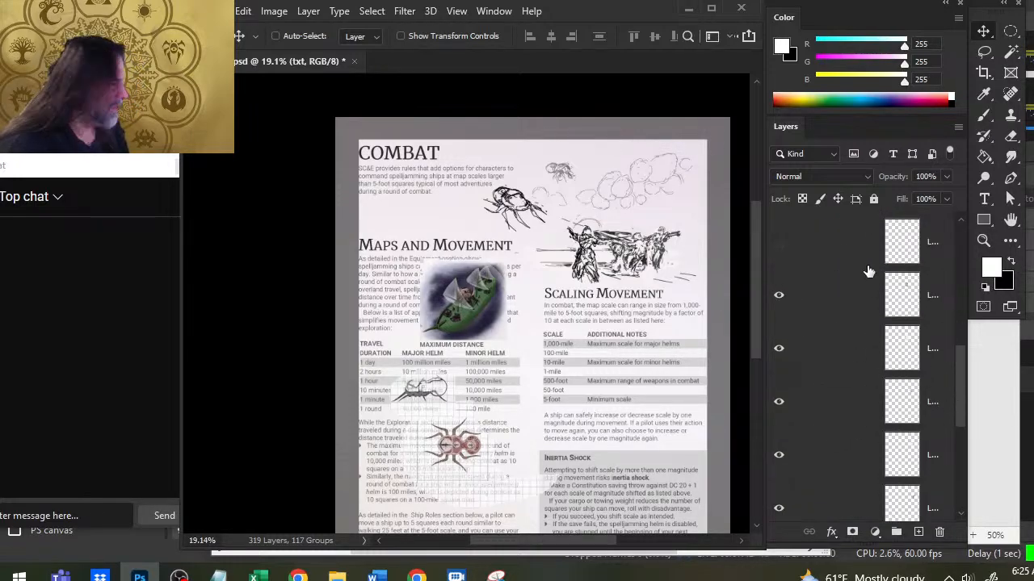
click(780, 300)
click(780, 299)
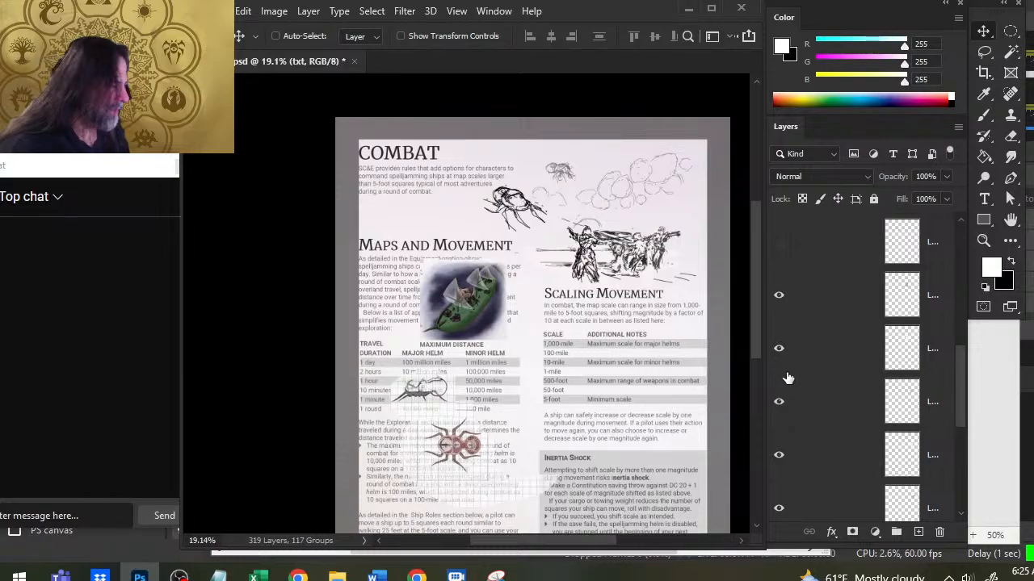
click(779, 349)
click(779, 349)
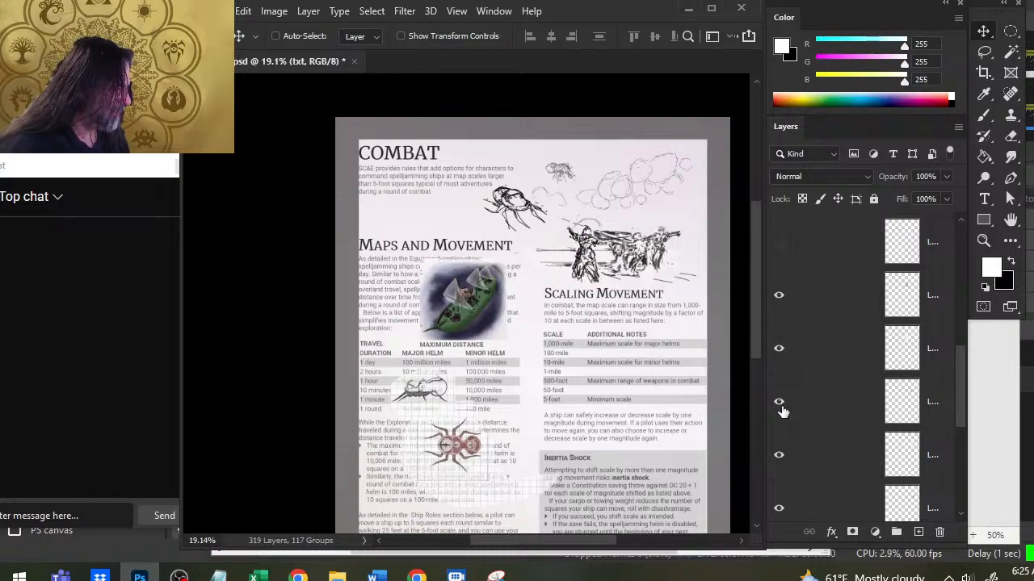
click(780, 349)
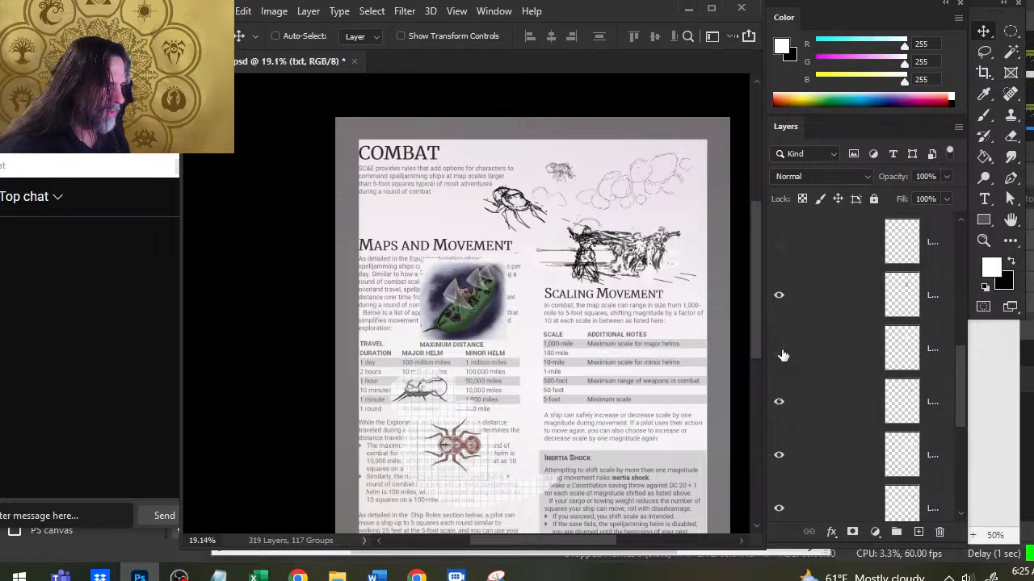
click(785, 400)
click(786, 401)
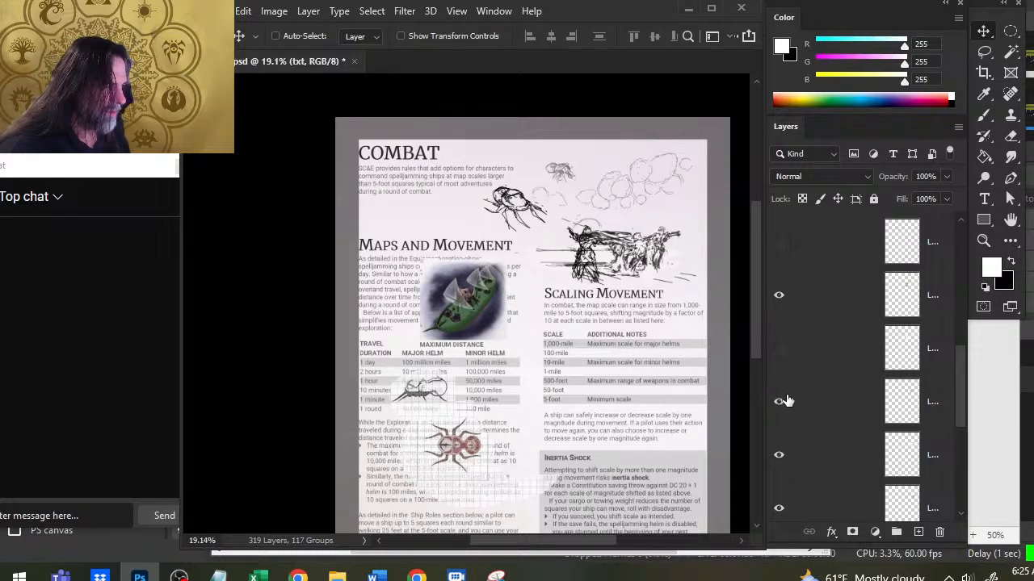
click(780, 459)
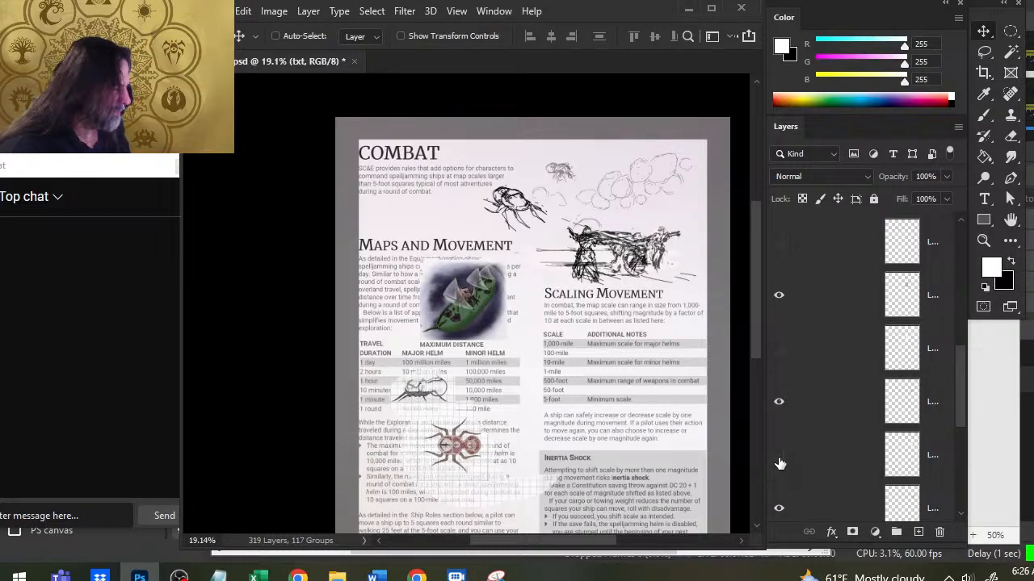
click(779, 458)
click(779, 350)
Check Layer 264 and the sketch layer directly below it in the crew group, and group the two together.
click(815, 311)
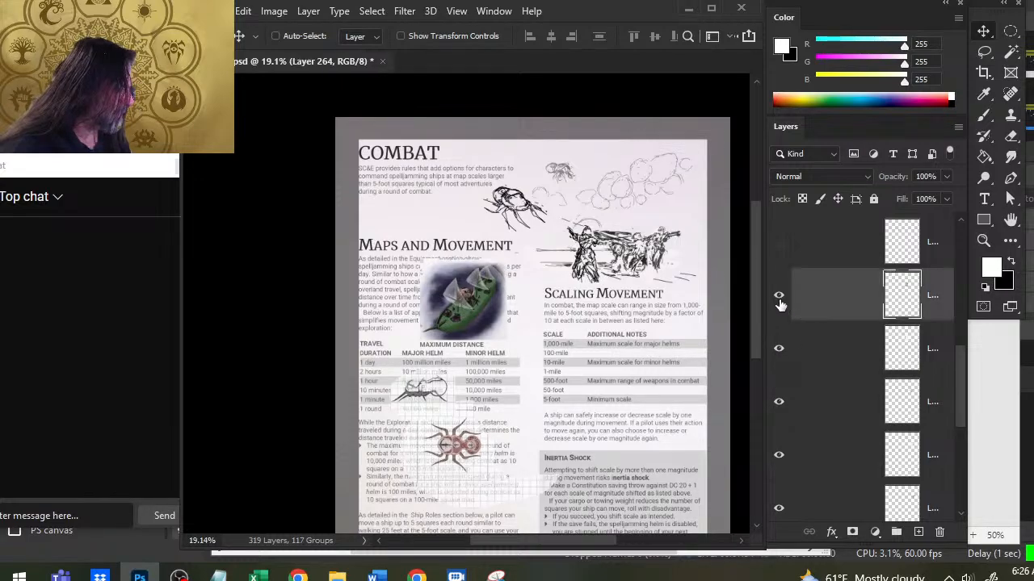
click(778, 296)
click(778, 296)
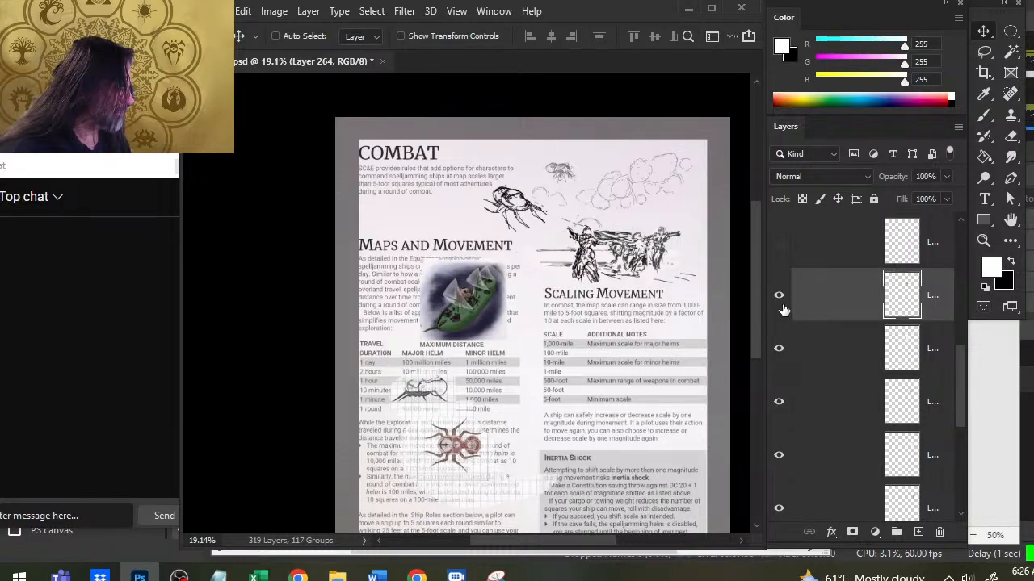
click(779, 350)
click(779, 350)
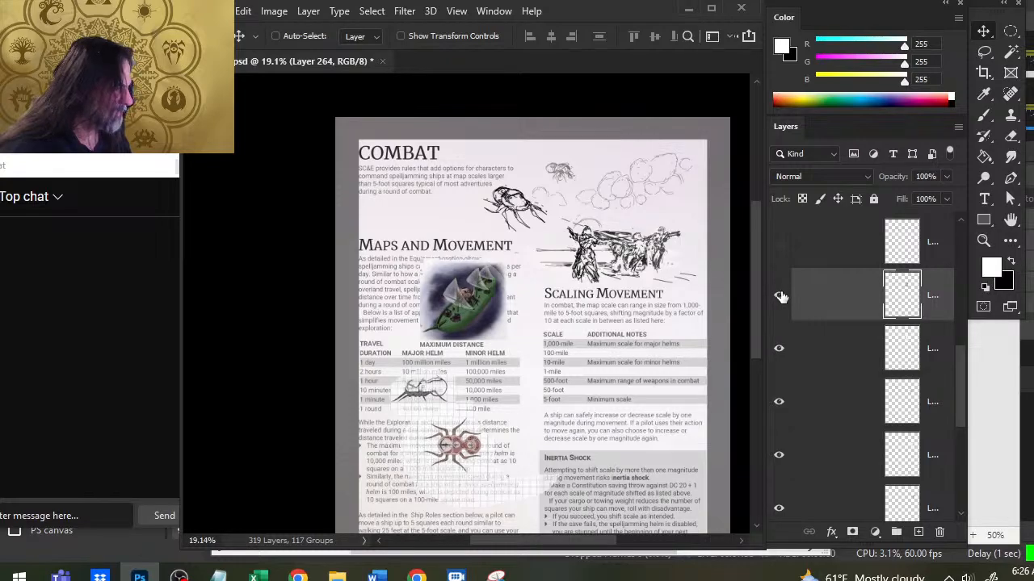
click(779, 297)
click(779, 297)
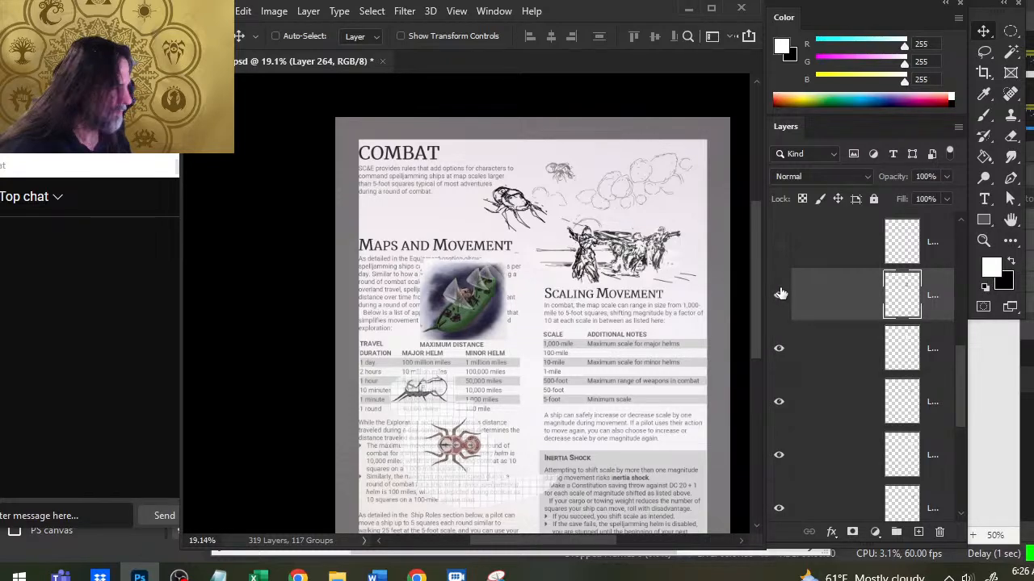
click(780, 350)
click(780, 348)
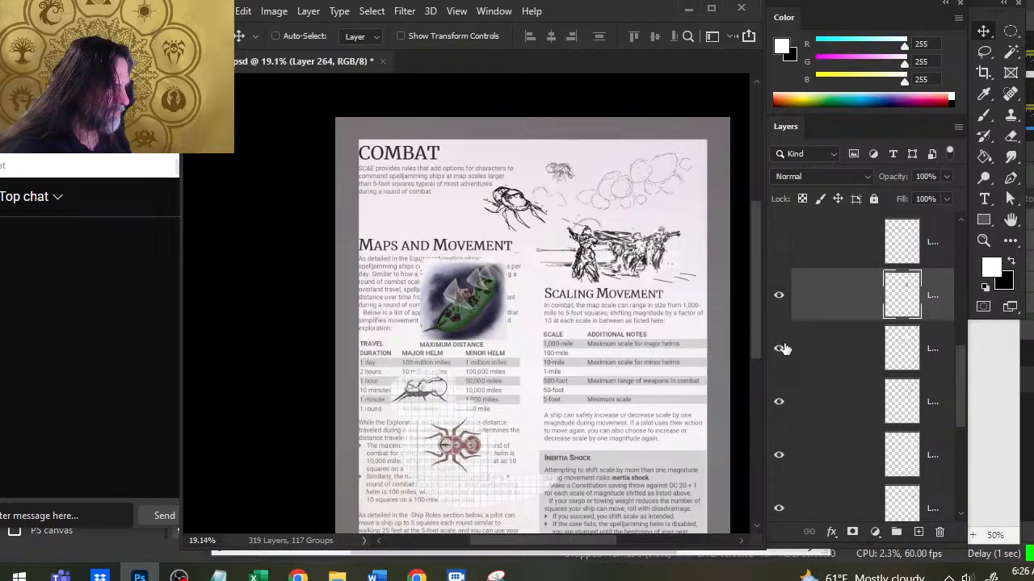
key(ctrl+g)
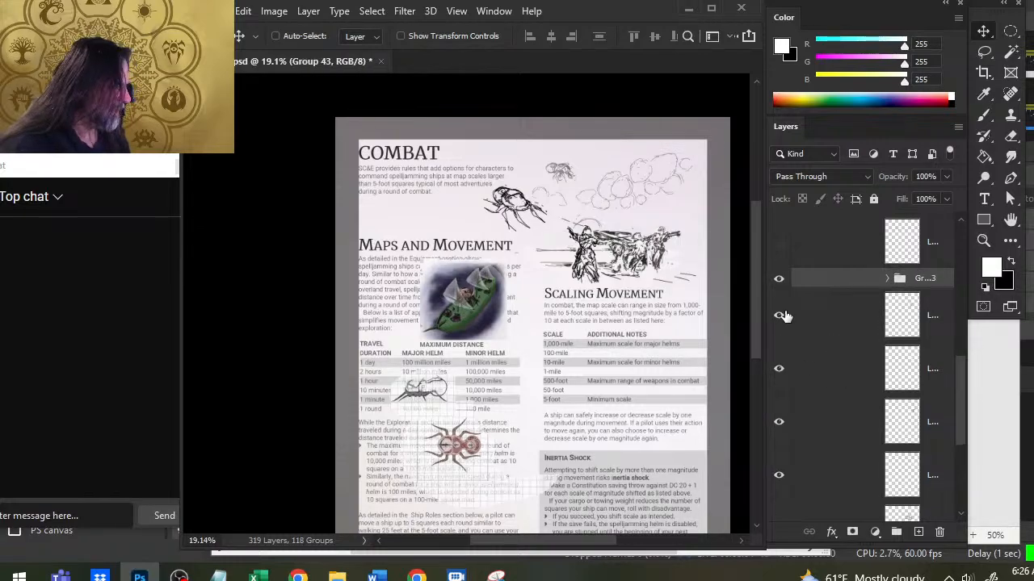
Check the two crew sketch layers directly below Group 43 and combine them into their own group.
click(783, 316)
click(783, 317)
click(783, 372)
click(782, 372)
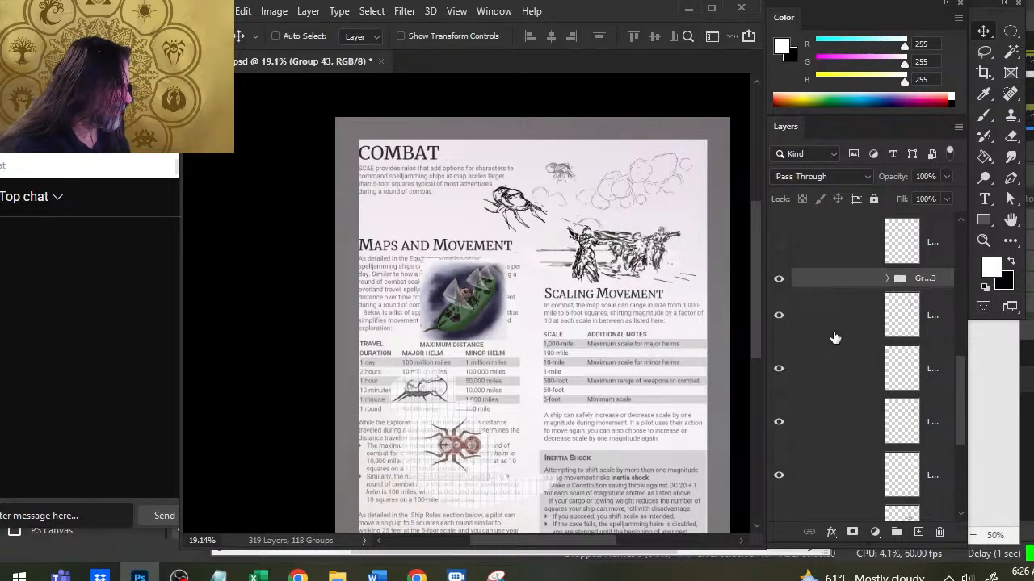
click(835, 333)
key(ctrl+g)
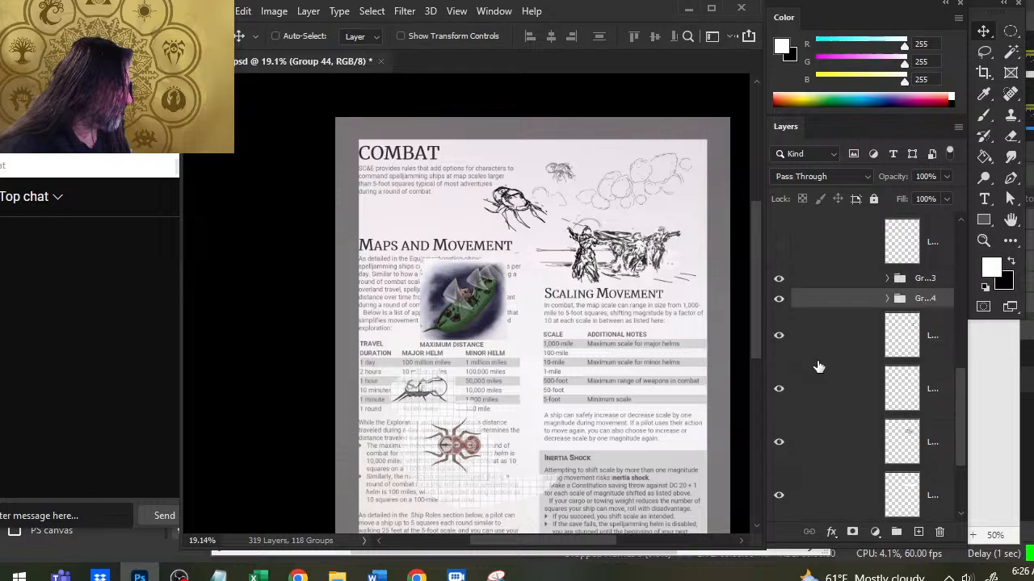
Check the two crew sketch layers directly below Group 44 and combine them into a third group.
click(780, 337)
click(781, 339)
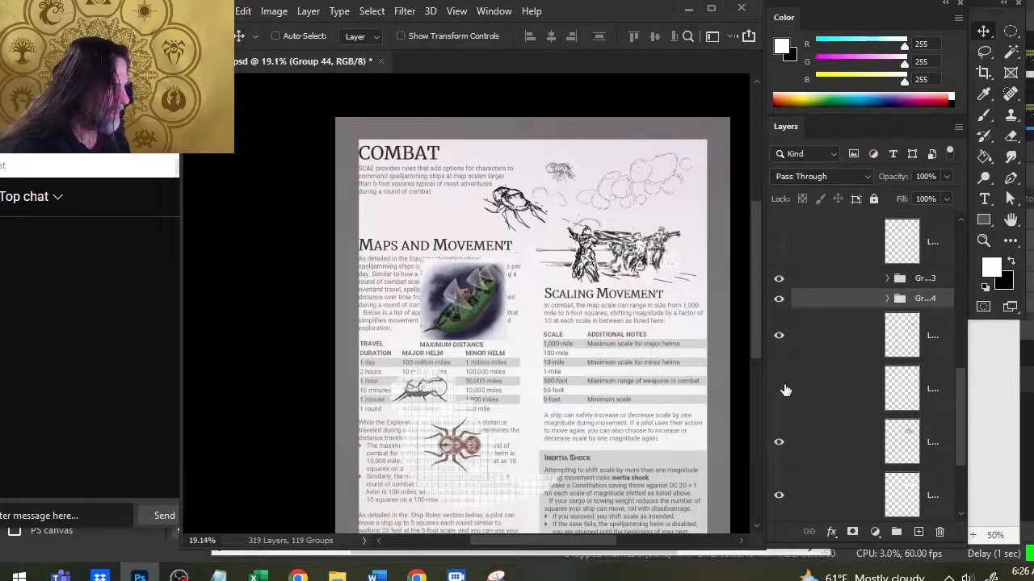
click(832, 345)
shift+click(835, 393)
key(ctrl+g)
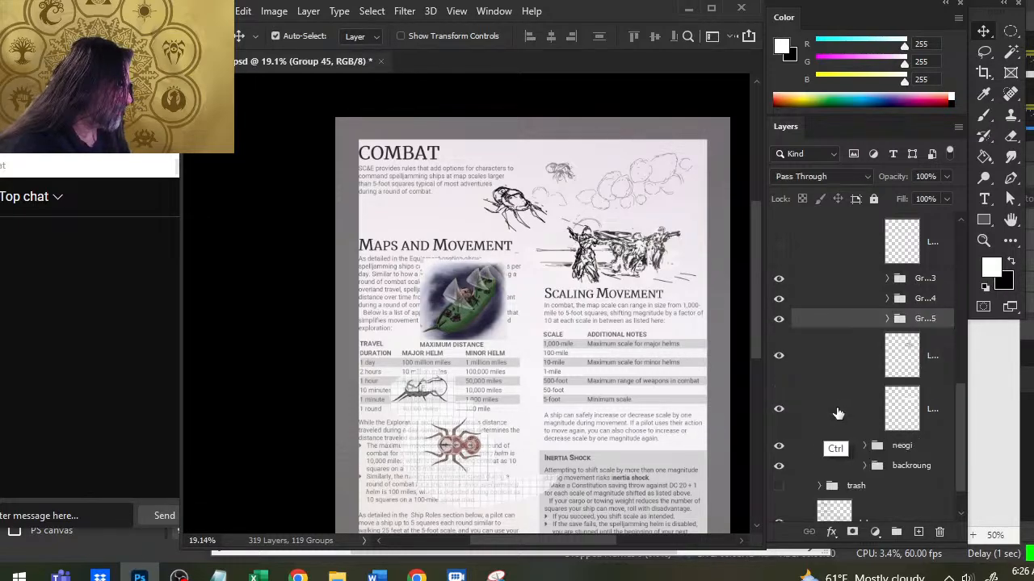
Check the two ungrouped layers at the end of the crew group and move Layer 257 into the trash group.
click(781, 357)
click(781, 357)
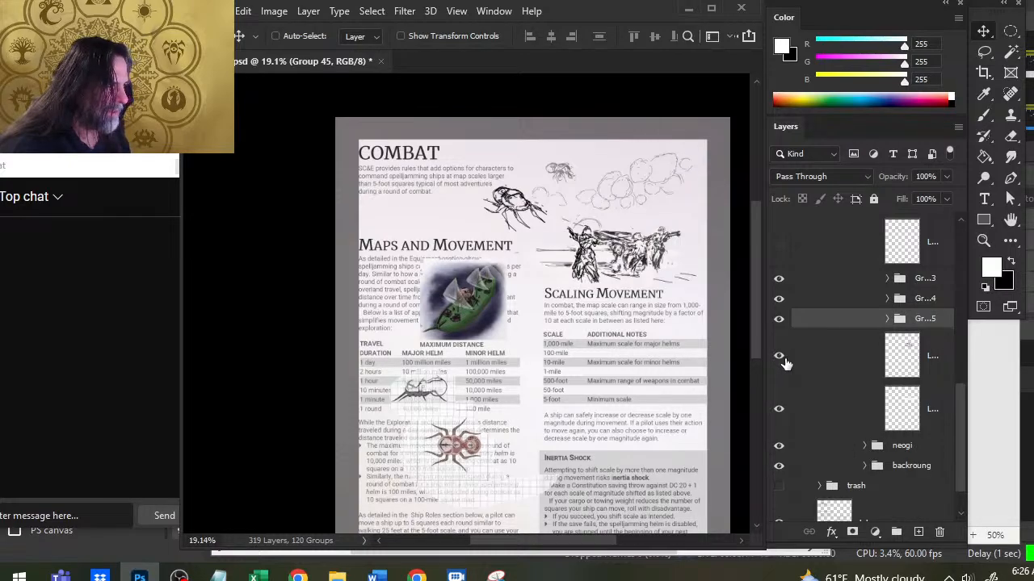
click(780, 409)
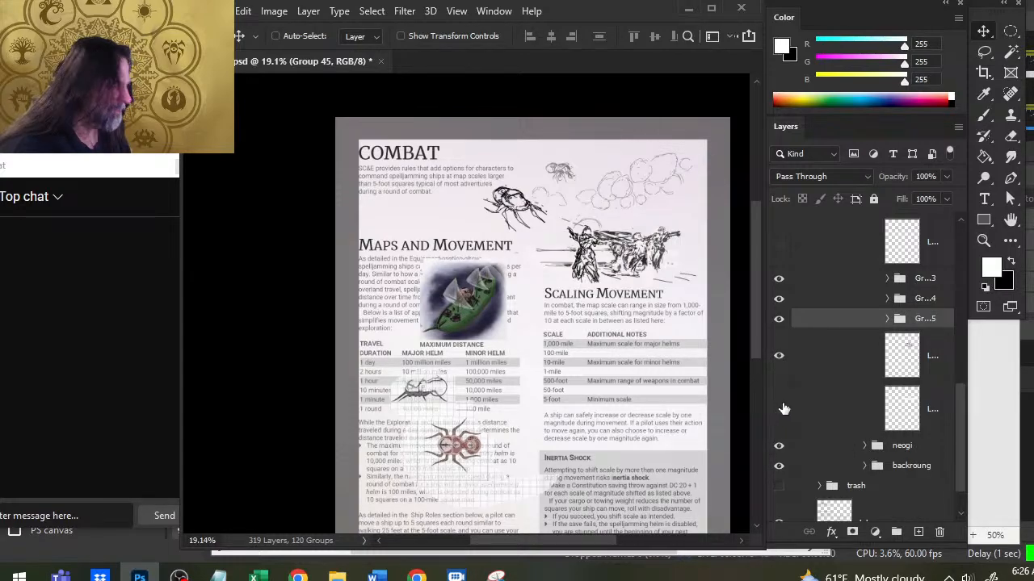
click(798, 413)
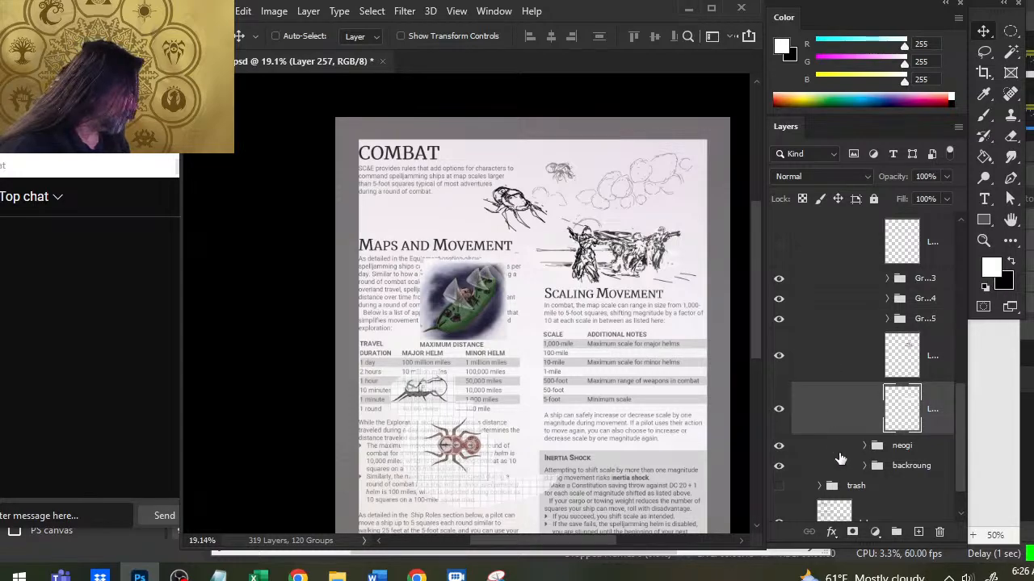
click(779, 410)
drag(822, 416, 844, 485)
Check the last ungrouped crew layer and hide the three new figure groups above it.
click(780, 363)
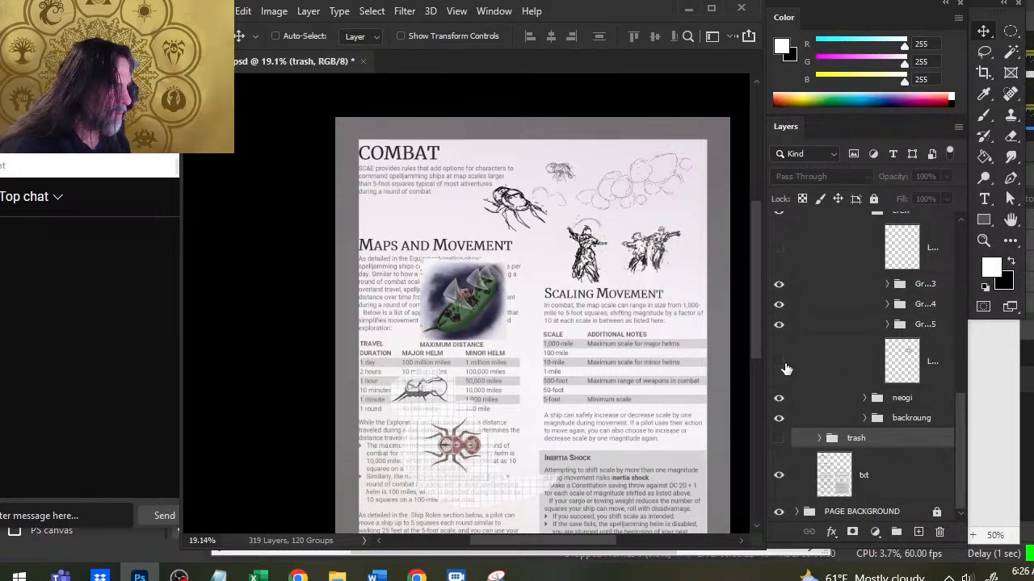
click(781, 362)
drag(777, 287, 803, 380)
click(779, 355)
click(778, 355)
Select Layer 258, the sketch above the Scaling Movement heading, and switch to the Eraser tool.
click(928, 373)
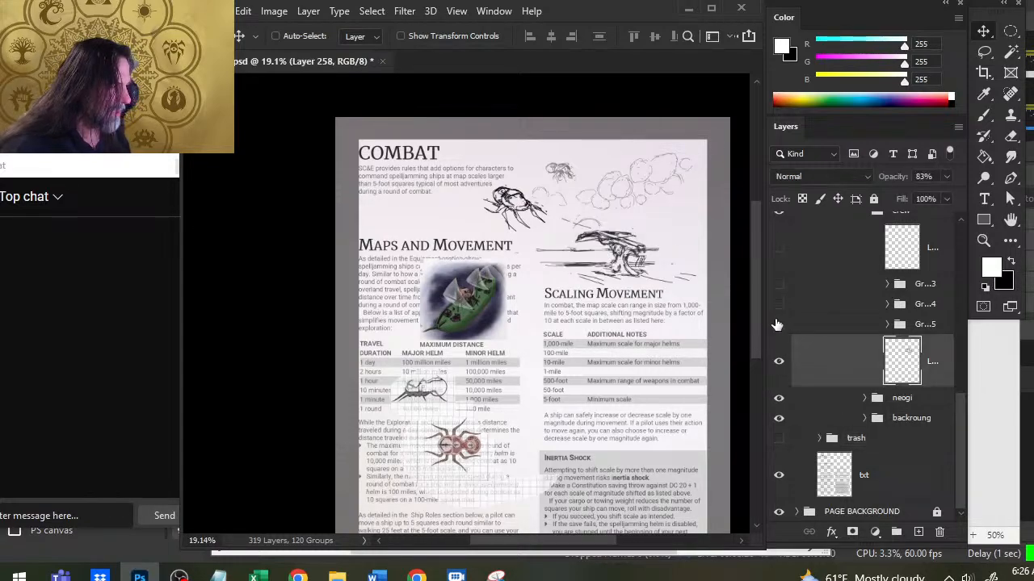
key(z)
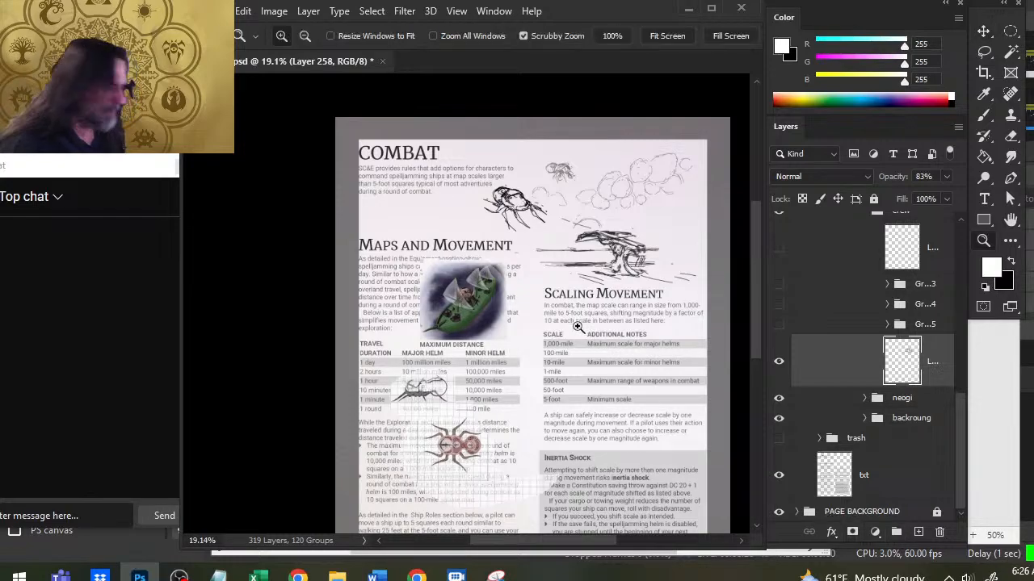
drag(554, 271, 510, 333)
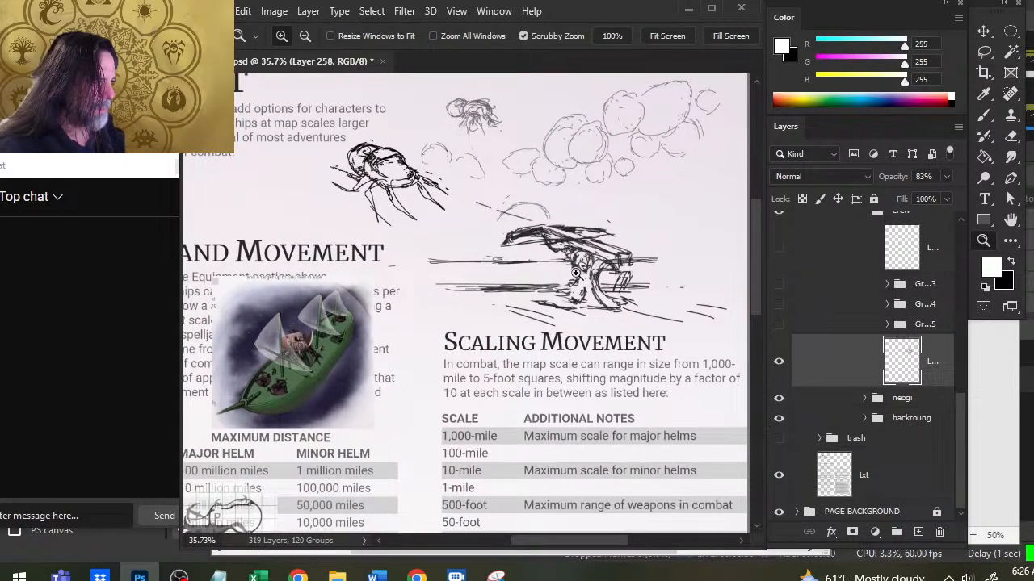
drag(537, 249, 554, 251)
key(e)
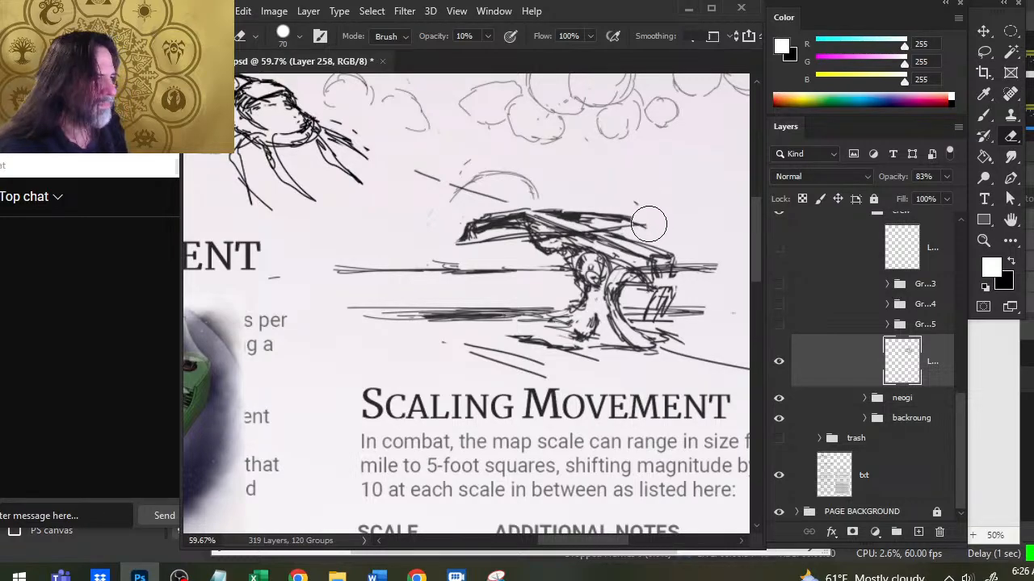
key(l)
key(e)
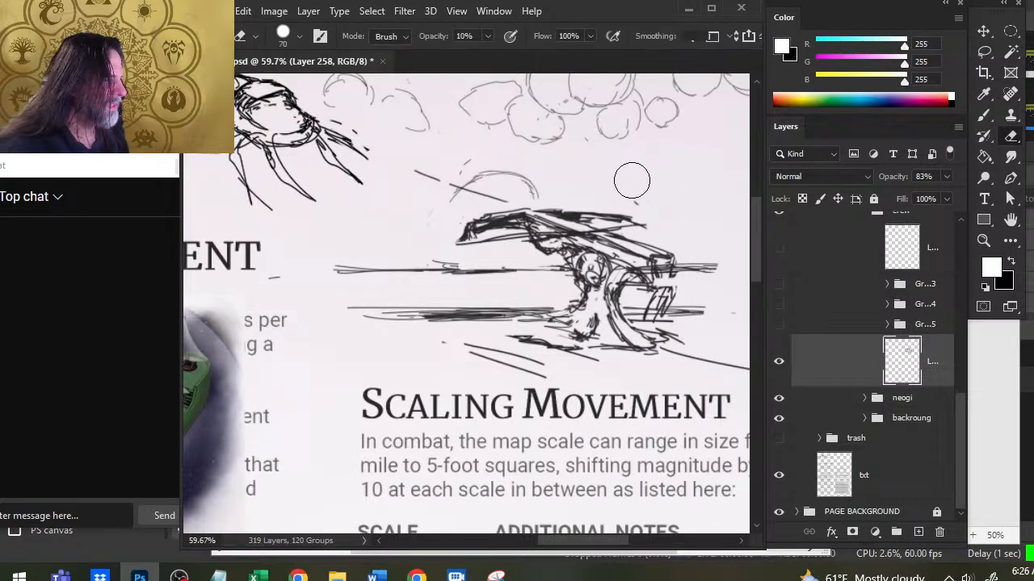
Toggle the visibility of the neogi and backroung groups to check which page sketches each one contains.
click(779, 400)
click(779, 400)
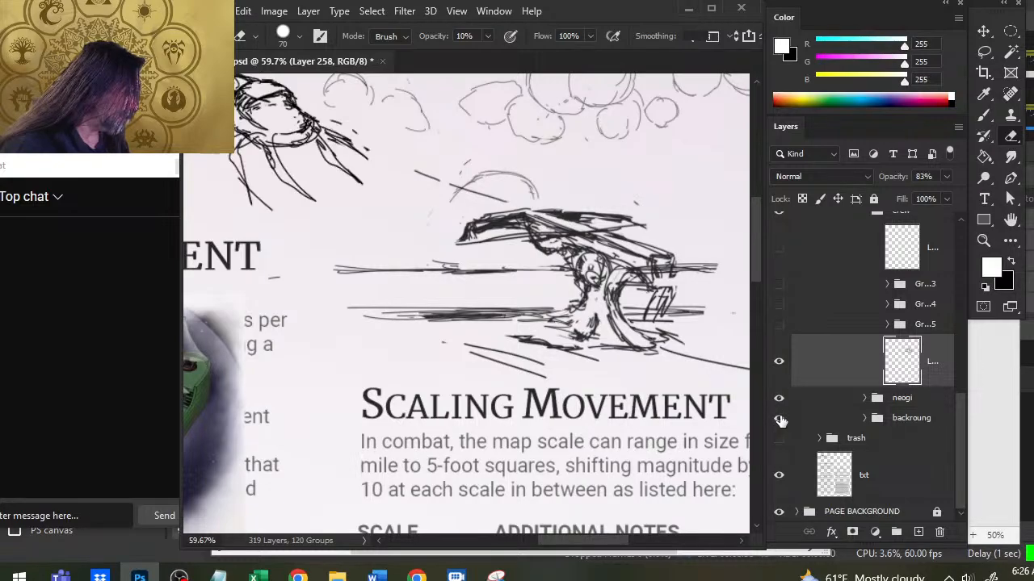
click(781, 420)
click(781, 420)
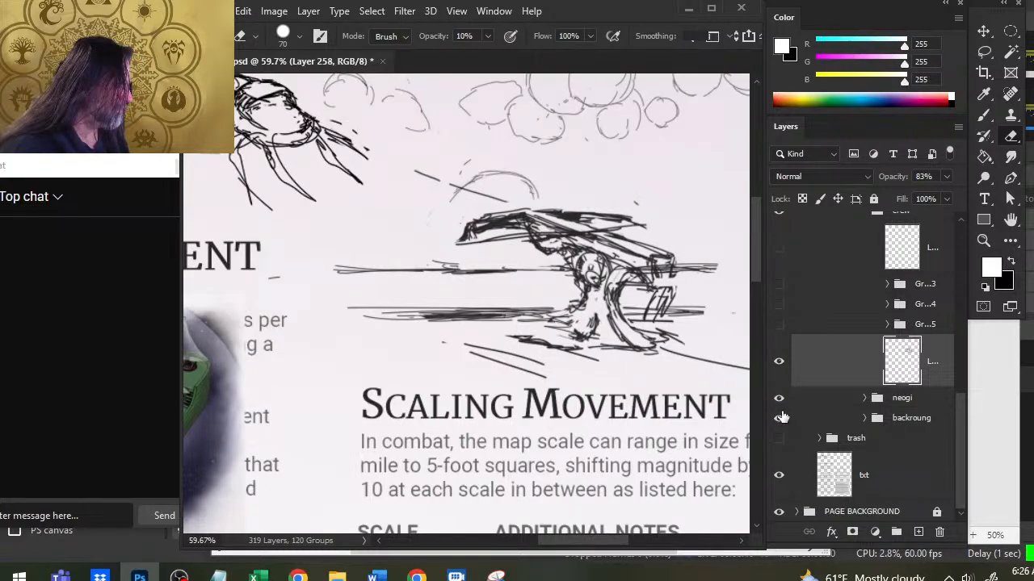
click(780, 419)
click(779, 399)
click(779, 398)
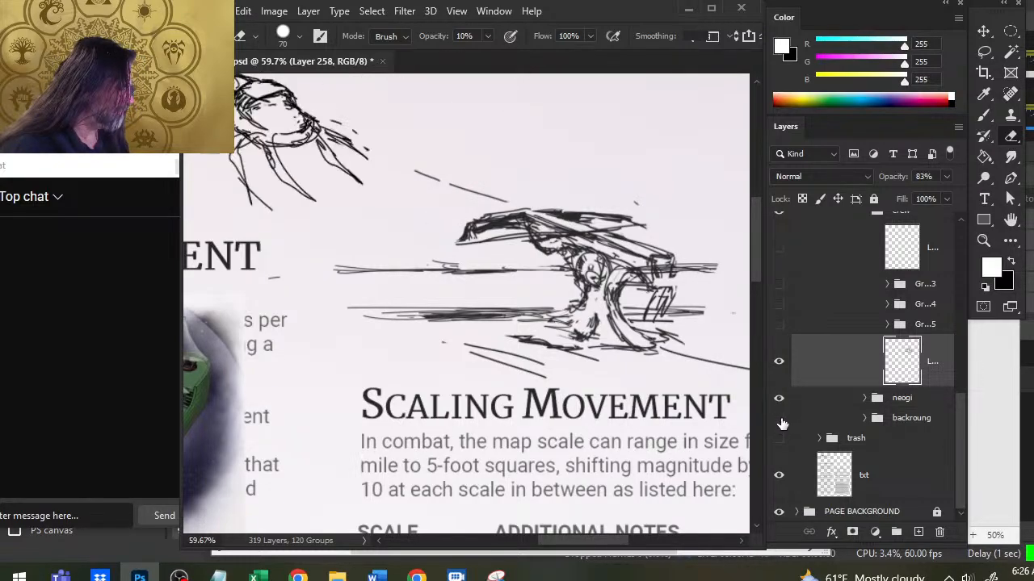
click(780, 418)
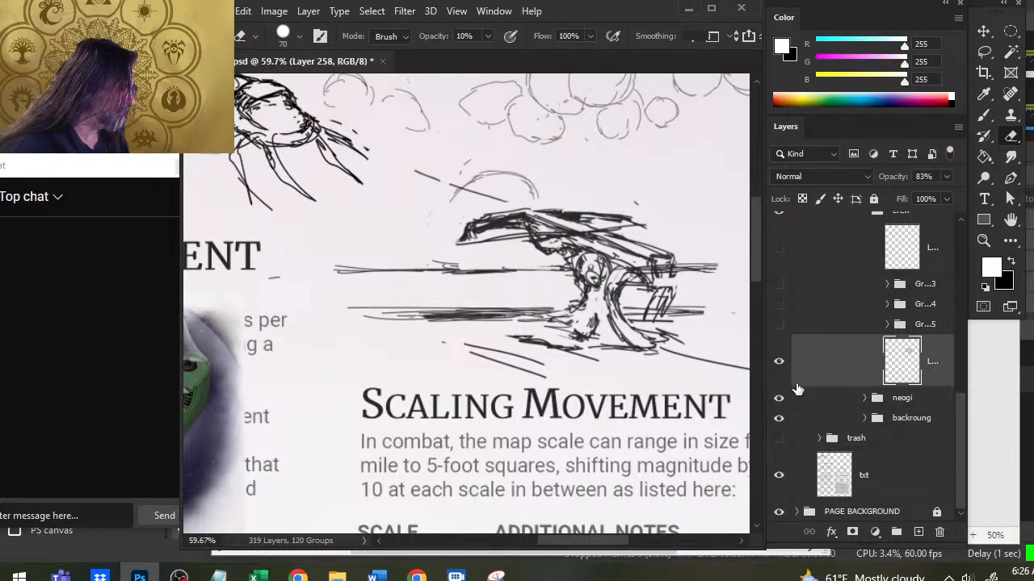
Check what the crew group and the txt layer contribute to the page by hiding and reshowing them.
drag(958, 417, 955, 372)
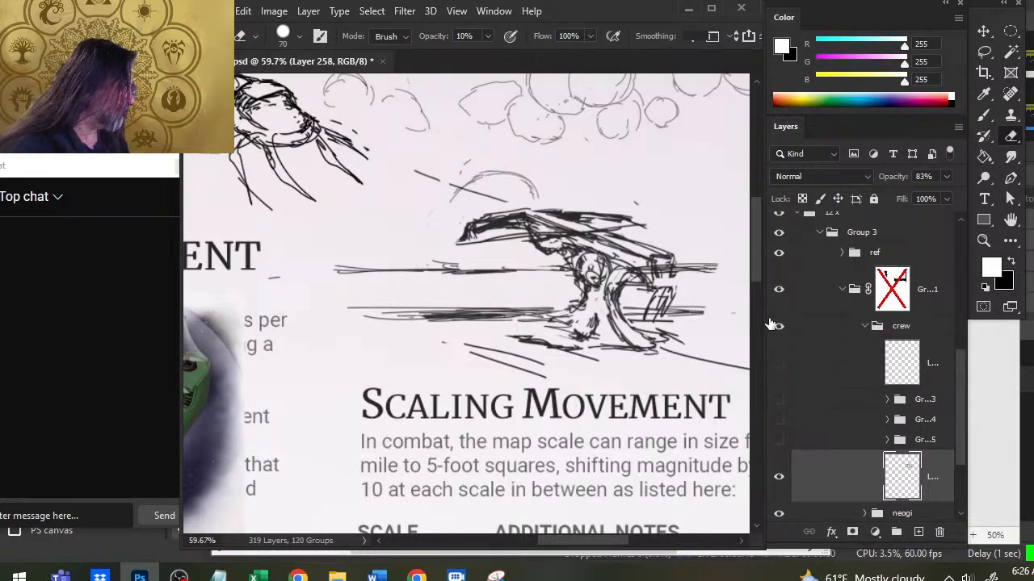
click(778, 327)
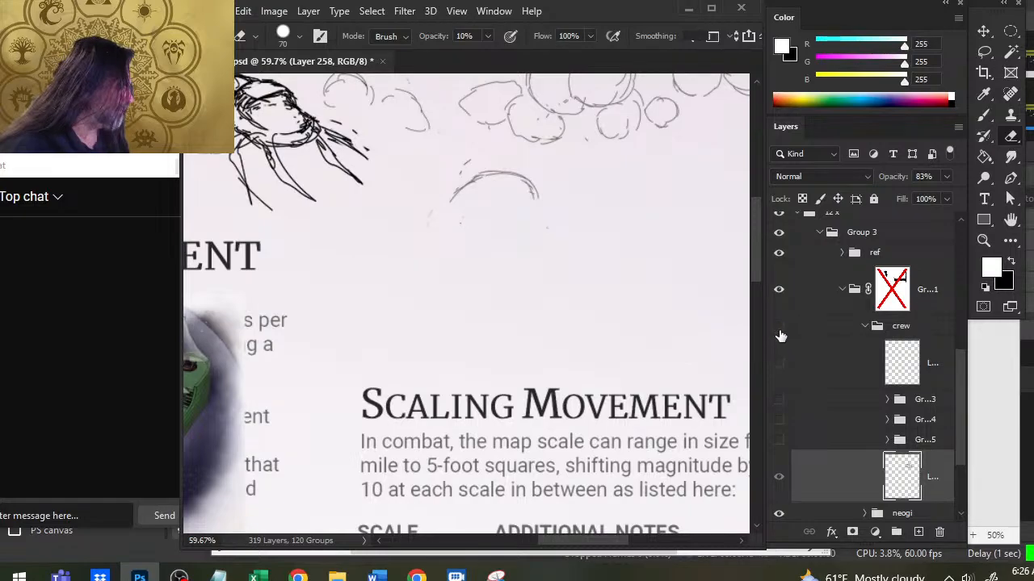
click(778, 327)
drag(957, 375, 965, 436)
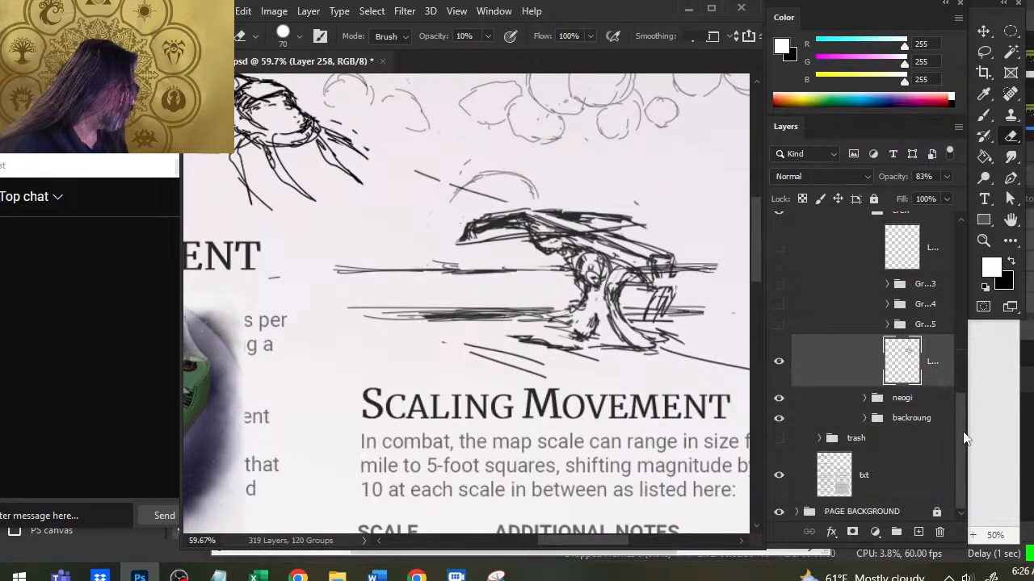
click(779, 478)
click(779, 478)
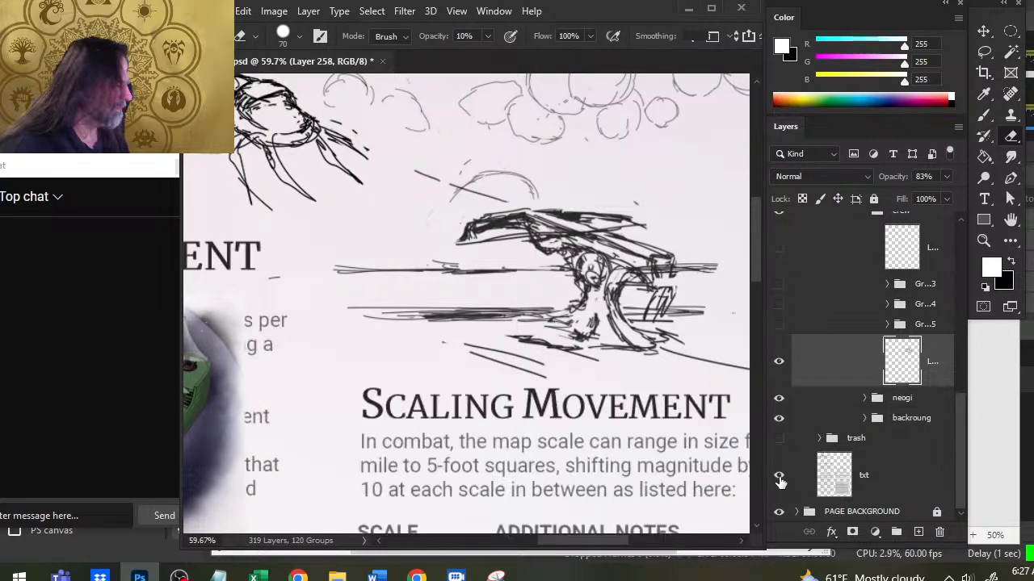
Compare the contents of the backroung and neogi groups with the selected Layer 258 by hiding and reshowing each.
click(779, 418)
click(780, 418)
click(779, 398)
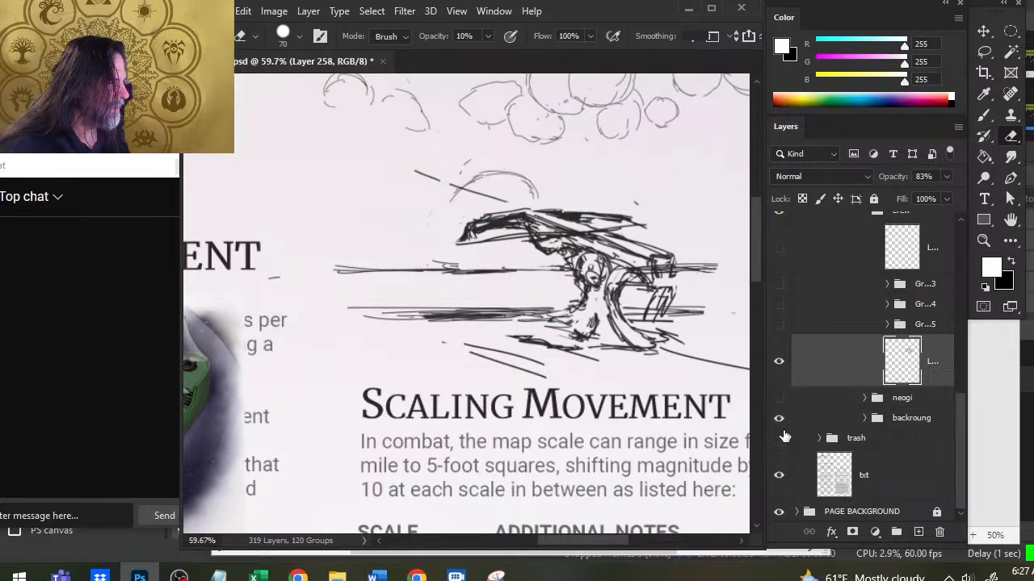
click(779, 418)
click(779, 418)
click(779, 398)
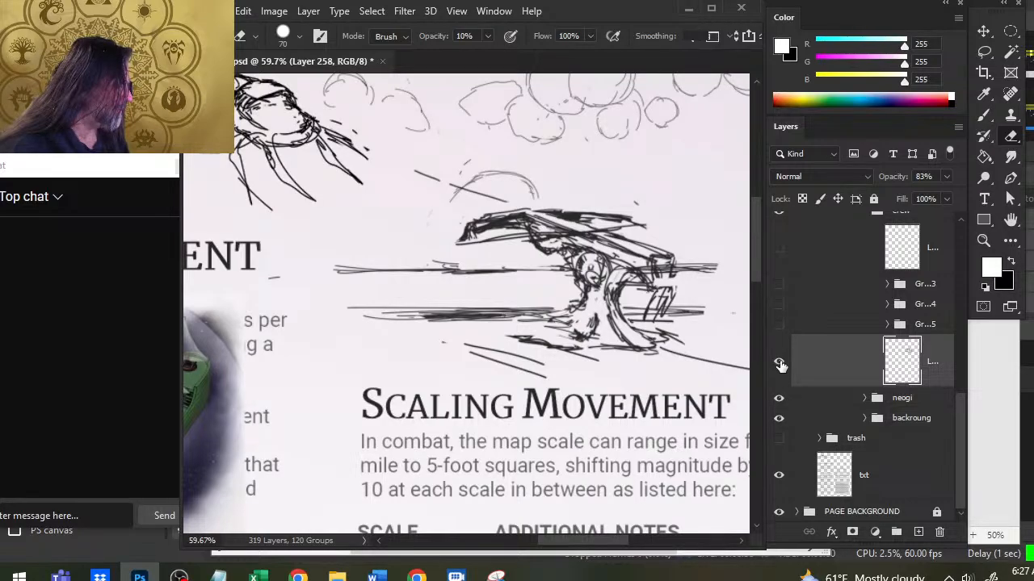
click(779, 362)
click(779, 361)
Switch the foreground color to black and set the Eraser opacity to 100%.
key(l)
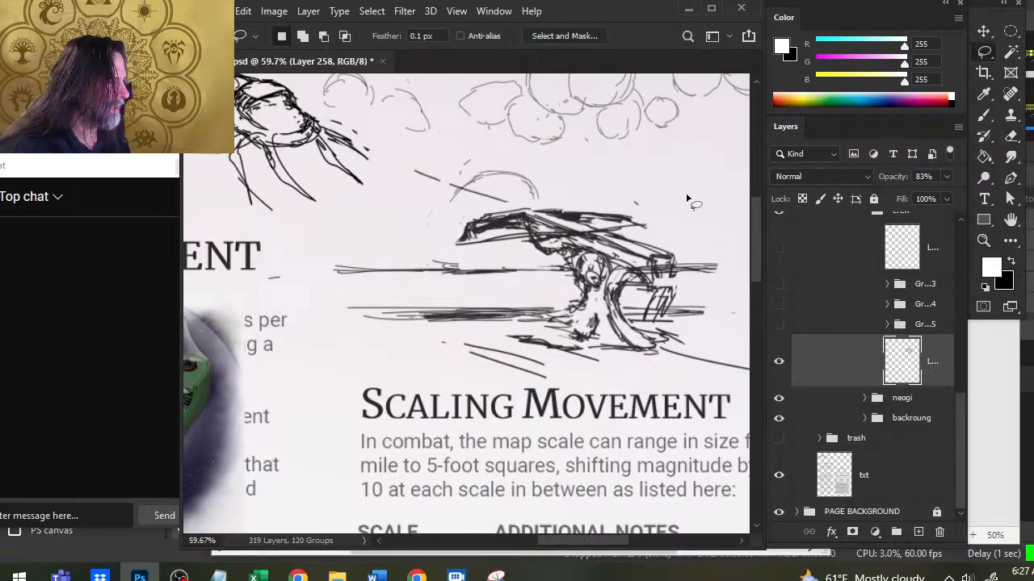
key(e)
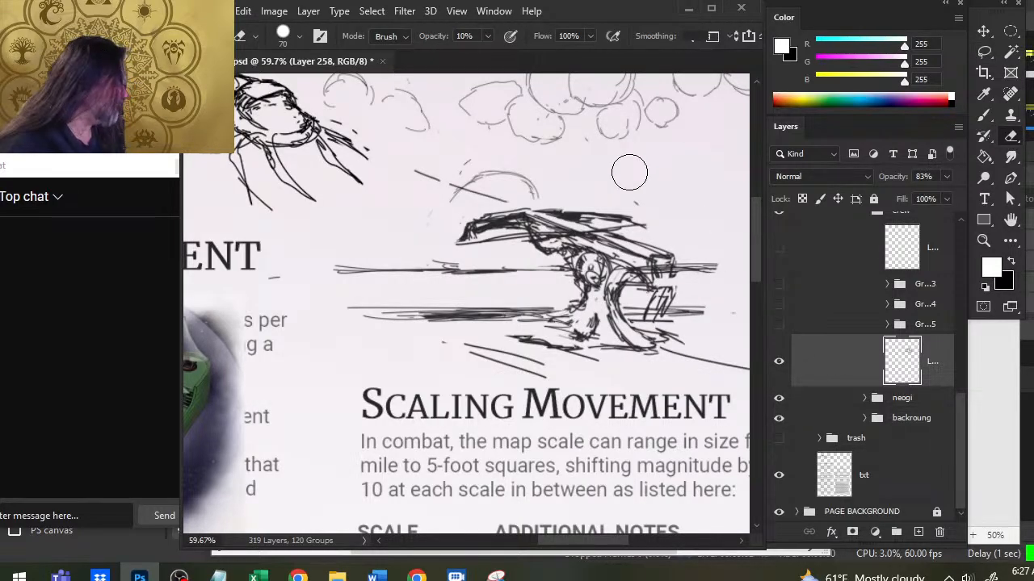
key(x)
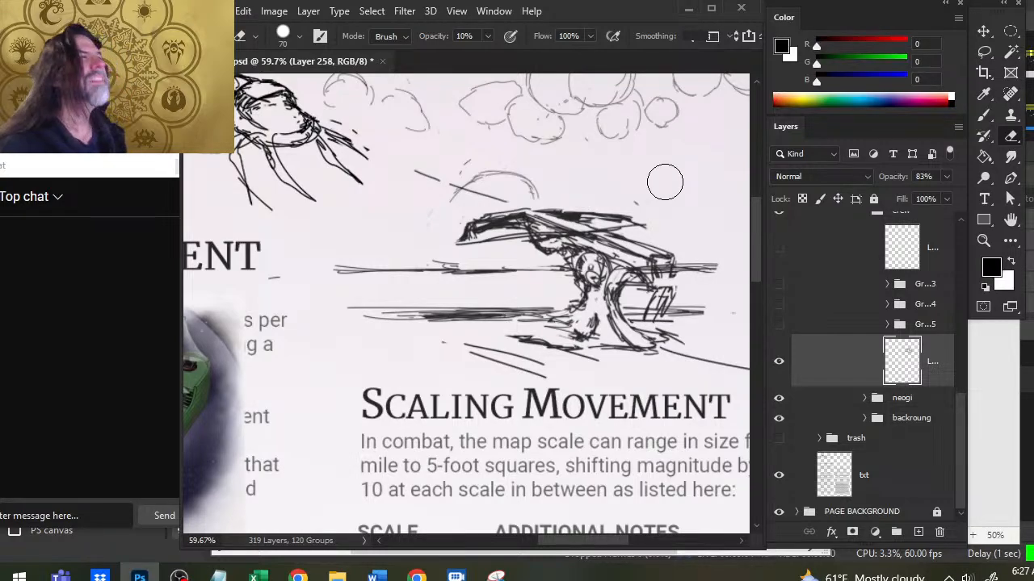
key(0)
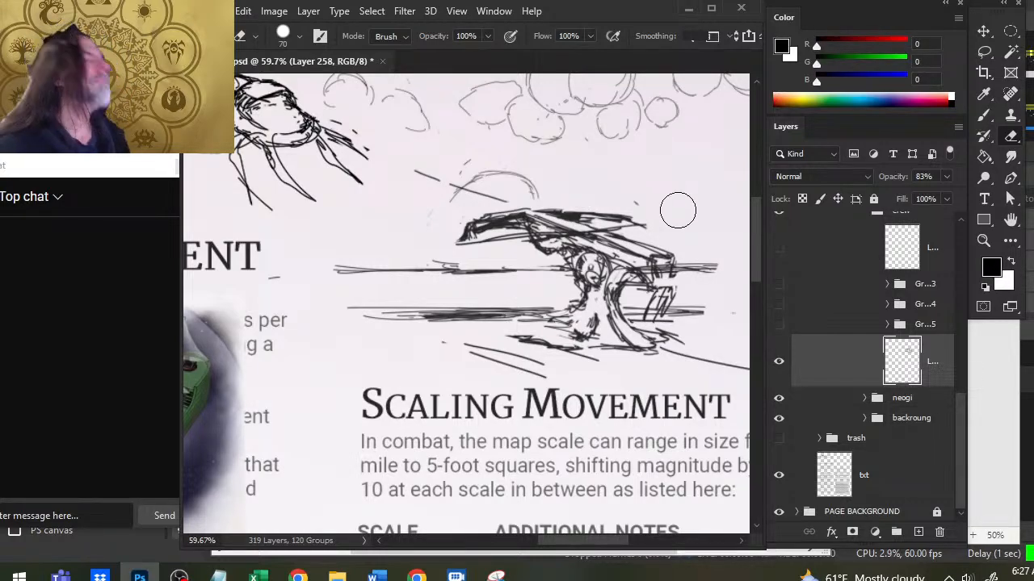
Lasso the upper part of the sketch above Scaling Movement and skew it vertically by about 5.3 degrees.
key(z)
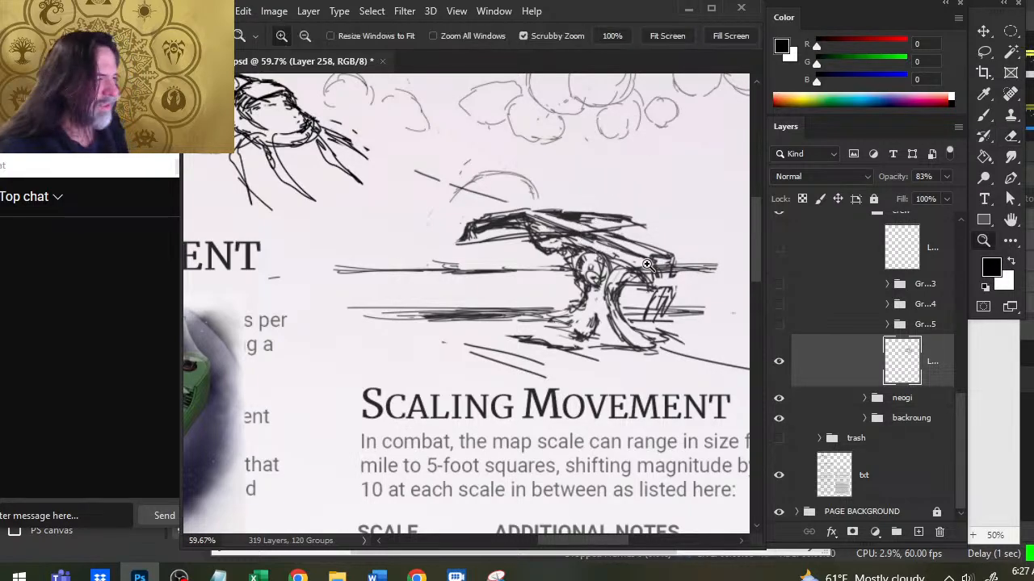
drag(647, 264, 588, 266)
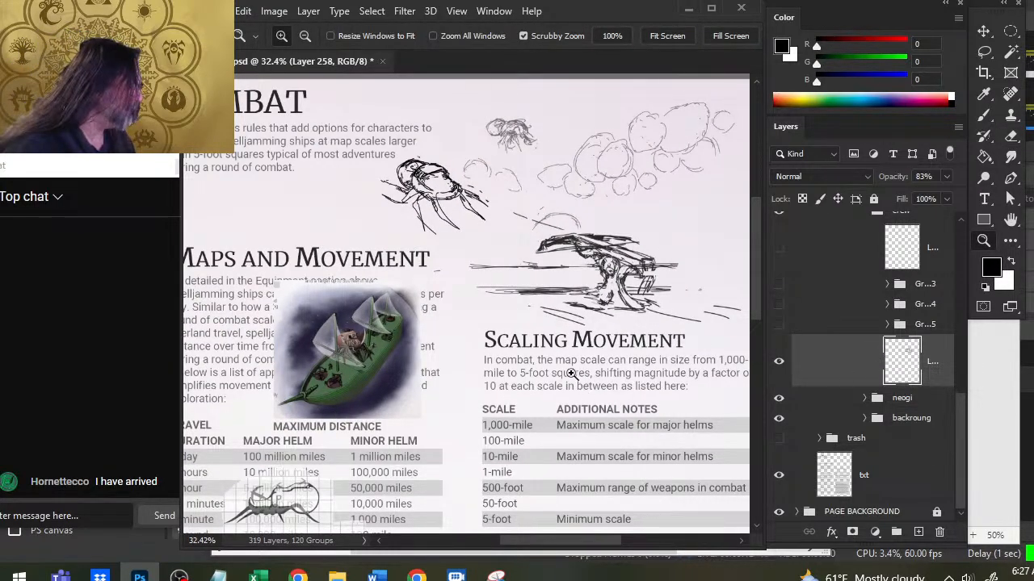
key(l)
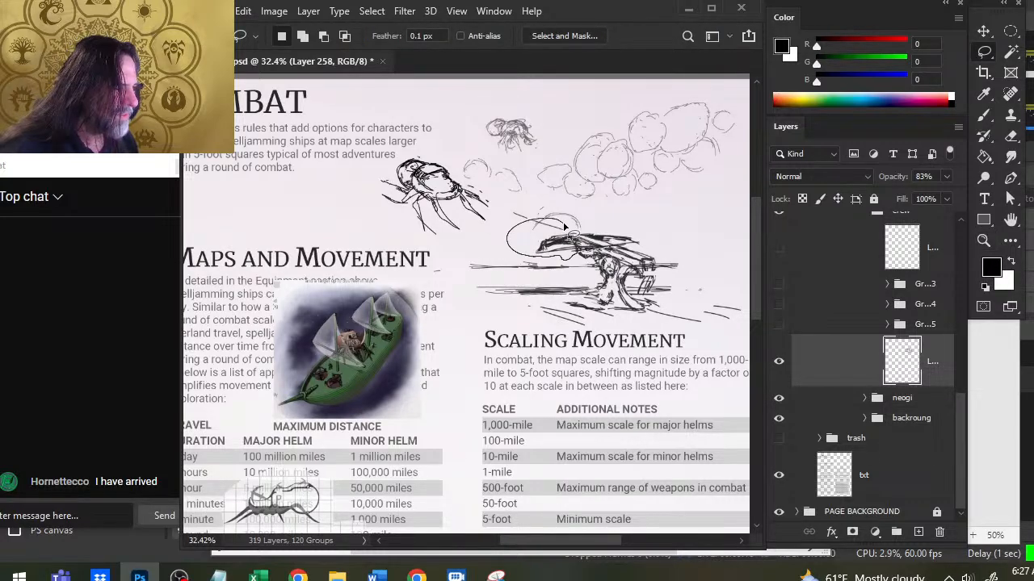
drag(565, 227, 557, 219)
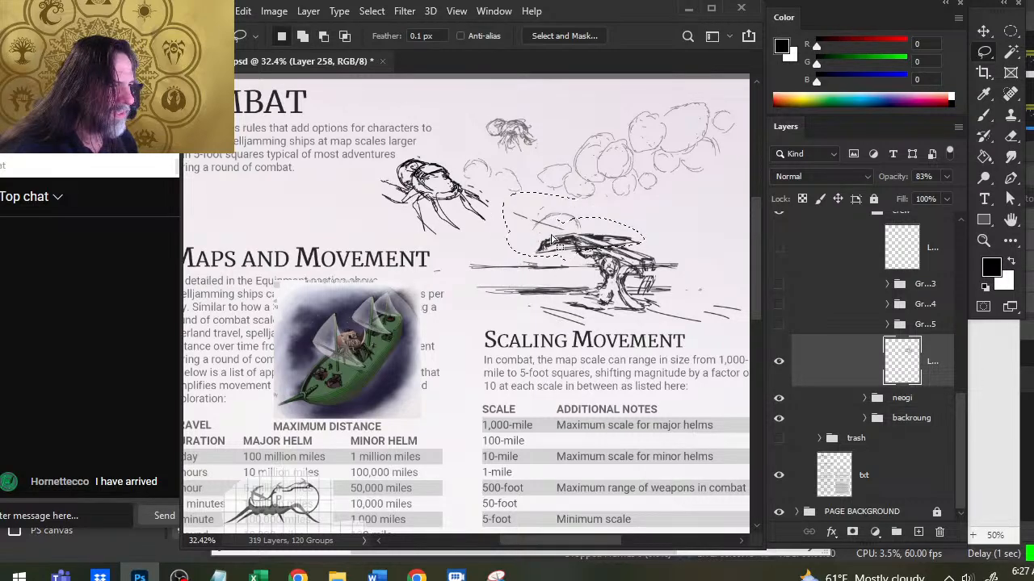
right_click(544, 213)
click(594, 364)
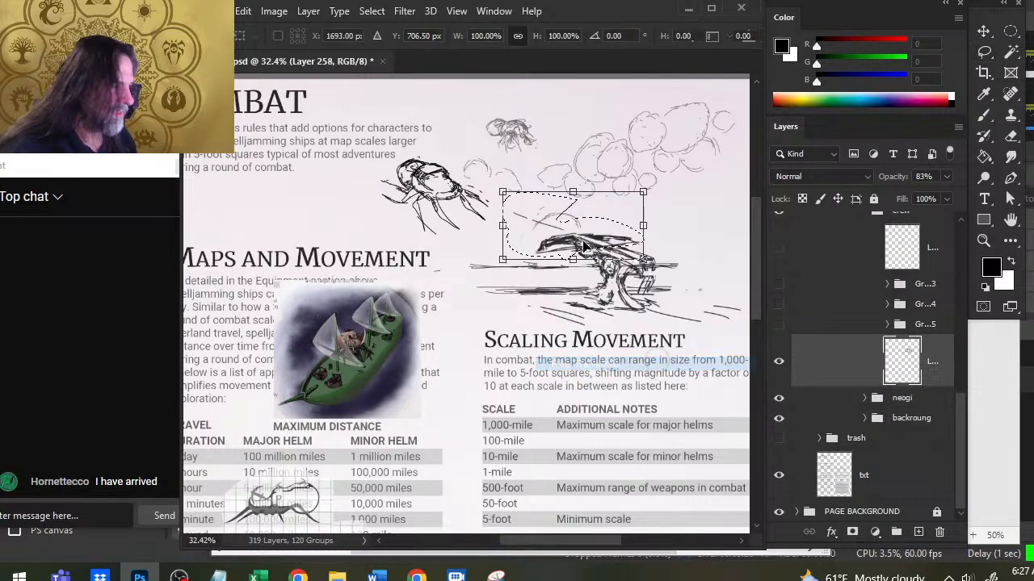
right_click(591, 223)
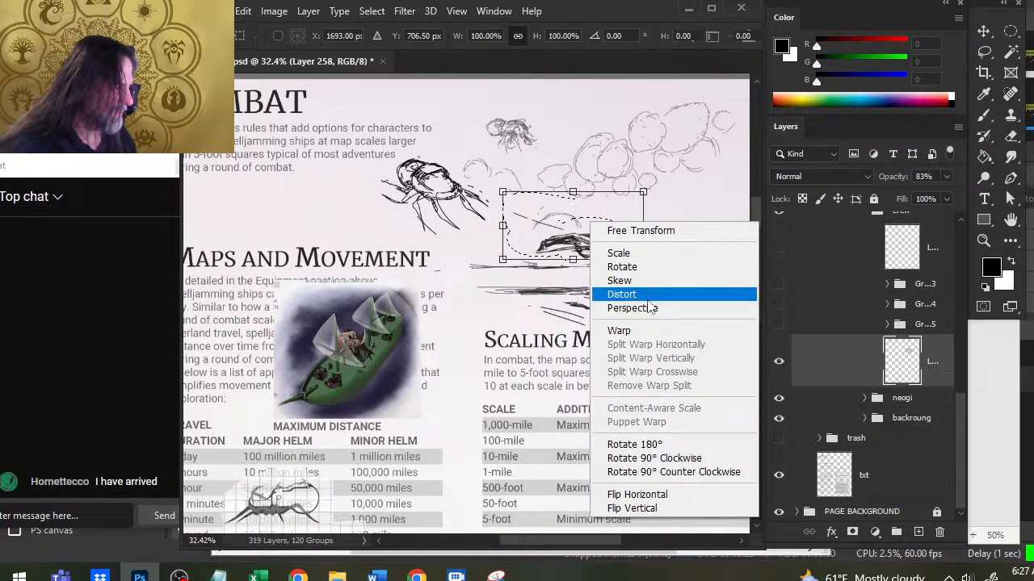
click(653, 287)
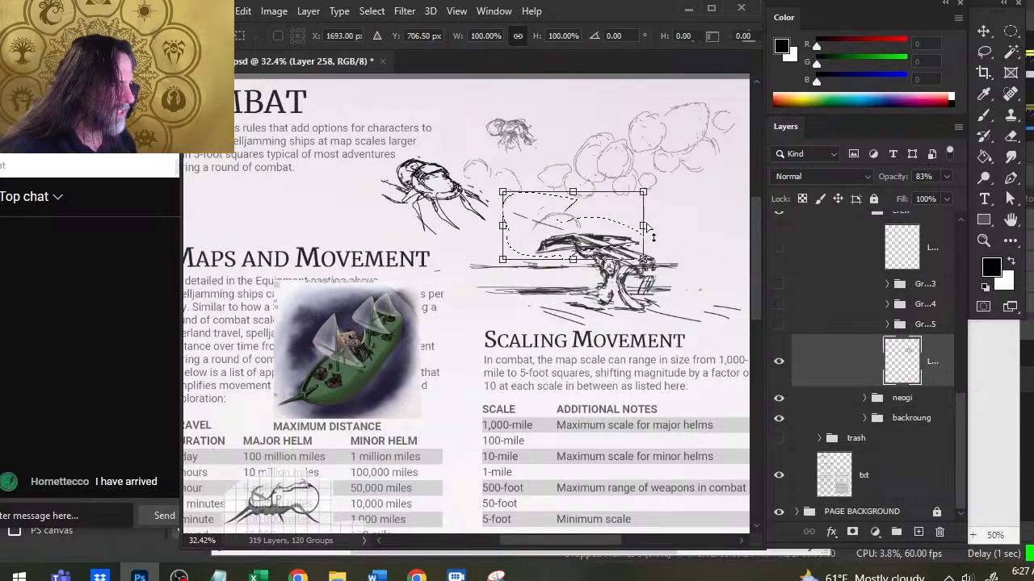
drag(643, 225, 642, 232)
drag(504, 250, 504, 243)
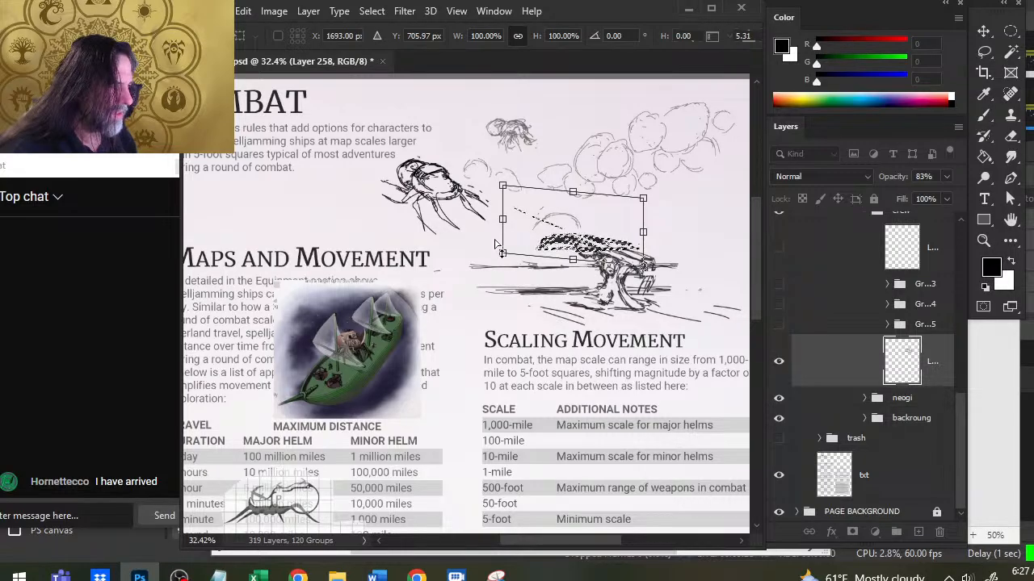
key(Return)
key(v)
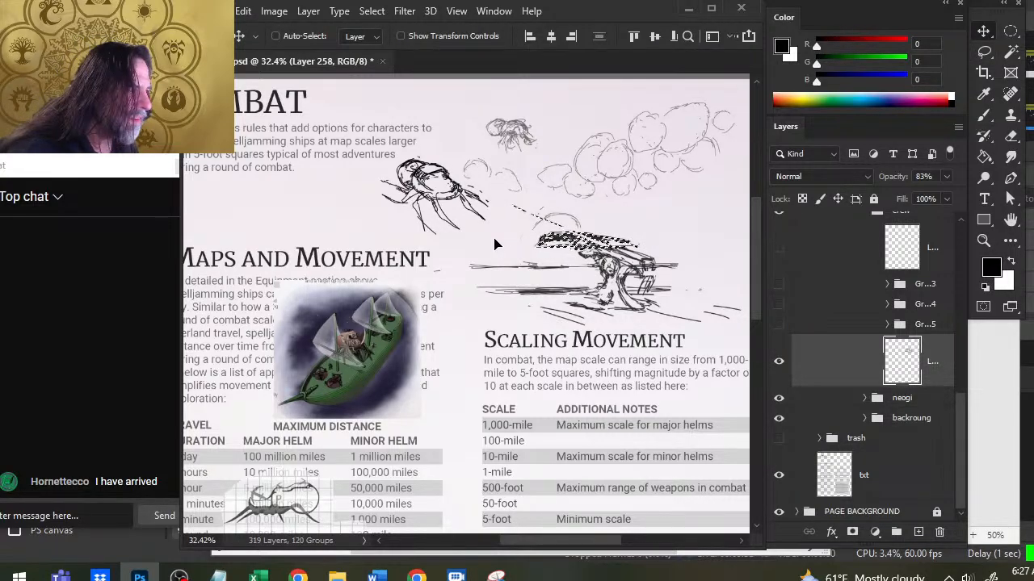
Deselect the sketch, undo the last erasure of its stray strokes, and reduce the Eraser size to 50.
key(l)
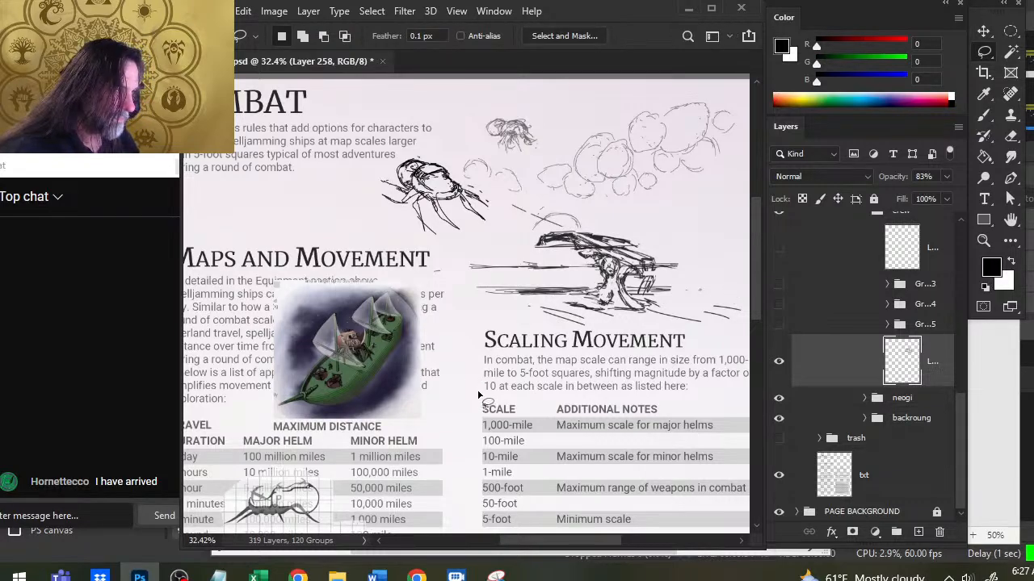
key(b)
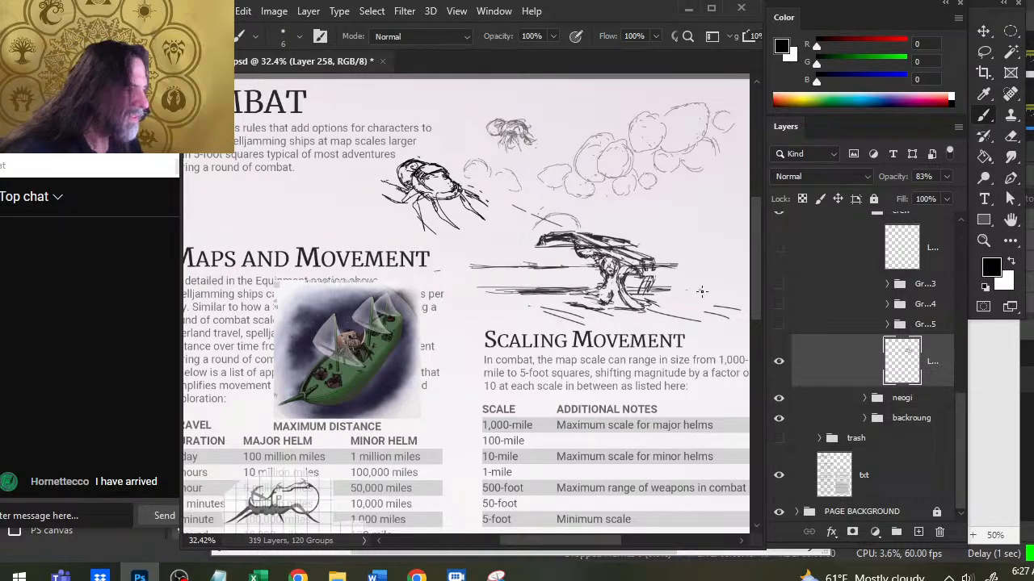
key(e)
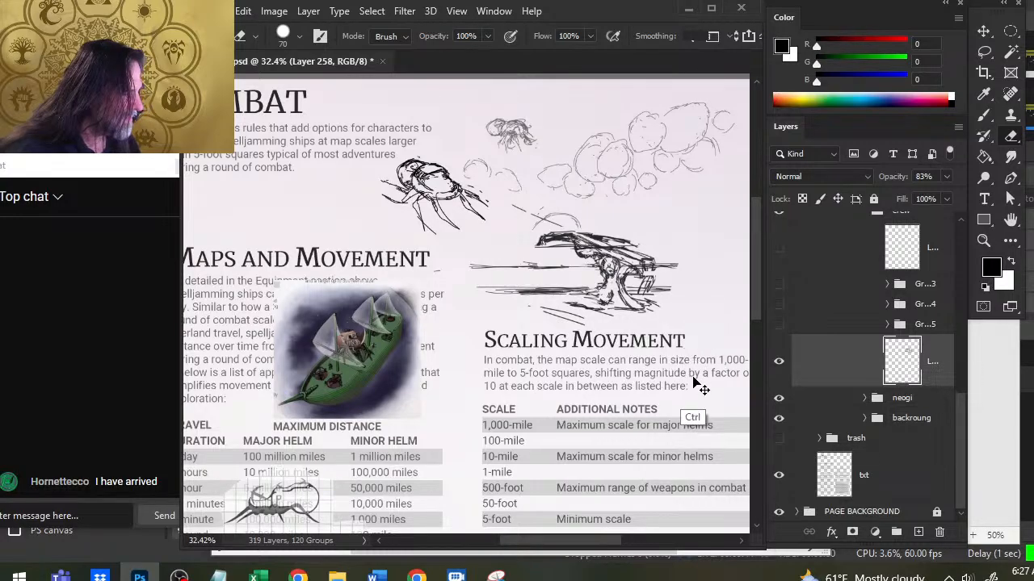
key(ctrl+z)
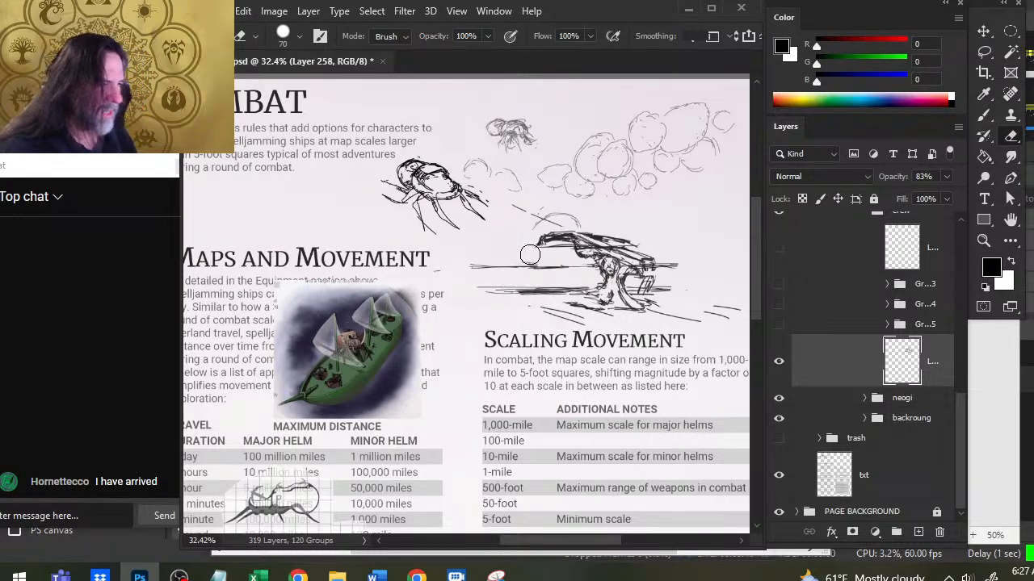
key(bracketleft)
key(bracketleft)
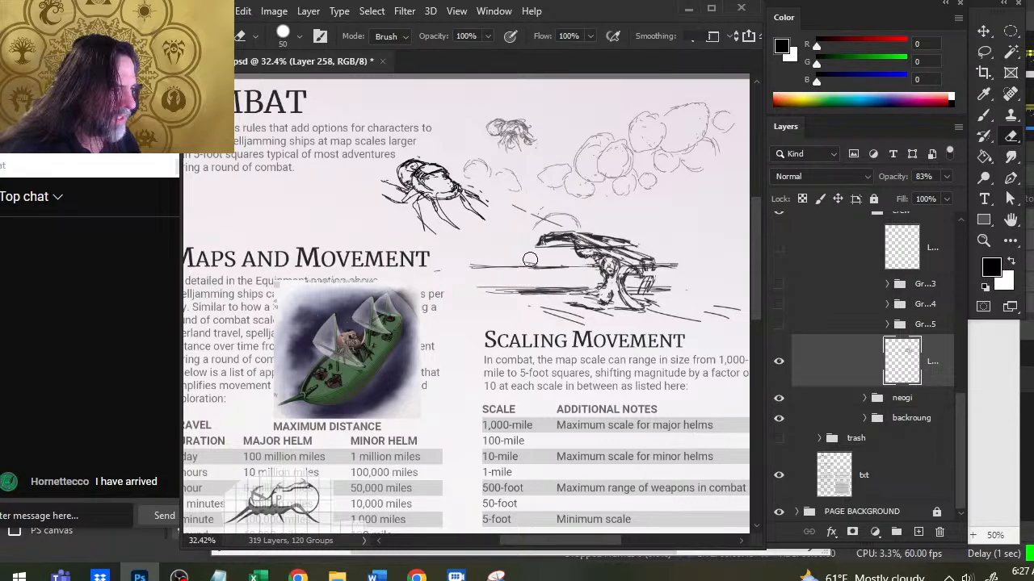
Sample the dark grey (RGB 48, 44, 44) from the inner rail of the green ship as the brush color.
key(z)
drag(343, 393, 381, 406)
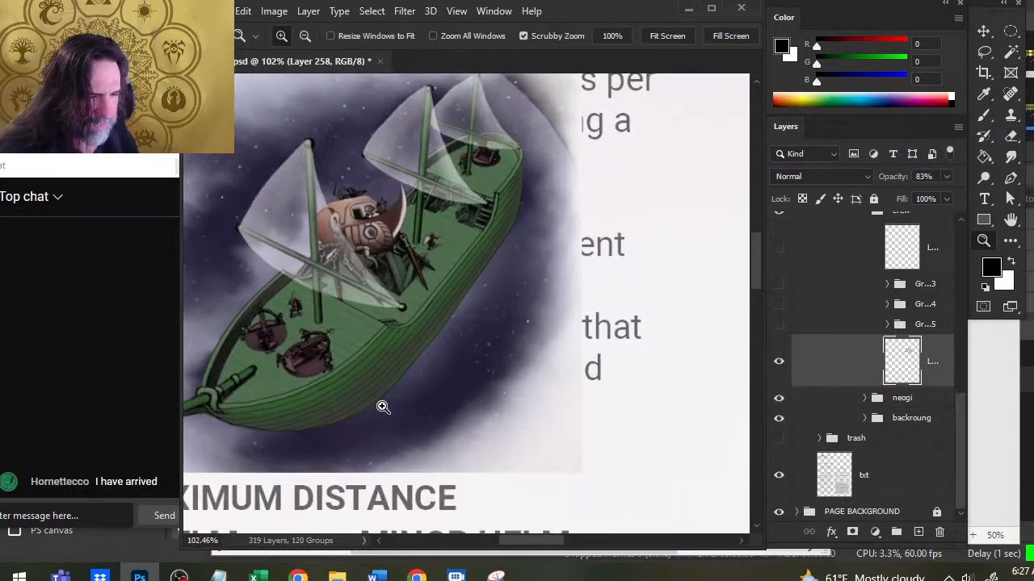
drag(291, 372, 300, 368)
drag(269, 331, 374, 334)
key(b)
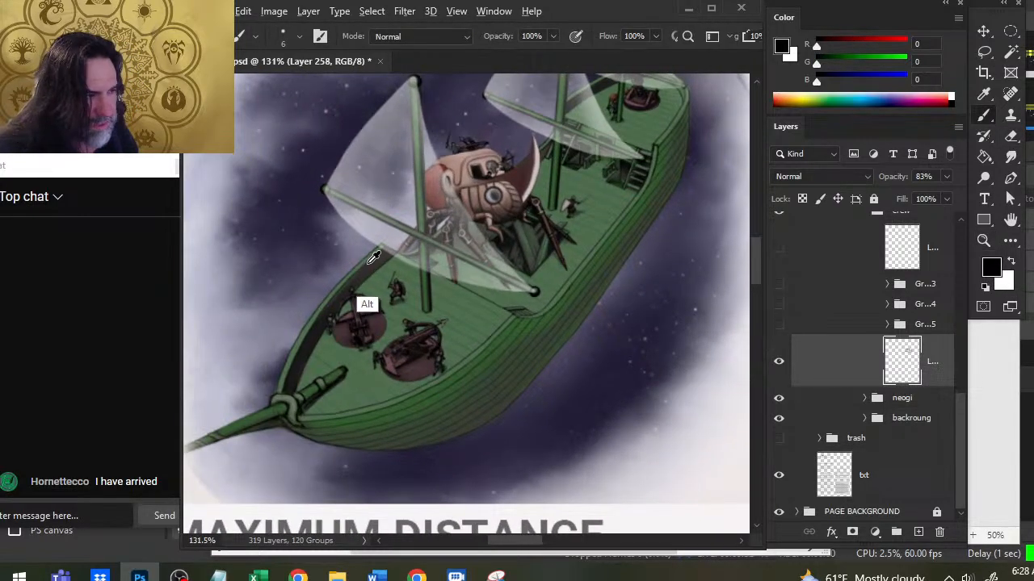
alt+click(374, 258)
Lower the opacity of Layer 258 to 26% and add a new empty layer directly beneath it.
key(z)
drag(575, 279, 518, 271)
drag(628, 237, 339, 312)
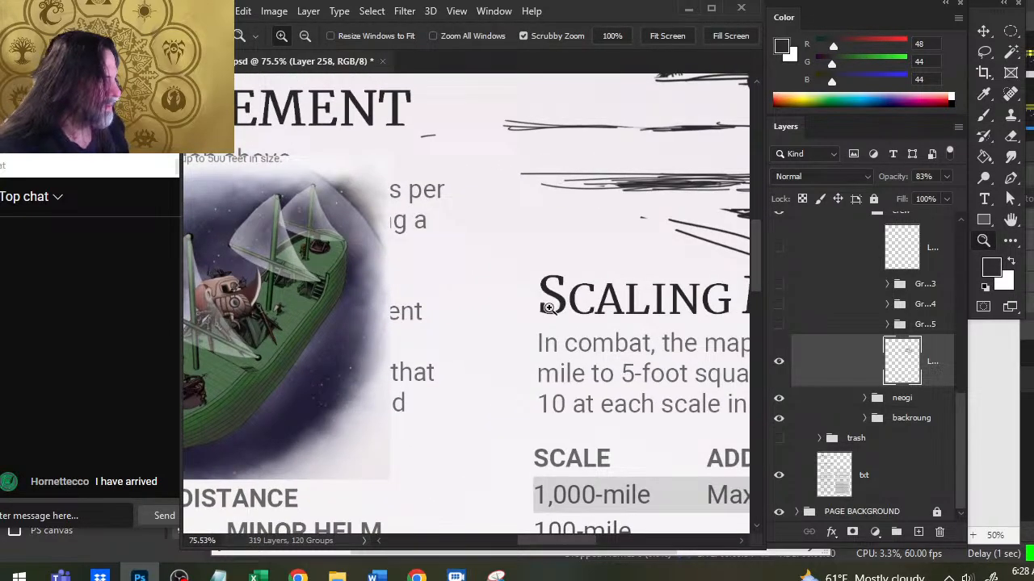
drag(548, 308, 521, 321)
drag(621, 359, 559, 333)
click(922, 495)
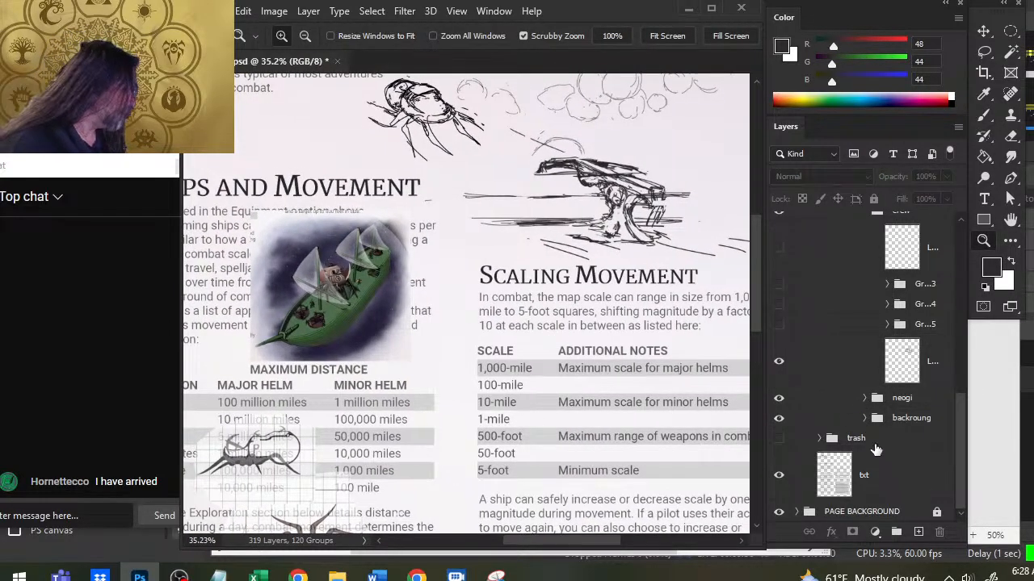
click(877, 398)
click(859, 373)
click(945, 177)
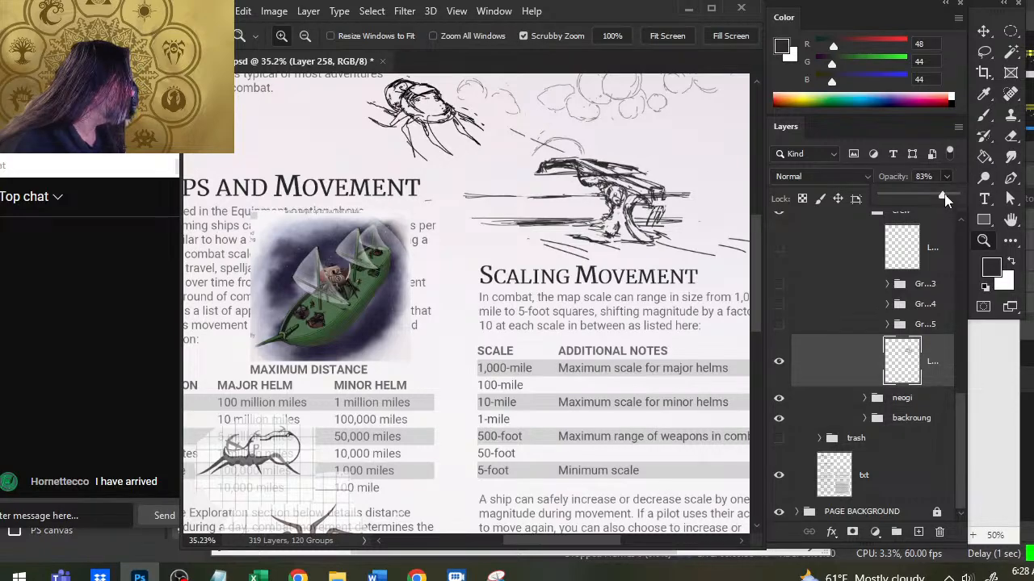
drag(903, 198, 901, 198)
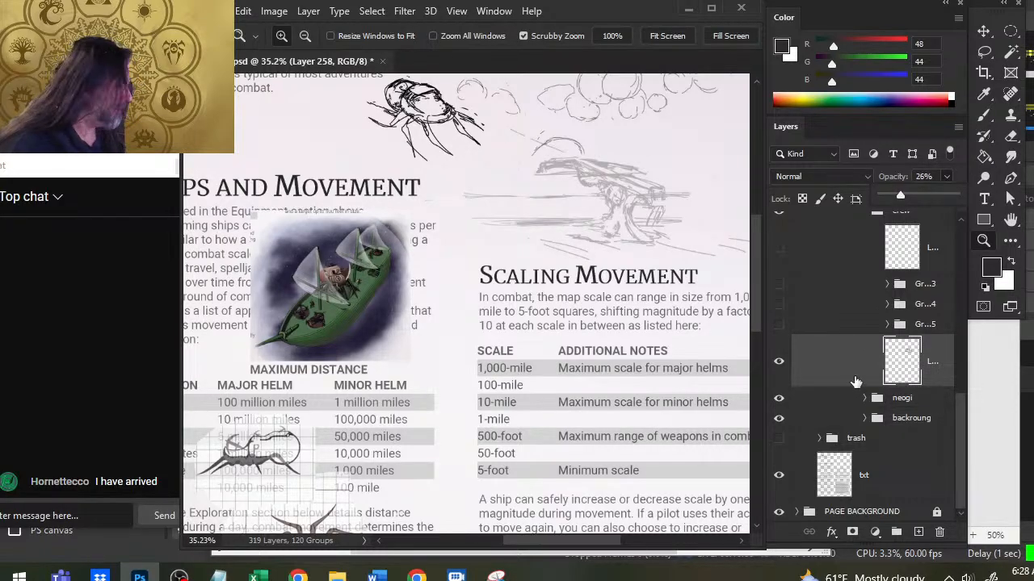
click(918, 532)
drag(847, 425, 836, 348)
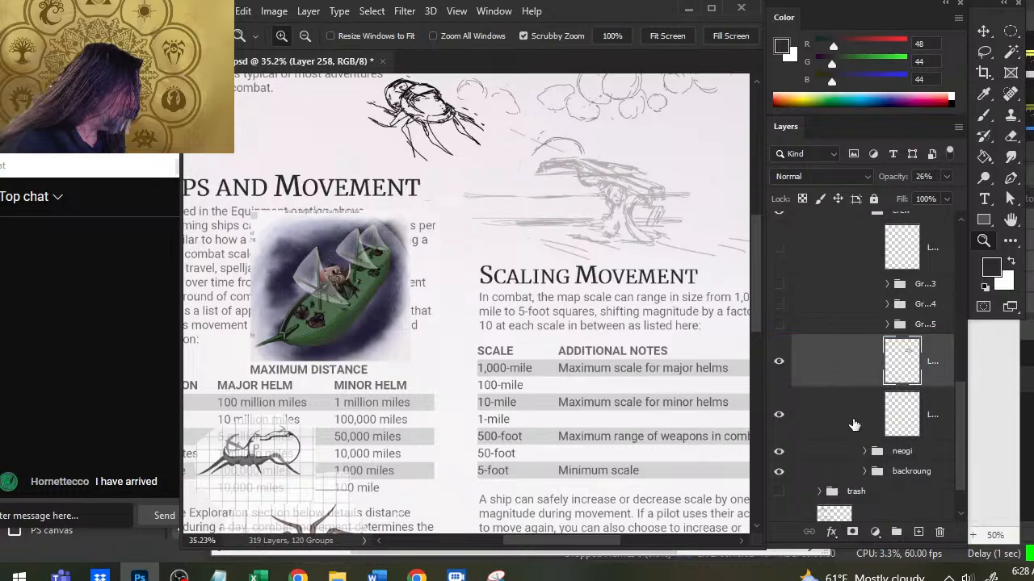
Lock Layer 258 and, on the empty layer beneath it, begin a dark grey horizontal band across the sketch with a size 30 brush.
click(873, 199)
click(932, 428)
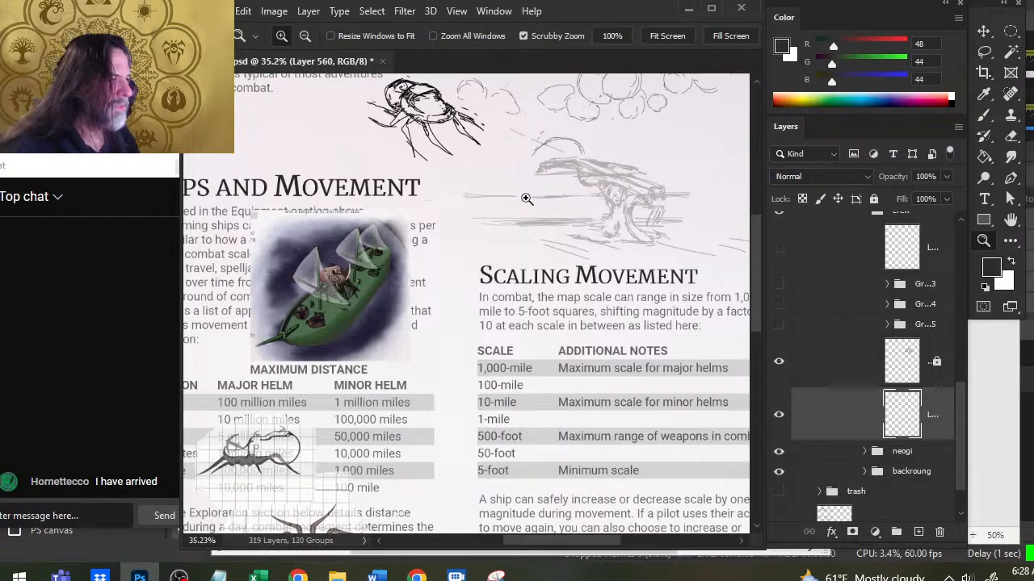
key(b)
key(bracketright)
key(bracketright)
drag(467, 201, 726, 200)
mouse_move(465, 205)
mouse_down()
mouse_move(529, 207)
mouse_move(467, 205)
mouse_move(468, 215)
mouse_up()
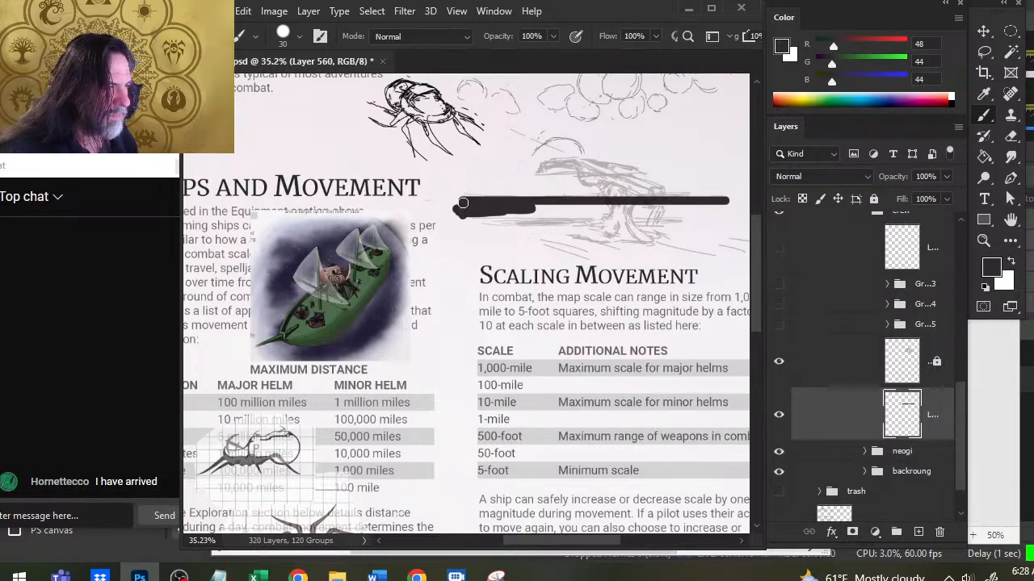
Extend the dark grey band past the page's outer edge and fill it into a solid bar behind the sketch.
key(e)
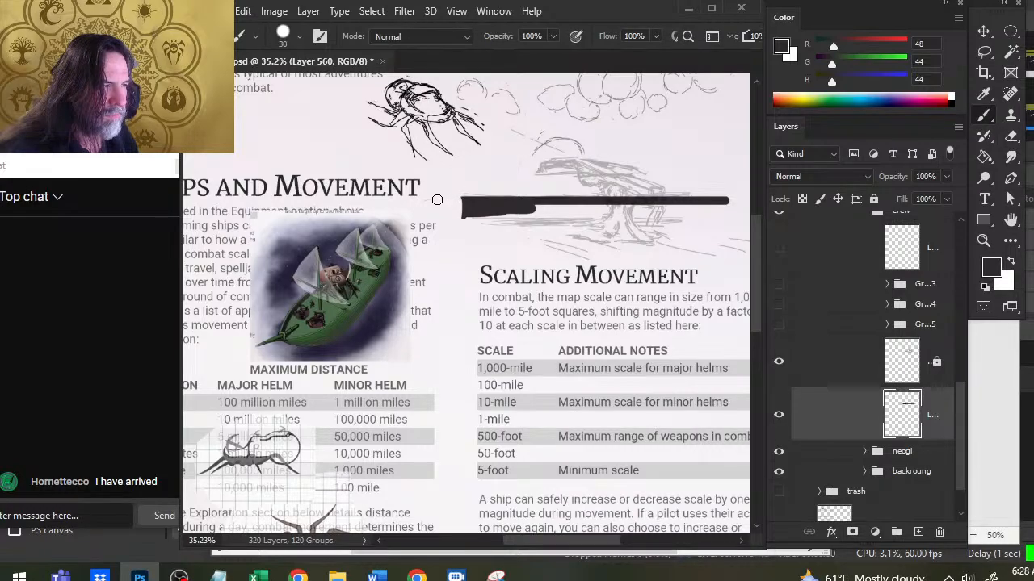
shift+click(437, 200)
scroll(443, 226, right, 2)
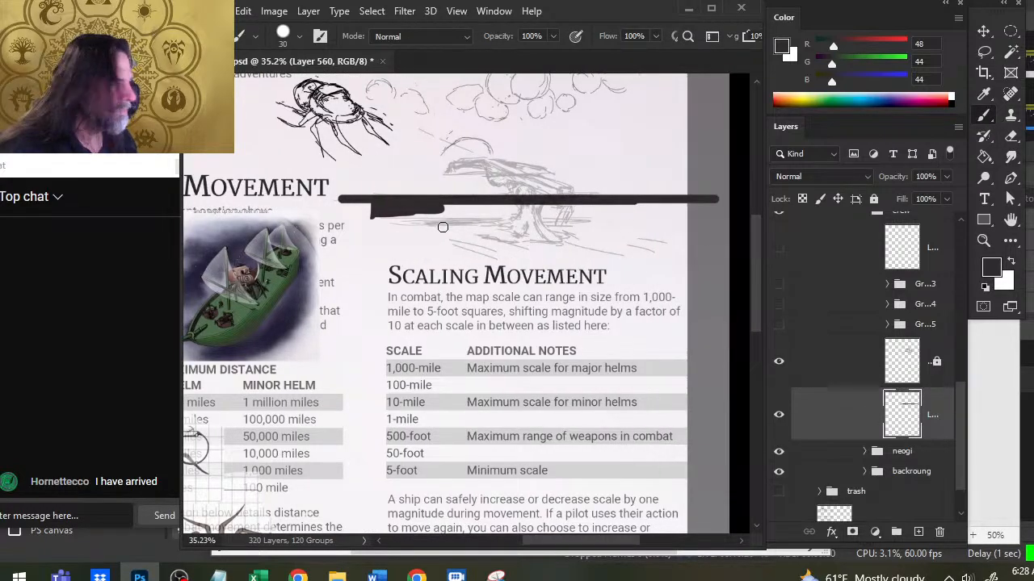
mouse_move(339, 199)
mouse_down()
mouse_move(340, 216)
mouse_move(700, 215)
mouse_up()
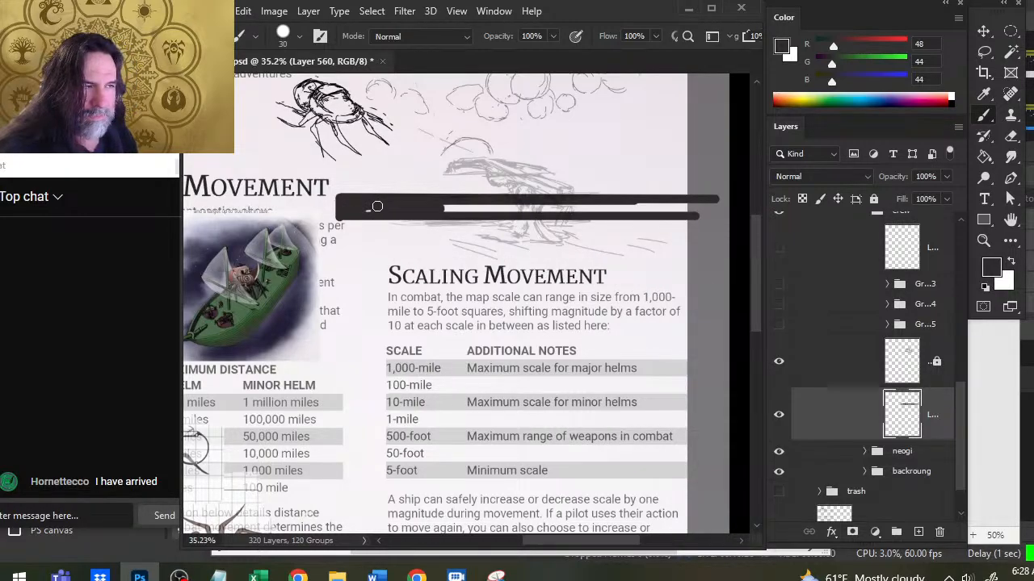
key(e)
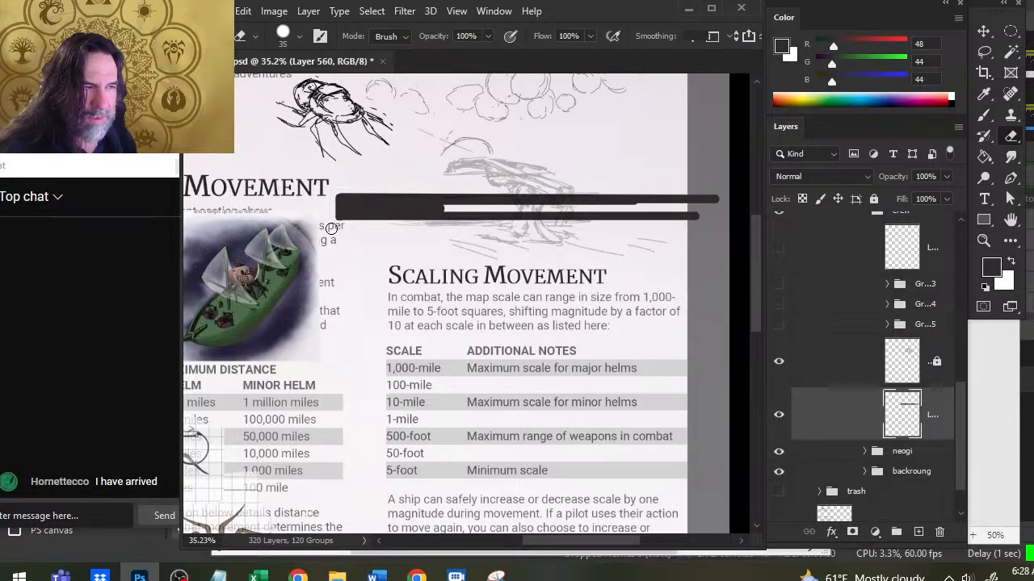
key(b)
mouse_move(477, 209)
mouse_down()
mouse_move(435, 210)
mouse_move(694, 210)
mouse_up()
drag(548, 205, 701, 206)
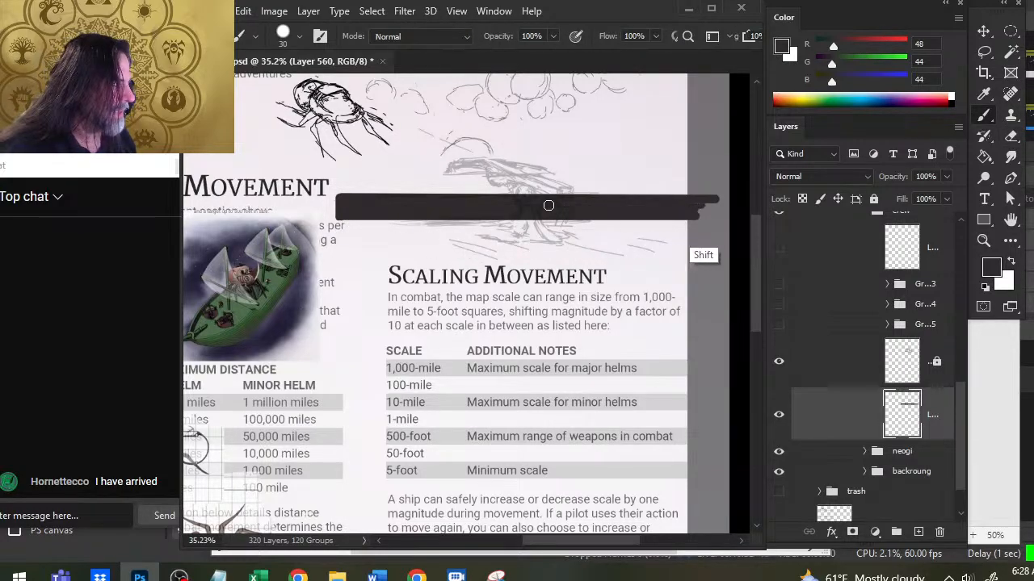
Unlock Layer 258, raise its opacity to 57%, and lock it again.
click(815, 378)
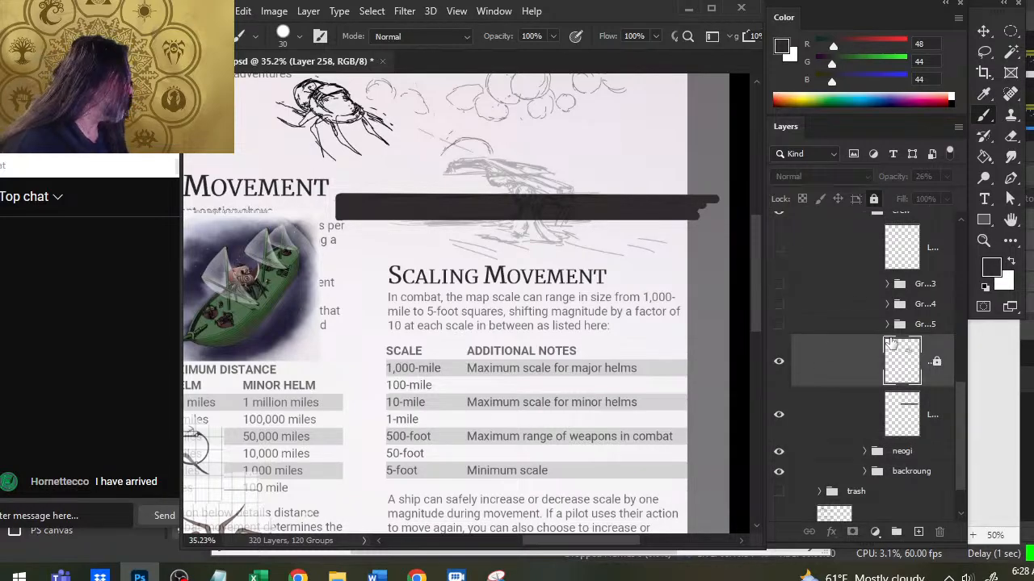
click(873, 198)
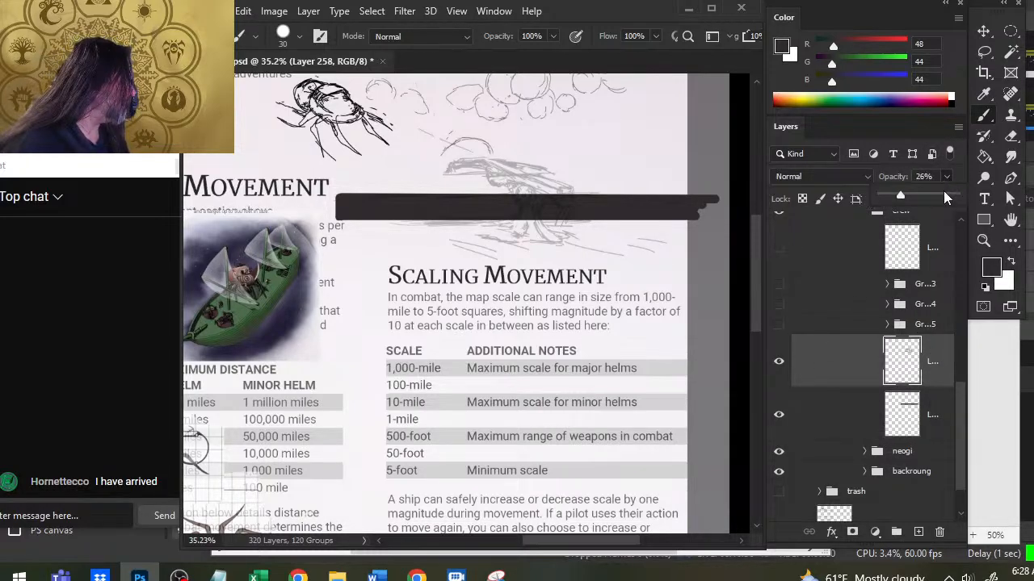
drag(909, 202, 928, 210)
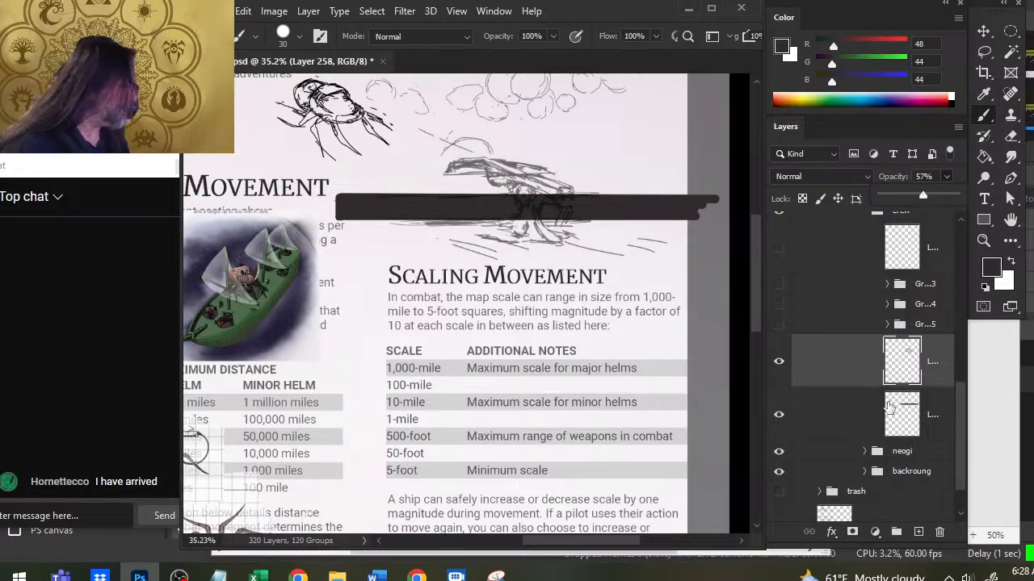
click(848, 369)
click(874, 200)
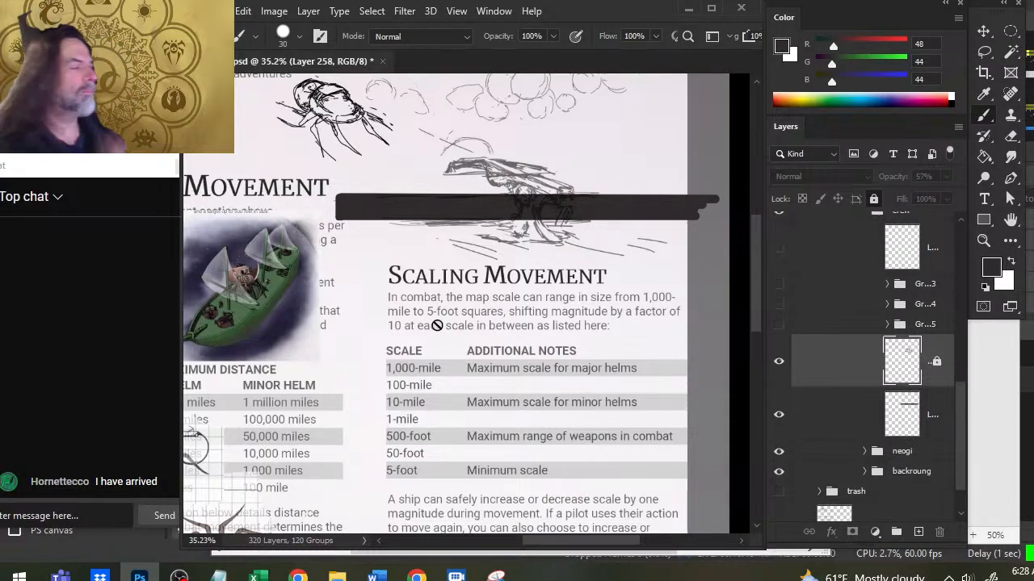
drag(390, 243, 443, 292)
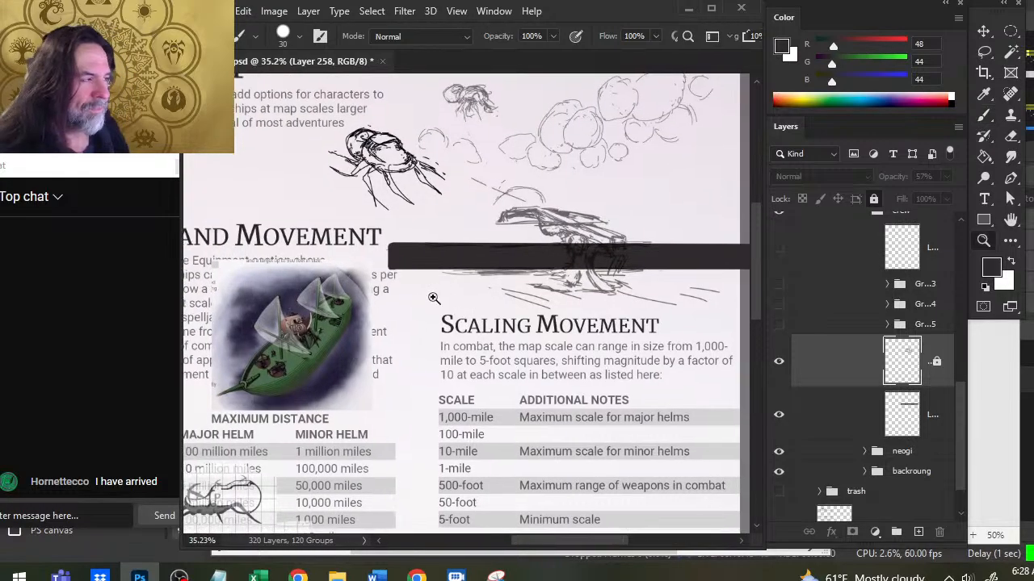
key(l)
right_click(475, 292)
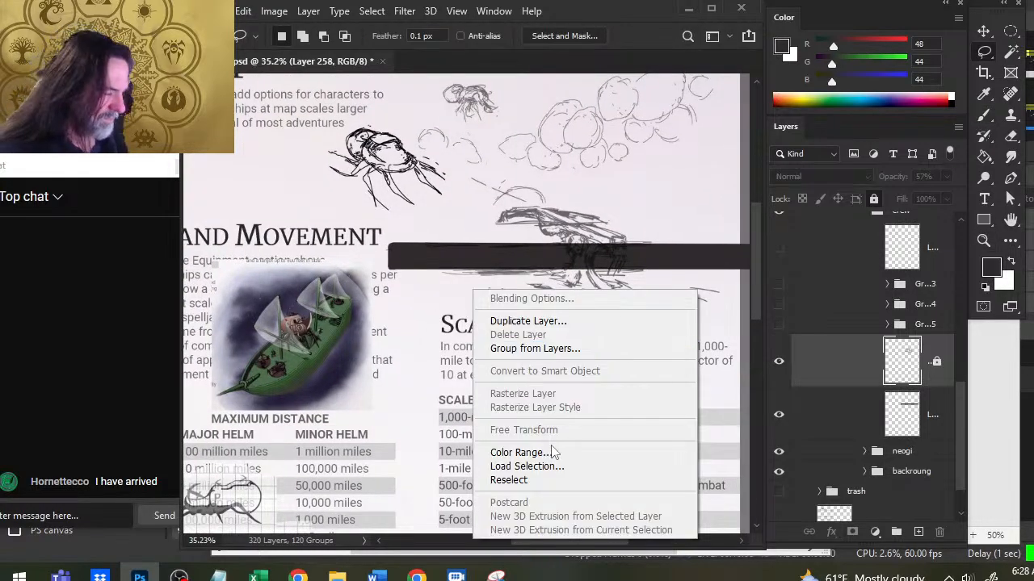
click(543, 348)
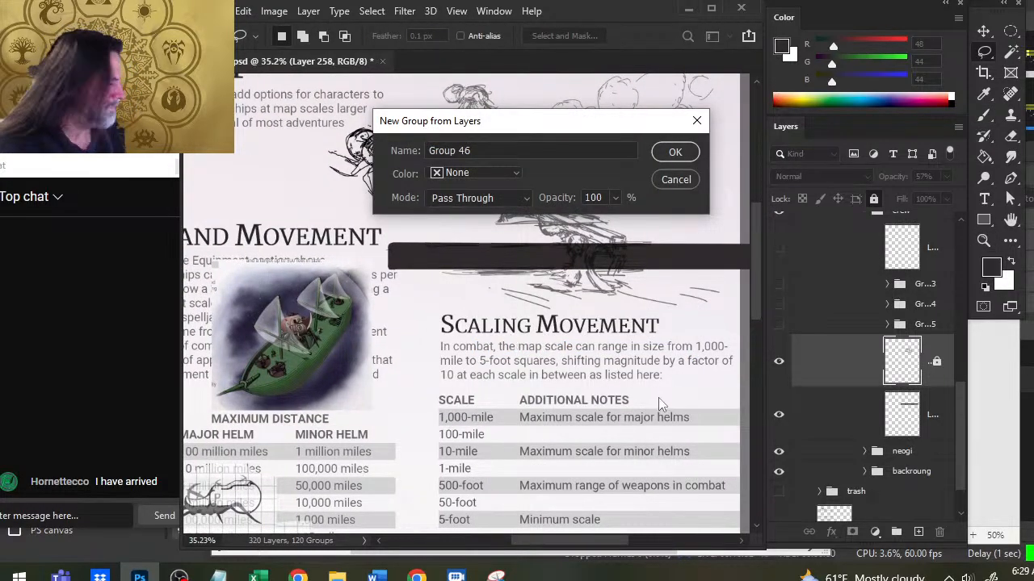
click(674, 179)
right_click(549, 254)
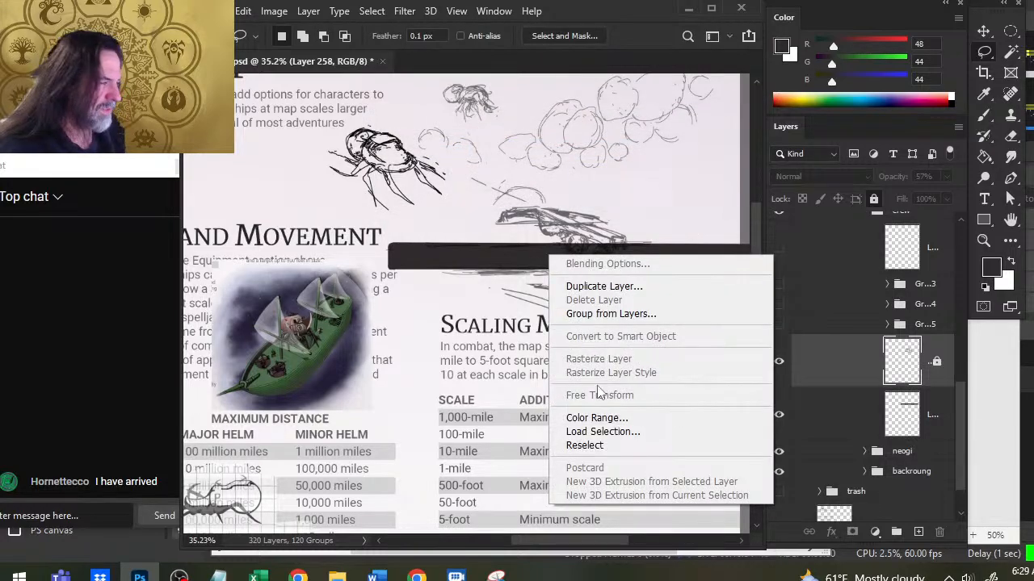
click(507, 358)
Apply a Perspective transform to the dark grey bar on Layer 560, making its left end about 124% of its original height.
click(818, 414)
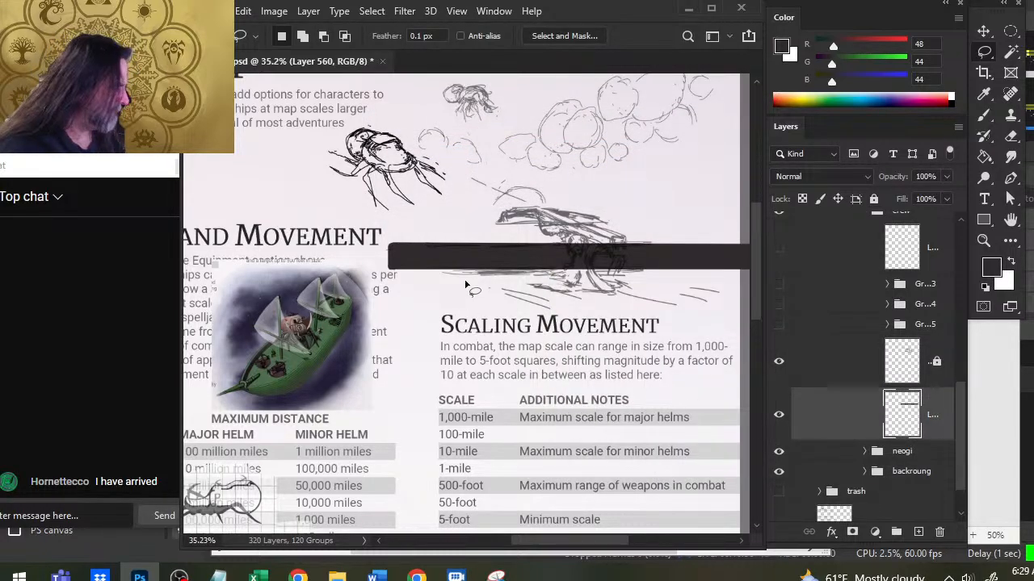
right_click(473, 289)
click(561, 428)
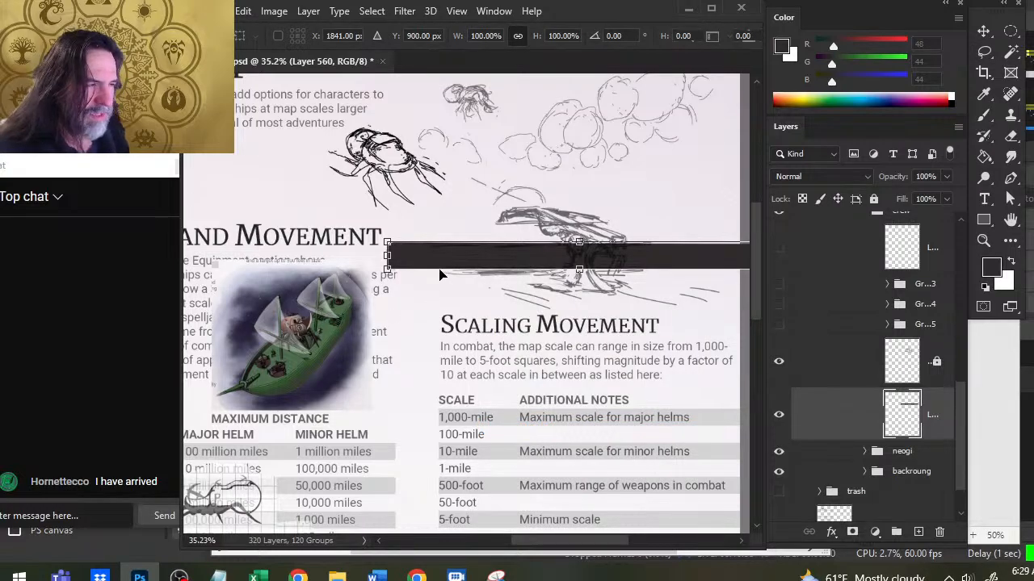
right_click(416, 212)
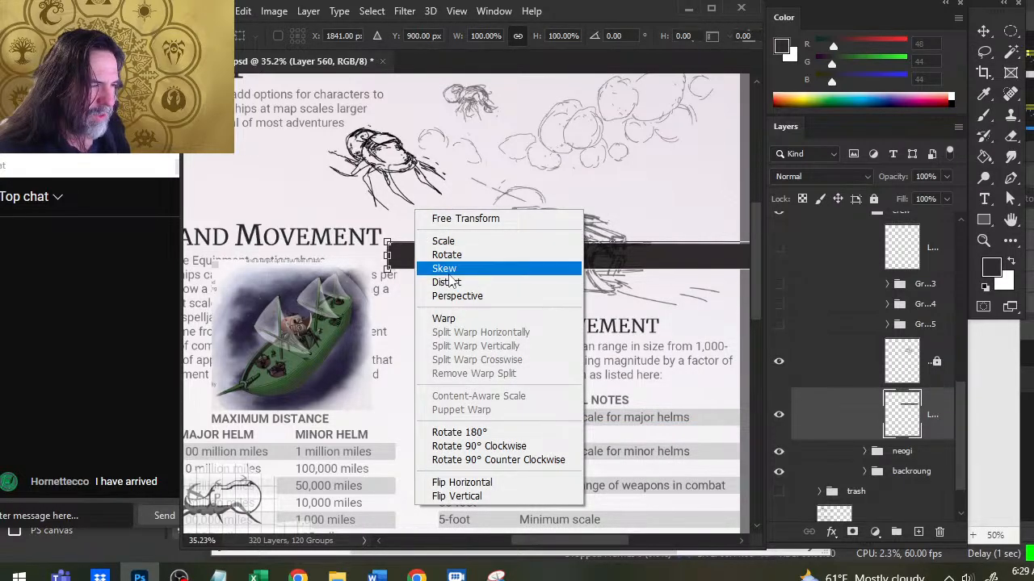
click(457, 295)
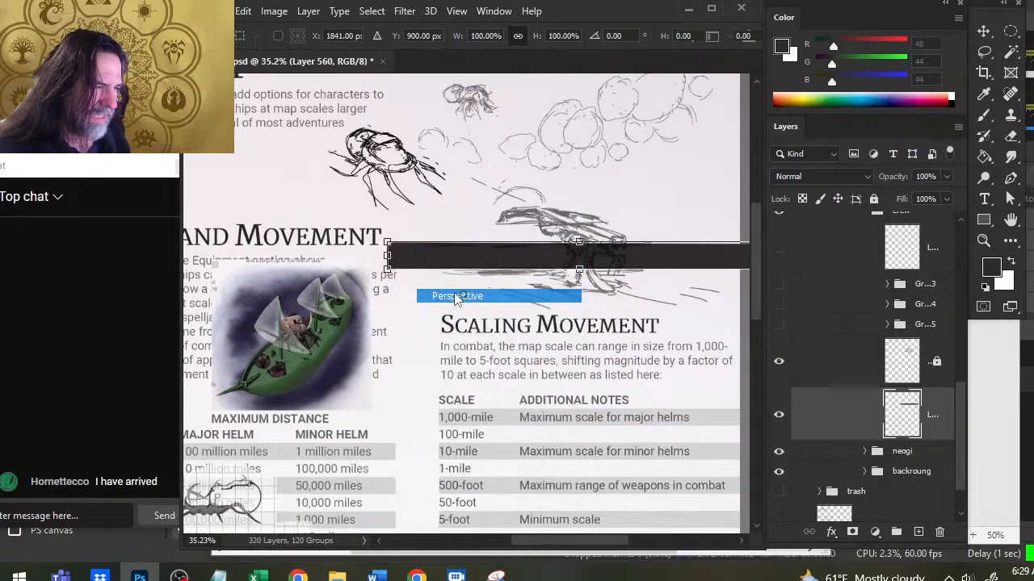
drag(390, 275, 398, 278)
Skew the dark grey bar vertically so its left end sits slightly lower, and commit the transform.
right_click(441, 252)
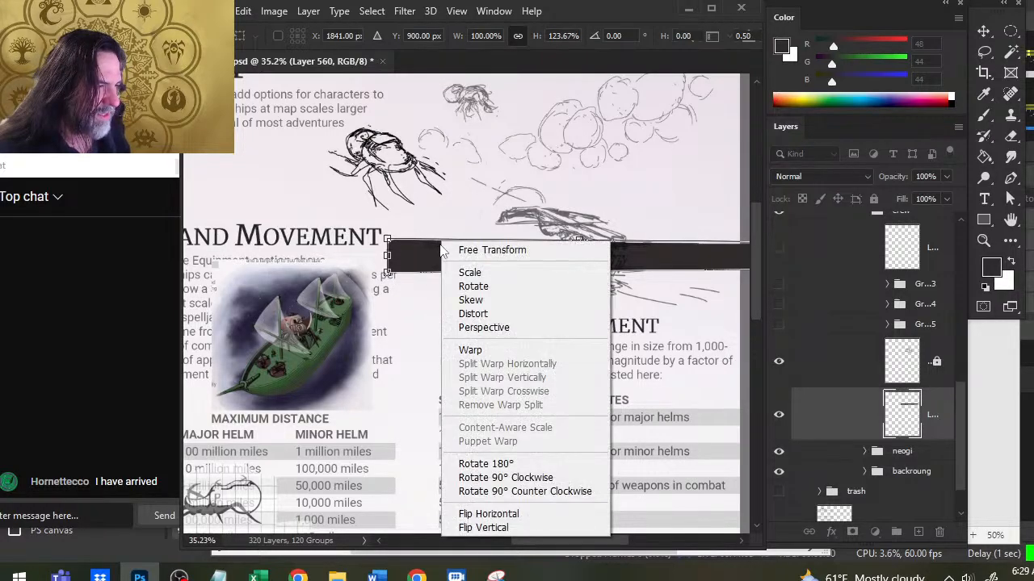
click(512, 301)
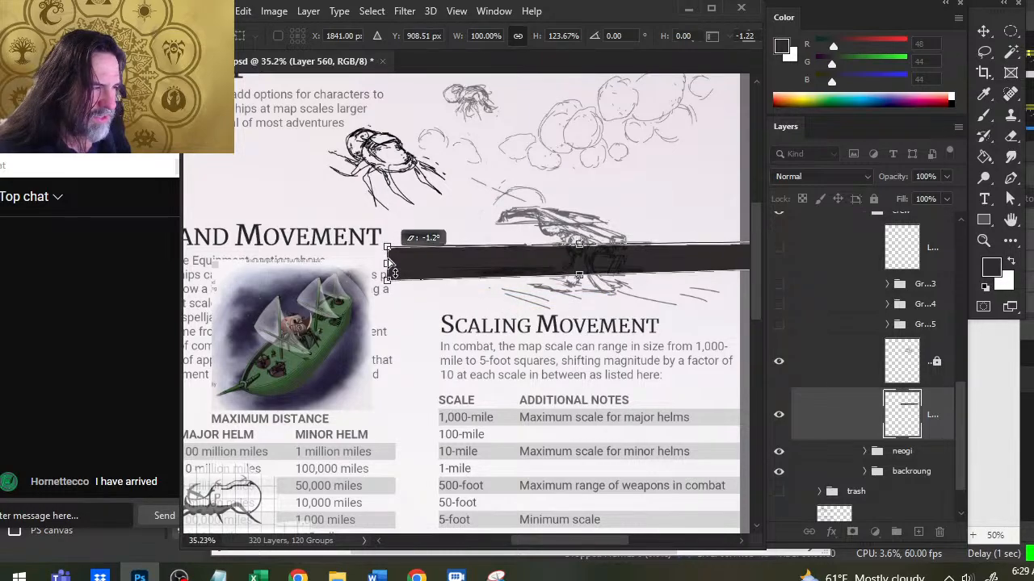
drag(387, 256, 390, 262)
key(Return)
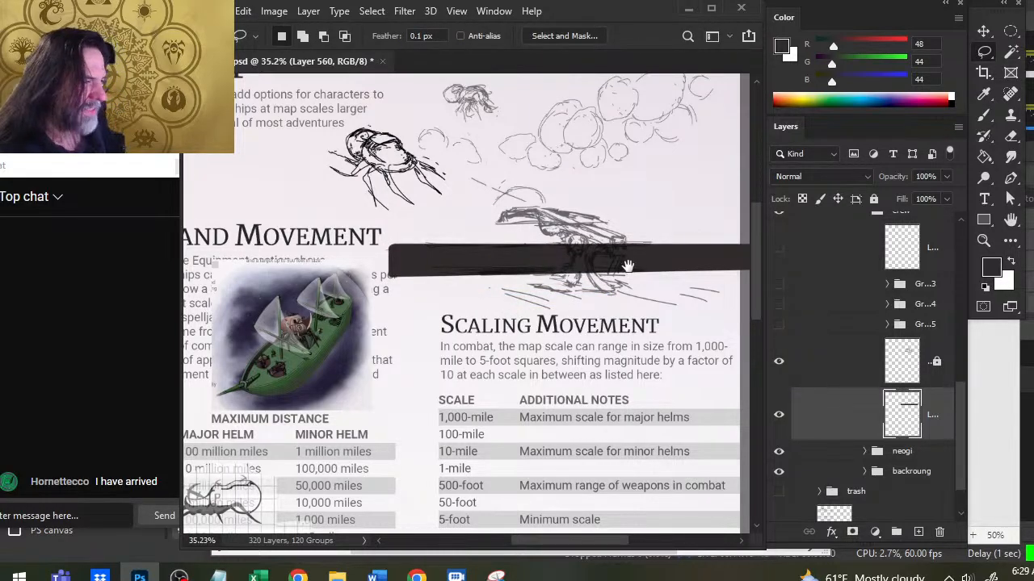
Add a new empty layer directly beneath the dark grey bar's layer.
drag(629, 266, 533, 254)
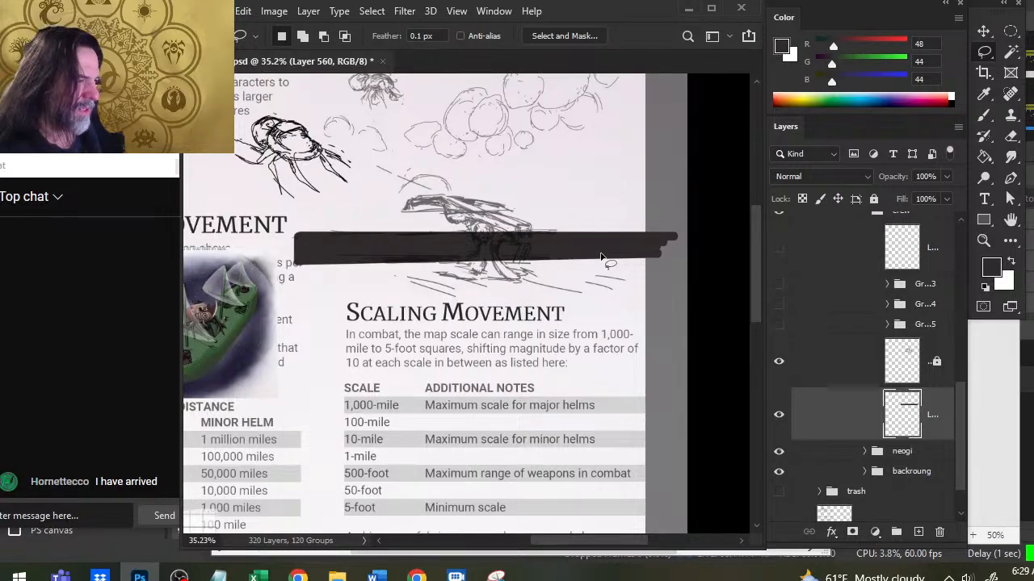
key(v)
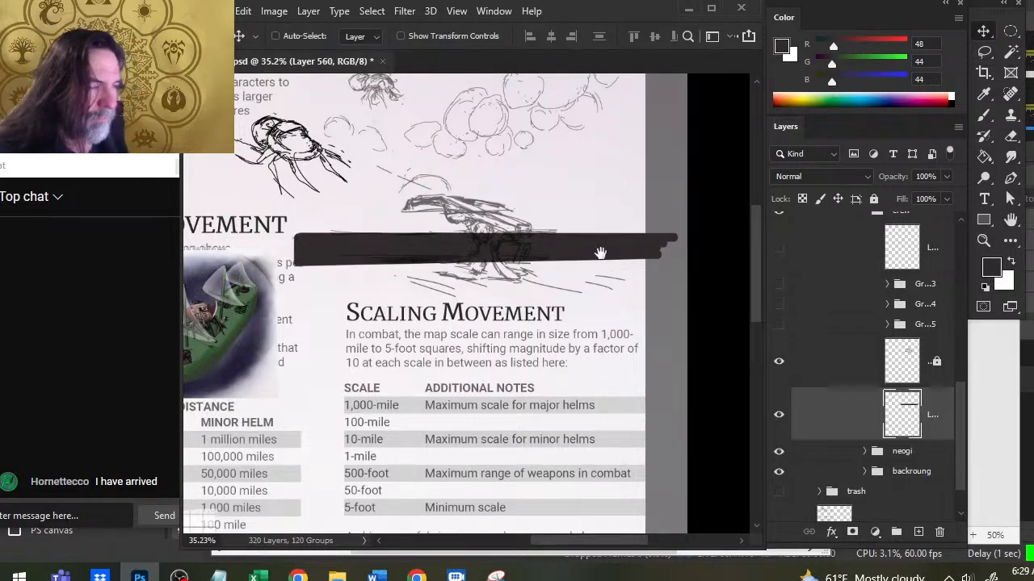
drag(600, 252, 652, 226)
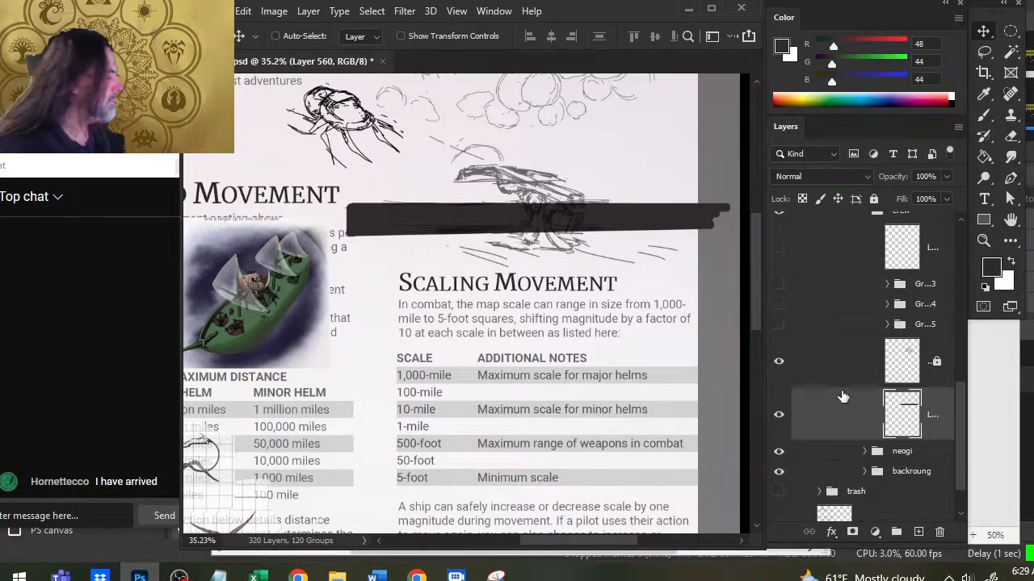
click(919, 532)
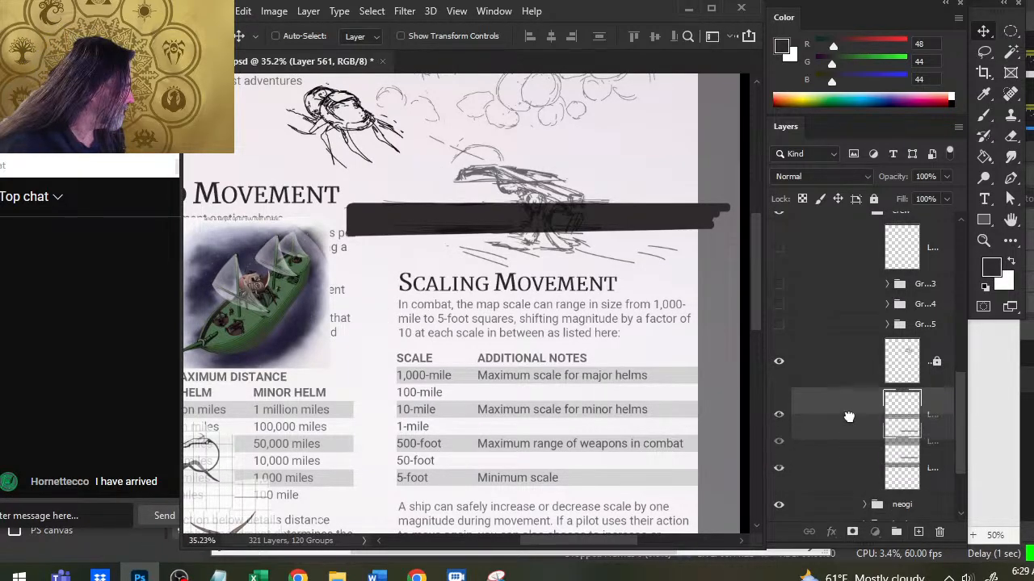
Sample the muted green (RGB 80, 109, 80) from the green ship's deck as the brush color.
key(b)
mouse_move(259, 337)
mouse_down()
mouse_move(288, 341)
mouse_move(368, 300)
mouse_up()
alt+click(359, 280)
key(z)
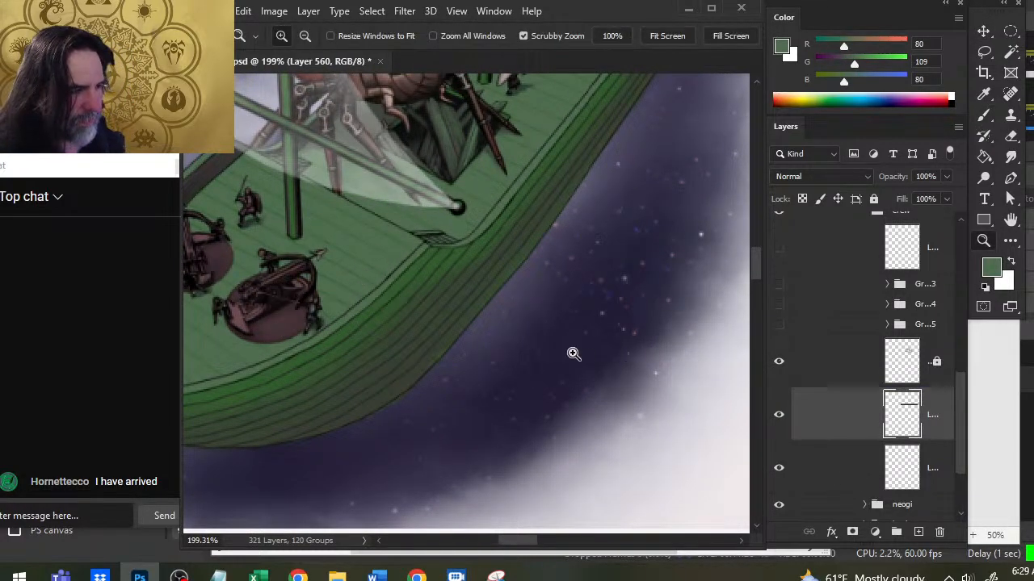
drag(572, 353, 367, 339)
key(b)
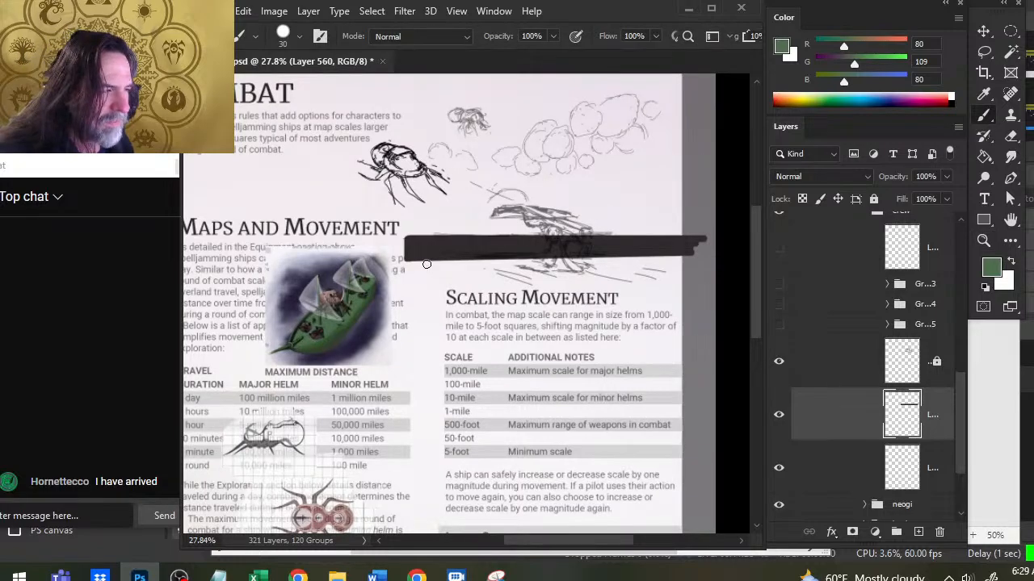
drag(410, 264, 681, 264)
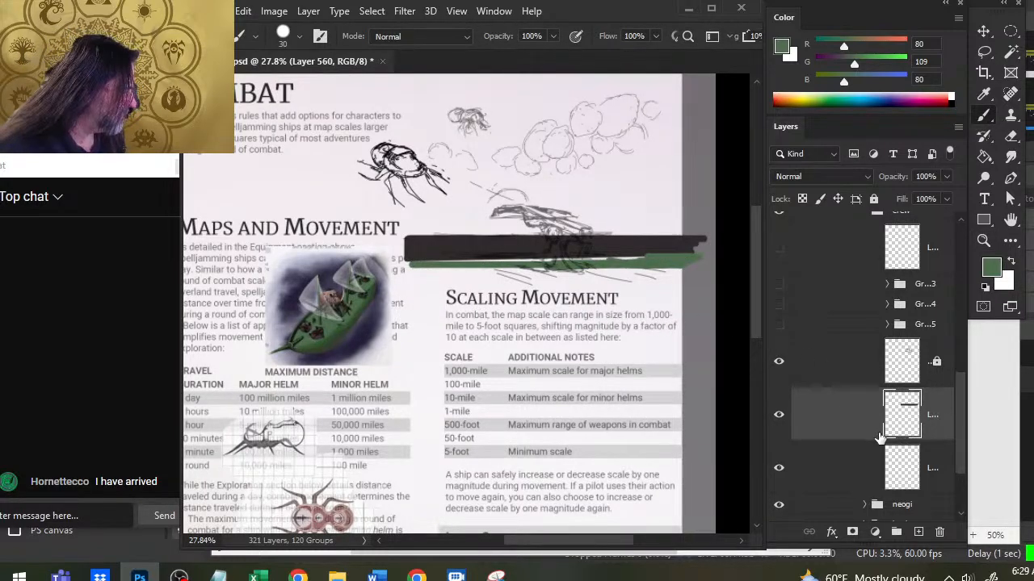
key(ctrl+z)
key(ctrl+z)
On Layer 561, paint a broad muted green strip below the dark grey bar, from the page's middle to its outer edge.
click(848, 464)
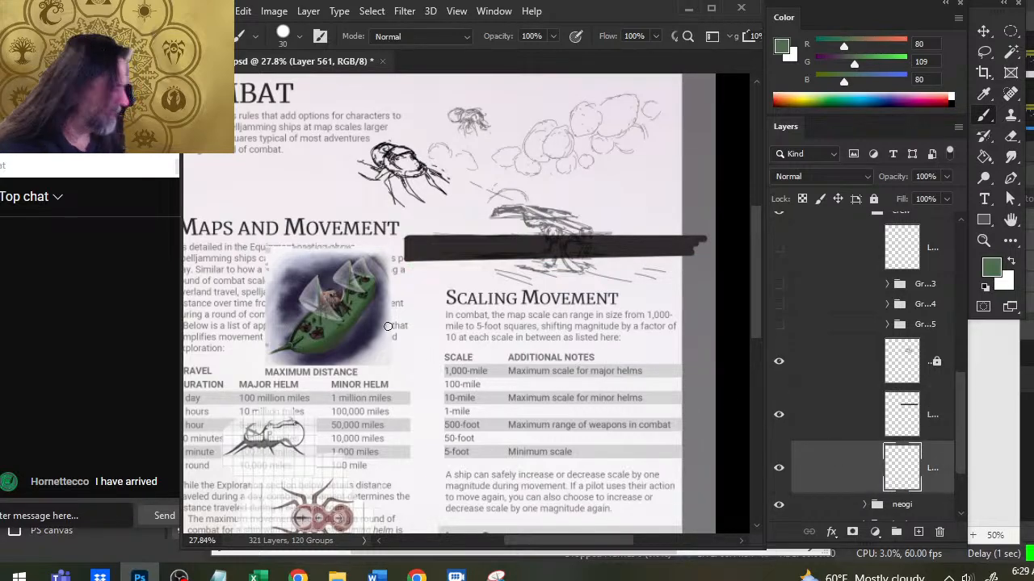
mouse_move(411, 263)
mouse_down()
mouse_move(585, 264)
mouse_move(429, 278)
mouse_move(581, 270)
mouse_up()
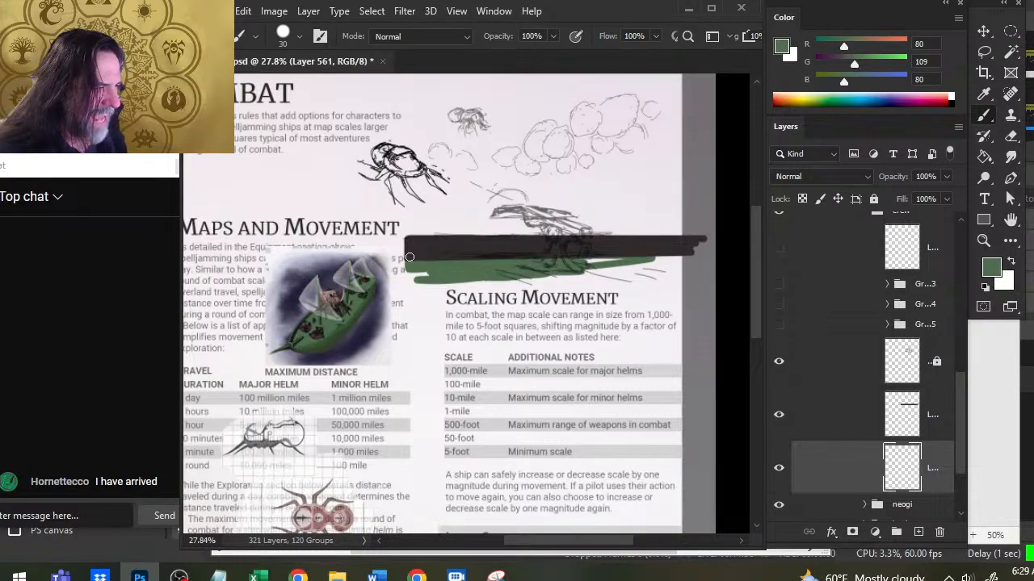
drag(411, 279, 496, 282)
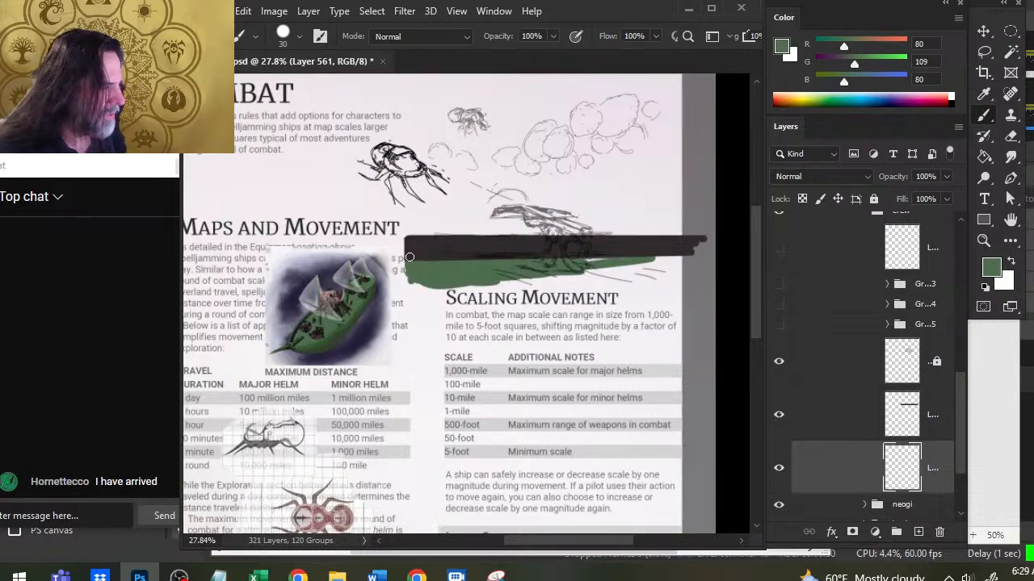
mouse_move(654, 262)
mouse_down()
mouse_move(588, 269)
mouse_move(711, 269)
mouse_move(424, 294)
mouse_move(664, 289)
mouse_up()
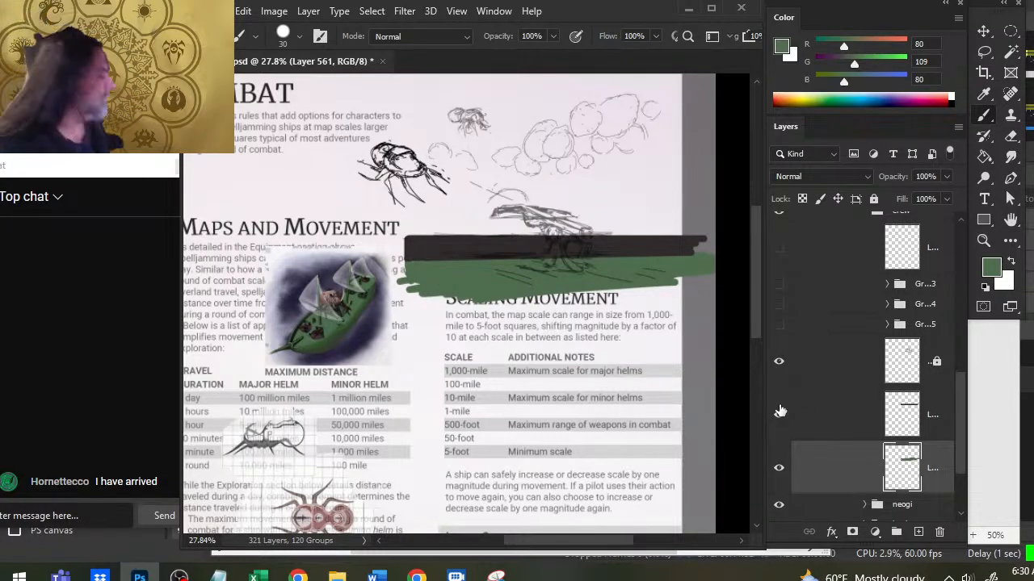
Add a new empty layer above the green strip and sample the dark green (RGB 55, 66, 51) from the green ship.
click(920, 533)
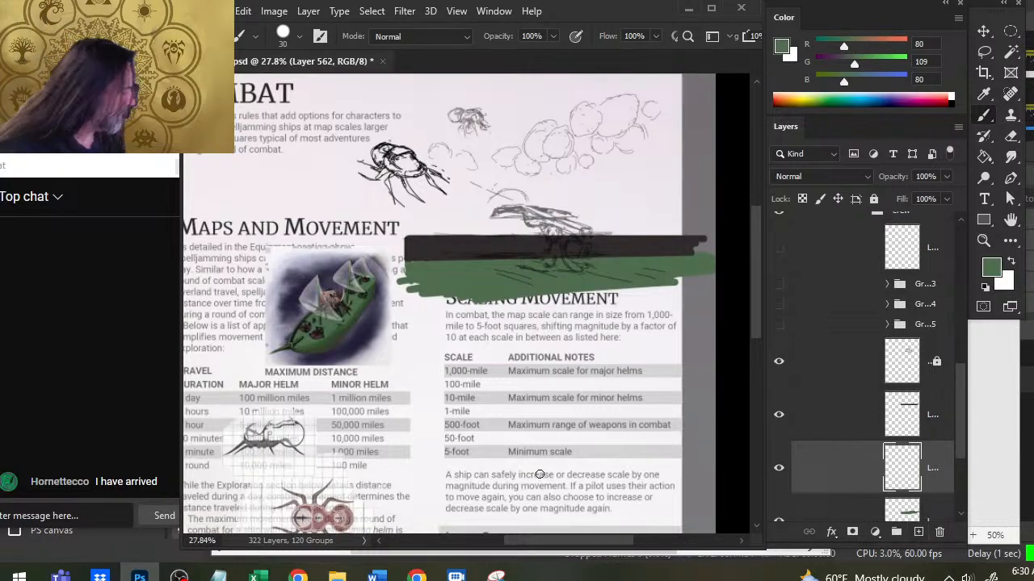
key(ctrl+space)
drag(303, 332, 452, 345)
drag(616, 324, 493, 458)
key(ctrl+space)
key(space)
drag(593, 432, 566, 431)
key(space)
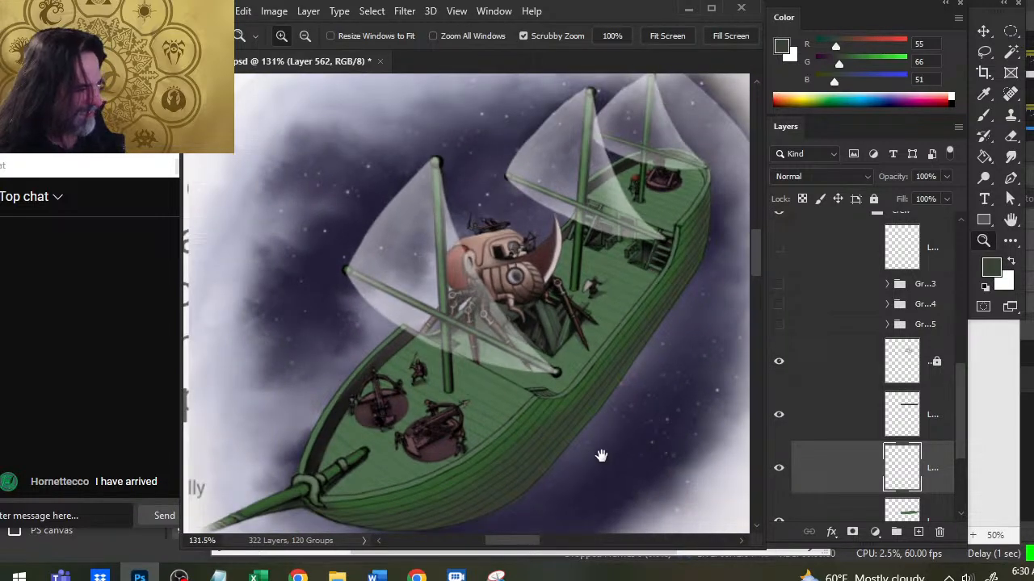
On the green strip's layer, fill the thin gap beneath the dark grey bar with the strip's muted green (RGB 80, 109, 80).
drag(614, 494, 514, 408)
drag(602, 332, 509, 335)
key(ctrl+space)
drag(613, 358, 579, 338)
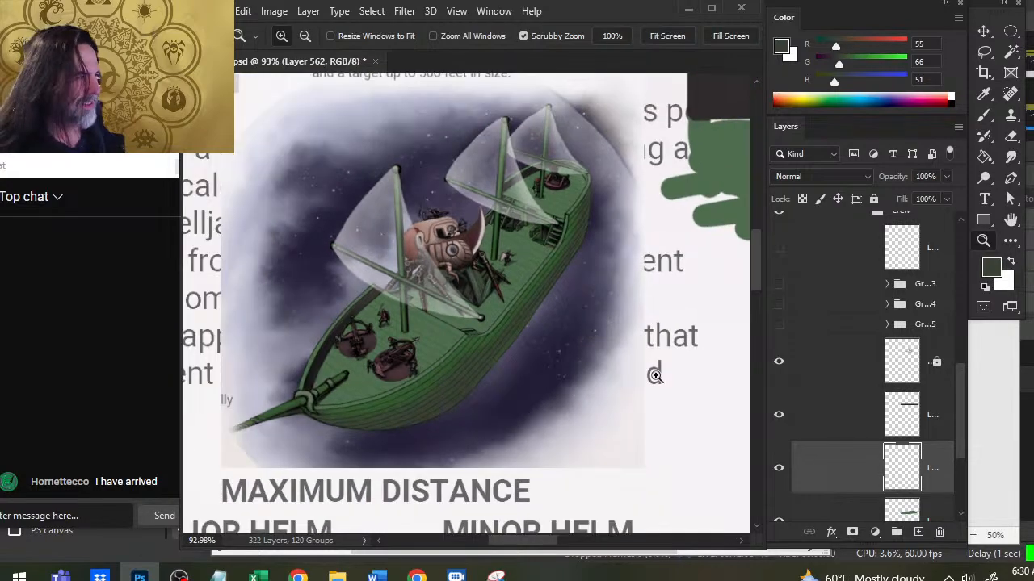
key(space)
drag(658, 403, 406, 457)
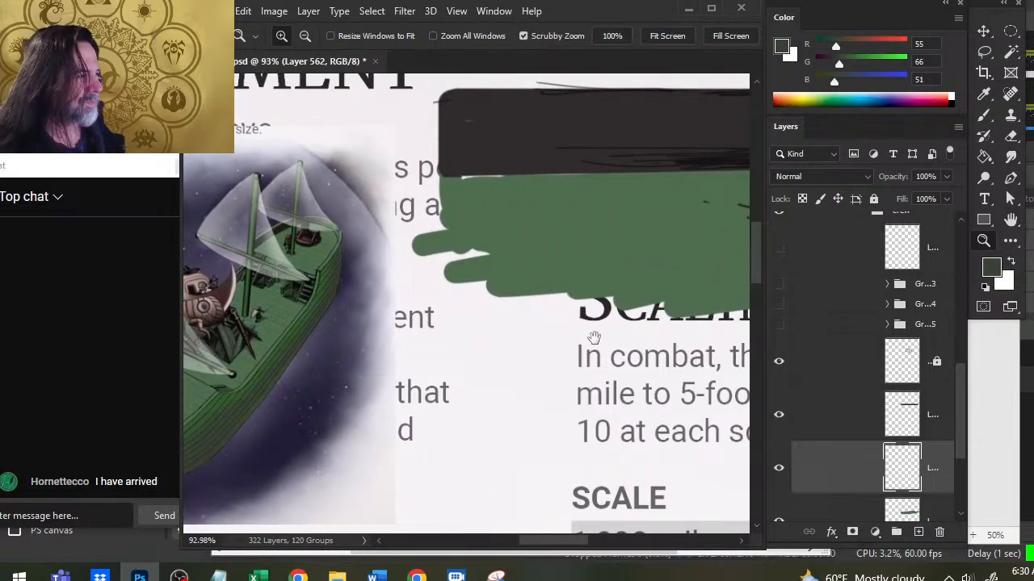
drag(593, 339, 452, 388)
click(843, 511)
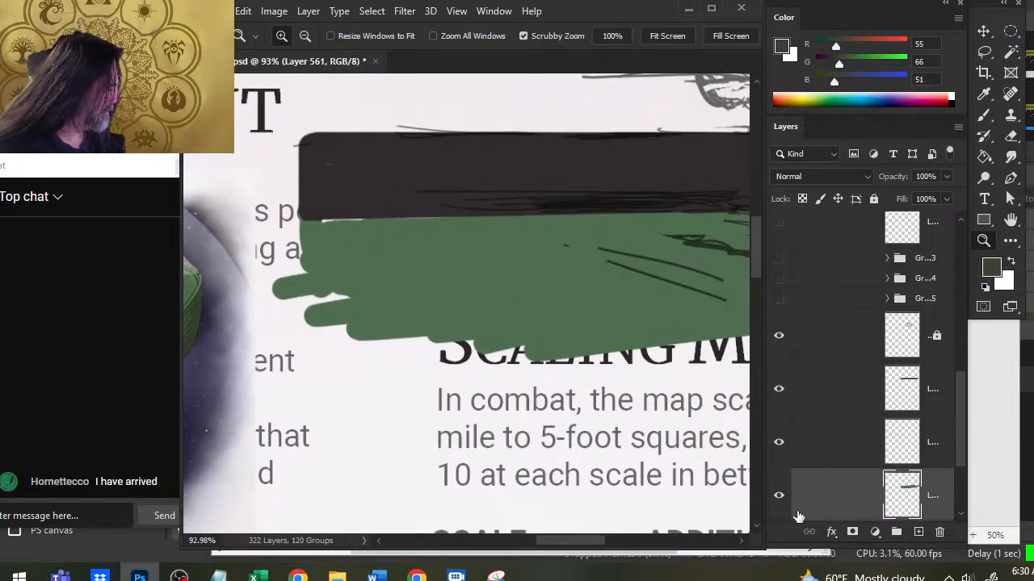
key(x)
key(b)
alt+click(473, 287)
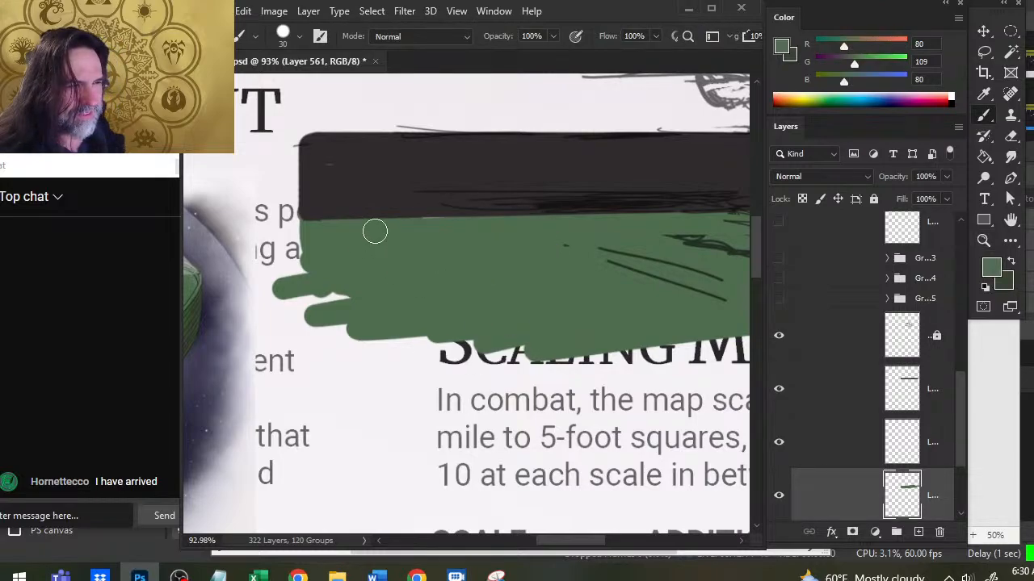
key(space)
drag(658, 323, 551, 335)
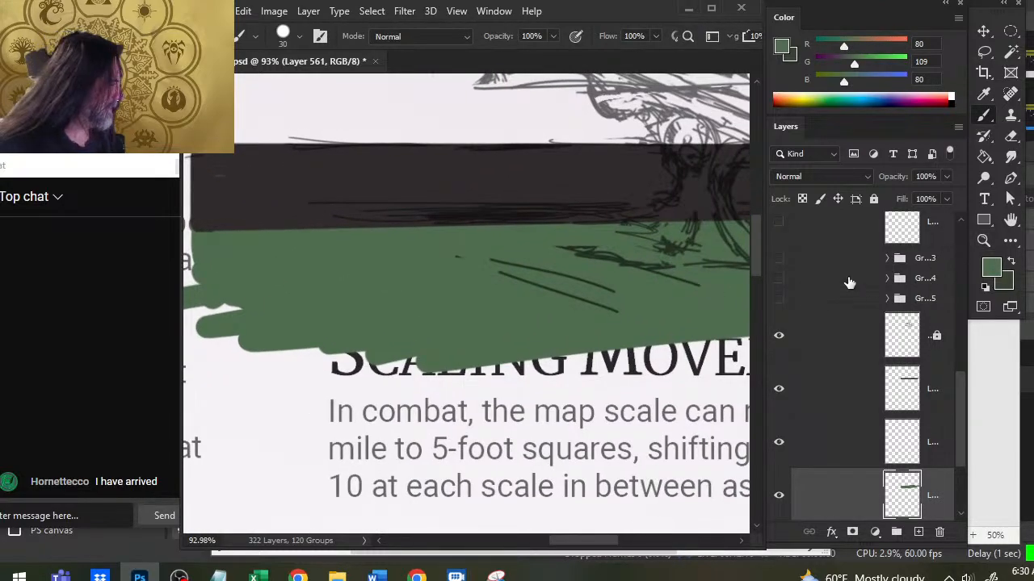
Lower the opacity of the creature sketch layer to 15%.
click(842, 335)
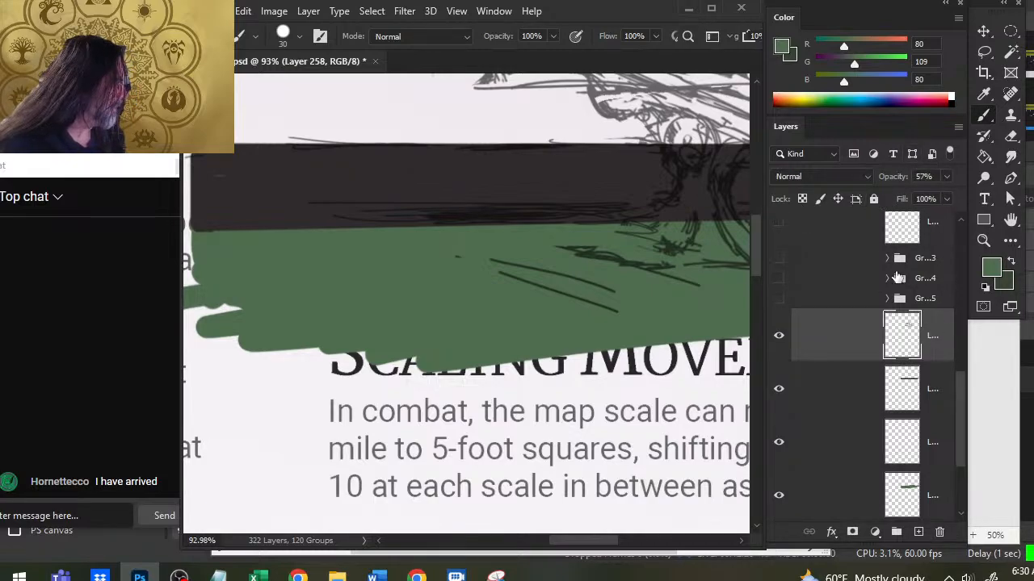
click(947, 177)
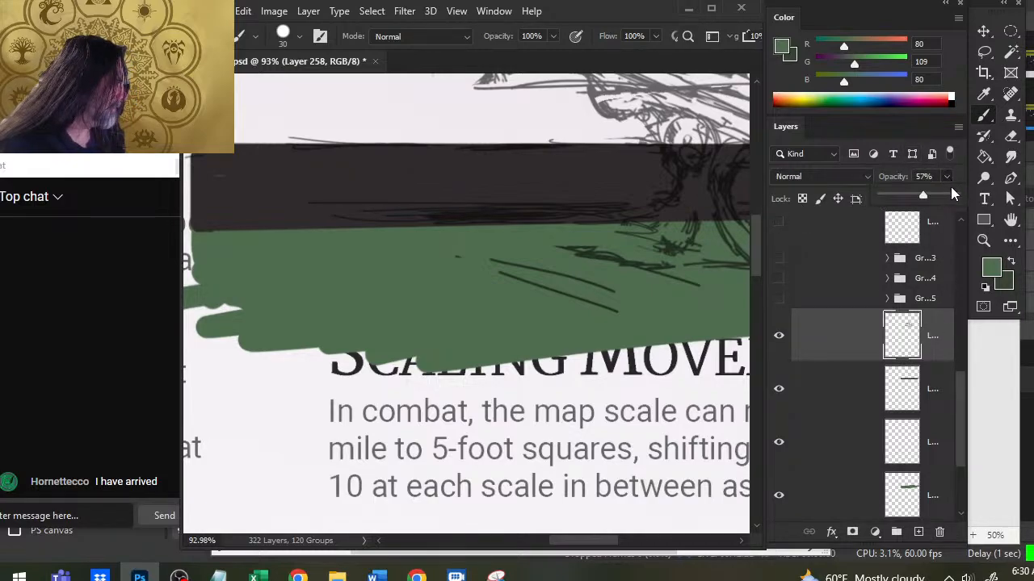
drag(906, 195, 893, 197)
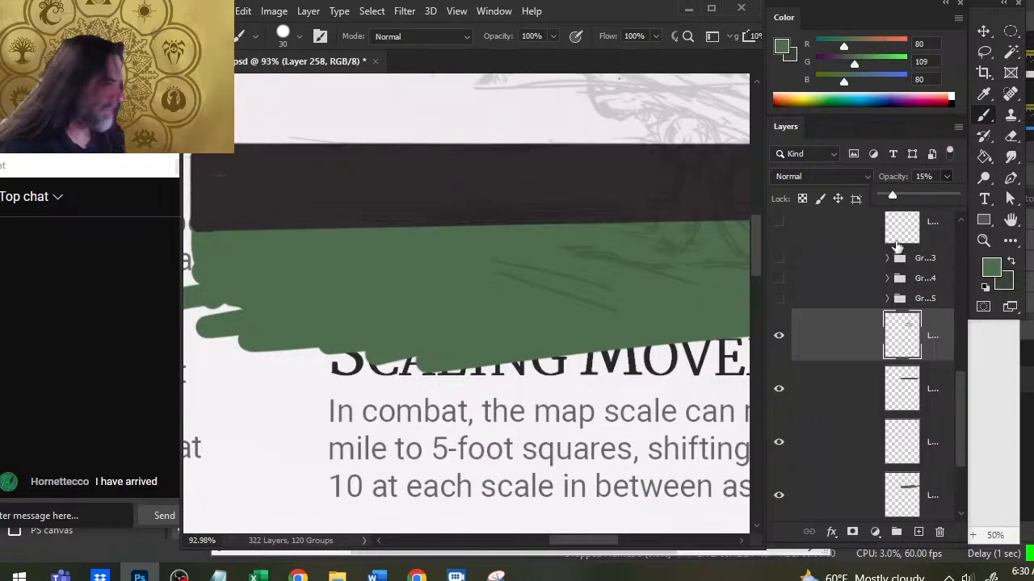
click(859, 428)
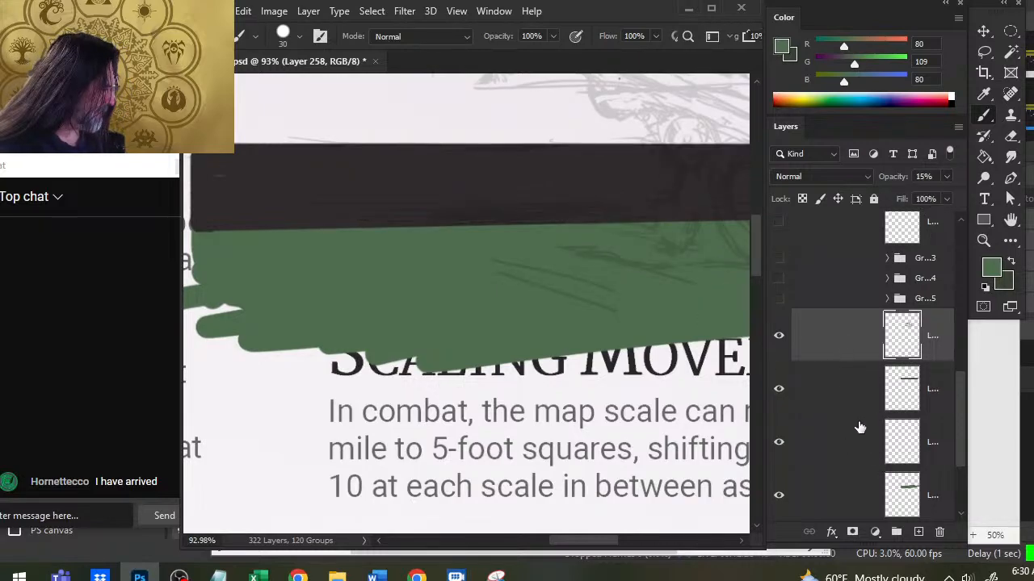
On Layer 562, draw two thin vertical plank lines in dark green (RGB 55, 66, 51) near the strip's inner end, with a size 4 brush.
click(820, 440)
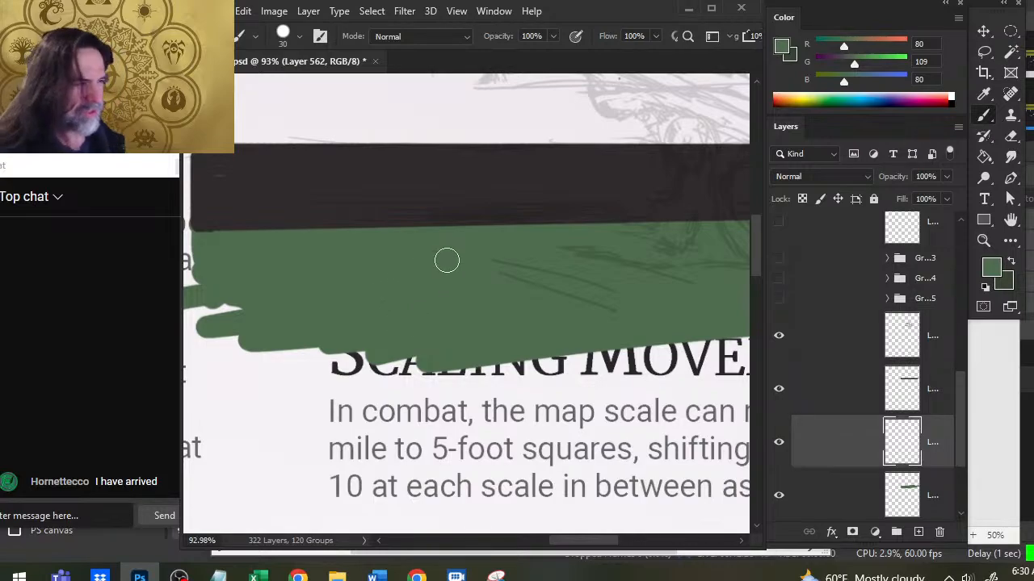
key(bracketleft)
key(bracketleft)
key(bracketleft)
key(bracketleft)
key(bracketleft)
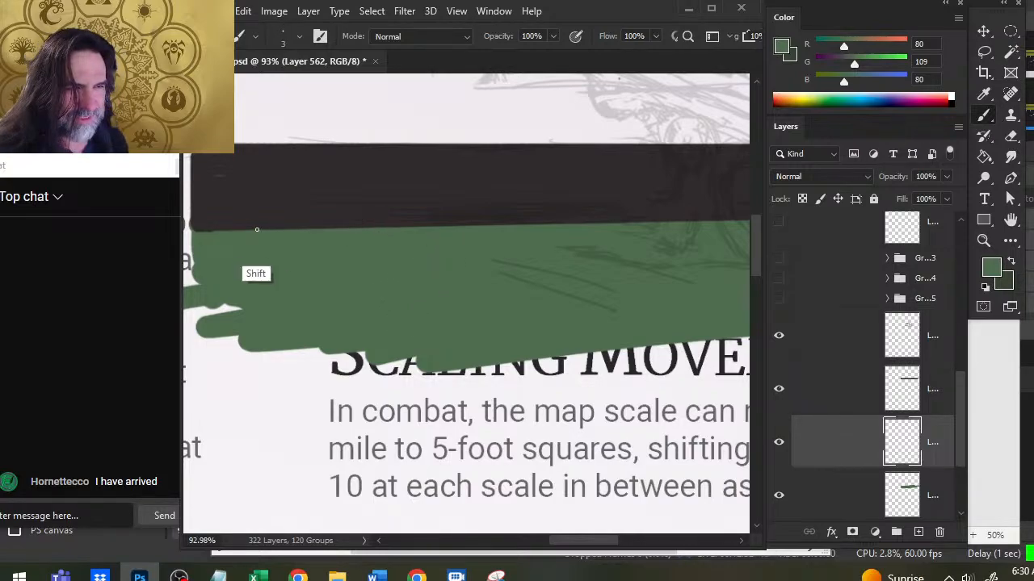
key(x)
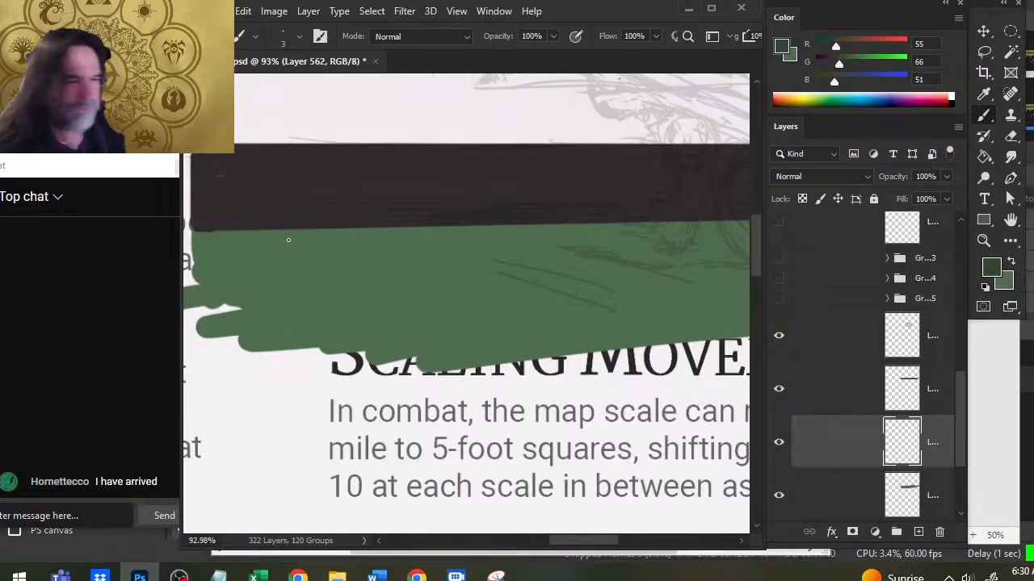
drag(282, 239, 279, 377)
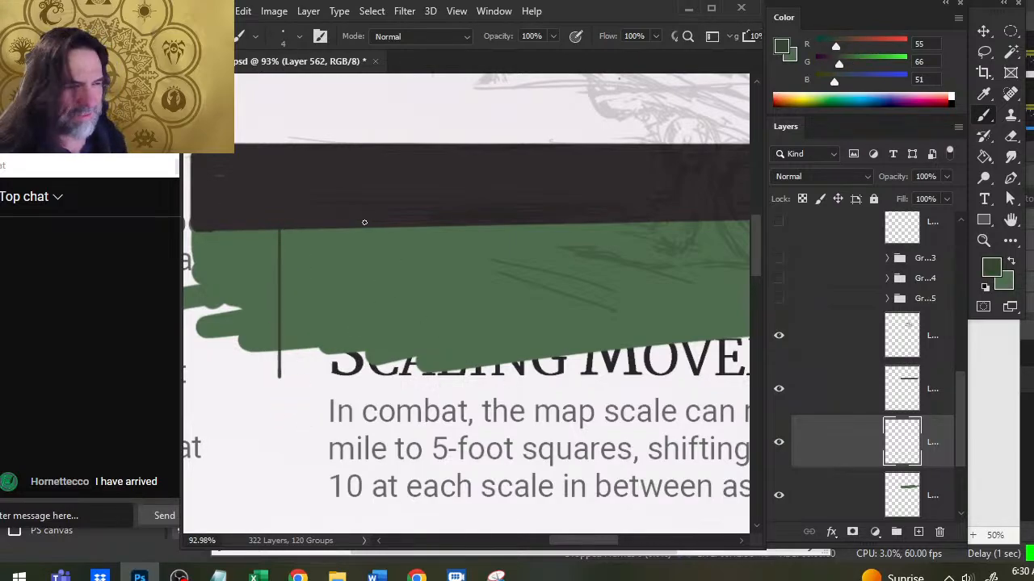
drag(364, 230, 364, 402)
key(ctrl+z)
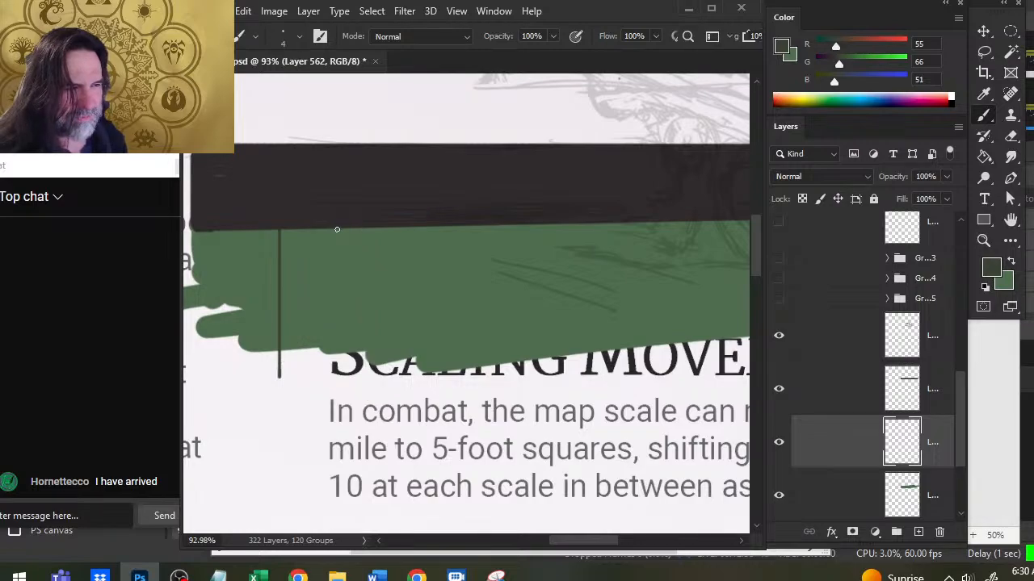
drag(339, 227, 338, 375)
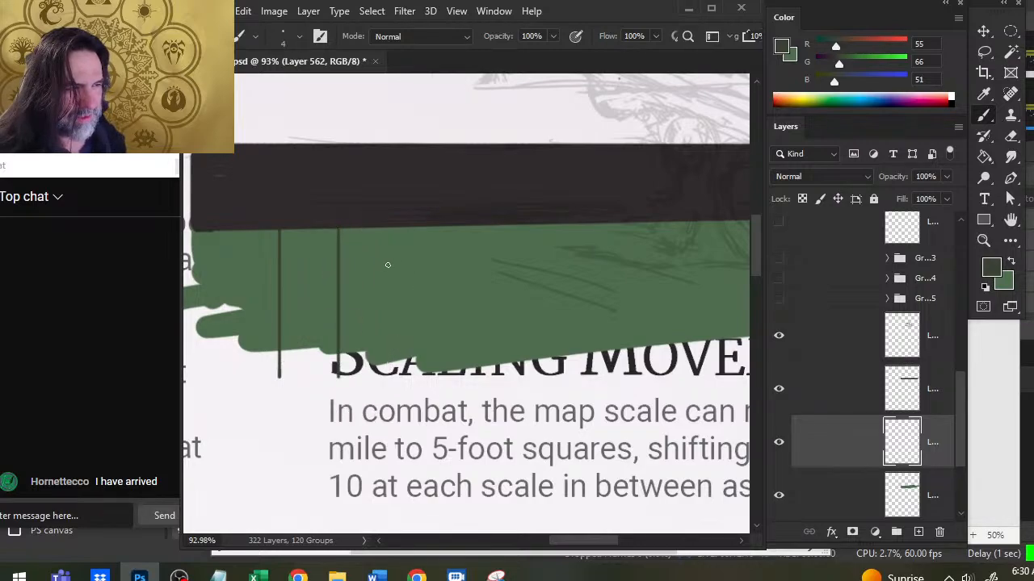
Draw two more thin dark green vertical plank lines on the strip, above the middle of the Scaling Movement heading.
drag(352, 317, 671, 301)
drag(279, 438, 577, 340)
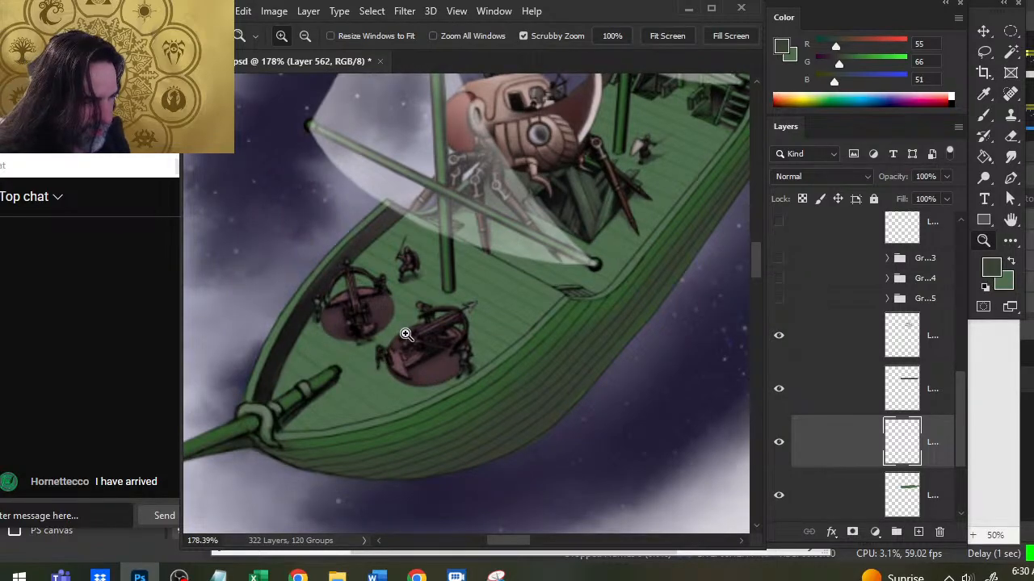
drag(661, 361, 610, 360)
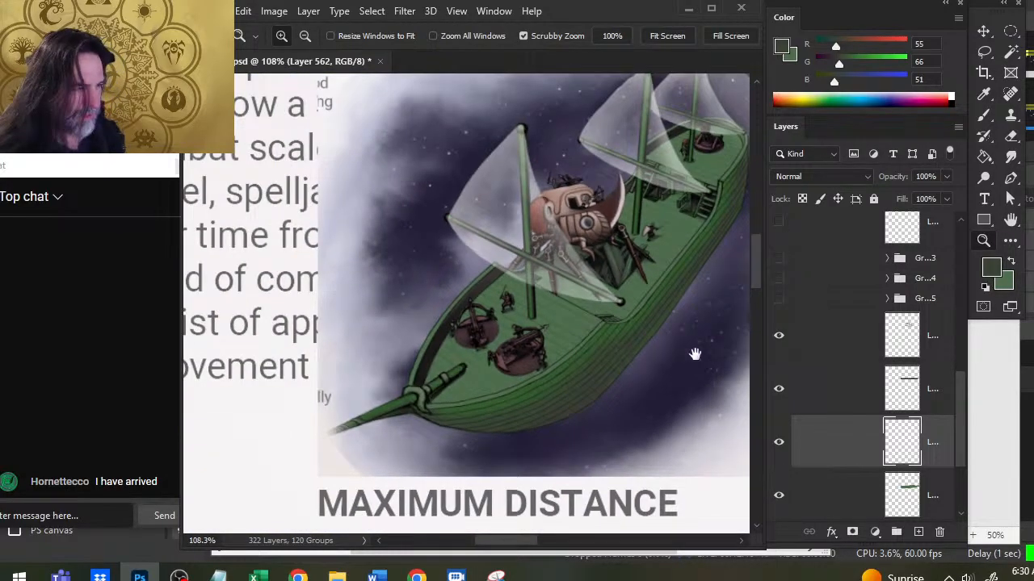
drag(696, 353, 307, 405)
drag(673, 321, 454, 420)
mouse_move(562, 373)
mouse_down()
mouse_move(549, 341)
mouse_move(367, 341)
mouse_move(383, 407)
mouse_move(428, 351)
mouse_up()
key(b)
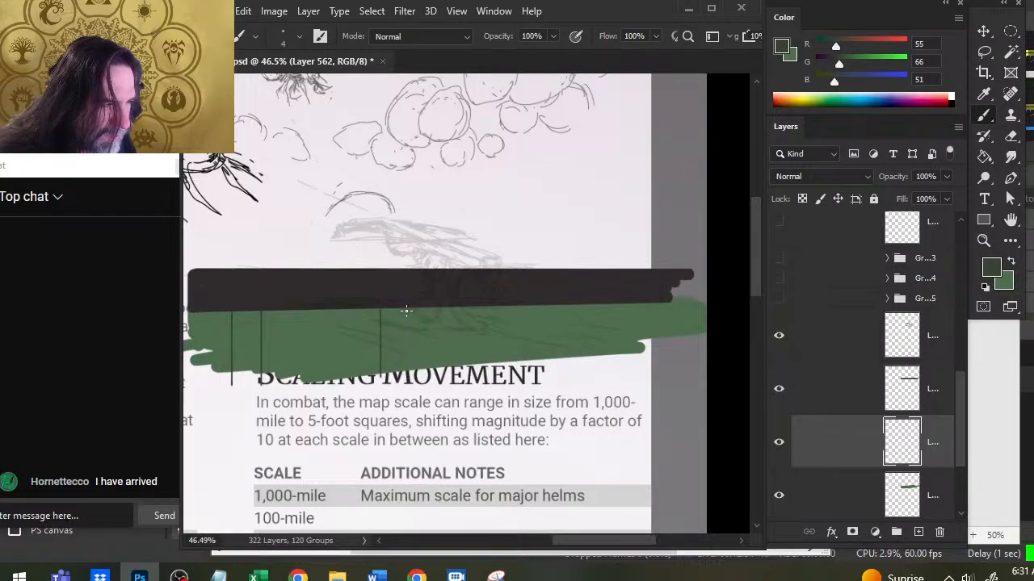
drag(406, 311, 407, 376)
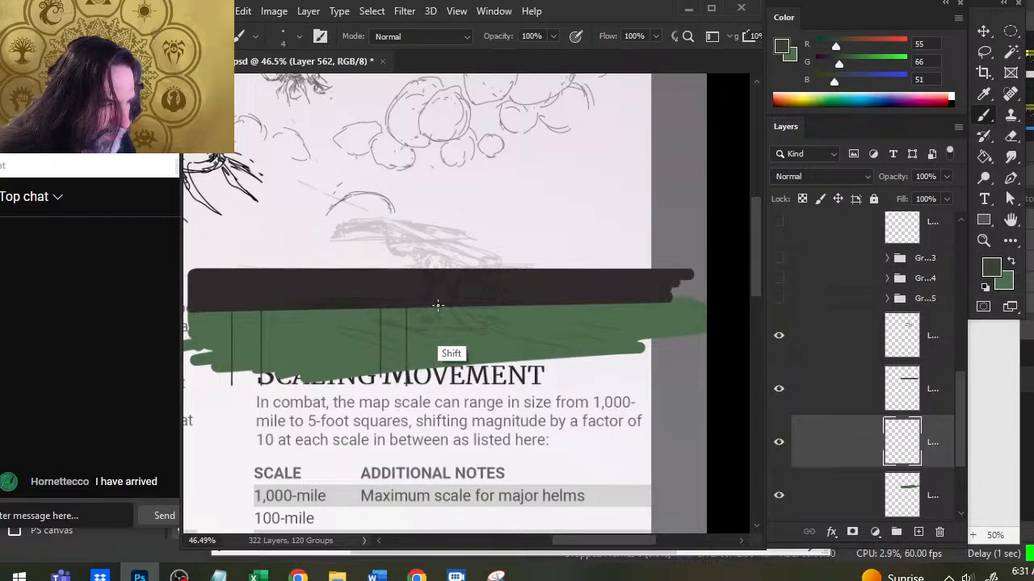
drag(438, 311, 437, 373)
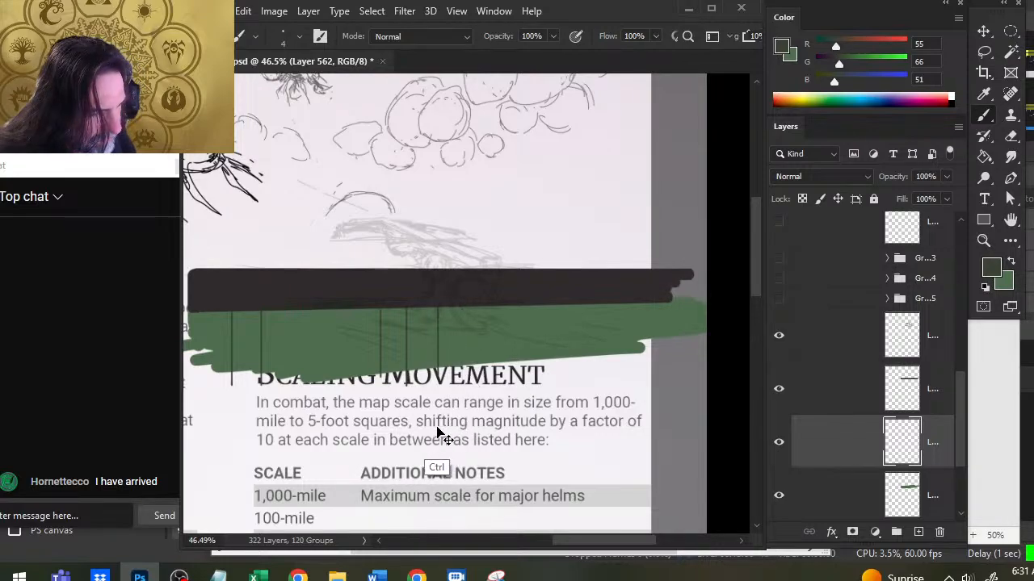
key(ctrl+z)
Duplicate the pair of plank lines above the heading's middle onto a new layer and shift the copy to the right.
key(l)
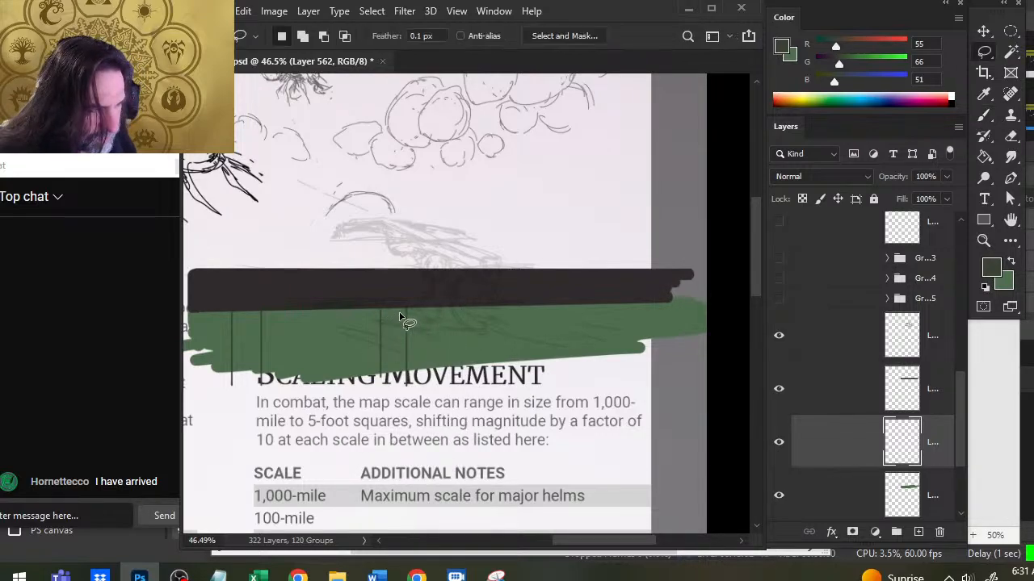
mouse_move(412, 284)
mouse_down()
mouse_move(347, 380)
mouse_move(414, 287)
mouse_up()
key(ctrl+j)
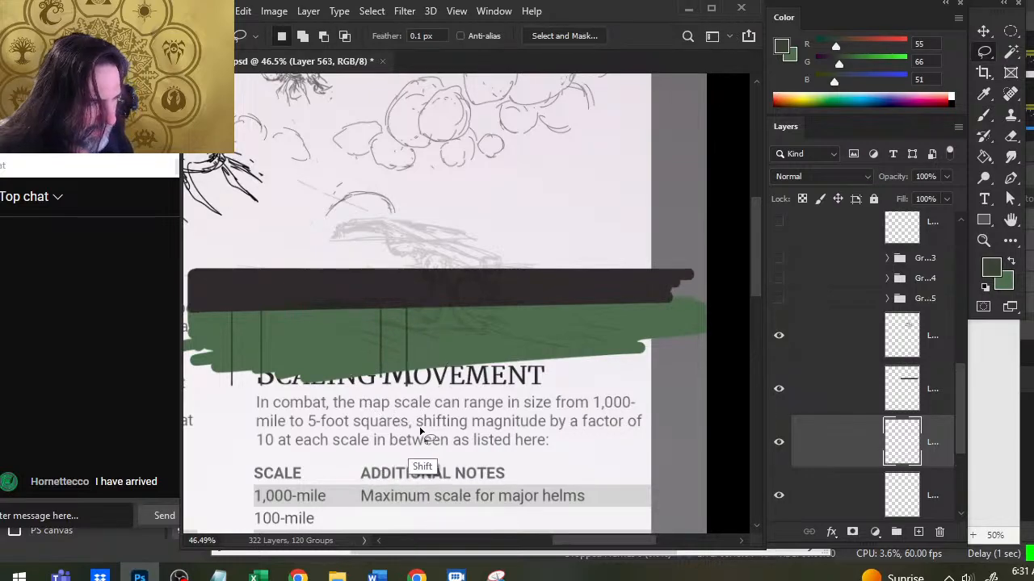
key(Right)
key(Right)
key(Right)
key(Right)
key(Right)
key(Right)
key(Right)
key(Right)
key(Right)
key(Right)
key(Right)
key(Right)
key(Right)
key(Right)
key(Right)
key(Right)
key(Right)
key(Right)
key(Right)
key(Right)
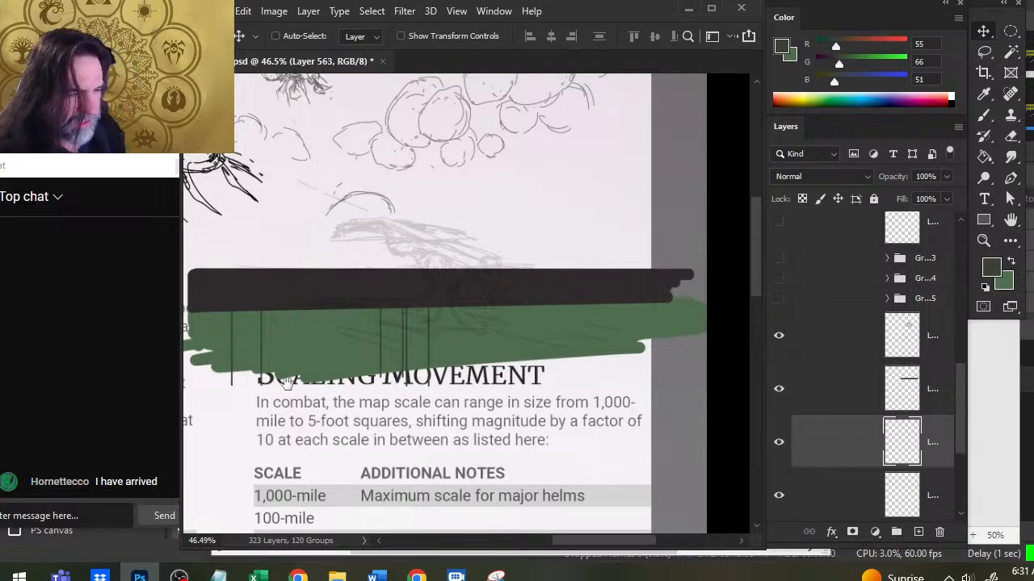
Examine the deck planking and hull boards of the green ship illustration as a reference for the plank lines.
drag(354, 361, 663, 118)
mouse_move(332, 509)
mouse_down()
mouse_move(447, 194)
mouse_move(410, 5)
mouse_up()
drag(473, 169, 447, 512)
drag(439, 226, 427, 124)
drag(433, 380, 464, 425)
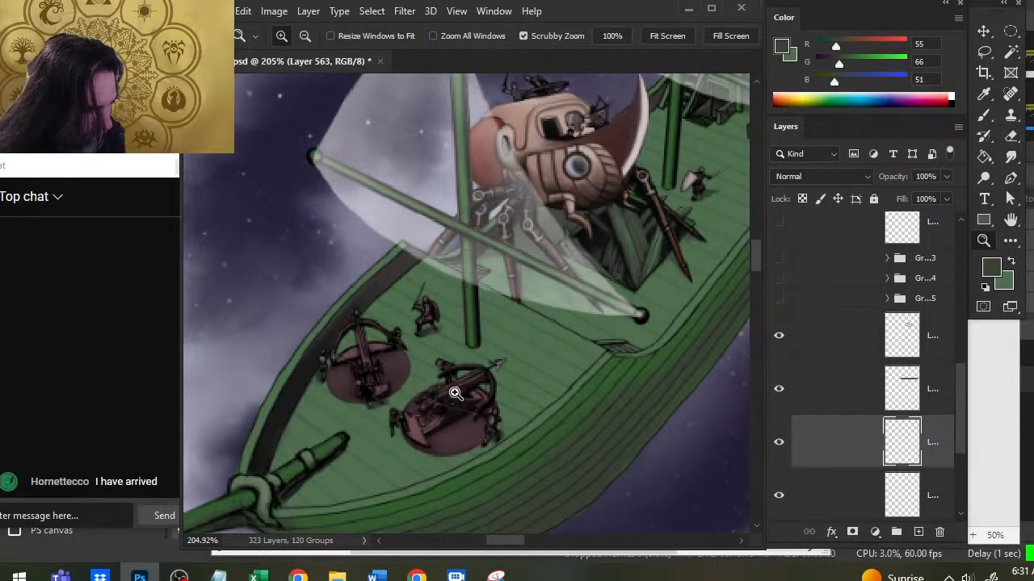
drag(654, 422, 425, 378)
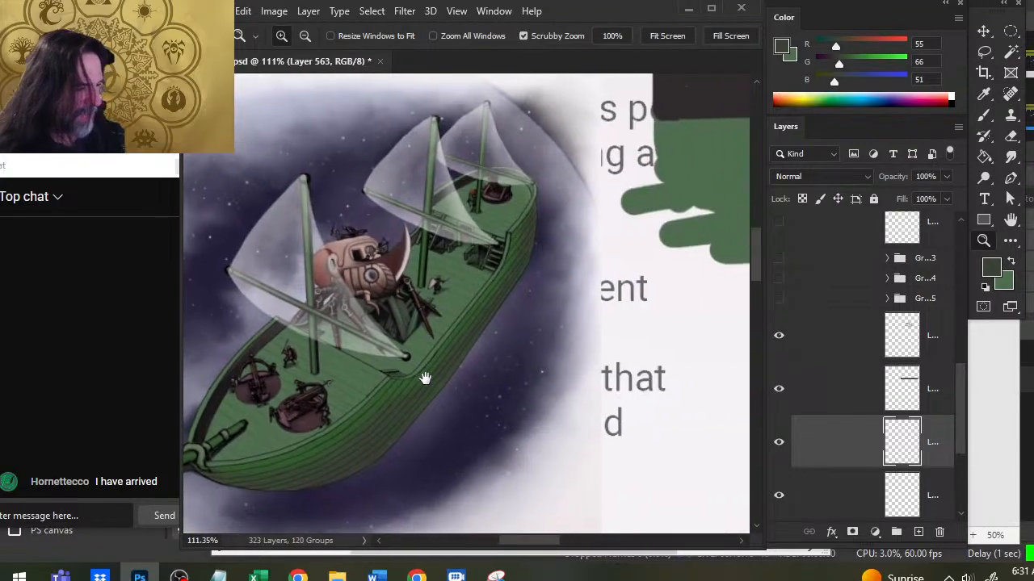
drag(445, 321, 454, 324)
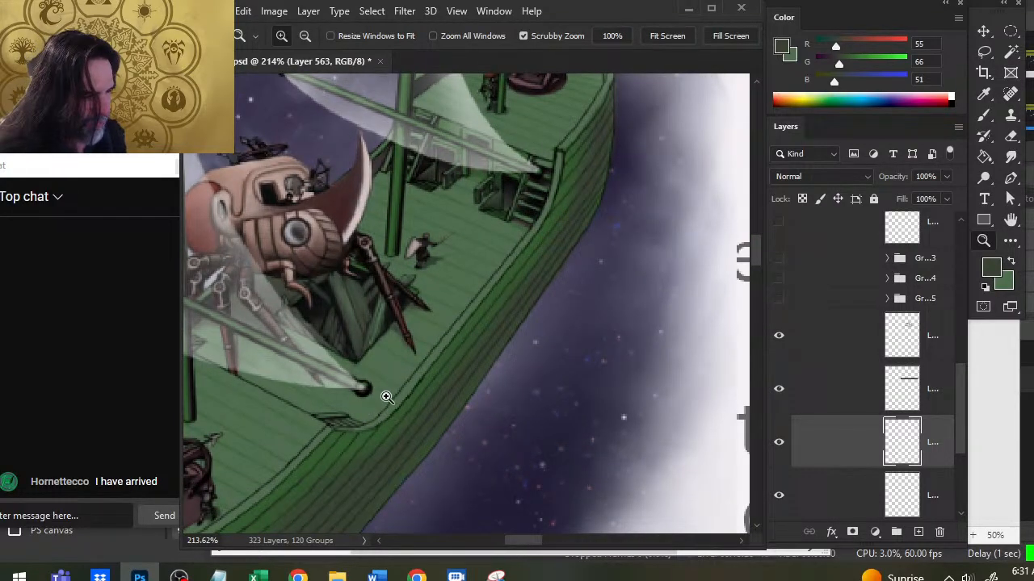
mouse_move(658, 370)
mouse_down()
mouse_move(619, 364)
mouse_move(654, 357)
mouse_up()
drag(322, 437, 479, 446)
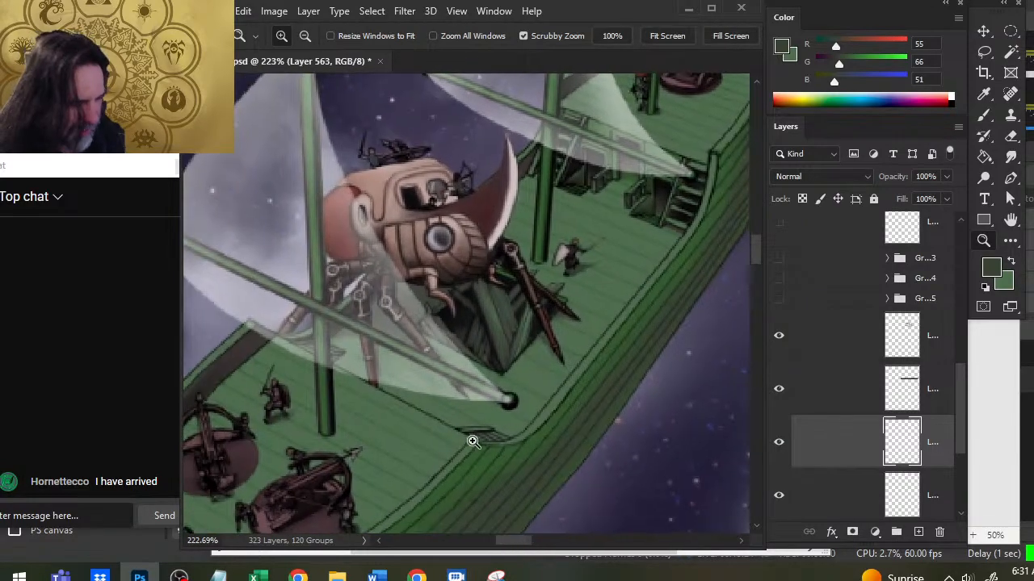
drag(588, 407, 471, 406)
drag(646, 396, 319, 402)
drag(557, 357, 295, 351)
Align the copied pair so its first line overlaps the original second line, and merge the copy into the plank-line layer below.
key(v)
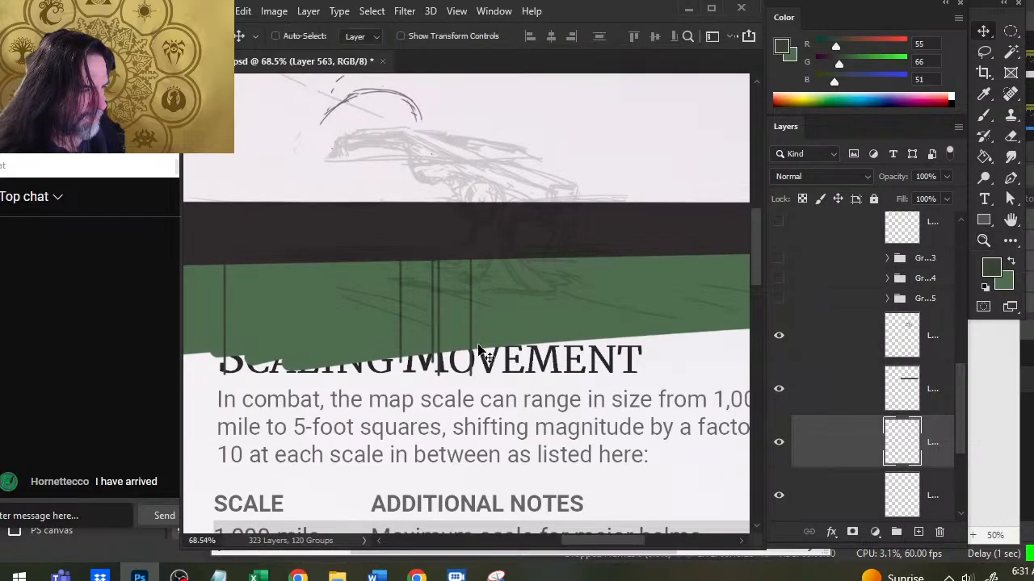
mouse_move(482, 353)
mouse_down()
mouse_move(483, 343)
mouse_move(479, 353)
mouse_up()
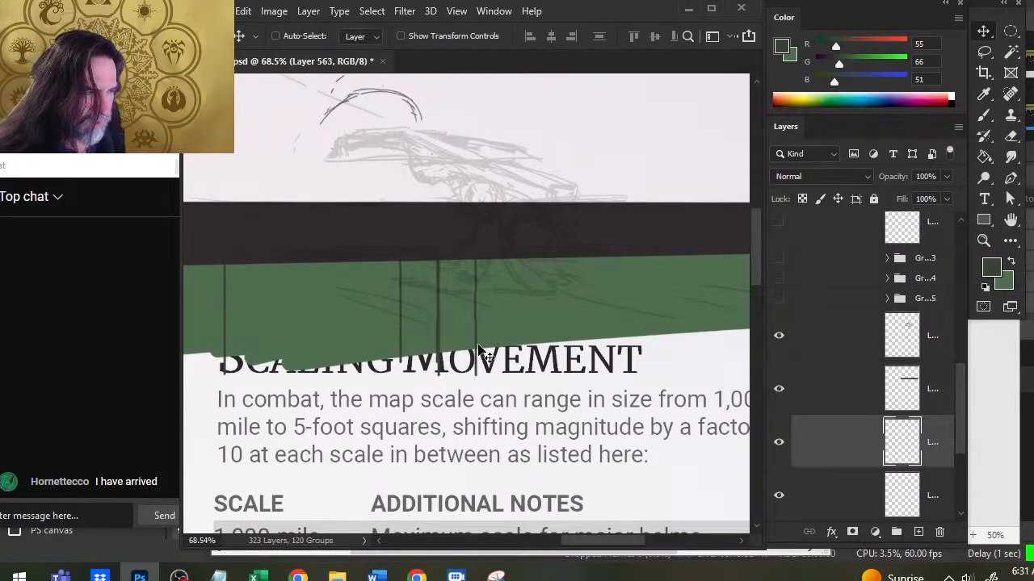
key(Right)
key(Right)
key(Left)
key(Left)
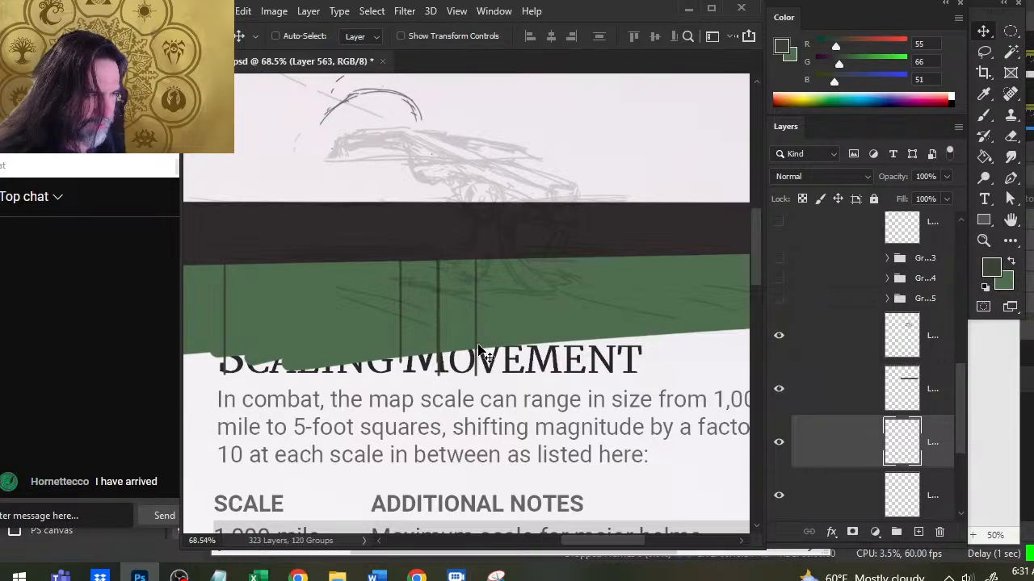
key(Left)
key(Right)
key(Right)
key(Left)
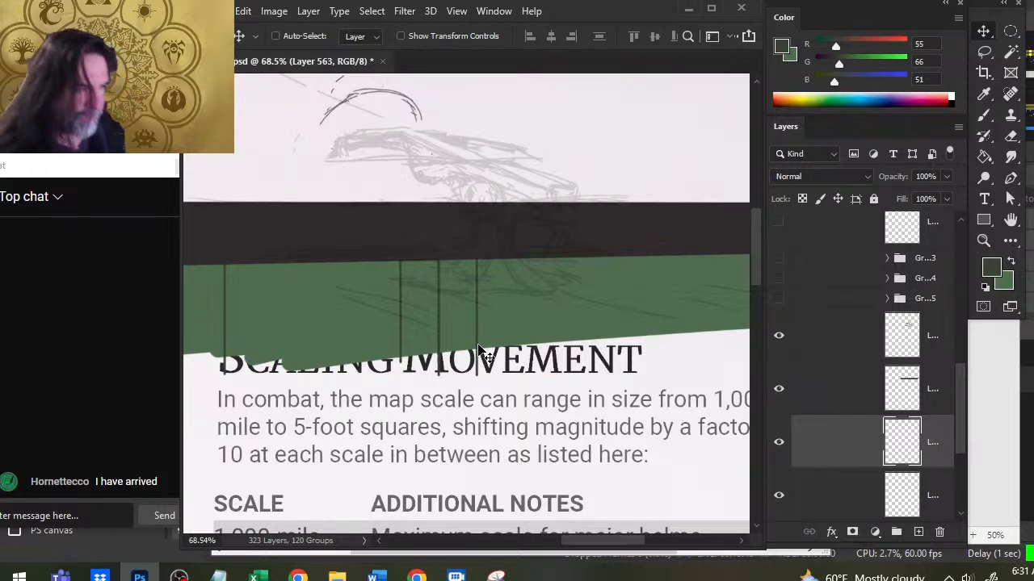
right_click(841, 451)
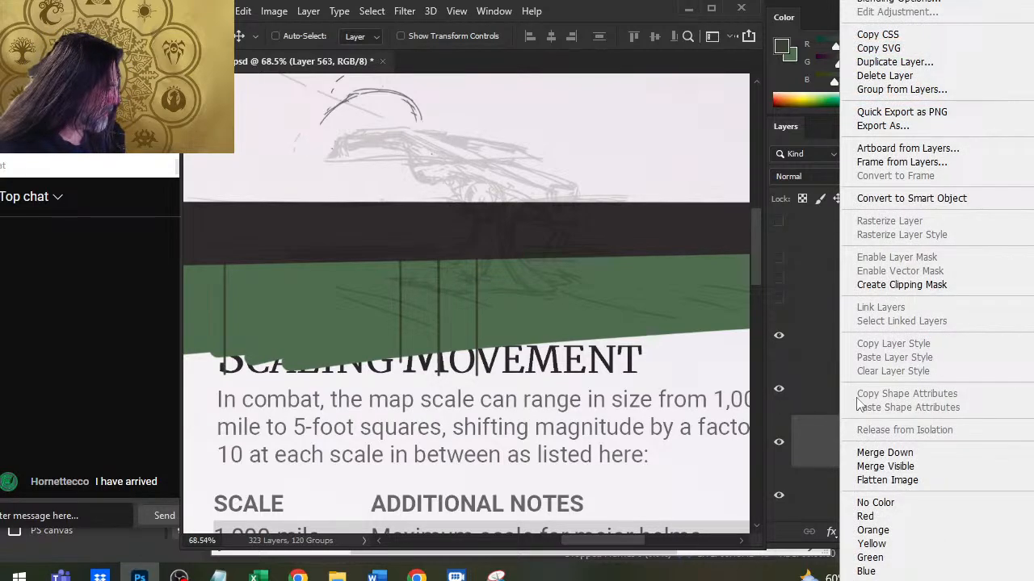
click(868, 453)
Duplicate the three evenly spaced plank lines above the middle of the Scaling Movement heading onto a new layer.
key(l)
mouse_move(404, 272)
mouse_down()
mouse_move(443, 228)
mouse_move(381, 323)
mouse_up()
key(ctrl+j)
Shift the three-line copy right until its first line overlaps the original third line, and merge it into the plank-line layer below.
key(v)
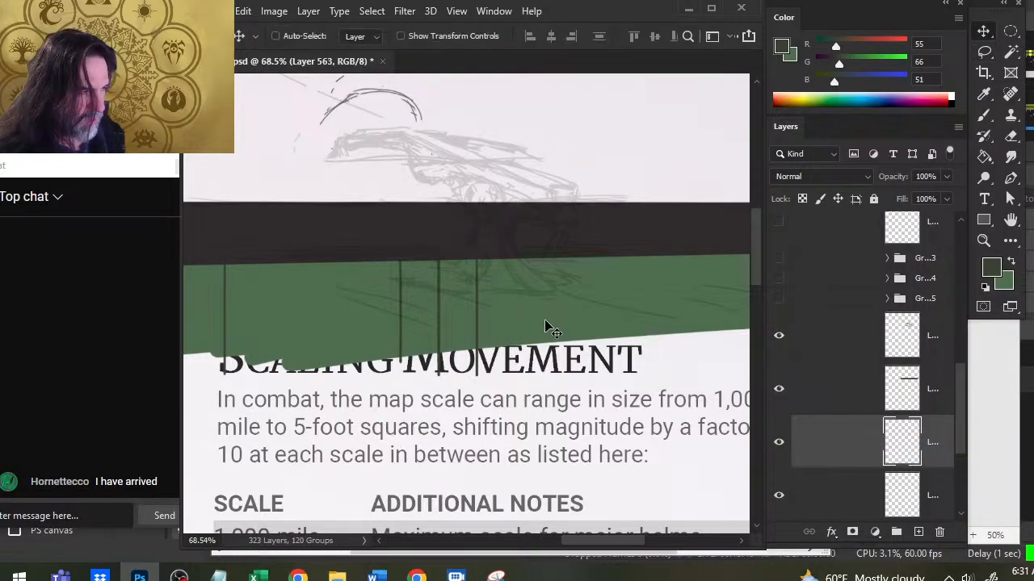
drag(544, 319, 548, 327)
key(Right)
key(Right)
key(Right)
key(Right)
key(Right)
key(Right)
key(Right)
key(Right)
key(Right)
key(Right)
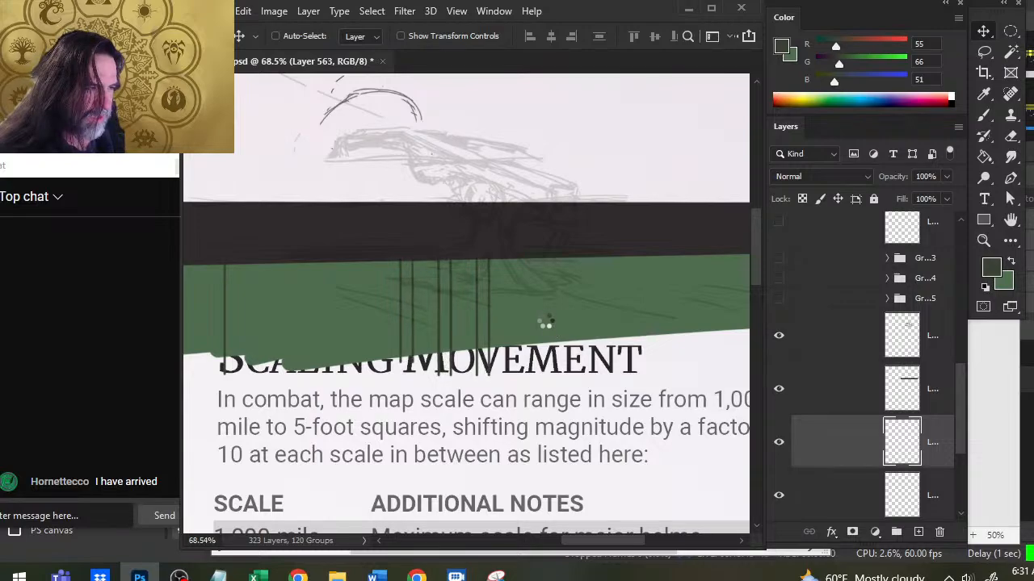
key(Right)
key(Right)
key(Right)
key(Right)
key(Right)
key(Right)
key(Right)
key(Right)
key(Right)
key(Right)
key(Right)
key(Right)
key(Right)
key(Right)
key(Right)
key(Right)
key(Right)
key(Right)
key(Right)
key(Right)
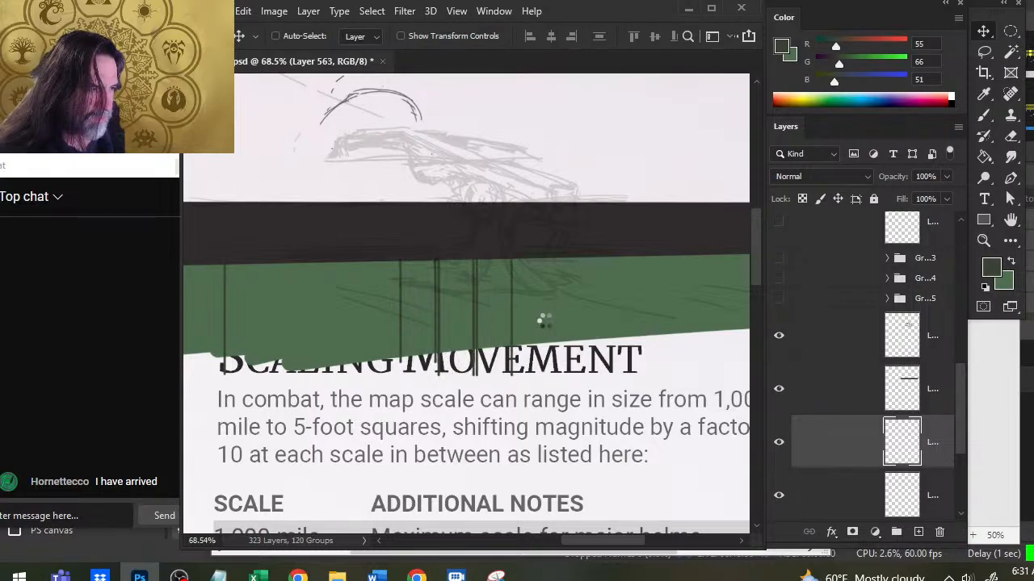
key(Right)
key(Right)
key(Right)
key(Right)
key(Right)
key(Right)
key(Right)
key(Right)
key(Right)
key(Right)
key(Right)
key(Right)
key(Right)
key(Right)
key(Right)
key(Right)
key(Right)
key(Right)
key(Right)
key(Right)
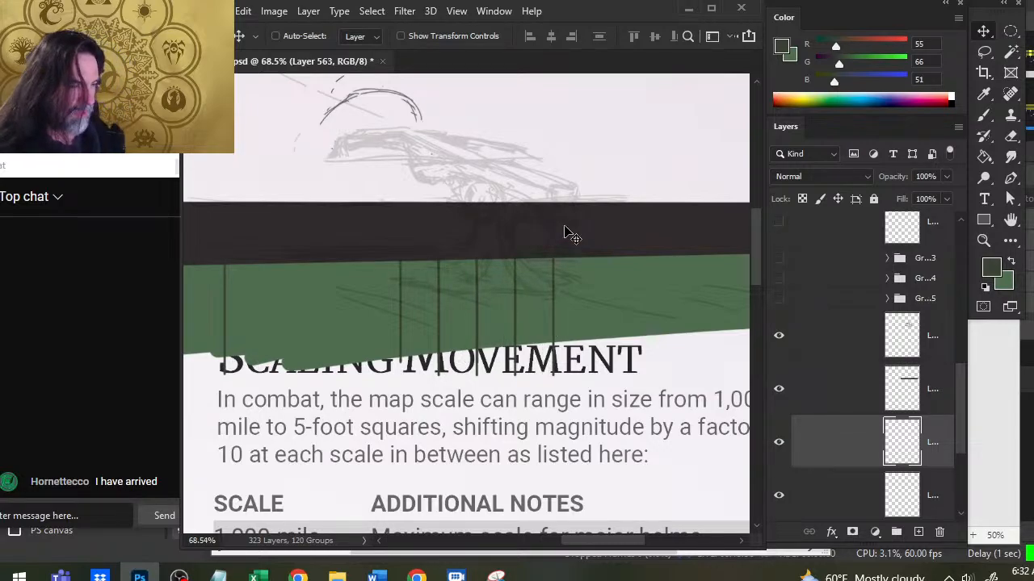
right_click(872, 440)
click(876, 452)
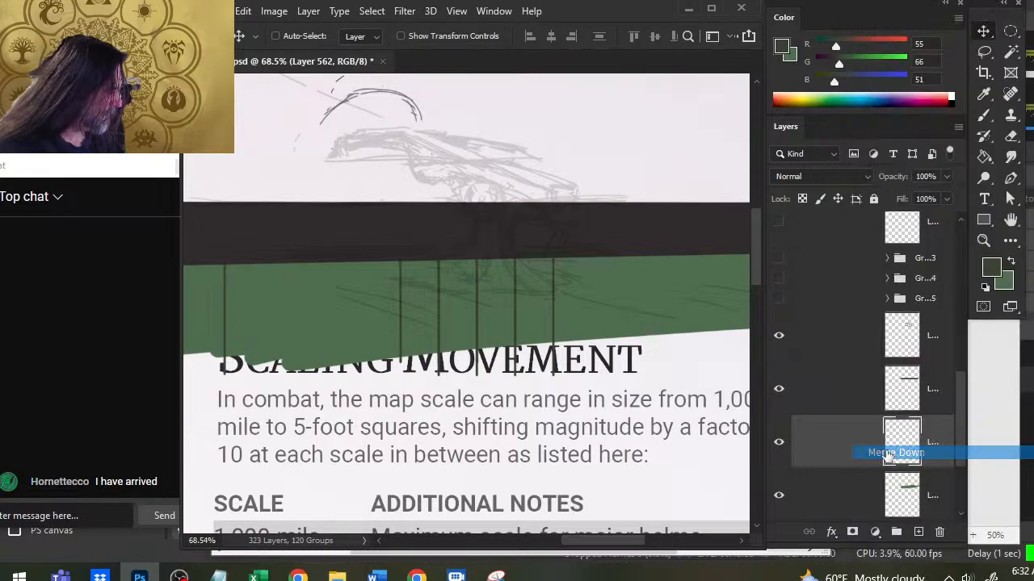
Duplicate the row of five evenly spaced plank lines onto a new layer.
key(l)
mouse_move(348, 266)
mouse_down()
mouse_move(605, 234)
mouse_move(342, 271)
mouse_up()
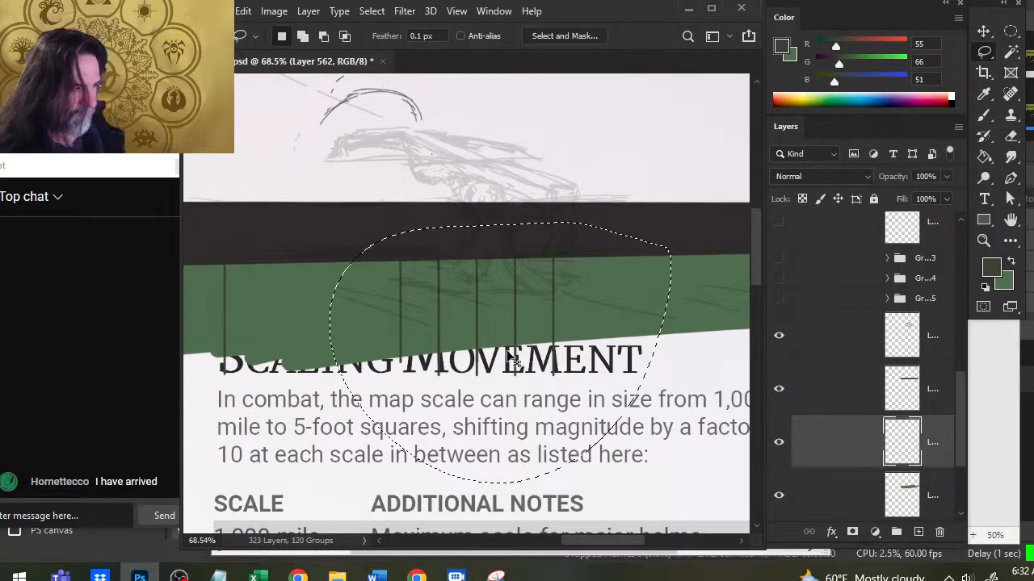
key(ctrl+j)
Shift the five-line copy left until its last line overlaps the original first line, and merge it into the plank-line layer below.
key(v)
drag(508, 355, 472, 355)
key(Left)
key(Left)
key(Left)
key(Left)
key(Left)
key(Left)
key(Left)
key(Left)
key(Left)
key(Left)
key(Left)
key(Left)
key(Left)
key(Left)
key(Left)
key(Left)
key(Left)
key(Left)
key(Left)
key(Left)
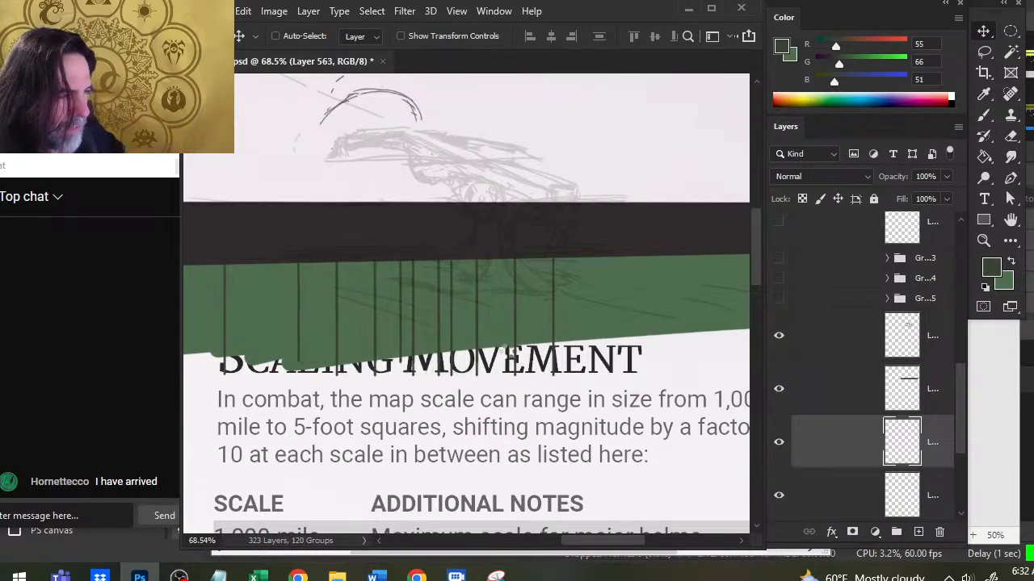
key(Left)
key(Left)
key(Left)
key(Left)
key(Left)
key(Left)
key(Left)
key(Left)
key(Left)
key(Left)
key(Left)
key(Left)
key(Left)
key(Left)
key(Left)
key(Left)
key(Left)
key(Left)
key(Left)
key(Left)
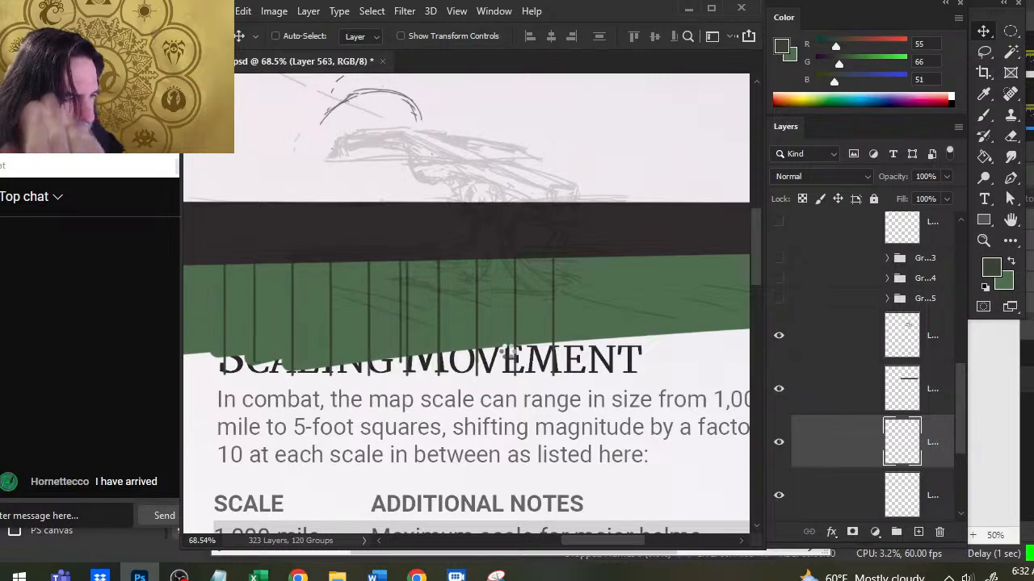
key(Left)
key(Left)
key(Left)
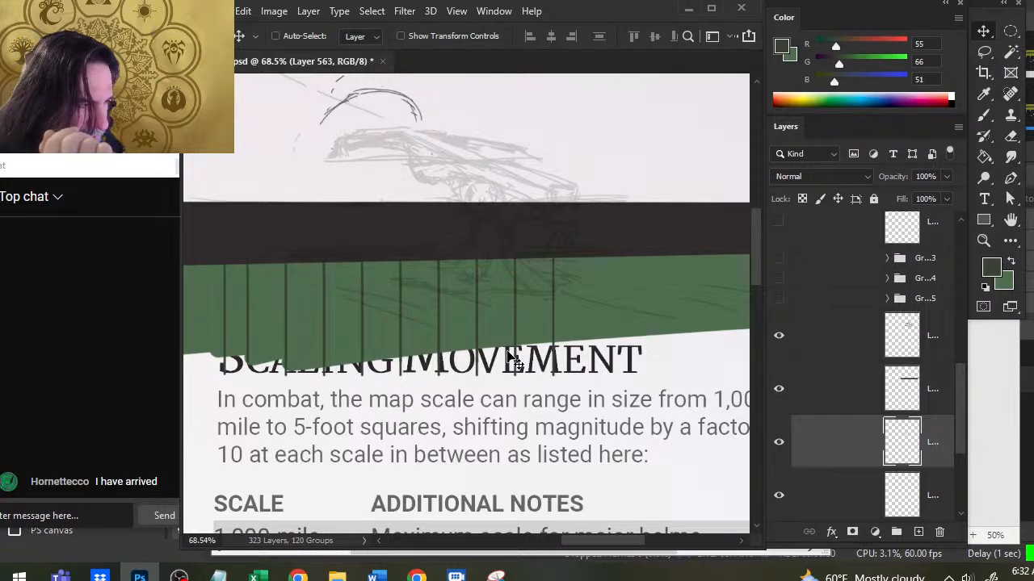
key(Left)
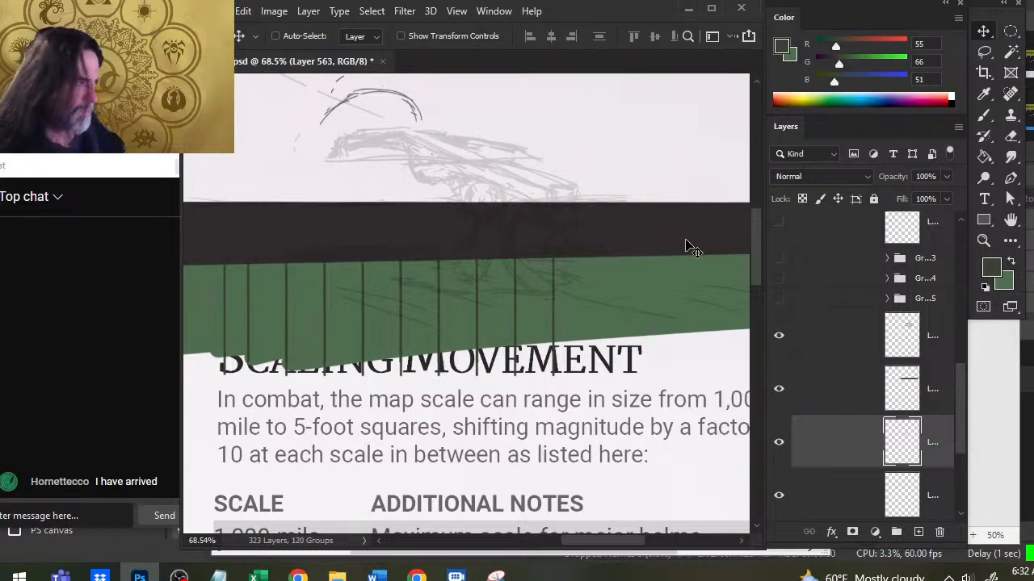
drag(401, 404, 508, 371)
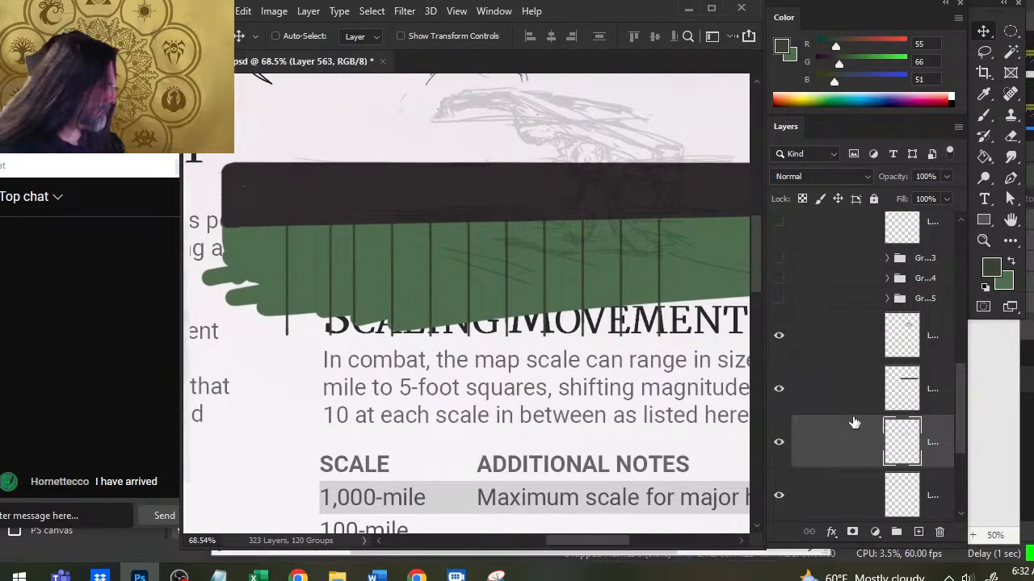
right_click(832, 431)
click(849, 457)
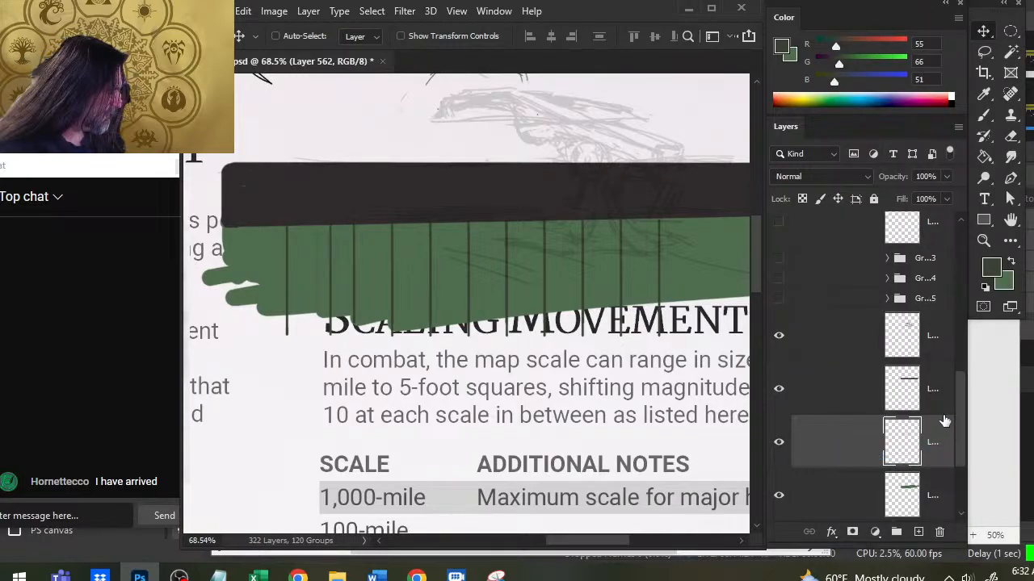
Delete the two unevenly spaced older plank lines near the green strip's left end and clear the selection.
key(l)
mouse_move(316, 384)
mouse_down()
mouse_move(352, 347)
mouse_move(346, 287)
mouse_up()
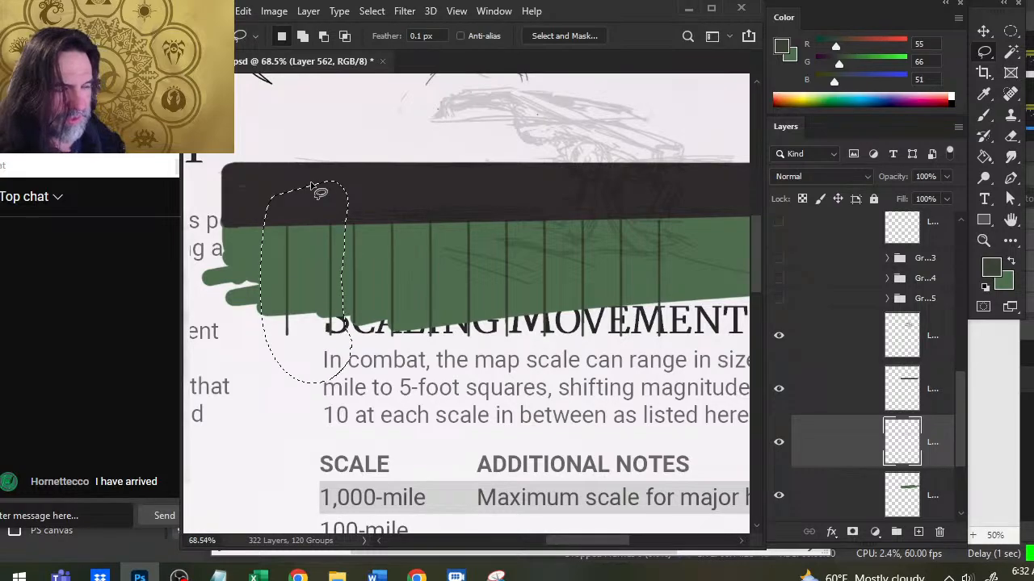
key(Delete)
key(ctrl+d)
Select the leftmost six evenly spaced plank lines and duplicate them onto a new layer.
mouse_move(273, 346)
mouse_down()
mouse_move(533, 356)
mouse_move(557, 324)
mouse_up()
drag(477, 212, 488, 198)
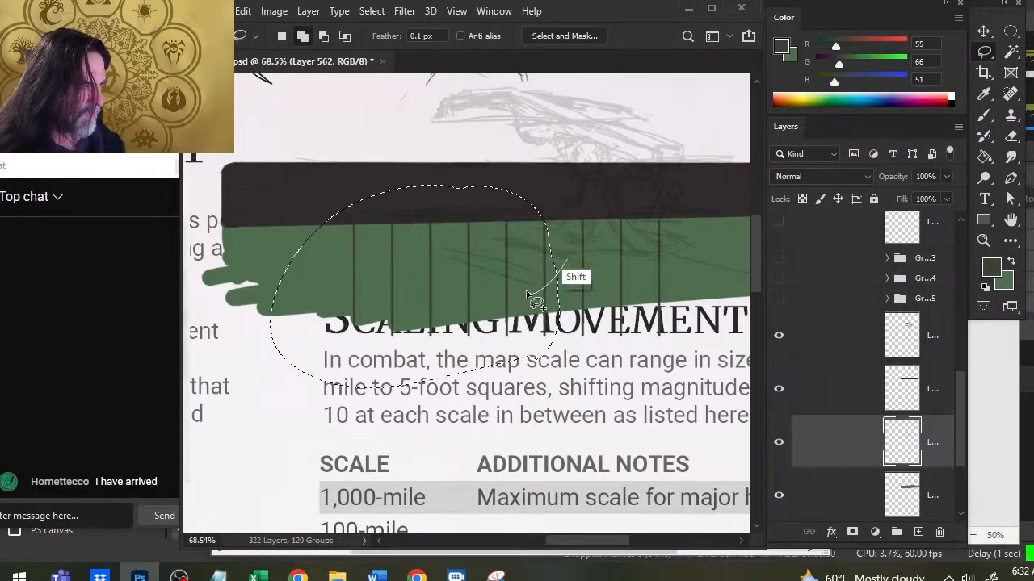
key(ctrl+j)
Shift the six-line copy left until its lines extend the plank row evenly to the green strip's left end.
key(v)
key(Left)
key(Left)
key(Left)
key(Left)
key(Left)
key(Left)
key(Left)
key(Left)
key(Left)
key(Left)
key(Left)
key(Left)
key(Left)
key(Left)
key(Left)
key(Left)
key(Left)
key(Left)
key(Left)
key(Left)
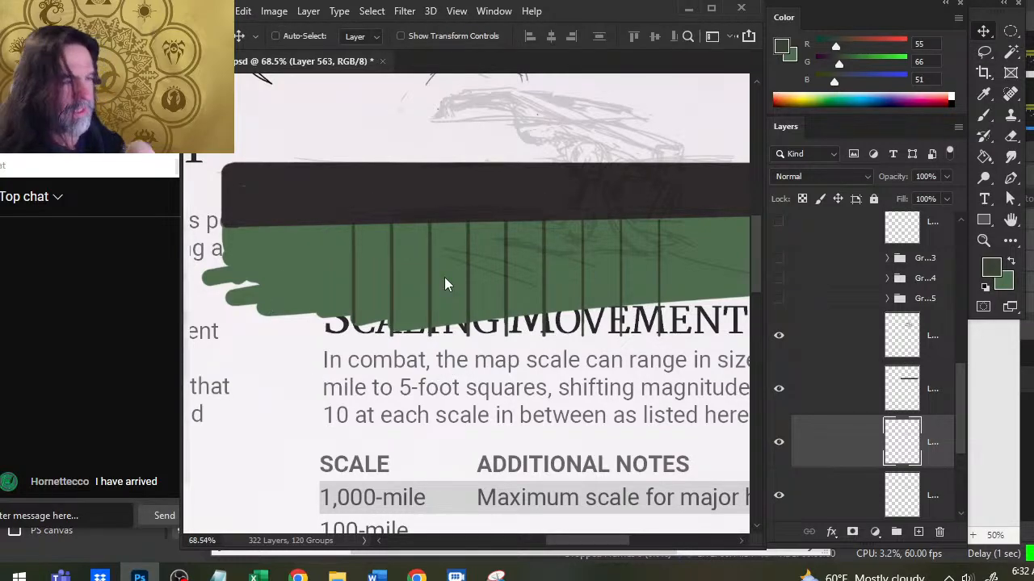
key(Left)
key(Left)
key(Left)
key(Left)
key(Left)
key(Left)
key(Left)
key(Left)
key(Left)
key(Left)
key(Left)
key(Left)
key(Left)
key(Left)
key(Left)
key(Left)
key(Left)
key(Left)
key(Left)
key(Left)
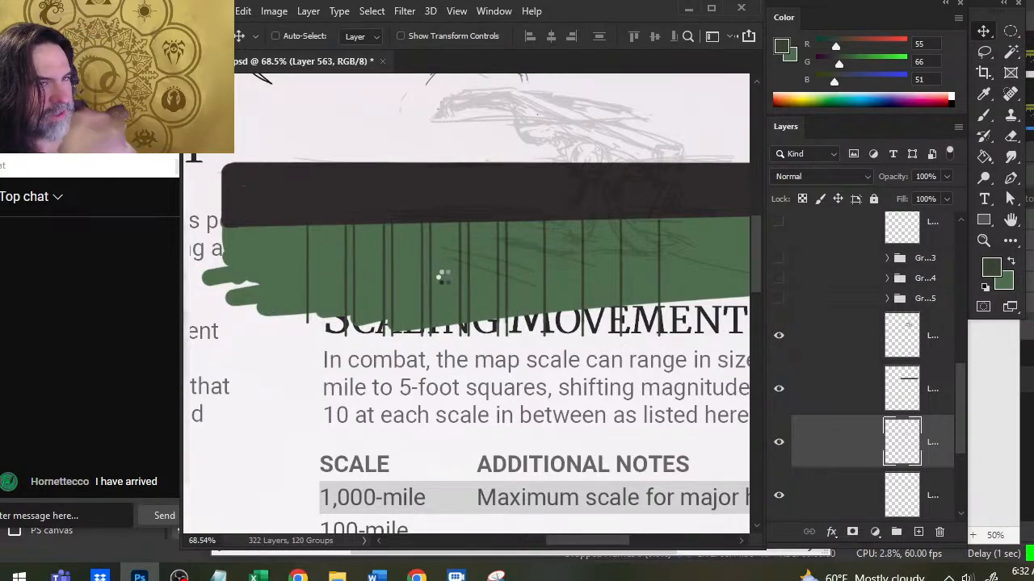
key(Left)
key(Left)
key(Left)
key(Left)
key(Left)
key(Left)
key(Left)
key(Left)
key(Left)
key(Left)
key(Left)
key(Left)
key(Left)
key(Left)
key(Left)
key(Left)
key(Left)
key(Left)
key(Left)
key(Left)
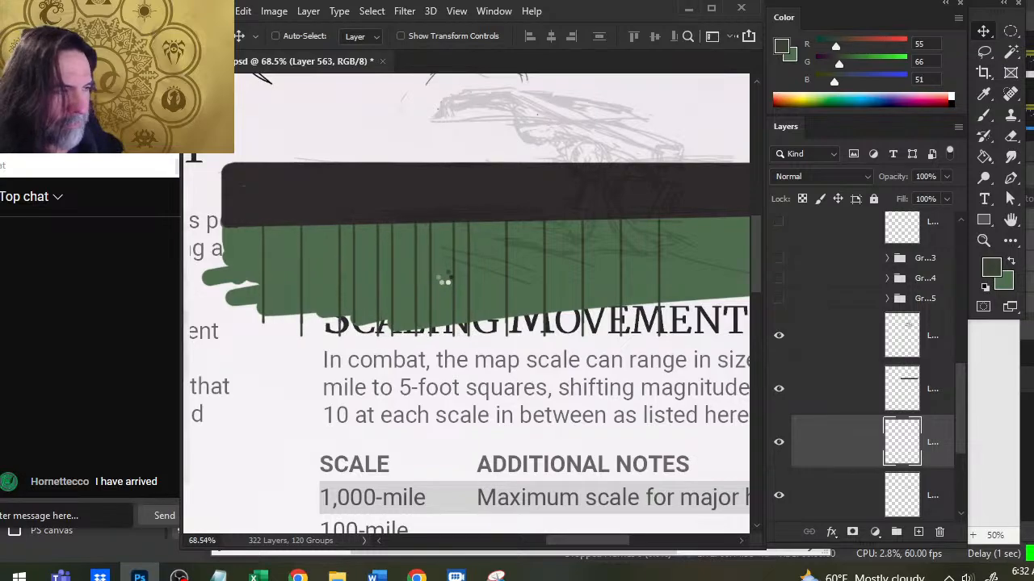
key(Left)
key(Left)
key(Left)
key(Left)
key(Left)
key(Left)
key(Left)
key(Right)
key(Right)
key(Right)
key(Right)
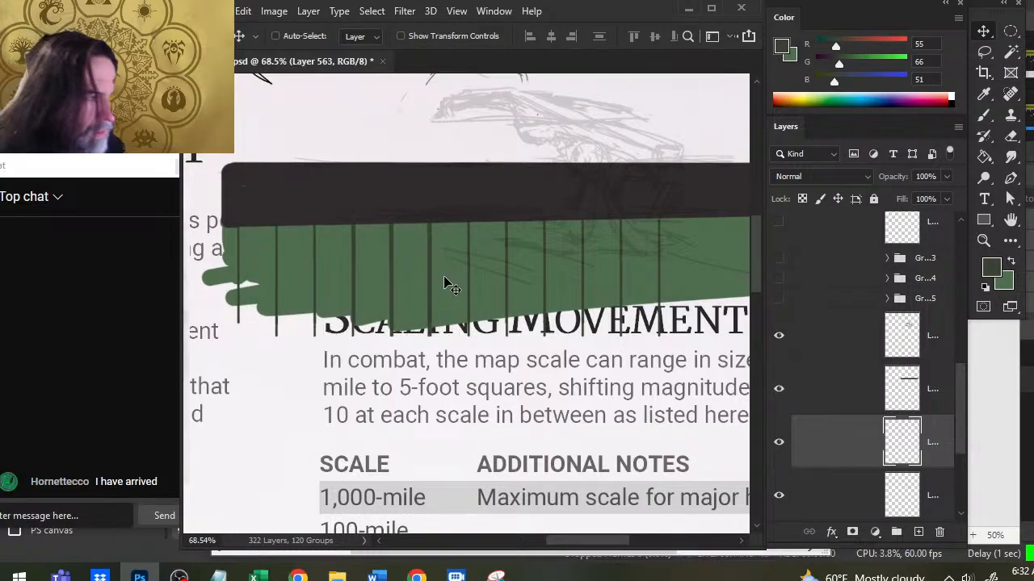
key(Right)
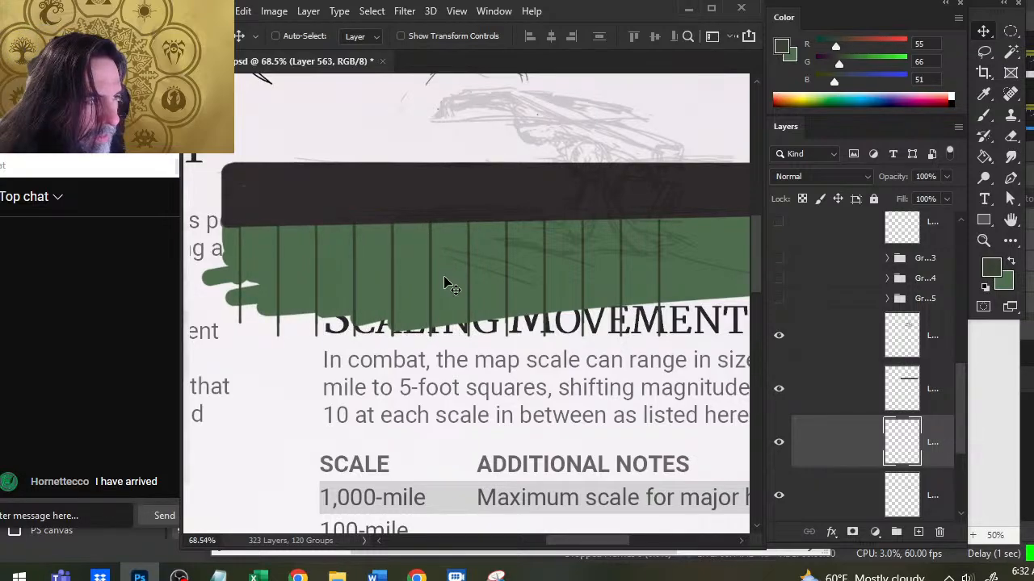
key(Left)
key(Right)
key(Right)
key(Right)
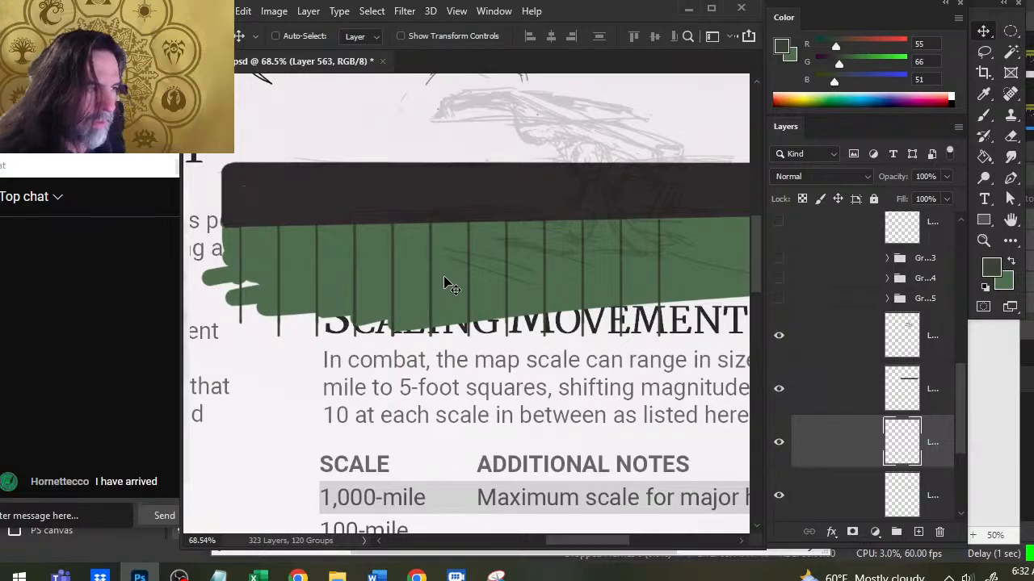
key(Left)
key(Left)
key(ctrl+space)
drag(433, 280, 498, 288)
key(Right)
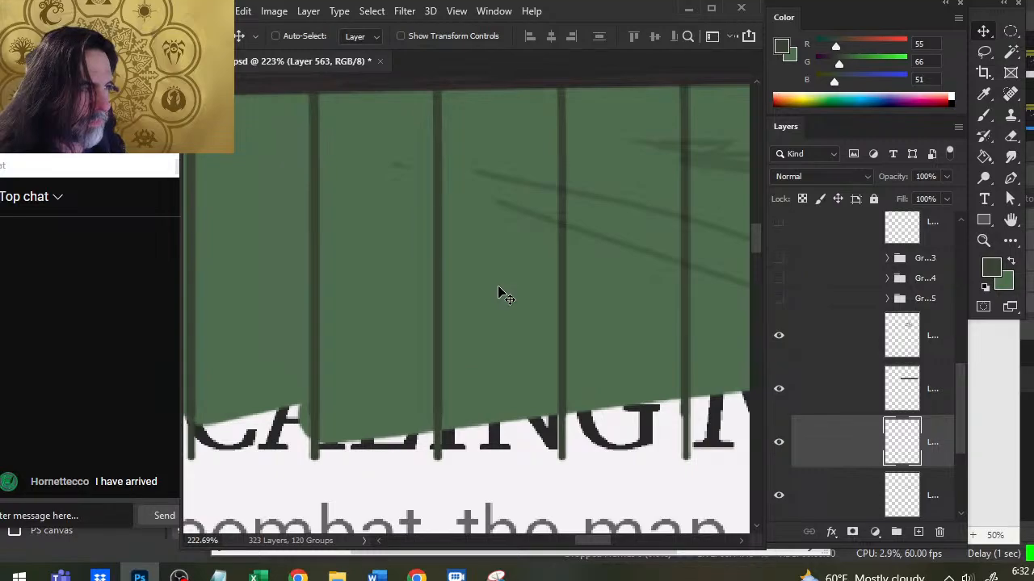
Merge the shifted six-line copy into the plank-line layer below.
key(ctrl+space)
drag(495, 286, 537, 368)
drag(635, 415, 415, 363)
drag(556, 374, 425, 354)
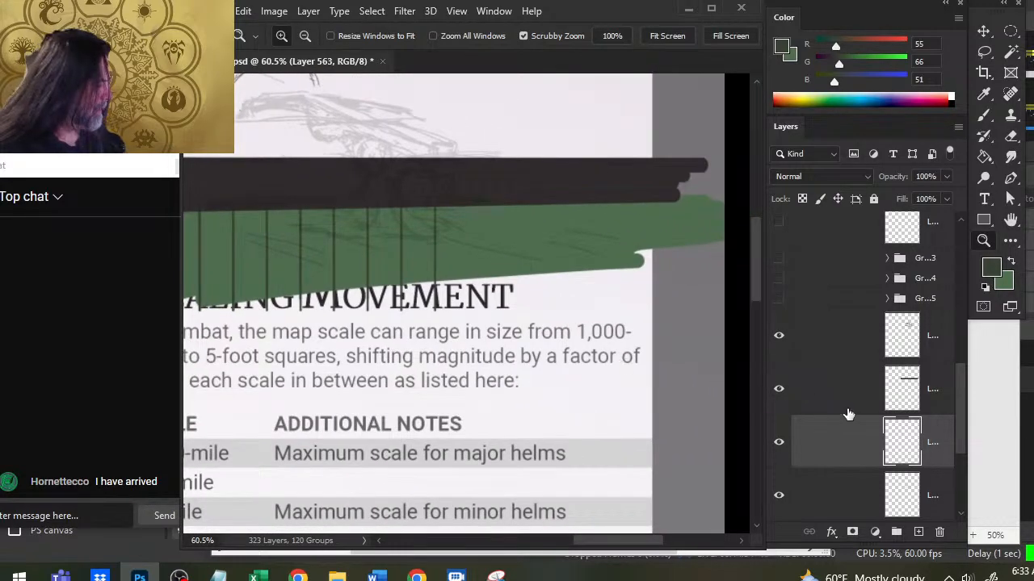
right_click(840, 447)
click(879, 454)
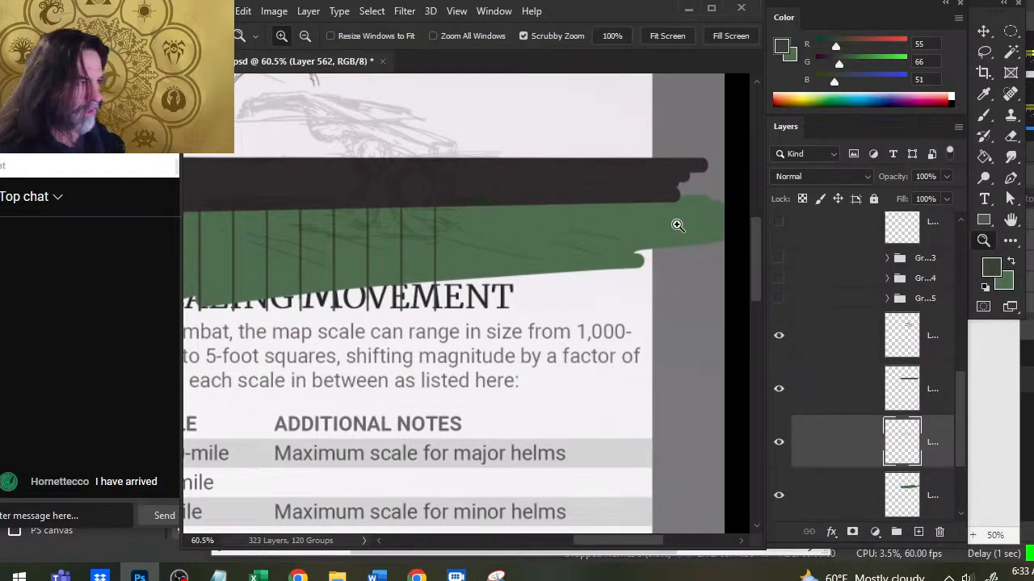
Select the rightmost eight plank lines and duplicate them onto a new layer.
key(l)
mouse_move(473, 203)
mouse_down()
mouse_move(464, 201)
mouse_move(440, 335)
mouse_move(458, 206)
mouse_up()
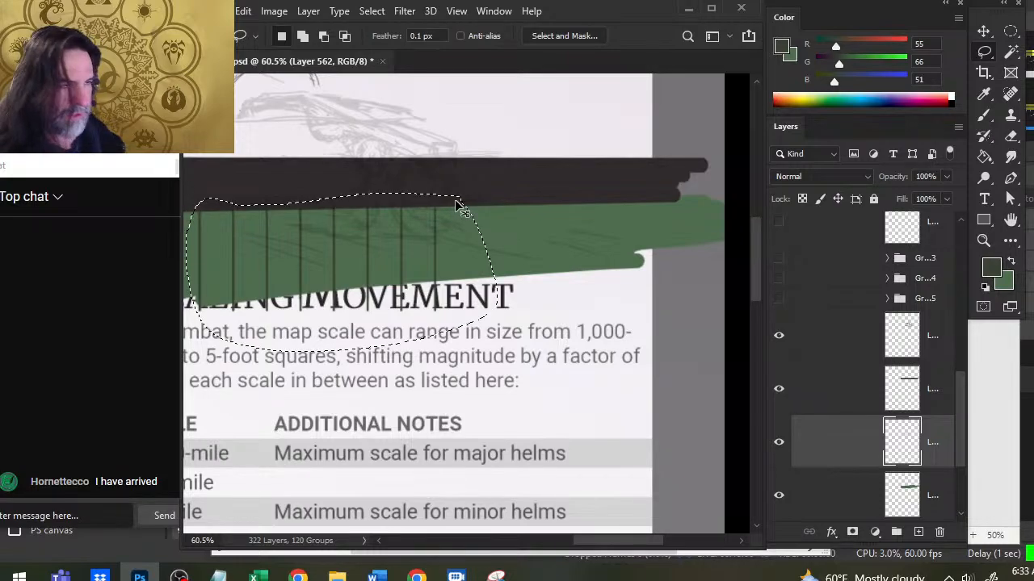
key(ctrl+j)
Move the eight-line copy right so it continues the evenly spaced row, aligning the overlapping lines precisely.
key(v)
mouse_move(462, 257)
mouse_down()
mouse_move(474, 327)
mouse_move(619, 330)
mouse_move(597, 332)
mouse_up()
key(ctrl+space)
drag(460, 216, 550, 239)
key(Down)
key(Left)
key(Left)
key(Left)
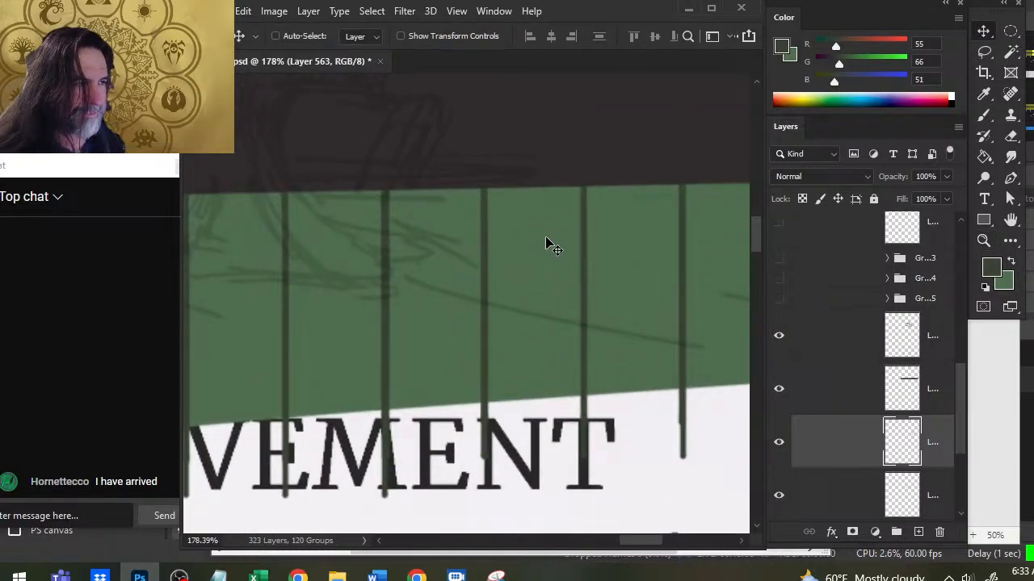
key(Right)
key(Right)
key(Right)
key(Left)
key(ctrl+space)
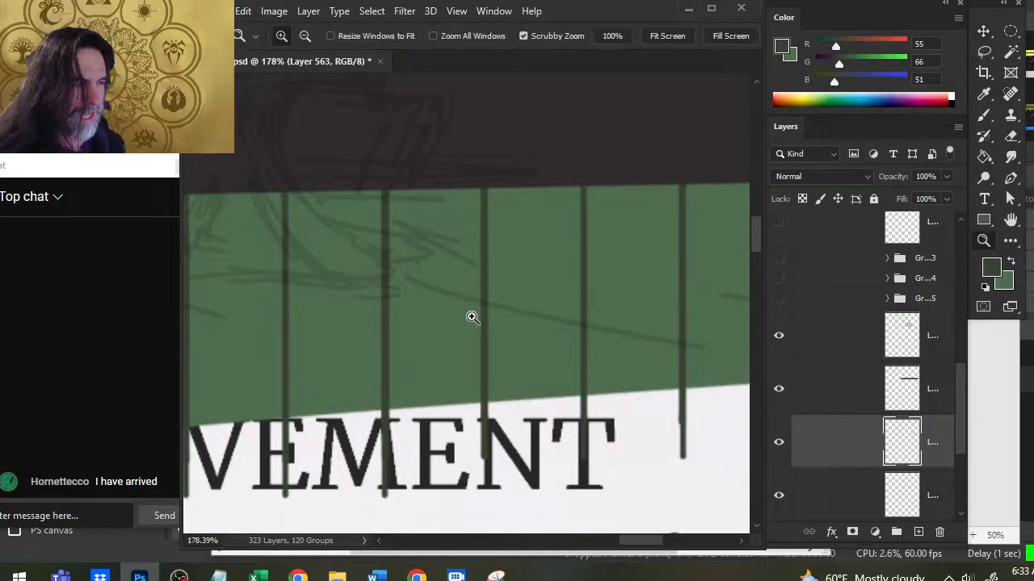
Merge the eight-line copy into the plank-line layer below to complete the row across the green strip.
drag(471, 316, 343, 375)
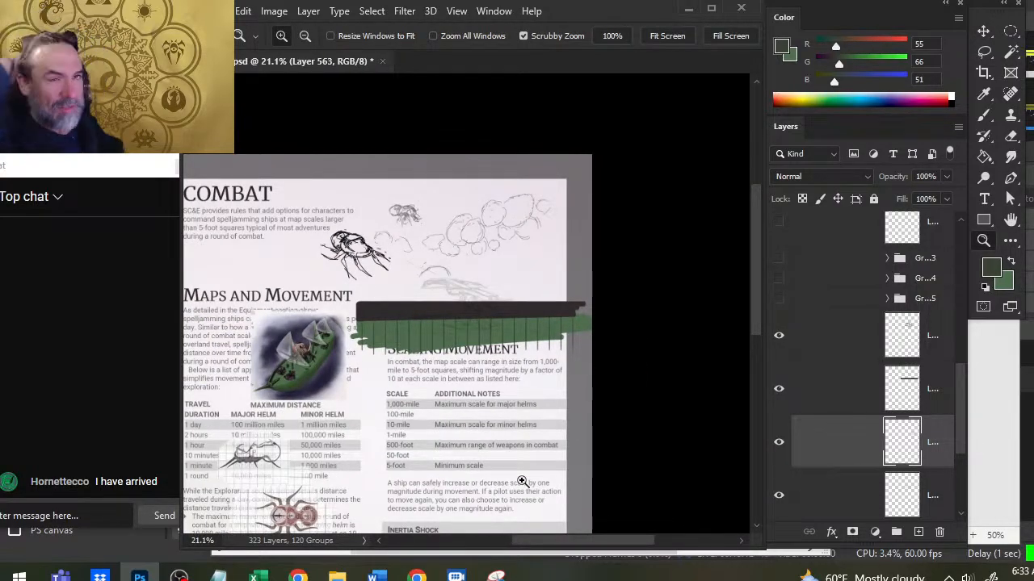
click(456, 335)
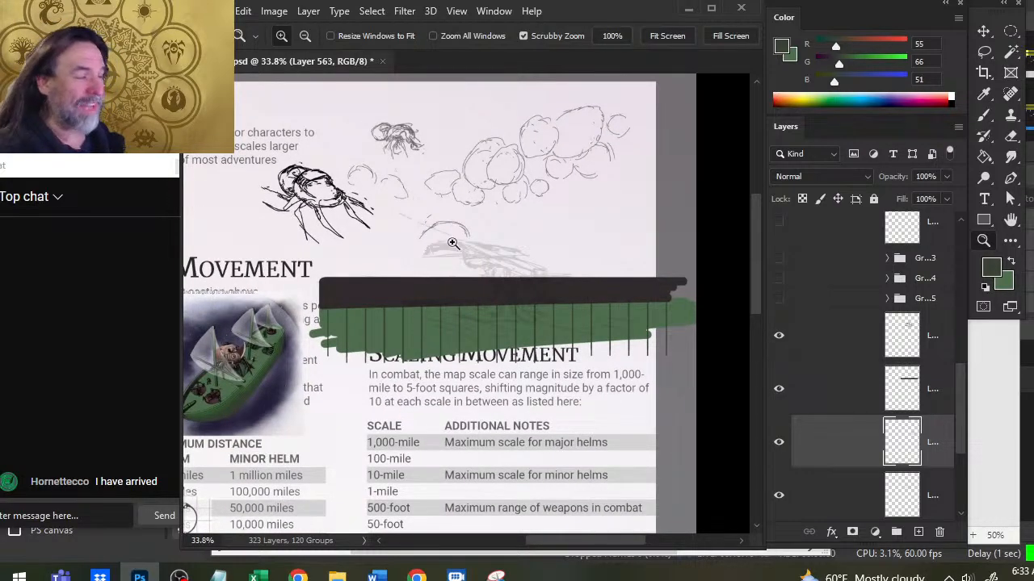
right_click(838, 461)
click(878, 453)
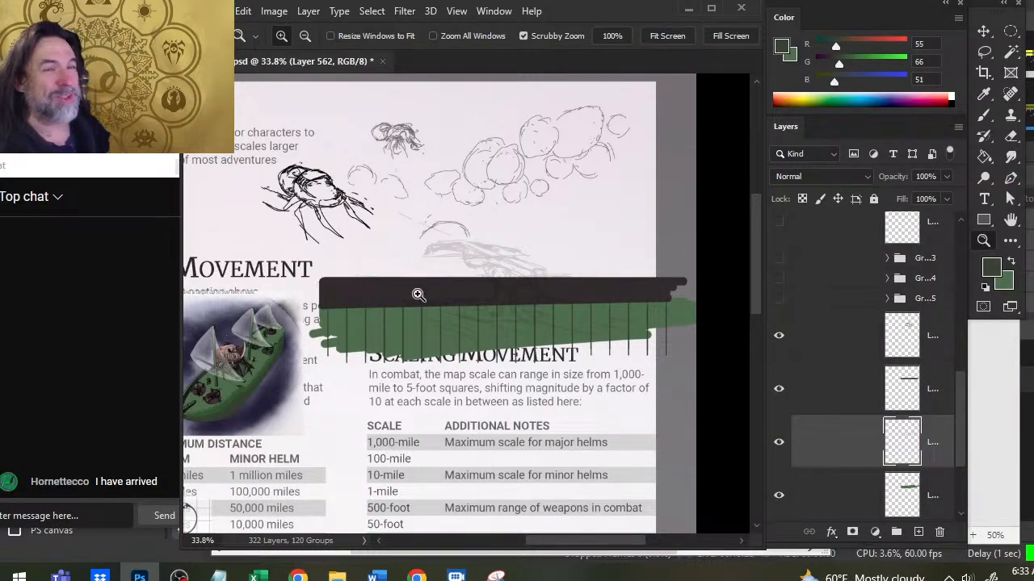
scroll(569, 385, down, 4)
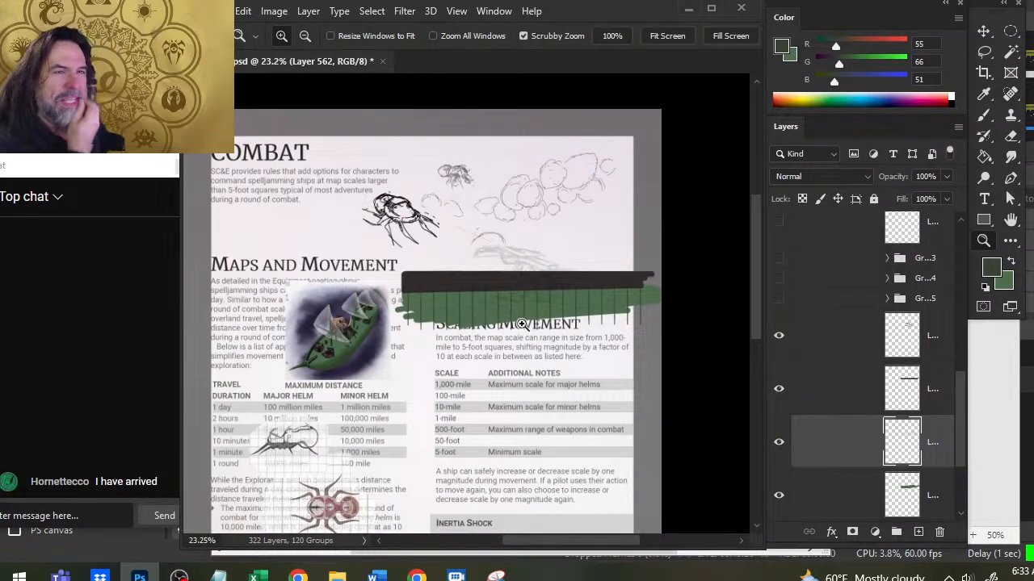
scroll(537, 317, up, 5)
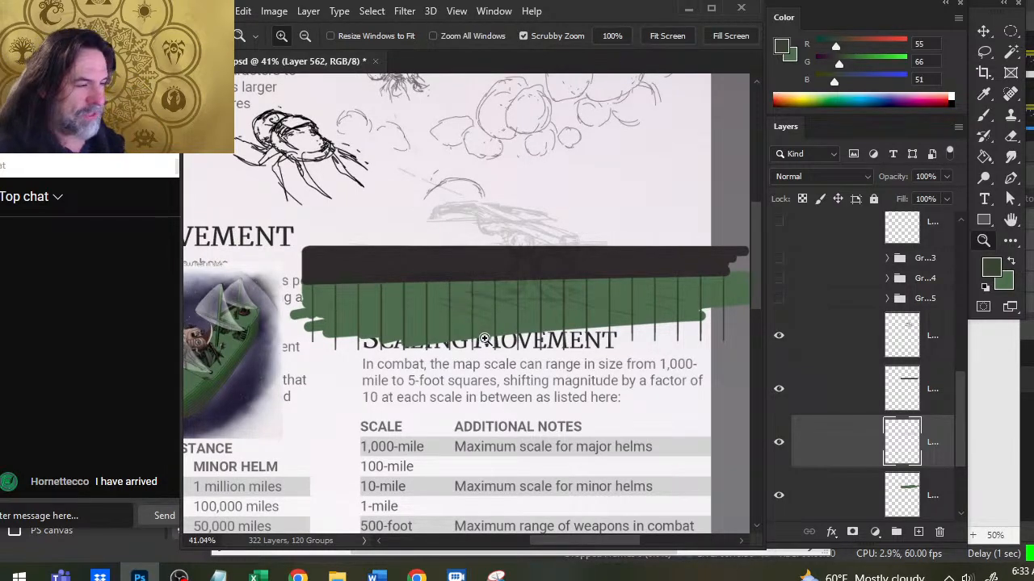
scroll(518, 355, down, 3)
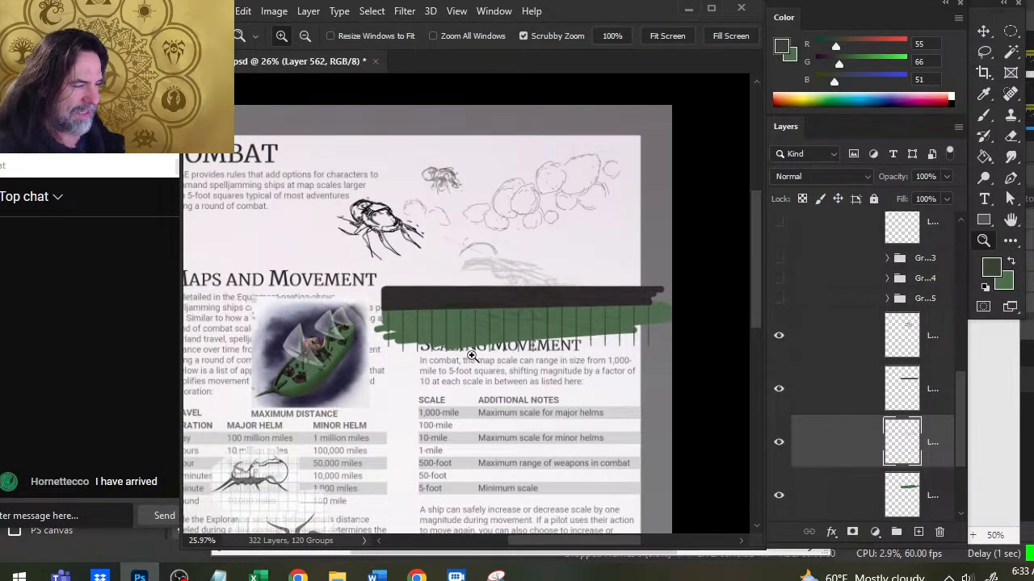
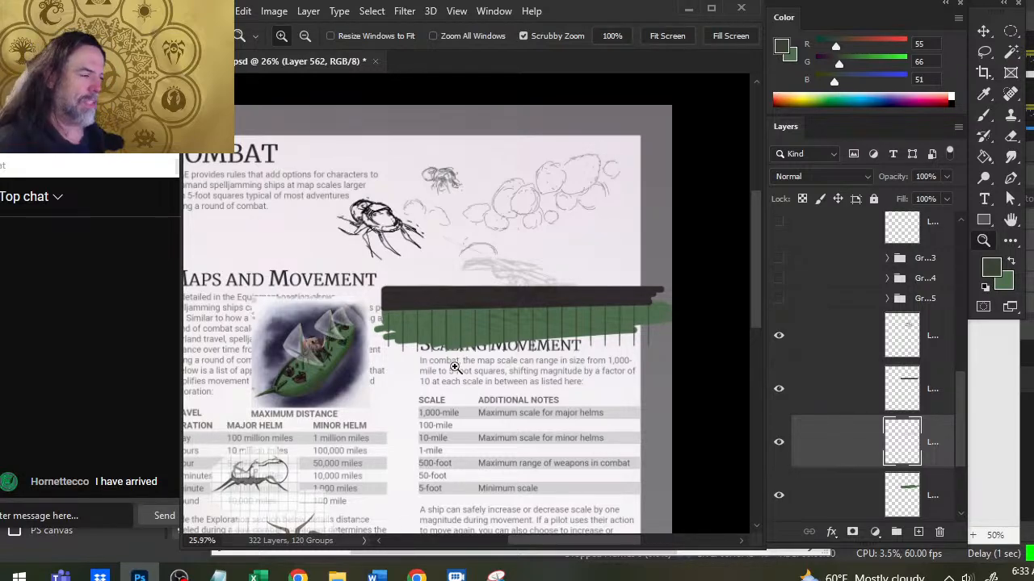
key(l)
right_click(528, 369)
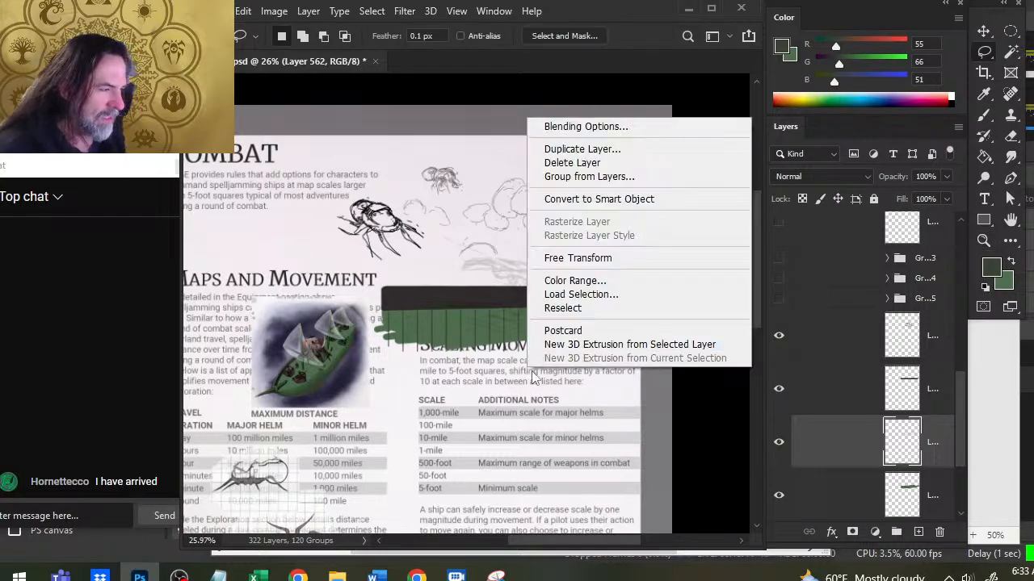
click(644, 260)
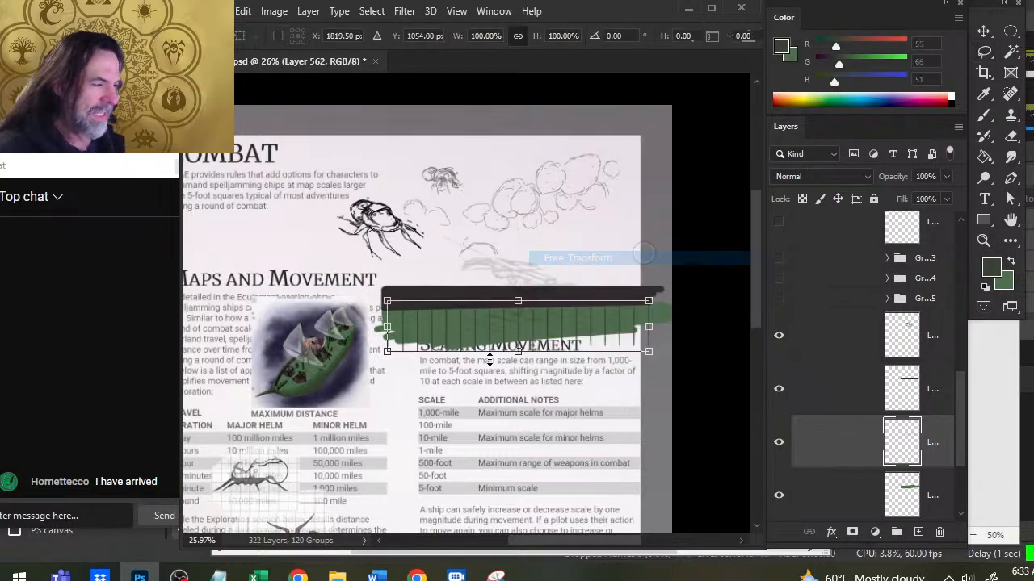
key(Return)
Duplicate the completed plank-line layer and hide the original.
right_click(817, 452)
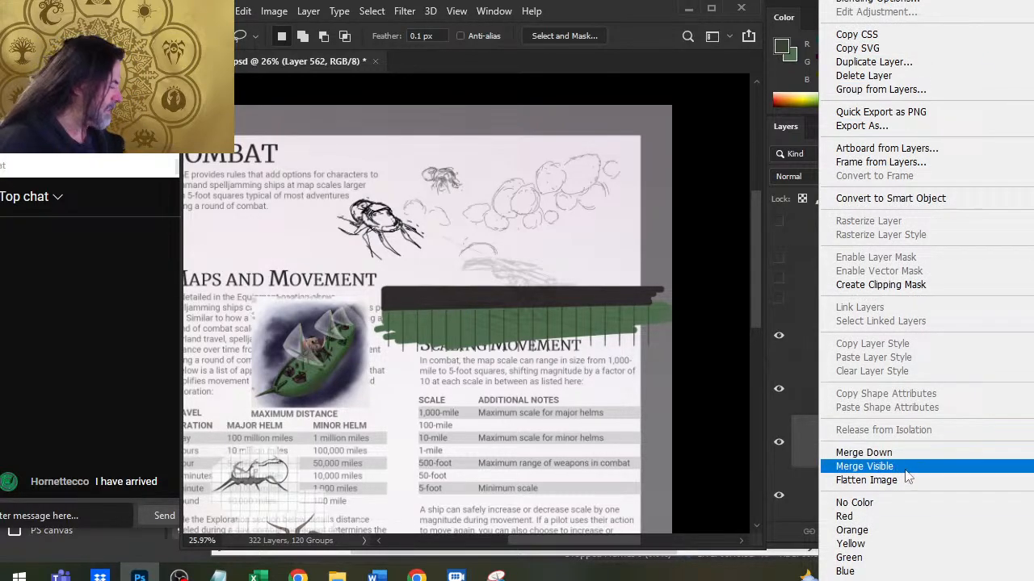
click(917, 62)
key(Return)
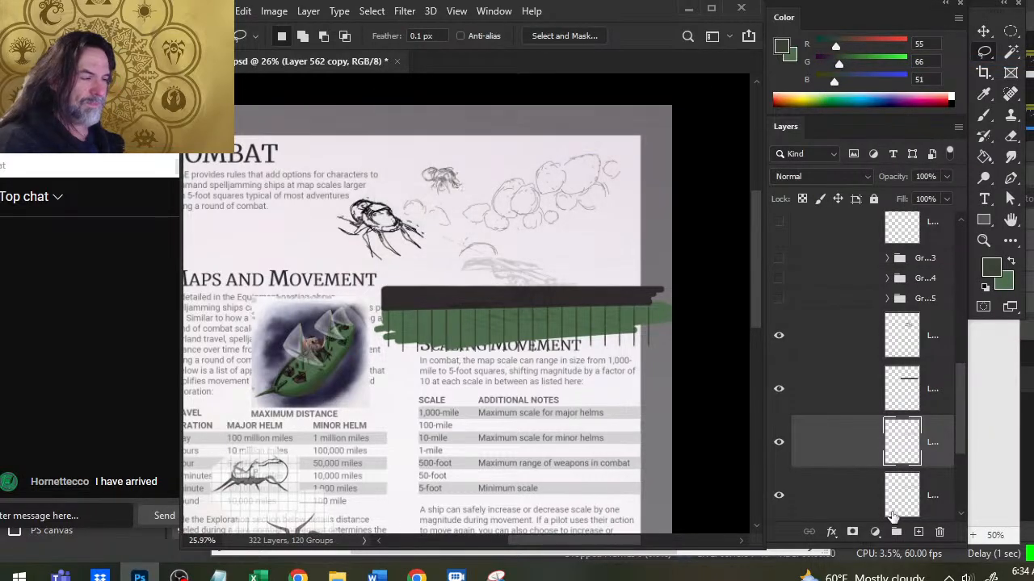
Skew the duplicated plank lines by pulling their upper edge left to a horizontal skew of about 65 degrees.
right_click(458, 352)
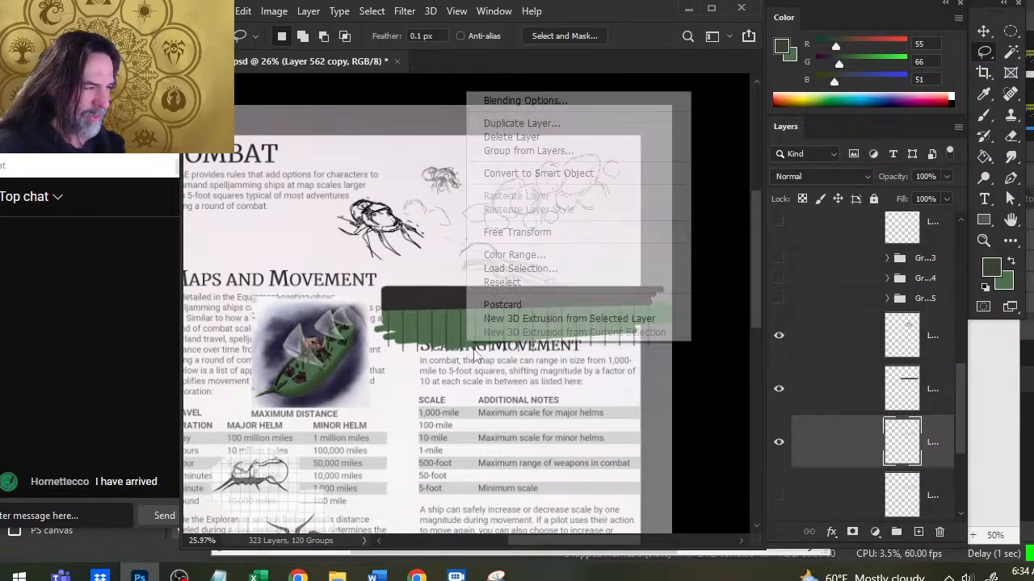
click(565, 231)
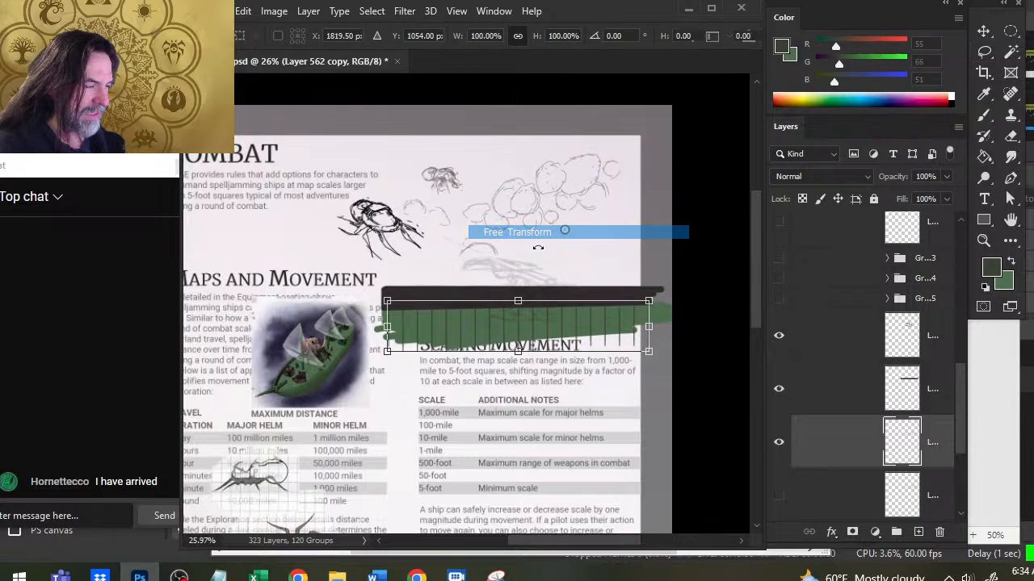
right_click(466, 327)
click(505, 102)
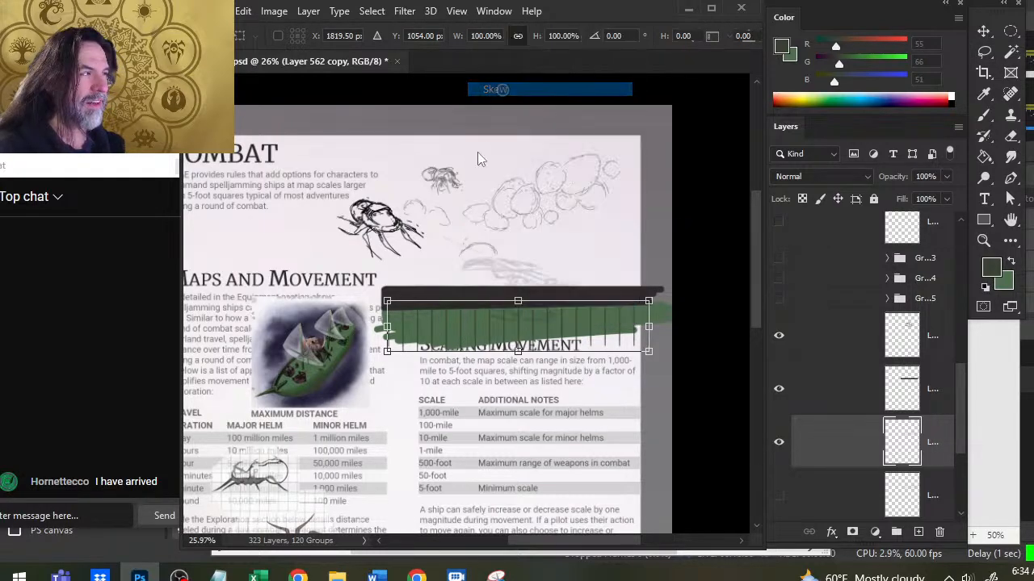
mouse_move(523, 304)
mouse_down()
mouse_move(362, 338)
mouse_move(399, 317)
mouse_move(408, 284)
mouse_up()
Apply a Perspective transform that widens the lower edge of the plank lines, setting their width to about 117.5%.
right_click(407, 284)
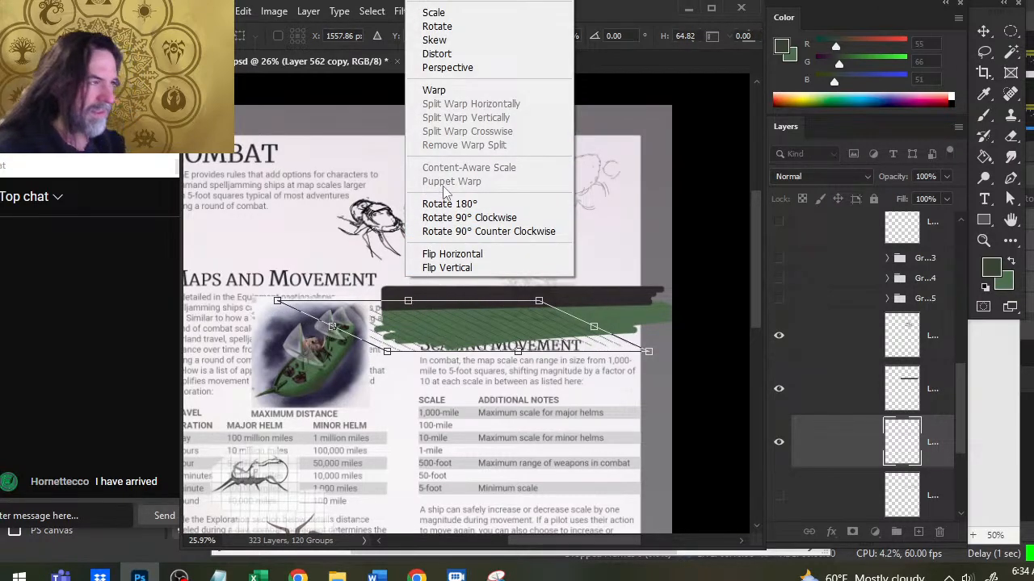
click(457, 69)
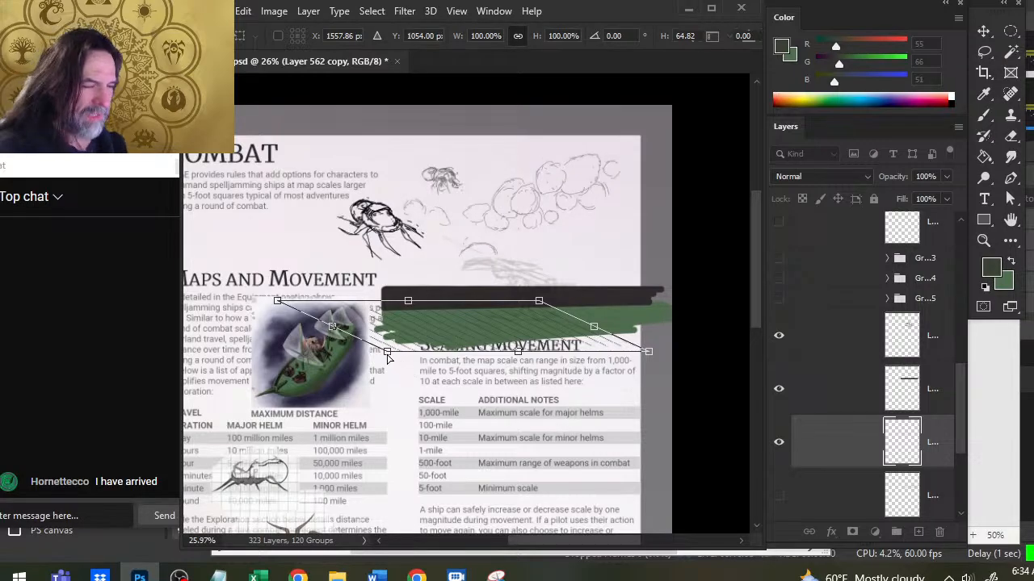
drag(387, 357, 360, 361)
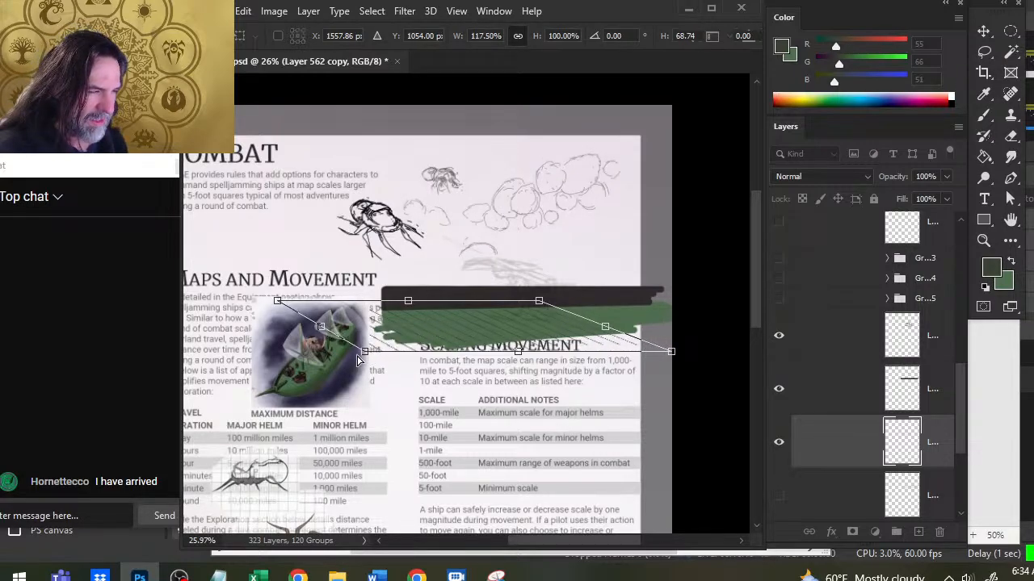
Skew the plank lines' lower edge right to a horizontal skew of about 78 degrees and apply the transform.
right_click(510, 320)
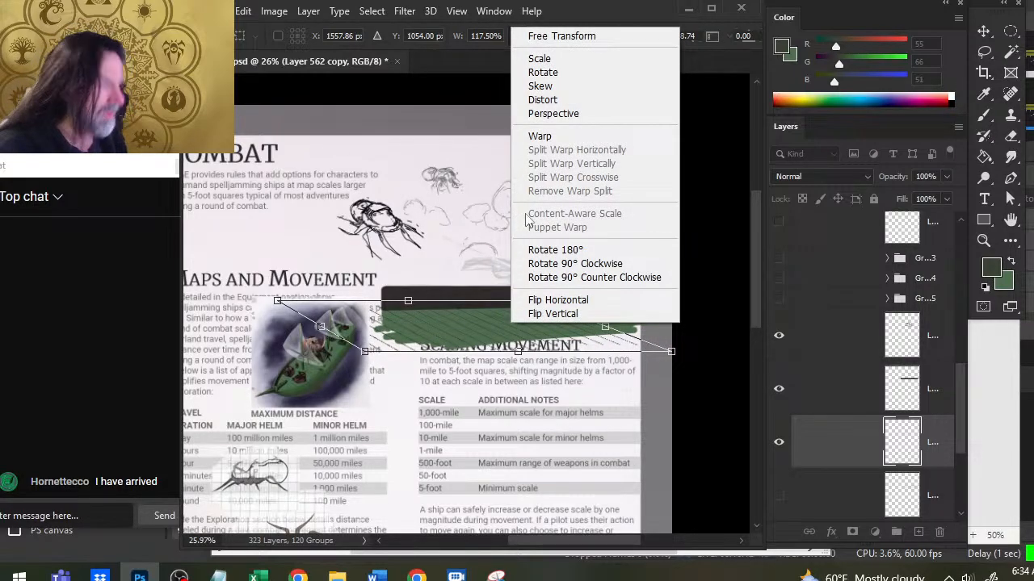
click(565, 86)
drag(519, 352, 648, 326)
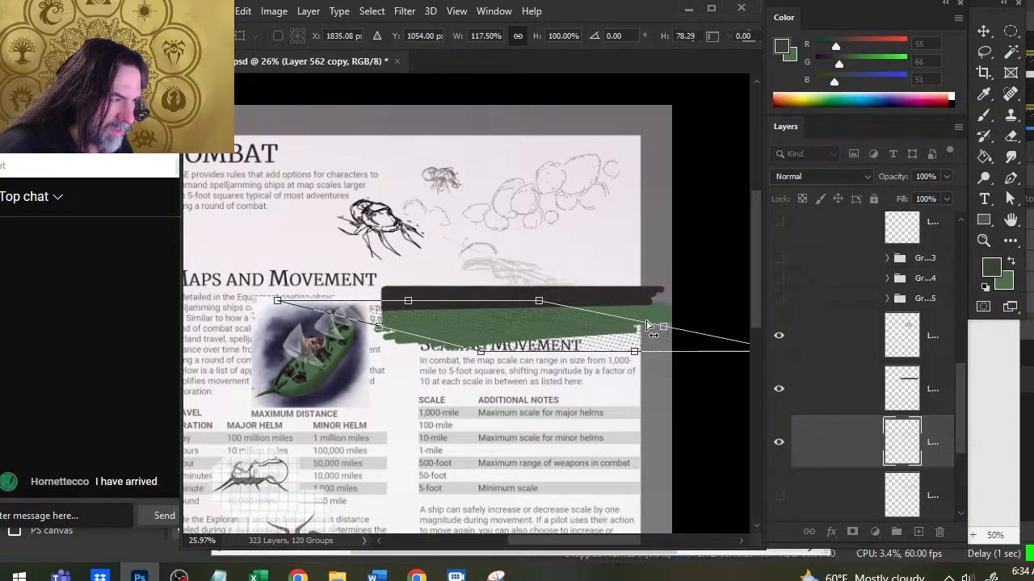
key(Return)
Examine the slanted plank lines up close along the green strip and around the sketch above Scaling Movement.
key(z)
drag(498, 311, 576, 330)
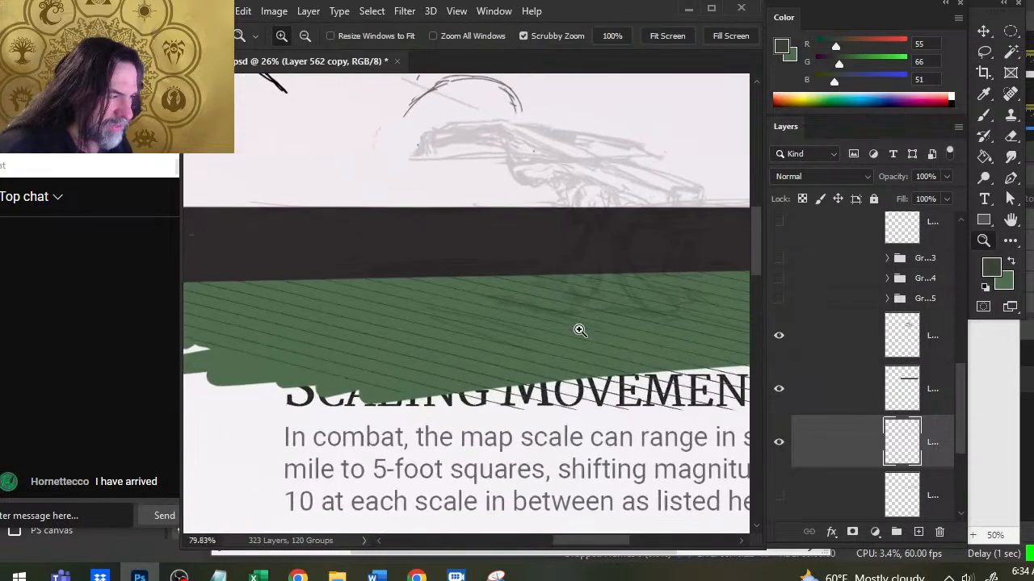
key(v)
drag(660, 379, 480, 410)
key(space)
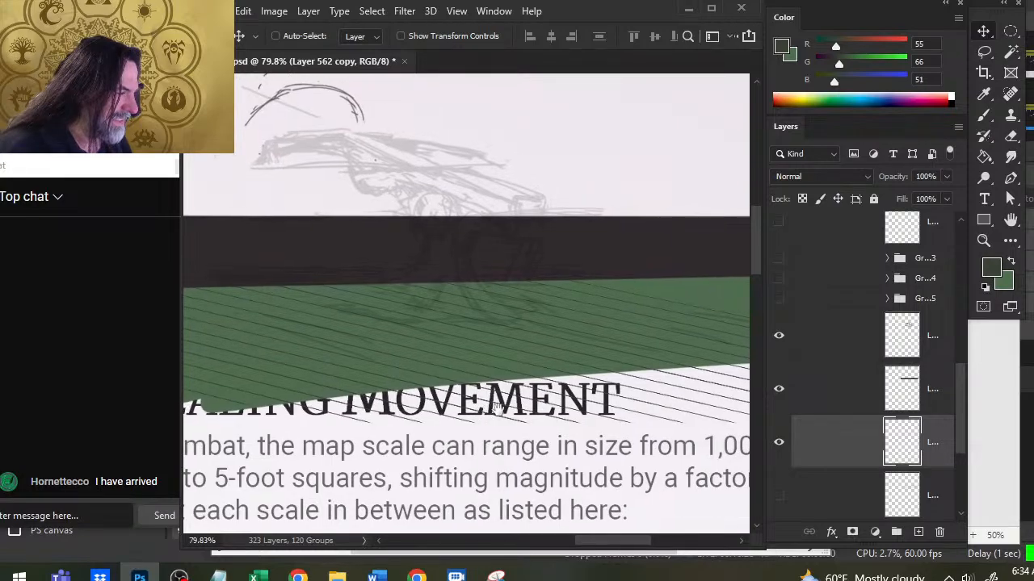
key(z)
drag(610, 408, 536, 407)
key(v)
mouse_move(600, 443)
mouse_down()
mouse_move(626, 439)
mouse_move(567, 452)
mouse_move(583, 436)
mouse_up()
key(z)
key(space)
drag(538, 394, 616, 394)
click(540, 395)
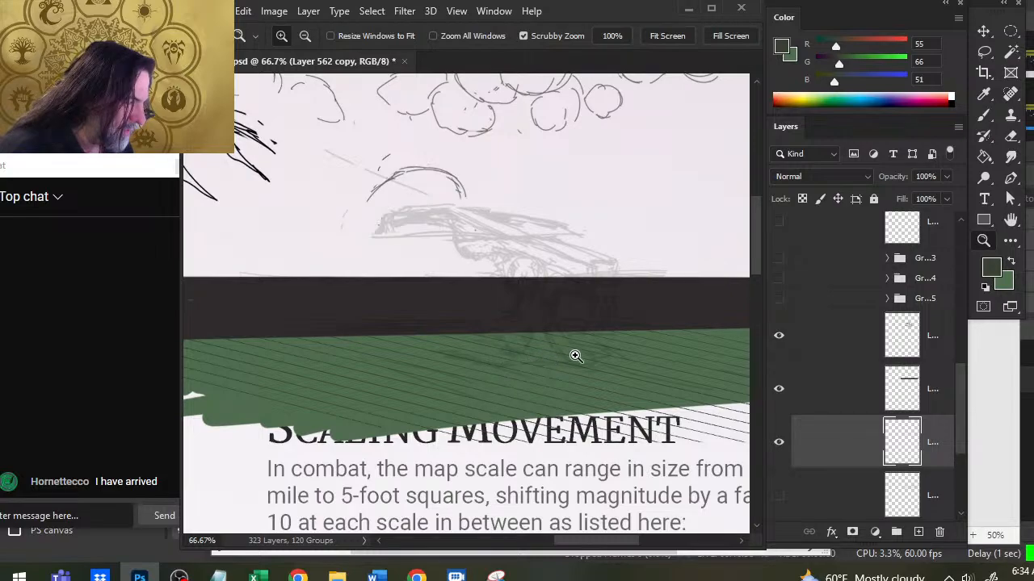
Scale the slanted plank lines up proportionally to about 125.5% across the green strip and apply the transform.
drag(605, 396, 555, 408)
key(l)
right_click(562, 407)
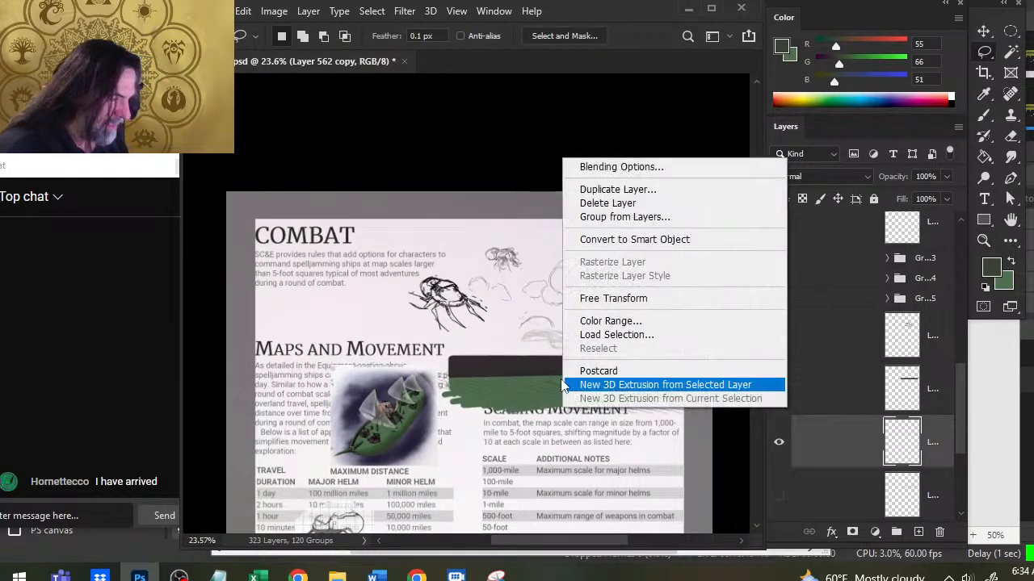
click(635, 298)
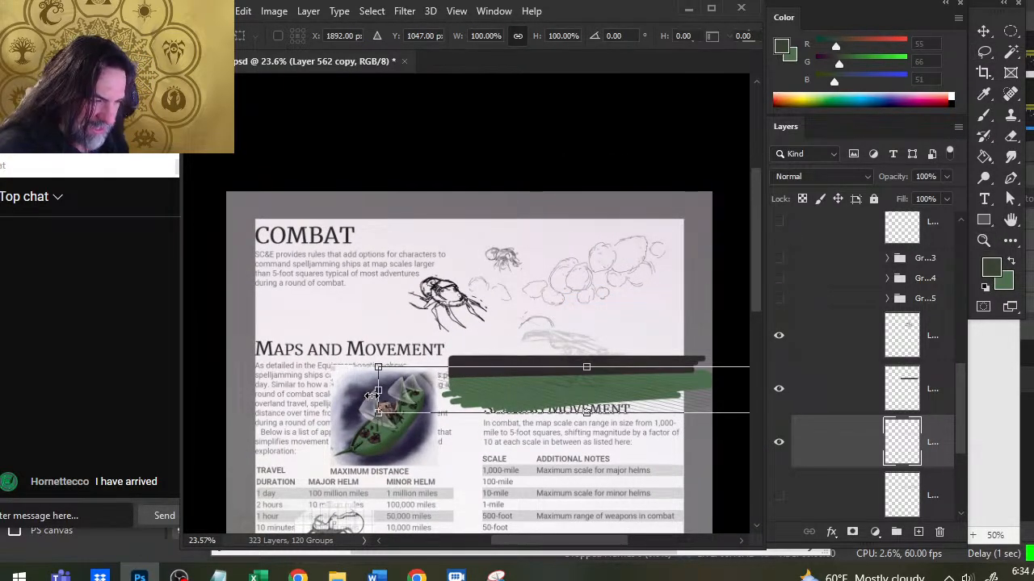
drag(371, 396, 282, 419)
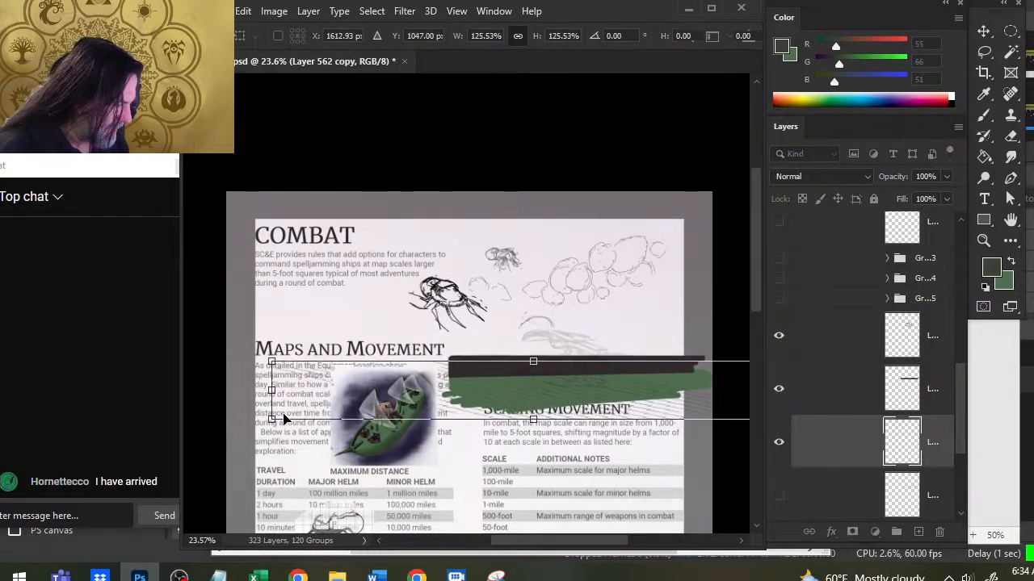
drag(563, 404, 589, 356)
key(Return)
key(z)
key(v)
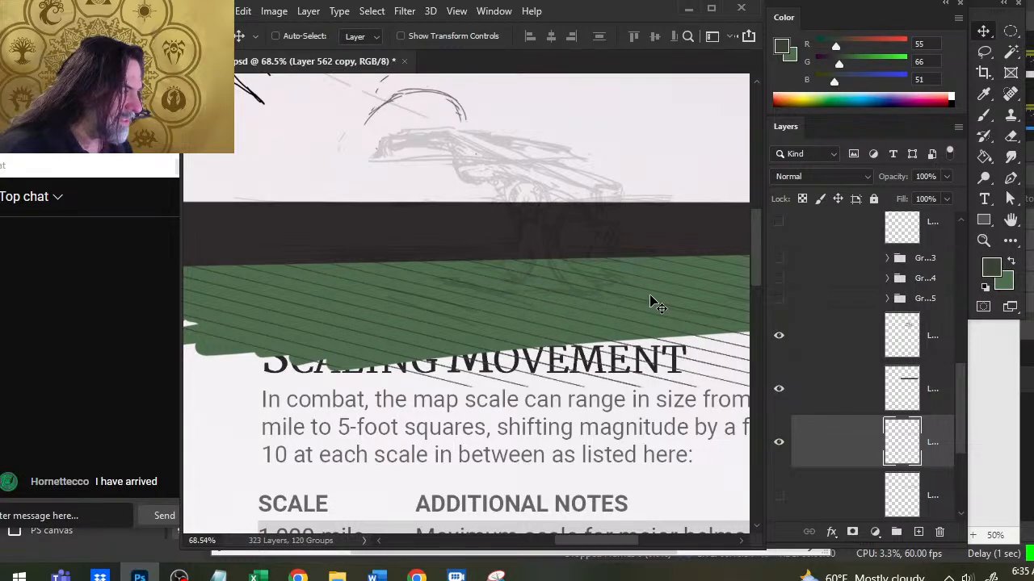
Compress the plank lines vertically with Free Transform by lowering their upper edge slightly, and apply it.
key(z)
drag(662, 320, 519, 348)
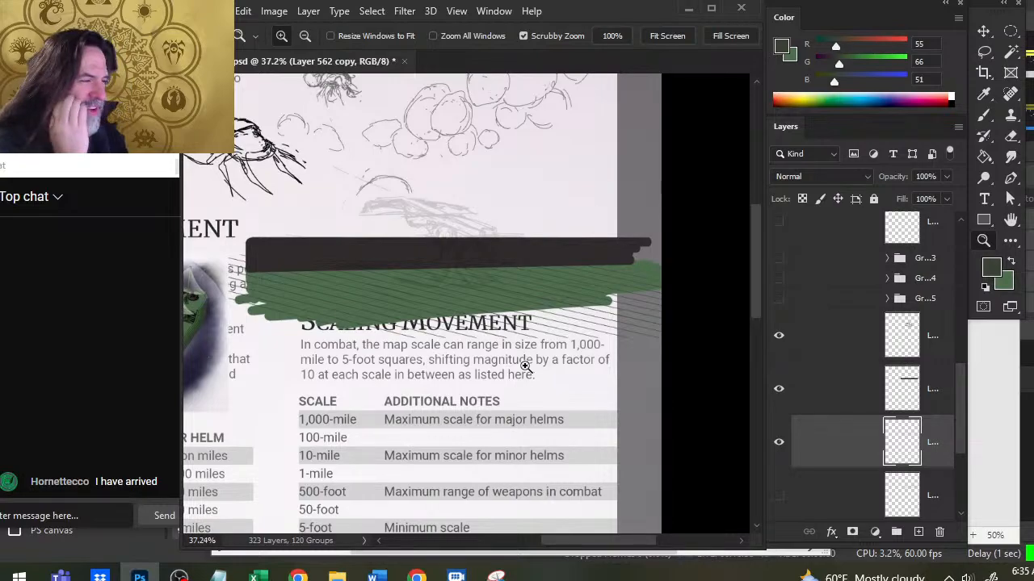
key(m)
right_click(487, 289)
click(537, 432)
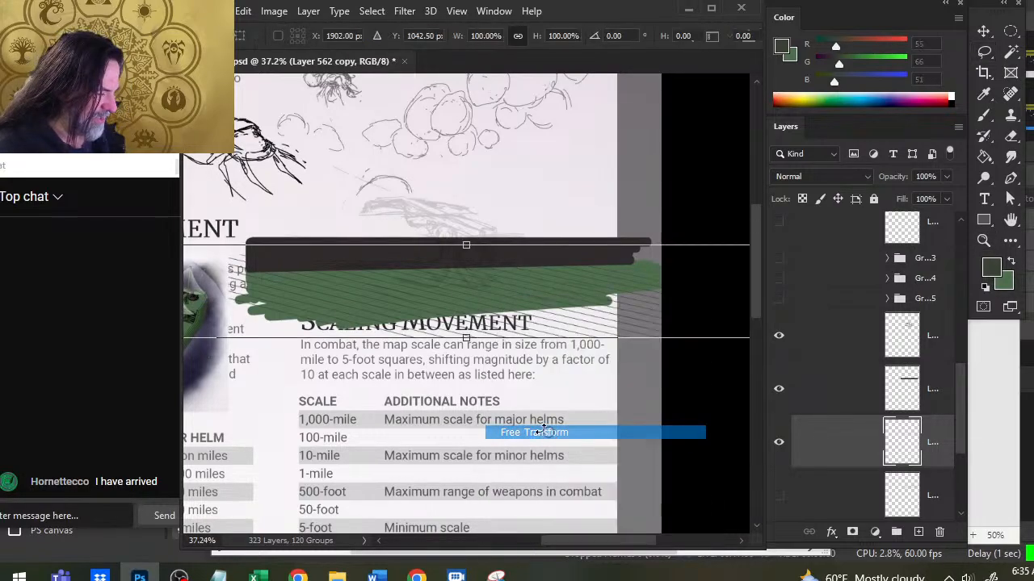
drag(466, 244, 465, 260)
key(Return)
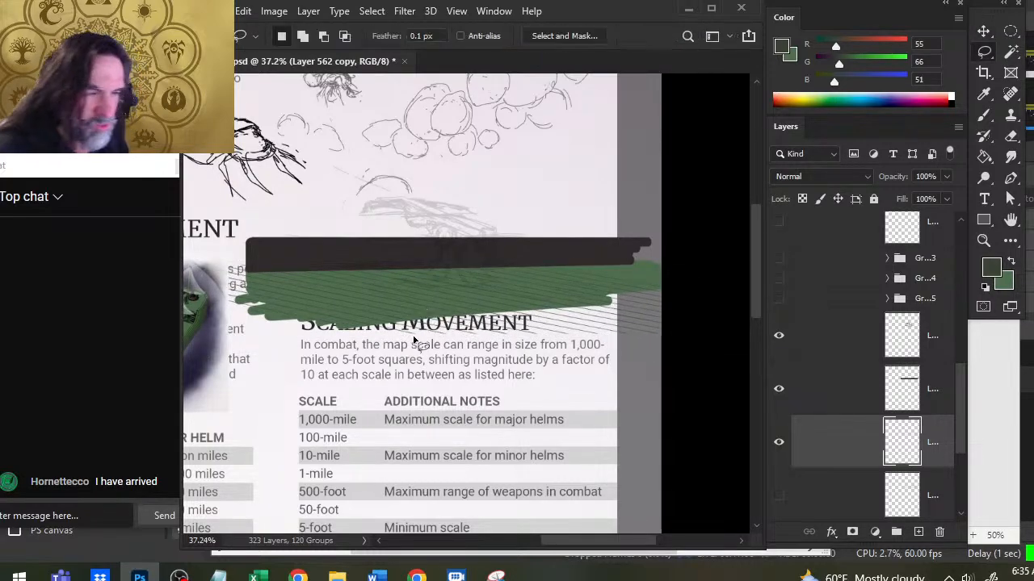
Stretch the plank lines slightly downward from their lower edge with Free Transform and apply it.
right_click(412, 307)
click(483, 202)
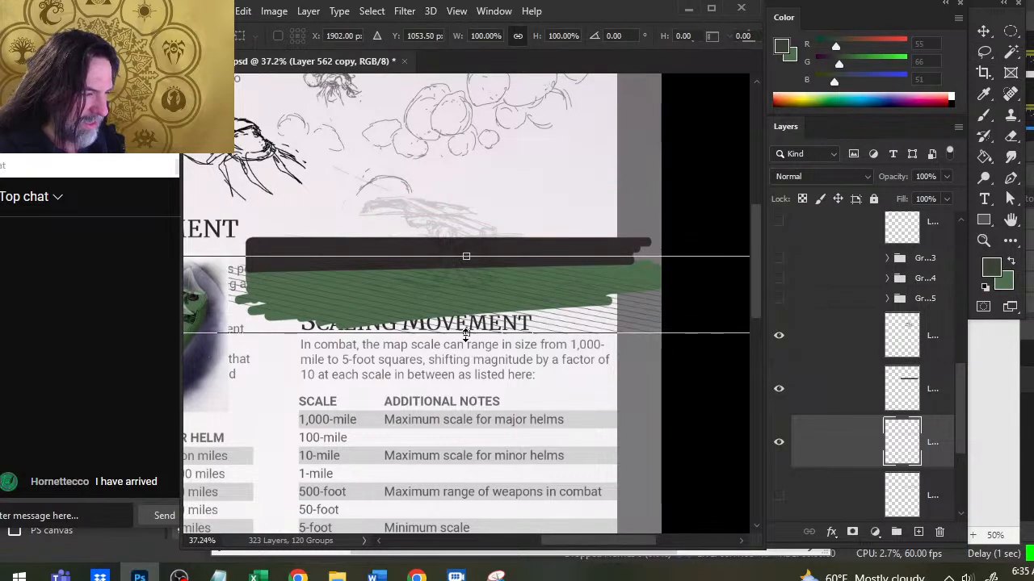
drag(466, 331, 464, 338)
key(Return)
key(ctrl+space)
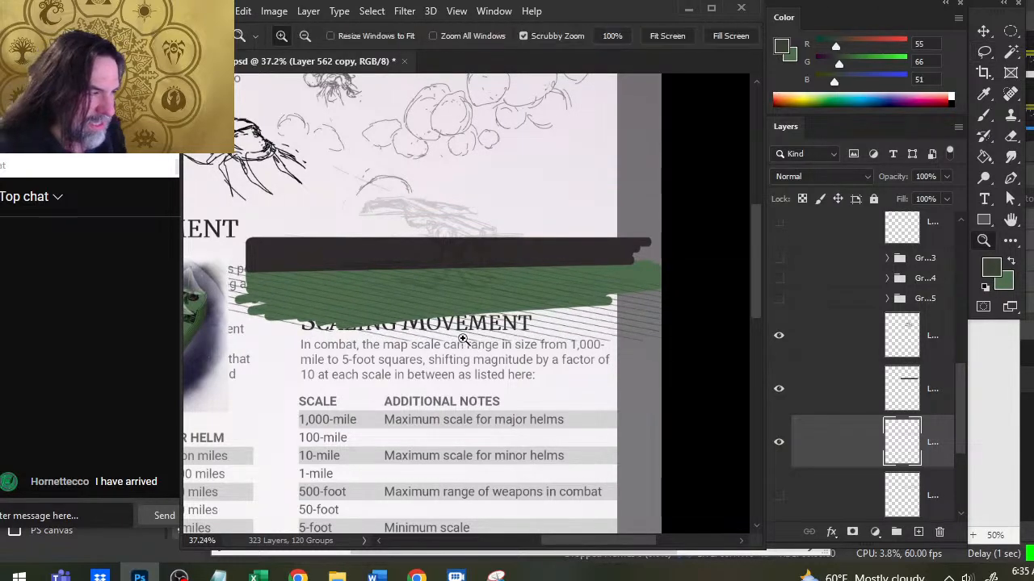
drag(465, 287, 508, 302)
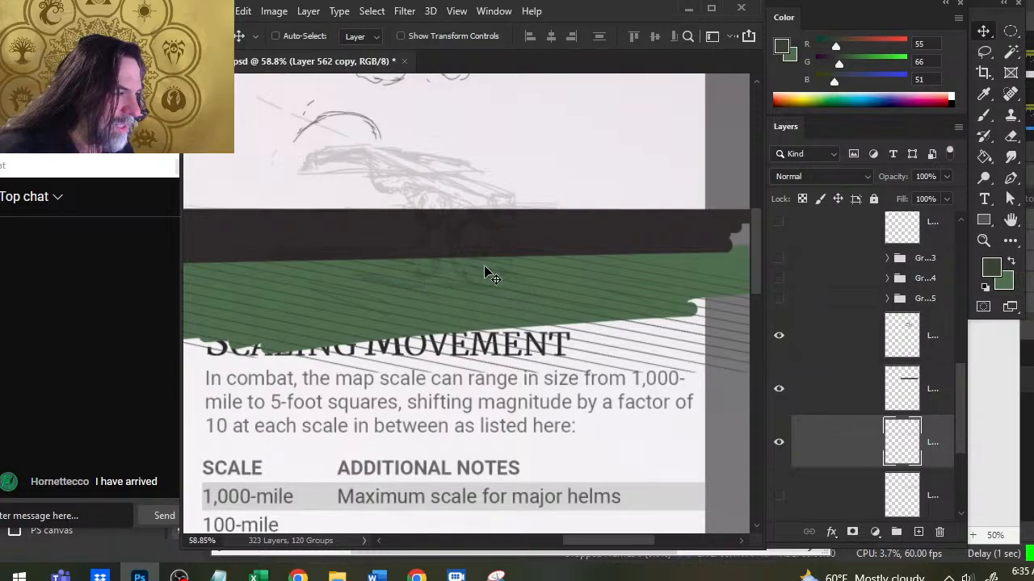
key(ctrl+space)
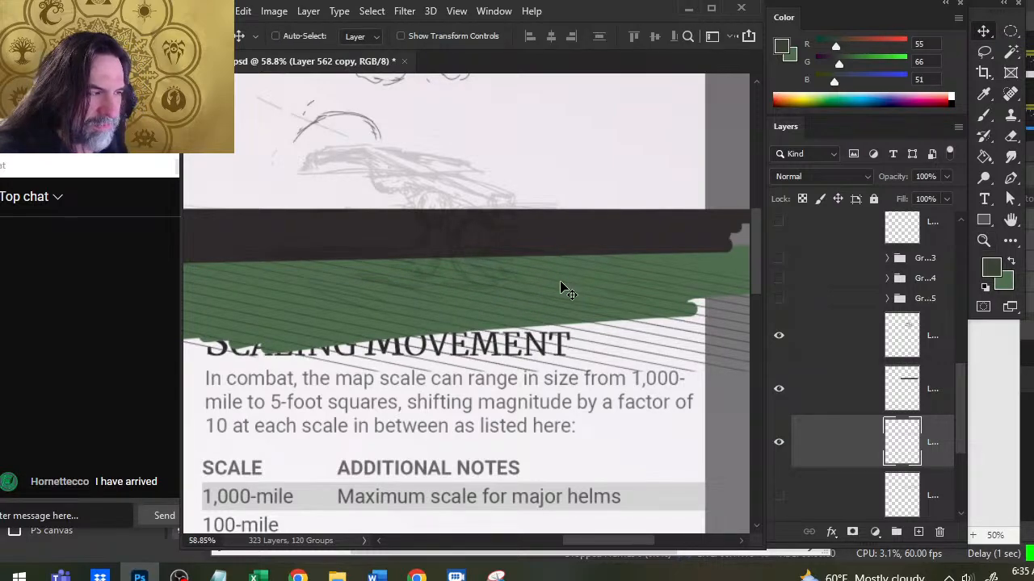
Try the plank lines slightly higher on the green strip and nudge them back down.
key(Up)
key(Up)
key(Up)
key(Up)
key(Up)
key(Up)
key(Up)
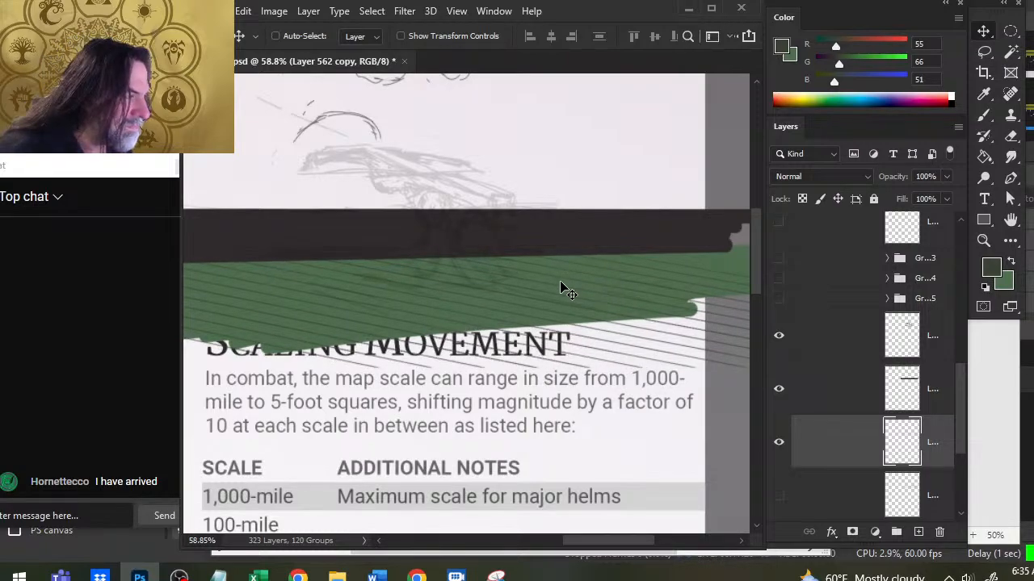
key(Down)
key(Down)
key(Down)
key(Down)
key(Down)
key(Down)
key(Down)
key(Down)
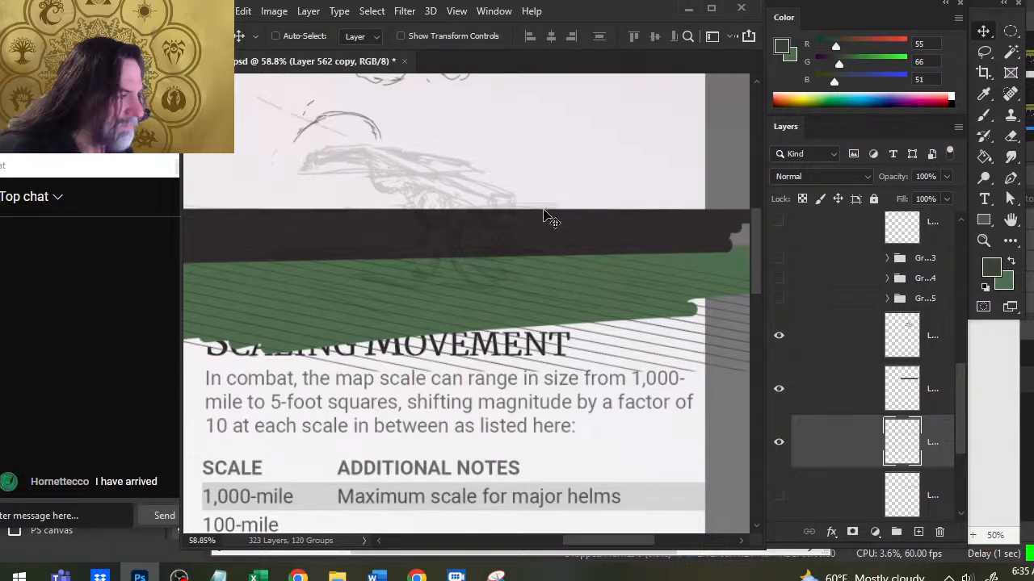
Examine the plank lines' slant and spacing along the whole green strip, both up close and against the full page.
key(z)
drag(596, 306, 511, 325)
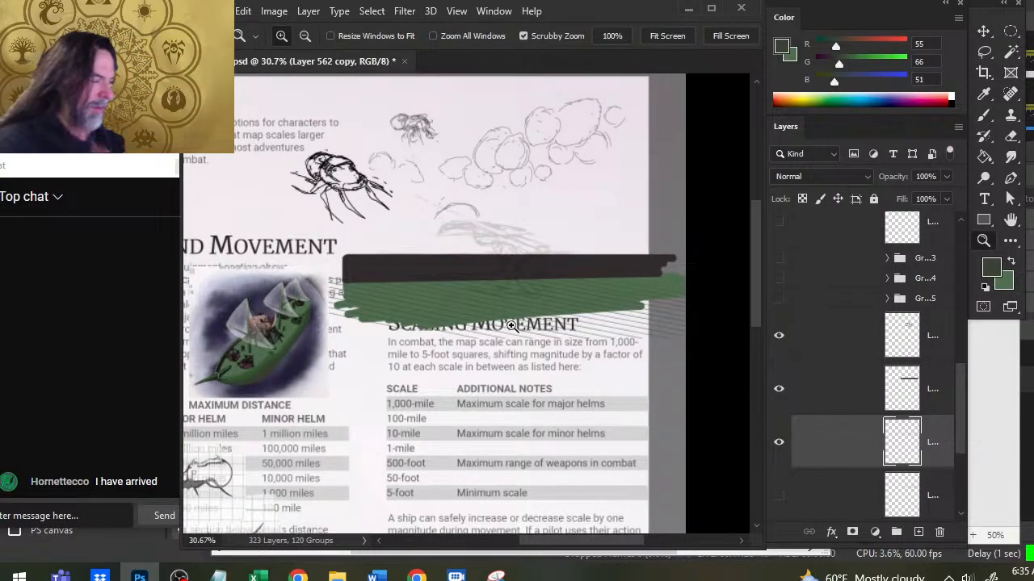
key(v)
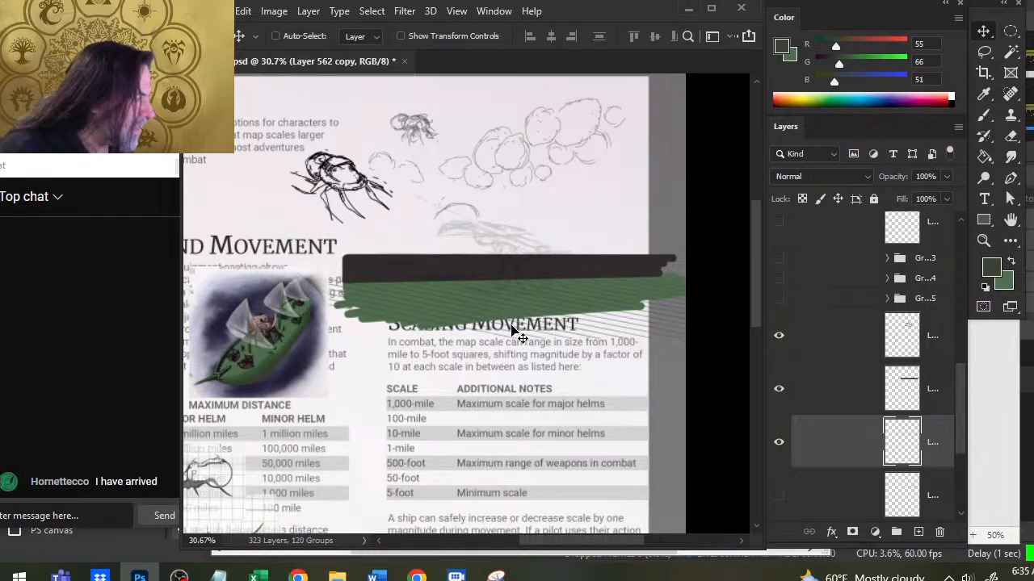
key(z)
drag(636, 260, 700, 337)
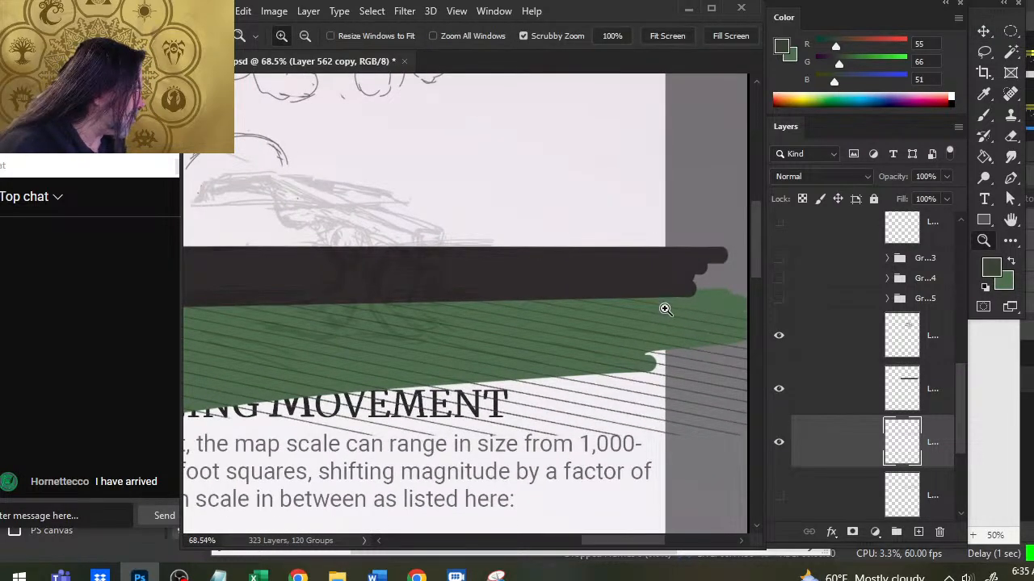
key(v)
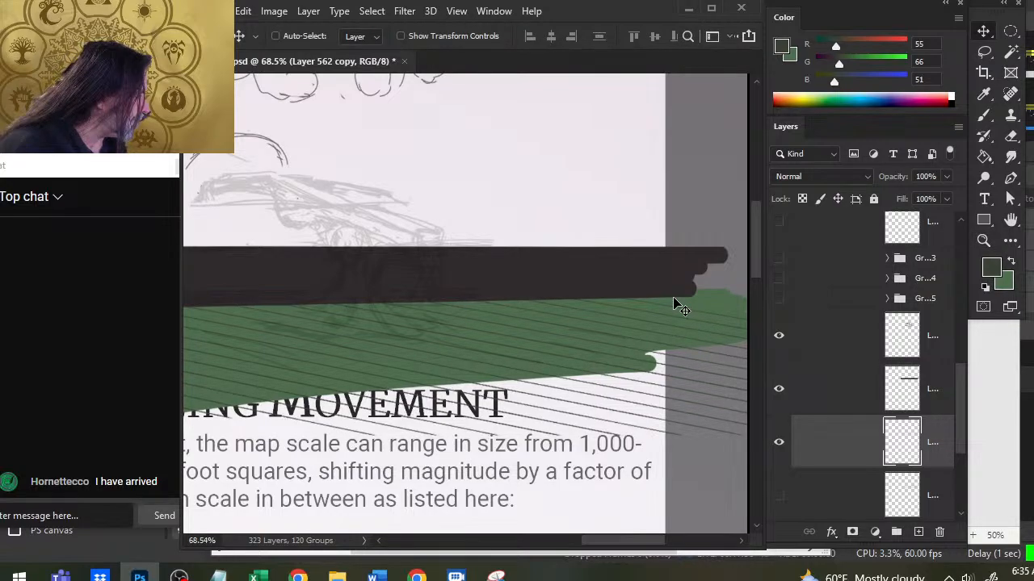
drag(414, 372, 521, 396)
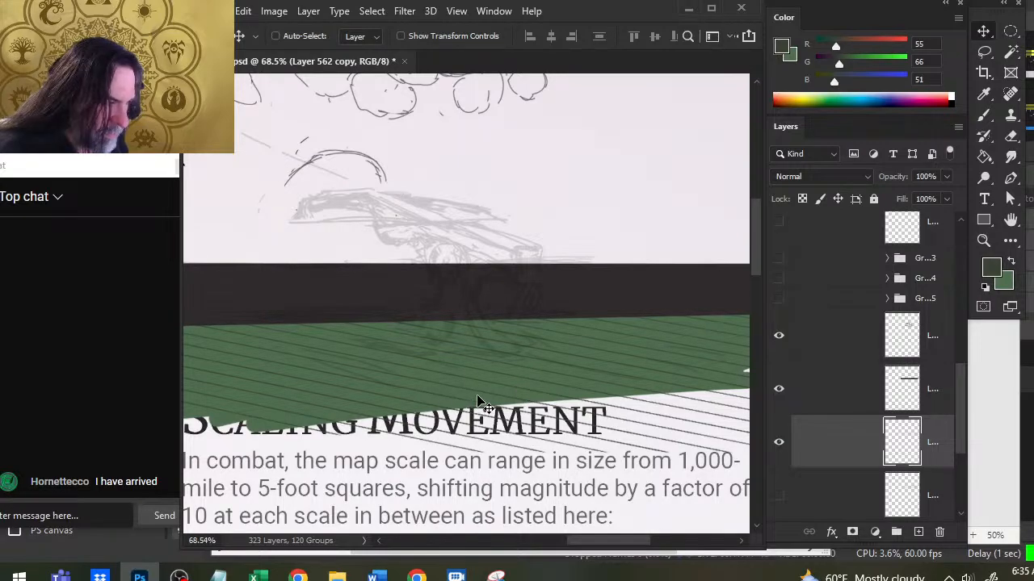
drag(474, 399, 480, 396)
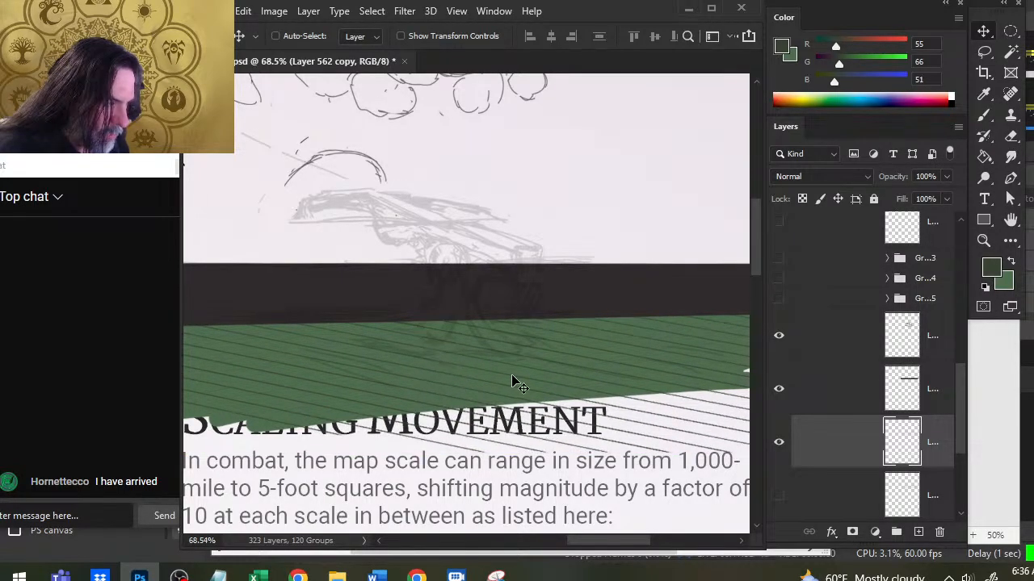
drag(598, 368, 487, 369)
key(z)
drag(656, 375, 551, 401)
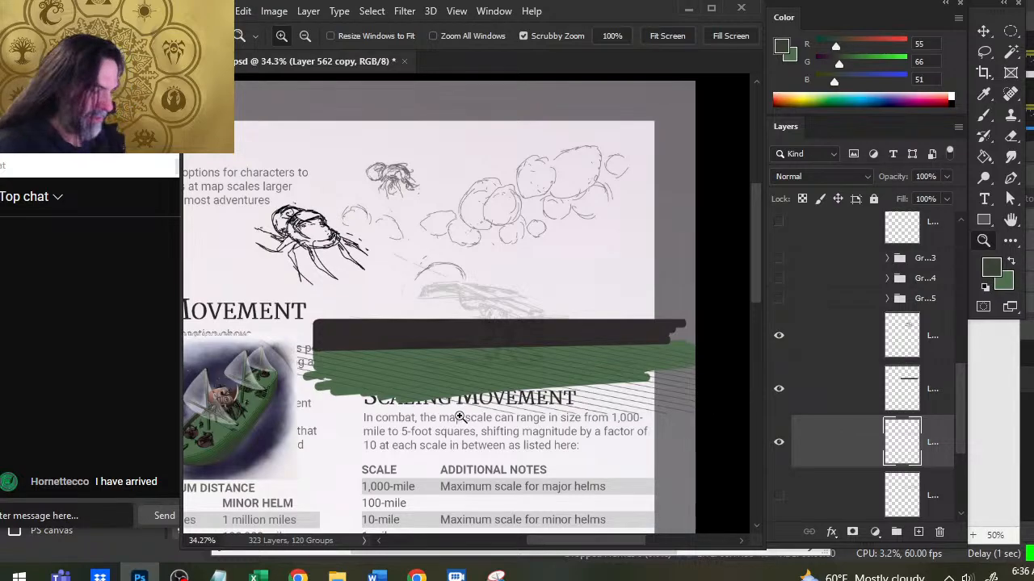
drag(496, 418, 456, 424)
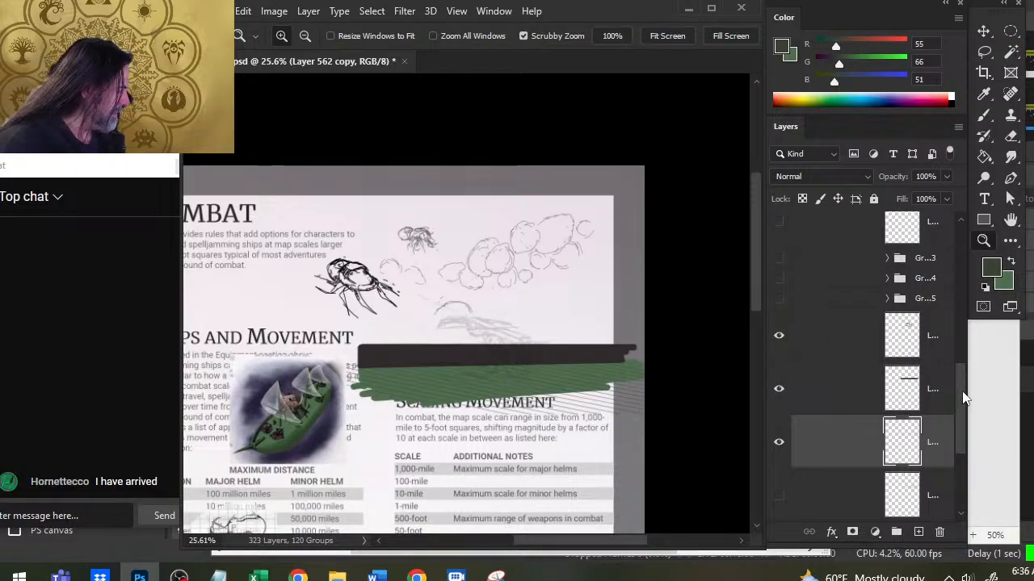
Show the original upright plank lines layer briefly for comparison and hide it again.
scroll(955, 406, down, 5)
drag(957, 432, 957, 433)
click(778, 376)
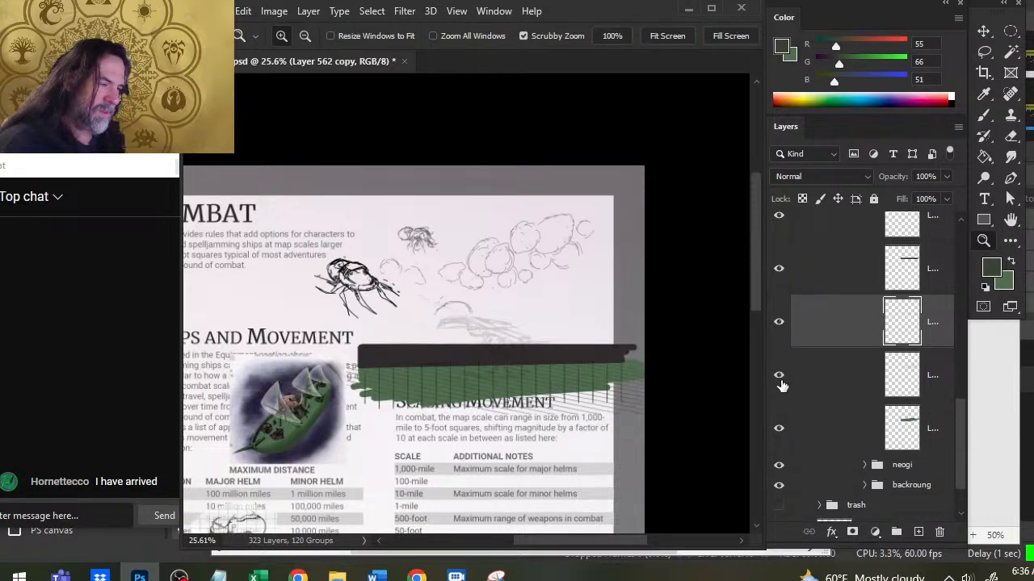
click(780, 378)
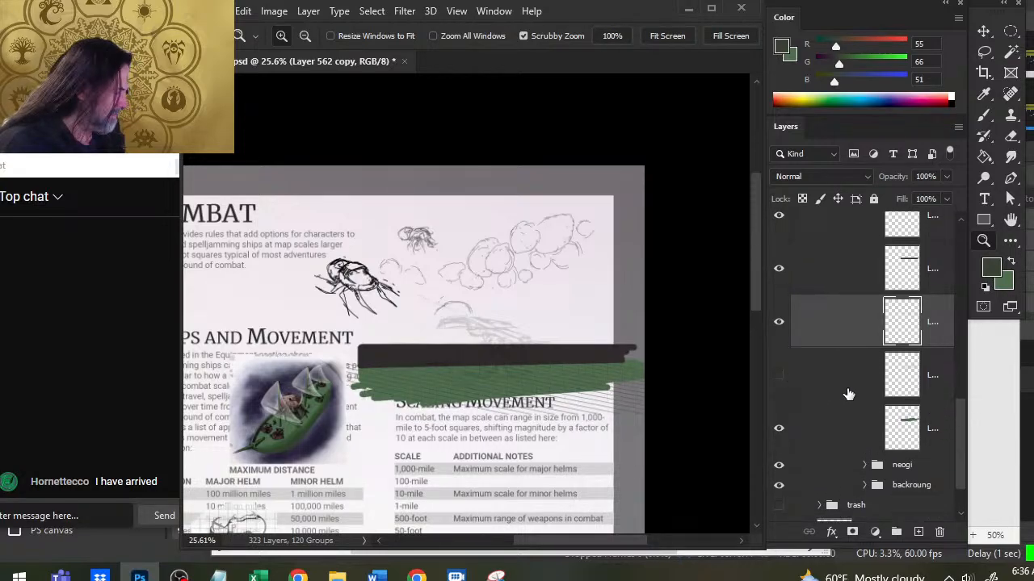
Group the dark band, plank line and green base layers, leaving out the sketch layer, and name the group "ship".
click(833, 437)
drag(963, 446, 968, 405)
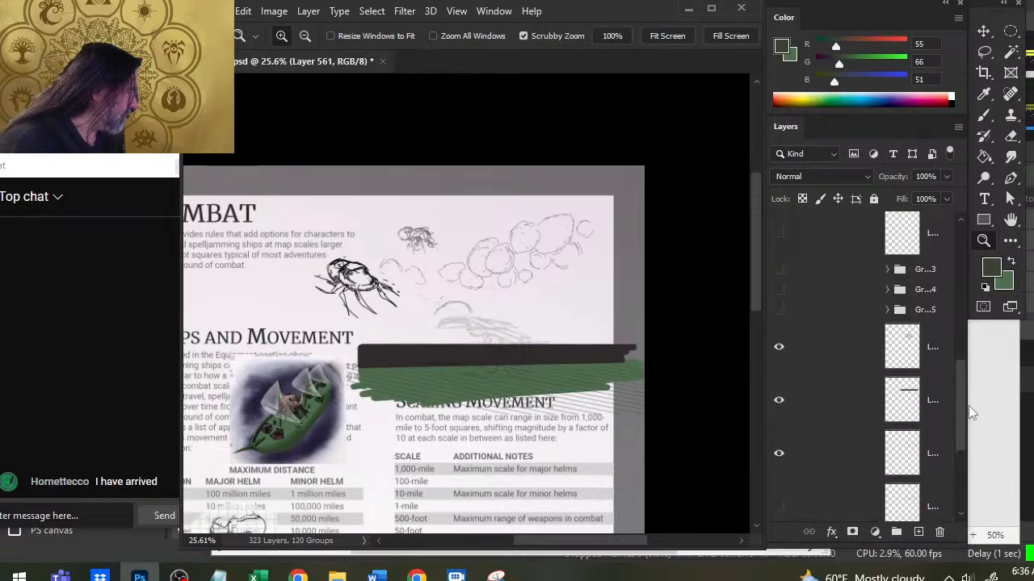
click(778, 349)
click(779, 348)
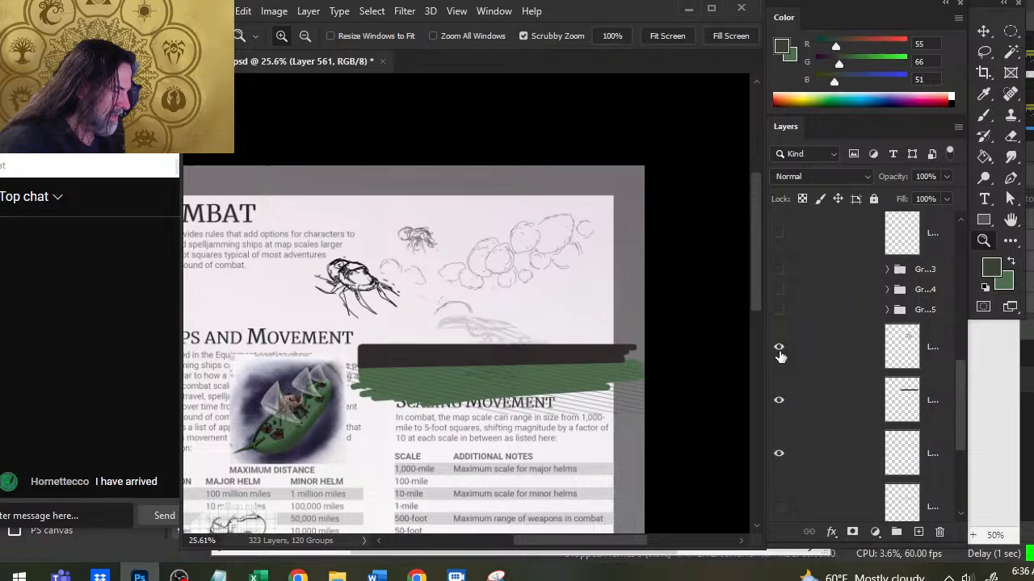
shift+click(846, 417)
key(ctrl+g)
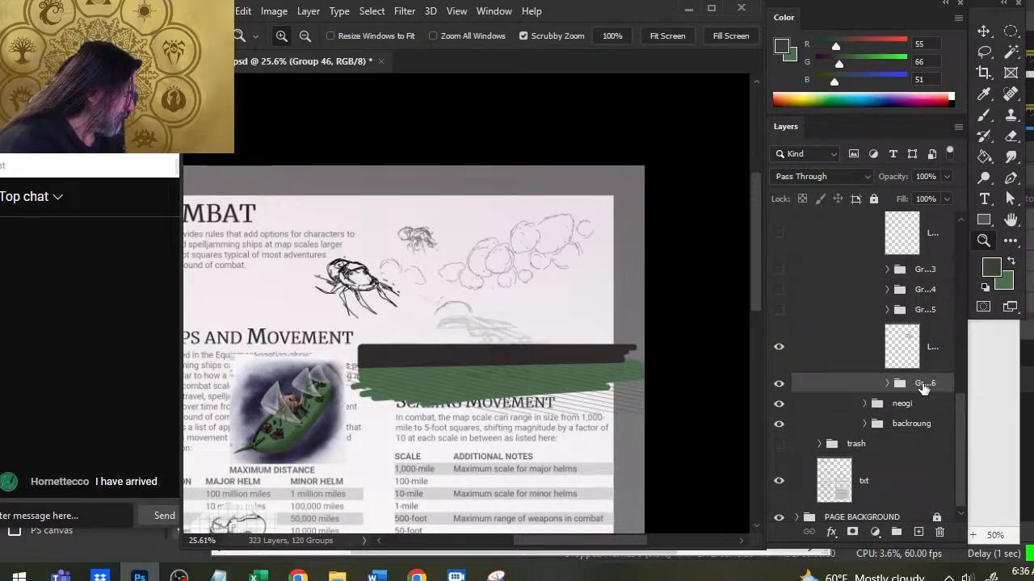
double_click(923, 384)
text(ship)
key(Return)
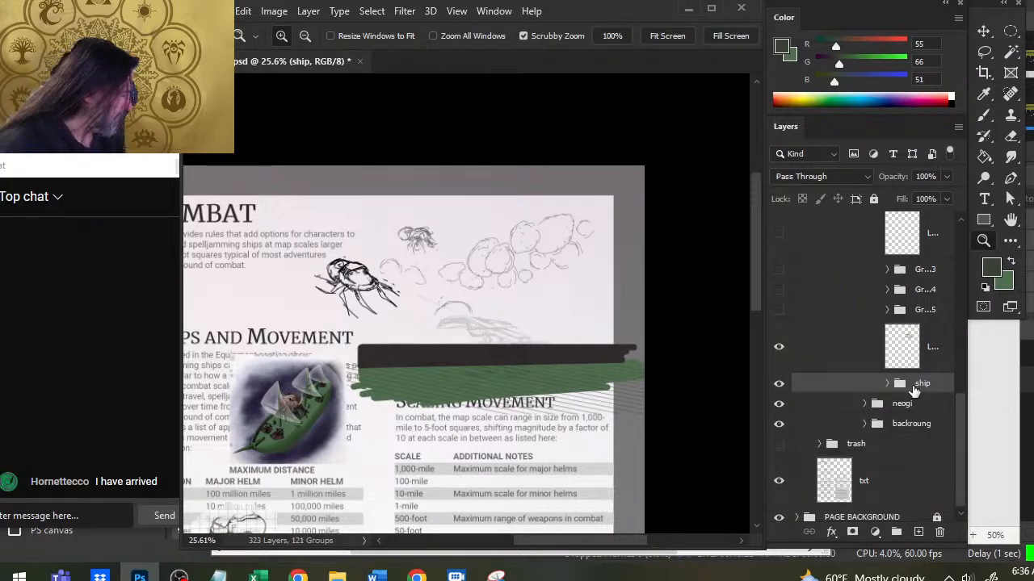
Widen the layer list so longer layer names are readable, and shift the toolbox clear of it.
mouse_move(966, 347)
mouse_down()
mouse_move(988, 349)
mouse_move(979, 348)
mouse_up()
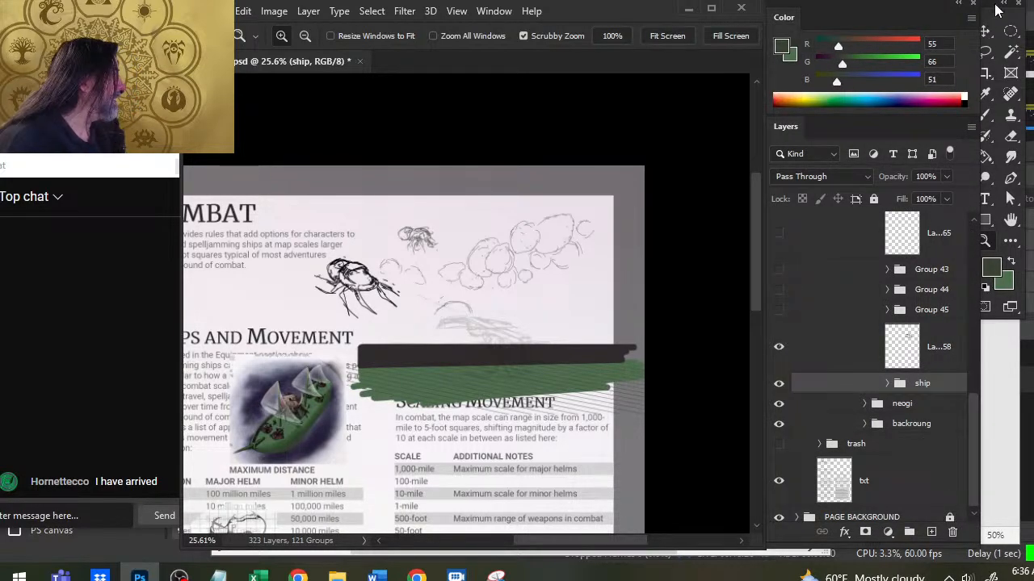
drag(985, 4, 996, 4)
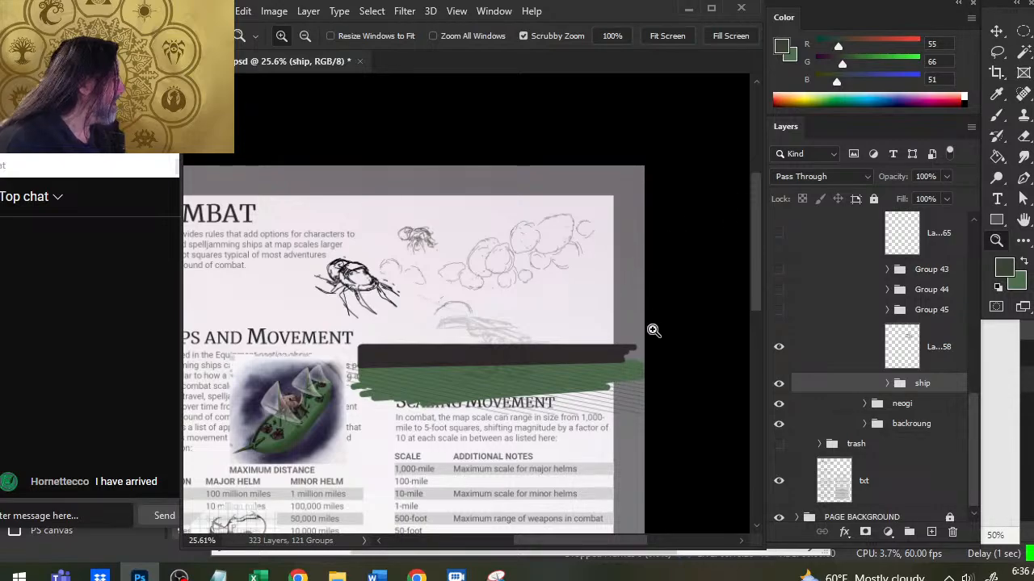
Switch to the YouTube live stream page in Chrome to check the broadcast, and return to Photoshop.
key(alt+Tab)
key(alt+Tab)
key(alt+Tab)
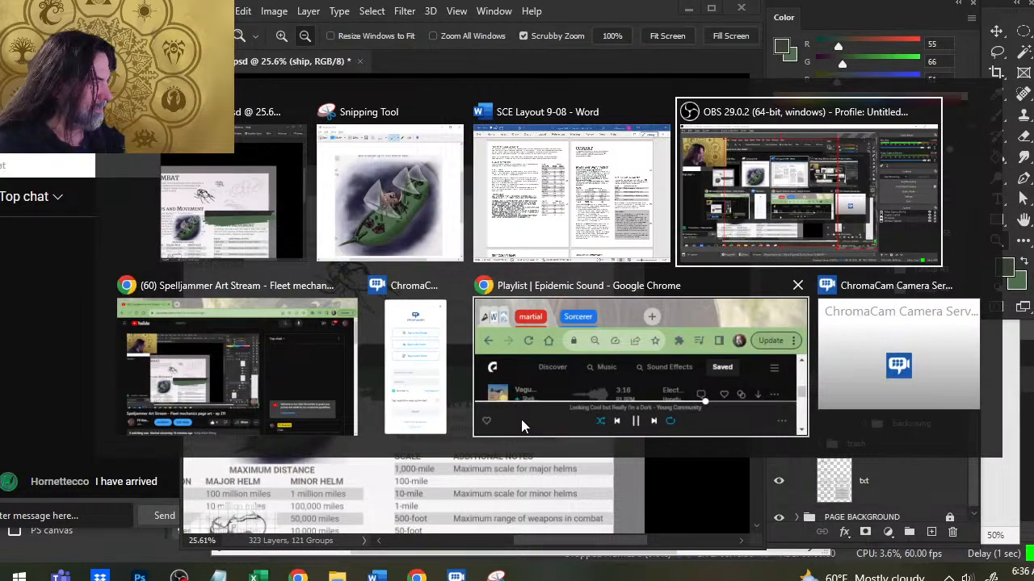
key(alt+Tab)
key(alt+Tab)
key(alt+Tab)
key(alt+Tab)
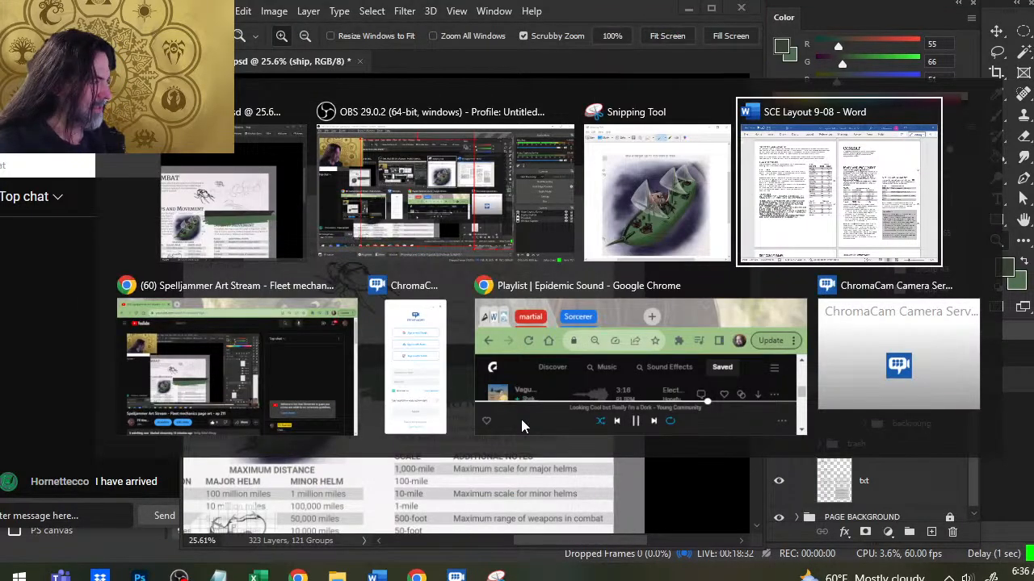
key(alt+Tab)
key(alt+Tab)
key(alt+Tab)
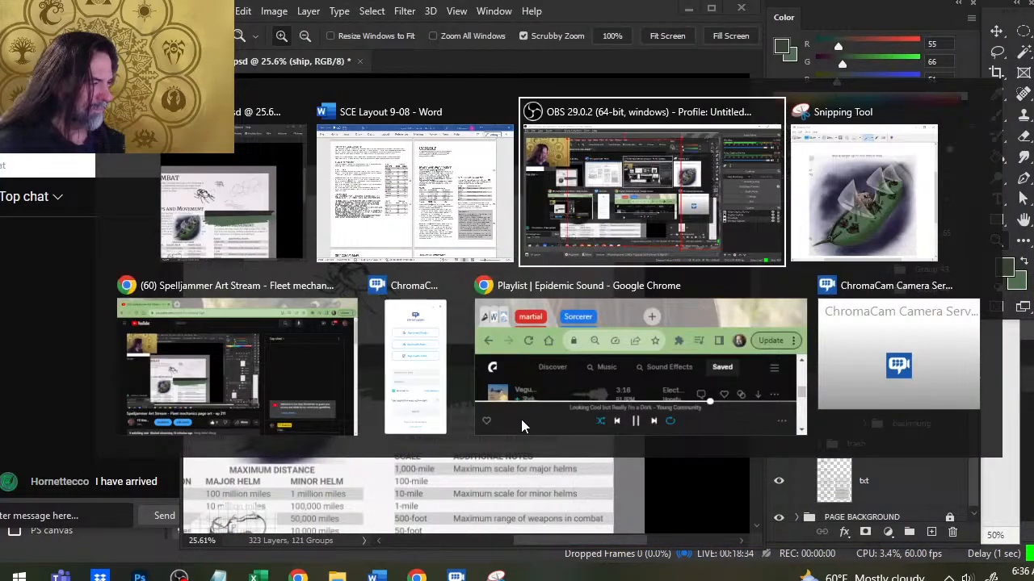
key(alt+Tab)
key(alt+Tab)
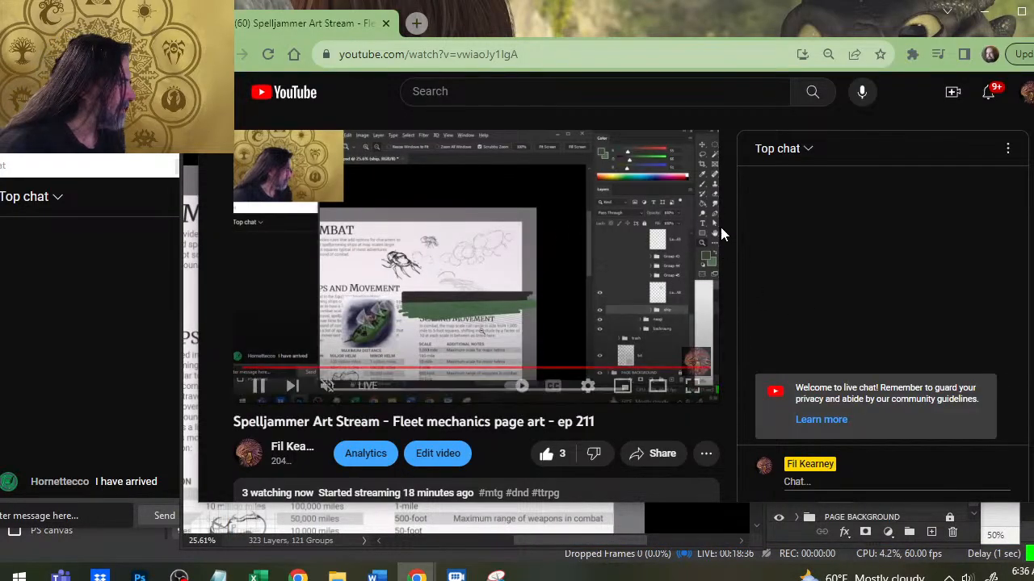
key(alt+Tab)
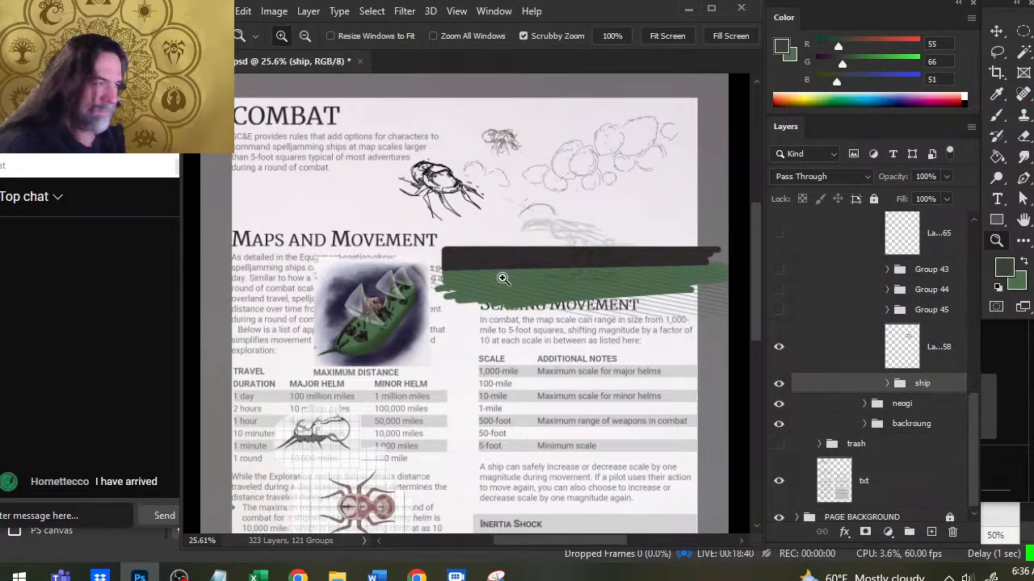
Hide the rough sketch layer directly above the ship group.
click(779, 349)
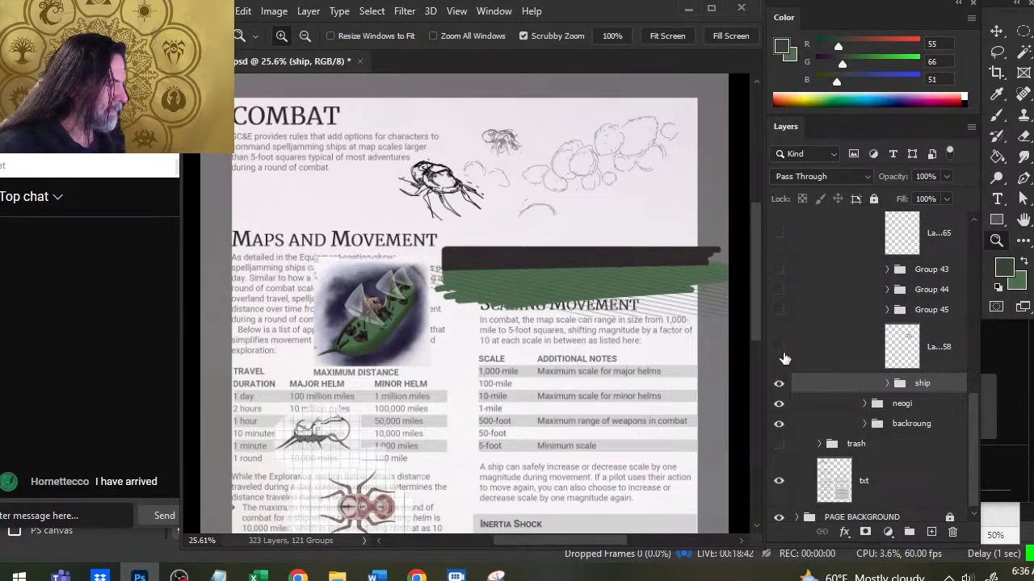
Show the rough sketch layer again and add a new empty layer between it and the ship group.
click(779, 349)
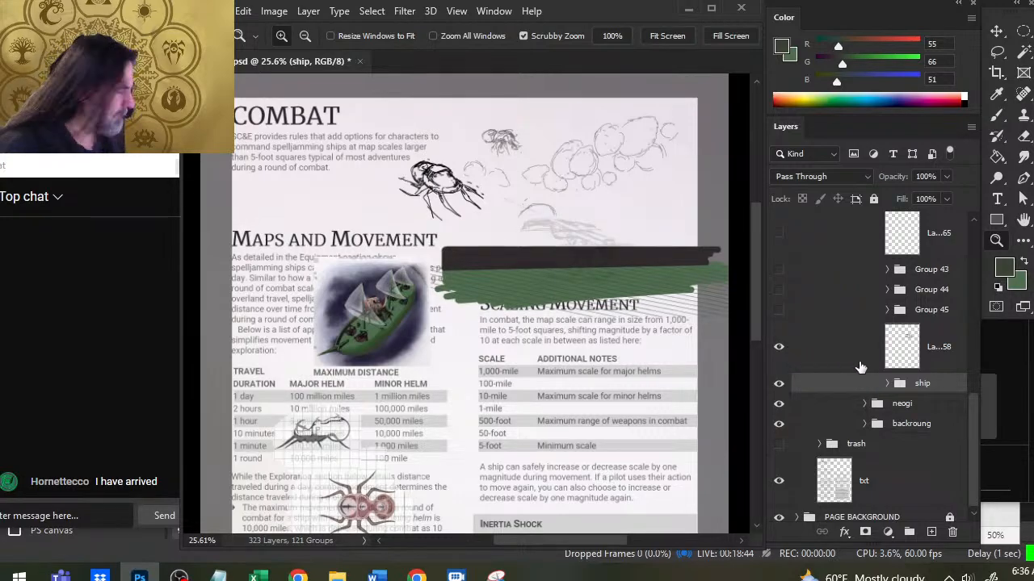
drag(578, 279, 643, 315)
key(b)
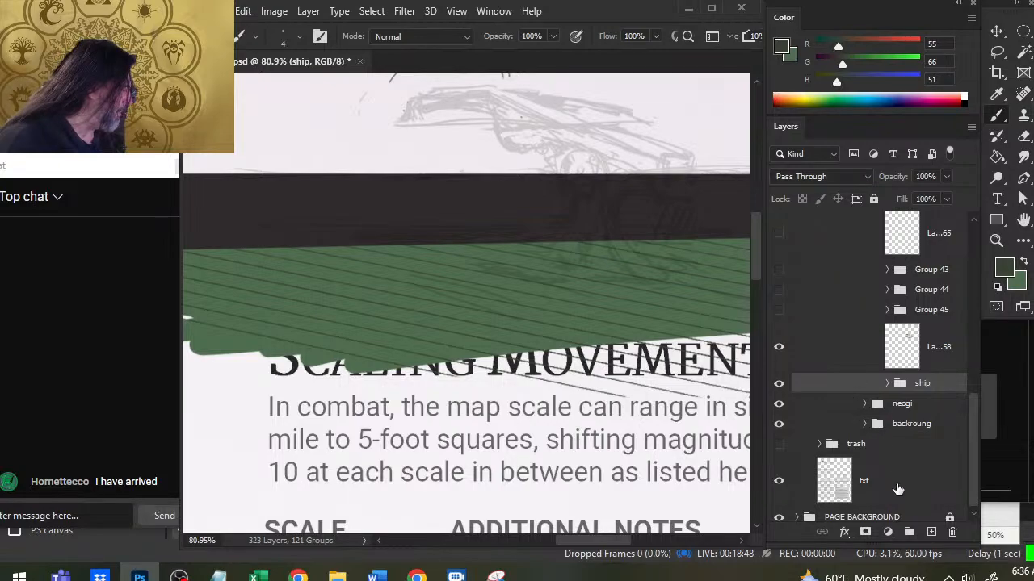
click(933, 532)
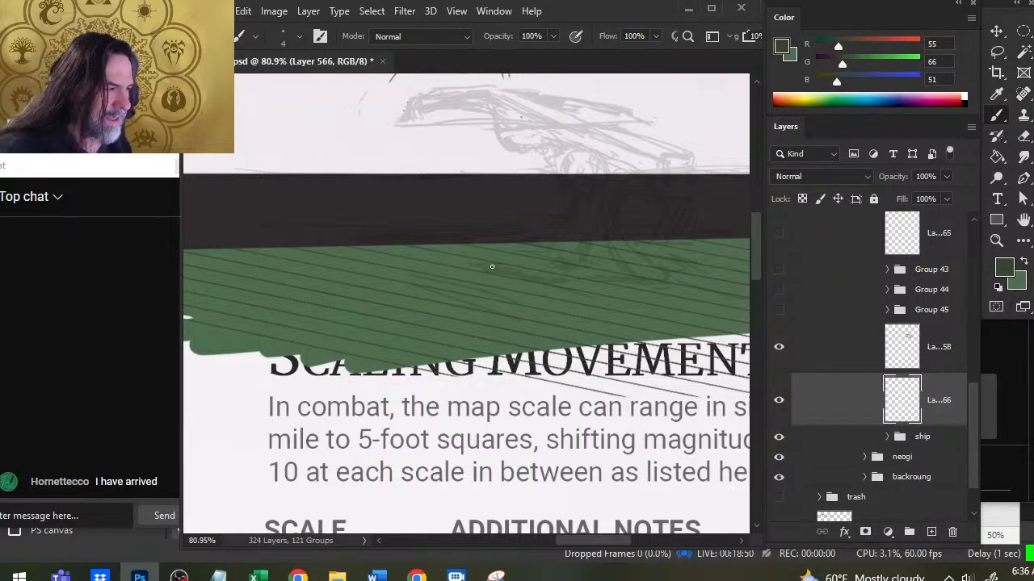
Try sketching four flat ovals on the green deck, spaced around the feet of the rough sketch.
drag(497, 265, 451, 286)
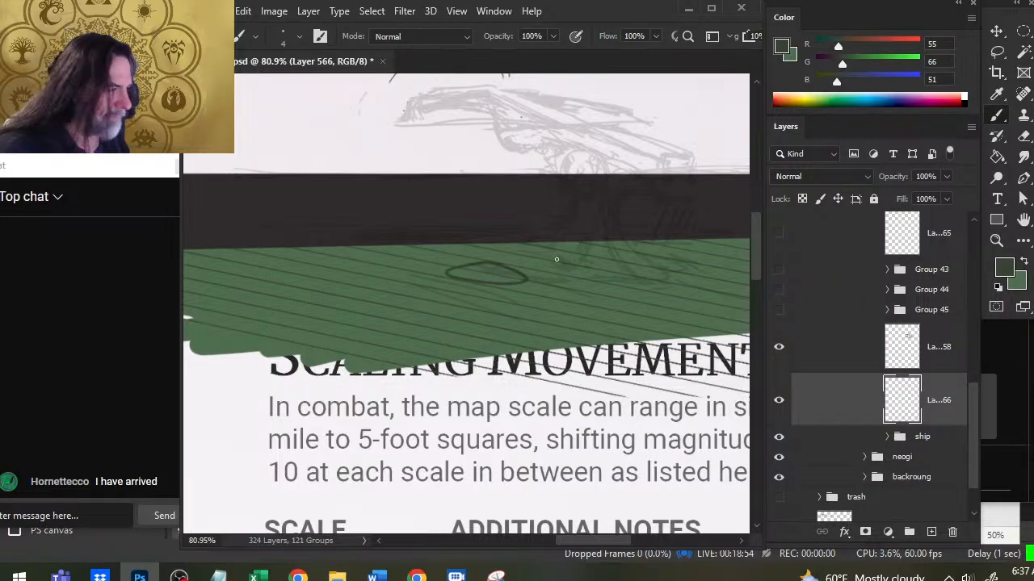
drag(703, 270, 678, 303)
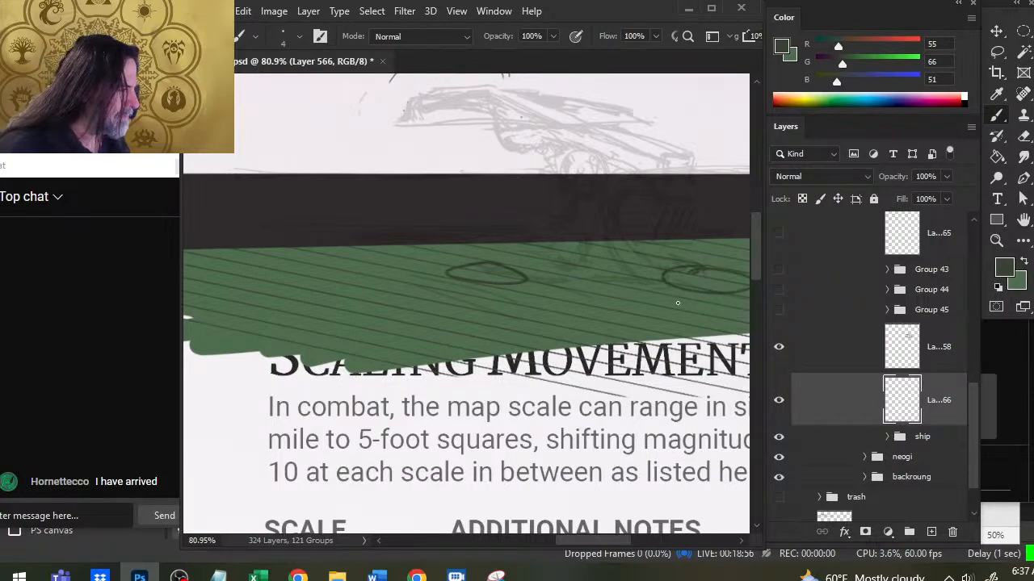
drag(678, 360, 503, 389)
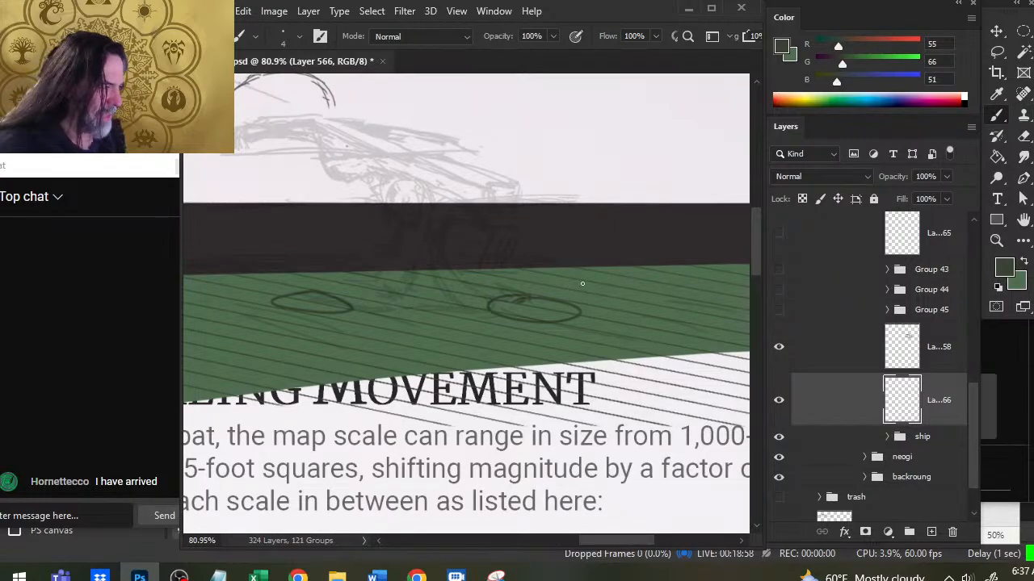
drag(581, 283, 585, 281)
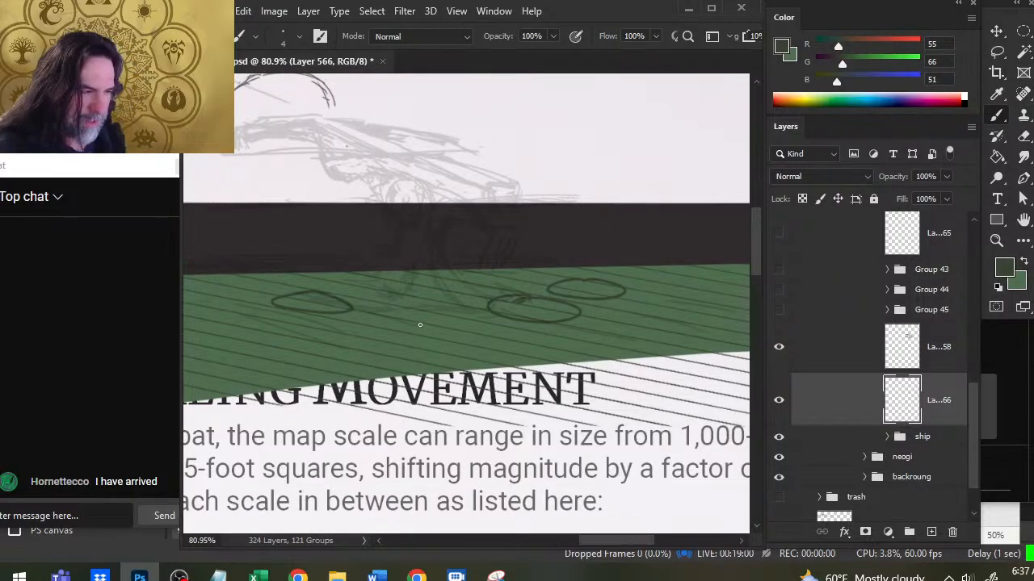
drag(420, 325, 412, 324)
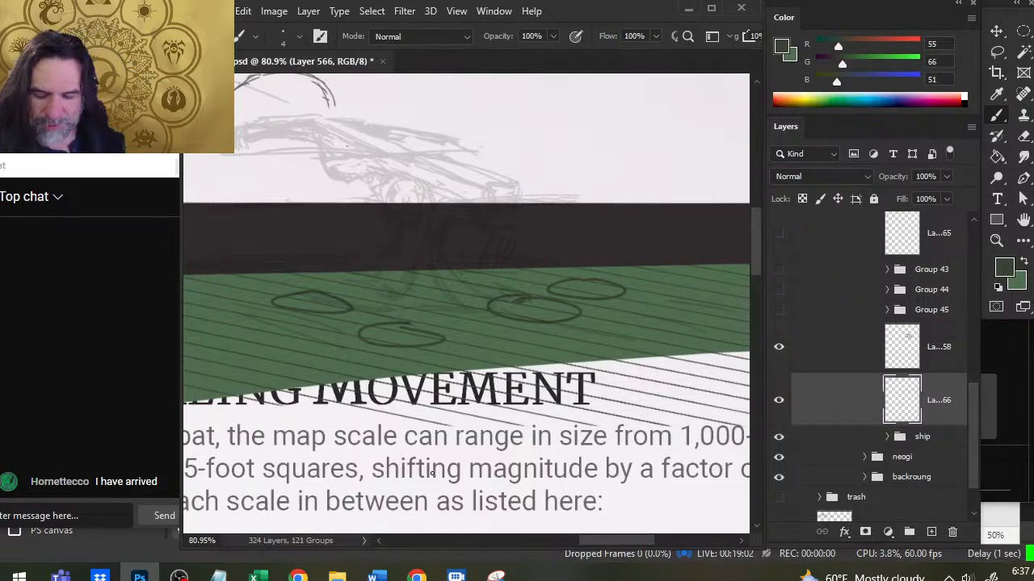
Erase the leftmost deck oval and rework the outline of the lower one.
key(e)
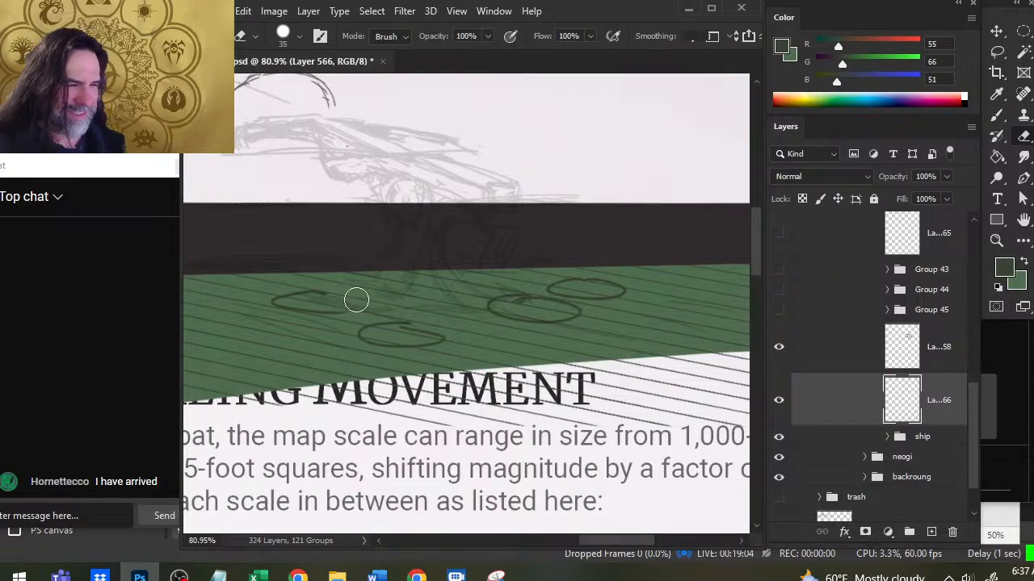
drag(358, 299, 274, 304)
mouse_move(400, 322)
mouse_down()
mouse_move(356, 329)
mouse_move(381, 316)
mouse_move(415, 343)
mouse_move(390, 319)
mouse_up()
key(b)
key(e)
key(b)
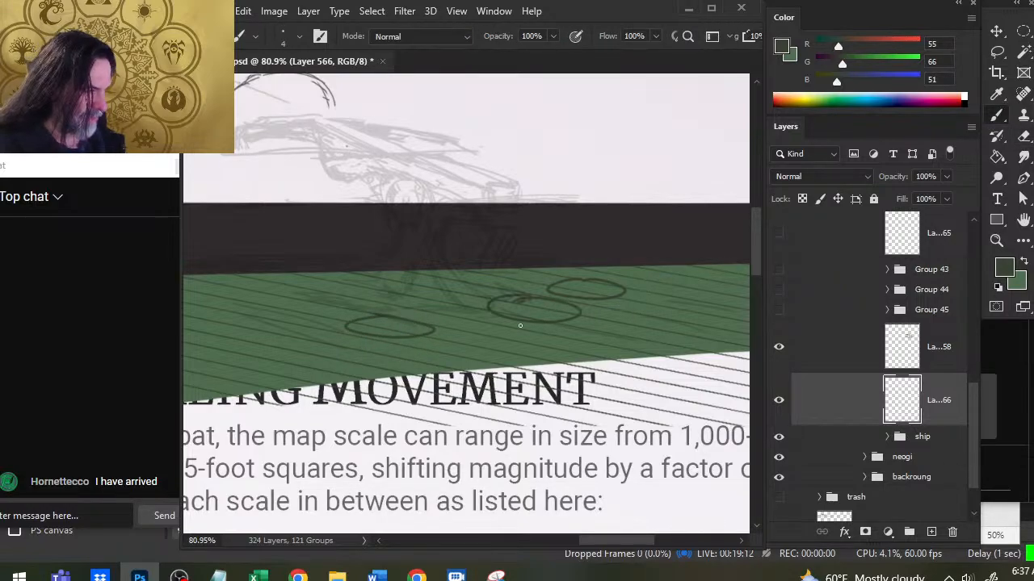
Undo the oval strokes drawn on the green deck.
key(e)
key(ctrl+z)
key(ctrl+z)
key(ctrl+z)
key(ctrl+z)
key(ctrl+z)
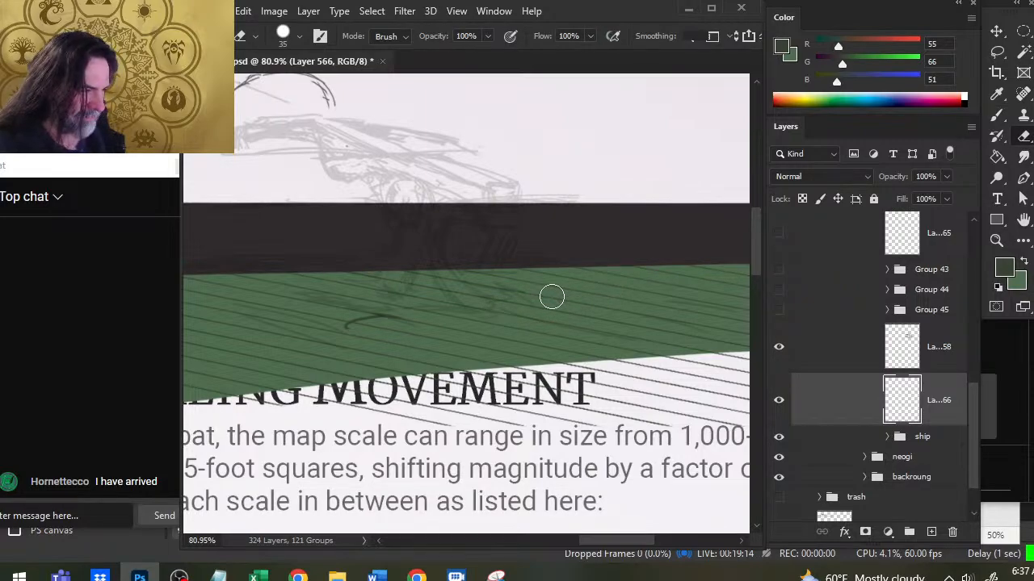
key(ctrl+z)
Set the rough sketch layer's opacity to 36% so its lines read more strongly over the ship.
key(z)
drag(611, 330, 560, 330)
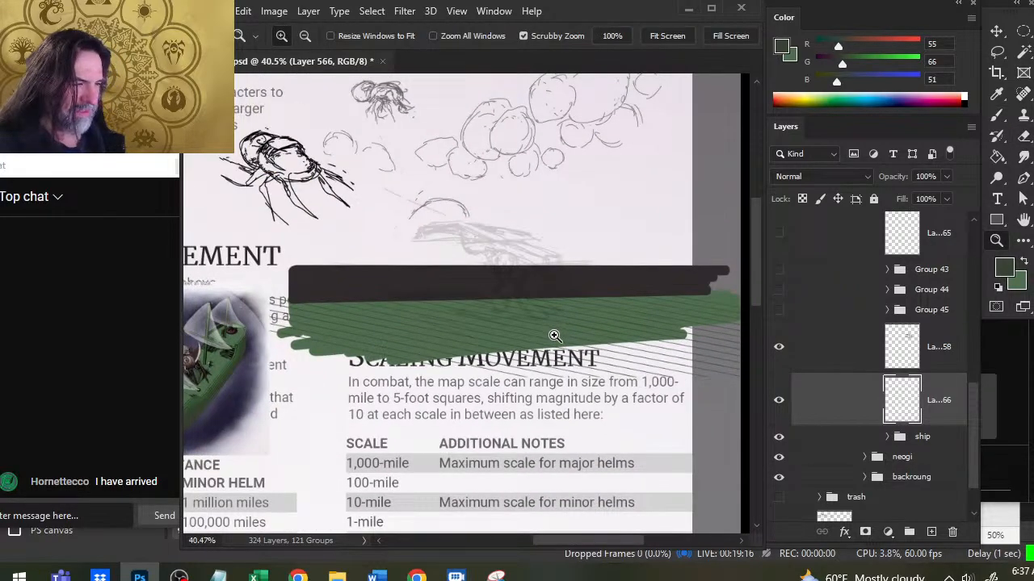
click(779, 349)
click(845, 359)
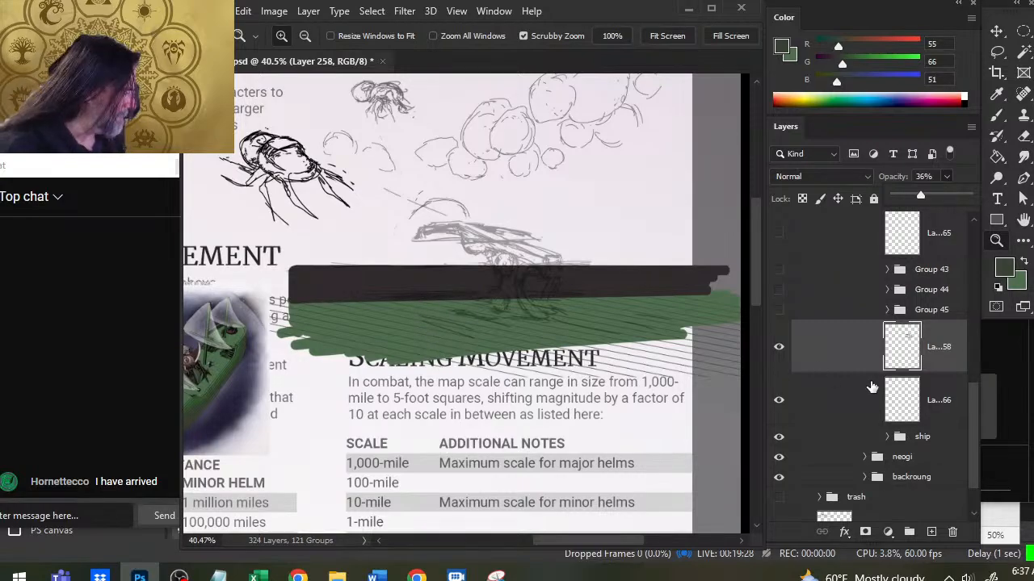
Erase the excess hatching beside the sketched weapon over the dark band, using a 30 px eraser.
key(e)
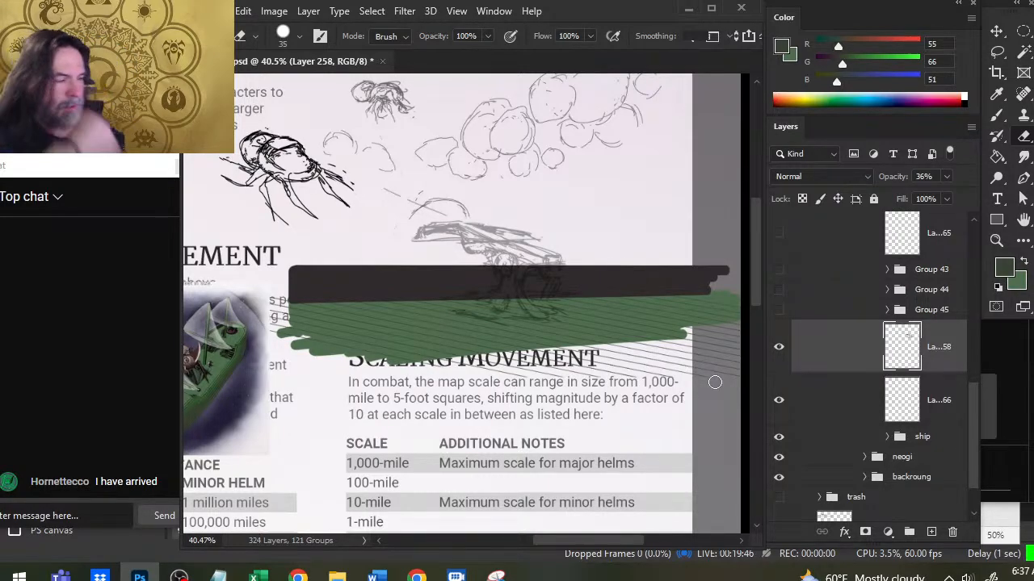
drag(507, 269, 504, 294)
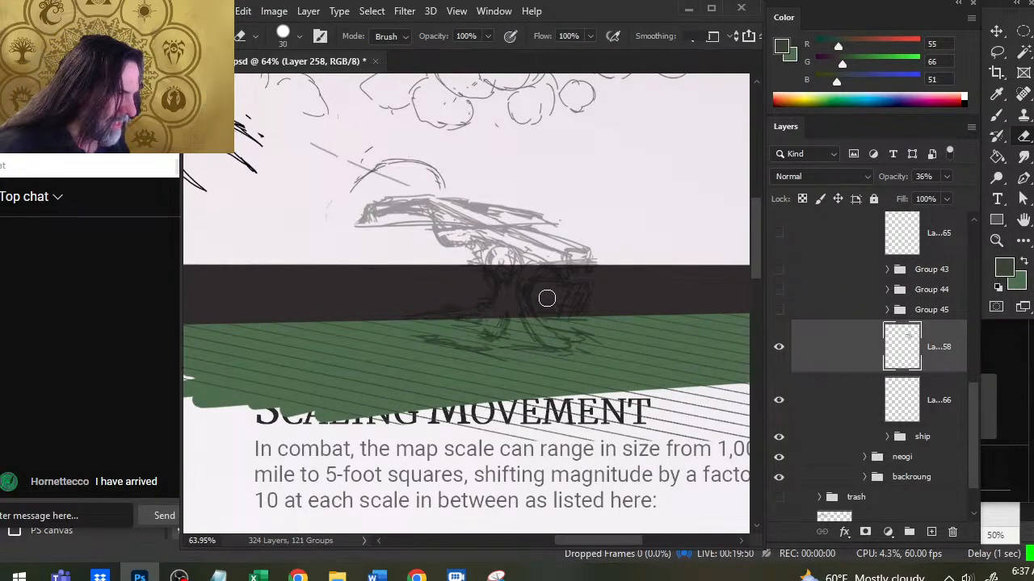
key(bracketleft)
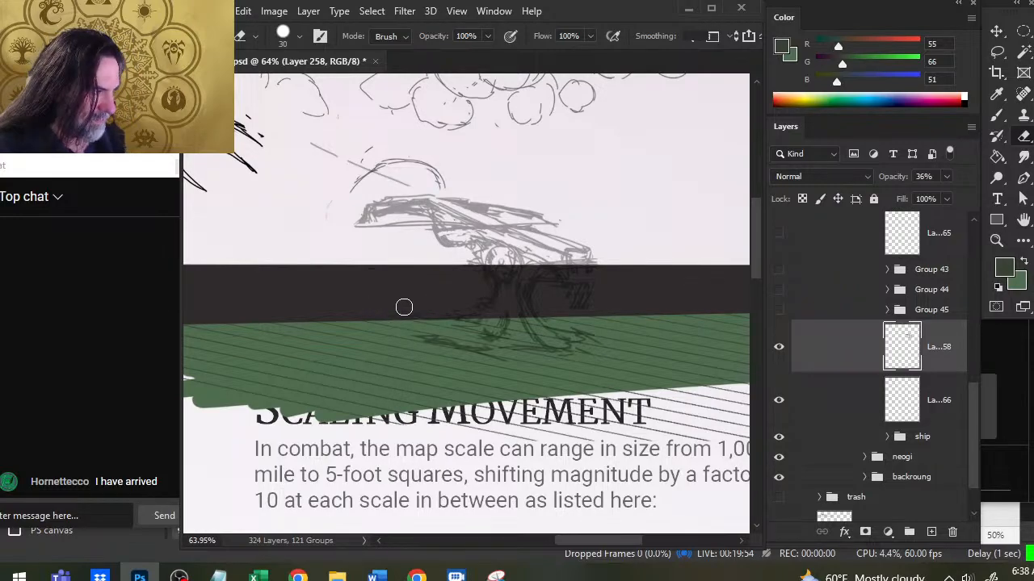
Select the empty layer above the ship group and sample the reddish brown (RGB 91, 64, 71) from the reference ship's weapon platforms.
key(b)
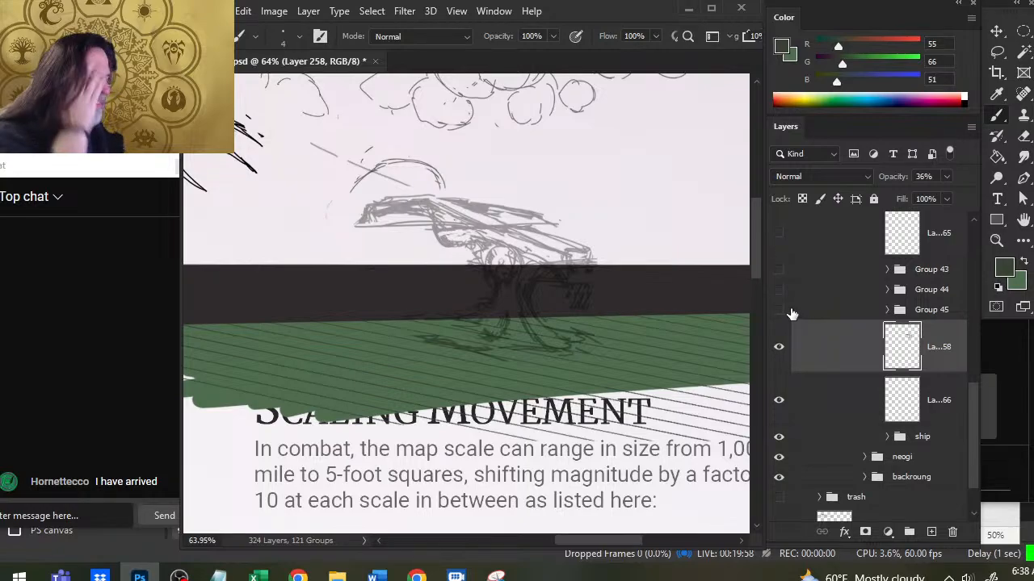
click(847, 415)
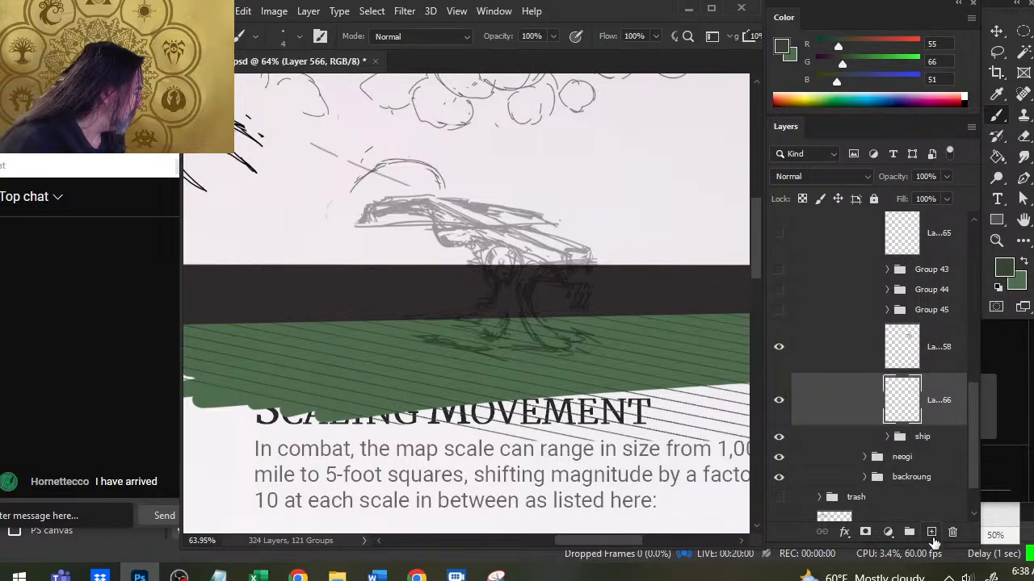
drag(405, 383, 730, 289)
mouse_move(308, 372)
mouse_down()
mouse_move(369, 371)
mouse_move(411, 450)
mouse_up()
key(b)
alt+click(390, 410)
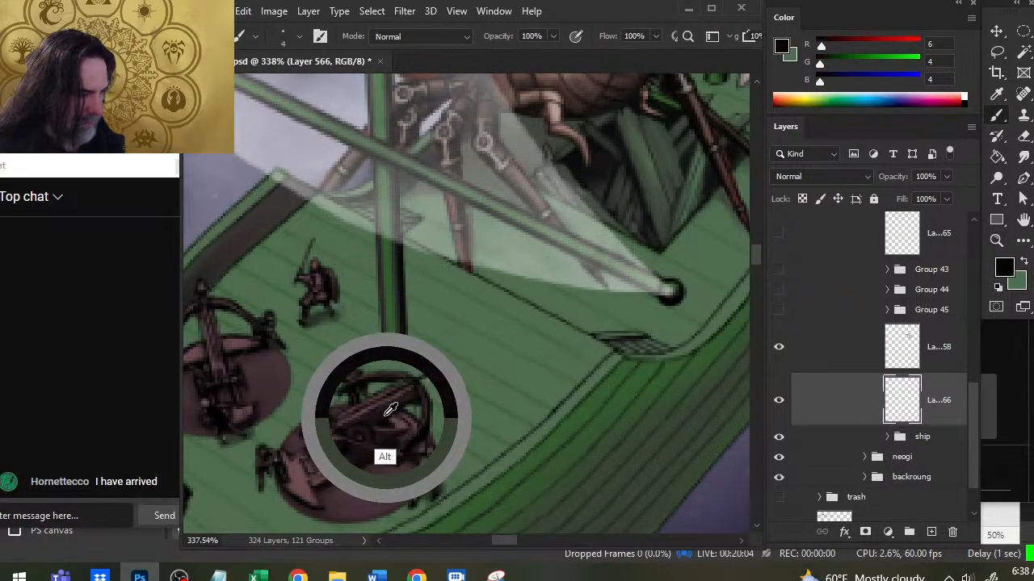
drag(390, 411, 231, 369)
drag(350, 356, 536, 287)
alt+click(449, 268)
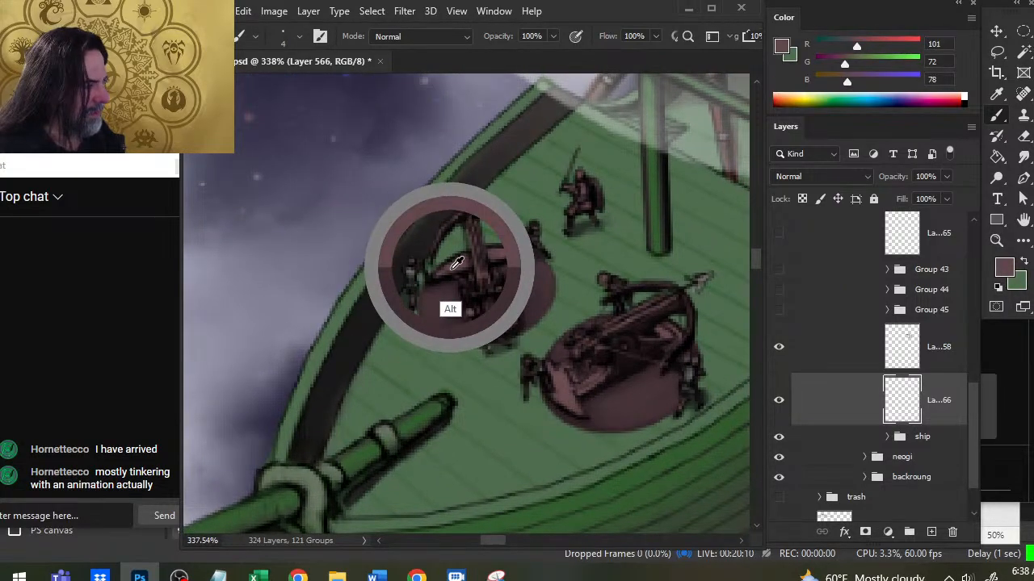
drag(450, 268, 462, 279)
drag(629, 401, 353, 395)
drag(522, 397, 317, 446)
drag(520, 336, 394, 336)
drag(638, 303, 449, 329)
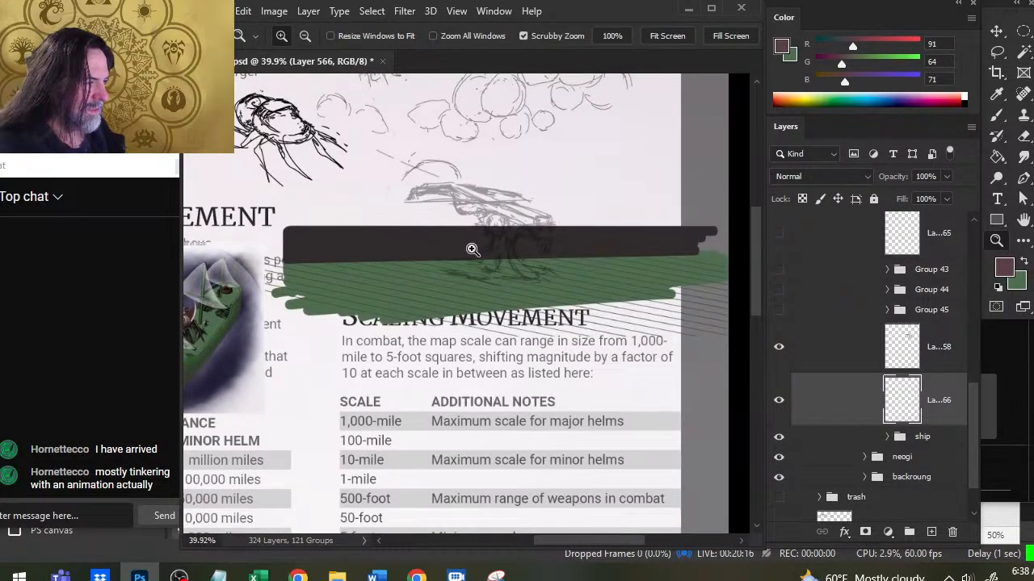
drag(443, 243, 502, 251)
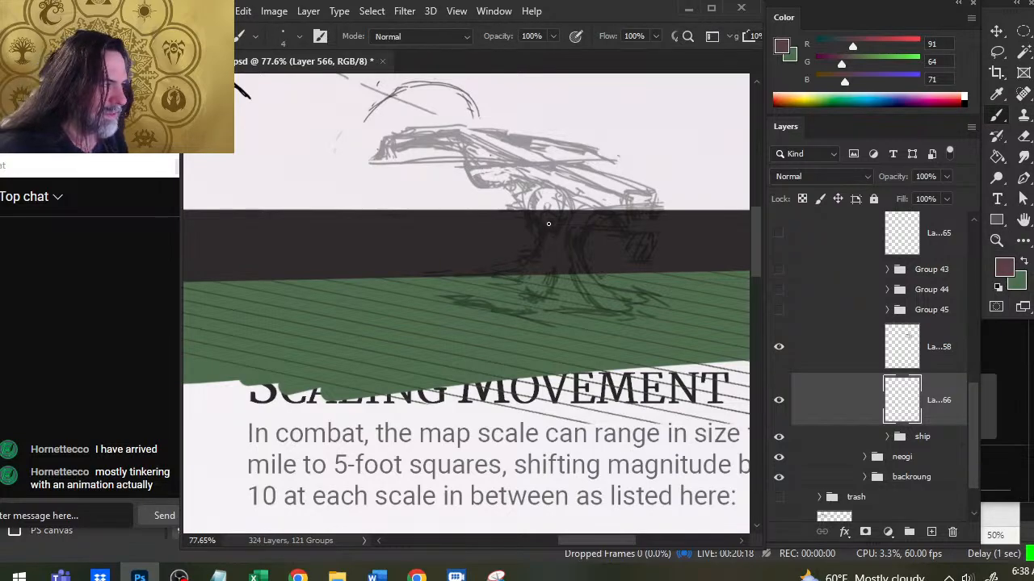
Enlarge the brush to 45 px and block in the sketched weapon's central column in reddish brown.
key(bracketright)
key(bracketright)
key(bracketright)
key(bracketright)
key(bracketright)
key(bracketright)
key(bracketright)
key(bracketright)
key(bracketright)
key(bracketright)
key(bracketright)
key(bracketright)
key(bracketright)
drag(595, 214, 547, 206)
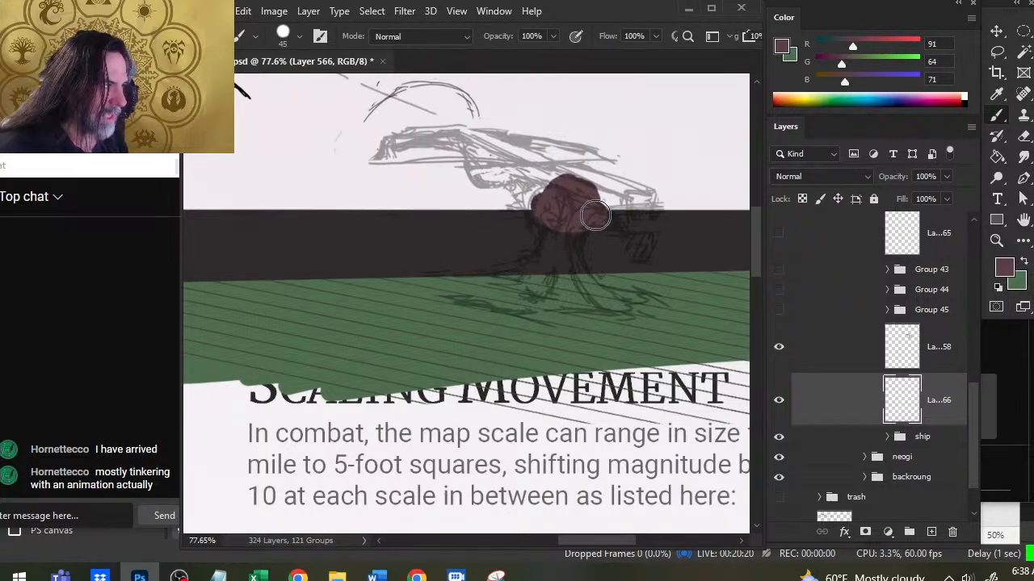
key(ctrl+z)
drag(568, 239, 567, 208)
With a 30 px brush, block in the weapon's splayed base on the deck and the slanting beam above the column.
key(bracketleft)
key(bracketleft)
key(bracketleft)
mouse_move(512, 278)
mouse_down()
mouse_move(537, 269)
mouse_move(457, 297)
mouse_move(475, 285)
mouse_move(489, 296)
mouse_move(475, 297)
mouse_up()
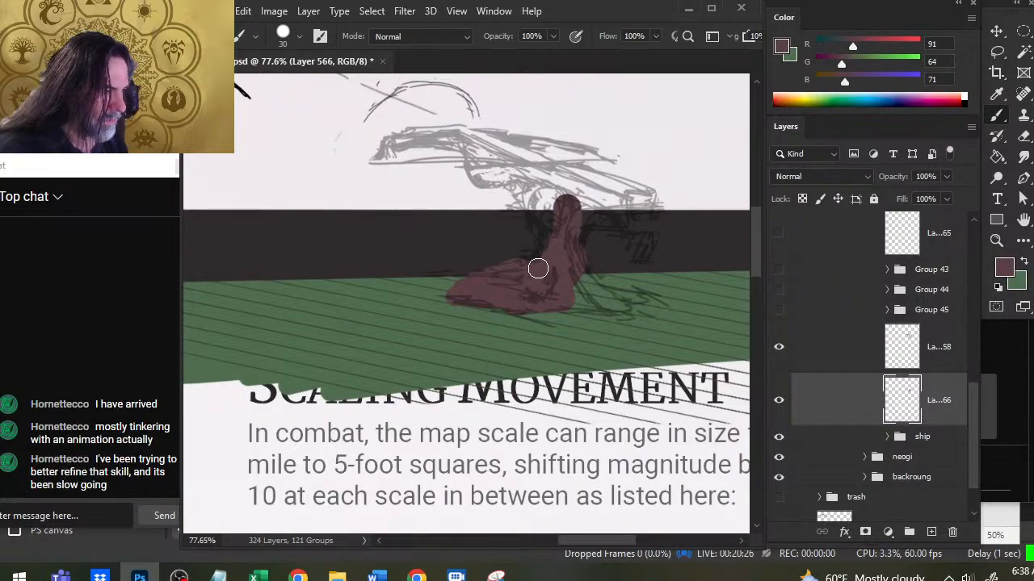
mouse_move(575, 289)
mouse_down()
mouse_move(583, 307)
mouse_move(533, 305)
mouse_move(626, 302)
mouse_move(592, 271)
mouse_move(602, 267)
mouse_up()
mouse_move(554, 205)
mouse_down()
mouse_move(573, 191)
mouse_move(583, 242)
mouse_move(606, 218)
mouse_move(570, 214)
mouse_move(538, 171)
mouse_move(521, 174)
mouse_move(524, 200)
mouse_move(546, 221)
mouse_move(540, 257)
mouse_move(529, 179)
mouse_move(517, 165)
mouse_move(468, 171)
mouse_move(509, 187)
mouse_move(478, 138)
mouse_move(525, 139)
mouse_move(614, 196)
mouse_up()
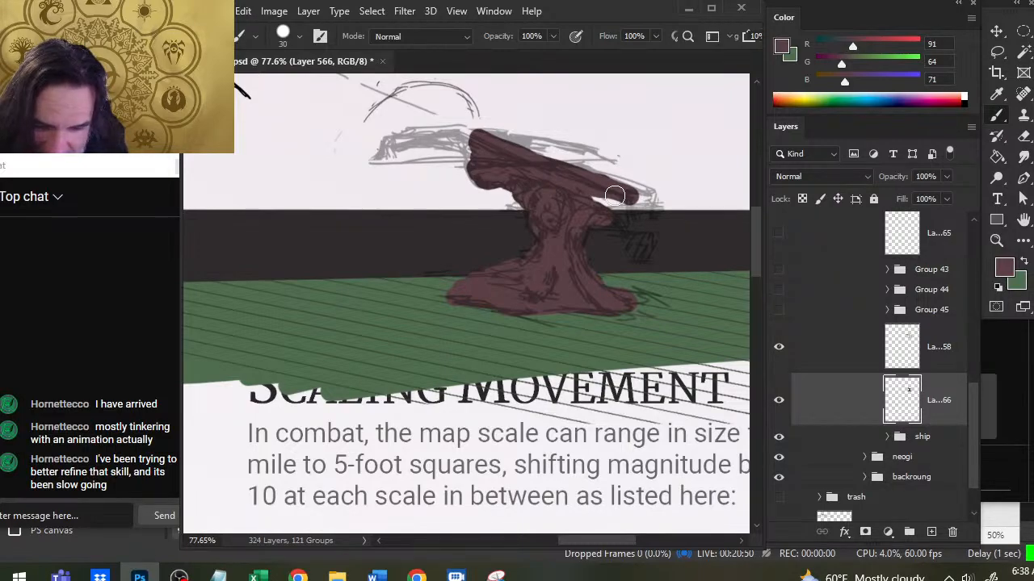
key(e)
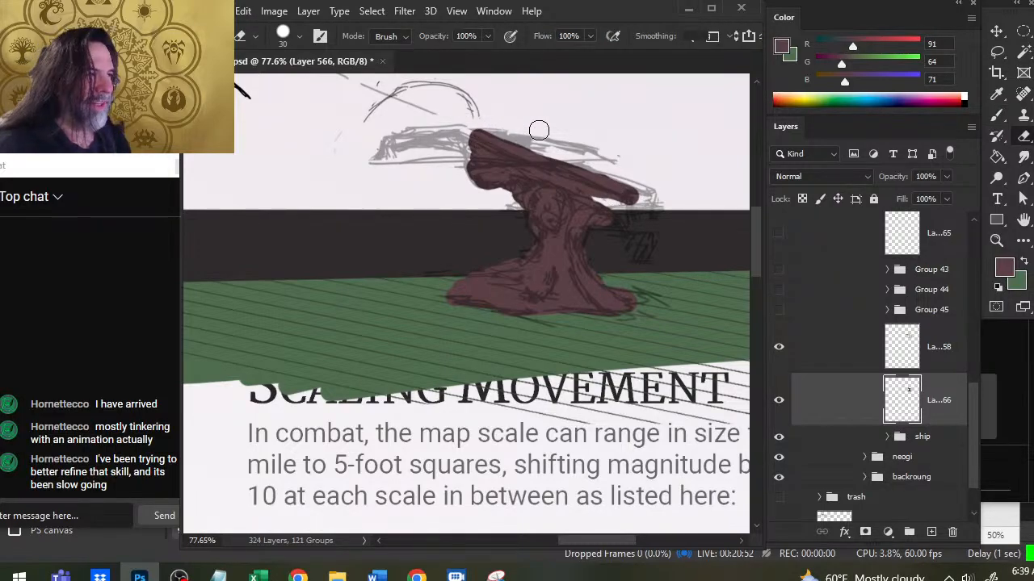
key(b)
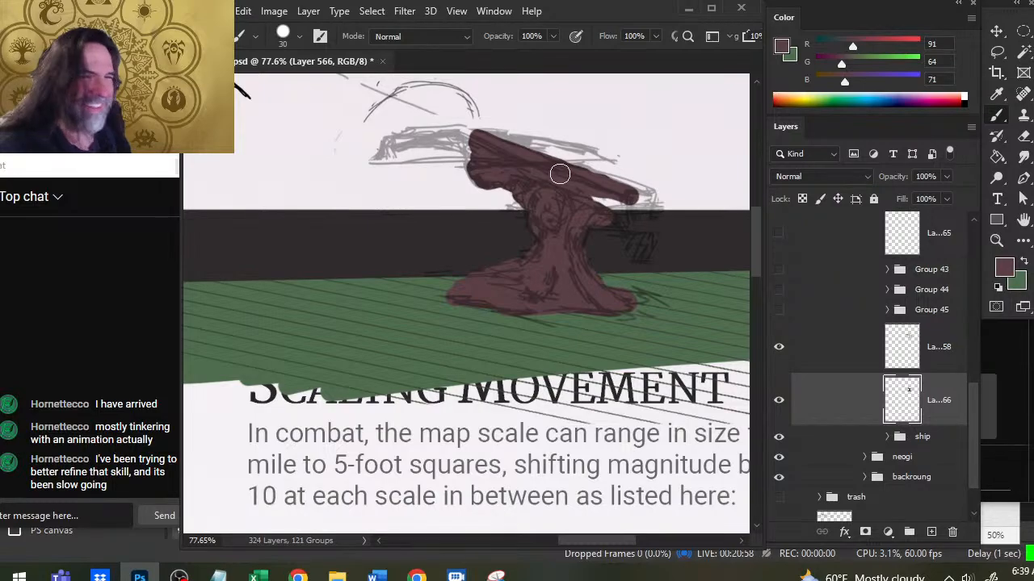
Extend the stump's slanted beam to the sketched end at its lower right with a size 20 brush in maroon.
key(bracketleft)
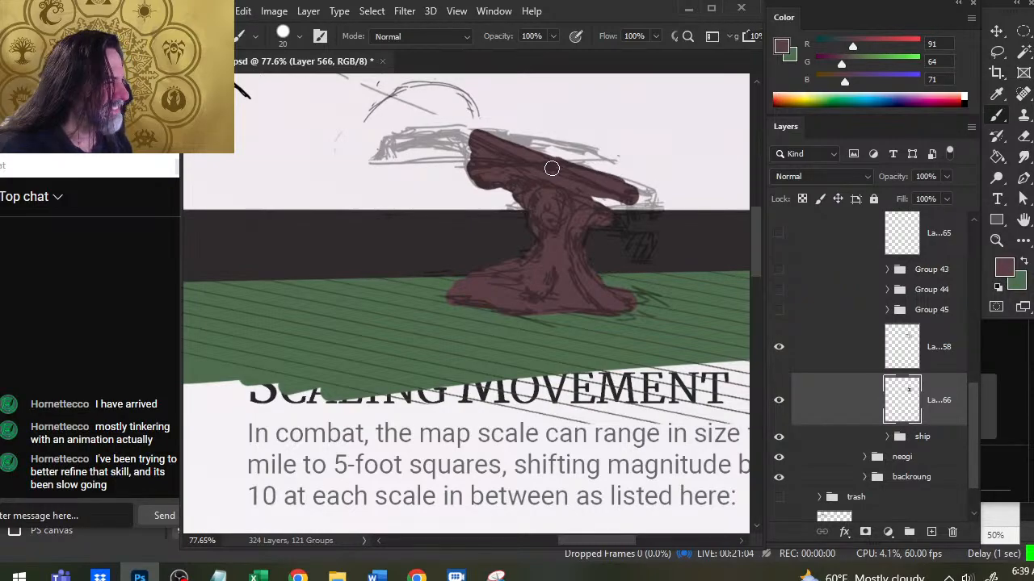
drag(551, 168, 644, 194)
key(e)
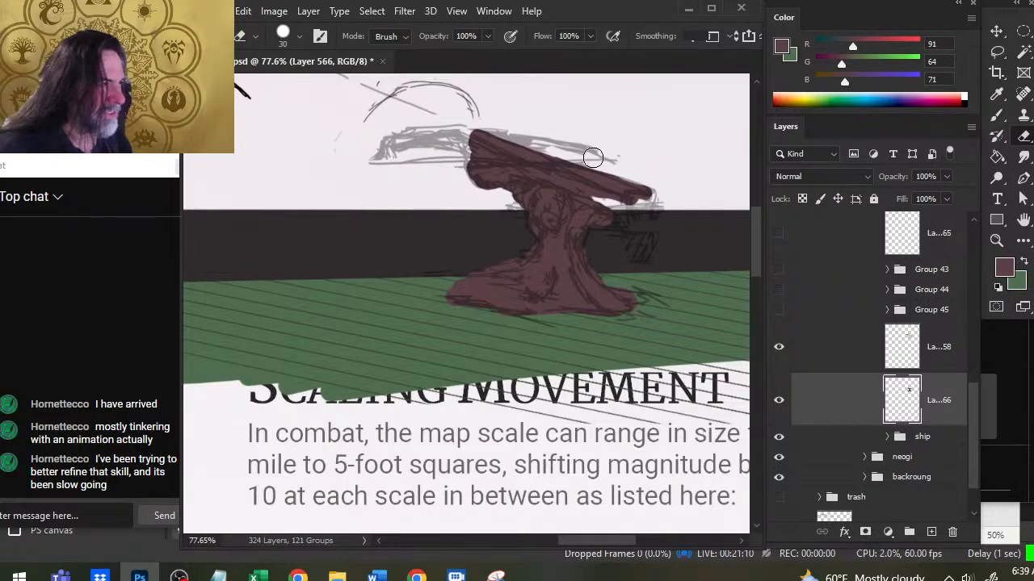
Paint an arm reaching left from the top of the beam along the sketch and taper its tip with the size 30 eraser.
key(b)
mouse_move(480, 148)
mouse_down()
mouse_move(459, 134)
mouse_move(401, 132)
mouse_up()
key(e)
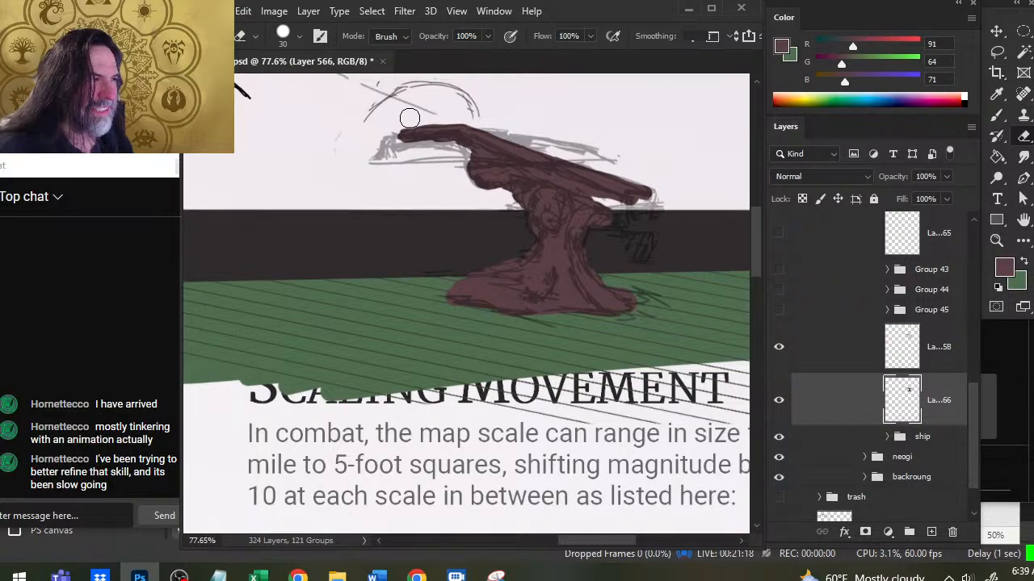
mouse_move(431, 117)
mouse_down()
mouse_move(410, 119)
mouse_move(437, 136)
mouse_move(394, 138)
mouse_move(445, 124)
mouse_move(392, 138)
mouse_up()
key(b)
key(e)
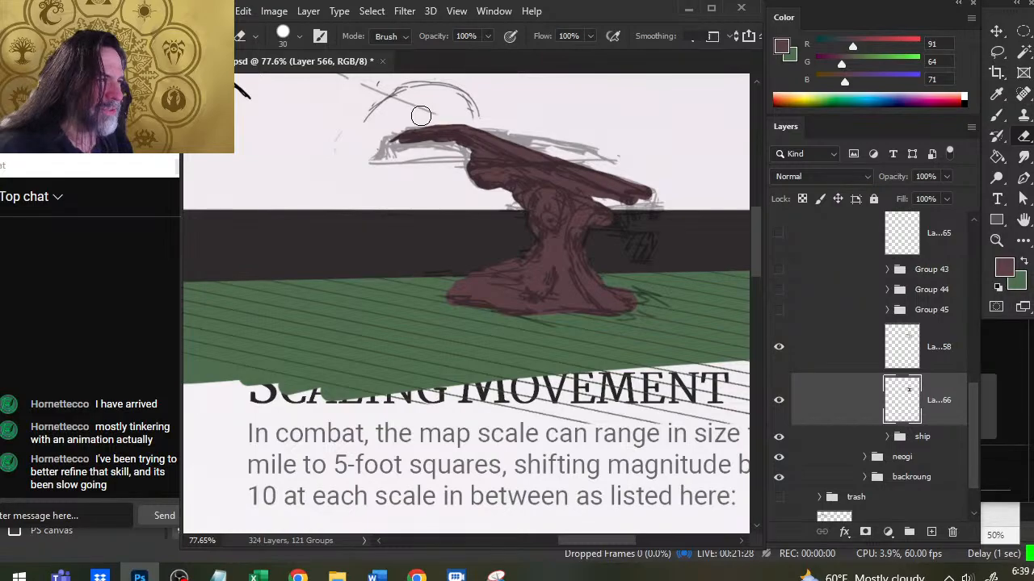
Lengthen the left arm's tip and bend it downward using a size 10 brush, trimming its upper contour with the eraser.
key(b)
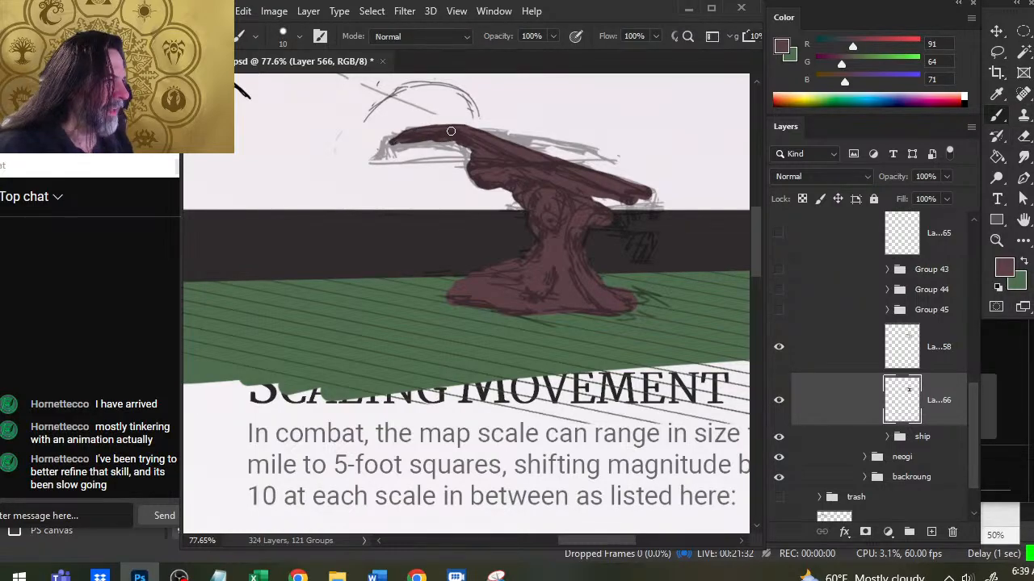
mouse_move(391, 141)
mouse_down()
mouse_move(405, 132)
mouse_move(391, 127)
mouse_up()
key(e)
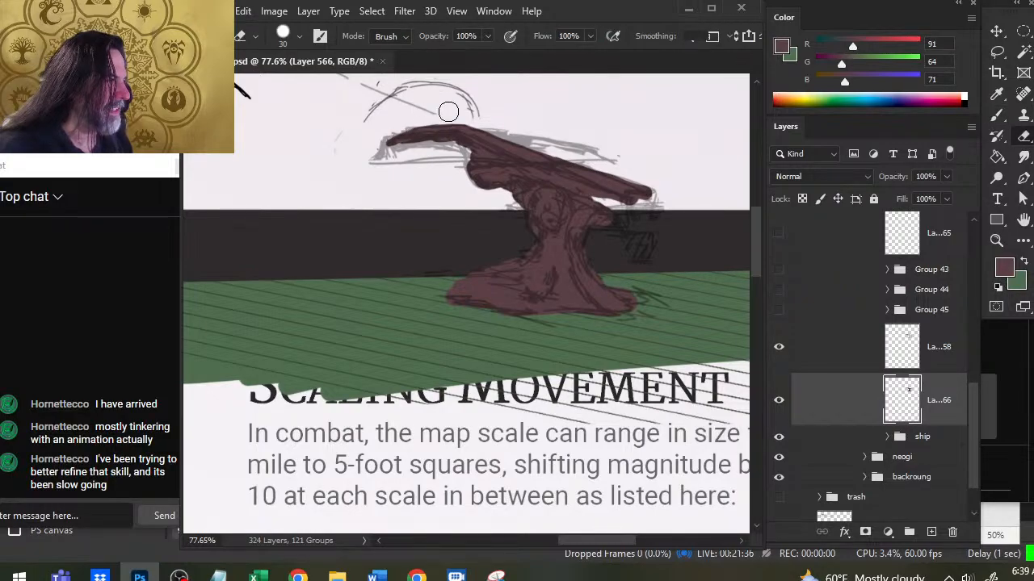
key(b)
mouse_move(451, 131)
mouse_down()
mouse_move(401, 133)
mouse_move(383, 153)
mouse_up()
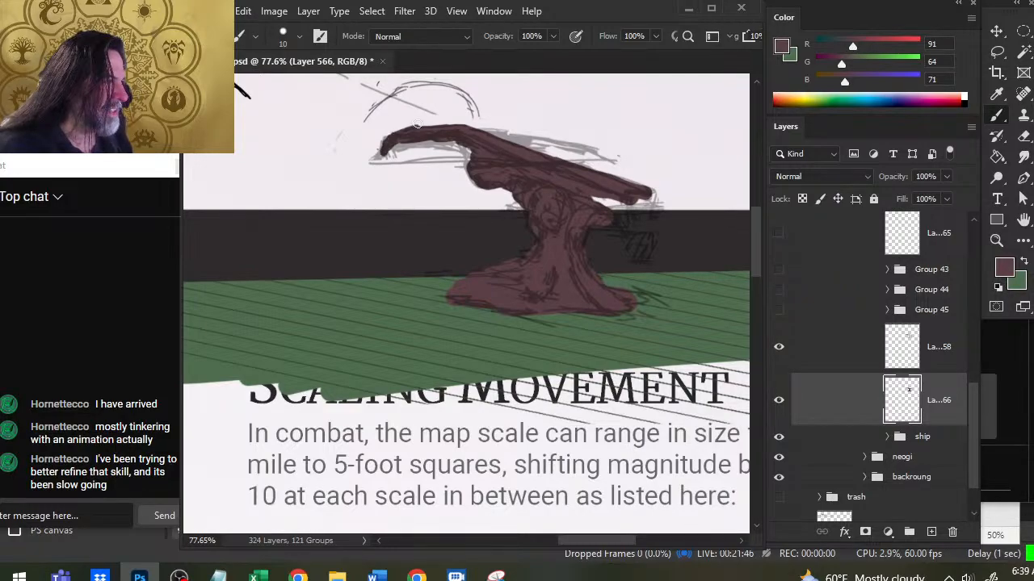
key(e)
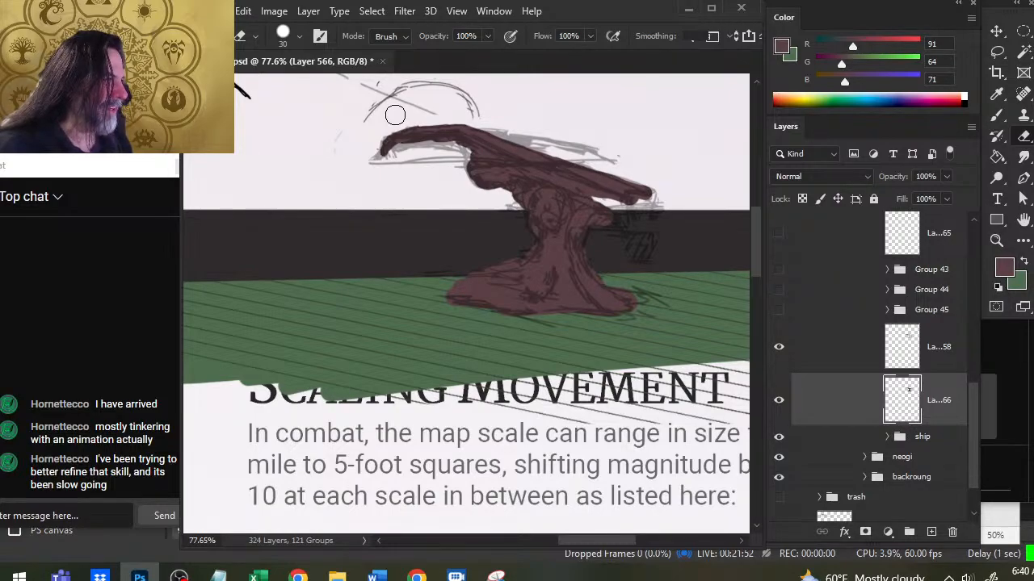
Extend the arm's hooked tip to the far left end of the sketch and erase the stray paint beneath it.
key(b)
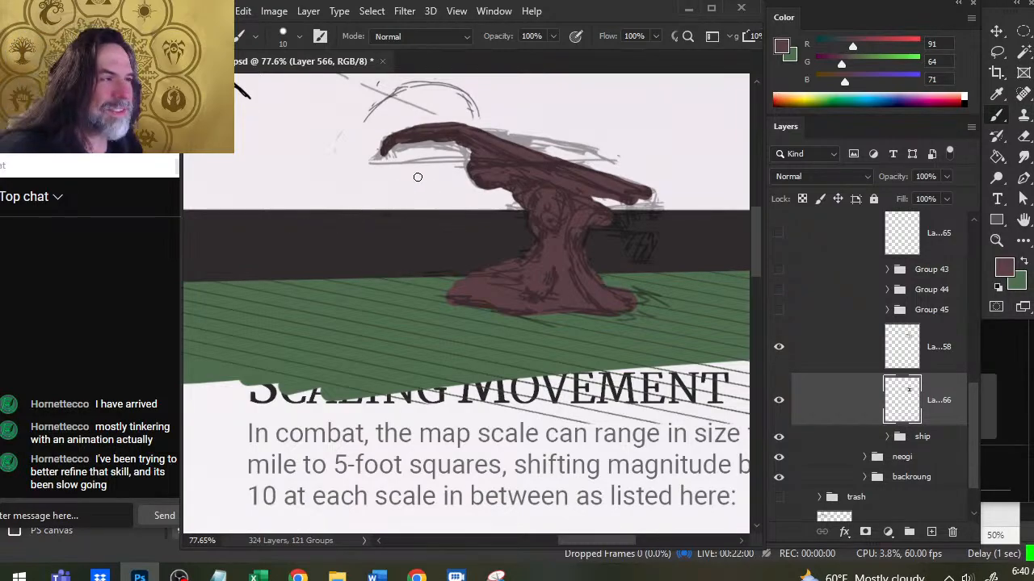
mouse_move(387, 151)
mouse_down()
mouse_move(376, 149)
mouse_move(387, 147)
mouse_up()
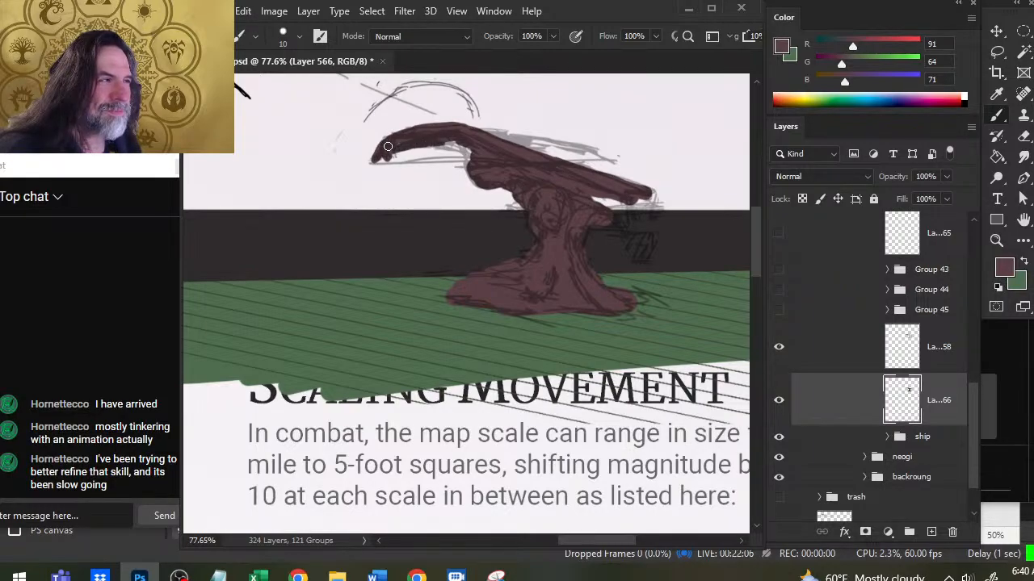
key(e)
drag(386, 156, 407, 158)
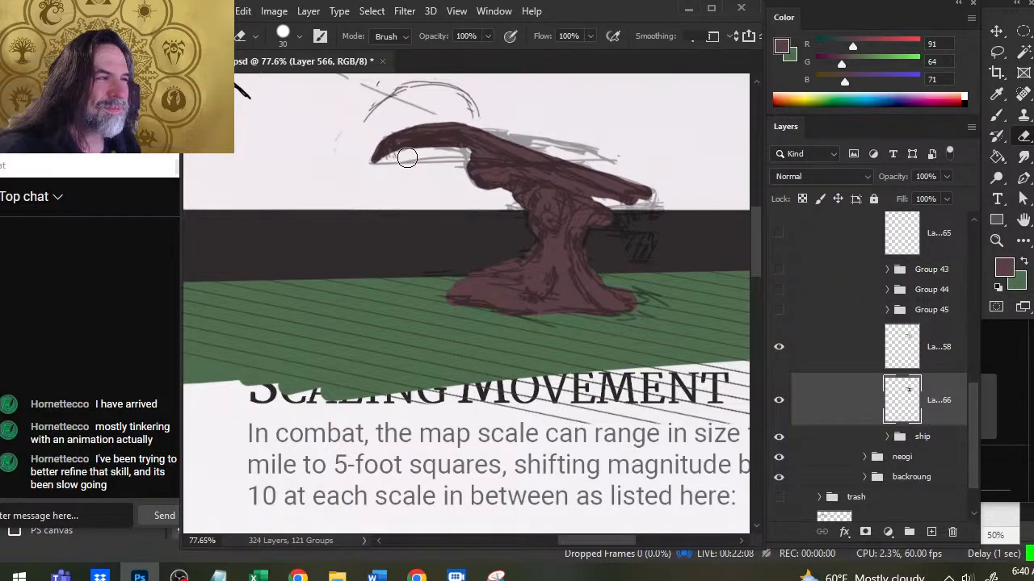
Refine the curved underside of the left arm up to its join with the trunk, alternating size 10 brush and size 30 eraser.
key(b)
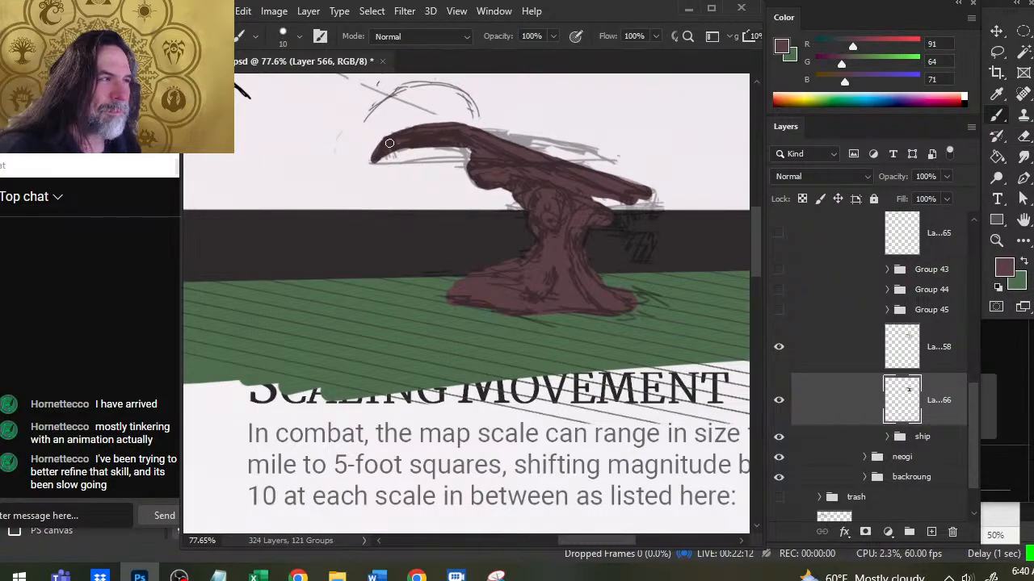
key(e)
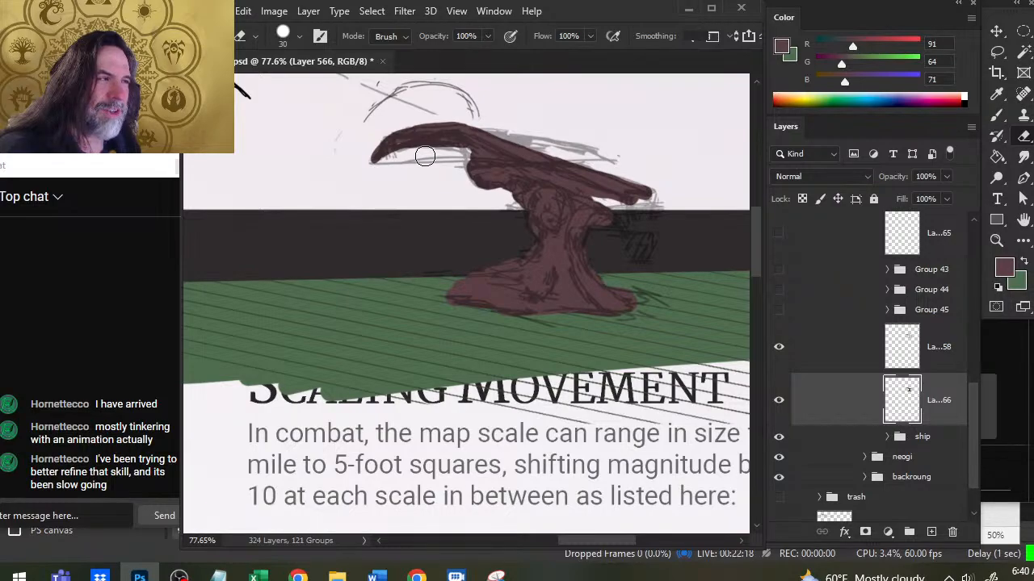
drag(425, 155, 390, 164)
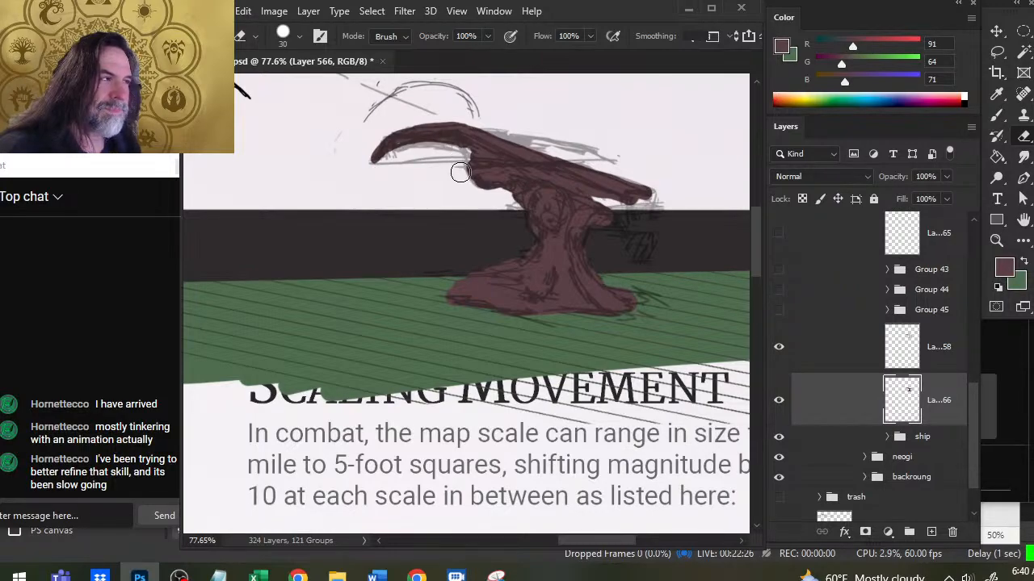
key(b)
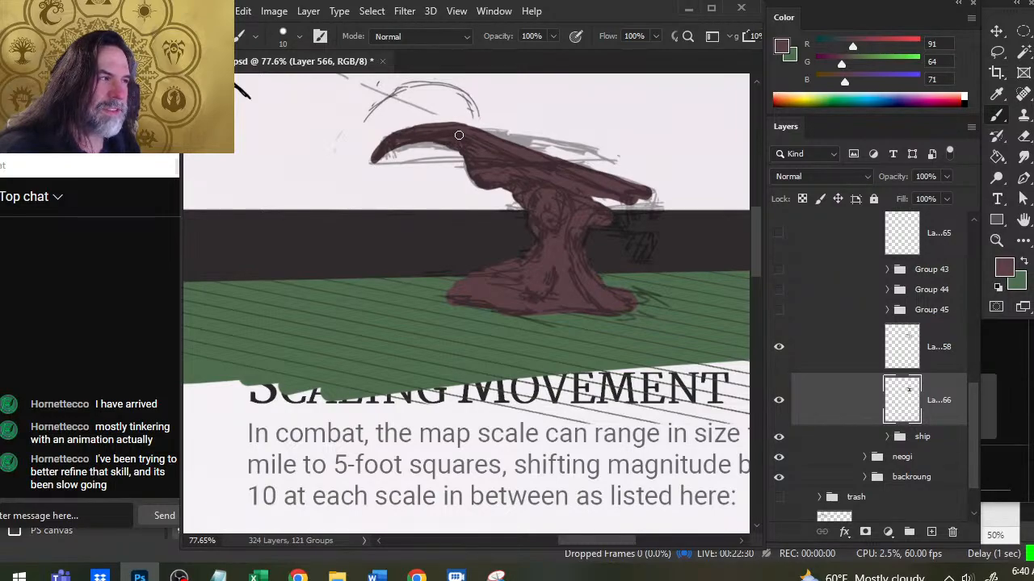
key(e)
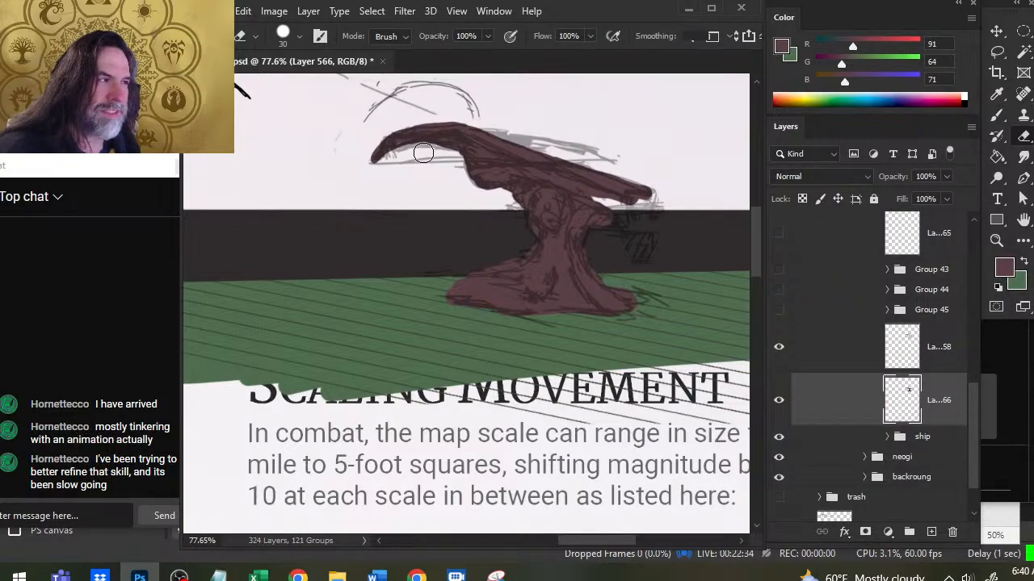
Paint a thin tapering branch pointing right from the top of the arm, above the slanted beam, with the size 10 brush.
key(b)
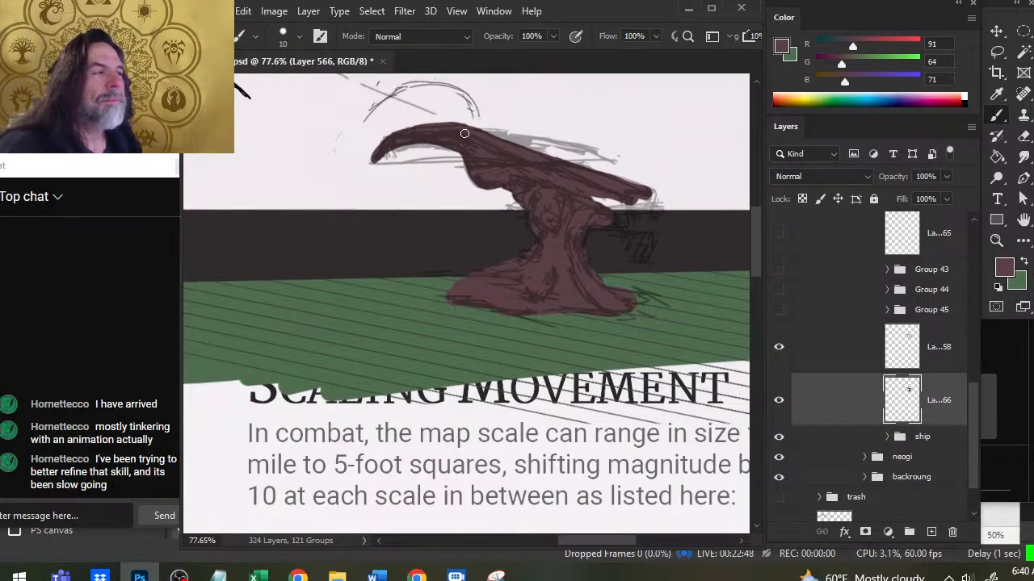
mouse_move(450, 132)
mouse_down()
mouse_move(541, 138)
mouse_move(484, 125)
mouse_move(522, 114)
mouse_move(538, 122)
mouse_up()
key(e)
key(b)
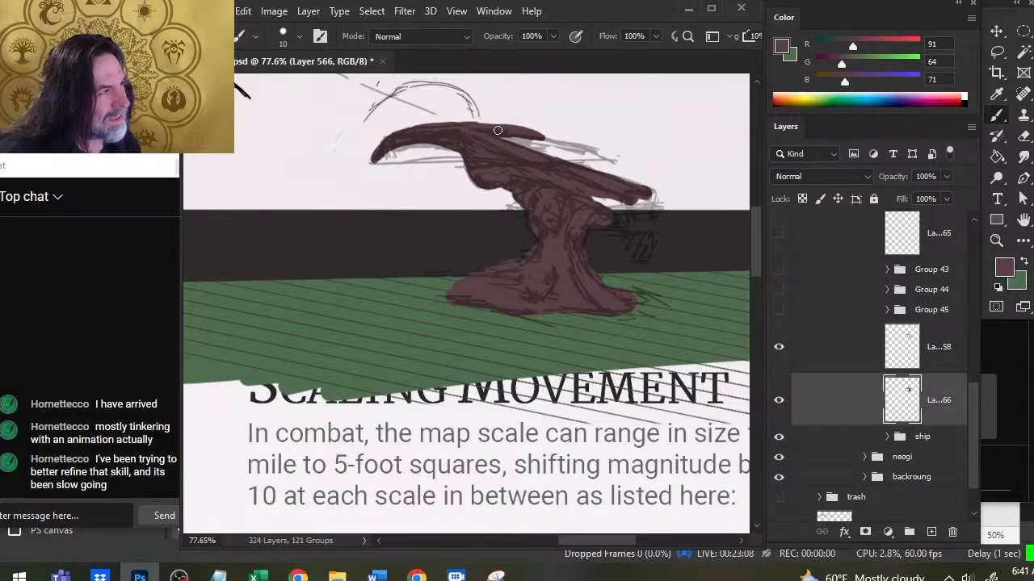
drag(498, 130, 542, 136)
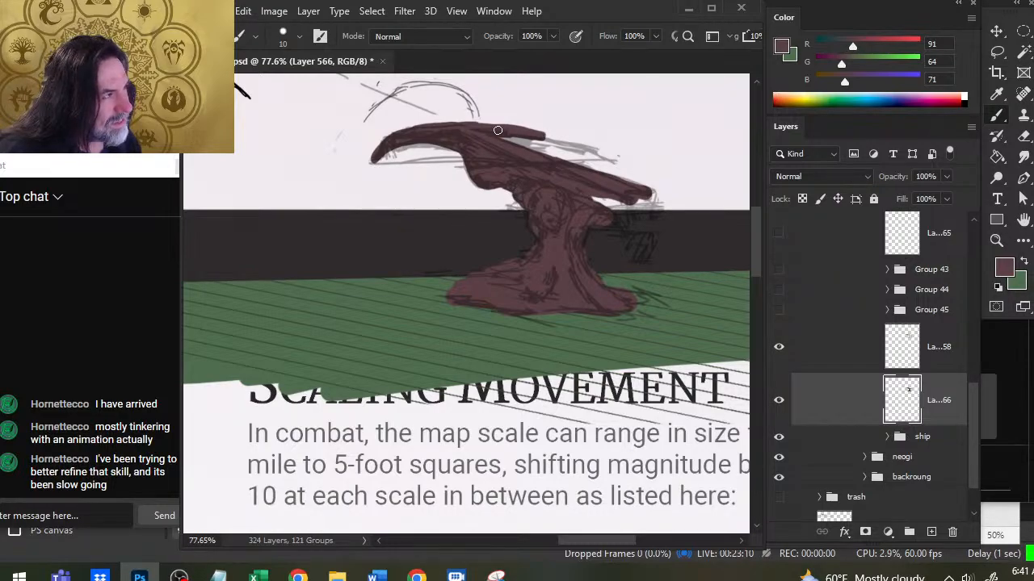
drag(478, 125, 497, 126)
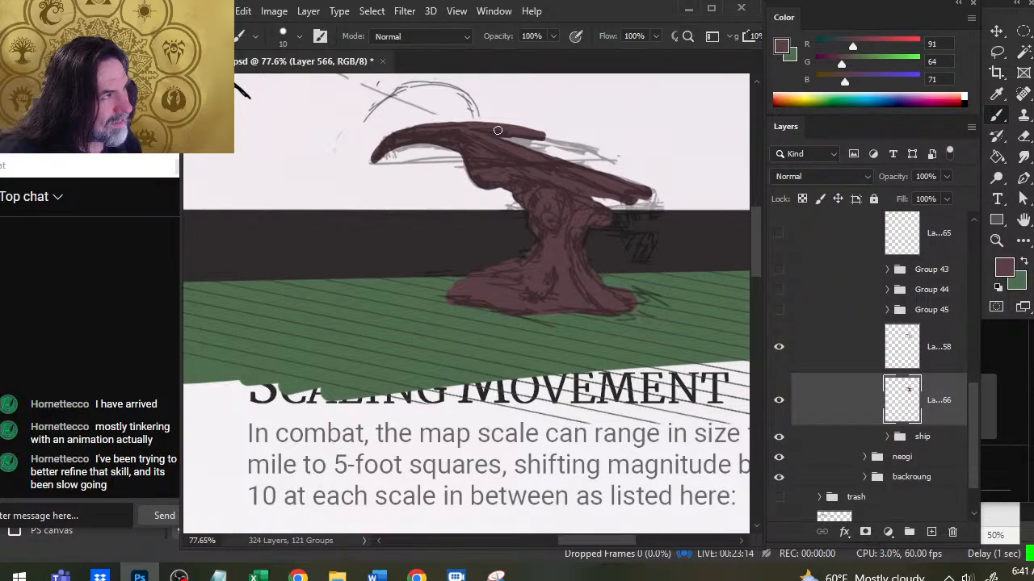
drag(470, 123, 497, 126)
key(e)
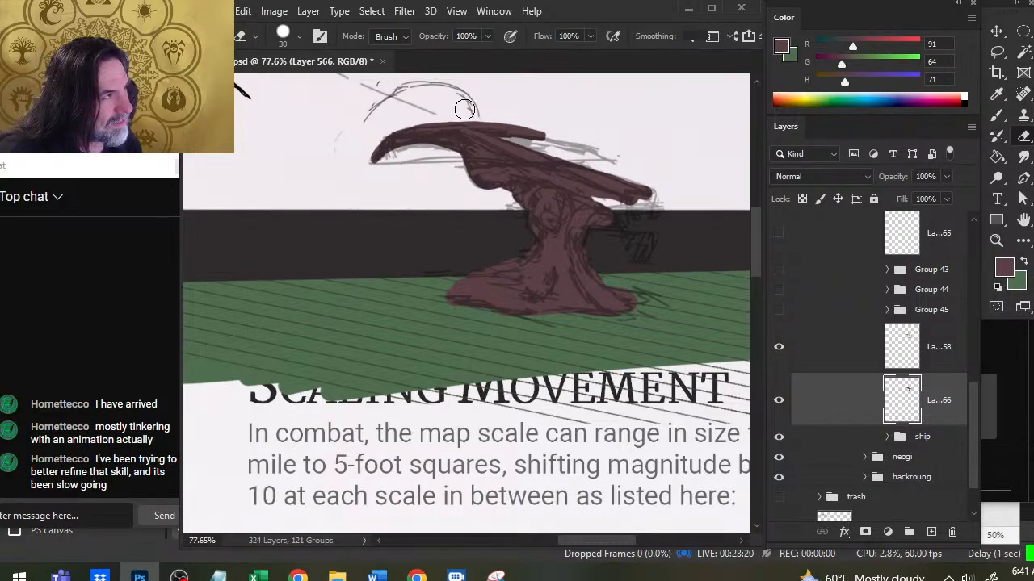
key(b)
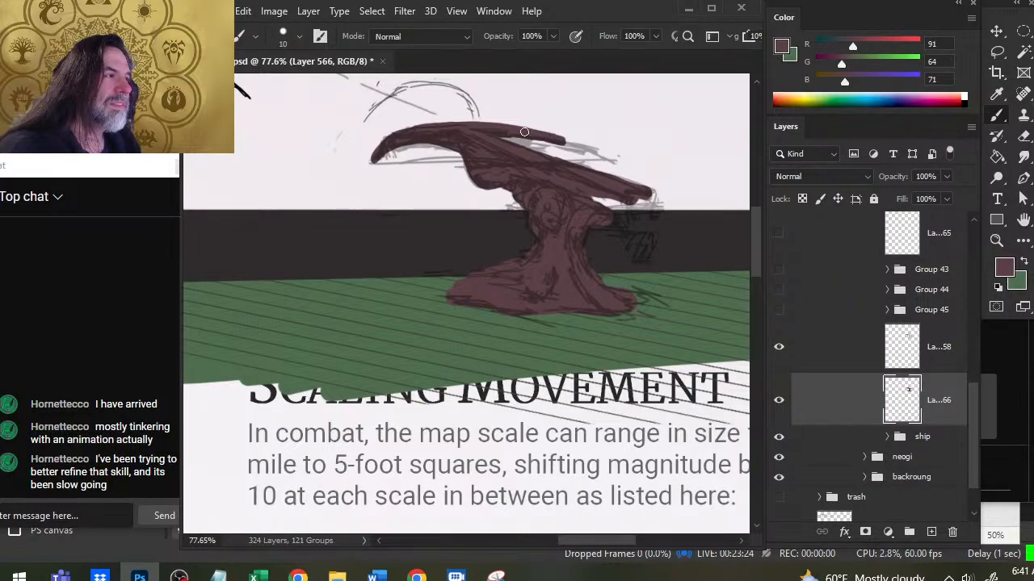
Shrink the eraser and carve a clean narrow gap between the thin upper branch and the slanted beam.
key(e)
key(bracketleft)
key(bracketleft)
key(bracketleft)
key(bracketleft)
key(bracketleft)
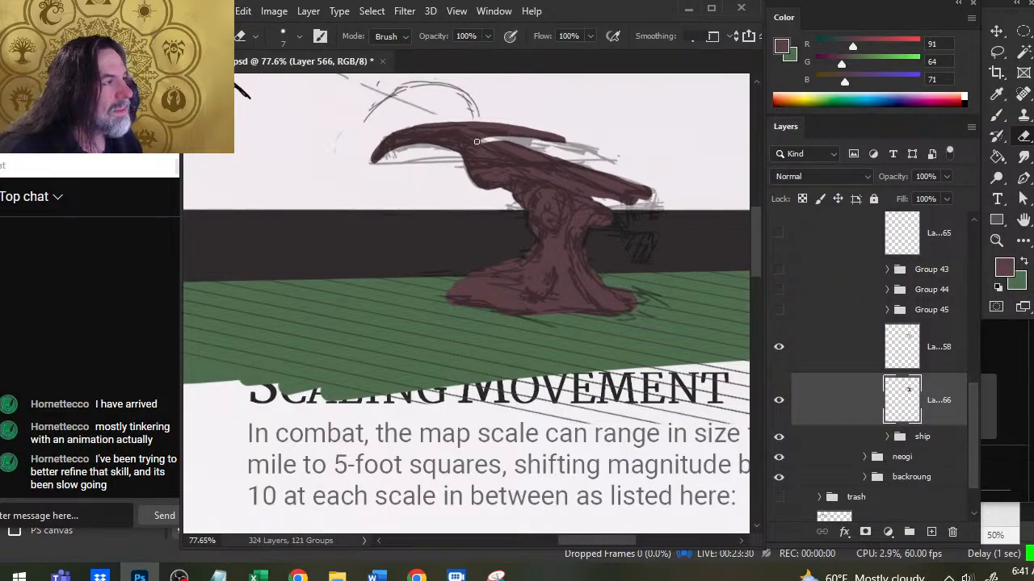
key(b)
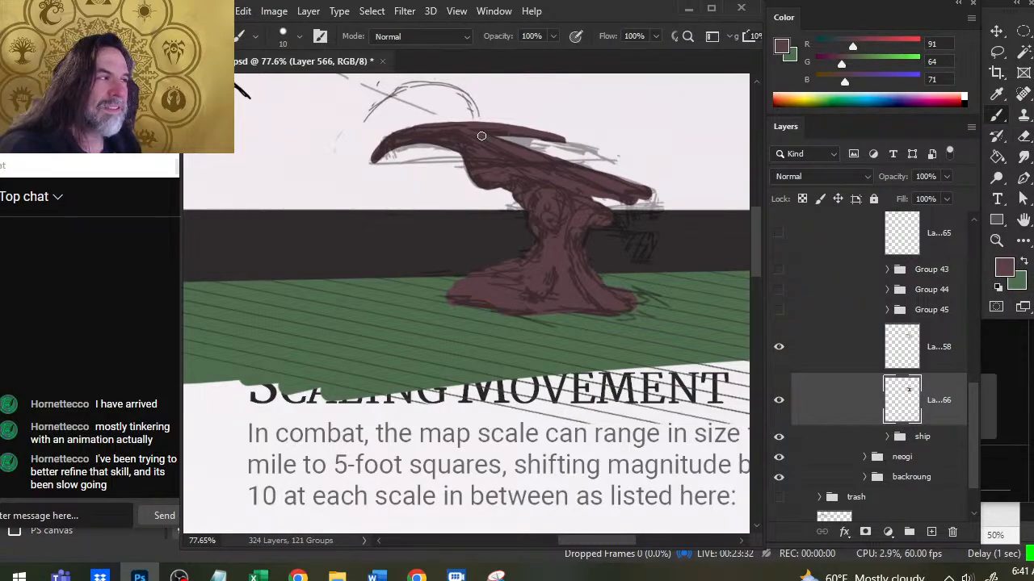
key(e)
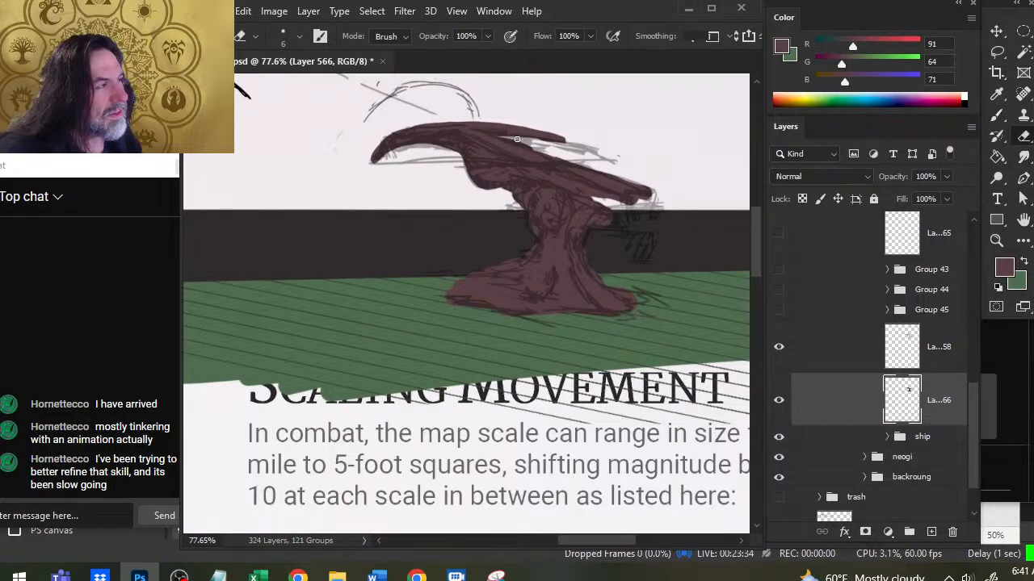
mouse_move(523, 142)
mouse_down()
mouse_move(504, 139)
mouse_move(529, 147)
mouse_up()
Straighten the upper edge of the slanted beam toward its right end with the size 4 eraser and size 10 brush.
key(b)
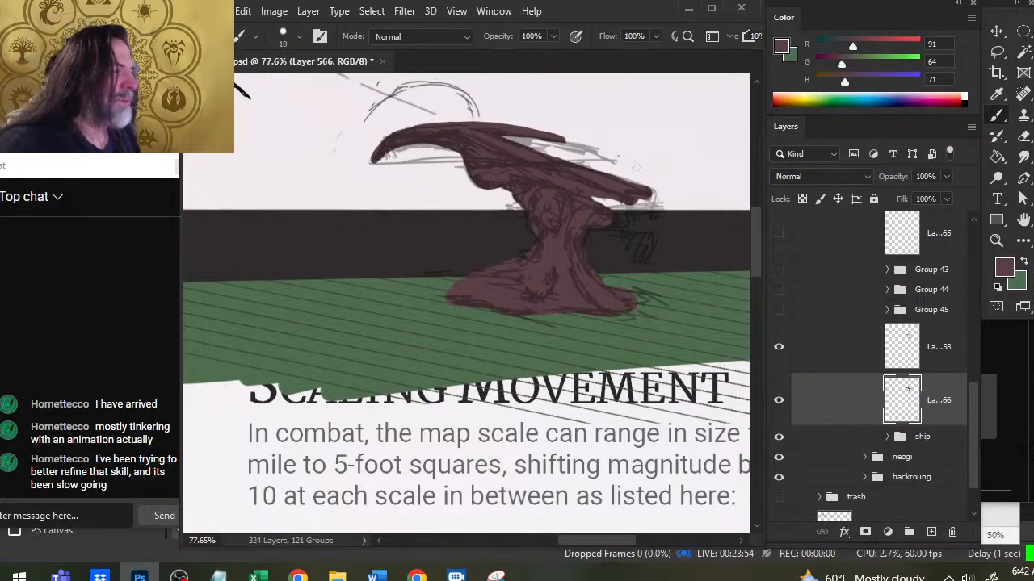
key(e)
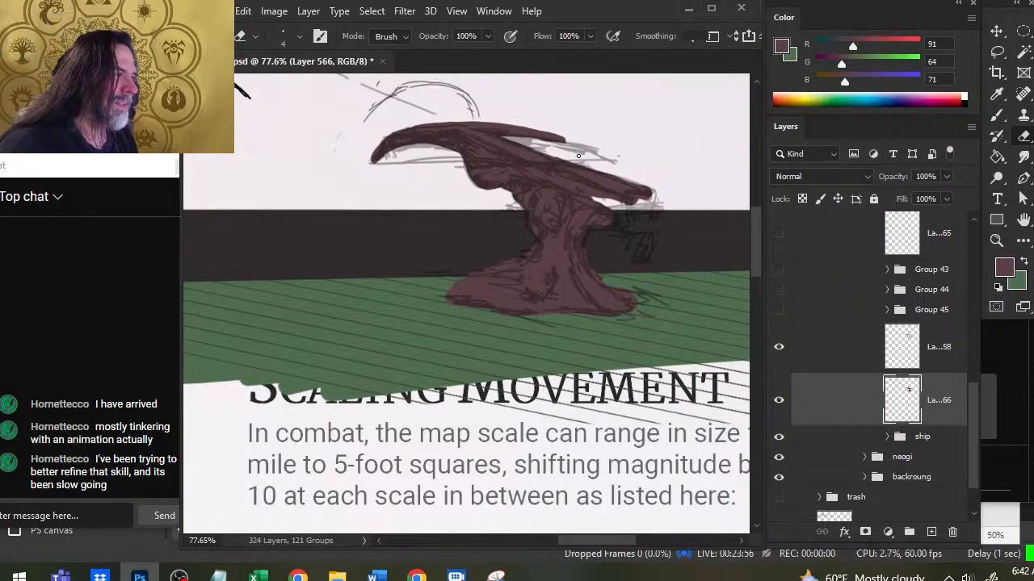
drag(570, 162, 616, 171)
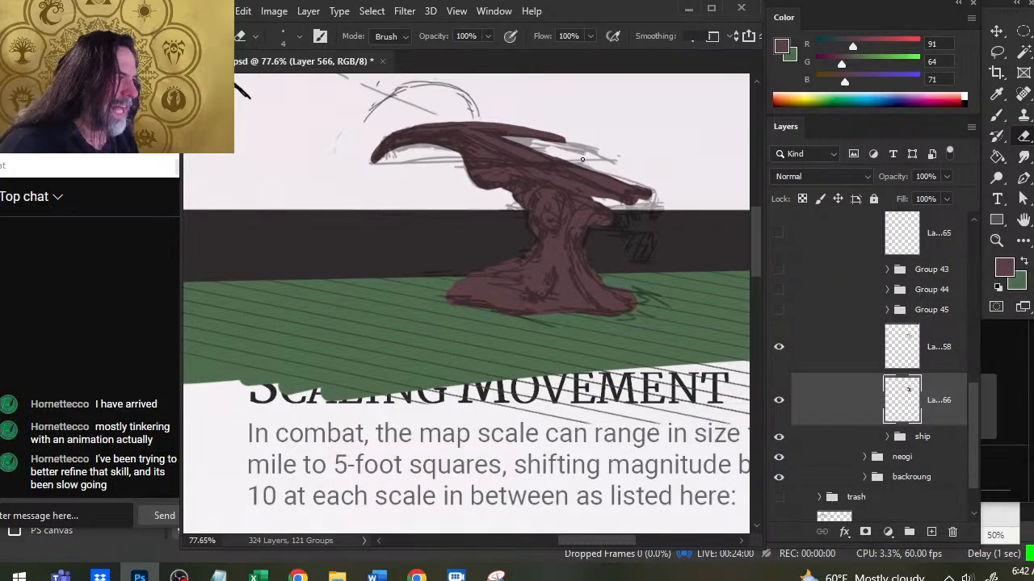
key(b)
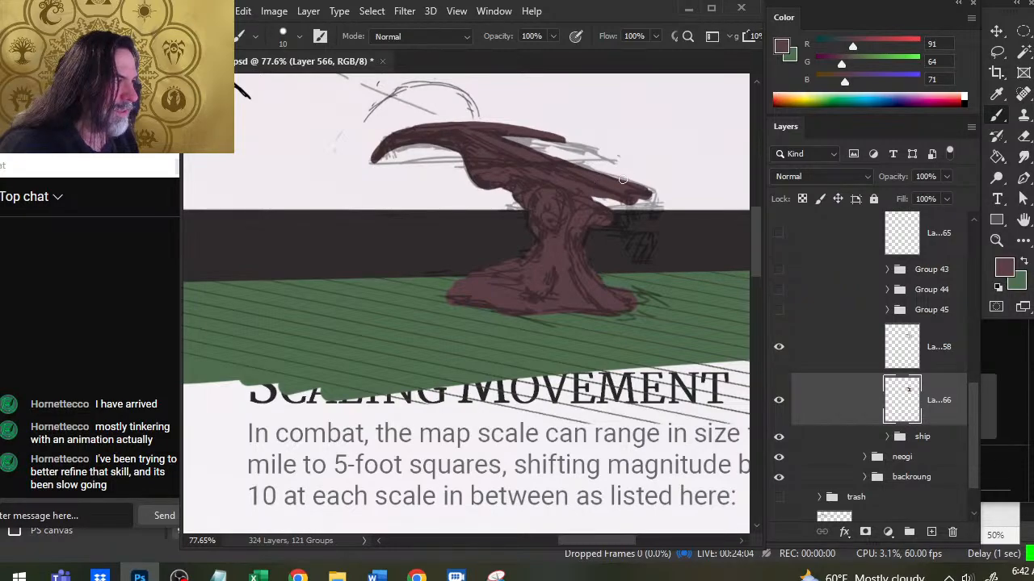
key(e)
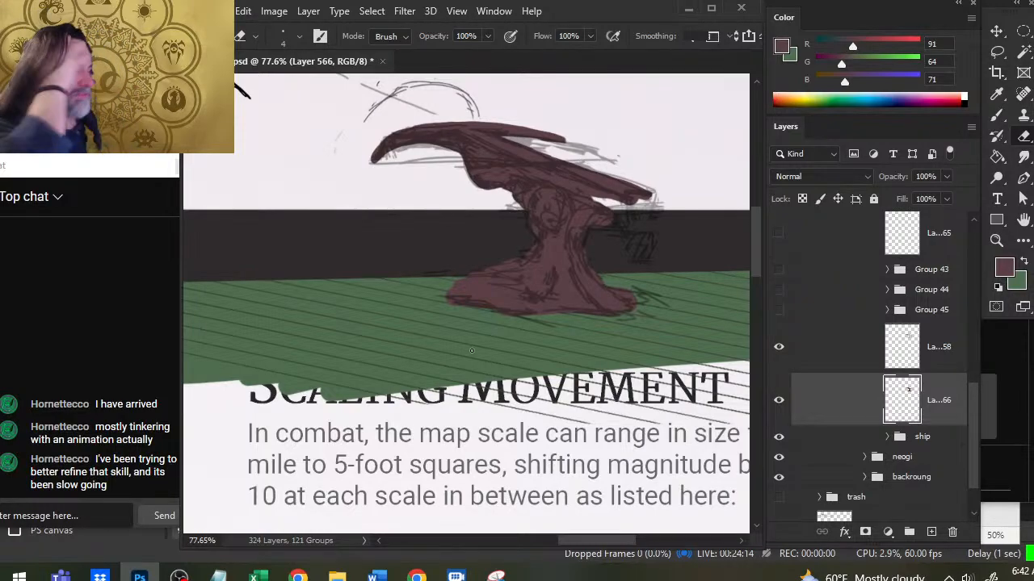
Fill out the beam's right end into a thicker, squared-off shape and paint its underside in toward the trunk.
key(b)
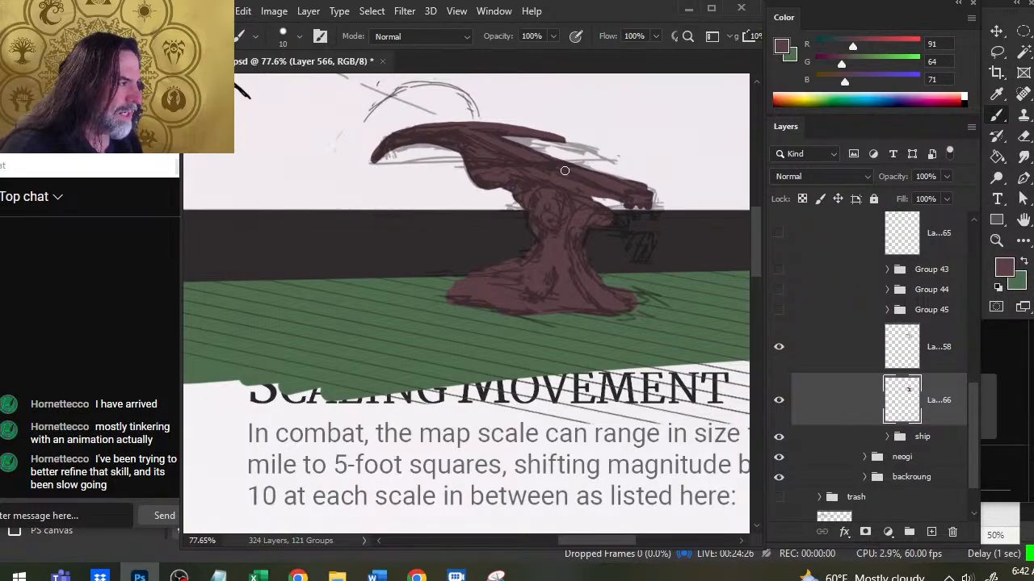
key(e)
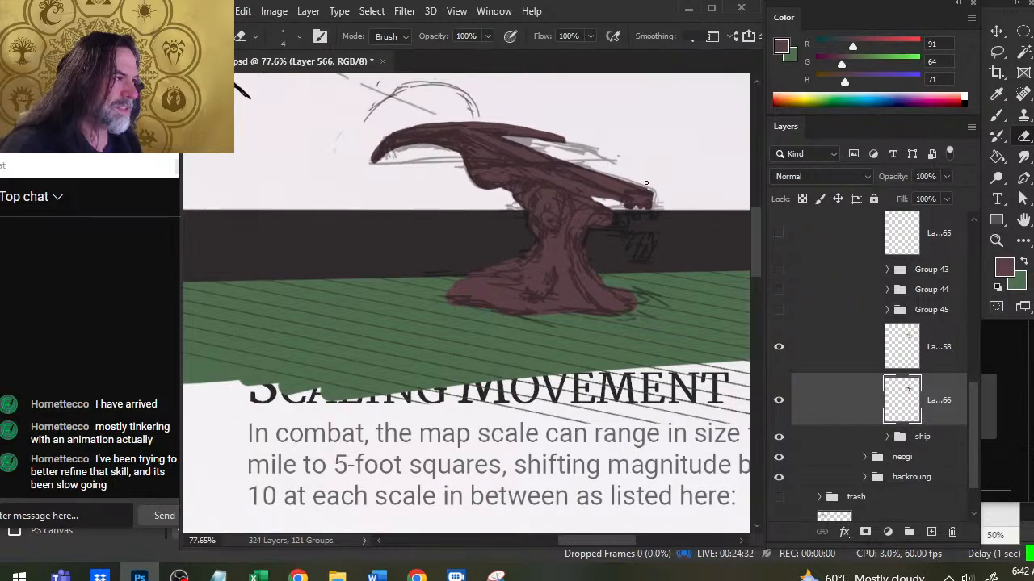
key(b)
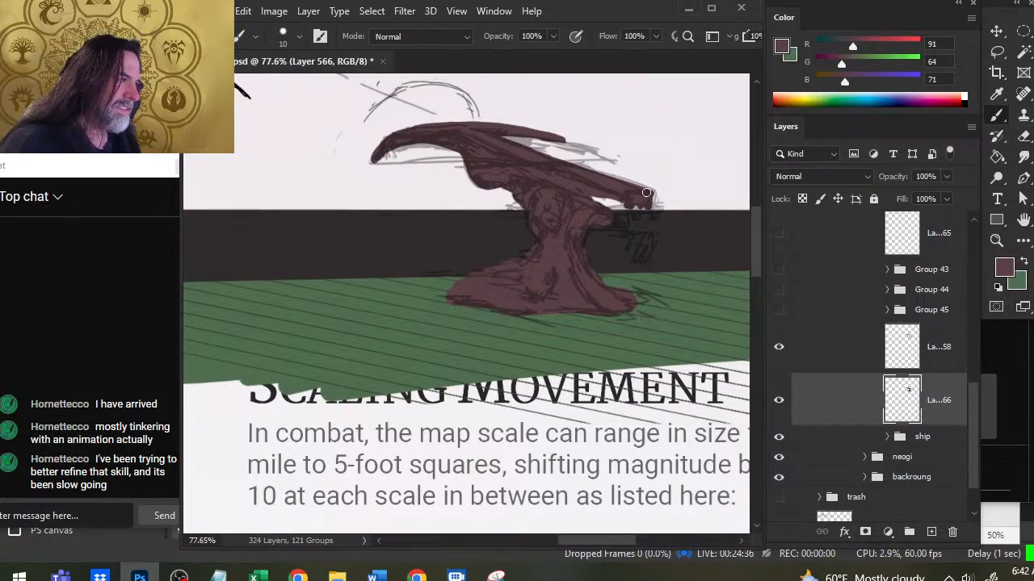
mouse_move(649, 194)
mouse_down()
mouse_move(627, 205)
mouse_move(560, 177)
mouse_up()
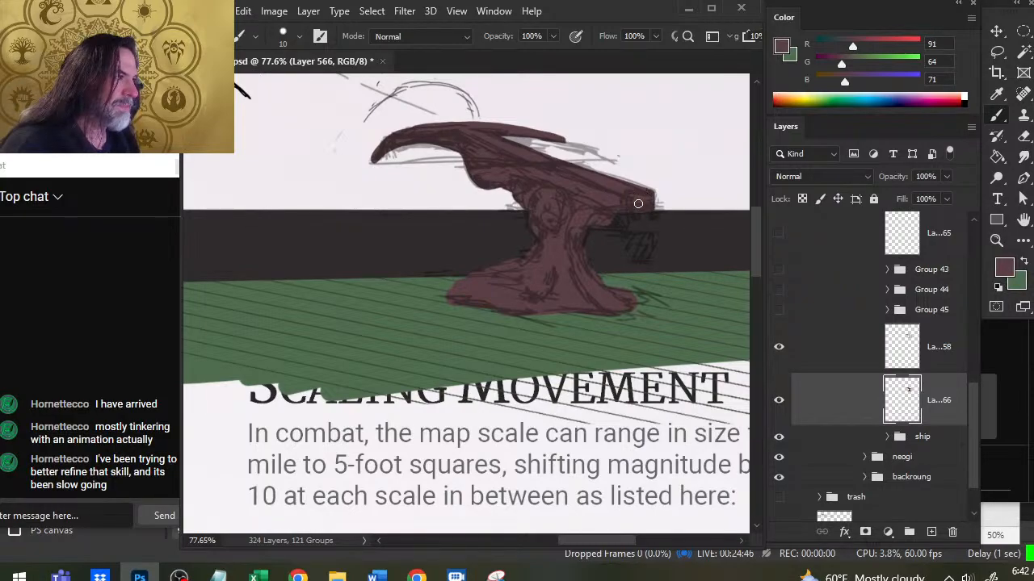
key(e)
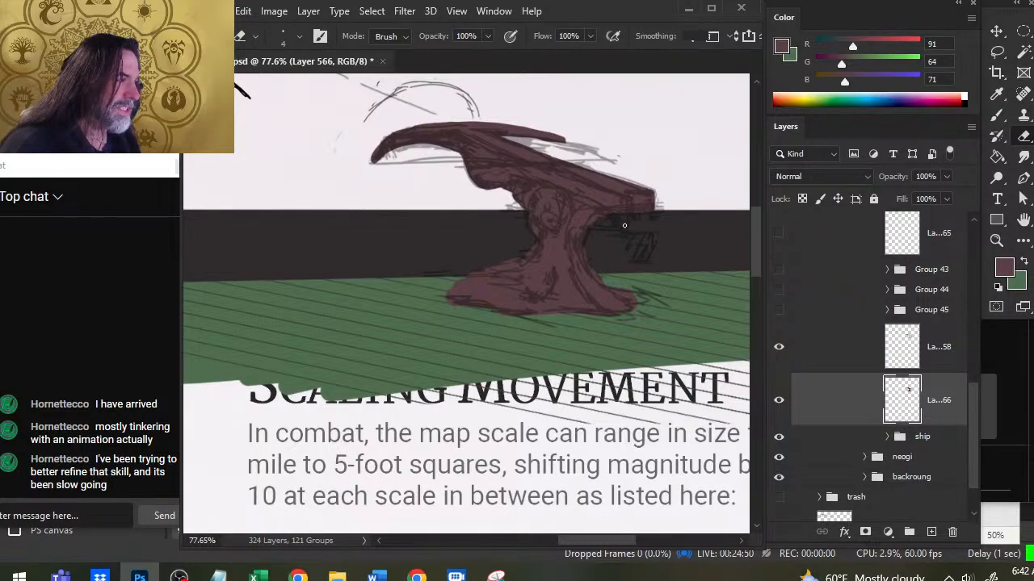
Paint a short block hanging beneath the beam's right end with the size 10 brush and trim its underside with the size 4 eraser.
key(b)
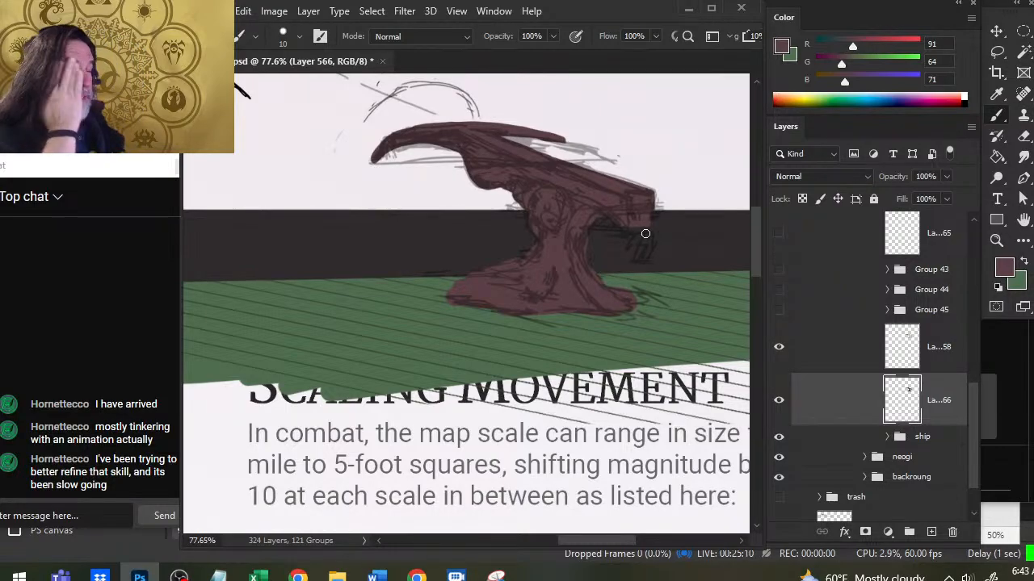
key(e)
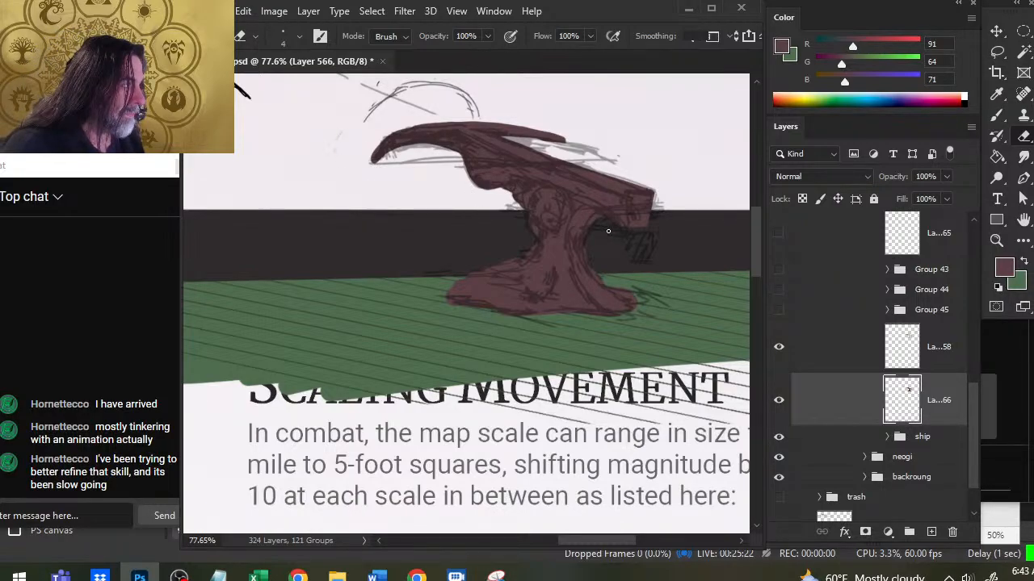
key(b)
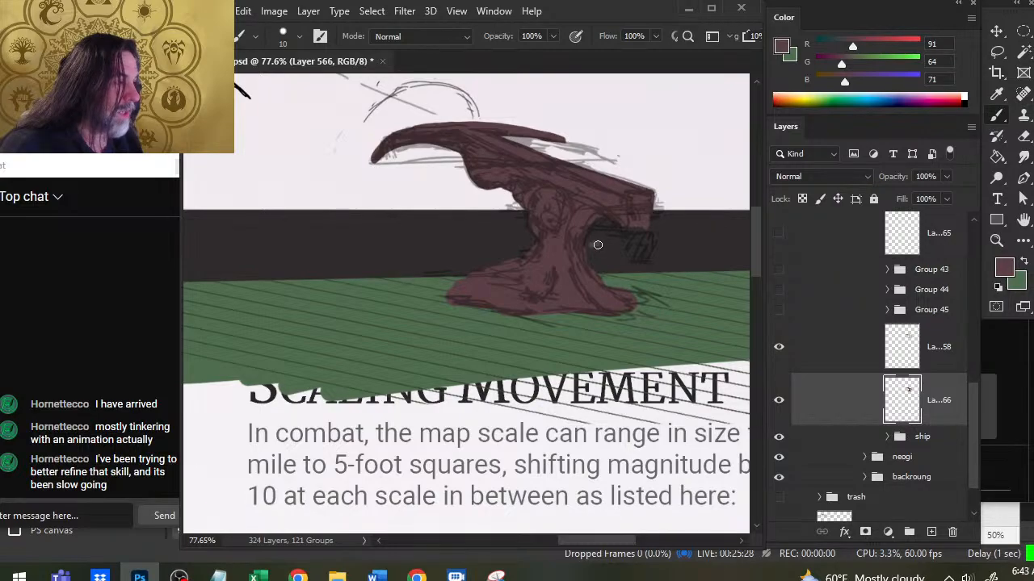
key(e)
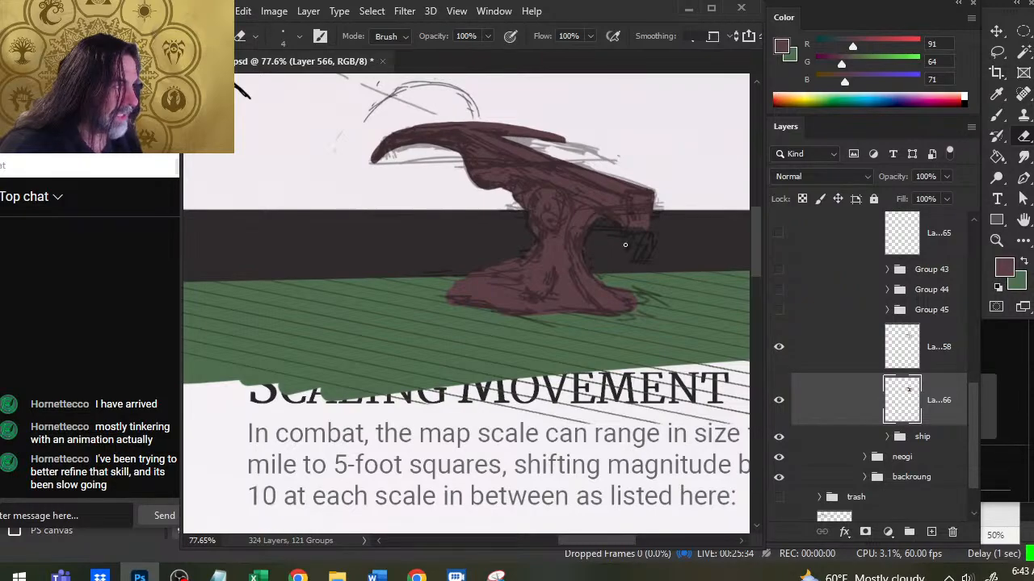
key(b)
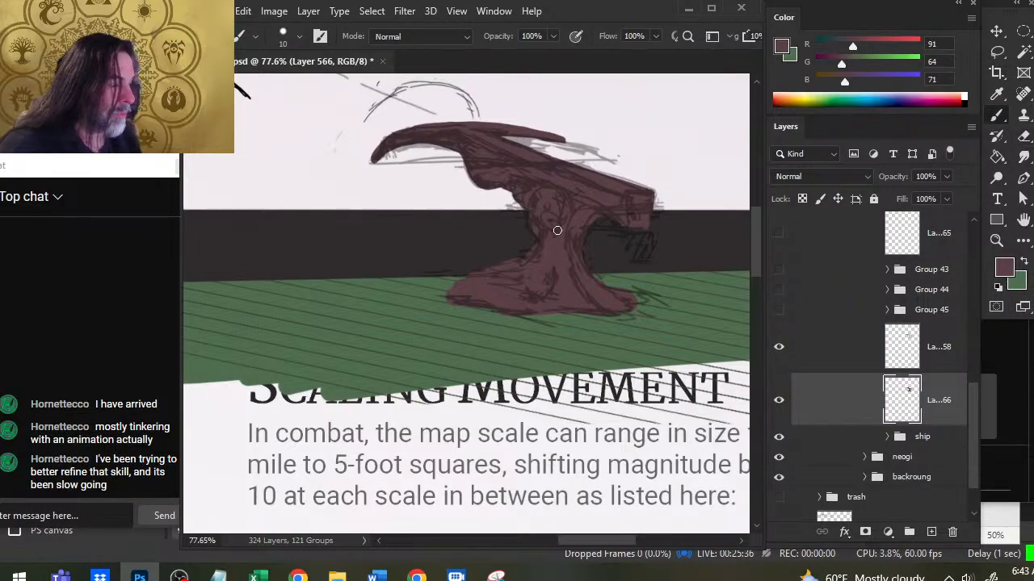
Trim the left tip of the stump's base and paint its lower right edge out into a fuller rounded curve.
key(e)
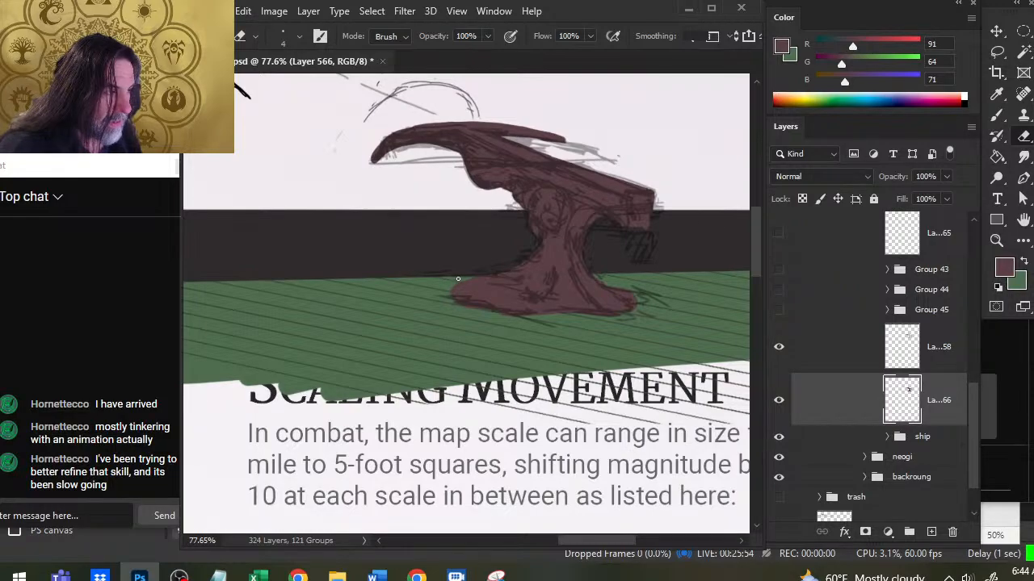
key(b)
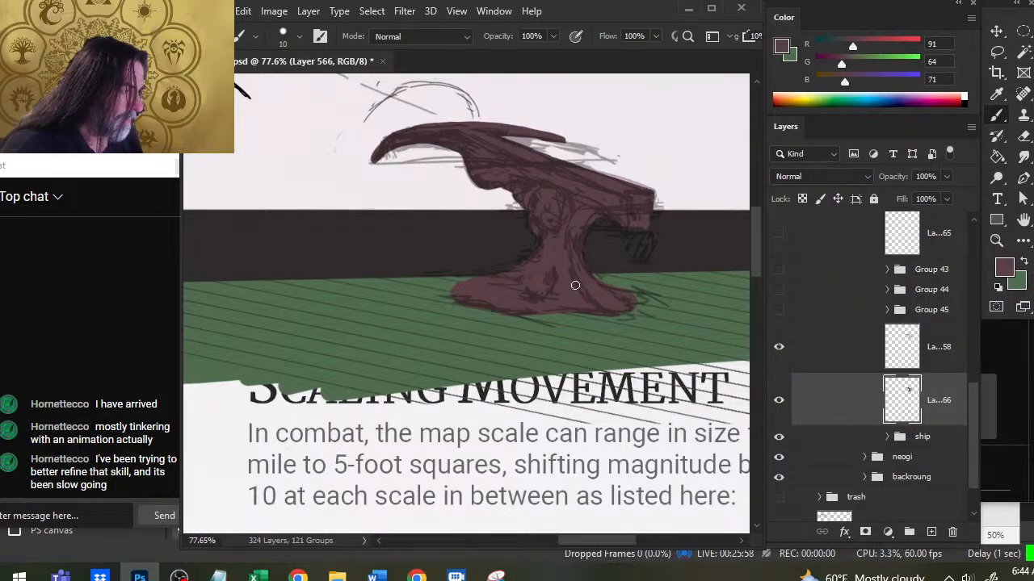
key(e)
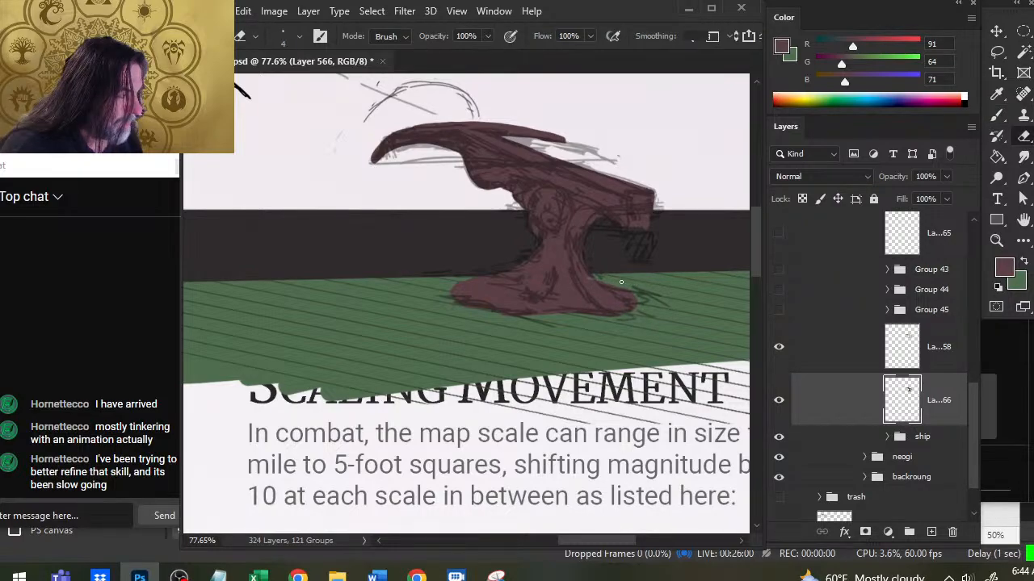
key(b)
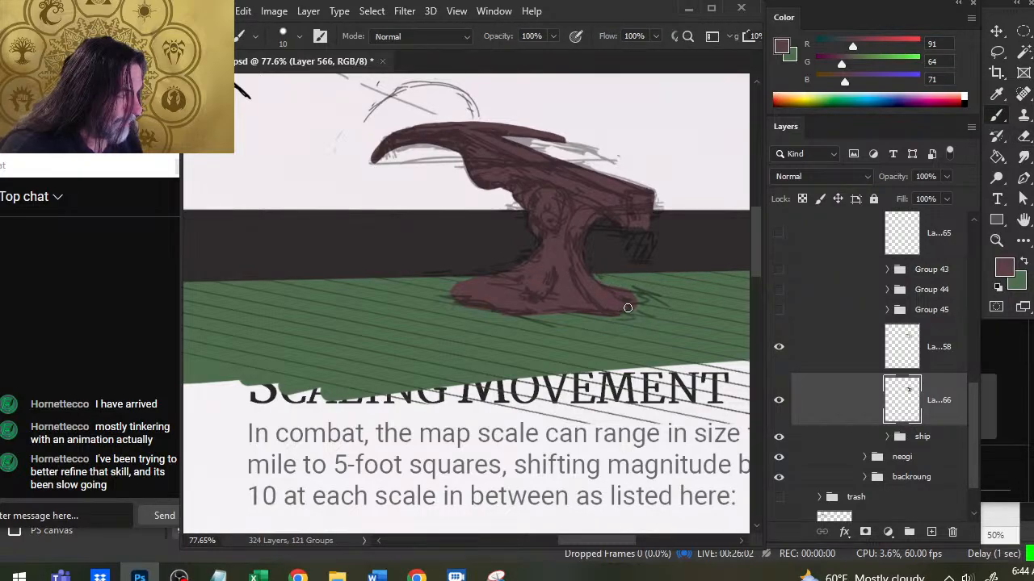
drag(525, 310, 607, 319)
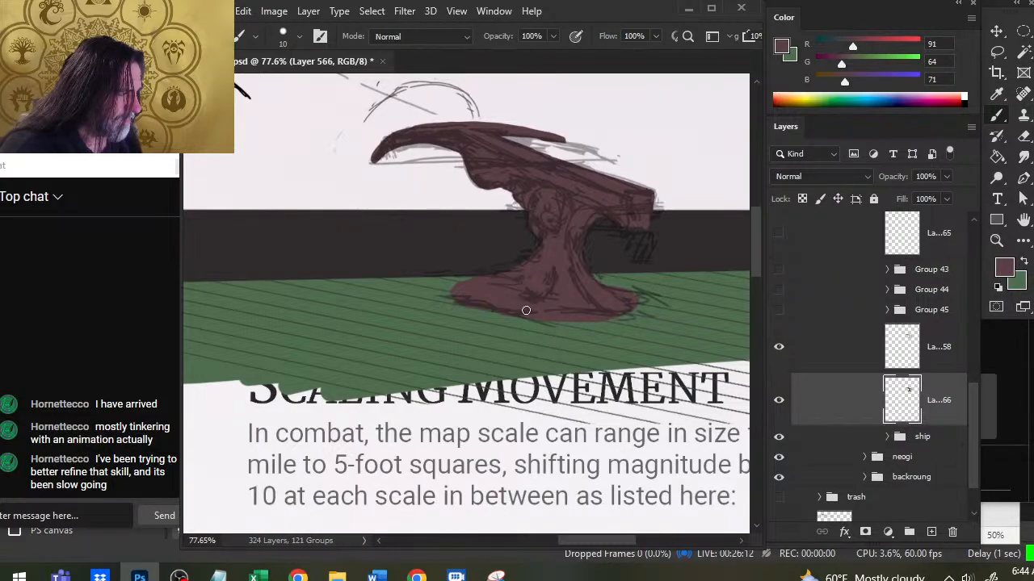
Smooth the left tip and lower edge of the base, and clean up the trunk's upper left edge, with small brush and eraser touches.
key(e)
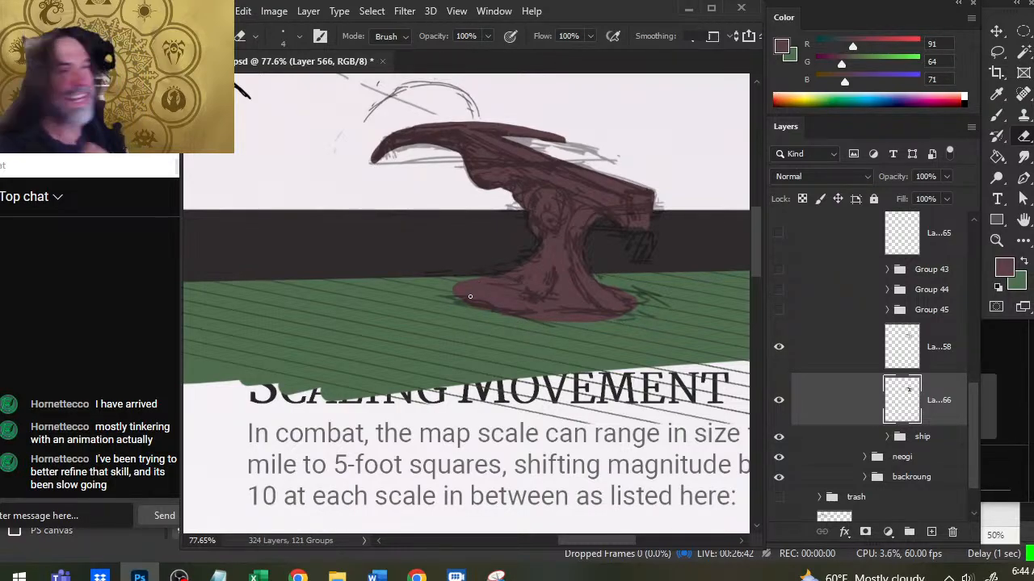
key(b)
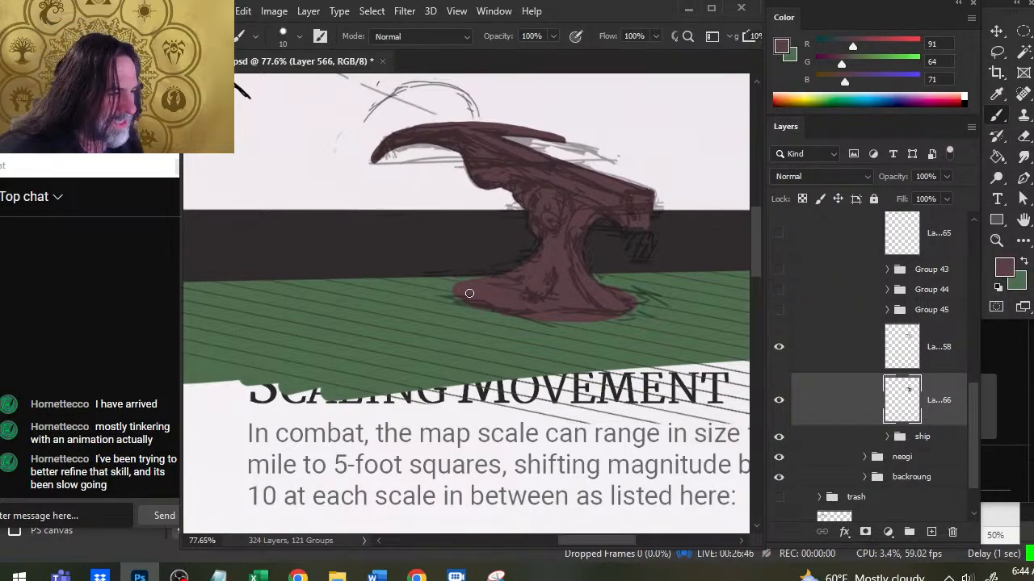
key(e)
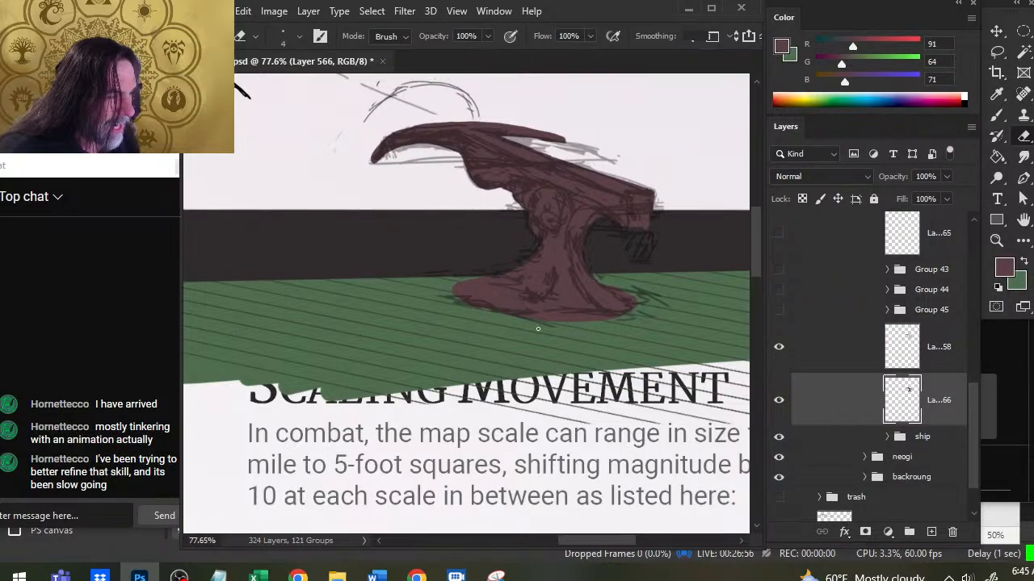
key(b)
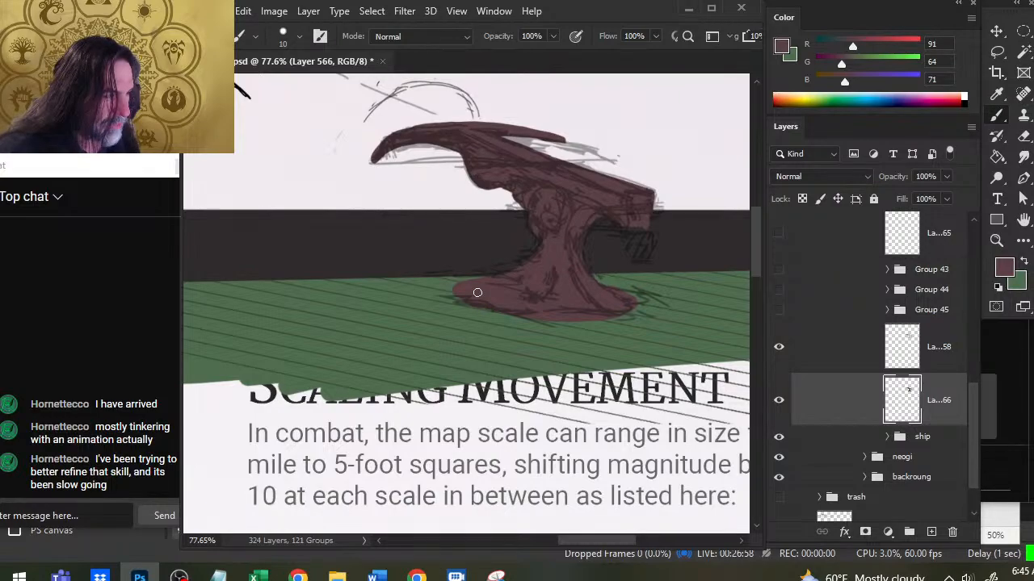
key(e)
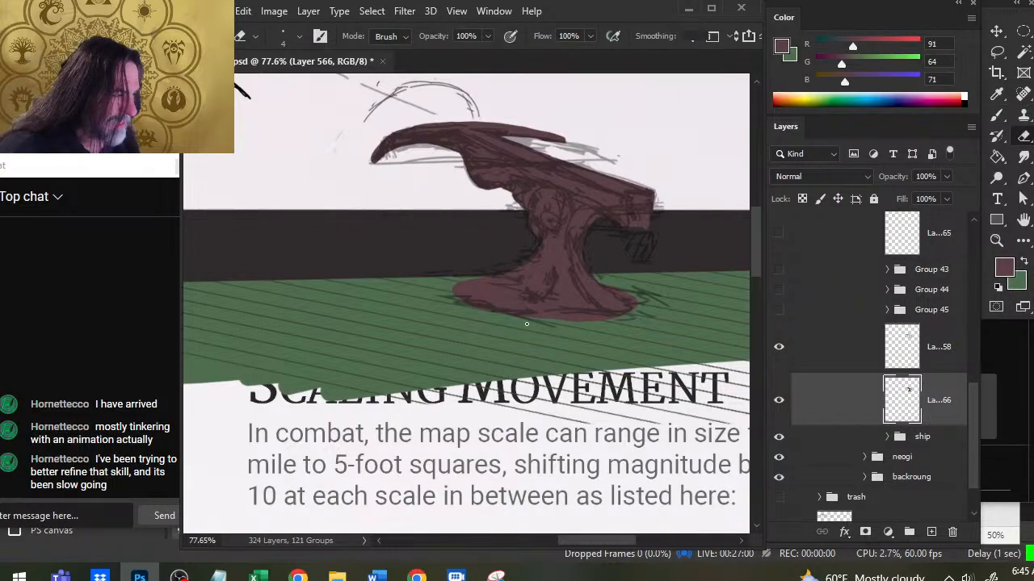
key(b)
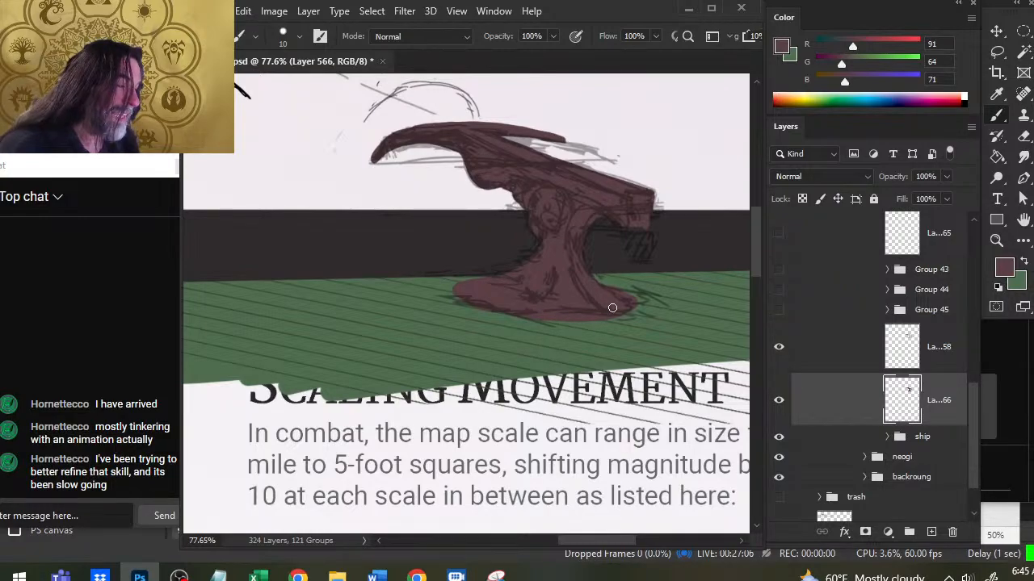
key(e)
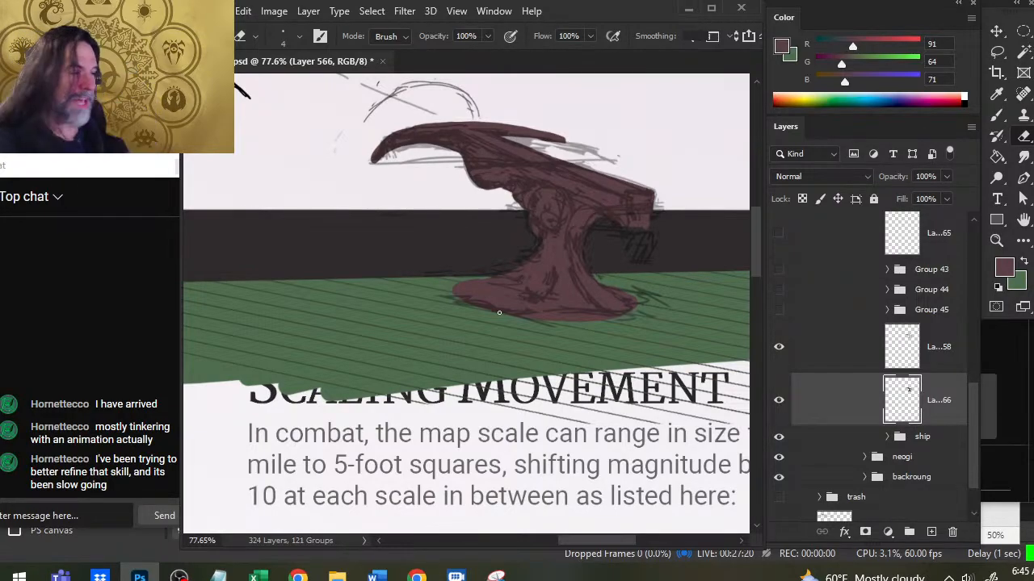
key(b)
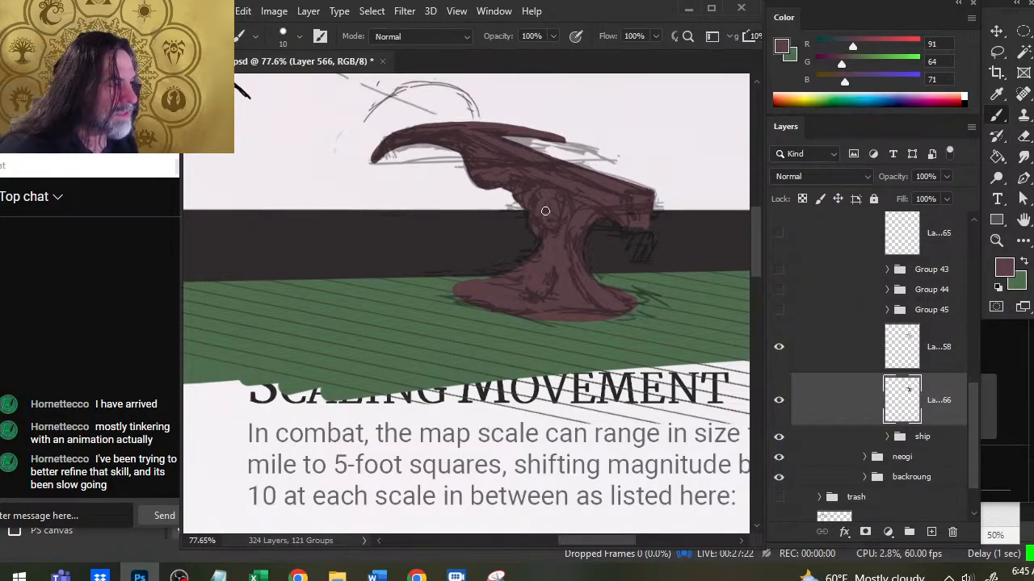
key(e)
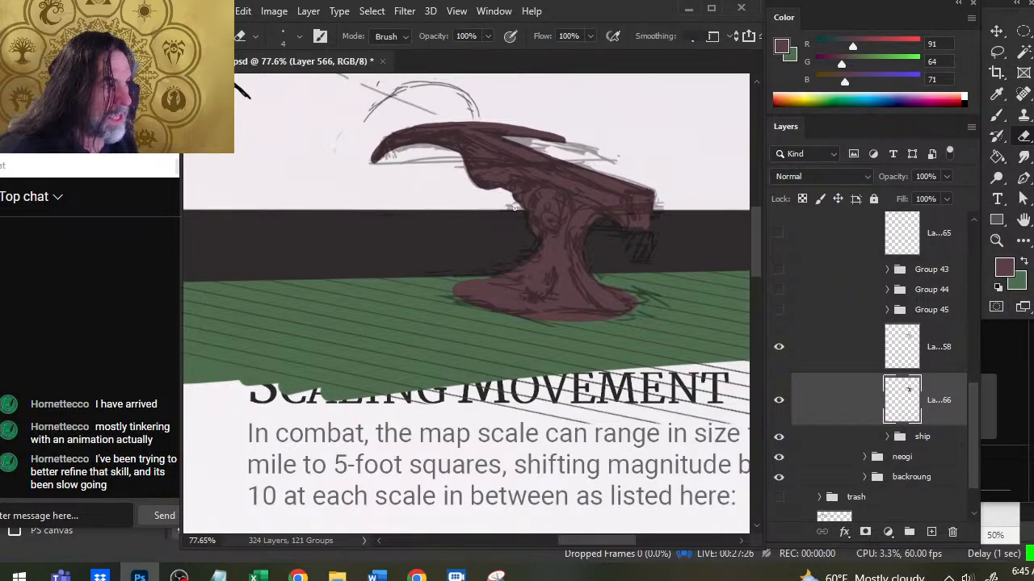
key(b)
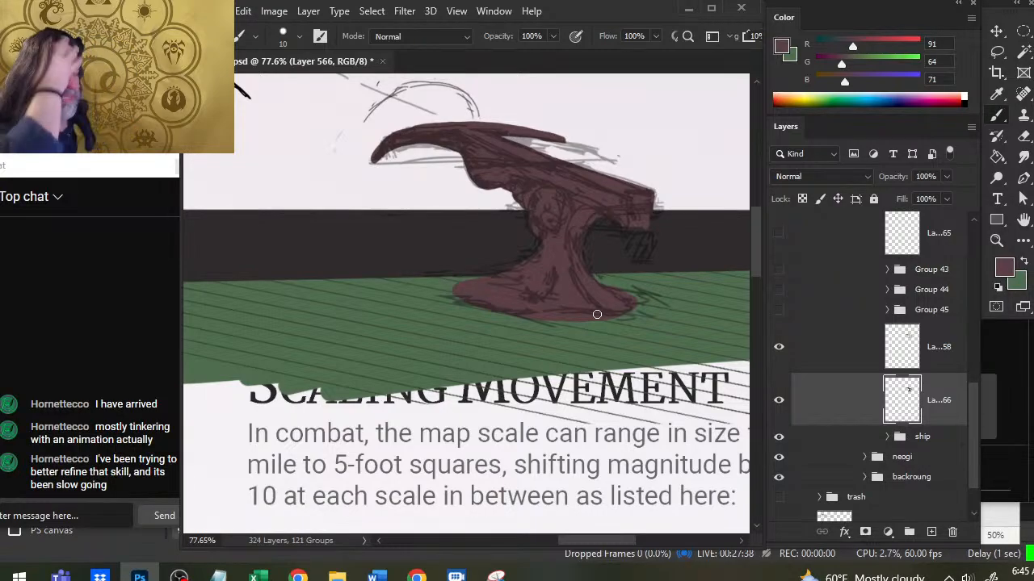
Lengthen the thin upper branch with a slight downward curve and re-cut the gap between it and the slanted beam.
key(z)
drag(553, 293, 453, 327)
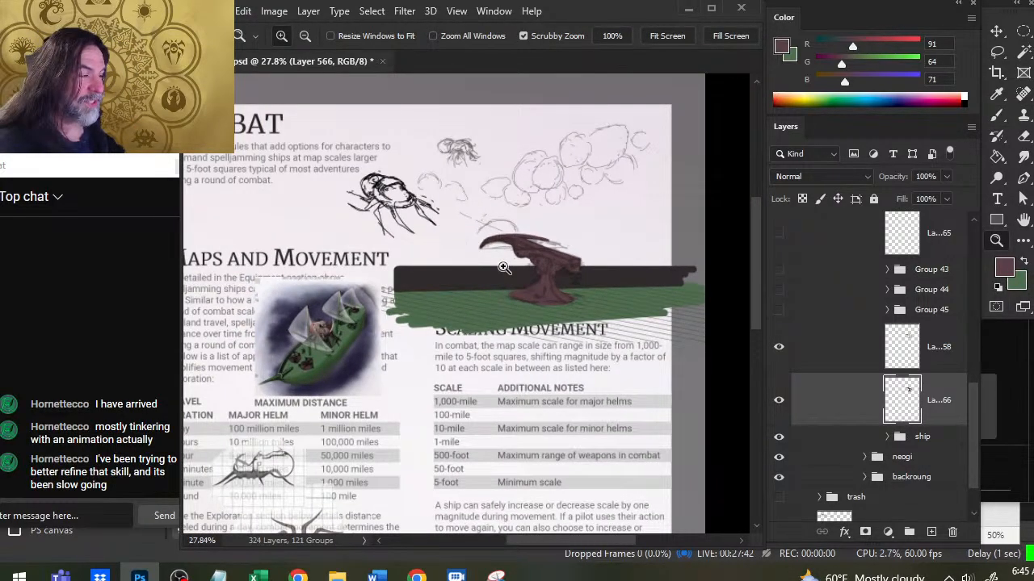
drag(503, 267, 501, 269)
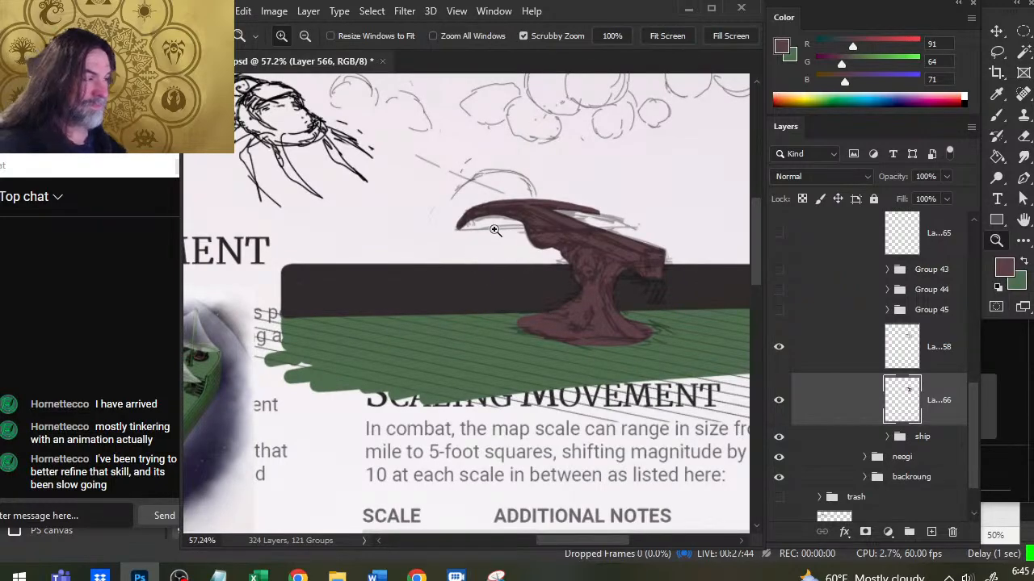
key(b)
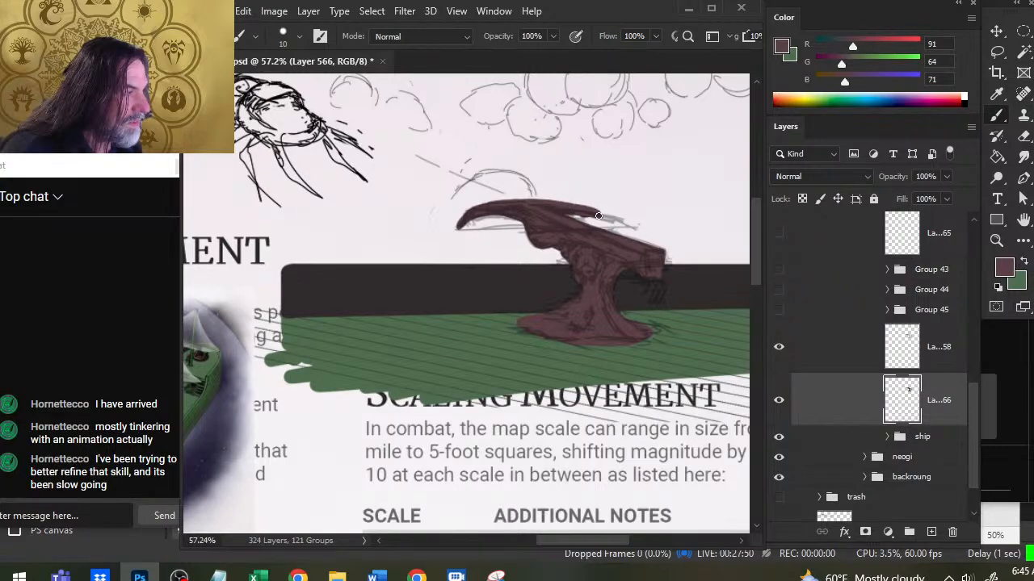
key(e)
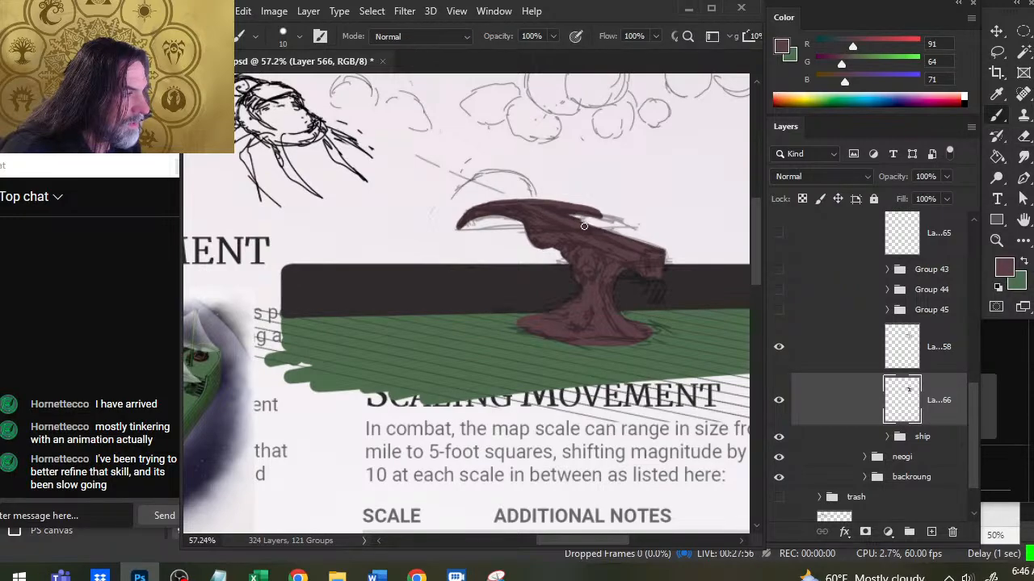
key(b)
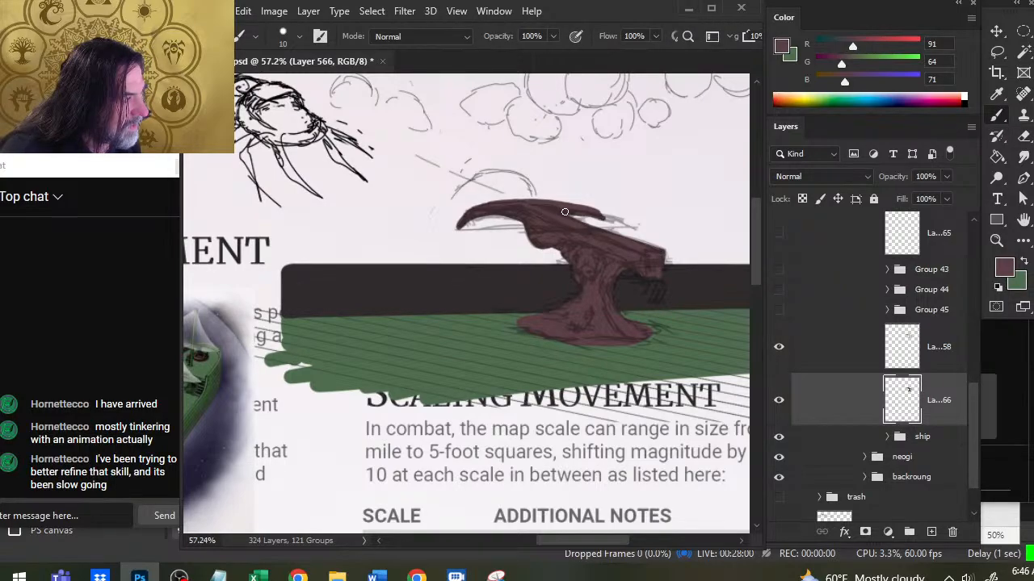
key(e)
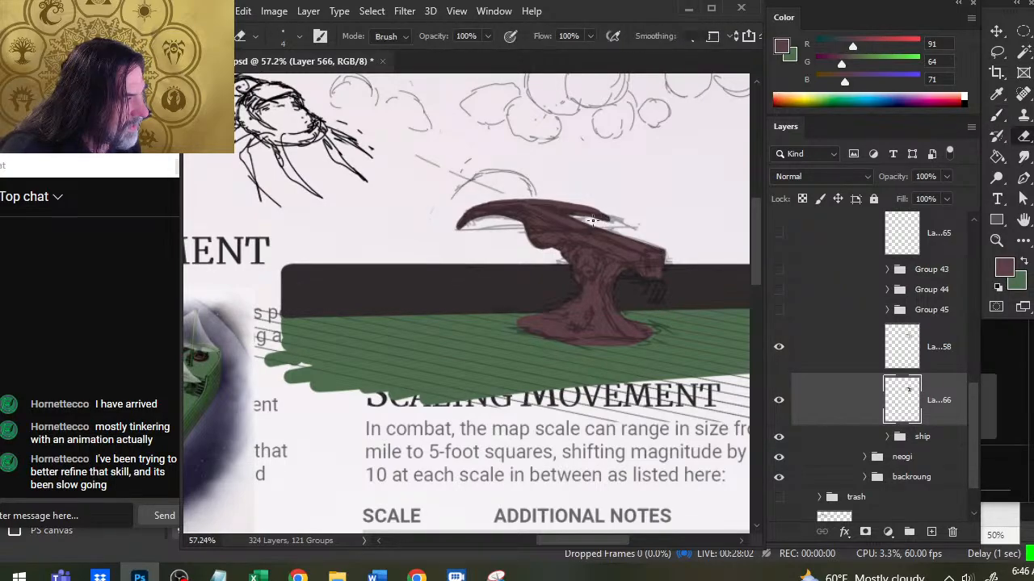
key(b)
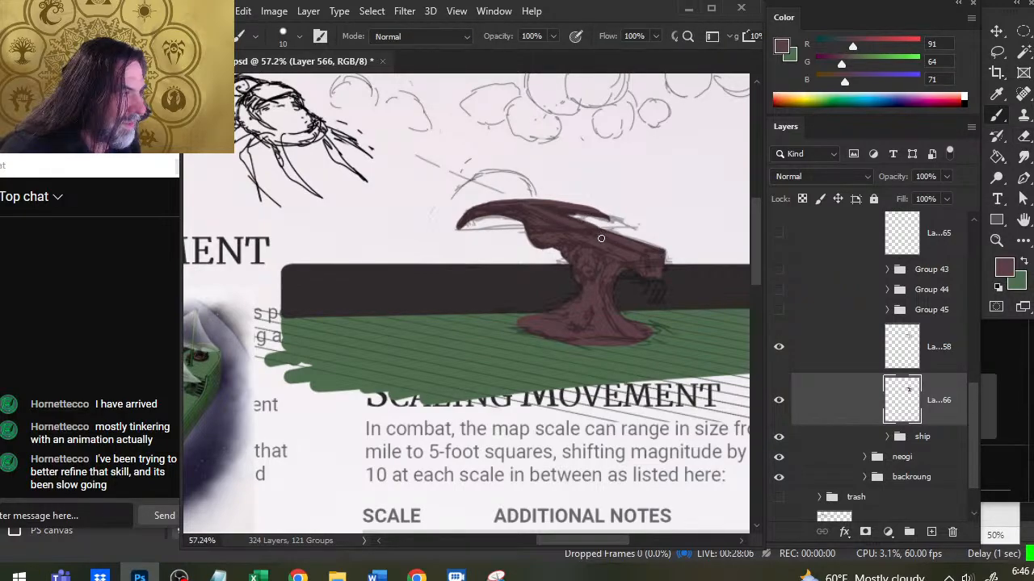
Extend the upper branch's tip a little further right and thin it to a tapered point with the size 4 eraser.
key(e)
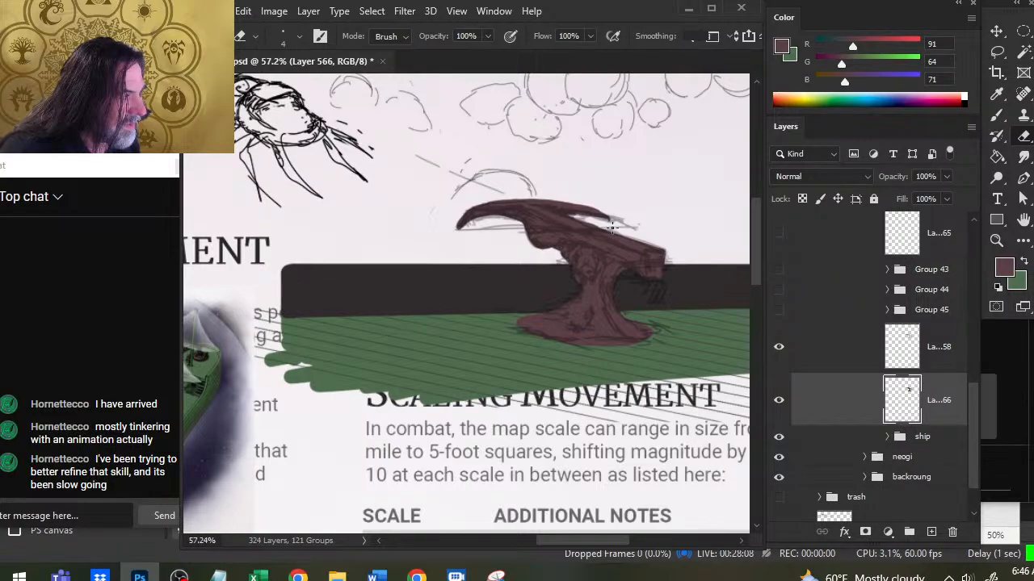
key(b)
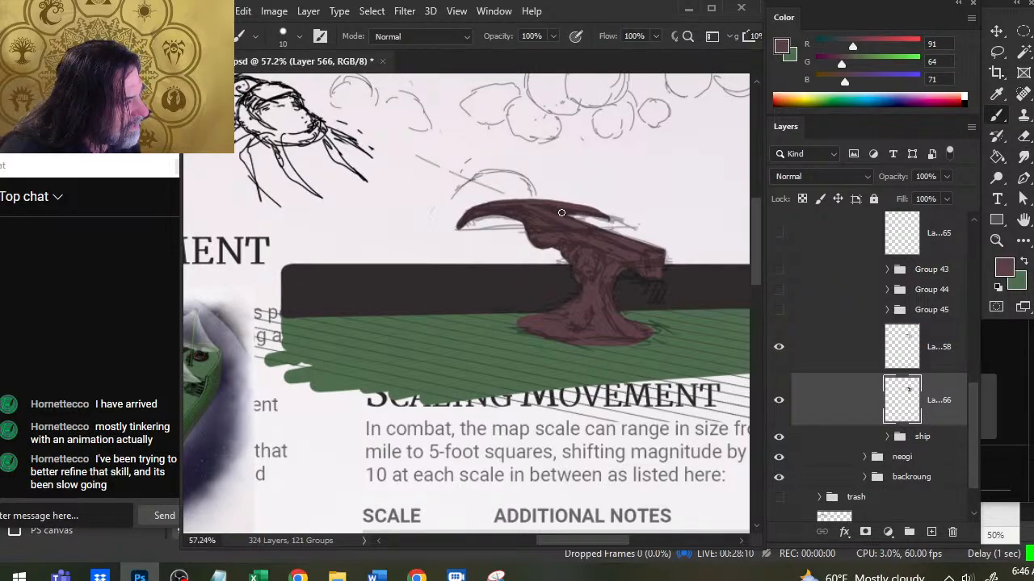
key(e)
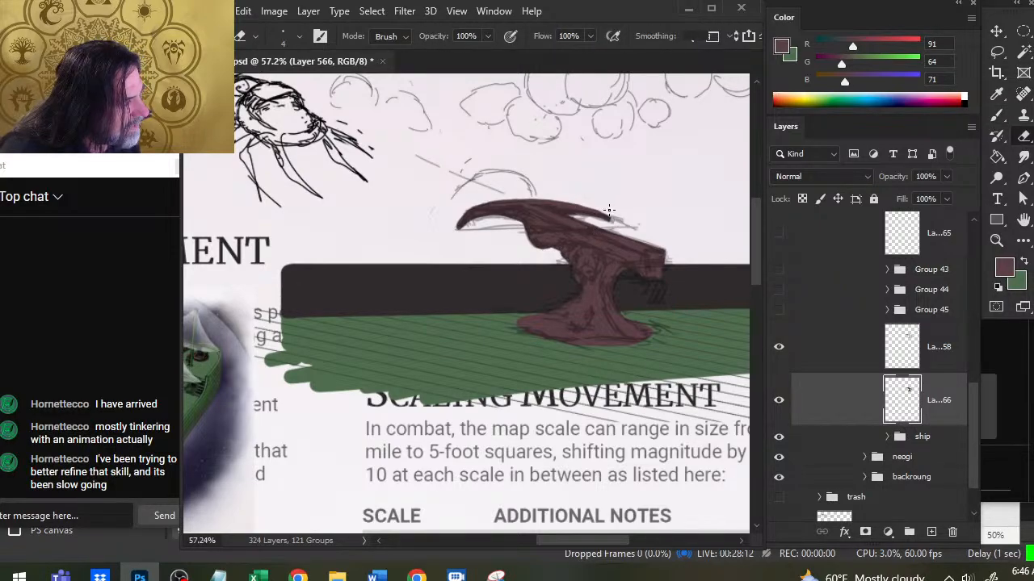
key(b)
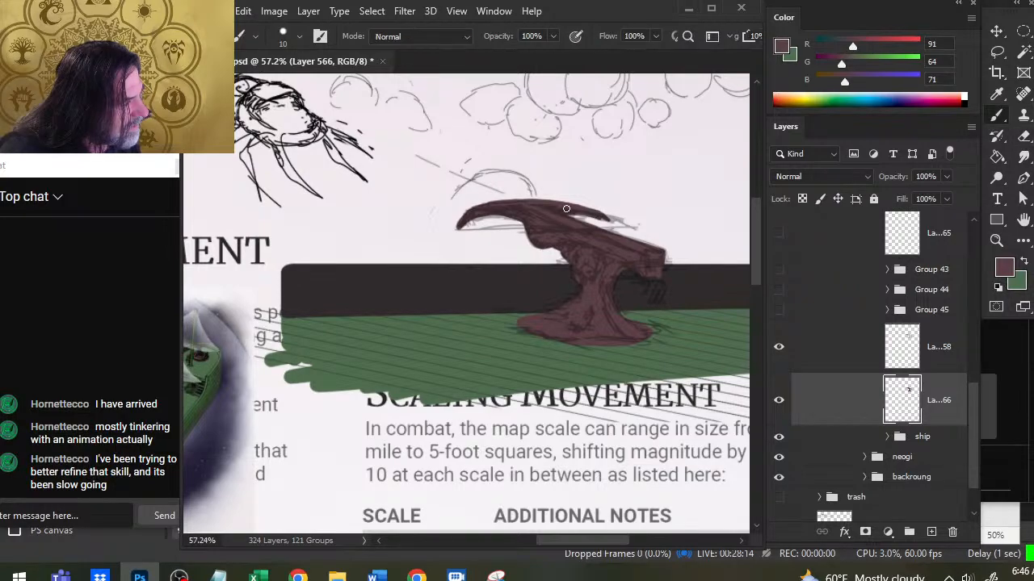
key(e)
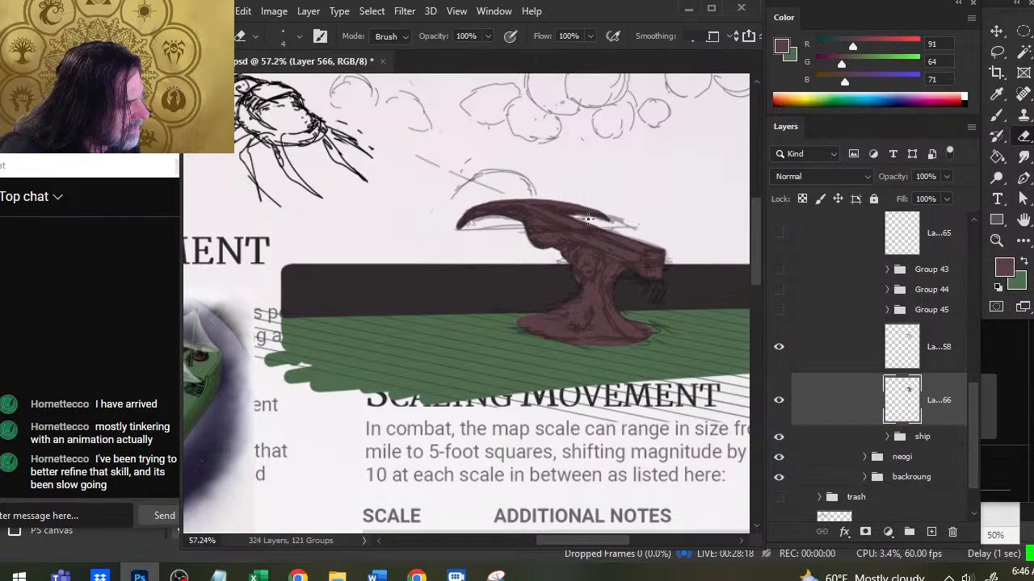
key(b)
drag(588, 209, 612, 219)
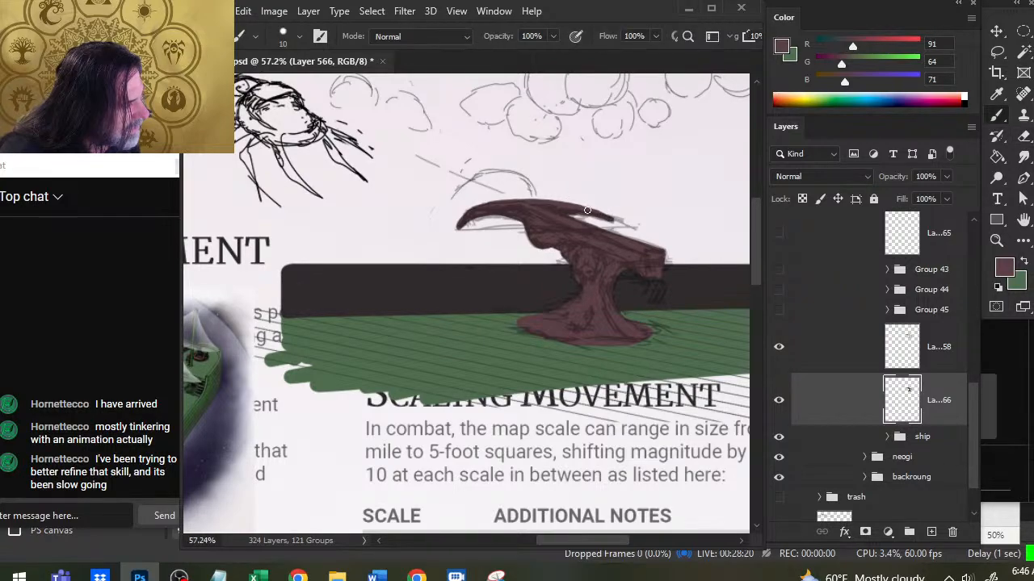
key(e)
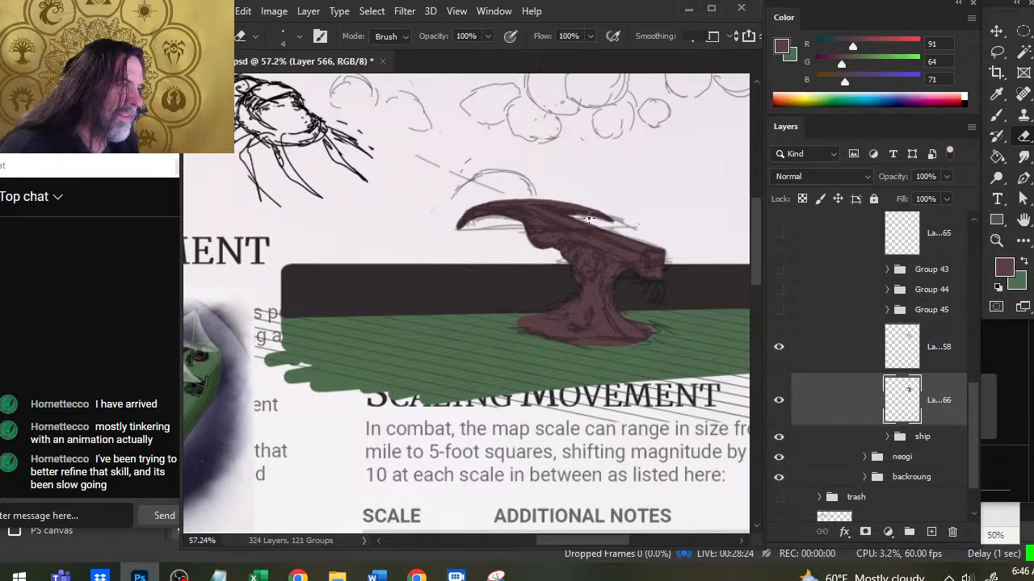
key(b)
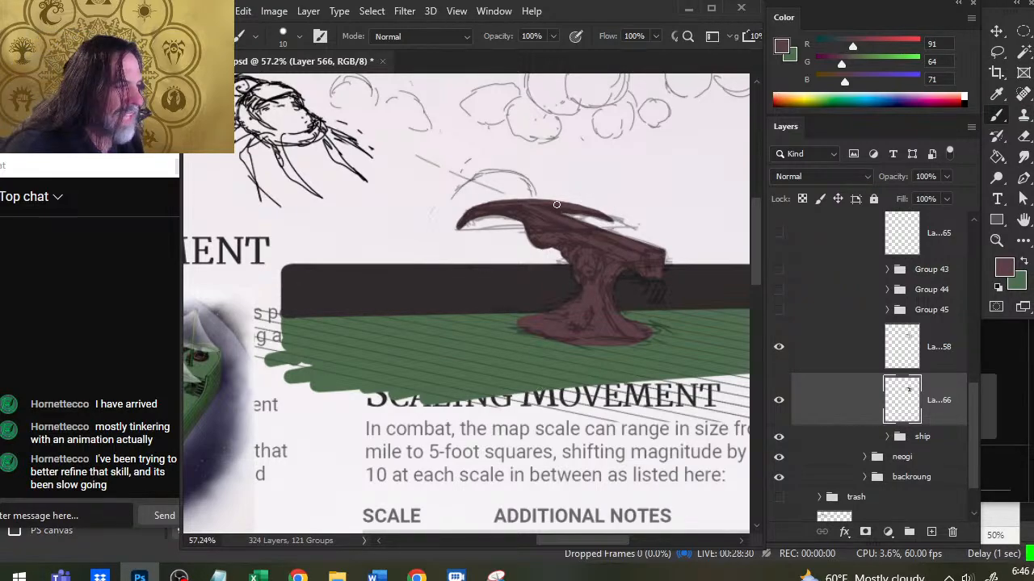
Reshape the gap between the upper branch and the slanted beam with a size 8 brush and the size 4 eraser.
key(bracketleft)
key(bracketleft)
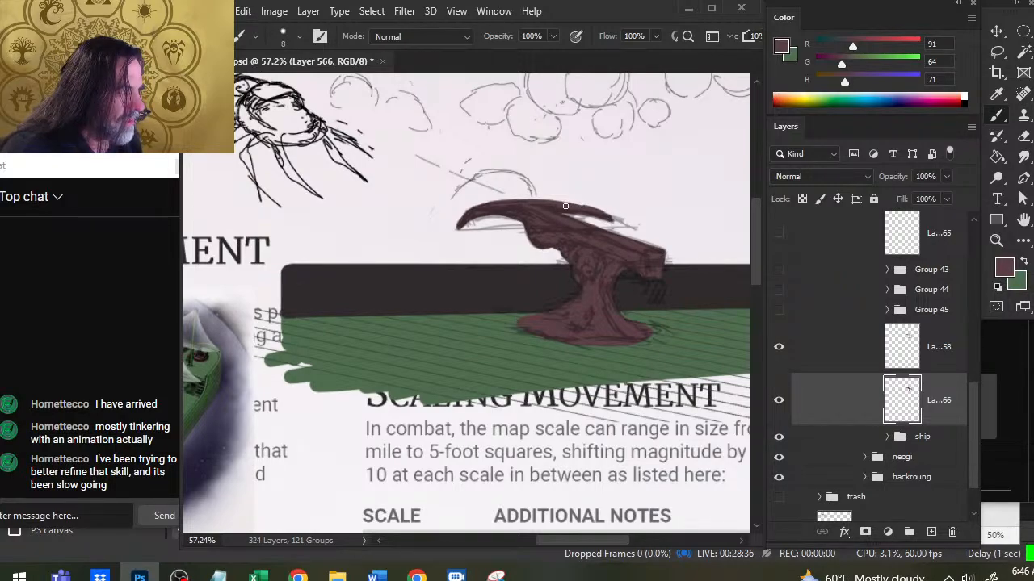
key(e)
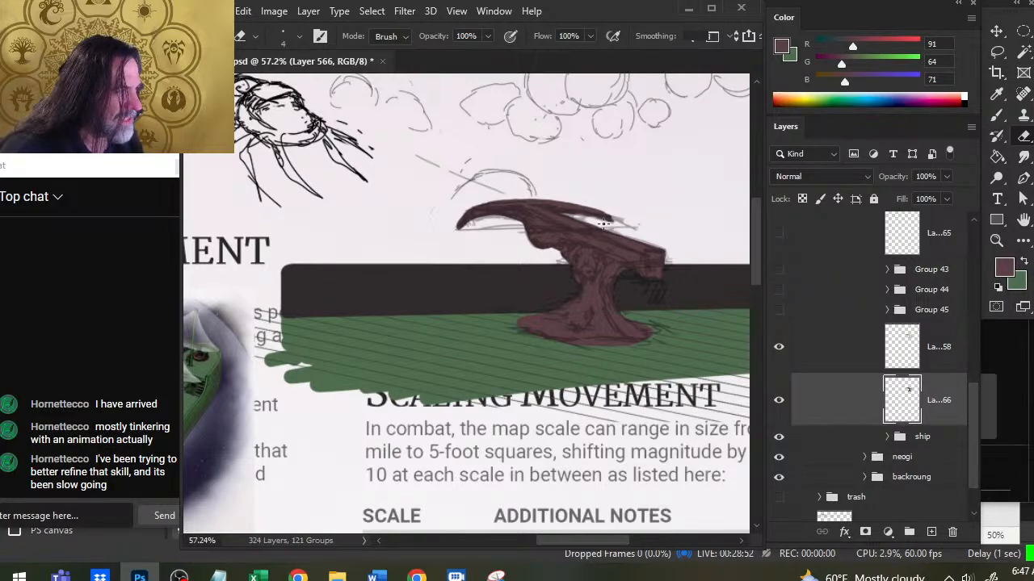
drag(556, 215, 575, 215)
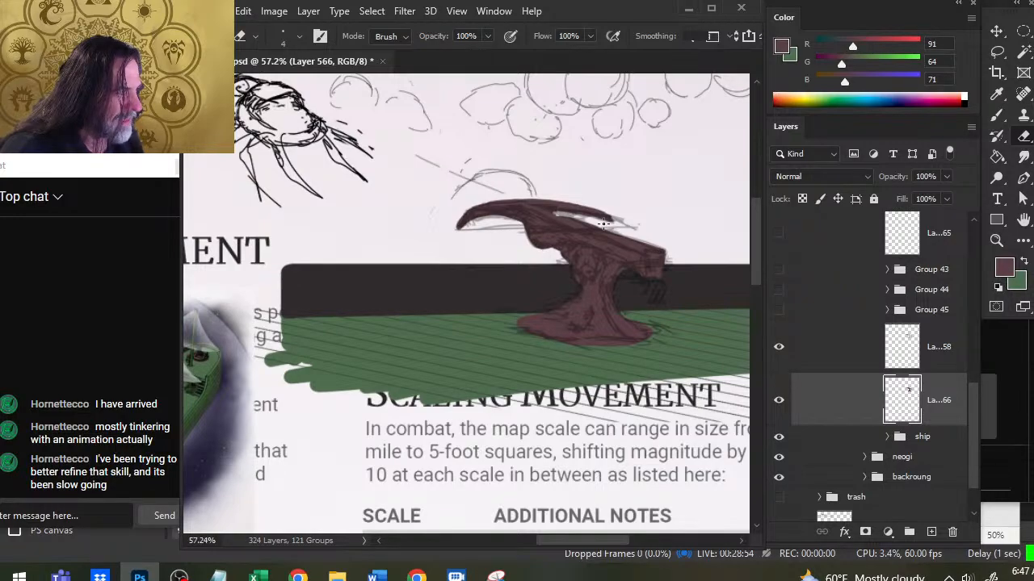
key(b)
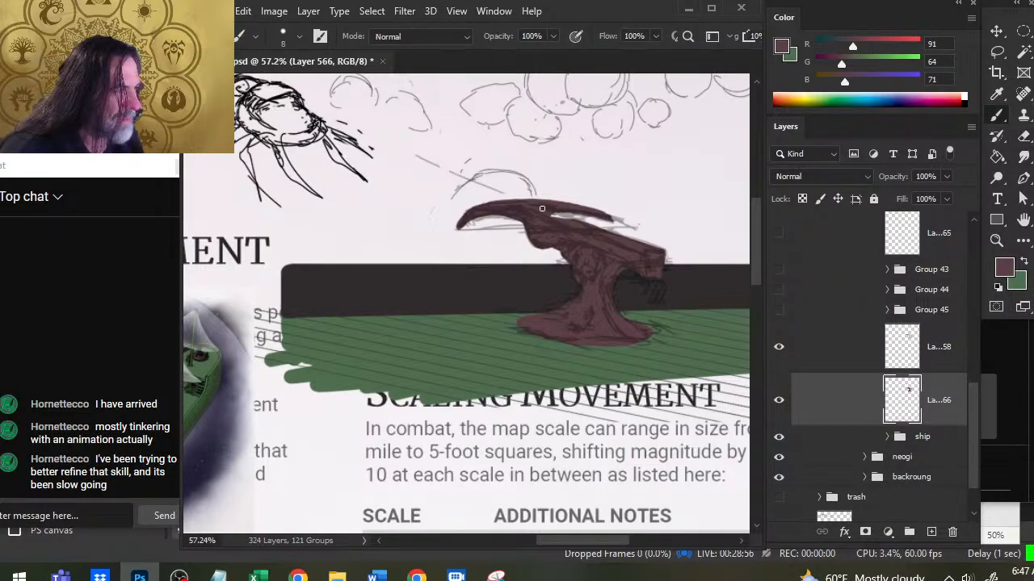
key(e)
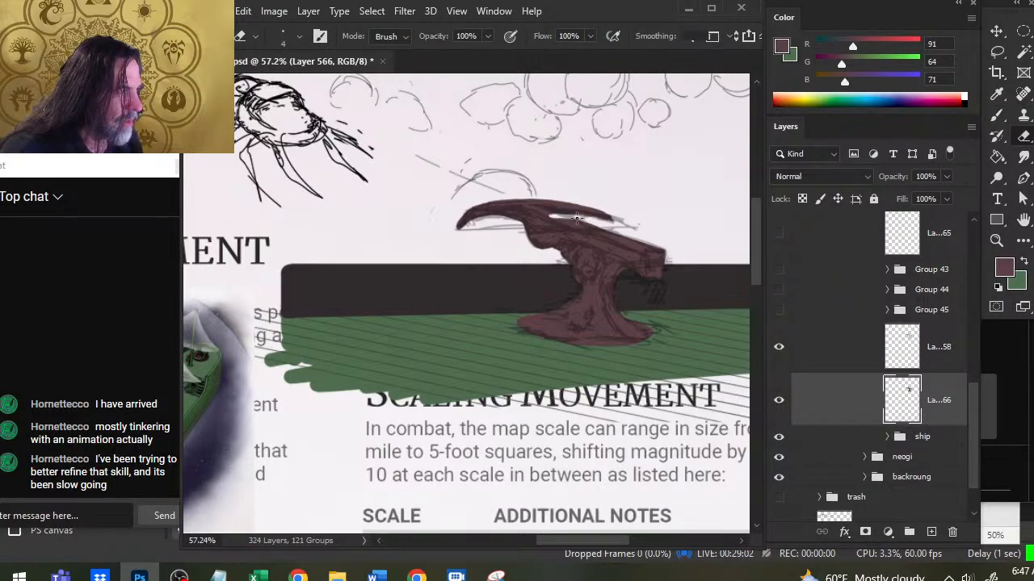
key(b)
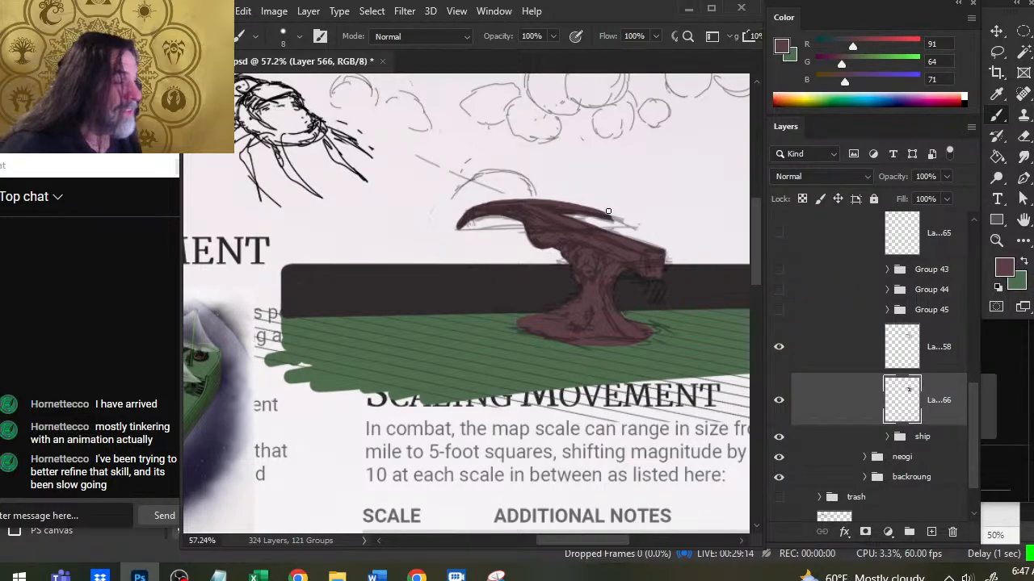
Extend the upper branch's right tip slightly with a size 5 brush and thin its underside with the size 4 eraser.
key(bracketleft)
key(bracketleft)
key(bracketleft)
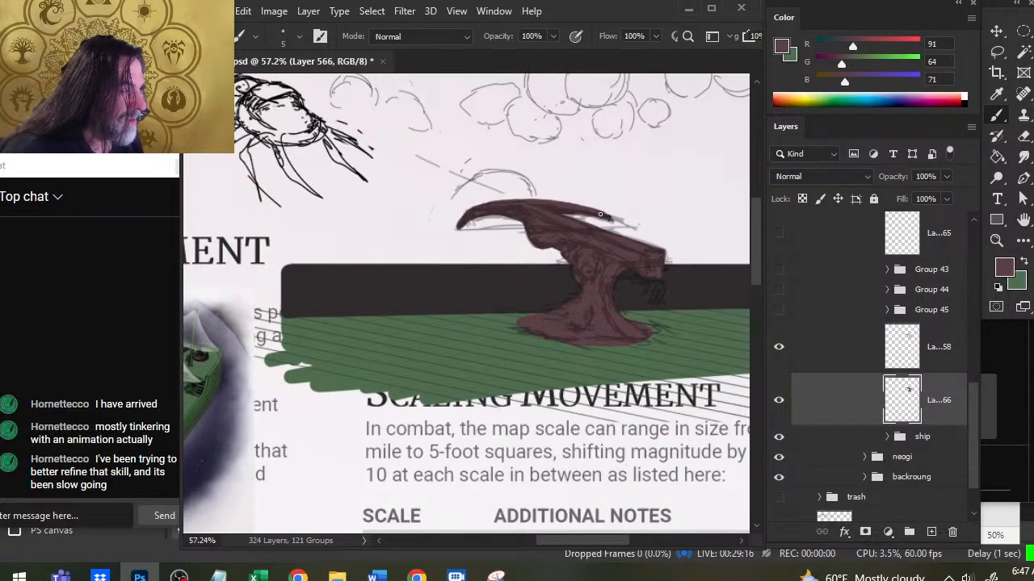
key(e)
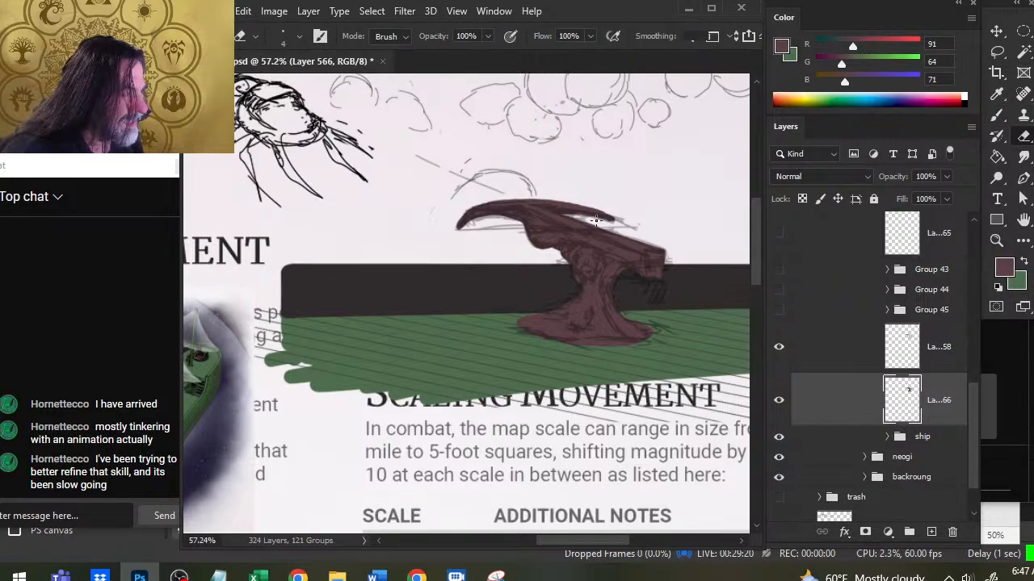
key(b)
key(e)
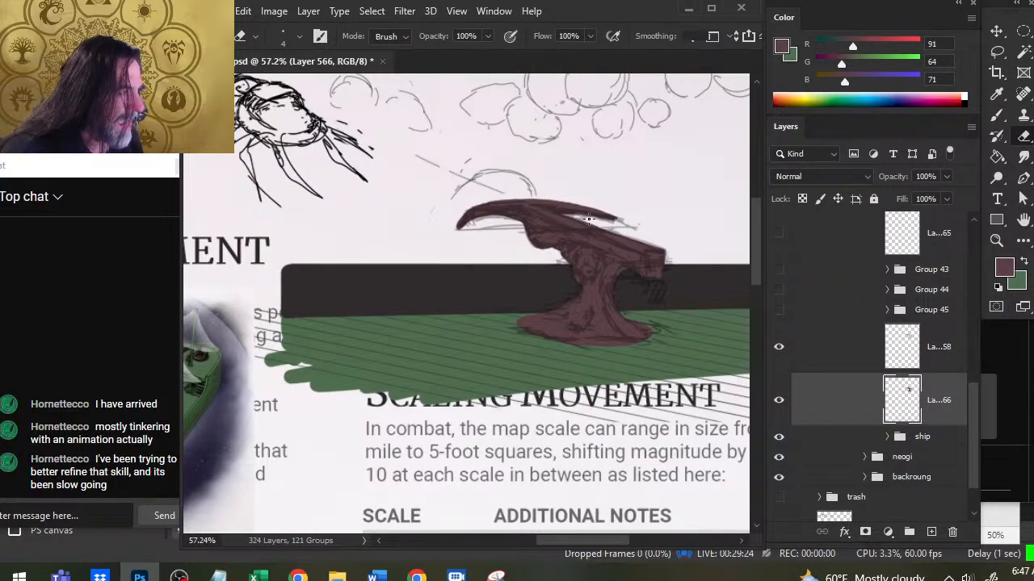
key(b)
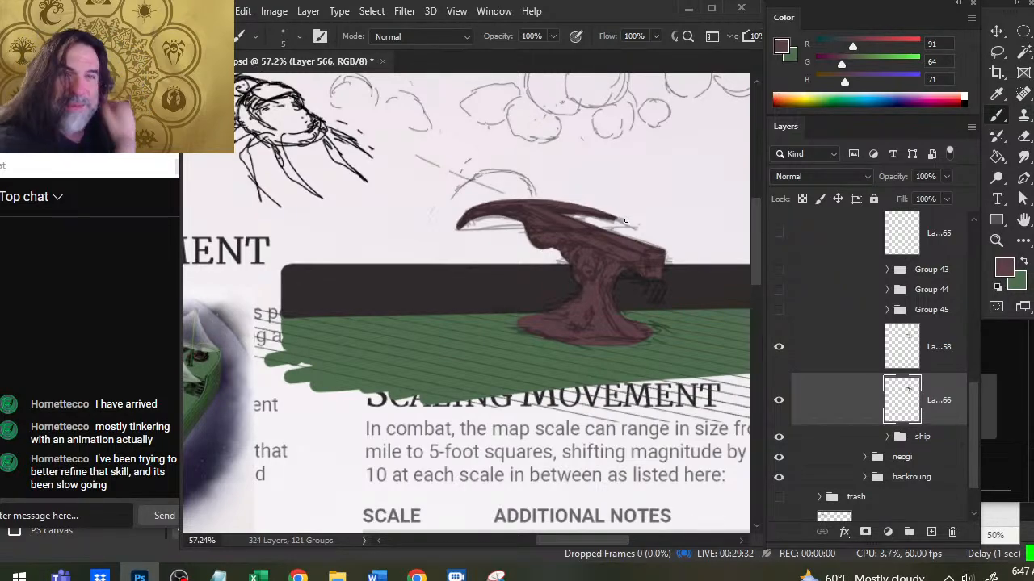
key(e)
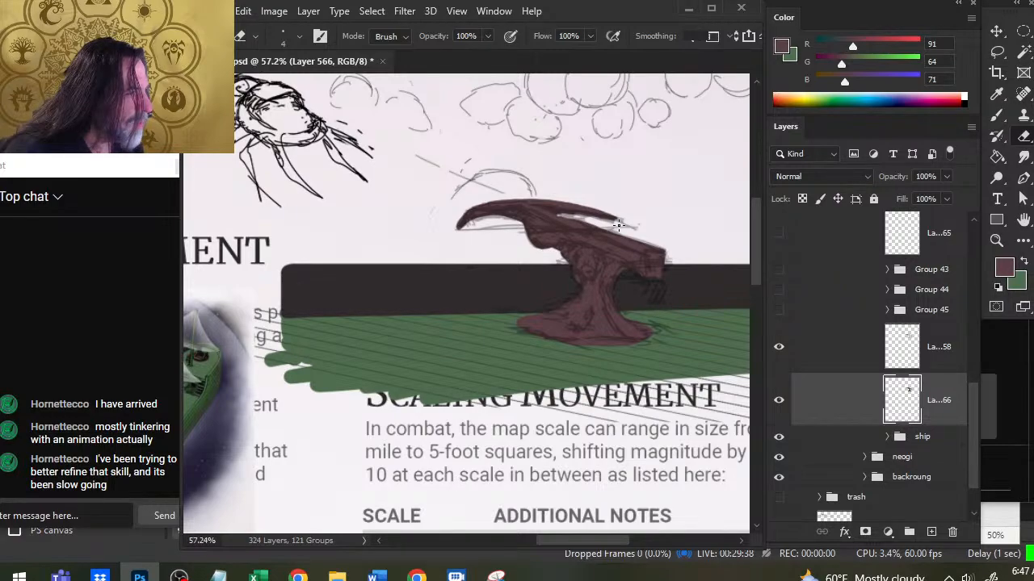
key(b)
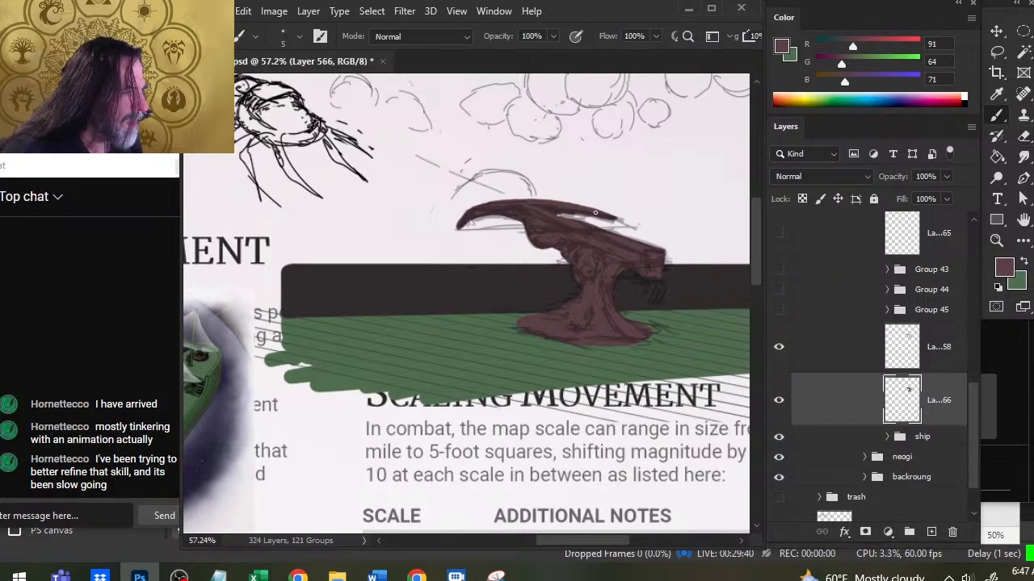
Fill in the inner end of the gap below the upper branch and clean up the underside of the hooked left tip.
drag(575, 217, 538, 209)
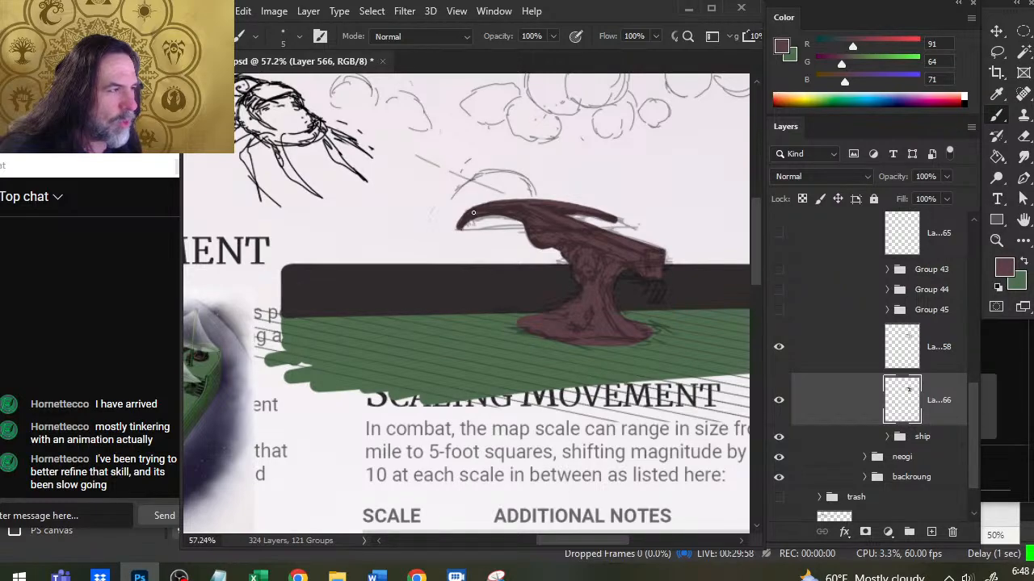
key(e)
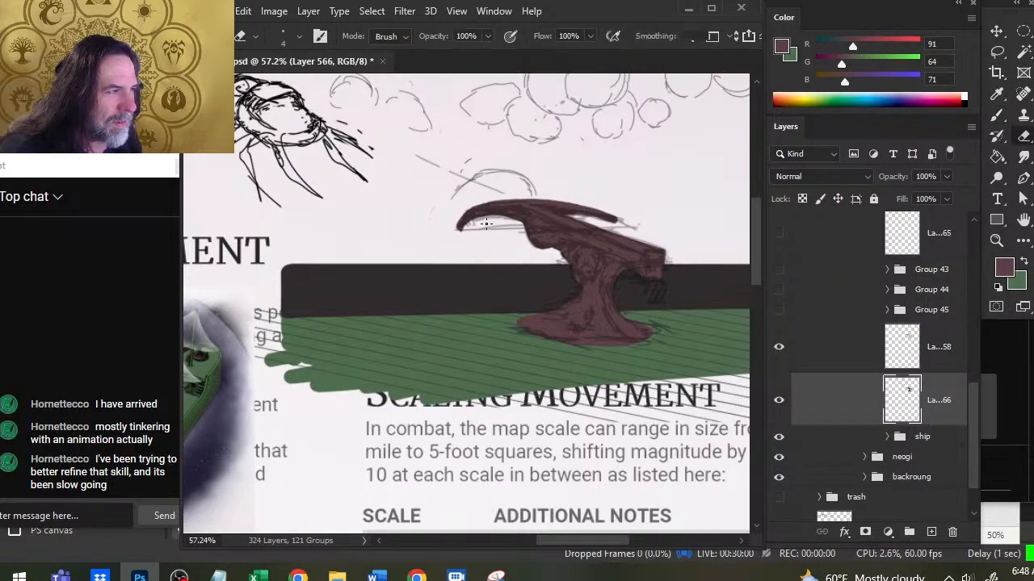
key(b)
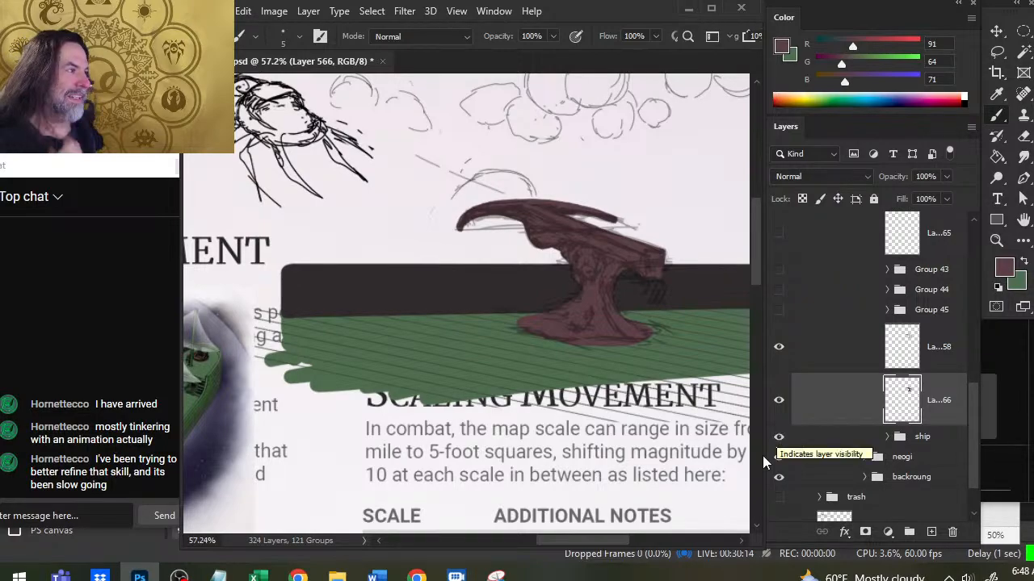
click(779, 437)
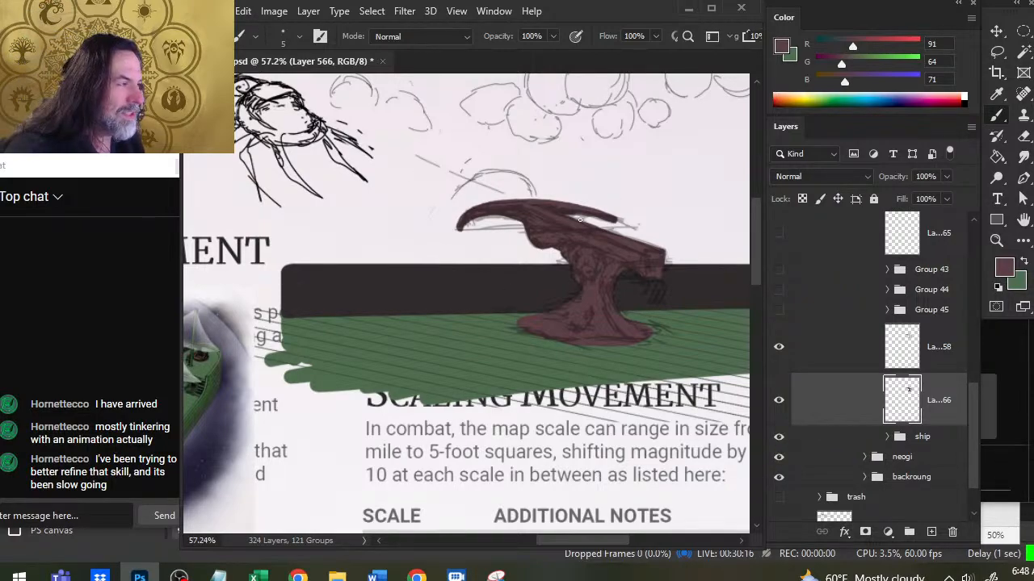
Re-cut the inner corner of the gap where the upper branch meets the beam into a sharper notch.
key(e)
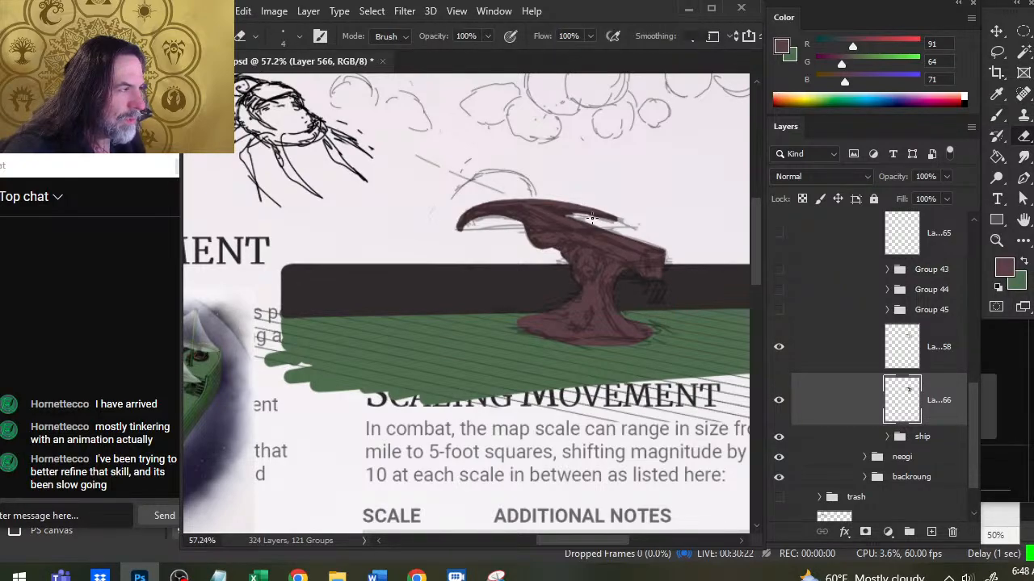
key(b)
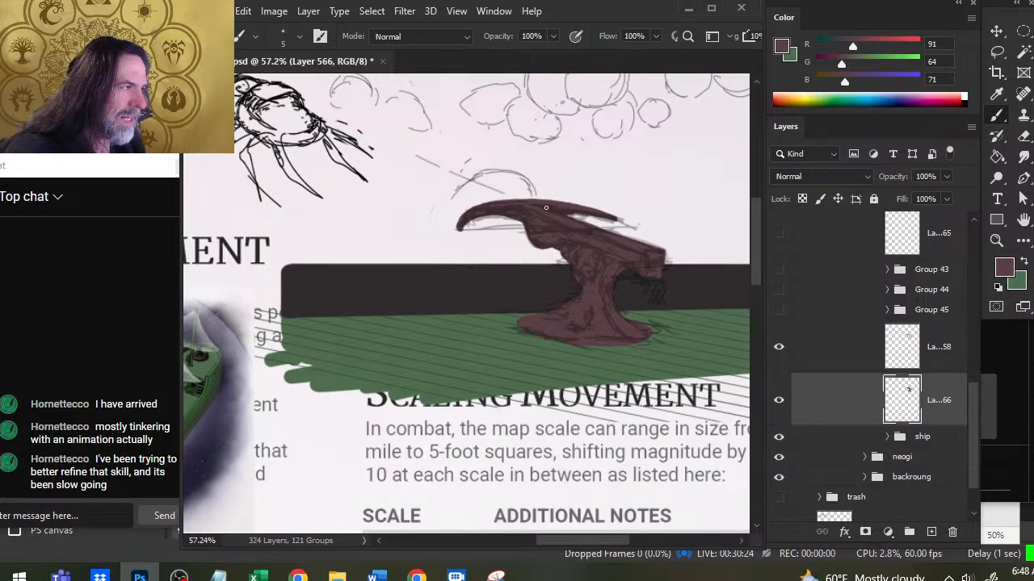
key(e)
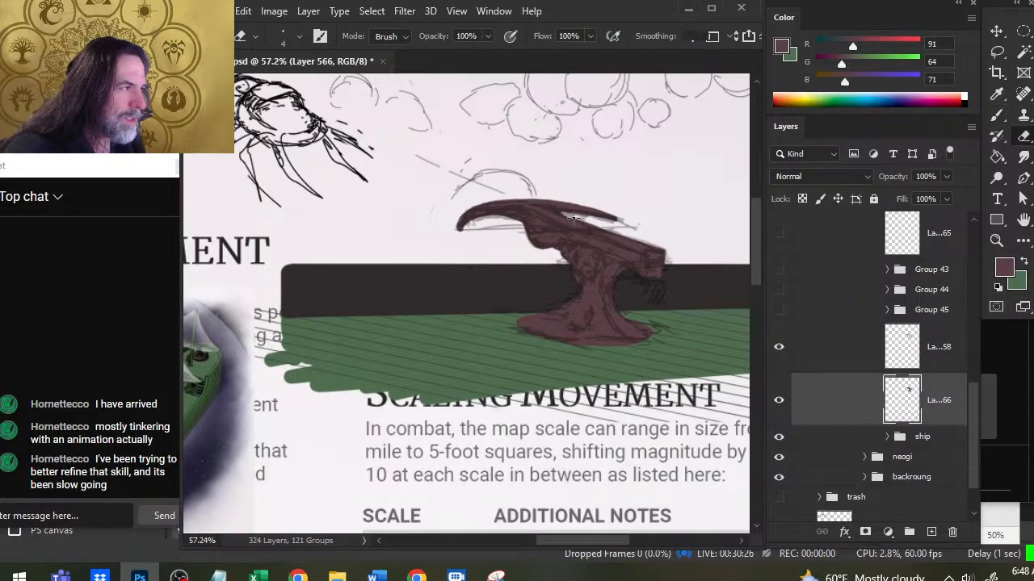
key(b)
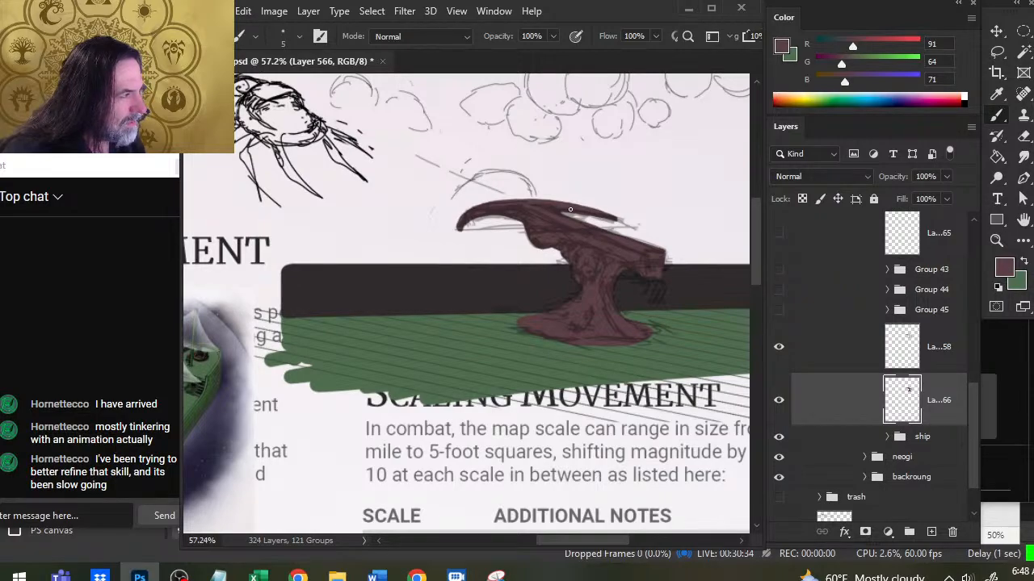
key(e)
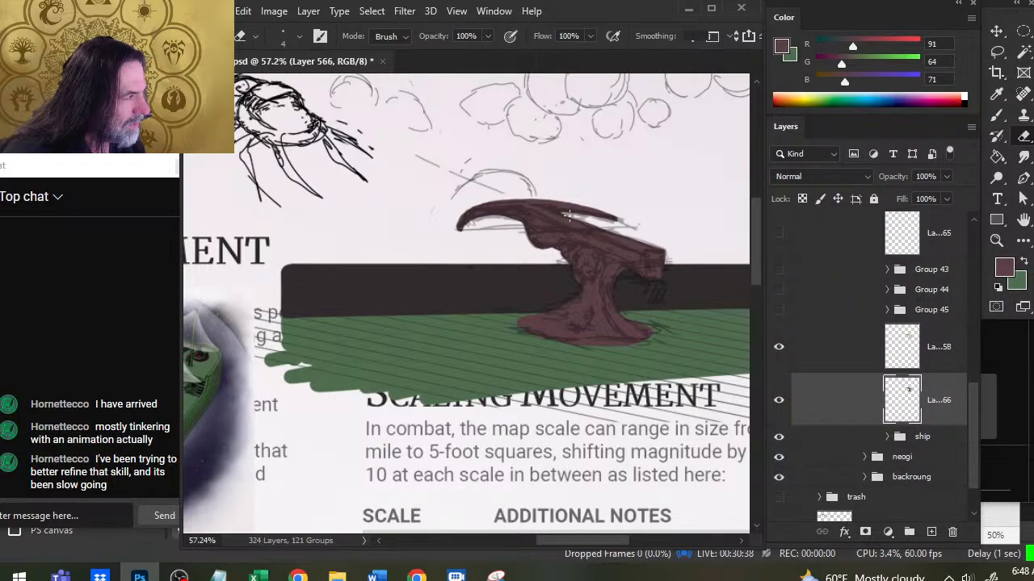
key(b)
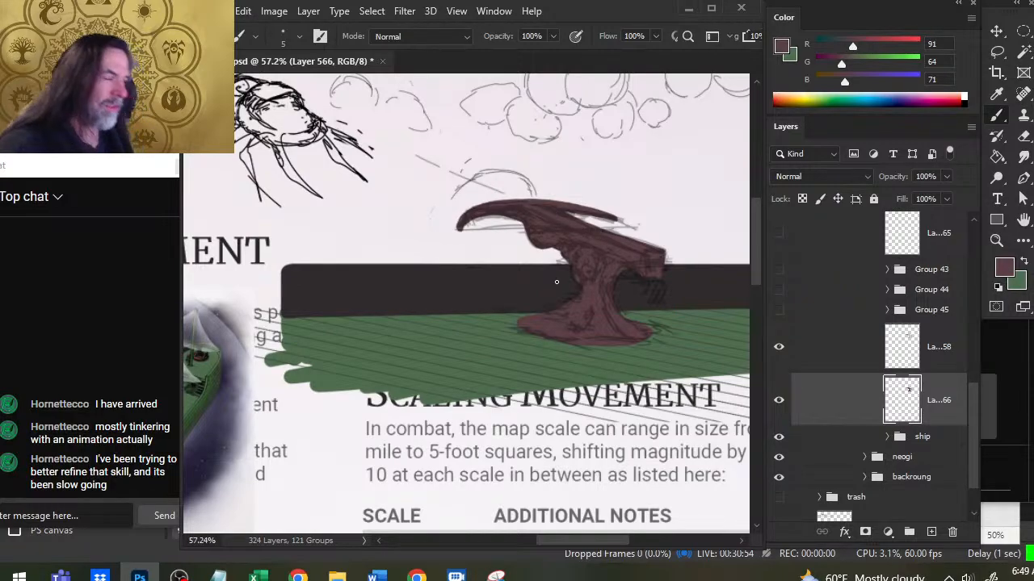
Thin the upper branch along the gap to a finer point and shave the underside of the hooked left arm.
key(e)
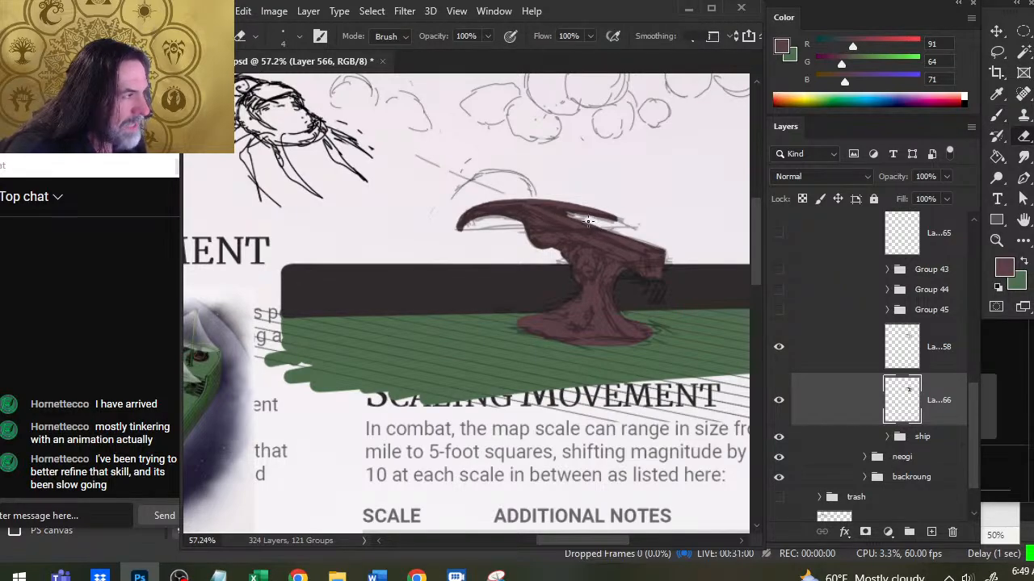
key(b)
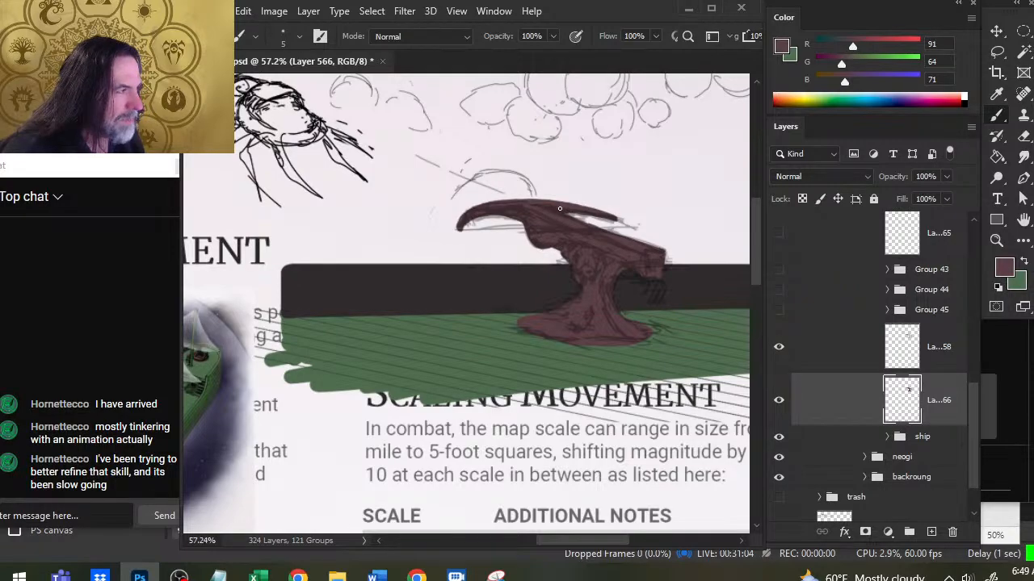
key(e)
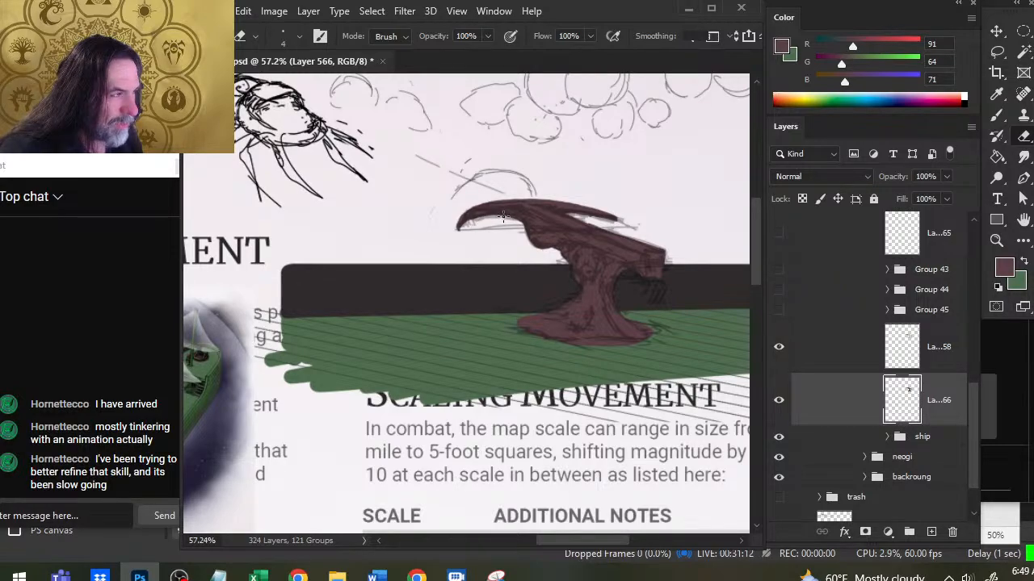
key(b)
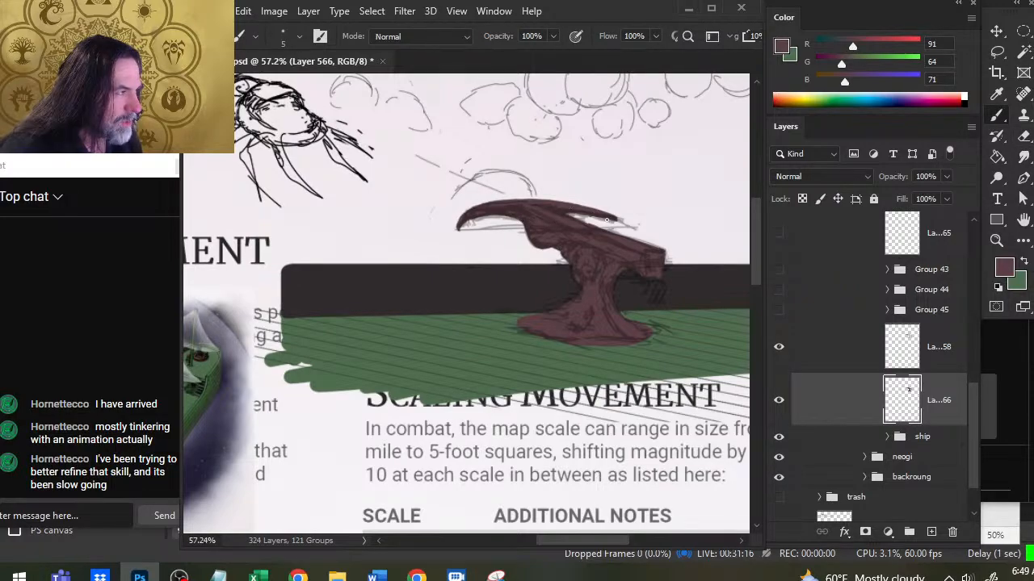
key(e)
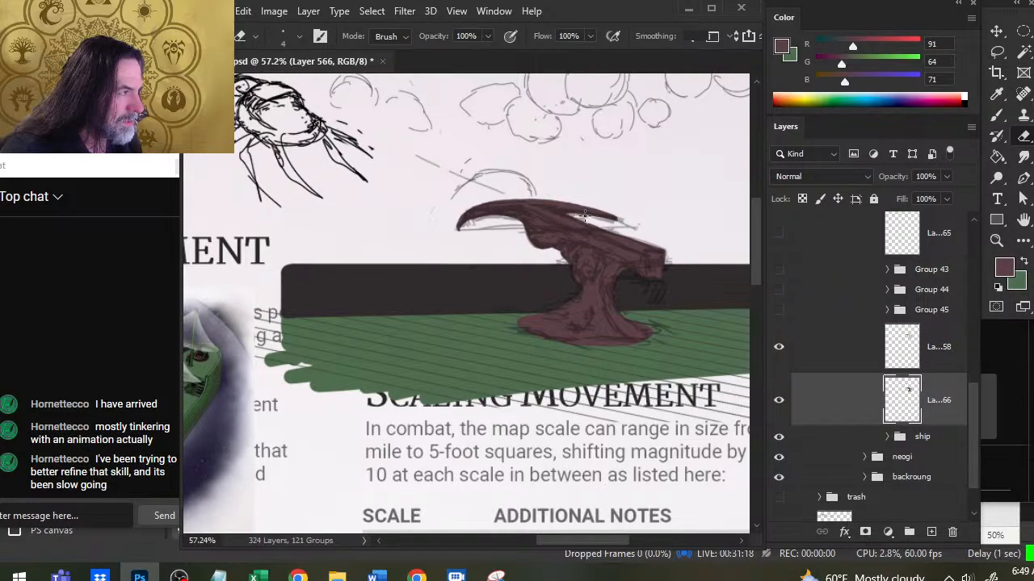
key(b)
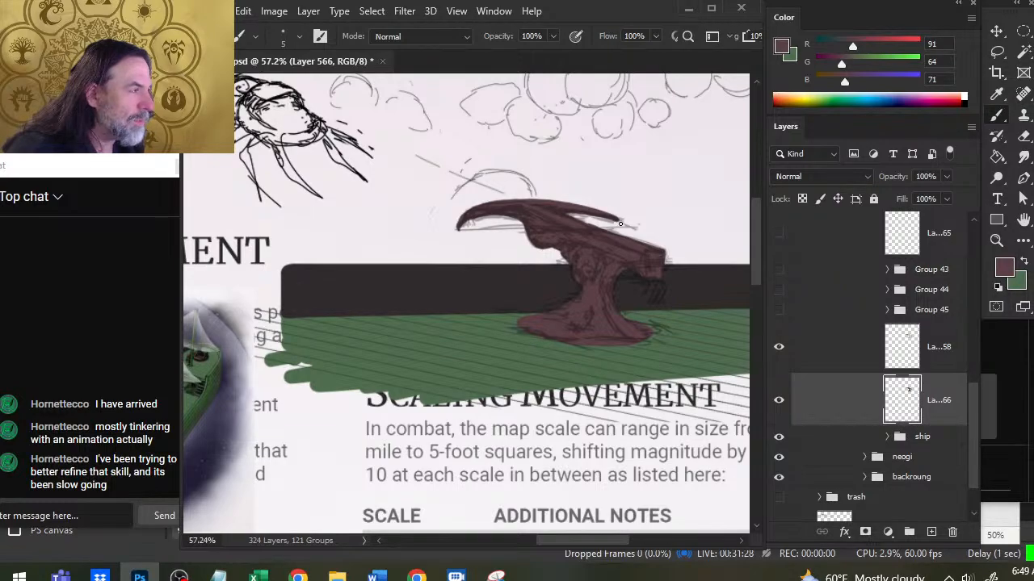
Refine the slanted beam's blunt right end and lower edge with small eraser and size 5 brush touches.
key(e)
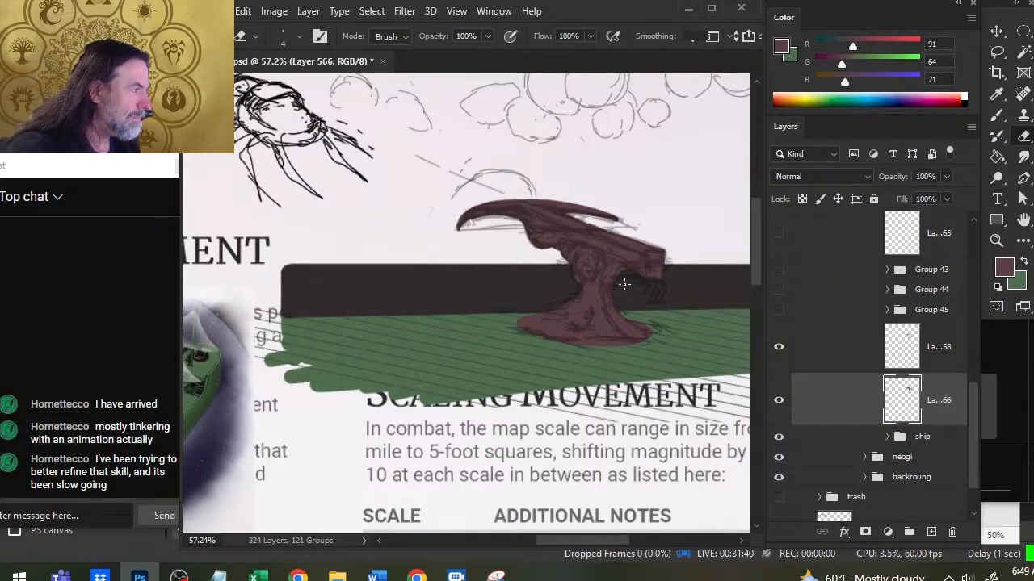
key(b)
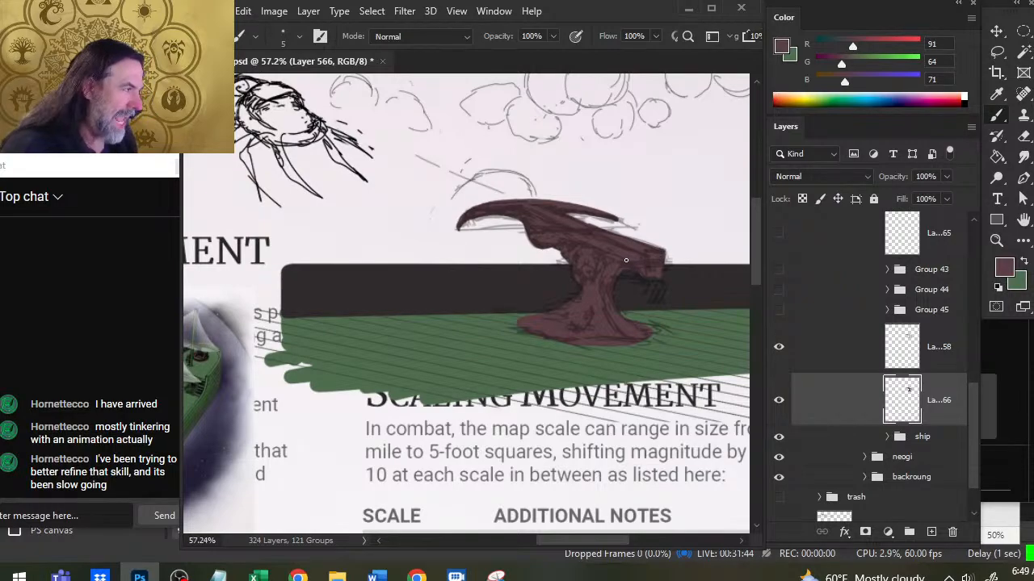
key(e)
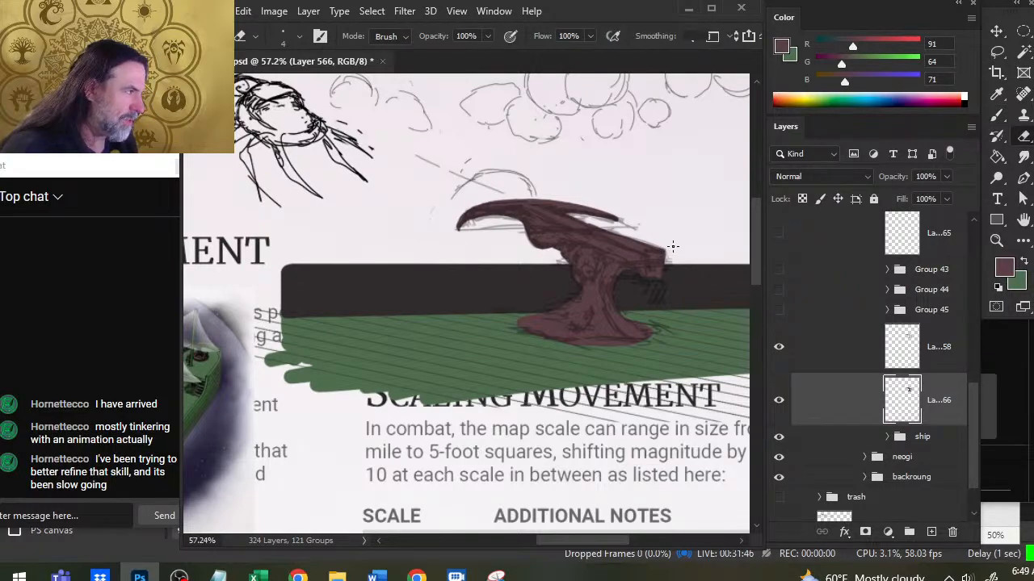
key(b)
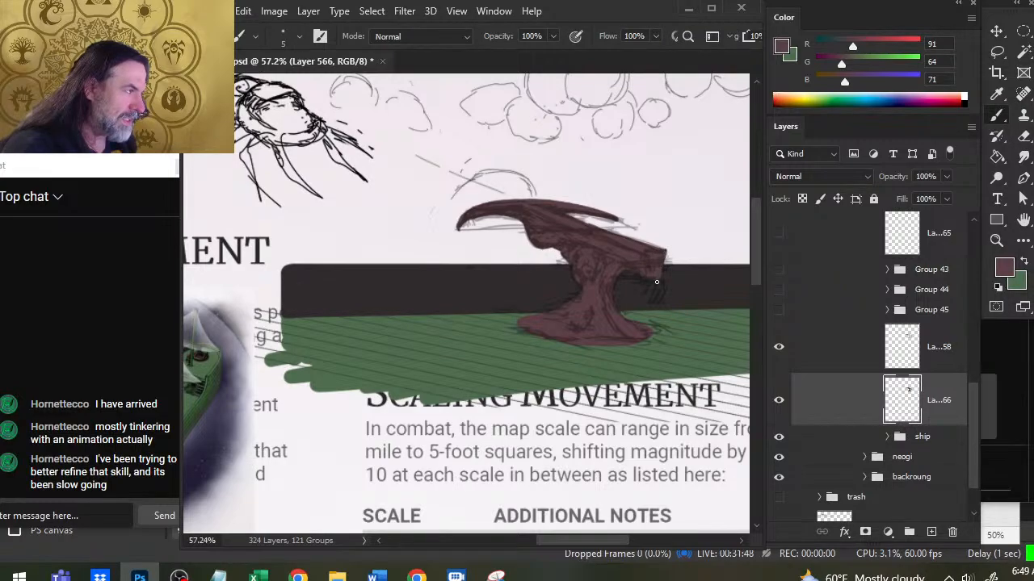
Touch up the trunk's left edge and reshape the hooked left tip with small eraser and brush strokes.
key(e)
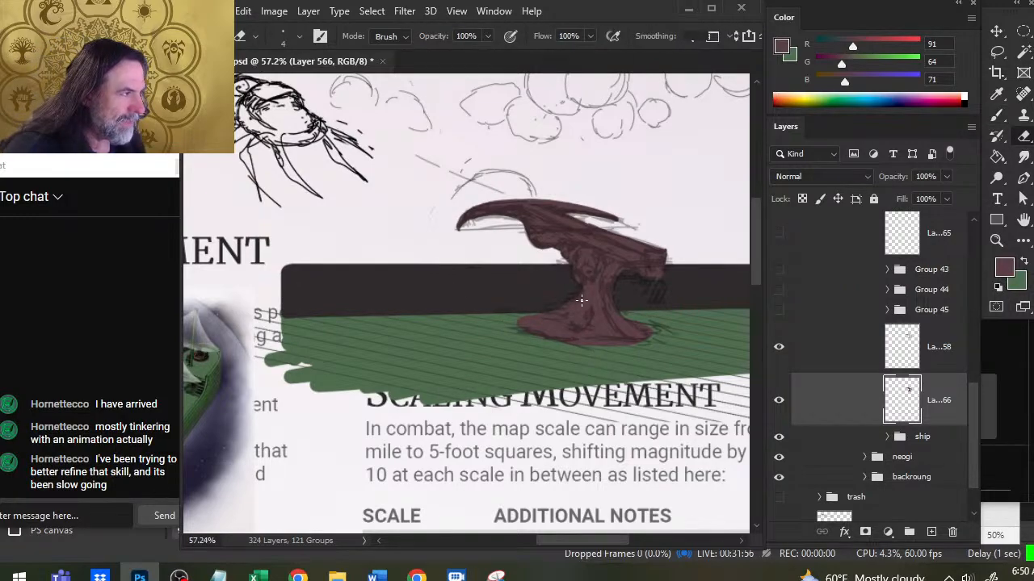
key(b)
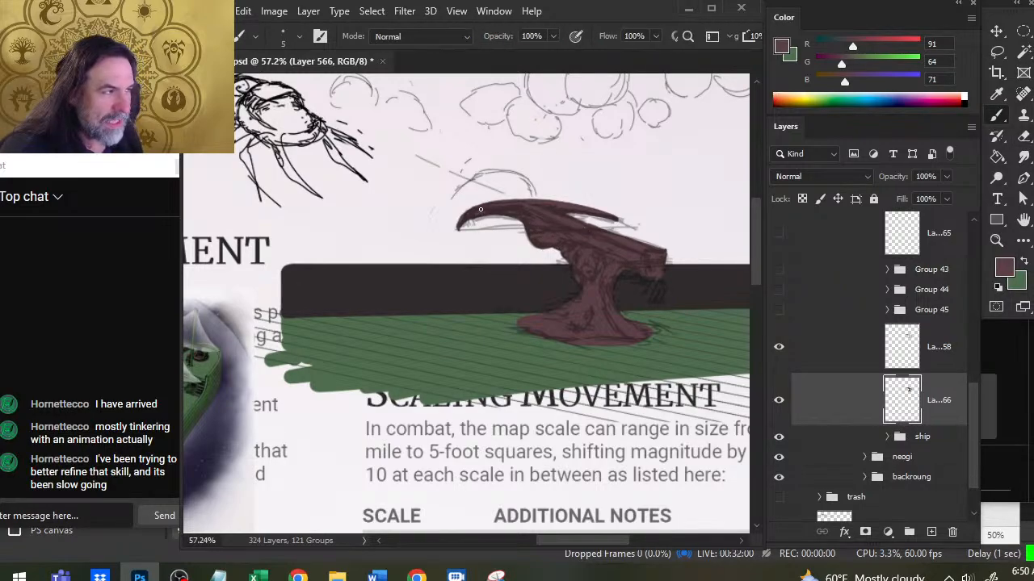
key(e)
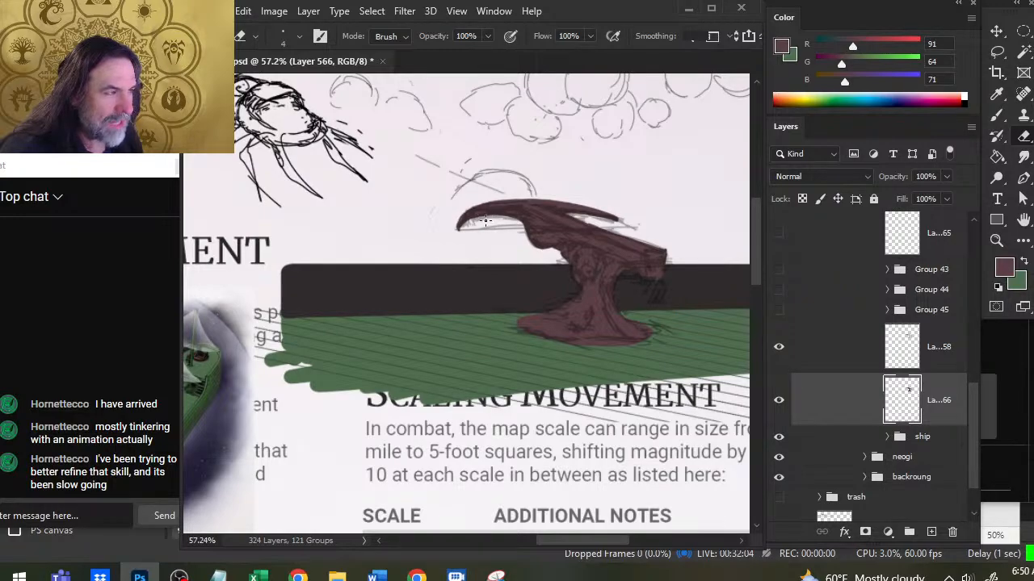
Touch up the slanted beam's upper edge along the branch gap with small eraser and brush strokes, undoing the last stroke.
key(b)
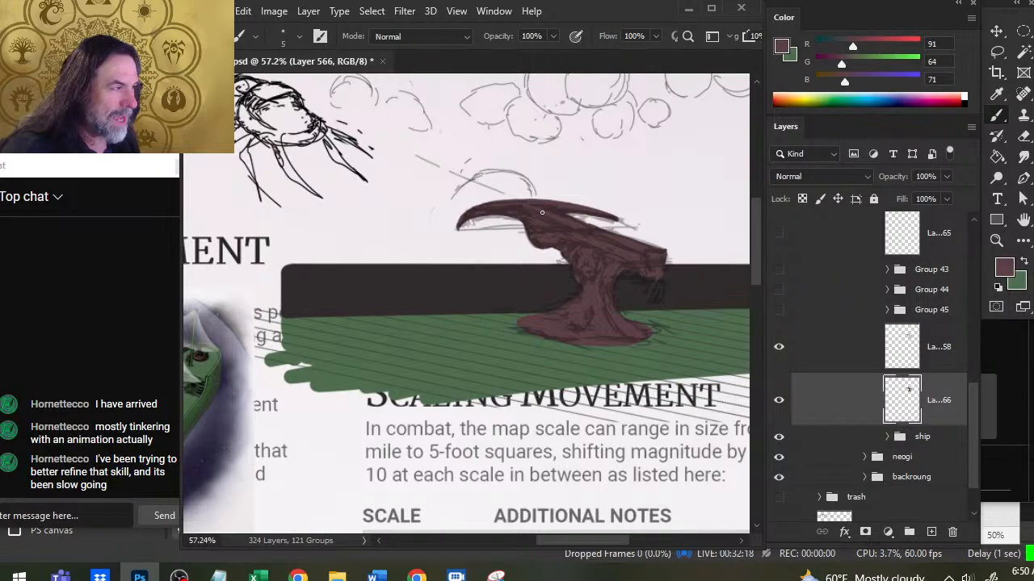
key(e)
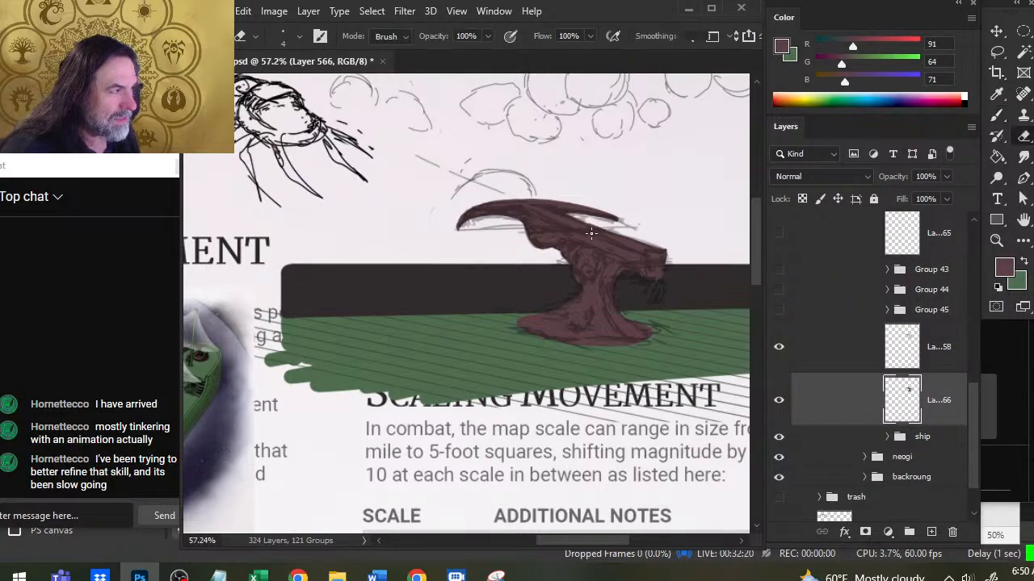
drag(605, 231, 570, 221)
key(b)
key(ctrl+z)
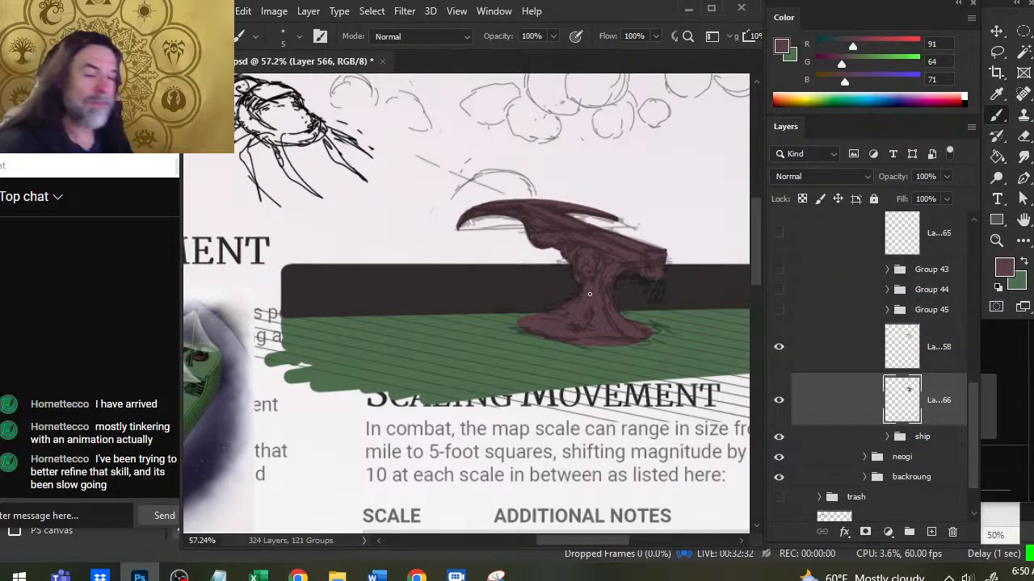
Clean up the beam's blunt right end and the hollow beneath it with small eraser and size 5 brush touches.
key(e)
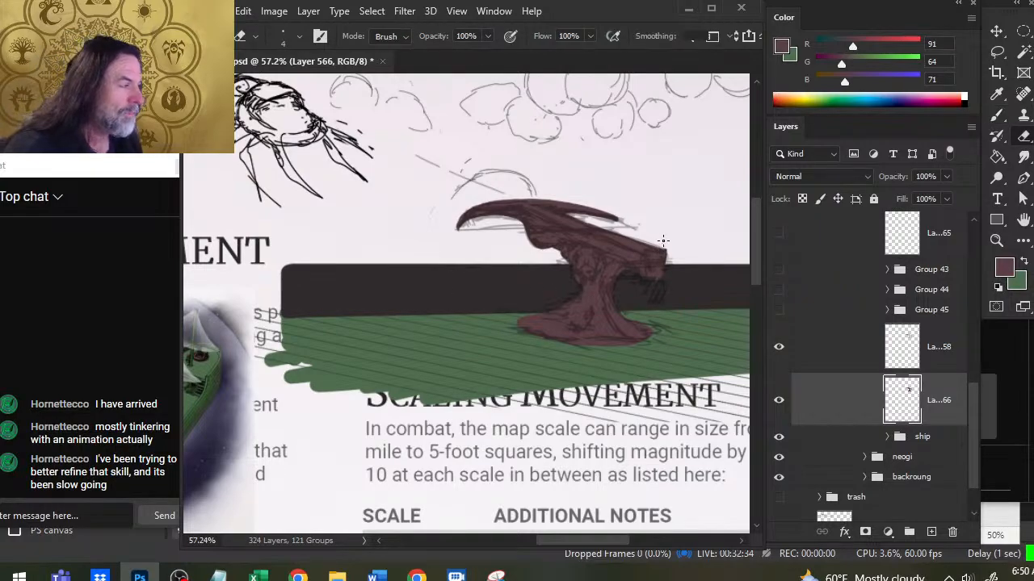
key(b)
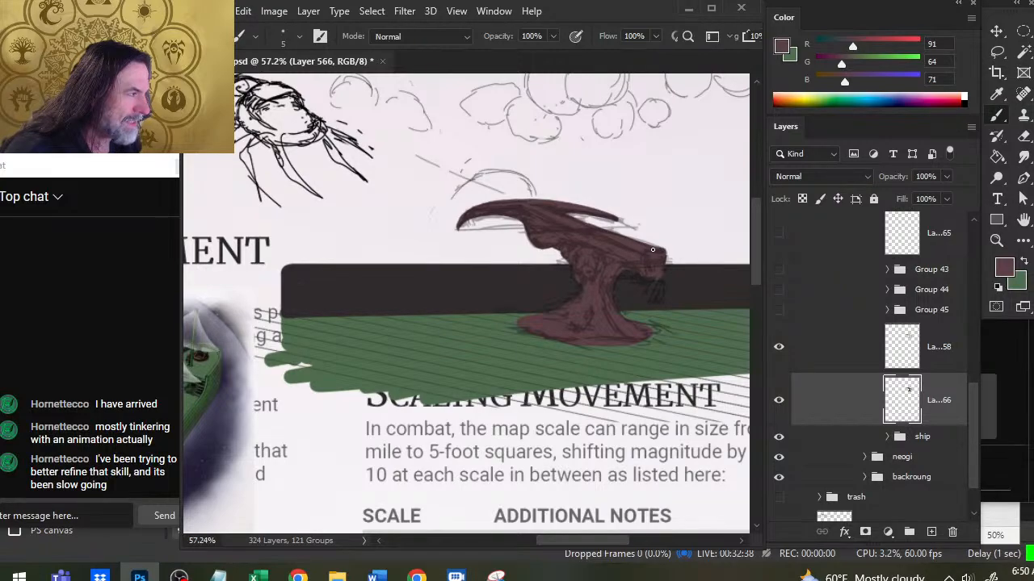
key(e)
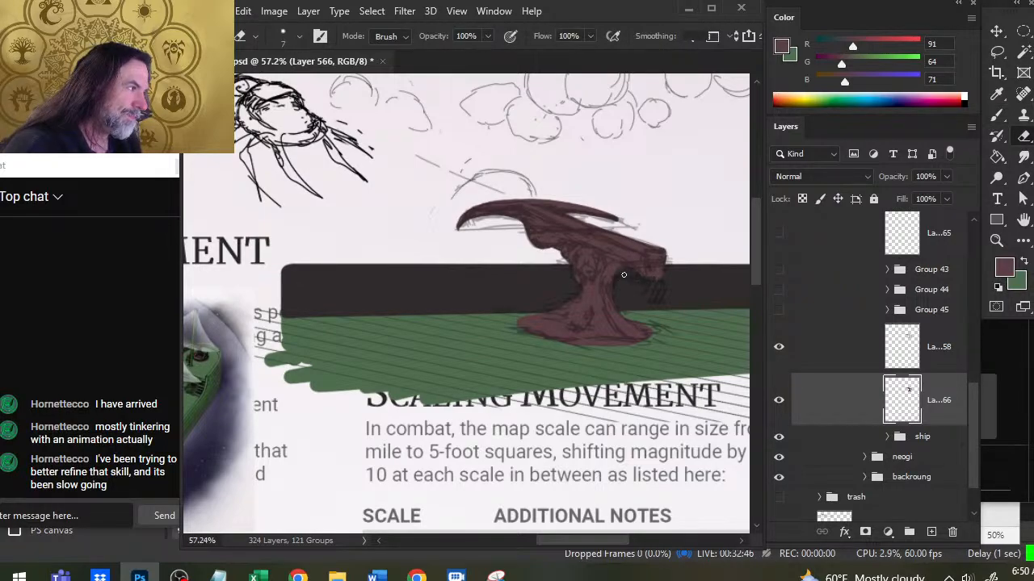
key(b)
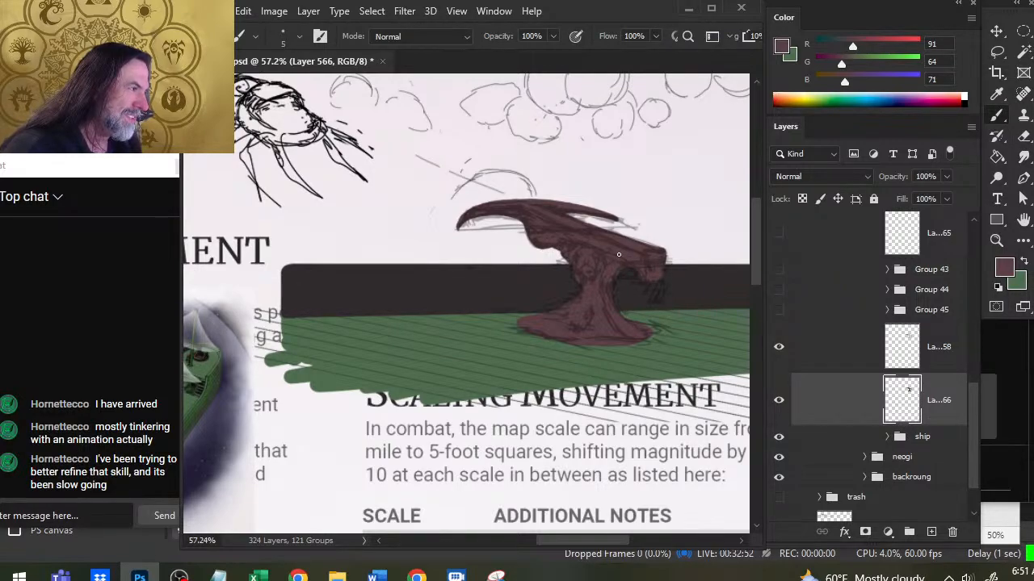
Refine the trunk's lower left flare and the right side of its base with a size 9 eraser and size 5 brush.
key(e)
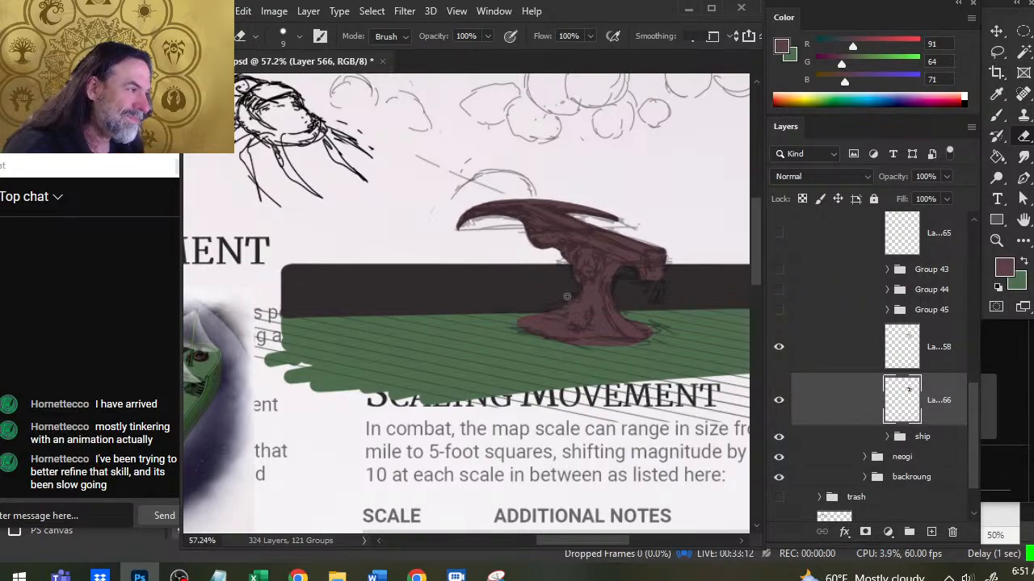
key(b)
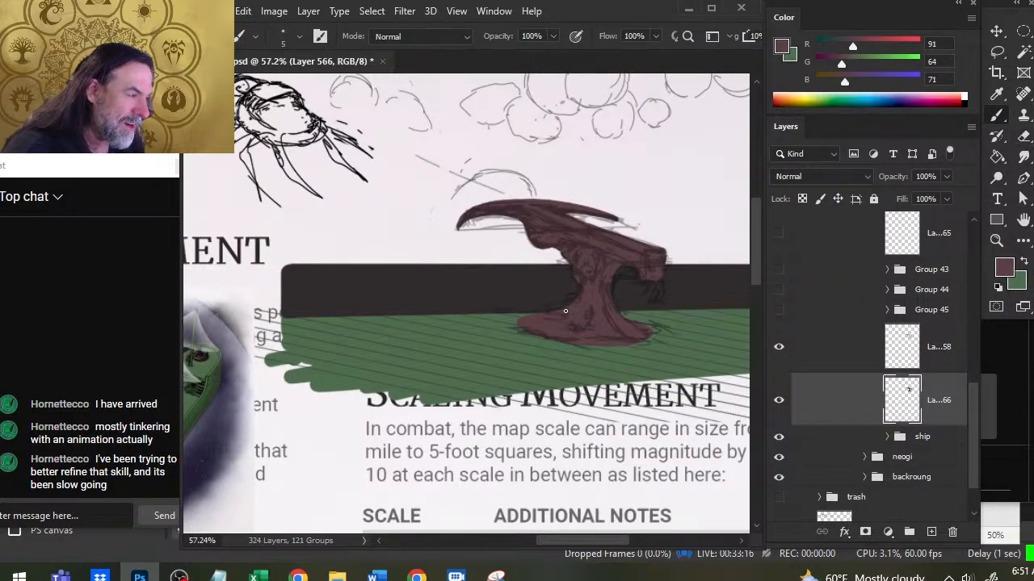
key(e)
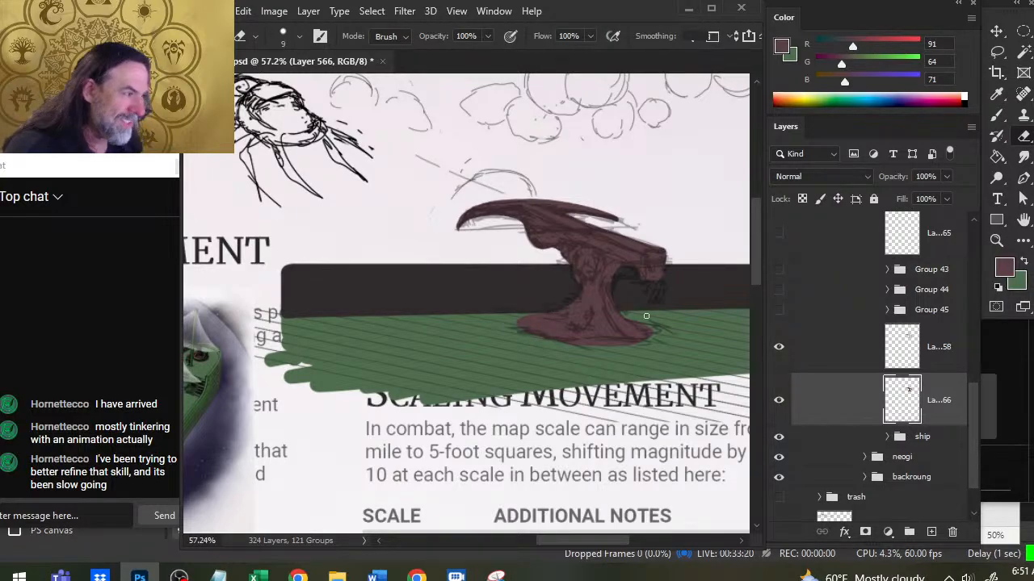
key(b)
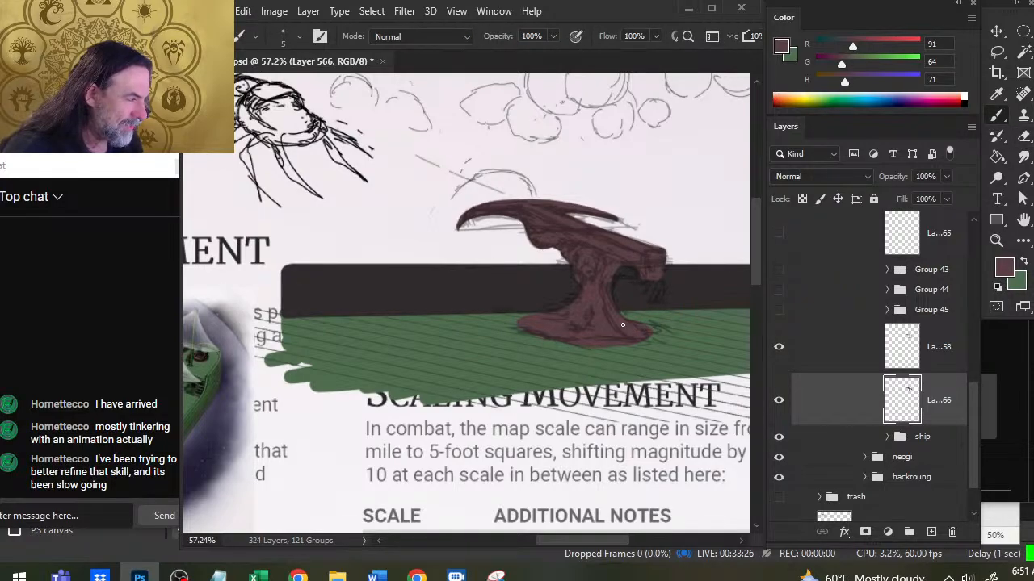
Smooth the lower edge of the trunk's base, alternating a size 9 eraser with a size 5 maroon brush.
key(e)
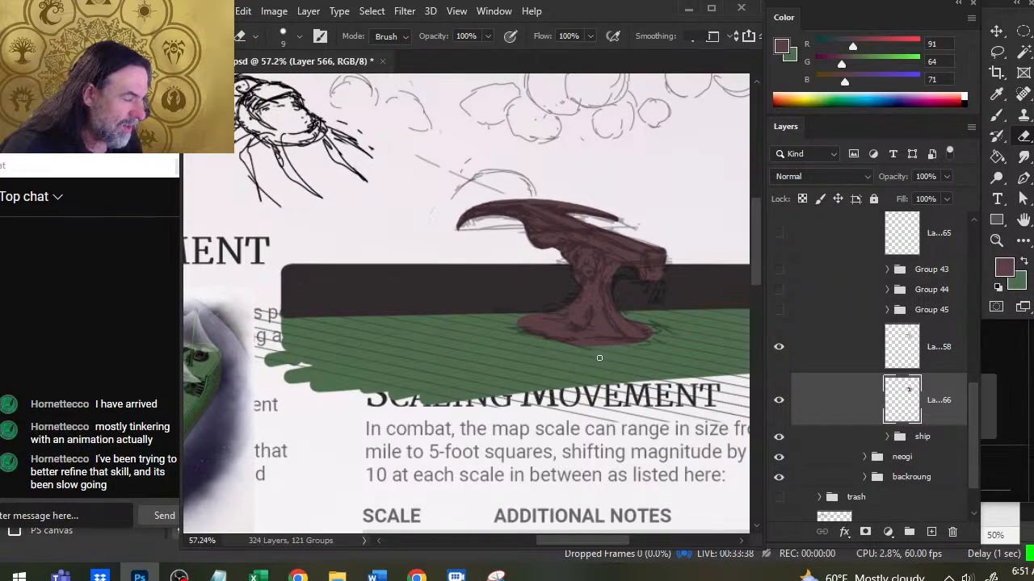
key(b)
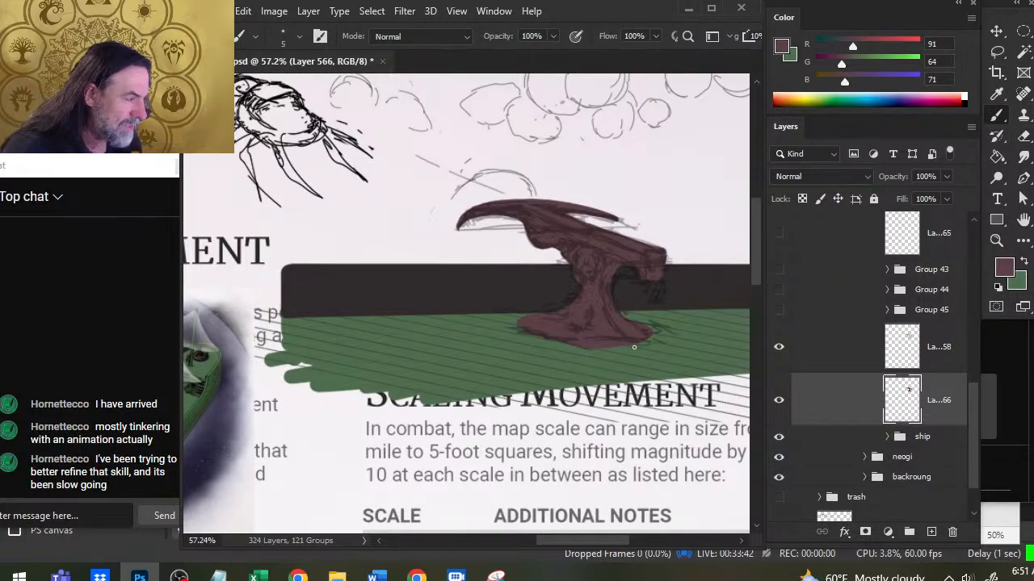
key(e)
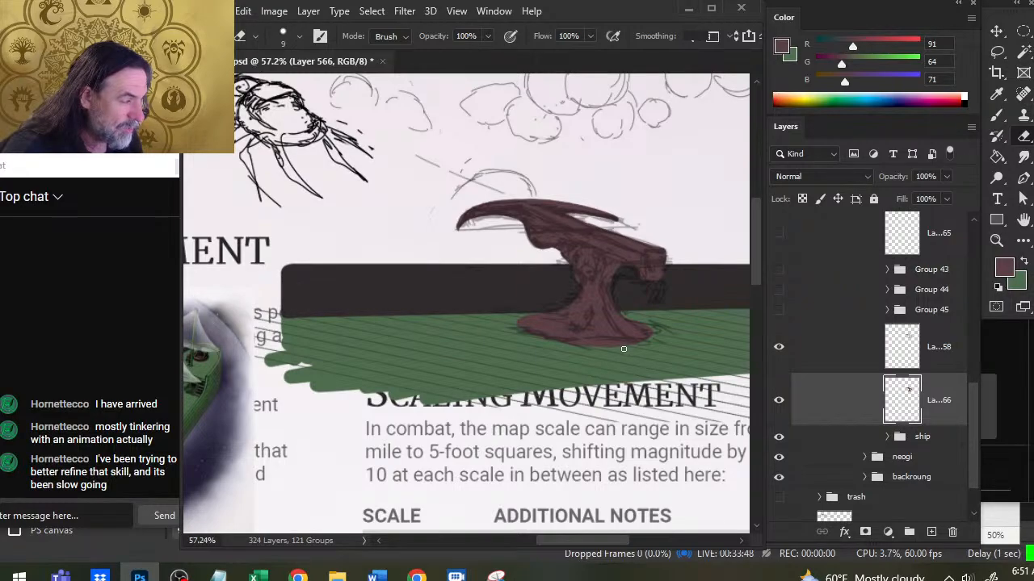
key(b)
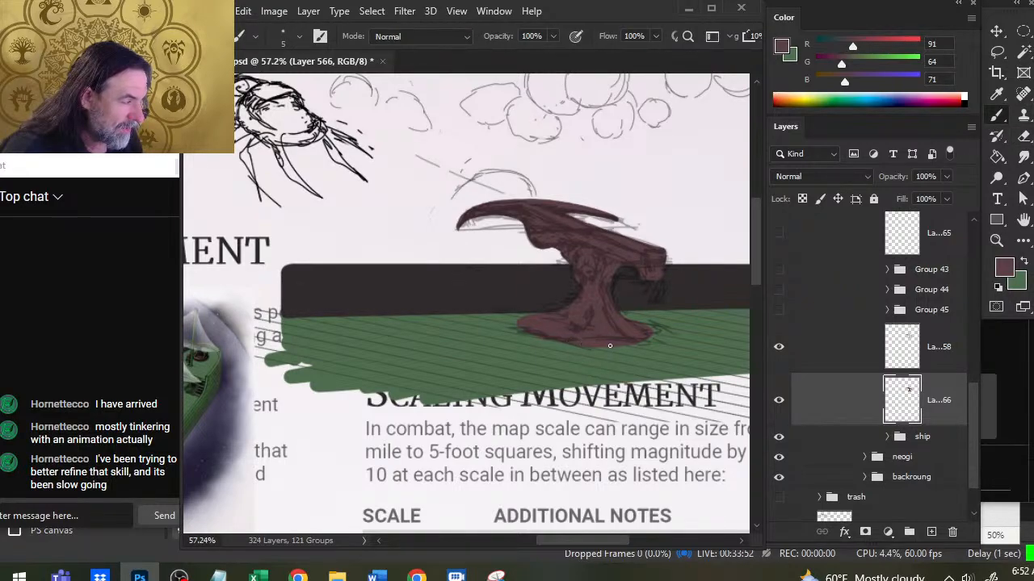
key(e)
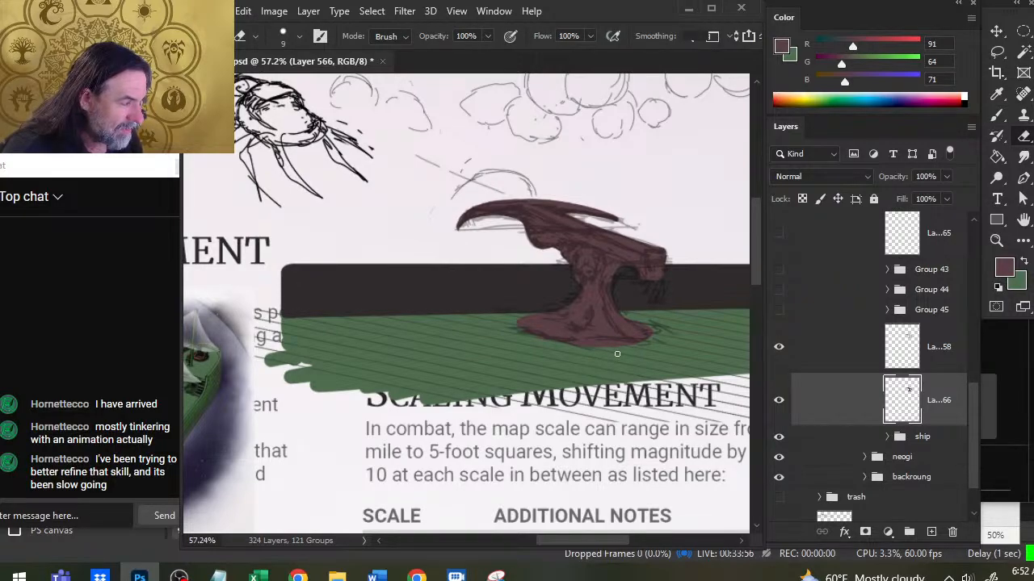
key(b)
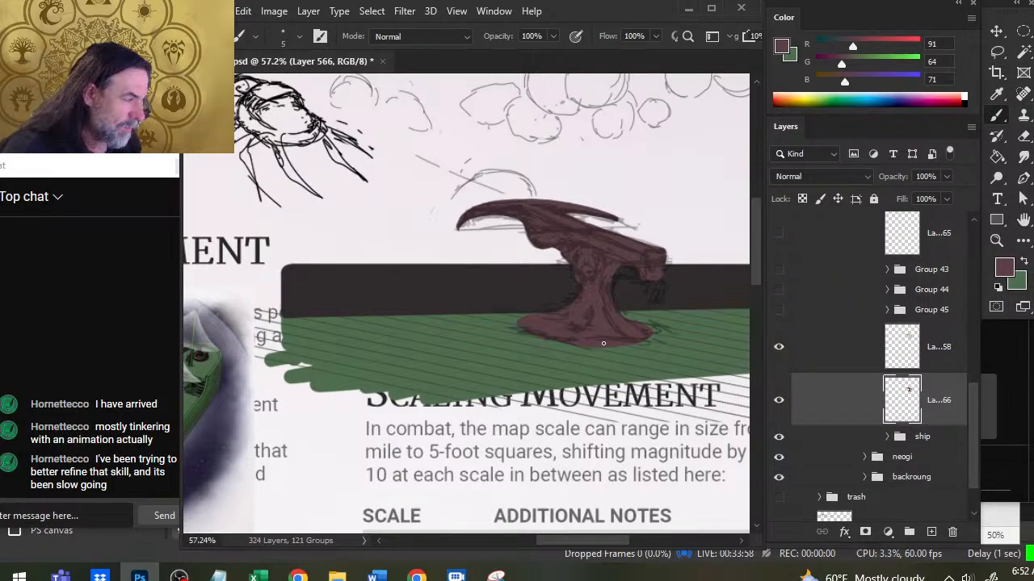
Clean up the underside and tip of the hooked left arm with size 9 eraser and size 5 brush touches.
key(e)
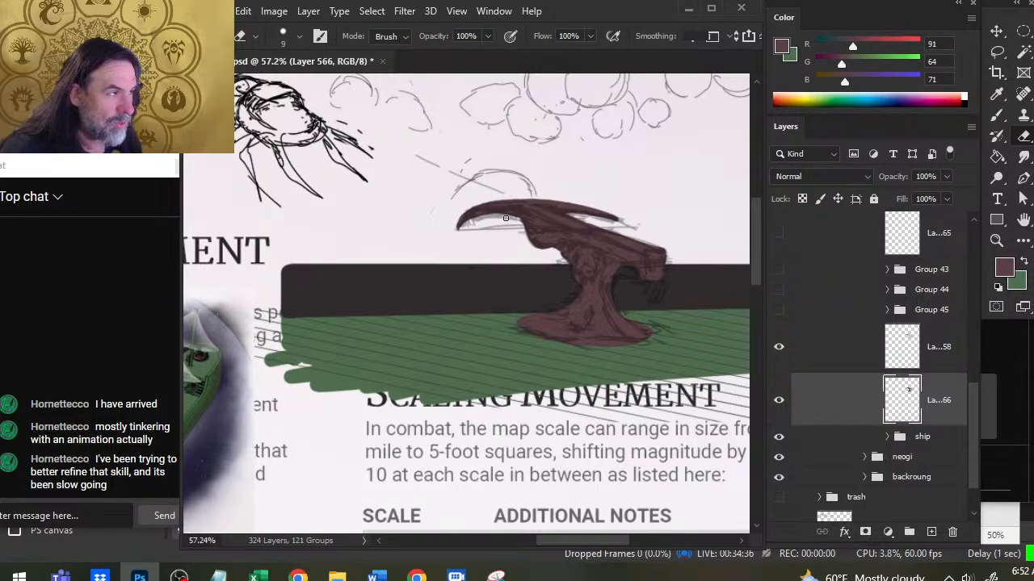
key(b)
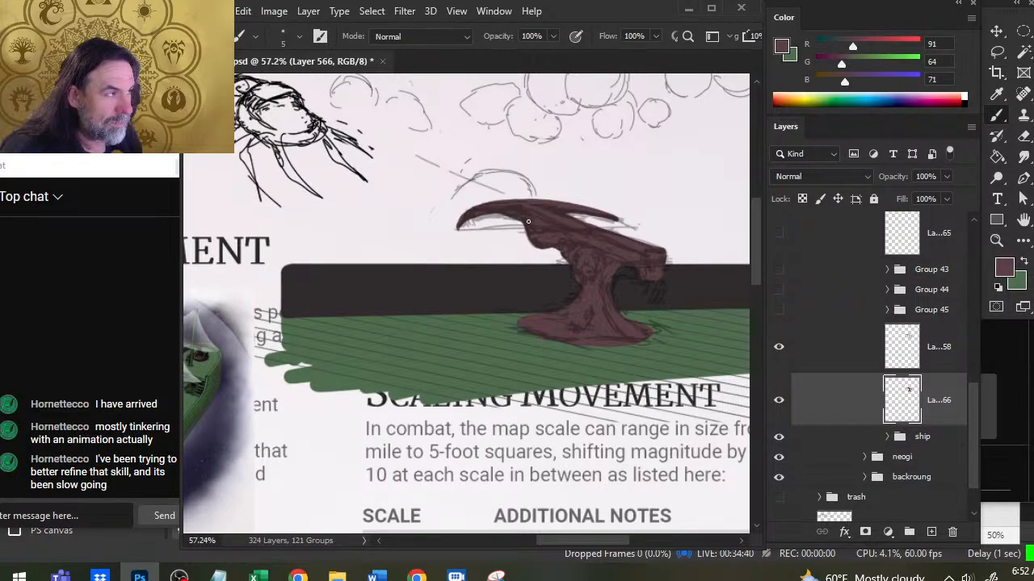
key(e)
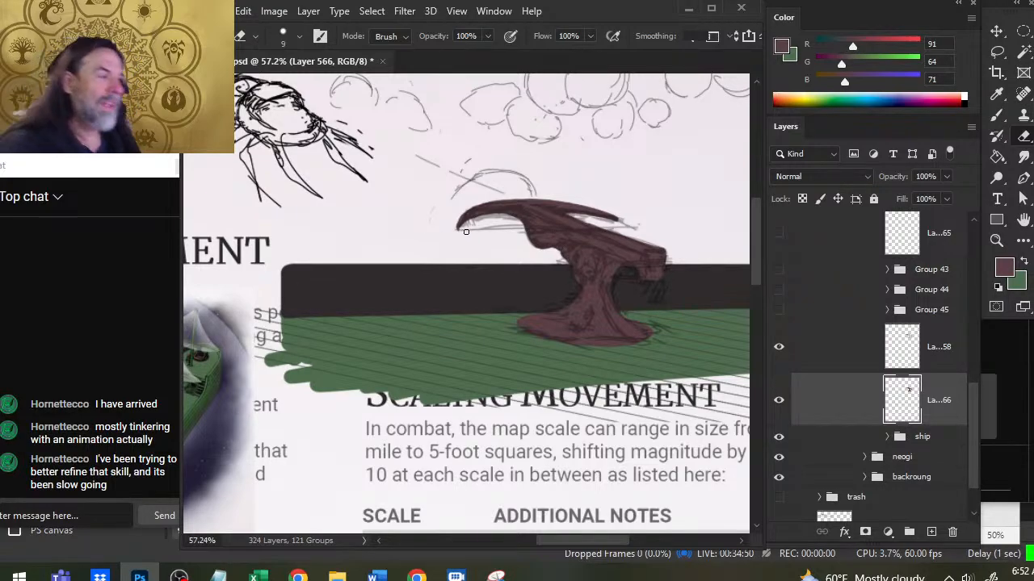
key(b)
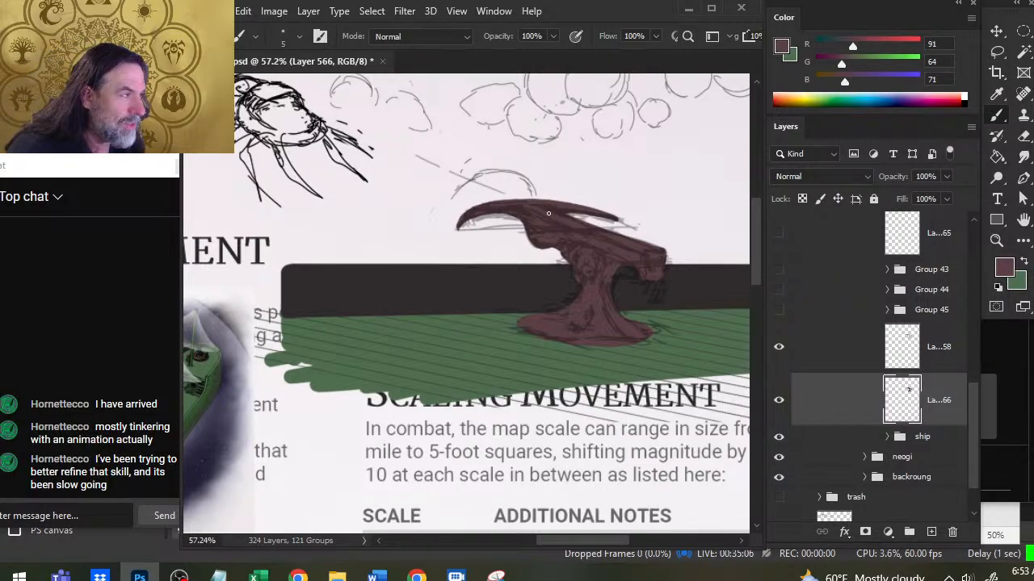
Handwrite a two-column list beside the structure with the rows "Cp 51", "Sp 101", "el 251" and "gp 501".
drag(651, 178, 599, 216)
mouse_move(617, 180)
mouse_down()
mouse_move(609, 200)
mouse_move(629, 190)
mouse_move(618, 214)
mouse_move(621, 199)
mouse_move(611, 207)
mouse_move(632, 193)
mouse_move(619, 212)
mouse_up()
drag(642, 199, 642, 216)
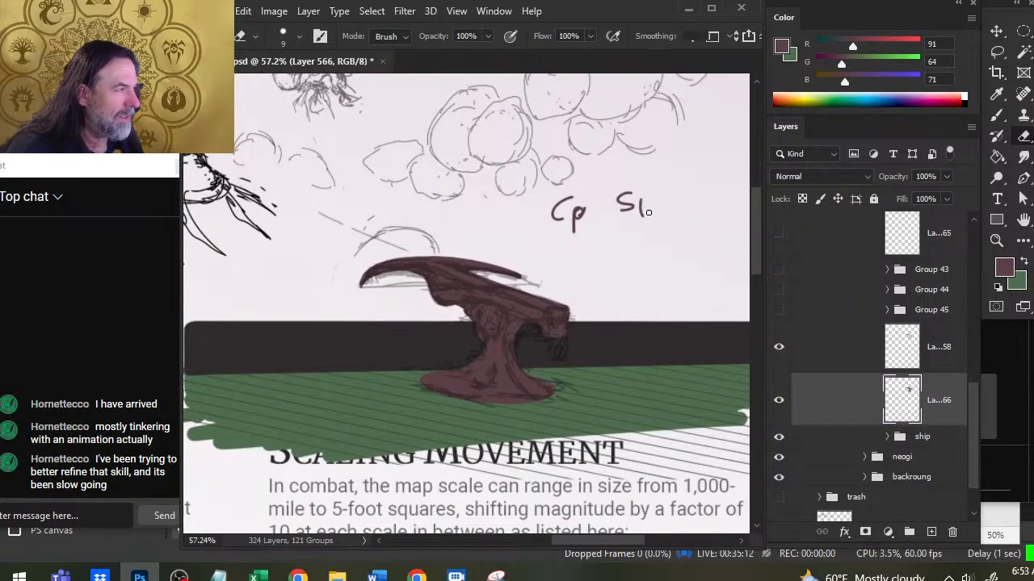
mouse_move(570, 235)
mouse_down()
mouse_move(556, 255)
mouse_move(579, 241)
mouse_move(614, 251)
mouse_move(629, 235)
mouse_up()
drag(639, 232, 639, 251)
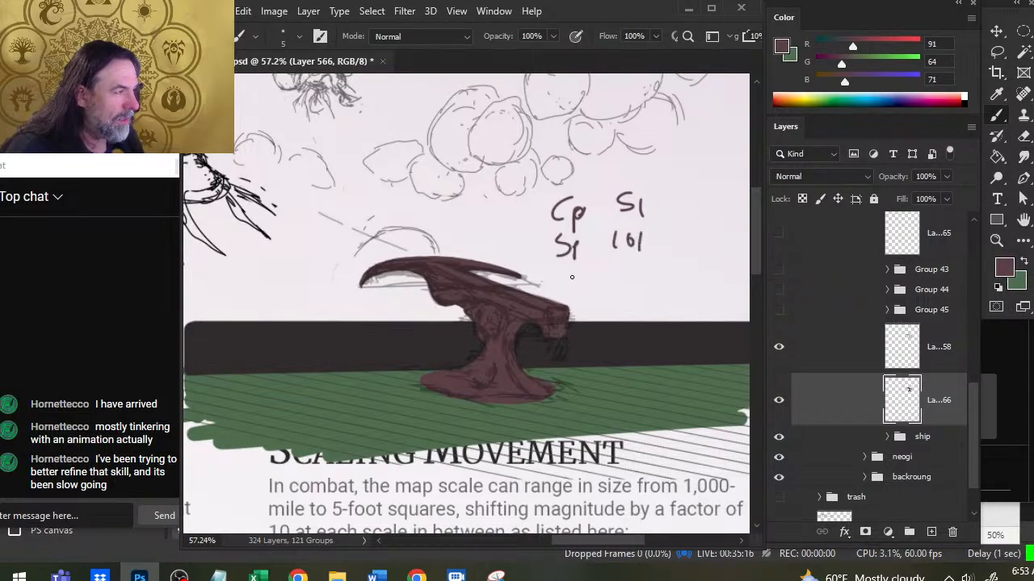
mouse_move(566, 278)
mouse_down()
mouse_move(575, 273)
mouse_move(575, 284)
mouse_up()
mouse_move(586, 261)
mouse_down()
mouse_move(585, 293)
mouse_move(616, 267)
mouse_move(647, 285)
mouse_up()
mouse_move(564, 325)
mouse_down()
mouse_move(551, 286)
mouse_move(564, 268)
mouse_move(571, 279)
mouse_move(614, 266)
mouse_up()
drag(626, 259, 638, 274)
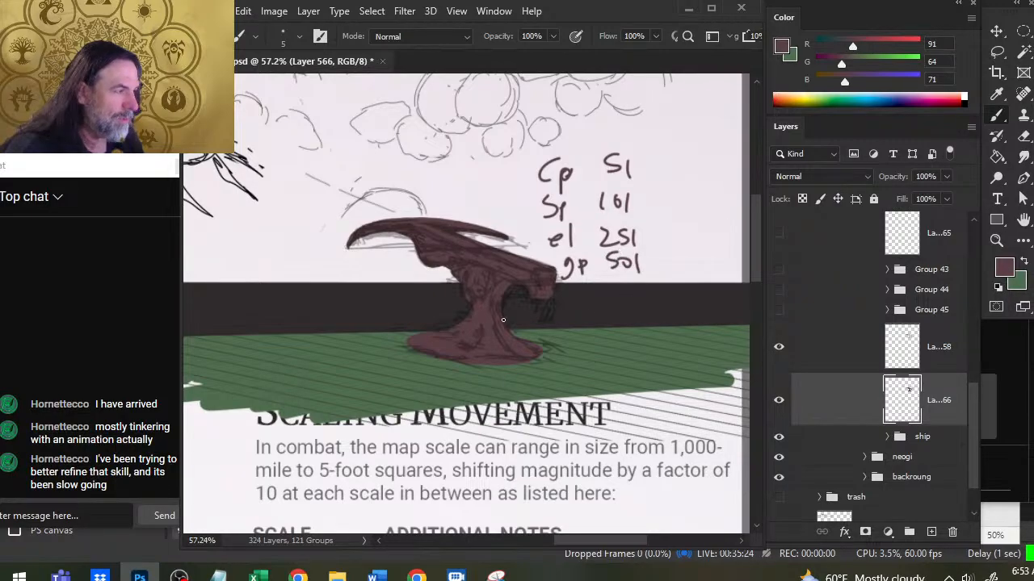
Extend the handwritten list downward with the rows "pp 1001", "Mp 2501" and "Ap 5001".
mouse_move(570, 293)
mouse_down()
mouse_move(571, 315)
mouse_move(575, 302)
mouse_move(592, 317)
mouse_move(595, 300)
mouse_move(646, 294)
mouse_up()
drag(657, 283, 656, 302)
mouse_move(569, 353)
mouse_down()
mouse_move(572, 334)
mouse_move(597, 350)
mouse_move(651, 332)
mouse_move(664, 354)
mouse_up()
mouse_move(573, 367)
mouse_down()
mouse_move(568, 388)
mouse_move(640, 379)
mouse_up()
drag(657, 365, 674, 388)
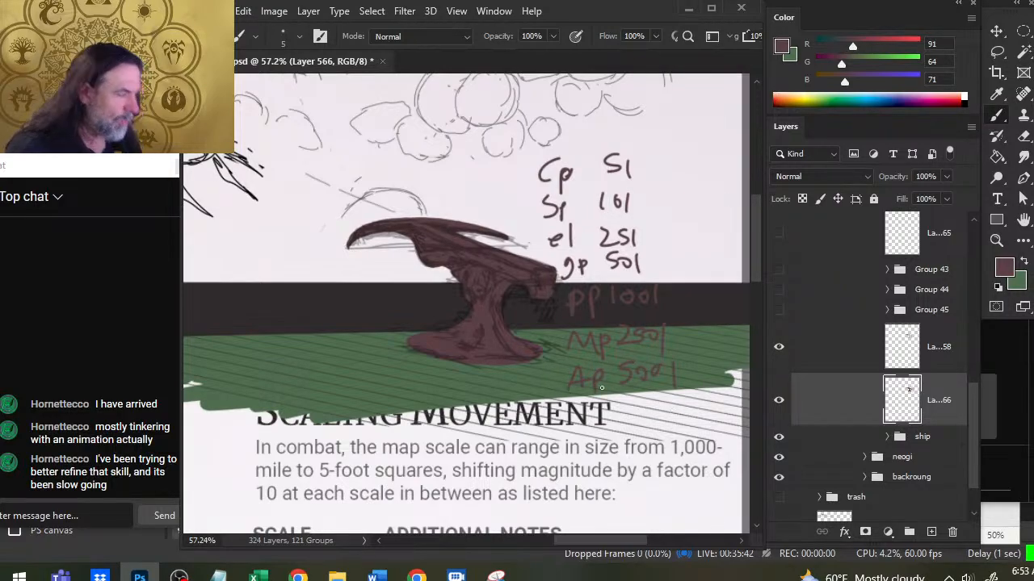
Ring the list rows into groups: Sp with el, gp with pp, Mp alone and Ap alone.
drag(610, 323, 514, 338)
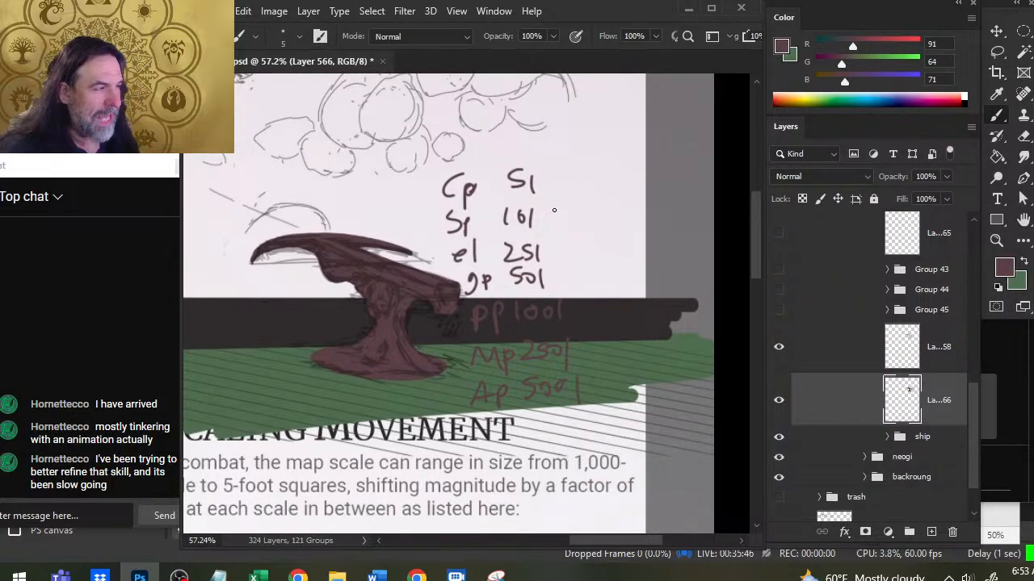
mouse_move(539, 206)
mouse_down()
mouse_move(459, 209)
mouse_move(432, 249)
mouse_move(472, 268)
mouse_move(520, 267)
mouse_move(558, 241)
mouse_move(540, 204)
mouse_up()
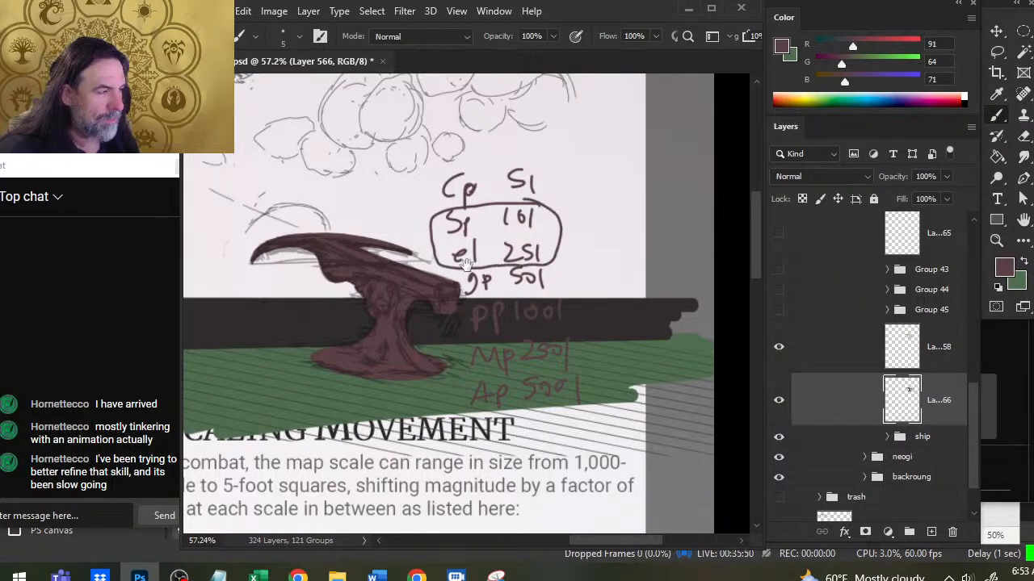
drag(560, 328, 553, 260)
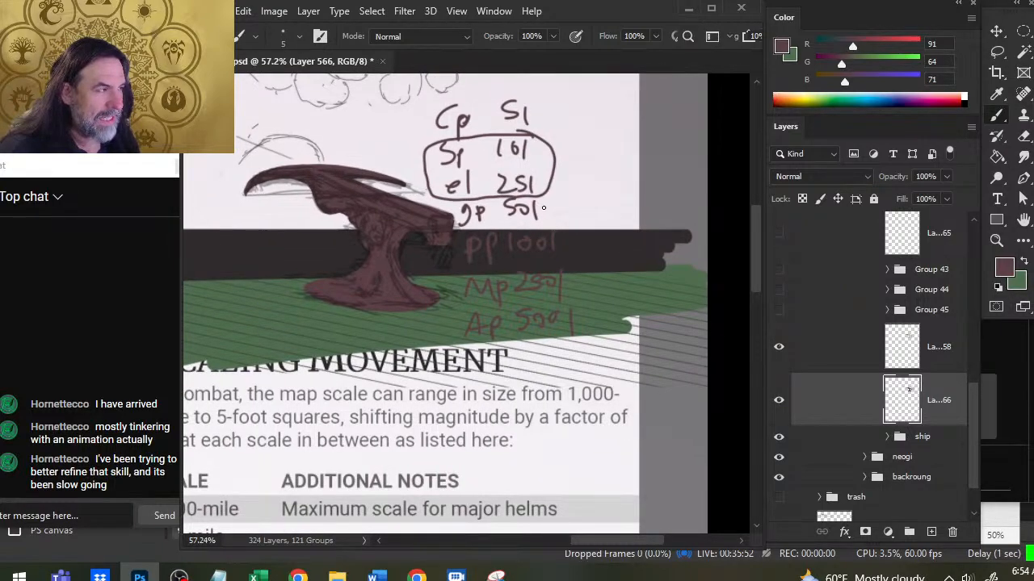
drag(553, 200, 444, 211)
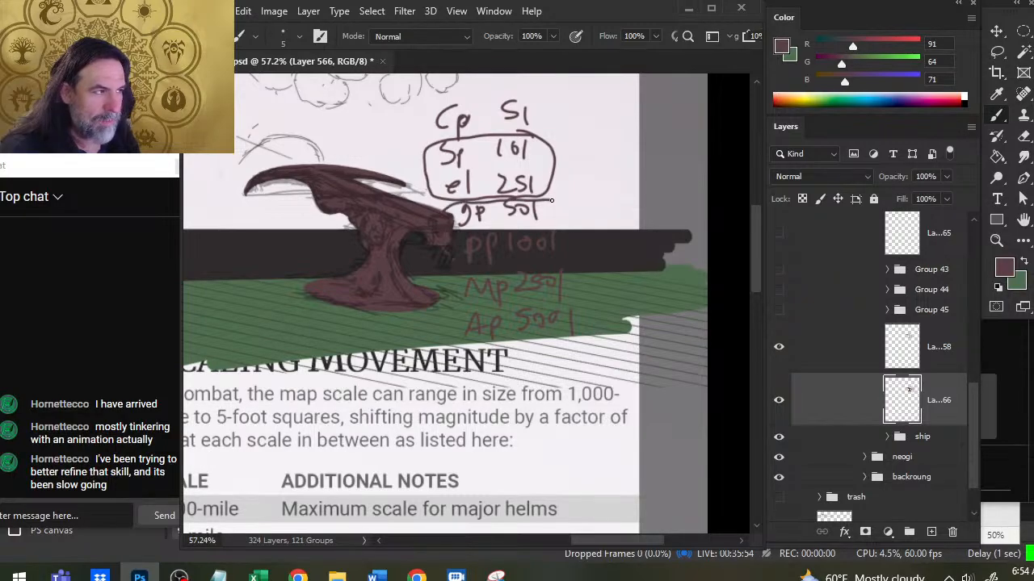
mouse_move(467, 268)
mouse_down()
mouse_move(552, 267)
mouse_move(567, 242)
mouse_move(557, 210)
mouse_up()
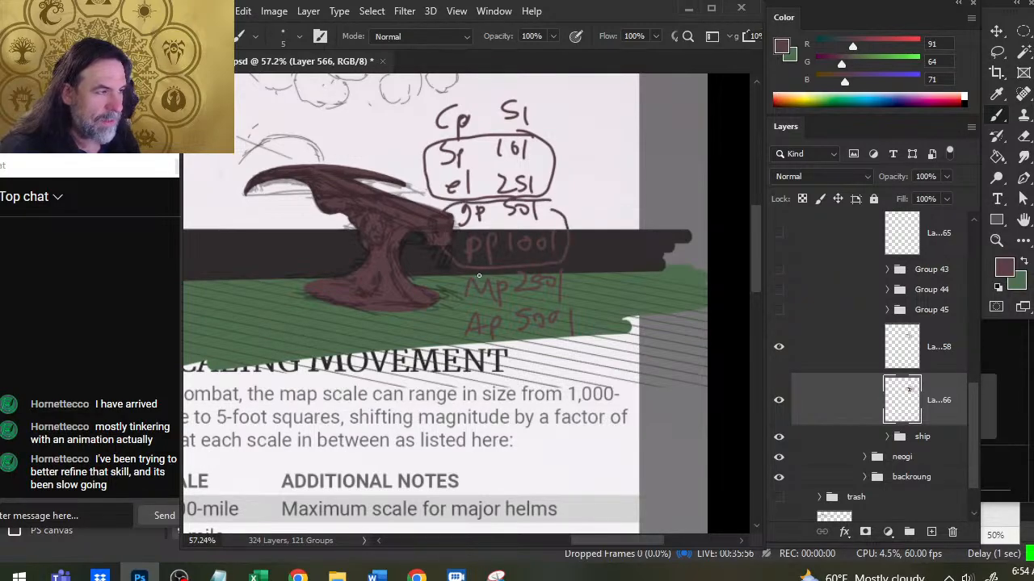
mouse_move(479, 276)
mouse_down()
mouse_move(449, 289)
mouse_move(525, 310)
mouse_move(581, 283)
mouse_move(525, 271)
mouse_up()
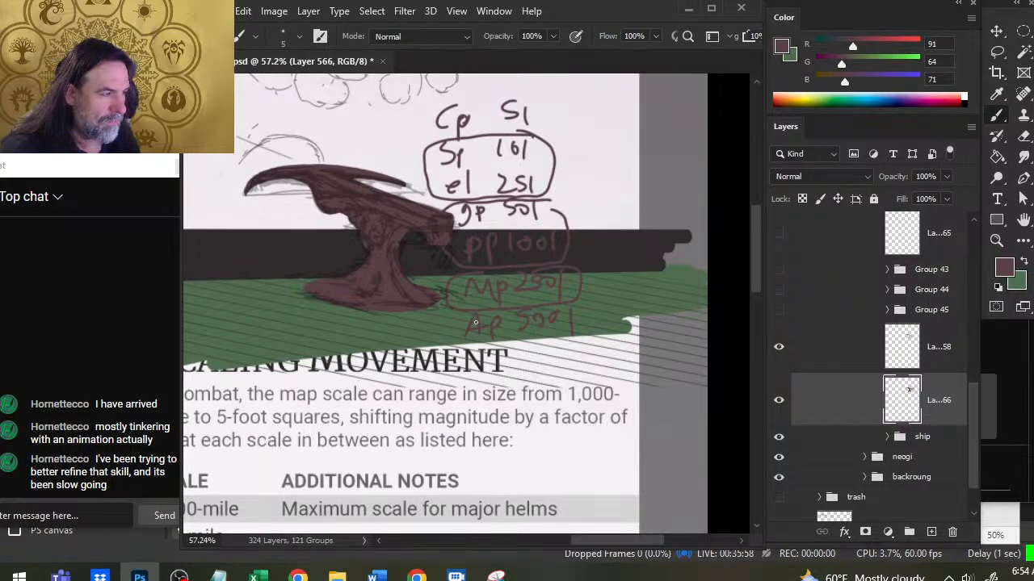
mouse_move(469, 316)
mouse_down()
mouse_move(558, 339)
mouse_move(592, 327)
mouse_move(598, 311)
mouse_move(574, 309)
mouse_up()
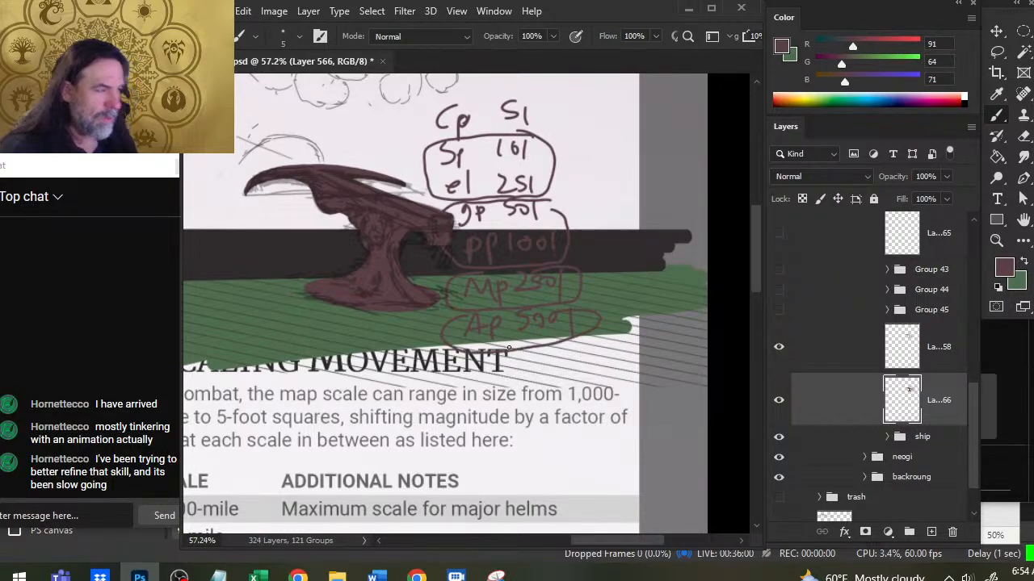
Draw a short dash beside the Sp and el group and write a circled "5%" above it.
drag(576, 171, 598, 170)
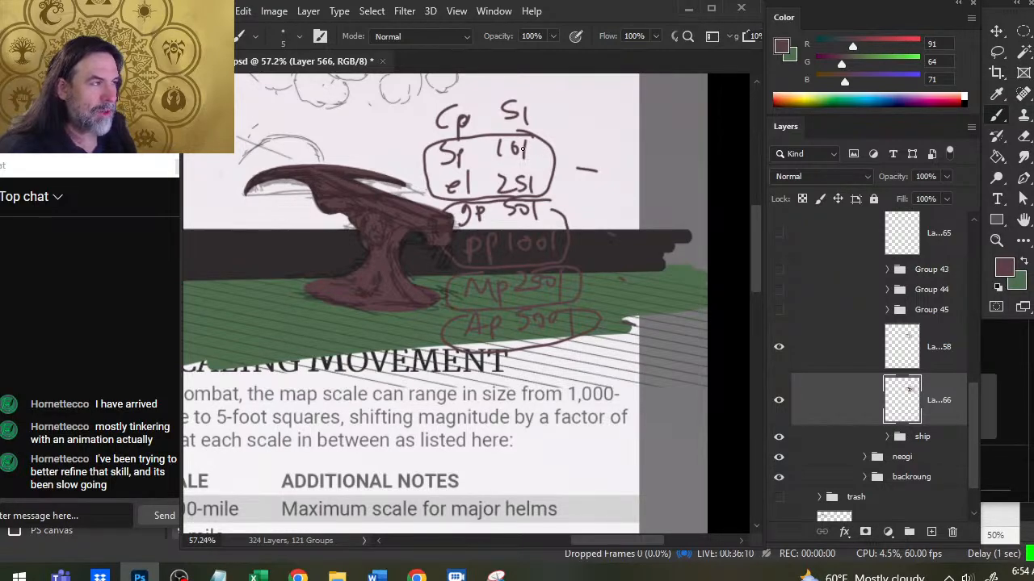
drag(567, 210, 549, 281)
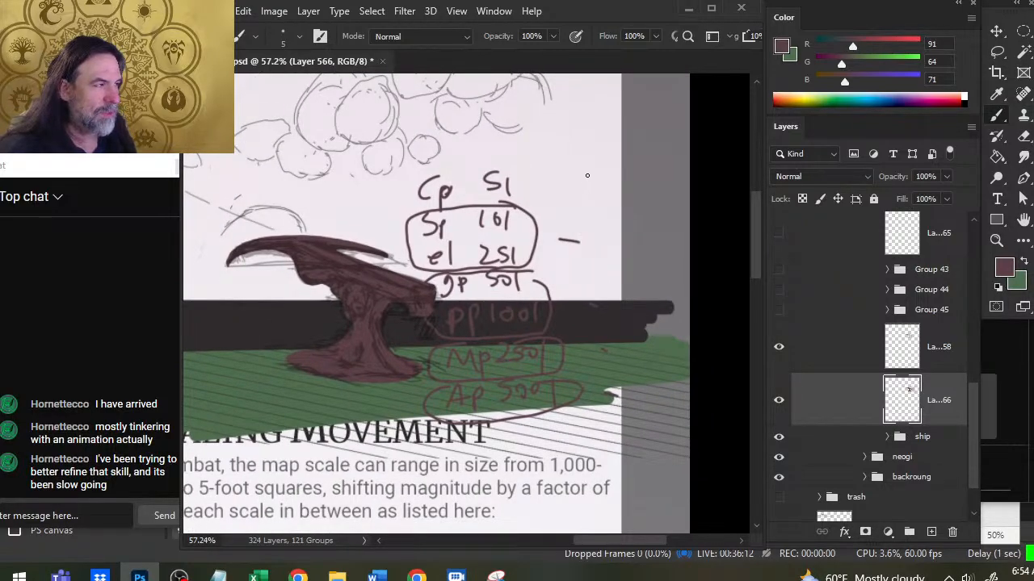
mouse_move(591, 169)
mouse_down()
mouse_move(580, 187)
mouse_move(620, 155)
mouse_move(606, 194)
mouse_up()
drag(631, 161, 635, 153)
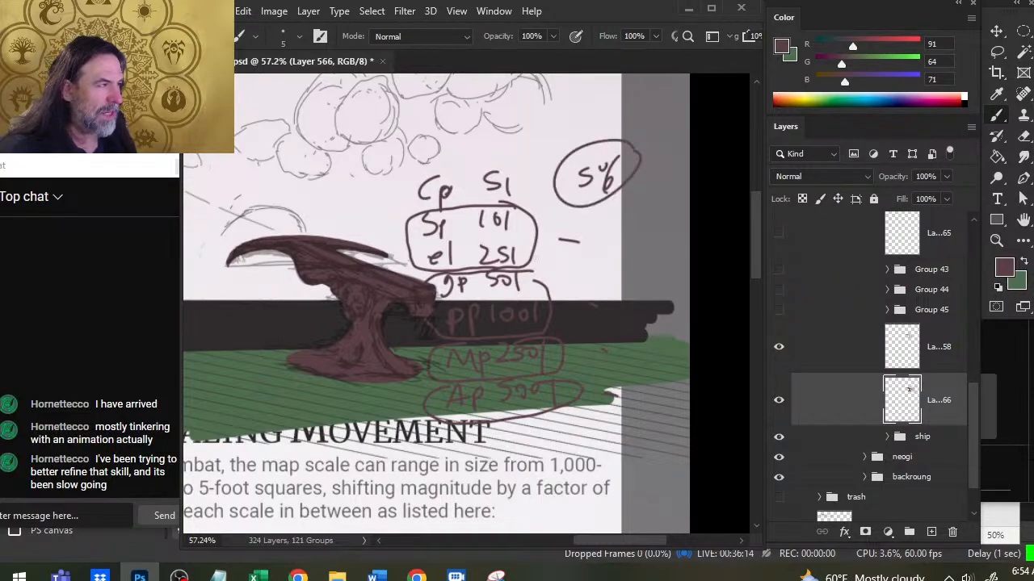
Draw arrows from the circled "5%" to the Sp and el group and write a circled "5000+" beside it.
mouse_move(575, 184)
mouse_down()
mouse_move(533, 207)
mouse_move(552, 209)
mouse_move(569, 230)
mouse_move(614, 232)
mouse_up()
mouse_move(628, 218)
mouse_down()
mouse_move(628, 229)
mouse_move(612, 231)
mouse_move(620, 218)
mouse_move(650, 215)
mouse_up()
key(e)
key(b)
mouse_move(666, 212)
mouse_down()
mouse_move(688, 212)
mouse_move(650, 239)
mouse_move(683, 202)
mouse_up()
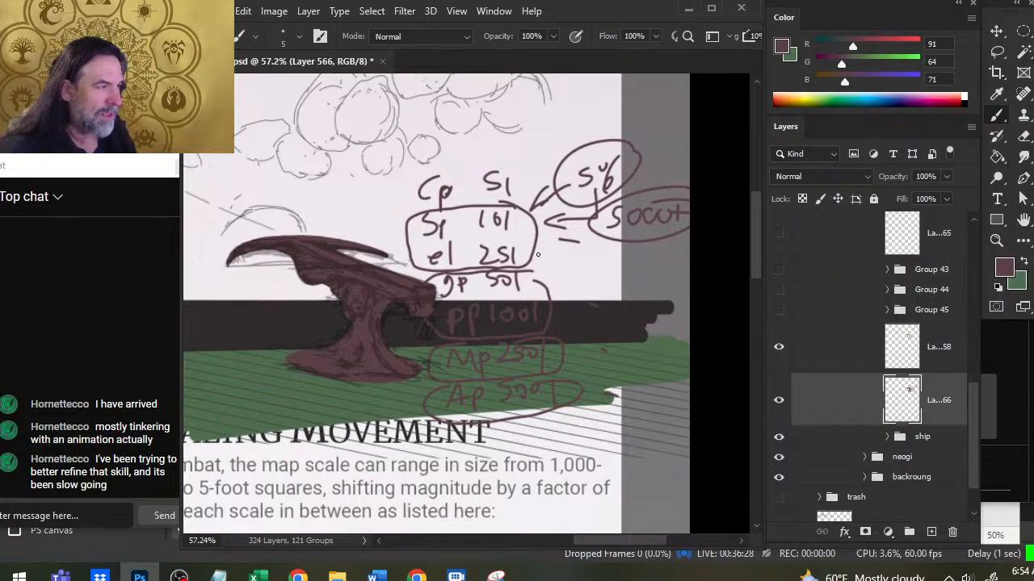
Mark the span of the Sp and el group, add an arrow below the circled "5000+", and underline the 101 value.
mouse_move(542, 227)
mouse_down()
mouse_move(545, 263)
mouse_move(523, 218)
mouse_up()
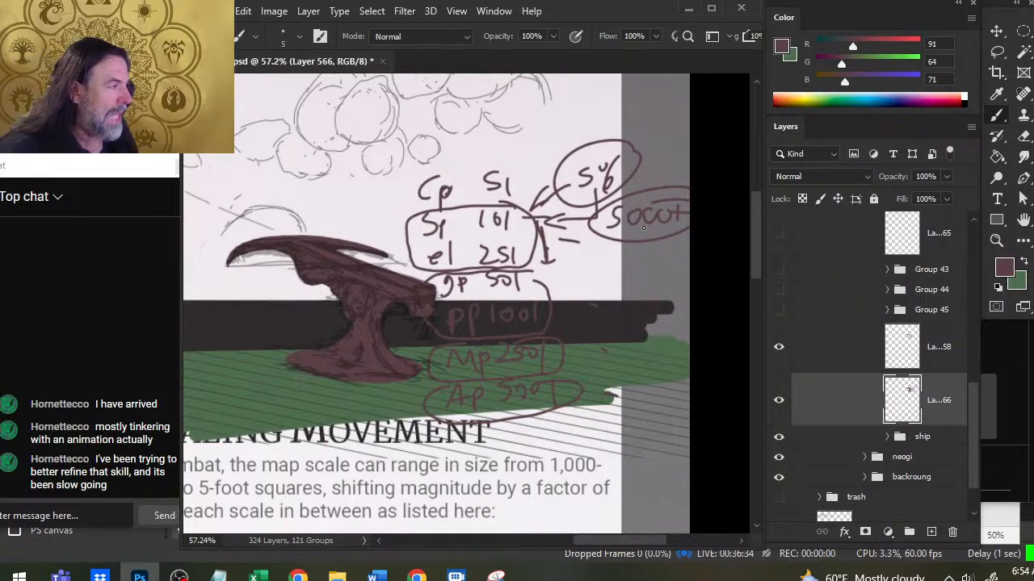
mouse_move(622, 234)
mouse_down()
mouse_move(667, 228)
mouse_move(646, 252)
mouse_up()
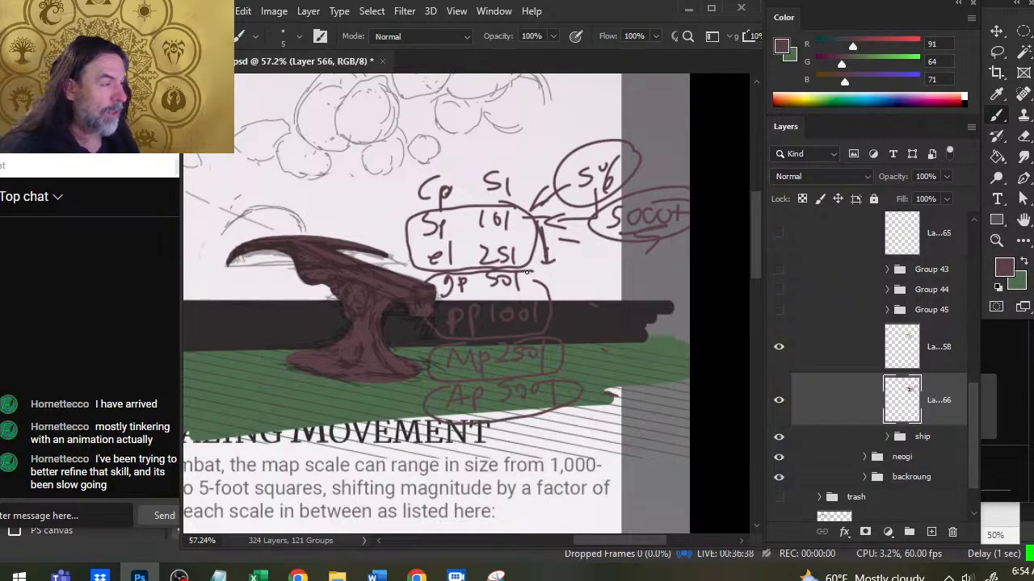
drag(478, 235, 520, 235)
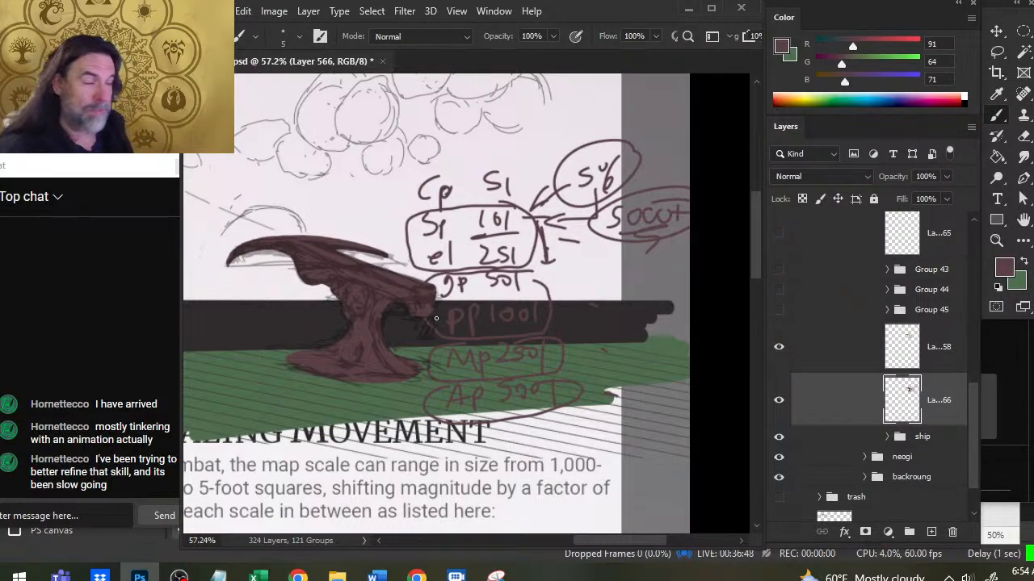
click(778, 401)
click(778, 402)
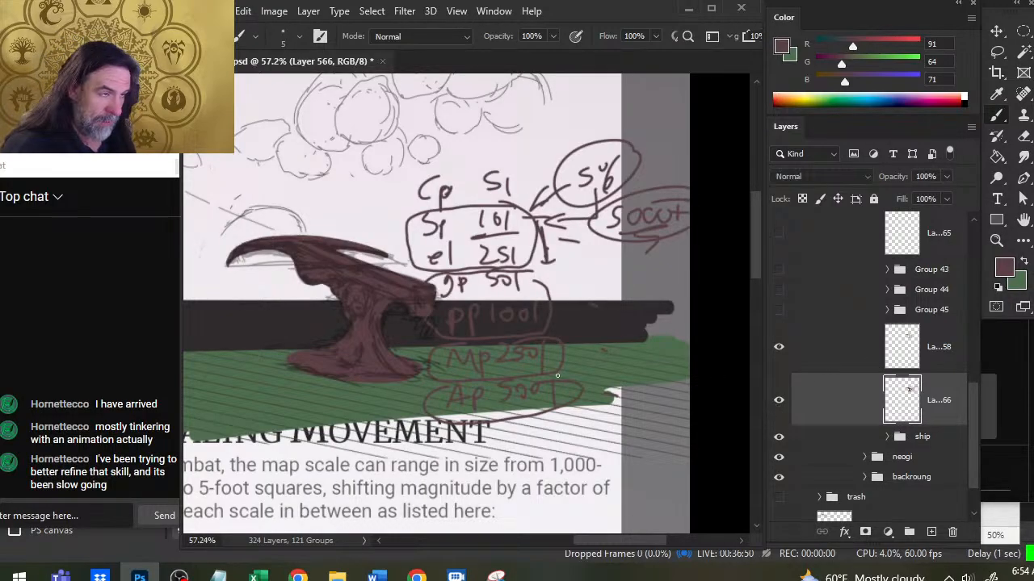
Undo the underline, span marks and "5000+" note, and write "10" in the note's place.
key(ctrl+z)
key(ctrl+z)
key(ctrl+z)
key(ctrl+z)
key(ctrl+z)
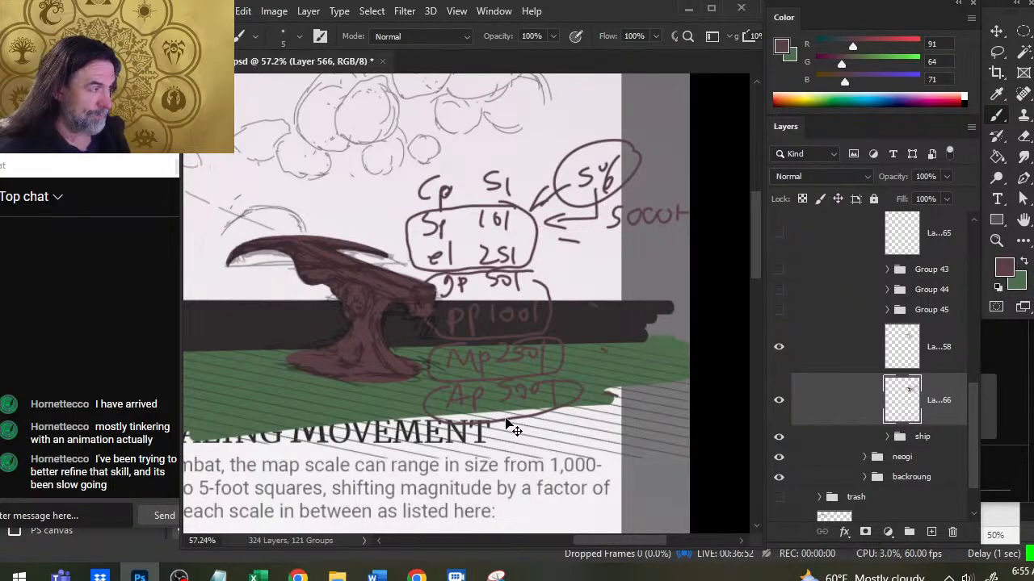
key(ctrl+z)
key(ctrl+z)
key(ctrl+z)
key(ctrl+z)
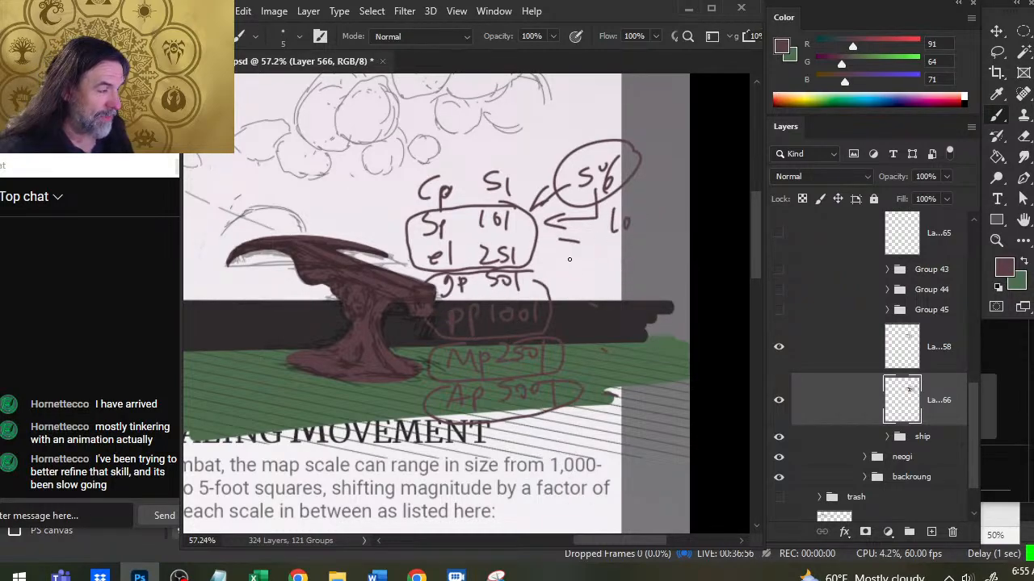
Write "2500" with an arrow to the gp and pp group, and a circled "5000" below it.
drag(580, 263, 570, 277)
mouse_move(552, 263)
mouse_down()
mouse_move(615, 271)
mouse_move(531, 284)
mouse_up()
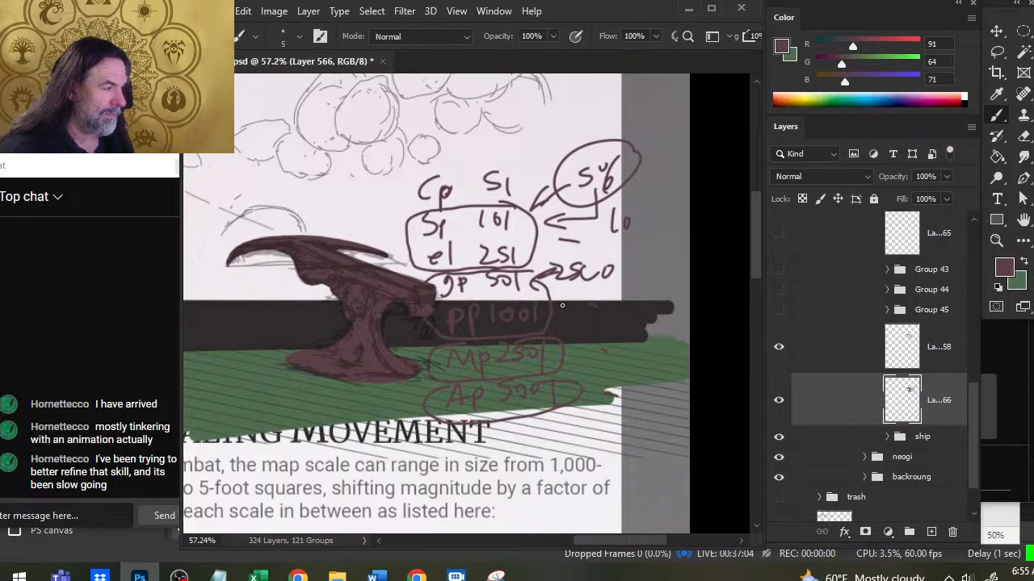
drag(565, 304, 564, 318)
drag(567, 305, 593, 307)
drag(606, 304, 561, 329)
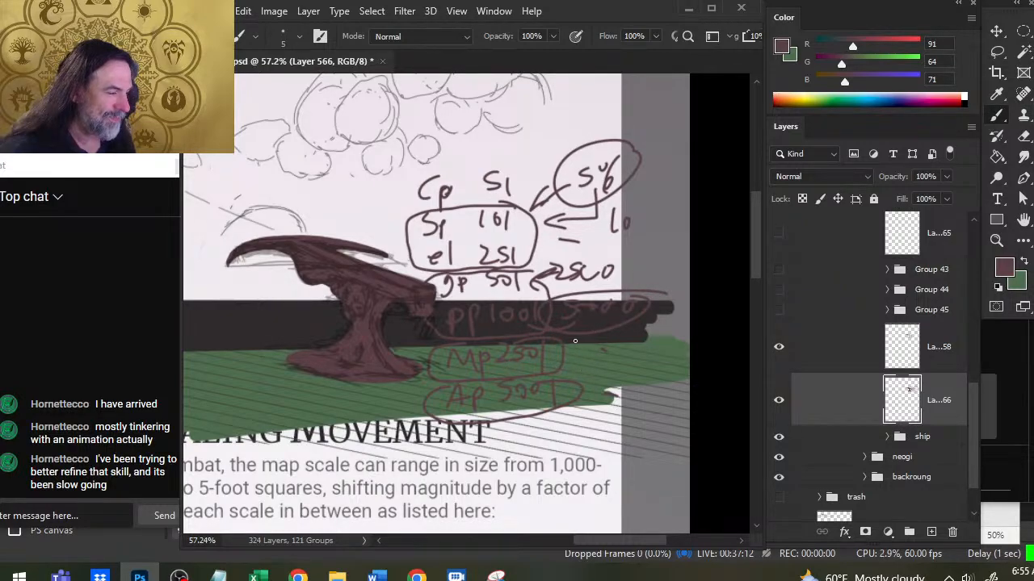
Undo all the handwriting beside the structure, from the value notes back through the group rings and the entire coin list.
key(ctrl+z)
key(ctrl+z)
key(ctrl+z)
key(ctrl+z)
key(ctrl+z)
key(ctrl+z)
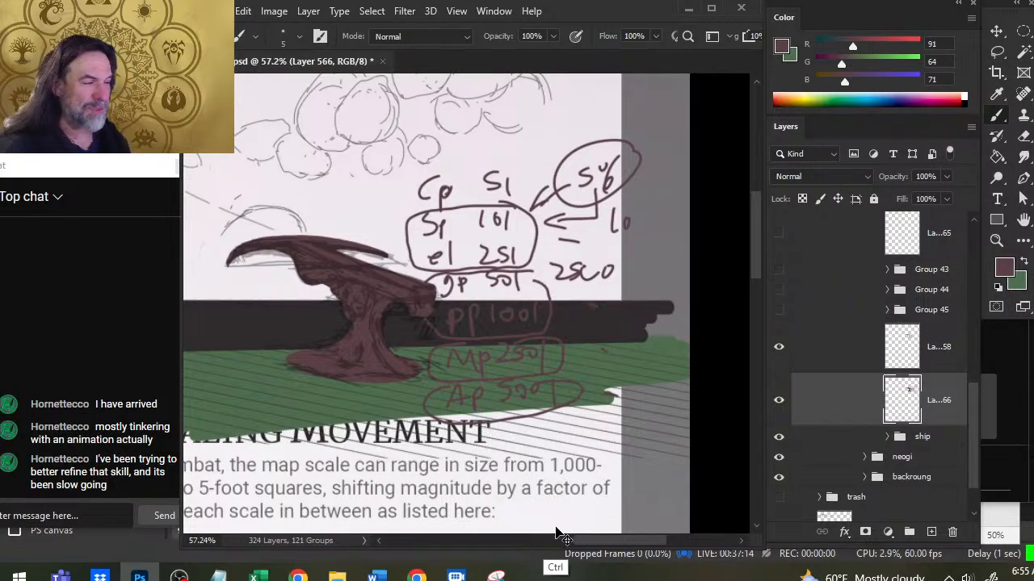
key(ctrl+z)
key(ctrl+z)
key(ctrl+z)
key(ctrl+z)
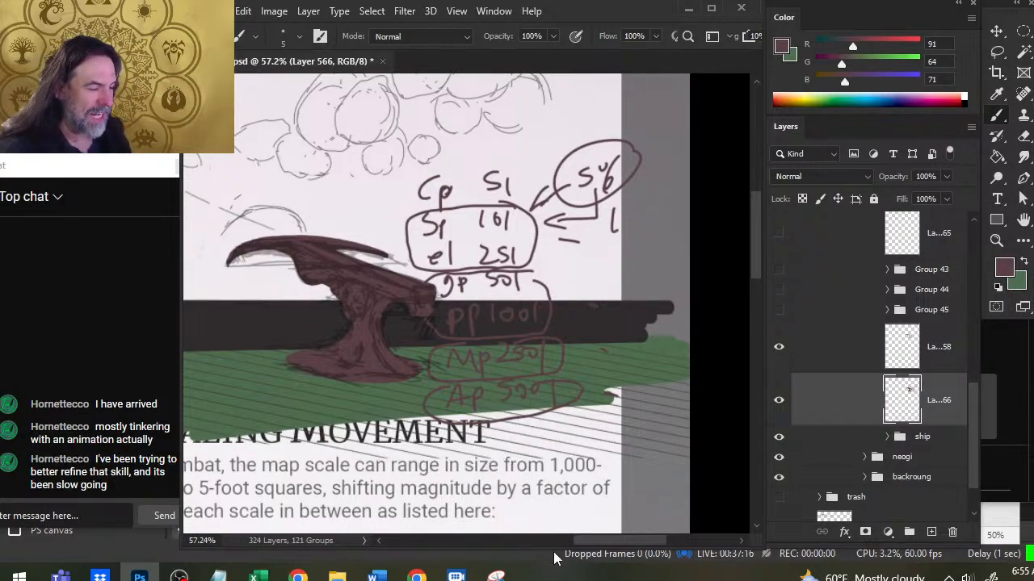
key(ctrl+z)
key(ctrl+z)
key(ctrl+z)
key(ctrl+z)
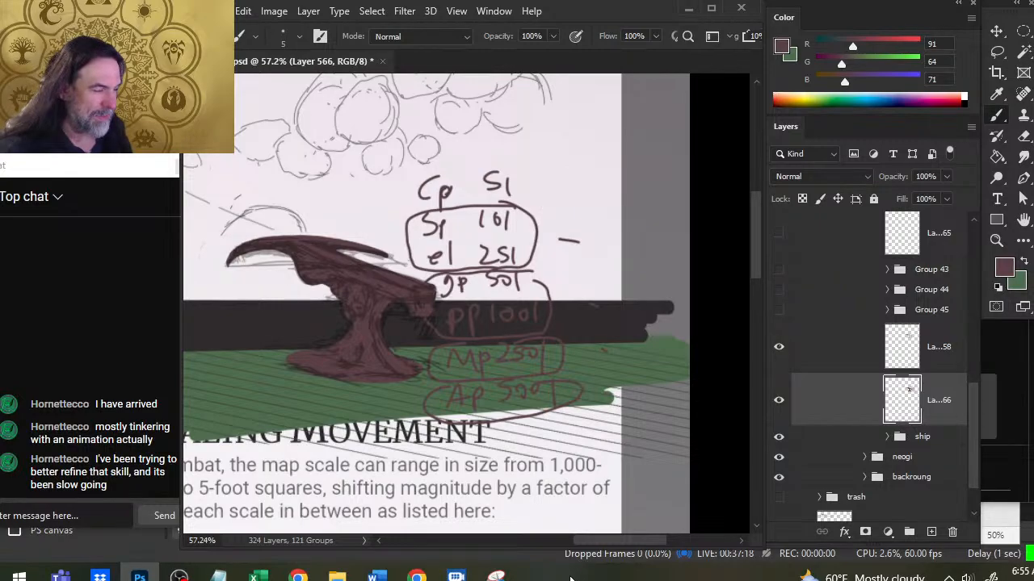
key(ctrl+z)
key(ctrl+z)
key(ctrl+z)
key(ctrl+z)
key(ctrl+z)
key(ctrl+z)
key(ctrl+z)
key(ctrl+z)
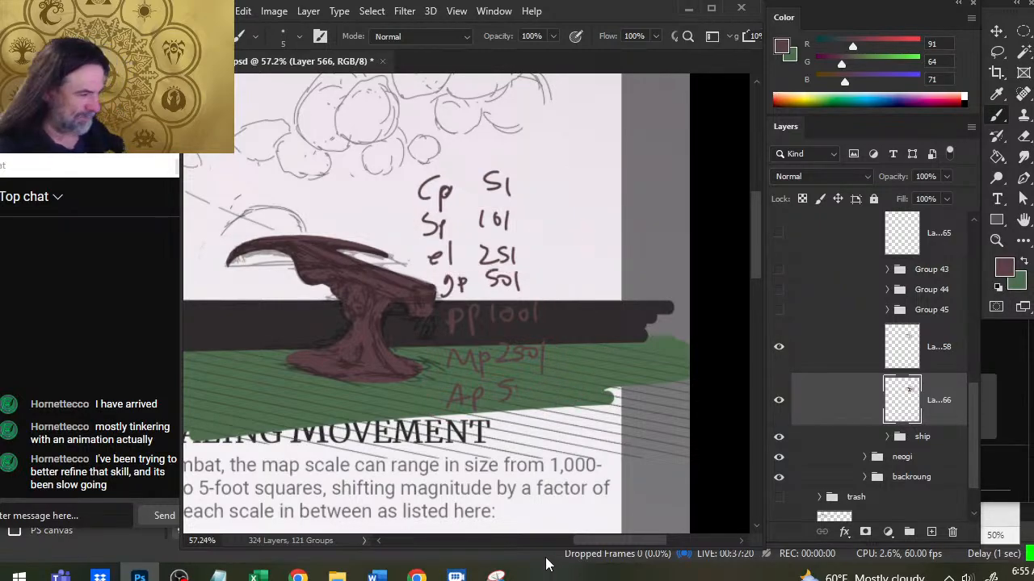
key(ctrl+z)
key(ctrl+z)
key(ctrl+z)
key(ctrl+z)
key(ctrl+z)
key(ctrl+z)
key(ctrl+z)
key(ctrl+z)
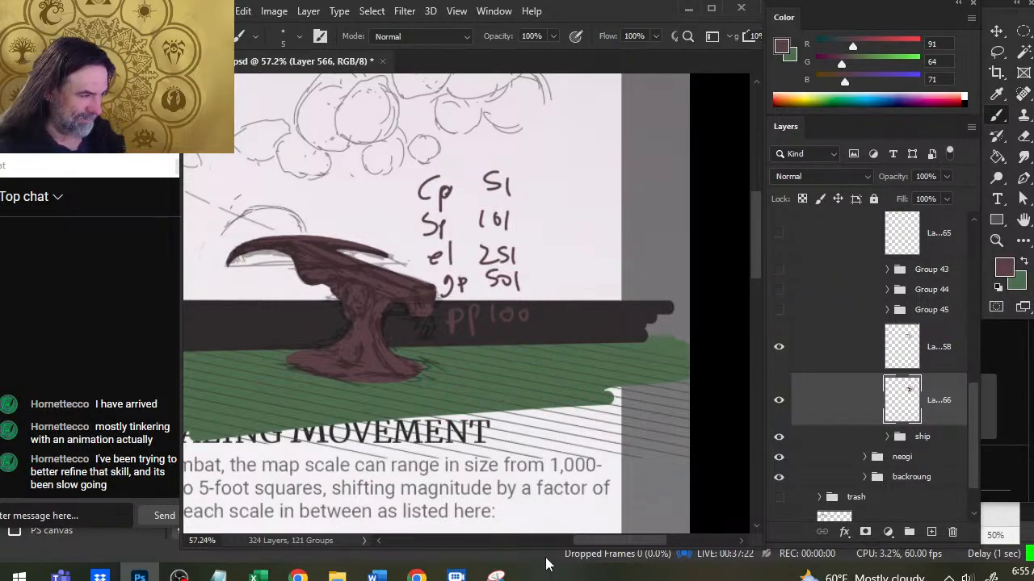
key(ctrl+z)
key(ctrl+z)
key(ctrl+z)
key(ctrl+z)
key(ctrl+z)
key(ctrl+z)
key(ctrl+z)
key(ctrl+z)
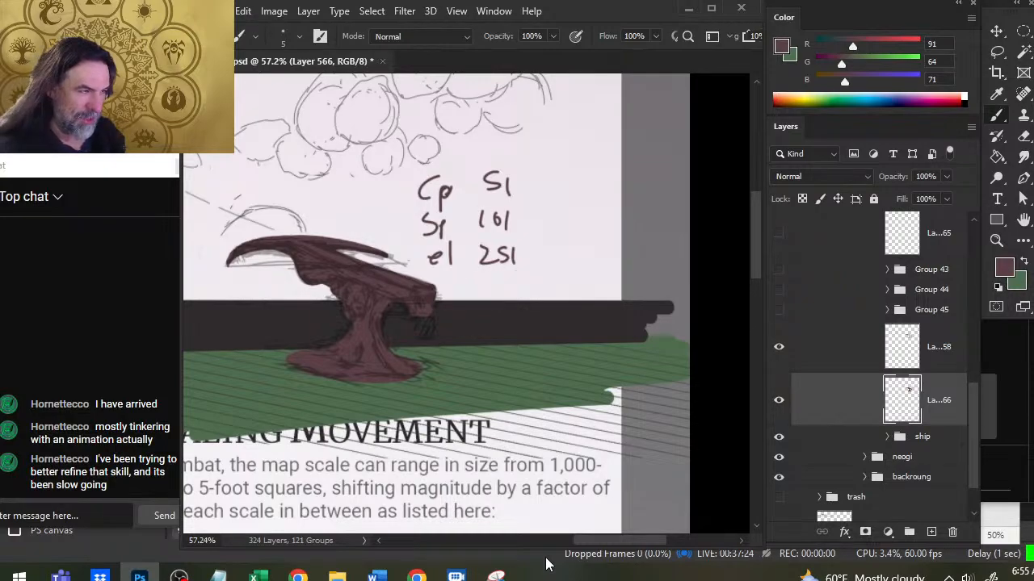
key(ctrl+z)
key(ctrl+z)
key(ctrl+z)
key(ctrl+z)
key(ctrl+z)
key(ctrl+z)
key(ctrl+z)
key(ctrl+z)
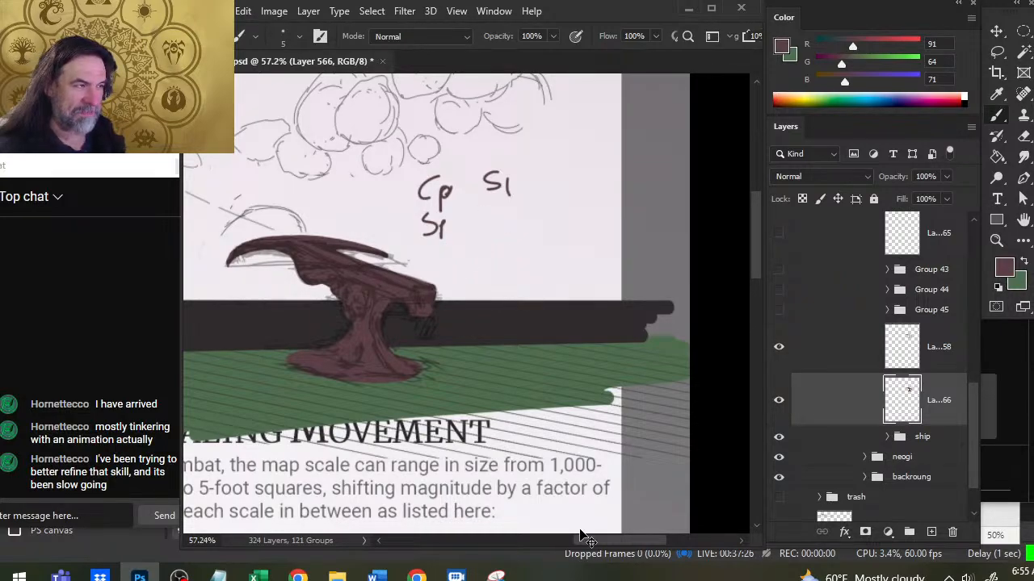
key(ctrl+z)
key(ctrl+z)
key(ctrl+z)
key(ctrl+z)
key(ctrl+z)
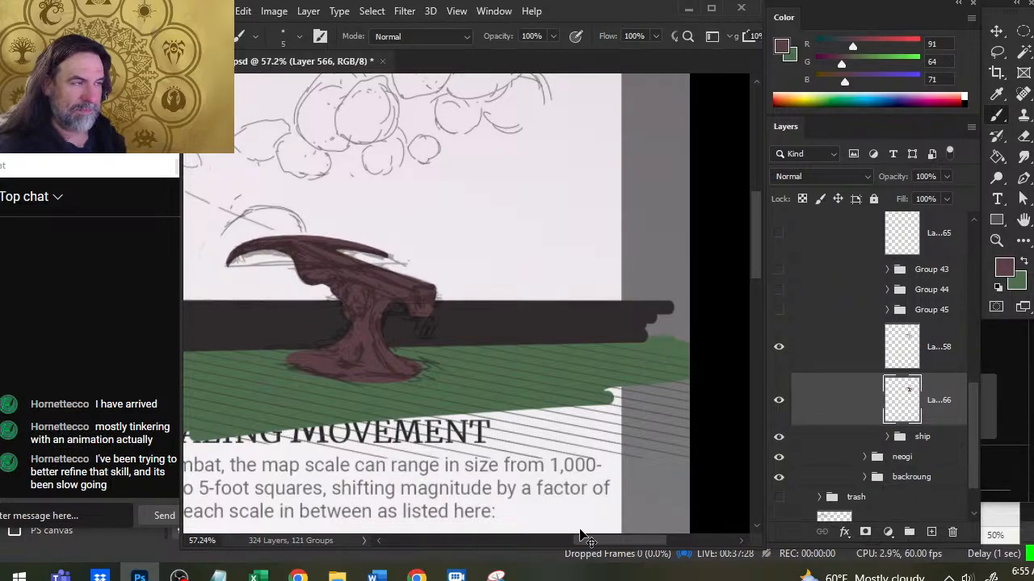
Refine the edges of the structure's maroon base colour around its stem and foot, alternating between painting and erasing.
drag(509, 365, 713, 396)
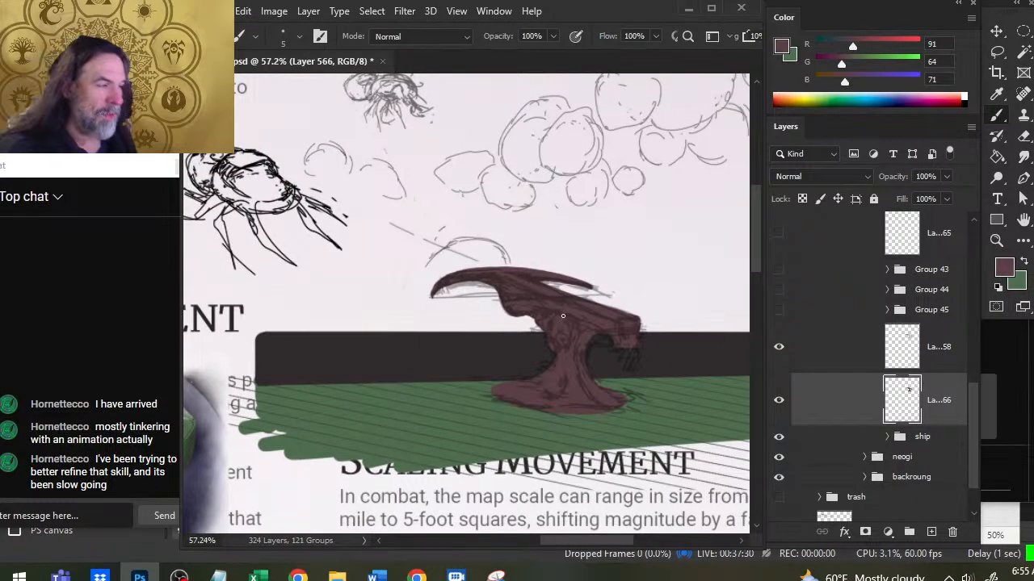
key(e)
scroll(563, 315, up, 3)
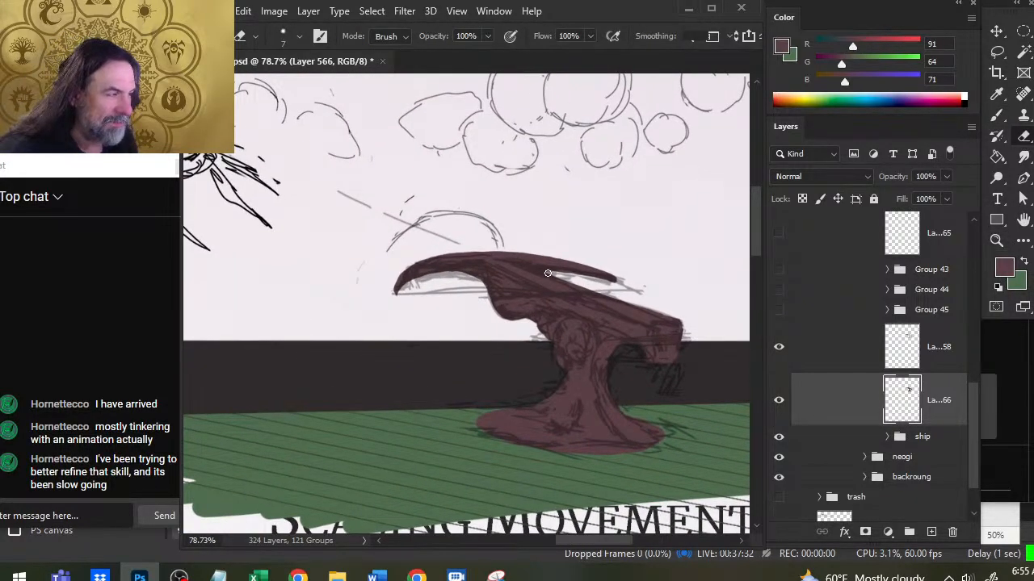
key(b)
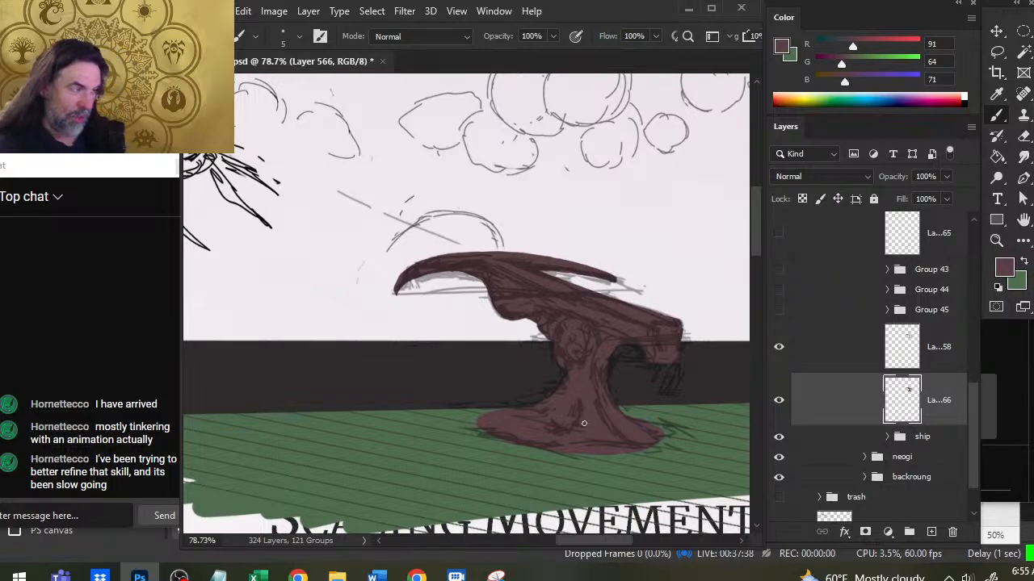
key(z)
mouse_move(620, 381)
mouse_down()
mouse_move(554, 369)
mouse_move(550, 421)
mouse_up()
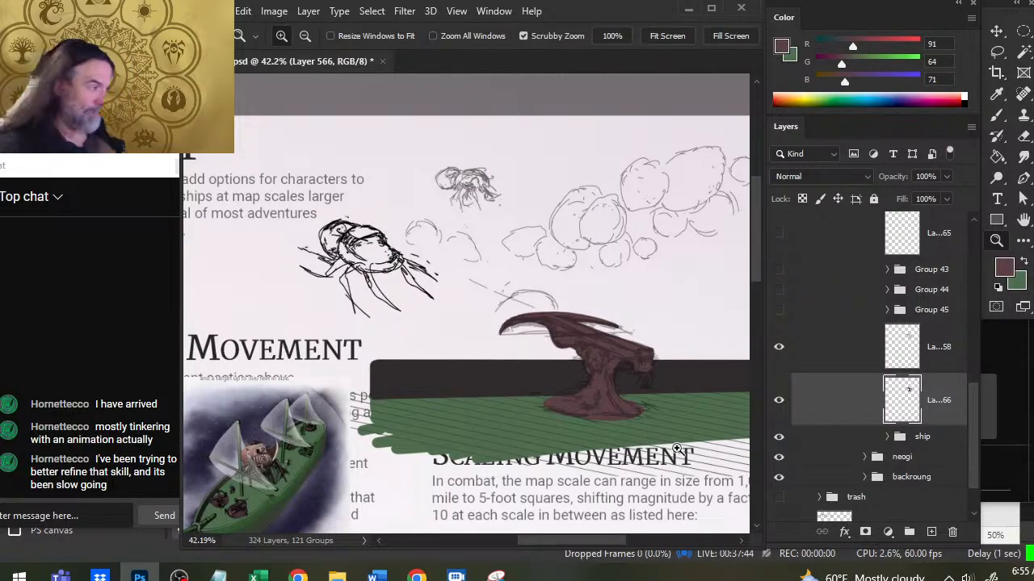
click(623, 404)
key(b)
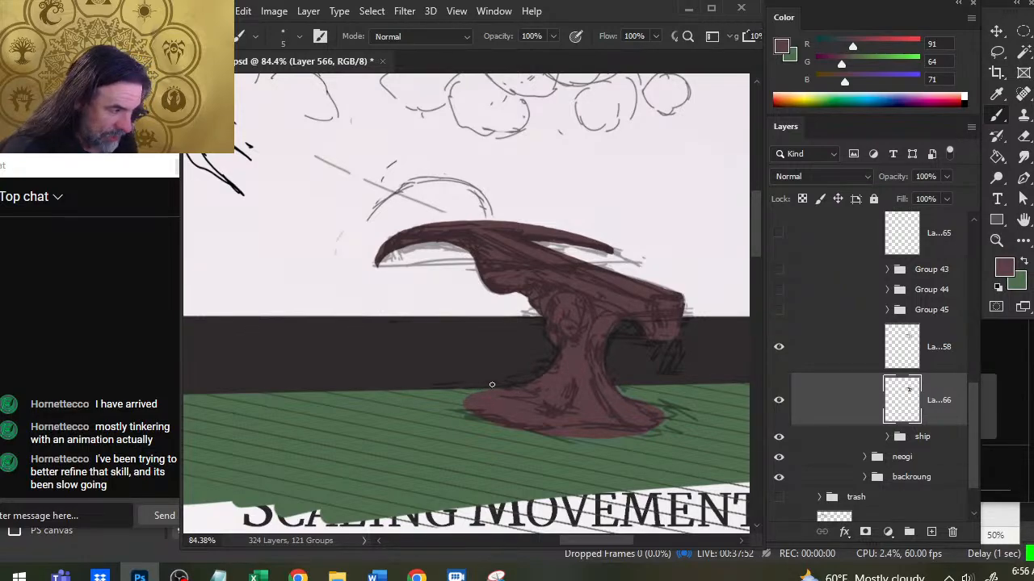
key(e)
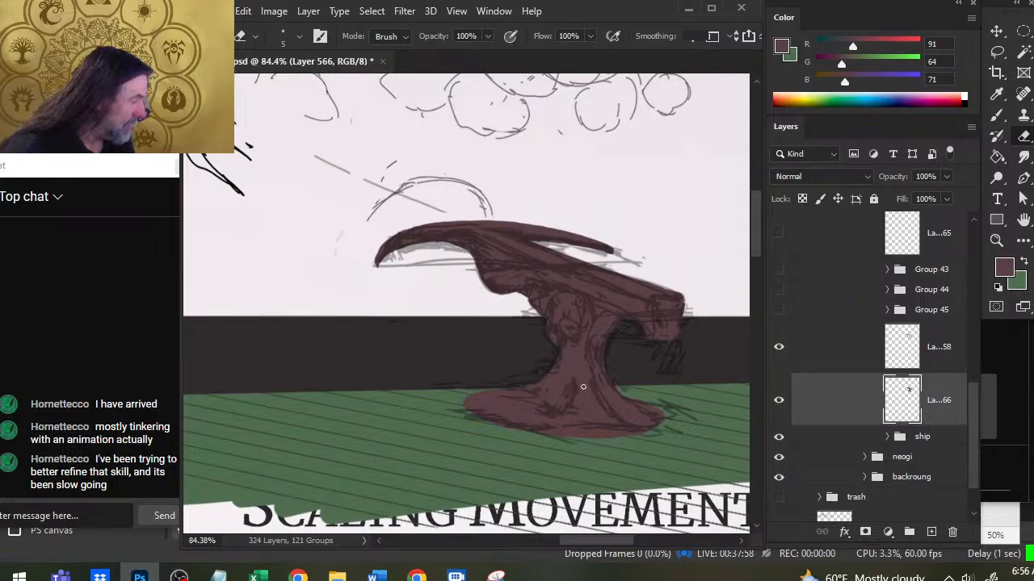
key(b)
key(e)
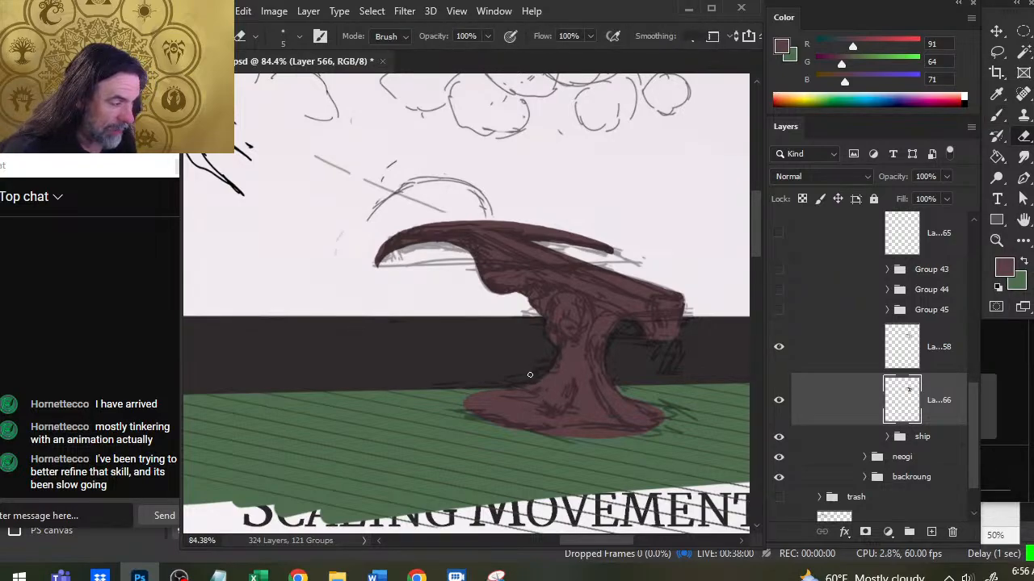
key(b)
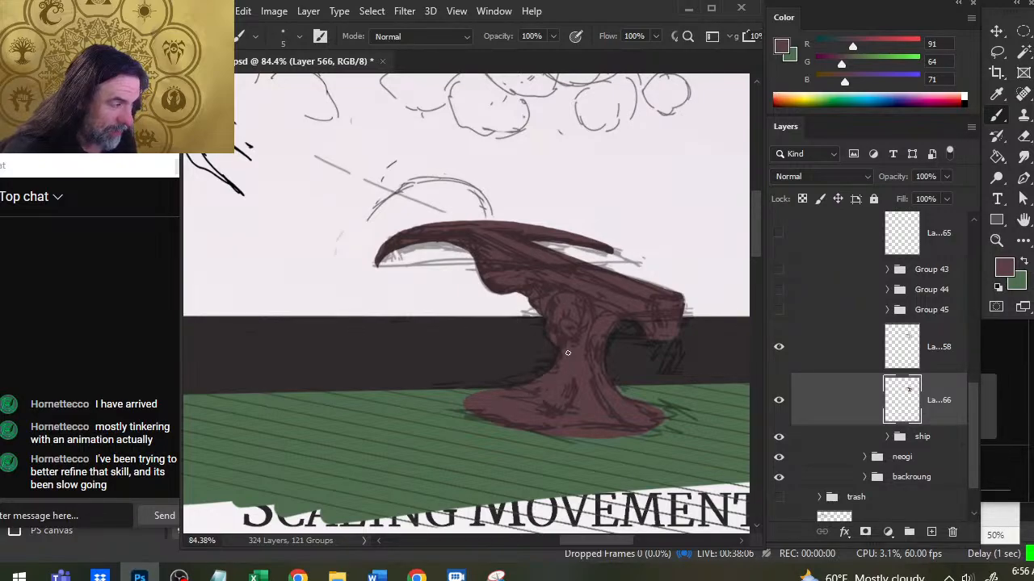
key(e)
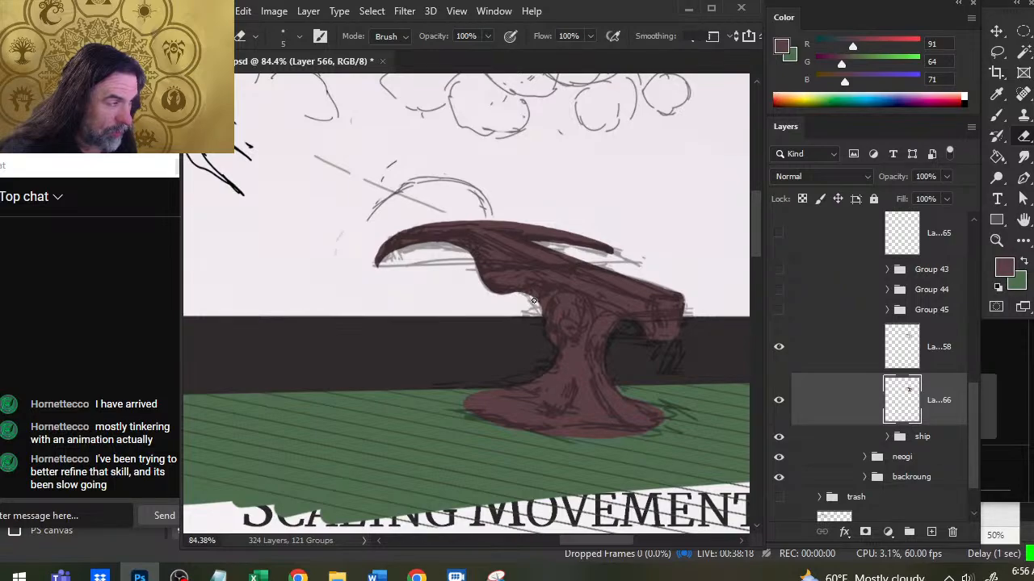
key(b)
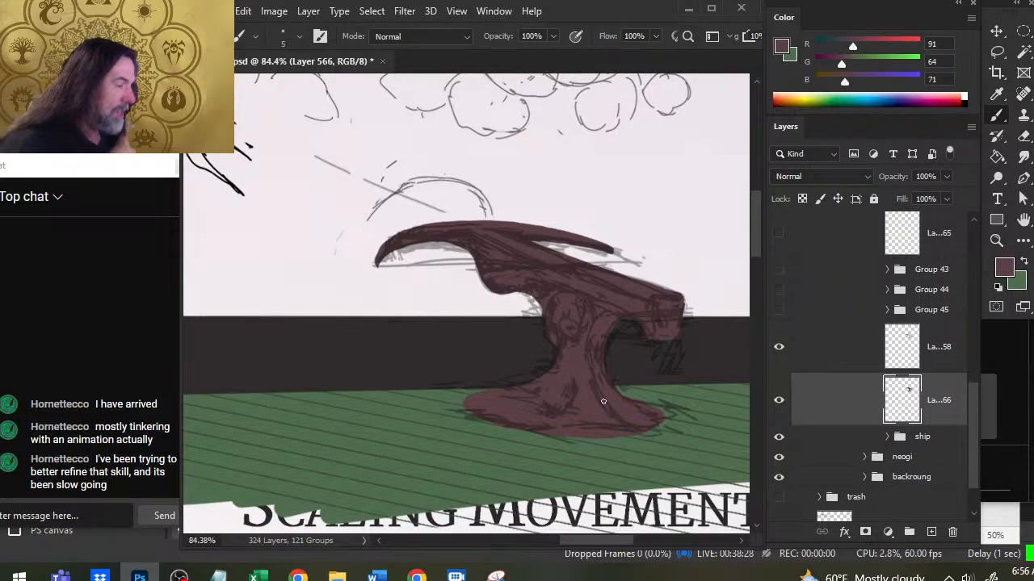
Add a new layer directly above the structure's maroon base colour layer.
key(z)
drag(627, 384, 489, 381)
drag(533, 348, 586, 347)
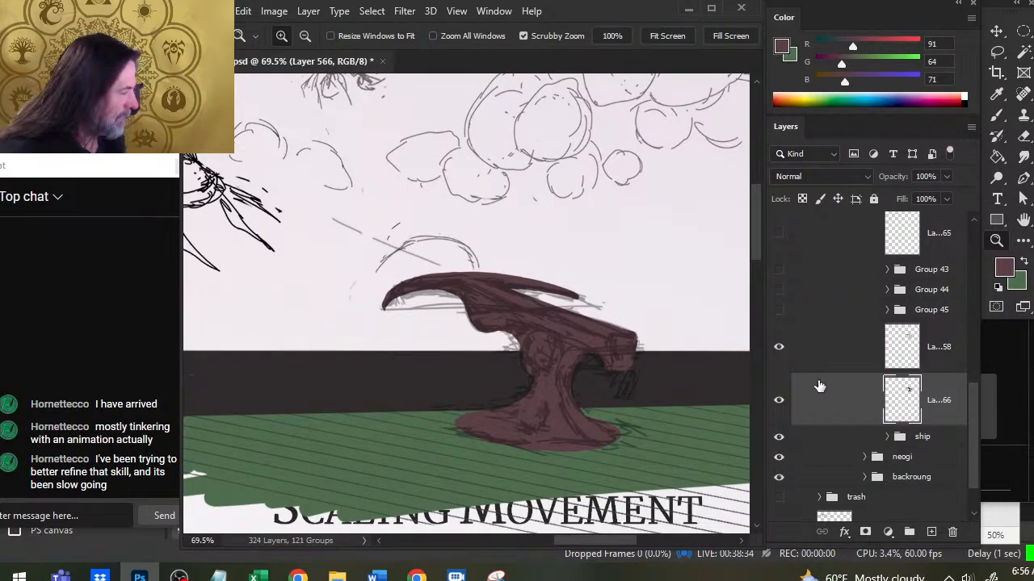
click(931, 533)
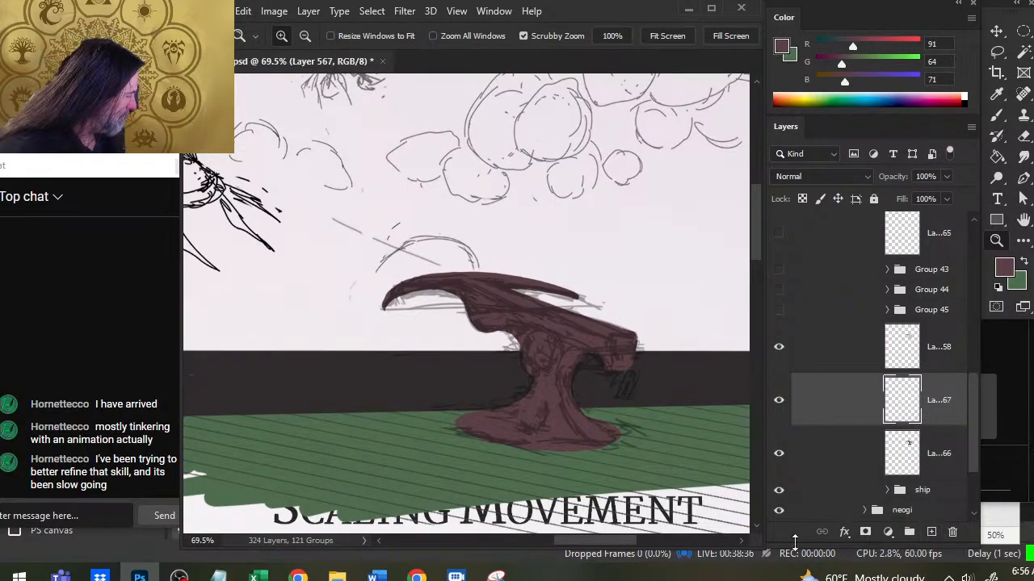
Sample a near-black colour from the ballista on the ship's deck and paint shading along the structure's curved, pointed tip.
drag(465, 436, 780, 260)
drag(307, 406, 450, 407)
drag(364, 418, 535, 284)
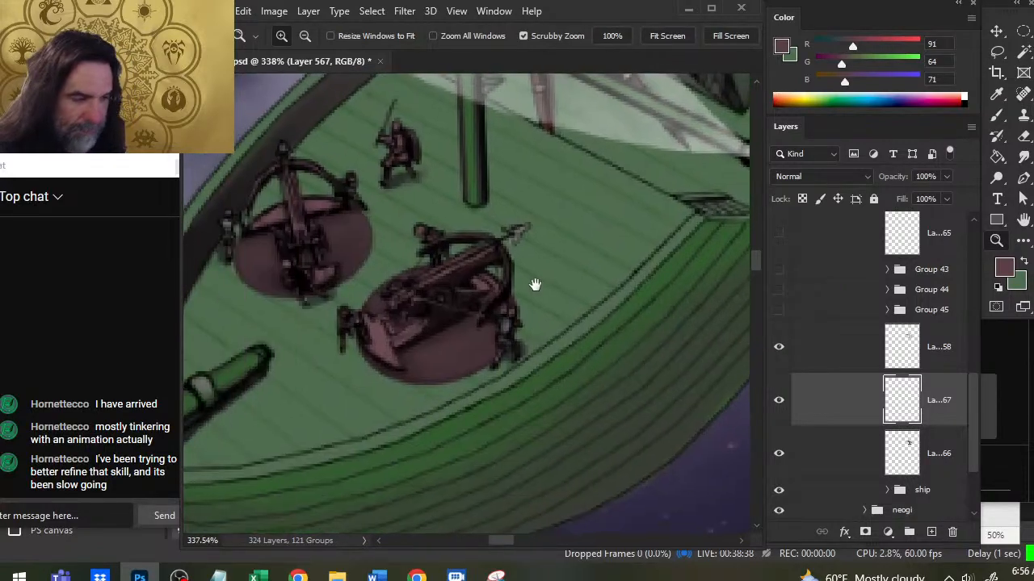
alt+click(455, 279)
drag(630, 279, 484, 302)
mouse_move(630, 316)
mouse_down()
mouse_move(537, 342)
mouse_move(328, 429)
mouse_up()
drag(682, 254, 411, 370)
key(b)
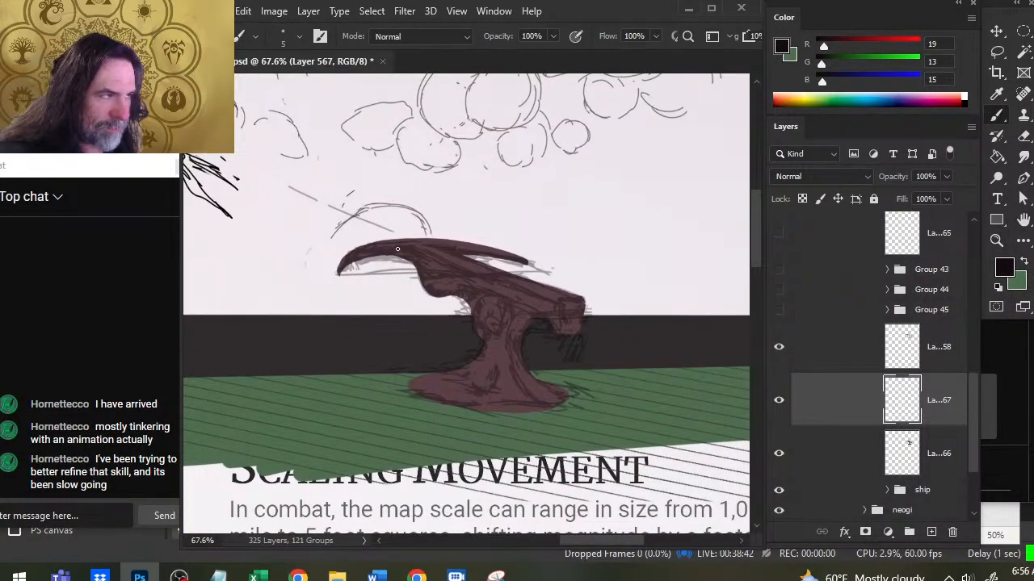
drag(397, 249, 349, 260)
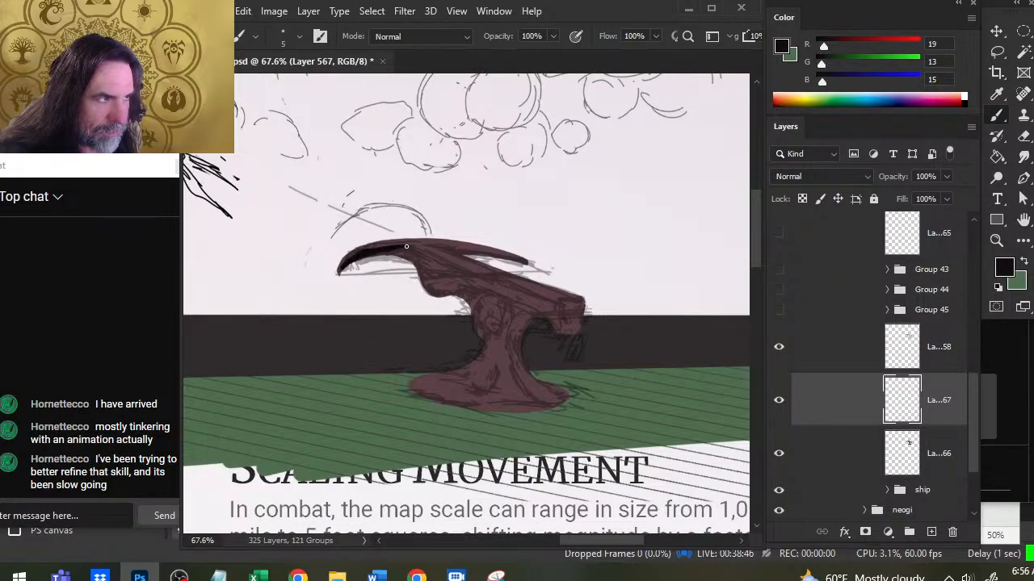
Set the Smudge tool to a 9 px brush and 100% strength for blending the tip's dark shading.
key(r)
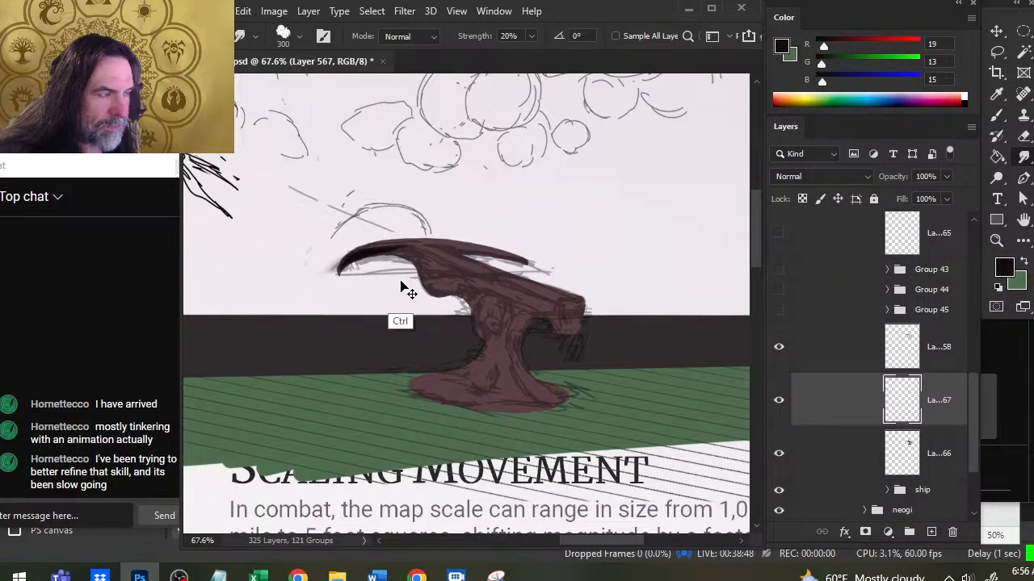
key(bracketleft)
key(bracketleft)
key(bracketleft)
key(bracketleft)
key(bracketleft)
key(bracketleft)
key(bracketleft)
key(bracketleft)
key(bracketleft)
key(bracketleft)
key(bracketleft)
key(bracketleft)
key(bracketleft)
key(bracketleft)
key(bracketleft)
key(bracketleft)
key(bracketleft)
key(bracketleft)
key(bracketleft)
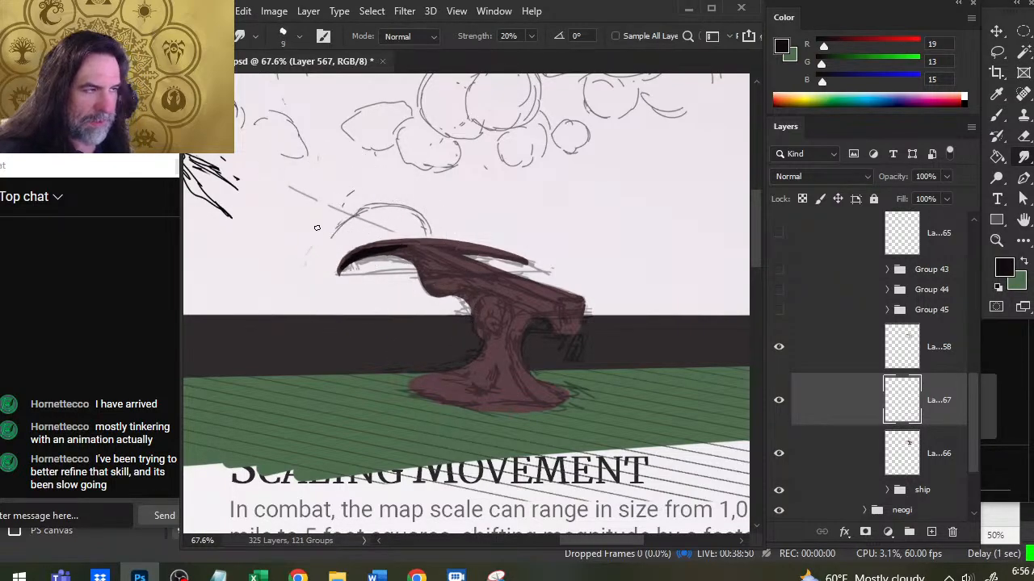
key(0)
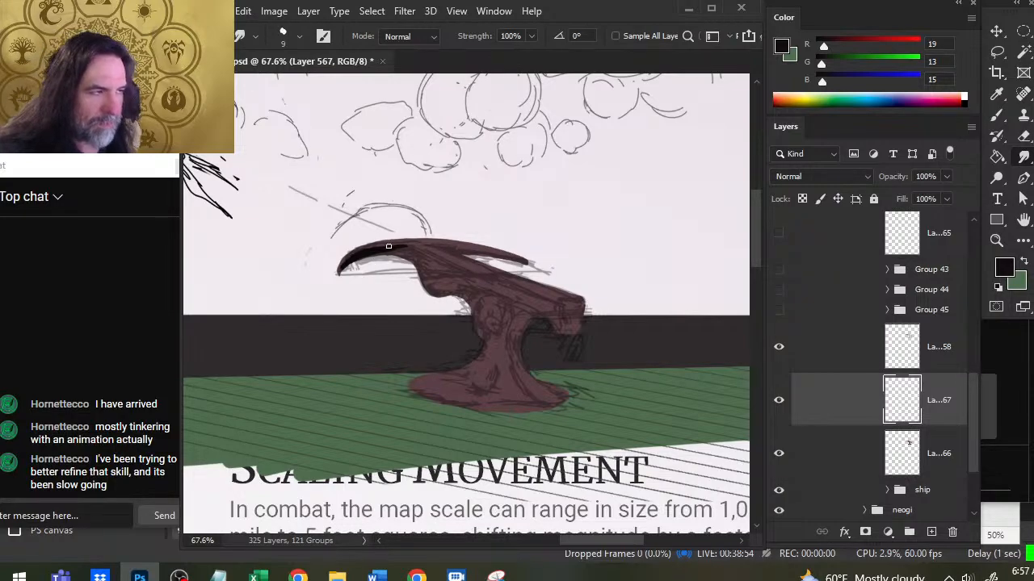
Set the Smudge strength to 80%, then shade the right-hand pointed arm's underside near-black, blending and erasing to refine its edges.
key(8)
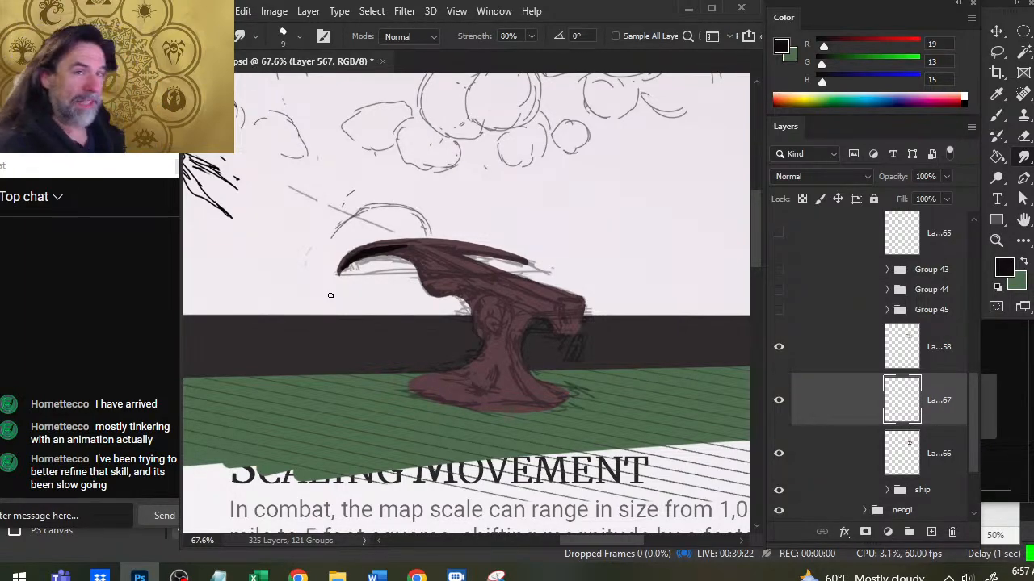
key(b)
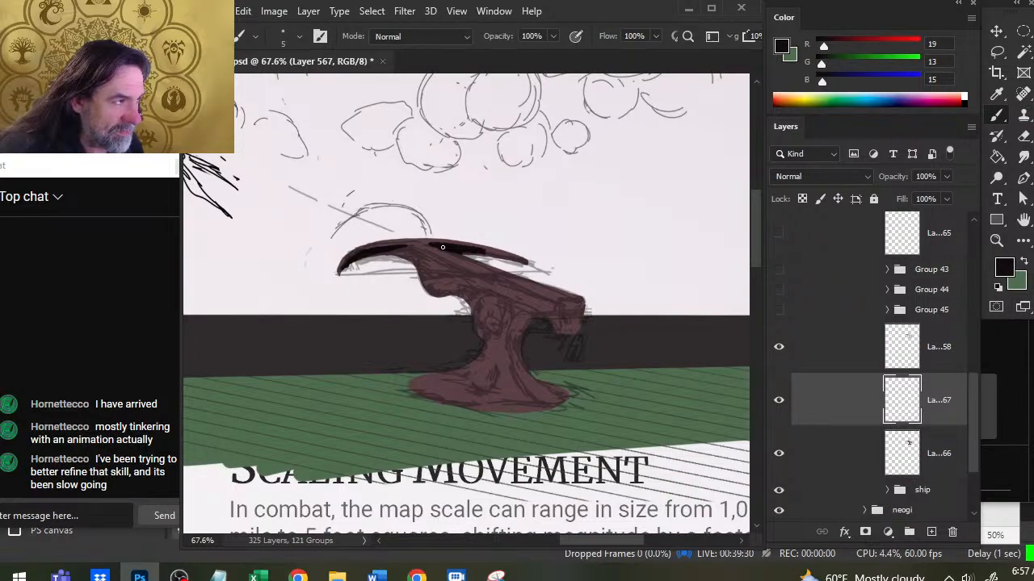
key(r)
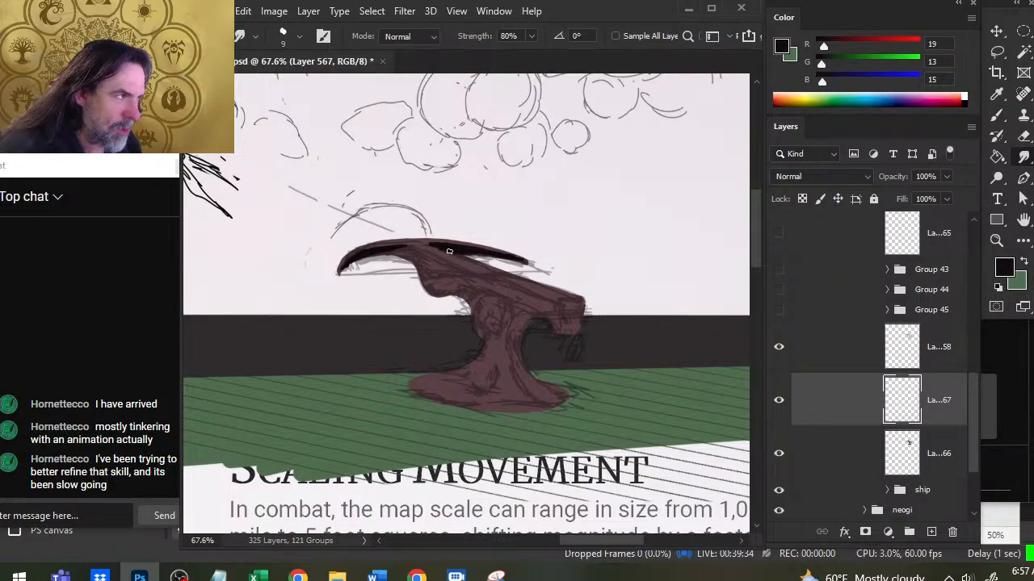
key(e)
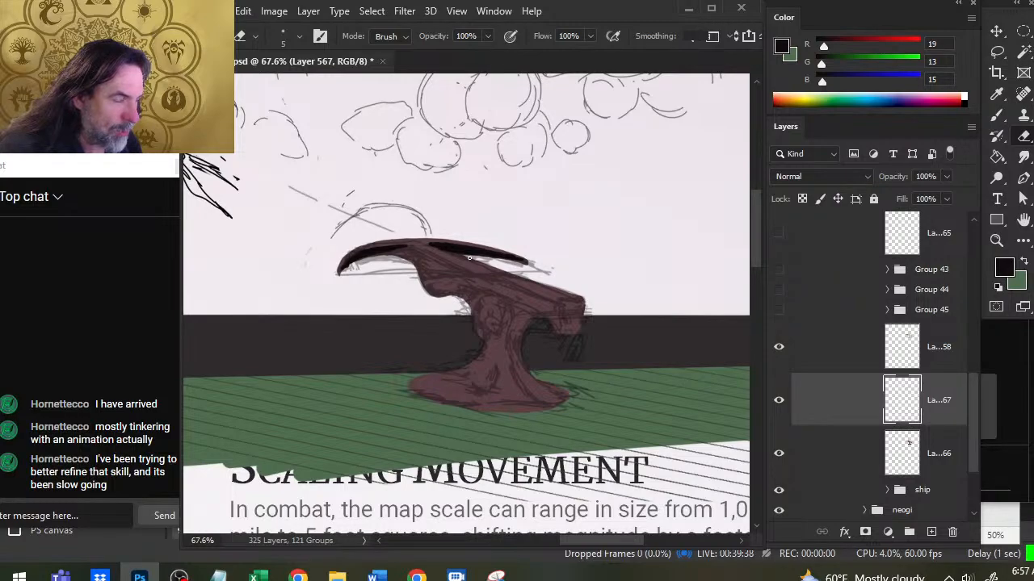
key(r)
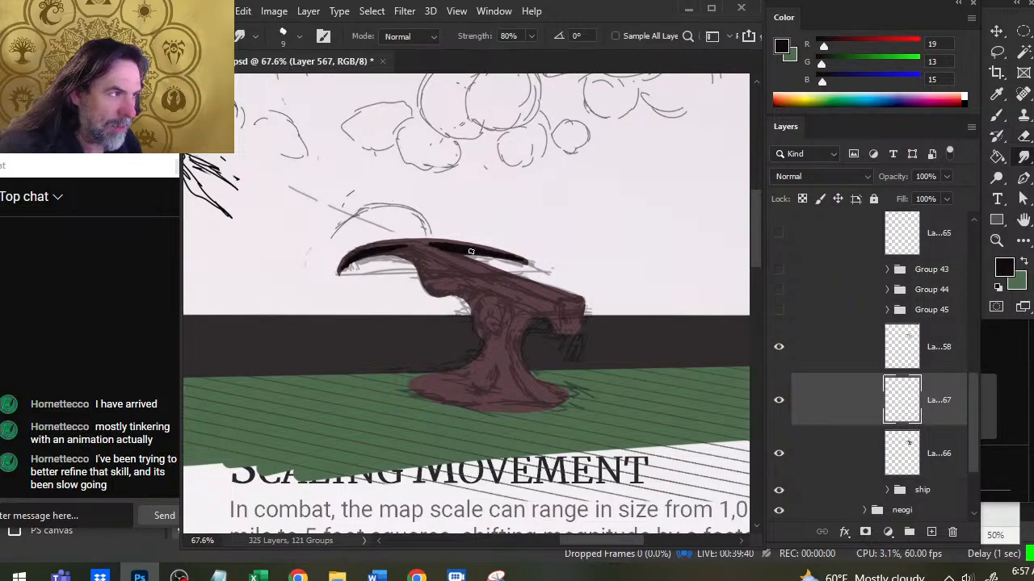
key(e)
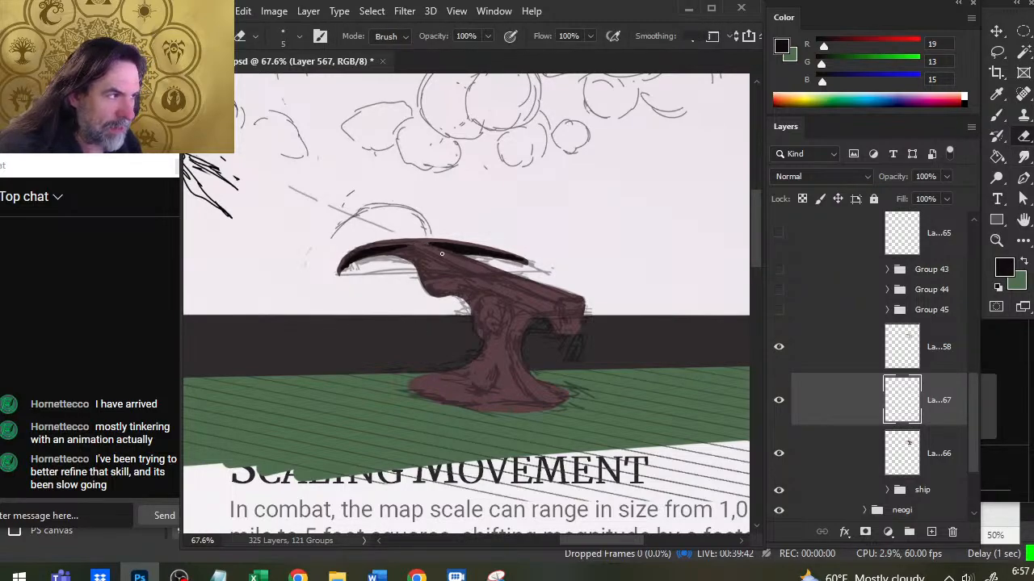
key(b)
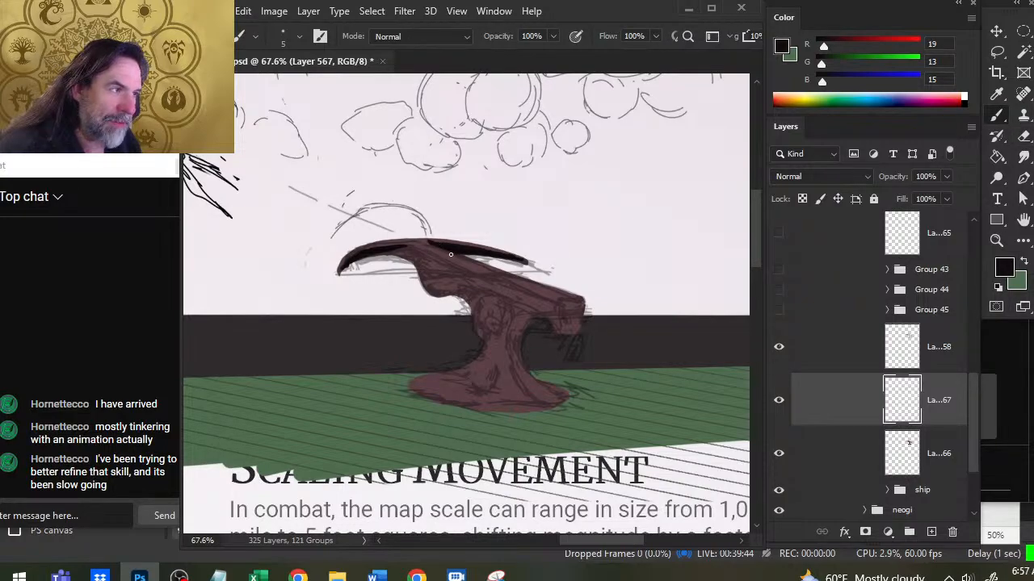
key(r)
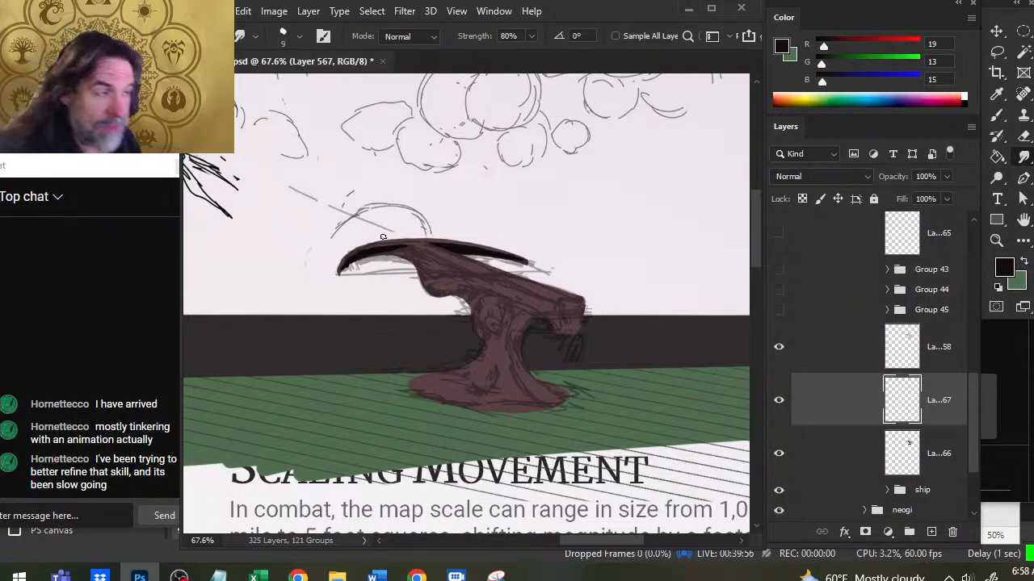
Extend the left-hand arm's near-black shading to where it meets the beam, erasing and smudging to clean up its inner edge.
key(b)
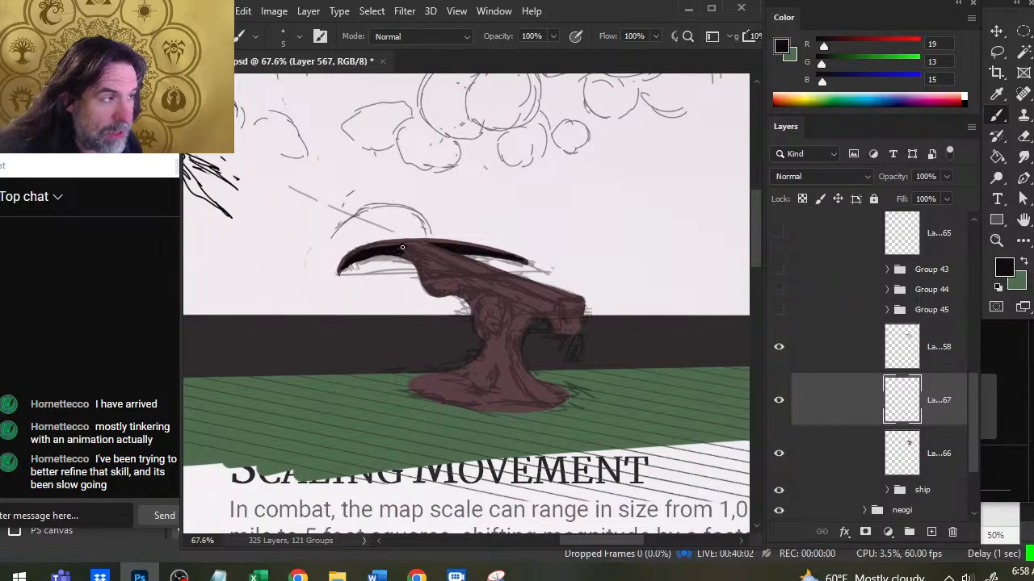
key(e)
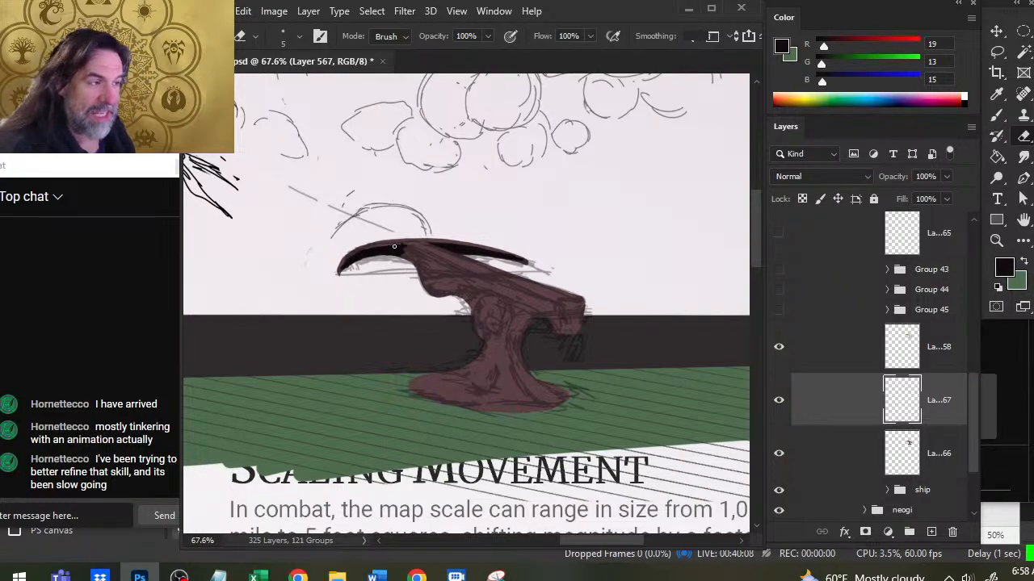
key(b)
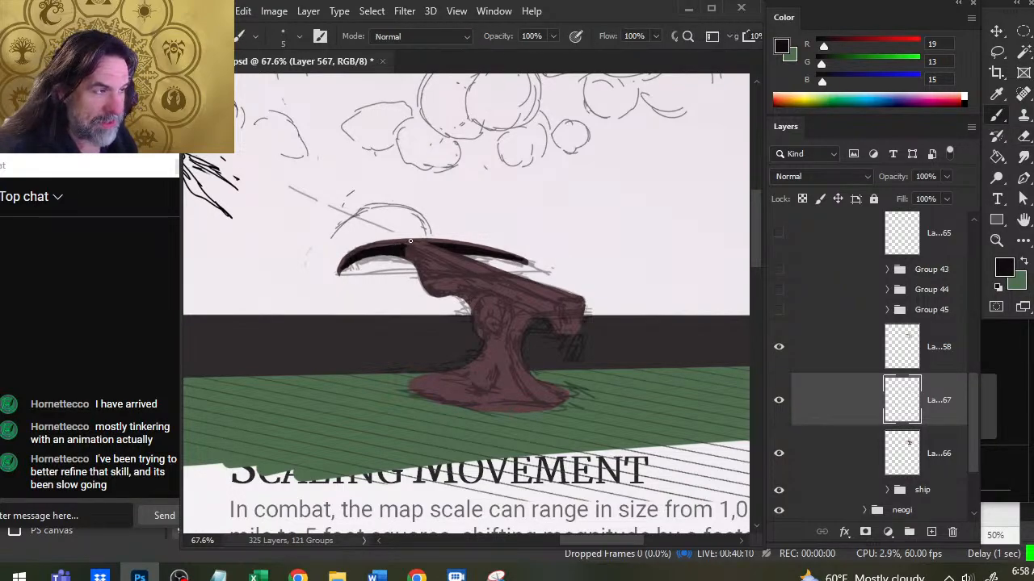
key(e)
key(r)
key(b)
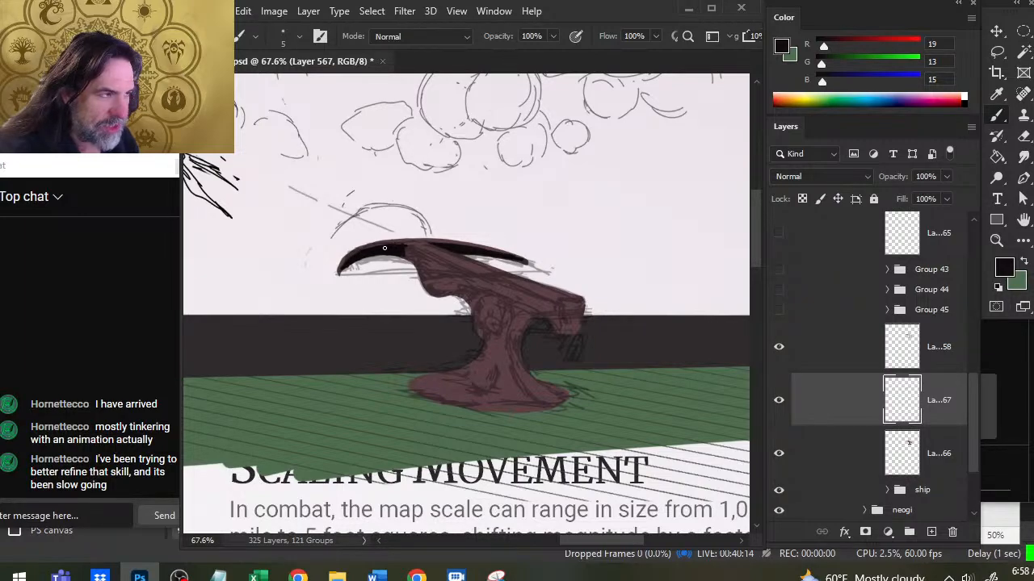
key(r)
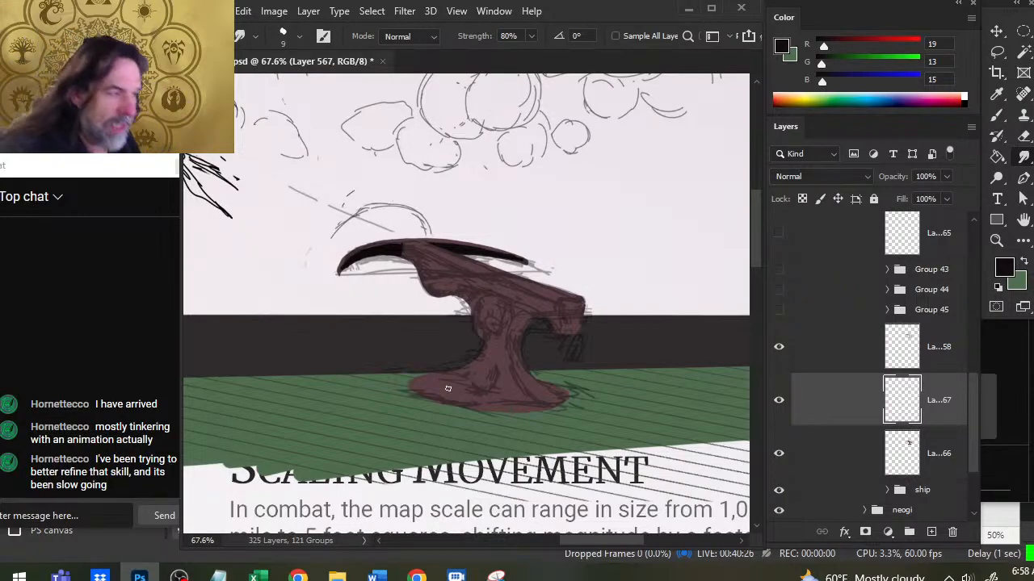
Paint a near-black shadow along the stem's right inner curve down to the foot, and smudge it into the maroon.
key(b)
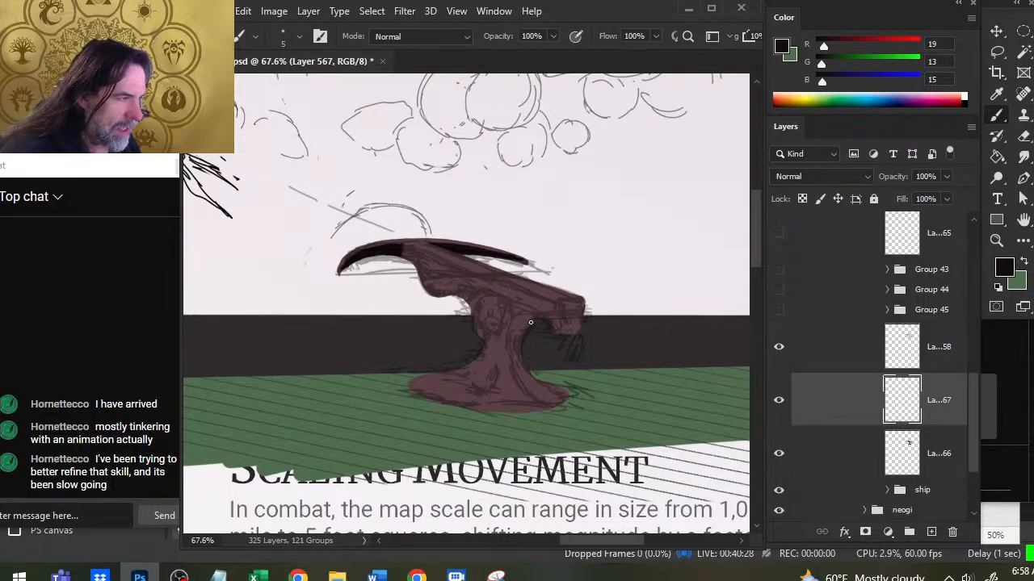
mouse_move(530, 321)
mouse_down()
mouse_move(523, 335)
mouse_move(513, 329)
mouse_up()
mouse_move(535, 312)
mouse_down()
mouse_move(515, 362)
mouse_move(529, 391)
mouse_move(555, 394)
mouse_move(542, 403)
mouse_up()
key(r)
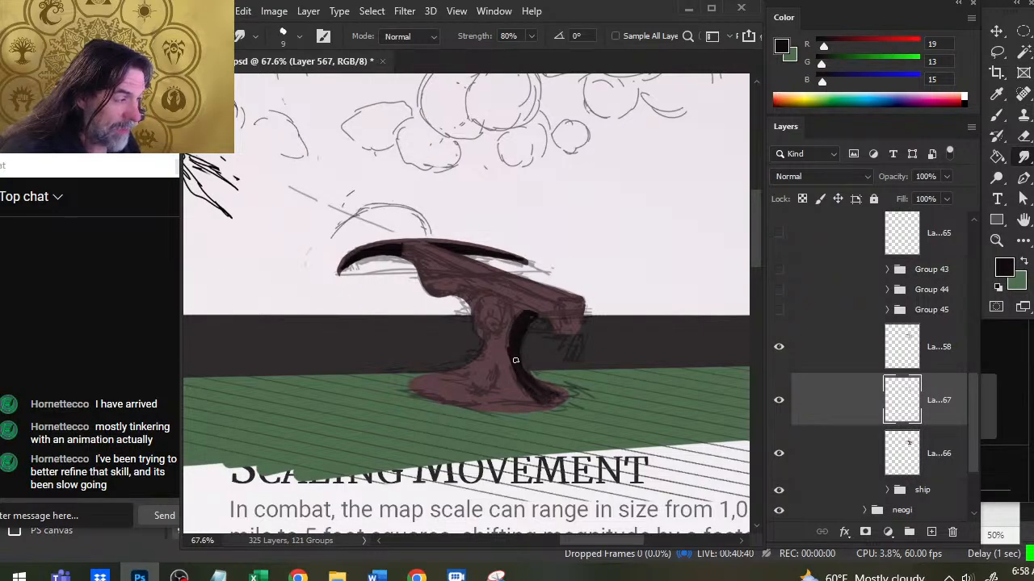
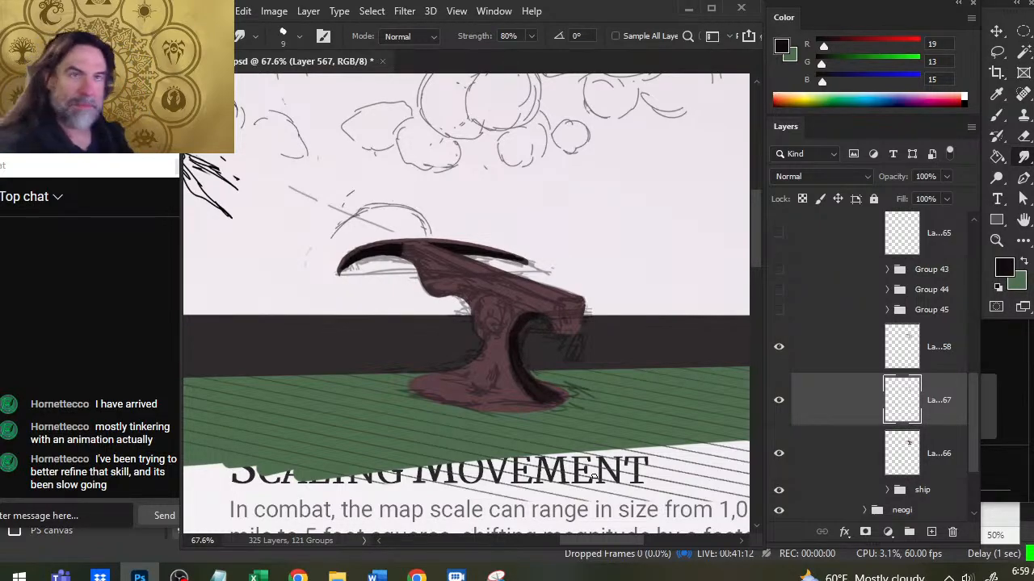
key(b)
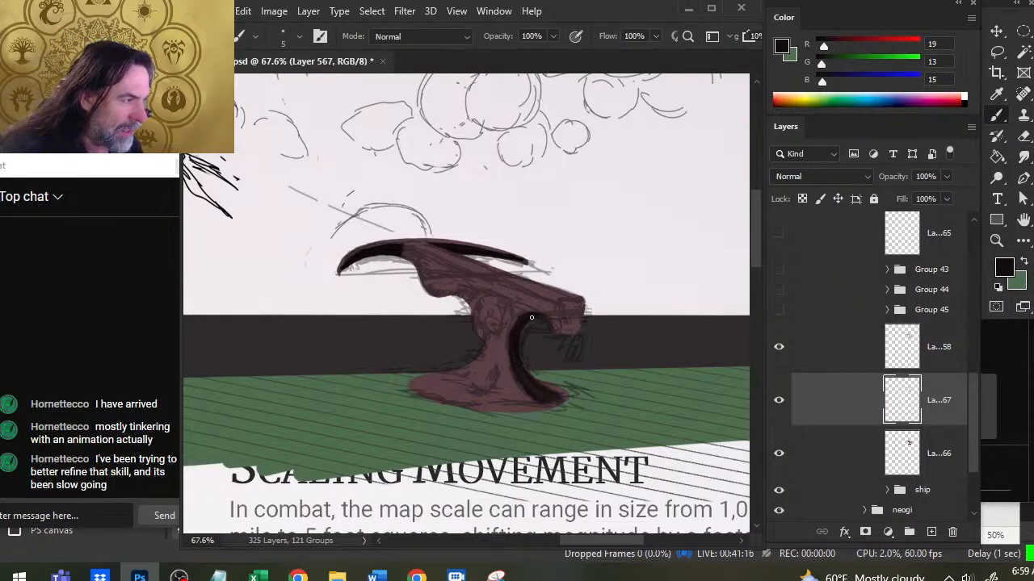
key(r)
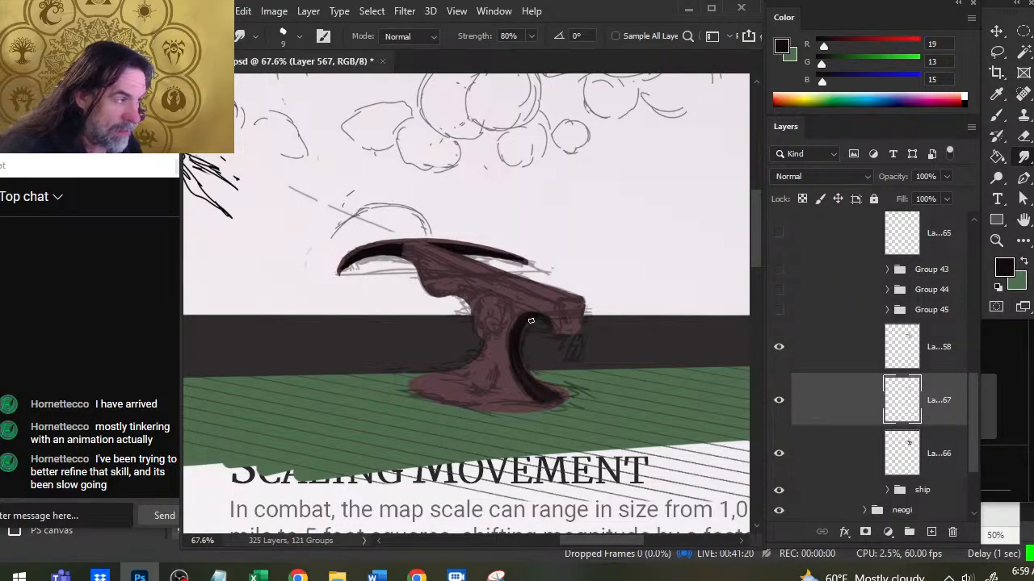
key(e)
key(r)
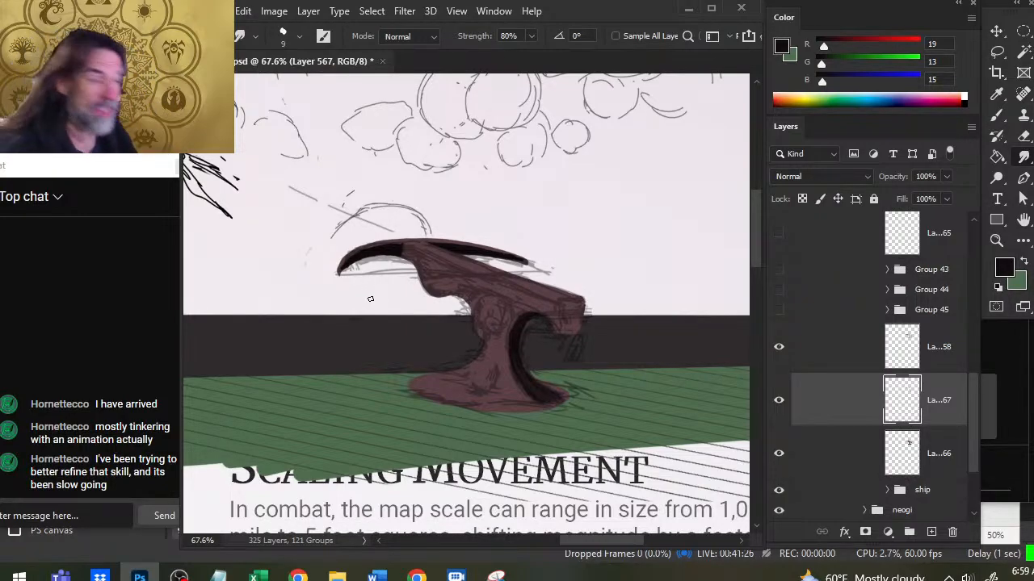
Paint near-black shading around the round knob on the upper stem and blend it.
key(b)
drag(498, 309, 490, 333)
key(r)
Fill the squared end of the beam with near-black shading and smudge it towards the outer corner.
key(b)
mouse_move(565, 328)
mouse_down()
mouse_move(567, 307)
mouse_move(570, 327)
mouse_up()
key(r)
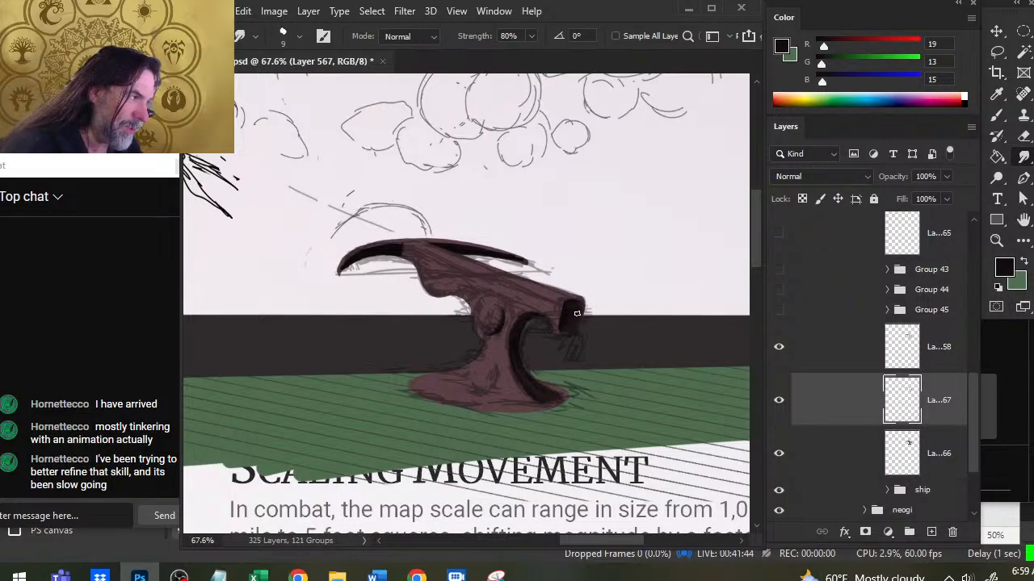
drag(572, 311, 588, 306)
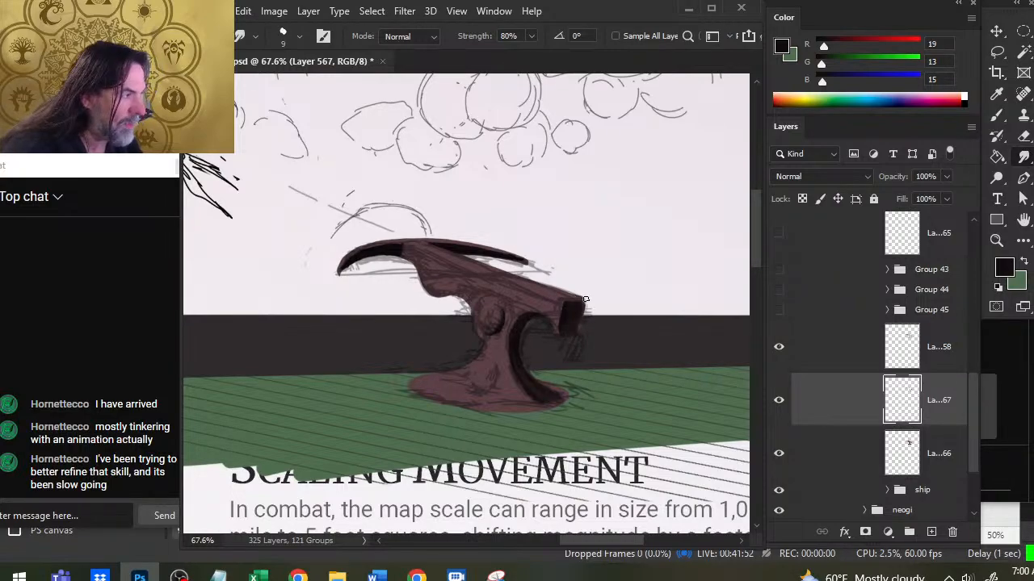
Paint straight near-black edge lines along the sloping beam from the arms to its squared end with a 3 px brush.
key(b)
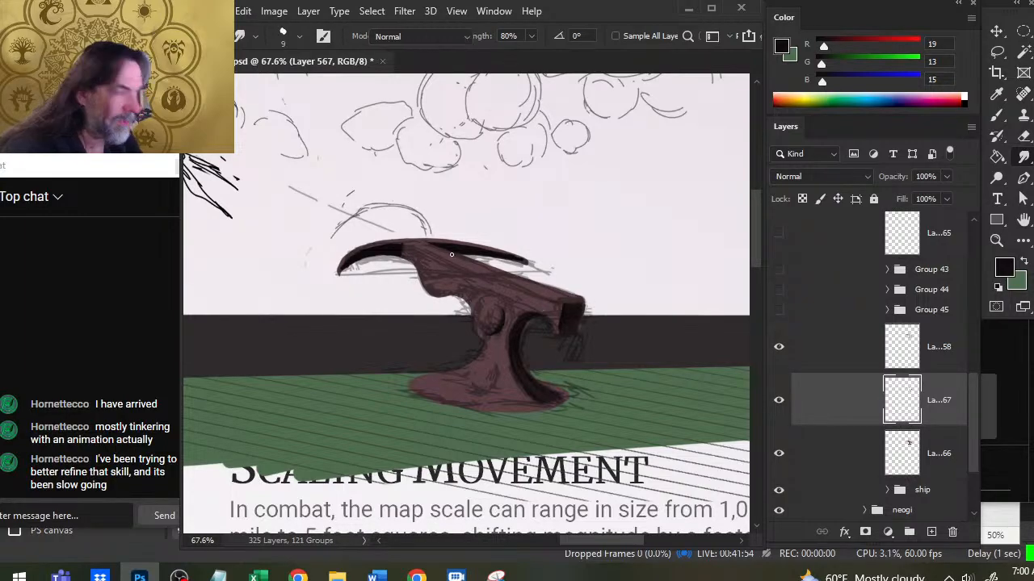
shift+click(558, 303)
click(440, 248)
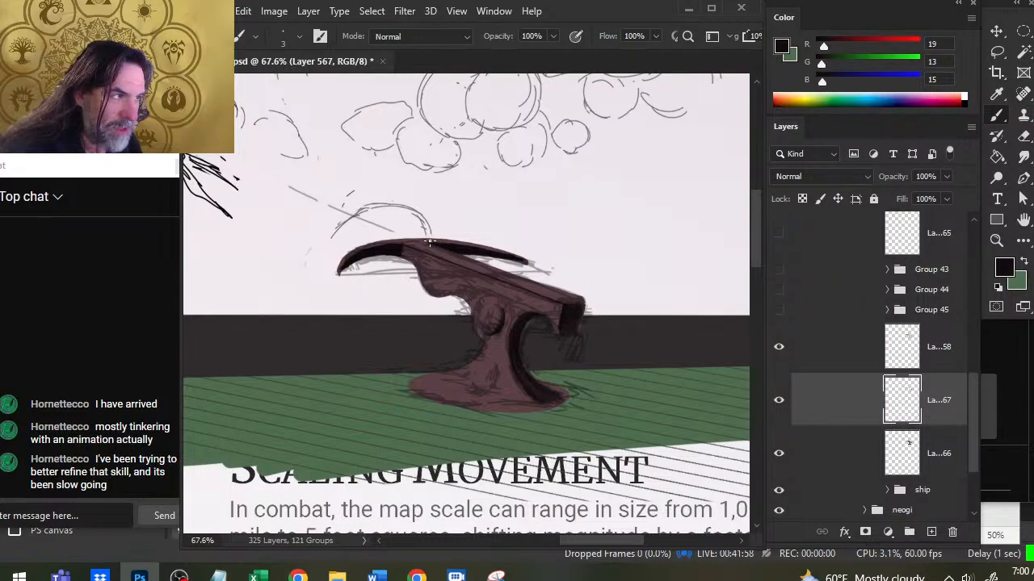
shift+click(583, 305)
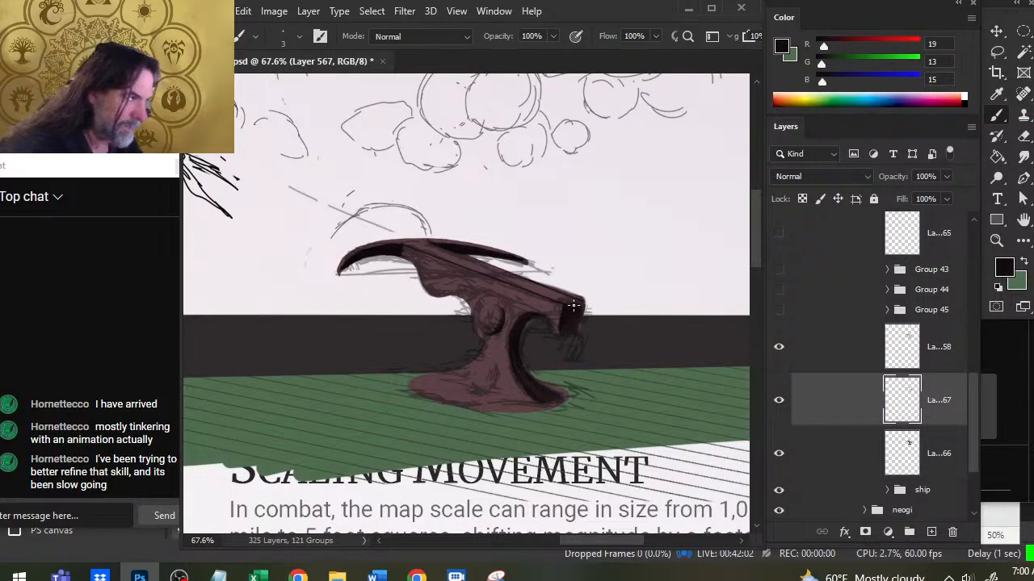
Sharpen the edges of the beam's squared end and the underside beside it, alternating between erasing and painting.
key(e)
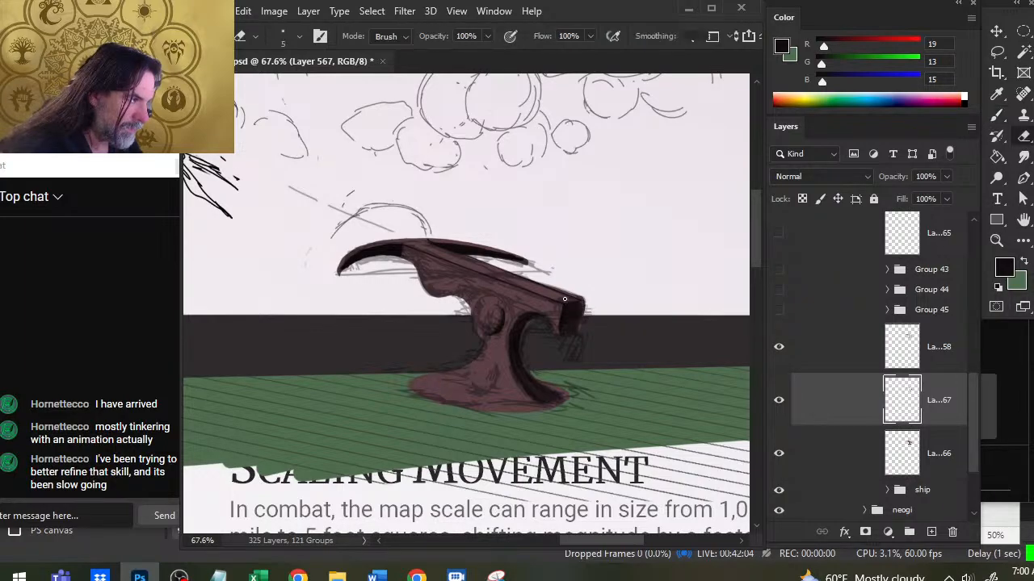
key(b)
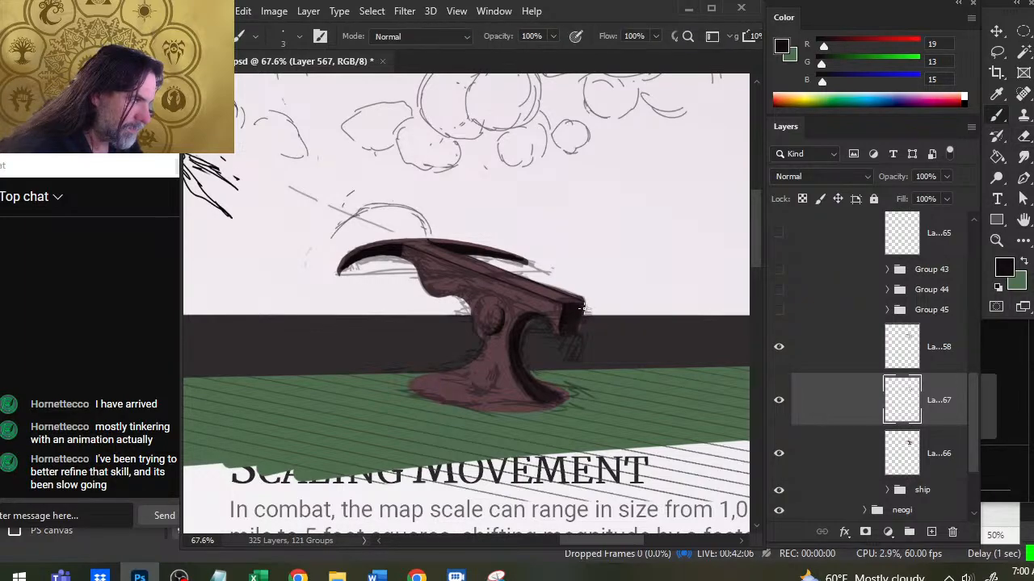
key(e)
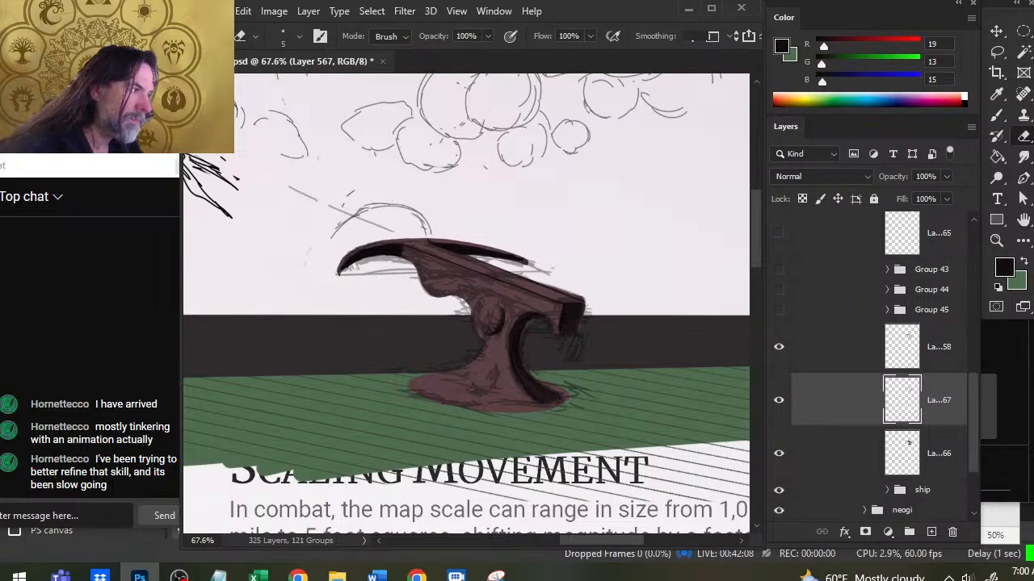
key(b)
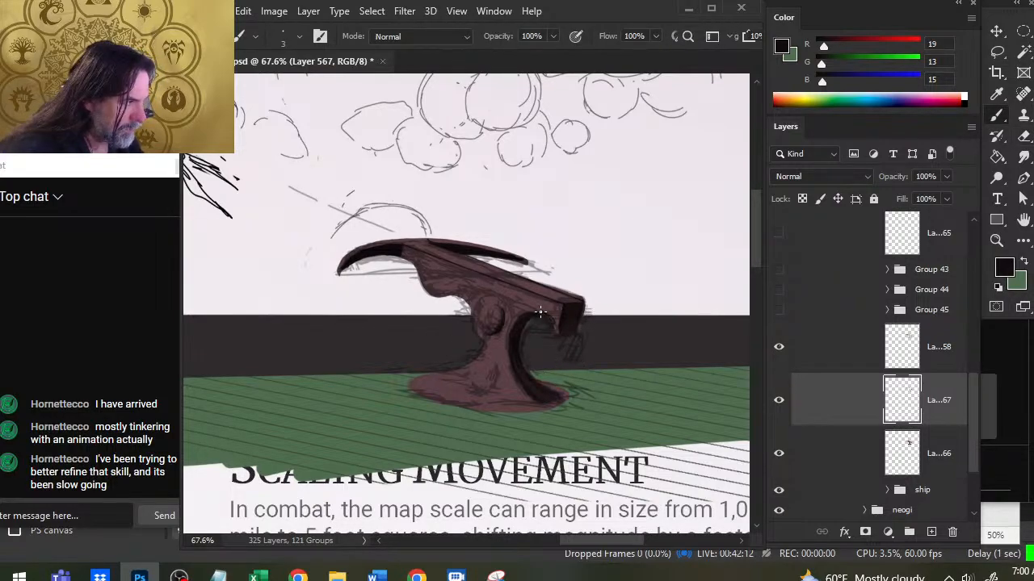
key(e)
key(b)
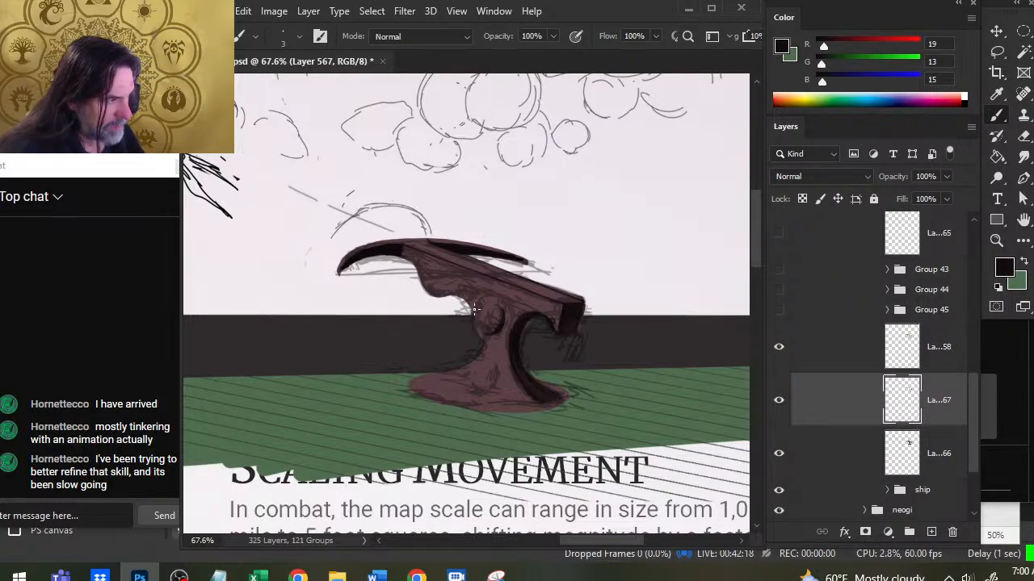
Paint a thin near-black contour along the left side of the knob and stem, and trim it with the eraser.
mouse_move(471, 317)
mouse_down()
mouse_move(476, 355)
mouse_move(434, 379)
mouse_up()
key(e)
key(b)
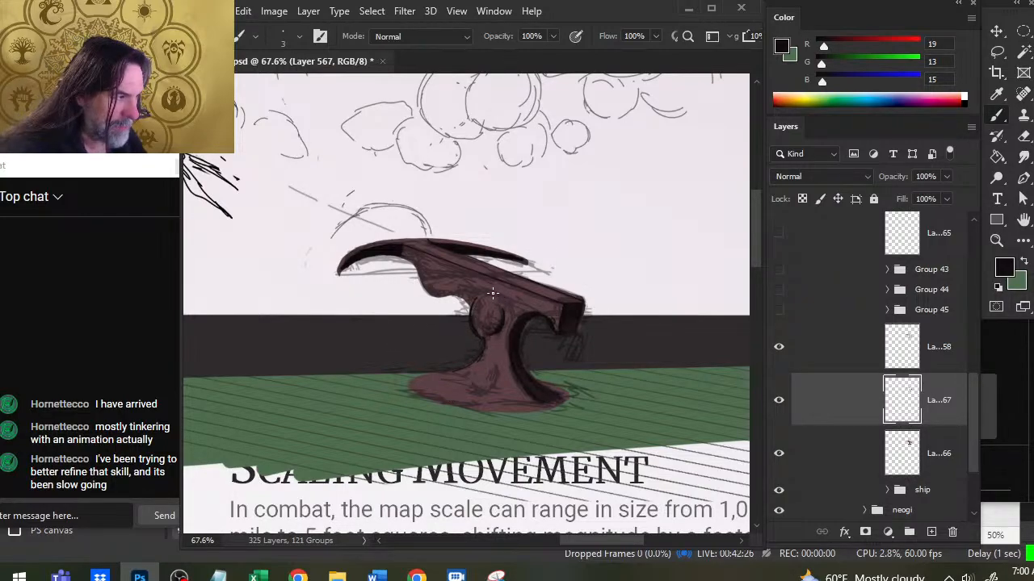
Paint a near-black line along the beam's lower edge from above the knob to the squared end, erasing to thin it.
drag(492, 293, 554, 320)
key(e)
key(b)
key(e)
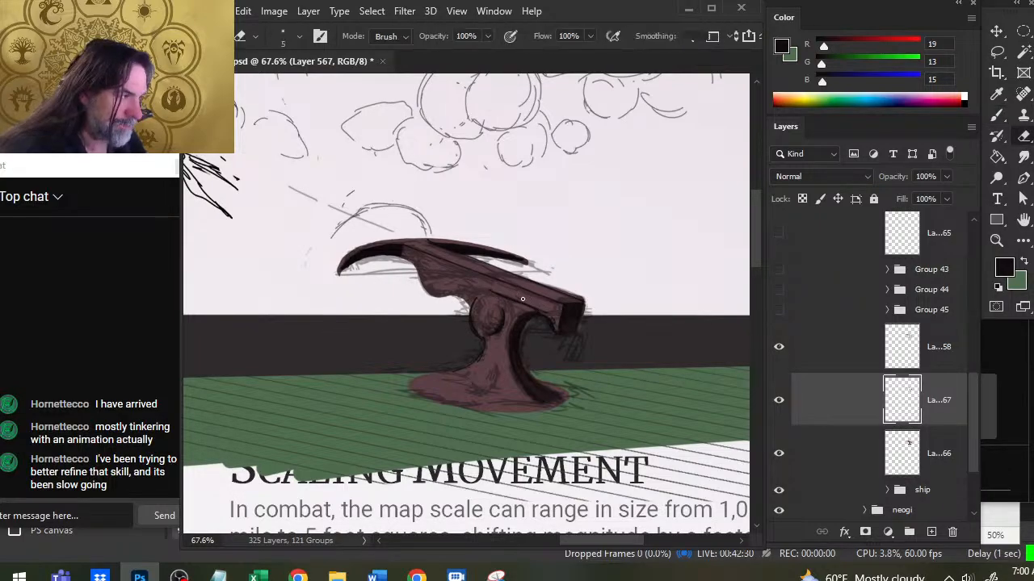
key(b)
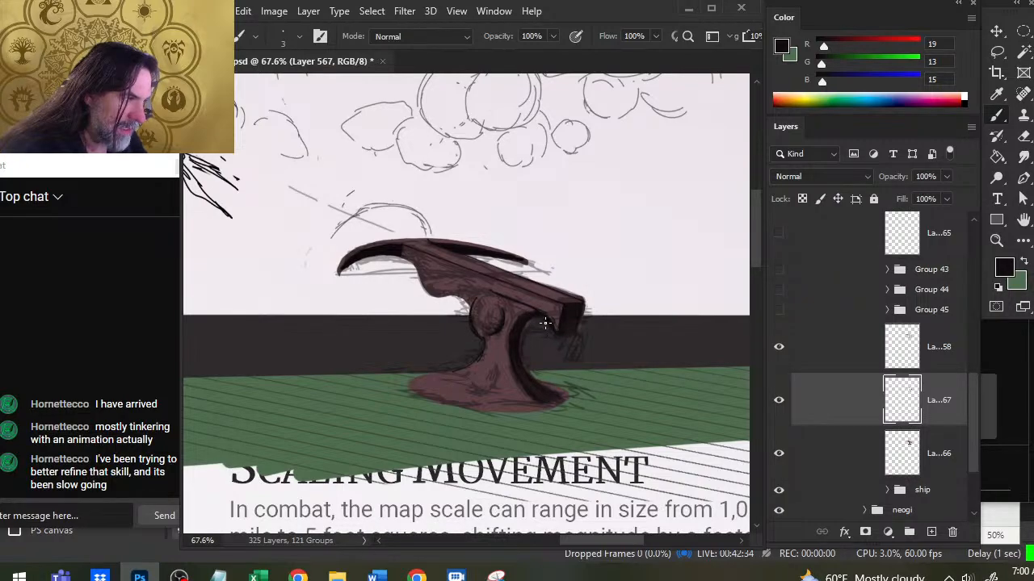
key(e)
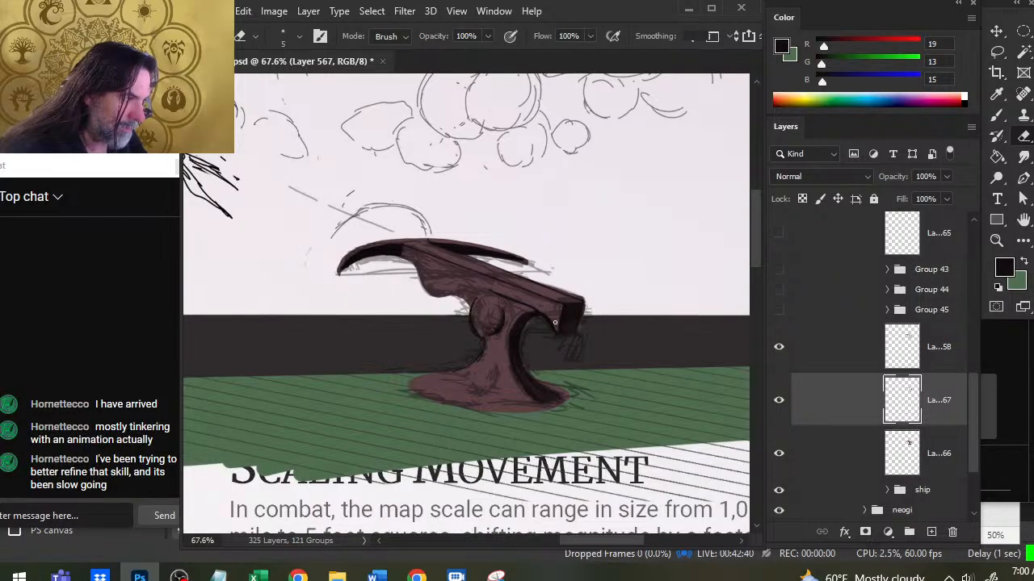
Touch up the beam's underside above the stem's inner curve, and shade the rounded lobe beneath the left-hand arm.
key(b)
drag(537, 311, 528, 304)
key(e)
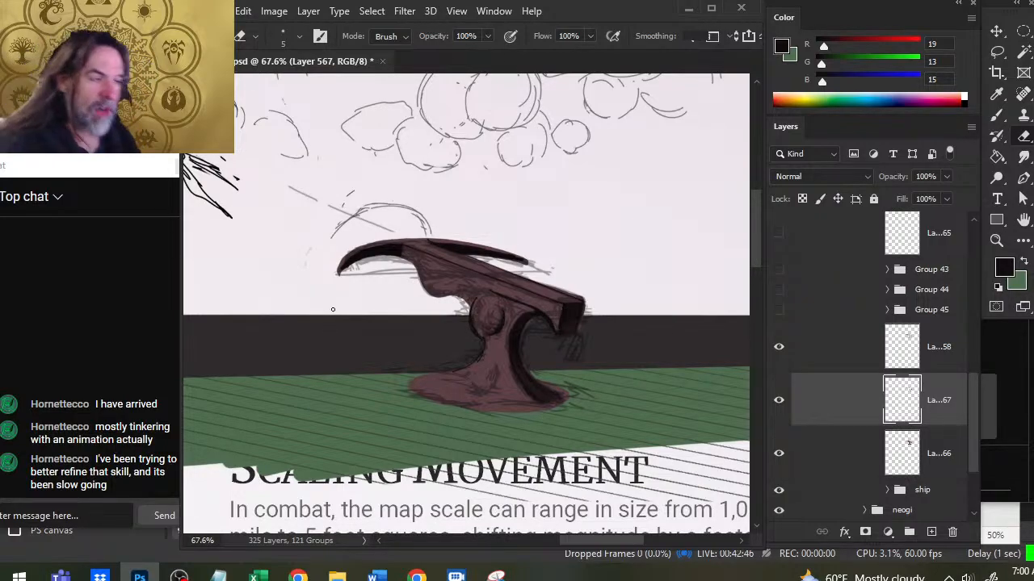
key(b)
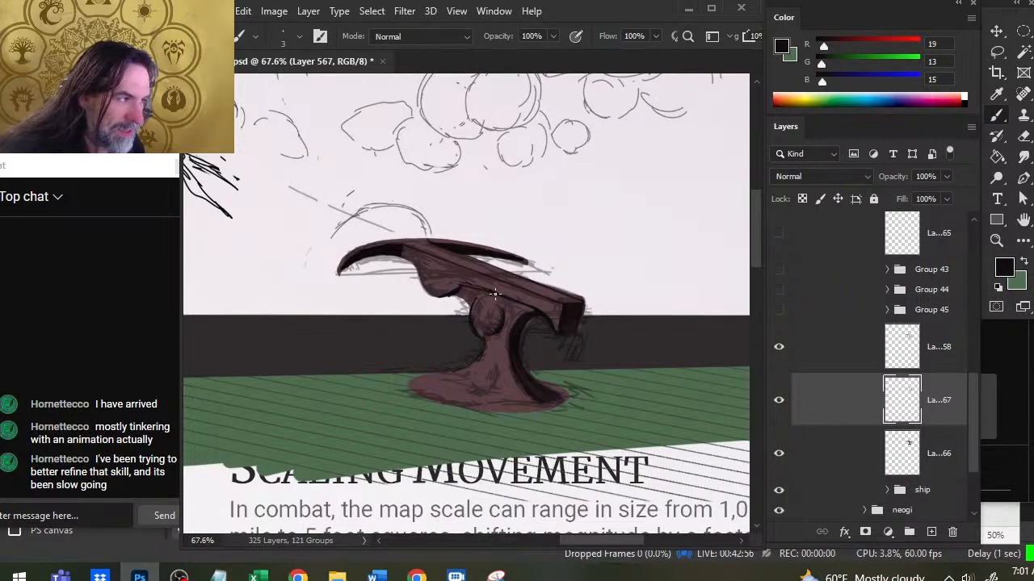
Touch up the lobe's underside and its join with the knob, alternating between painting near-black and erasing.
key(e)
key(b)
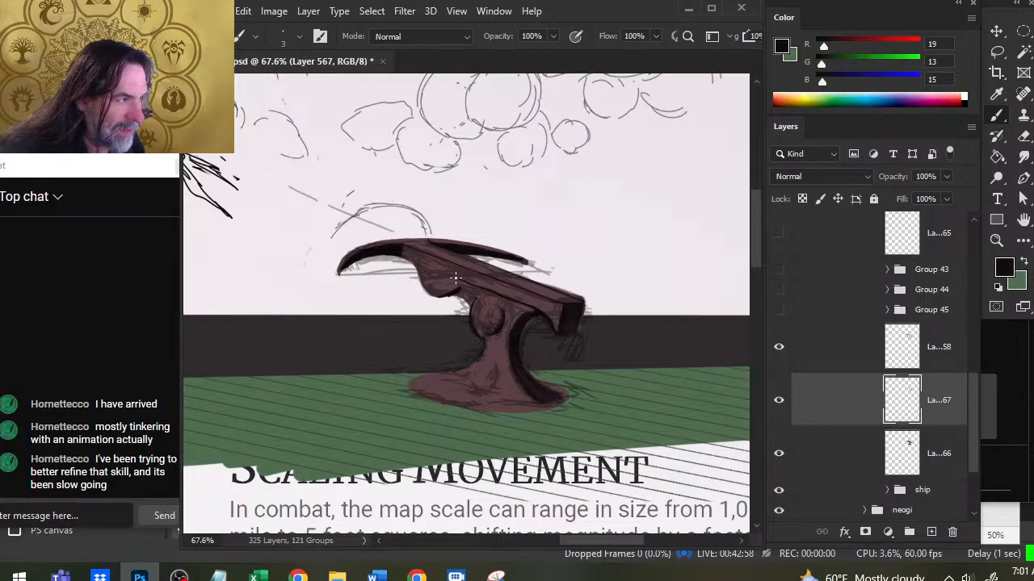
key(e)
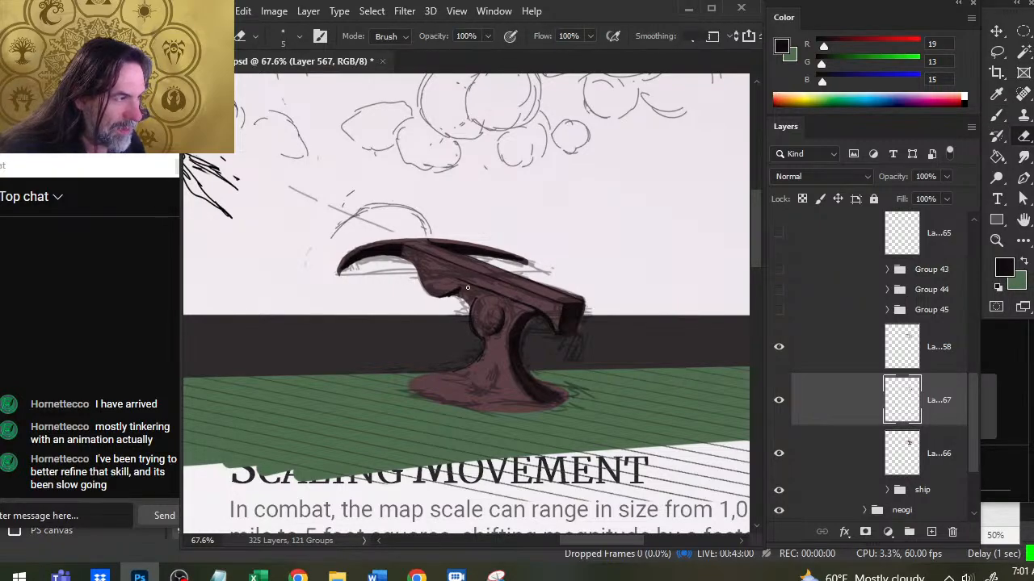
key(b)
key(e)
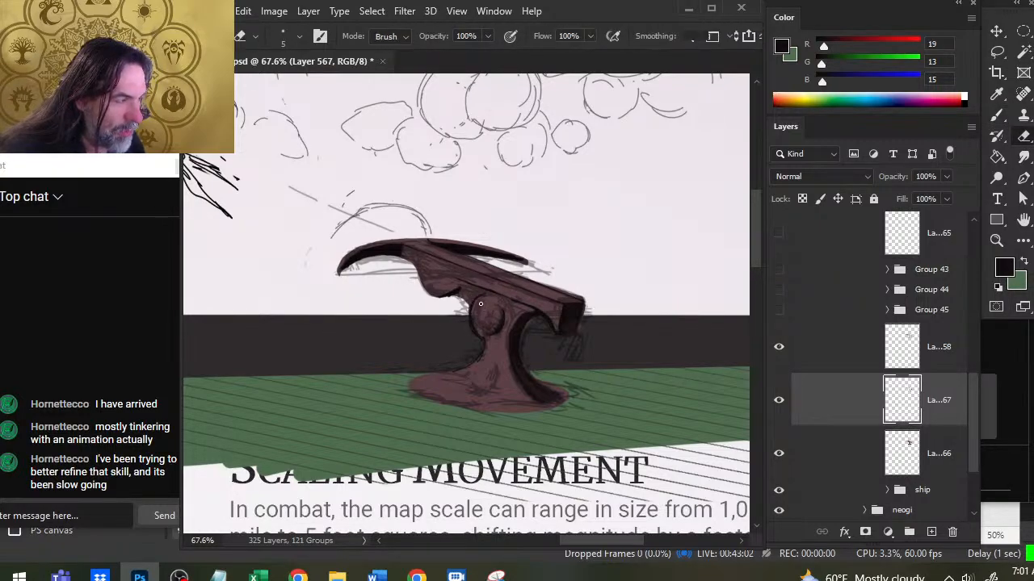
Define the round knob's contour with thin near-black strokes, trimming the inner and left edges with the eraser.
key(b)
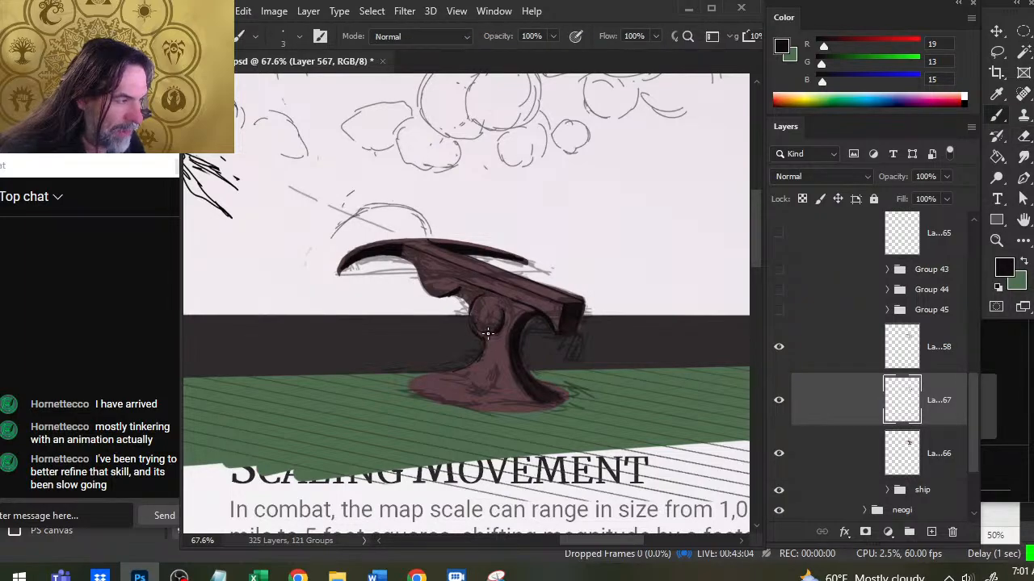
key(e)
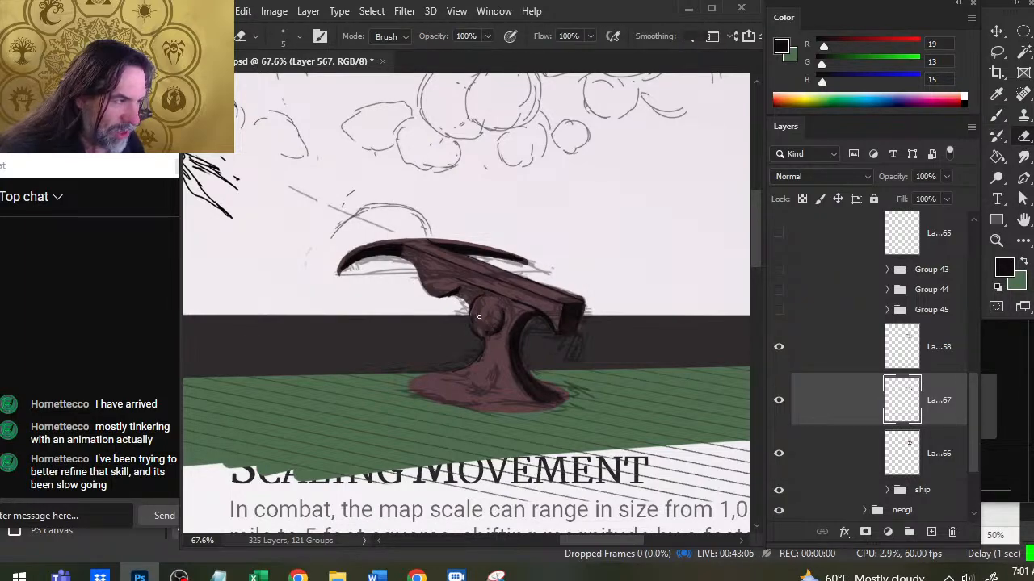
key(b)
key(e)
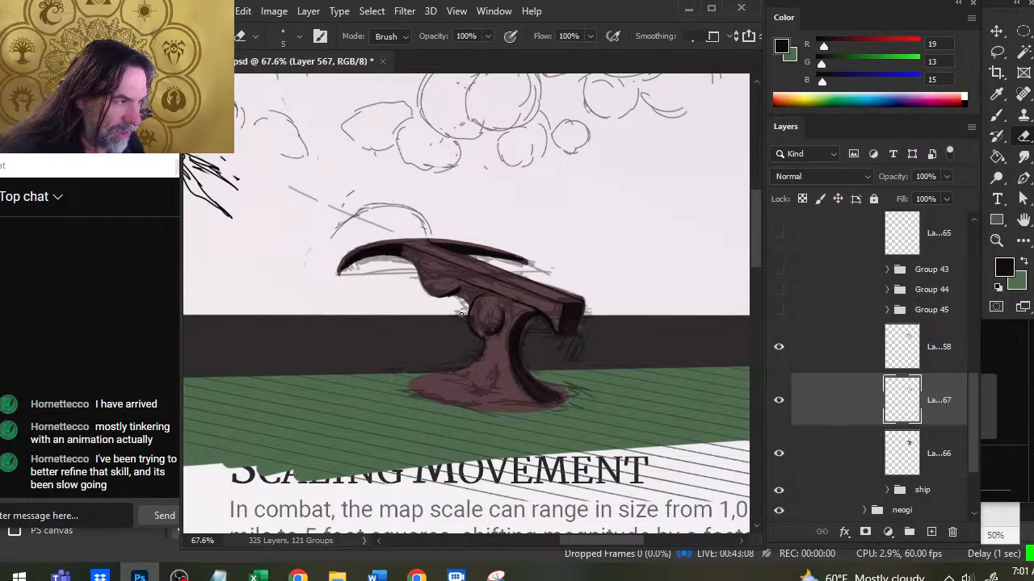
key(b)
key(e)
key(b)
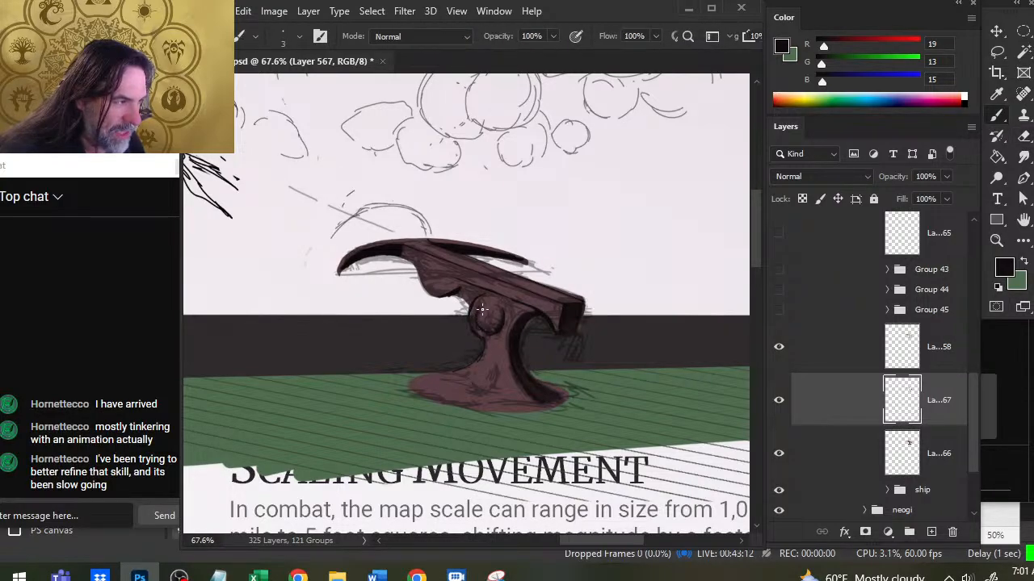
key(e)
key(b)
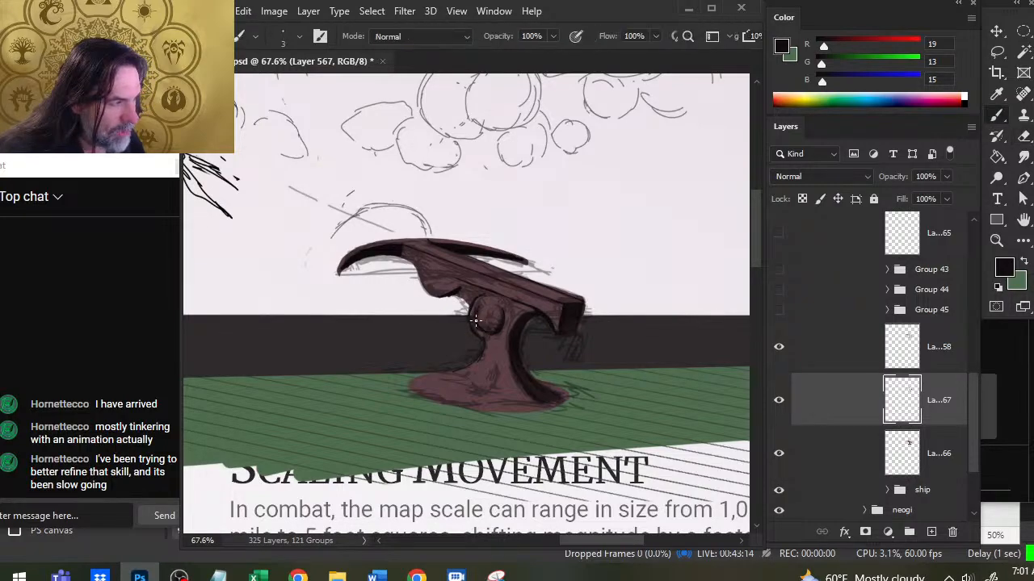
key(e)
Paint a thin near-black contour curving down the stem from below the knob into the base, erasing to refine it.
key(b)
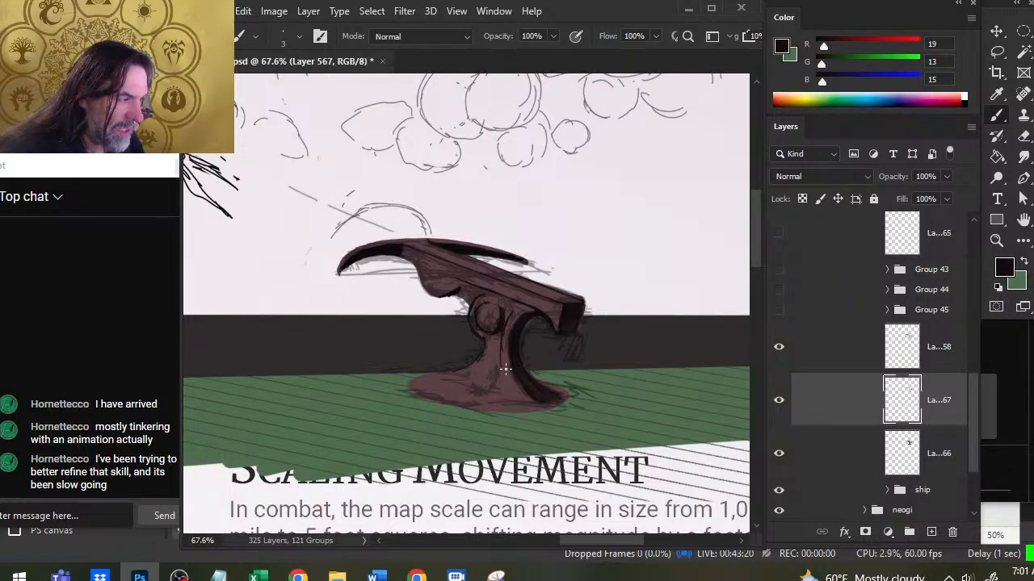
key(e)
key(b)
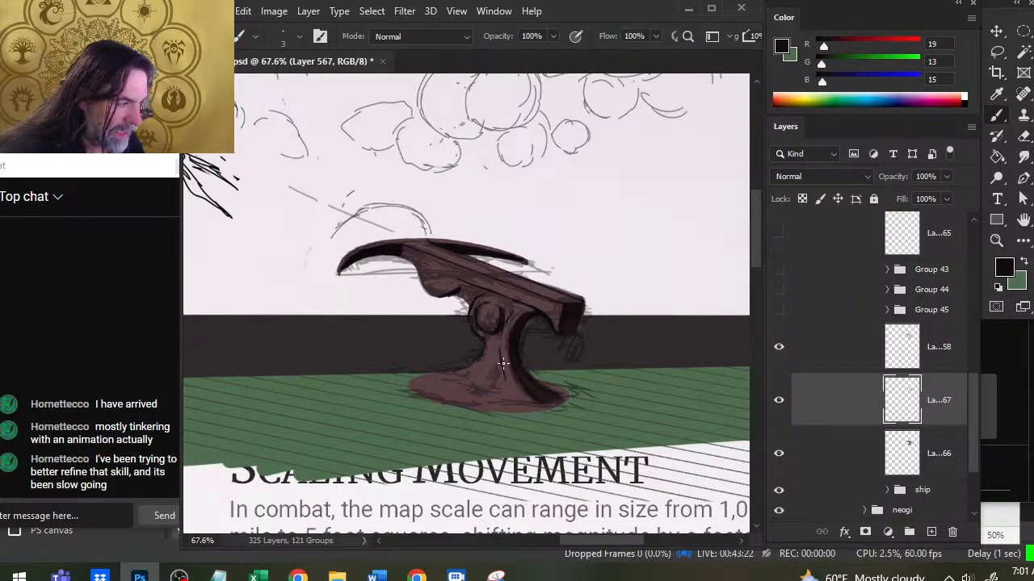
key(e)
key(b)
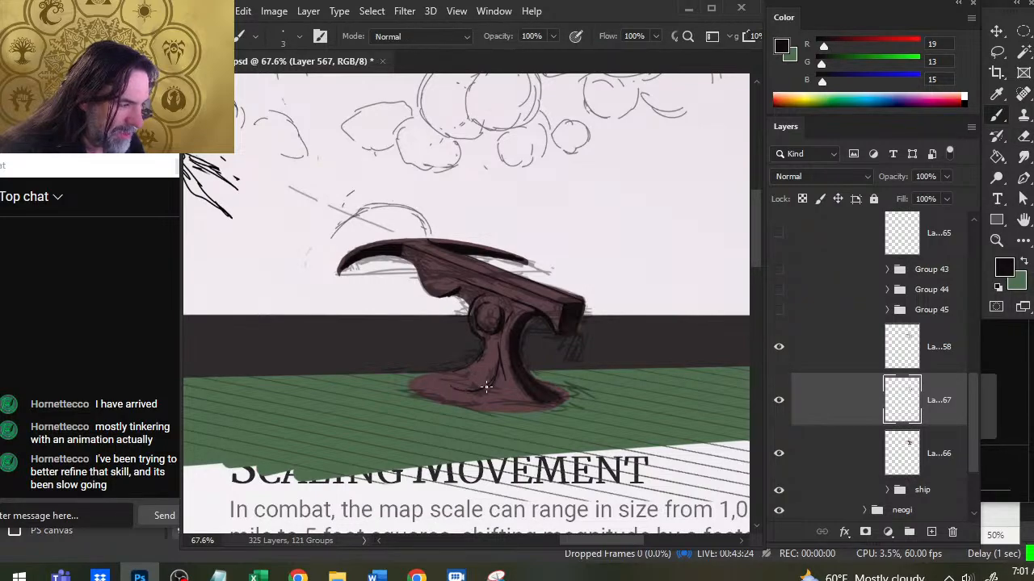
key(e)
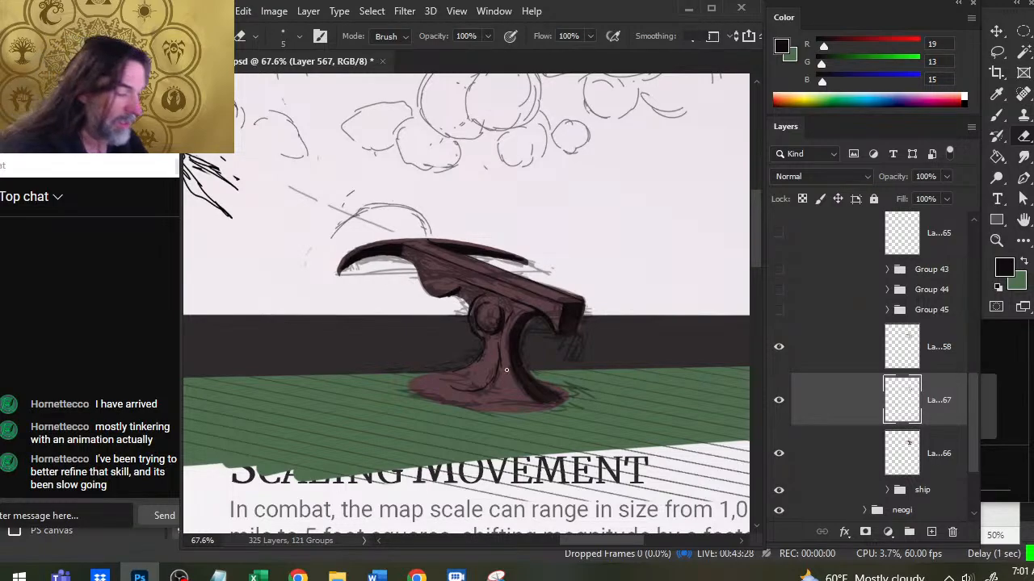
key(b)
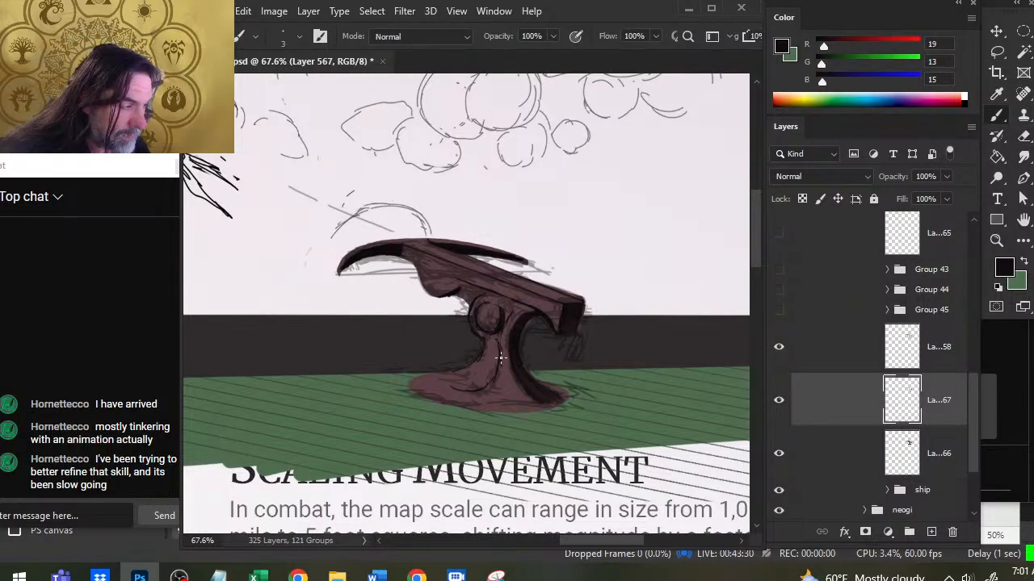
key(e)
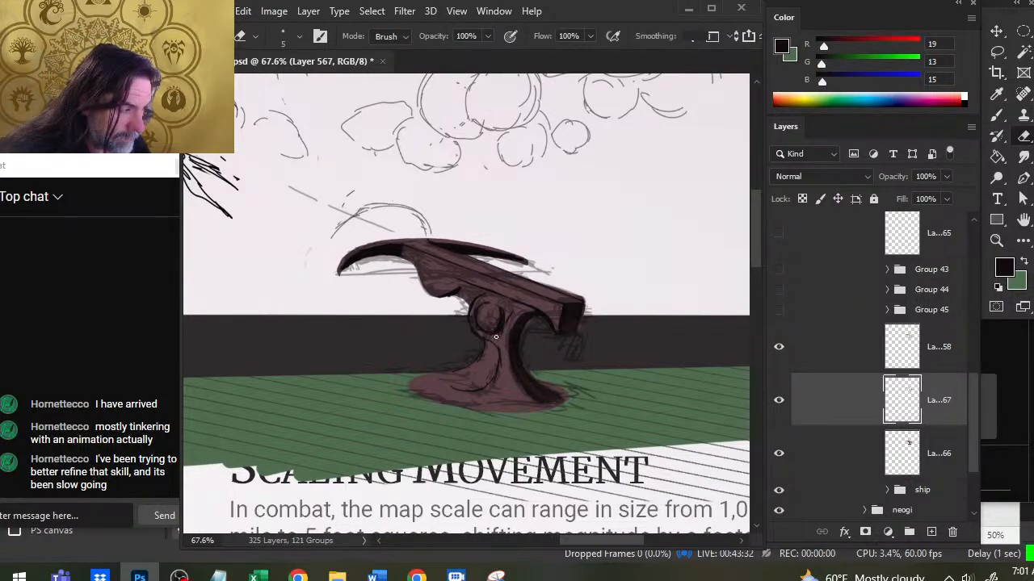
key(b)
key(e)
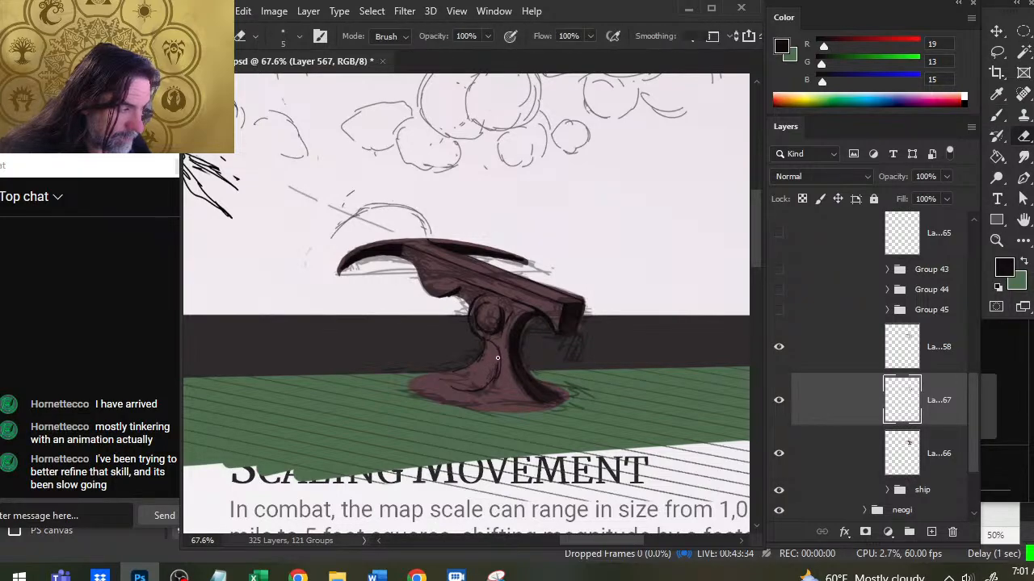
key(b)
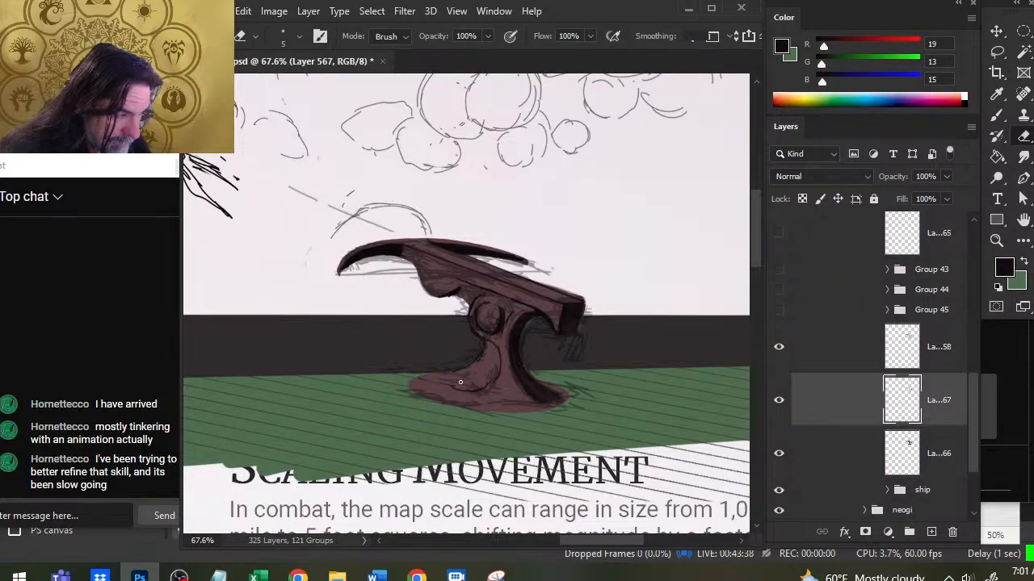
Outline the base's left toe with thin near-black lines, trimming them with the eraser.
key(b)
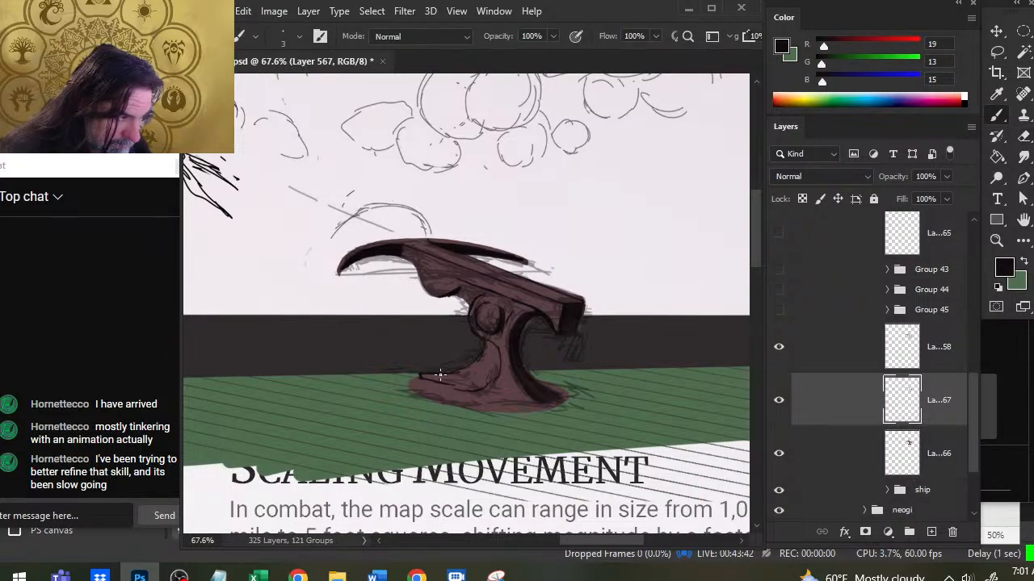
key(e)
key(b)
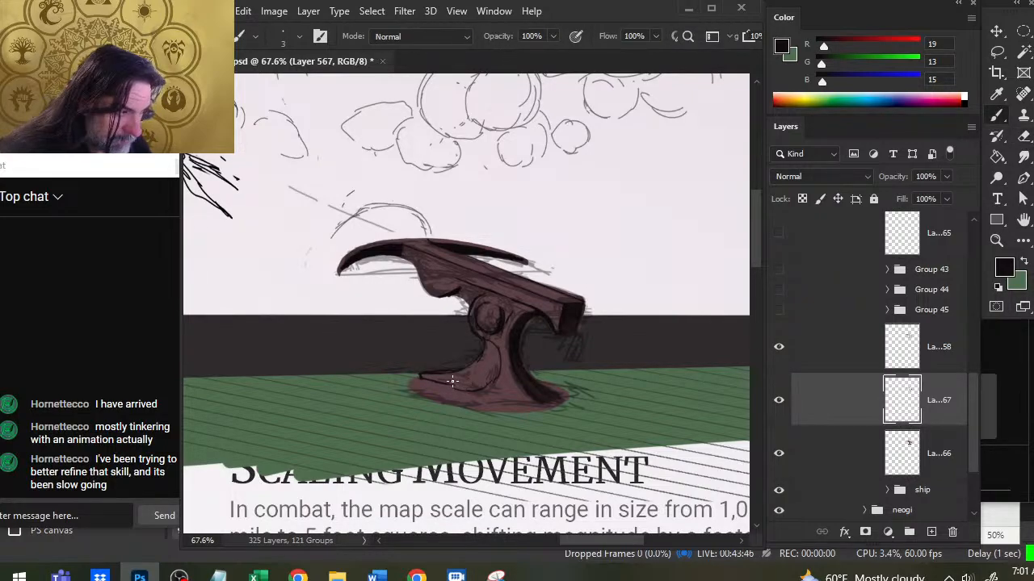
key(e)
key(b)
key(e)
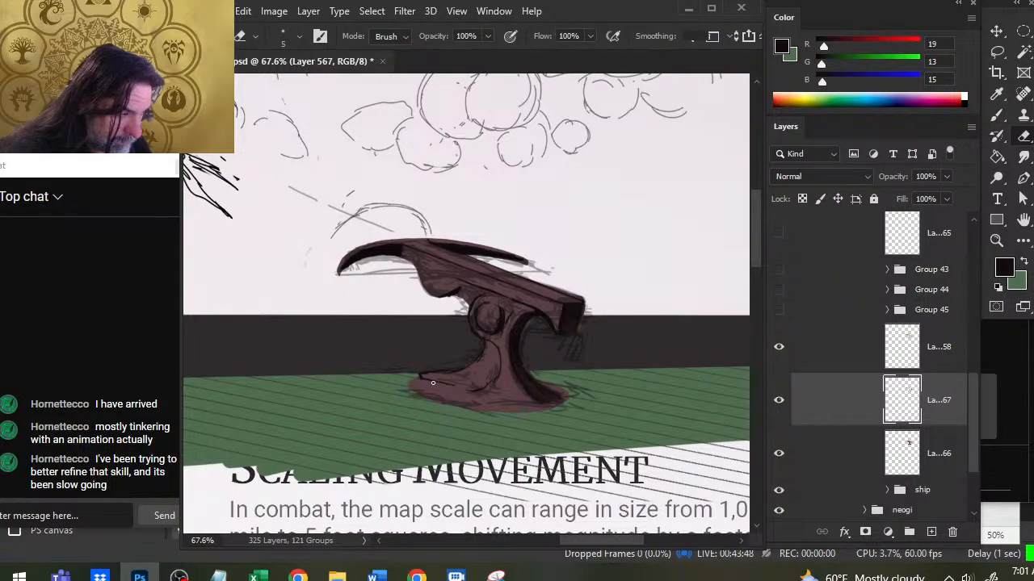
key(b)
key(e)
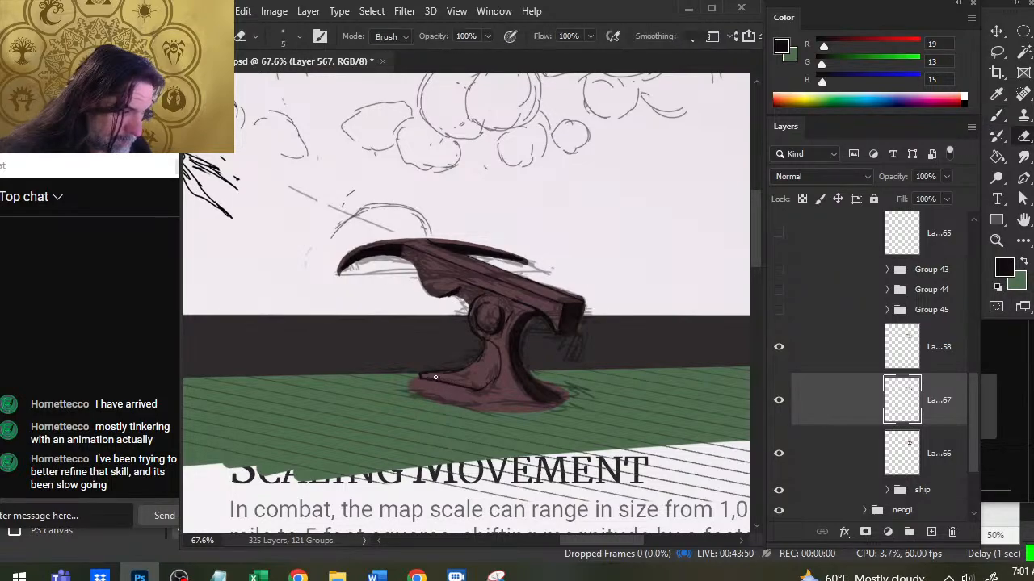
key(b)
key(e)
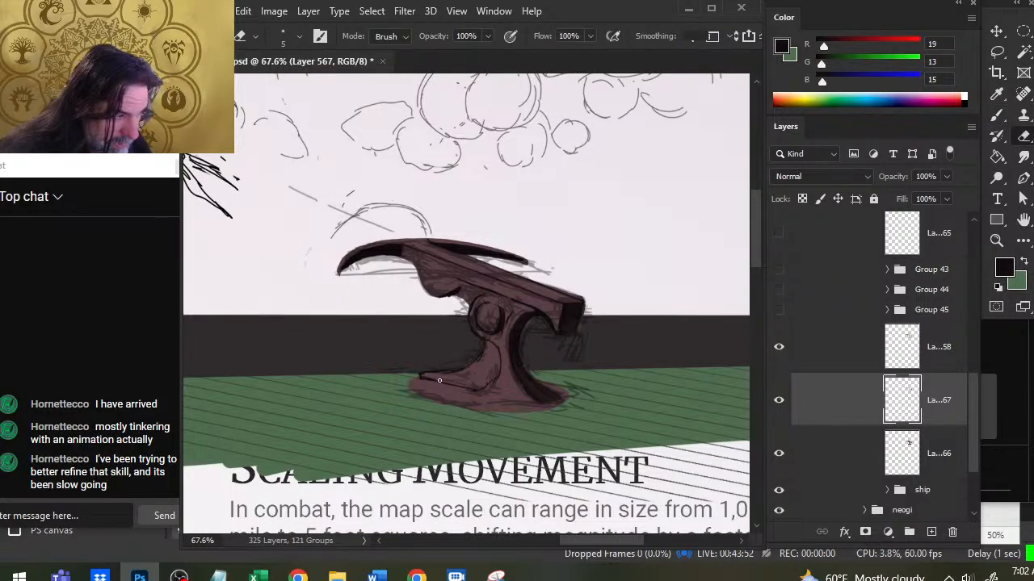
Refine the left toe's lower line and join it to the stem's curved contour, alternating painting and erasing.
key(b)
key(e)
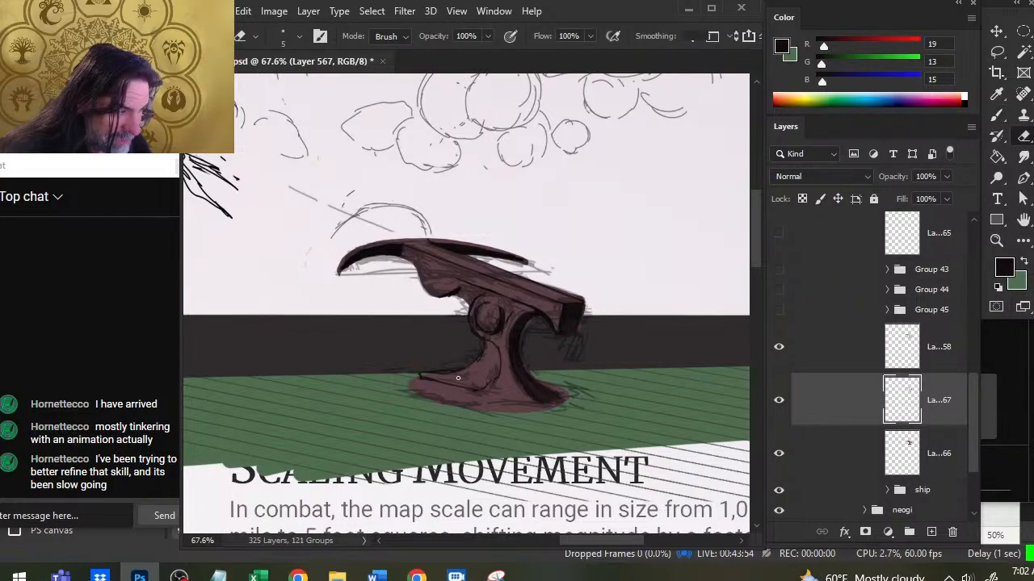
key(b)
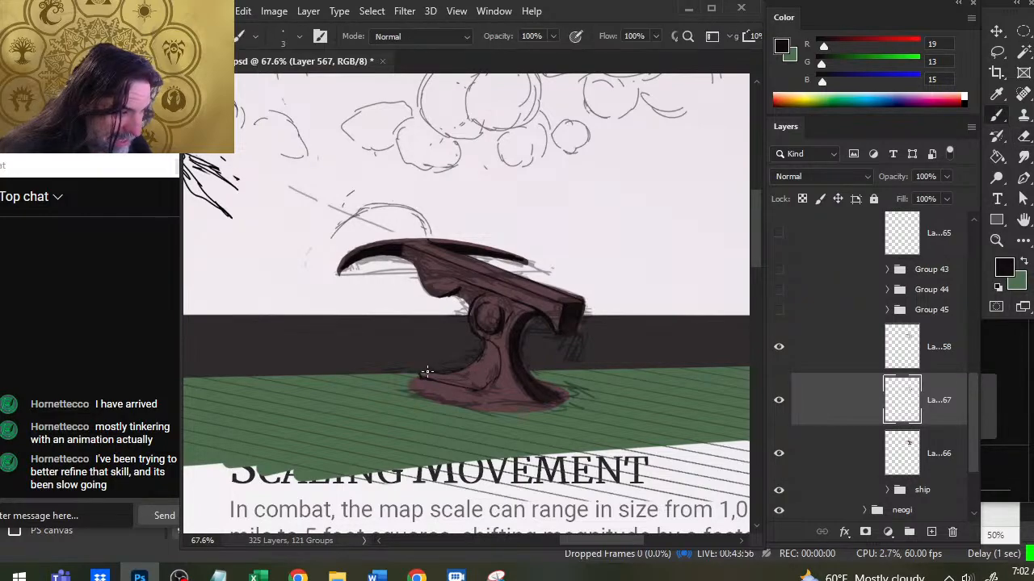
key(e)
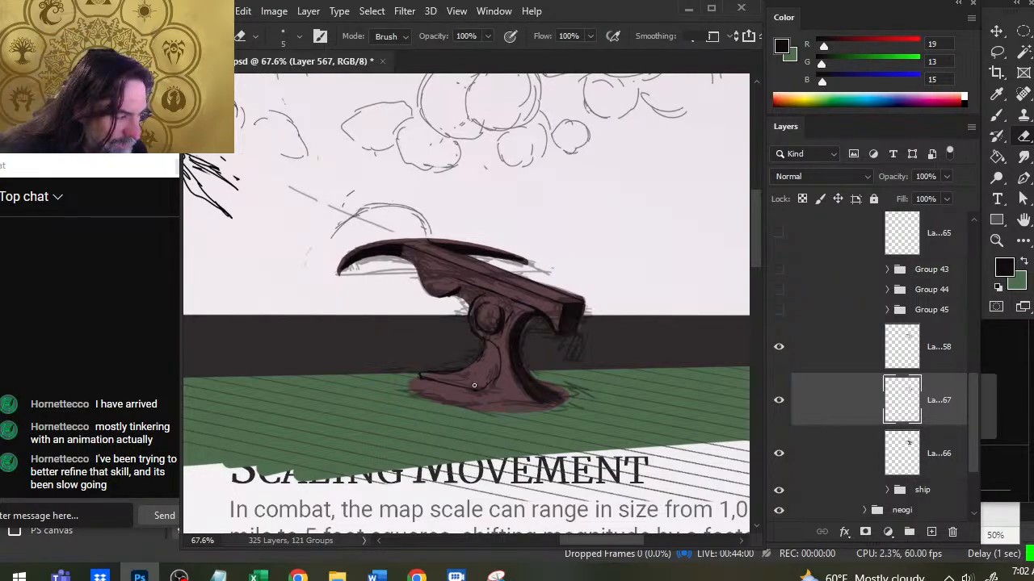
key(b)
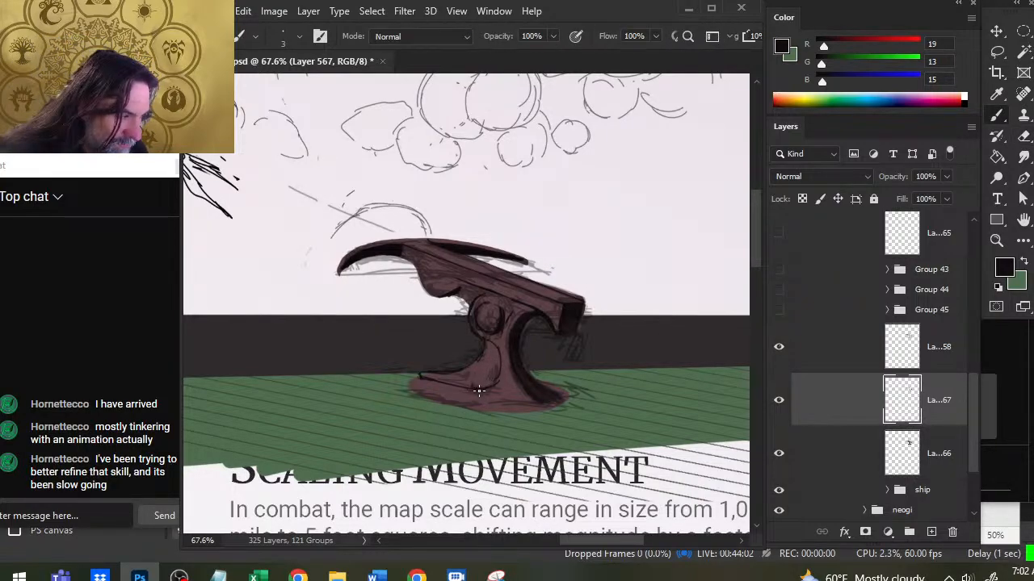
key(e)
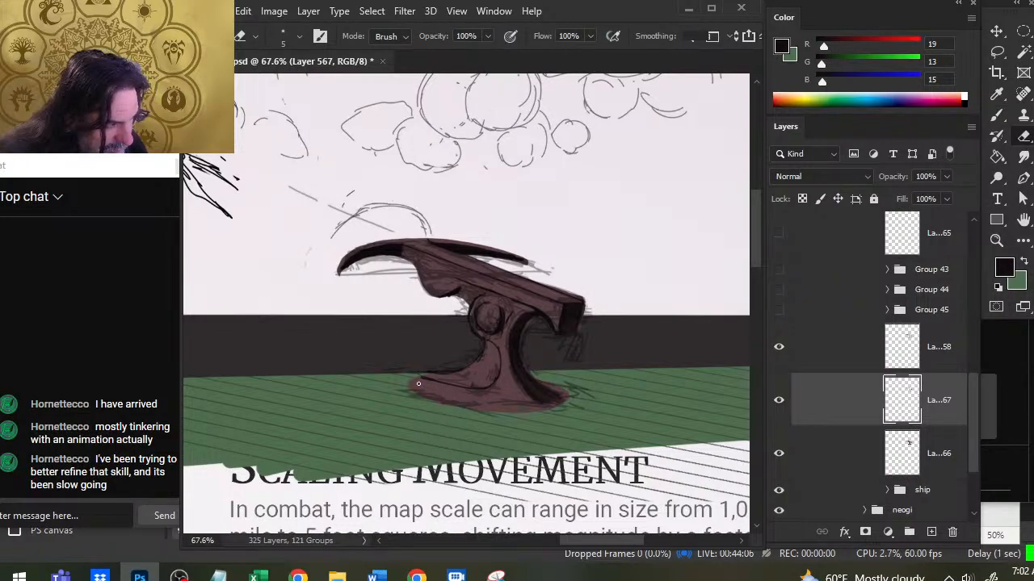
key(b)
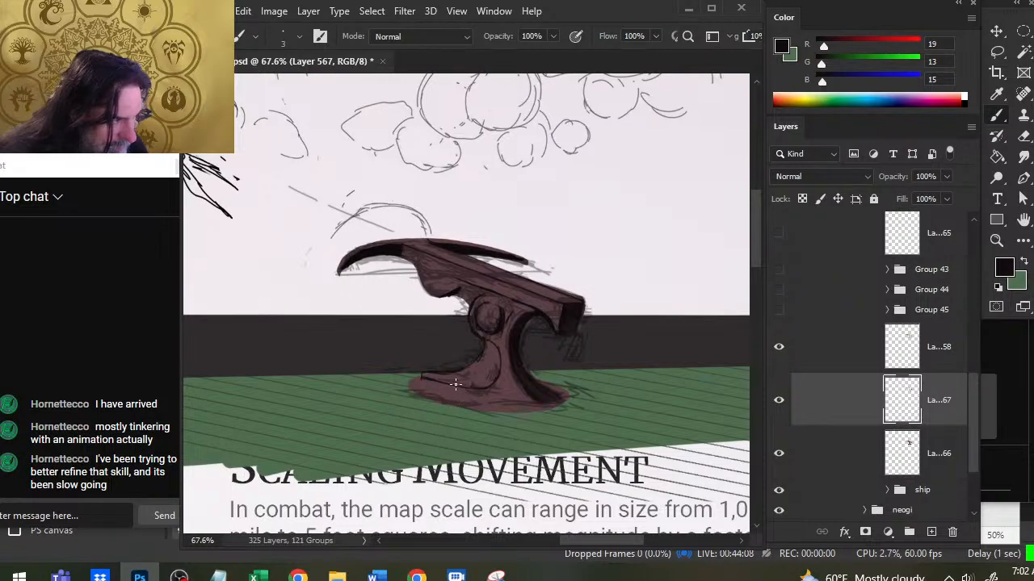
key(e)
key(b)
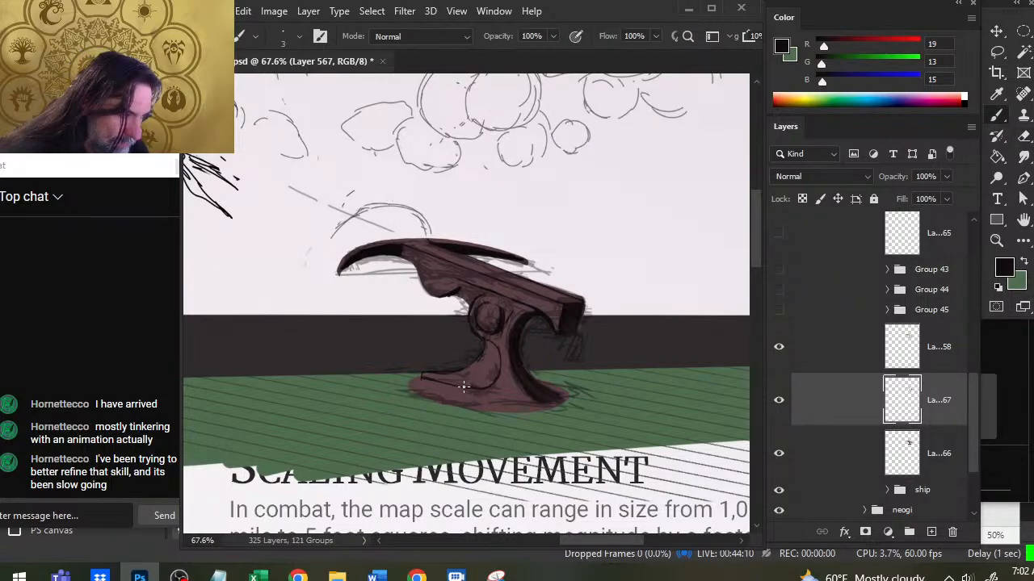
Paint a near-black line along the base's front edge to the right toe, darken that toe, and trim the strokes.
mouse_move(463, 388)
mouse_down()
mouse_move(582, 415)
mouse_move(544, 407)
mouse_up()
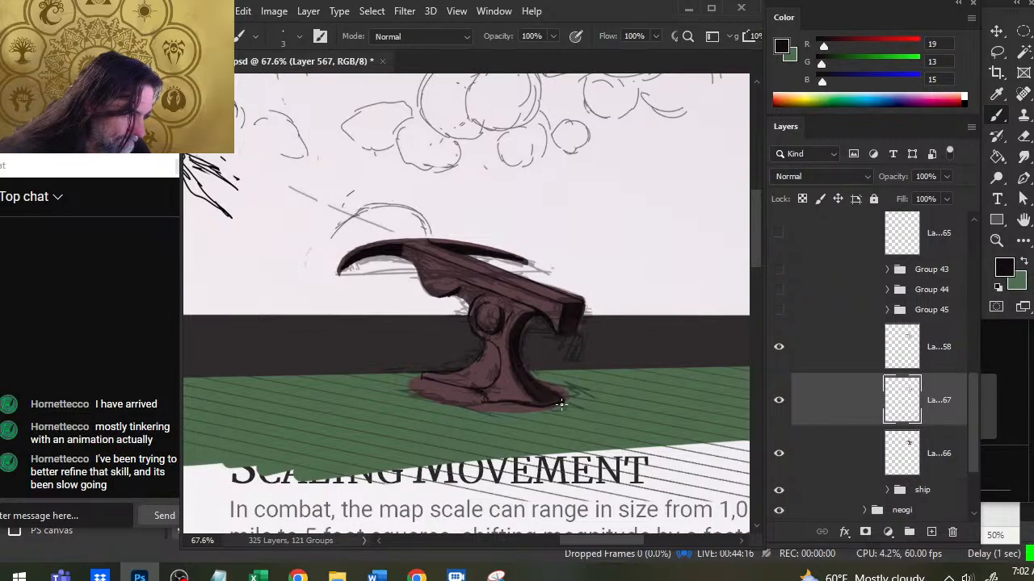
drag(560, 400, 522, 389)
key(e)
key(b)
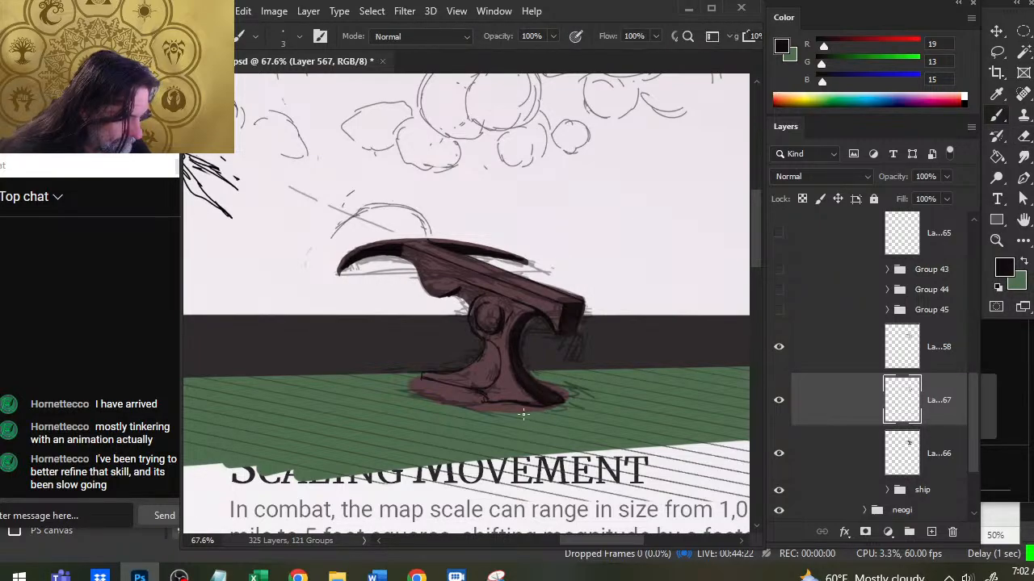
key(e)
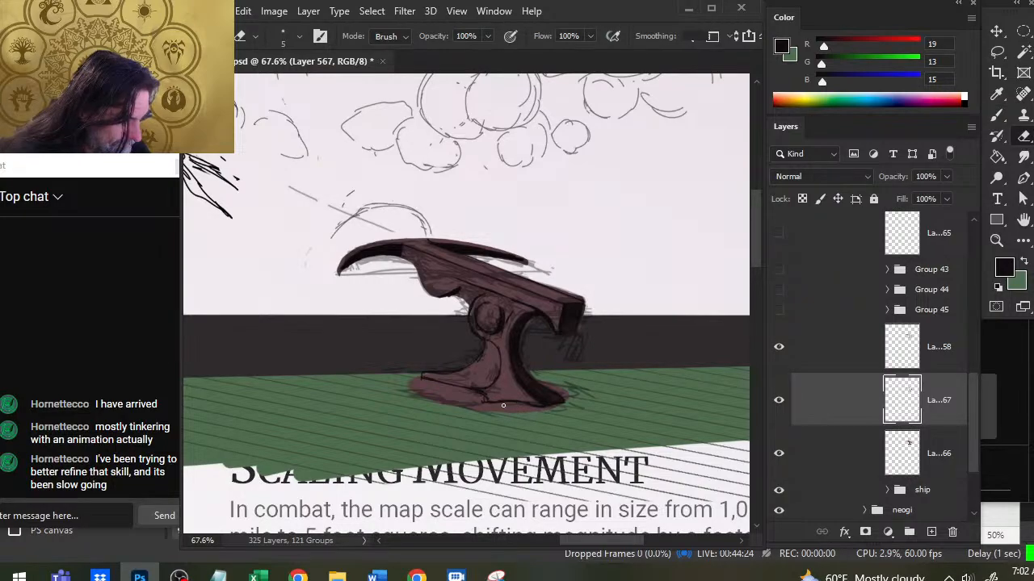
Paint a thin near-black line along the base's lower front edge from the left toe to the stem, trimming it with the eraser.
key(b)
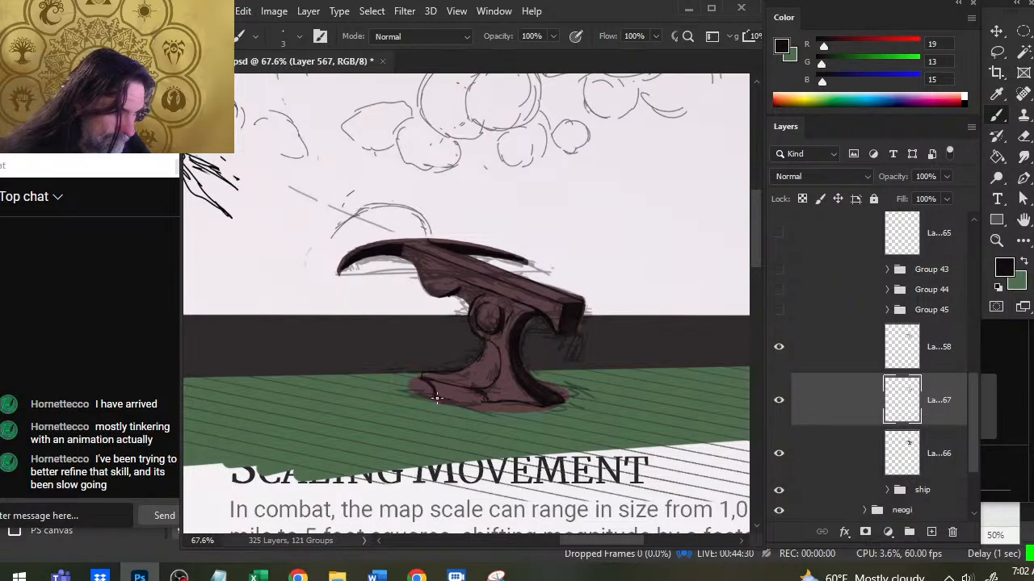
drag(436, 395, 476, 402)
key(e)
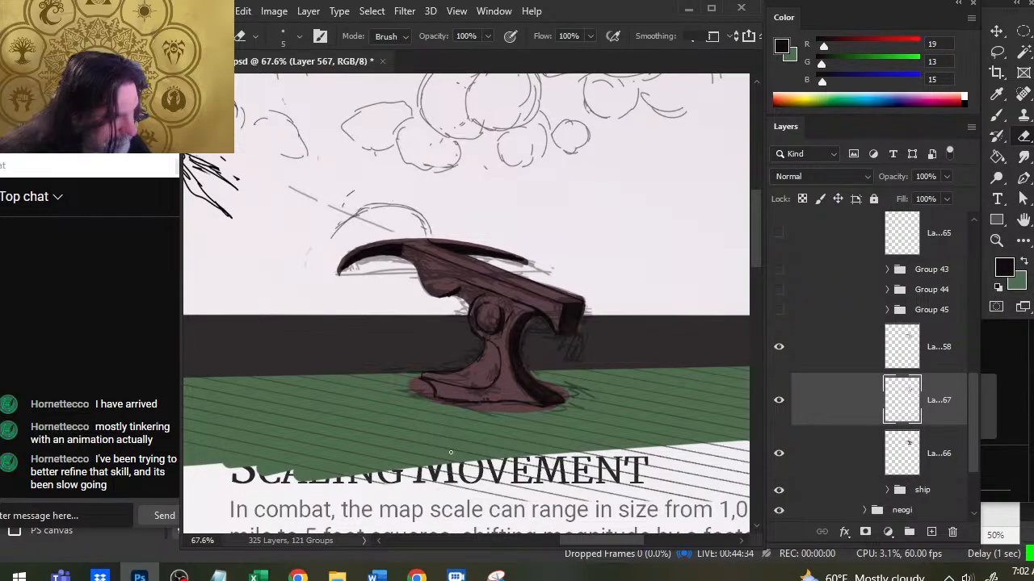
mouse_move(490, 402)
mouse_down()
mouse_move(432, 396)
mouse_move(490, 401)
mouse_up()
key(b)
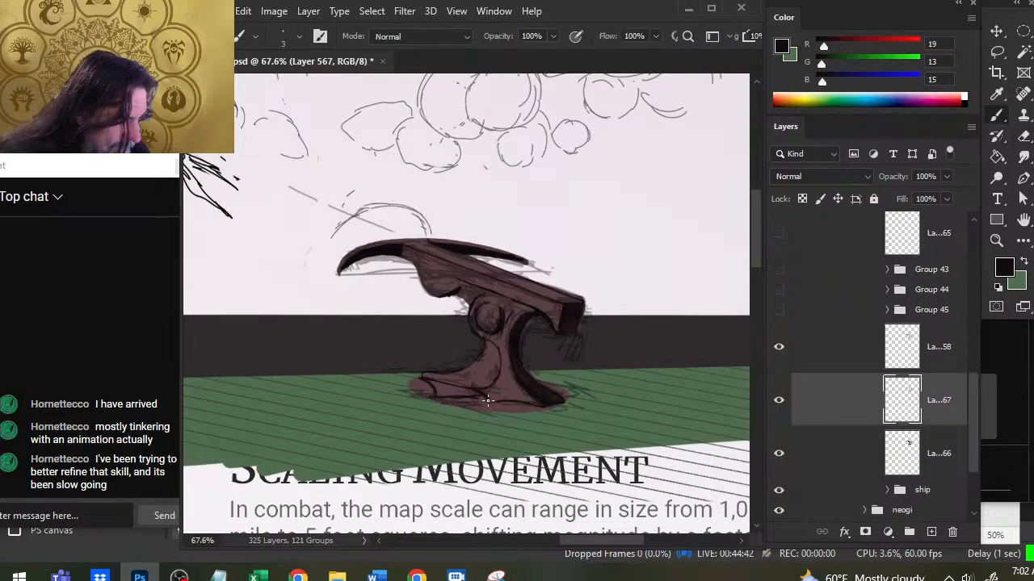
key(e)
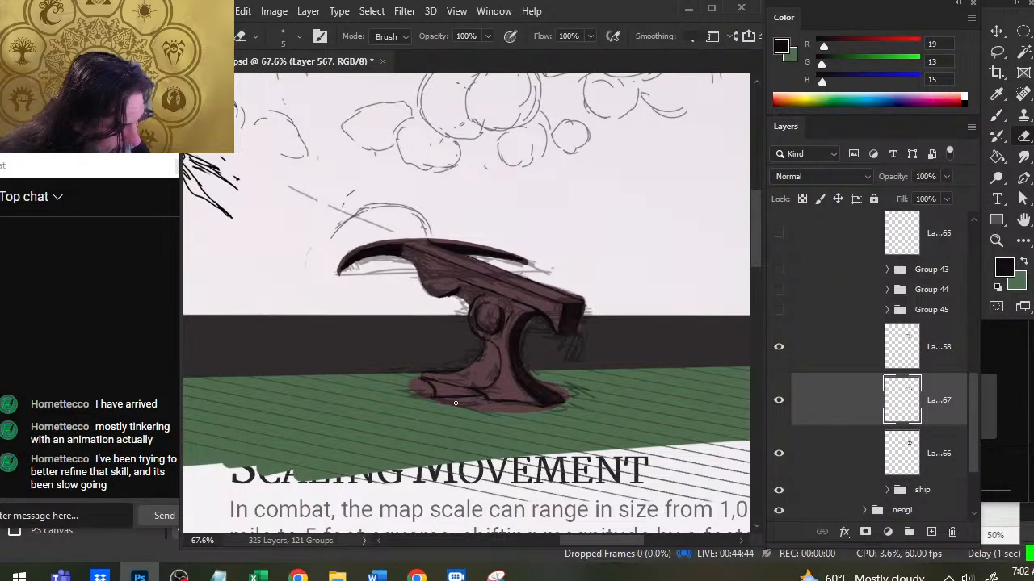
key(b)
key(e)
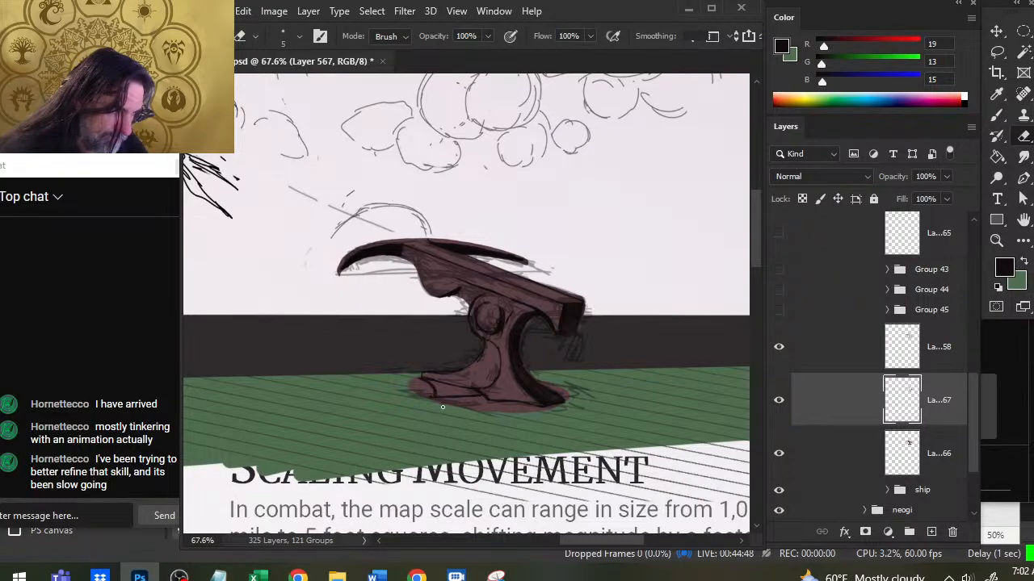
key(b)
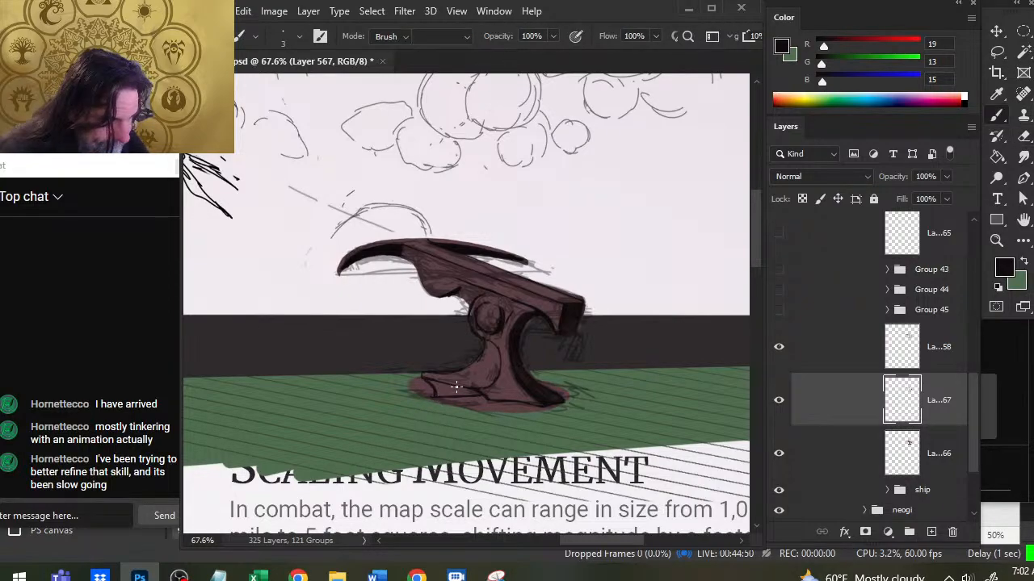
key(e)
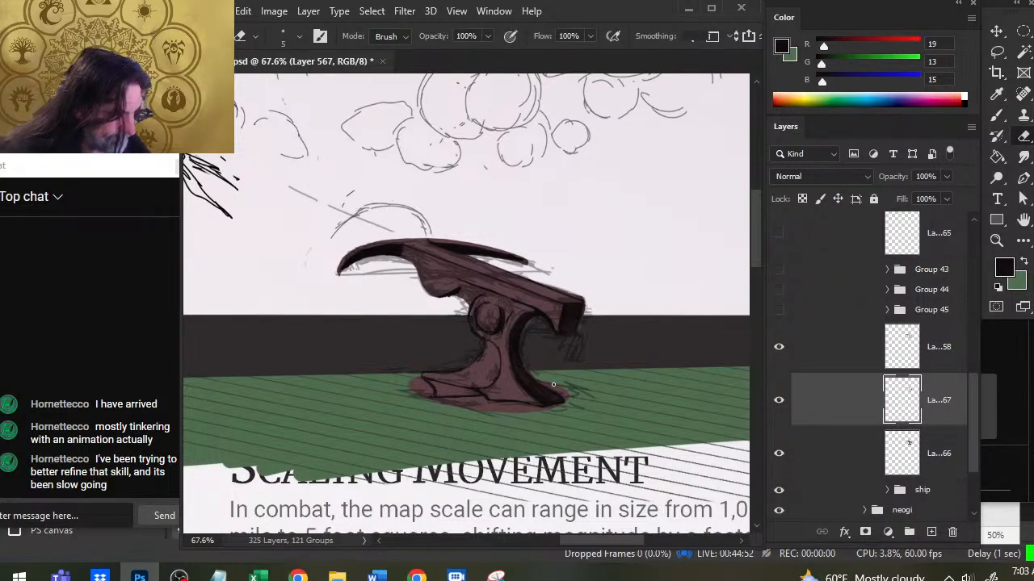
Draw a small near-black ring inside the lobe under the beam and erase parts of it to clean up its shape.
key(b)
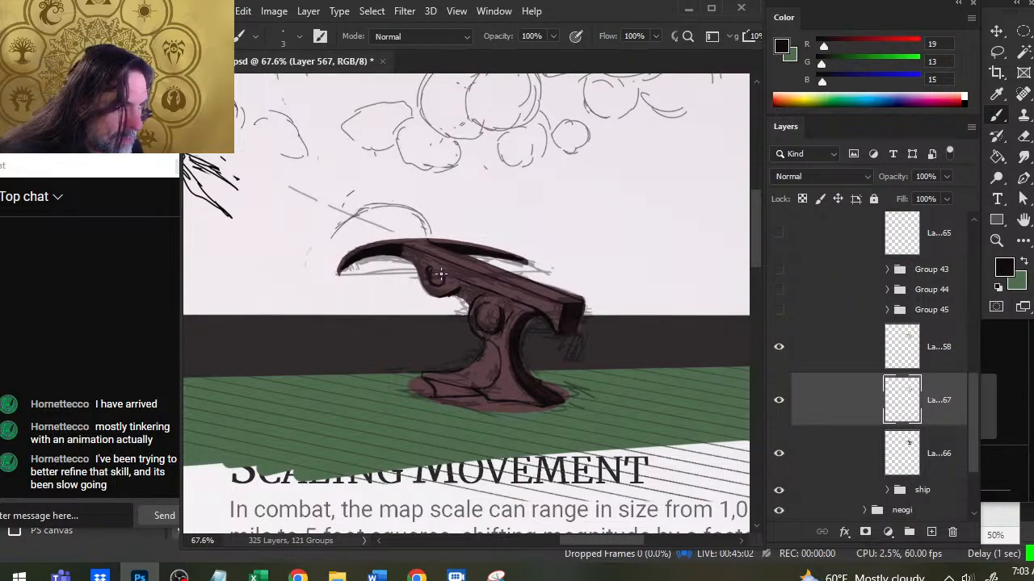
key(e)
key(b)
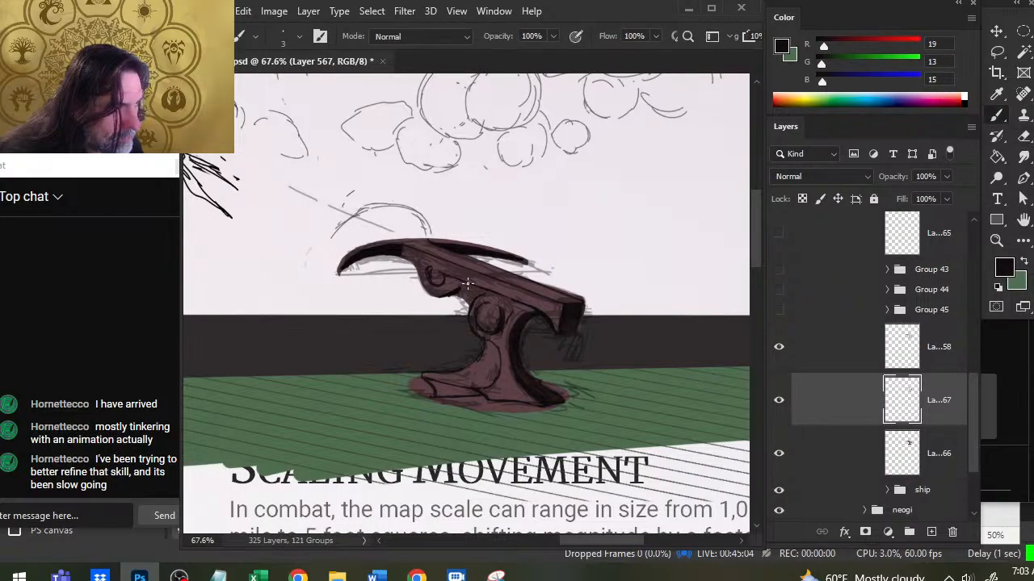
key(e)
drag(440, 268, 429, 273)
key(b)
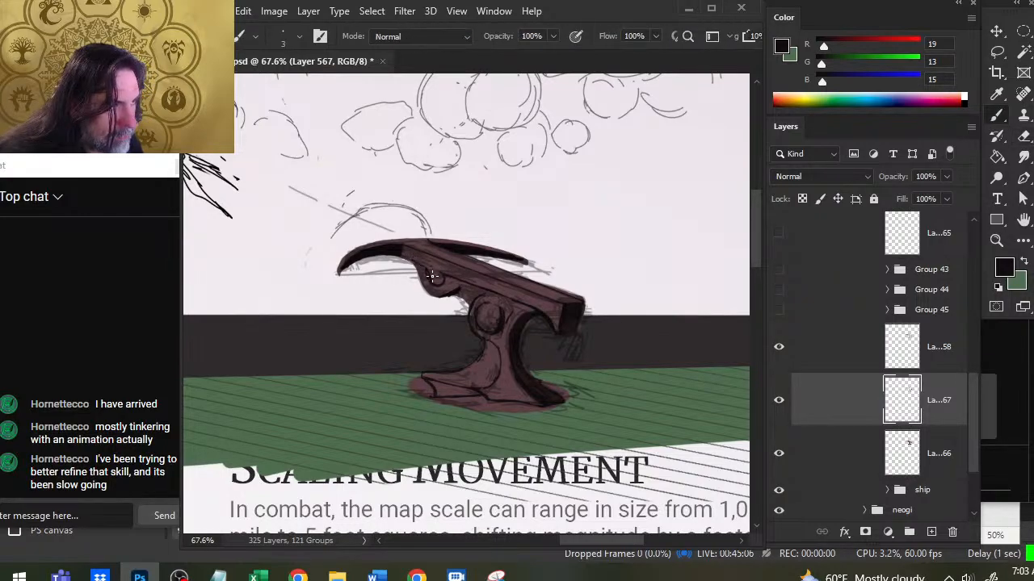
key(e)
key(b)
key(e)
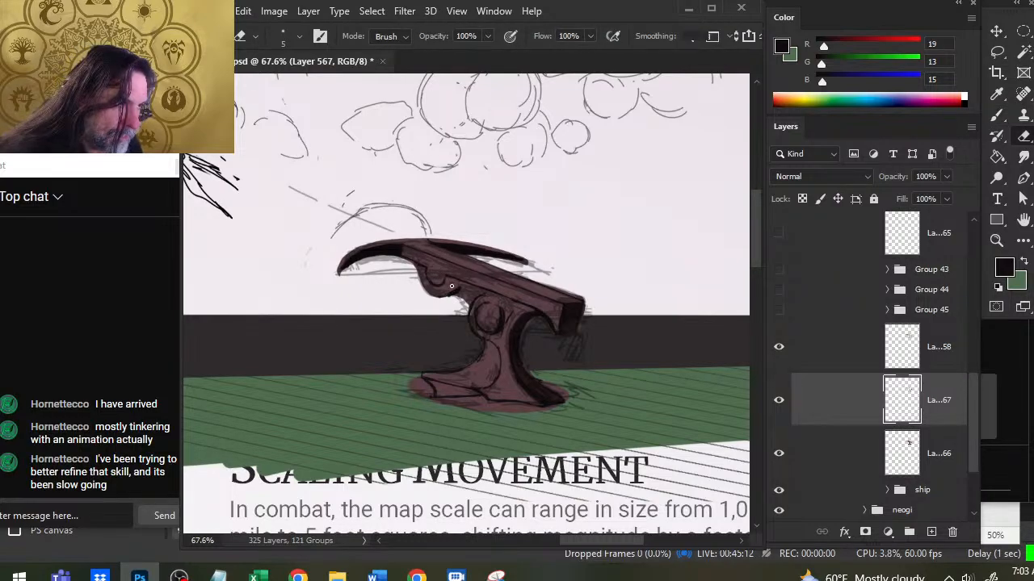
Refine the right side of the lobe's lower edge with short near-black strokes and eraser touches.
key(b)
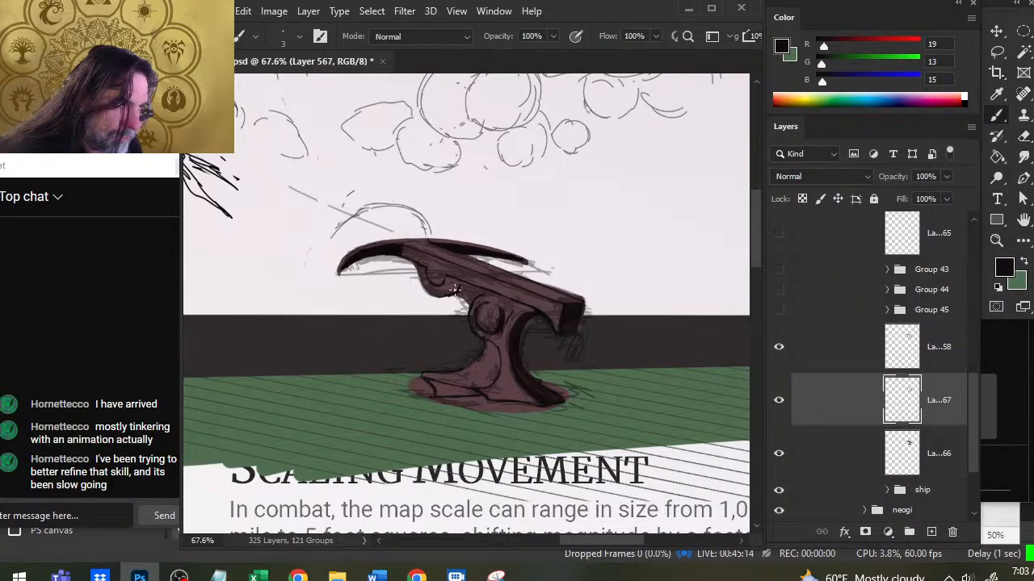
key(e)
key(b)
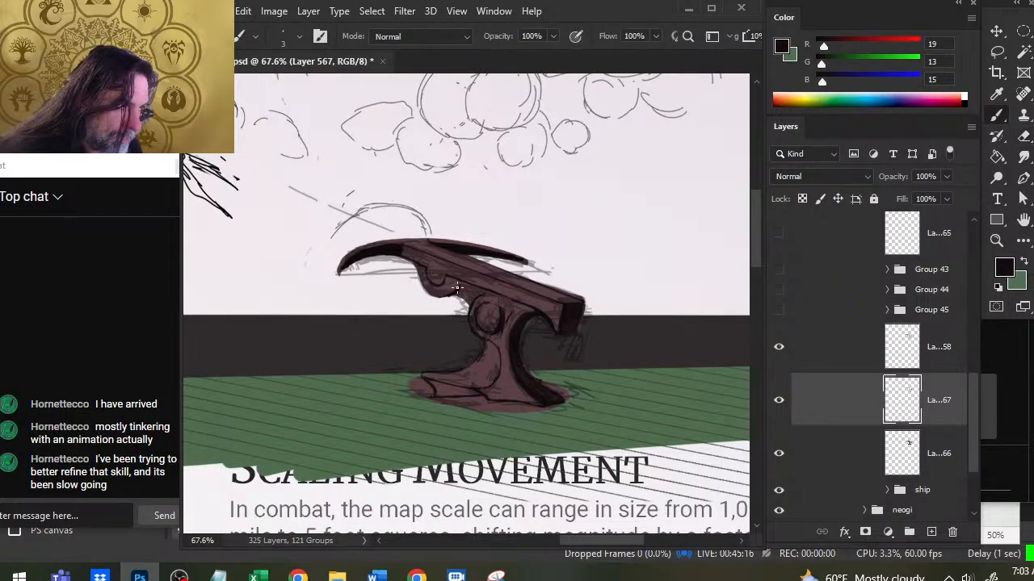
key(e)
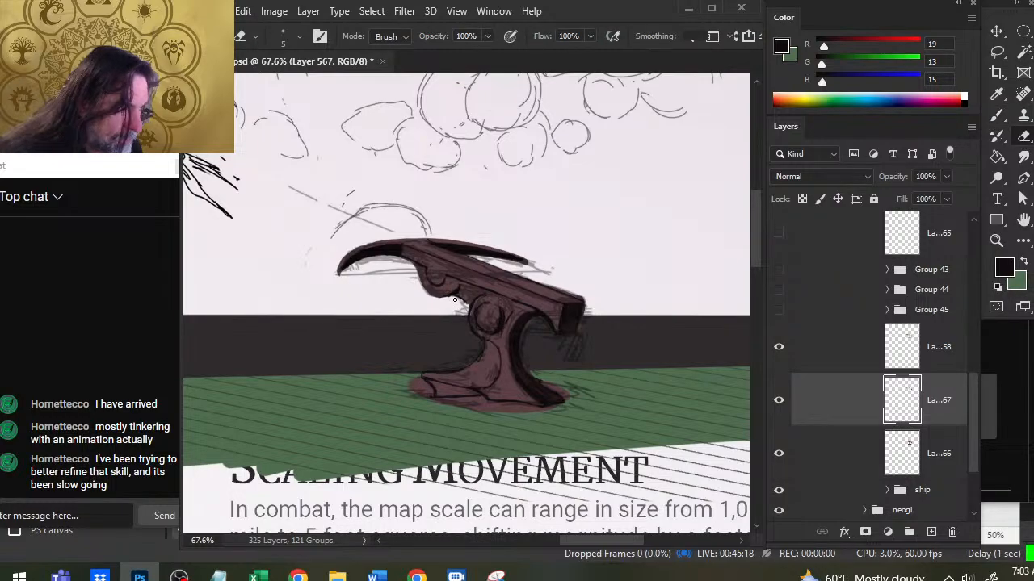
key(b)
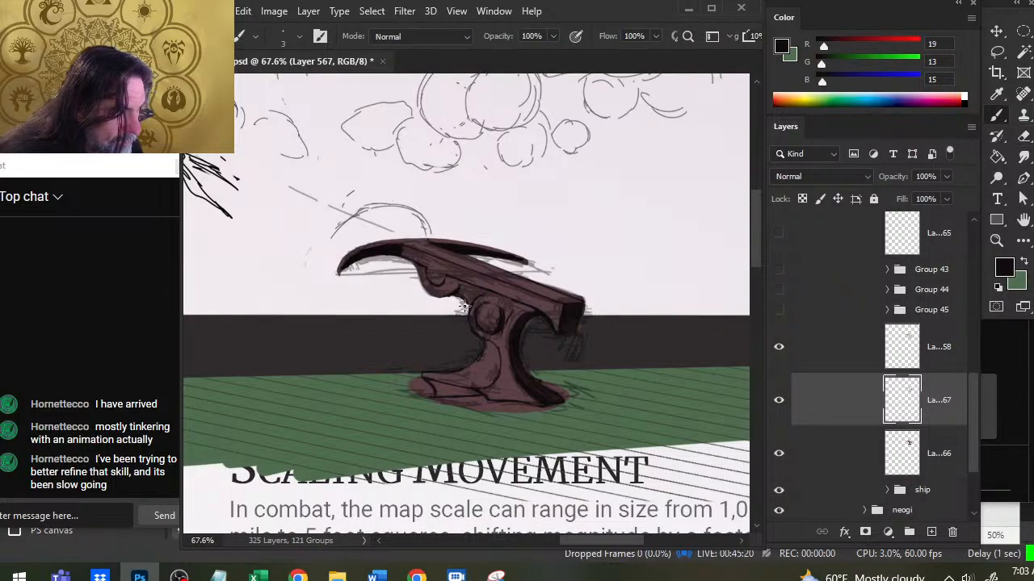
Define the contour linking the lobe to the knob, alternating fine near-black strokes and erasing.
key(e)
key(b)
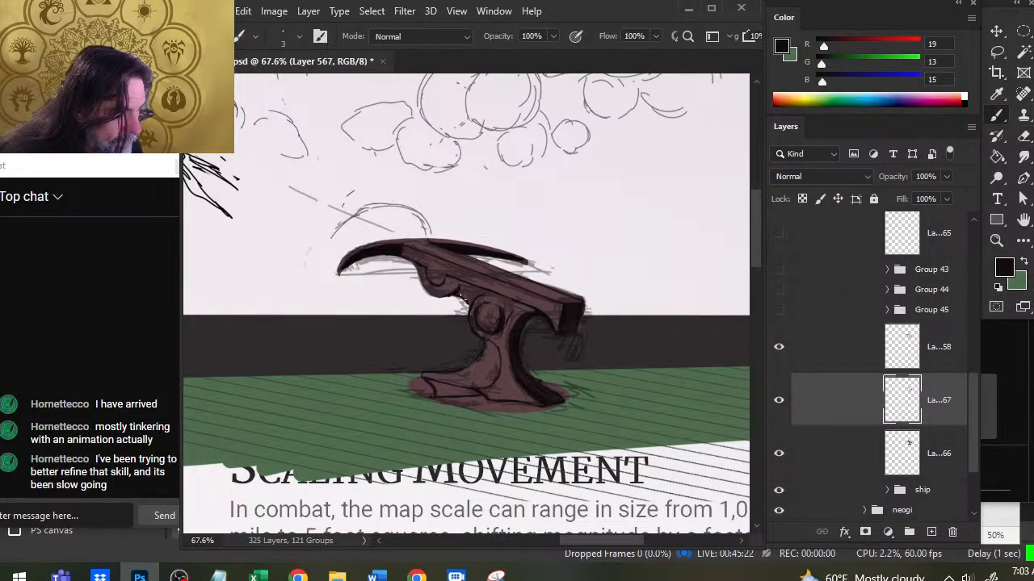
key(e)
key(b)
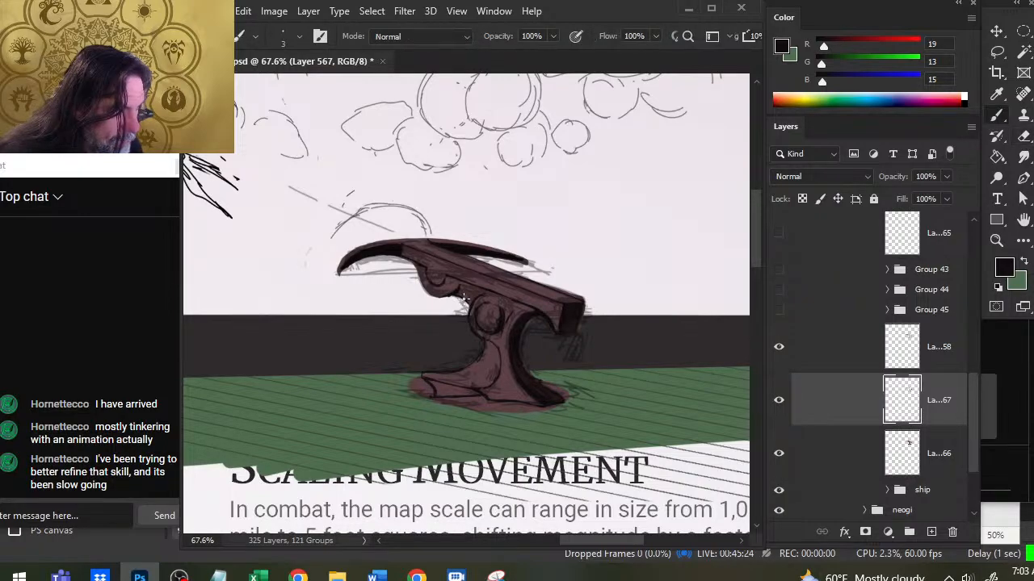
key(e)
key(b)
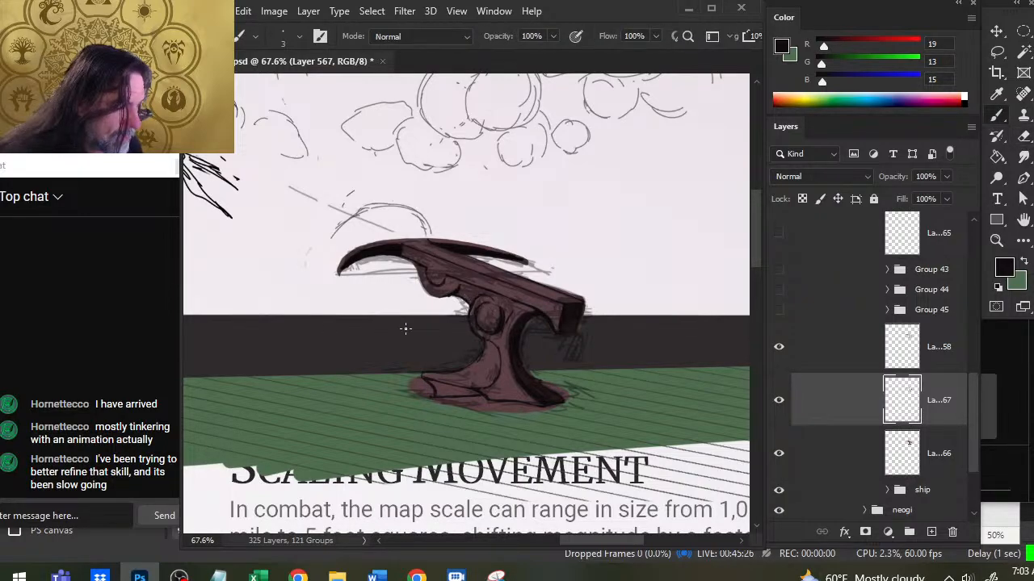
key(e)
key(b)
Sharpen the rim around the knob's upper side beneath the beam with thin near-black lines, then erase stray marks on the knob.
key(e)
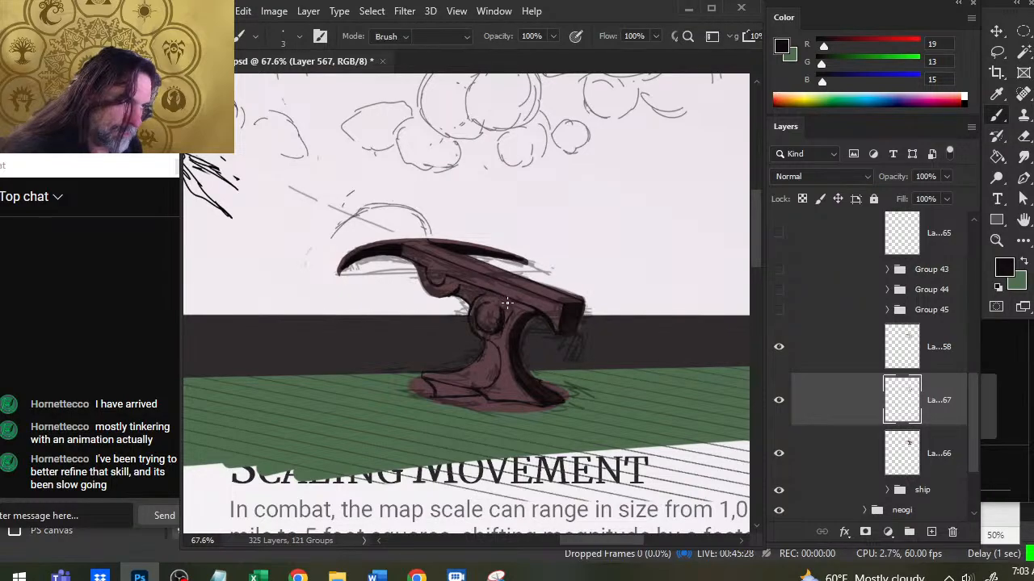
key(b)
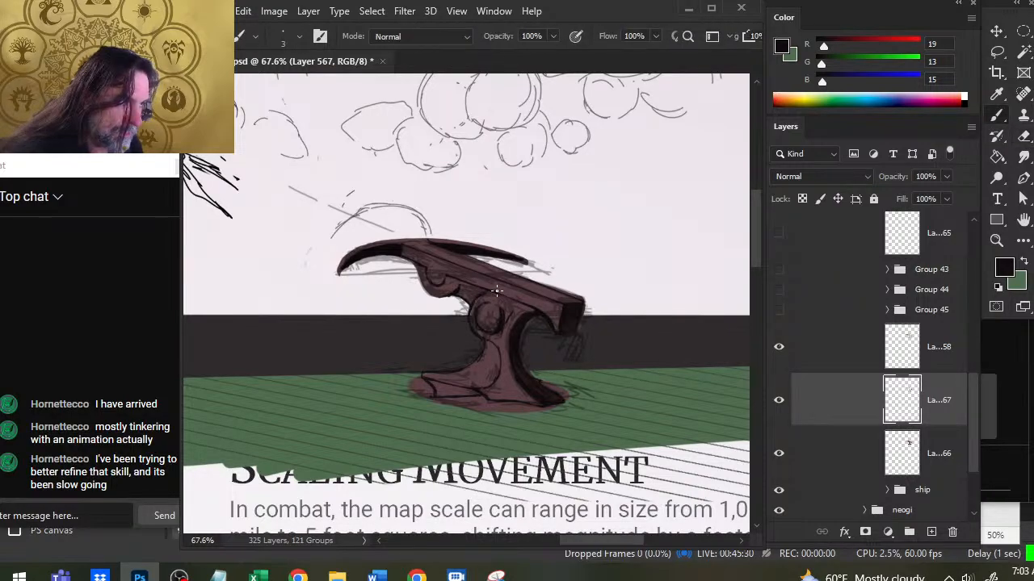
key(e)
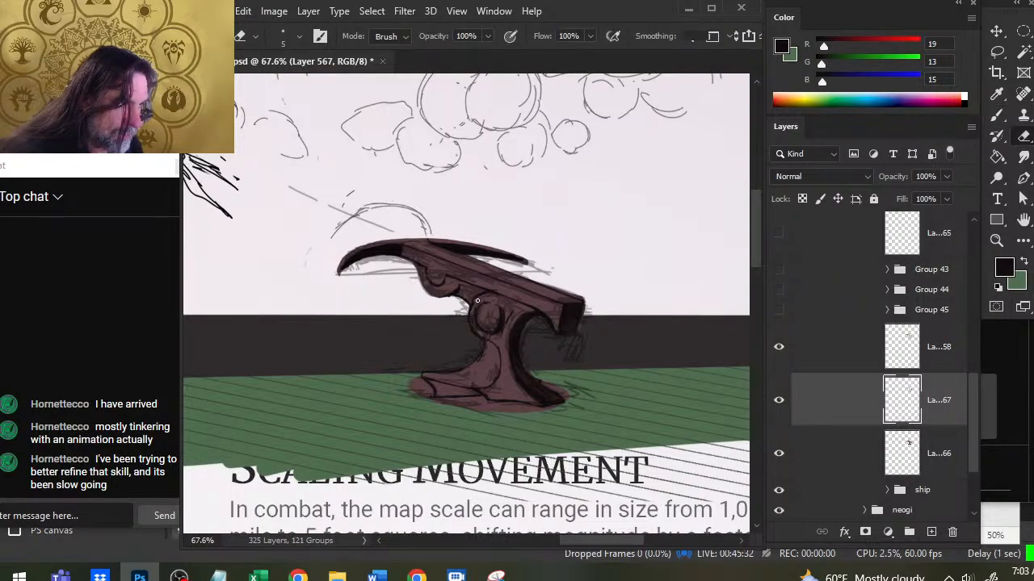
key(b)
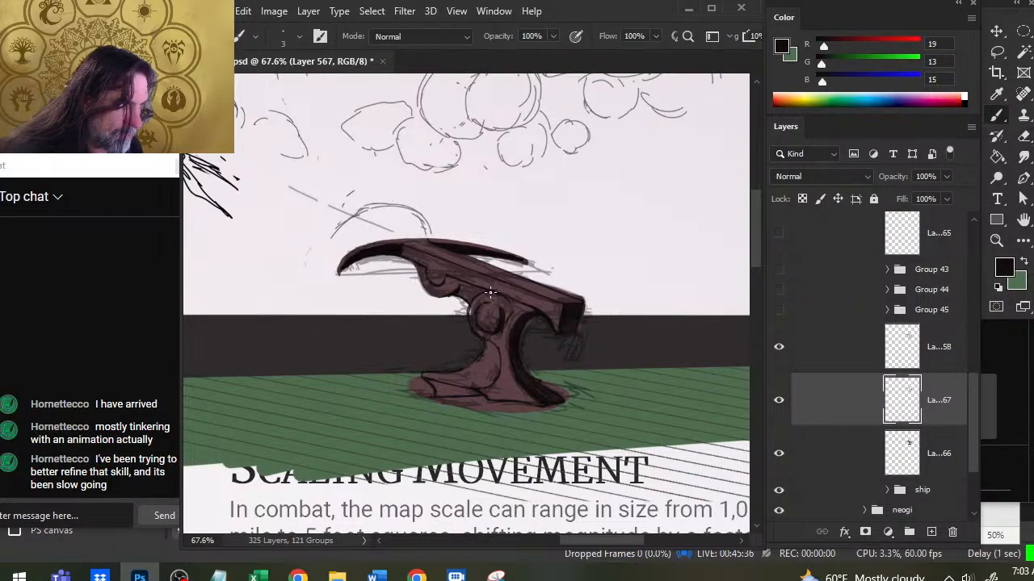
key(e)
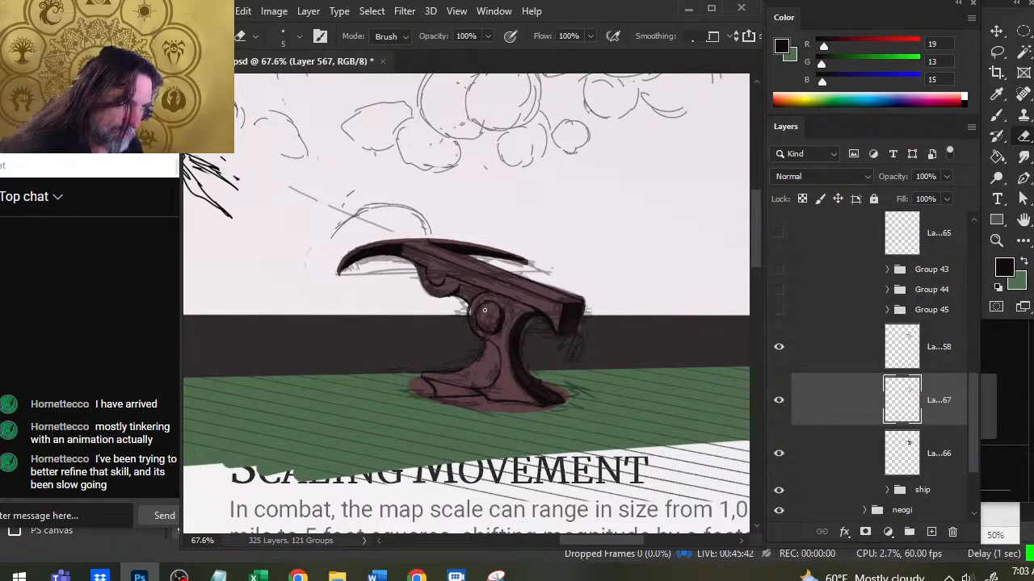
Paint an inner near-black curve down the stem's left side into the left toe and erase excess at the toe's tip.
key(b)
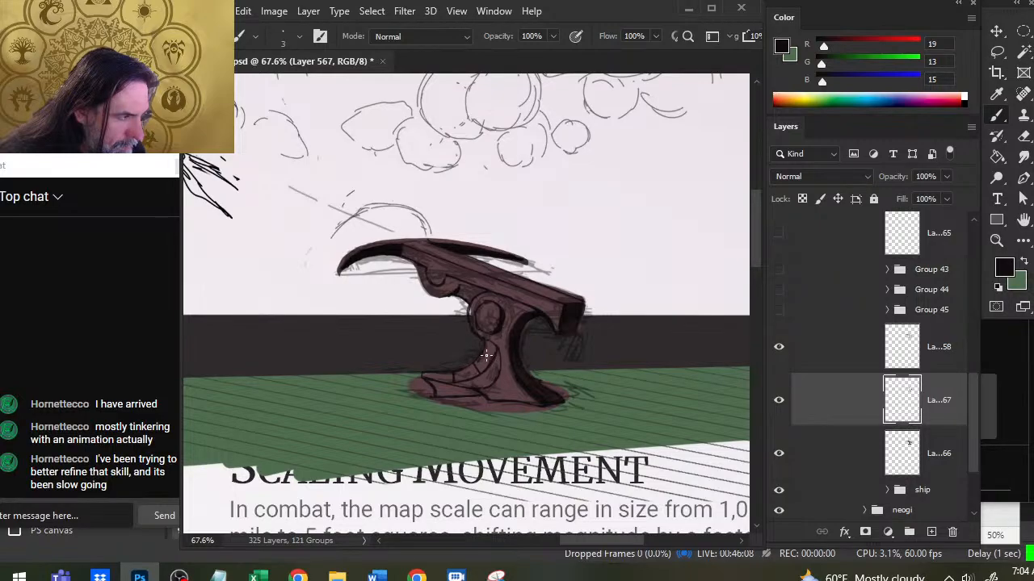
key(e)
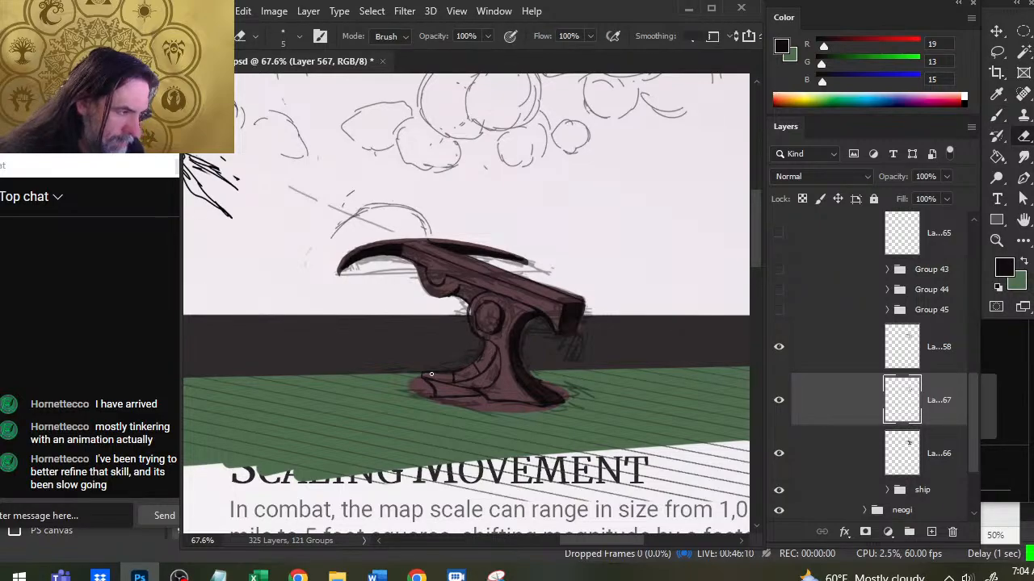
key(b)
key(e)
click(419, 376)
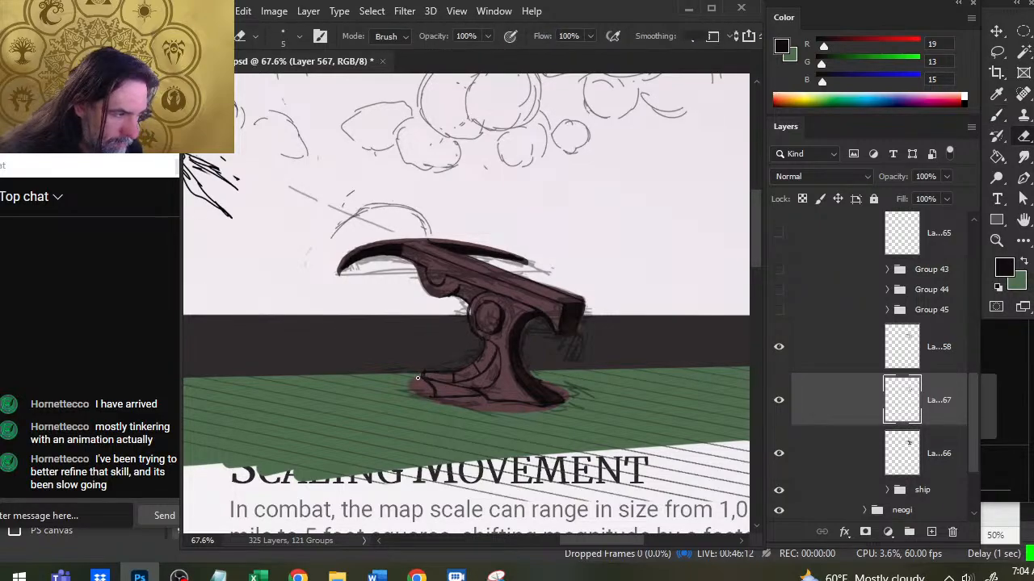
Paint a near-black crease down the middle of the lower stem to the base's front edge, thinning it with the eraser.
key(b)
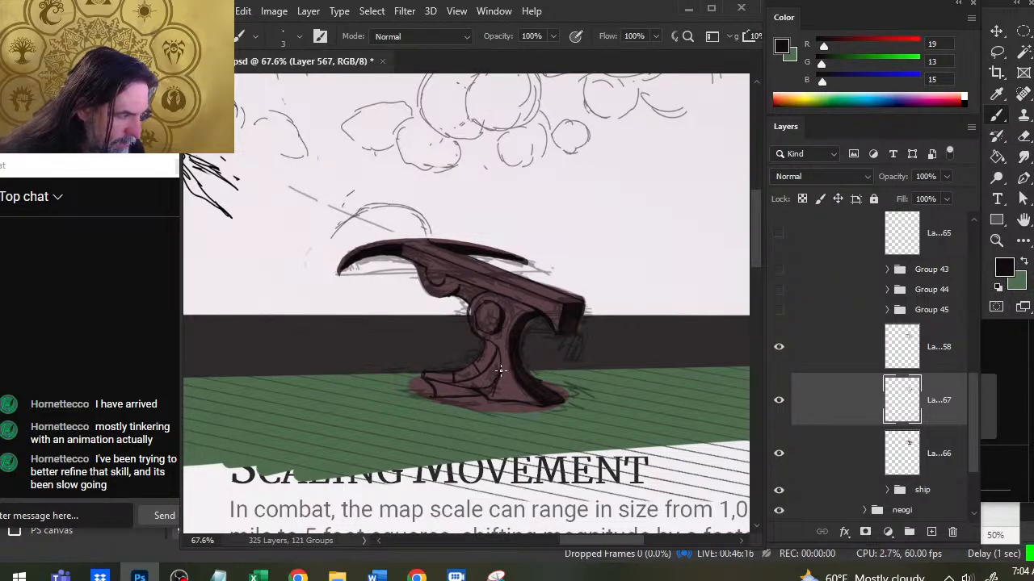
key(e)
key(b)
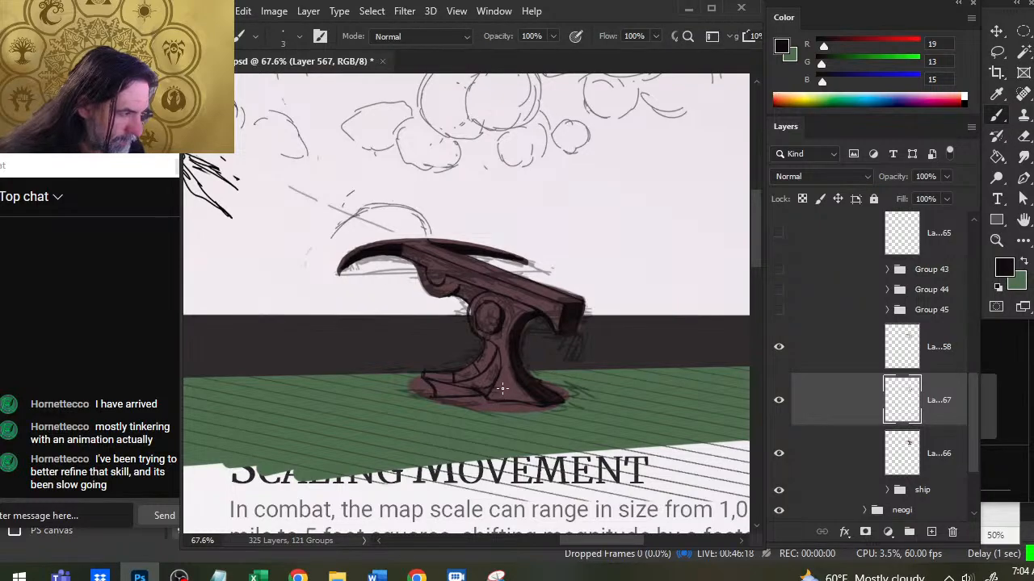
key(e)
key(b)
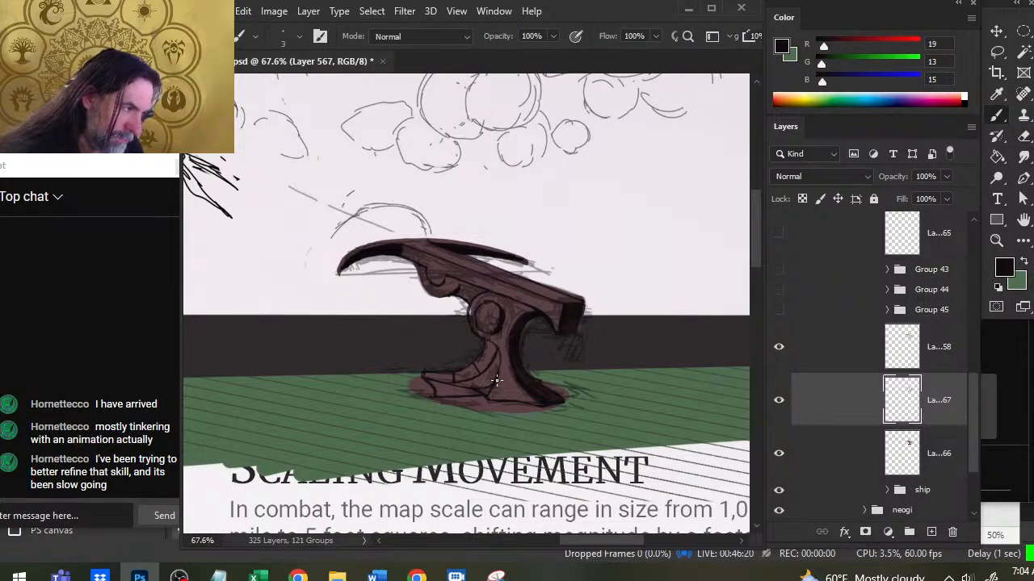
key(e)
key(b)
key(e)
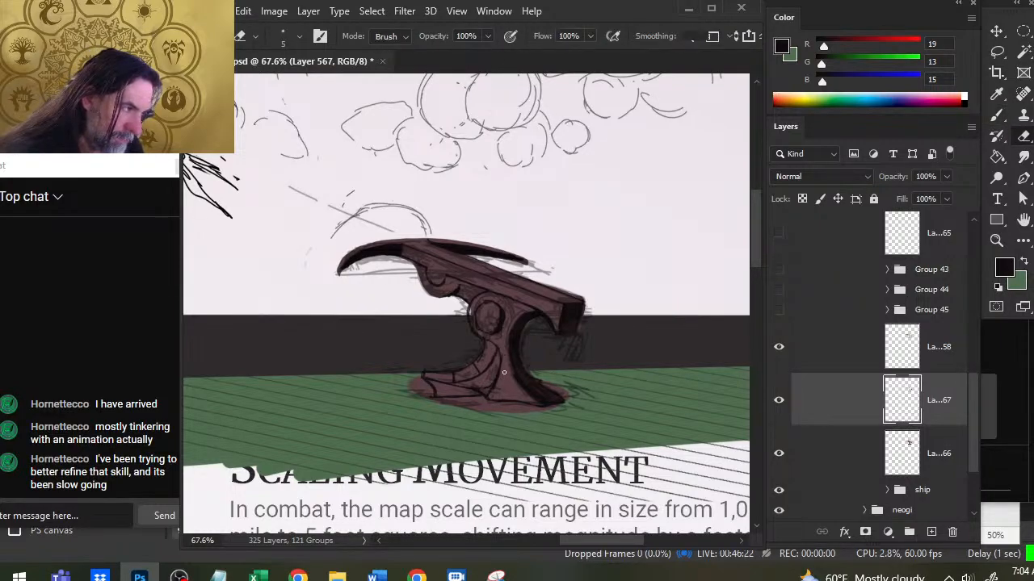
key(b)
key(e)
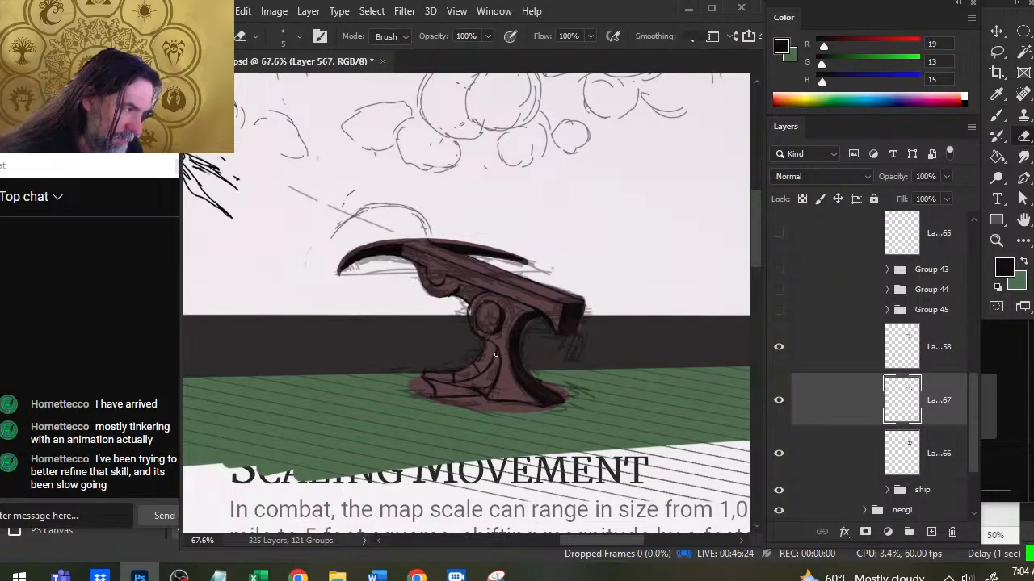
key(b)
Define the lower front edge of the base's left toe with fine near-black strokes, erasing between strokes to thin the line.
key(e)
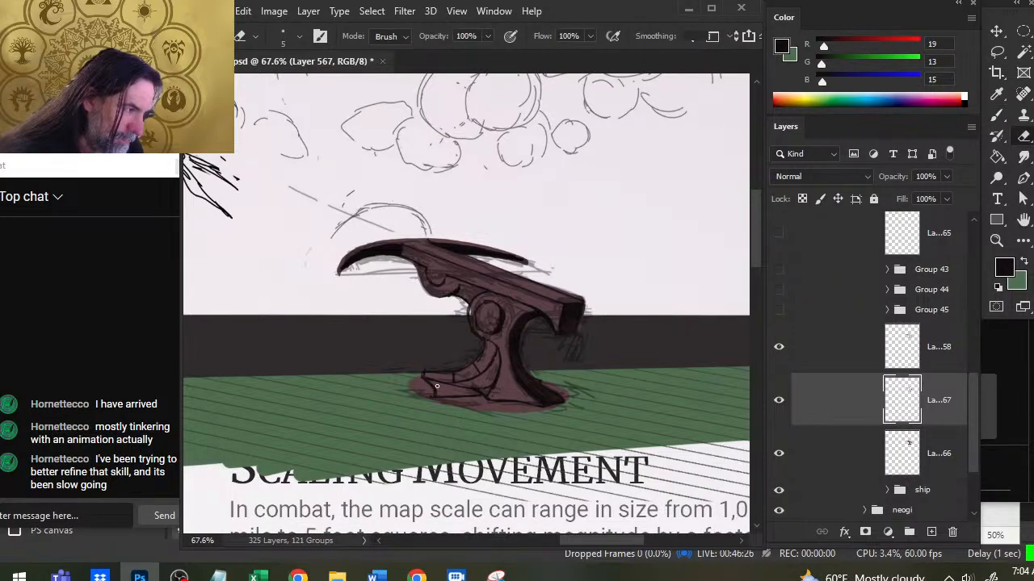
key(b)
mouse_move(441, 394)
mouse_down()
mouse_move(465, 390)
mouse_move(456, 393)
mouse_up()
key(e)
key(b)
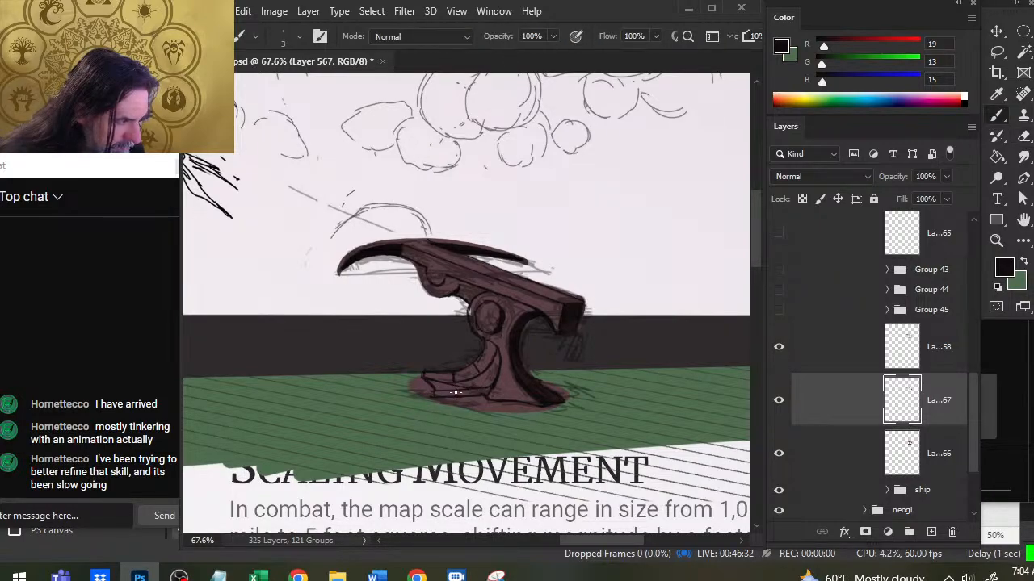
key(e)
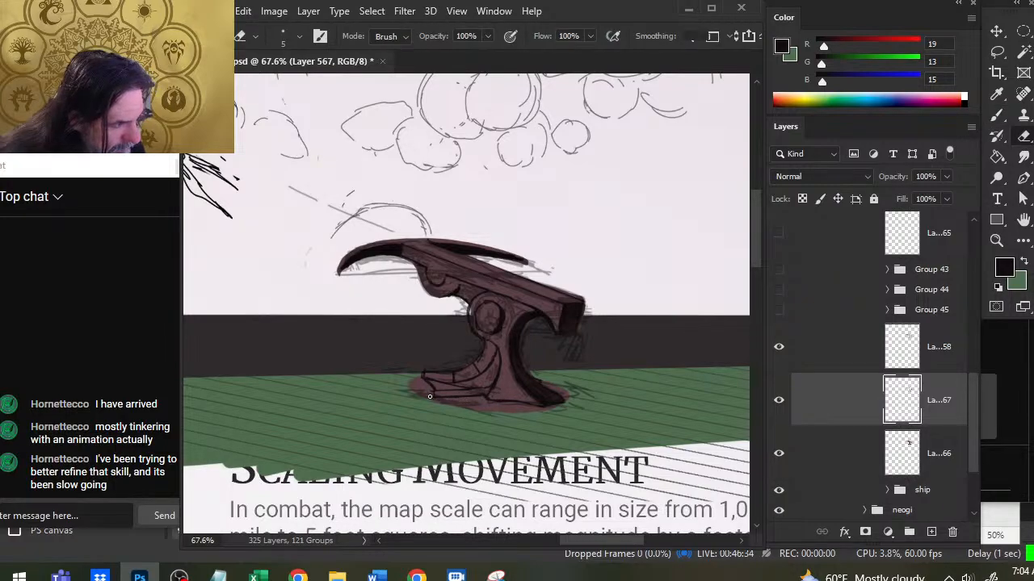
key(b)
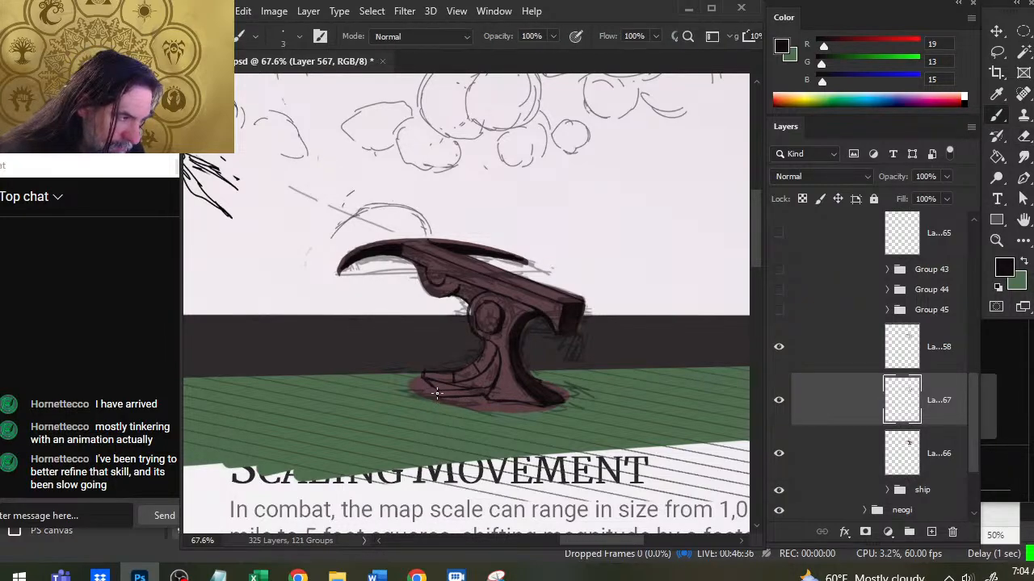
Reshape the left toe's tip by erasing its end line and redrawing the upper corner in near-black.
key(e)
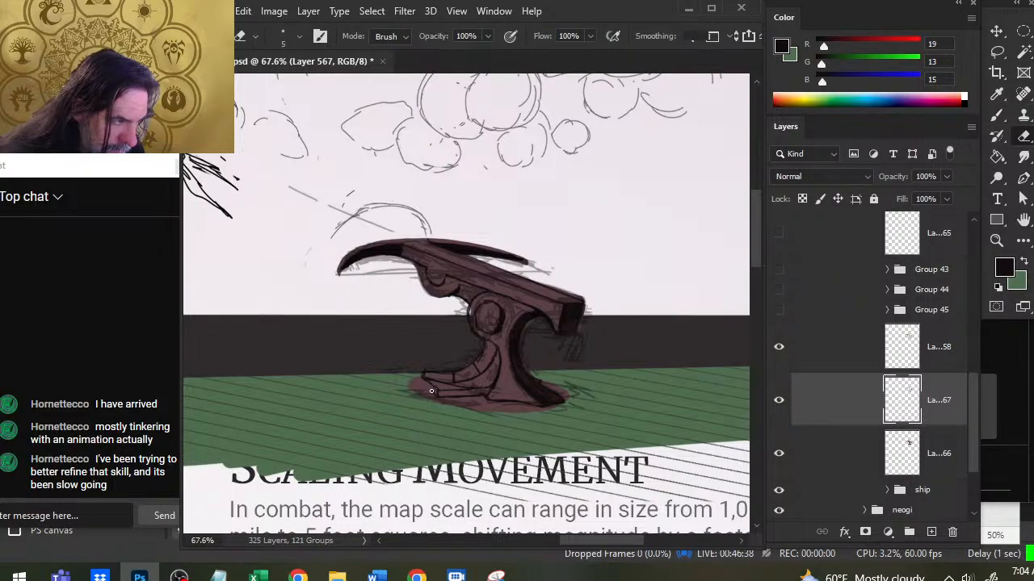
key(b)
key(e)
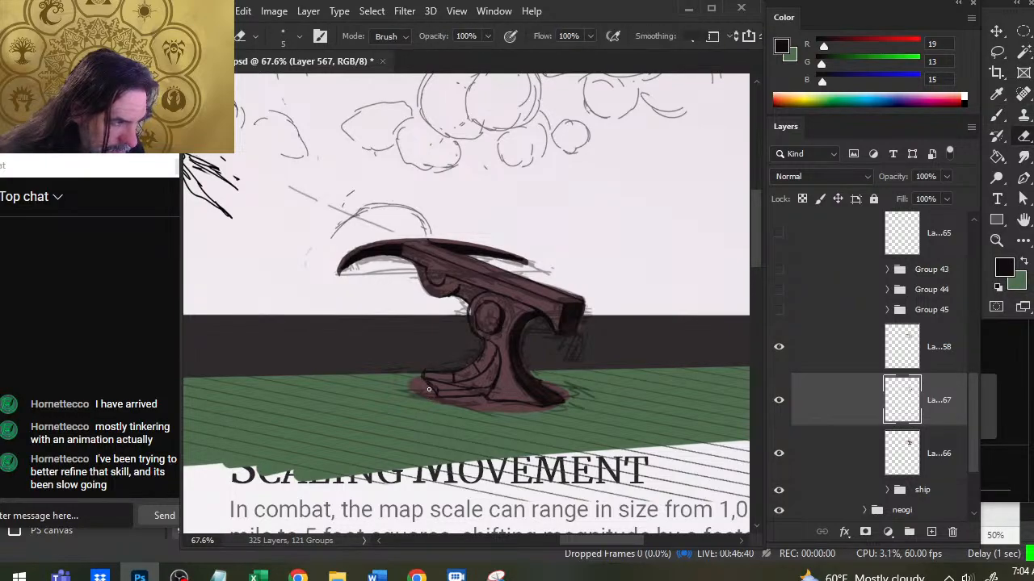
drag(425, 381, 432, 395)
key(b)
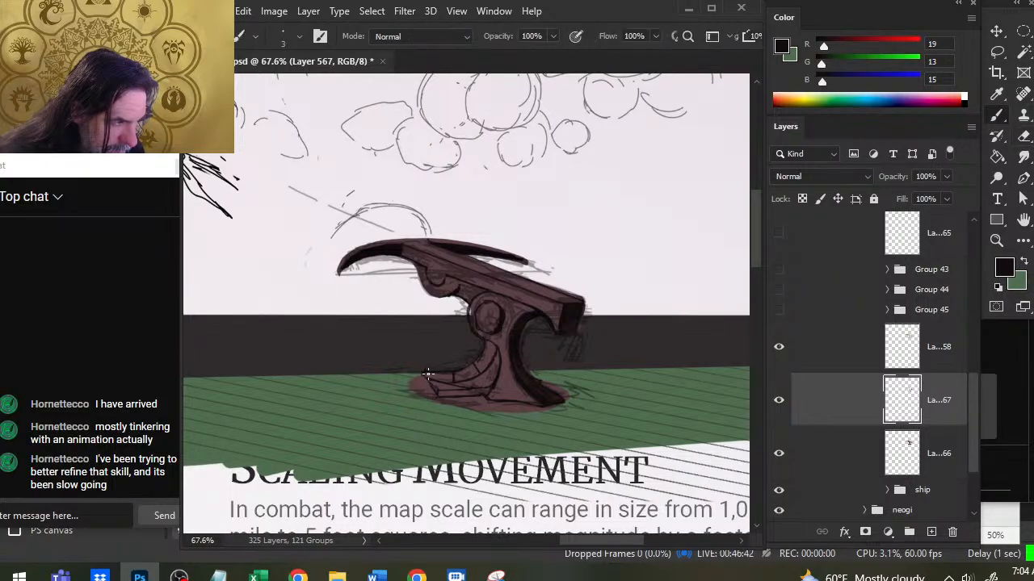
drag(428, 373, 437, 379)
key(e)
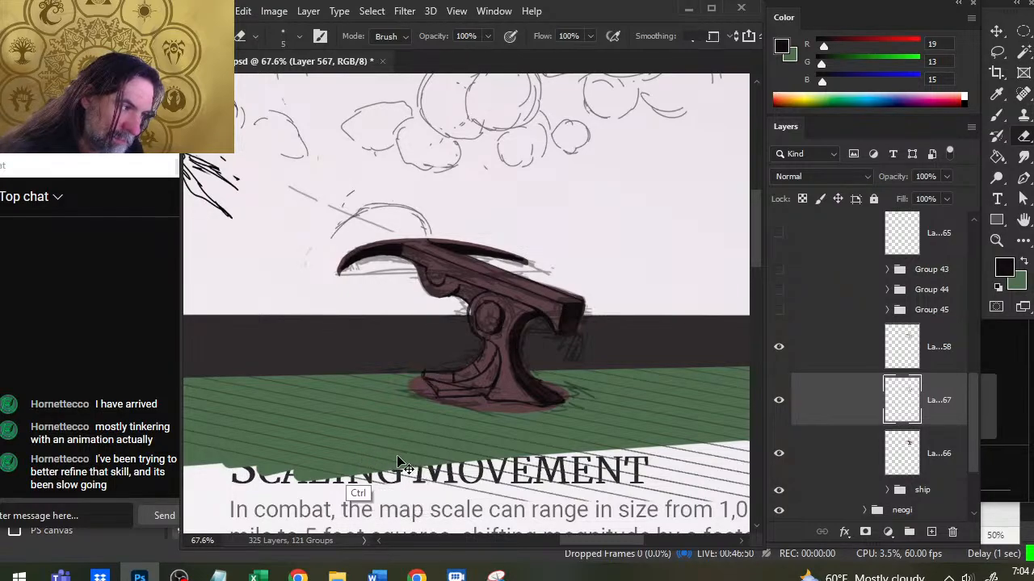
Show the sketched figures in Group 45, Group 44 and Group 43.
click(779, 311)
click(778, 314)
click(778, 312)
click(779, 291)
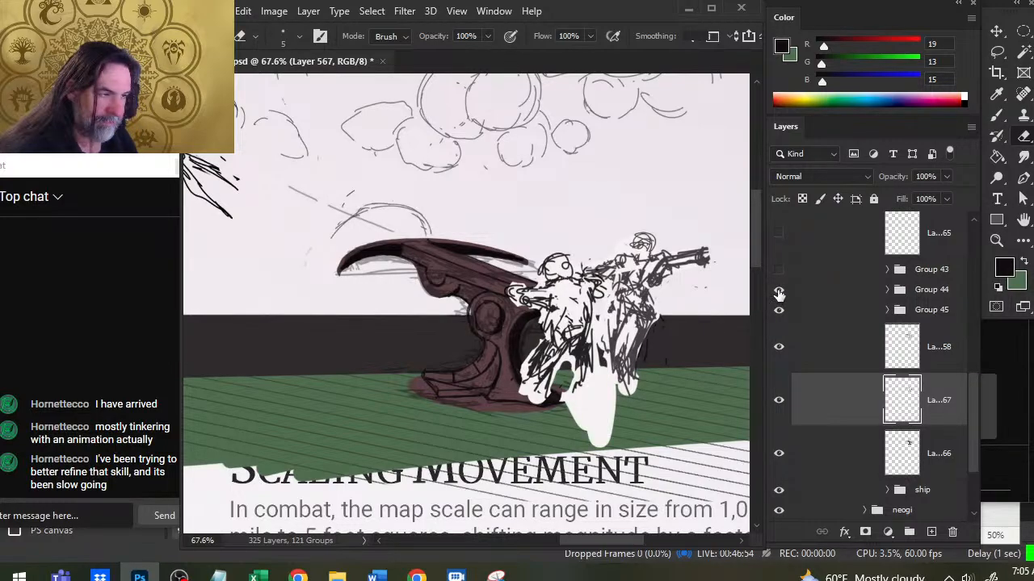
click(778, 271)
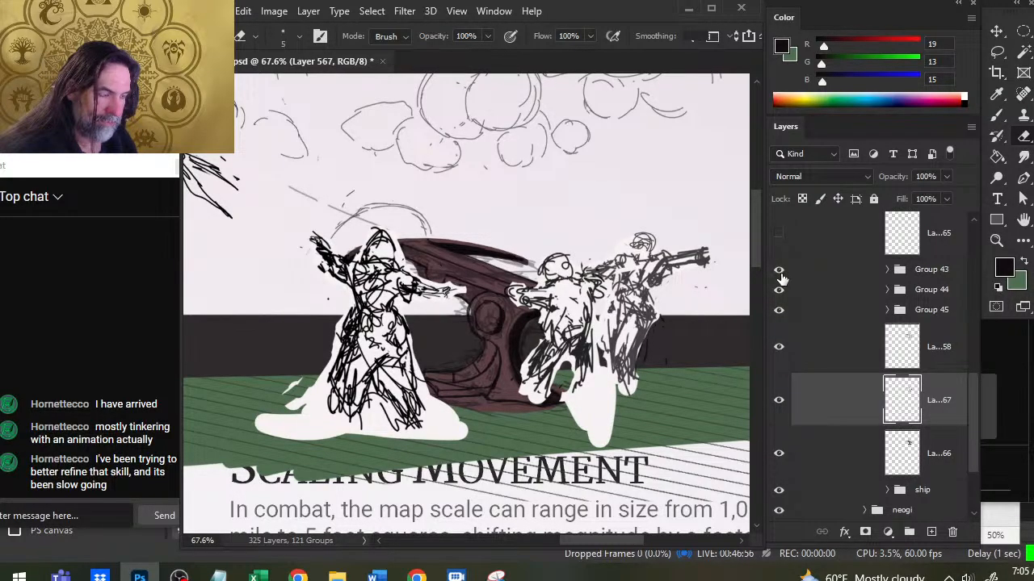
Move the hooded figure in Group 43 slightly right toward the maroon structure.
click(783, 271)
key(v)
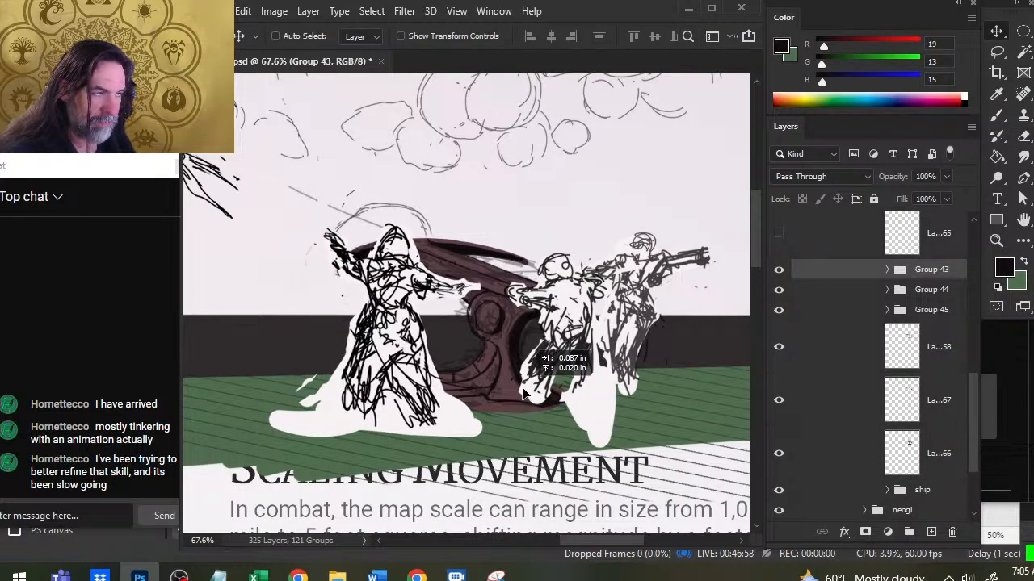
drag(505, 389, 531, 401)
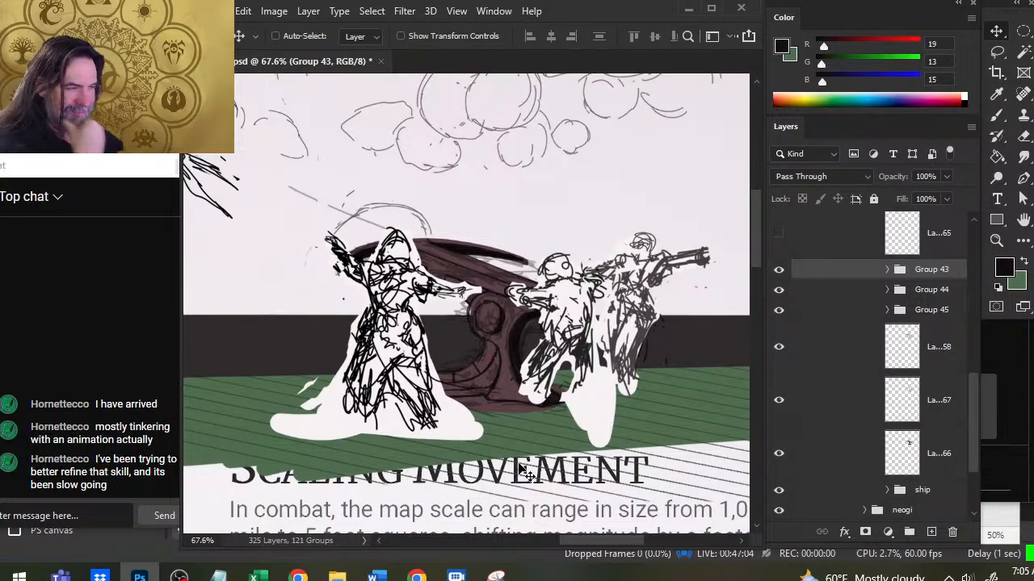
mouse_move(525, 470)
mouse_down()
mouse_move(504, 458)
mouse_move(541, 450)
mouse_move(521, 453)
mouse_up()
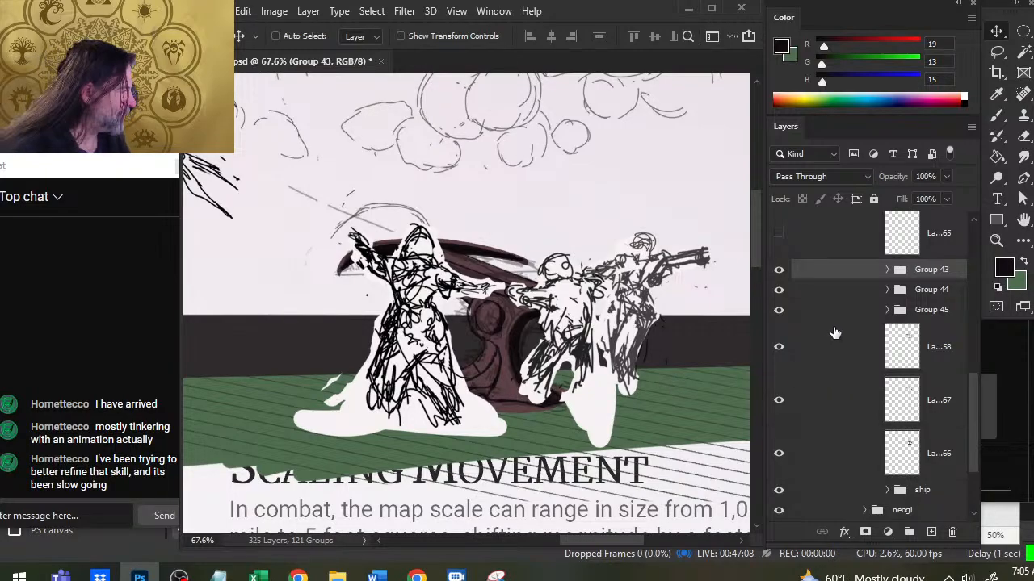
Scale Group 43, Group 44 and Group 45 together proportionally to about 94% with Free Transform.
ctrl+shift+click(794, 316)
right_click(793, 318)
click(678, 406)
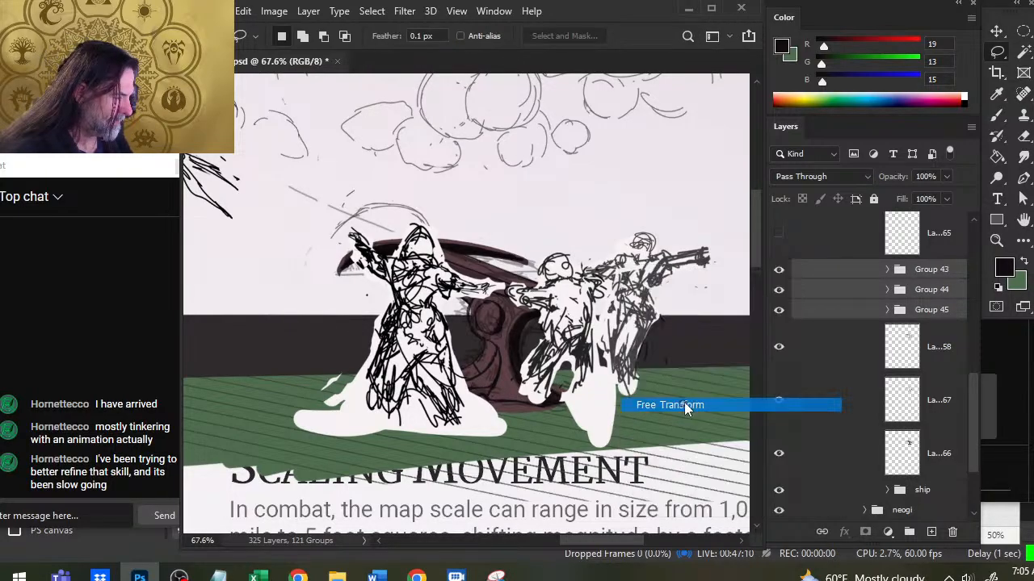
drag(292, 220, 320, 235)
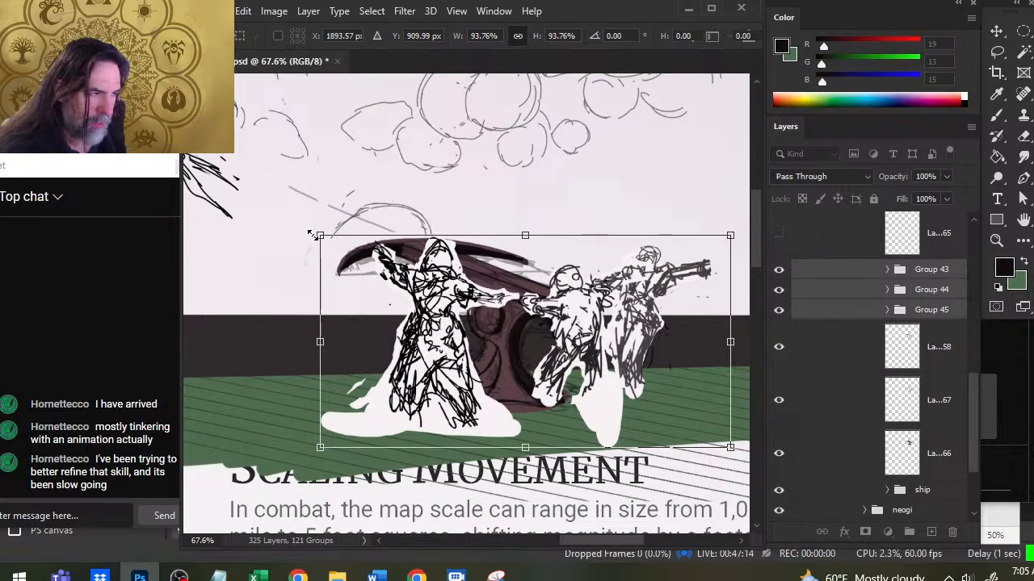
key(Return)
Move the hooded figure in Group 43 left, clear of the structure's stem.
click(848, 271)
drag(628, 356, 542, 371)
drag(593, 410, 600, 433)
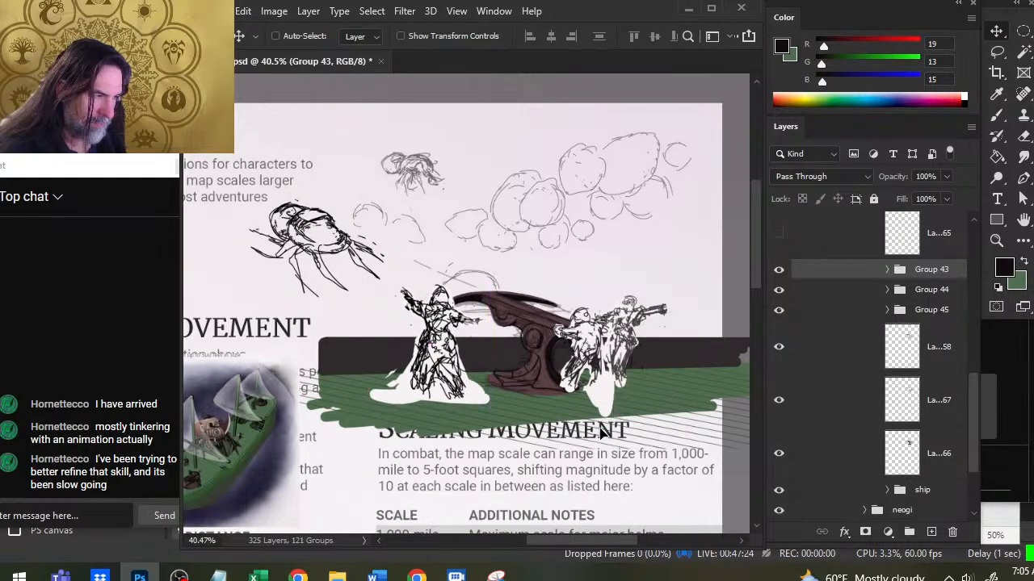
Shift the Group 44 figure slightly right and down, and move the Group 45 figure right so the two stand apart.
click(848, 289)
mouse_move(683, 376)
mouse_down()
mouse_move(724, 395)
mouse_move(688, 381)
mouse_up()
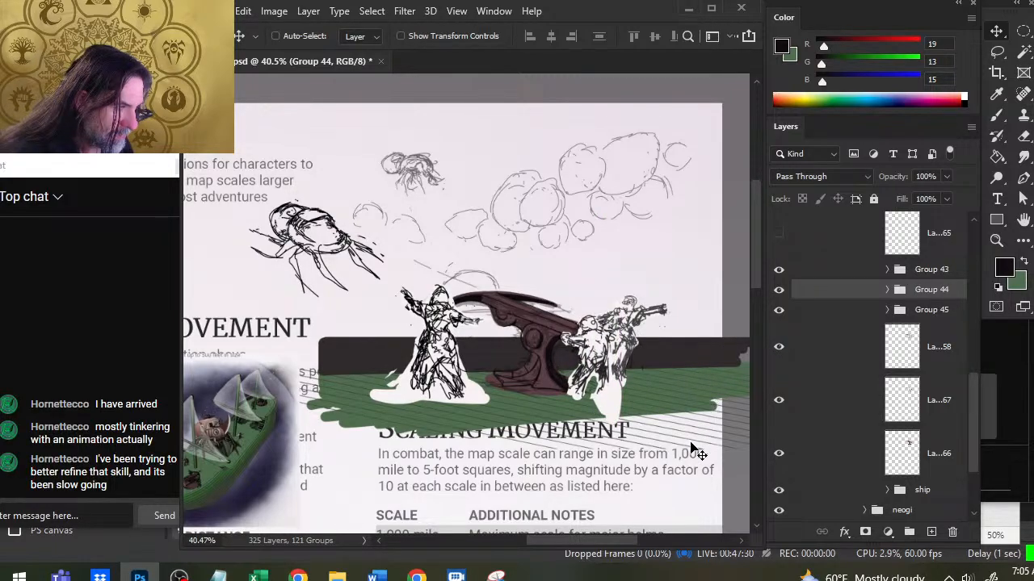
mouse_move(684, 425)
mouse_down()
mouse_move(693, 378)
mouse_move(688, 436)
mouse_up()
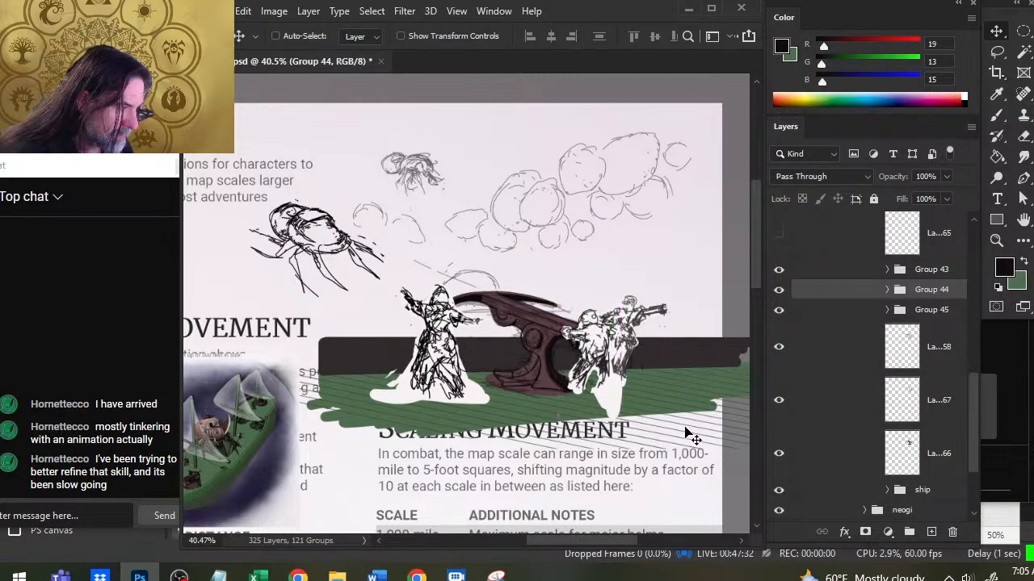
click(850, 317)
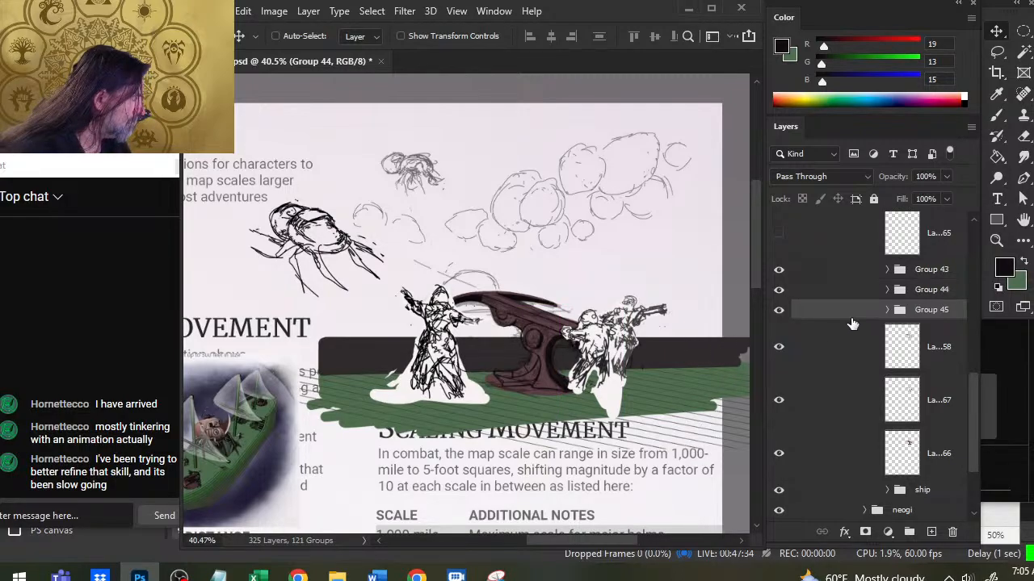
drag(693, 393, 715, 391)
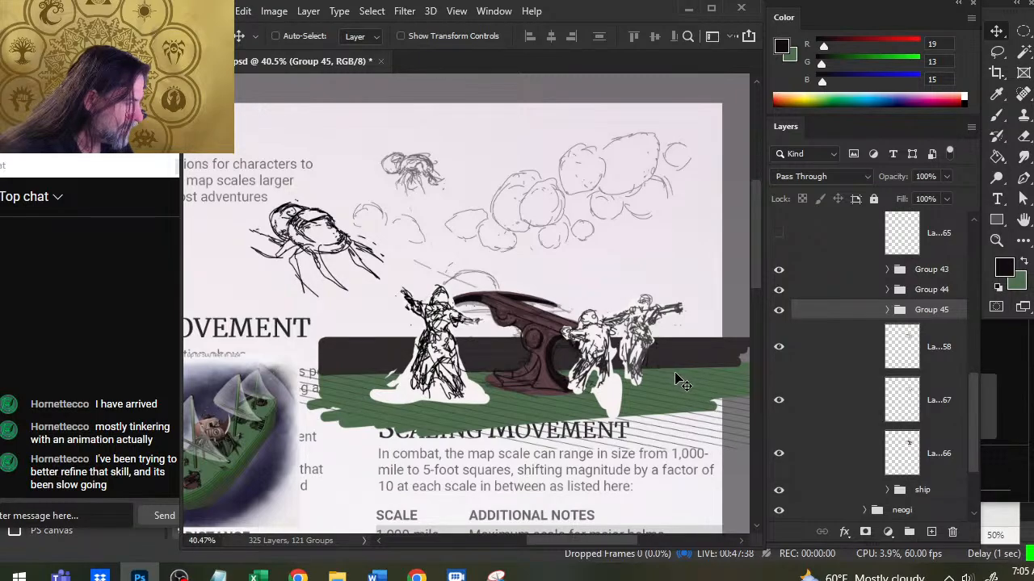
key(b)
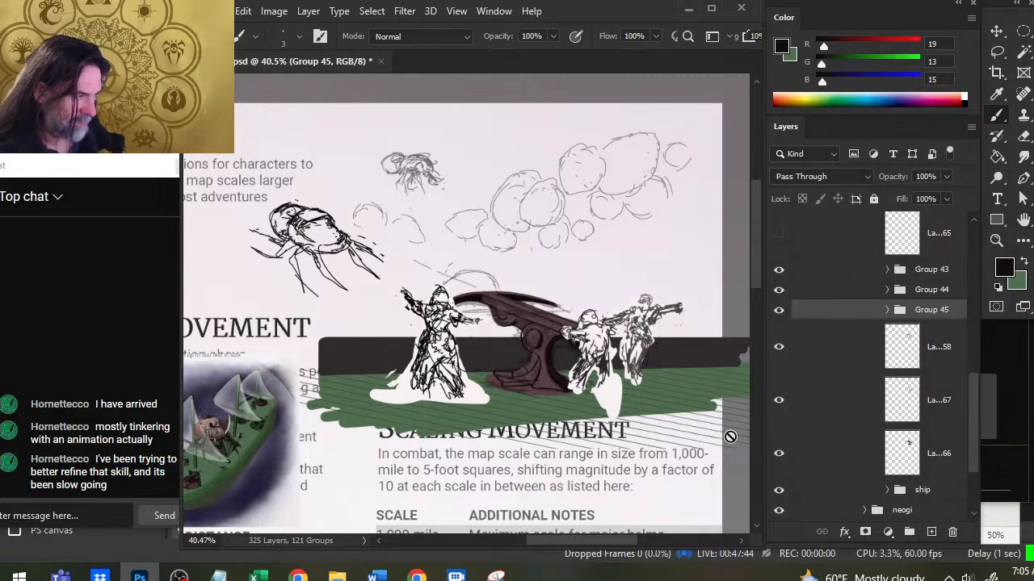
Check the figures against the whole page, then hide Group 43, Group 44 and Group 45.
key(z)
drag(577, 314, 516, 349)
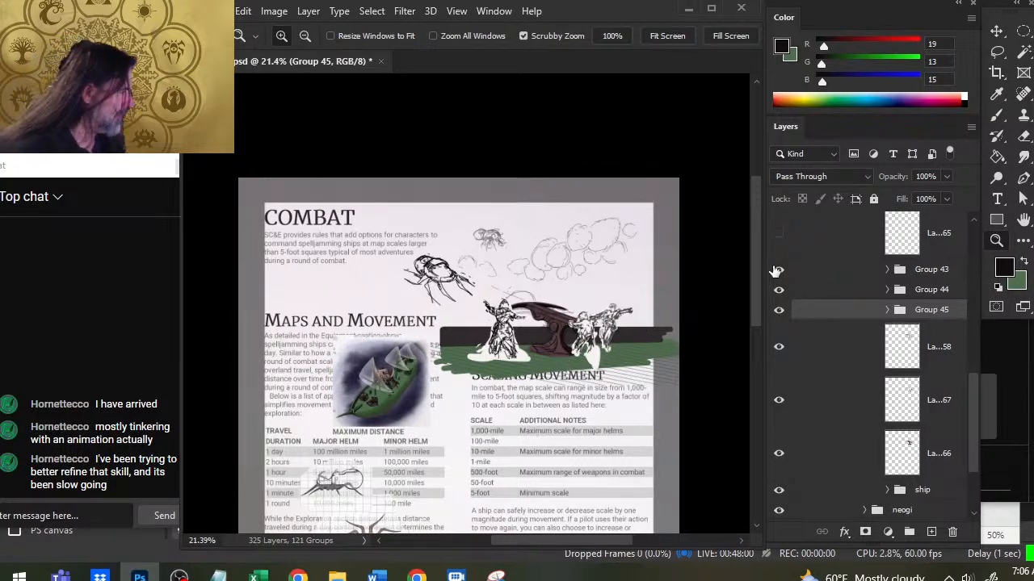
drag(778, 269, 778, 310)
drag(580, 336, 701, 354)
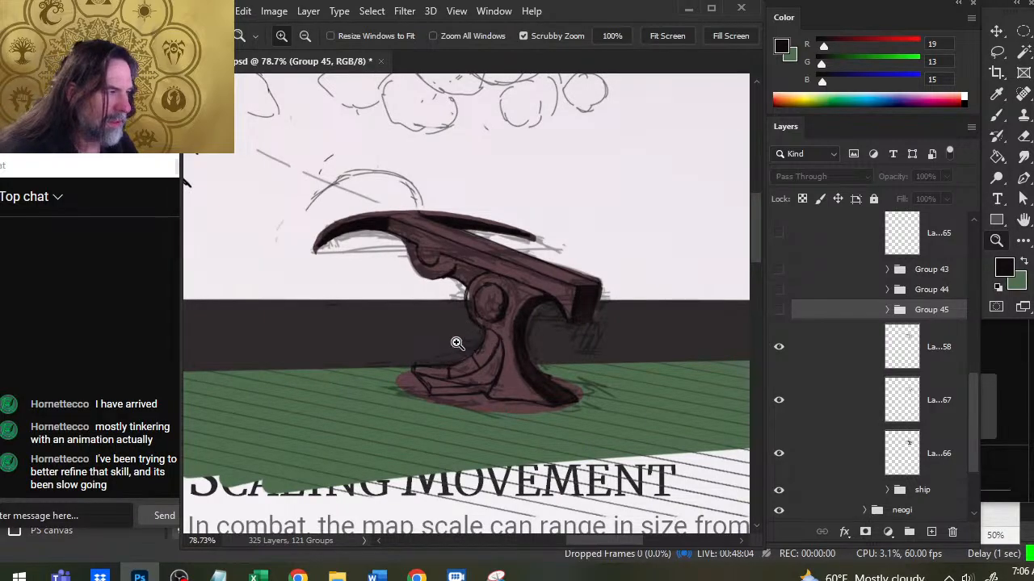
key(b)
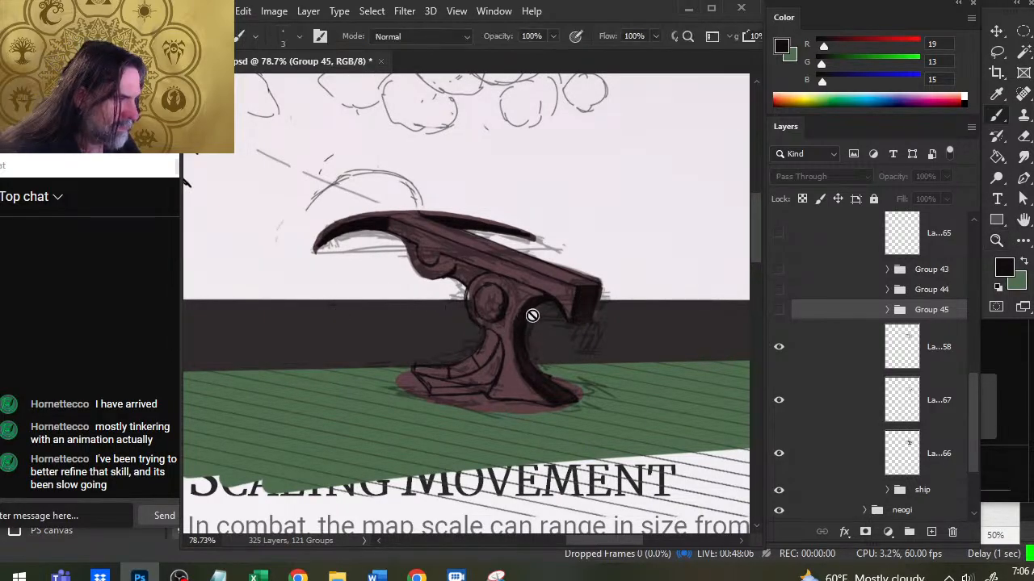
Identify the structure's line layers by toggling their visibility, and add a new layer directly above Layer 567.
click(778, 348)
click(779, 348)
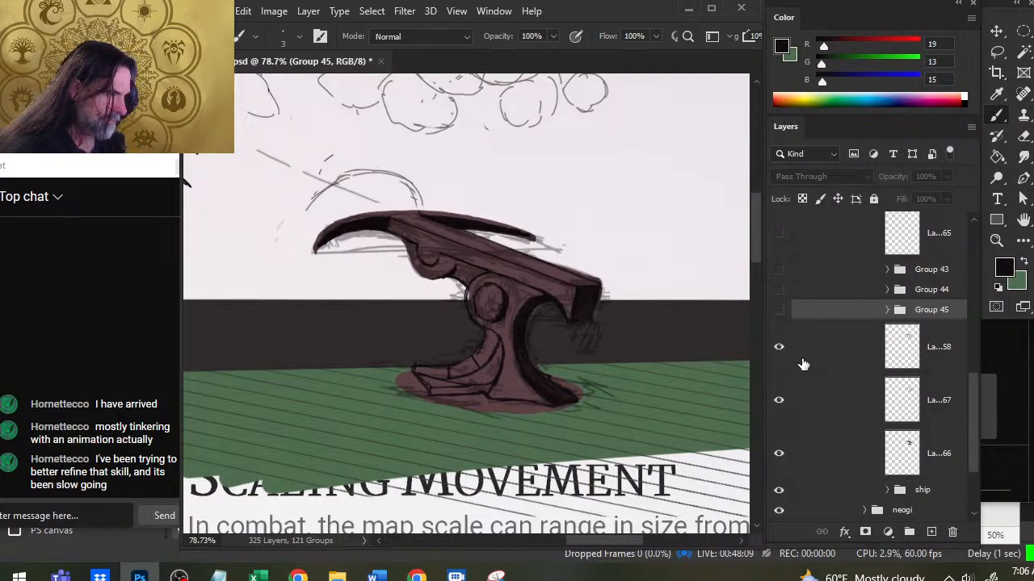
click(778, 408)
click(779, 408)
click(811, 412)
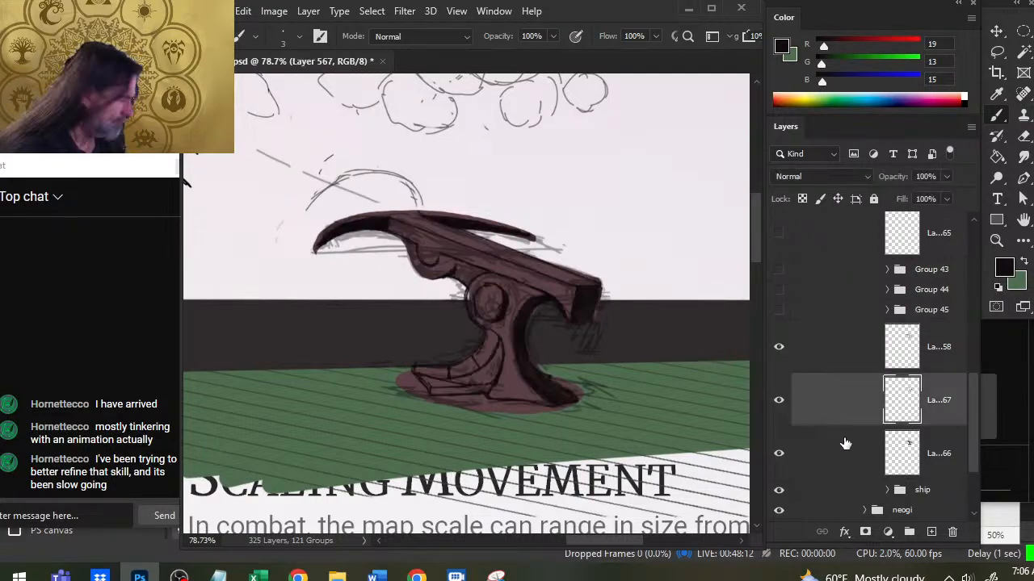
click(930, 534)
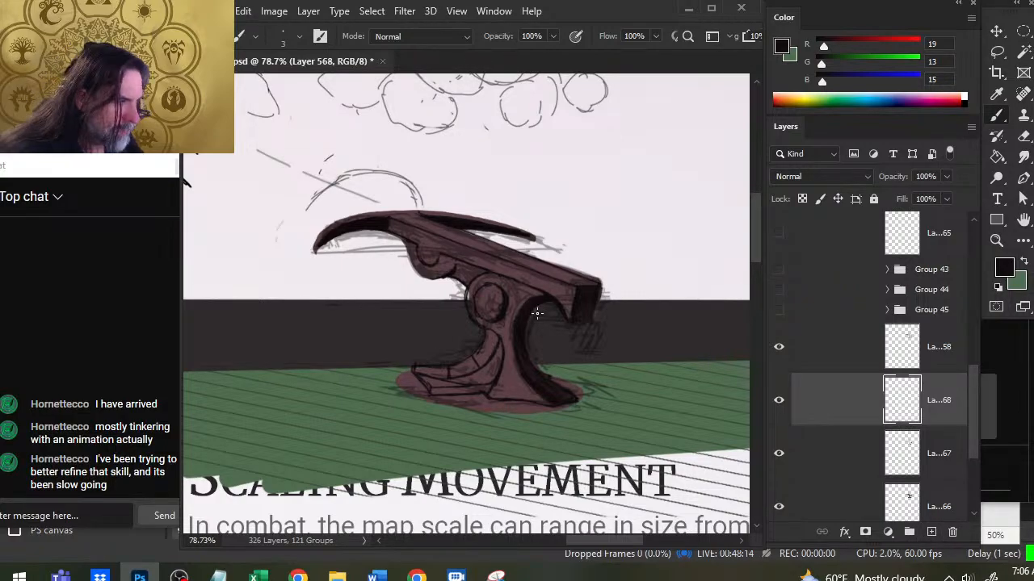
click(404, 214)
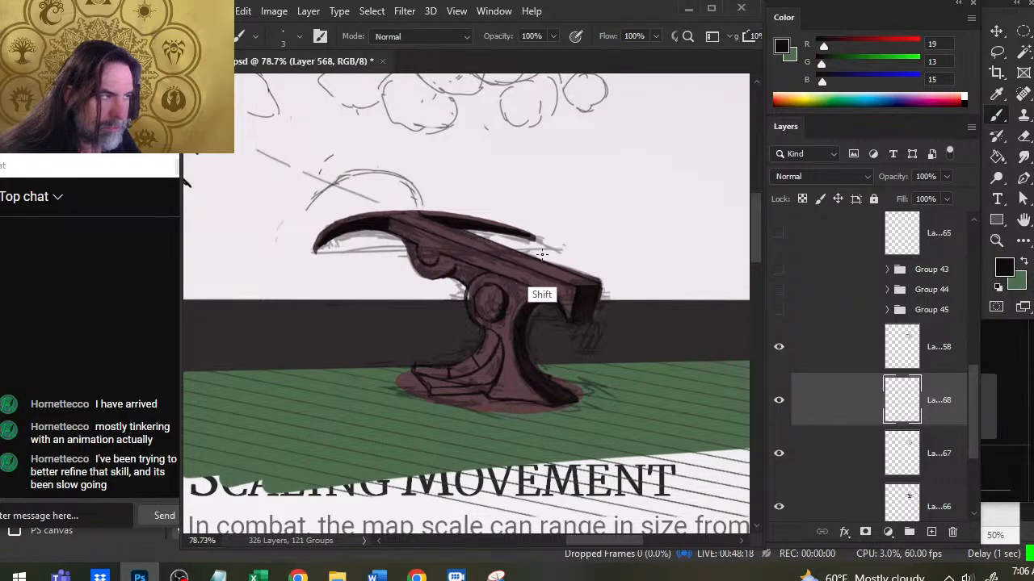
shift+click(588, 285)
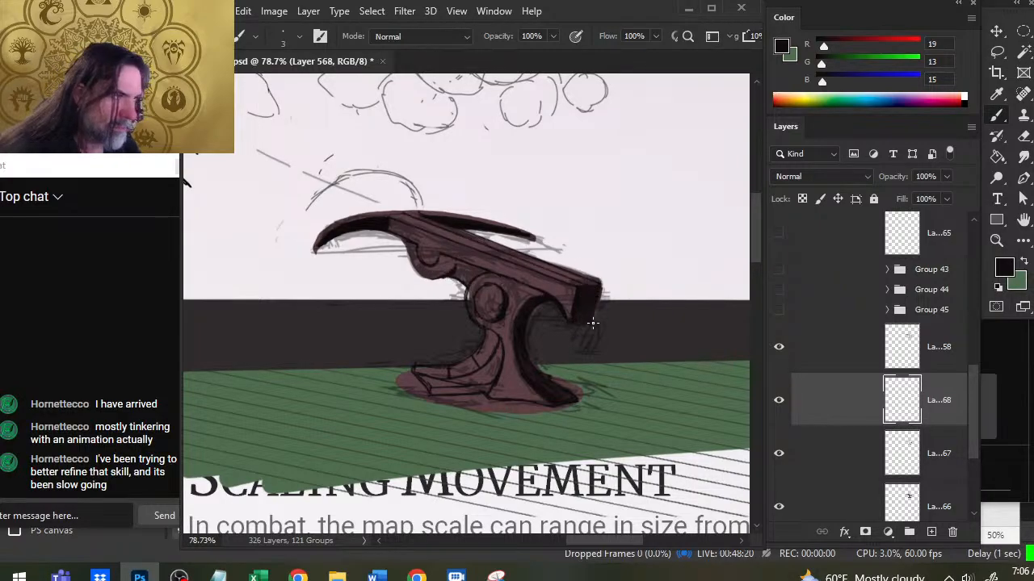
key(ctrl+z)
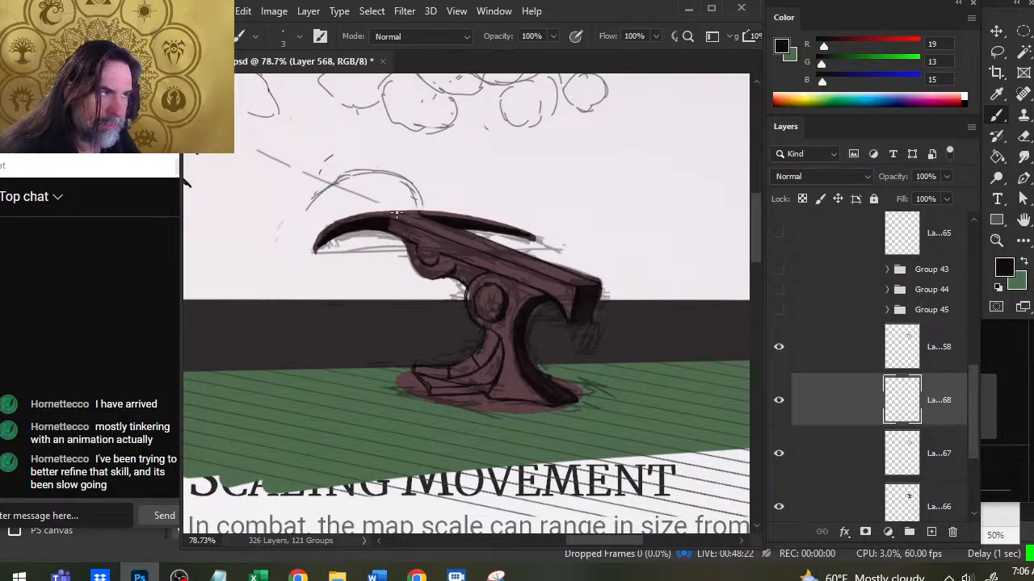
Draw a thin straight near-black line along the beam's top face, from the arm junction to the beam's right end.
click(395, 213)
shift+click(589, 286)
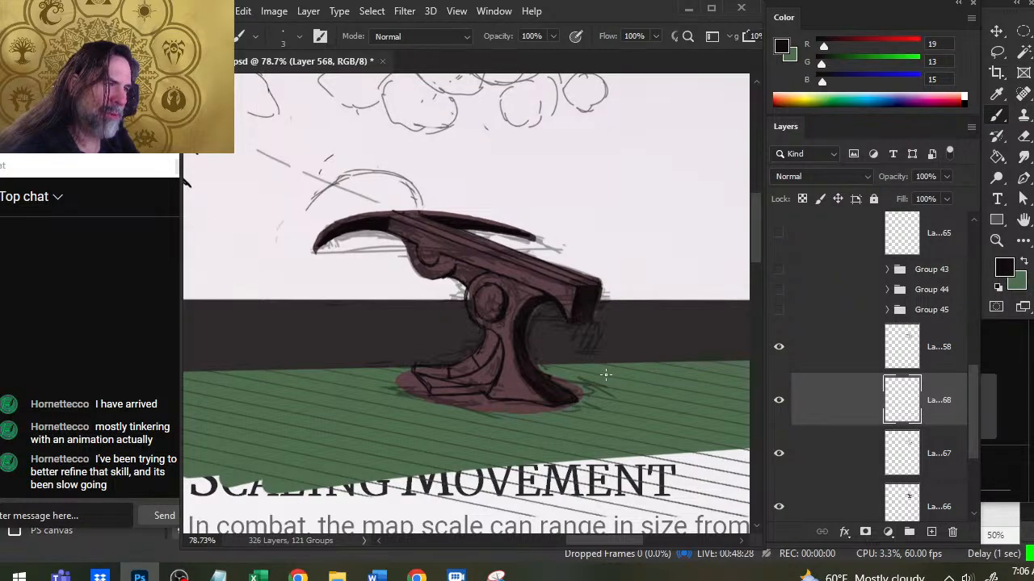
On another new layer, paint the arch beneath the beam's right end with sampled maroon (91, 64, 71) and a size 10 brush.
click(931, 531)
key(x)
key(bracketright)
key(bracketright)
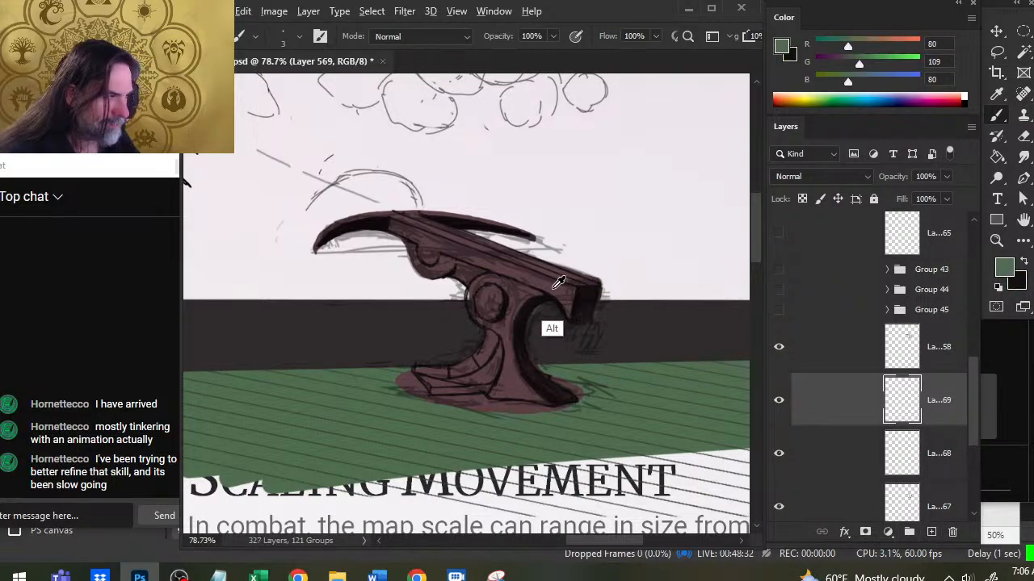
alt+click(554, 328)
key(bracketright)
key(bracketright)
key(bracketright)
key(bracketright)
key(bracketright)
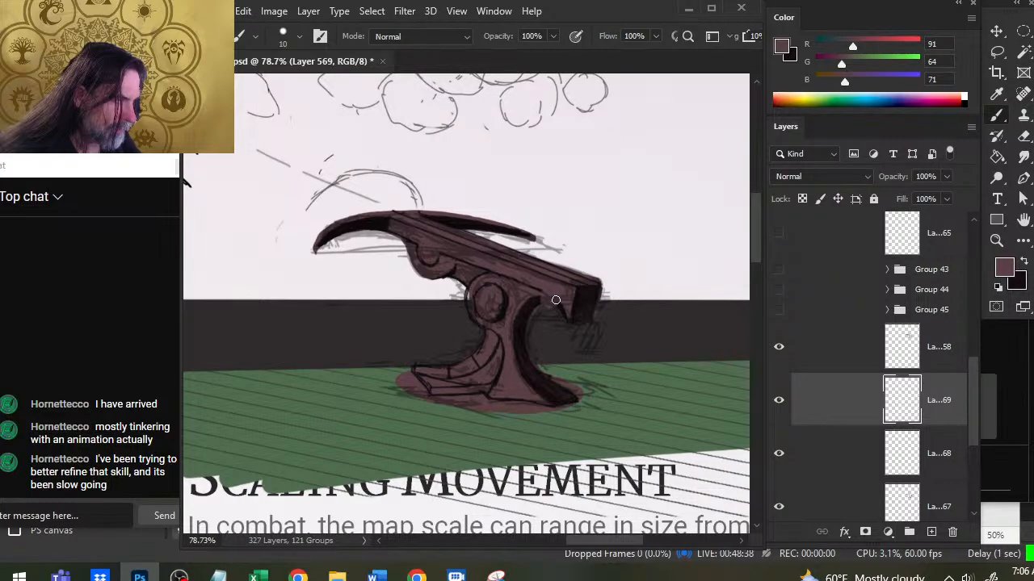
Outline a small round knob in near-black under the beam's right part, beside the stem, using a smaller brush.
key(x)
key(bracketleft)
key(bracketleft)
key(bracketleft)
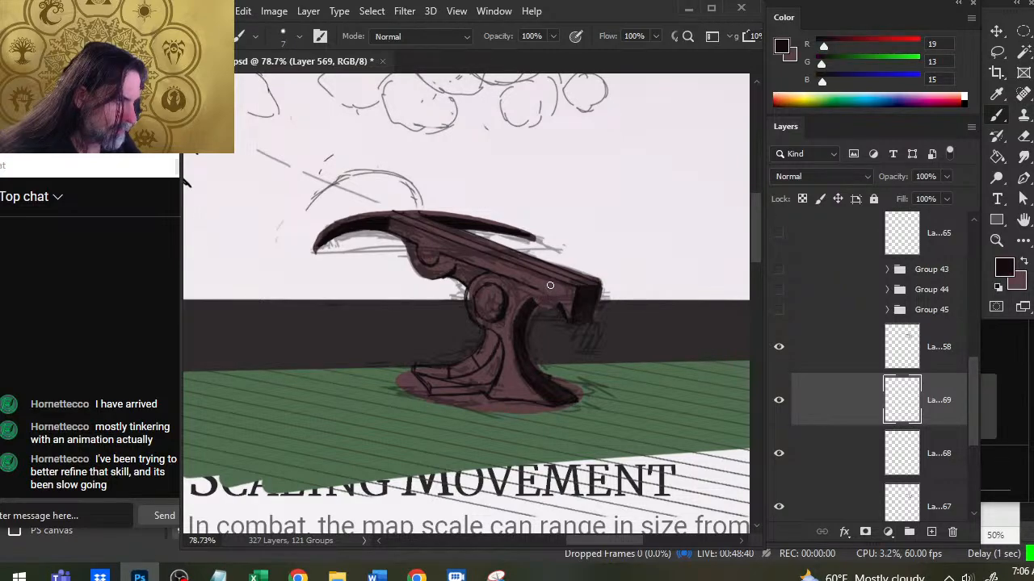
mouse_move(557, 304)
mouse_down()
mouse_move(536, 286)
mouse_move(556, 291)
mouse_up()
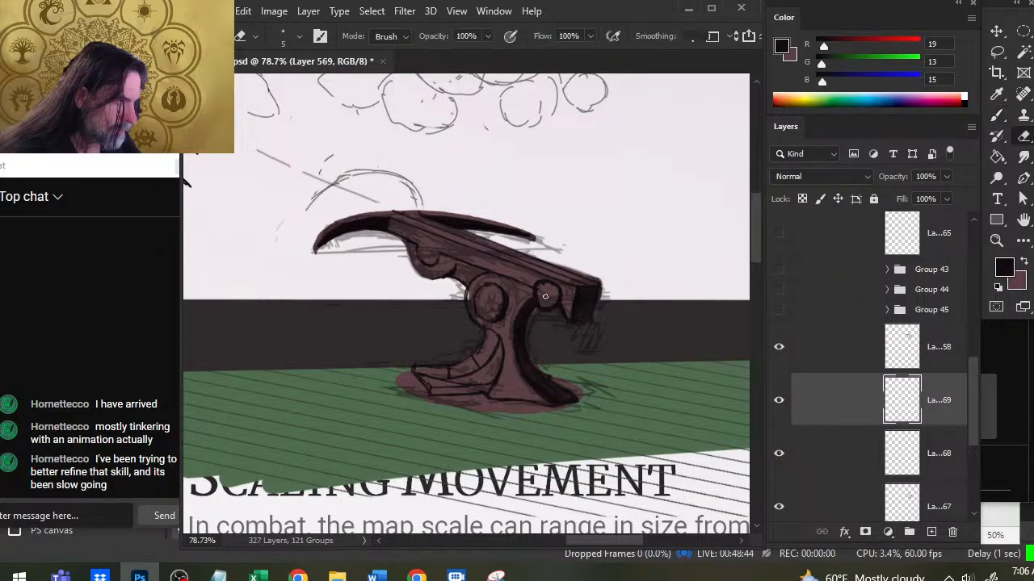
Fill the round knob under the beam with maroon (91, 64, 71), clean its edge with the eraser, and thicken its near-black outline.
key(x)
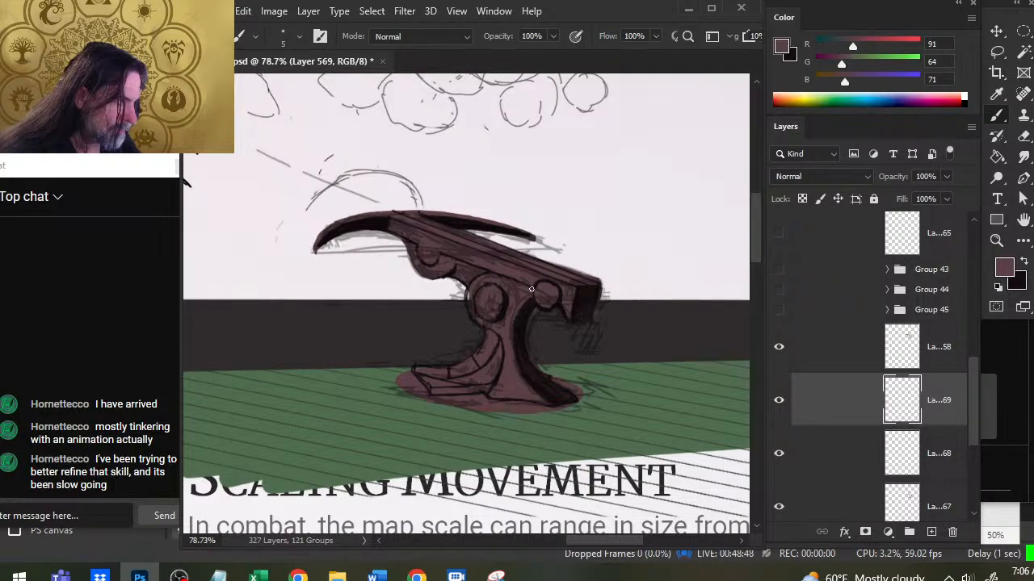
key(e)
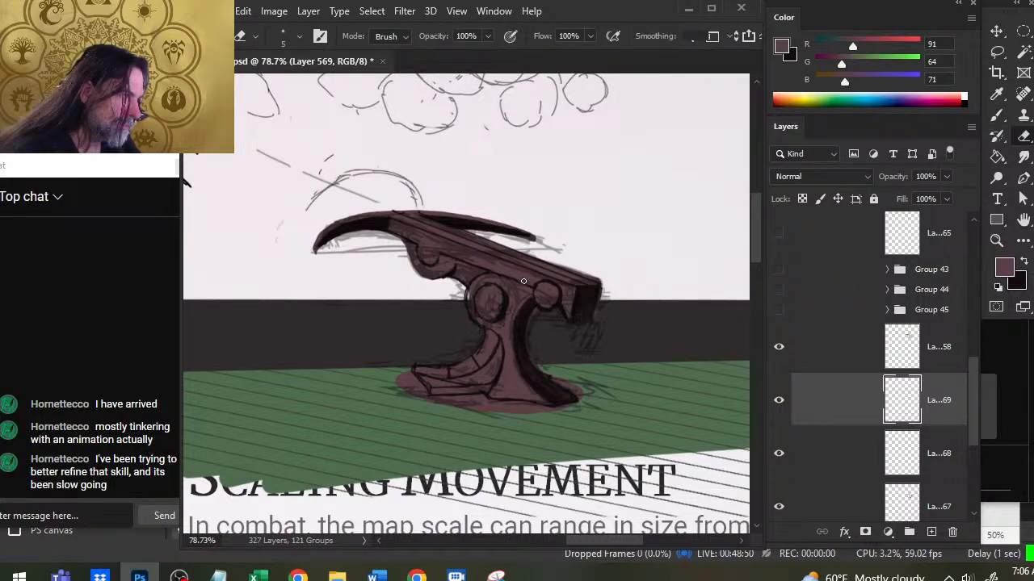
key(b)
key(x)
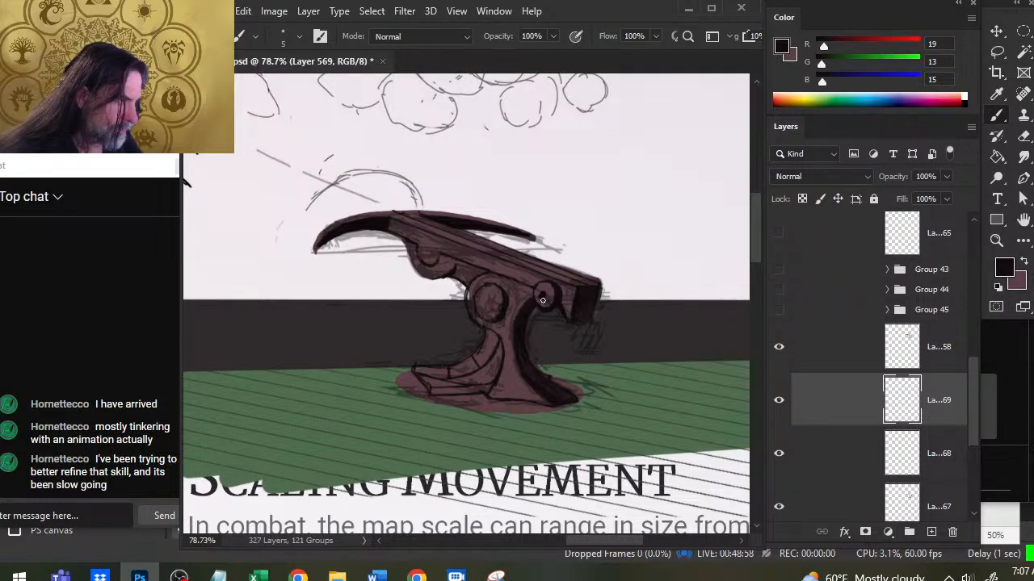
Paint a small near-black hub at the knob's centre, shaping it with touches of maroon (91, 64, 71).
key(x)
key(x)
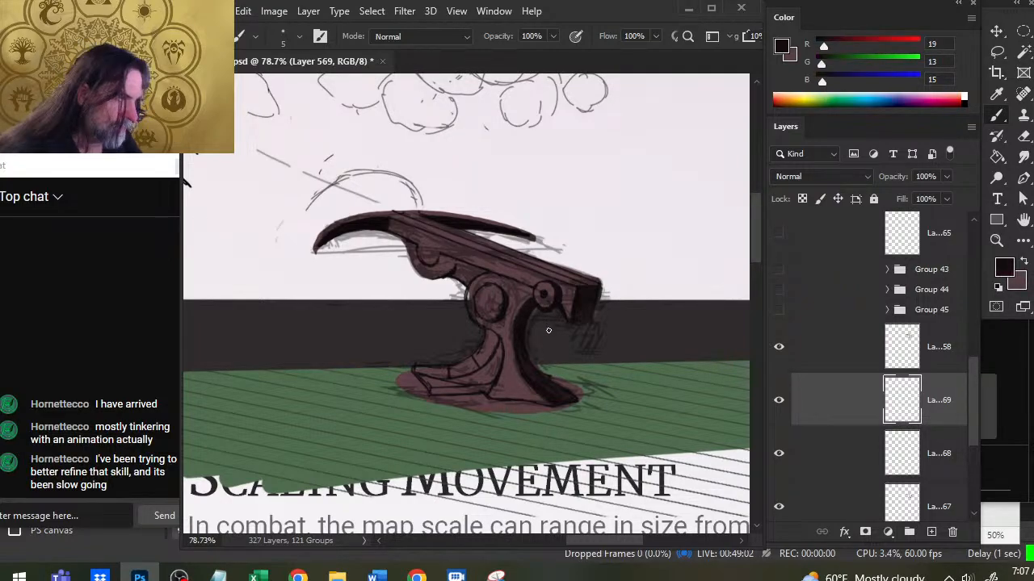
key(x)
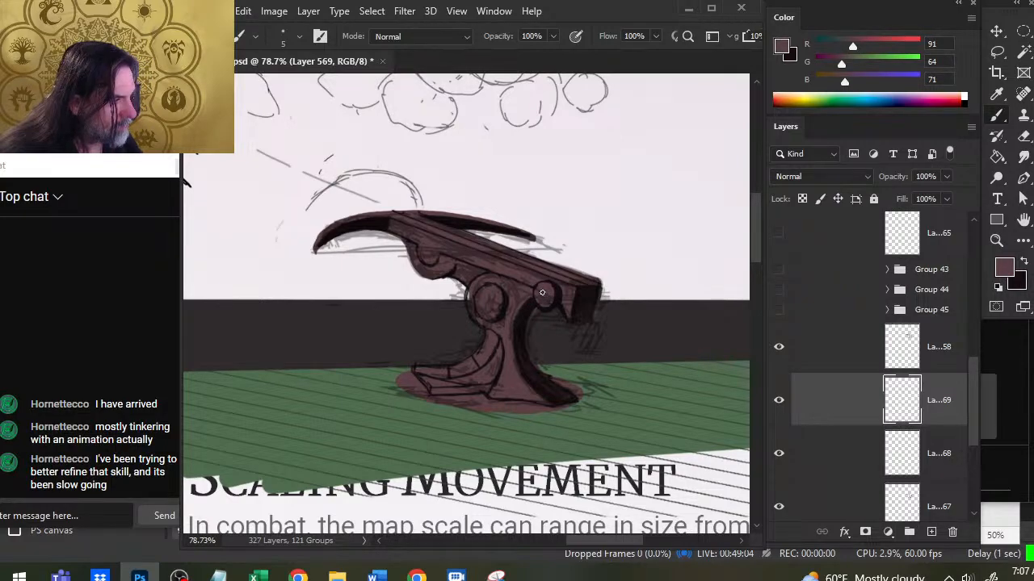
key(x)
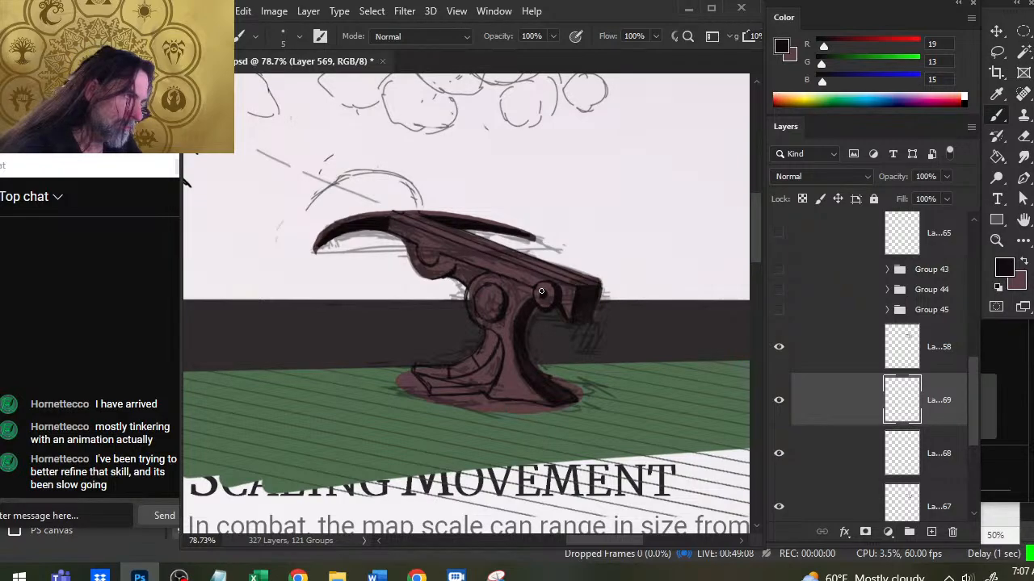
key(x)
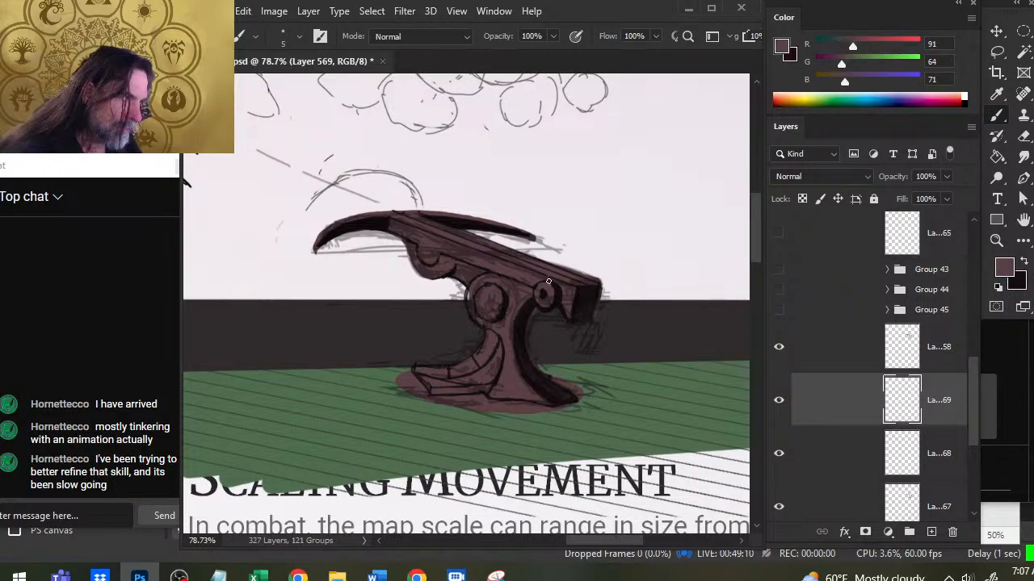
Draw near-black spokes radiating from the knob, including a vertical one crossing the beam, and trim them with the eraser.
key(x)
mouse_move(548, 281)
mouse_down()
mouse_move(547, 270)
mouse_move(548, 283)
mouse_up()
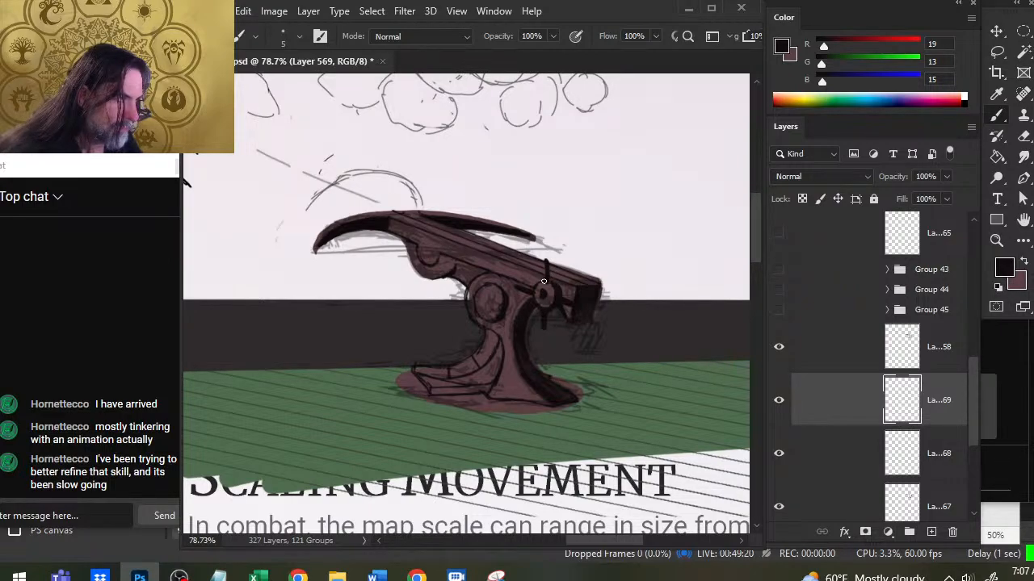
key(e)
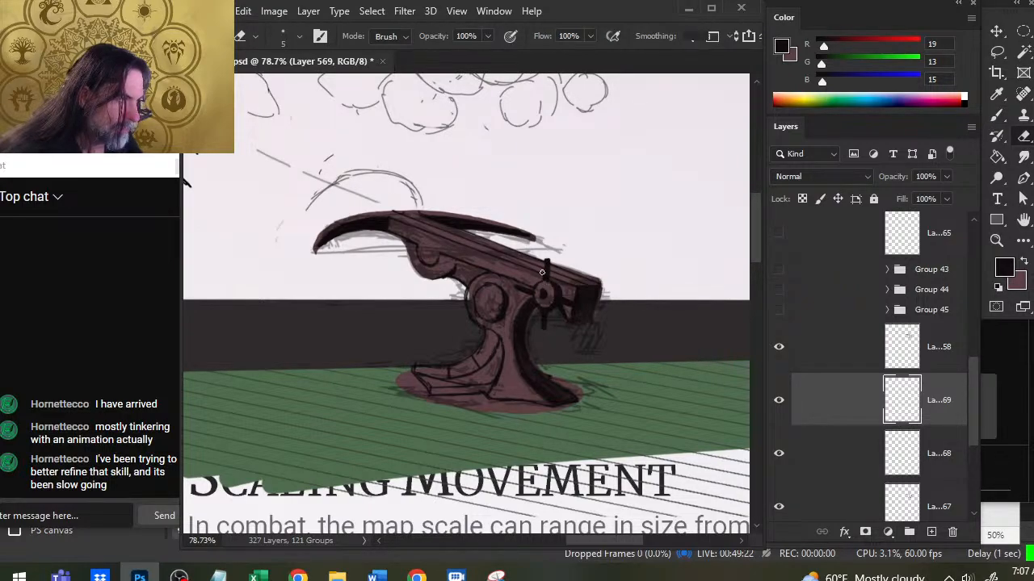
key(b)
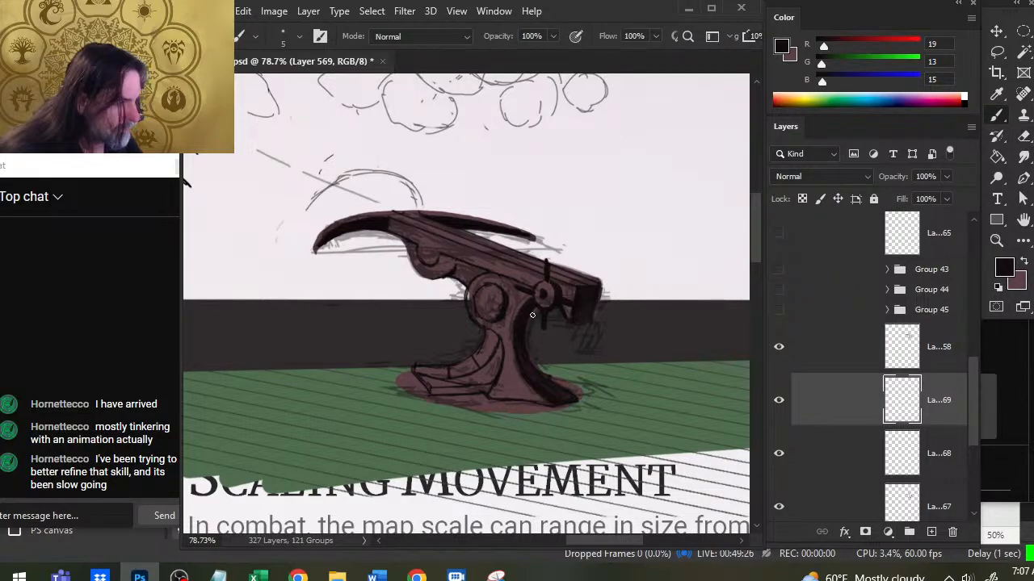
Lasso the short spoke on the knob's left side, adjust its position, and clear the selection.
key(l)
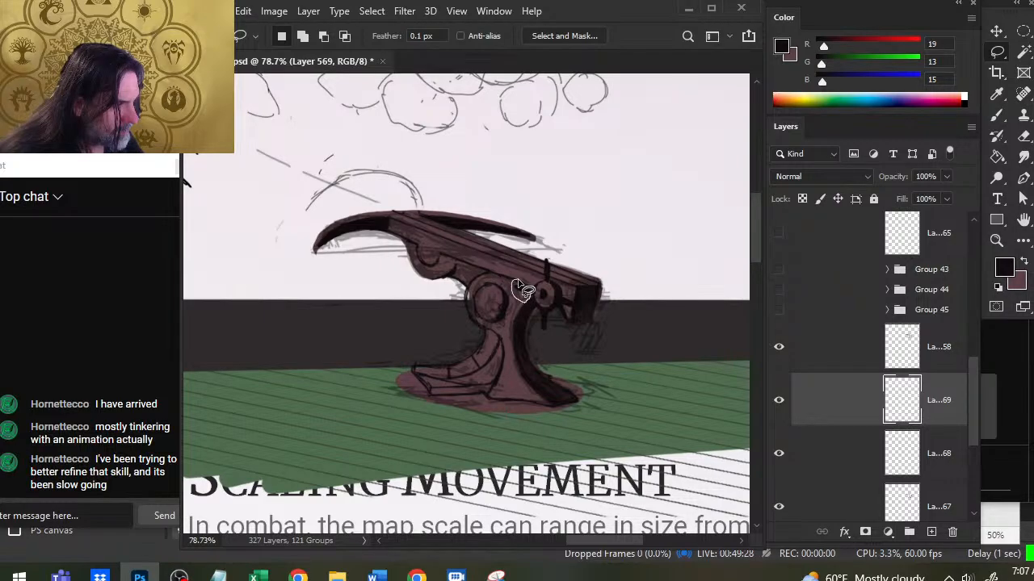
key(v)
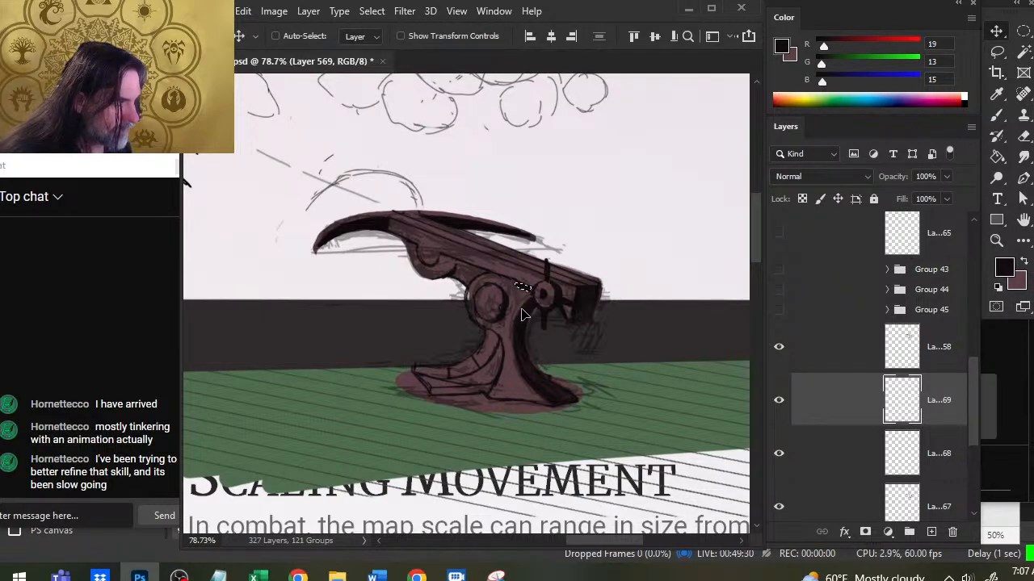
key(l)
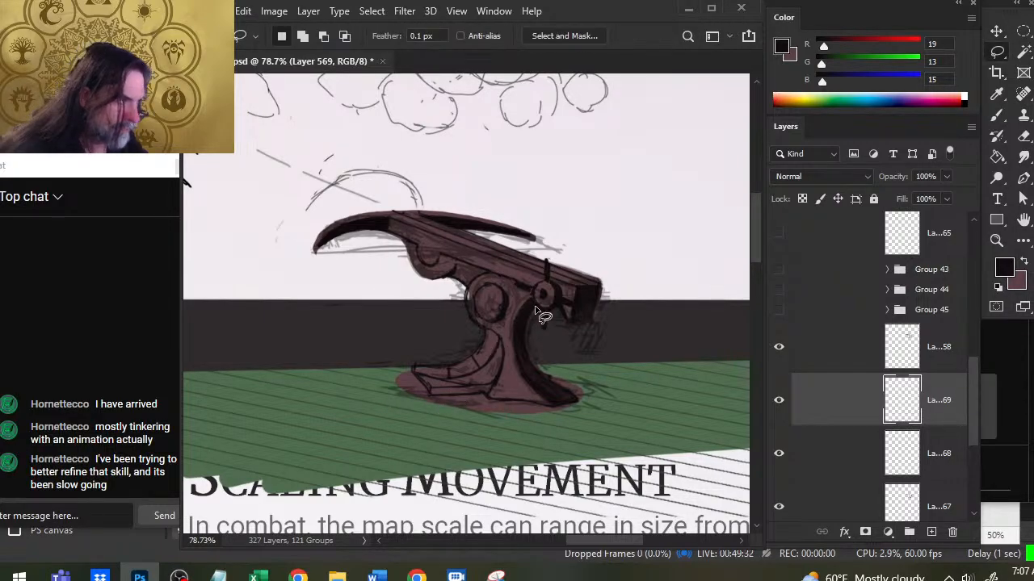
key(b)
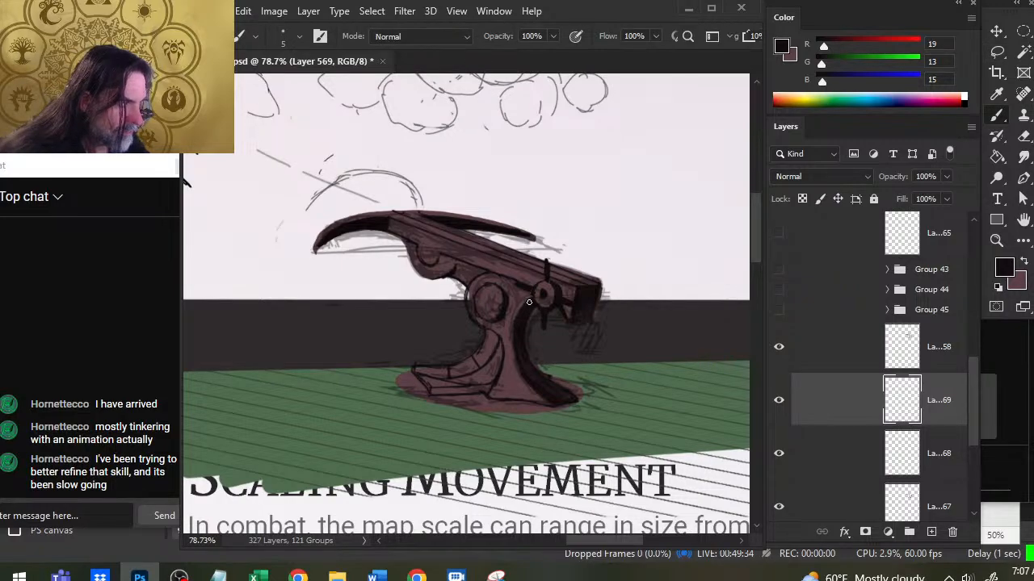
Paint maroon cores into the spokes and knob with a size 4 brush, and redraw the knob's near-black centre.
key(x)
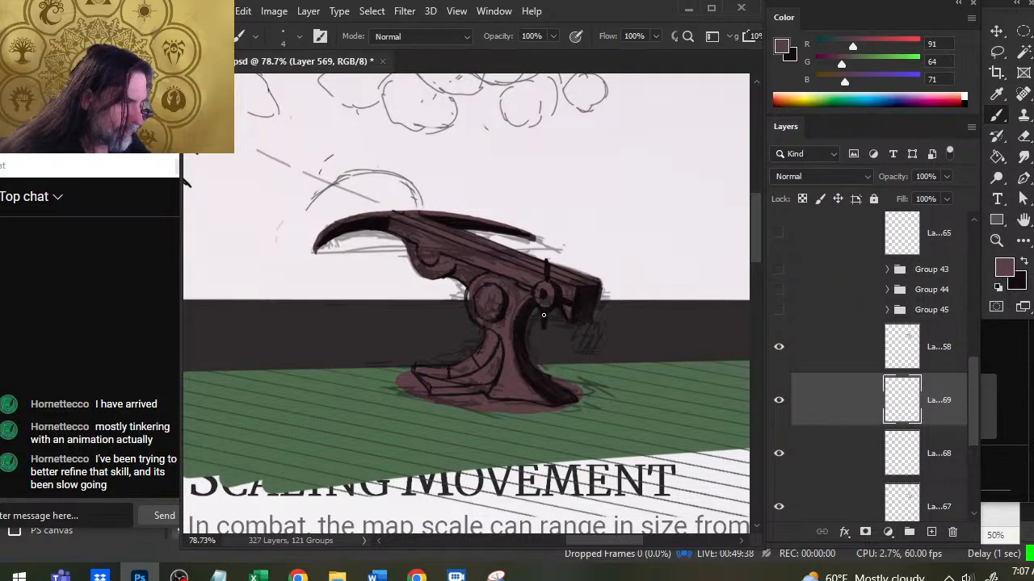
drag(545, 308, 543, 319)
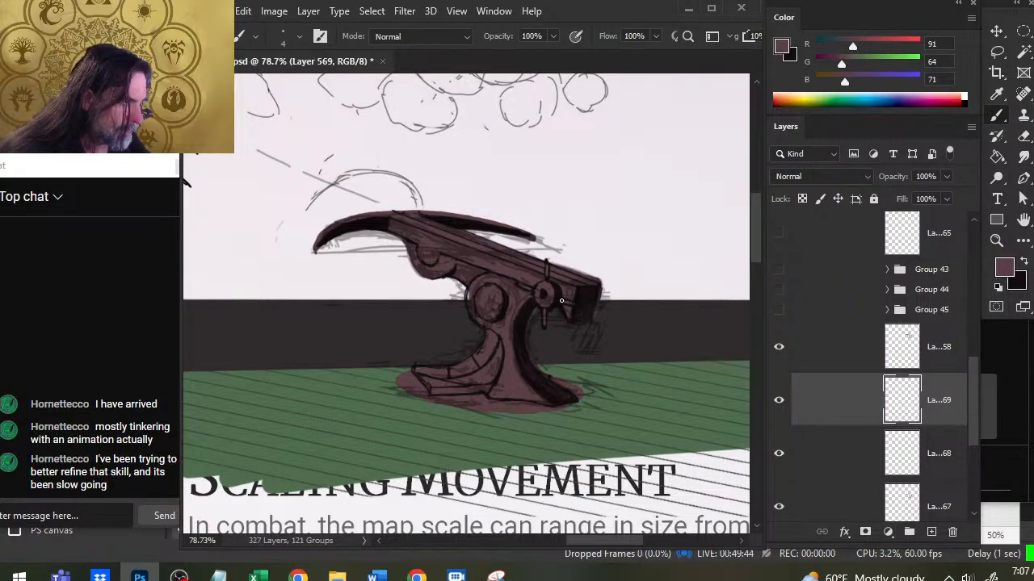
key(e)
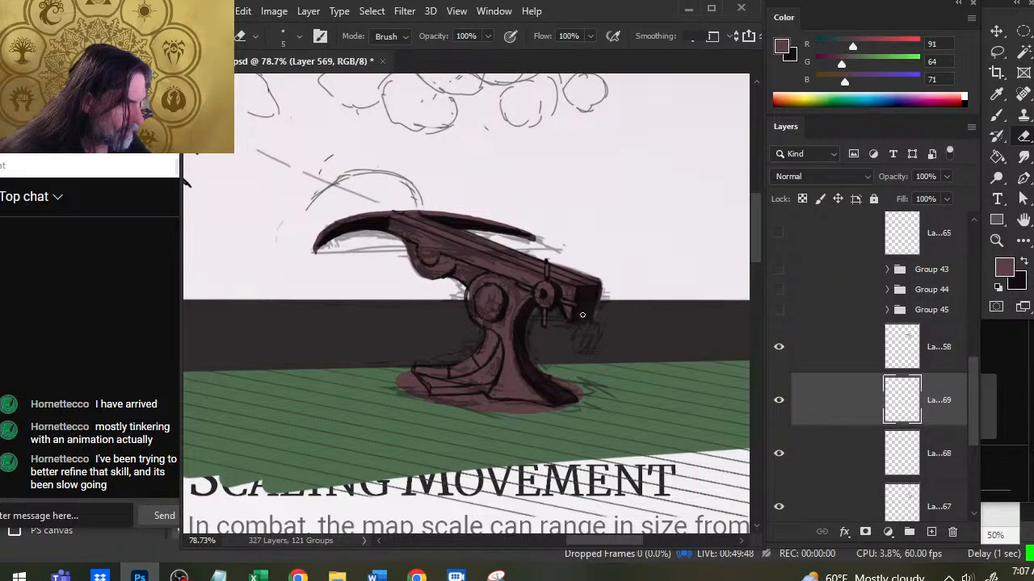
key(b)
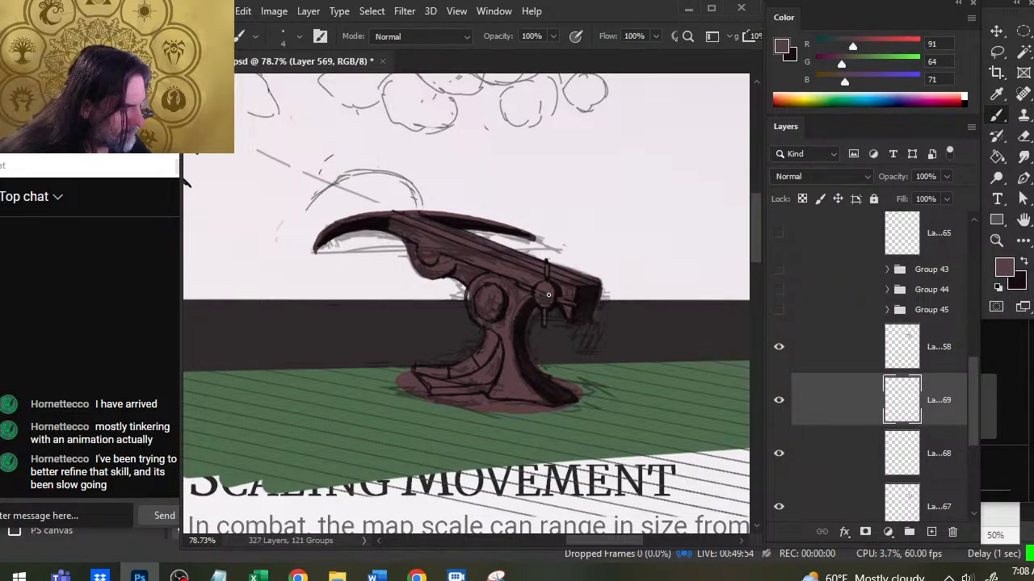
key(x)
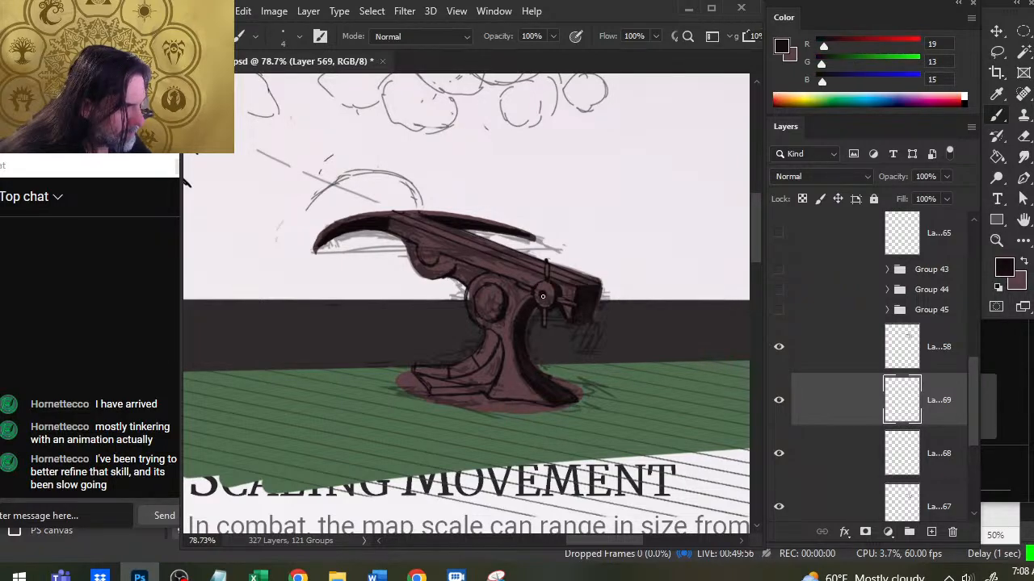
Build a raised pointed plate on the beam's right end with maroon and near-black strokes, erasing stray edges.
key(x)
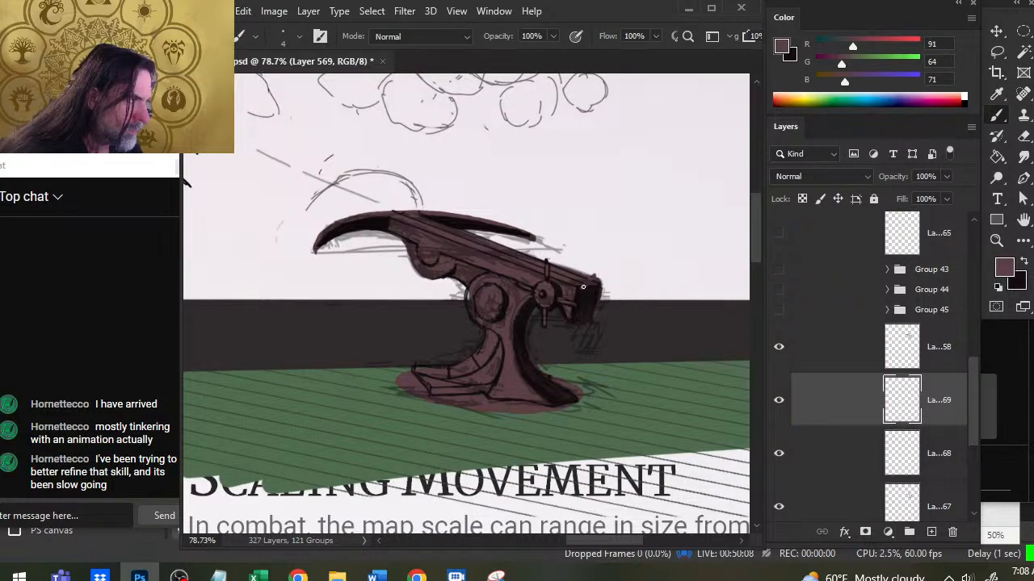
key(x)
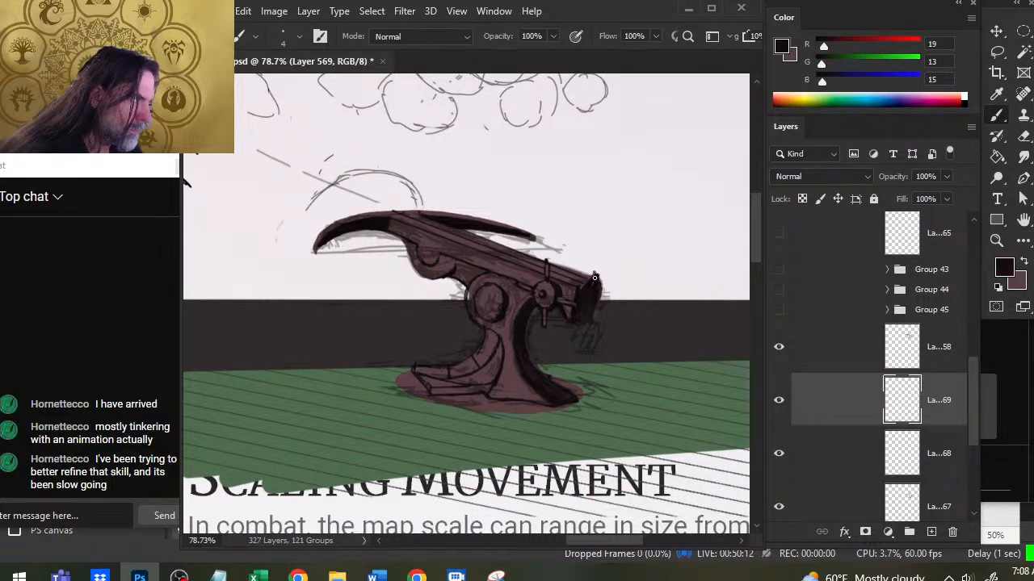
mouse_move(586, 287)
mouse_down()
mouse_move(595, 272)
mouse_move(579, 289)
mouse_move(599, 268)
mouse_up()
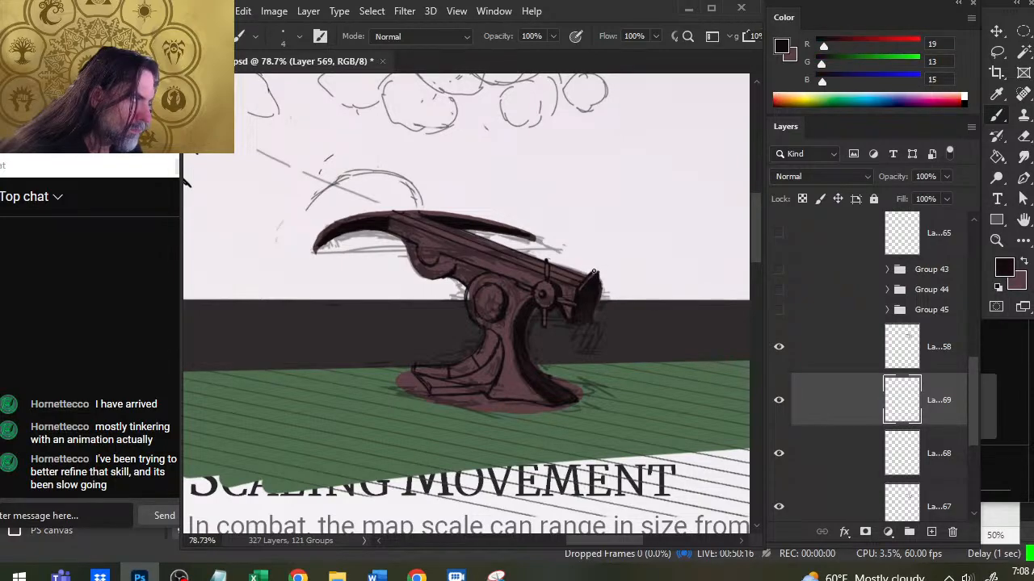
key(e)
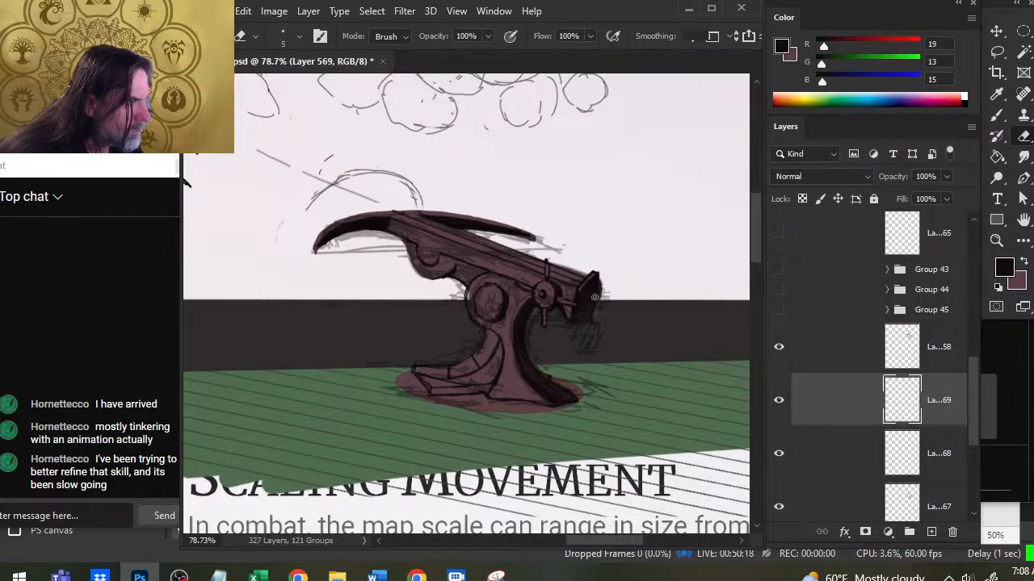
key(b)
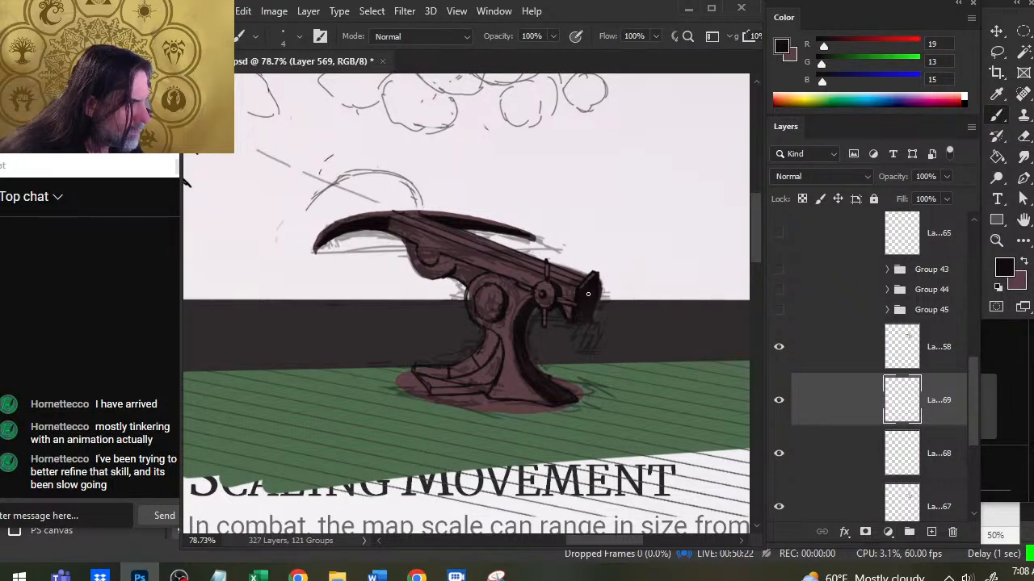
Lasso the end plate's raised top, nudge it left, and clean up the plate with the eraser.
key(l)
mouse_move(610, 276)
mouse_down()
mouse_move(573, 276)
mouse_move(581, 295)
mouse_move(613, 272)
mouse_up()
key(v)
key(Left)
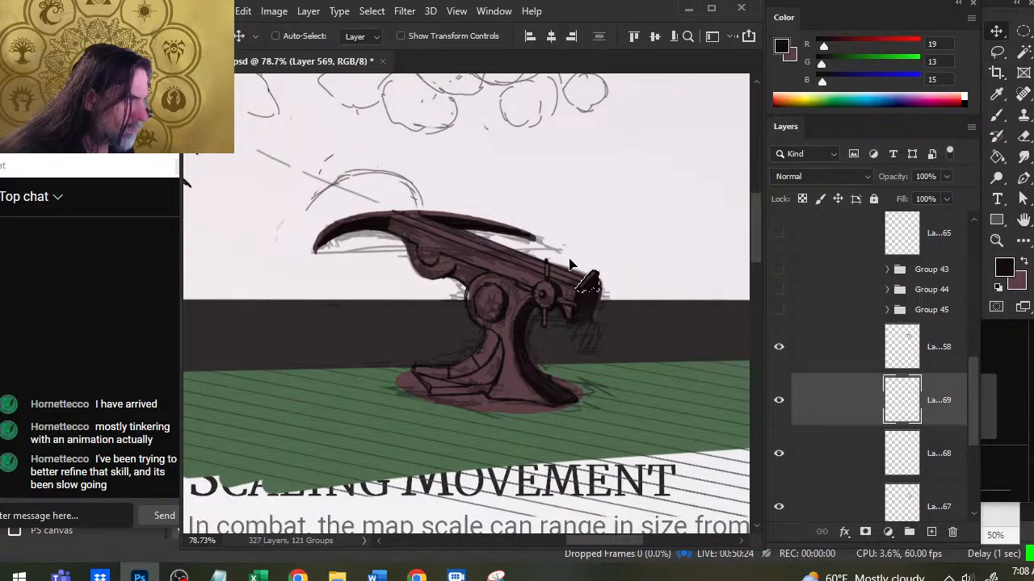
key(ctrl+d)
key(l)
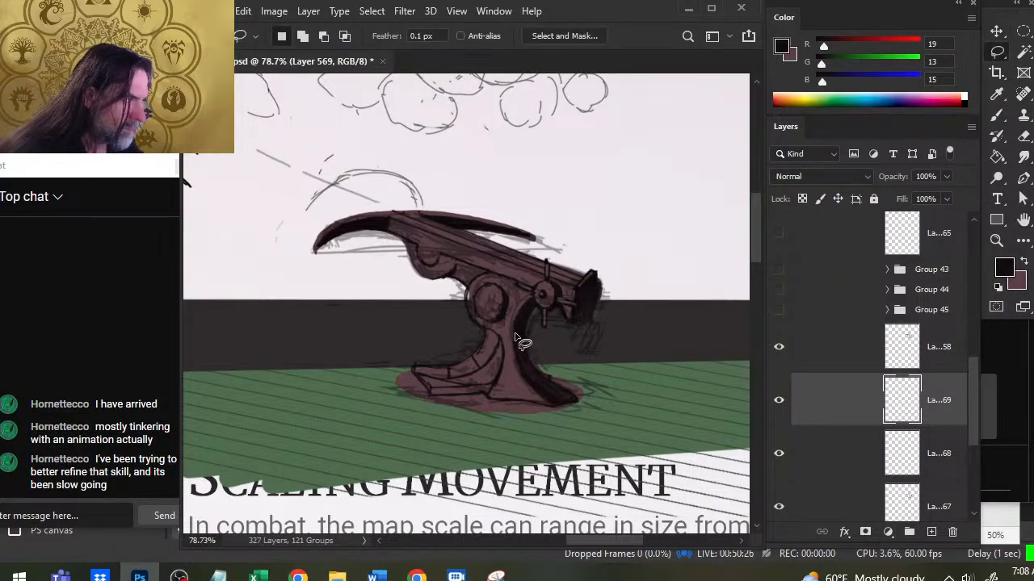
key(e)
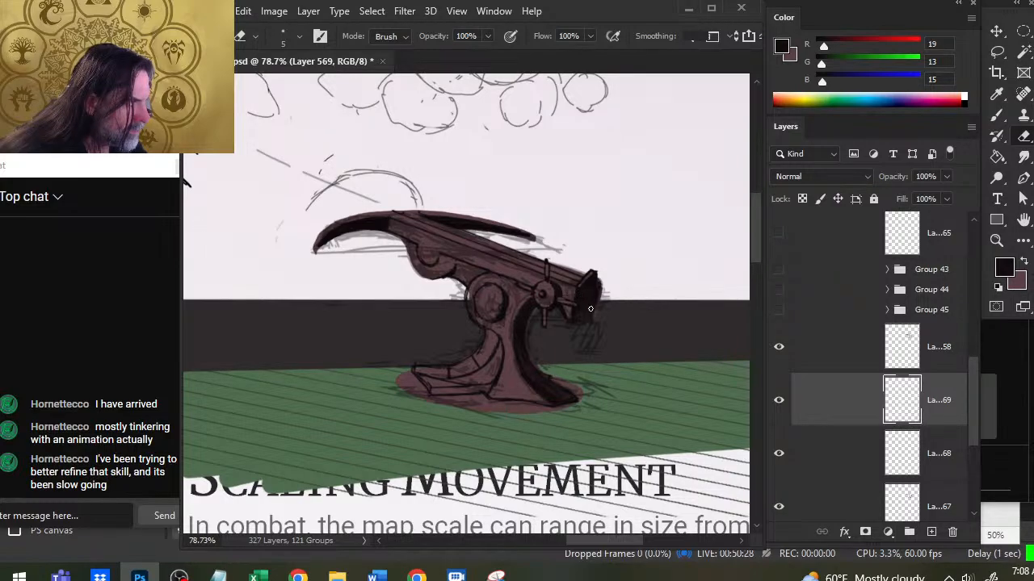
Thicken the tips of the knob's vertical spoke with near-black outlines and maroon cores, trimming the excess with the eraser.
key(b)
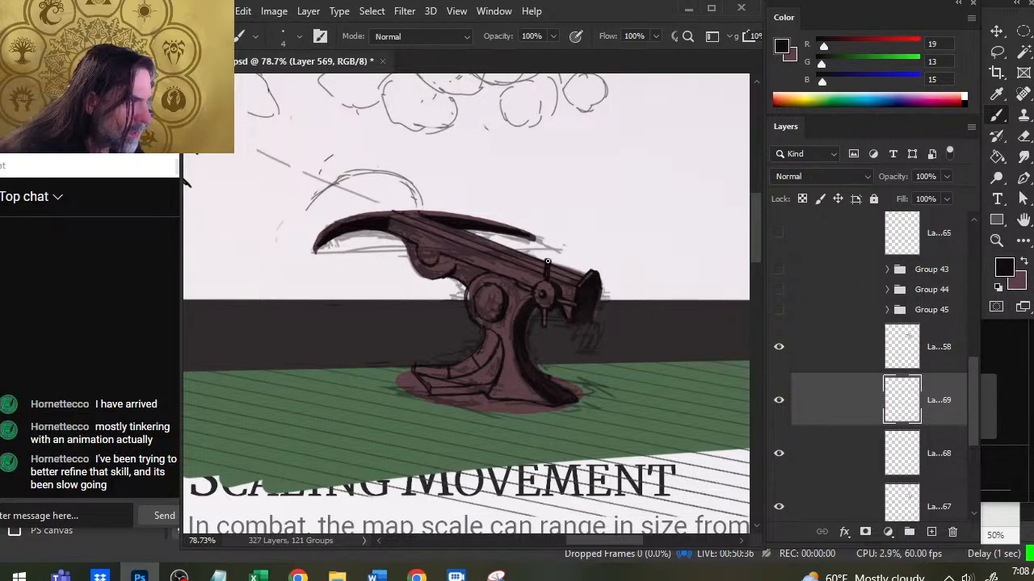
key(e)
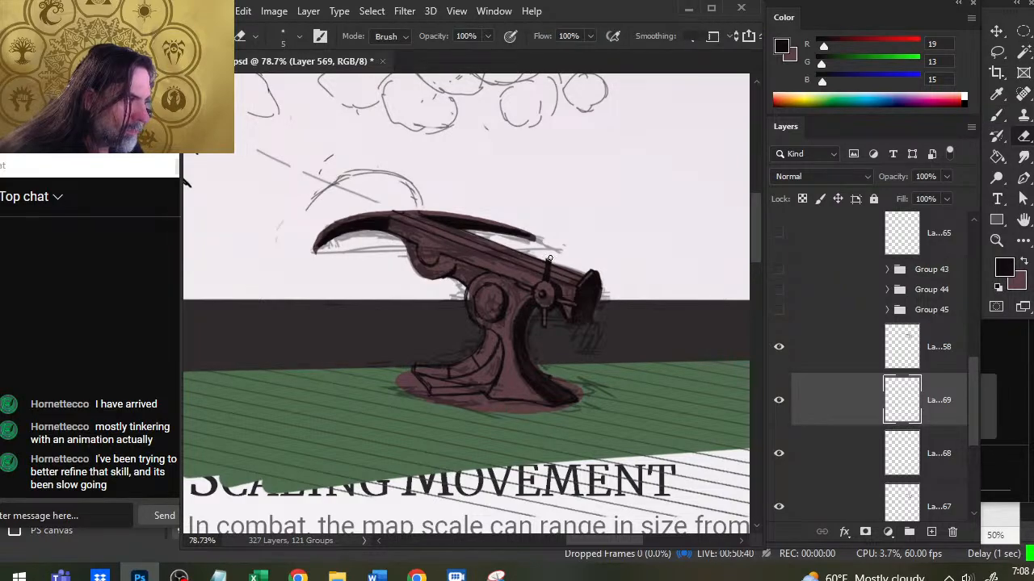
key(x)
key(b)
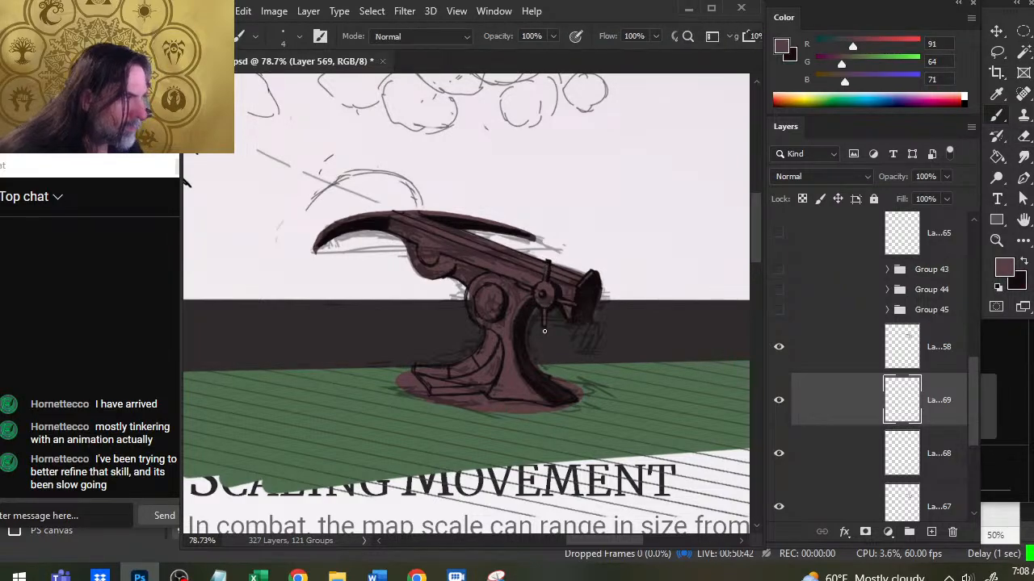
key(x)
key(e)
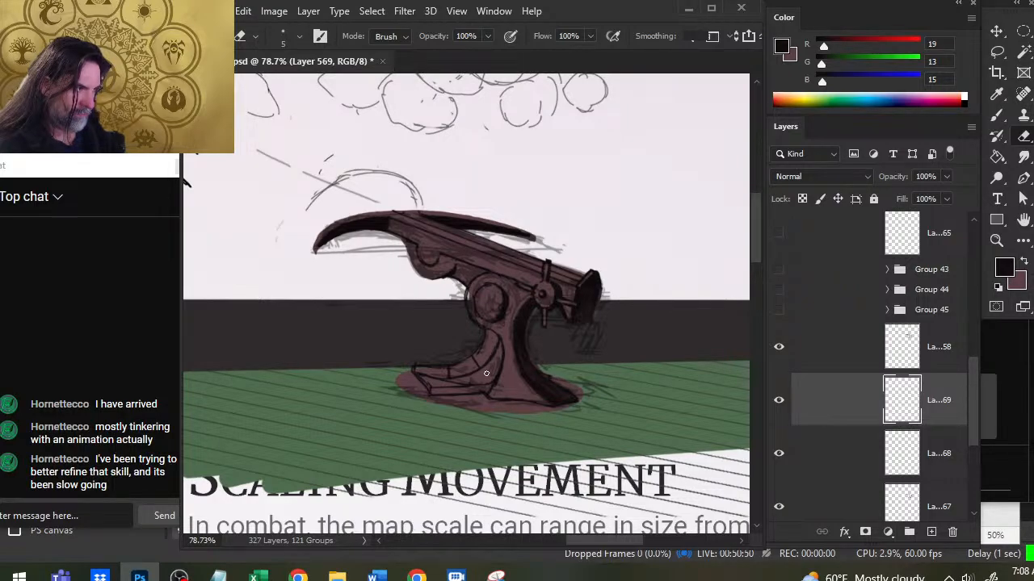
key(b)
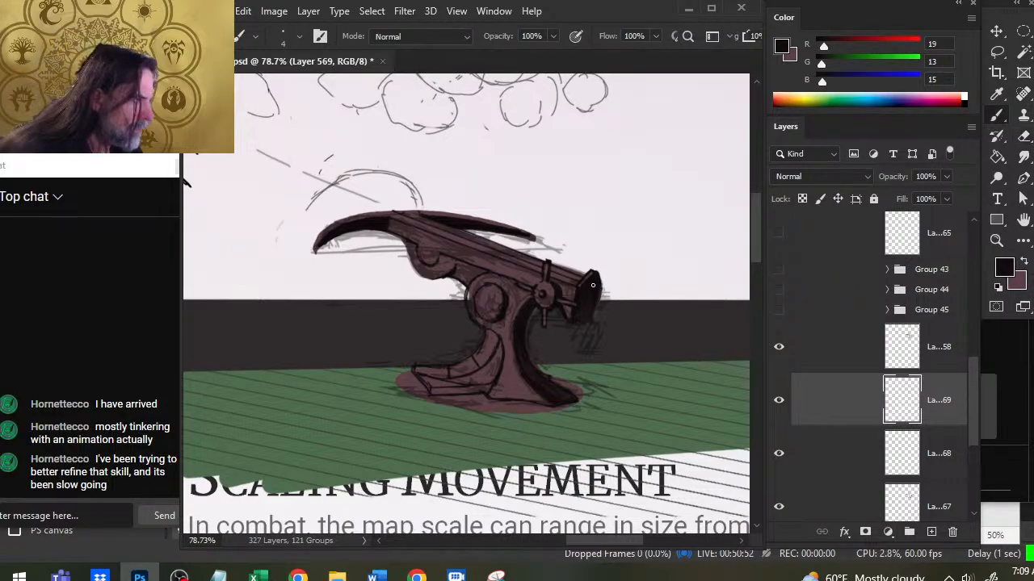
Paint the handle detail on the ballista's rear end plate with a size 4 brush, alternating brown (91, 64, 71) and near-black (19, 13, 15).
key(x)
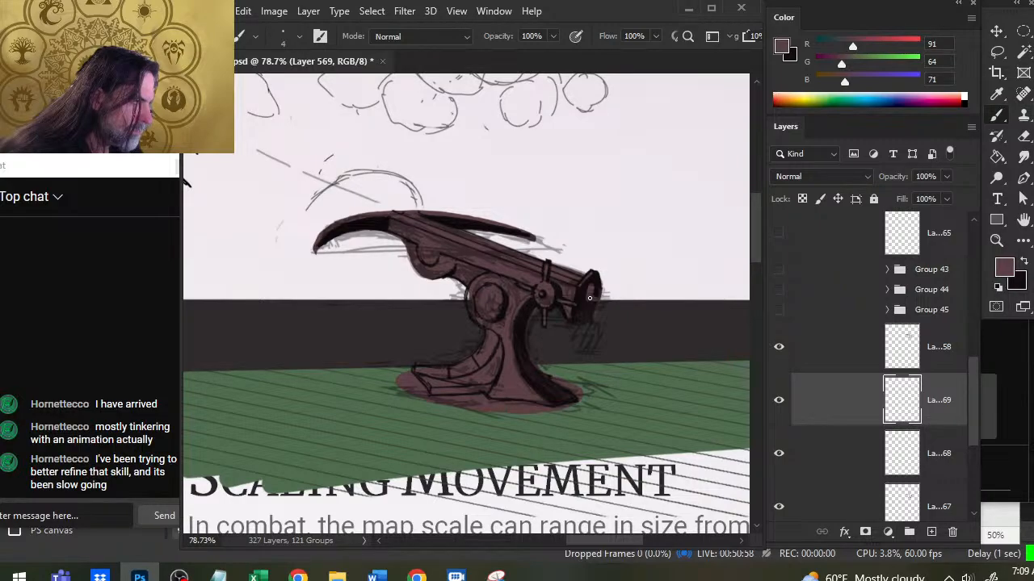
key(x)
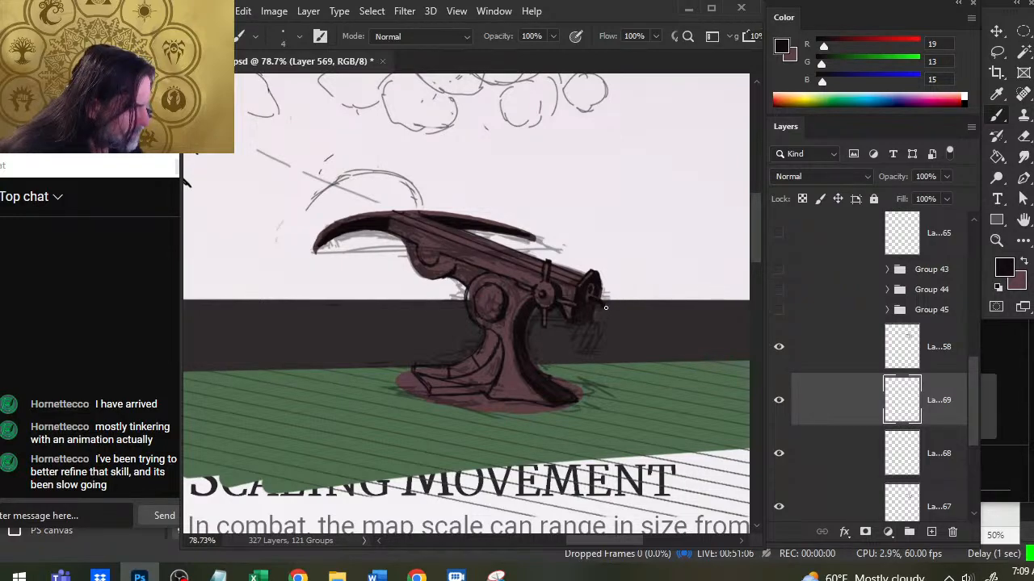
key(x)
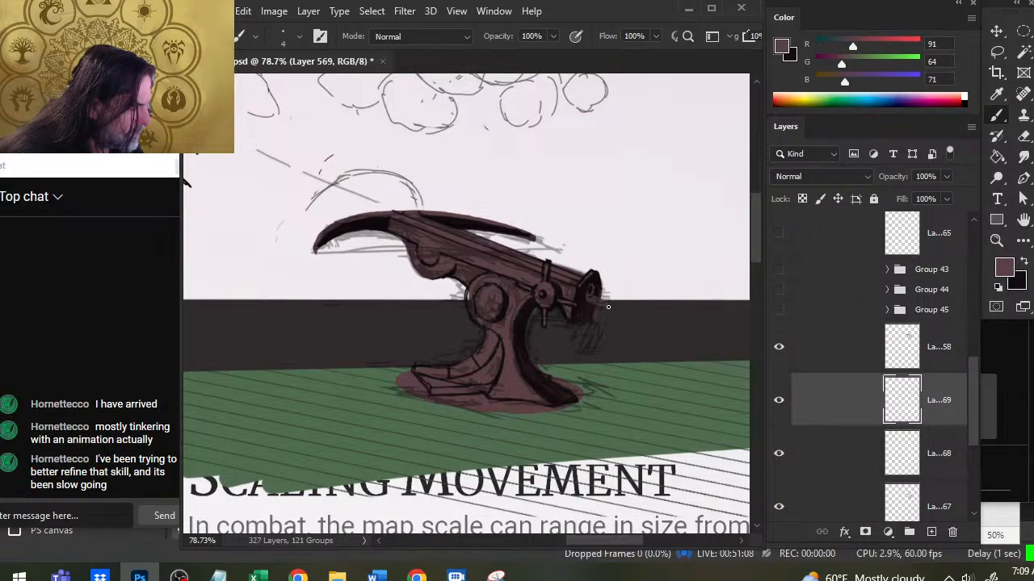
key(x)
drag(589, 298, 604, 307)
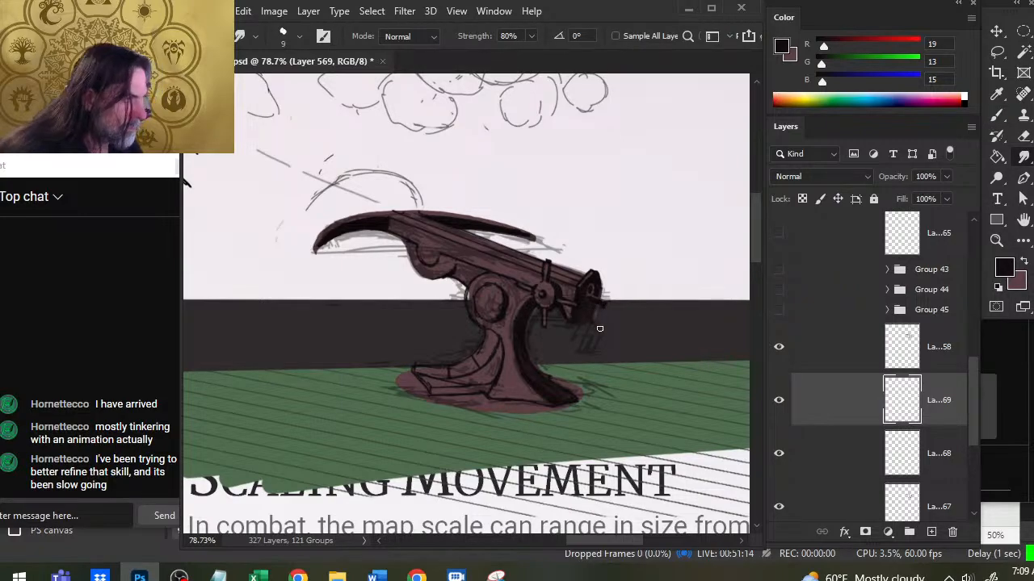
Paint the small mechanism hanging below the ballista's rear end with a size 2 brush in alternating brown and near-black.
key(x)
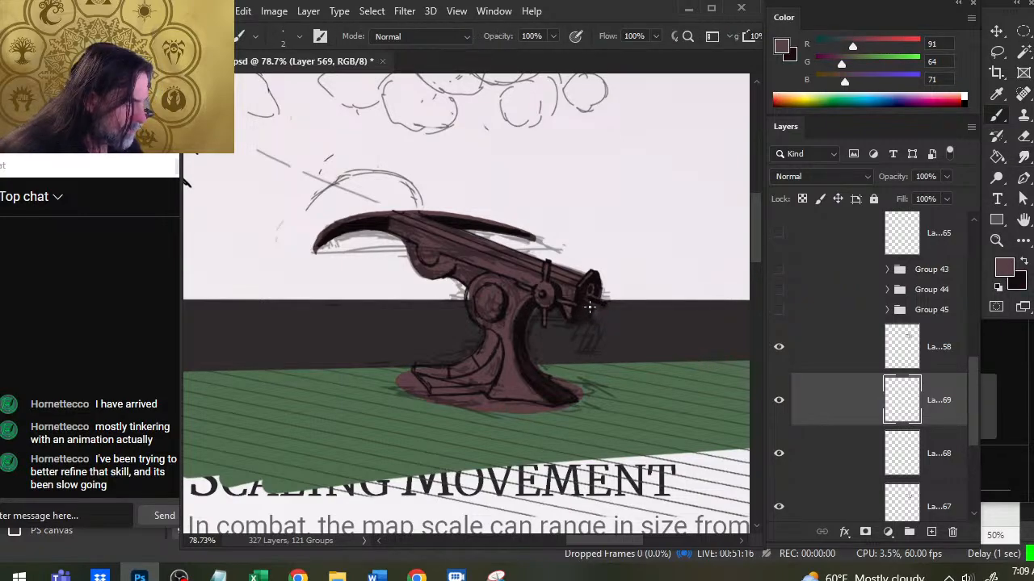
key(x)
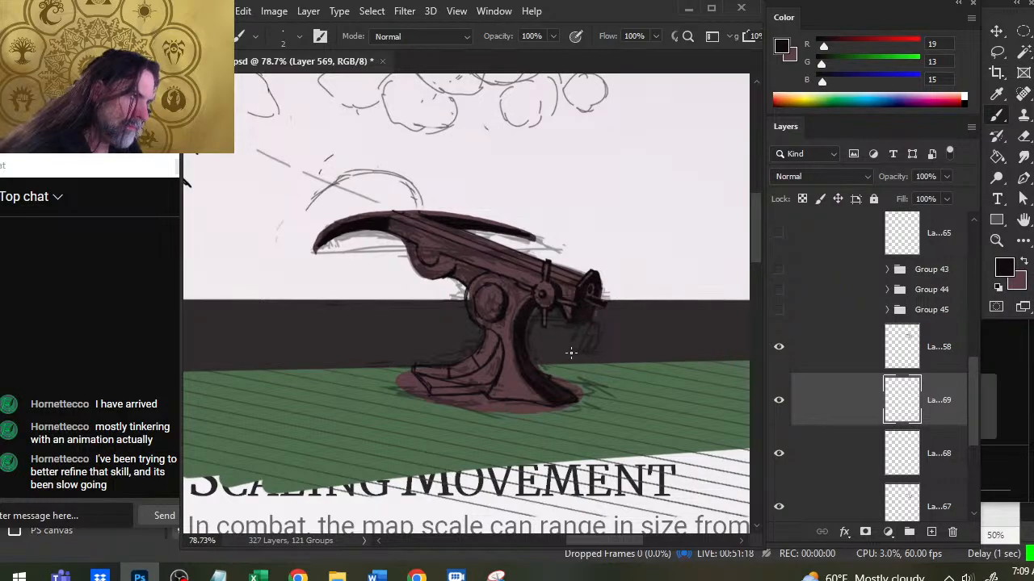
key(x)
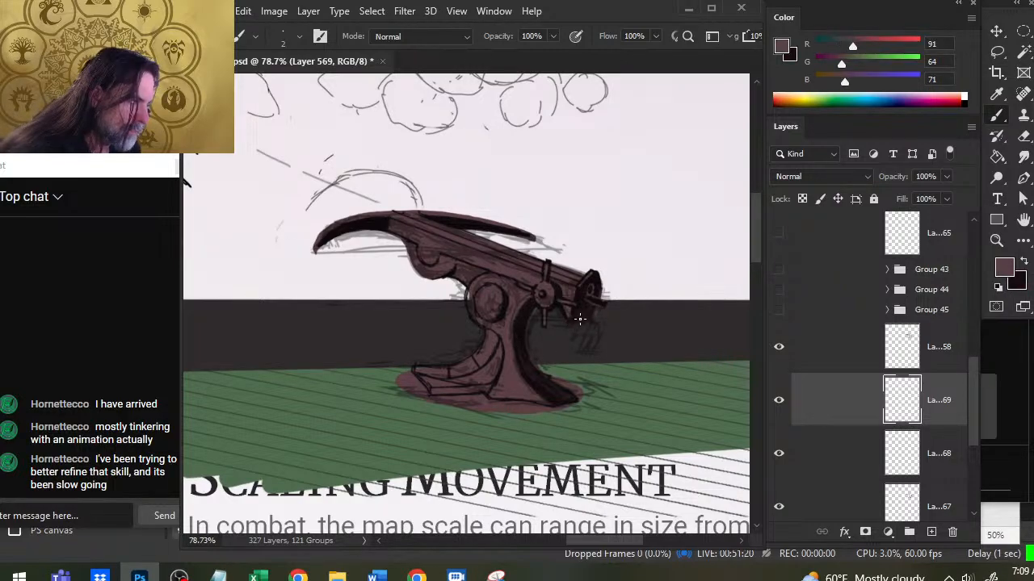
key(x)
drag(585, 331, 579, 319)
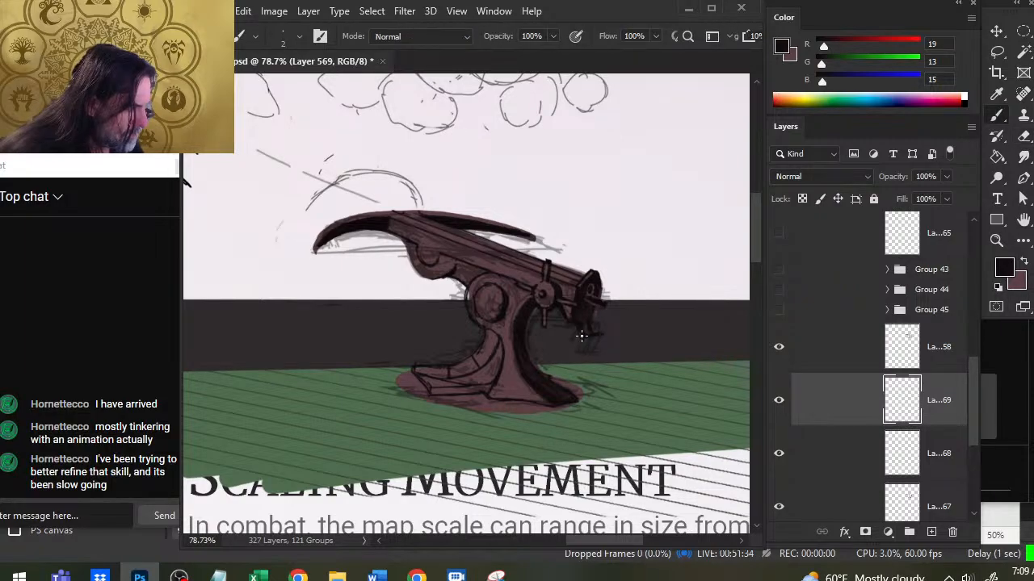
key(x)
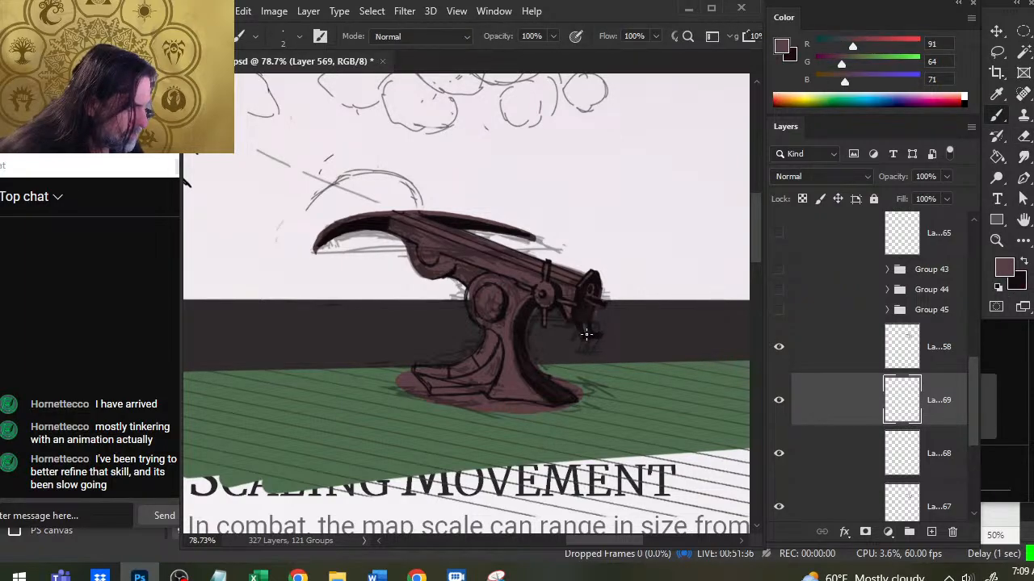
key(x)
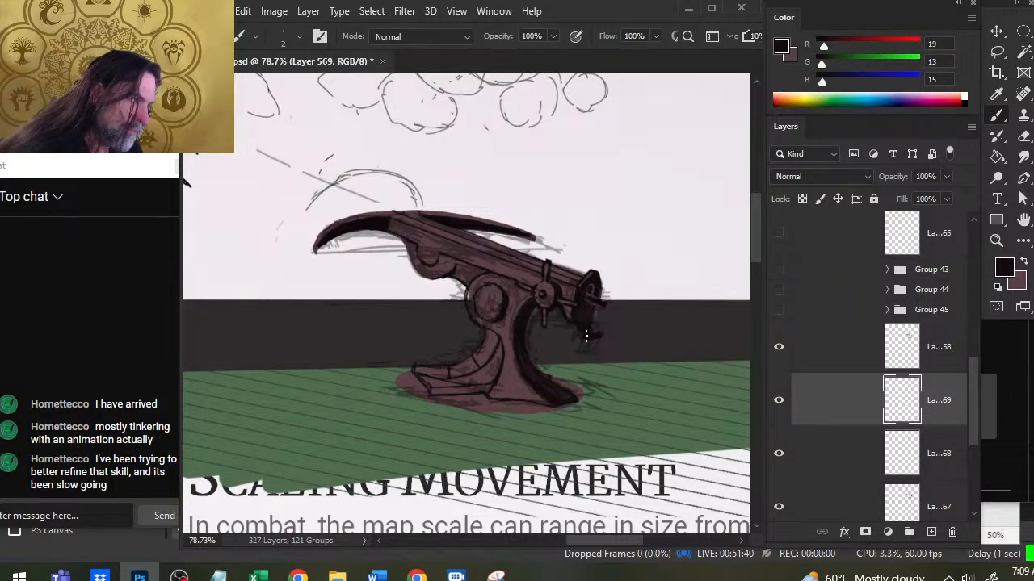
key(x)
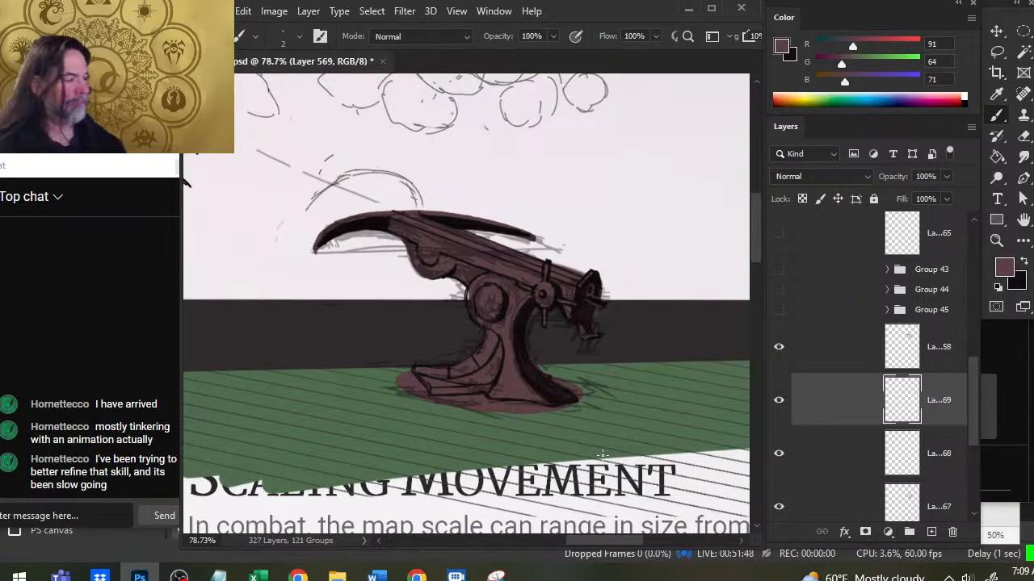
Sample the near-black from the base and shade the side of the ballista's front foot with a size 6 brush.
alt+click(546, 379)
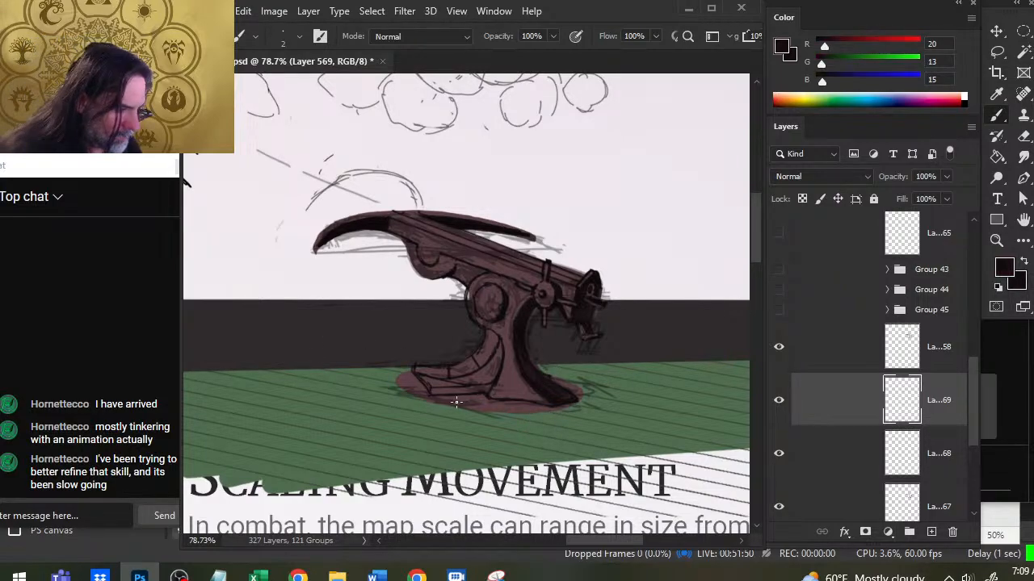
drag(436, 391, 485, 387)
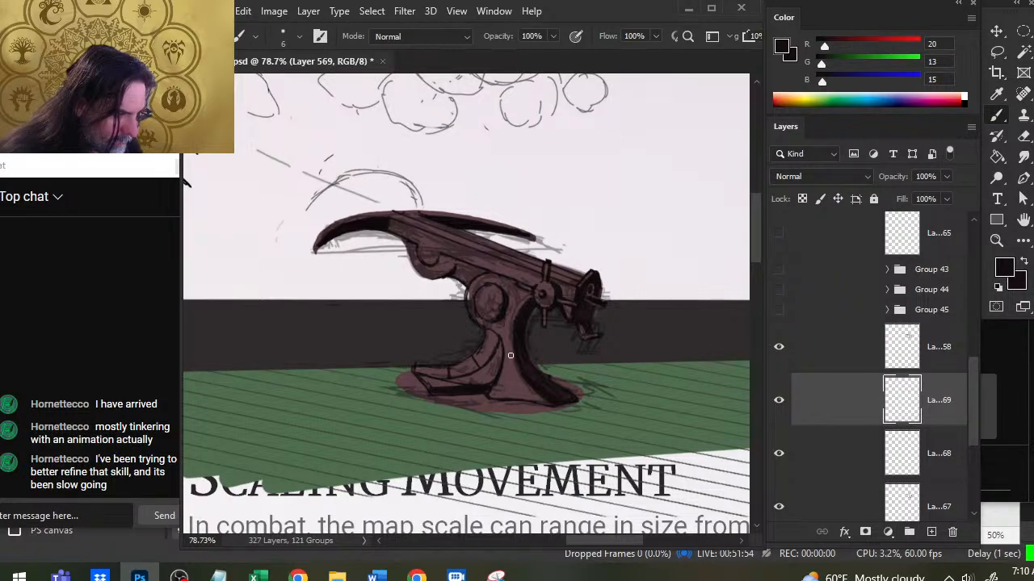
mouse_move(453, 378)
mouse_down()
mouse_move(502, 348)
mouse_move(490, 373)
mouse_up()
key(r)
key(b)
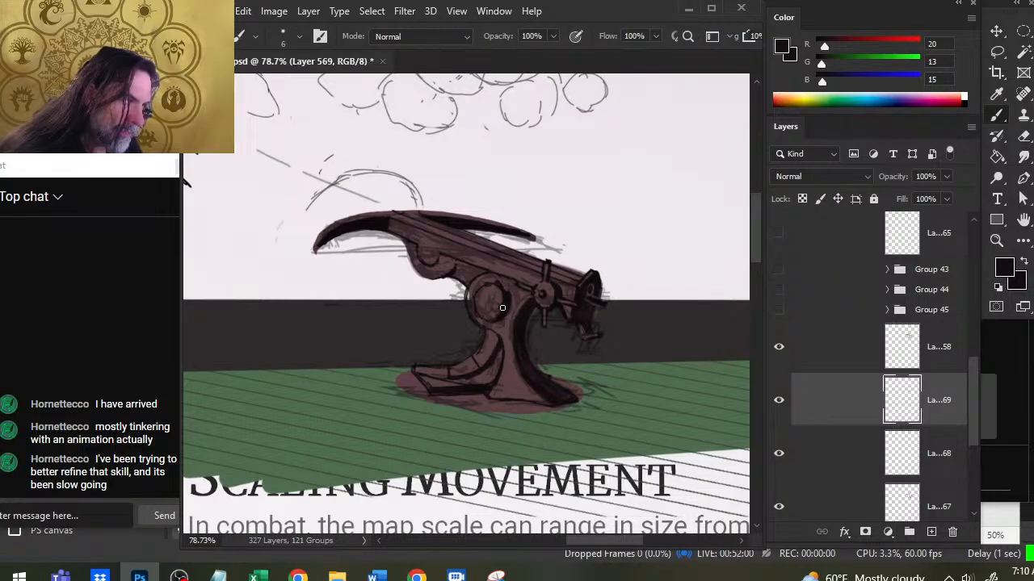
Shade the inner edge of the round pivot disc in near-black and clean up its face with the eraser and brown (91, 64, 71).
key(e)
key(b)
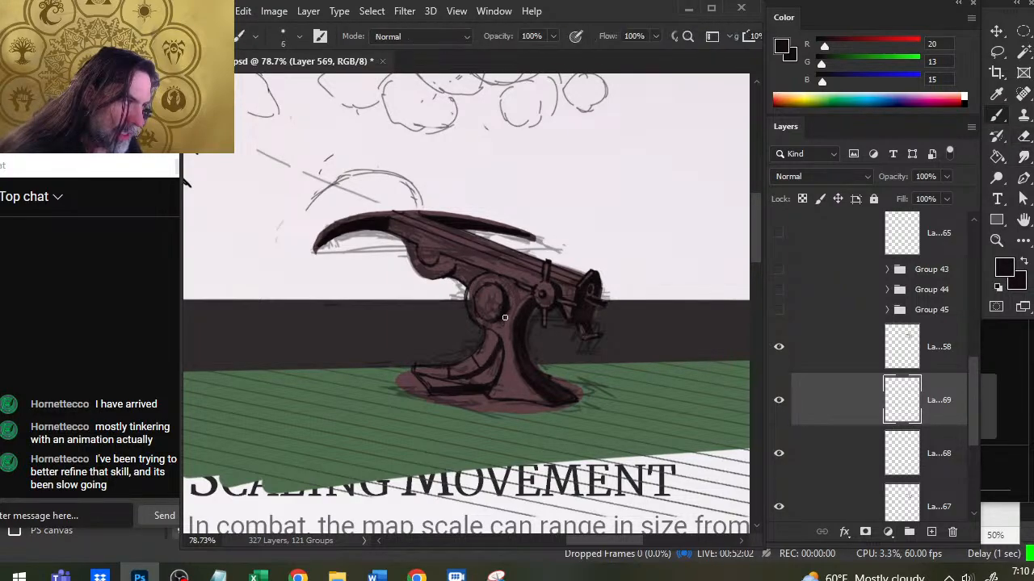
key(e)
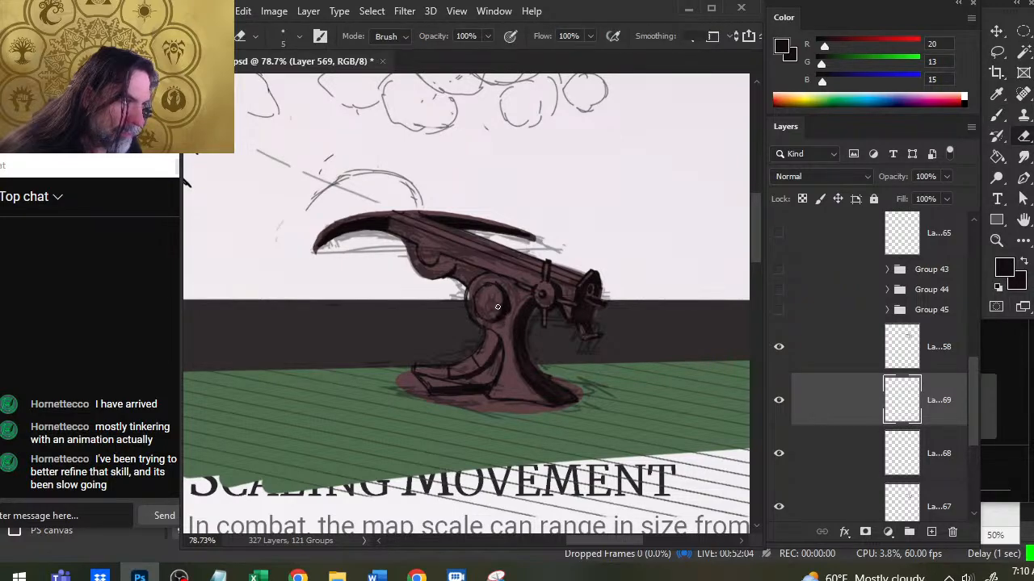
key(b)
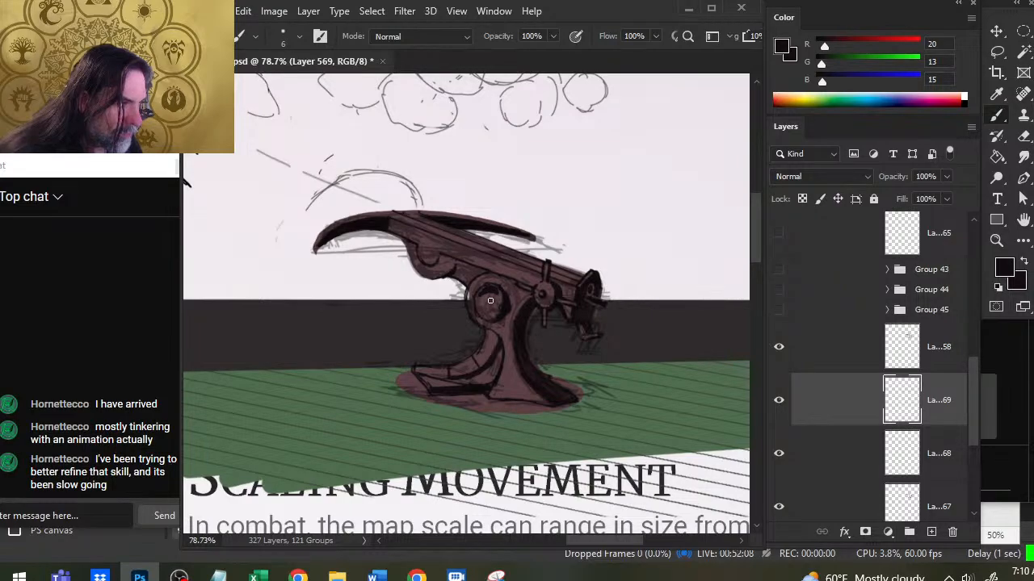
alt+click(484, 301)
mouse_move(498, 292)
mouse_down()
mouse_move(485, 293)
mouse_move(494, 302)
mouse_move(474, 288)
mouse_move(473, 307)
mouse_move(498, 332)
mouse_up()
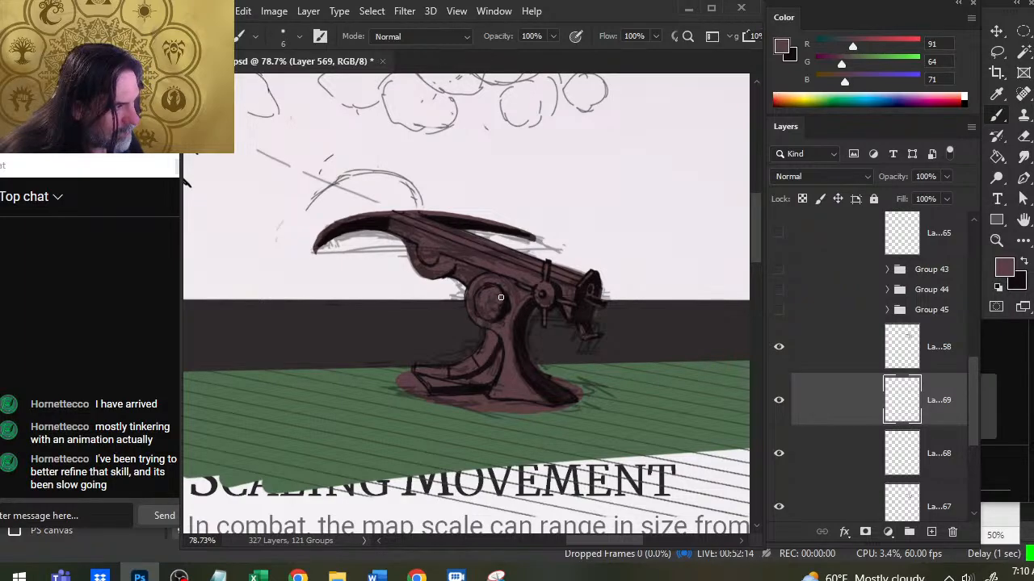
key(x)
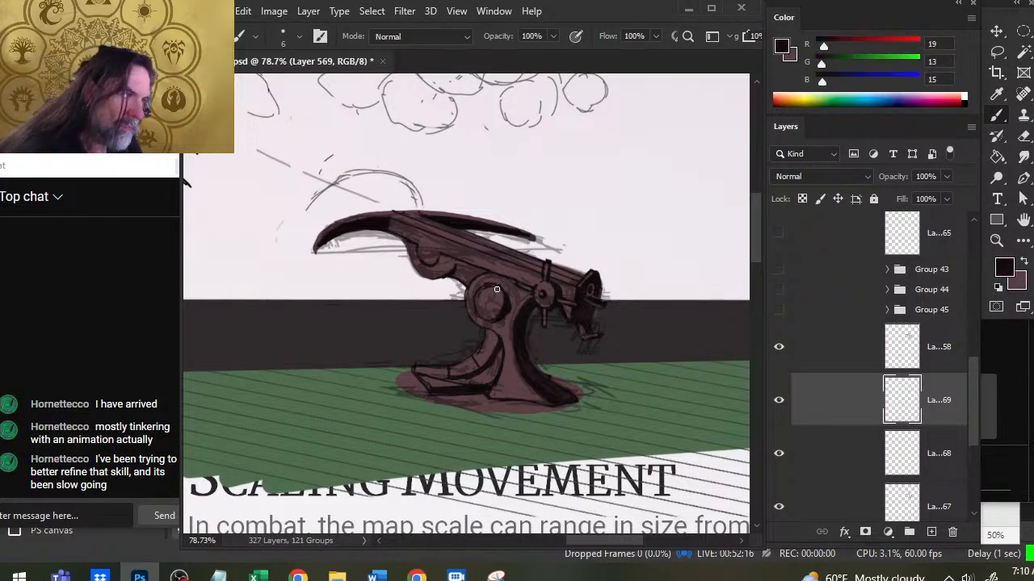
key(x)
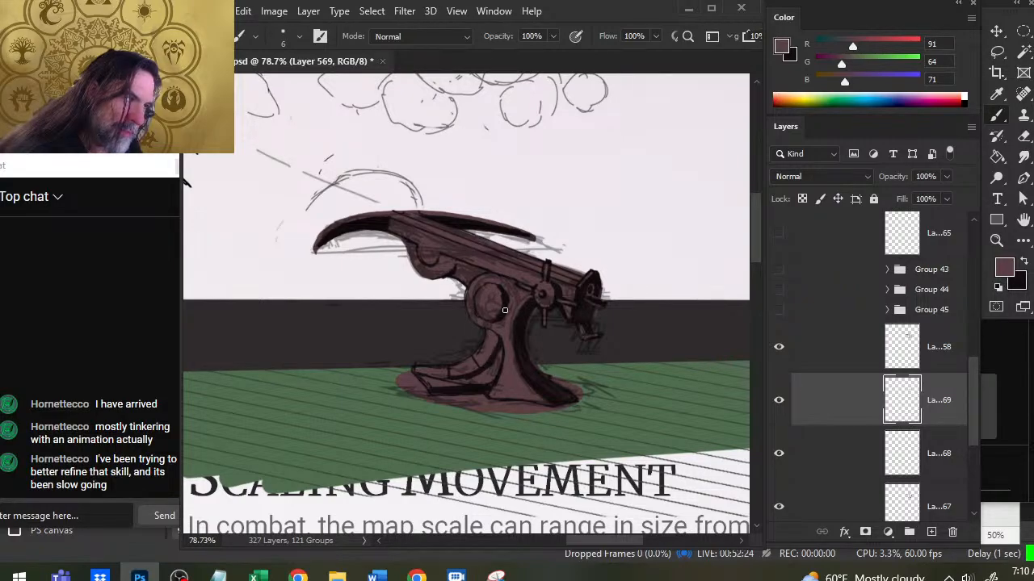
key(x)
Review the green ship reference illustration over the Maps and Movement text and hide it.
key(z)
drag(522, 323, 480, 369)
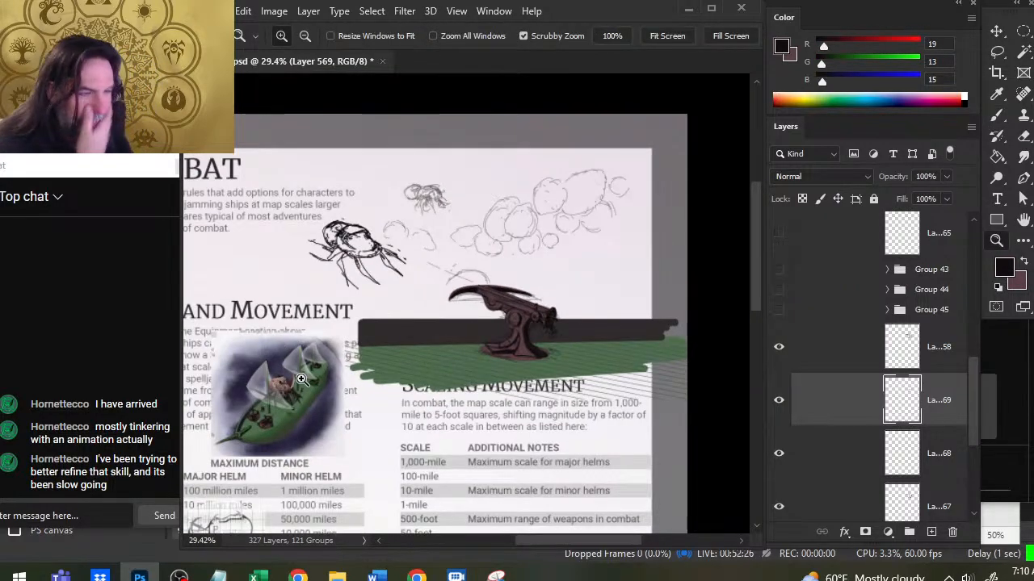
drag(403, 379, 580, 309)
drag(366, 307, 409, 310)
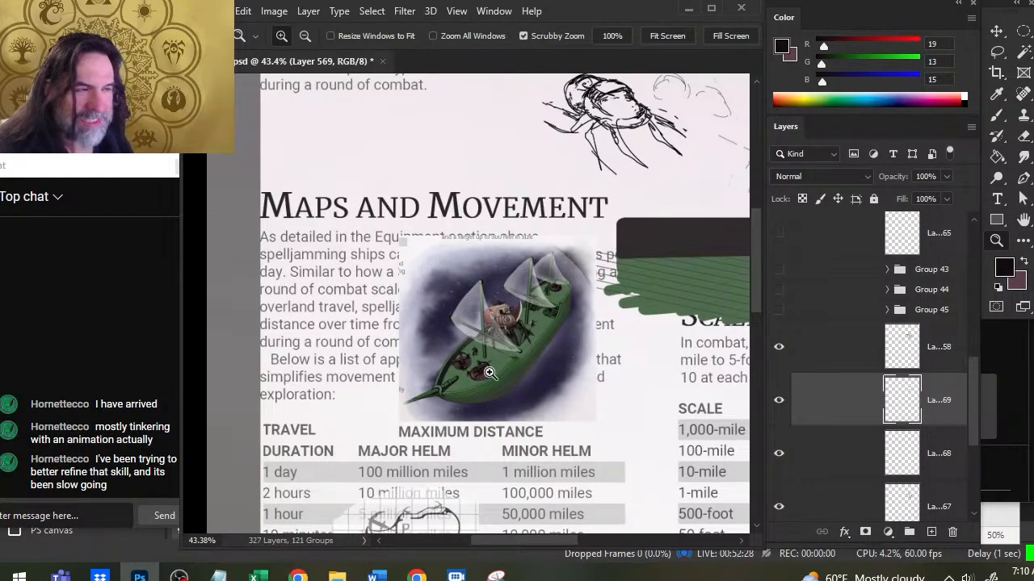
drag(489, 372, 478, 355)
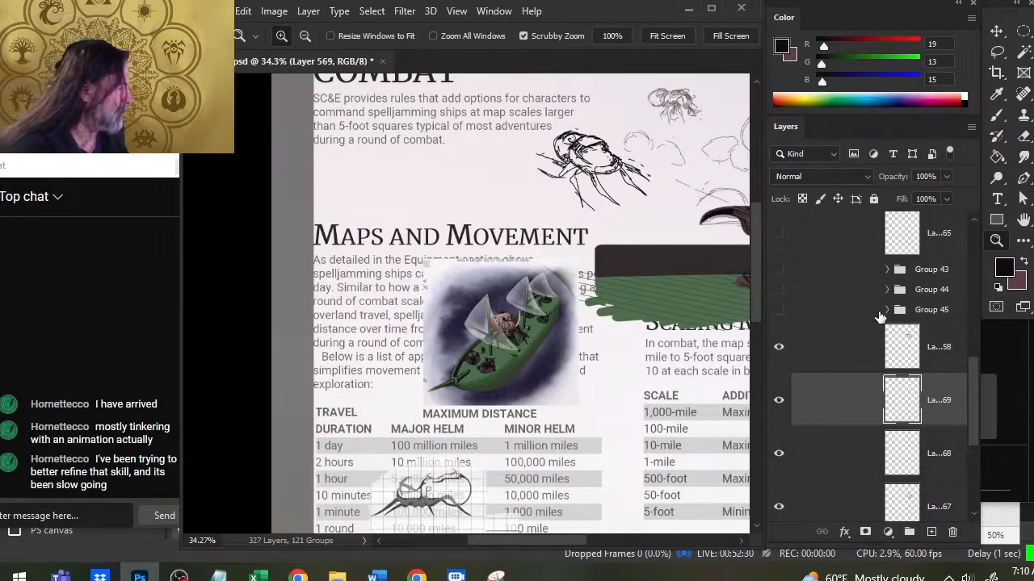
scroll(974, 363, up, 3)
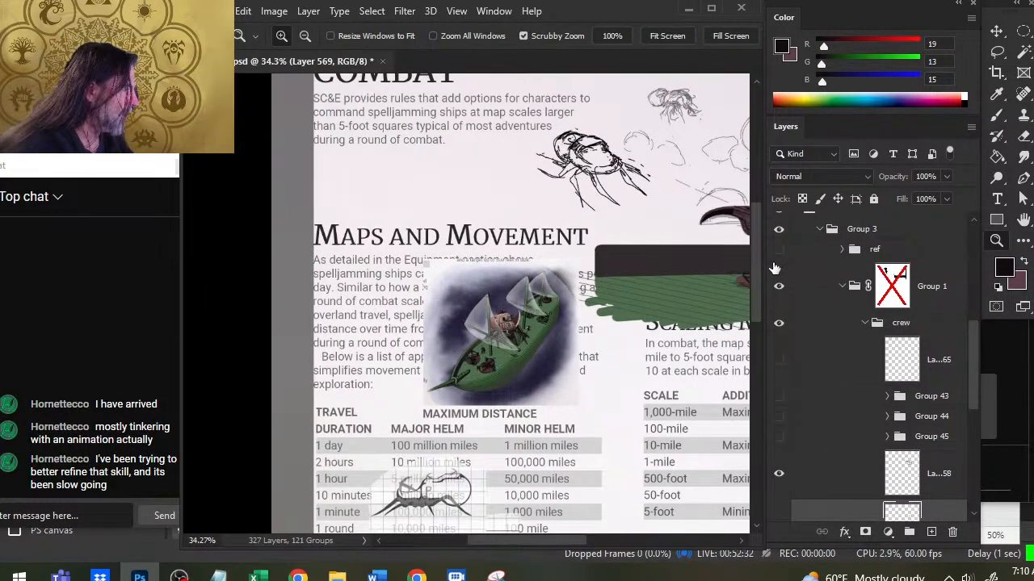
drag(519, 346, 502, 363)
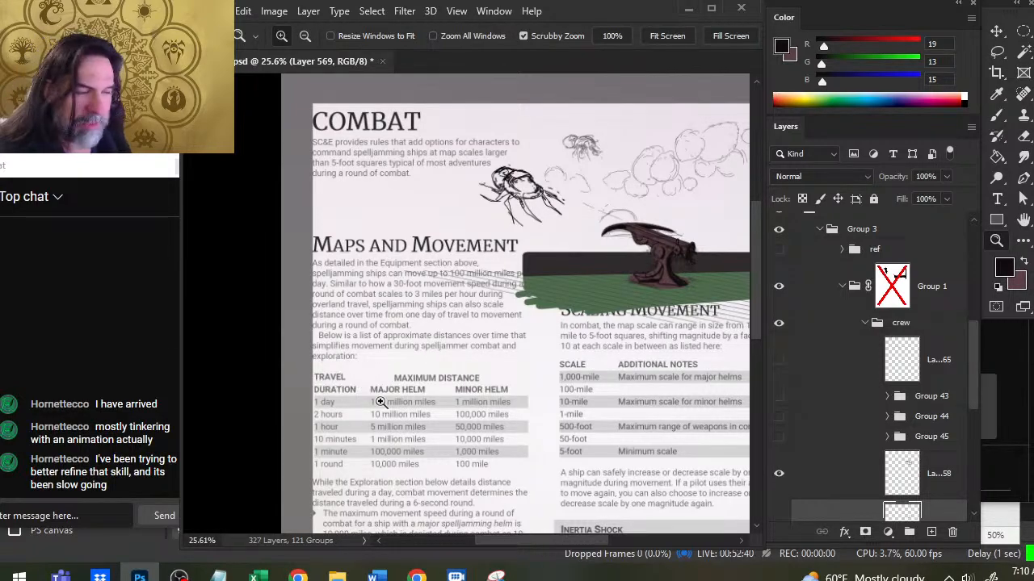
Examine the page text and the ballista drawing above the Scaling Movement section.
drag(580, 483, 521, 352)
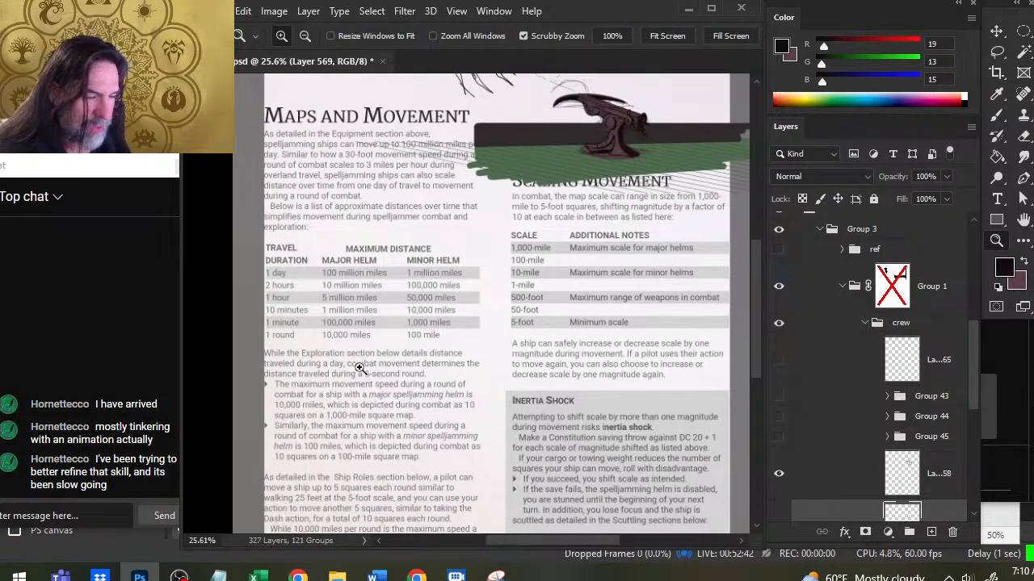
drag(349, 360, 391, 351)
drag(496, 369, 479, 434)
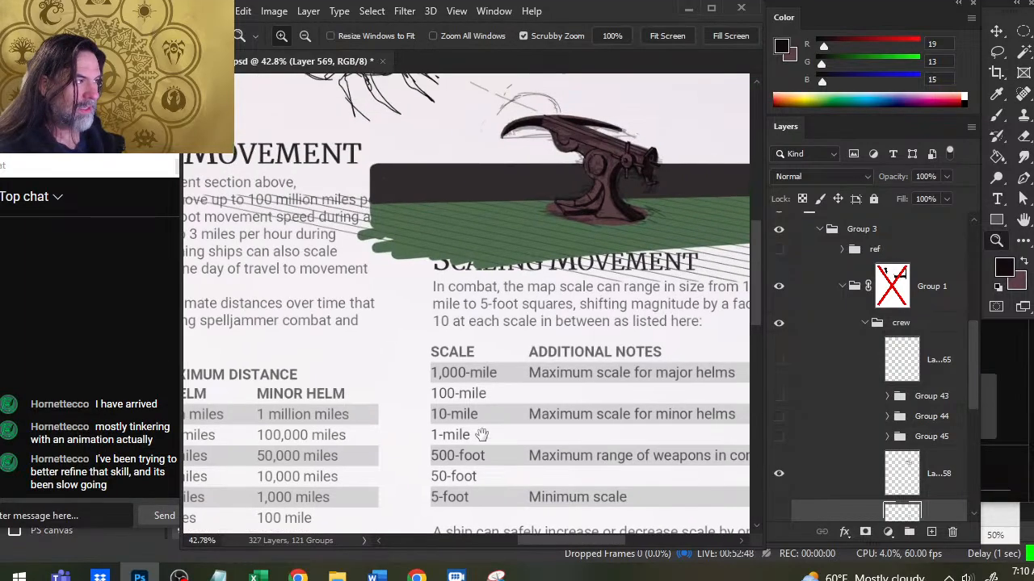
drag(533, 321, 480, 359)
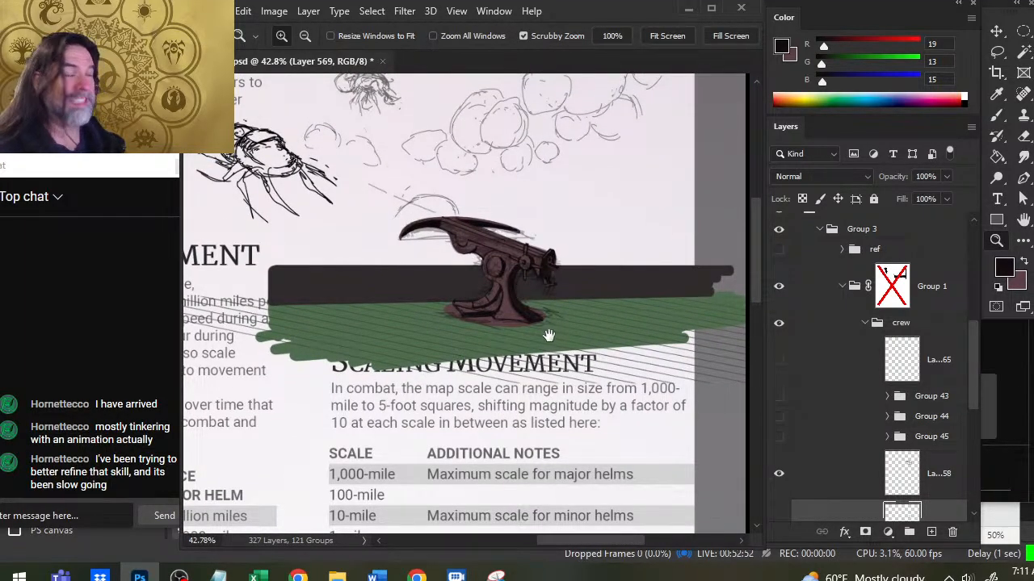
drag(530, 314, 555, 370)
drag(543, 310, 592, 313)
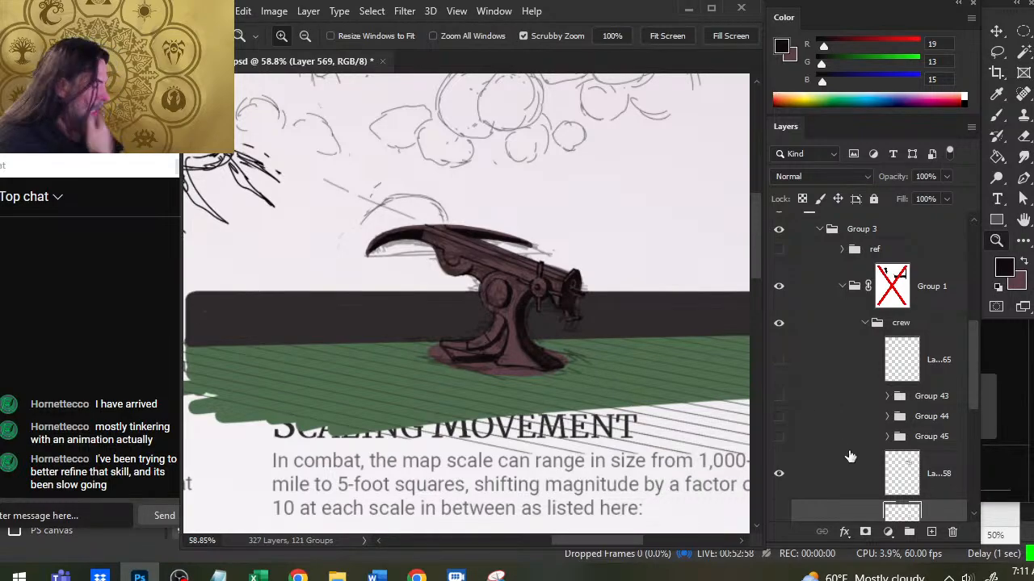
Refine the near-black edges and shading of the ballista's front foot on the same layer, alternating a size 6 brush and size 5 eraser.
scroll(972, 393, down, 3)
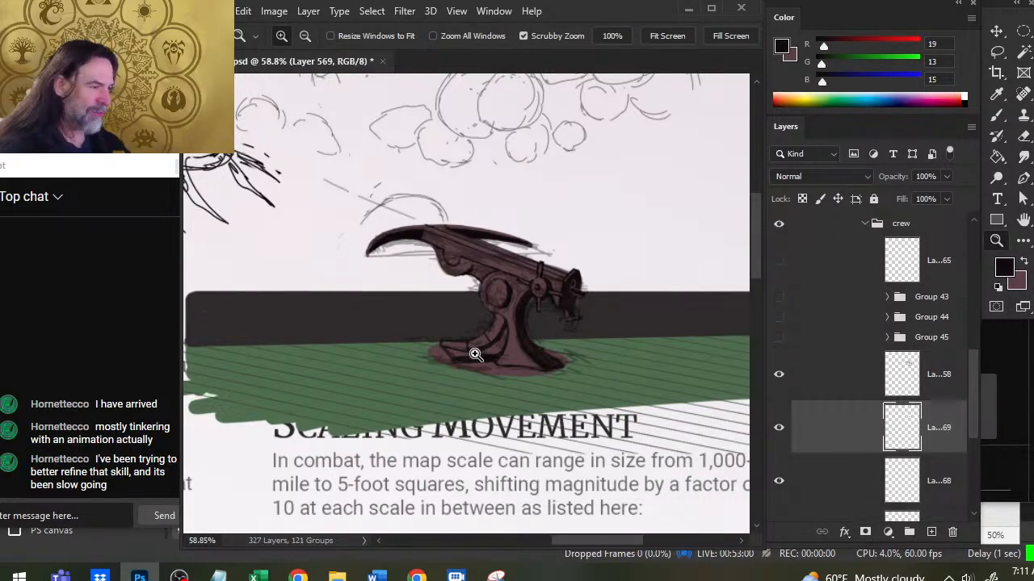
mouse_move(480, 356)
mouse_down()
mouse_move(537, 360)
mouse_move(504, 349)
mouse_move(447, 362)
mouse_up()
key(e)
key(b)
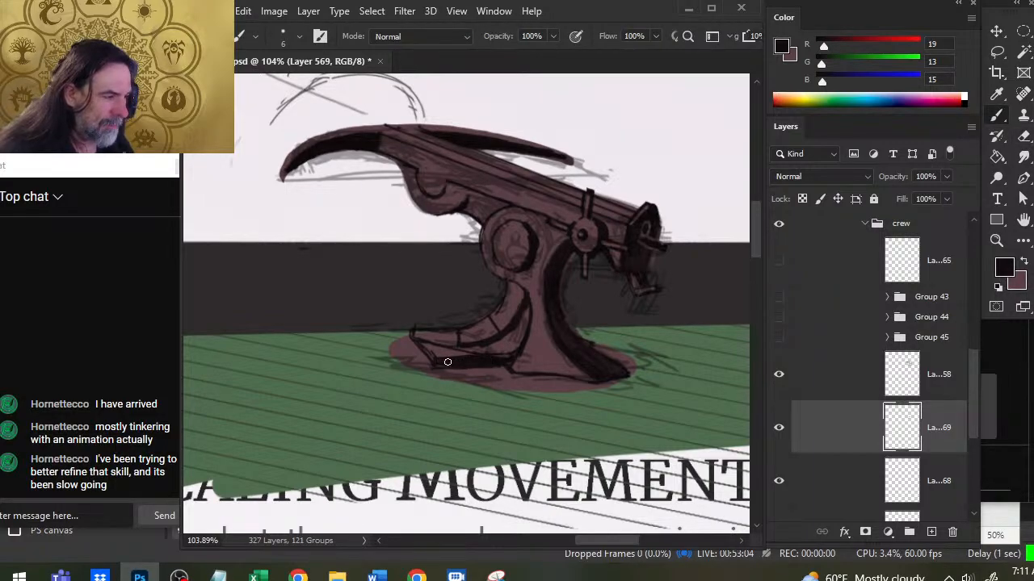
key(e)
key(b)
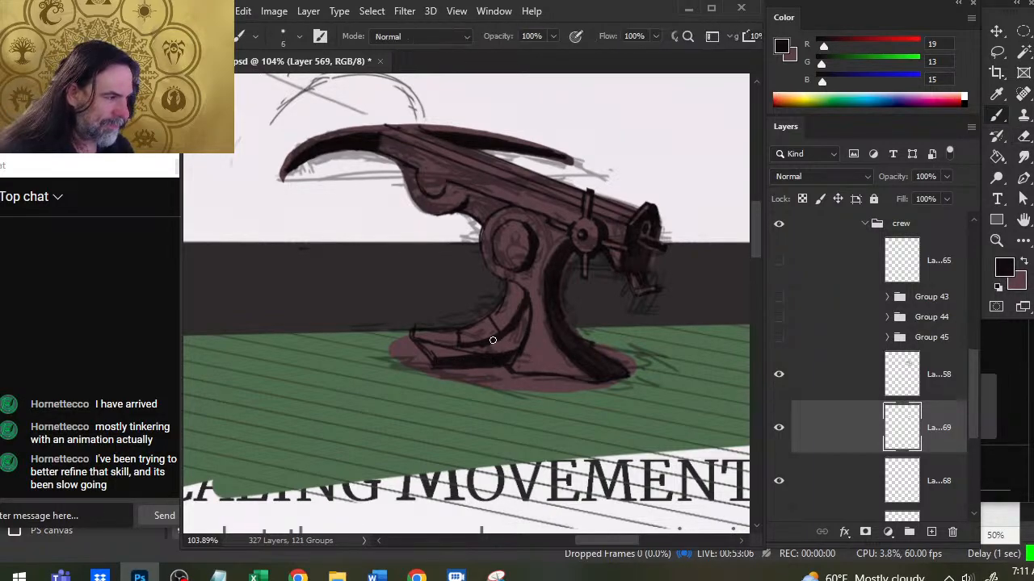
key(e)
key(b)
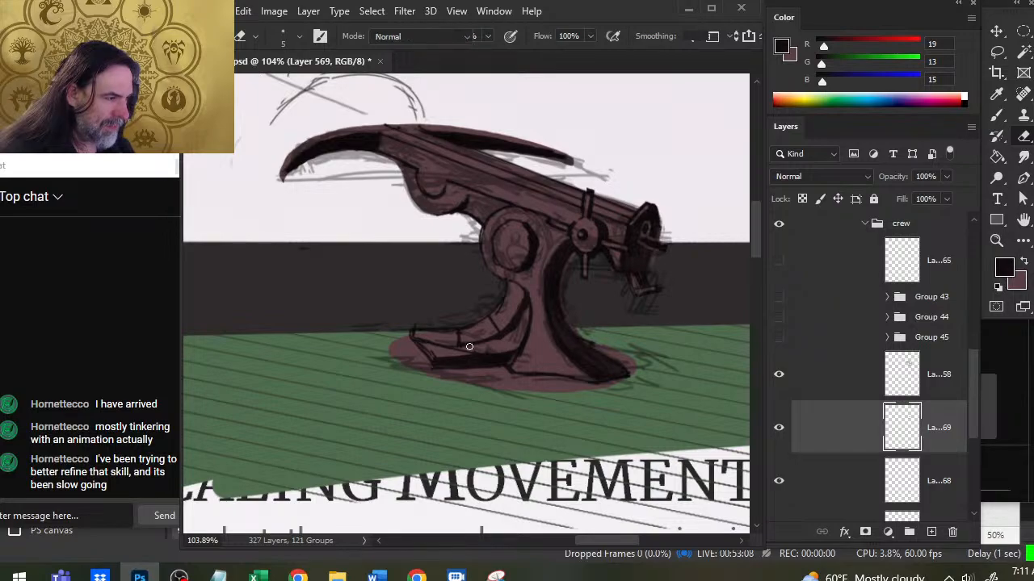
key(e)
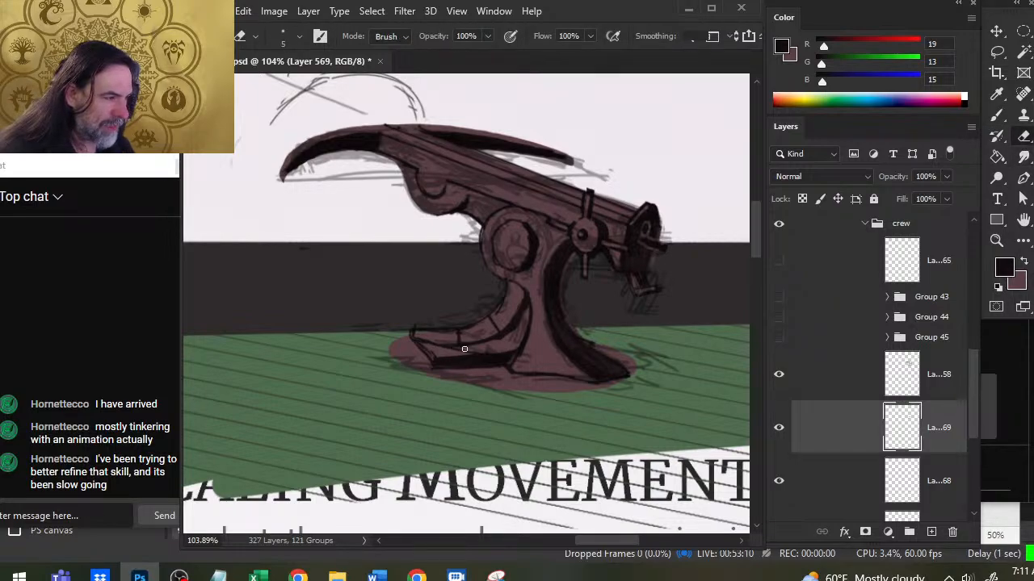
key(b)
key(e)
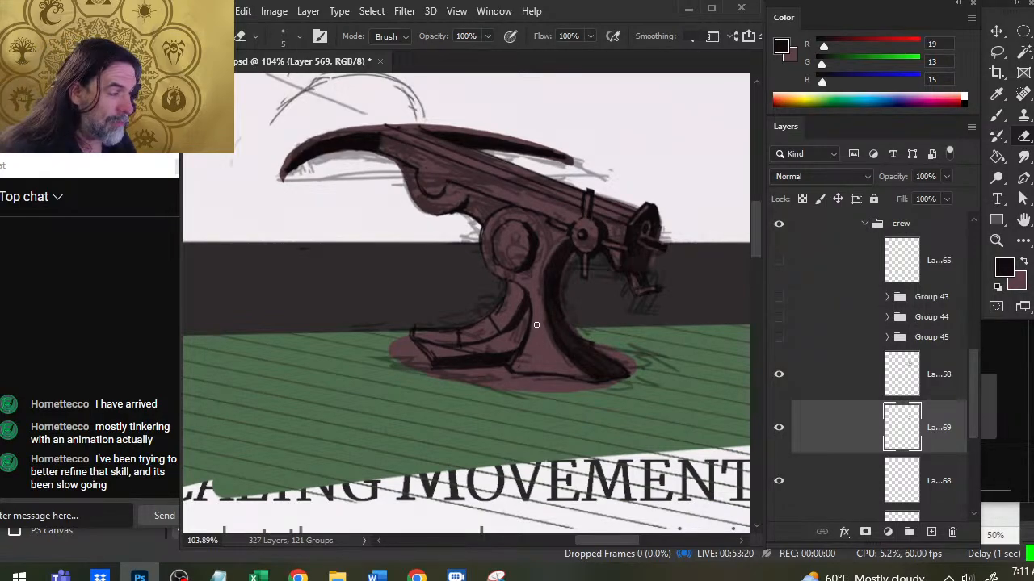
Touch up the near-black edges of the ballista's front foot, alternating a size 6 brush and size 5 eraser.
key(b)
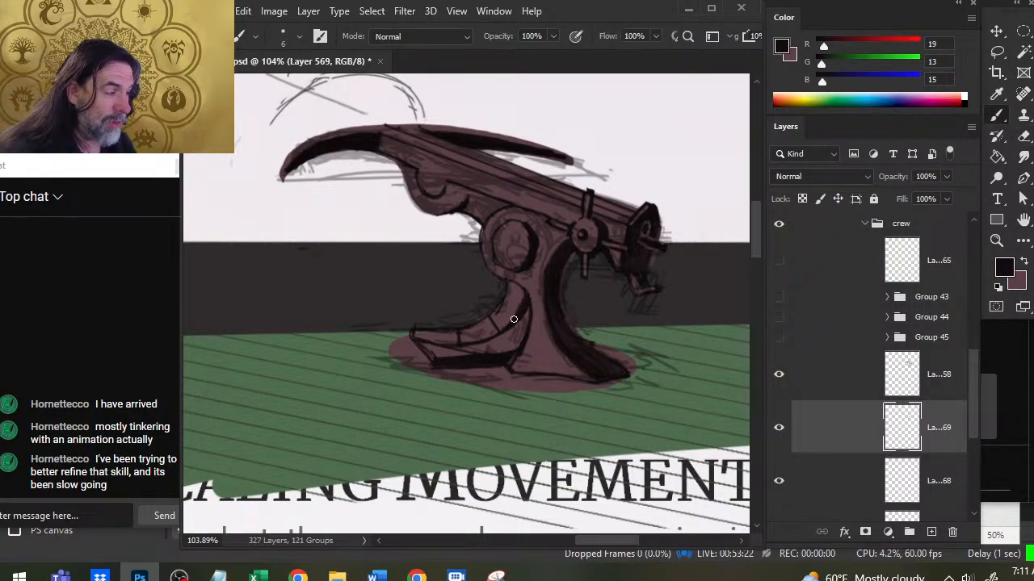
key(e)
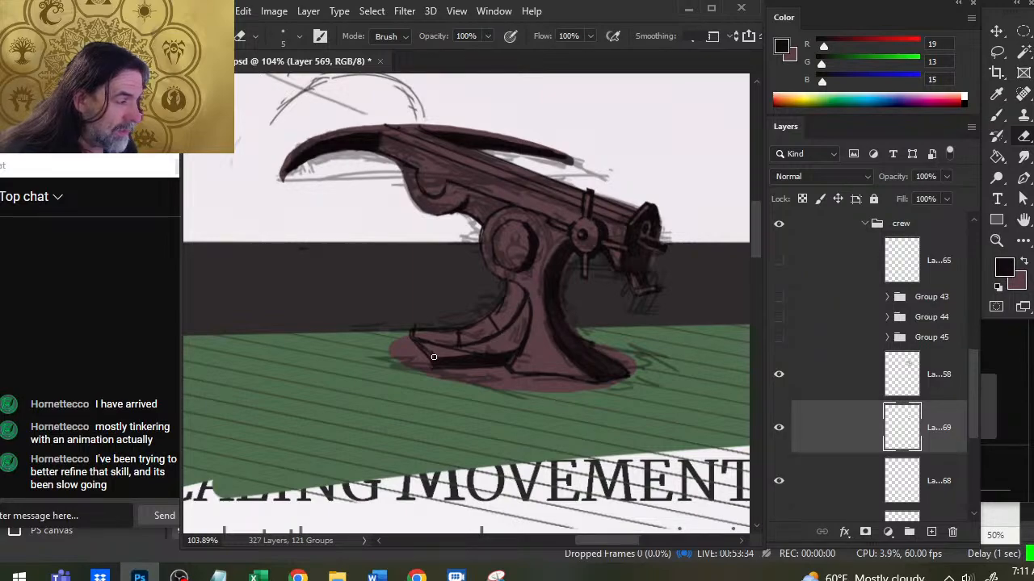
key(b)
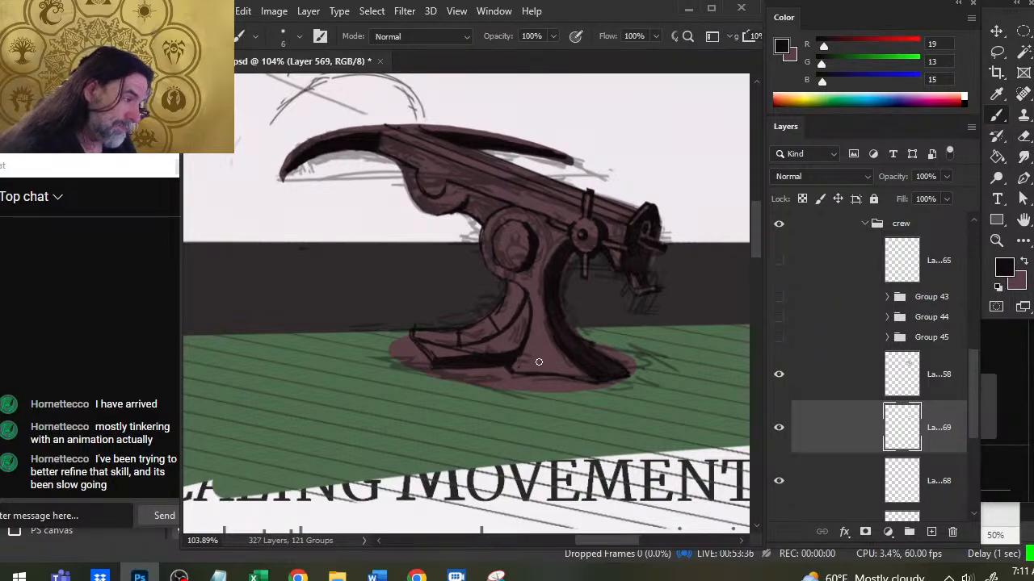
Paint a near-black tapered crease up the pedestal between the front and rear feet and blend it with the Smudge tool at 80% strength.
drag(540, 360, 538, 368)
mouse_move(539, 357)
mouse_down()
mouse_move(543, 328)
mouse_move(537, 342)
mouse_up()
key(r)
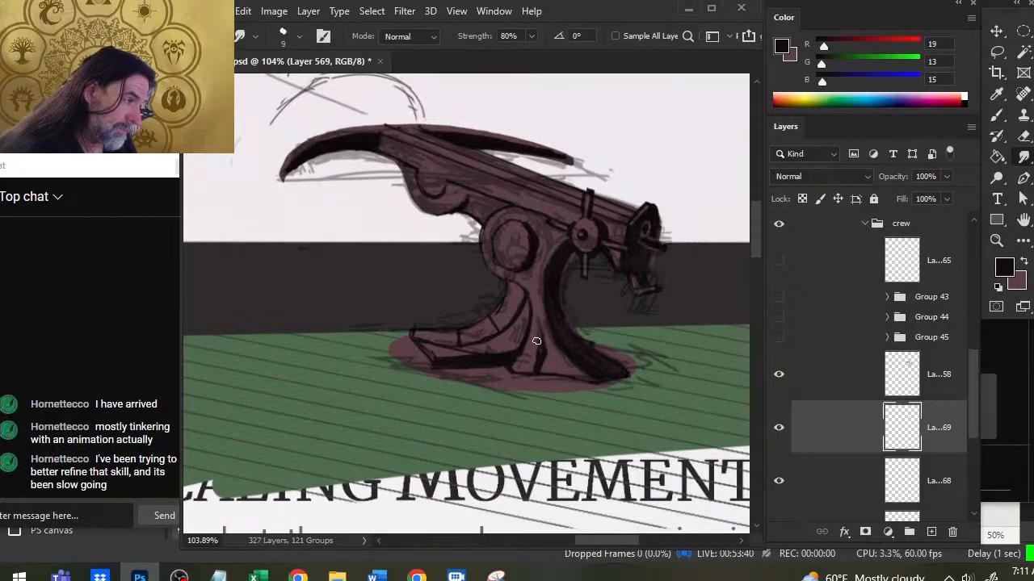
key(e)
key(b)
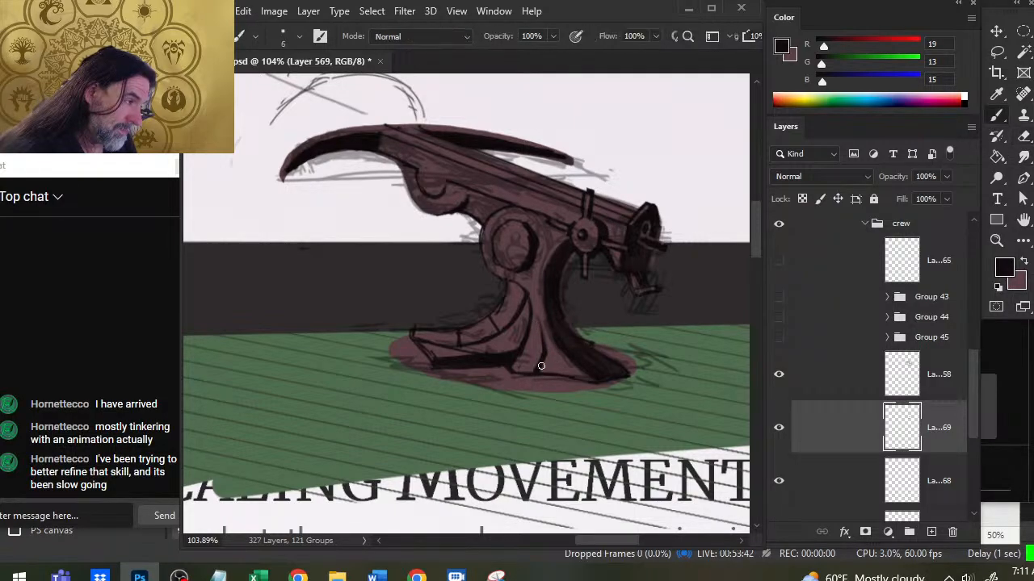
key(r)
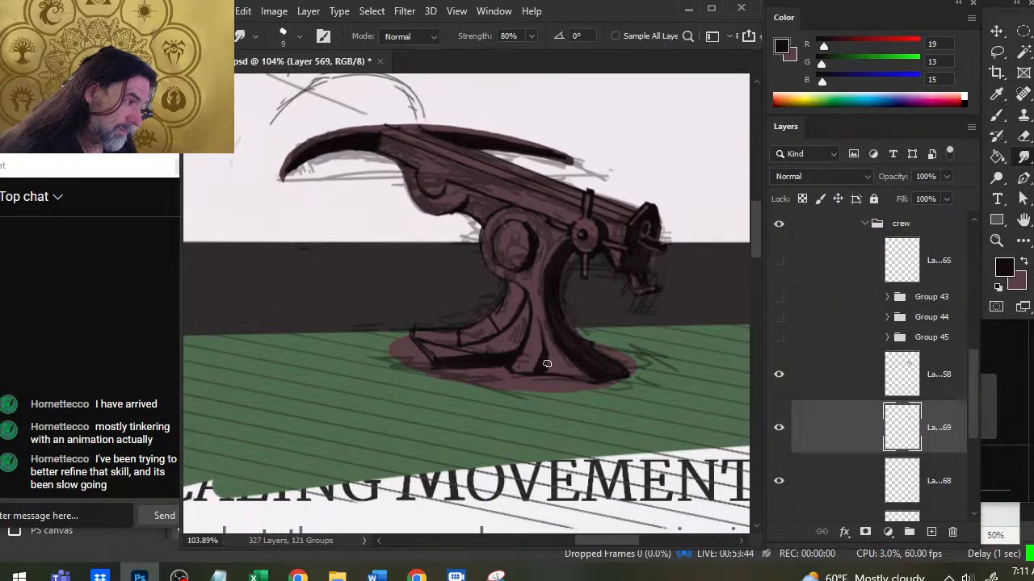
drag(547, 365, 550, 351)
key(b)
key(r)
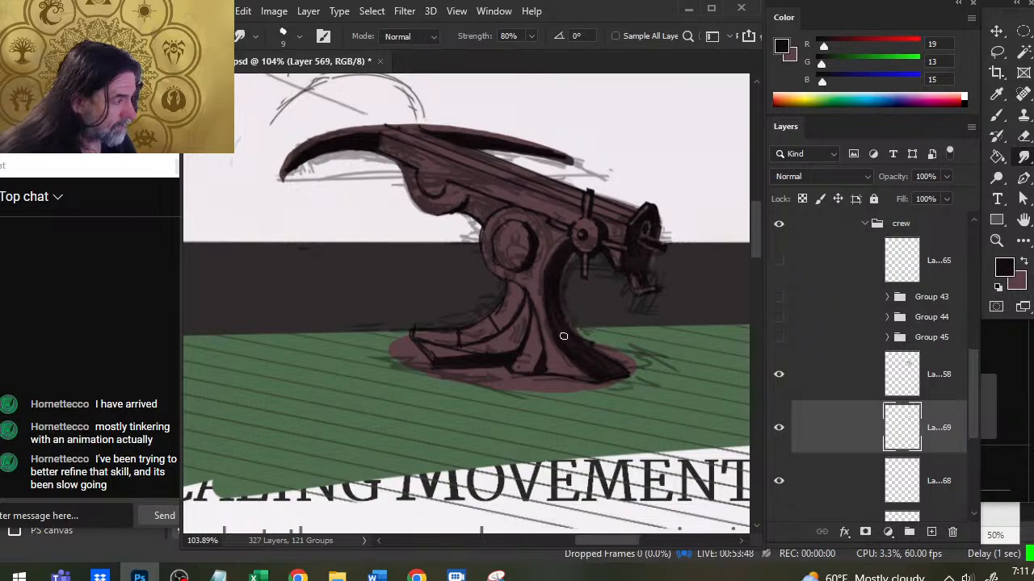
key(b)
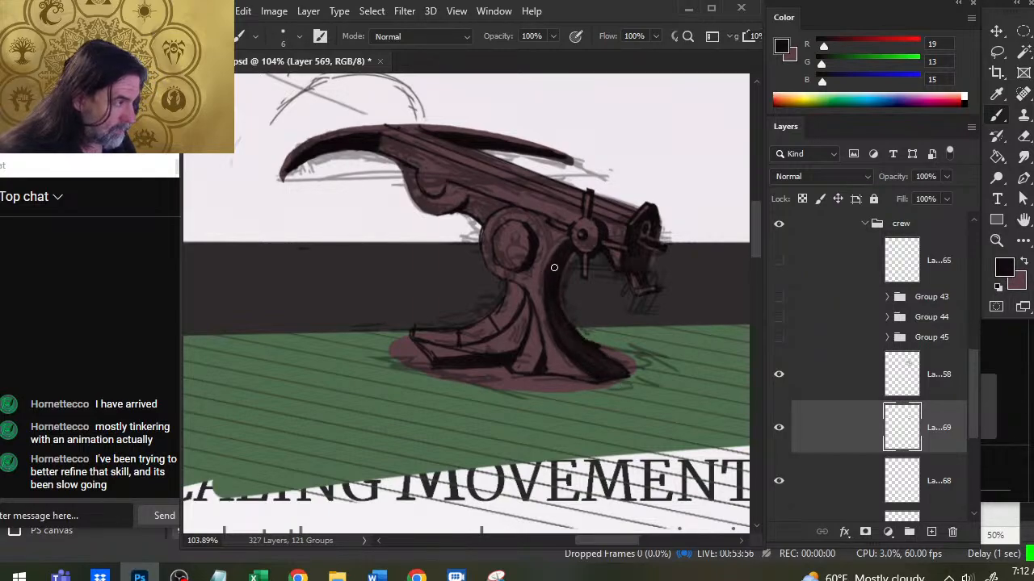
Cover the dark ring of the round pivot disc with brown (91, 64, 71) using a size 6 brush.
key(z)
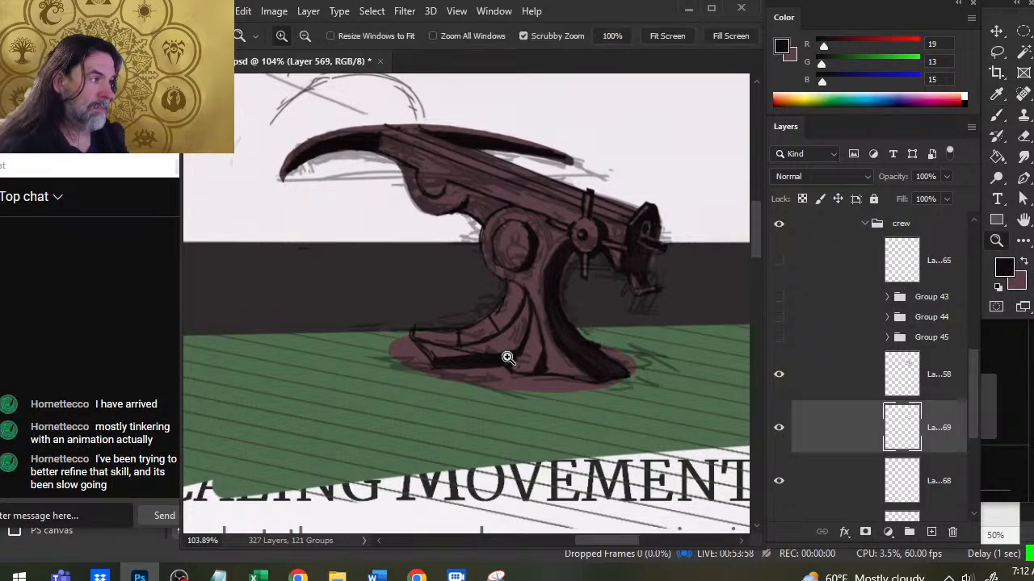
drag(505, 357, 426, 384)
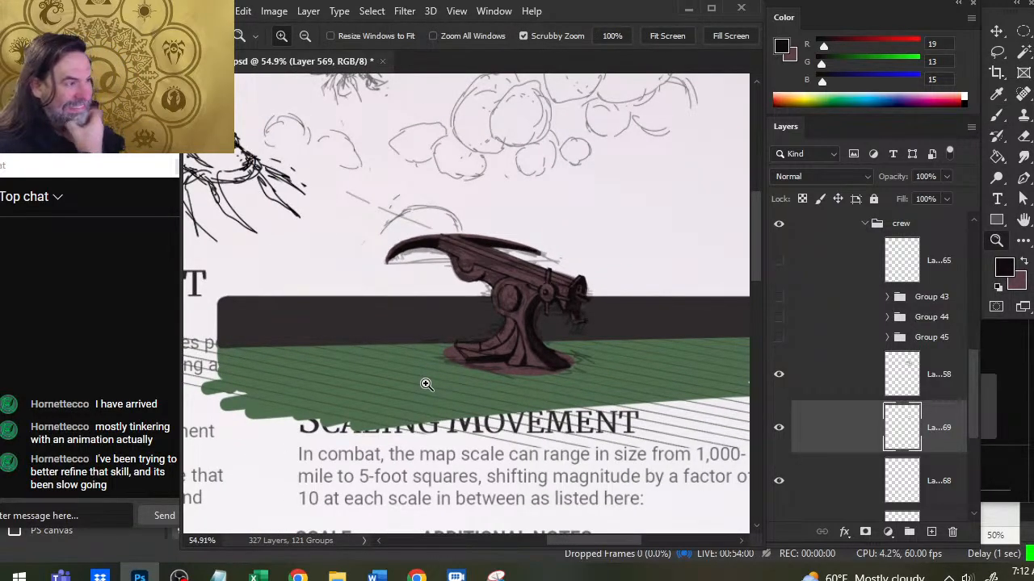
drag(515, 297, 584, 315)
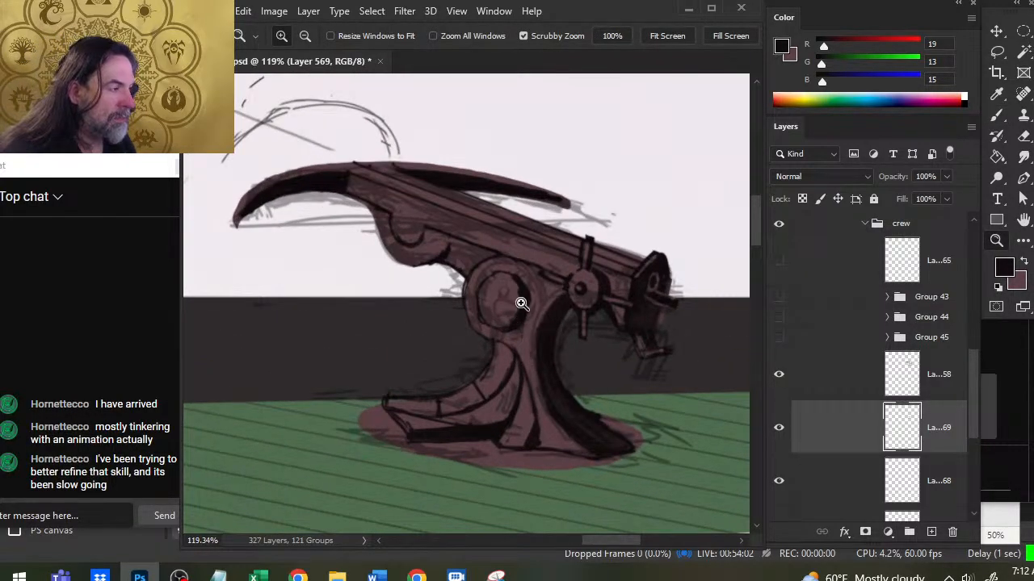
key(b)
key(e)
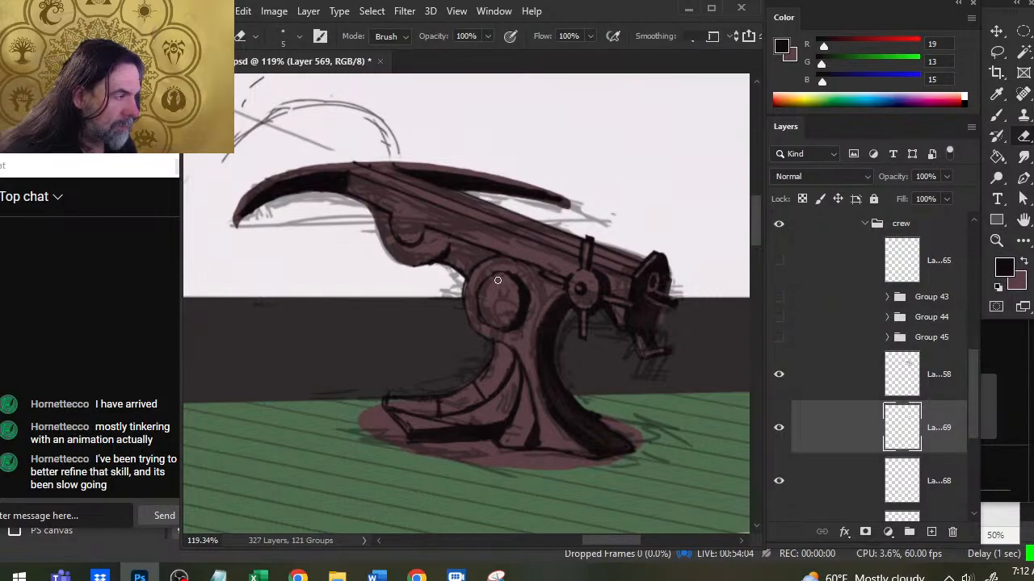
key(b)
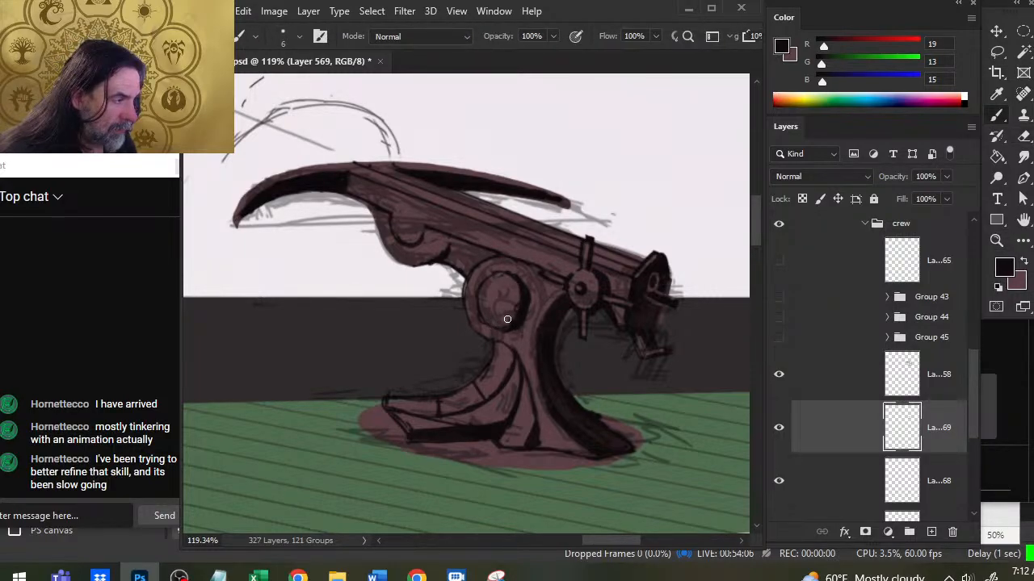
key(x)
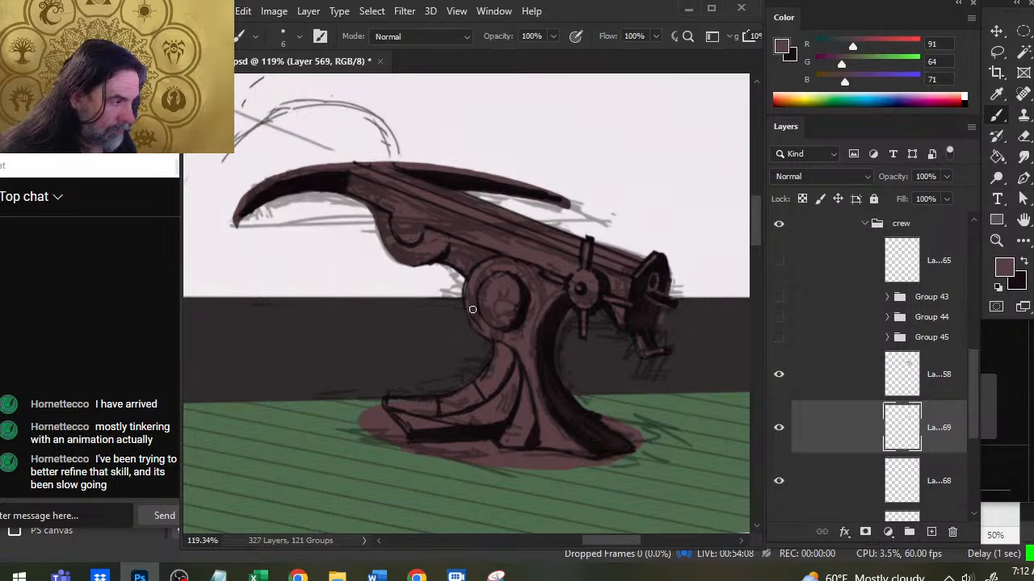
mouse_move(492, 335)
mouse_down()
mouse_move(522, 325)
mouse_move(527, 293)
mouse_move(487, 274)
mouse_move(525, 306)
mouse_up()
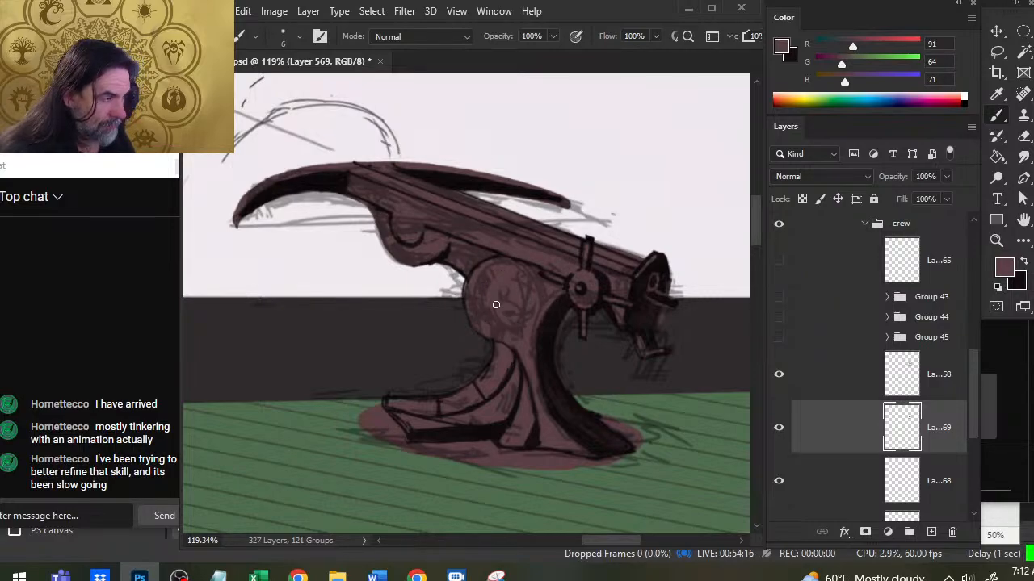
Paint a solid near-black (19, 13, 15) spot on the pivot with a size 30 brush and smudge its edges outward.
key(x)
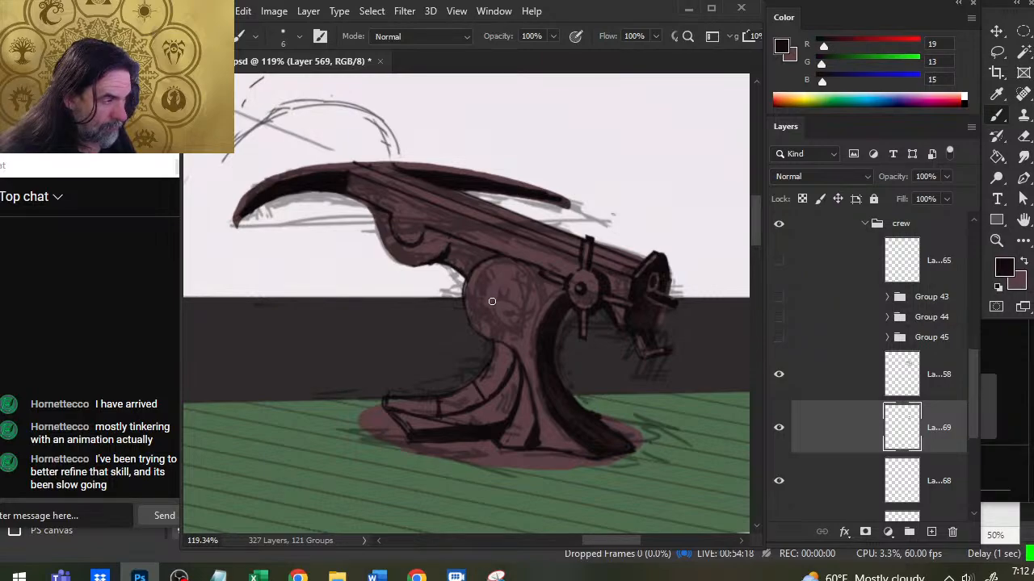
key(bracketright)
key(bracketright)
key(bracketright)
key(bracketright)
key(bracketright)
key(bracketright)
key(bracketright)
key(bracketright)
key(bracketright)
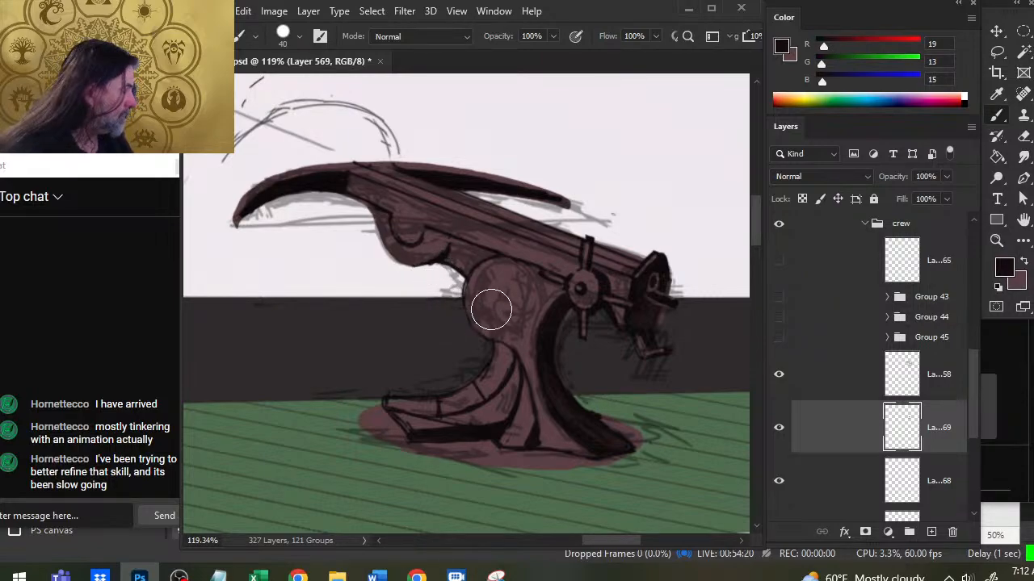
key(bracketleft)
key(bracketleft)
key(bracketleft)
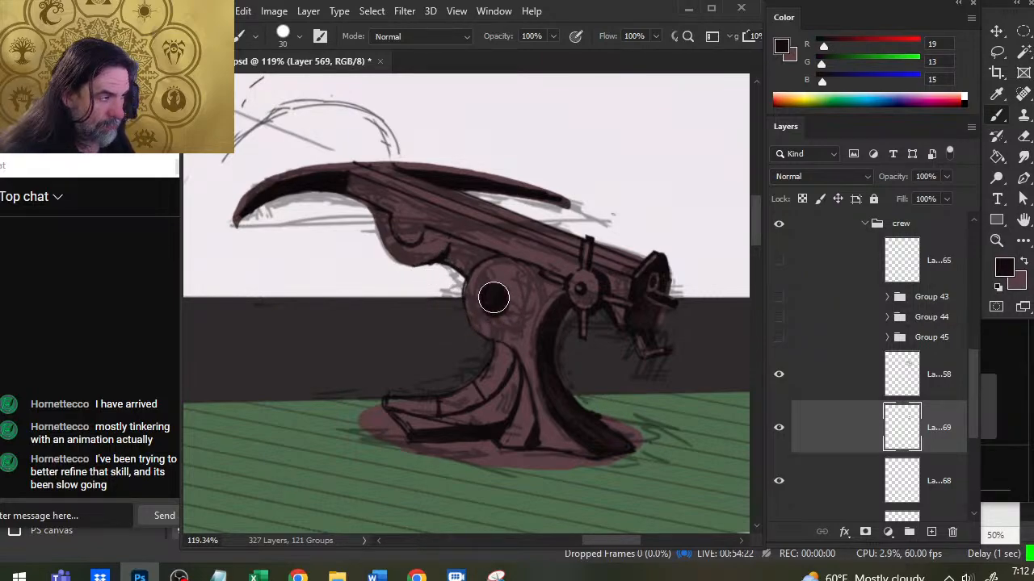
mouse_move(494, 298)
mouse_down()
mouse_move(497, 310)
mouse_move(493, 284)
mouse_up()
key(r)
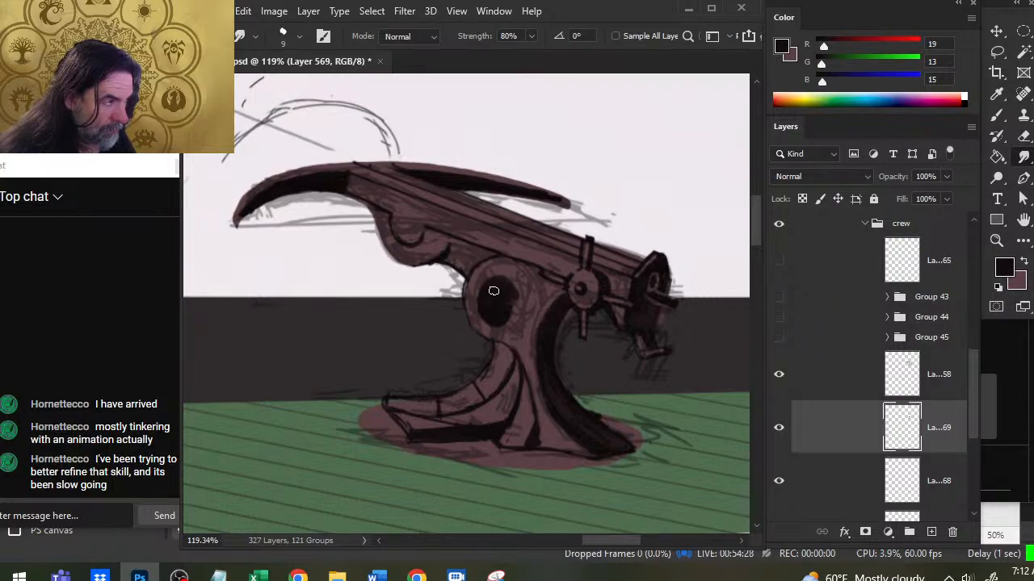
mouse_move(485, 292)
mouse_down()
mouse_move(491, 318)
mouse_move(505, 299)
mouse_move(515, 310)
mouse_up()
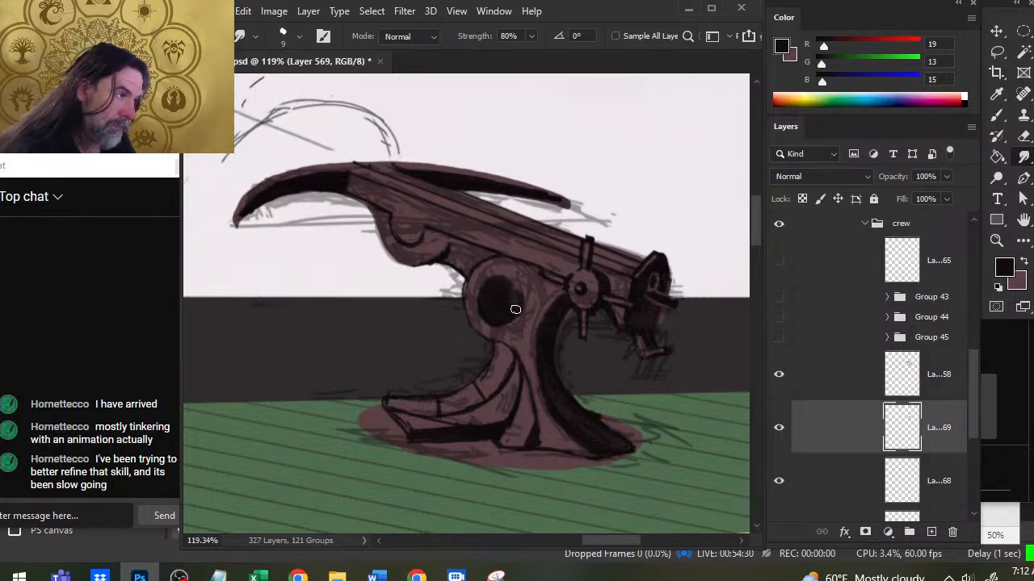
Shape the near-black spot on the pivot into a cleaner round disc with the brush reduced to size 15.
key(b)
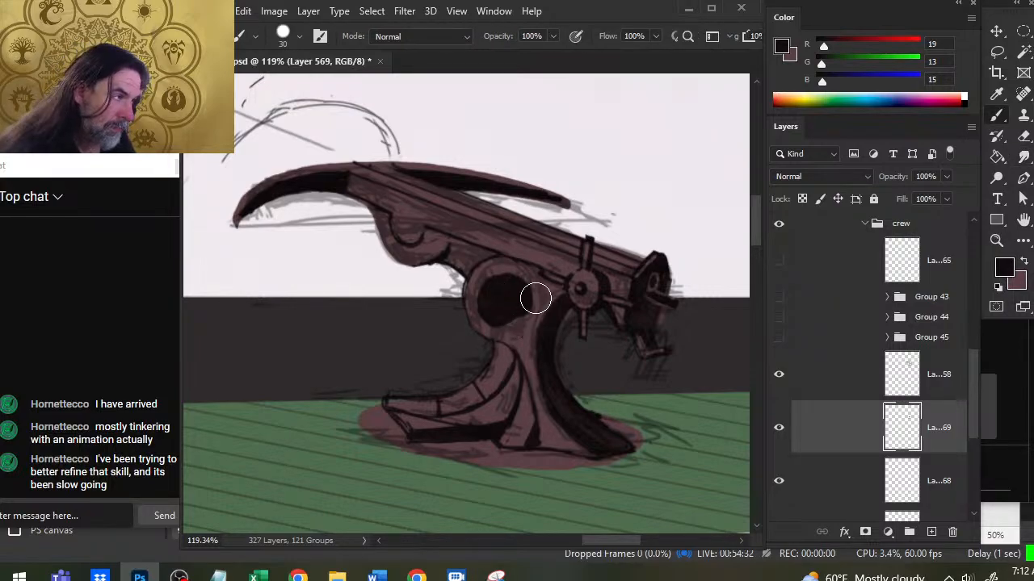
key(x)
key(x)
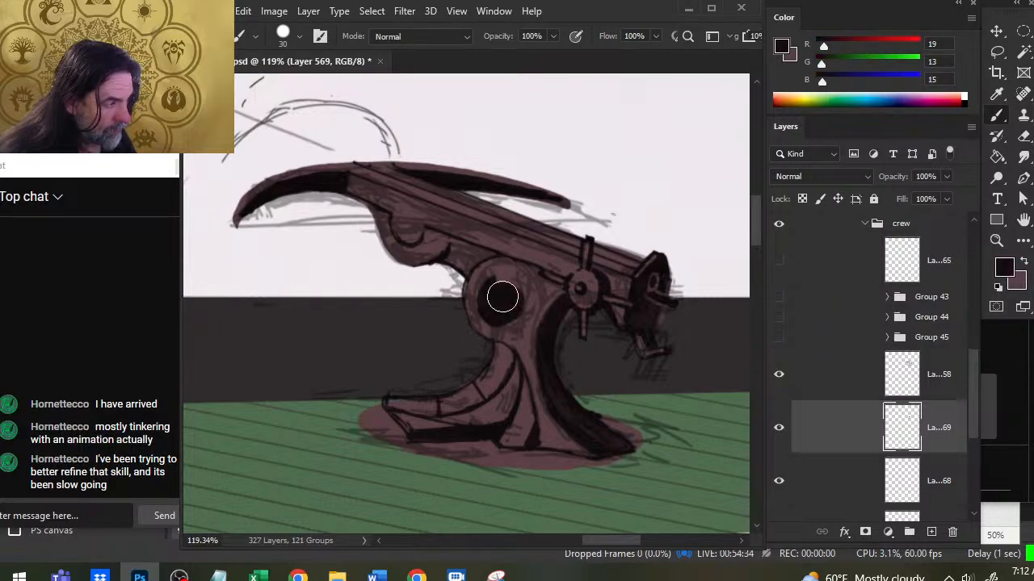
key(bracketleft)
key(bracketleft)
key(bracketleft)
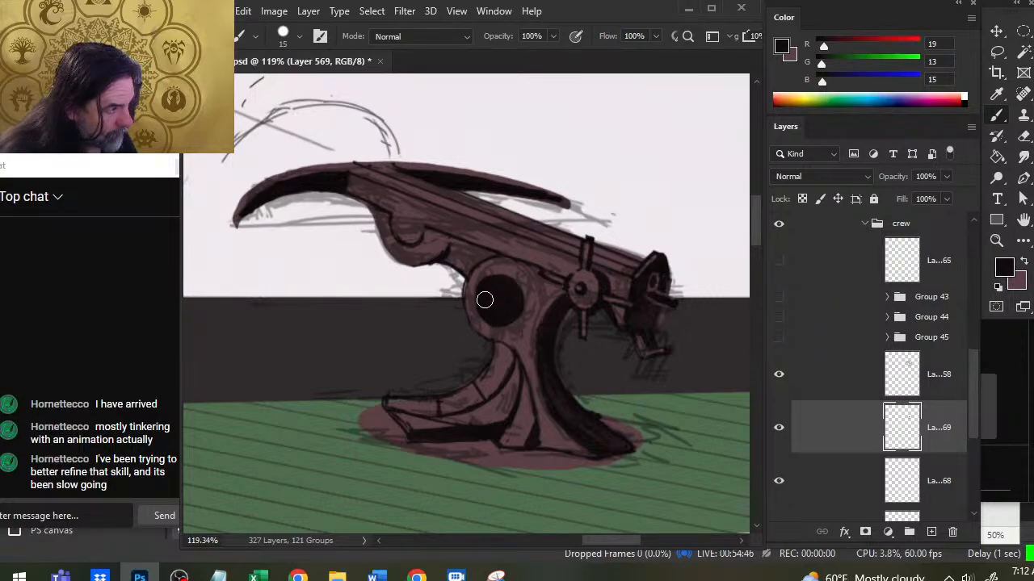
Trim the rim of the dark pivot disc with brown (91, 64, 71) and near-black at brush size 6.
key(x)
key(bracketleft)
key(bracketleft)
key(bracketleft)
key(bracketleft)
key(bracketleft)
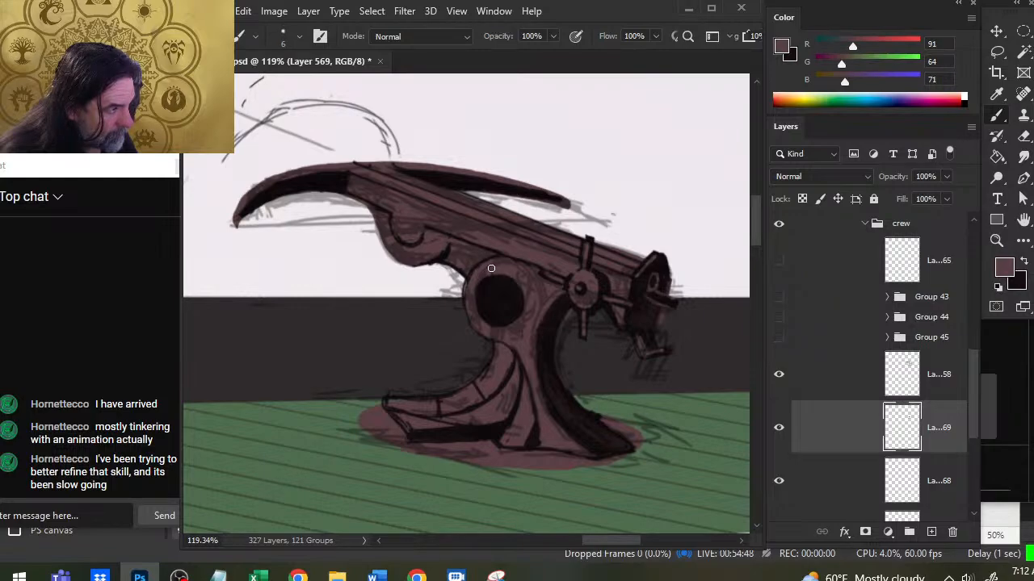
key(x)
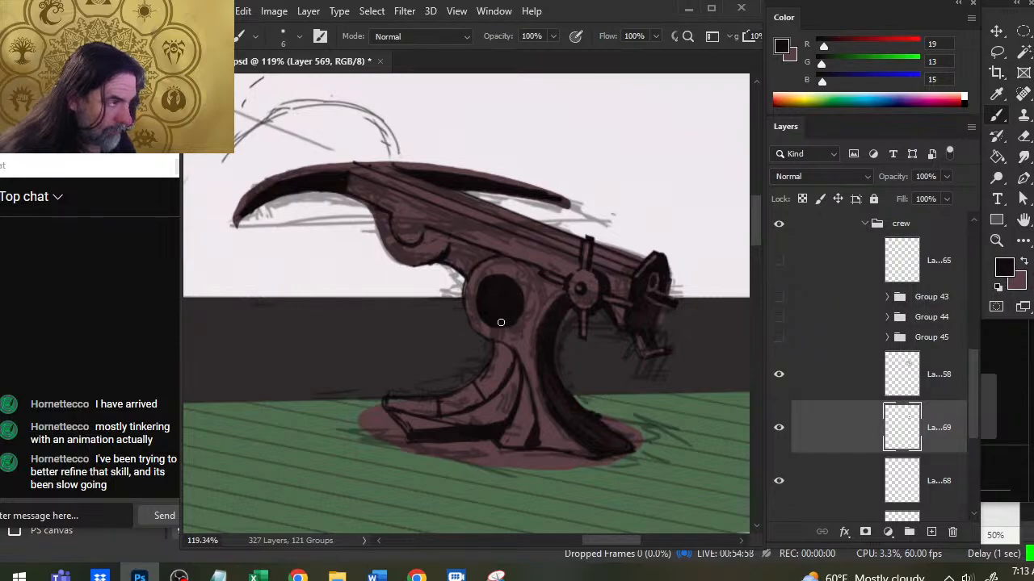
Paint a brown face inside the dark pivot disc and add a near-black central hub with a brown middle.
key(x)
mouse_move(494, 289)
mouse_down()
mouse_move(499, 312)
mouse_move(503, 285)
mouse_move(511, 305)
mouse_up()
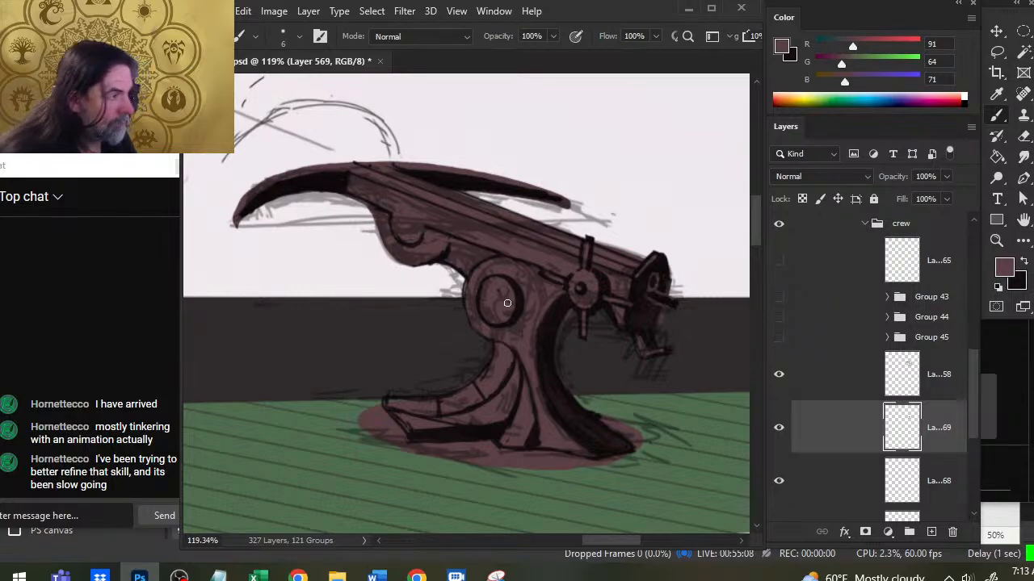
key(x)
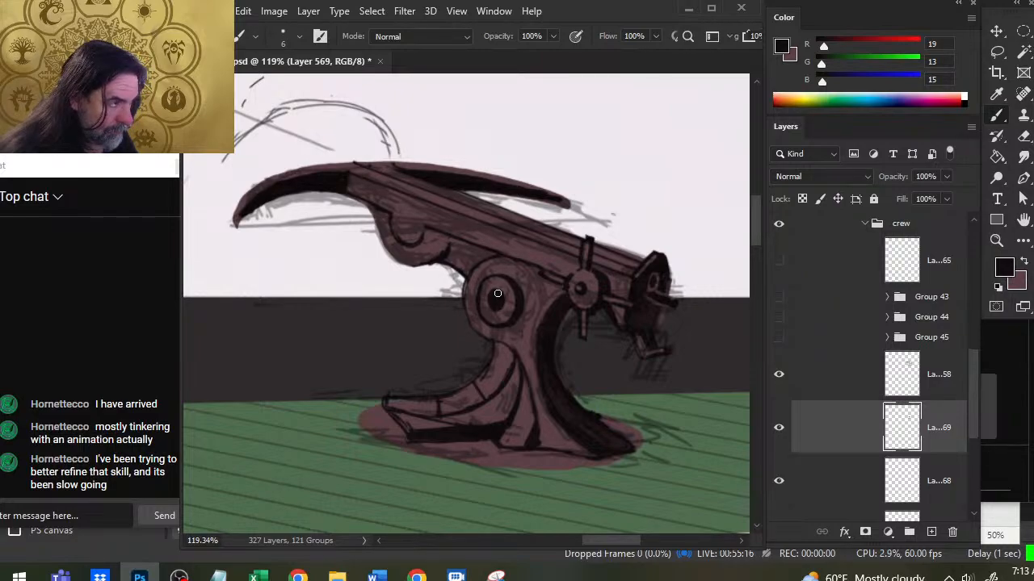
key(x)
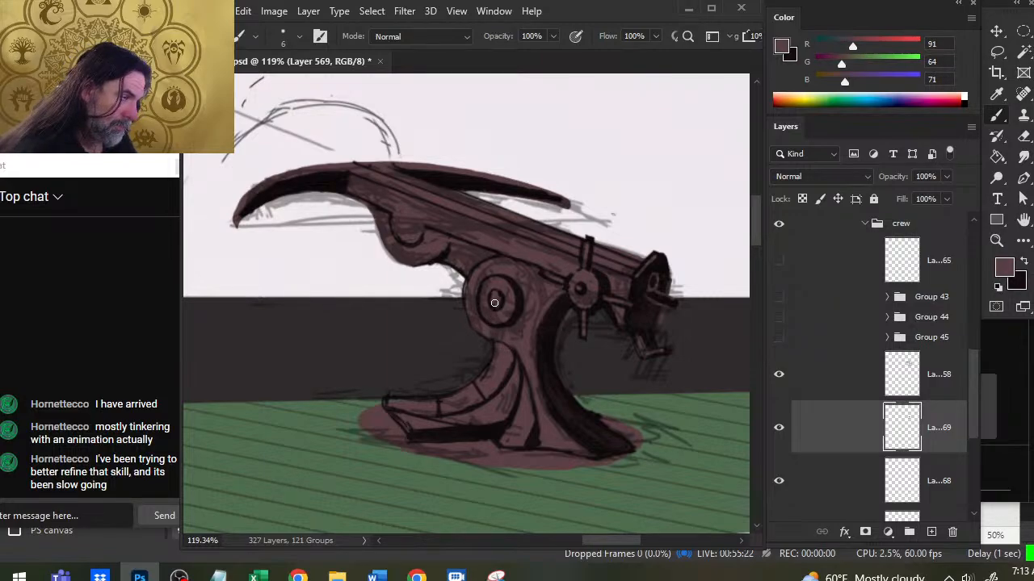
Outline the scroll-shaped bracket under the ballista's stock in near-black (19, 13, 15) with a size 2 brush.
key(z)
drag(531, 348, 478, 347)
drag(526, 383, 489, 373)
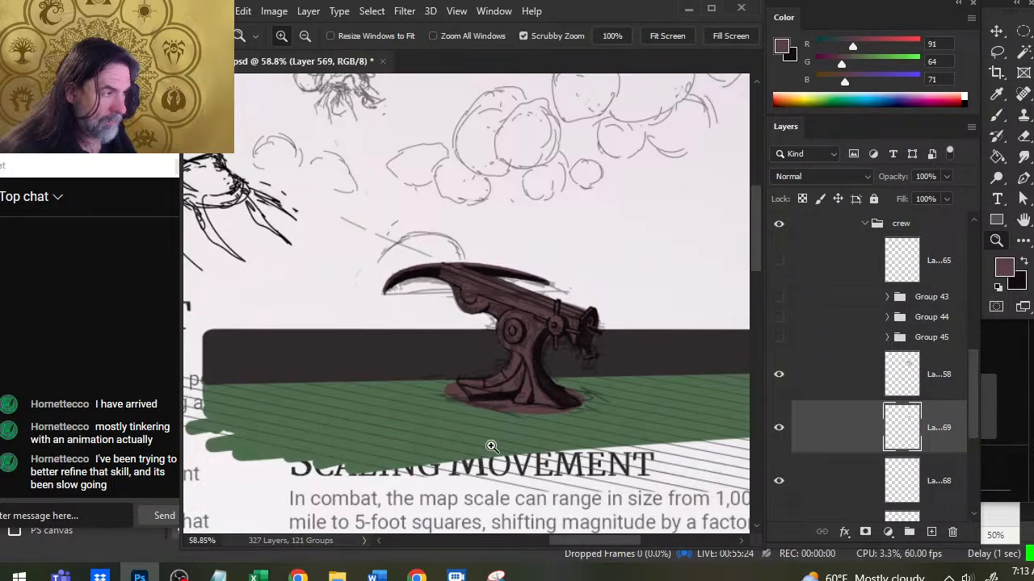
mouse_move(503, 335)
mouse_down()
mouse_move(577, 360)
mouse_move(557, 342)
mouse_up()
key(b)
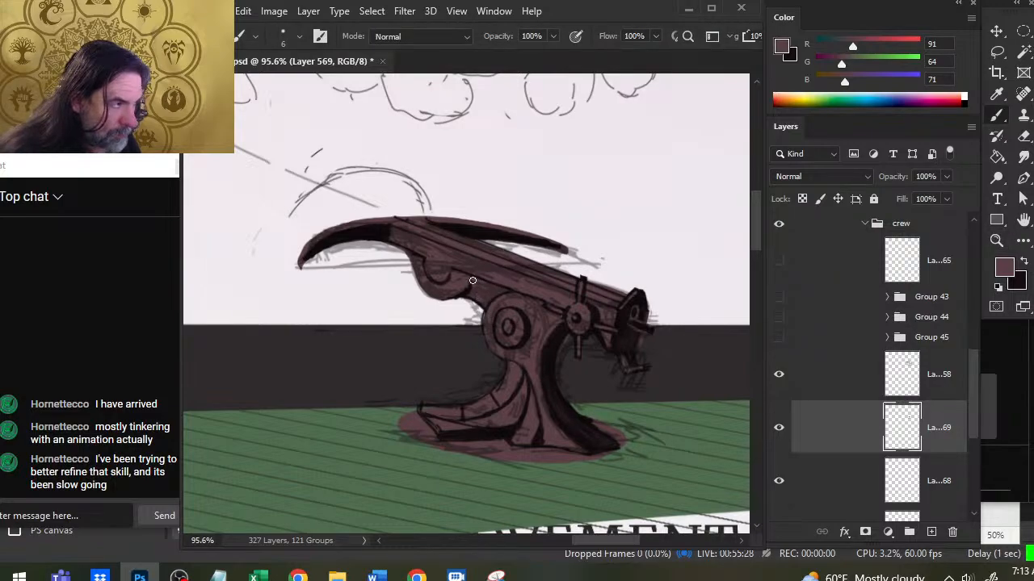
key(x)
key(r)
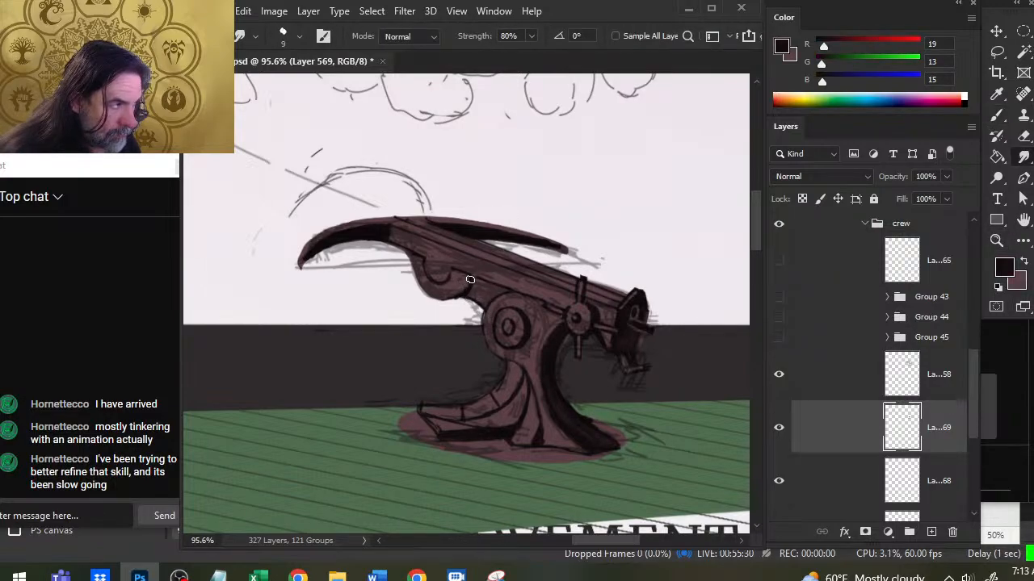
key(b)
key(r)
key(b)
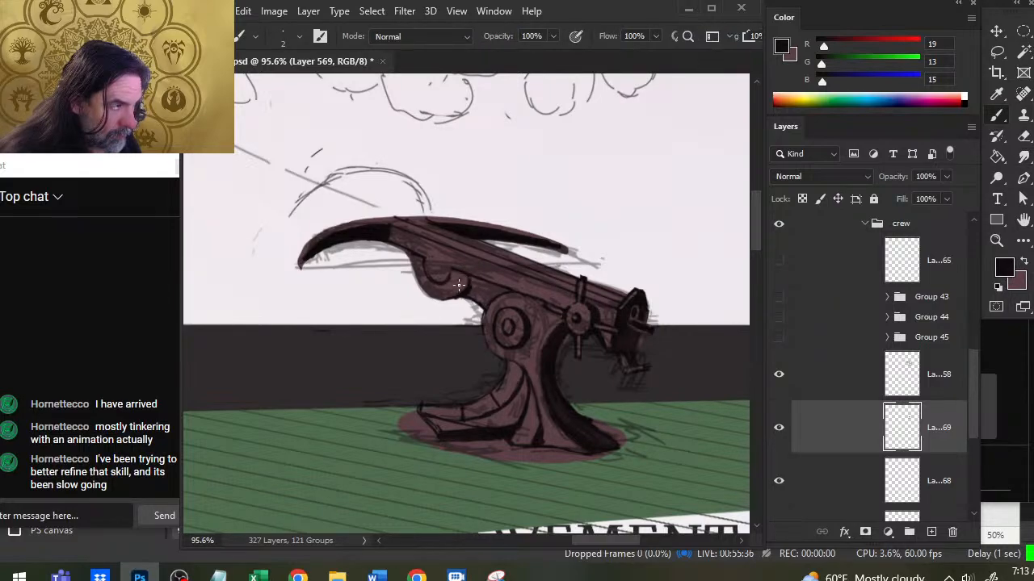
Refine the bracket's lower edge with brown (91, 64, 71) and near-black lines, erasing and smudging the rough marks.
key(x)
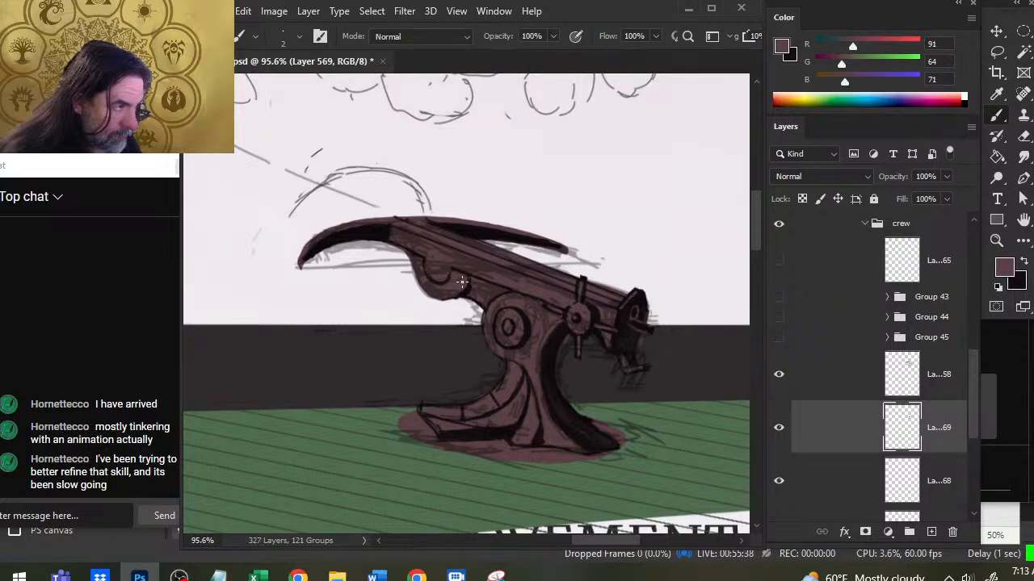
key(x)
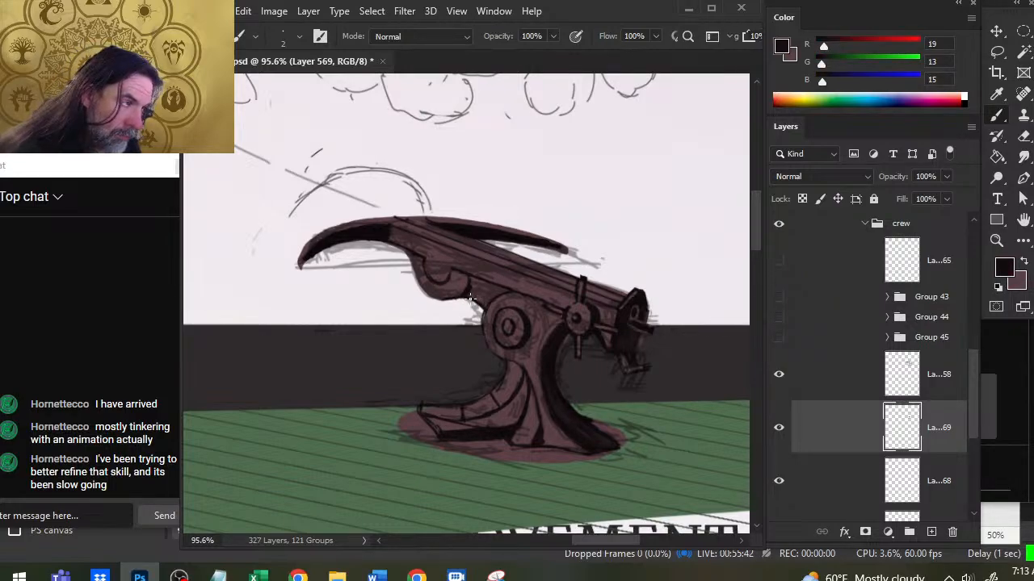
key(e)
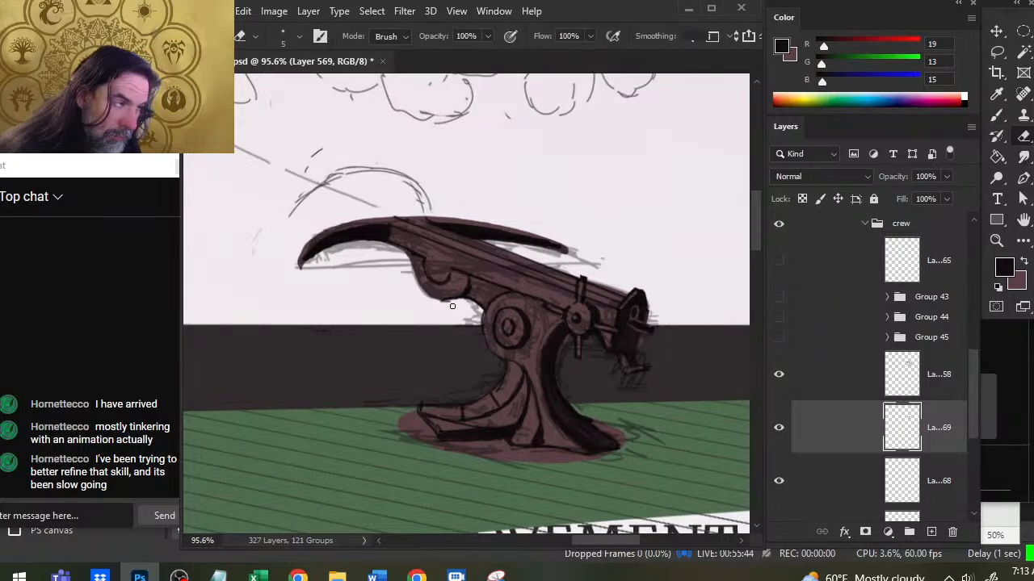
key(r)
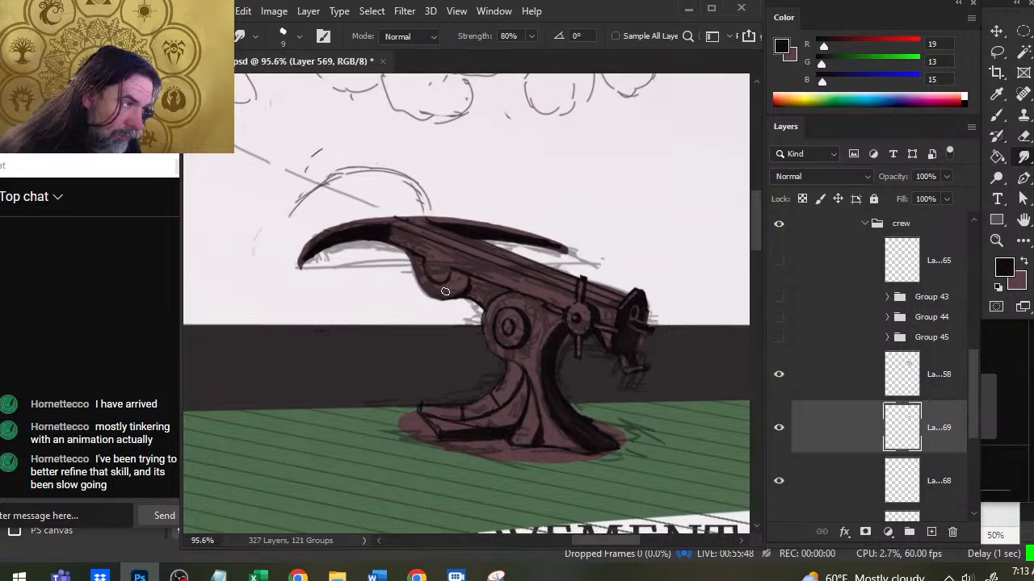
Draw fine near-black contour lines along the stock's underside between bracket and pivot, cleaning them up with the size 5 eraser.
key(b)
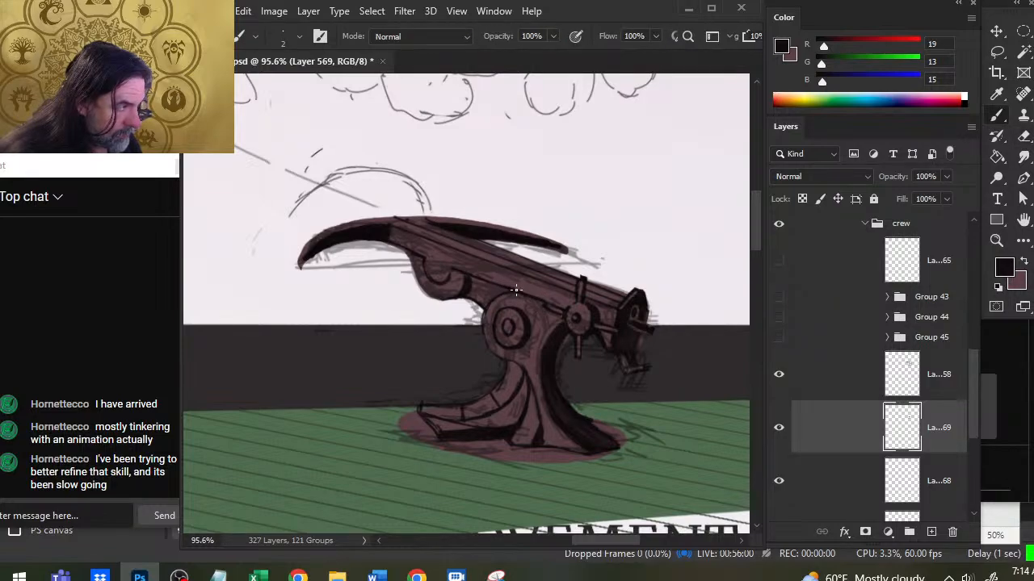
key(e)
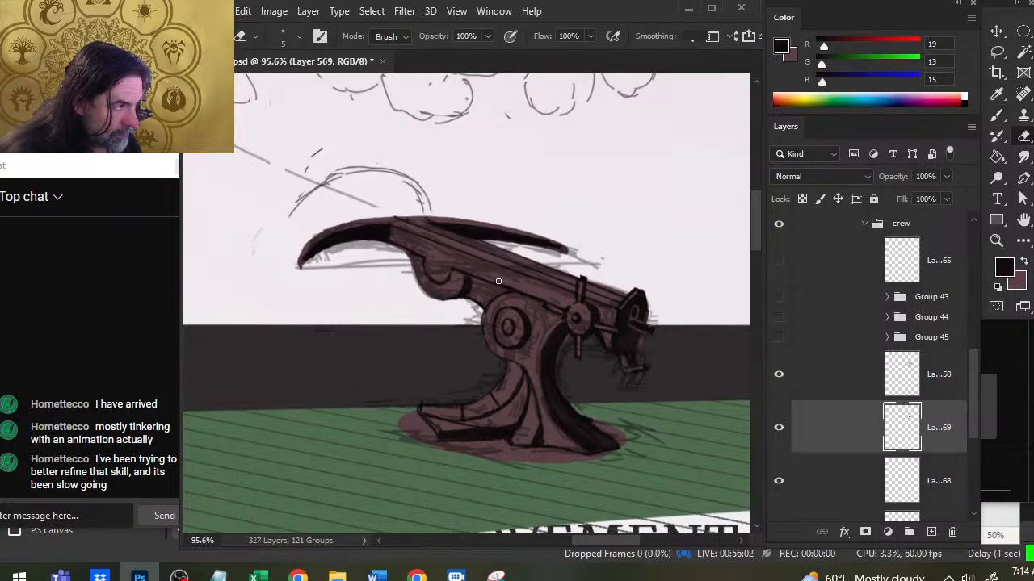
key(b)
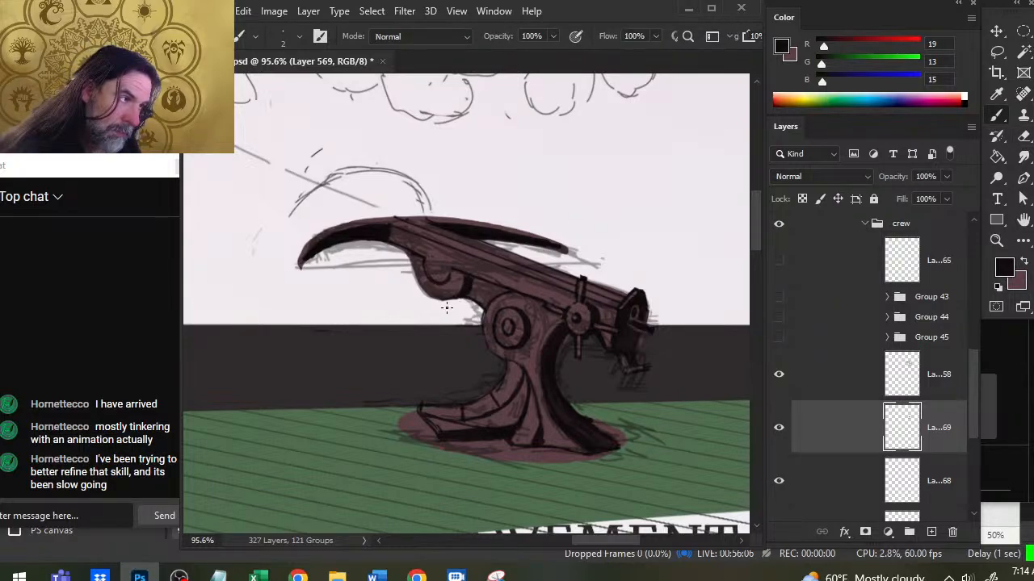
key(e)
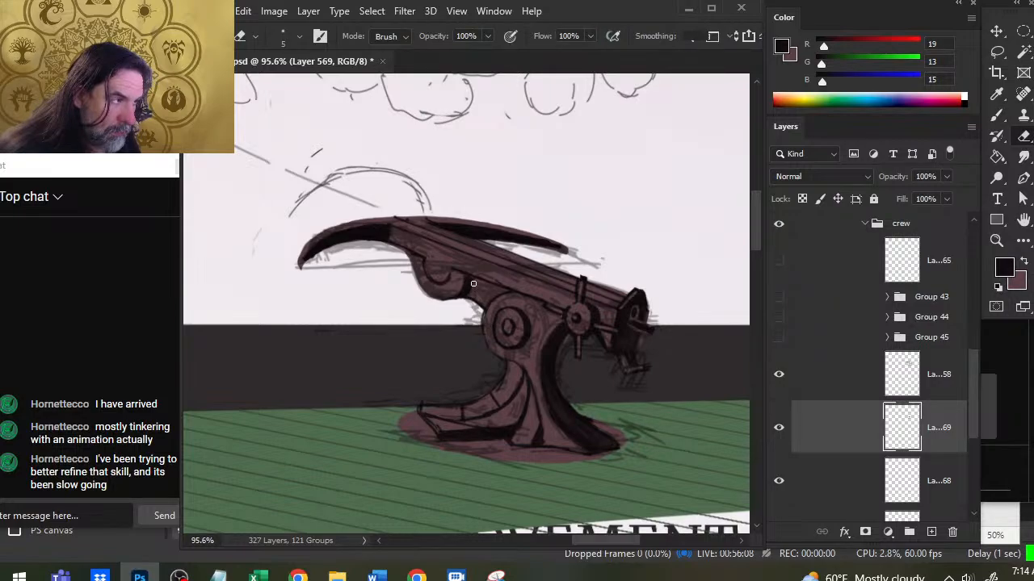
Touch up the joint between the scroll bracket and the stock with size 2 brown and near-black strokes.
key(x)
key(b)
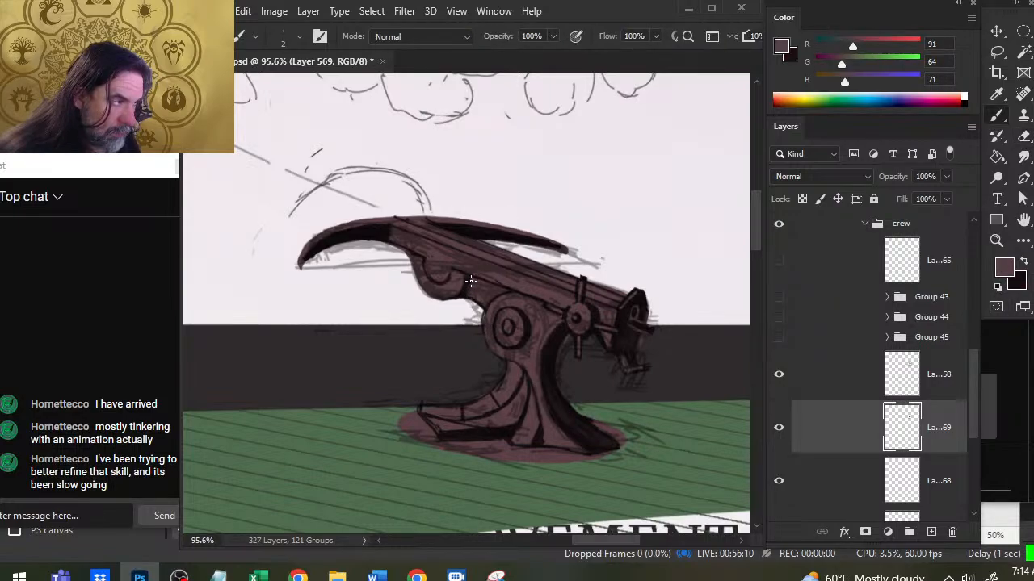
key(x)
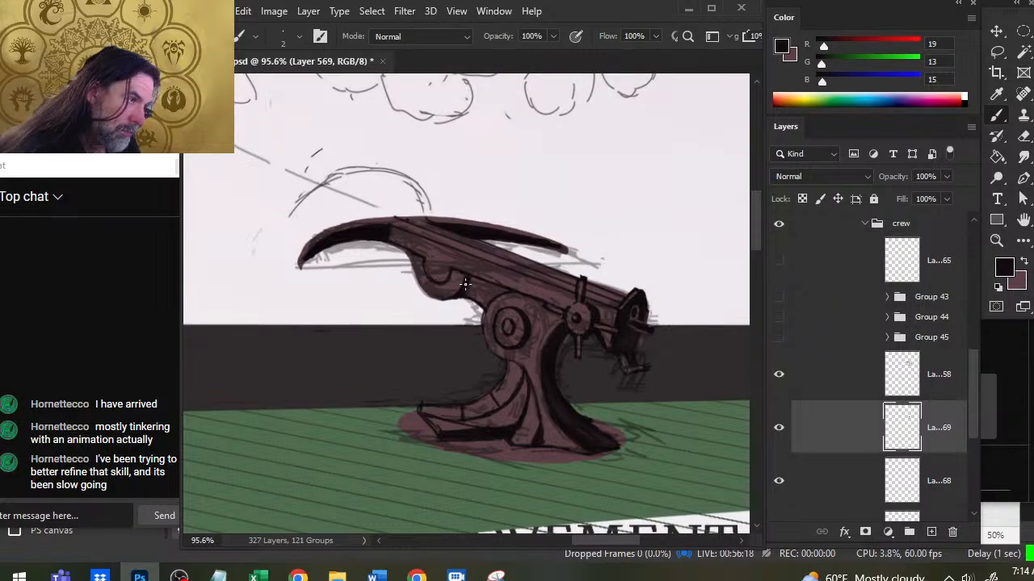
Paint brown (91, 64, 71) over the line above the pivot and redraw the bracket's curve into the pivot in near-black.
alt+click(521, 295)
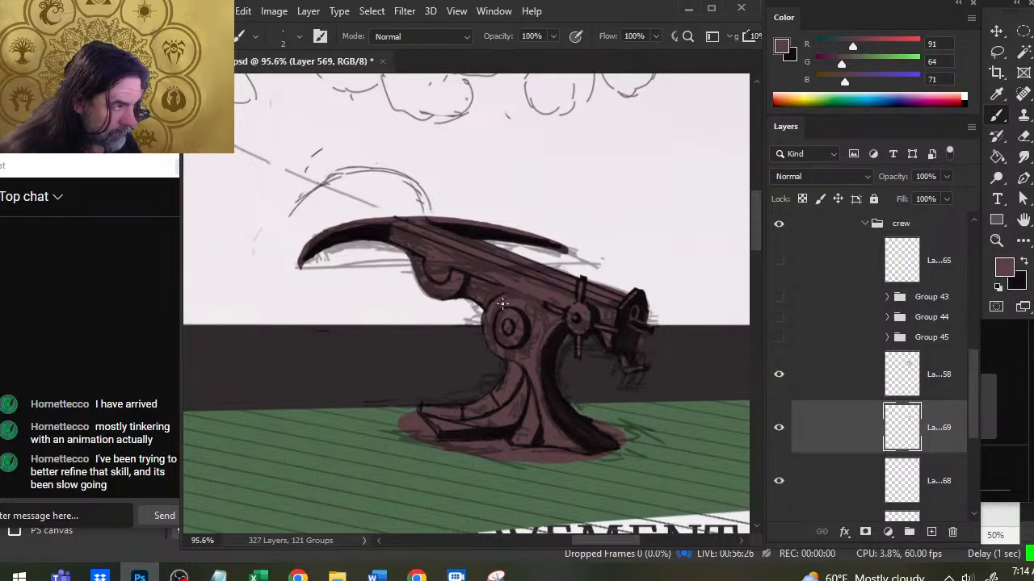
key(x)
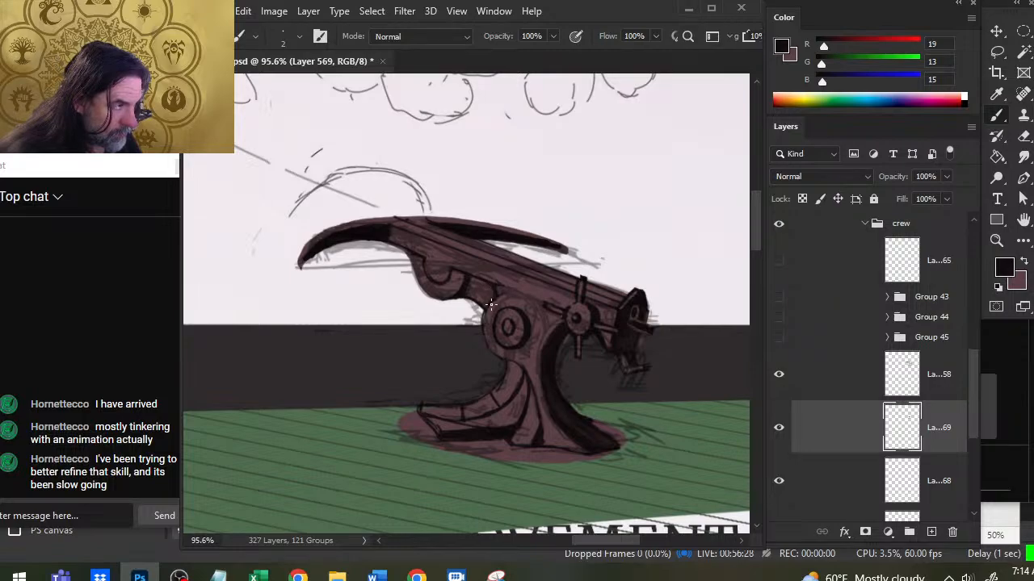
key(x)
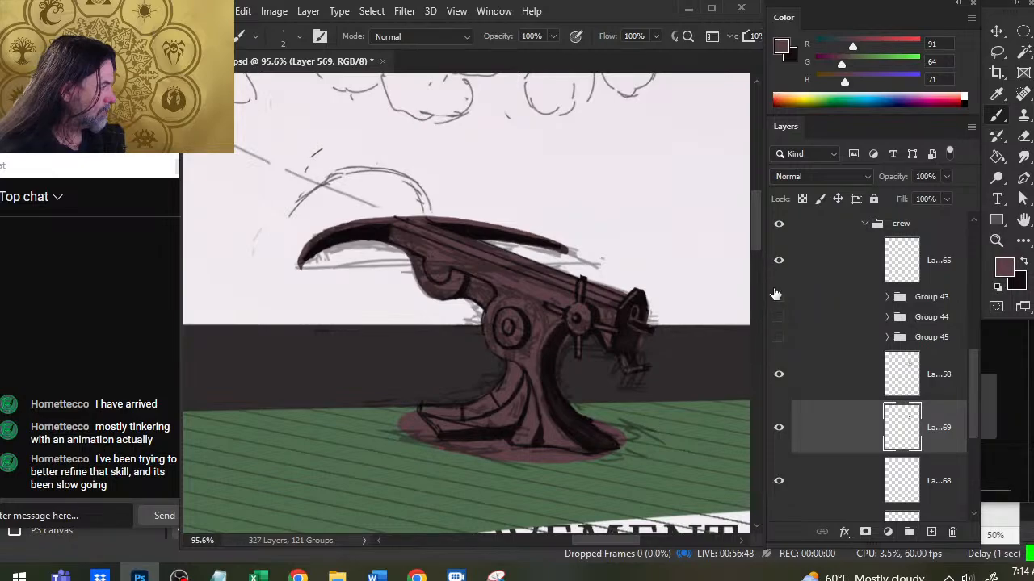
Show the ref group and sample the lighter brown (104, 73, 78) from a ballista on the reference ship.
drag(976, 384, 976, 345)
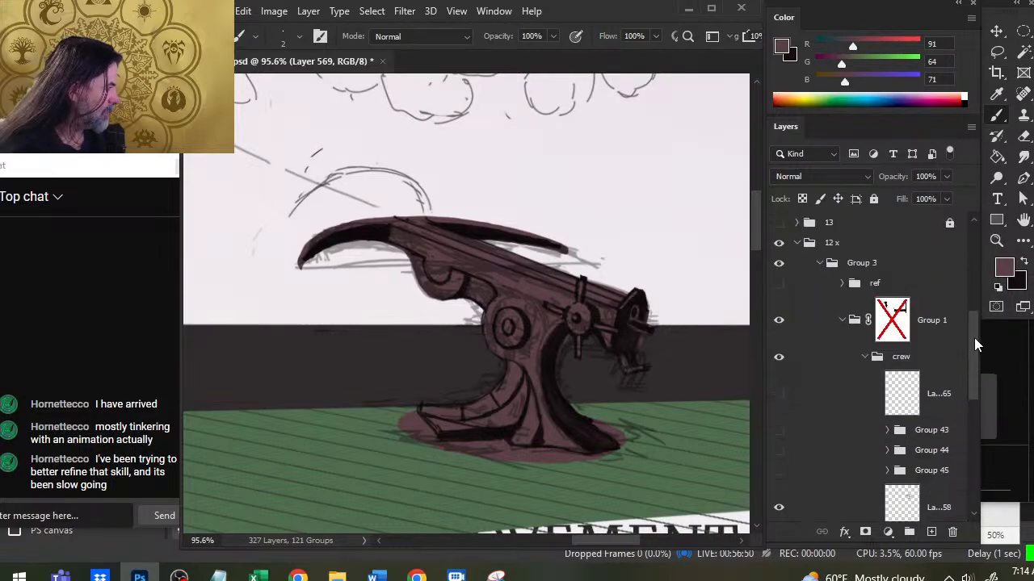
click(801, 284)
drag(343, 415, 492, 321)
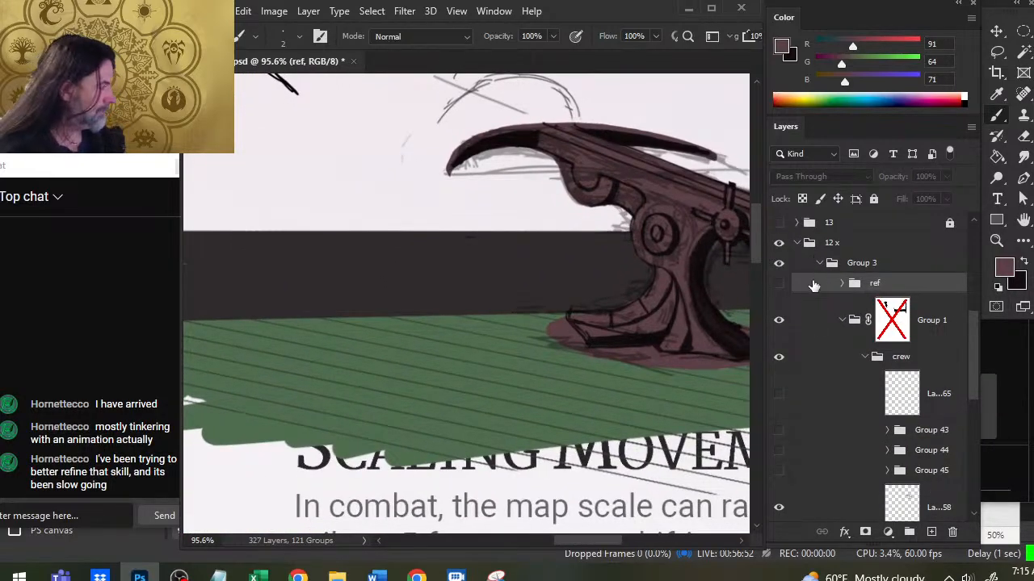
click(778, 284)
mouse_move(291, 410)
mouse_down()
mouse_move(690, 296)
mouse_move(330, 393)
mouse_move(503, 293)
mouse_up()
drag(371, 315, 499, 343)
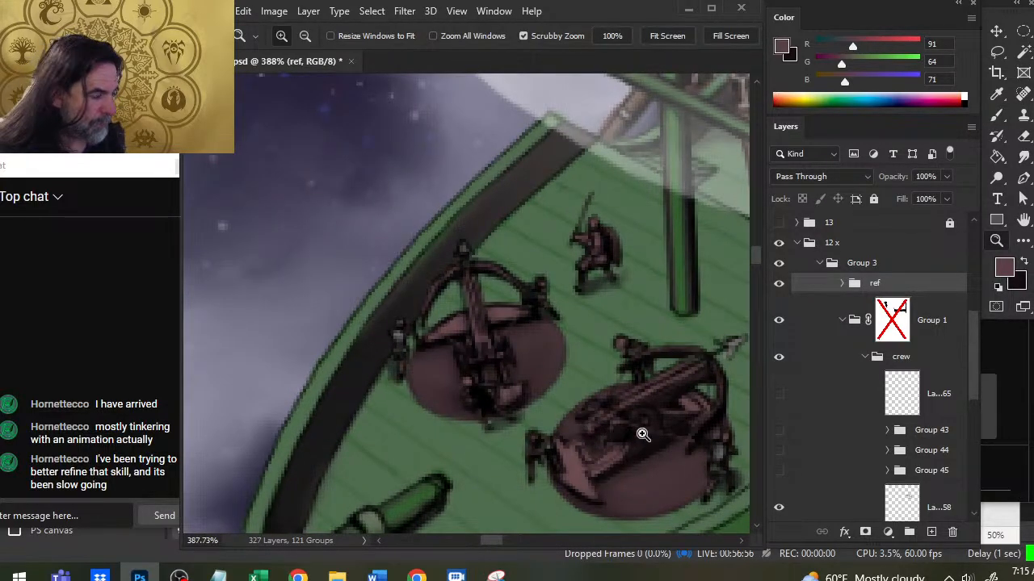
drag(644, 431, 528, 397)
key(b)
drag(562, 404, 571, 366)
Hide the rough sketch layer (Layer 258) lying over the painted ballista.
key(ctrl+space)
drag(651, 364, 578, 366)
drag(698, 329, 191, 464)
drag(731, 263, 415, 356)
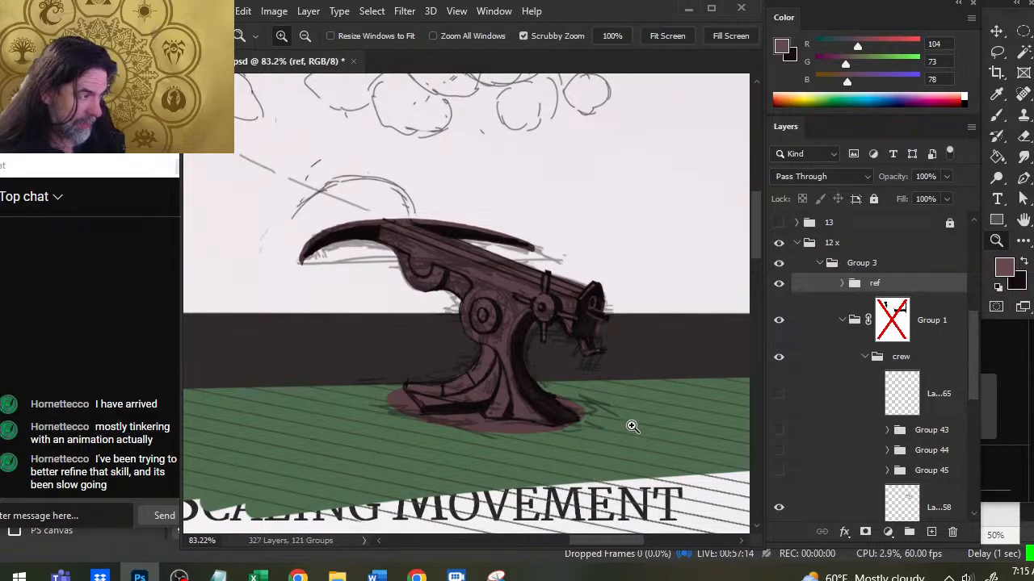
drag(652, 435, 600, 427)
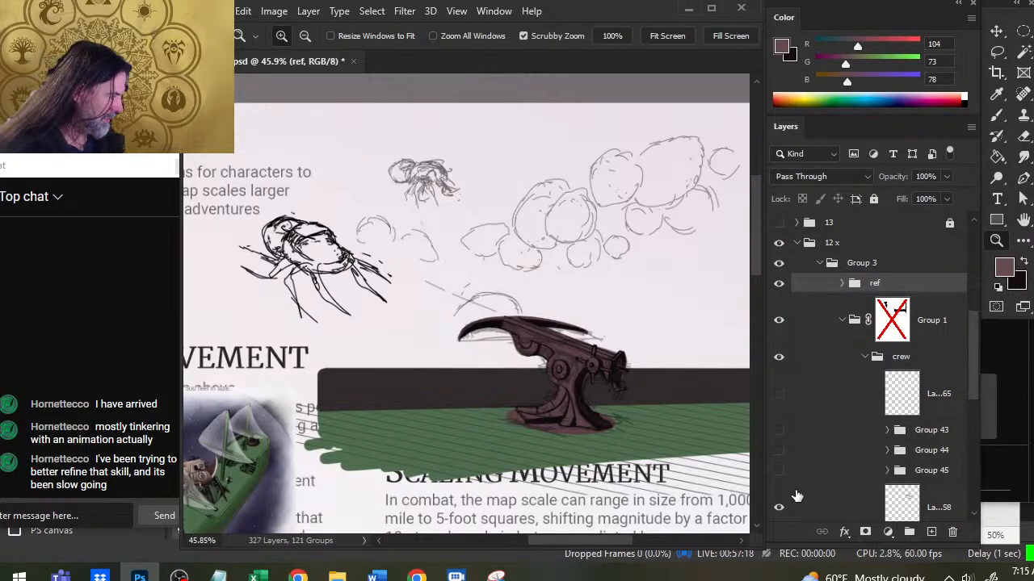
click(779, 509)
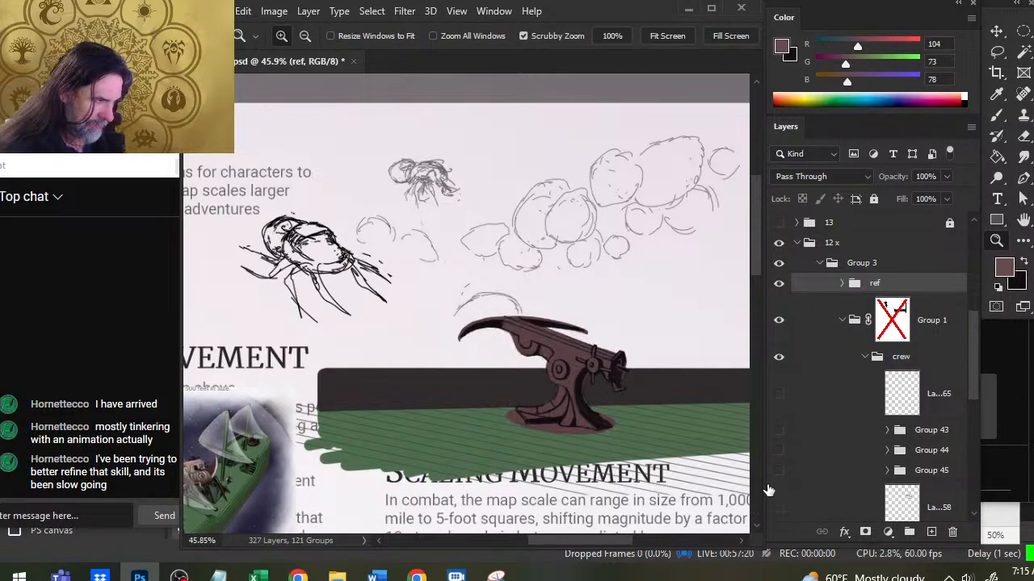
drag(606, 453, 531, 426)
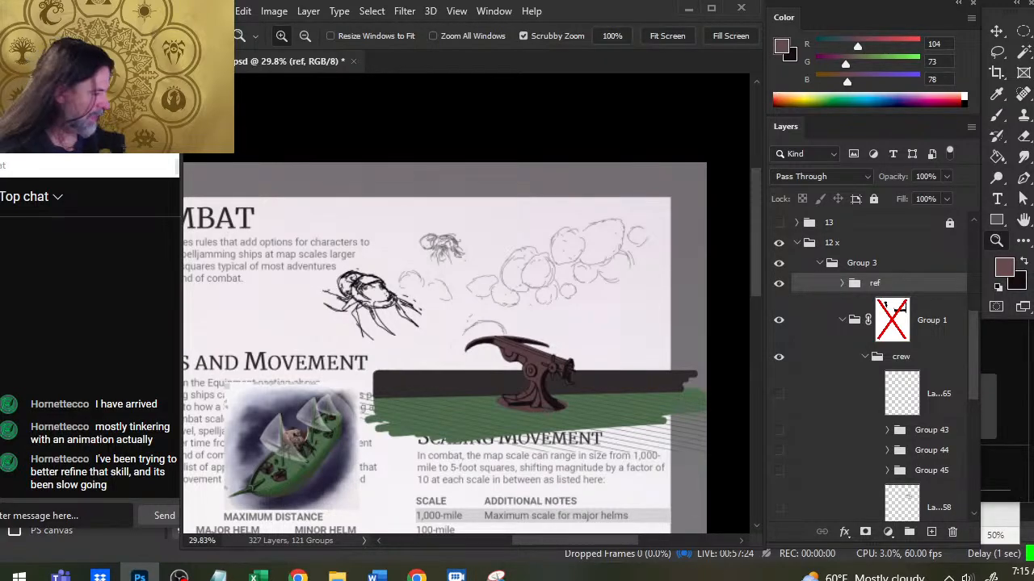
Group the ballista's sketch and paint layers, from Layer 258 down to the one above the ship group, and name the group ballista.
click(975, 393)
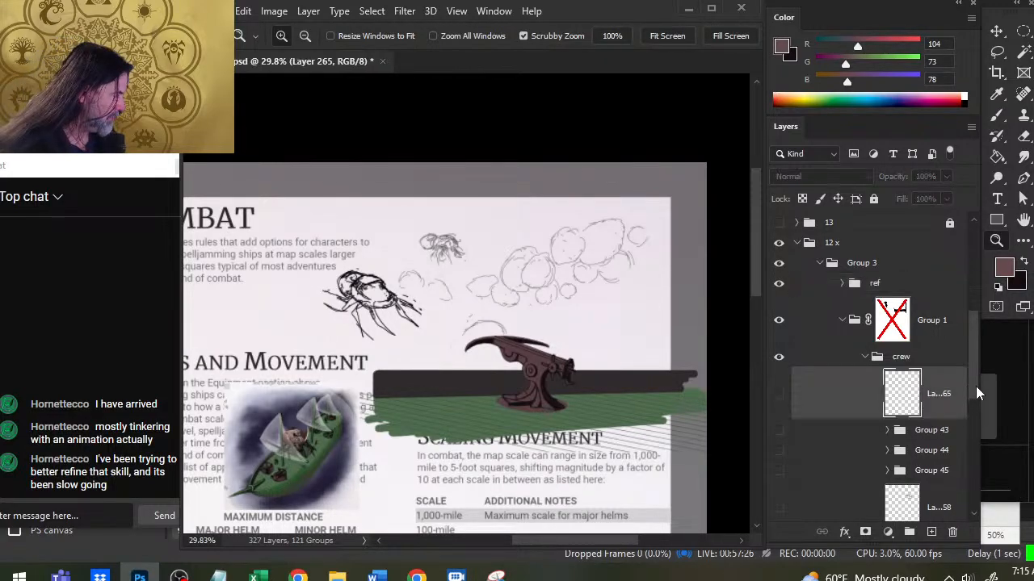
drag(975, 394, 983, 447)
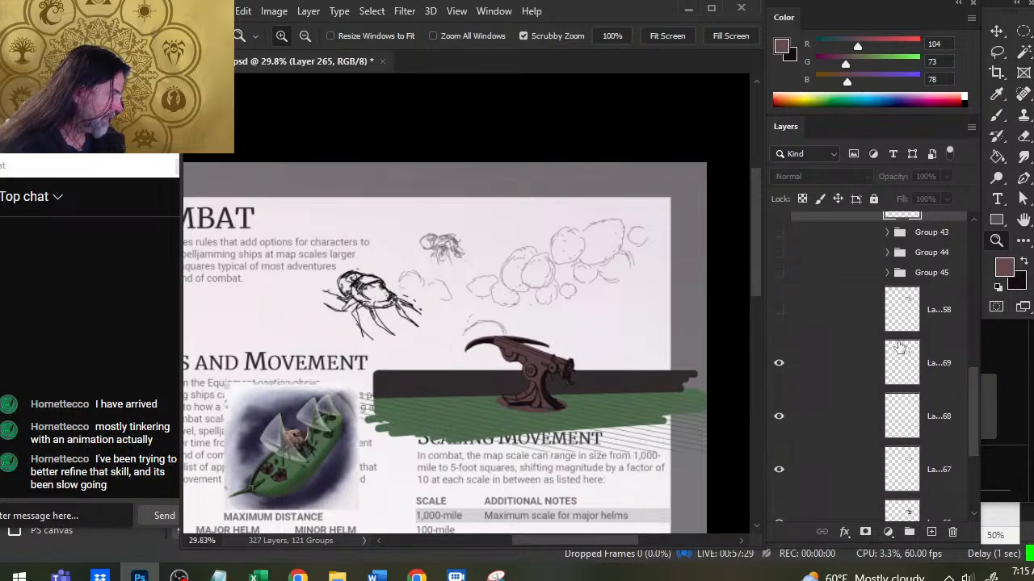
click(937, 322)
scroll(945, 387, down, 3)
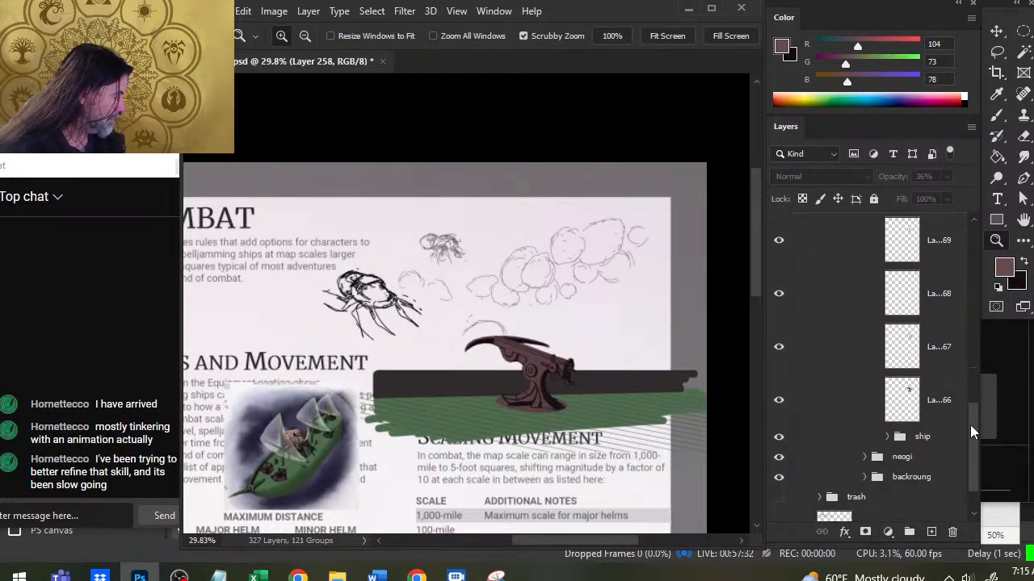
key(ctrl+g)
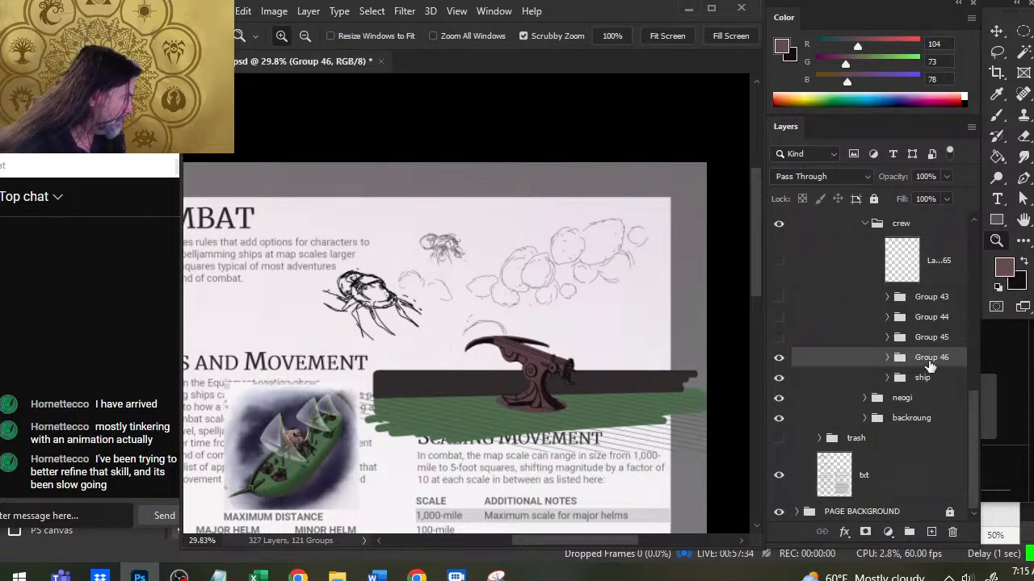
double_click(930, 357)
text(ballist)
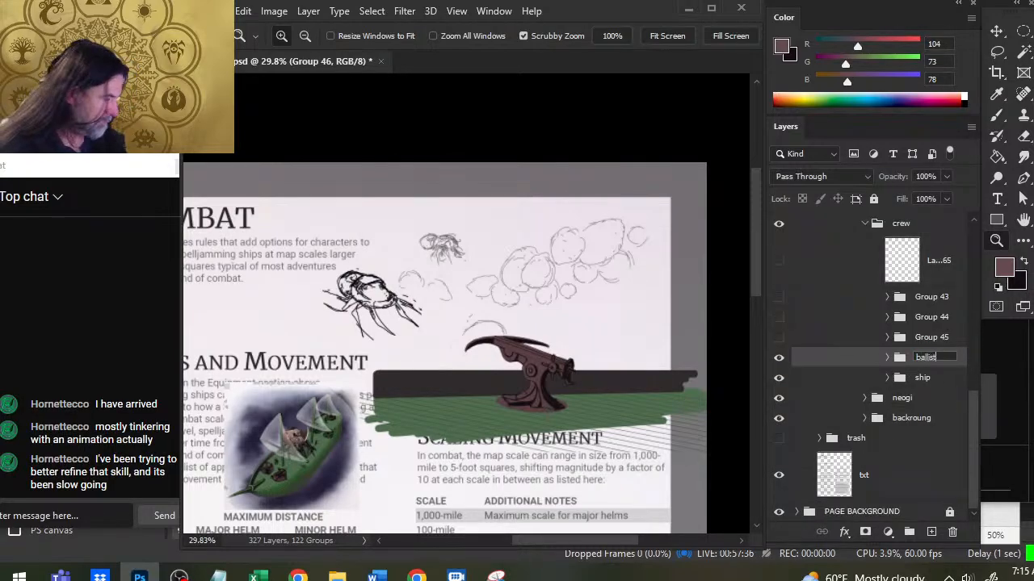
text(a)
key(Return)
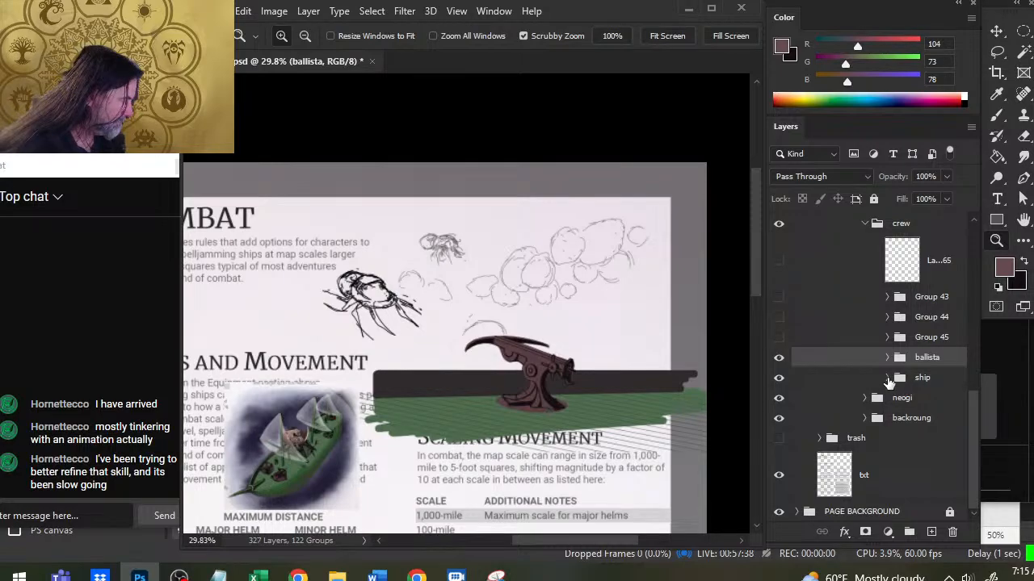
Add a new layer at the top of the ship group and sample near-black (2, 2, 2) from the reference ship.
click(887, 378)
click(953, 428)
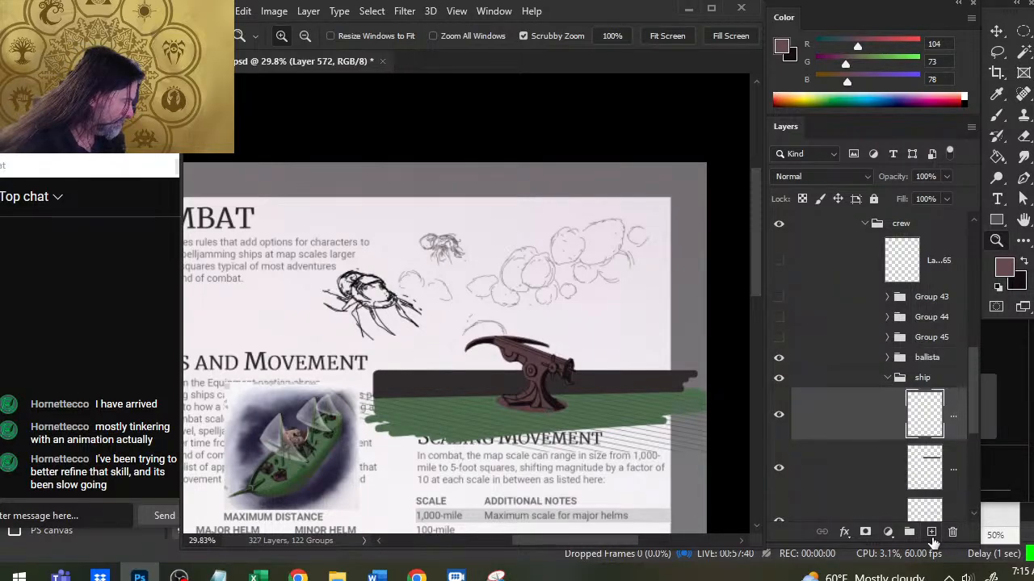
drag(284, 463, 421, 427)
drag(345, 444, 521, 299)
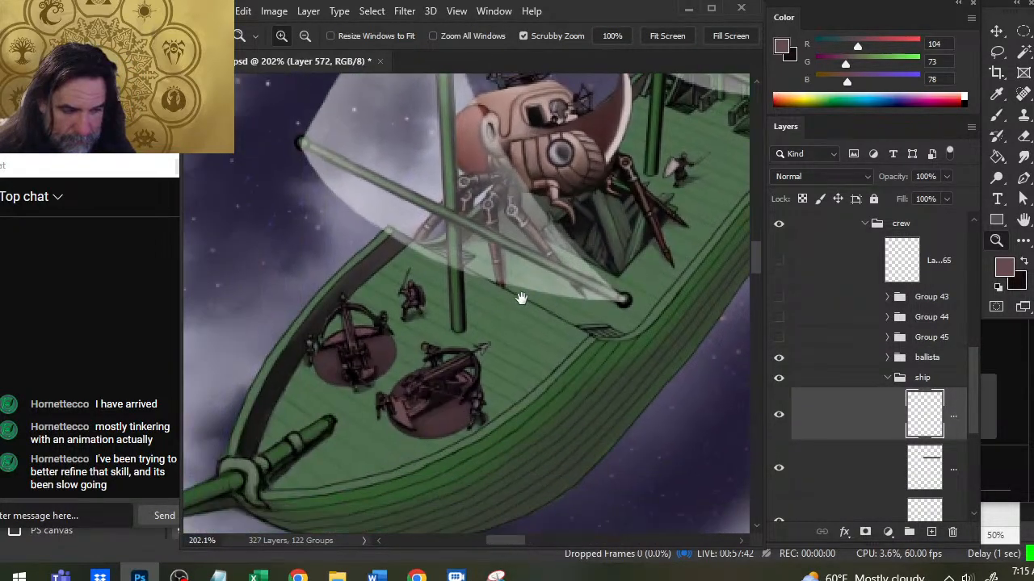
key(b)
alt+click(320, 426)
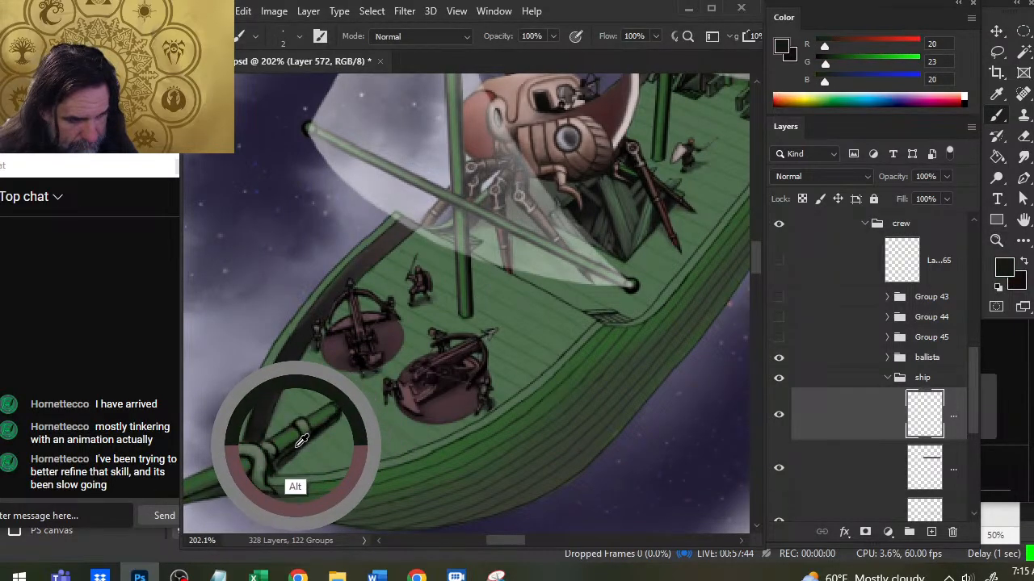
drag(296, 446, 169, 440)
Paint a near-black shadow with a 15 px brush along the dark wall between the ballista and its far right end.
key(z)
mouse_move(618, 278)
mouse_down()
mouse_move(407, 369)
mouse_move(446, 356)
mouse_up()
drag(574, 353, 422, 338)
key(b)
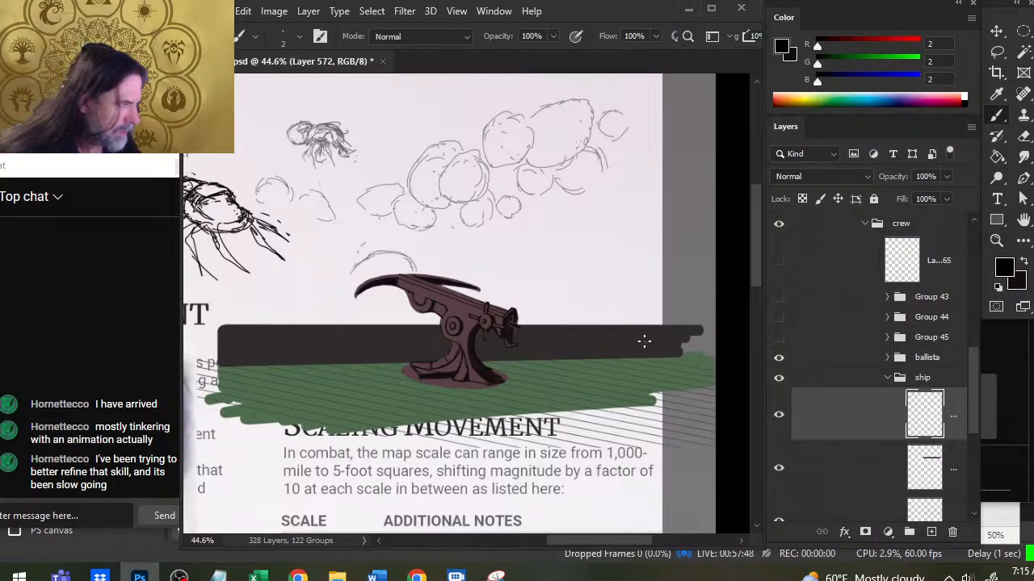
drag(668, 337, 669, 333)
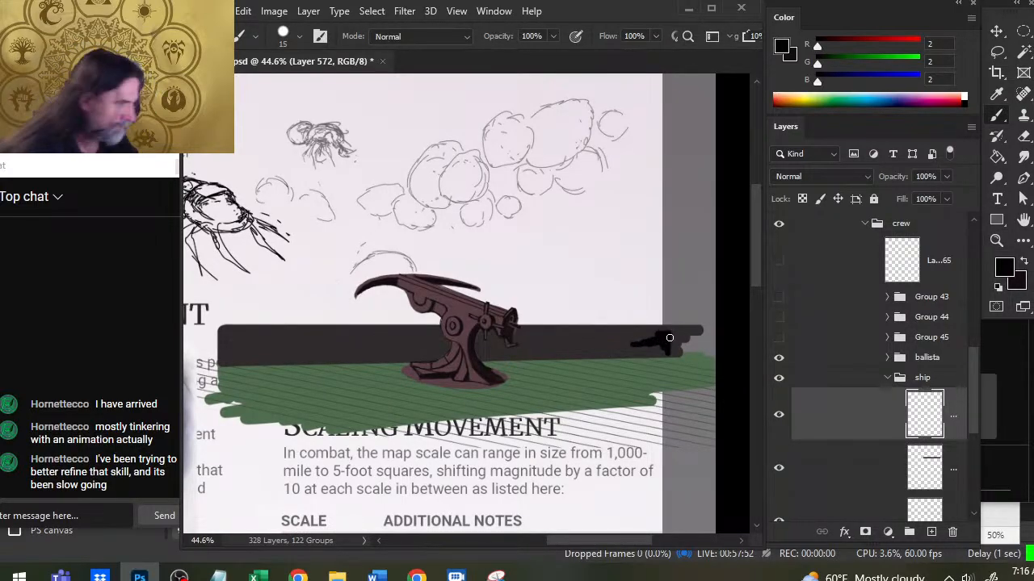
mouse_move(667, 333)
mouse_down()
mouse_move(557, 347)
mouse_move(549, 334)
mouse_move(626, 340)
mouse_up()
key(r)
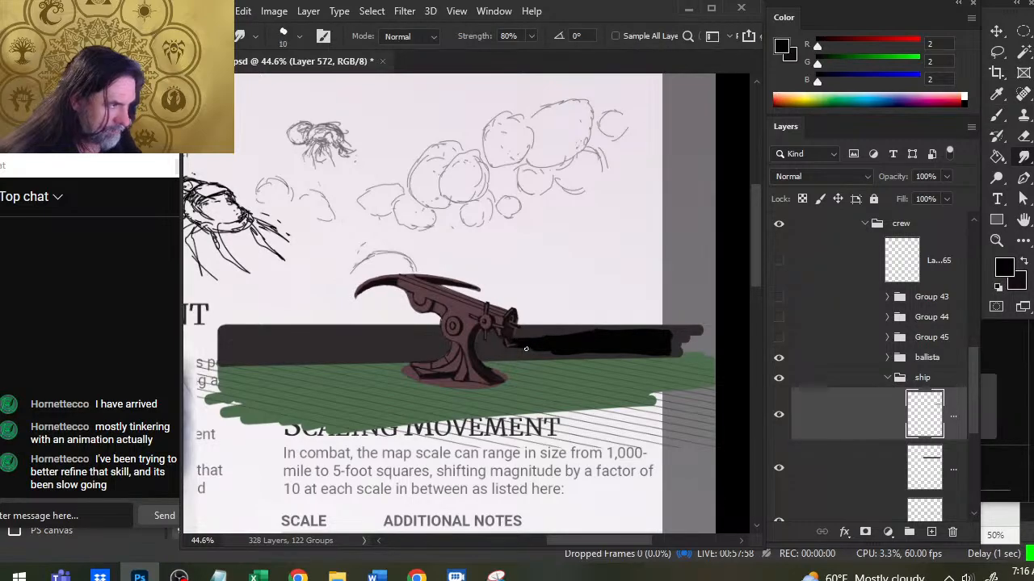
Paint a small near-black shadow at the dark wall's left end and smudge it inward at 60% strength.
key(b)
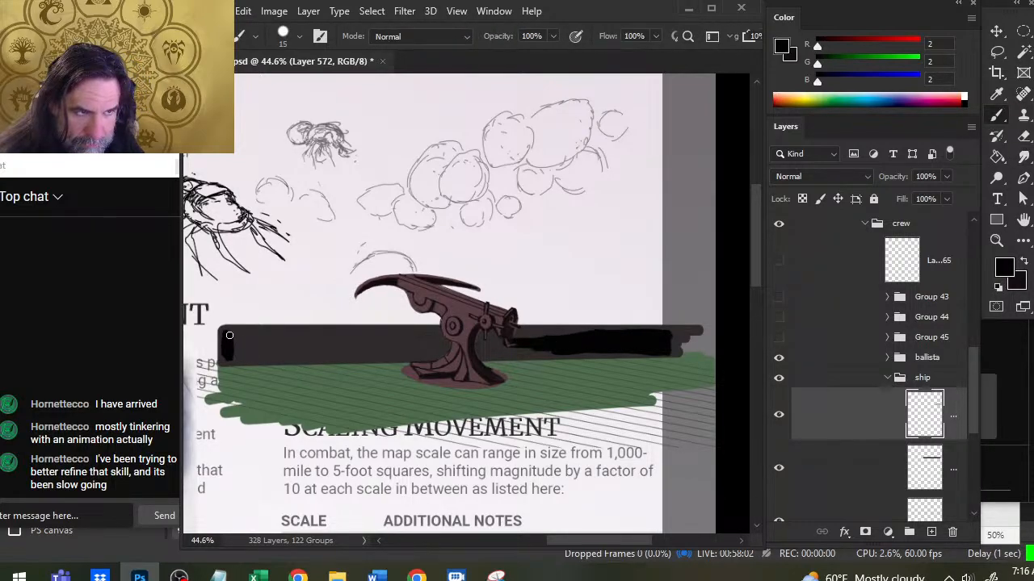
key(r)
mouse_move(230, 341)
mouse_down()
mouse_move(296, 339)
mouse_move(230, 351)
mouse_up()
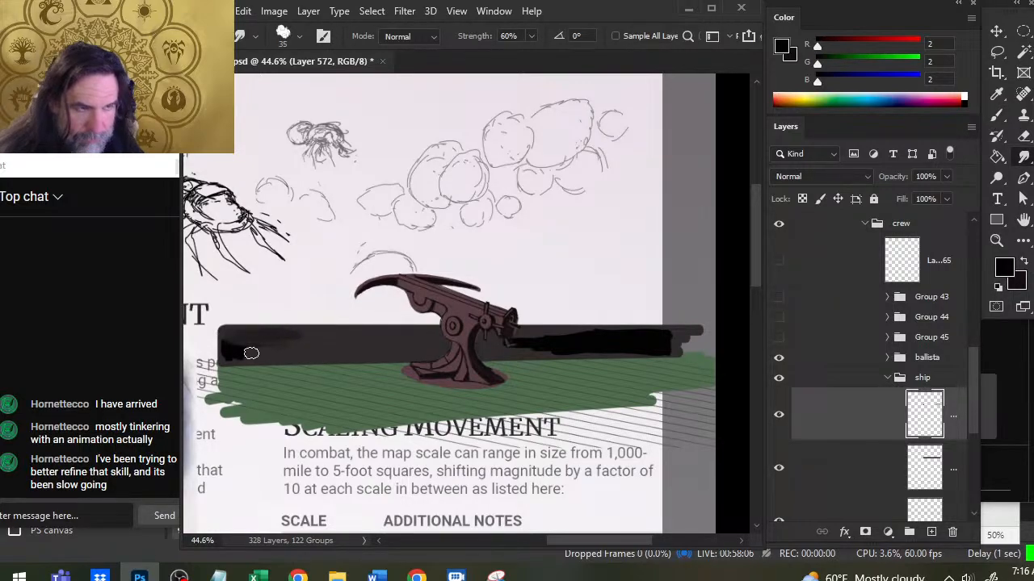
Paint straight near-black strokes along the full length of the dark wall, just below its upper edge.
key(b)
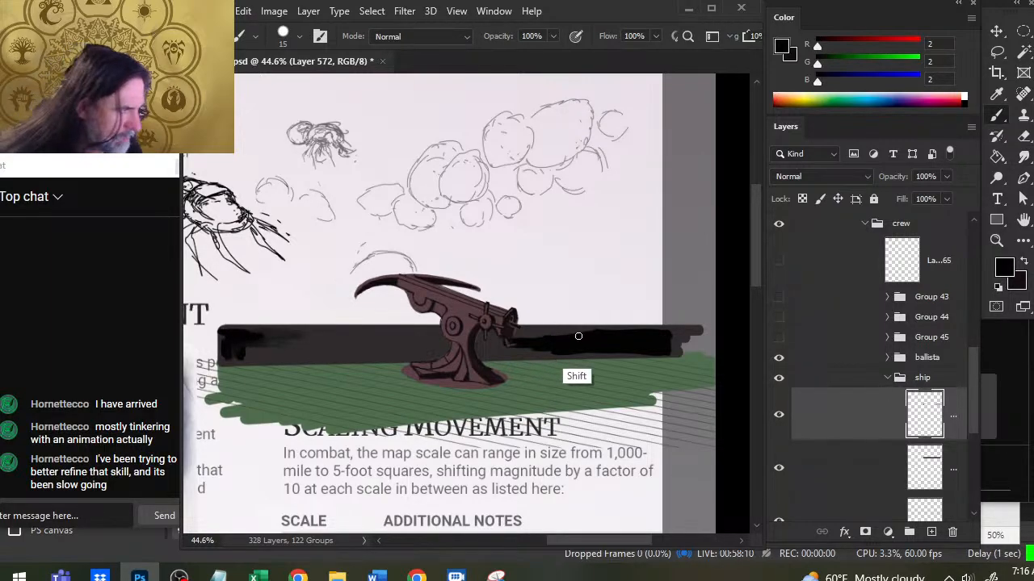
shift+click(669, 333)
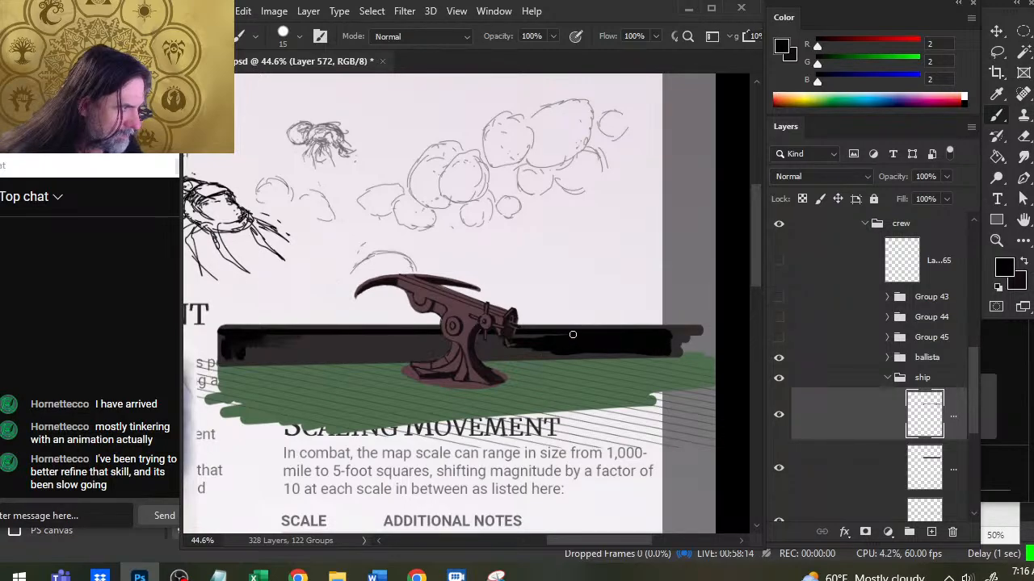
drag(572, 334, 546, 334)
shift+click(232, 337)
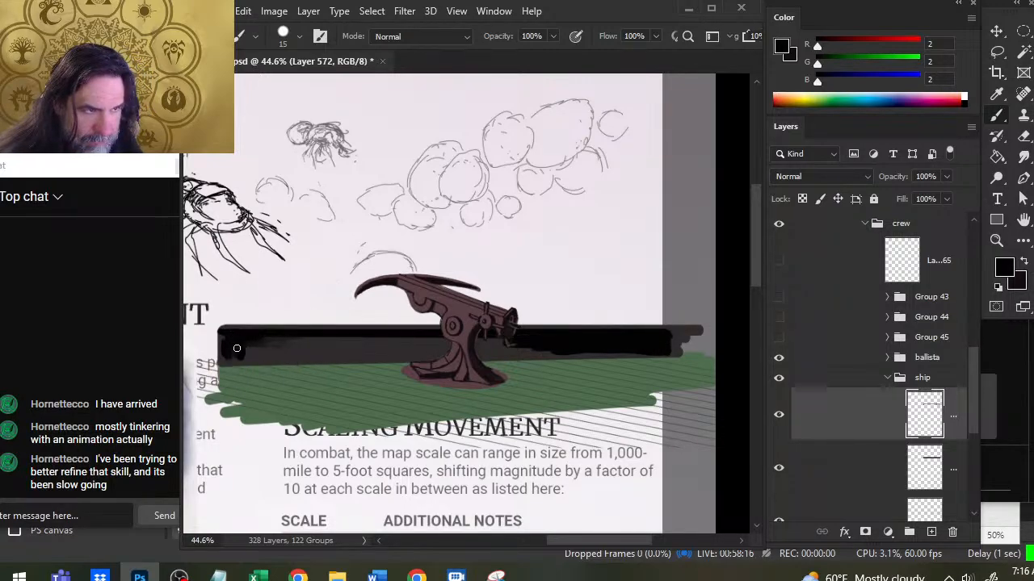
Smudge the near-black paint at the wall's left part down toward the deck at 60% strength into a soft gradient.
key(r)
drag(225, 349, 238, 349)
key(b)
key(r)
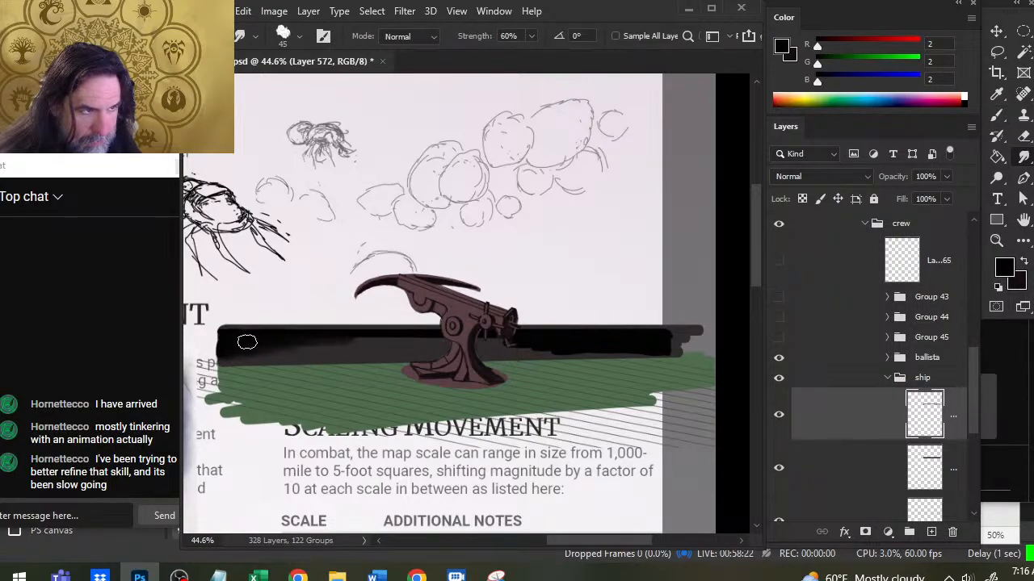
drag(265, 339, 296, 348)
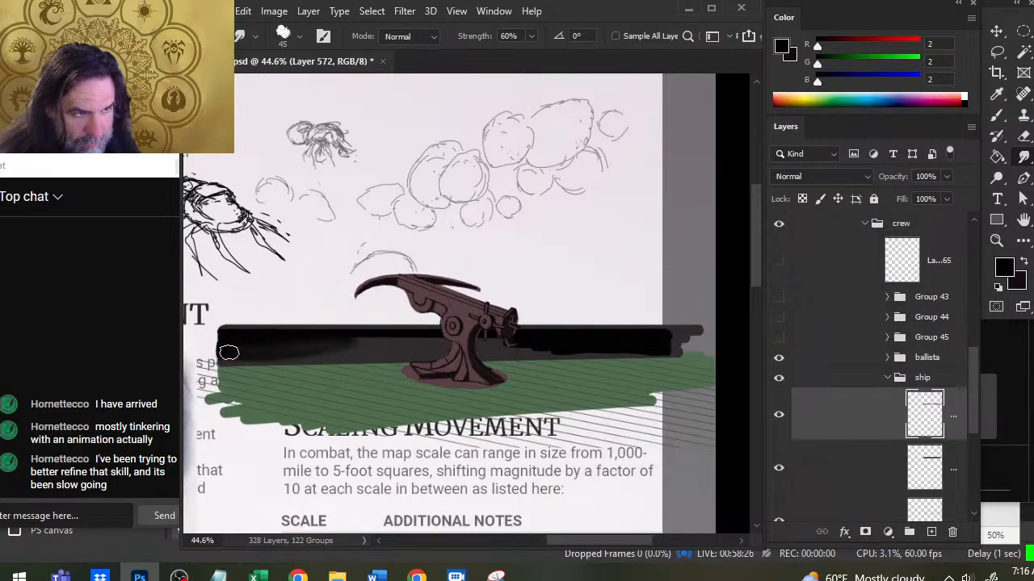
mouse_move(229, 351)
mouse_down()
mouse_move(218, 363)
mouse_move(273, 365)
mouse_move(226, 354)
mouse_up()
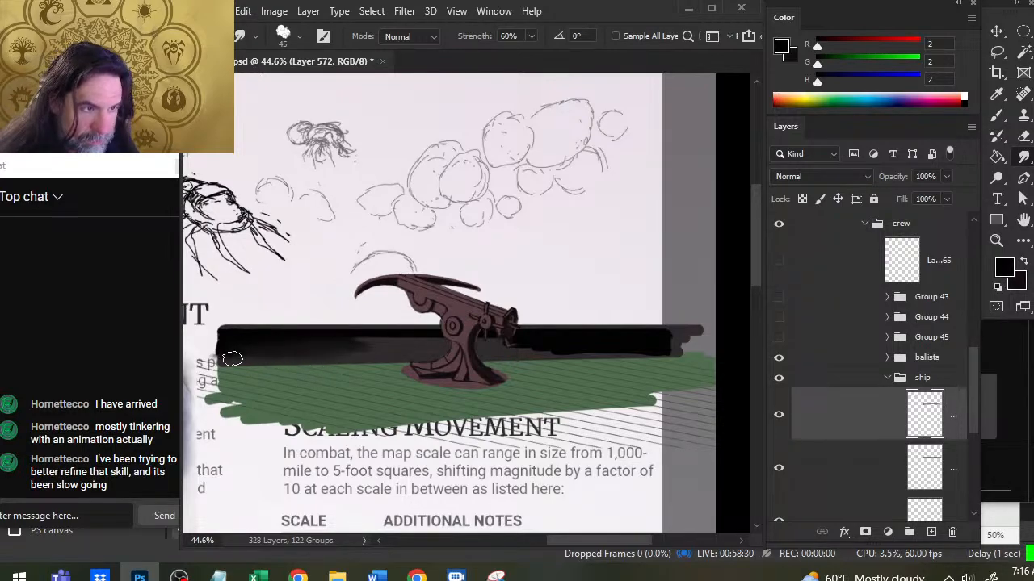
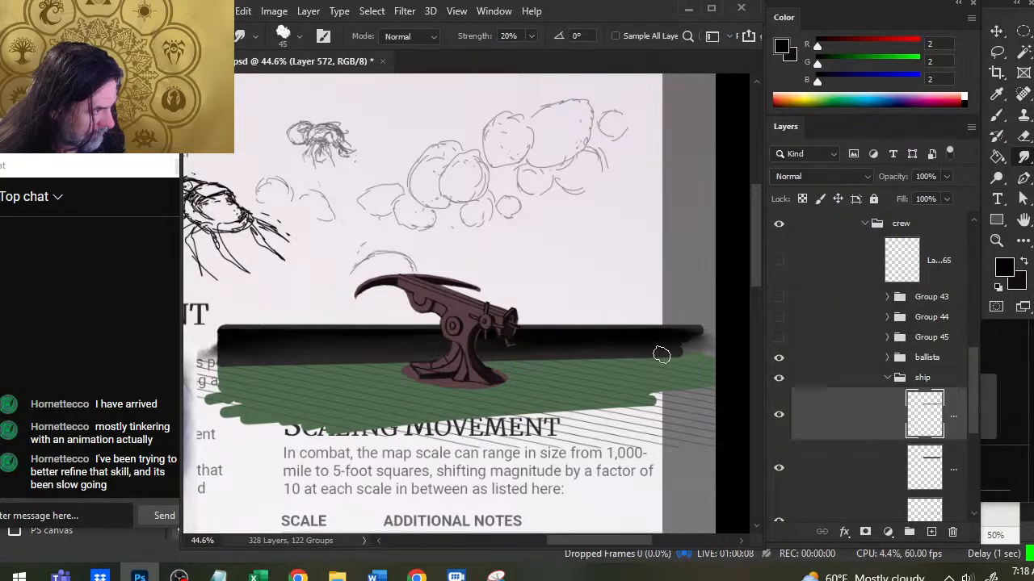
Switch to the Eraser and enlarge its brush to 60 px.
key(e)
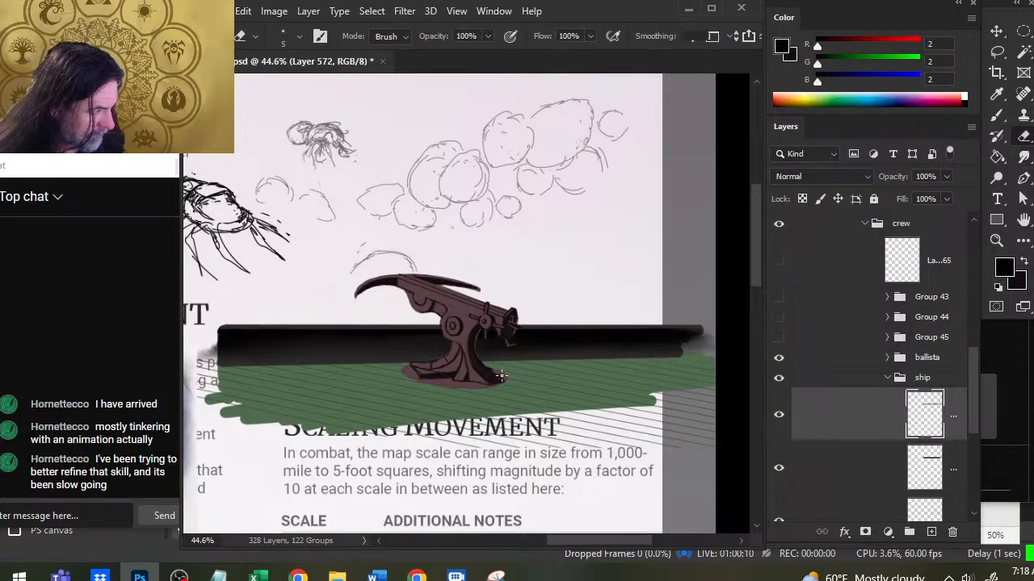
key(bracketright)
key(bracketright)
key(bracketright)
key(bracketright)
key(bracketright)
key(bracketright)
key(bracketright)
key(bracketright)
key(bracketright)
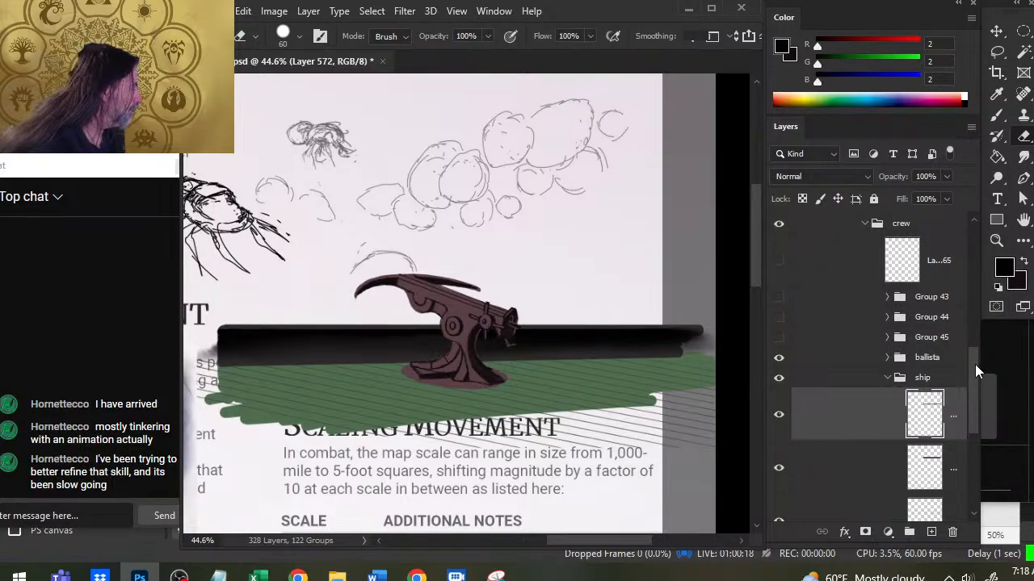
Re-enable Group 1's layer mask, delete it, and check which artwork the group holds.
drag(975, 364, 971, 329)
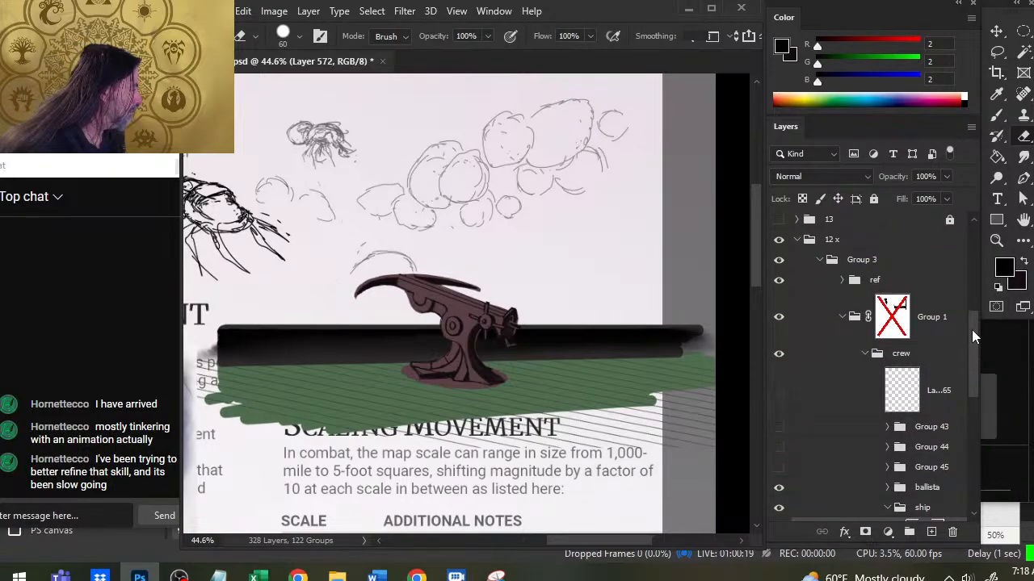
shift+click(898, 317)
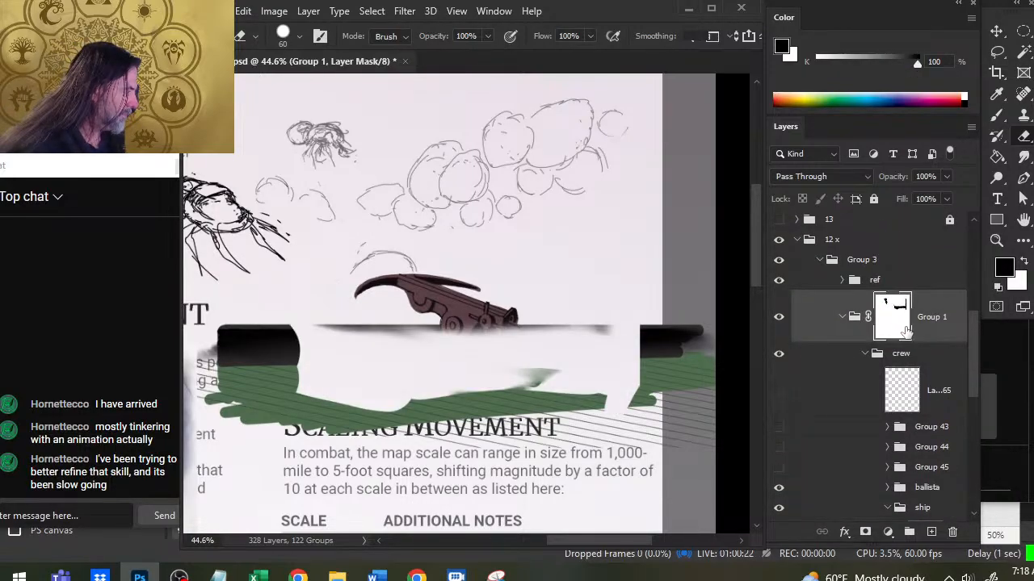
right_click(896, 324)
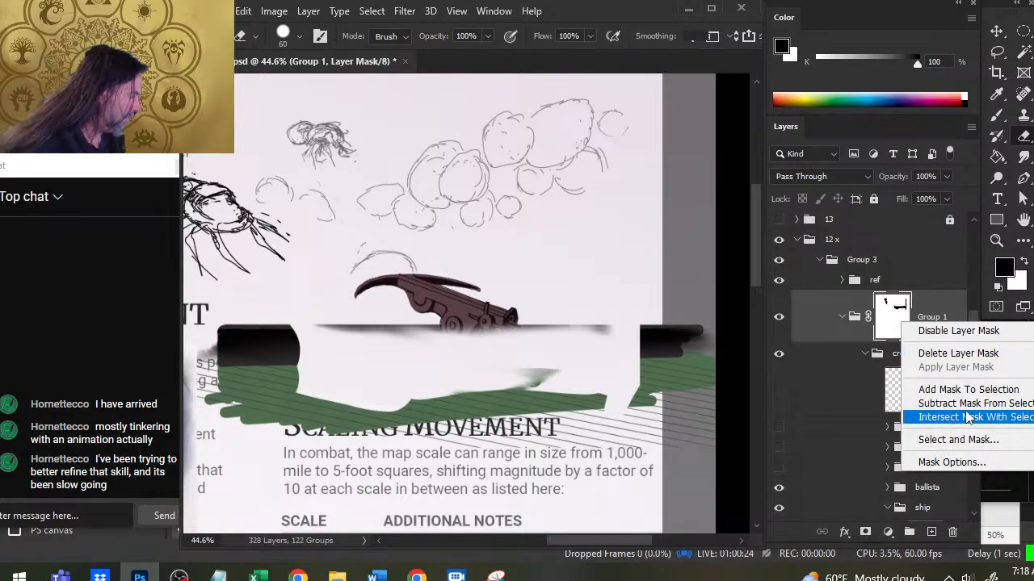
click(969, 353)
click(788, 304)
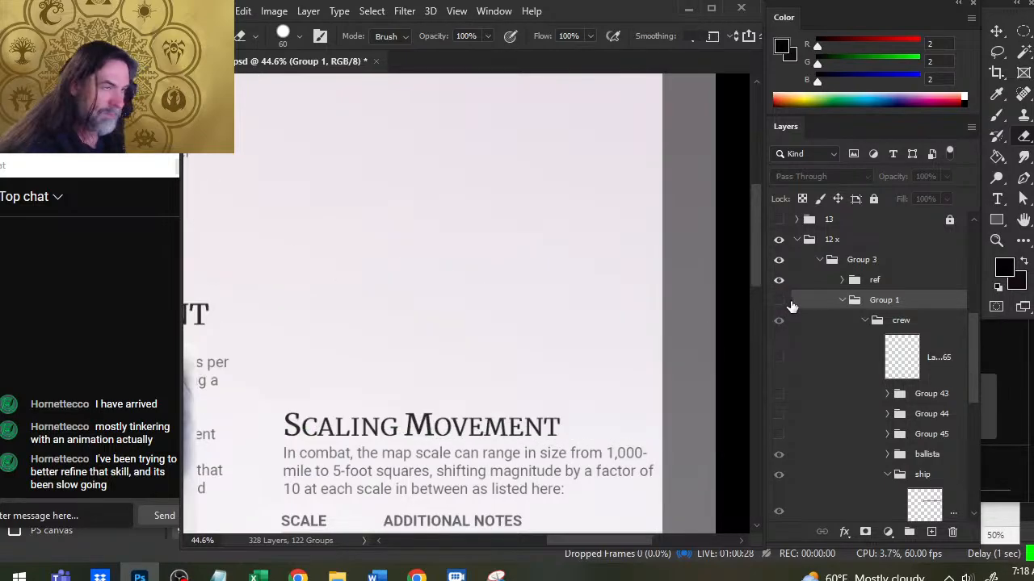
click(791, 305)
Rename Group 1 as illo.
double_click(872, 304)
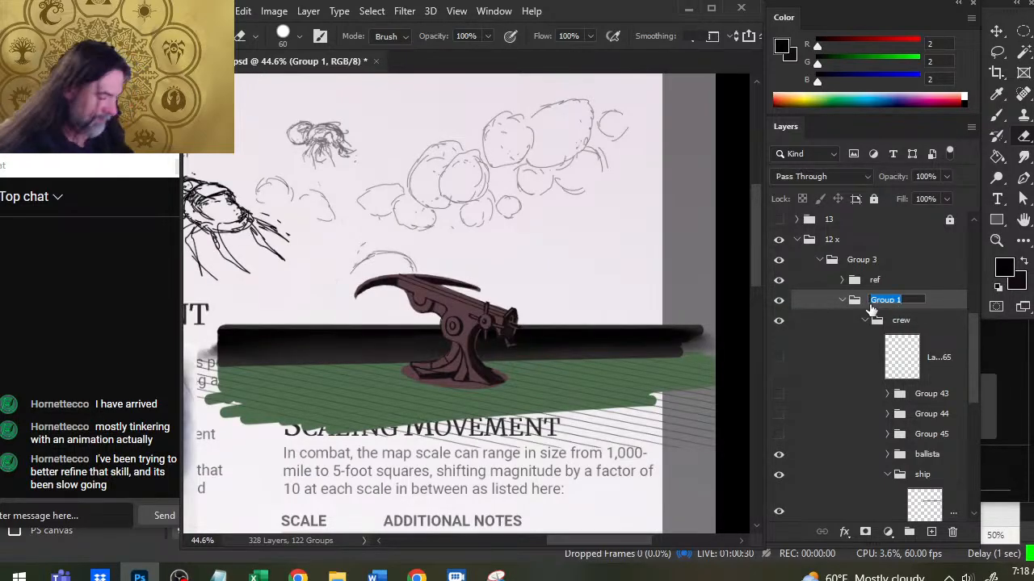
text(illo)
key(Return)
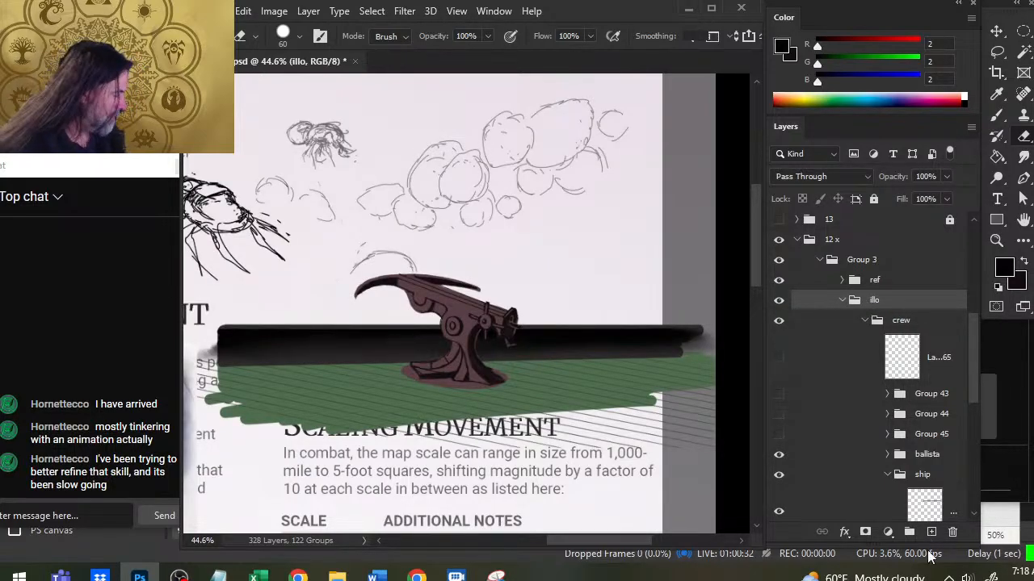
Add a blank layer mask to the illo group and hide the ref group.
click(866, 533)
drag(452, 409, 599, 281)
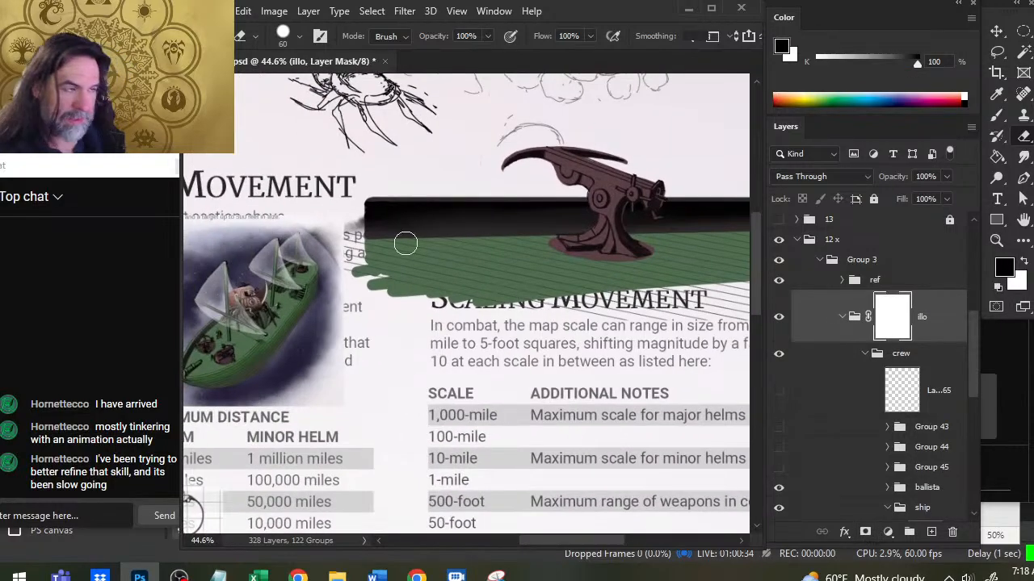
key(b)
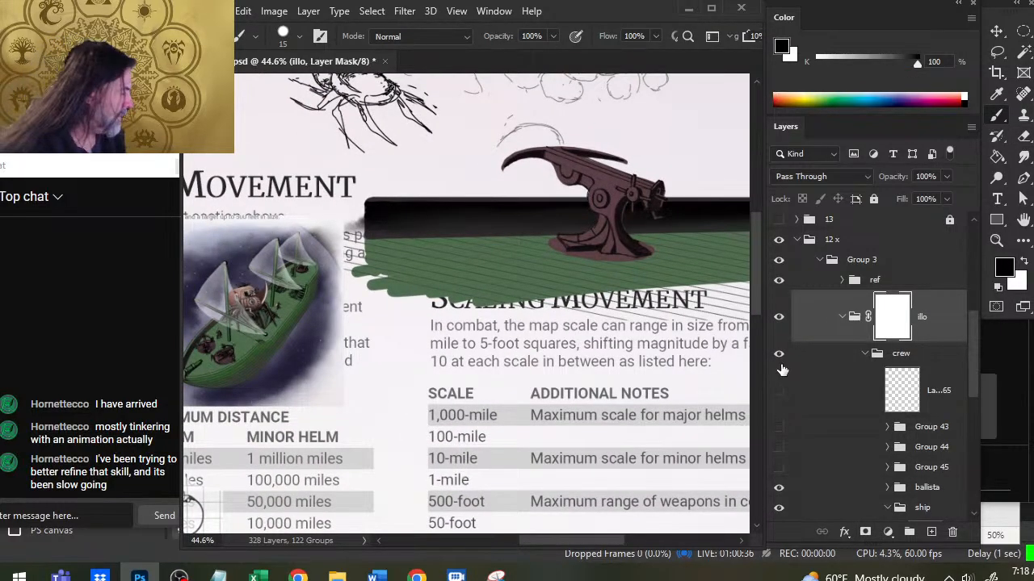
click(779, 280)
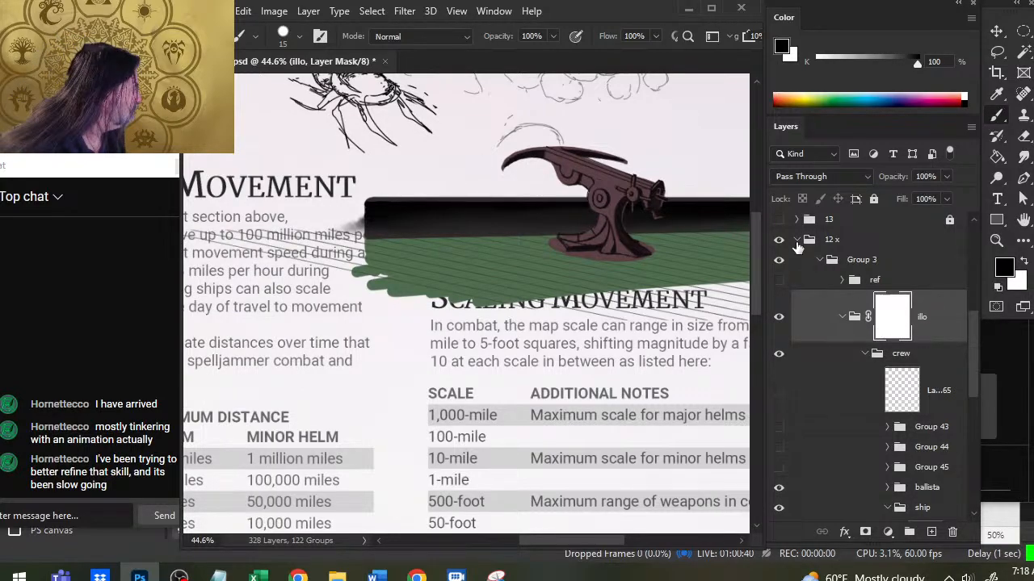
Move the blank layer mask from the illo group to its parent, Group 3.
click(778, 264)
click(778, 268)
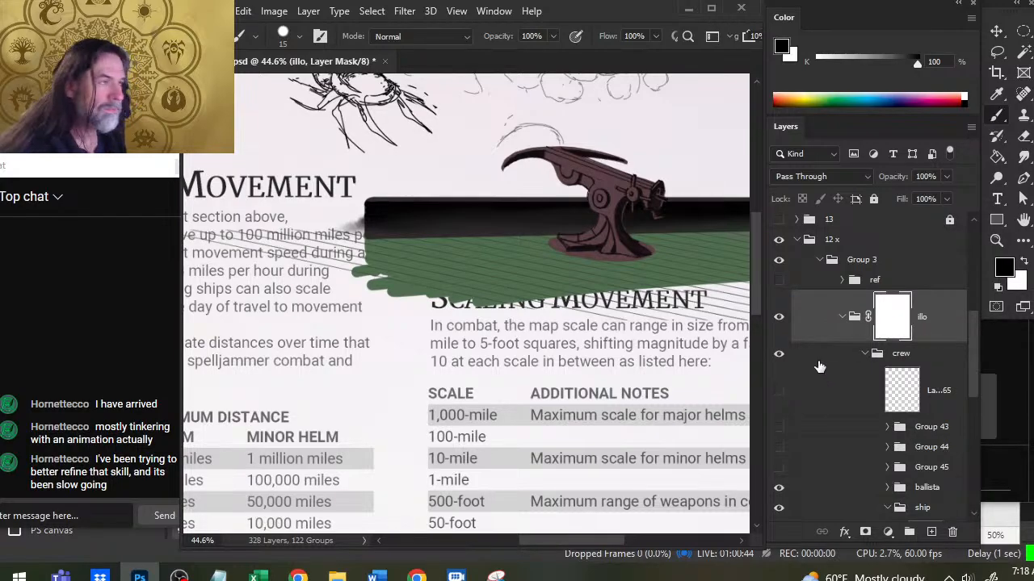
drag(889, 325, 870, 265)
Compare what Group 3 and the illo group contain, and ungroup illo so its subgroups sit directly in Group 3.
click(779, 278)
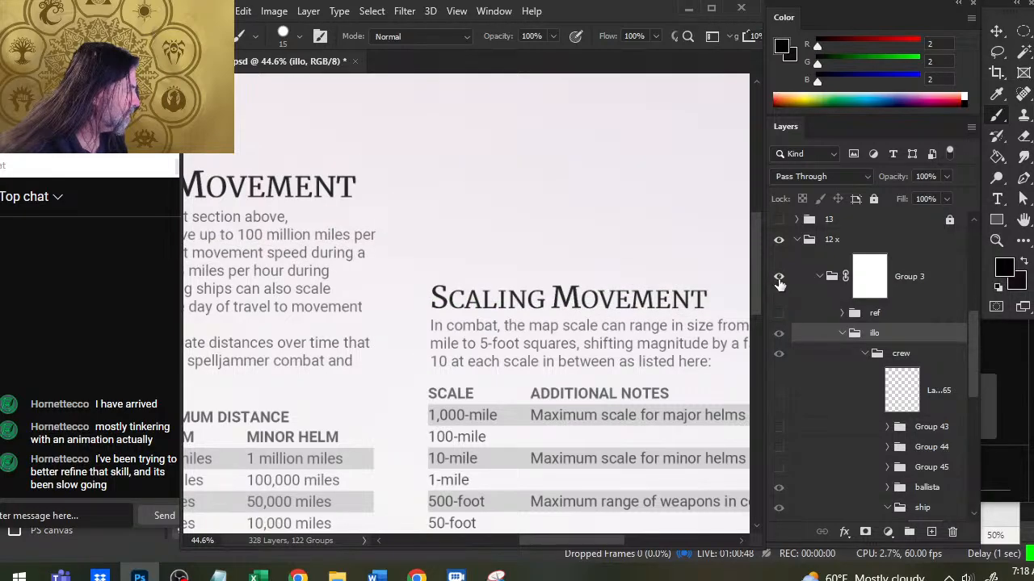
click(779, 279)
click(779, 333)
click(778, 338)
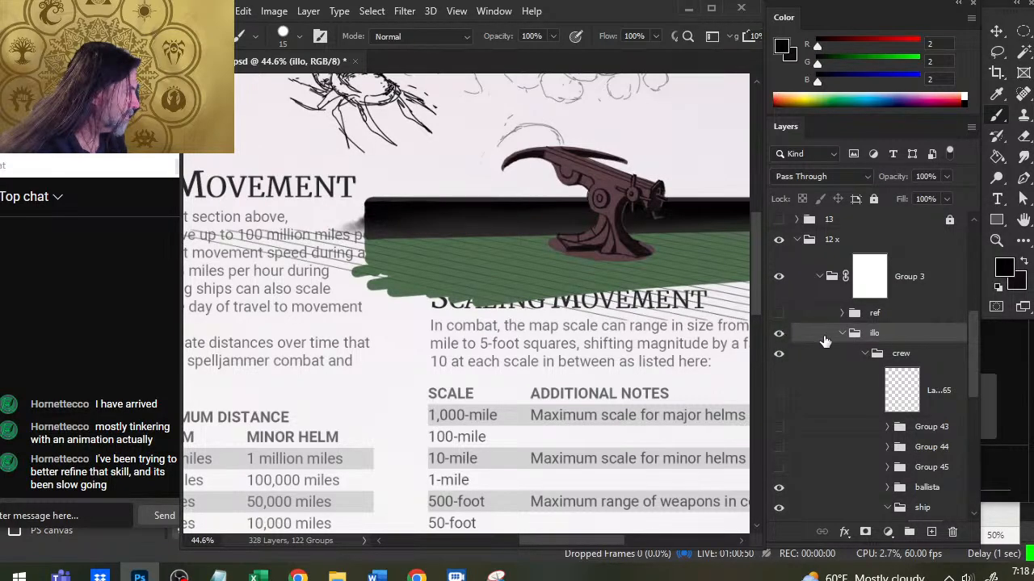
click(782, 342)
click(781, 344)
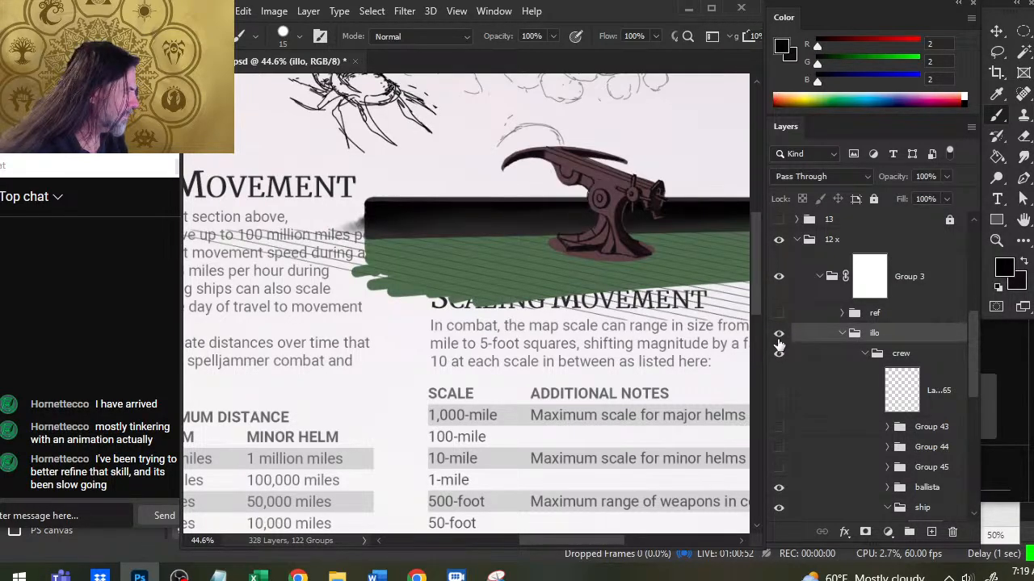
right_click(883, 333)
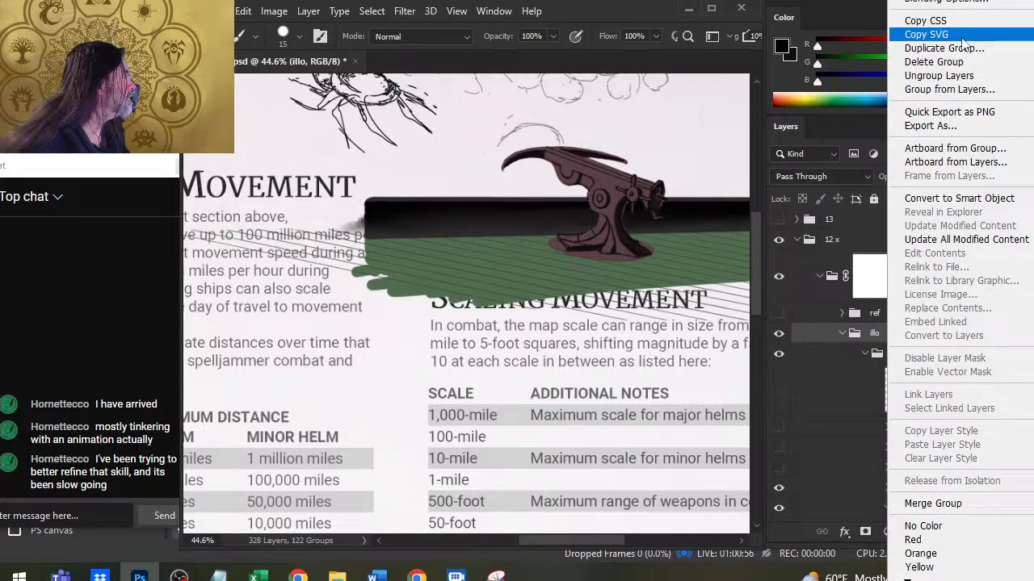
click(938, 76)
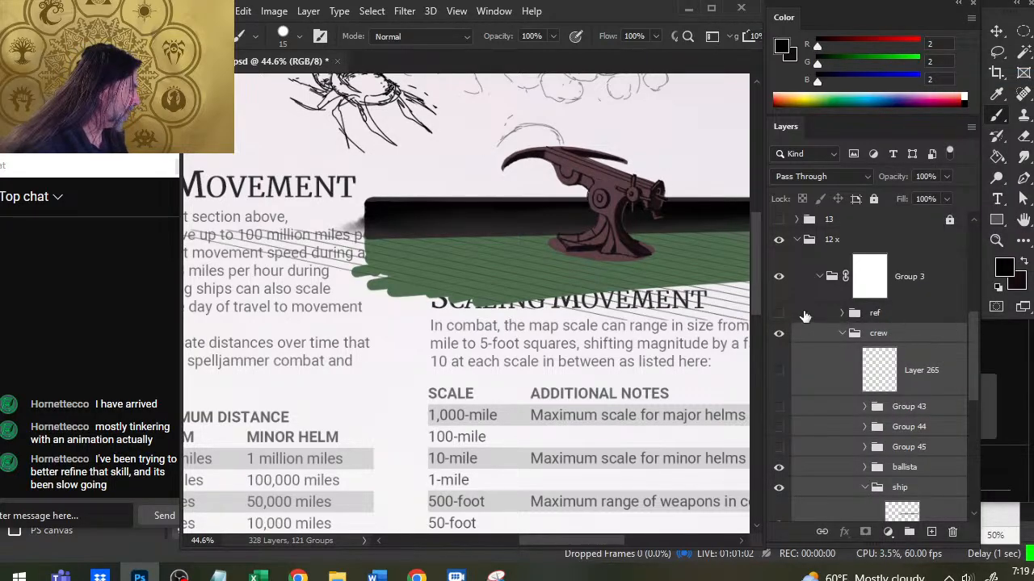
click(779, 338)
click(780, 338)
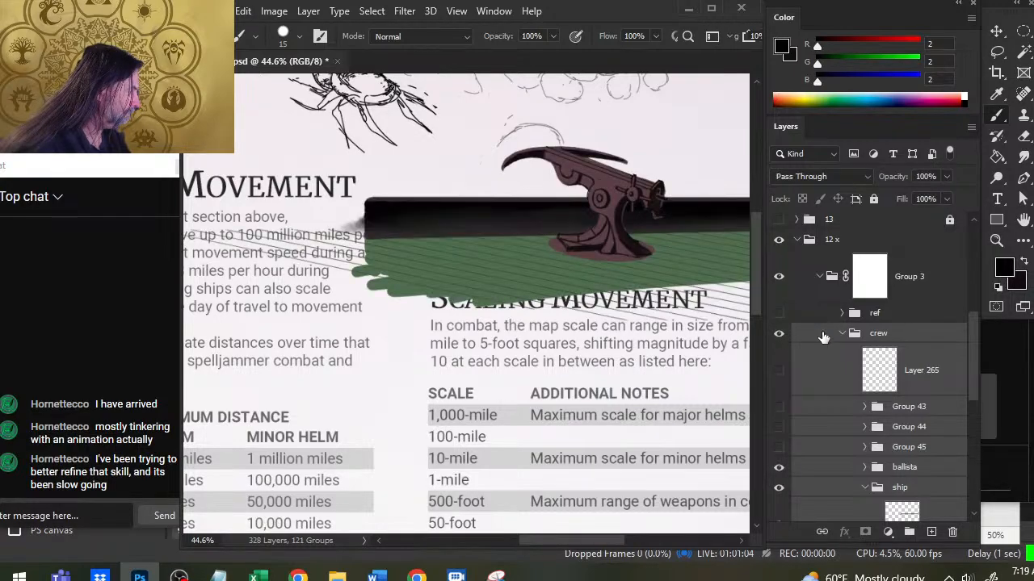
Collapse the crew group, check its contents, and rename it as ship.
click(842, 332)
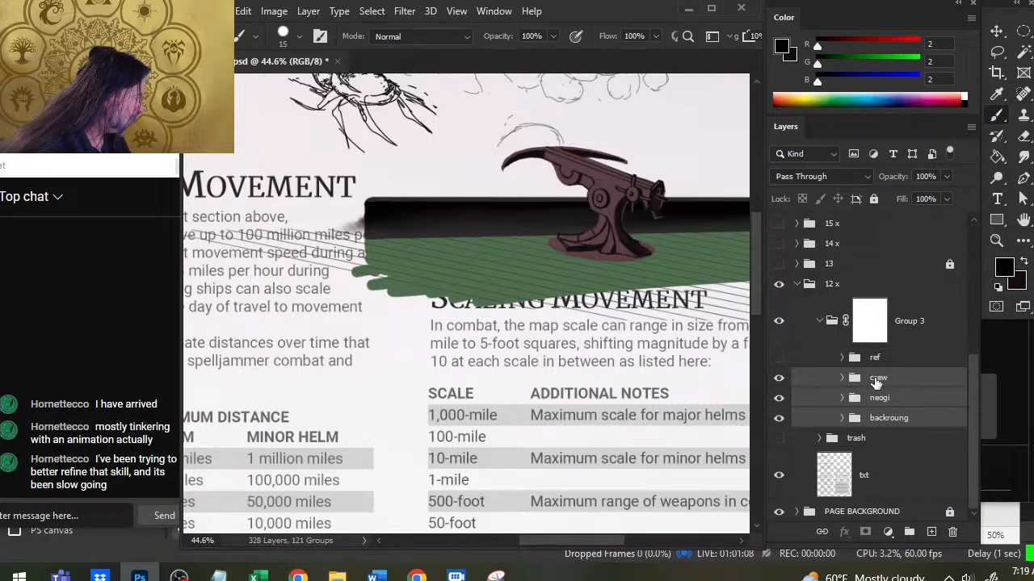
double_click(878, 377)
click(779, 378)
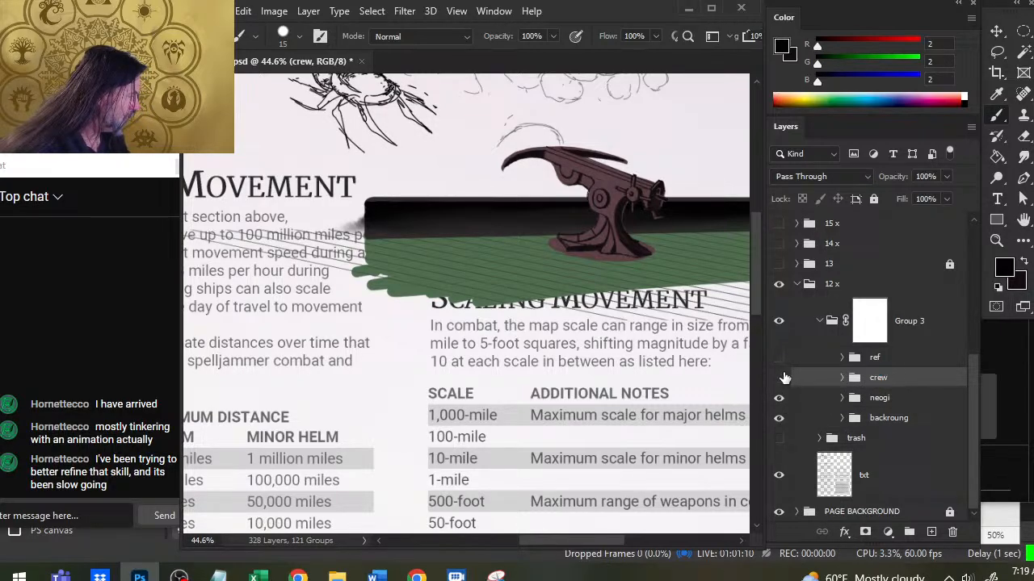
click(779, 379)
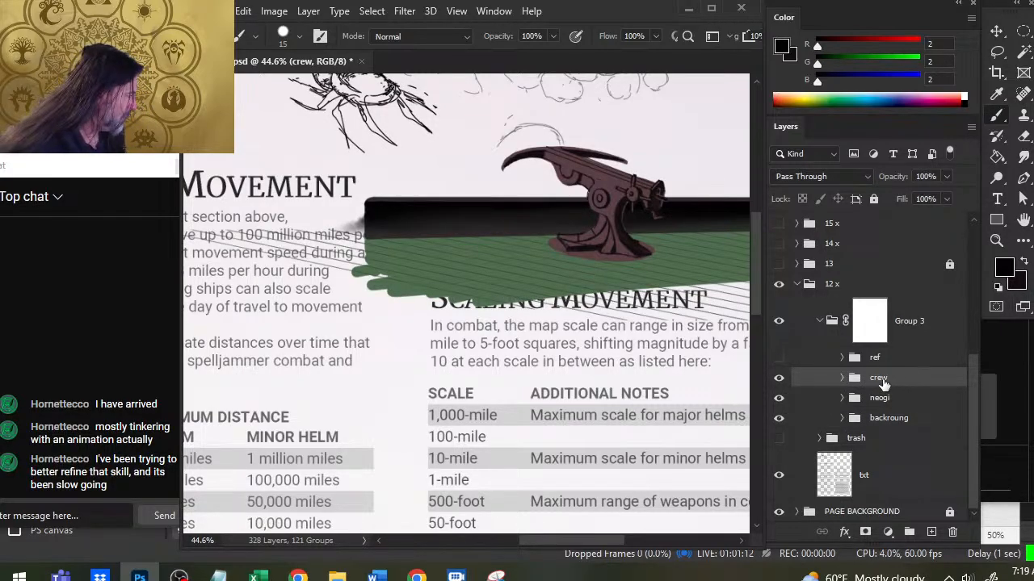
double_click(878, 377)
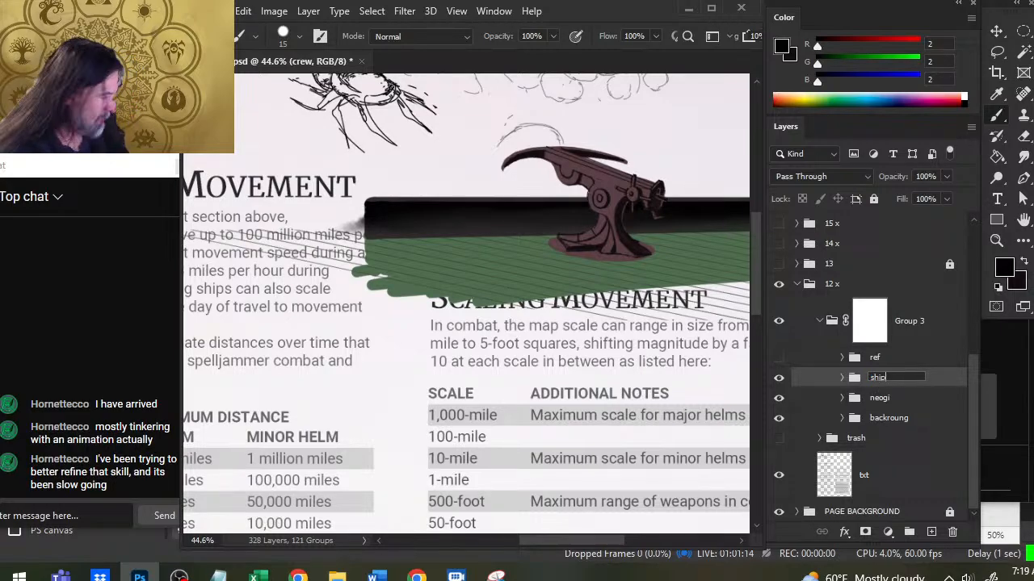
key(Return)
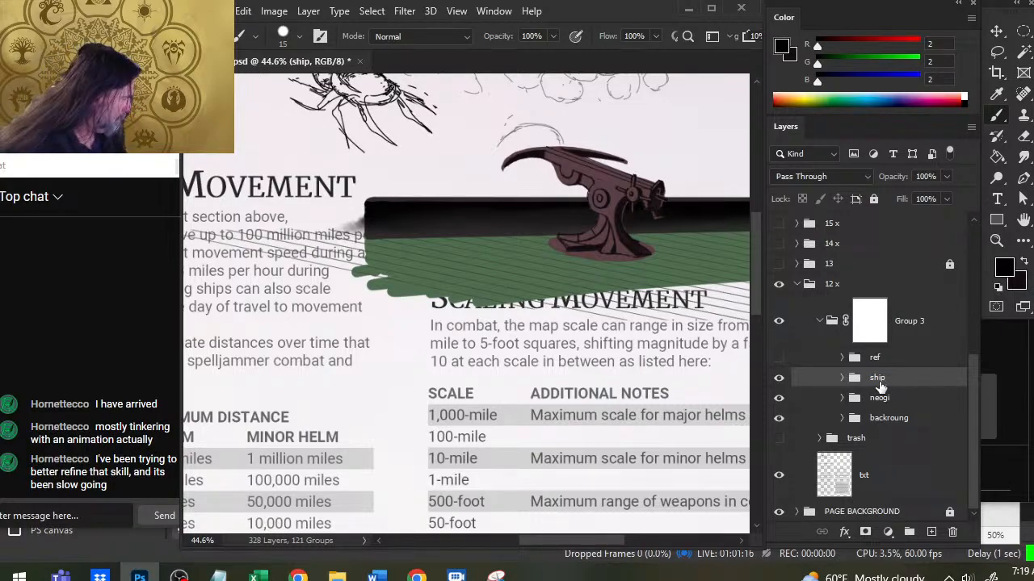
Check Layer 265 in the ship group, collapse the nested ship group, and move Layer 265 into the trash group.
click(842, 377)
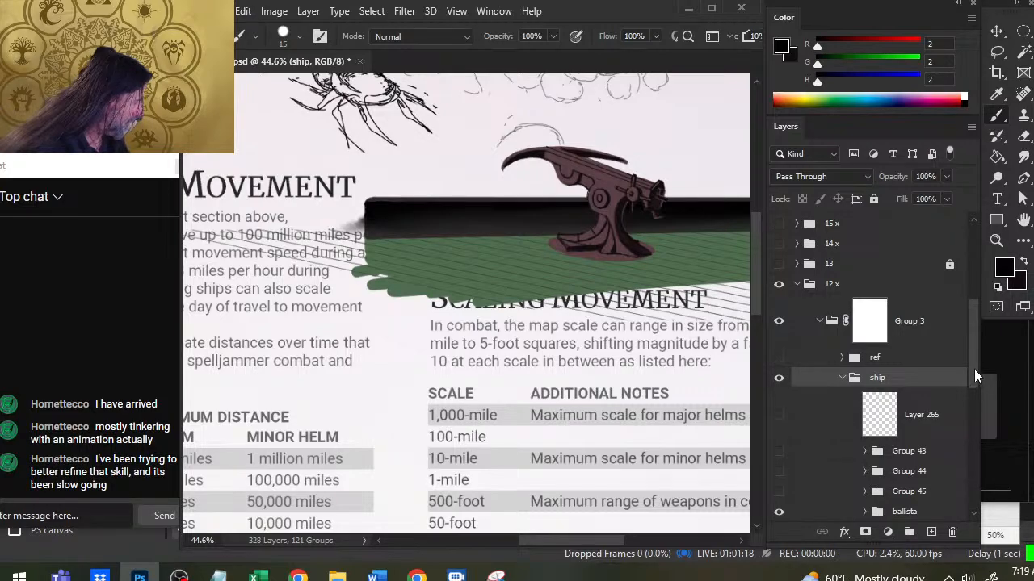
scroll(974, 369, down, 2)
click(778, 344)
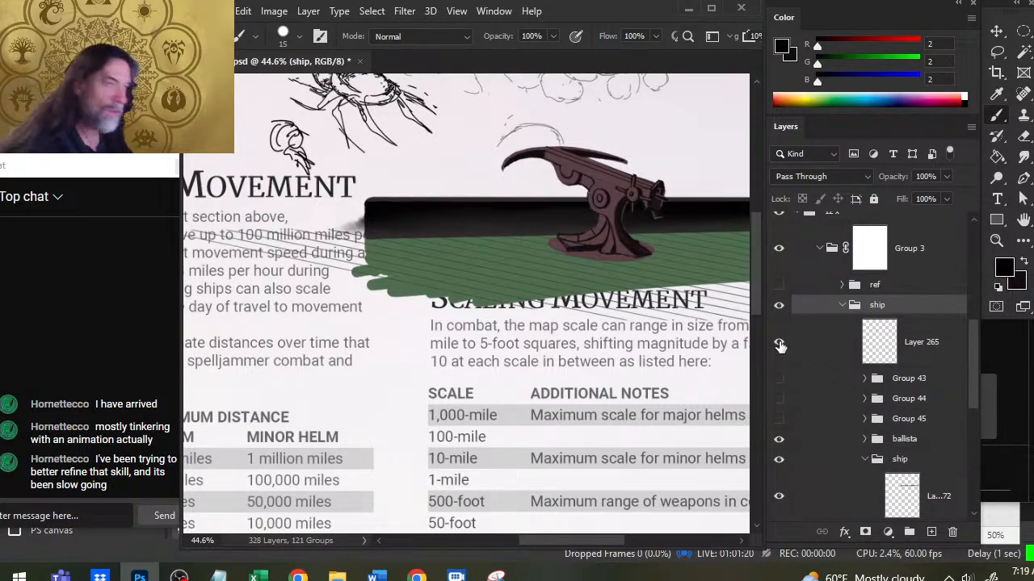
click(778, 344)
click(778, 345)
click(778, 345)
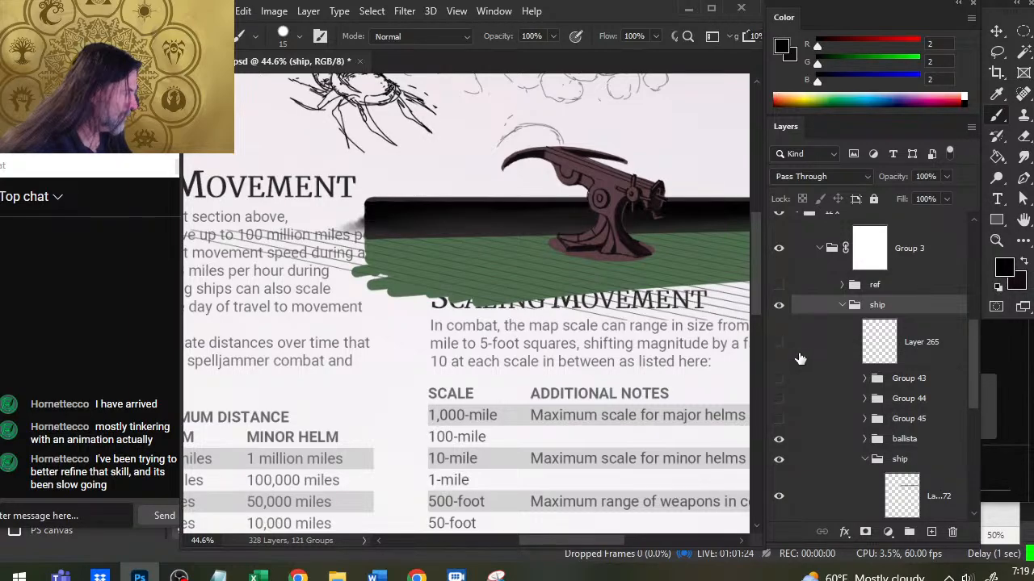
scroll(977, 365, down, 3)
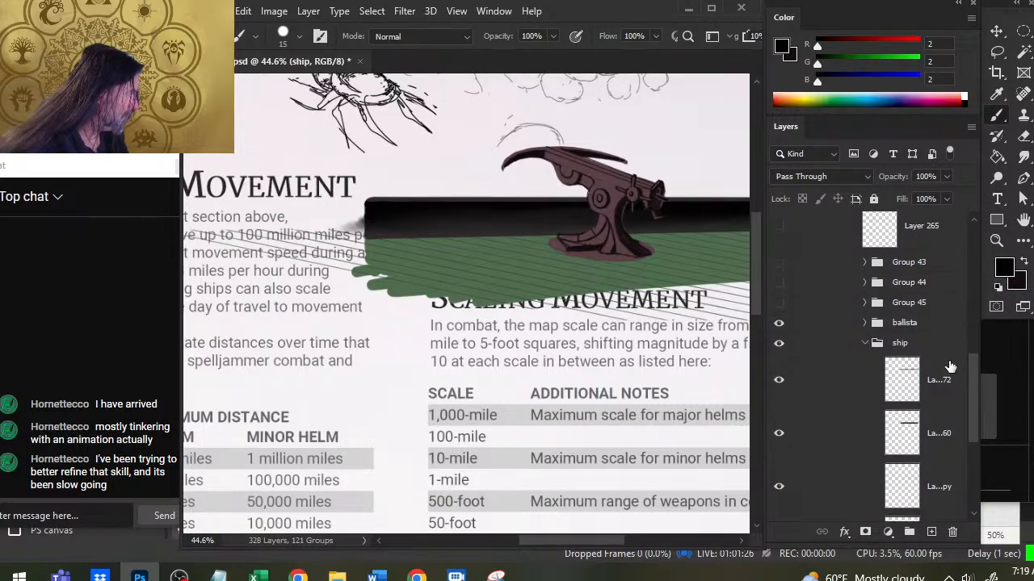
click(865, 343)
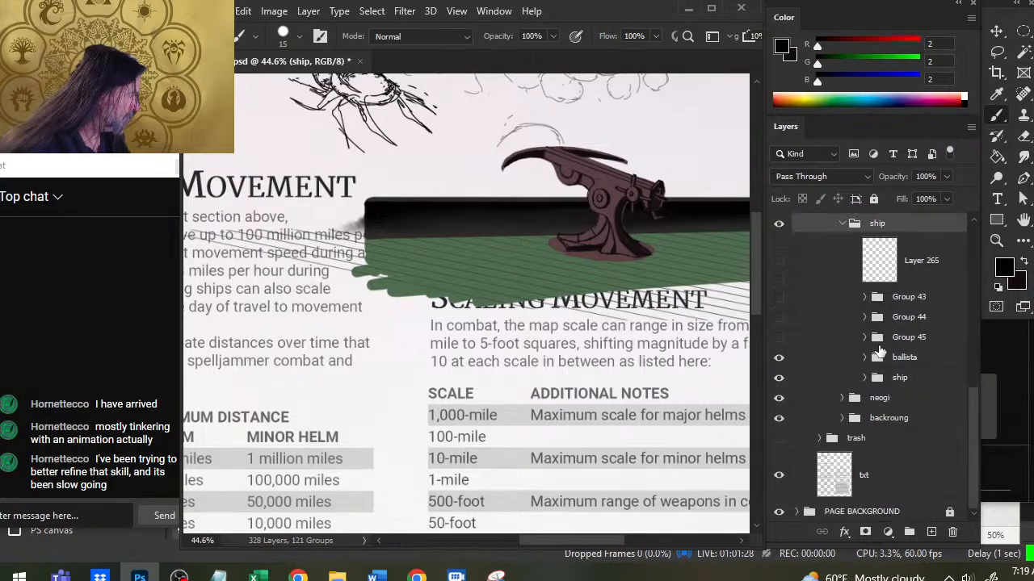
drag(933, 271, 856, 437)
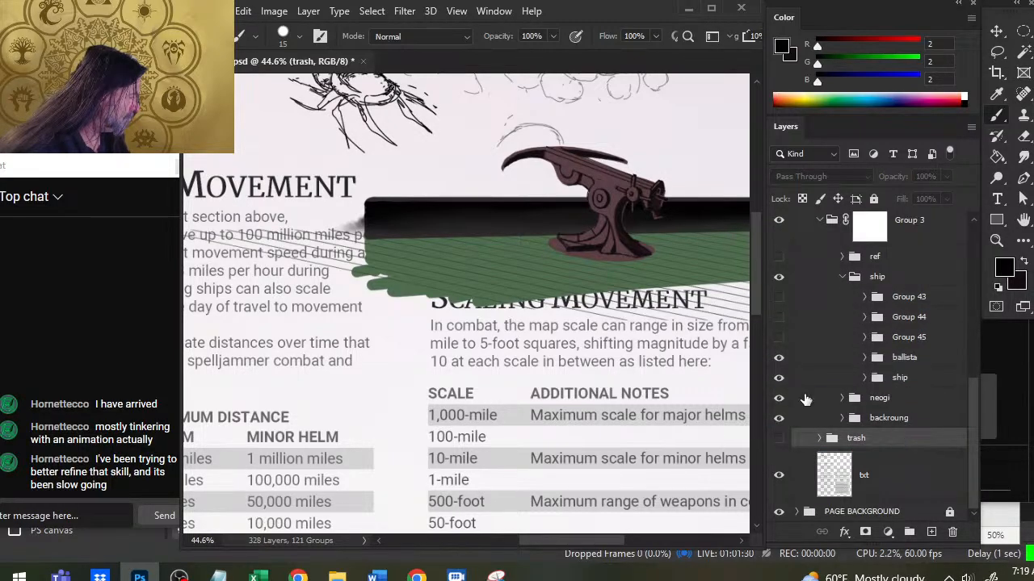
Check what the subgroups inside ship contain by toggling their visibility, and rename the nested ship group as deck.
click(777, 306)
click(782, 306)
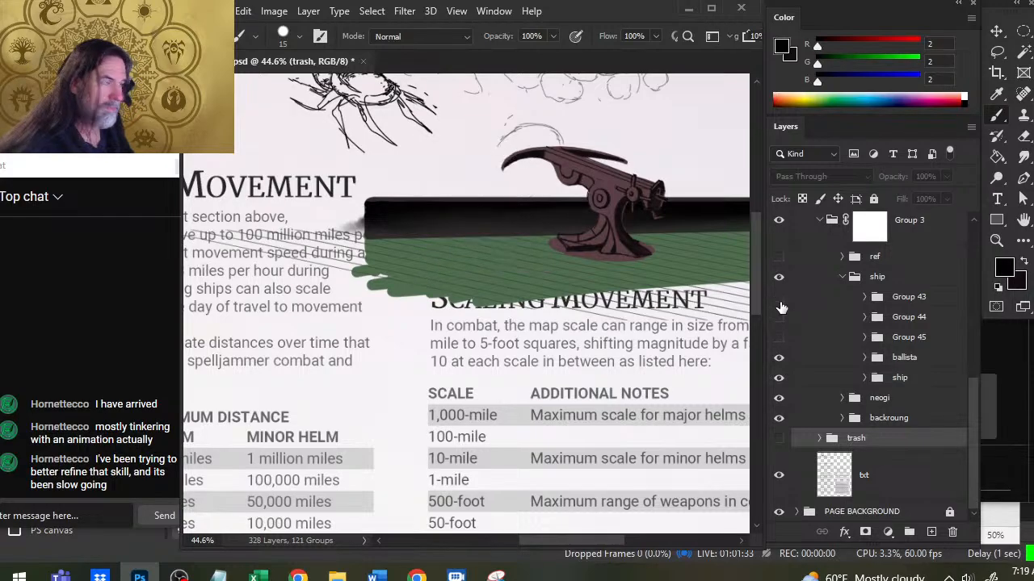
click(780, 358)
click(780, 358)
click(779, 378)
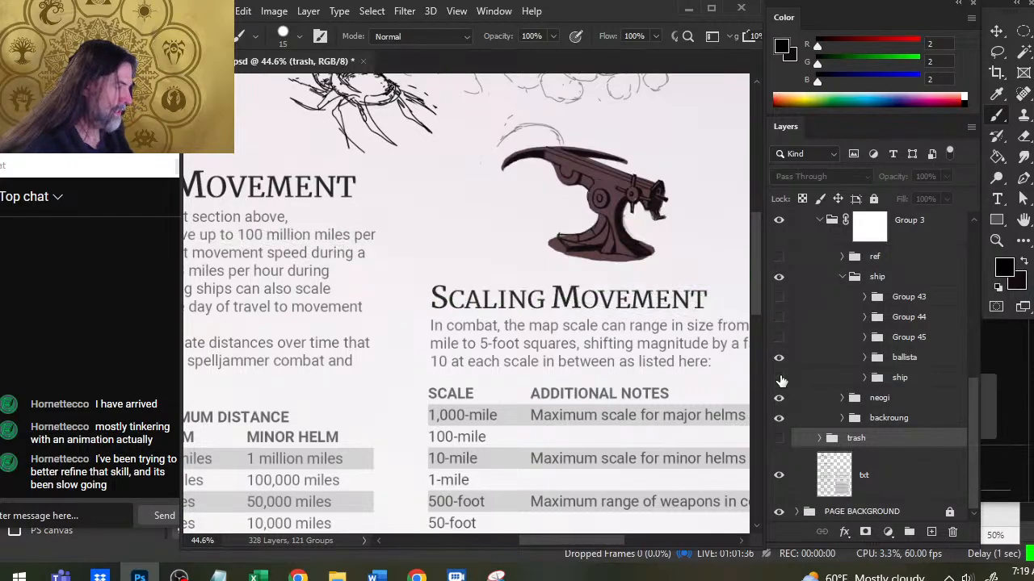
click(780, 378)
double_click(898, 377)
text(d)
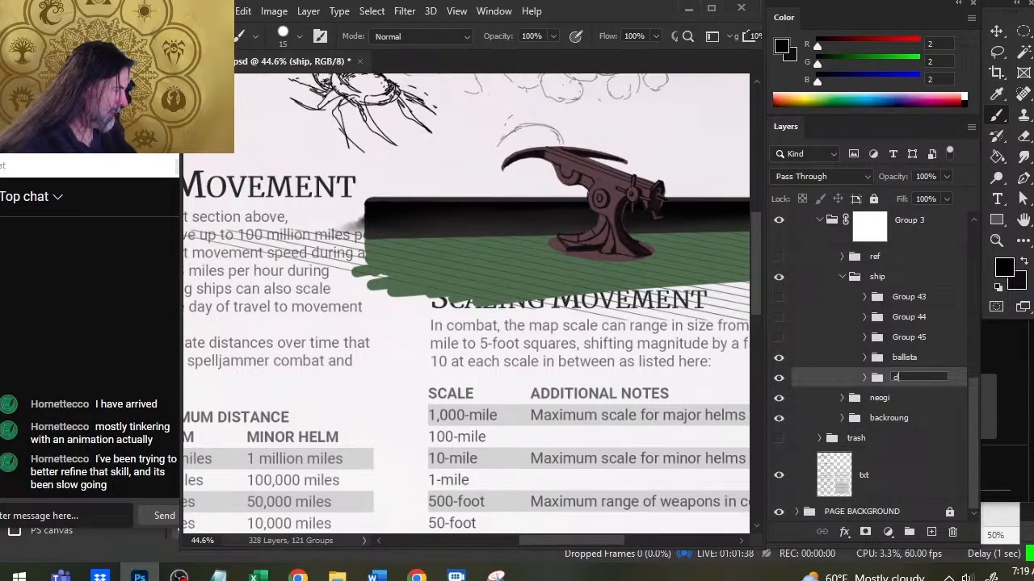
text(eck)
key(Return)
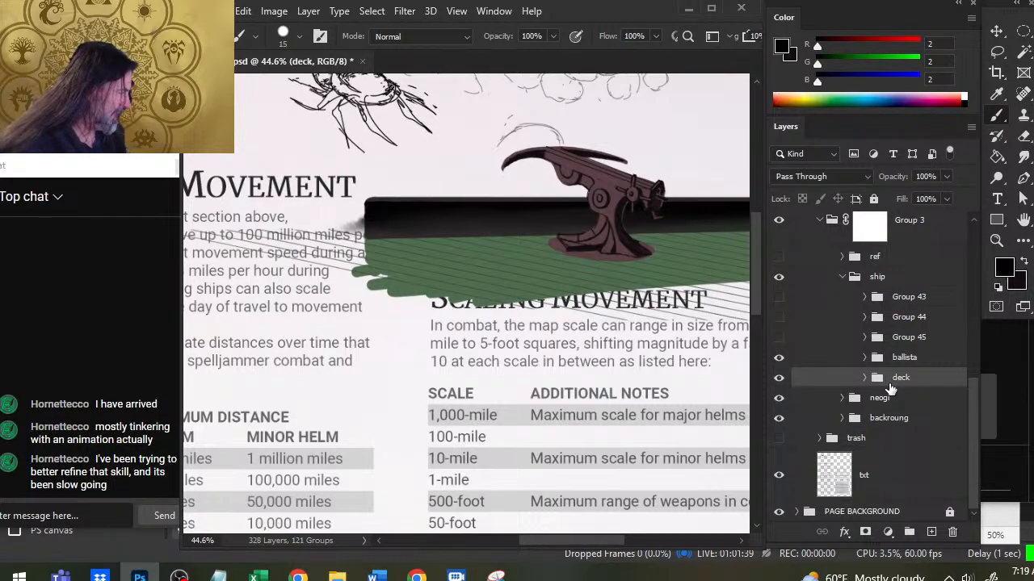
Check what the ship, ref and Group 3 groups show by toggling their visibility, and collapse the ship group.
click(778, 276)
click(779, 277)
click(844, 277)
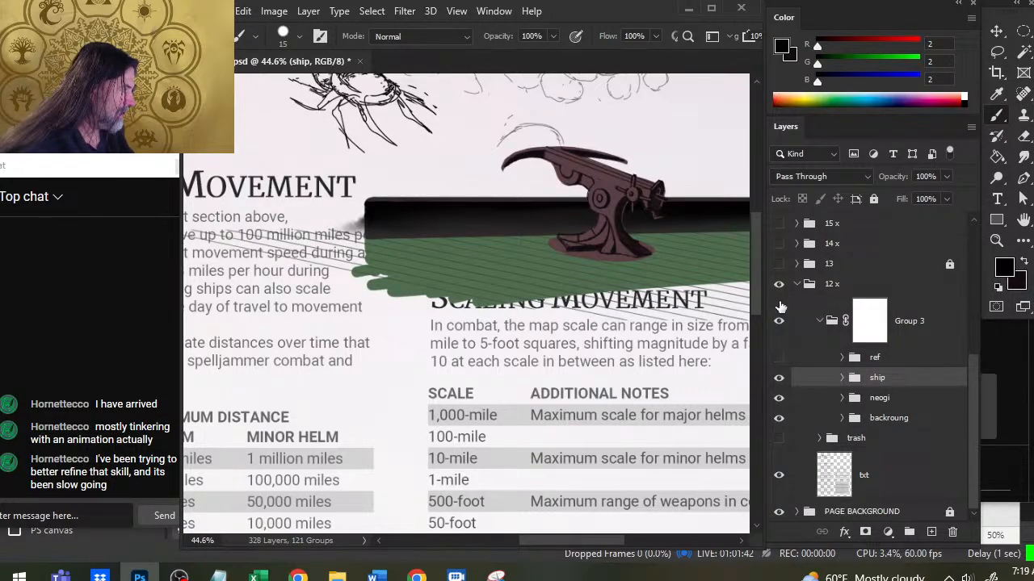
click(780, 358)
click(780, 358)
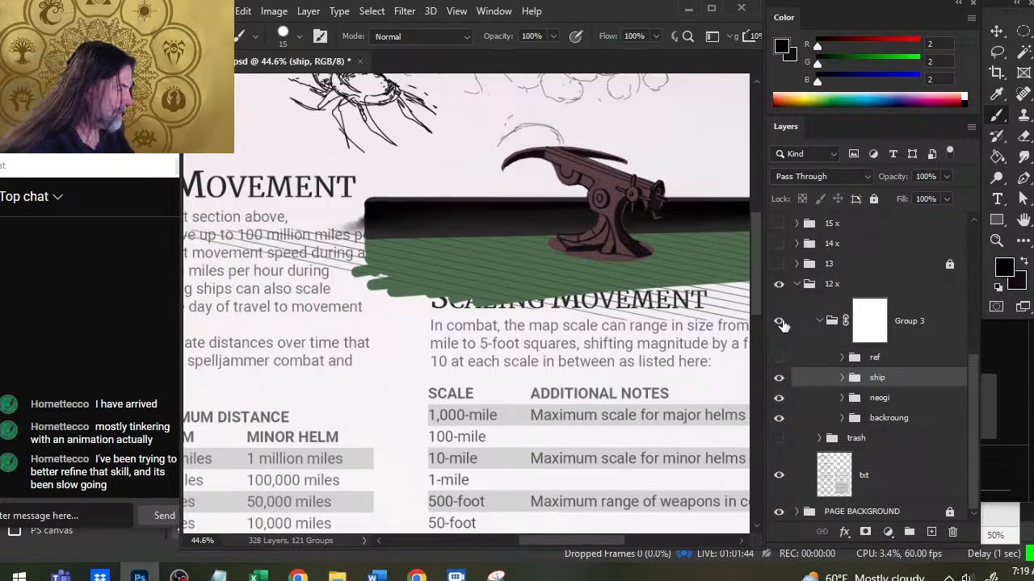
click(780, 322)
click(780, 322)
Paint black on Group 3's layer mask with a 200 px brush to hide artwork overlapping the Maps and Movement text.
click(870, 339)
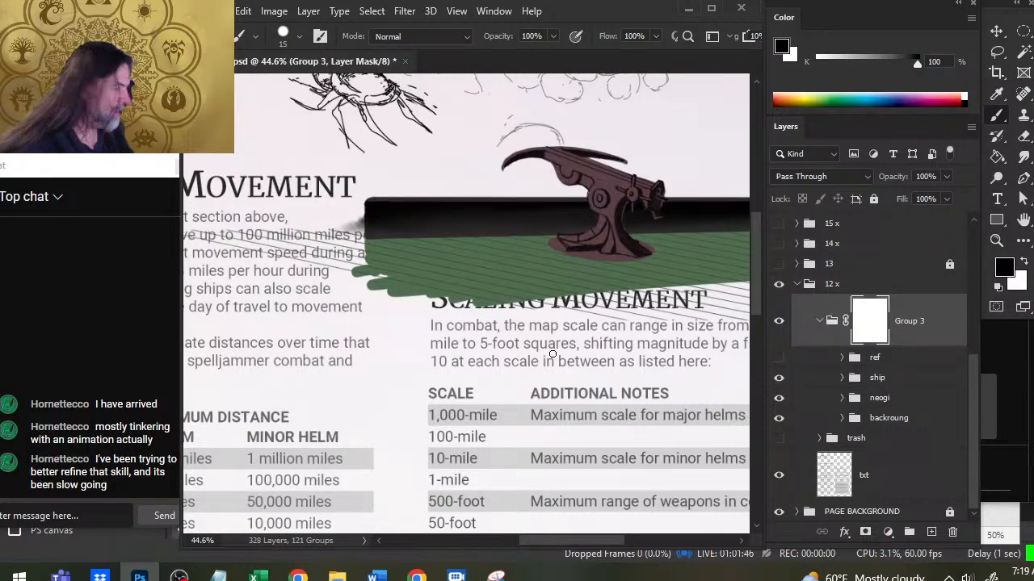
key(bracketright)
key(bracketright)
key(bracketright)
key(bracketright)
key(bracketright)
key(bracketright)
key(bracketright)
key(bracketright)
key(bracketright)
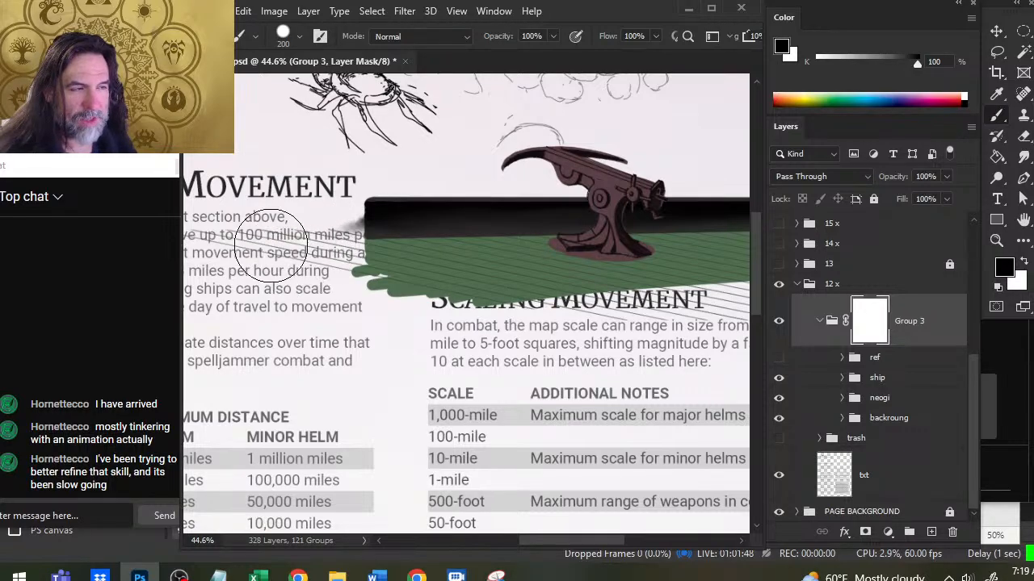
drag(272, 241, 270, 237)
drag(254, 318, 375, 339)
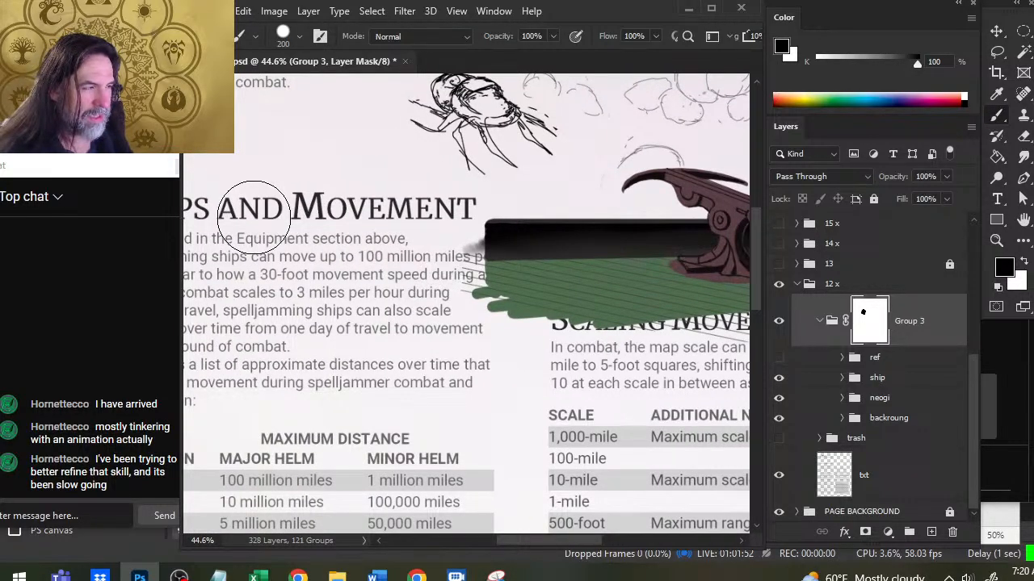
mouse_move(254, 217)
mouse_down()
mouse_move(443, 290)
mouse_move(447, 311)
mouse_up()
drag(526, 389, 601, 351)
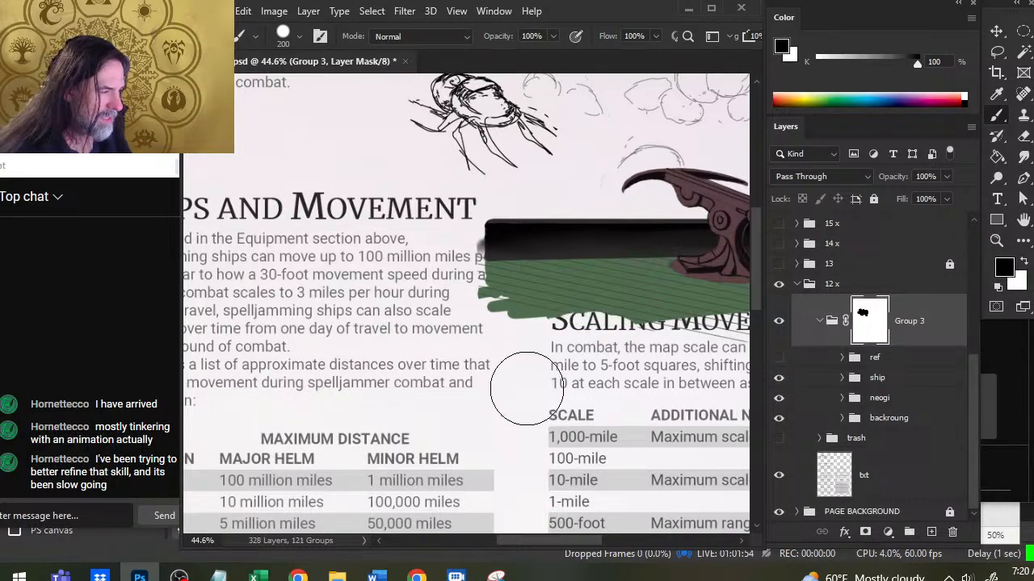
Lower the opacity of Group 3 to 62% so the page text shows through the artwork.
click(925, 331)
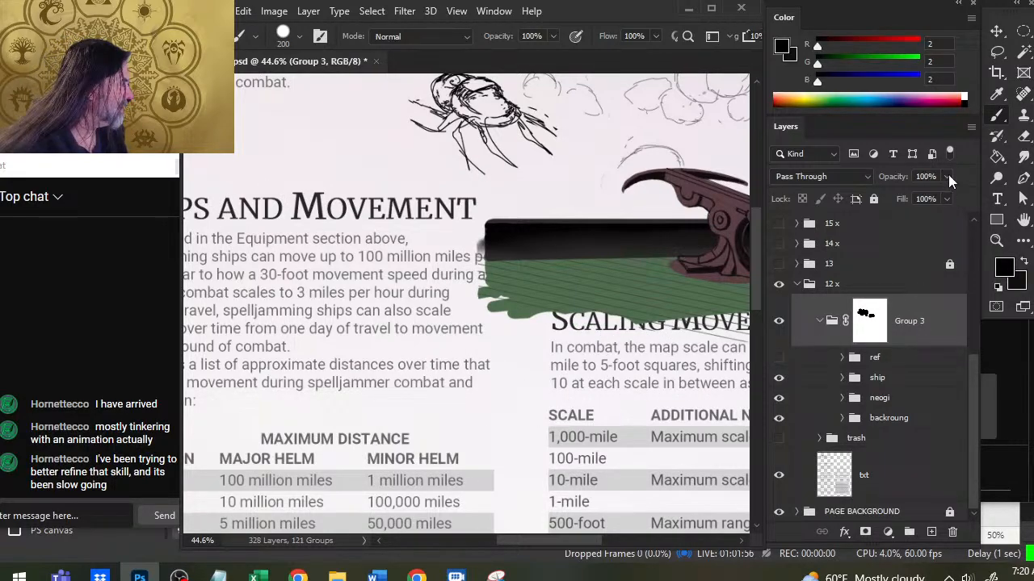
click(948, 177)
drag(949, 197, 917, 200)
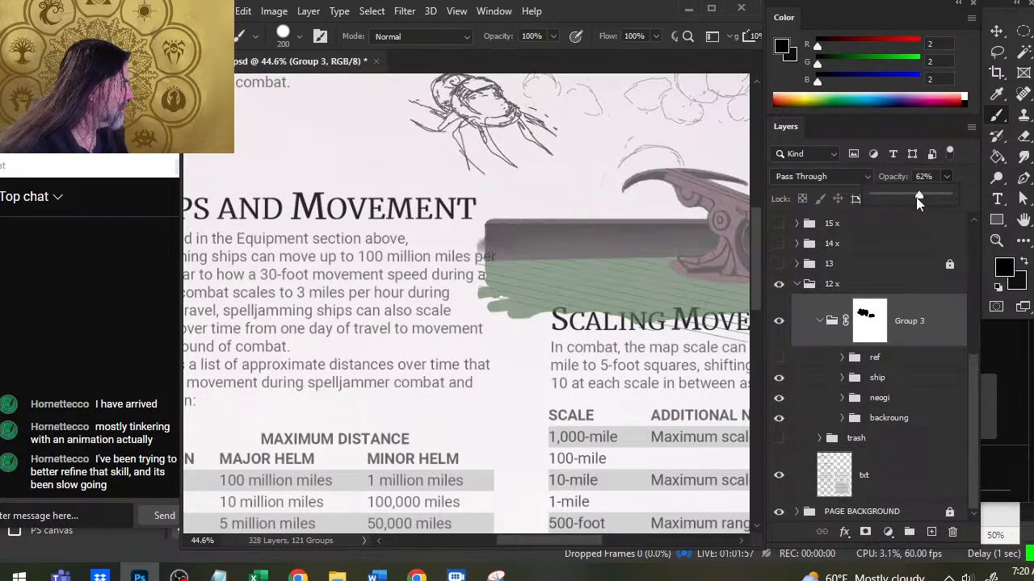
Paint black on Group 3's mask to trim the deck's left end and its lower edge above the Scaling Movement text.
click(866, 330)
drag(666, 345, 515, 307)
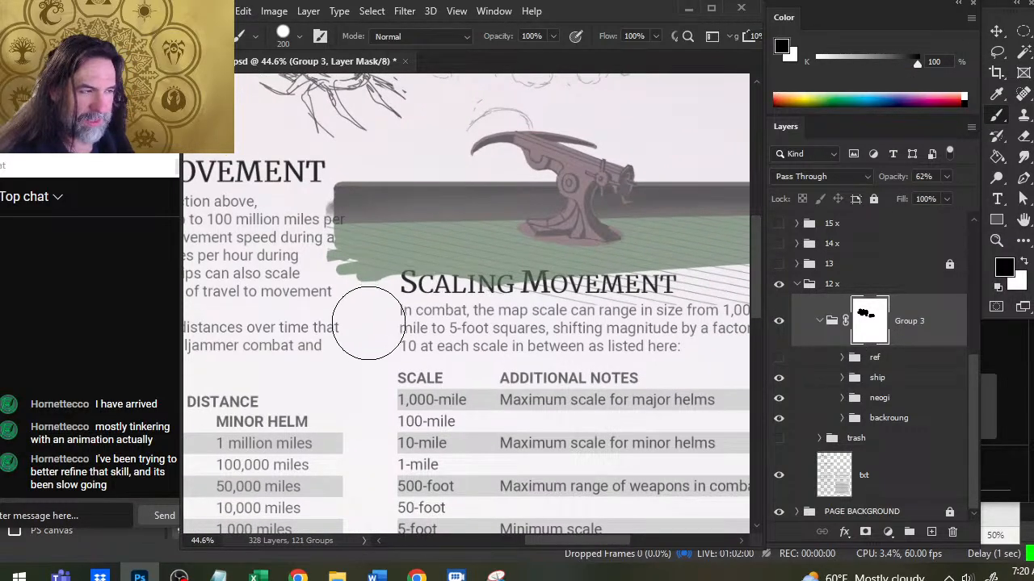
mouse_move(398, 306)
mouse_down()
mouse_move(344, 304)
mouse_move(299, 234)
mouse_up()
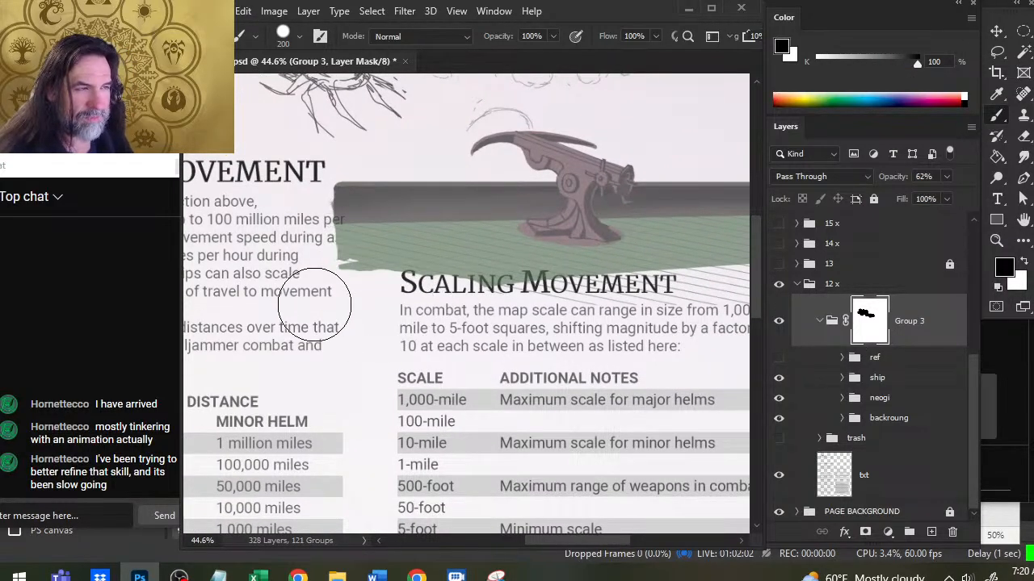
mouse_move(314, 305)
mouse_down()
mouse_move(330, 270)
mouse_move(323, 238)
mouse_move(323, 327)
mouse_move(346, 254)
mouse_move(358, 143)
mouse_move(351, 169)
mouse_up()
key(e)
key(b)
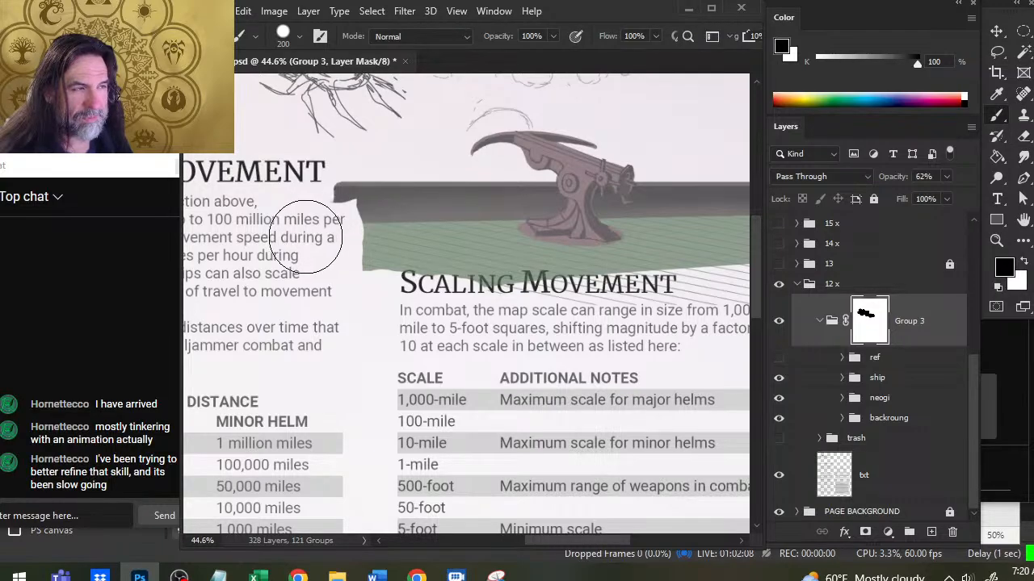
mouse_move(312, 235)
mouse_down()
mouse_move(440, 308)
mouse_move(401, 307)
mouse_move(618, 311)
mouse_up()
Mask out the part of the deck and railing that extends into the page's right margin.
scroll(393, 307, right, 4)
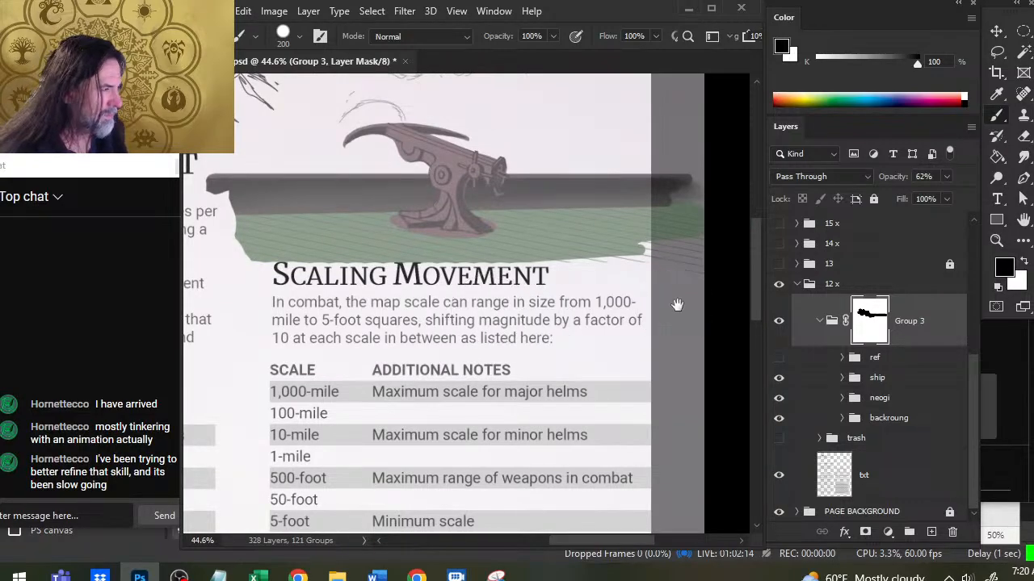
mouse_move(676, 302)
mouse_down()
mouse_move(630, 346)
mouse_move(643, 180)
mouse_move(654, 394)
mouse_up()
drag(642, 233, 644, 298)
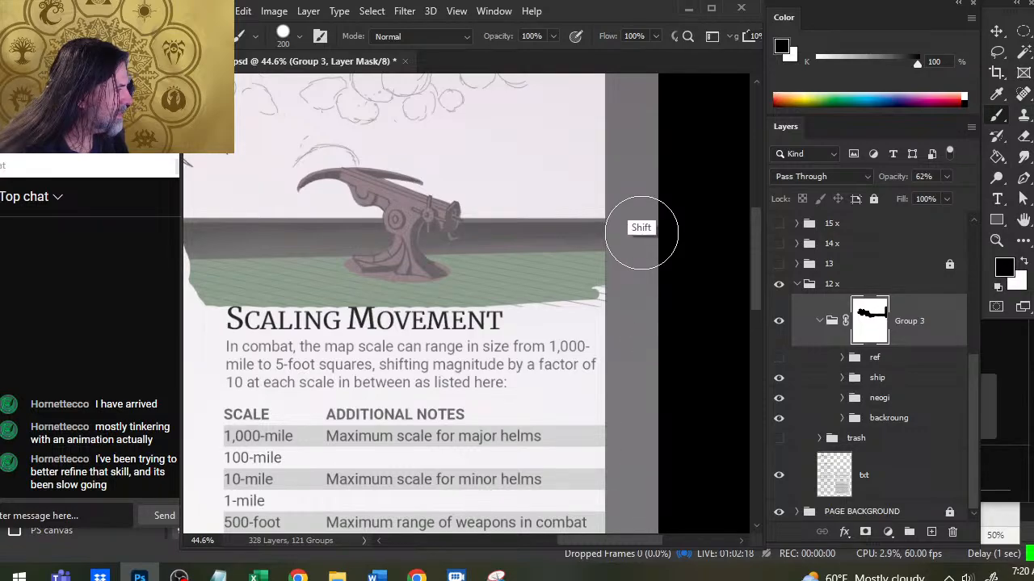
Examine the whole Combat page, its margins and how the masked illustration fits around the text columns.
scroll(607, 458, down, 4)
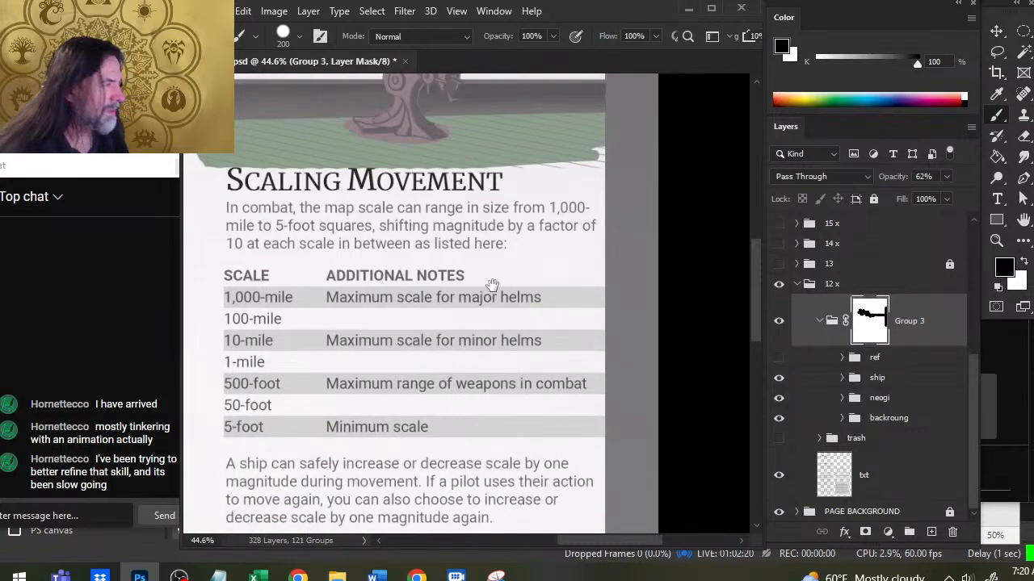
drag(491, 286, 547, 388)
drag(676, 312, 632, 282)
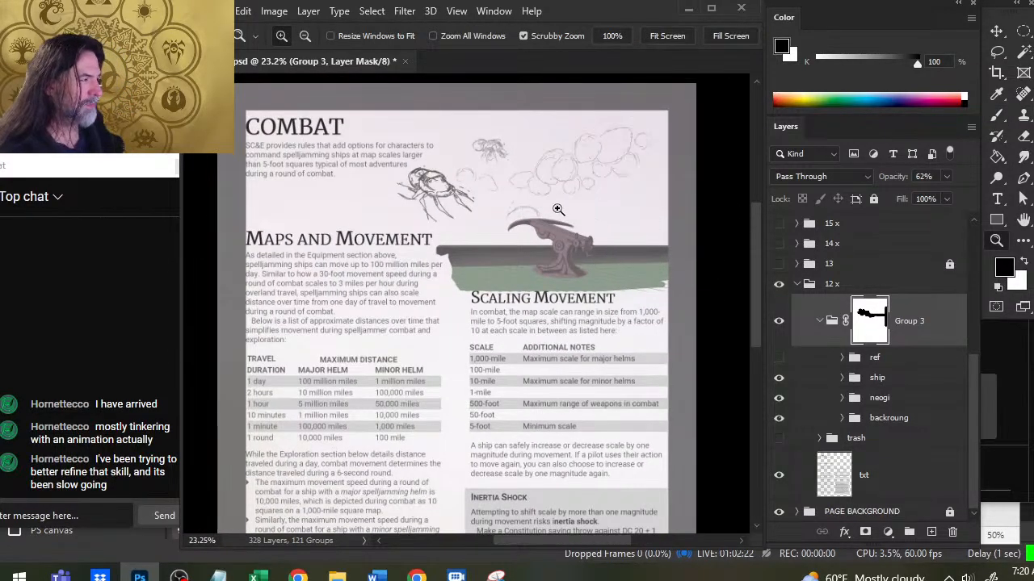
drag(400, 404, 473, 318)
drag(556, 403, 507, 419)
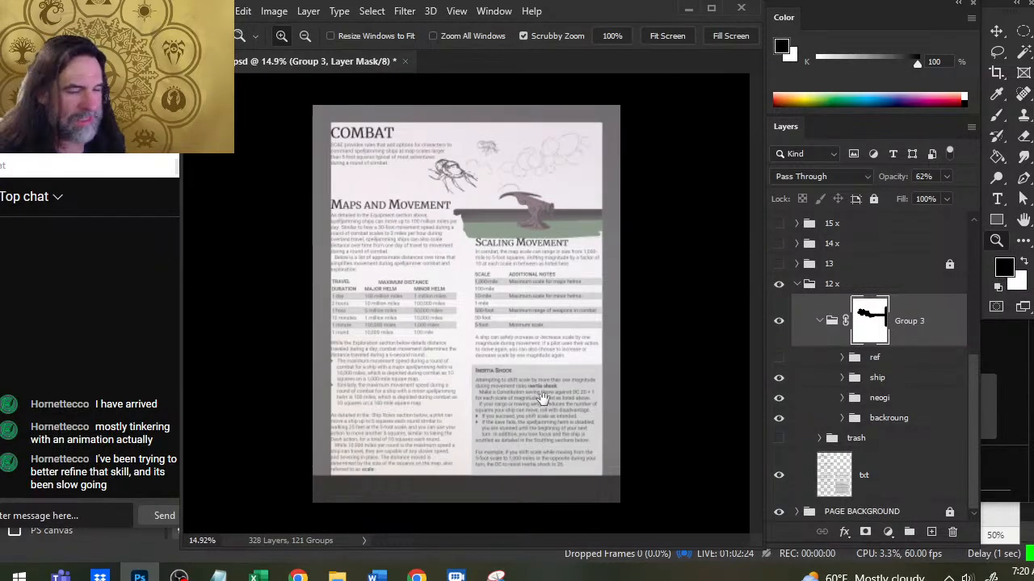
drag(324, 251, 370, 241)
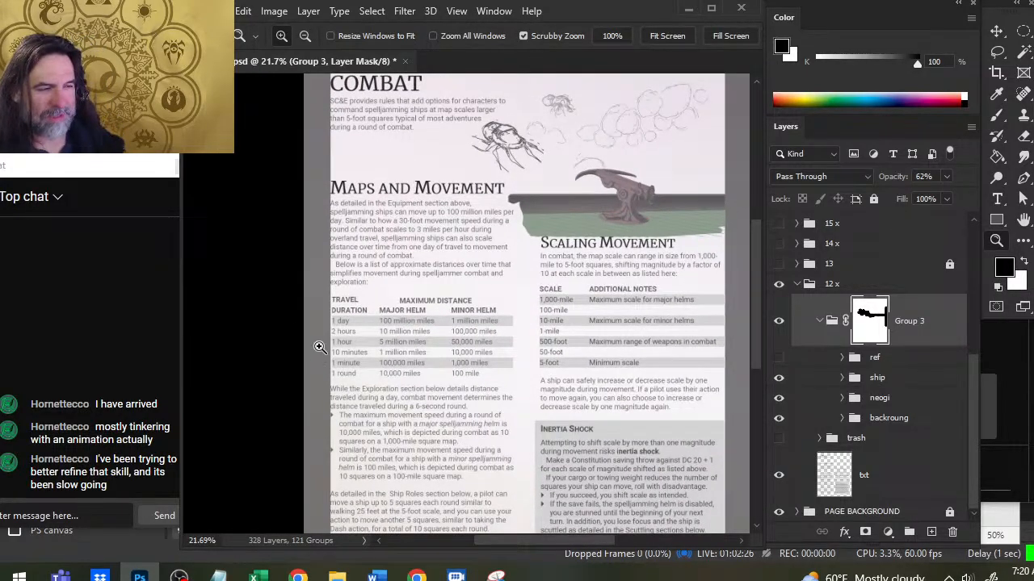
drag(414, 146, 371, 300)
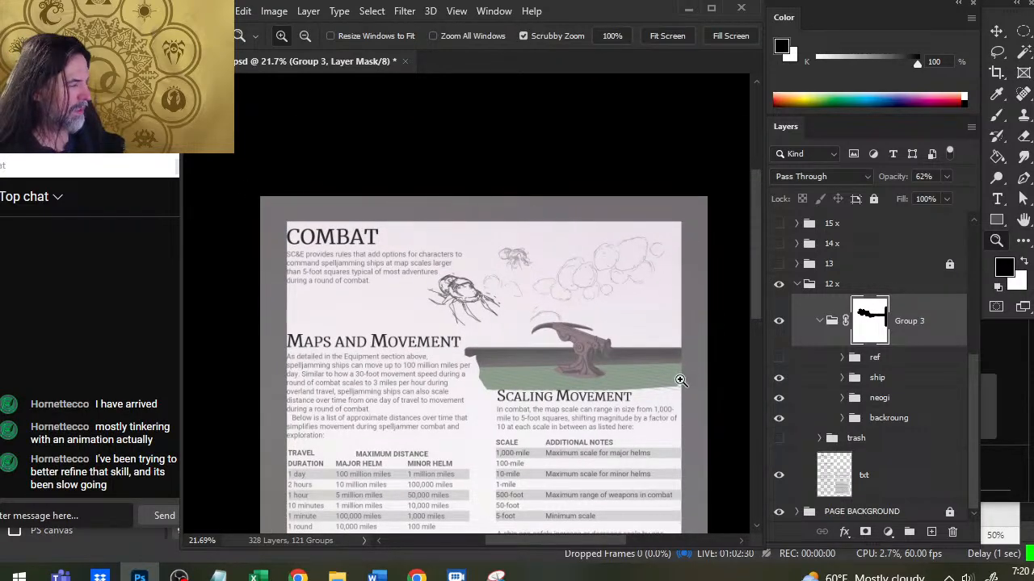
drag(676, 406, 606, 112)
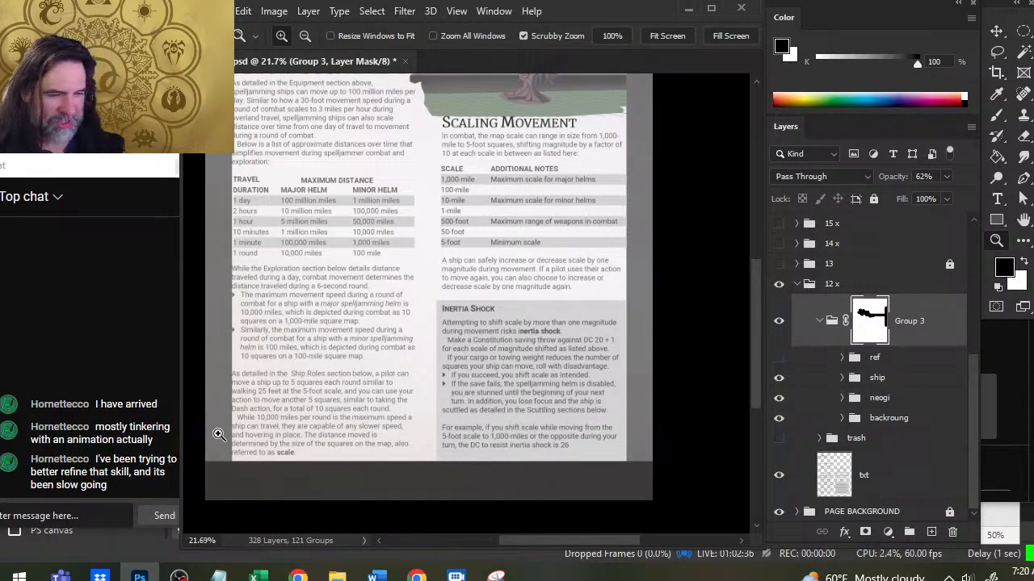
drag(239, 124, 341, 315)
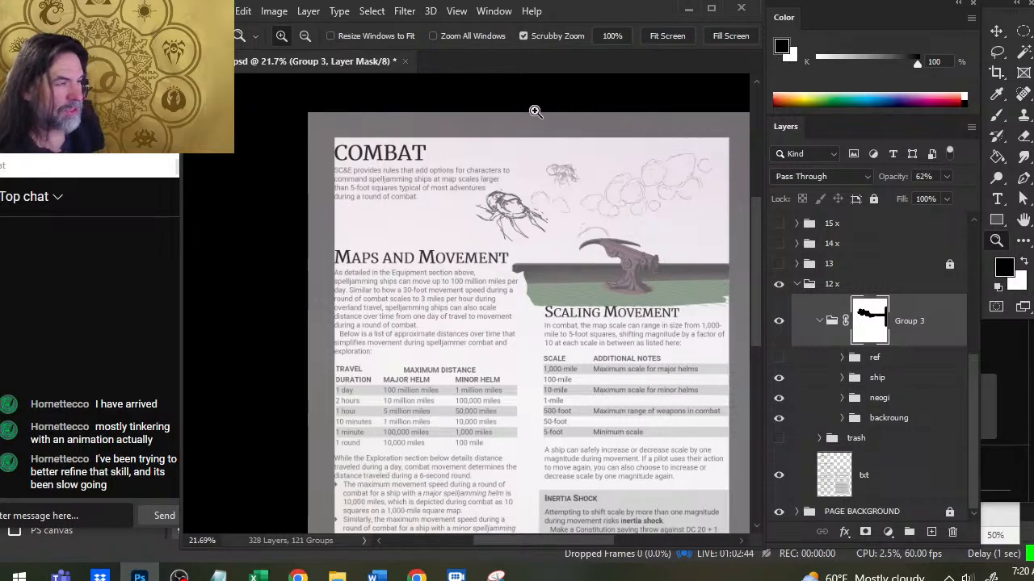
mouse_move(366, 276)
mouse_down()
mouse_move(371, 185)
mouse_move(383, 273)
mouse_move(378, 265)
mouse_up()
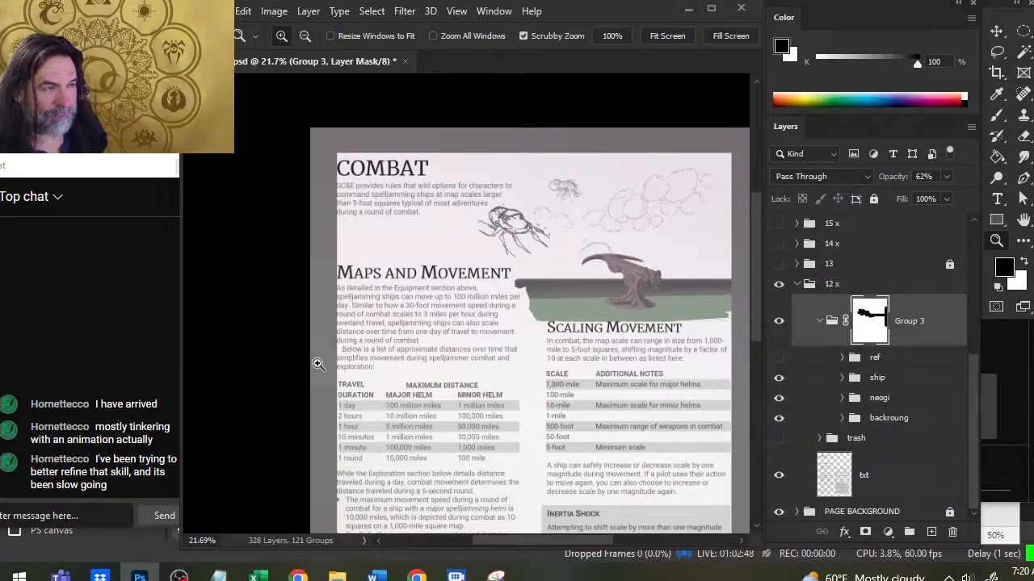
click(353, 364)
drag(356, 366, 336, 79)
drag(453, 367, 347, 368)
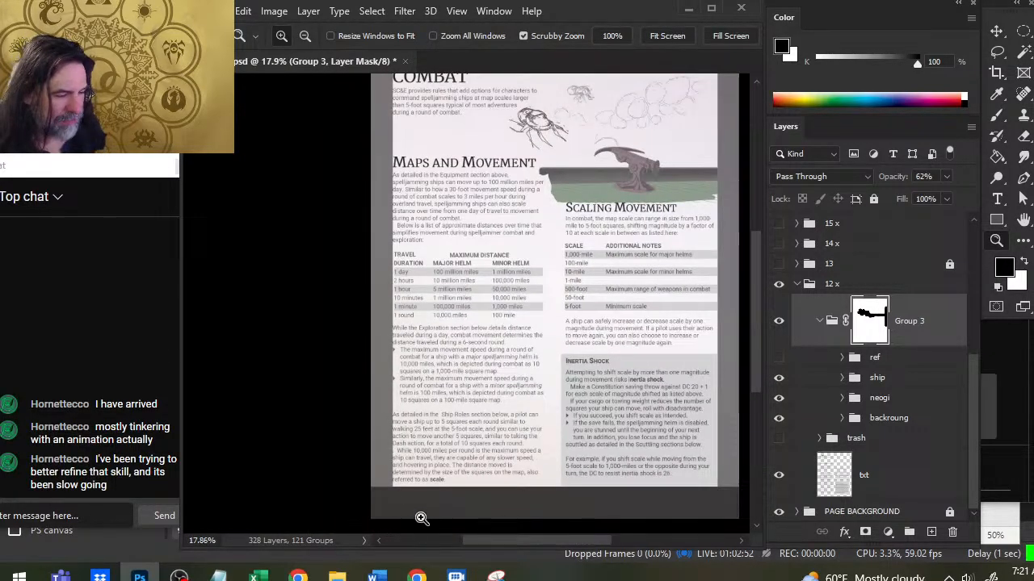
drag(441, 431, 312, 309)
key(b)
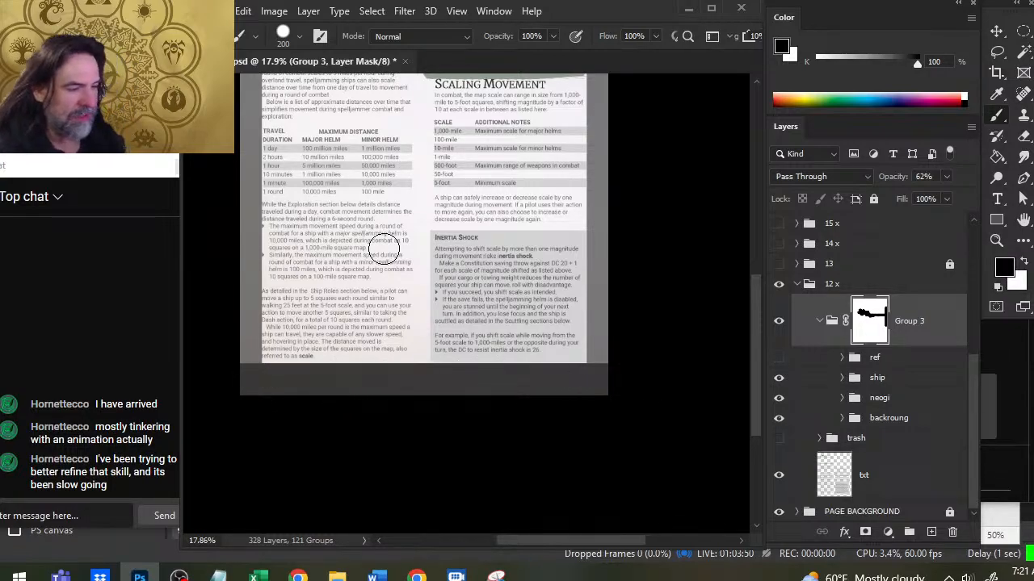
drag(384, 249, 476, 169)
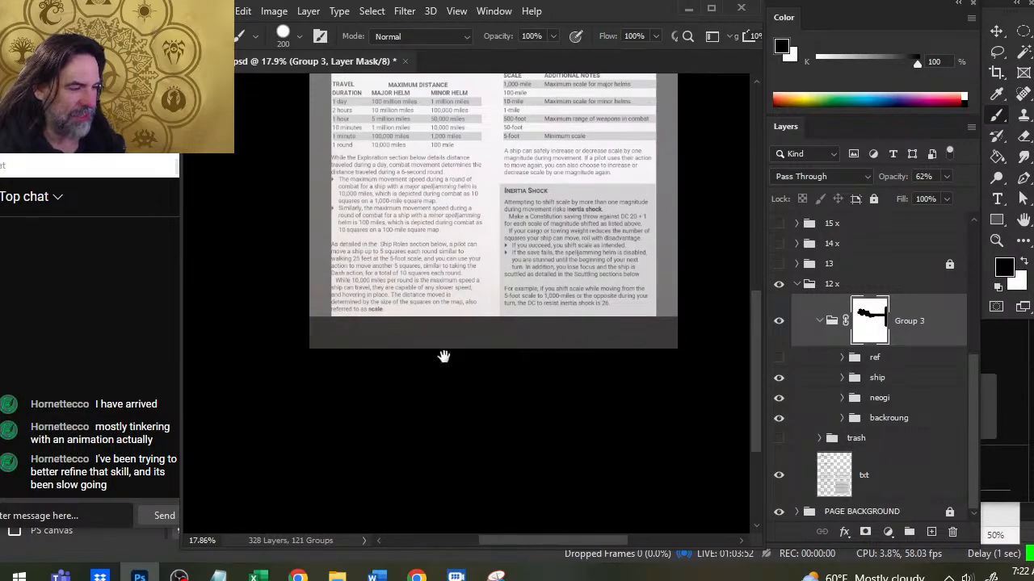
drag(581, 299, 590, 422)
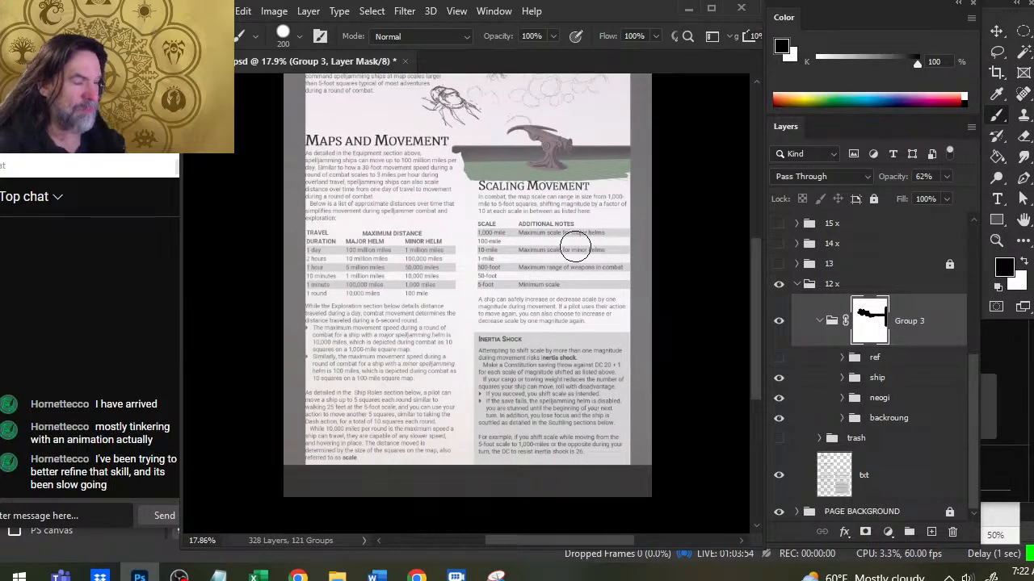
Reduce the brush size to 70 and mask out the railing tip that overhangs the Maps and Movement column.
drag(572, 243, 572, 345)
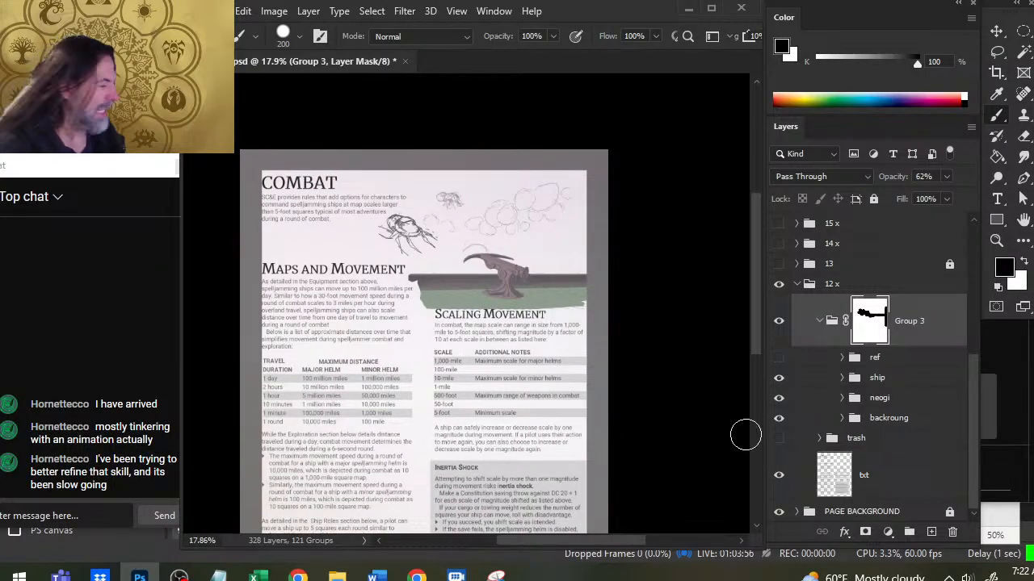
drag(489, 321, 515, 325)
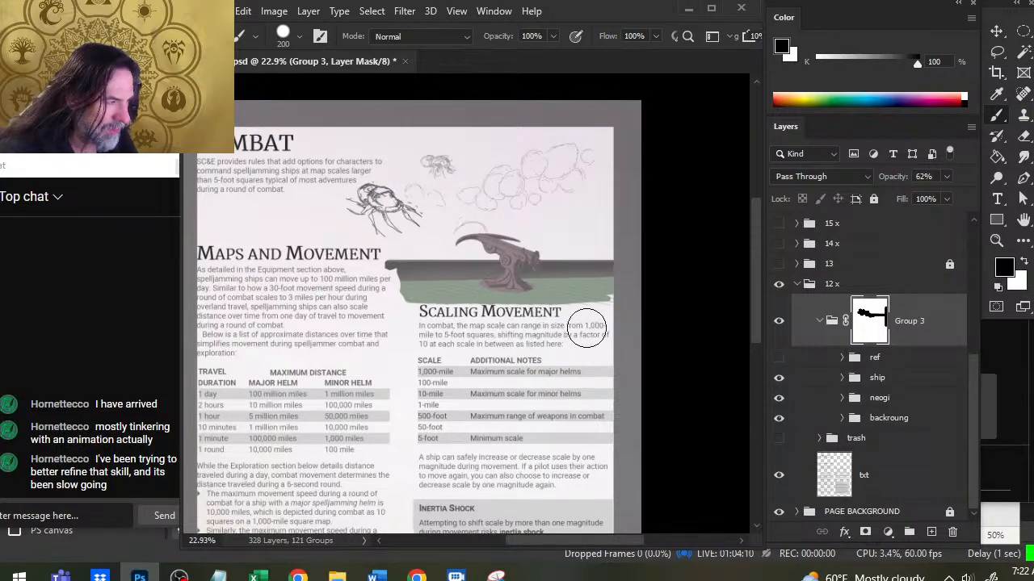
key(z)
drag(443, 353, 384, 337)
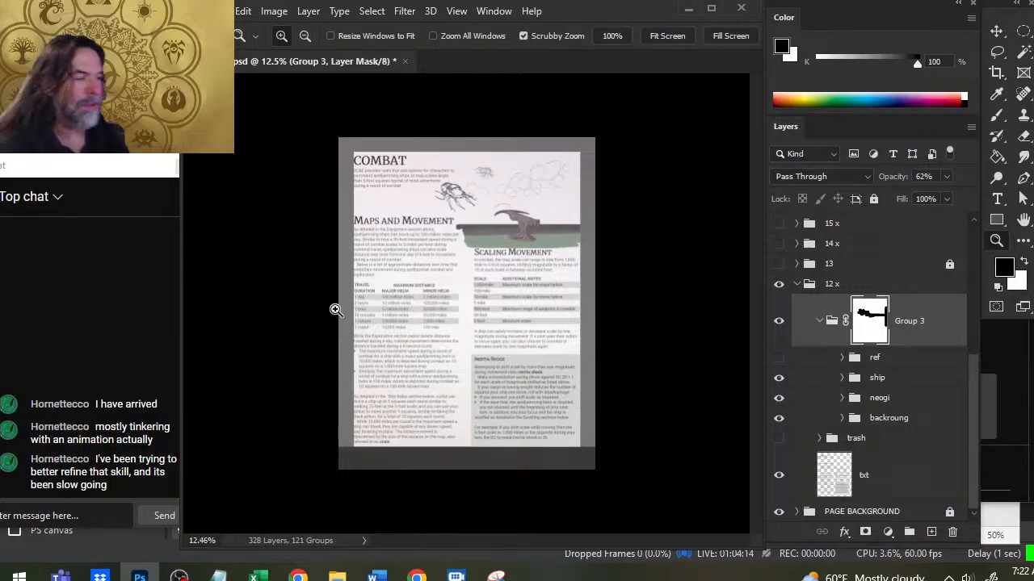
drag(533, 214, 606, 243)
key(b)
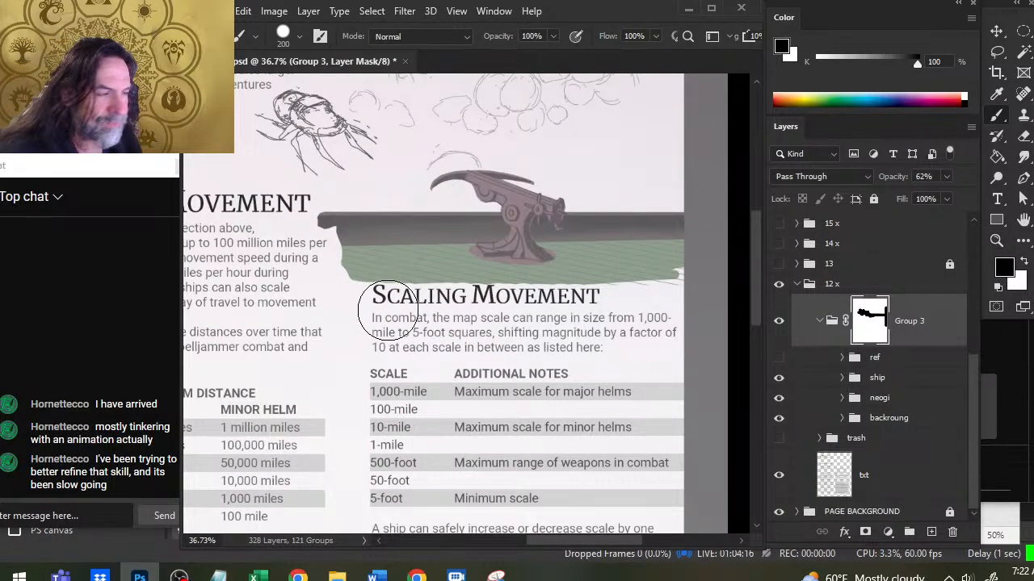
key(shift)
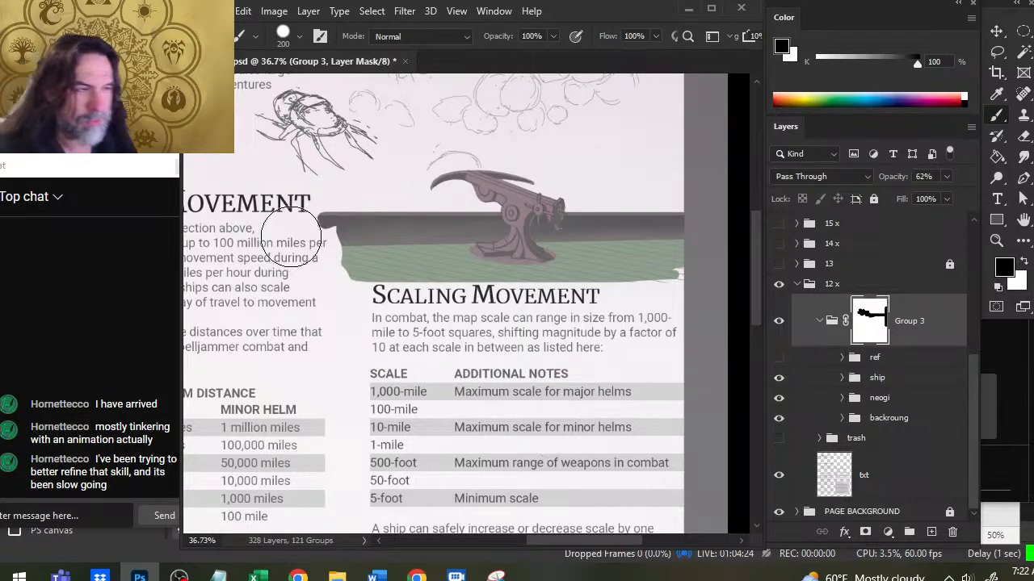
key(bracketleft)
key(bracketleft)
key(bracketleft)
key(bracketleft)
key(bracketleft)
key(bracketleft)
key(bracketleft)
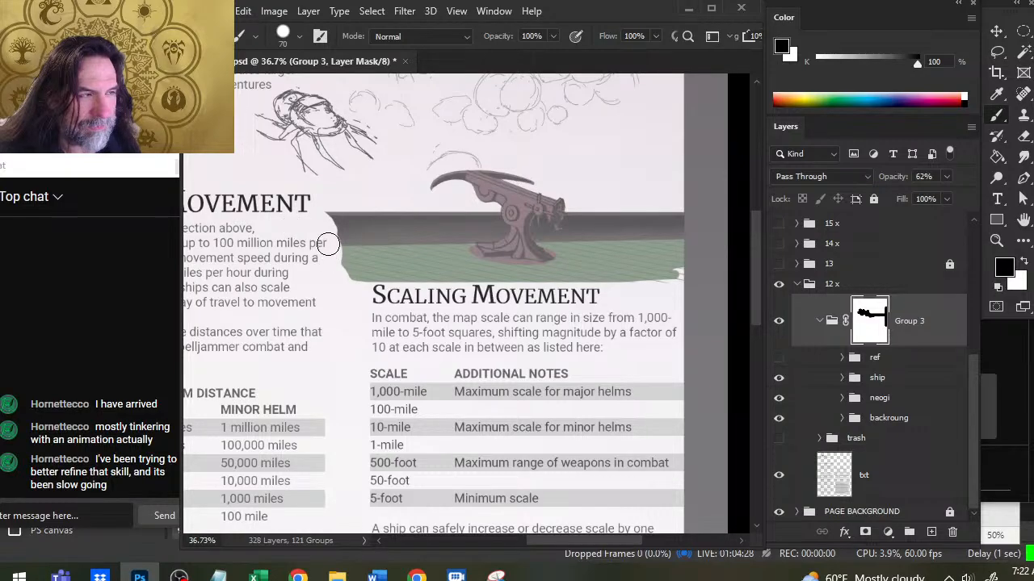
Expand the ship group, toggle the ballista and deck groups' visibility to check their artwork, and open the deck group's layers.
key(r)
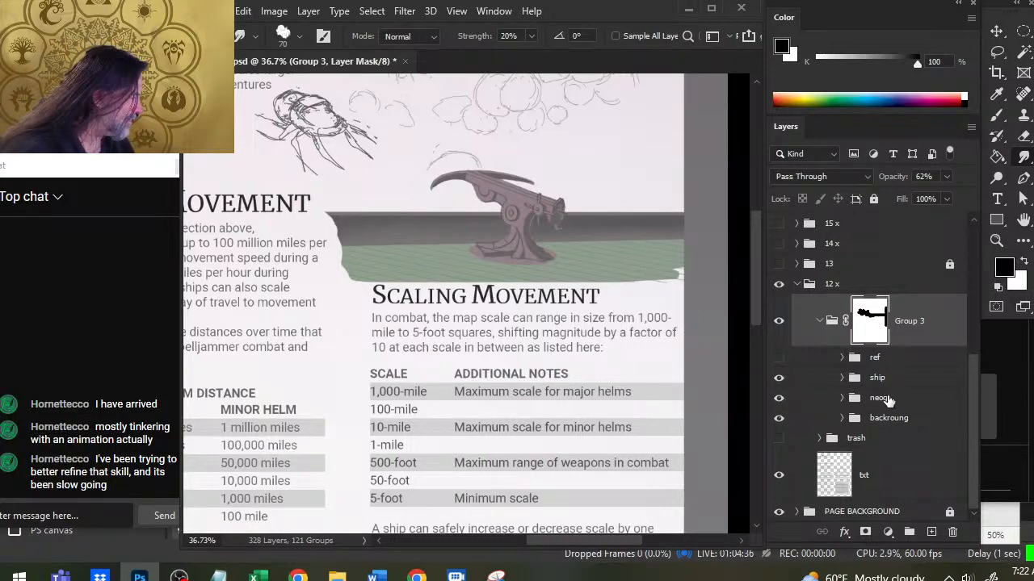
click(842, 378)
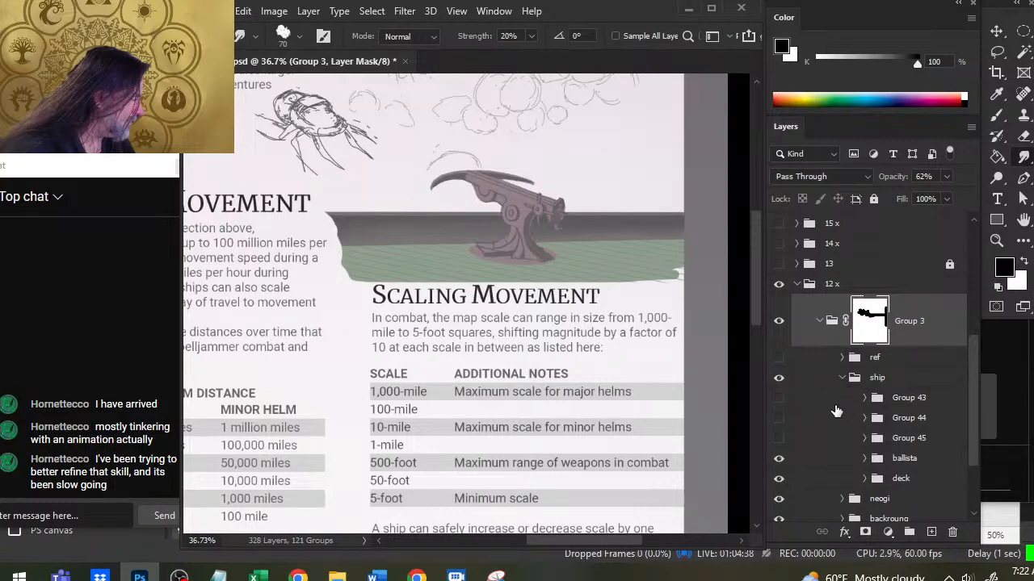
click(778, 459)
click(778, 459)
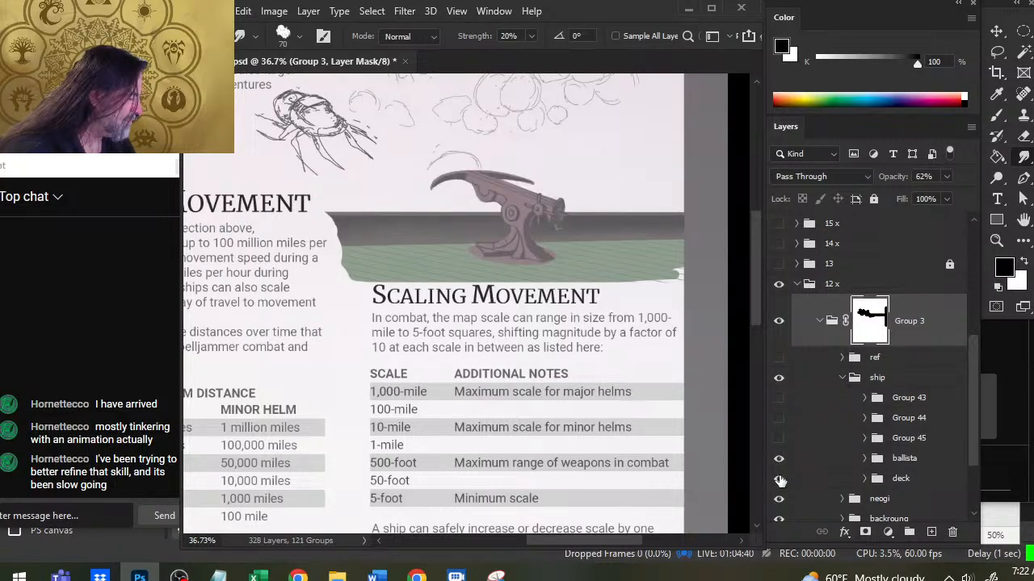
click(778, 479)
click(779, 479)
click(870, 484)
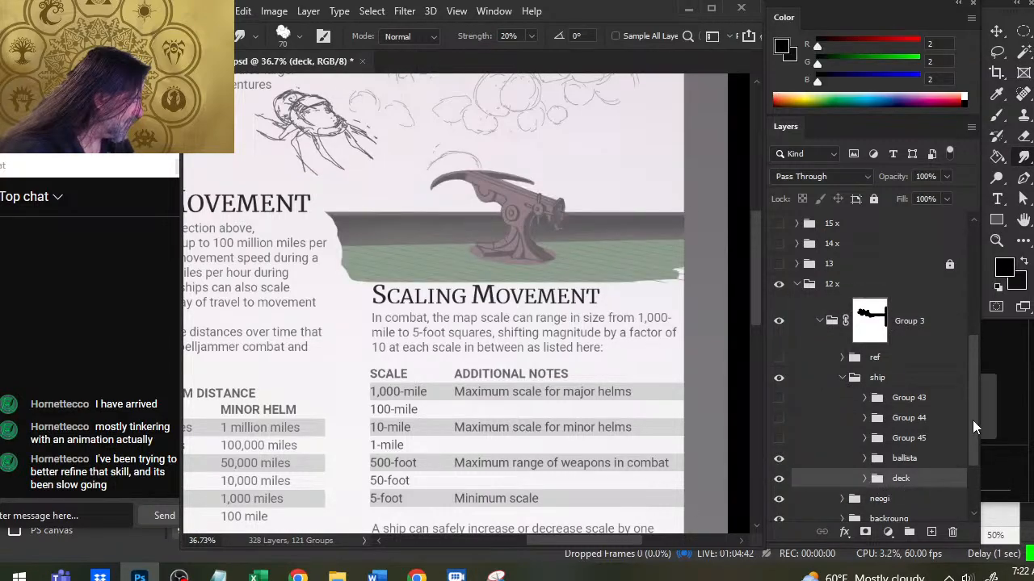
scroll(972, 426, down, 3)
click(864, 378)
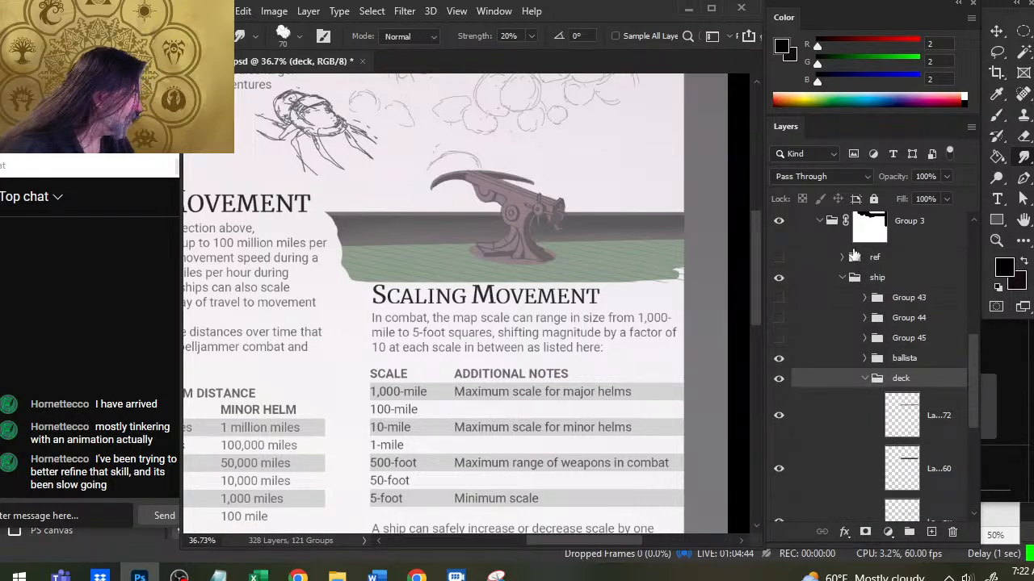
Restore Group 3's opacity to 100% and smudge Layer 561's green deck into the gap at its lower-right corner.
click(931, 232)
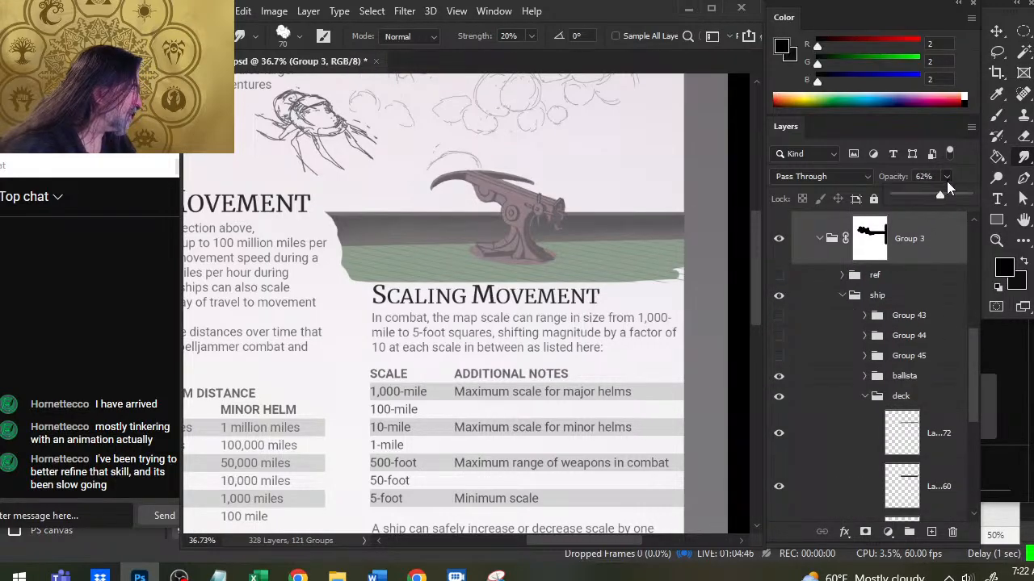
drag(975, 395, 967, 458)
click(942, 441)
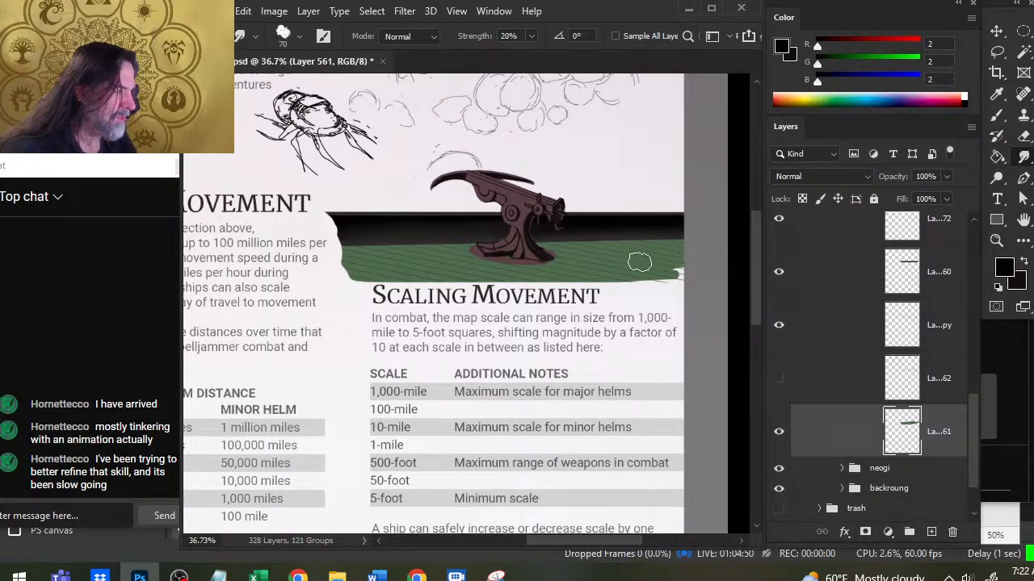
mouse_move(642, 263)
mouse_down()
mouse_move(625, 270)
mouse_move(672, 274)
mouse_move(612, 264)
mouse_up()
mouse_move(684, 280)
mouse_down()
mouse_move(614, 270)
mouse_move(633, 264)
mouse_move(693, 263)
mouse_move(624, 282)
mouse_up()
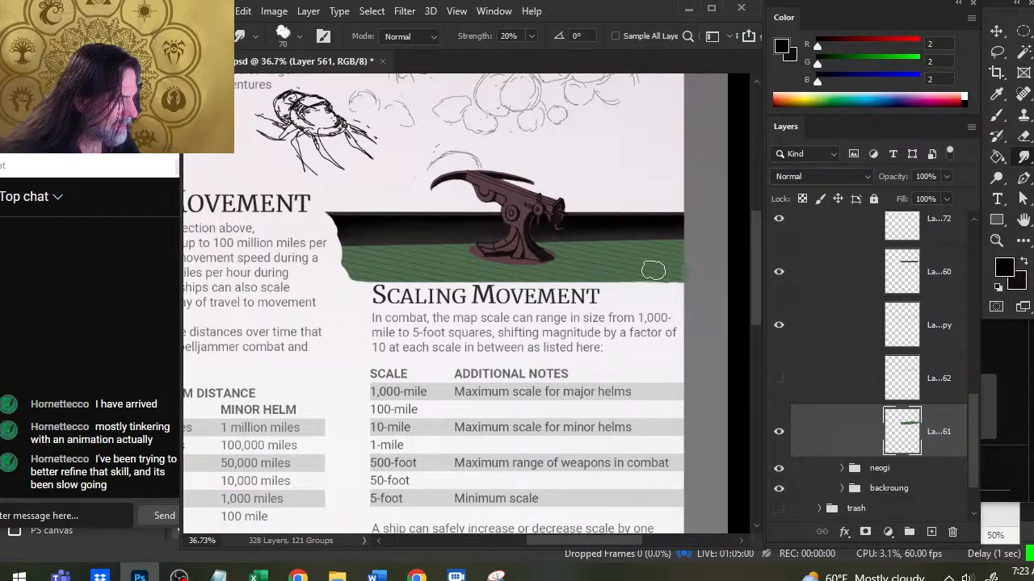
drag(674, 269, 659, 259)
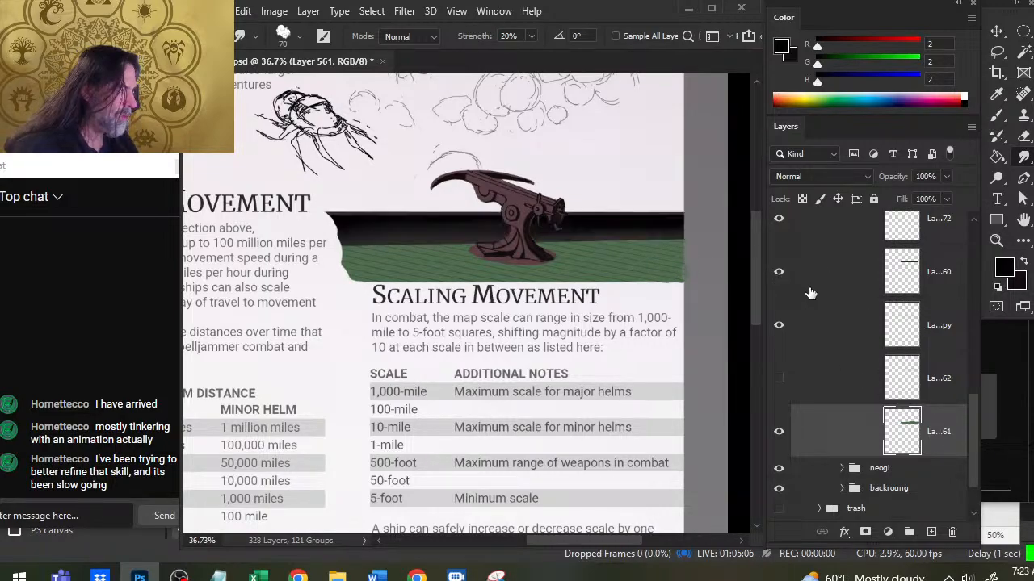
Erase and repaint Group 3's mask to clean the deck's edge at the right margin and reveal plank lines beneath its lower-right edge.
scroll(970, 406, up, 3)
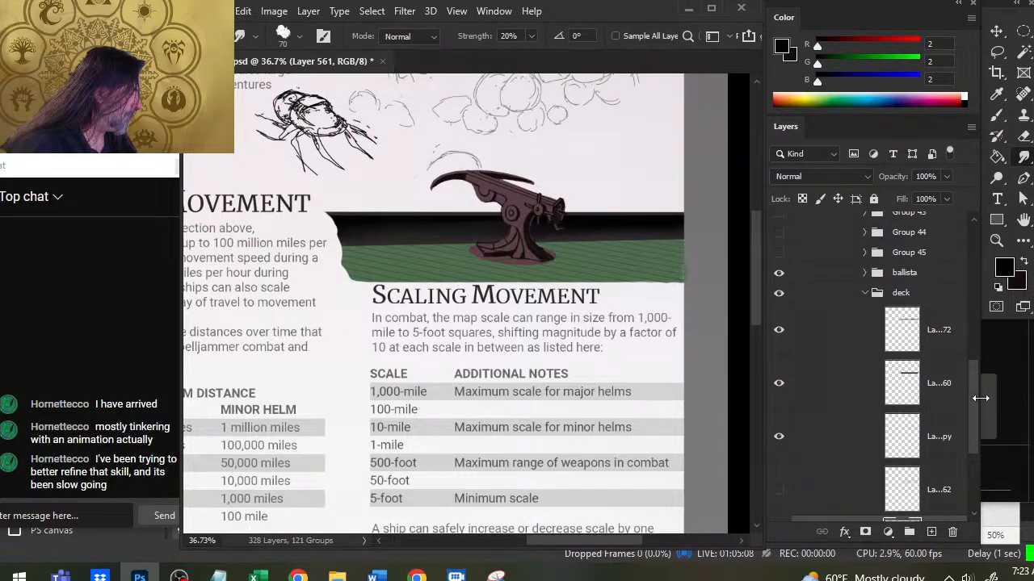
scroll(973, 375, up, 4)
click(900, 279)
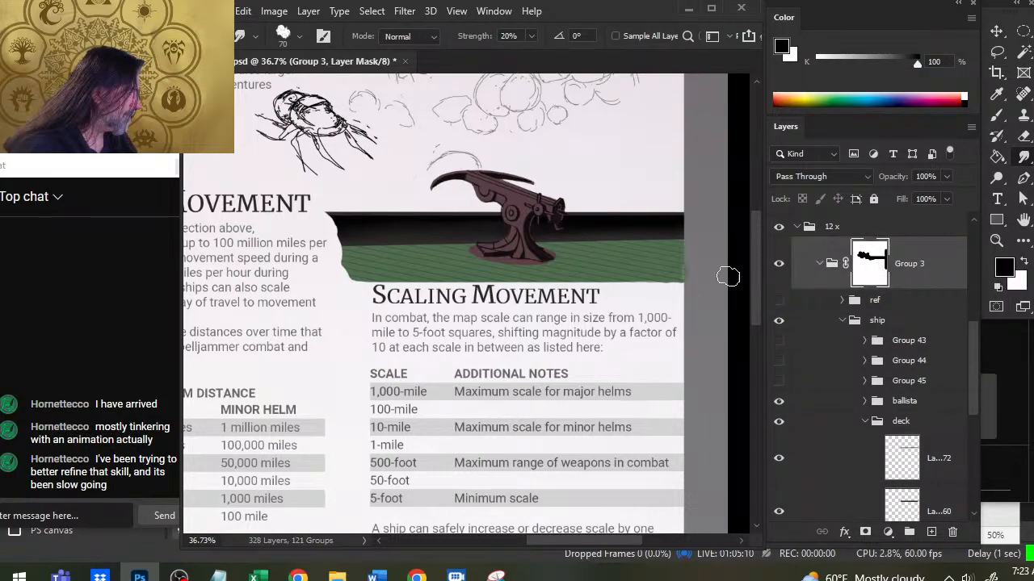
key(e)
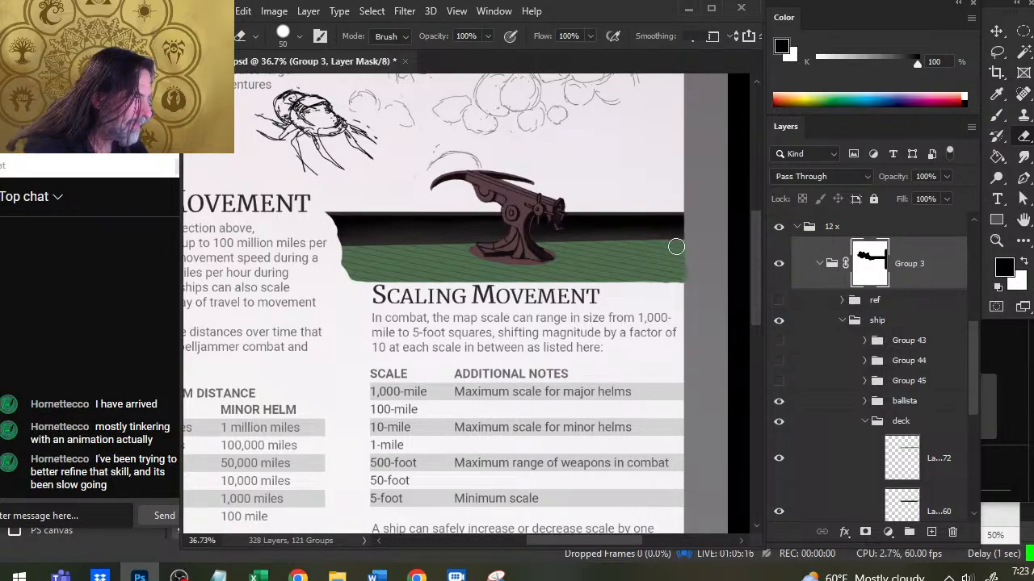
key(b)
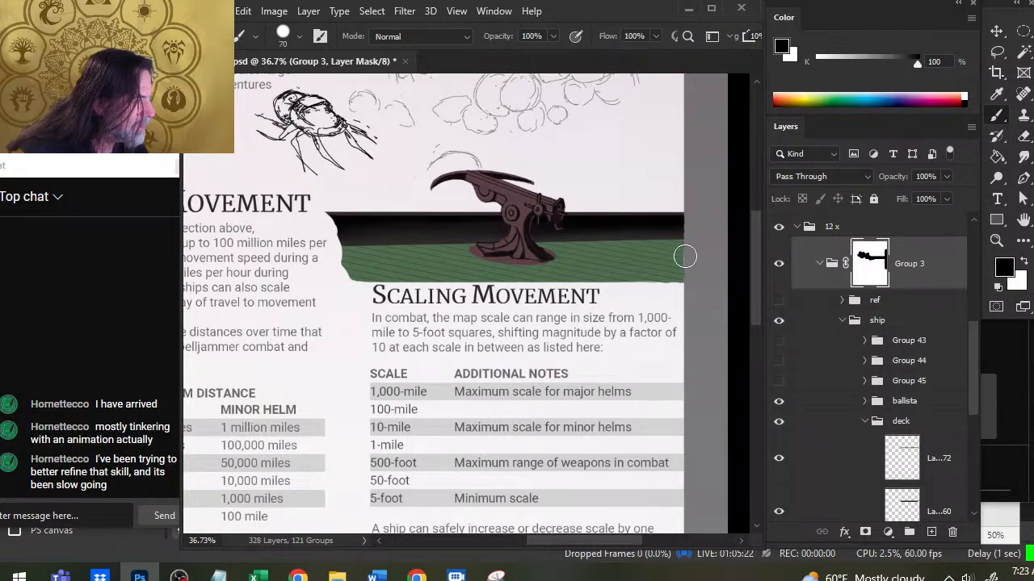
key(e)
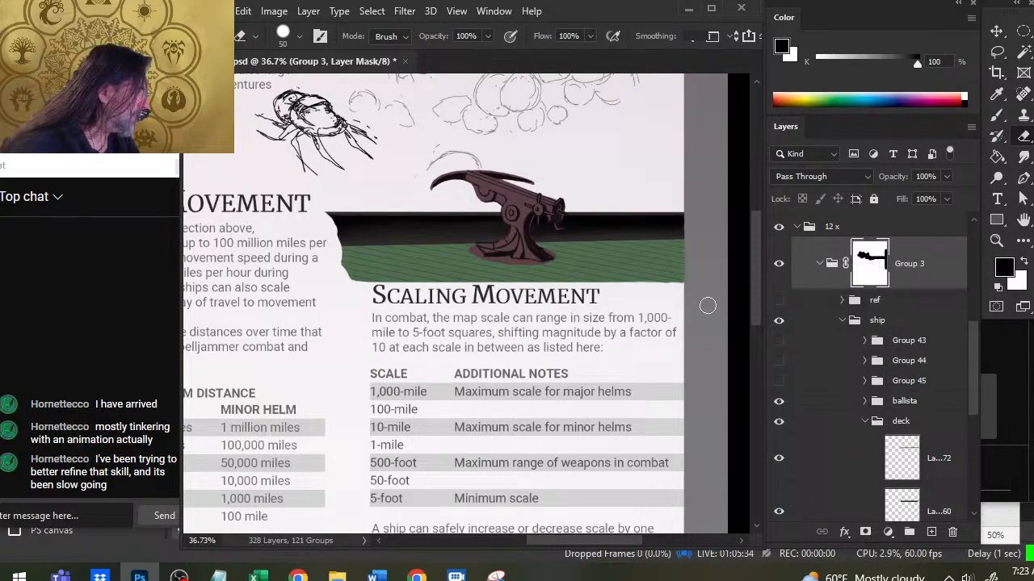
key(b)
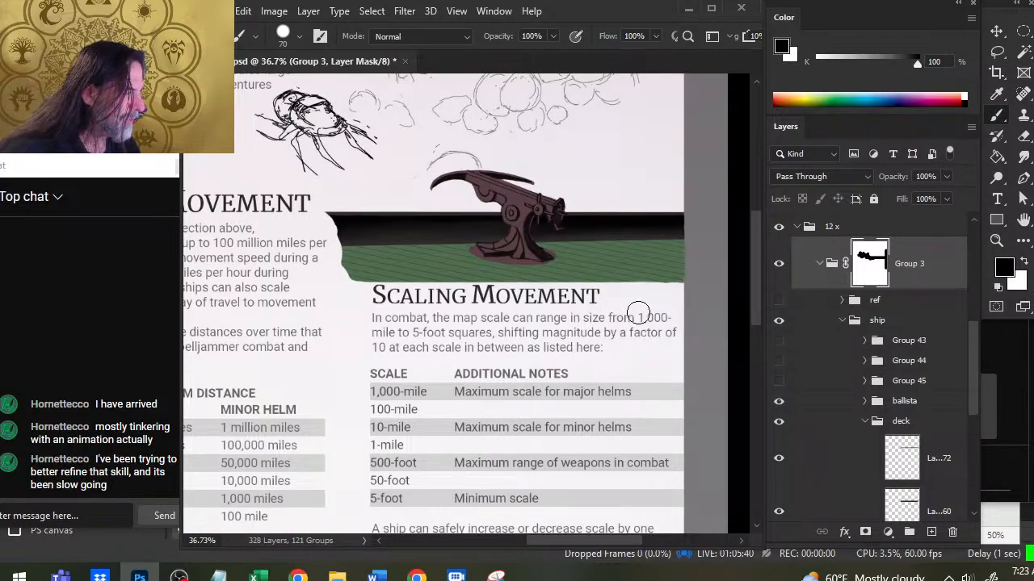
key(e)
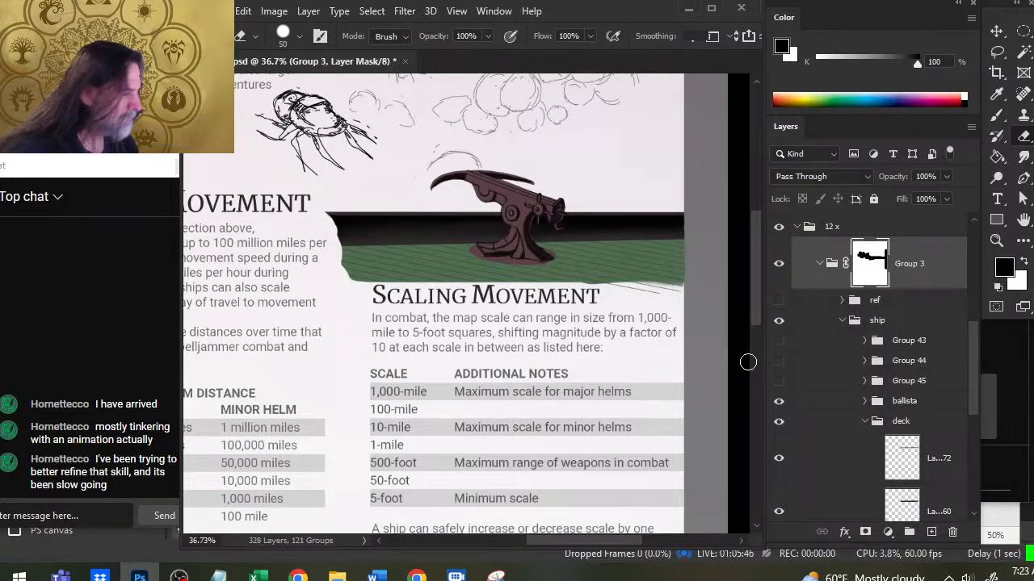
Smudge Layer 561's green along the deck's lower-right edge outward over the exposed plank lines at 20% strength.
drag(974, 390, 979, 447)
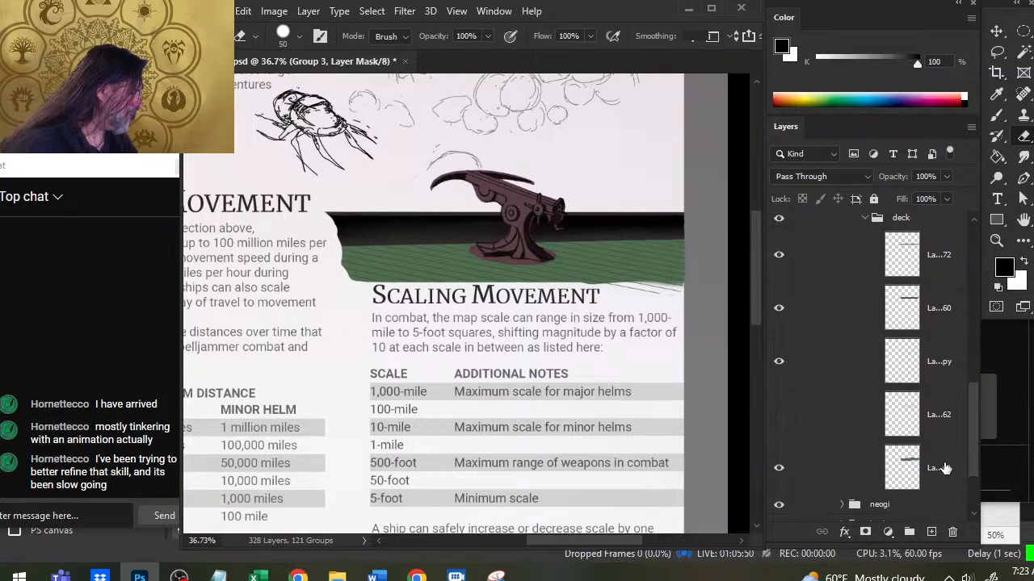
click(929, 468)
key(r)
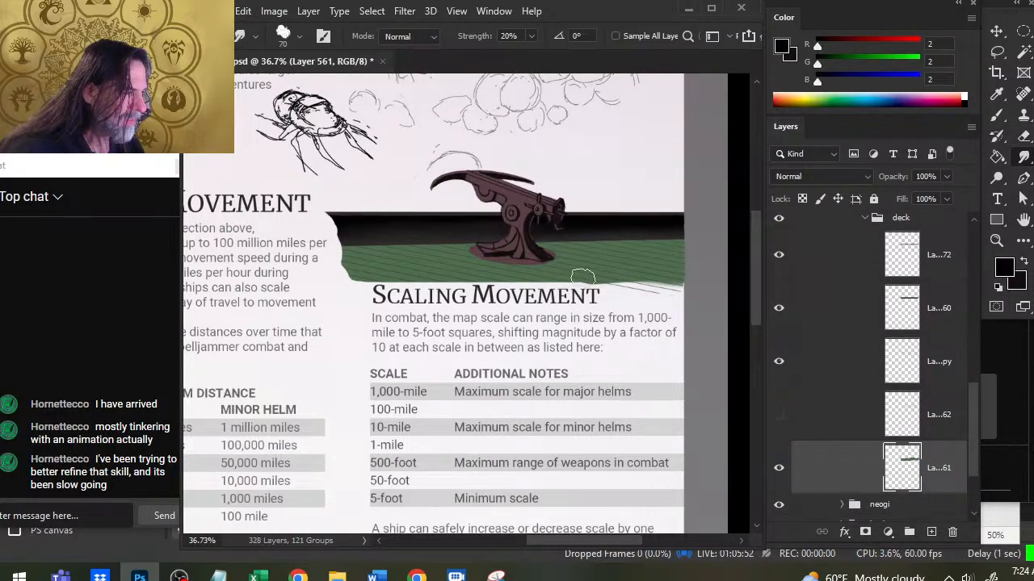
drag(583, 279, 655, 281)
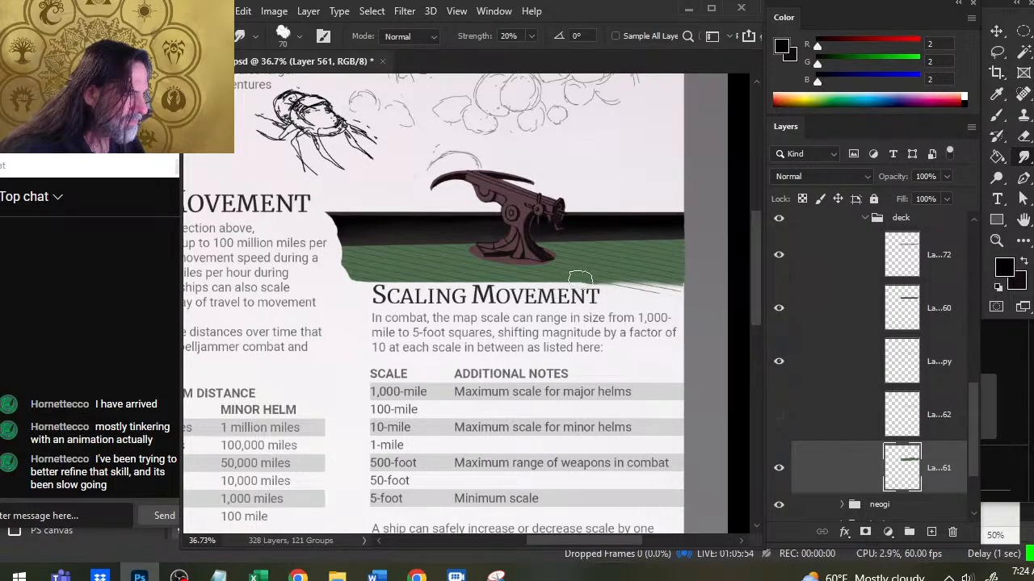
drag(612, 274, 673, 285)
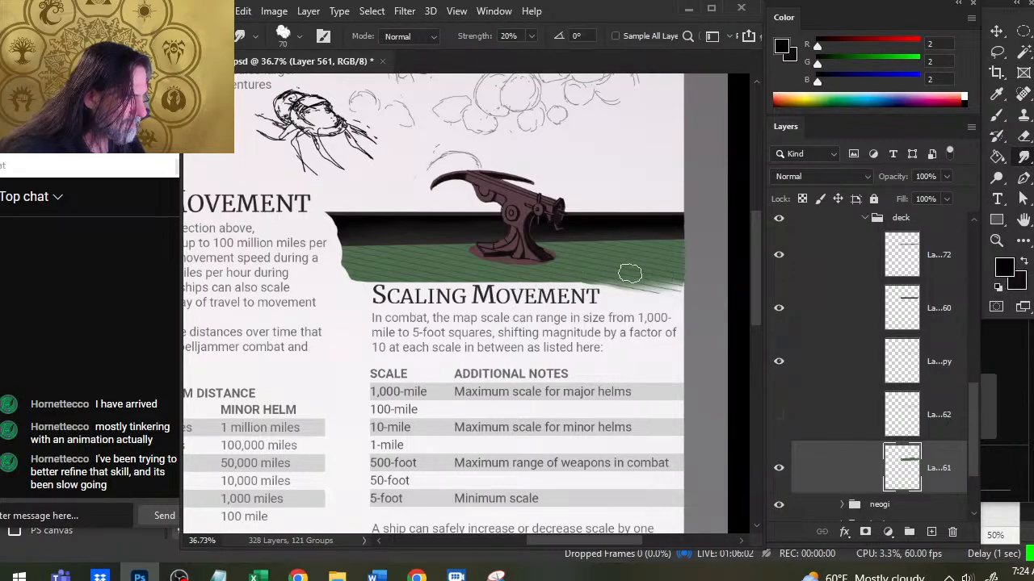
Smudge Group 3's mask with repeated leftward strokes to soften the deck's lower-right edge above the Scaling Movement text.
drag(970, 412, 975, 368)
click(870, 289)
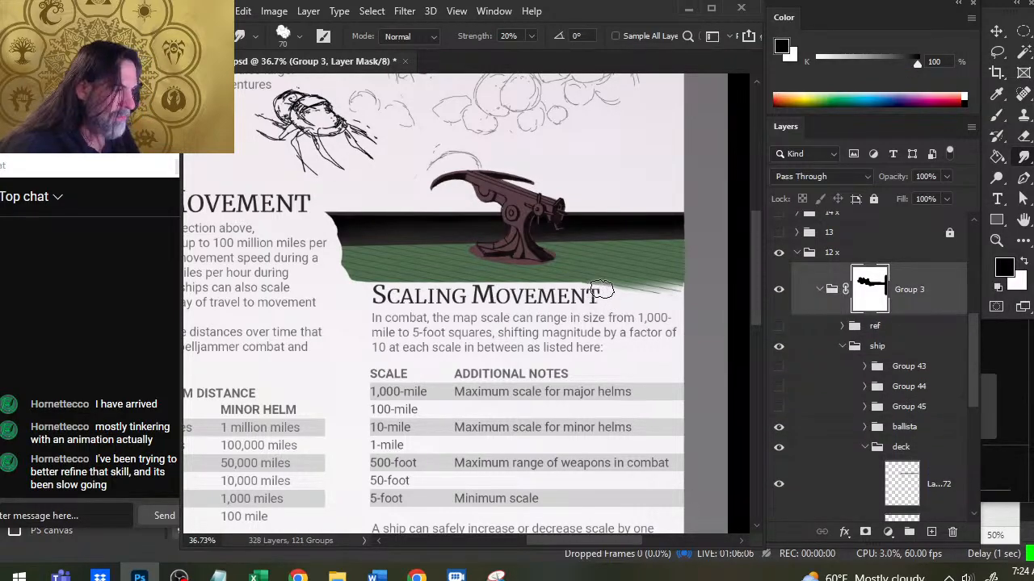
drag(612, 273, 527, 284)
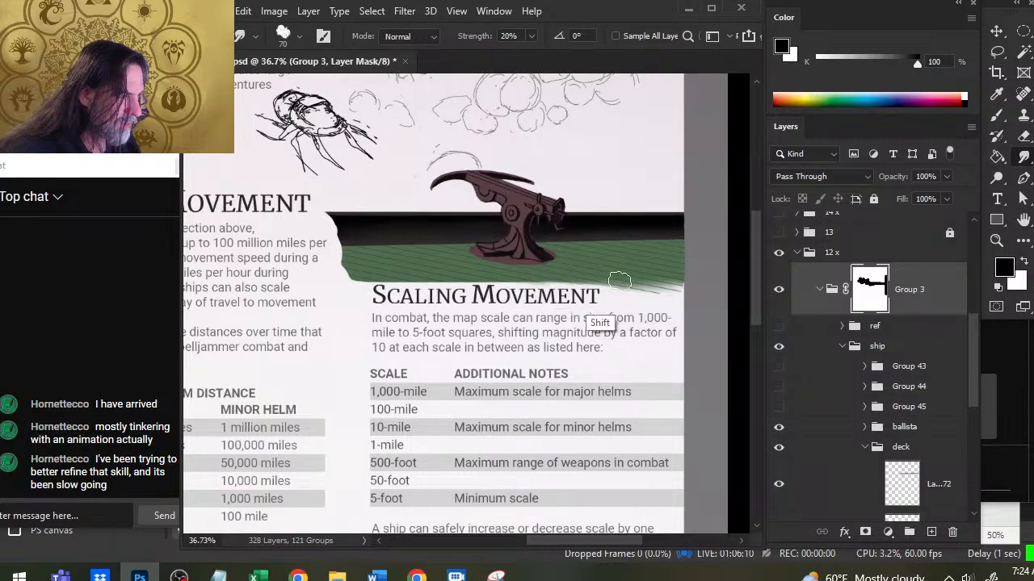
drag(590, 277, 535, 285)
drag(649, 279, 521, 261)
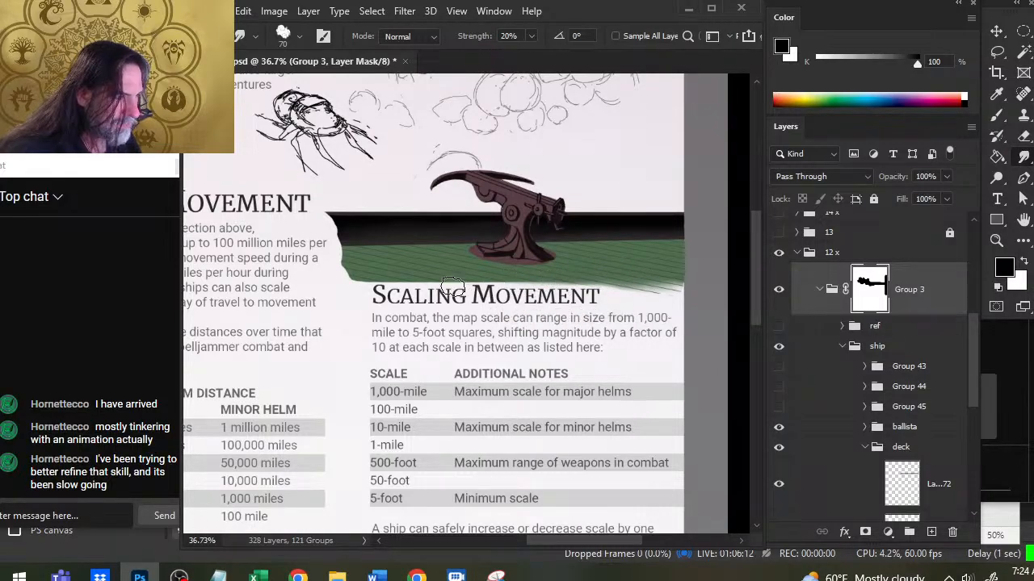
drag(640, 292, 532, 296)
drag(671, 298, 569, 298)
drag(614, 303, 568, 302)
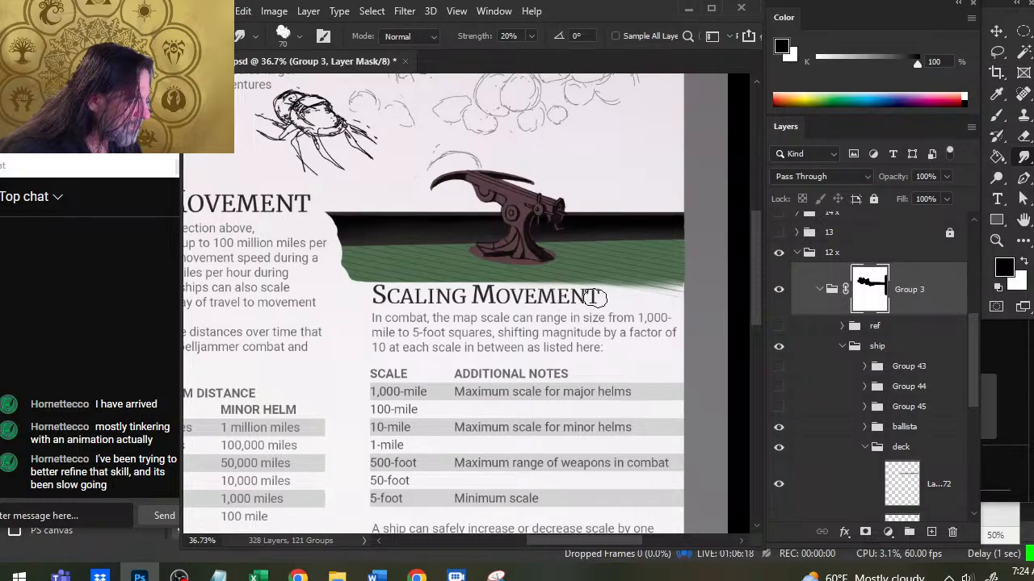
drag(651, 299, 515, 290)
drag(669, 293, 517, 292)
drag(628, 294, 512, 293)
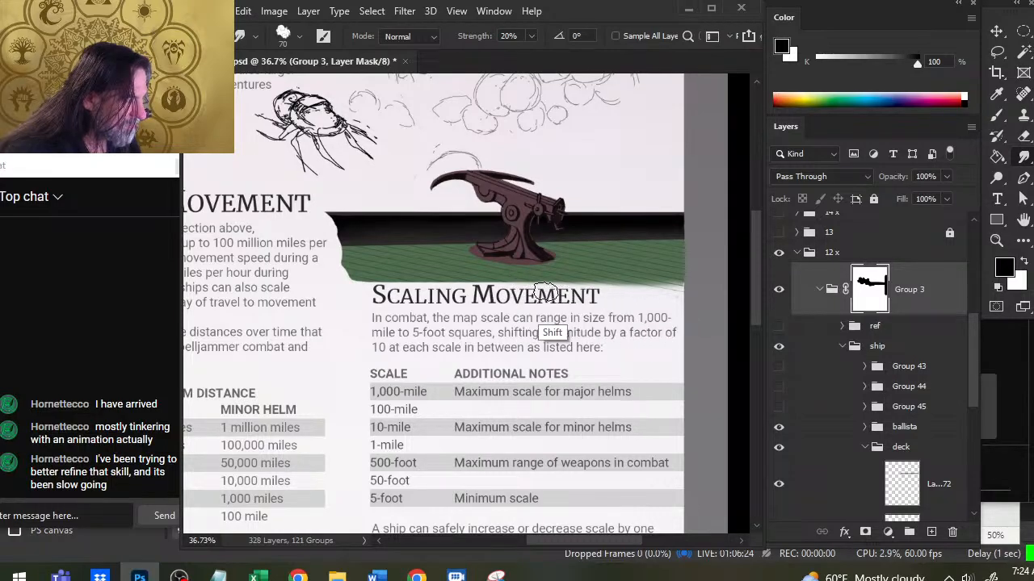
drag(546, 292, 468, 286)
drag(598, 285, 458, 285)
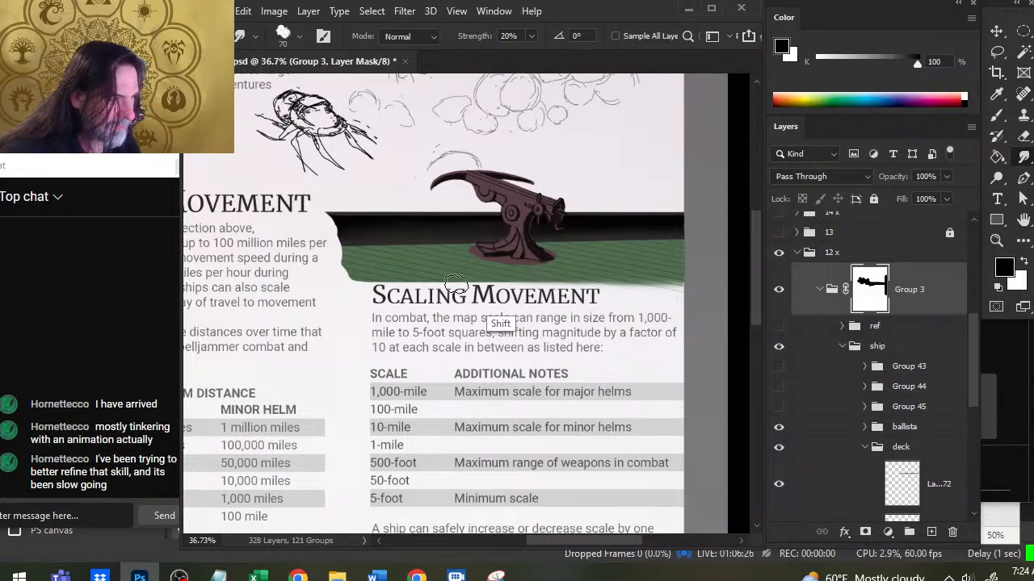
mouse_move(665, 286)
mouse_down()
mouse_move(595, 277)
mouse_move(513, 285)
mouse_up()
drag(628, 281, 516, 299)
mouse_move(632, 293)
mouse_down()
mouse_move(524, 283)
mouse_move(572, 286)
mouse_move(506, 292)
mouse_move(573, 292)
mouse_move(509, 294)
mouse_up()
drag(596, 288, 518, 283)
drag(673, 291, 517, 286)
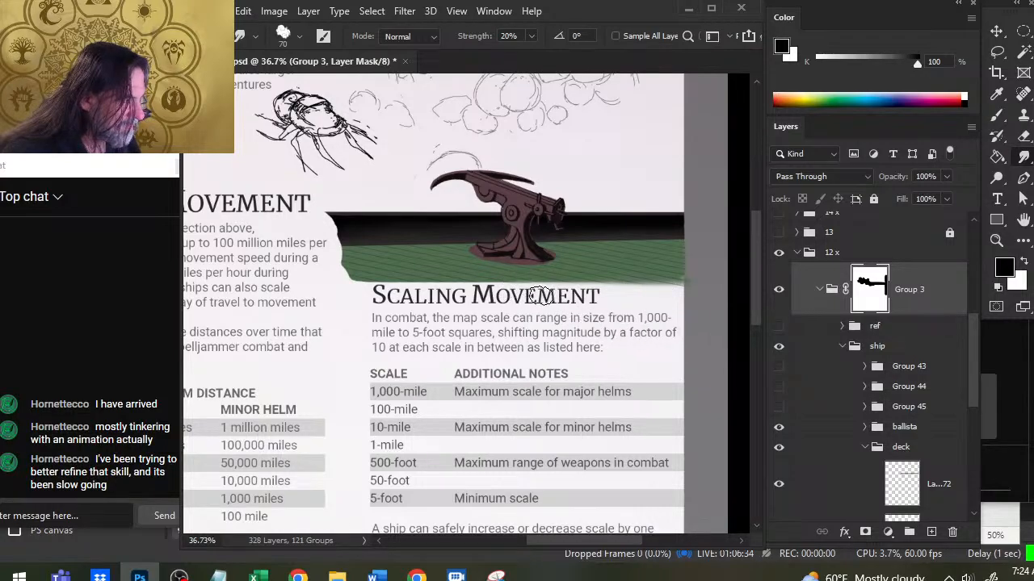
drag(643, 303, 542, 295)
drag(613, 296, 537, 289)
Smudge the mask around the deck's lower-right corner, outward to the page margin and back across the green planks.
mouse_move(644, 289)
mouse_down()
mouse_move(553, 288)
mouse_move(690, 295)
mouse_up()
drag(550, 301, 705, 297)
drag(592, 294, 715, 292)
mouse_move(645, 293)
mouse_down()
mouse_move(714, 293)
mouse_move(675, 292)
mouse_up()
key(b)
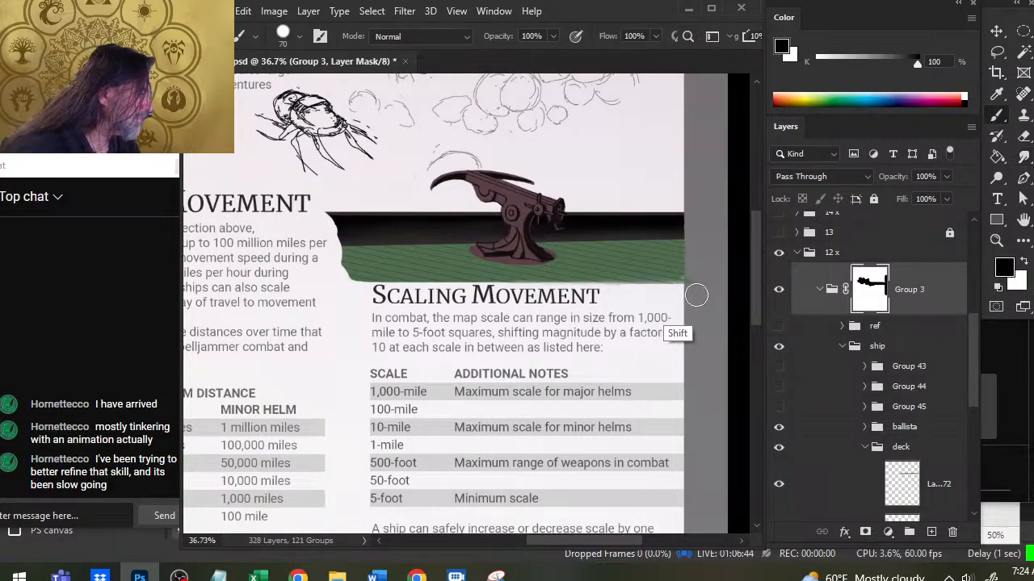
key(r)
drag(648, 277, 554, 272)
drag(679, 280, 561, 274)
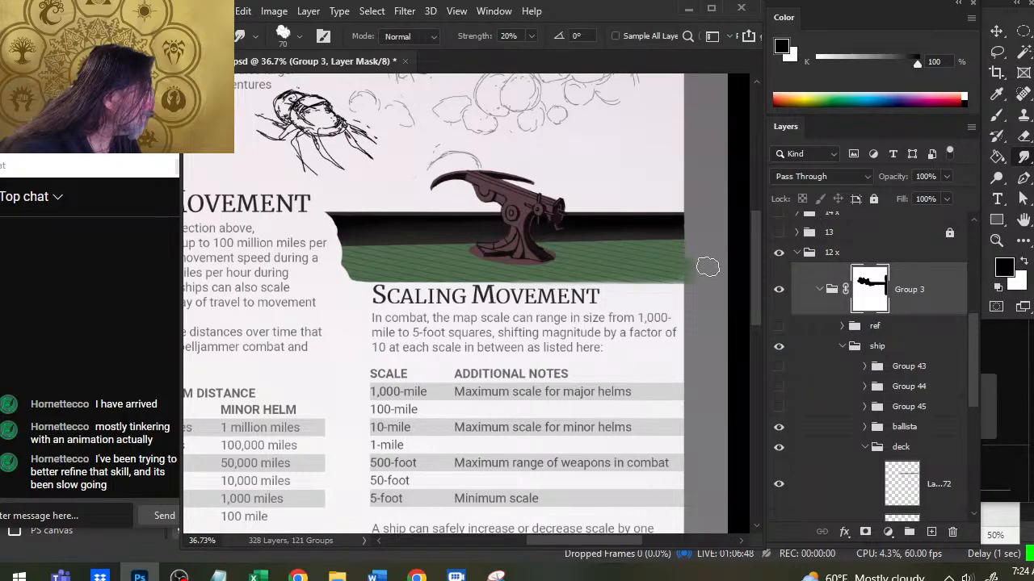
Show Group 43, Group 44 and Group 45 in the ship group to display the sketched crew figures around the ballista.
key(b)
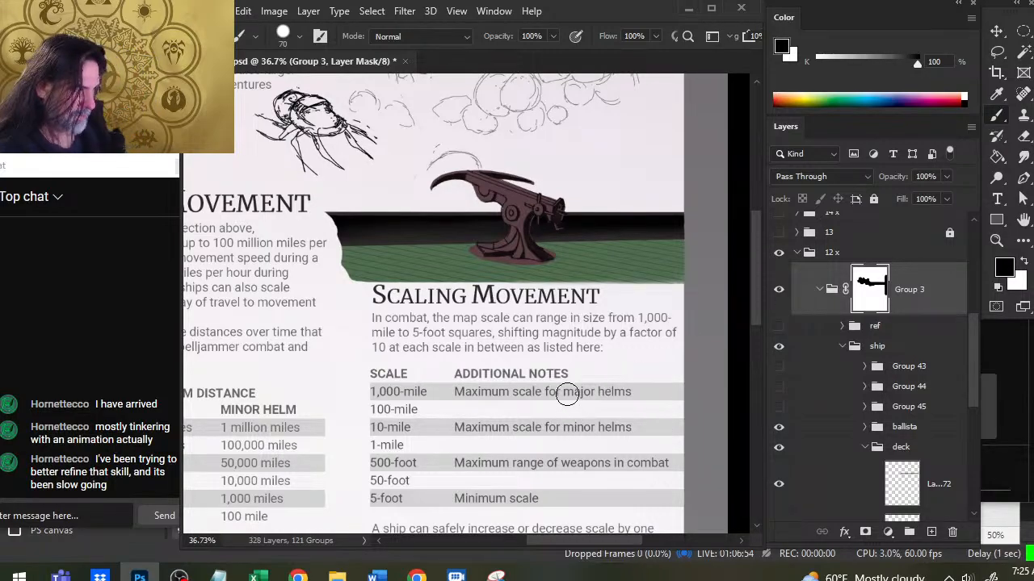
key(z)
drag(600, 330, 551, 348)
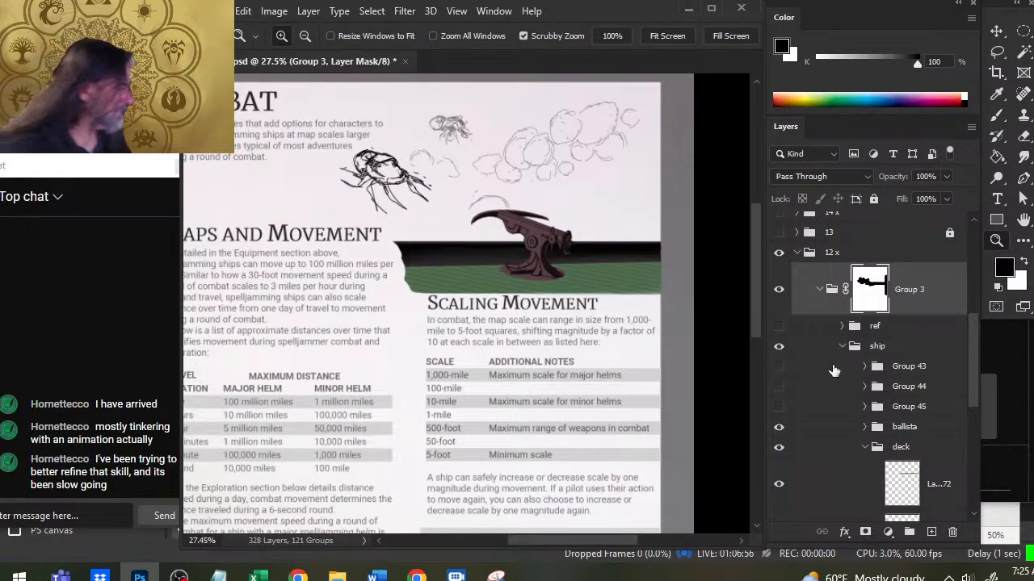
click(777, 368)
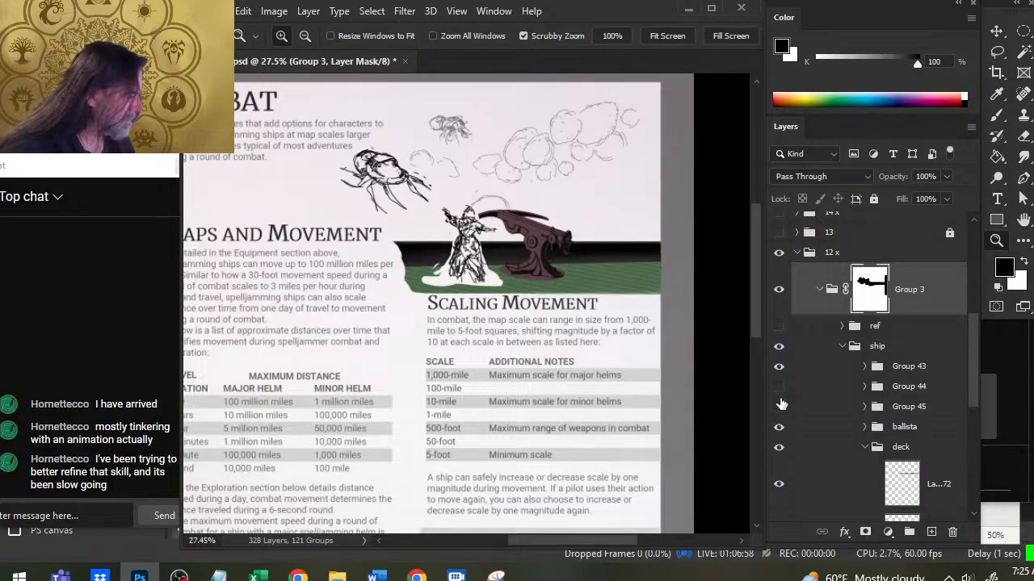
drag(781, 403, 784, 422)
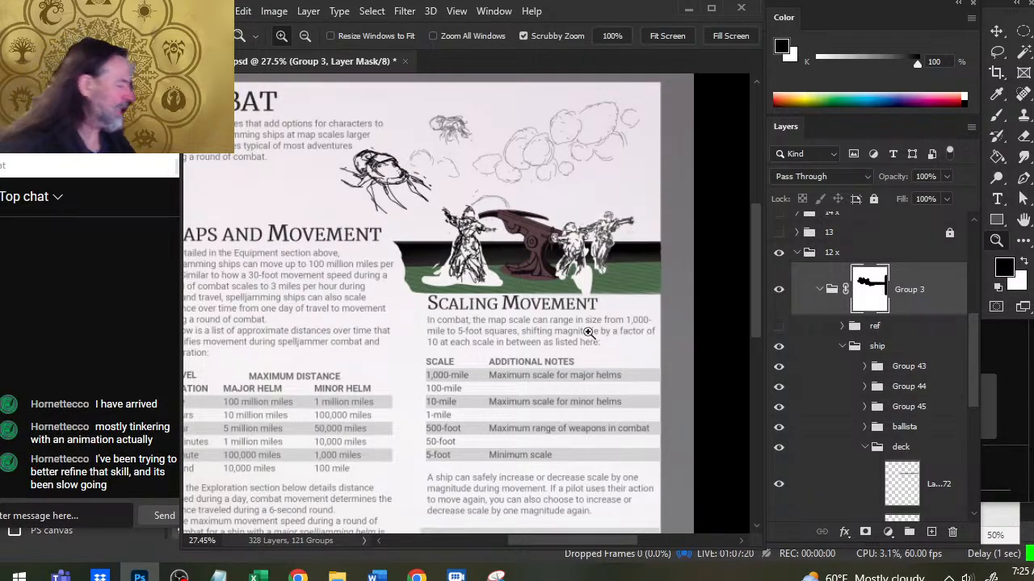
Scale the ship group to 116.17% with Free Transform and reposition it within the deck area above the Scaling Movement heading.
click(808, 347)
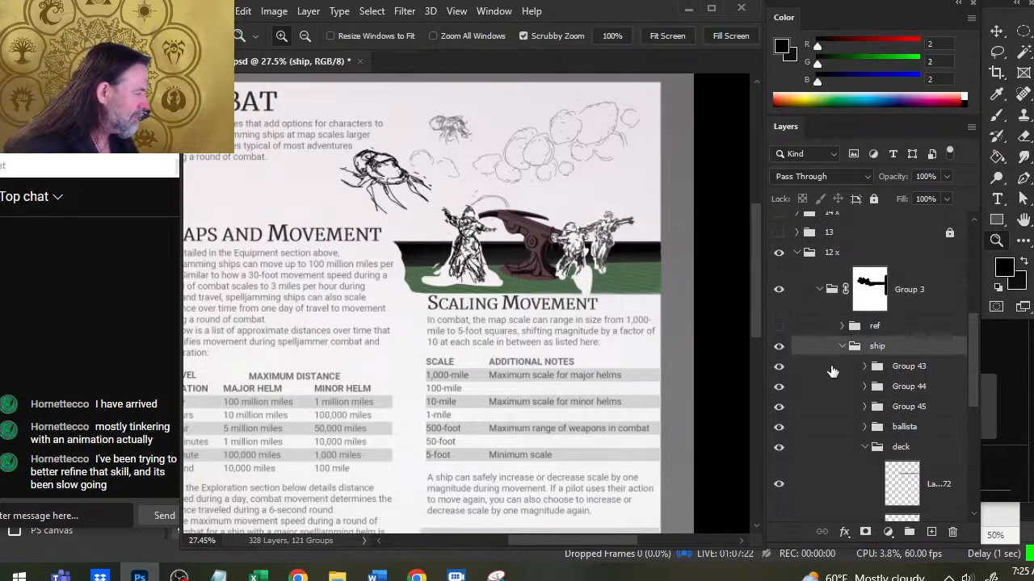
key(m)
right_click(529, 327)
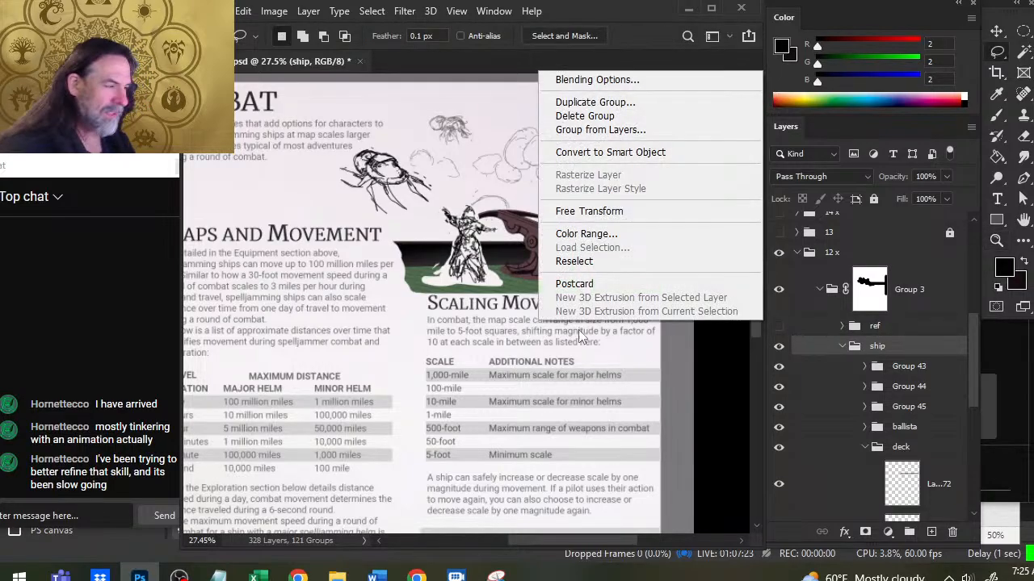
click(638, 214)
drag(591, 317, 606, 344)
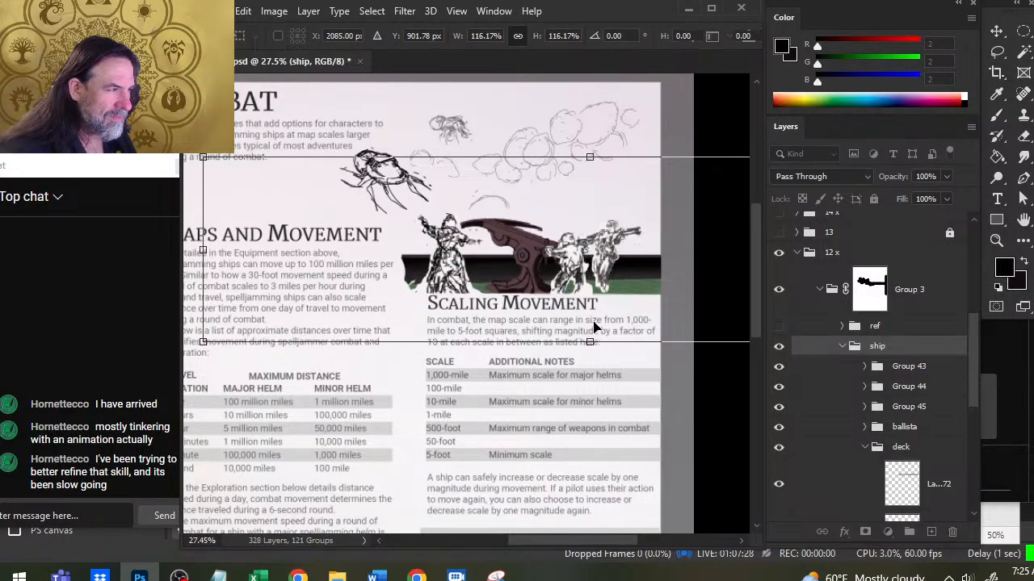
drag(599, 294, 622, 304)
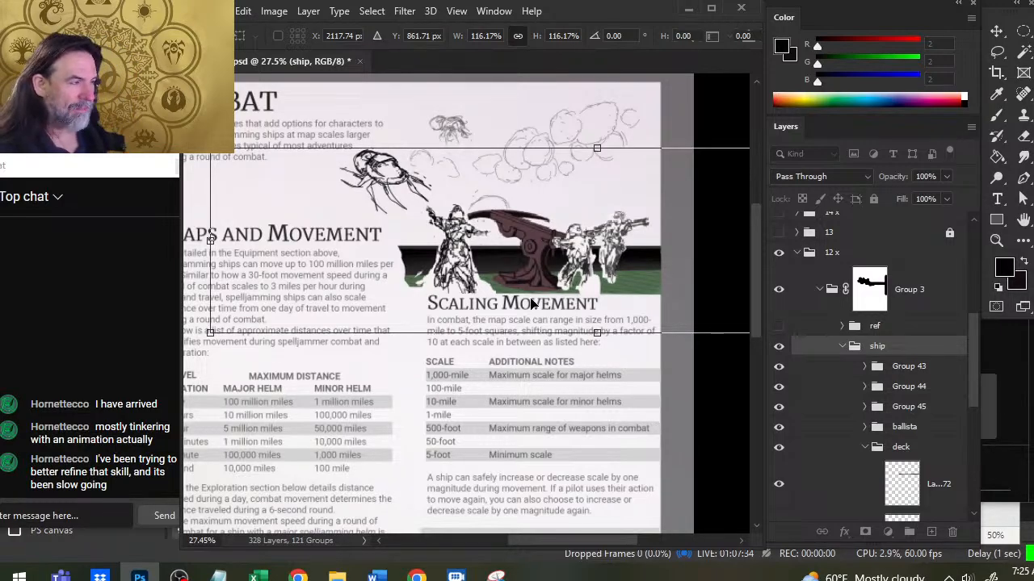
key(Return)
Collapse the deck group and expand the neogi group in the layer stack.
key(z)
drag(574, 275, 537, 394)
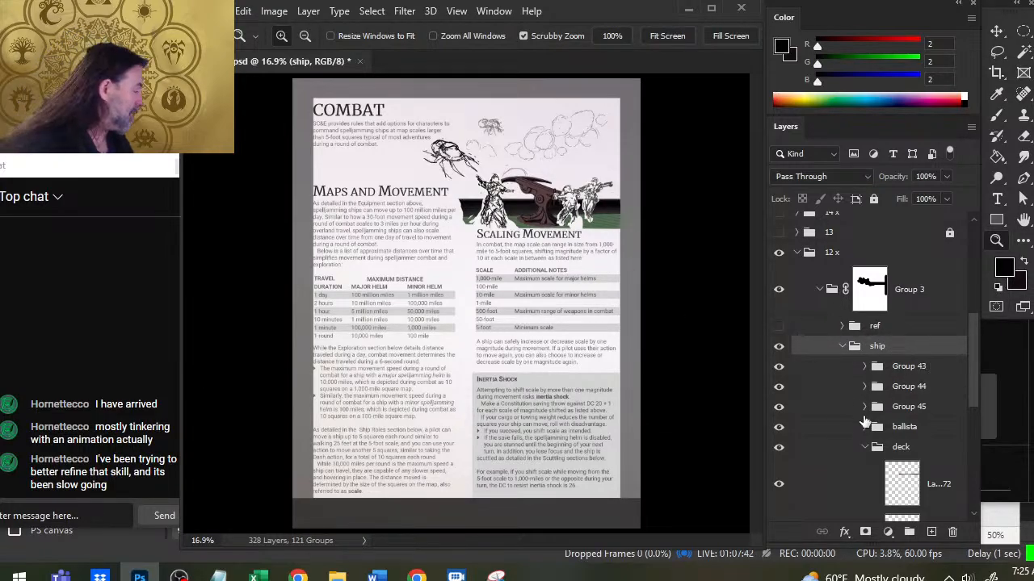
click(929, 454)
scroll(962, 408, down, 5)
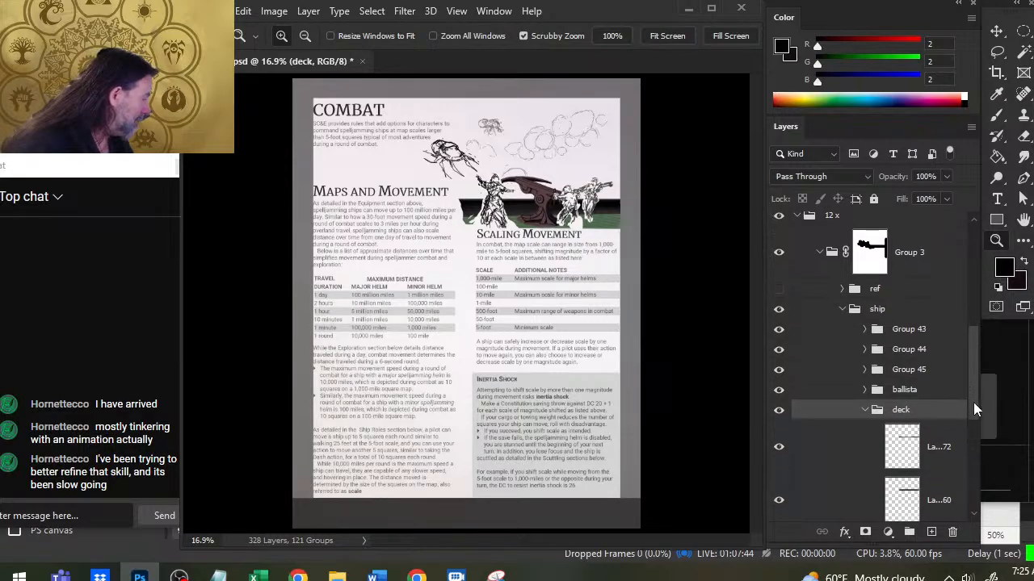
mouse_move(980, 422)
mouse_down()
mouse_move(971, 404)
mouse_move(971, 448)
mouse_move(968, 423)
mouse_up()
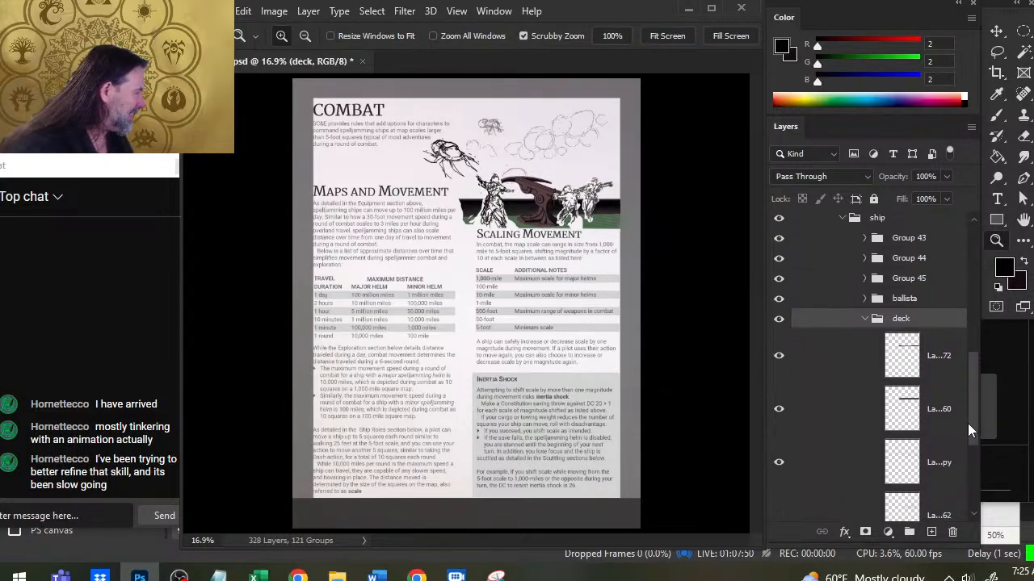
click(867, 333)
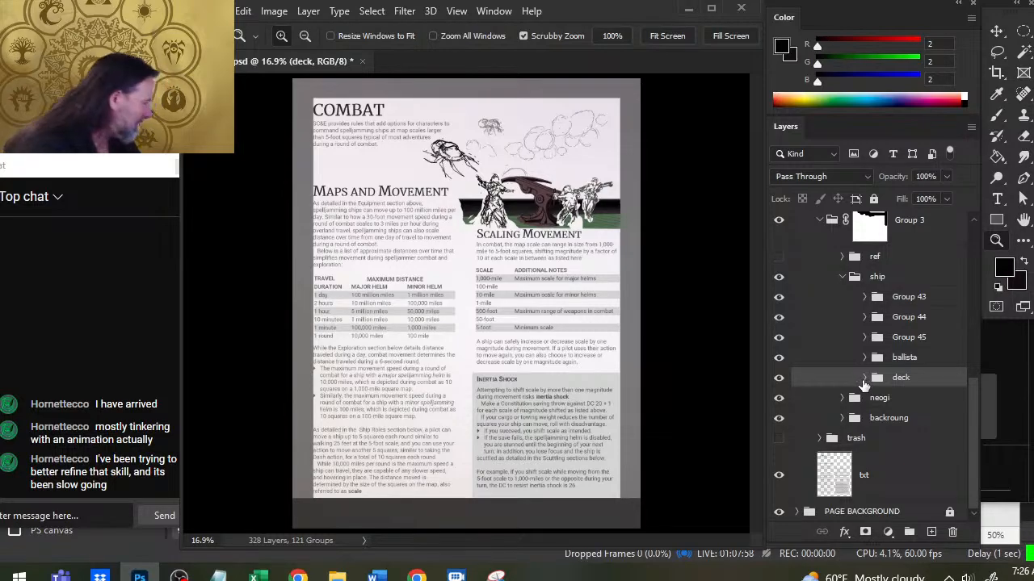
click(842, 398)
drag(970, 417, 976, 463)
Inspect the neogi group's contents, toggling the visibility of Layer 256 and Layer 255 to identify their artwork.
click(780, 386)
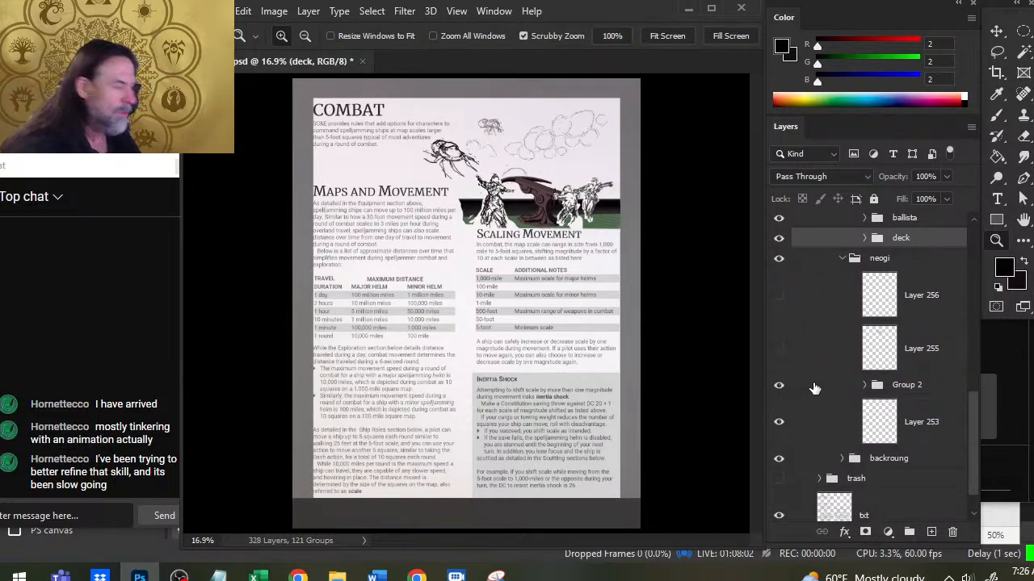
click(816, 390)
click(818, 417)
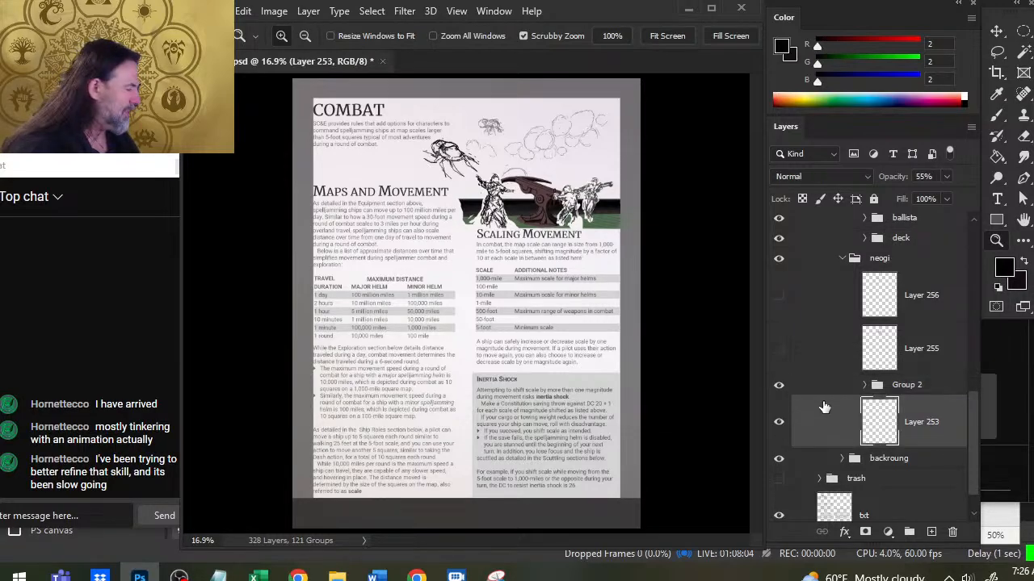
click(828, 393)
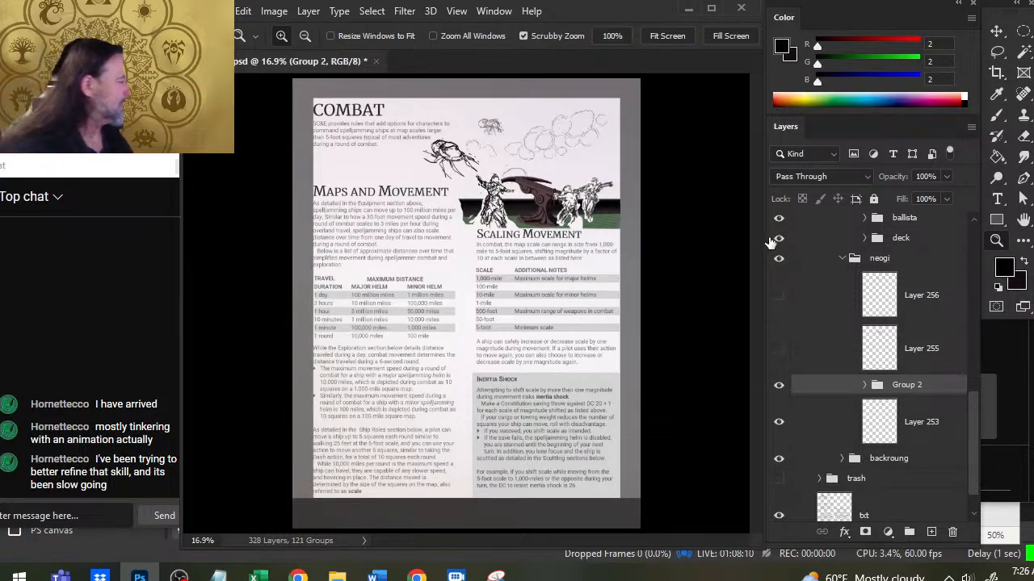
click(777, 299)
click(777, 298)
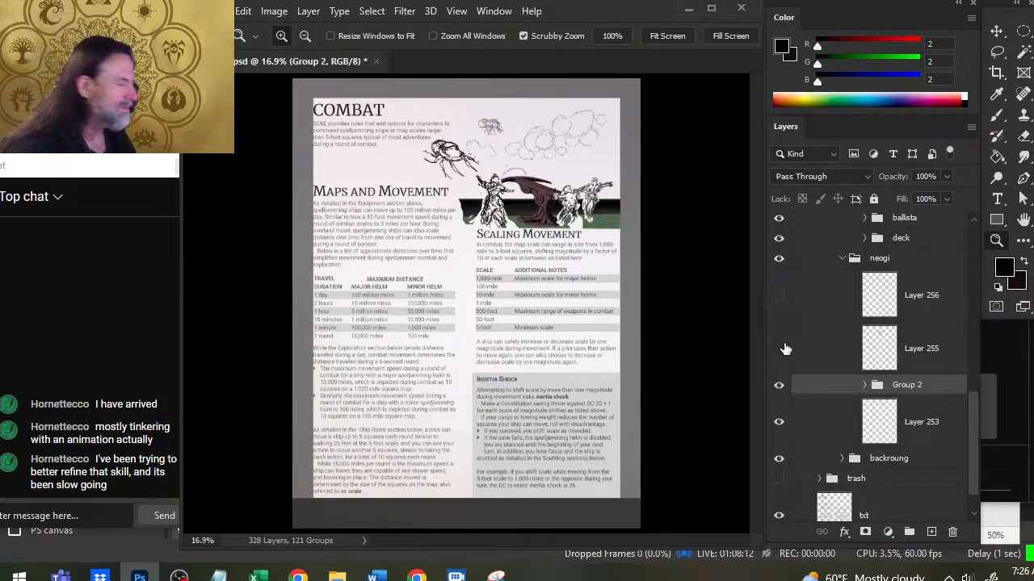
click(779, 347)
click(779, 347)
Preview Layer 255's faint sketch on the page, hide it again, and move Layers 256 and 255 into the trash group.
click(816, 315)
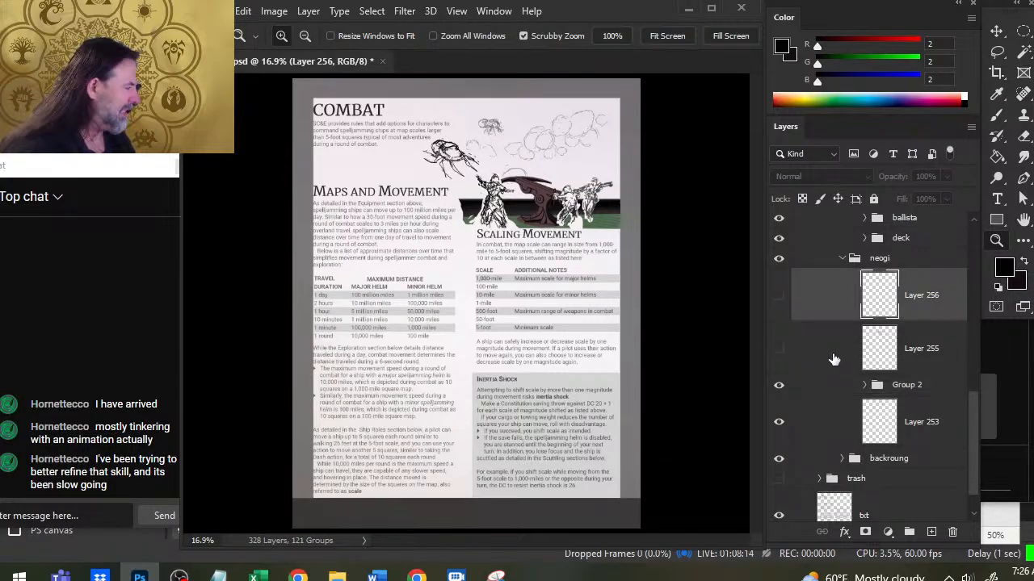
ctrl+click(835, 363)
click(779, 349)
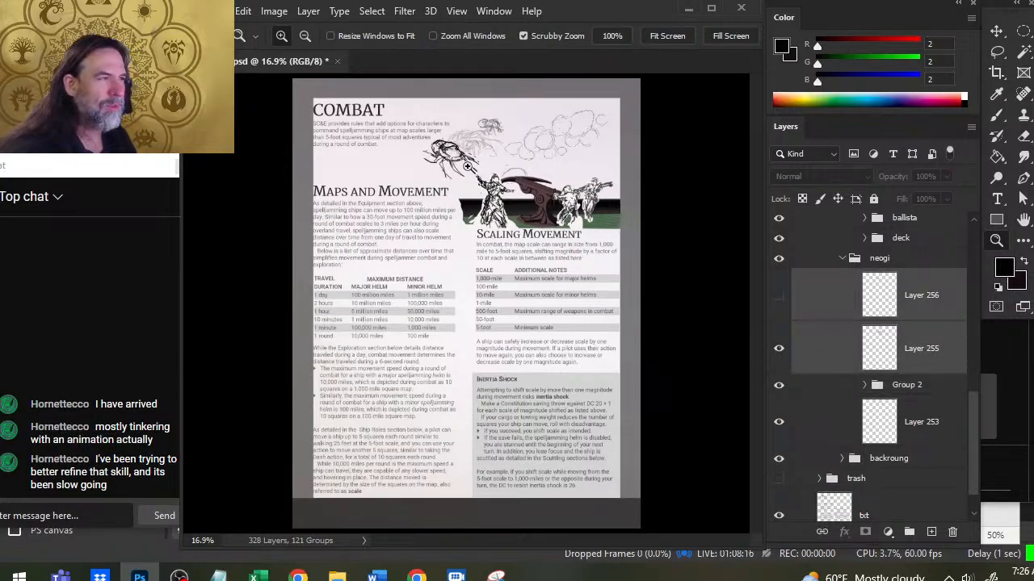
drag(467, 166, 533, 231)
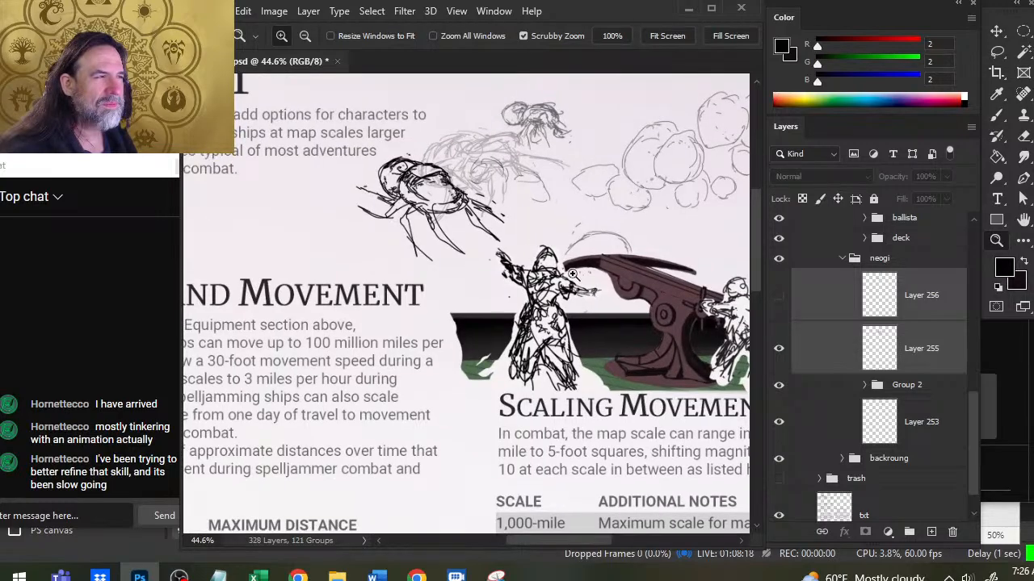
drag(623, 297, 554, 307)
drag(649, 389, 611, 315)
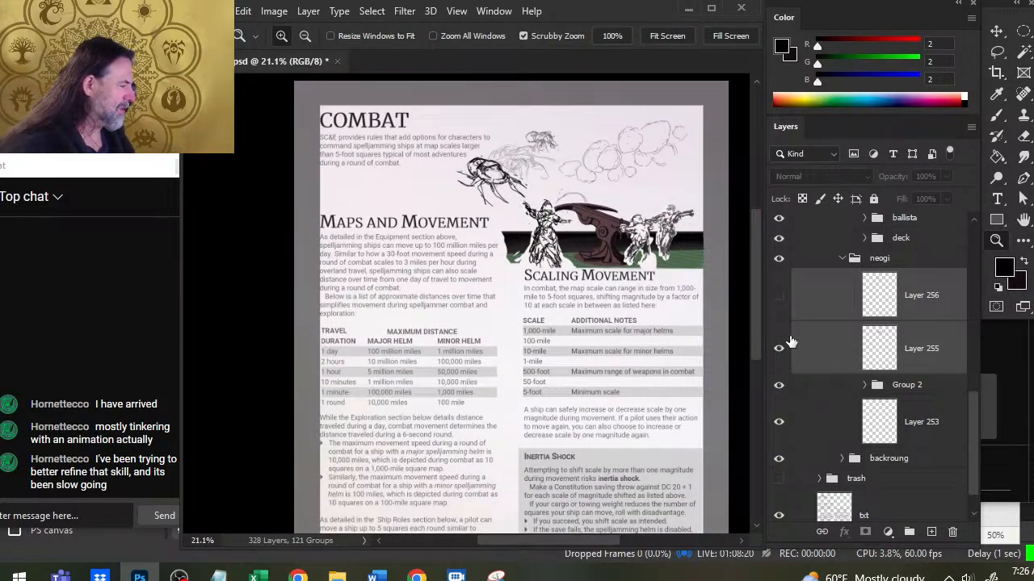
click(778, 348)
drag(822, 359, 857, 480)
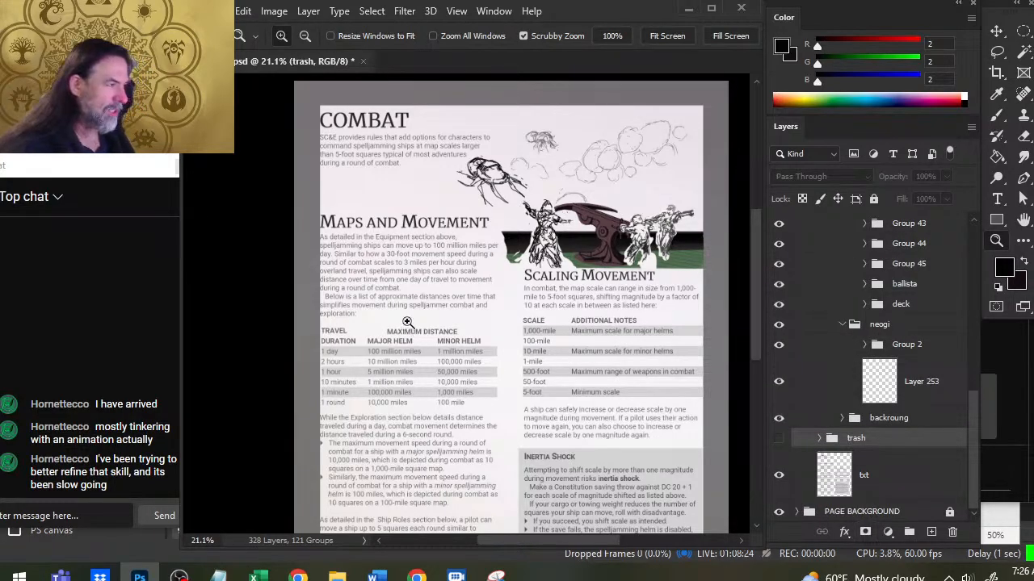
Try shifting the whole ship group slightly to the right.
drag(974, 423, 973, 402)
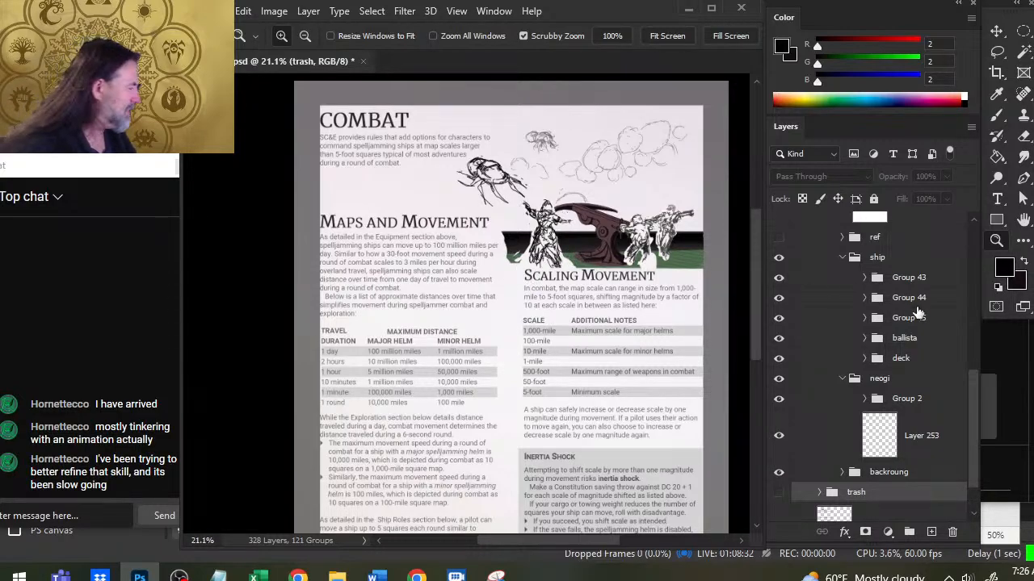
click(903, 258)
key(v)
drag(674, 354, 689, 354)
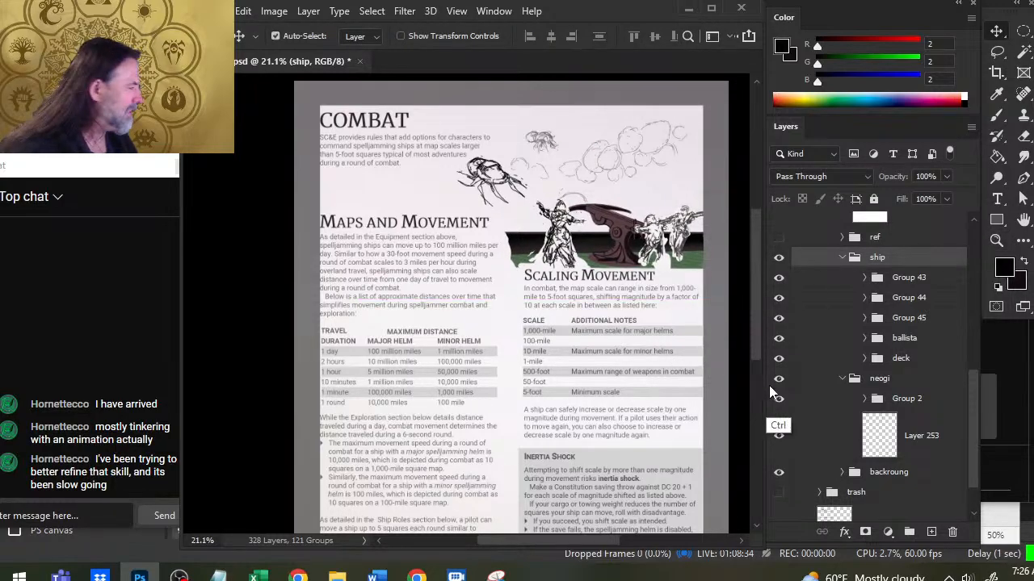
Enlarge Group 43's robed figure slightly with Free Transform and place it at the deck's left end beside the ballista.
click(916, 278)
drag(605, 369, 614, 371)
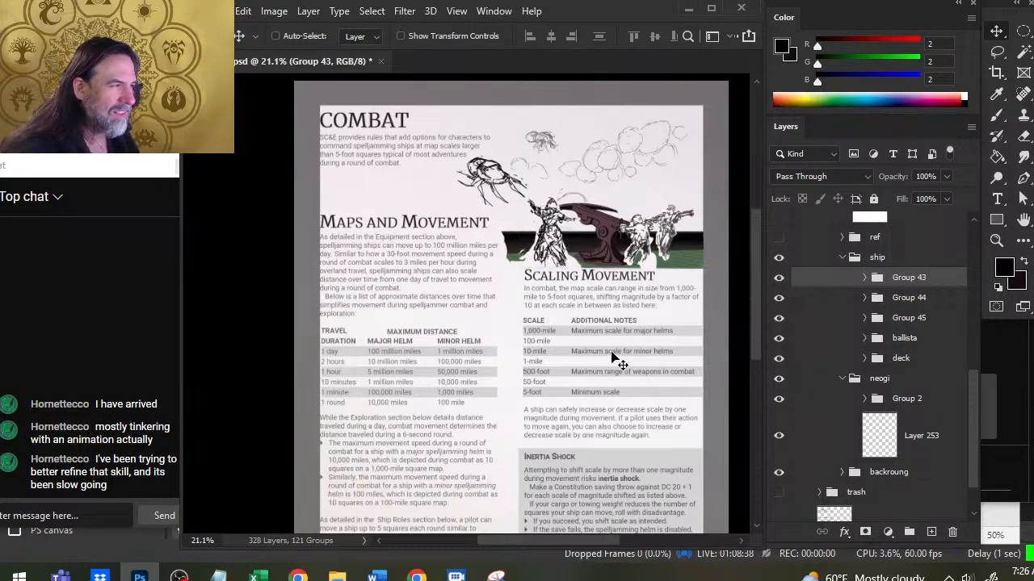
key(l)
right_click(592, 371)
click(658, 402)
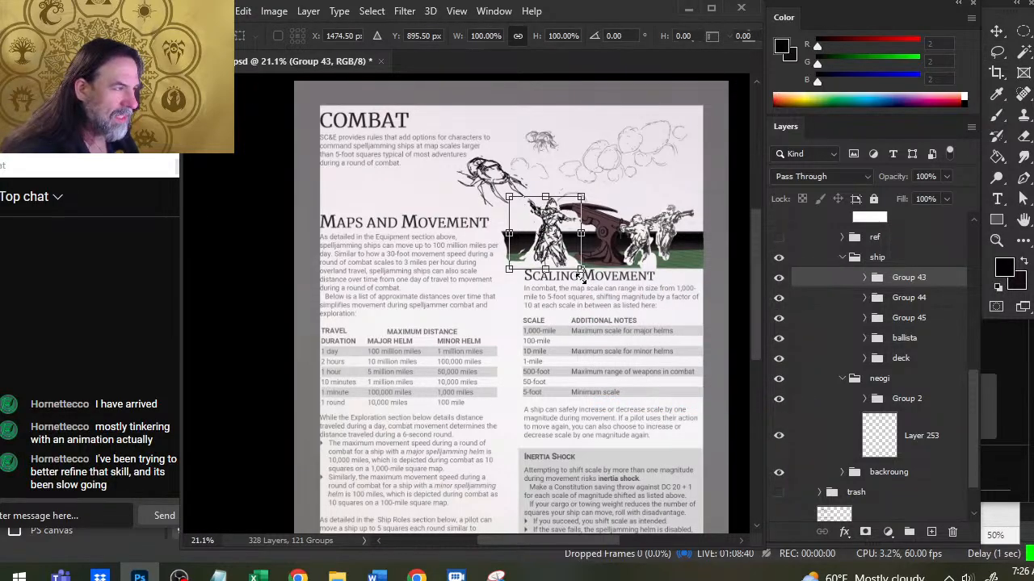
drag(580, 269, 585, 273)
key(Return)
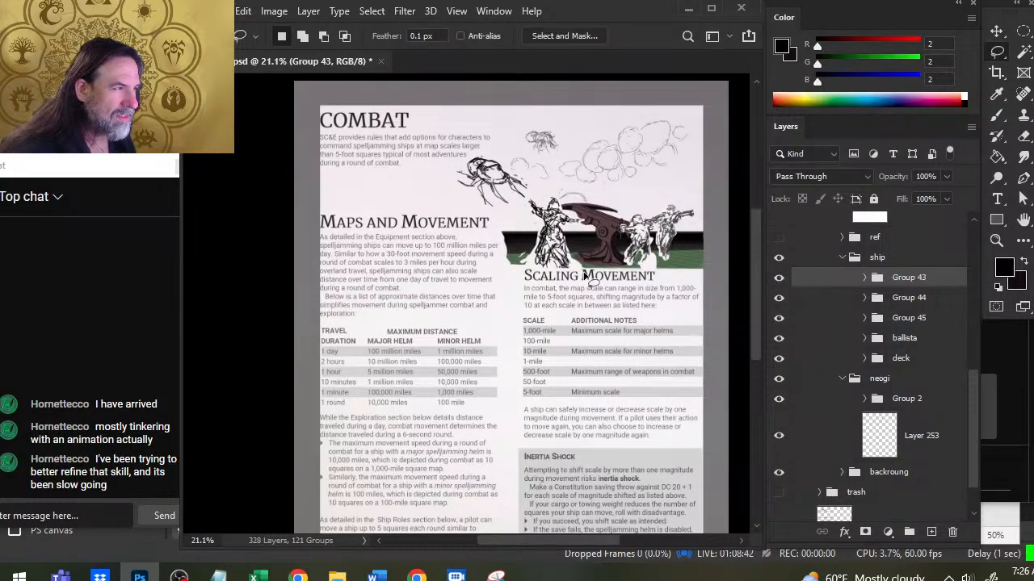
key(v)
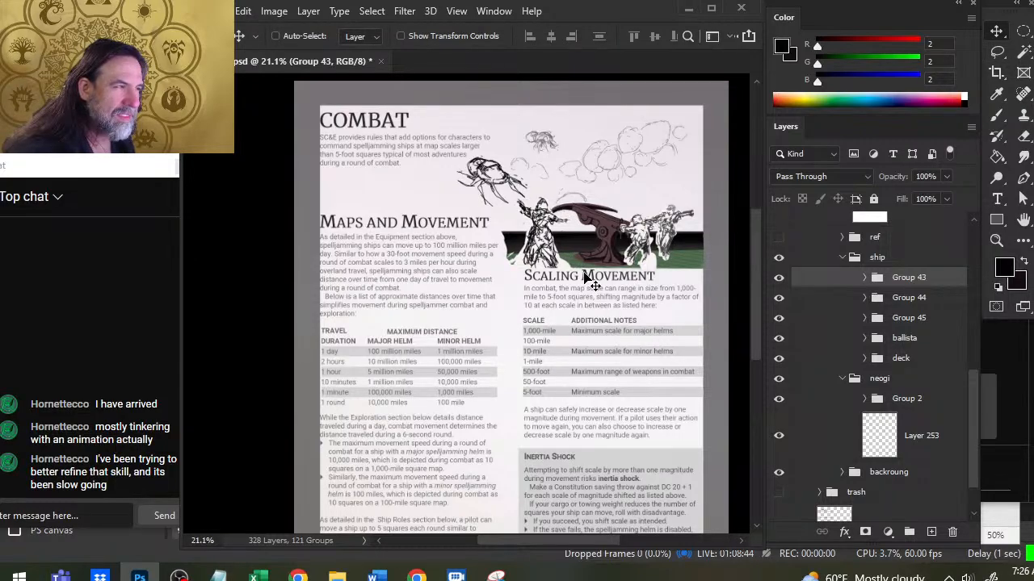
Shift the crew figures in Group 44 and Group 45 slightly right, toward the page margin.
click(928, 300)
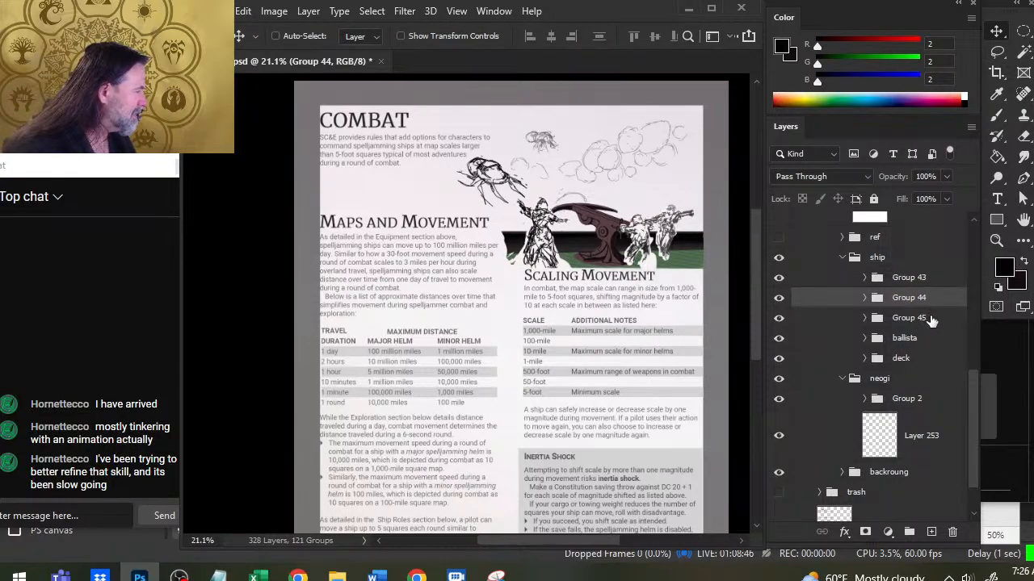
drag(686, 363, 717, 356)
click(923, 321)
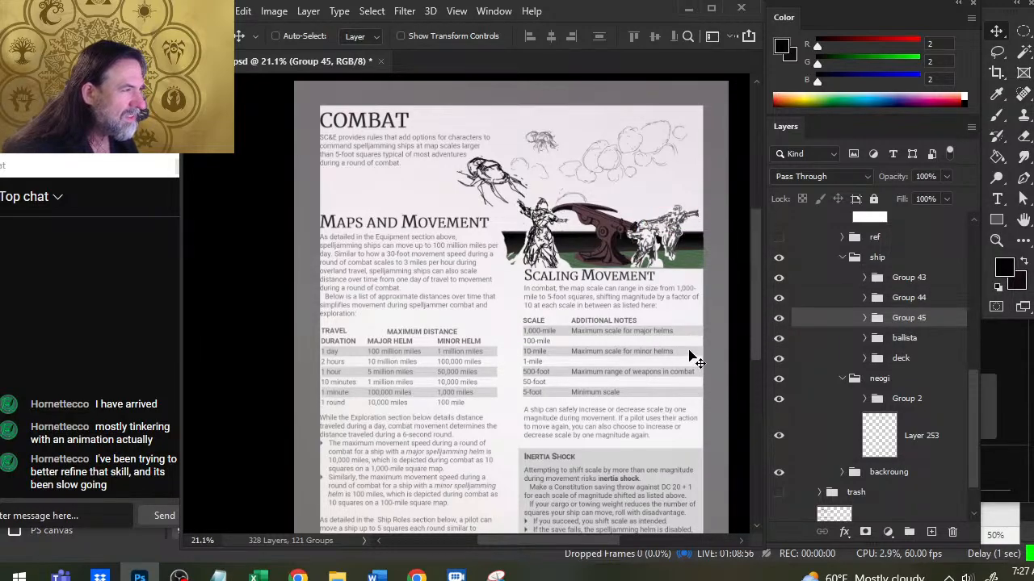
Enlarge Group 44 and Group 45 together slightly with Free Transform.
click(833, 302)
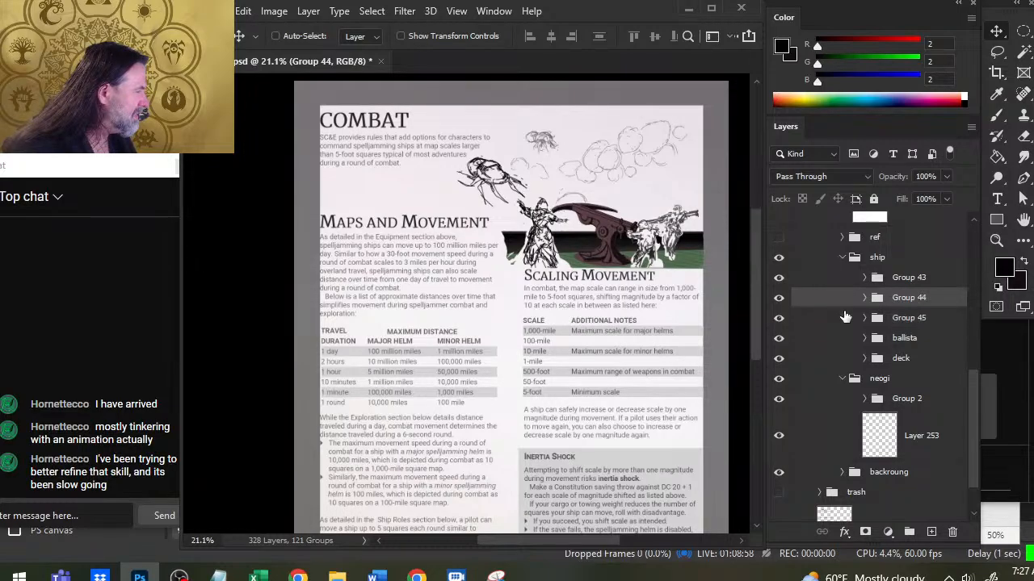
shift+click(845, 317)
key(l)
right_click(672, 315)
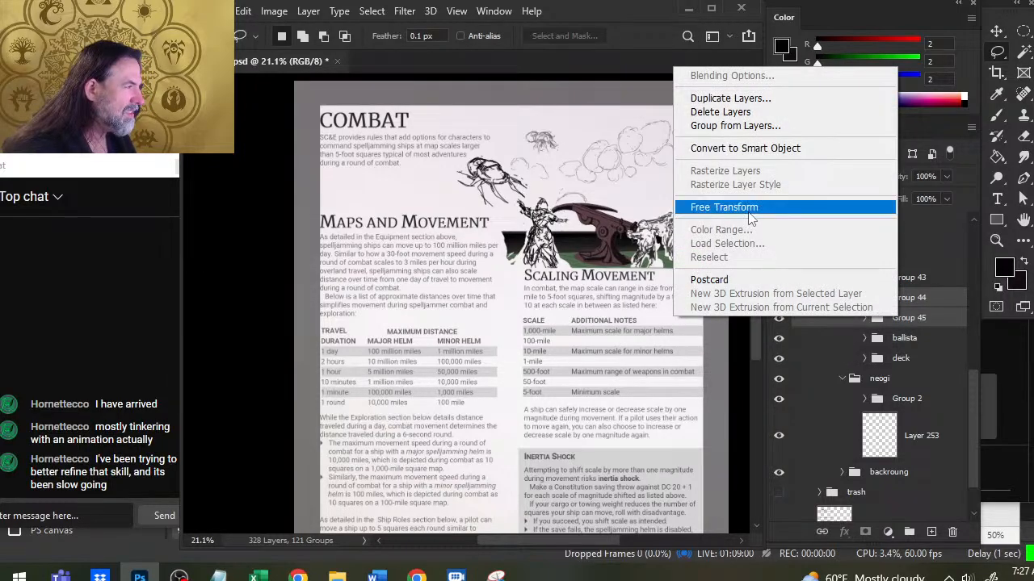
click(722, 208)
drag(709, 205, 710, 203)
key(Return)
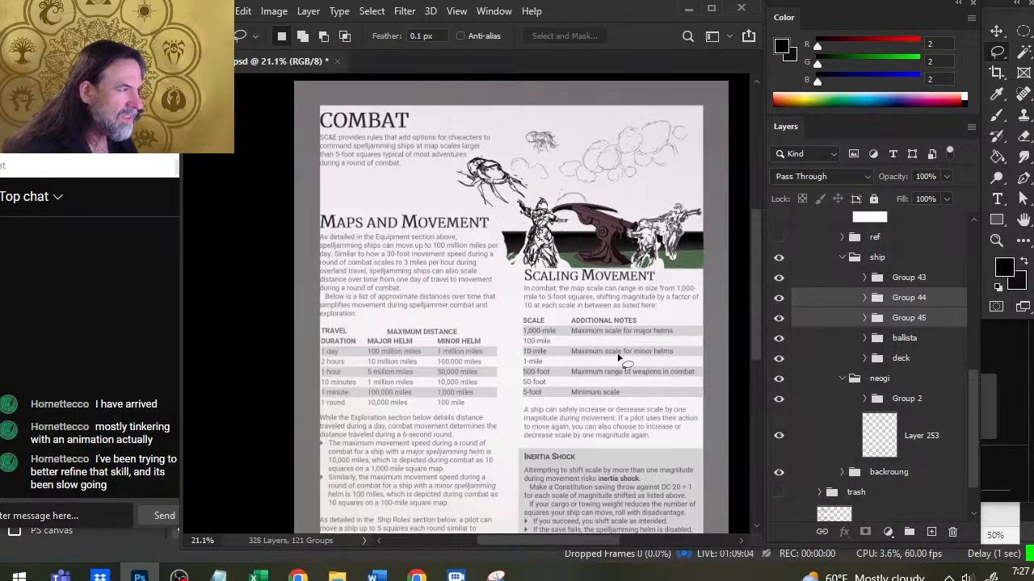
Reposition Group 43's robed figure along the deck so it stands slightly closer to the ballista.
click(840, 279)
key(v)
drag(666, 288, 692, 307)
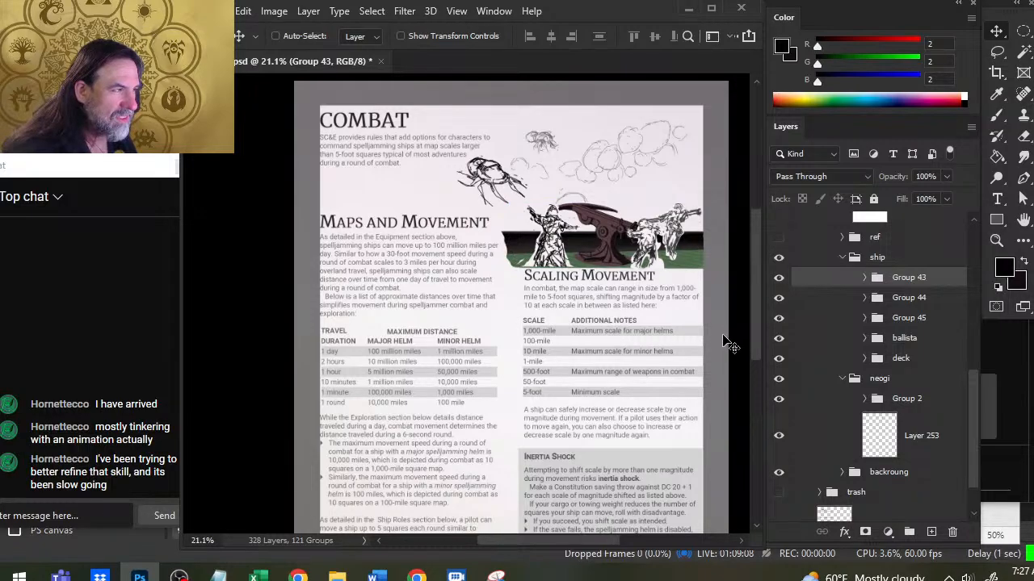
drag(724, 346, 695, 376)
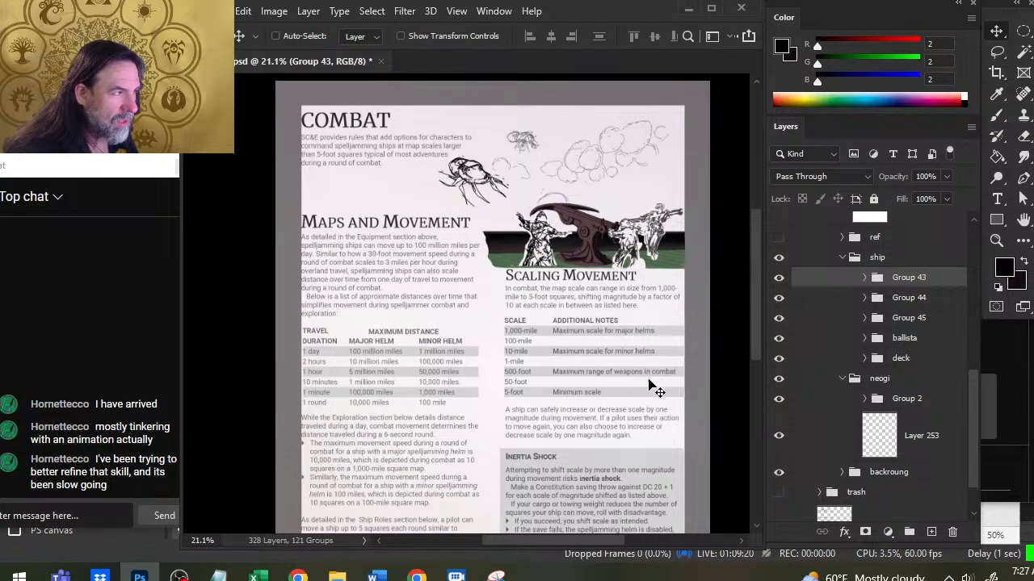
drag(606, 342, 614, 372)
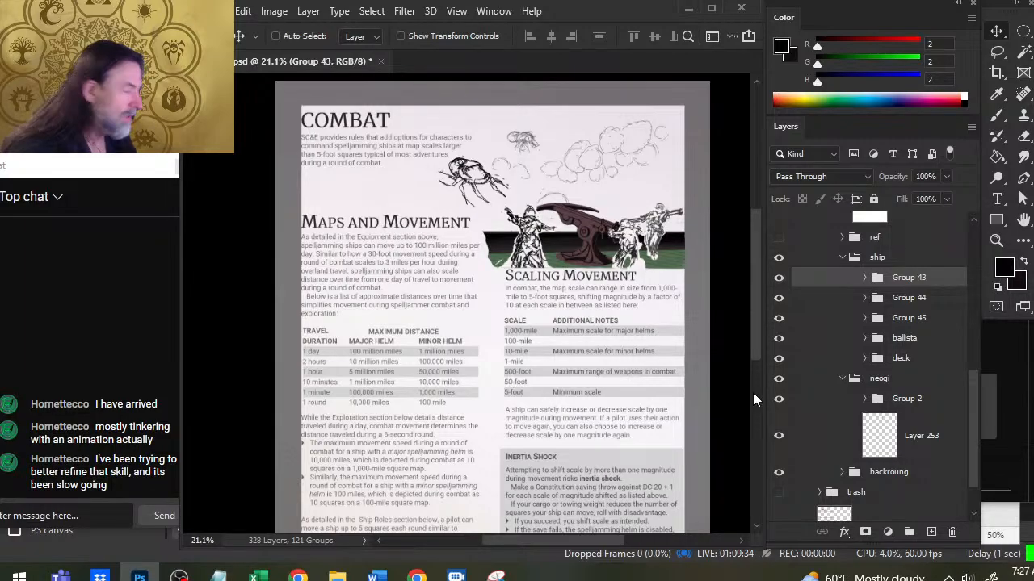
Collapse the ship group and make the ref group's reference images visible.
click(848, 259)
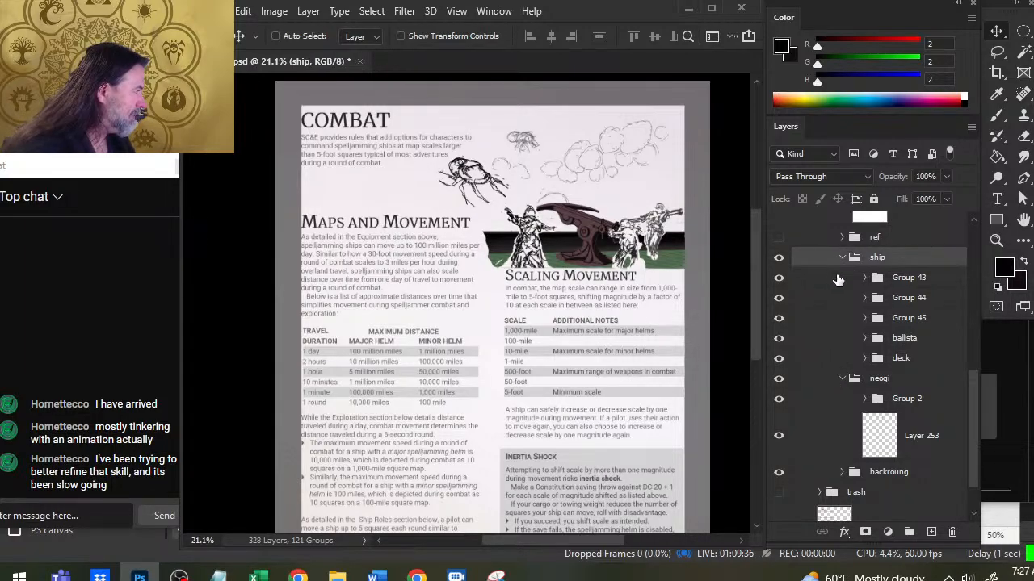
click(842, 257)
click(780, 285)
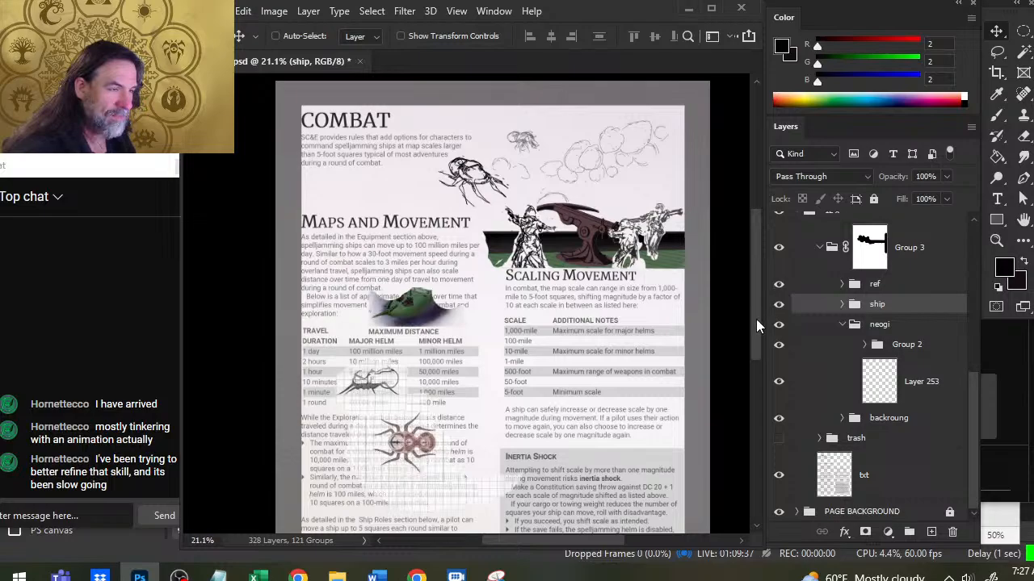
Erase Group 3's mask over the Maps and Movement text with a 300-pixel eraser to reveal the whole green ship reference.
click(879, 257)
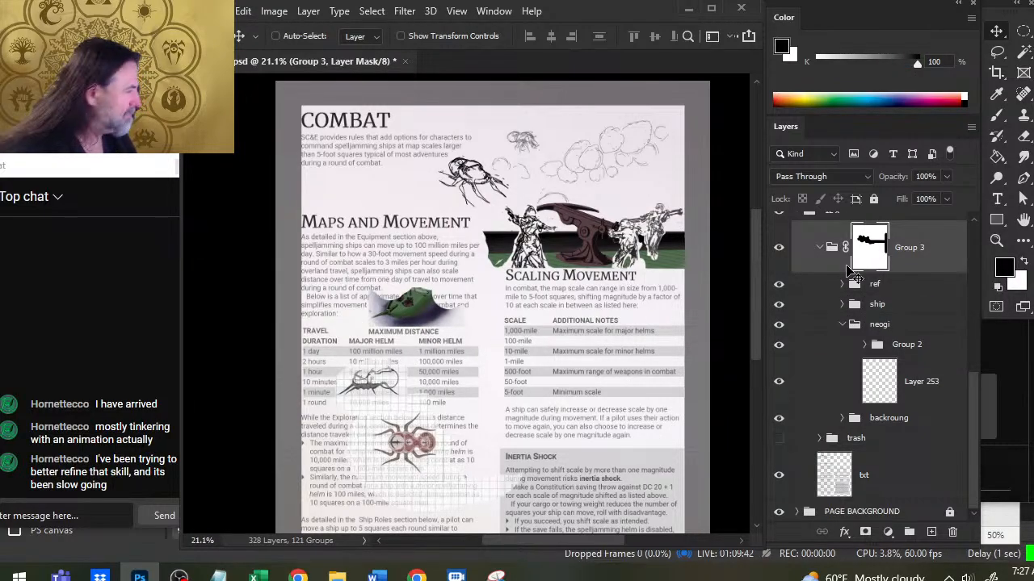
key(e)
key(bracketright)
key(bracketright)
key(bracketright)
key(bracketright)
key(bracketright)
key(bracketright)
key(bracketright)
key(bracketright)
mouse_move(371, 287)
mouse_down()
mouse_move(411, 275)
mouse_move(428, 282)
mouse_move(396, 278)
mouse_move(440, 270)
mouse_move(403, 283)
mouse_move(420, 275)
mouse_move(410, 271)
mouse_up()
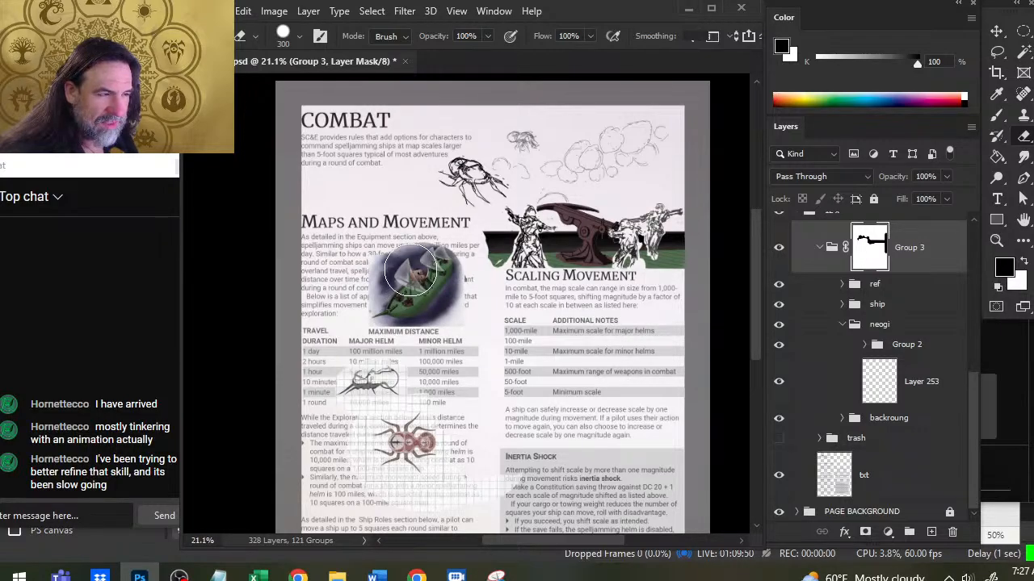
Paint Group 3's mask black with a large brush to hide the green ship over the Maps and Movement text.
key(b)
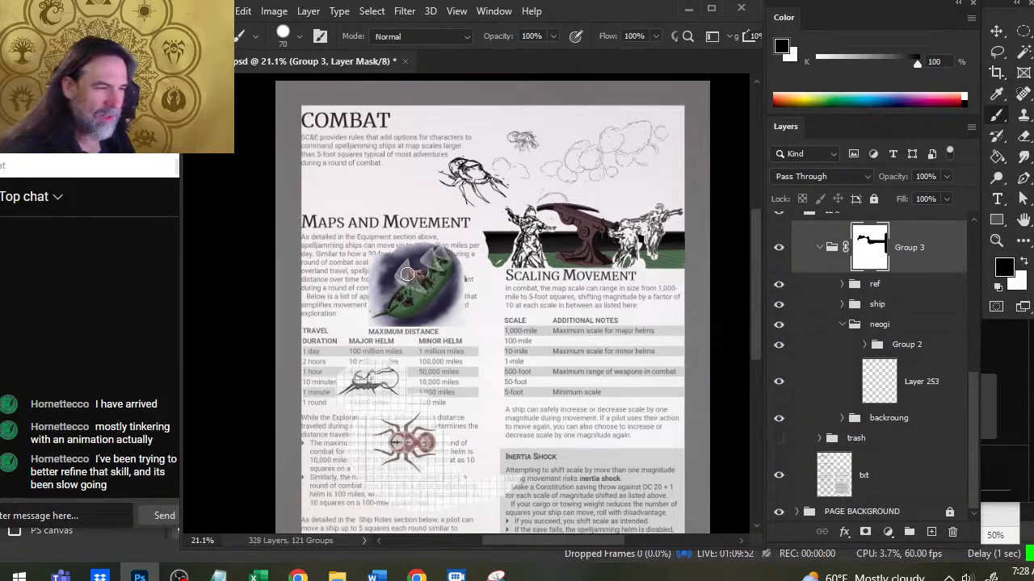
key(bracketright)
key(bracketright)
key(bracketright)
key(bracketright)
key(bracketright)
key(bracketright)
key(bracketright)
key(bracketright)
key(bracketright)
key(bracketright)
mouse_move(399, 258)
mouse_down()
mouse_move(416, 325)
mouse_move(336, 260)
mouse_up()
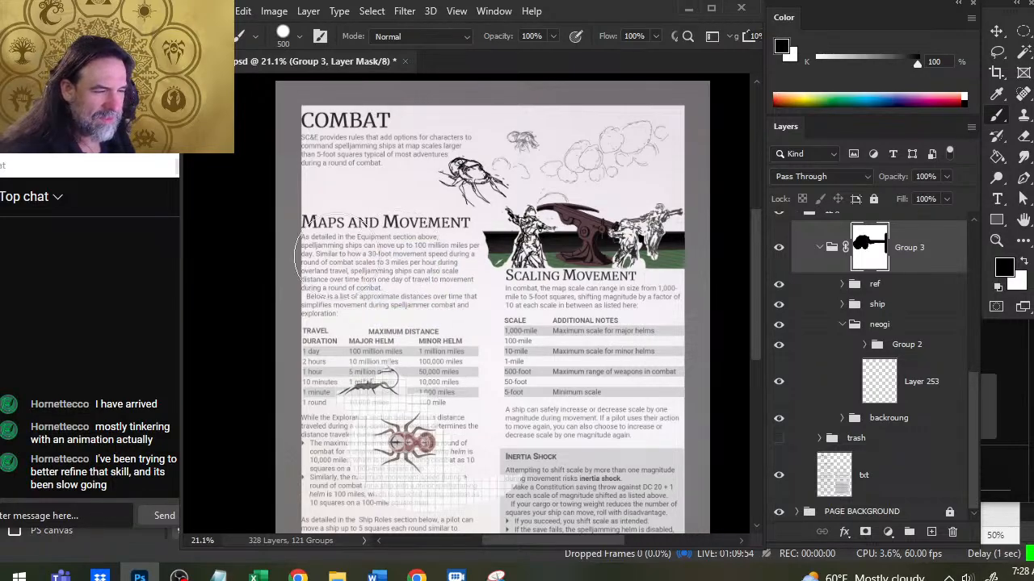
key(e)
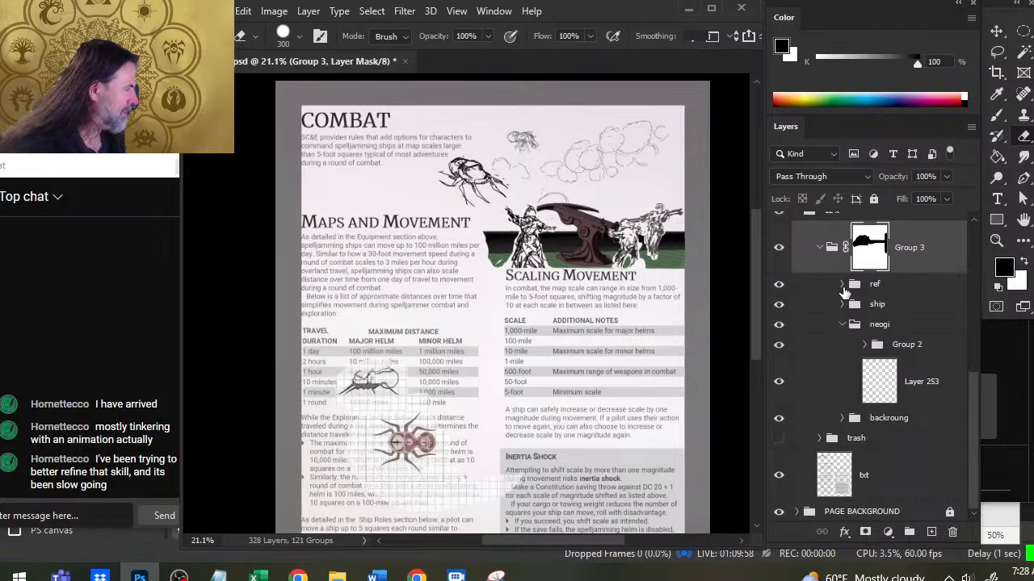
Move the green ship reference in the ref group's Layer 551 over to the Scaling Movement table.
click(843, 286)
click(805, 327)
key(v)
drag(521, 337, 636, 453)
Paint Group 3's mask black with a brush reduced to 175 pixels to hide the green strip beside the Scaling Movement heading.
click(880, 257)
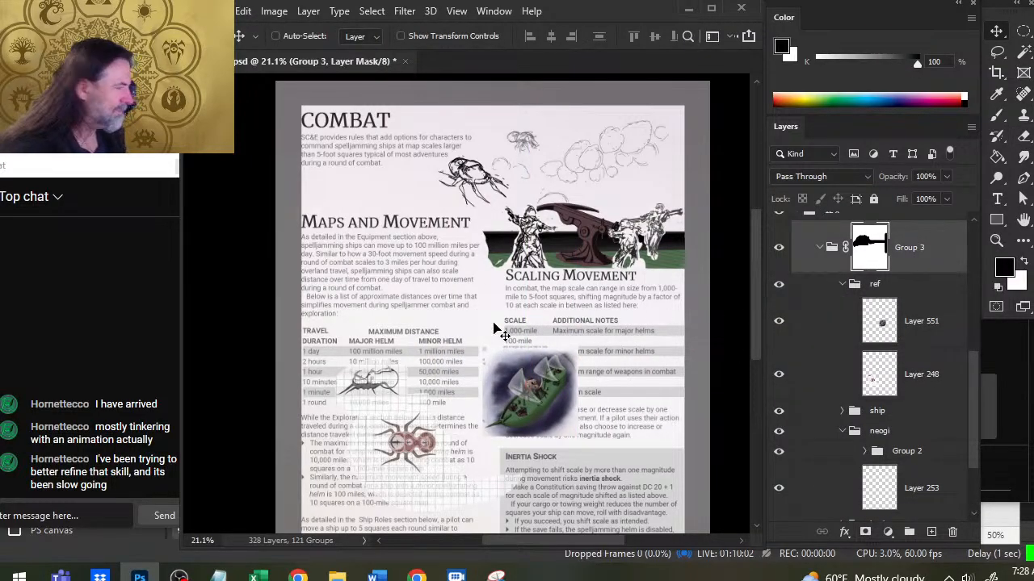
key(e)
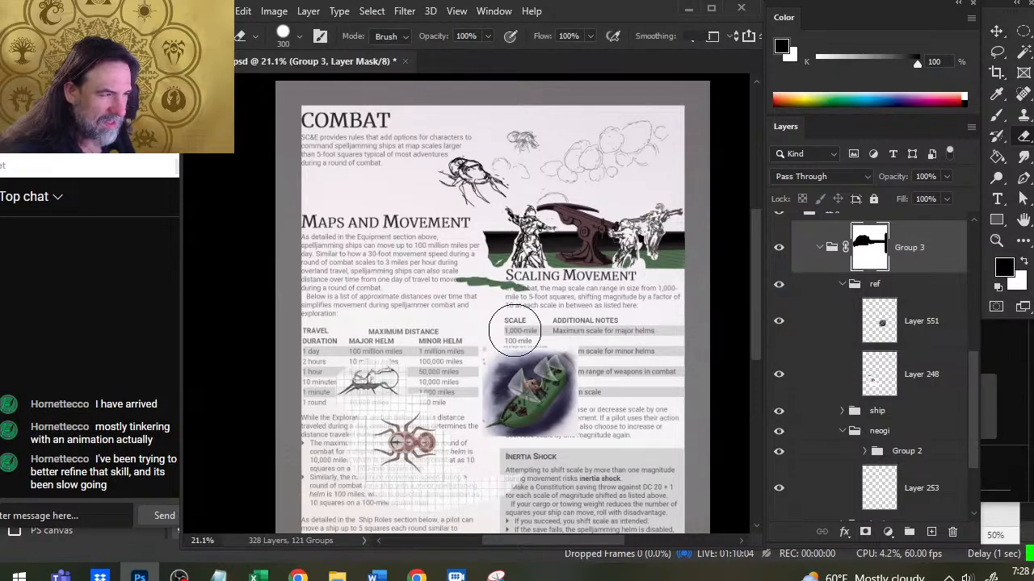
key(b)
key([)
key([)
drag(480, 270, 464, 279)
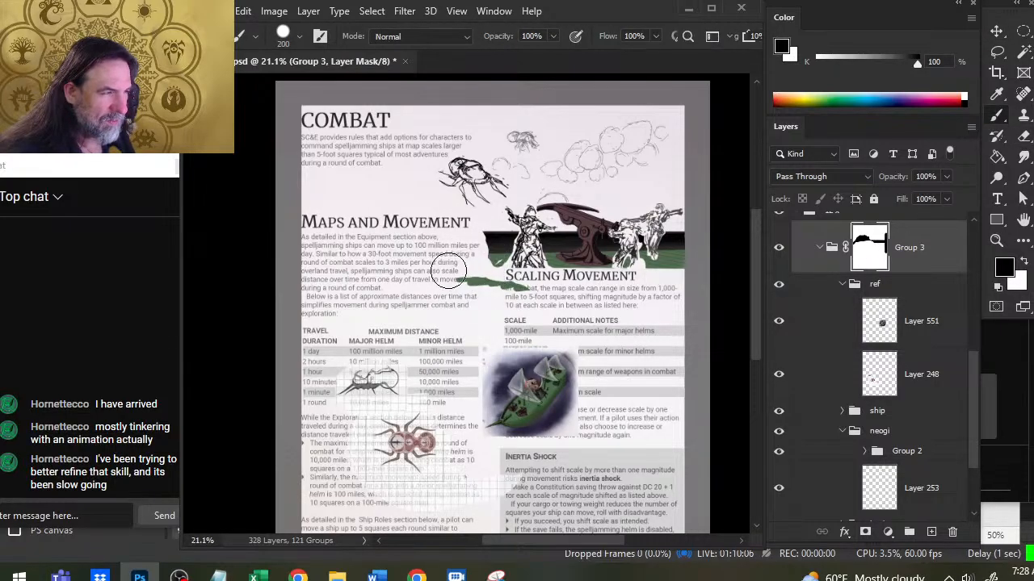
key([)
key([)
key([)
key([)
key([)
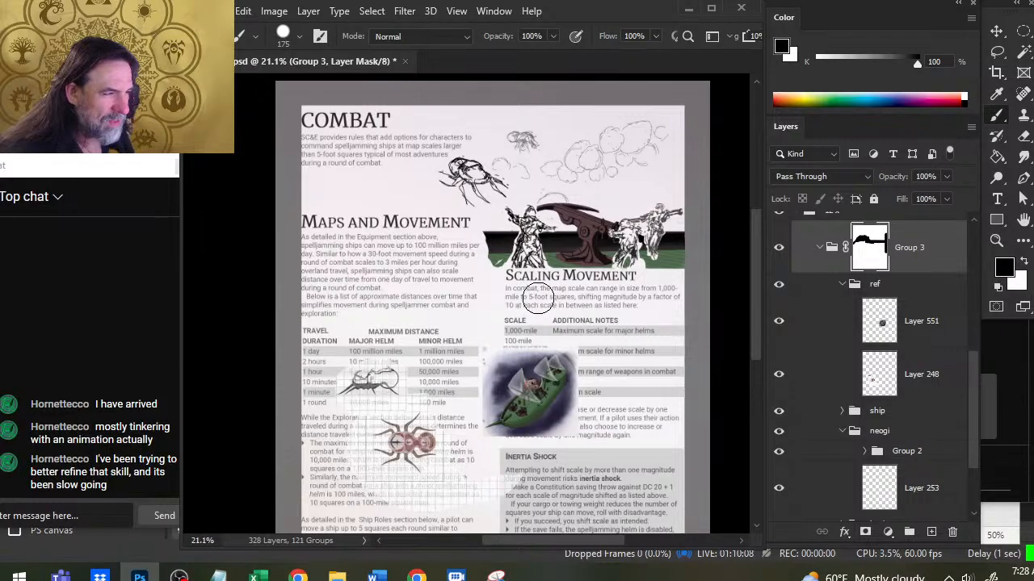
Move Layer 551's green ship reference back to the first column, beside the Scaling Movement table.
click(932, 334)
key(v)
drag(633, 405, 603, 405)
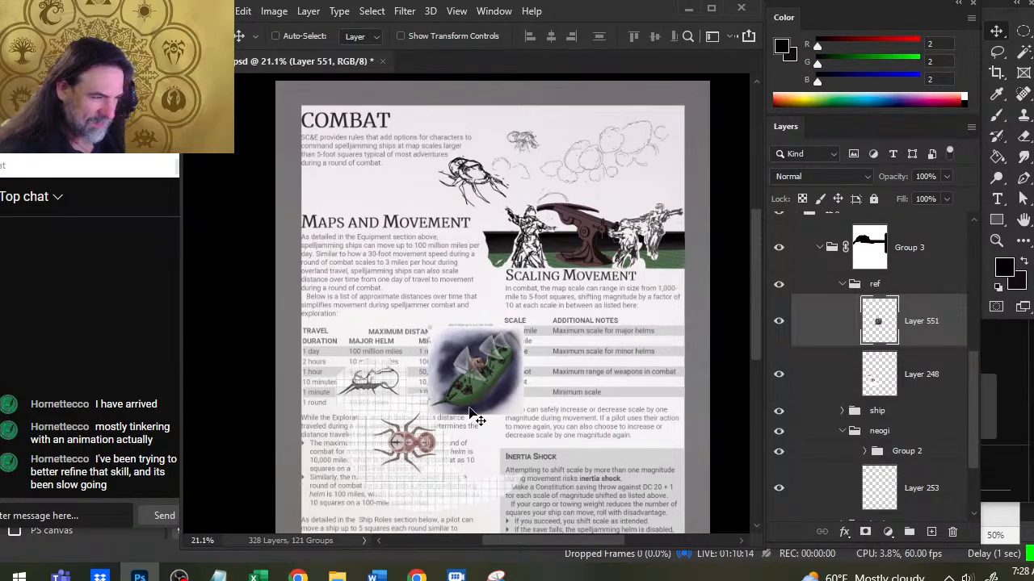
drag(461, 413, 469, 415)
key(ctrl+space)
drag(512, 468, 537, 349)
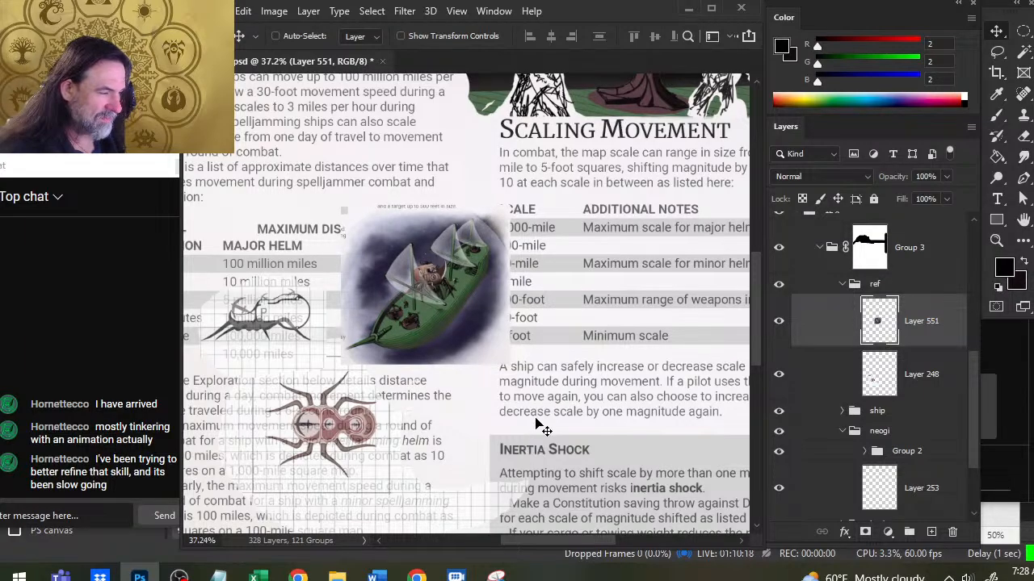
drag(531, 395, 510, 372)
drag(611, 373, 480, 394)
Review the Combat page's layout, from the Inertia Shock text up to the ballista illustration.
key(z)
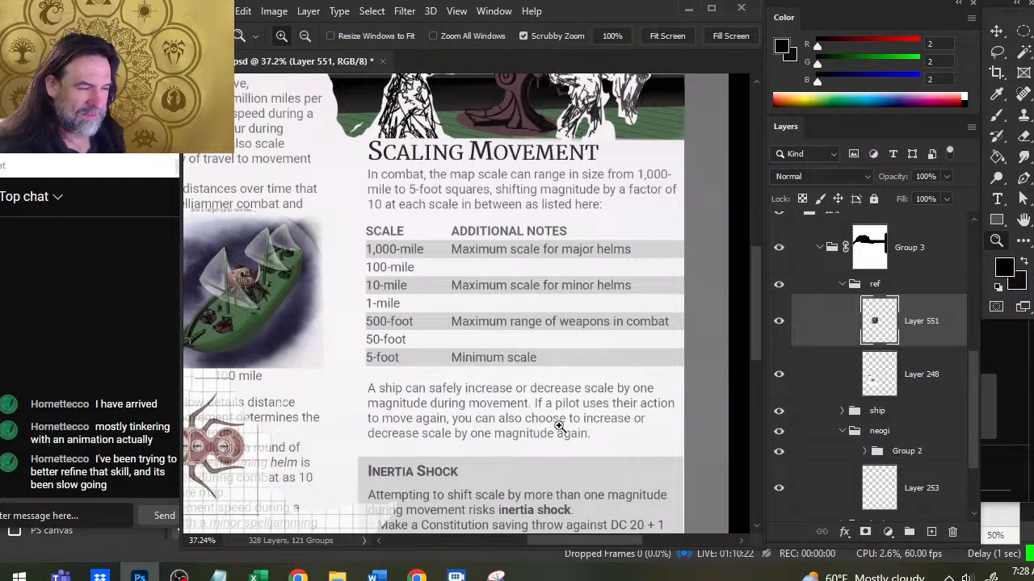
drag(541, 426, 535, 425)
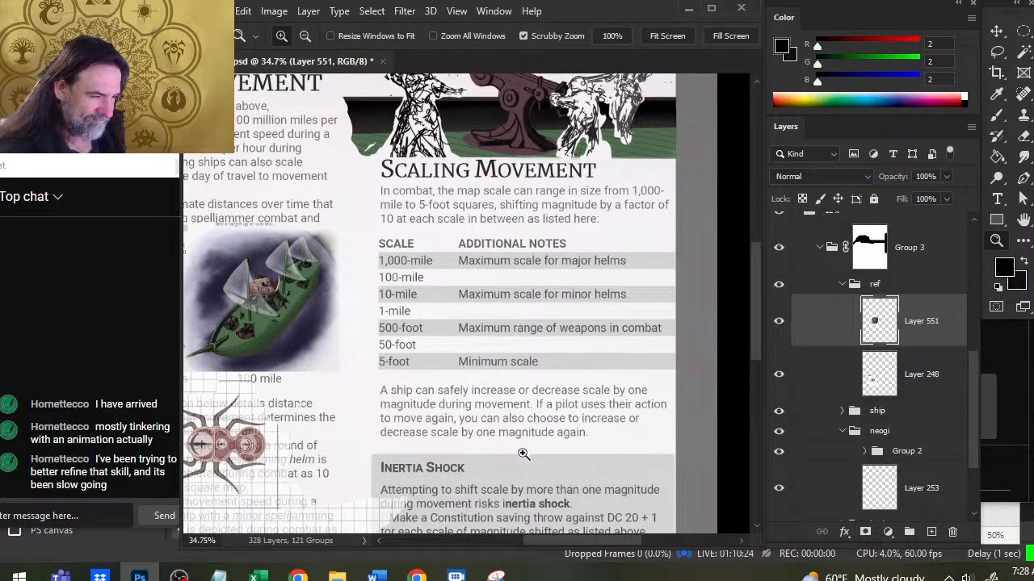
drag(572, 484, 588, 465)
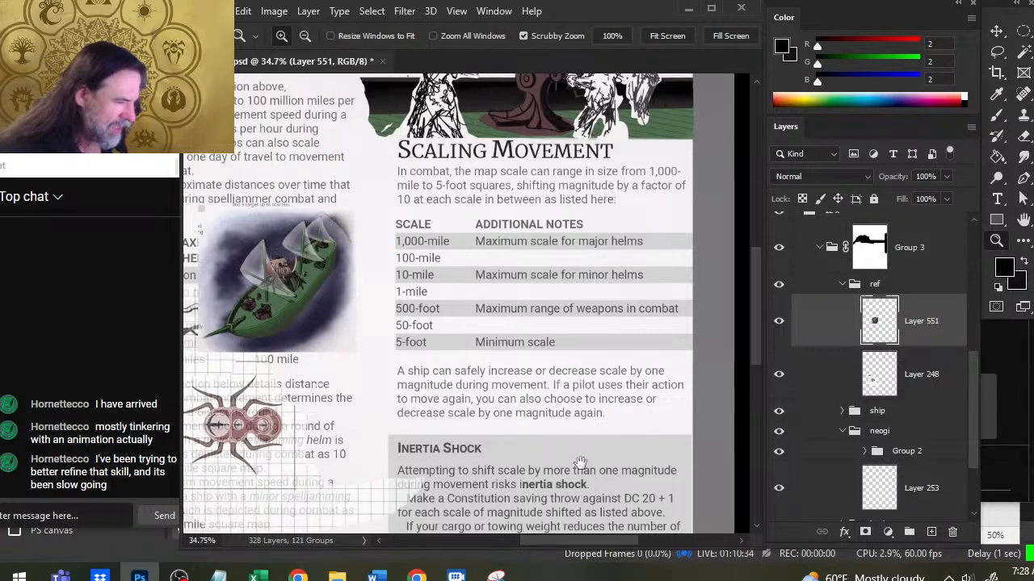
scroll(577, 462, down, 3)
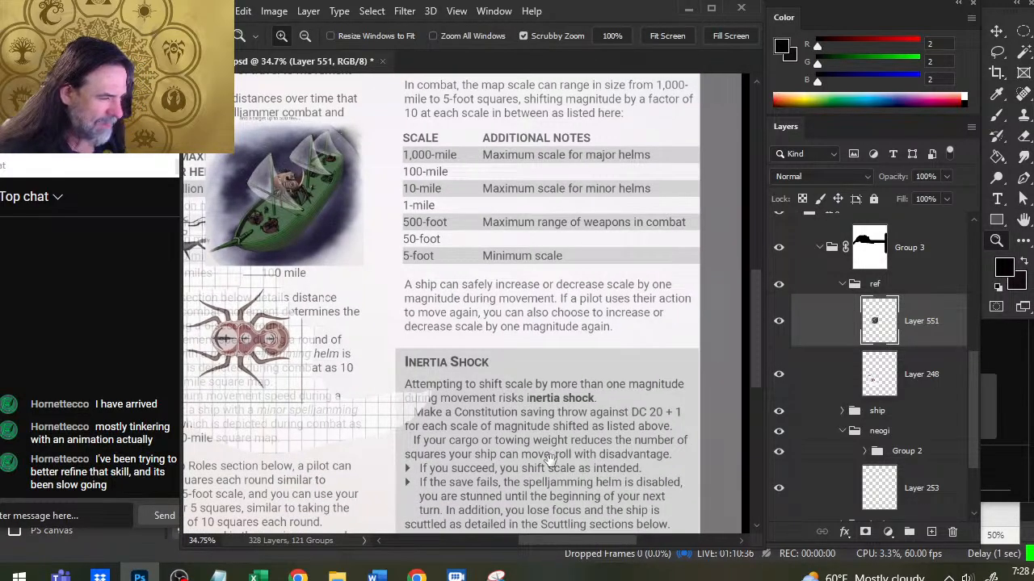
scroll(538, 398, down, 1)
scroll(537, 398, down, 3)
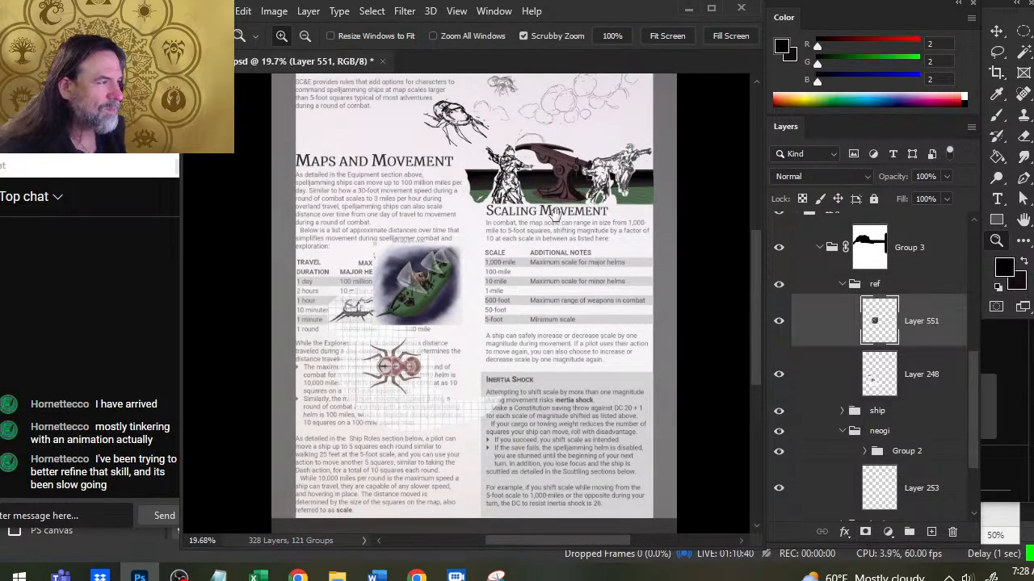
scroll(555, 222, up, 2)
scroll(512, 198, up, 2)
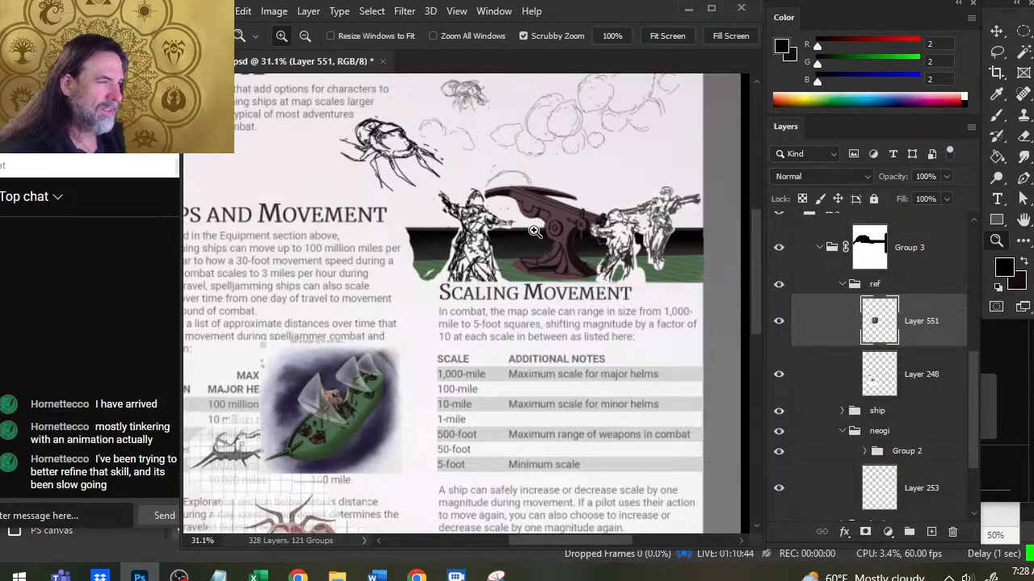
drag(566, 222, 584, 274)
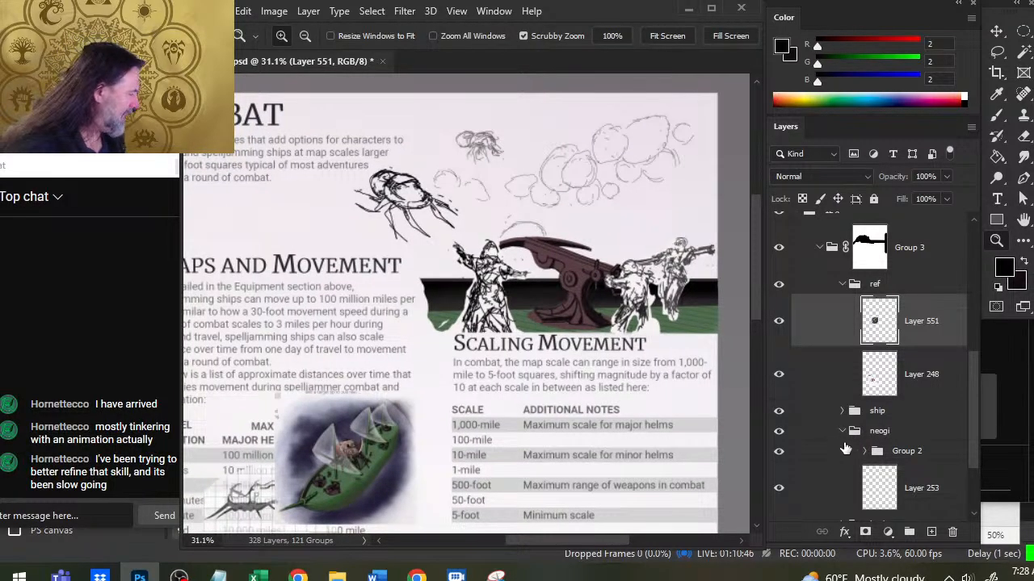
Duplicate Group 2 inside the neogi group and merge the copy into a single layer.
scroll(972, 409, down, 2)
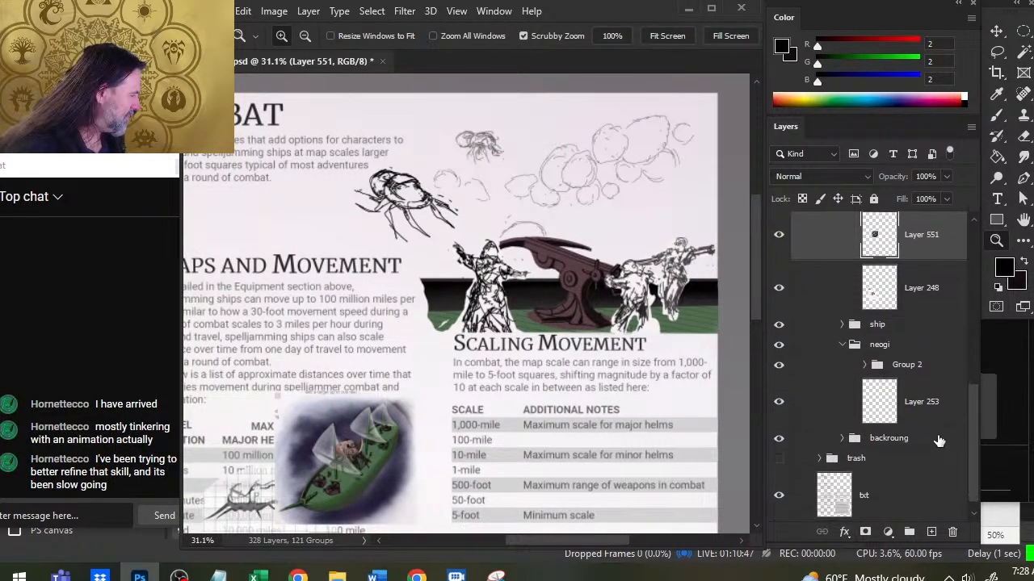
click(775, 408)
click(865, 365)
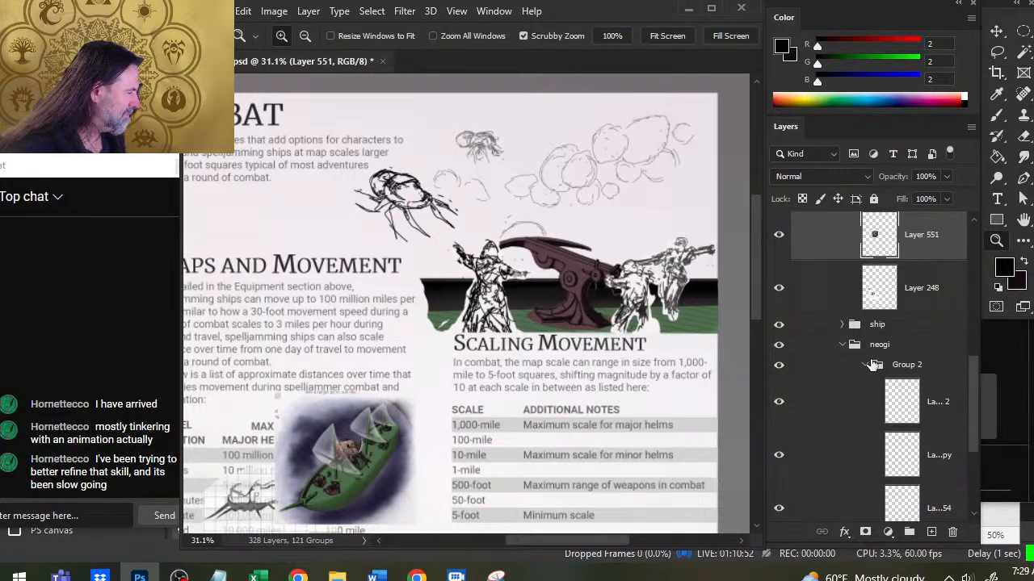
click(868, 365)
right_click(849, 365)
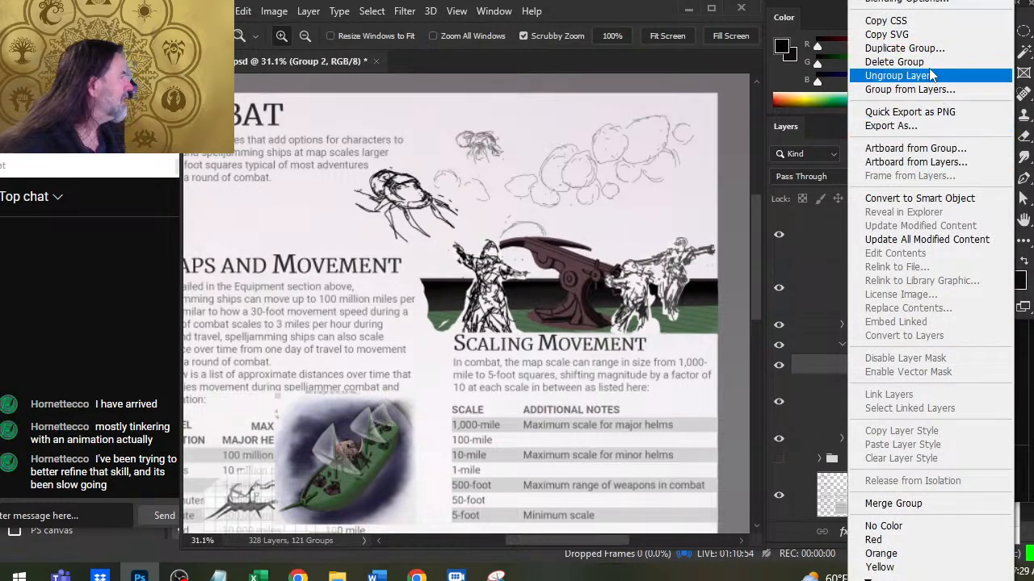
click(901, 49)
key(Return)
right_click(837, 363)
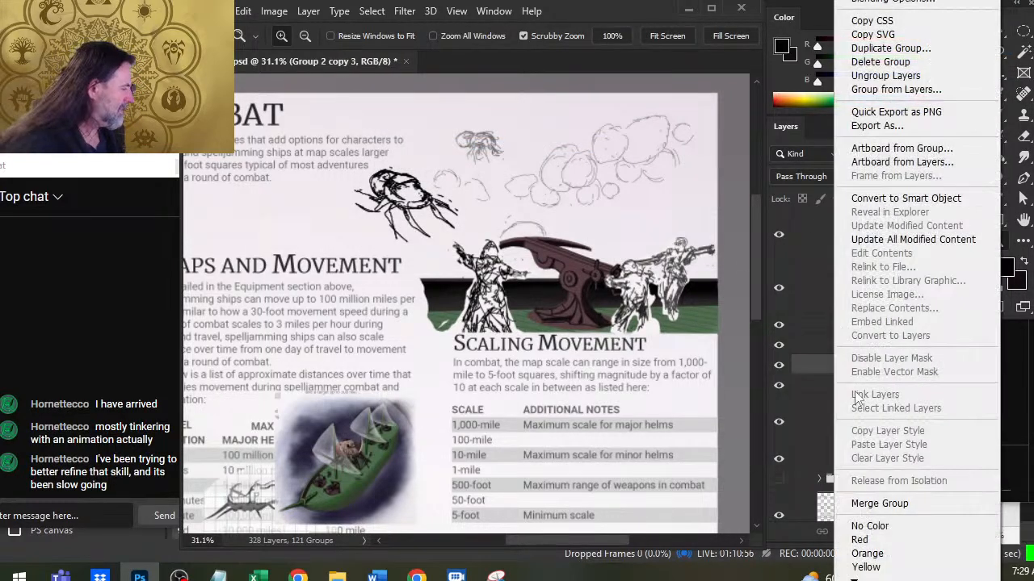
click(890, 504)
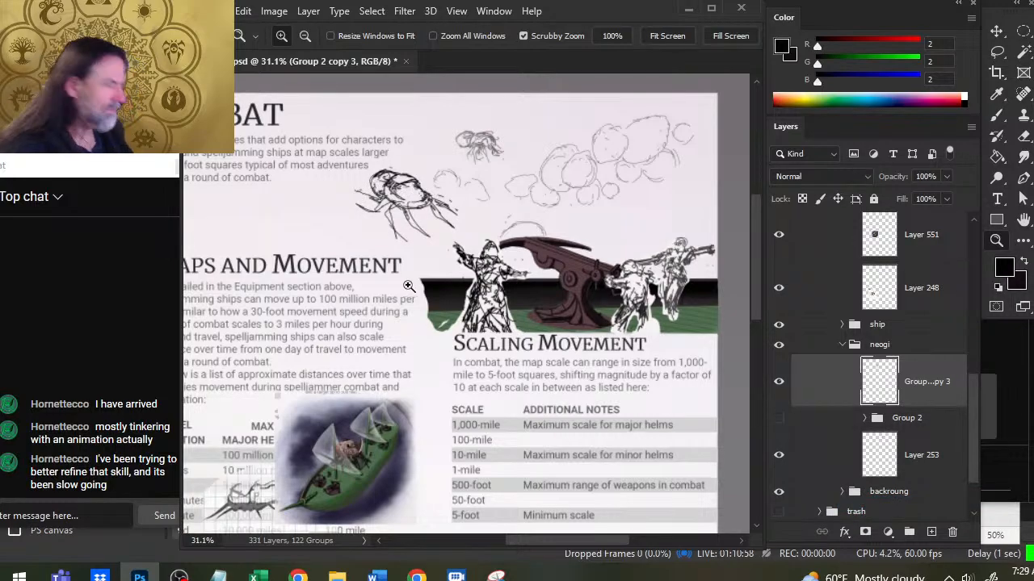
Reset the colours to default black and white and reduce the eraser to 50 pixels for the large spider ship sketch.
key(b)
key(d)
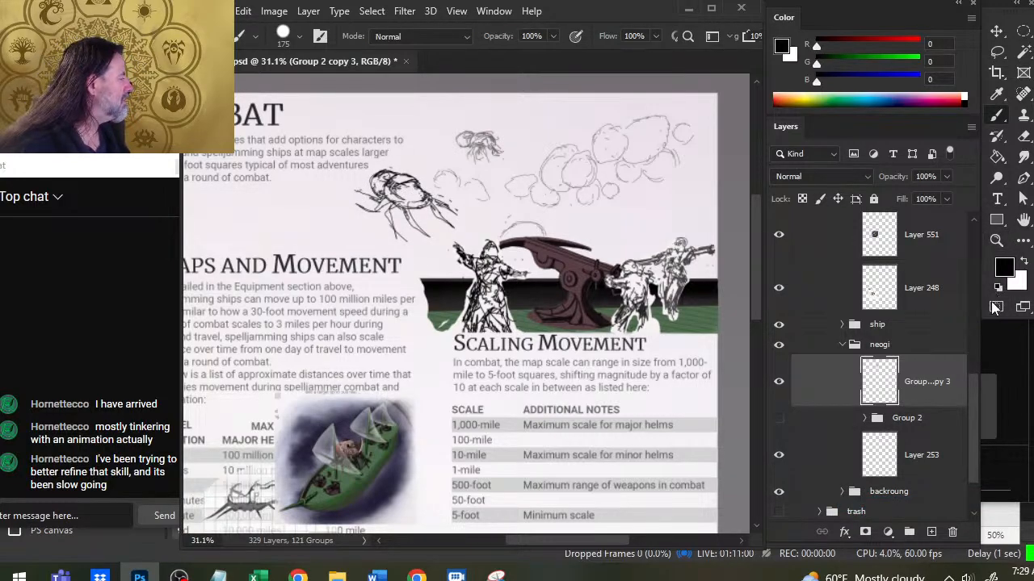
key(z)
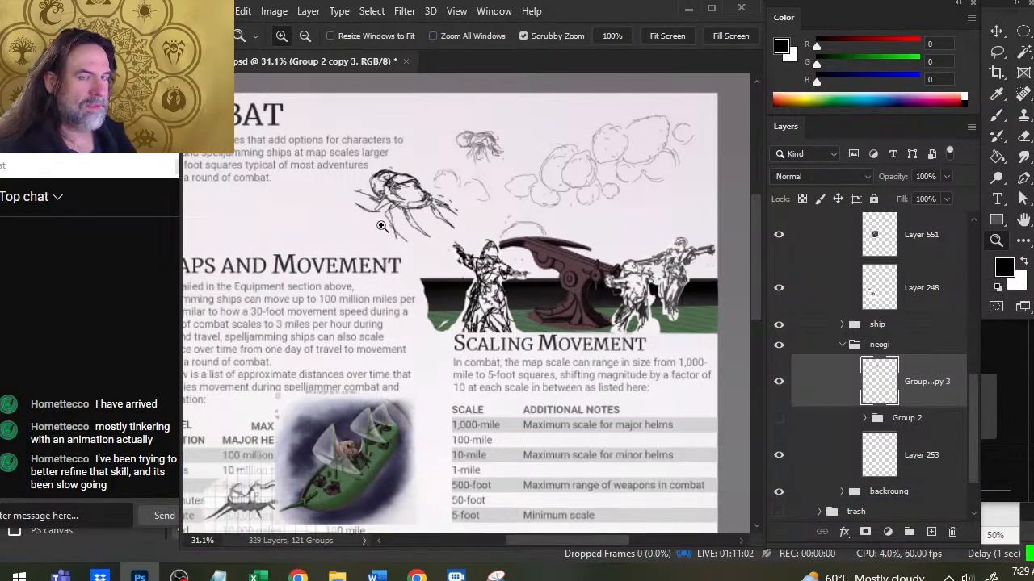
click(366, 234)
drag(366, 233, 381, 280)
key(e)
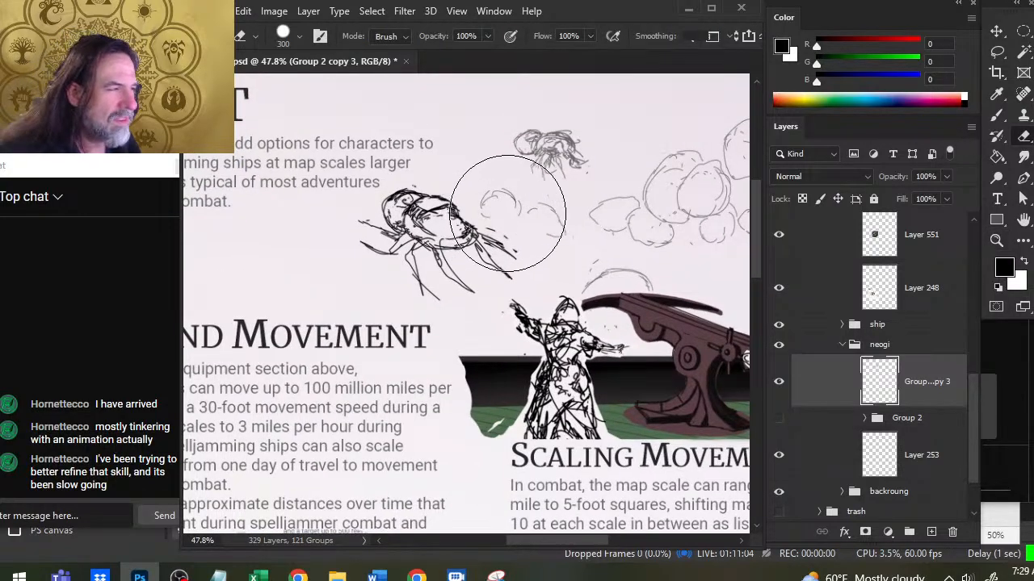
key(bracketleft)
key(bracketleft)
key(bracketleft)
key(bracketleft)
key(bracketleft)
key(bracketleft)
key(bracketleft)
key(bracketleft)
key(bracketleft)
key(bracketleft)
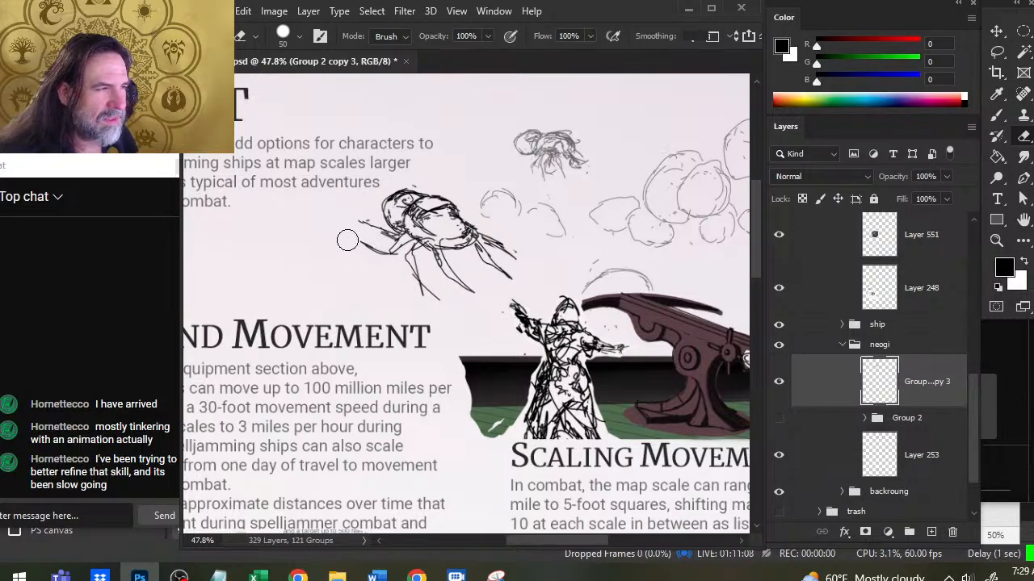
Delete the merged copy of Group 2 from the neogi group.
key(b)
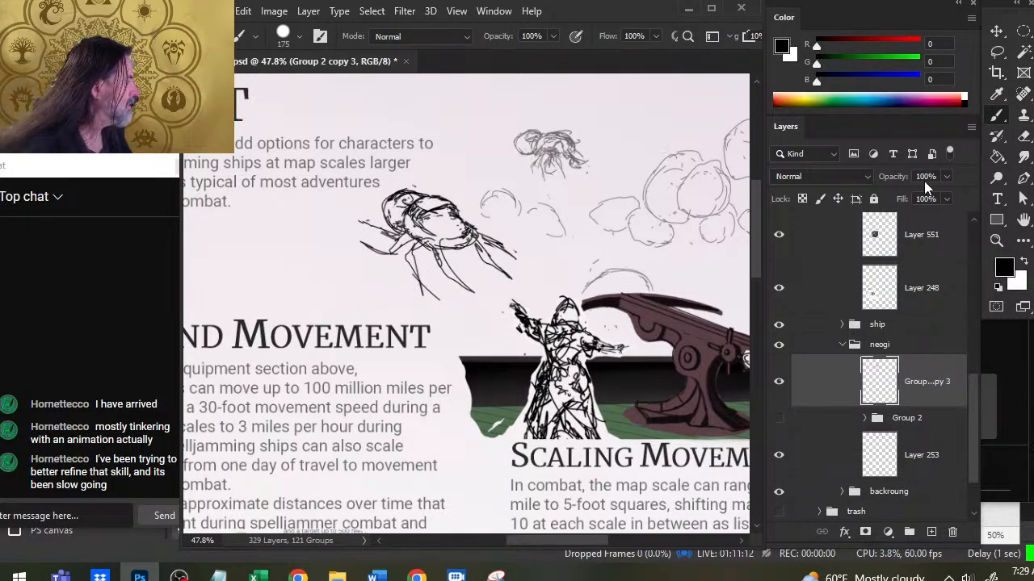
click(948, 183)
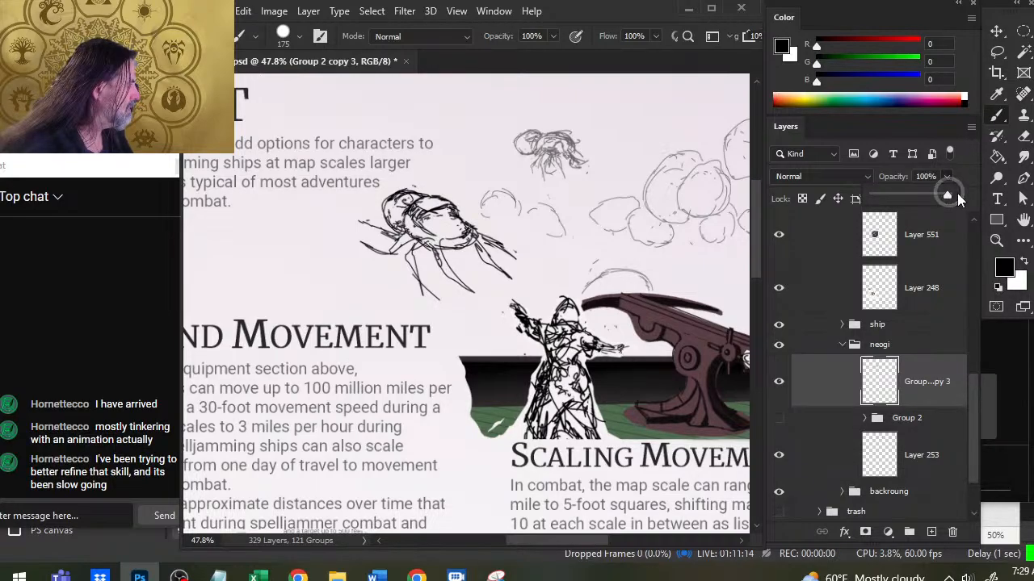
click(950, 387)
key(Delete)
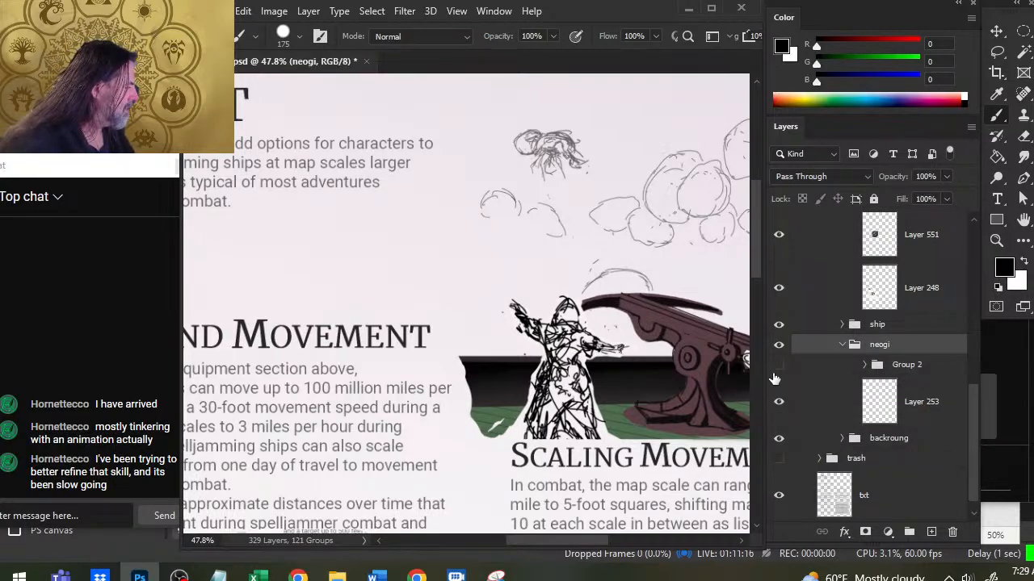
Make Group 2's spider ship sketch visible at 23% opacity and add a new layer above it.
click(922, 367)
click(948, 176)
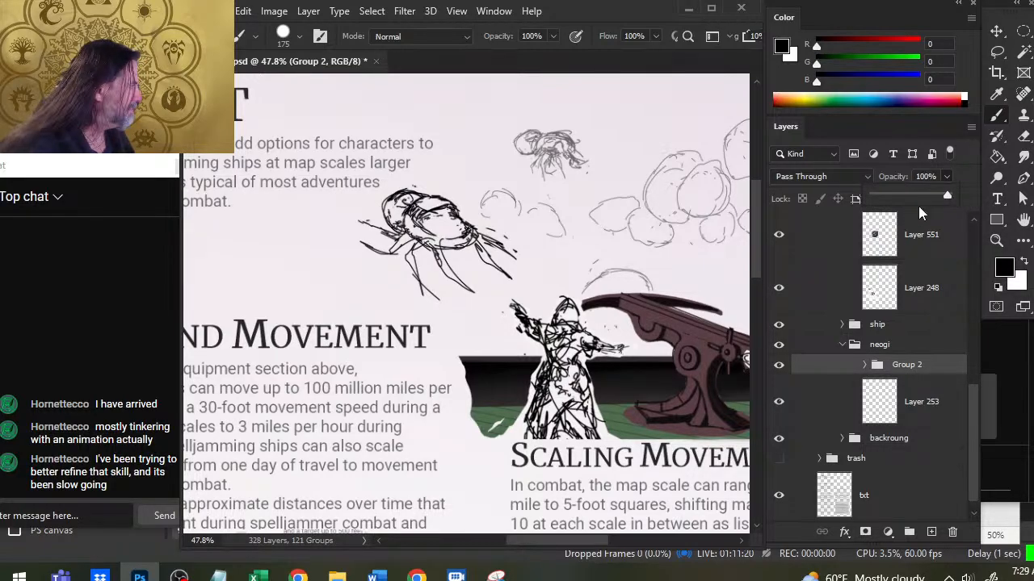
drag(947, 195, 892, 196)
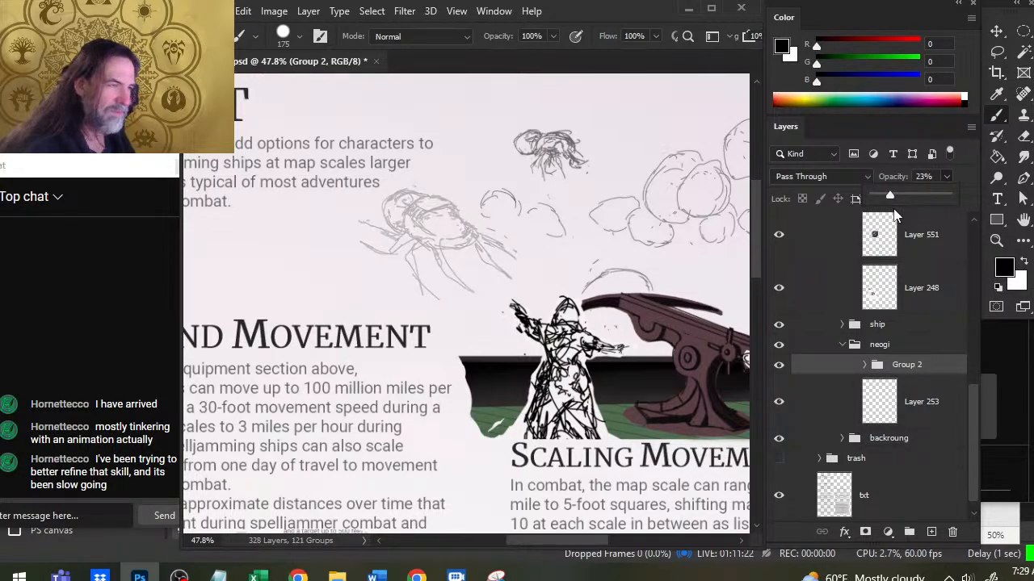
click(931, 532)
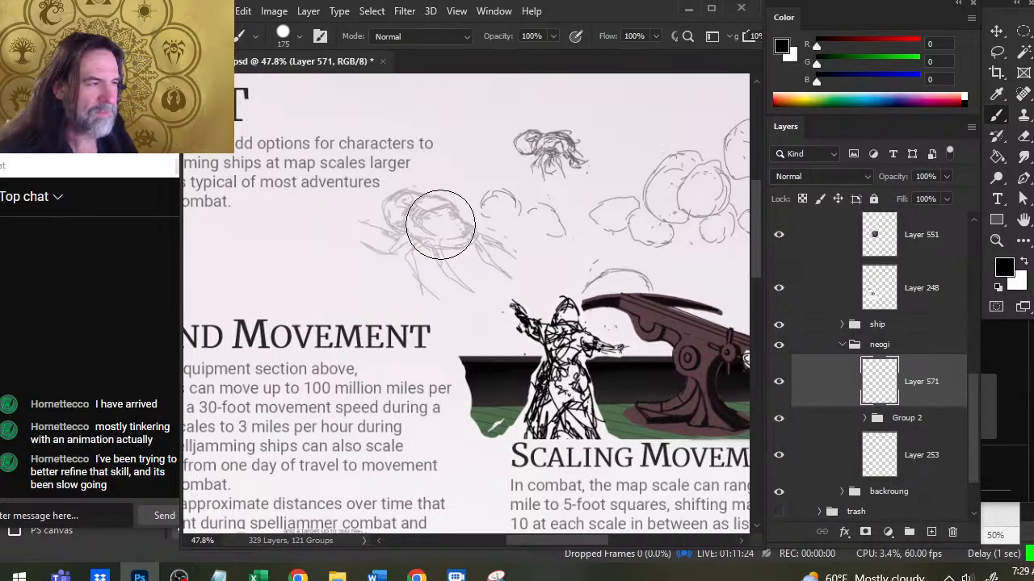
Reduce the brush to 3 pixels for inking the large spider ship sketch on Layer 571, and undo the thicker trial stroke.
key(ctrl+space)
drag(433, 228, 451, 221)
key(bracketleft)
key(bracketleft)
key(bracketleft)
key(bracketleft)
key(bracketleft)
key(bracketleft)
key(bracketleft)
key(bracketleft)
key(bracketleft)
key(bracketleft)
key(bracketleft)
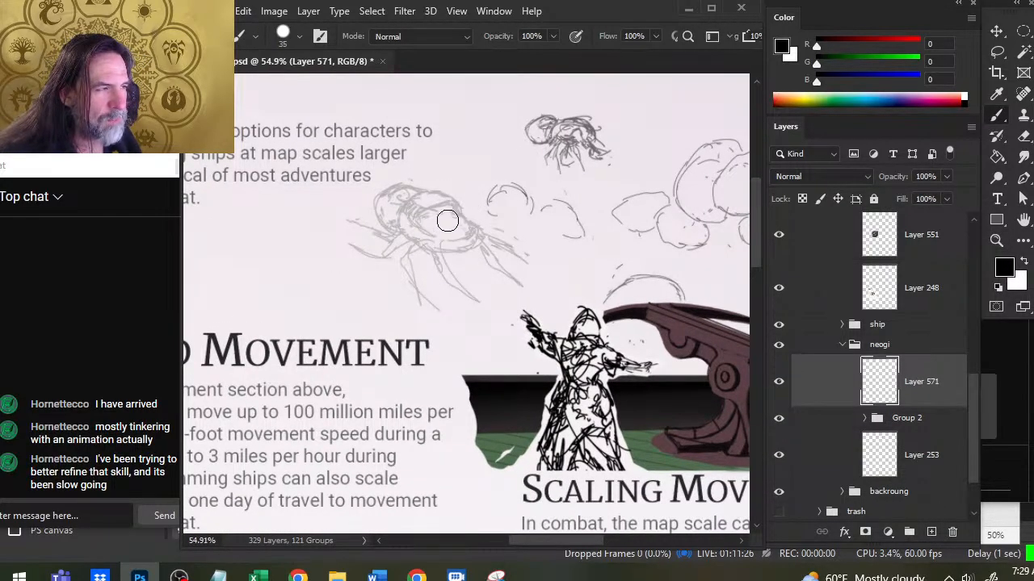
key(bracketleft)
key(bracketleft)
key(bracketleft)
key(bracketleft)
key(bracketleft)
key(bracketleft)
key(bracketleft)
key(bracketleft)
key(bracketleft)
key(bracketleft)
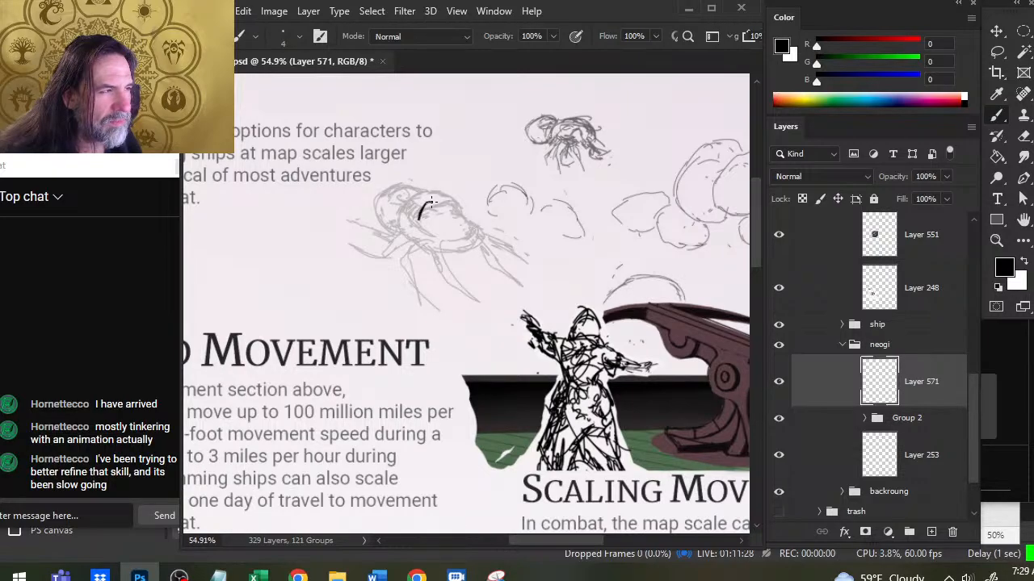
key(ctrl+z)
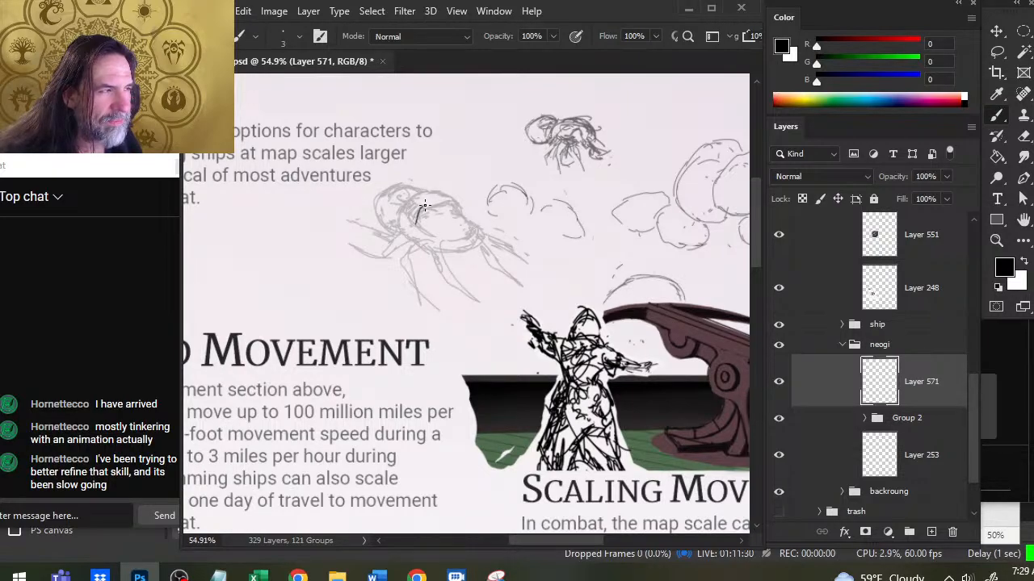
Ink the dome arc and its straight base line over the middle of the sketched spider body, and start the curve below it.
mouse_move(422, 201)
mouse_down()
mouse_move(436, 196)
mouse_move(457, 218)
mouse_up()
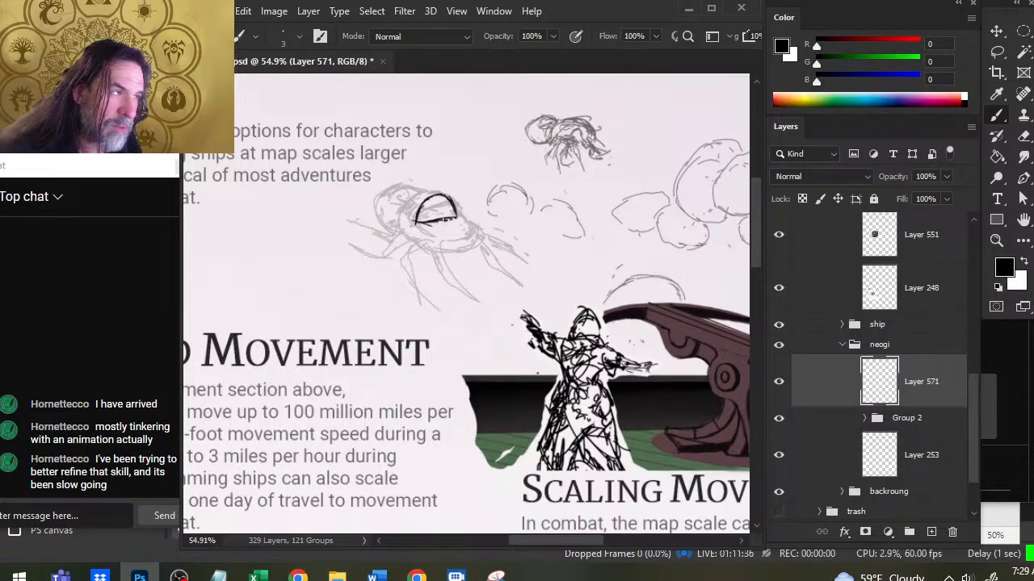
key(ctrl+z)
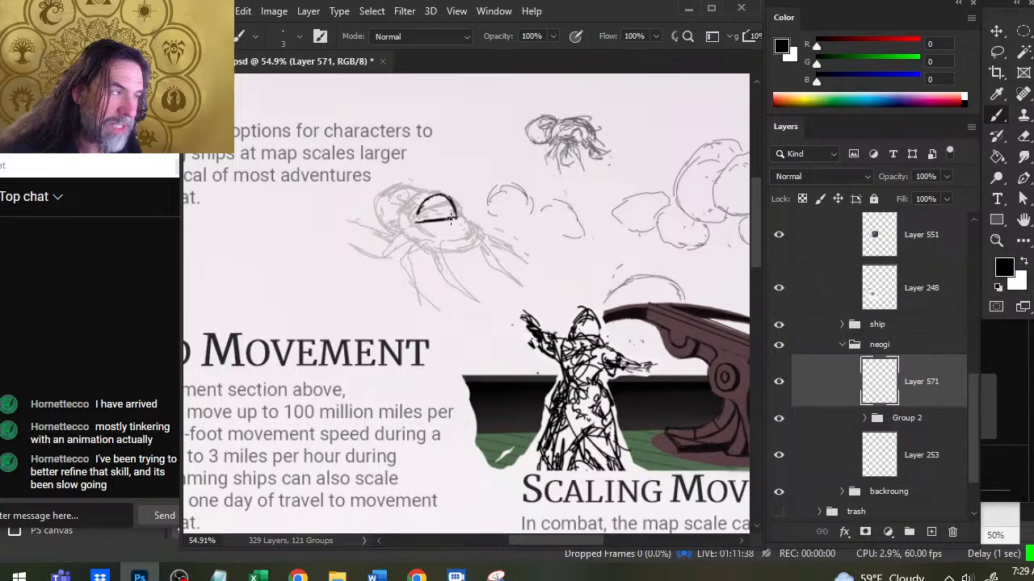
drag(452, 218, 408, 246)
key(e)
key(b)
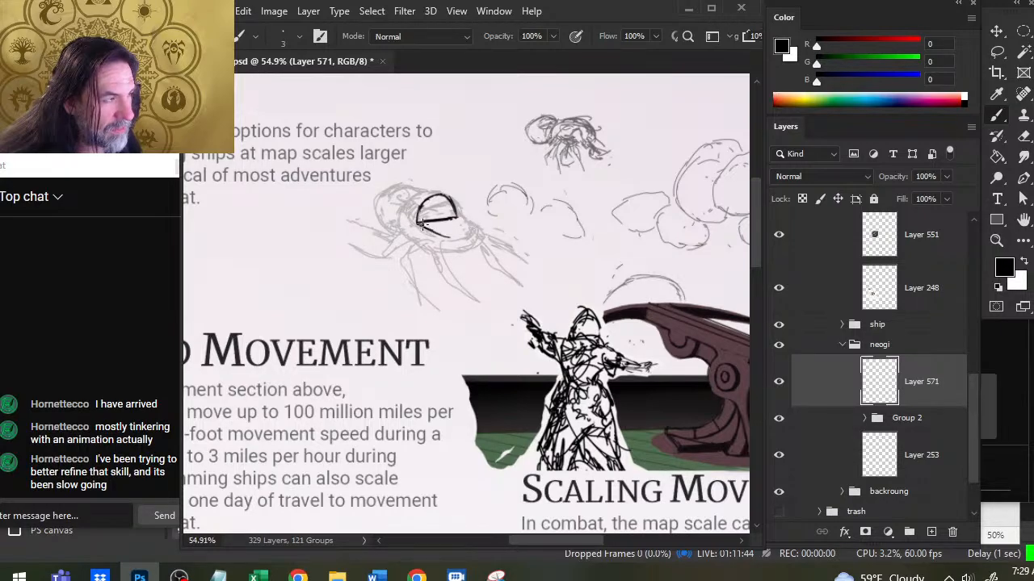
Ink the pointed oval shape extending from the dome's base, and clean up its lines with the eraser reduced to 9 pixels.
drag(438, 234, 478, 229)
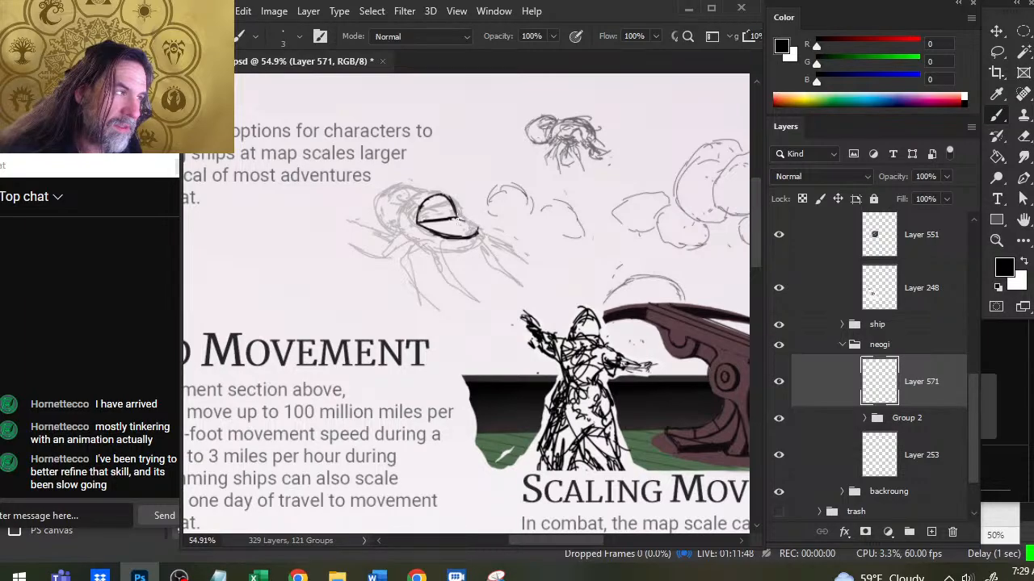
key(e)
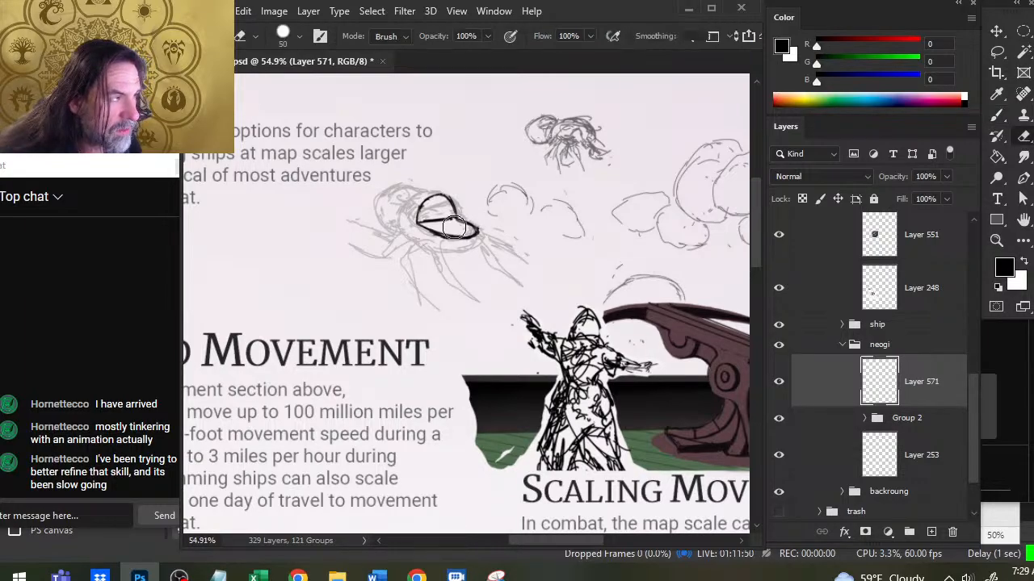
key(bracketleft)
key(bracketleft)
key(bracketleft)
key(bracketleft)
key(bracketleft)
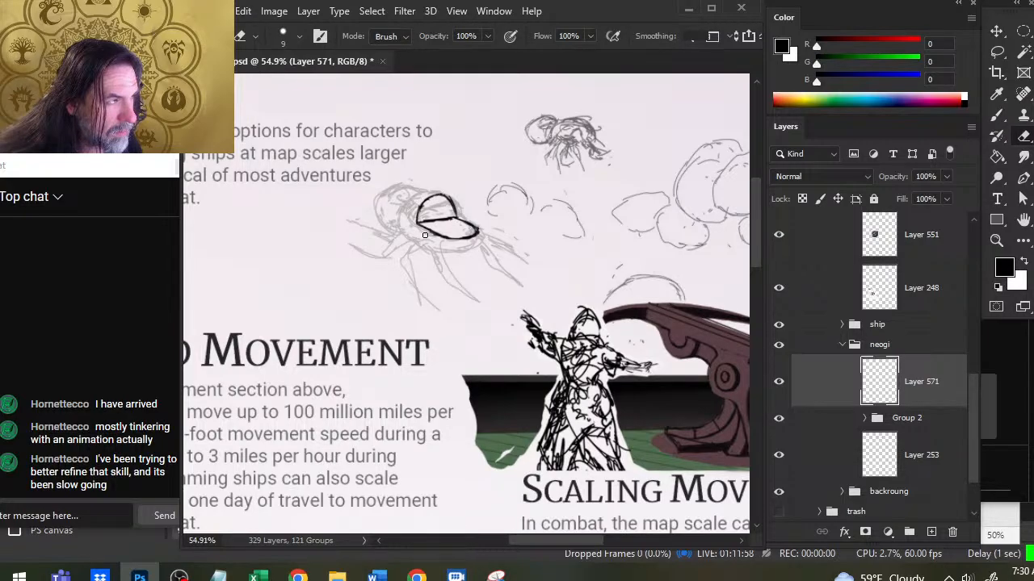
Ink the rounded lower hull beneath the oval shape and erase the stray marks around its edge.
key(b)
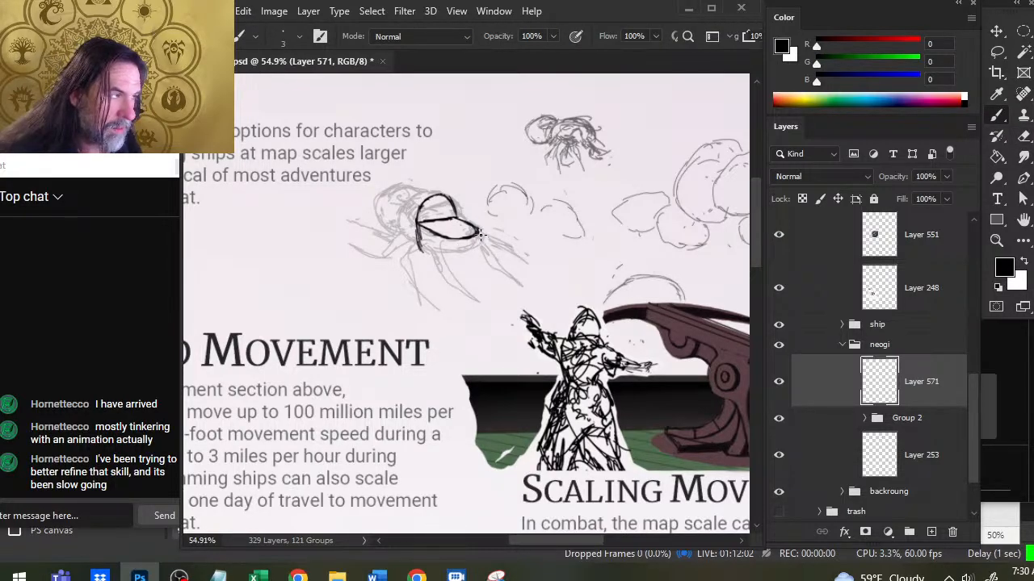
mouse_move(476, 243)
mouse_down()
mouse_move(427, 256)
mouse_move(463, 258)
mouse_up()
key(e)
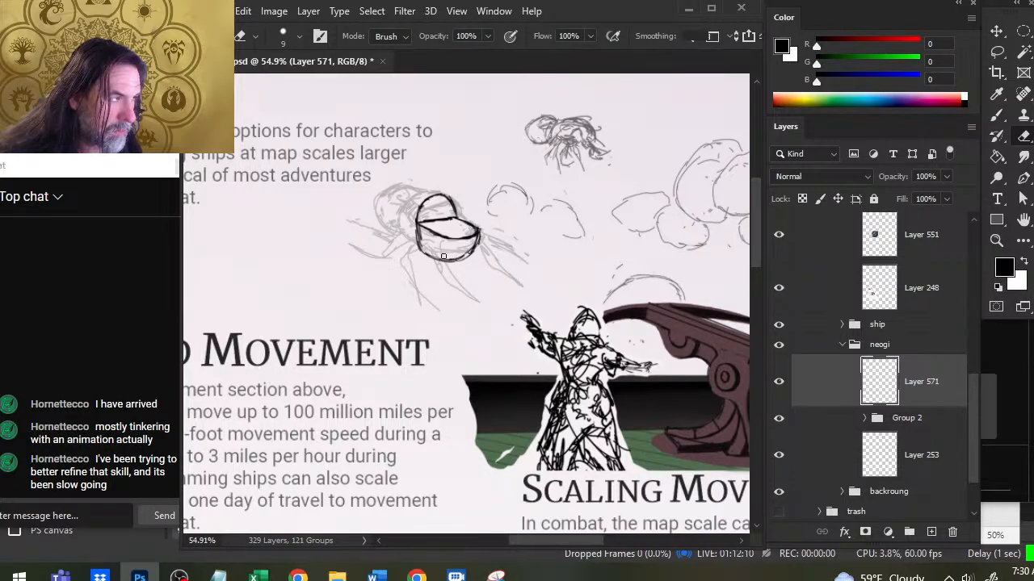
drag(461, 256, 479, 234)
key(b)
key(e)
key(b)
key(e)
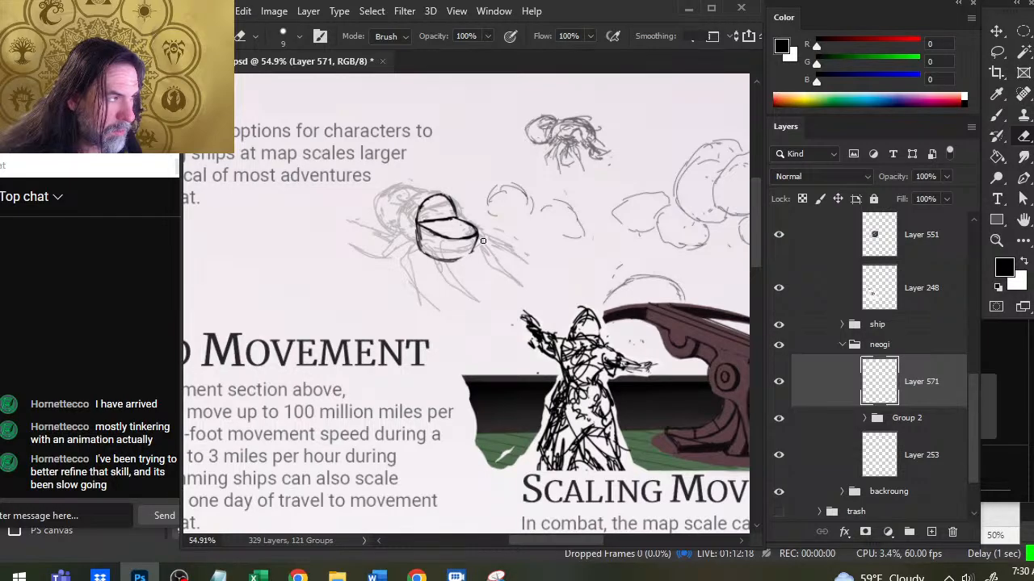
Smooth the underside of the lower hull by alternately redrawing and erasing its bottom curve.
key(b)
mouse_move(441, 257)
mouse_down()
mouse_move(475, 239)
mouse_move(427, 255)
mouse_move(411, 238)
mouse_move(460, 257)
mouse_up()
key(e)
key(b)
key(e)
key(b)
key(e)
key(b)
key(e)
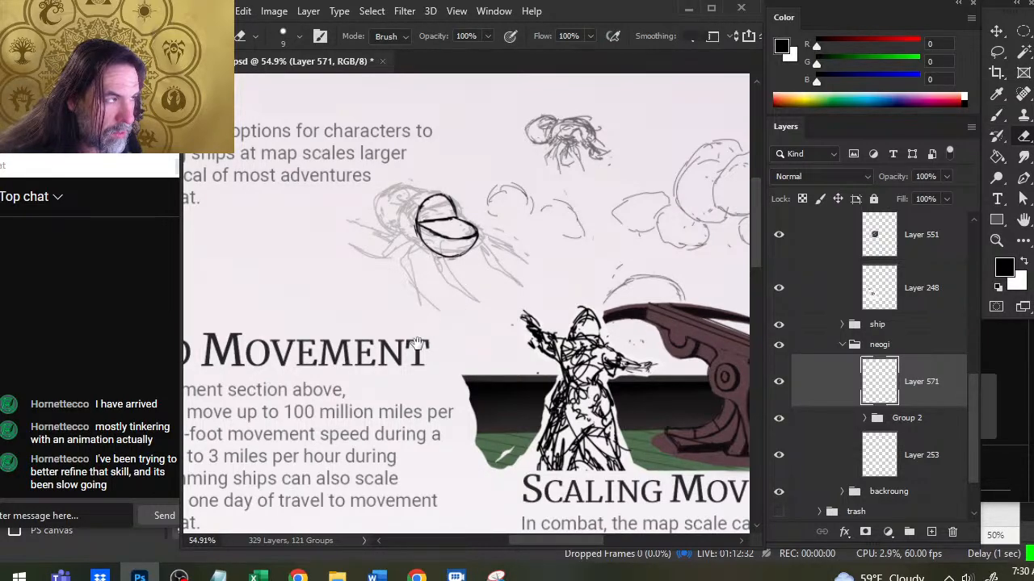
Refine the tip of the oval shape and the adjoining right side of the hull with alternating brush and eraser touch-ups.
mouse_move(418, 343)
mouse_down()
mouse_move(593, 129)
mouse_move(587, 89)
mouse_up()
mouse_move(372, 464)
mouse_down()
mouse_move(482, 207)
mouse_move(425, 491)
mouse_move(410, 507)
mouse_up()
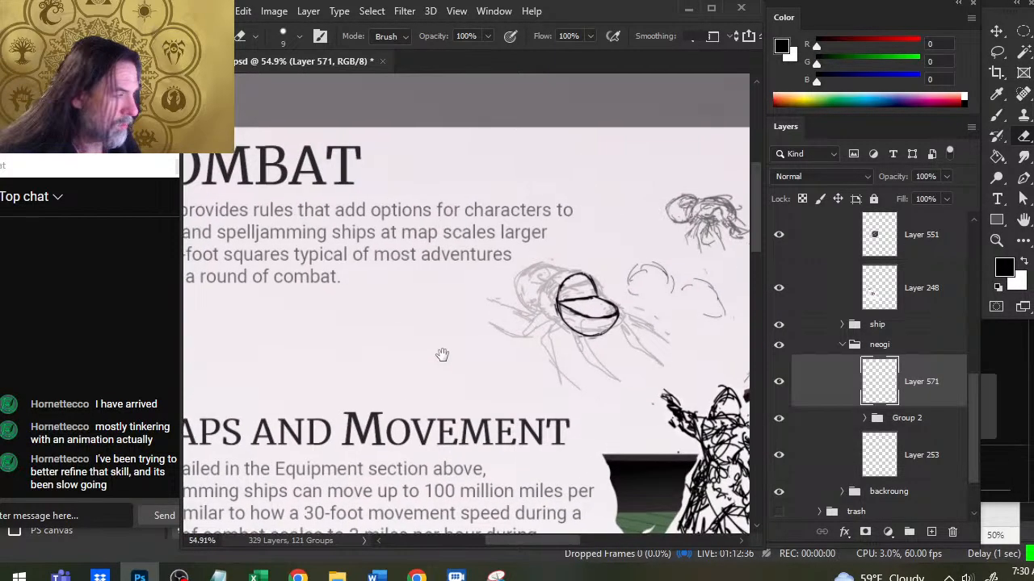
key(b)
key(e)
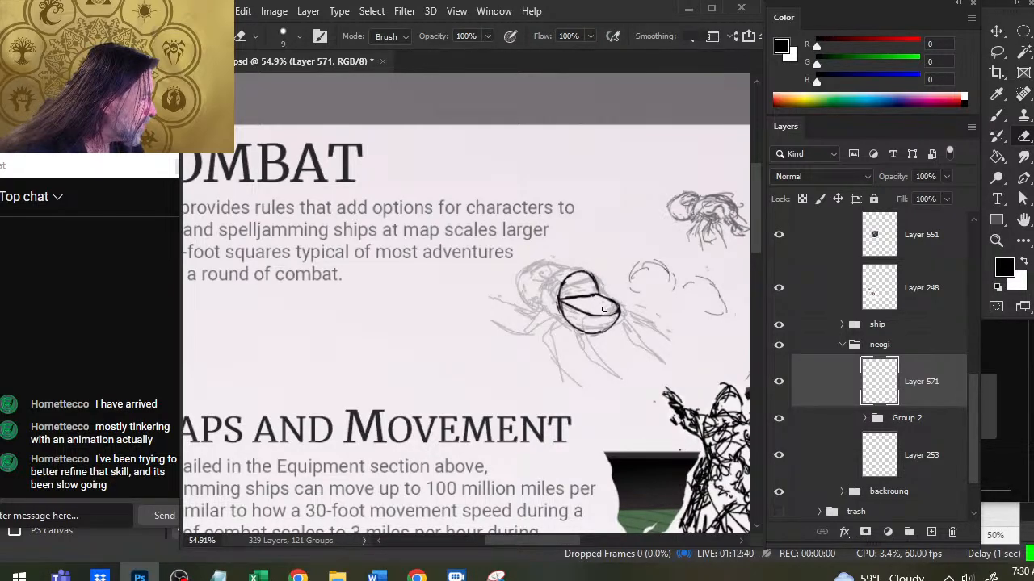
key(b)
key(e)
key(b)
key(e)
key(b)
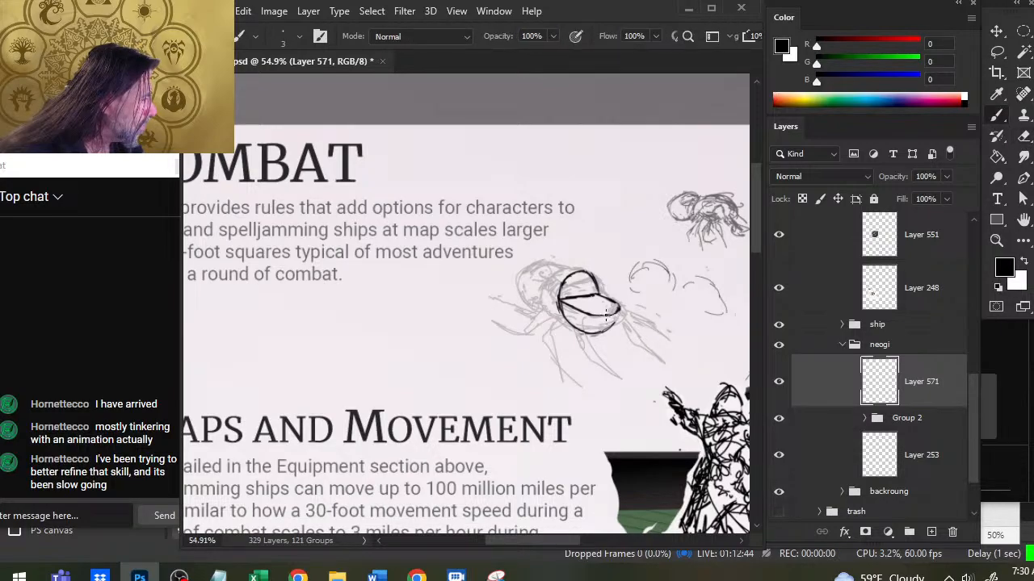
key(e)
key(b)
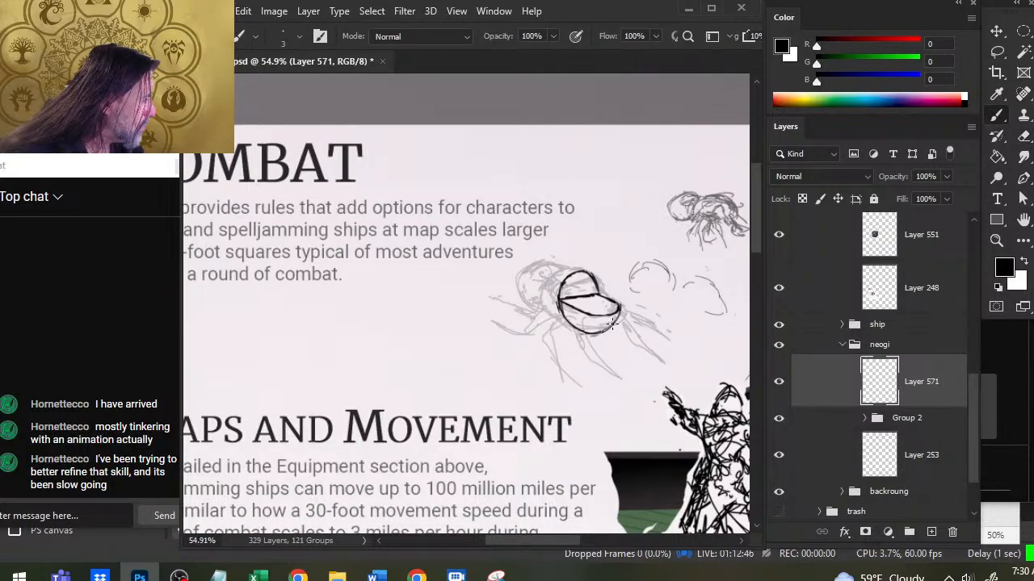
key(e)
key(b)
key(e)
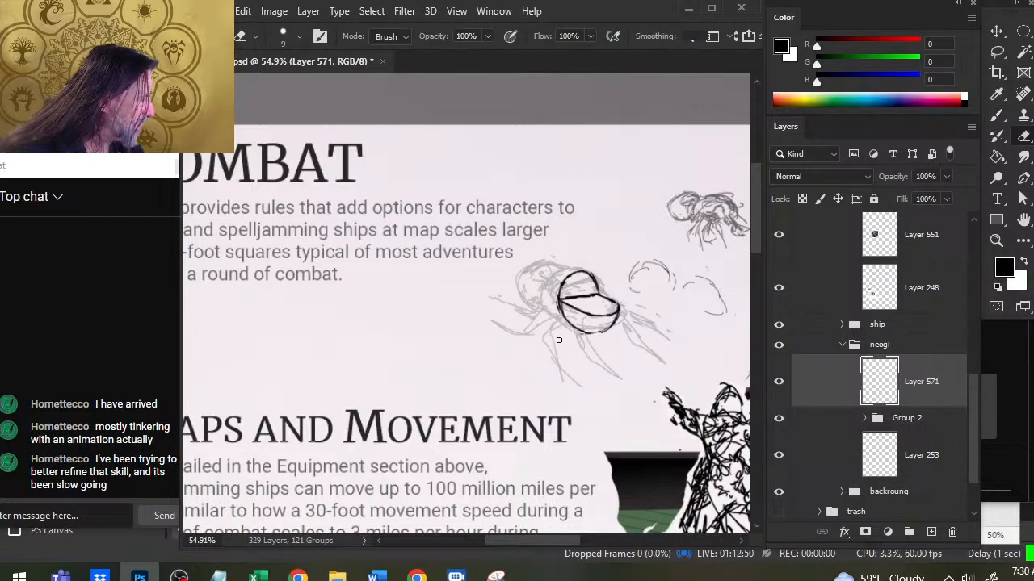
Rework the left side of the body outline where the dome meets the hull.
mouse_move(553, 300)
mouse_down()
mouse_move(439, 294)
mouse_move(476, 307)
mouse_move(460, 270)
mouse_move(425, 239)
mouse_move(435, 258)
mouse_up()
key(b)
key(e)
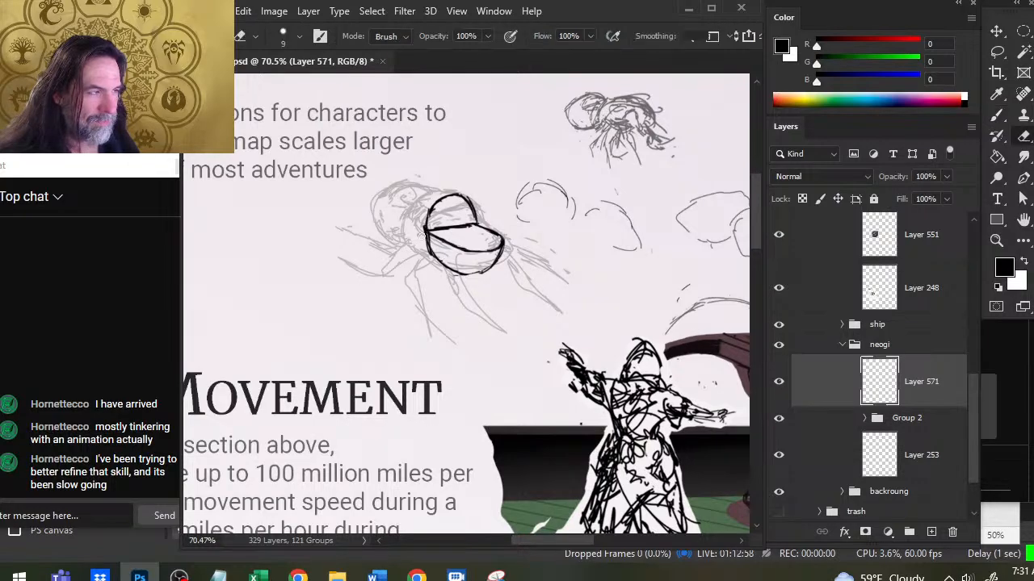
key(b)
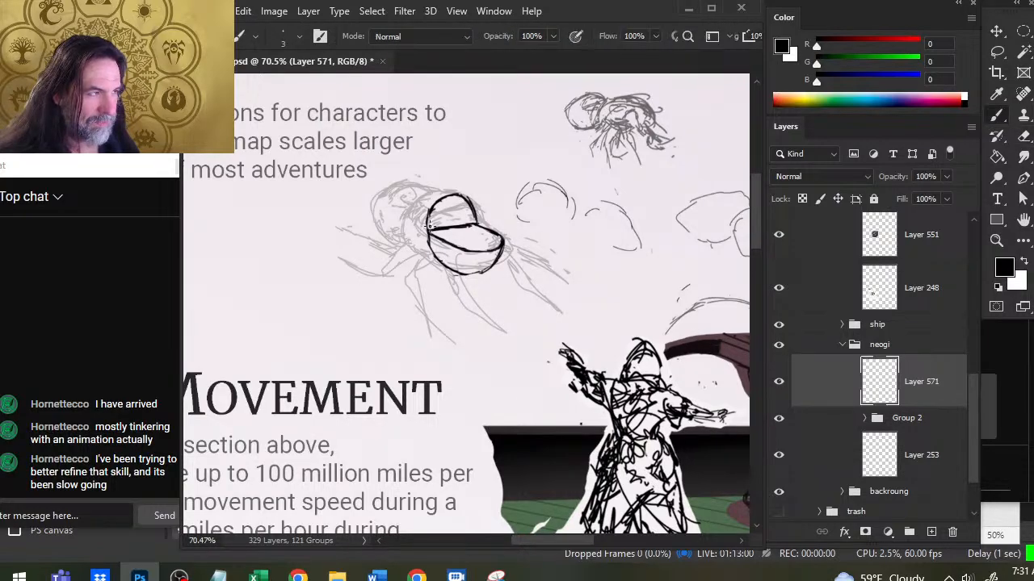
drag(429, 227, 431, 246)
key(e)
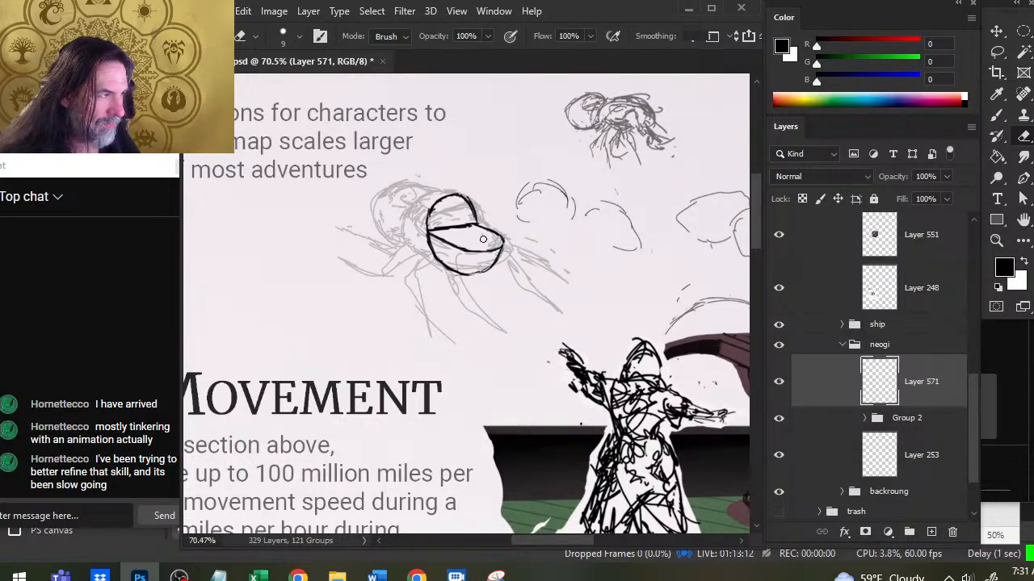
Reduce the eraser to 6 pixels and clean up the dome's base line and its left corner.
key(bracketleft)
key(bracketleft)
key(bracketleft)
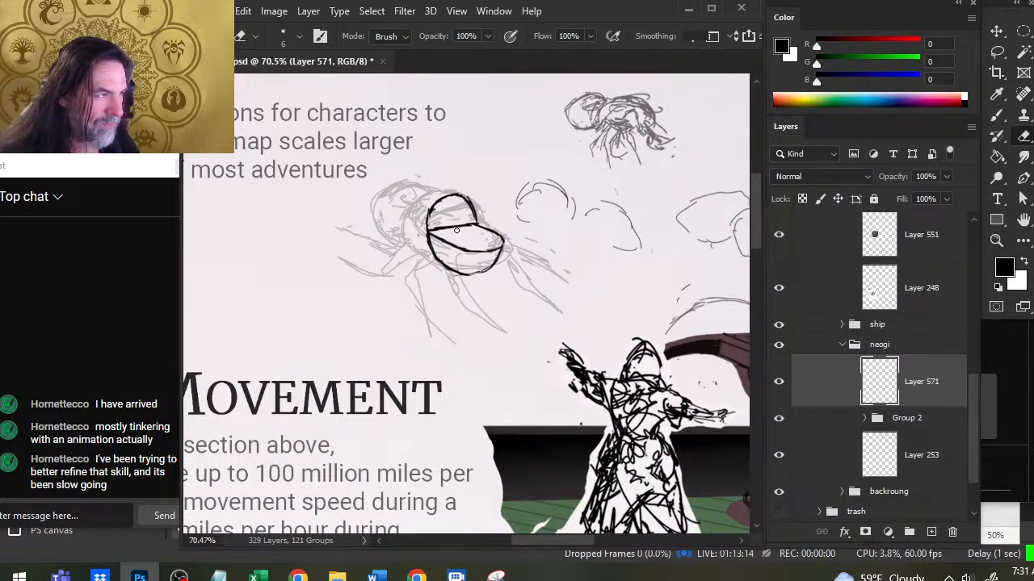
key(b)
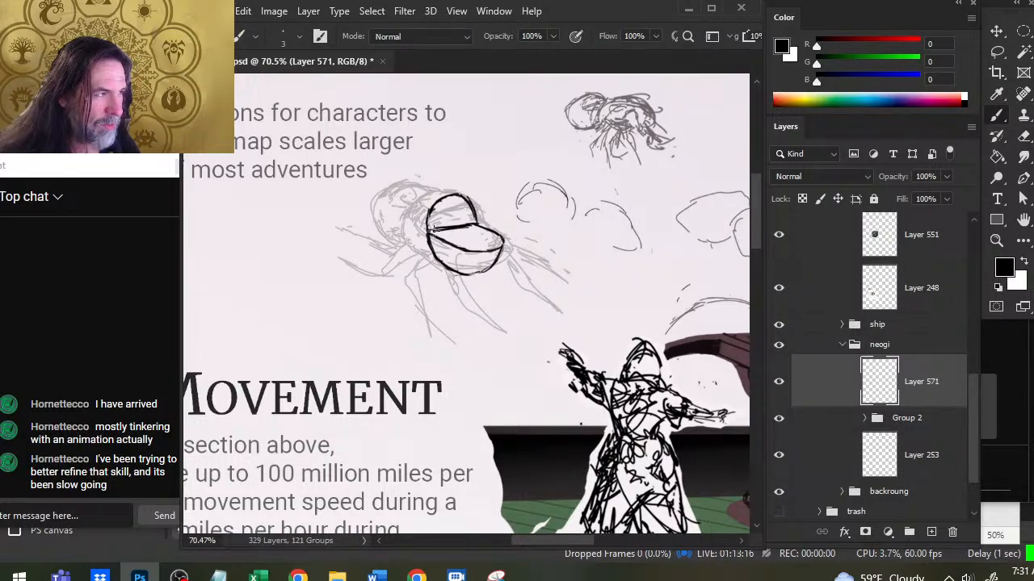
key(e)
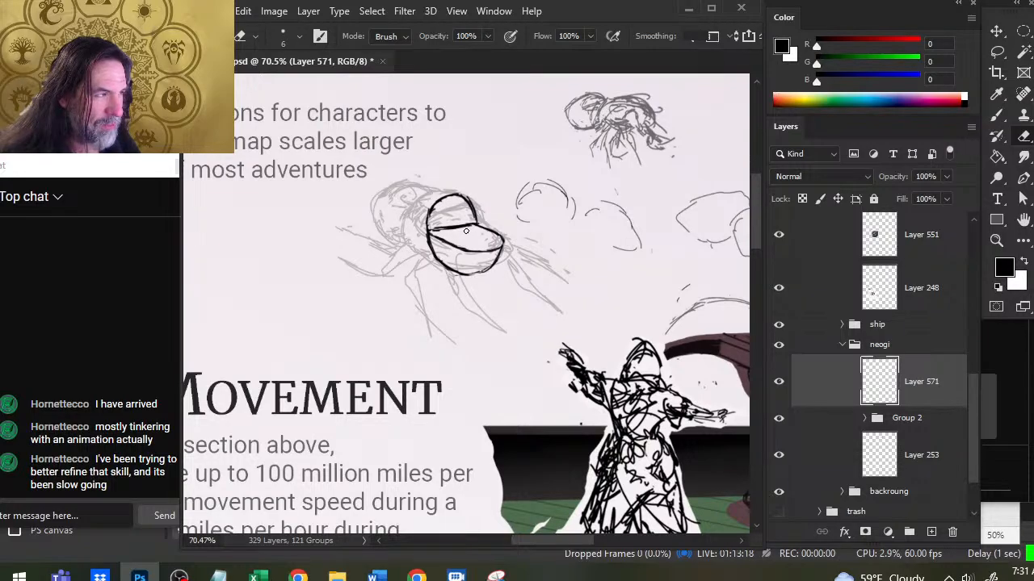
drag(436, 234, 466, 231)
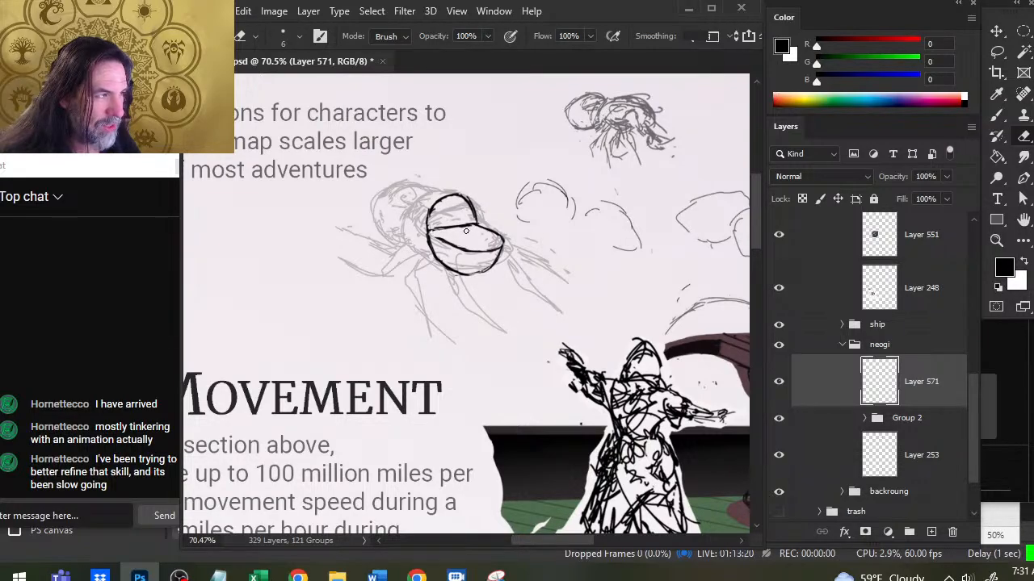
key(b)
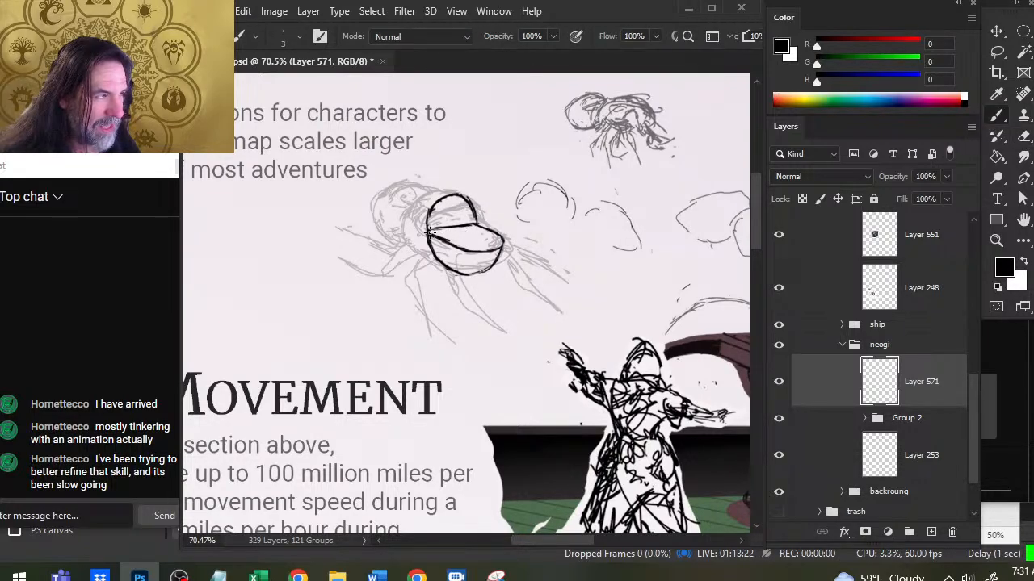
key(e)
key(b)
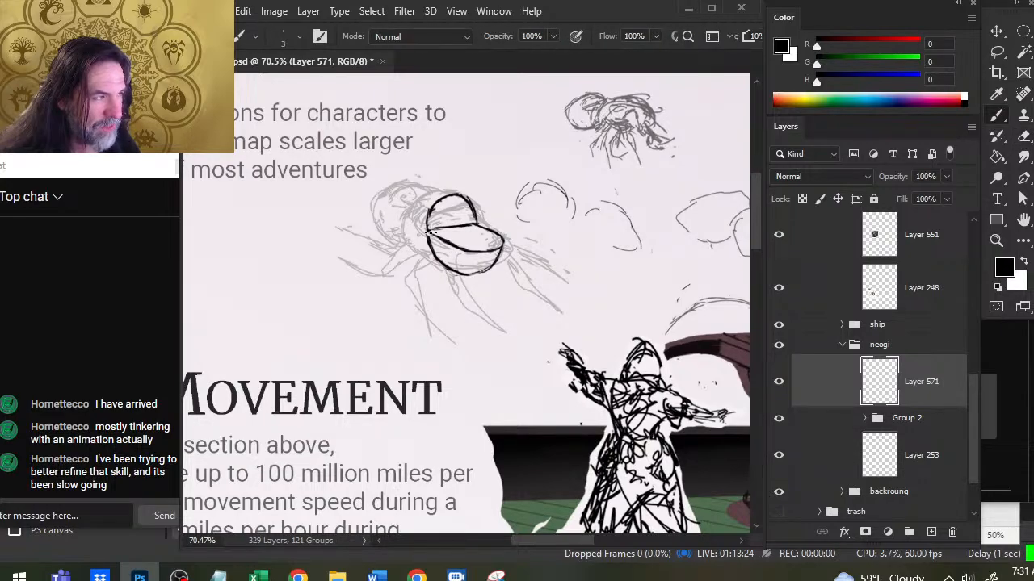
key(e)
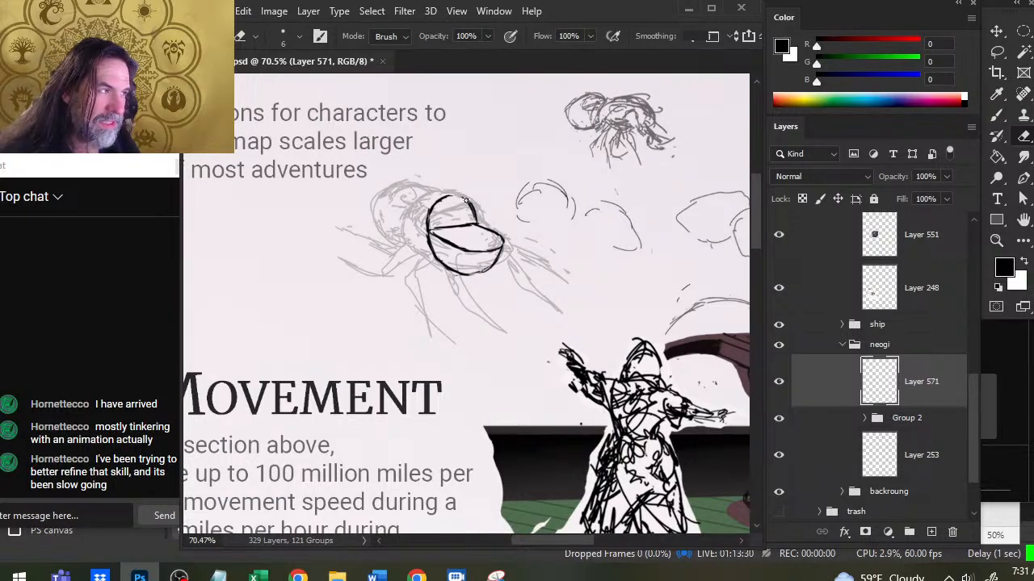
Trim and redraw the top and right side of the dome arc into a cleaner, rounder outline.
key(b)
key(e)
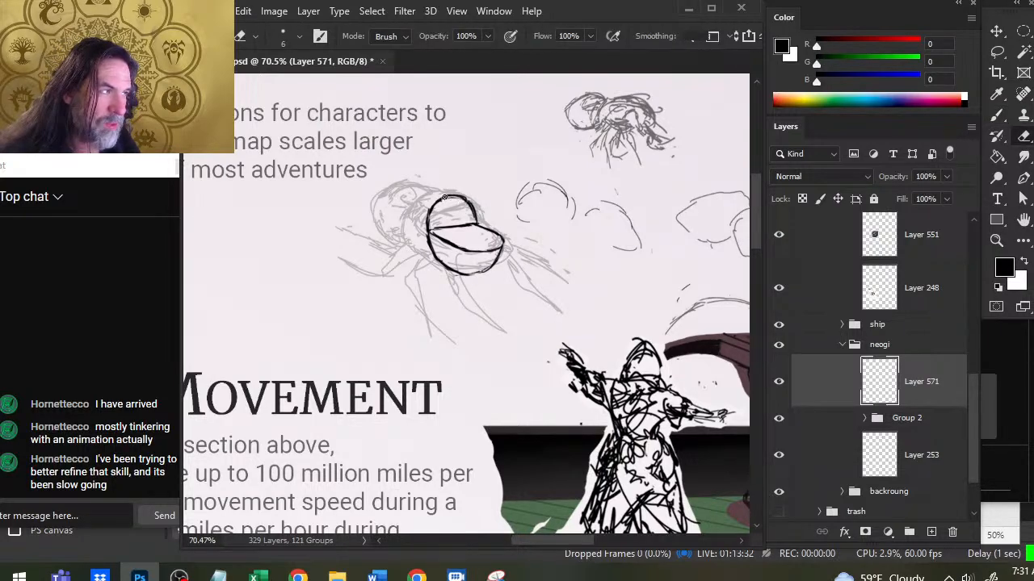
drag(446, 194, 467, 199)
key(b)
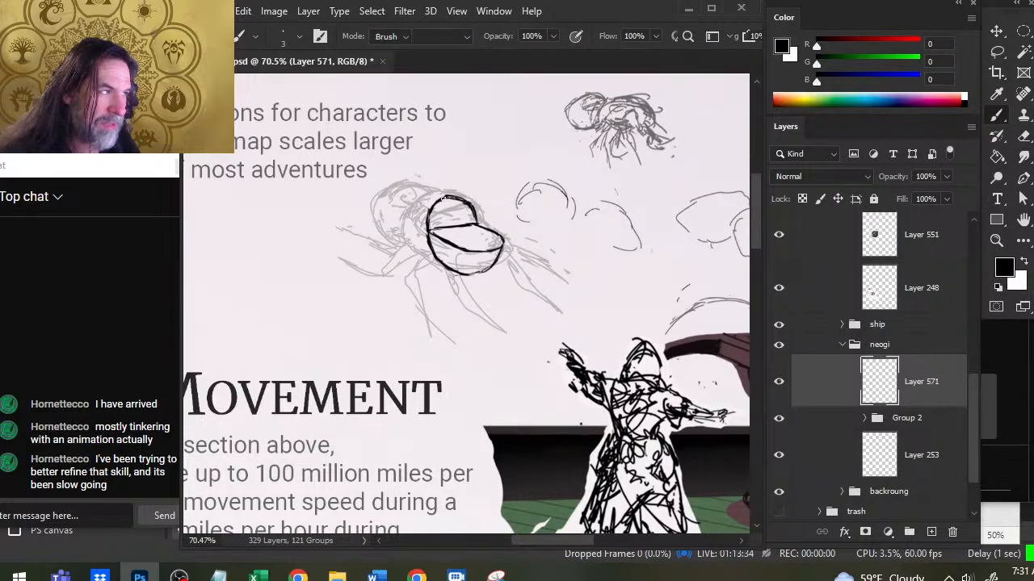
key(e)
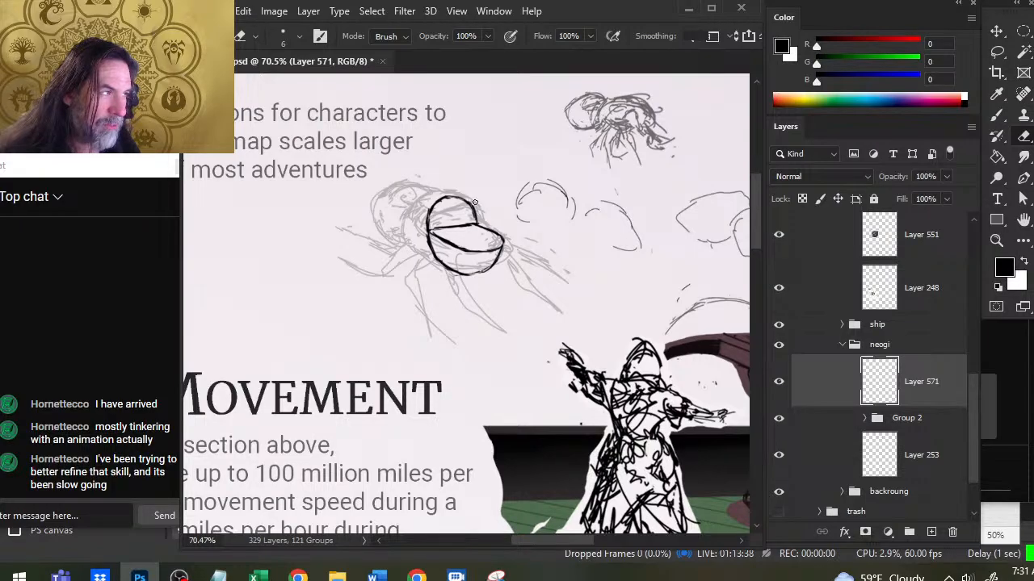
key(b)
key(e)
key(b)
key(e)
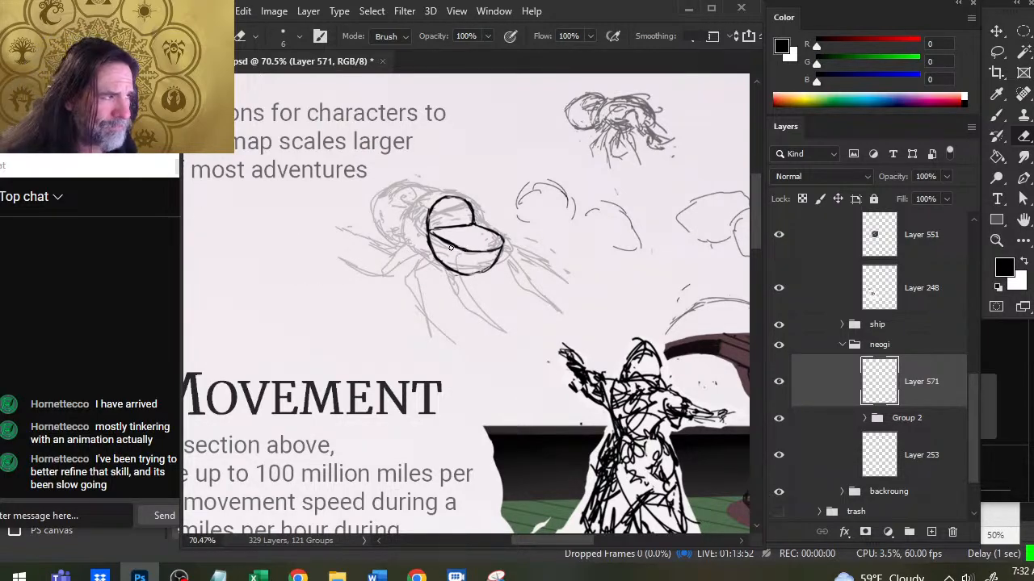
Redraw the lower edge of the oval shape as a smooth curve and erase the old line.
key(b)
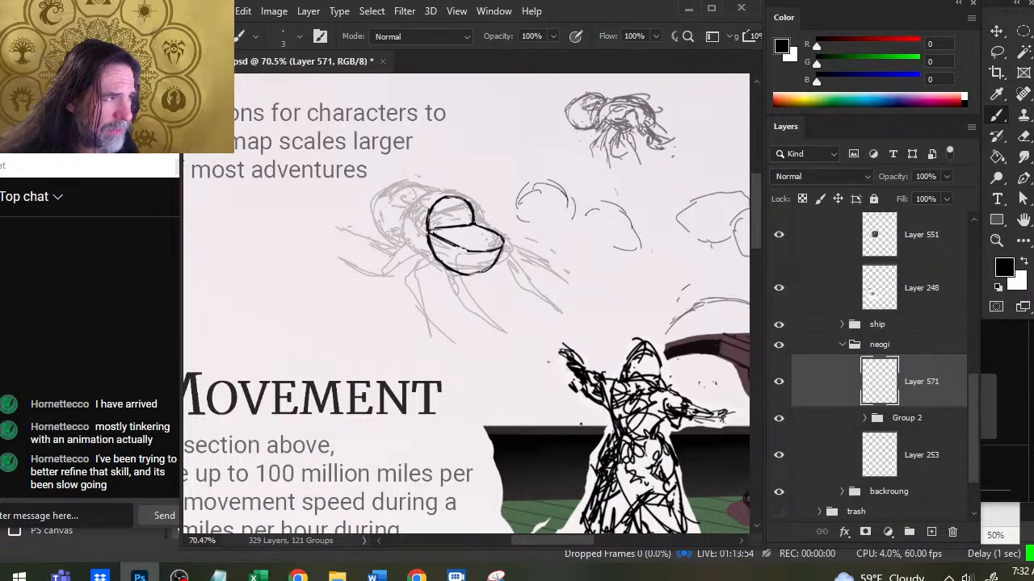
mouse_move(444, 242)
mouse_down()
mouse_move(478, 252)
mouse_move(467, 248)
mouse_move(500, 234)
mouse_move(493, 246)
mouse_up()
key(e)
key(b)
key(e)
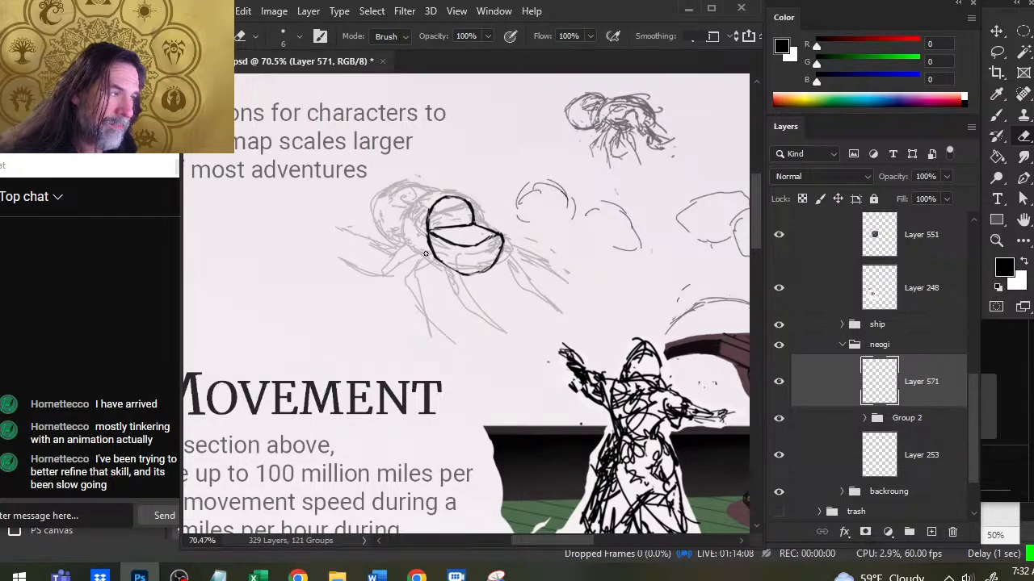
Redraw the bottom curve of the hull up to its right tip and trim the outer line.
key(b)
mouse_move(443, 262)
mouse_down()
mouse_move(494, 266)
mouse_move(502, 241)
mouse_up()
key(e)
key(b)
key(e)
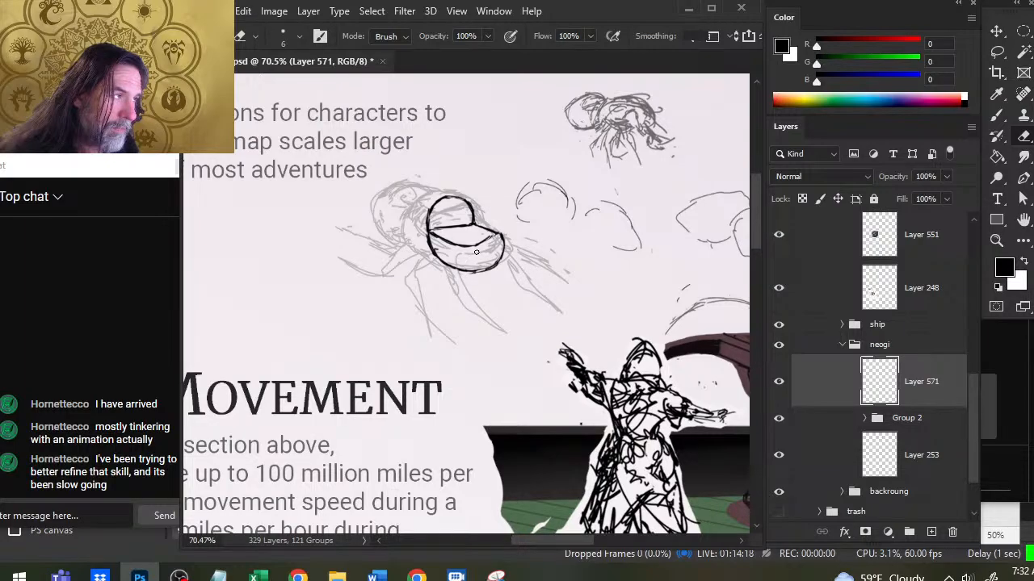
Redraw and trim the hull's upper right tip where the inner deck edge meets the outer curve.
key(b)
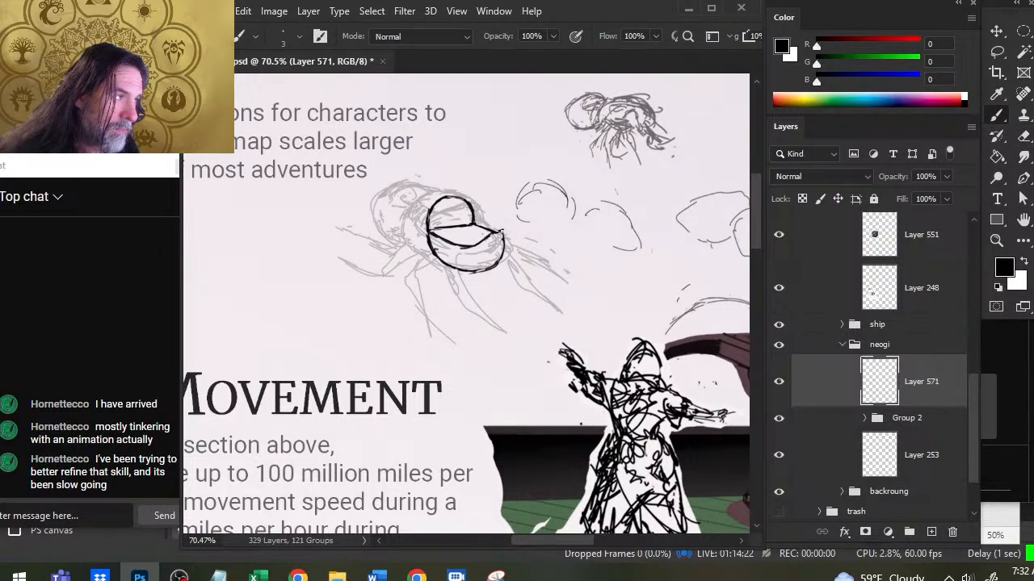
key(e)
key(b)
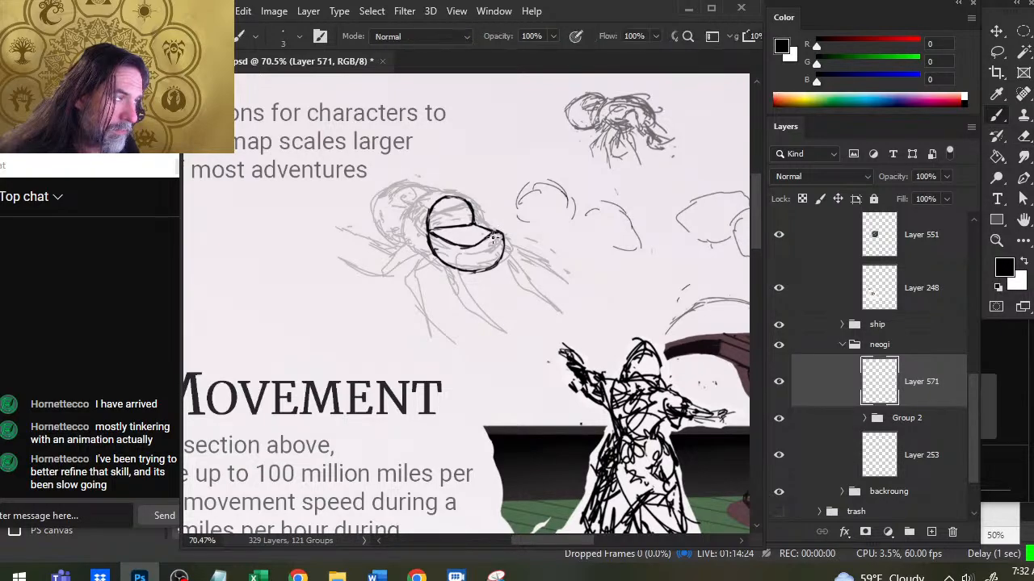
key(e)
key(b)
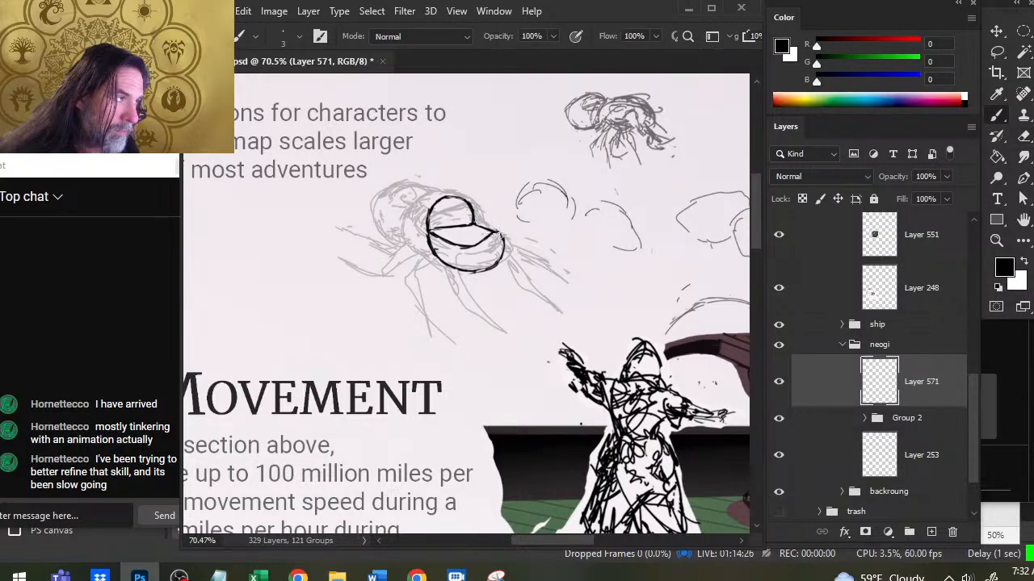
key(e)
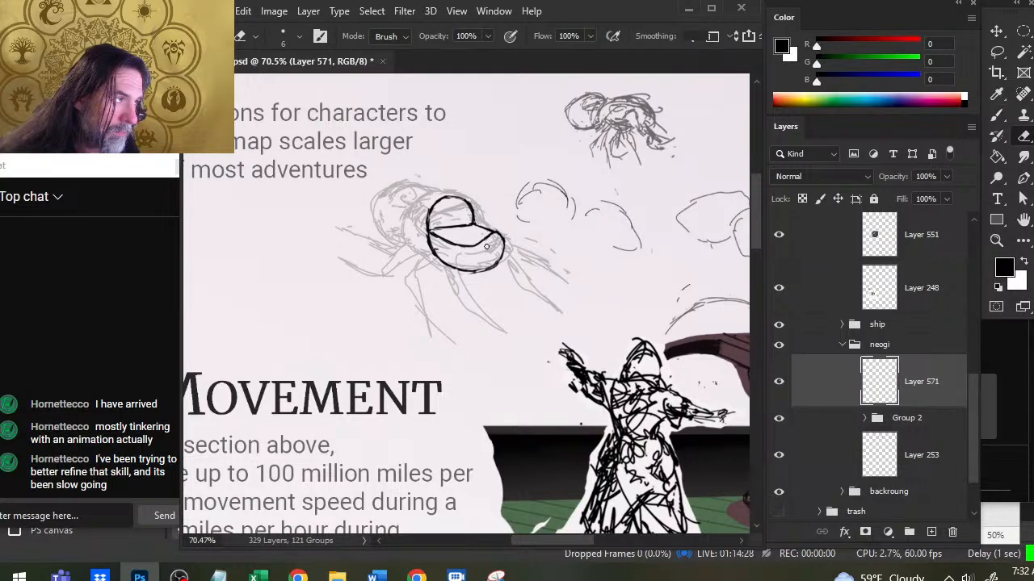
key(b)
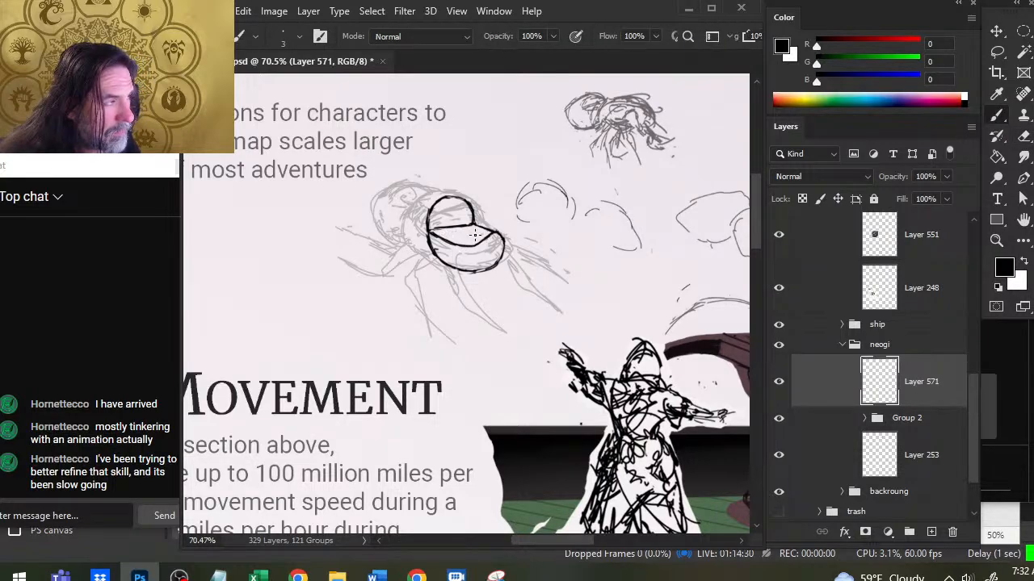
Rework the deck line under the dome, adding a short stepped edge toward the right tip and erasing the old line.
key(e)
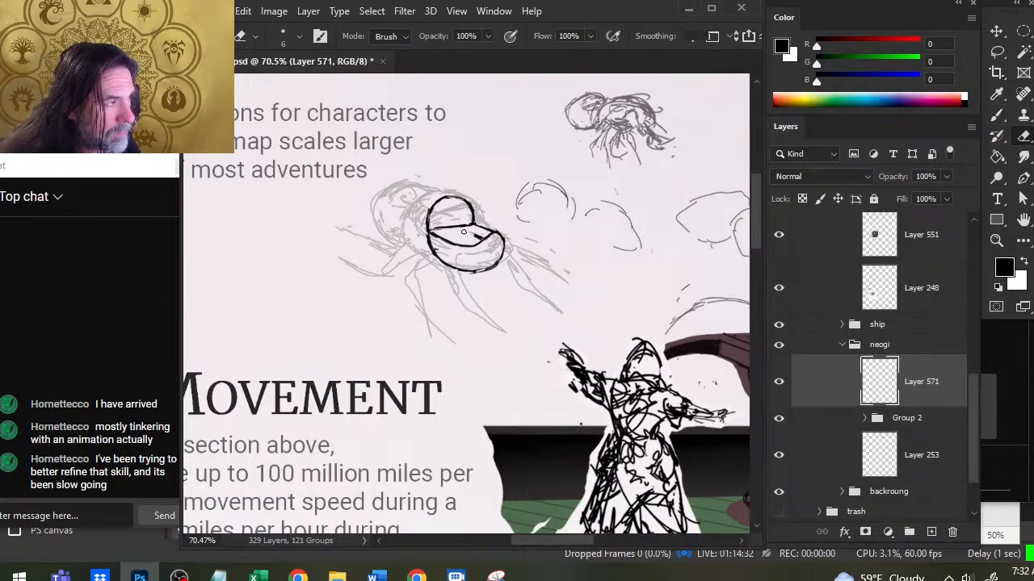
key(b)
mouse_move(470, 234)
mouse_down()
mouse_move(478, 238)
mouse_move(457, 235)
mouse_move(476, 216)
mouse_move(437, 228)
mouse_move(489, 235)
mouse_move(476, 231)
mouse_up()
key(e)
key(b)
key(e)
key(b)
key(e)
key(b)
key(e)
key(b)
key(e)
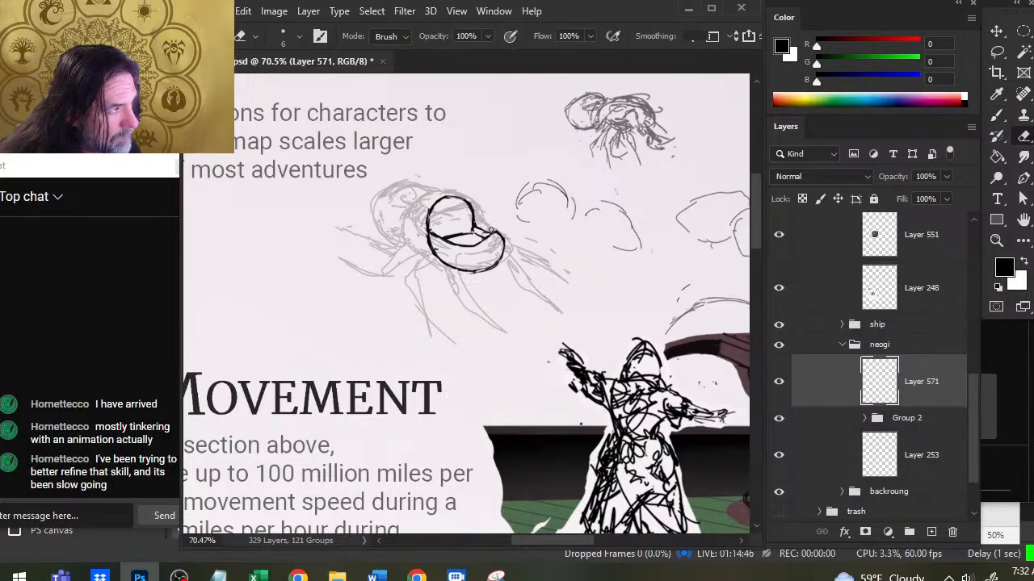
Ink the left curve of the middle body segment down to the hull and clean up where they join.
key(b)
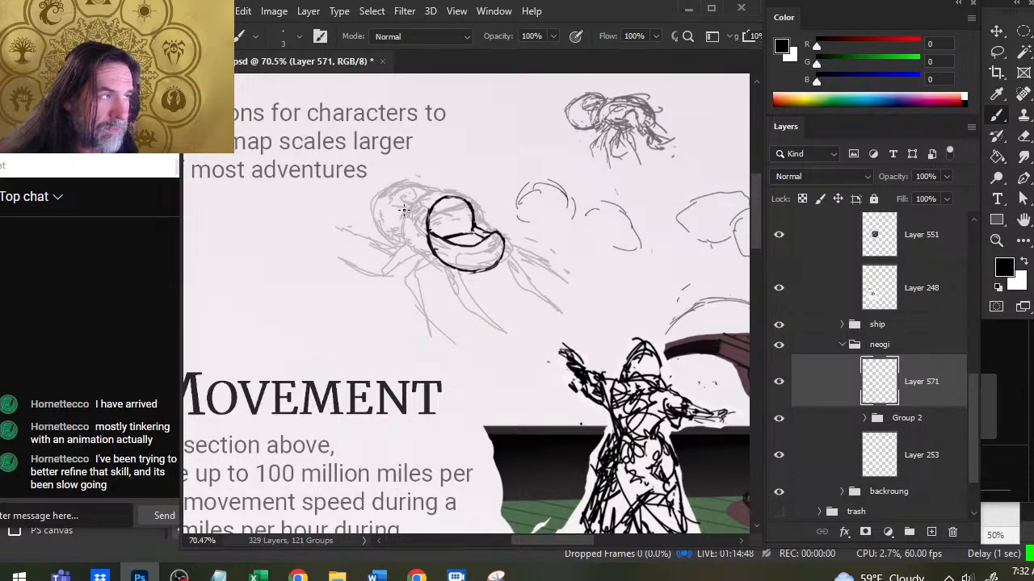
drag(413, 206, 403, 225)
mouse_move(406, 197)
mouse_down()
mouse_move(406, 240)
mouse_move(430, 250)
mouse_up()
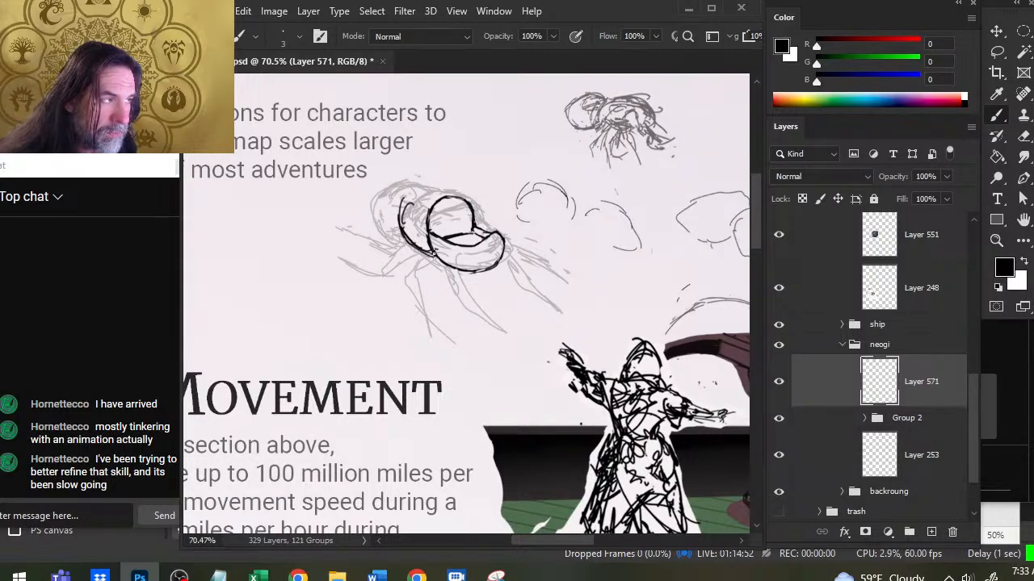
key(e)
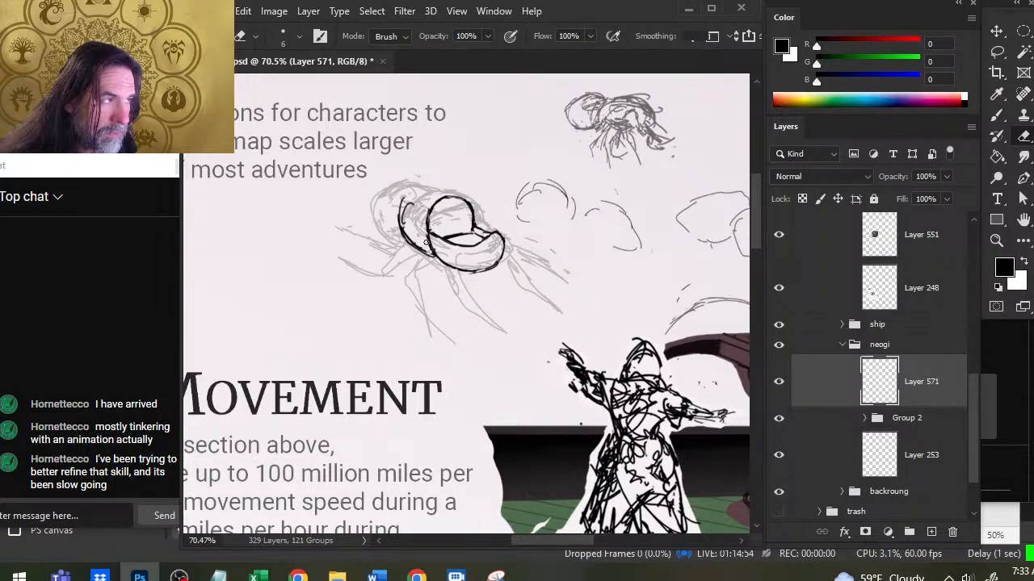
key(b)
key(e)
drag(408, 238, 437, 260)
key(b)
key(e)
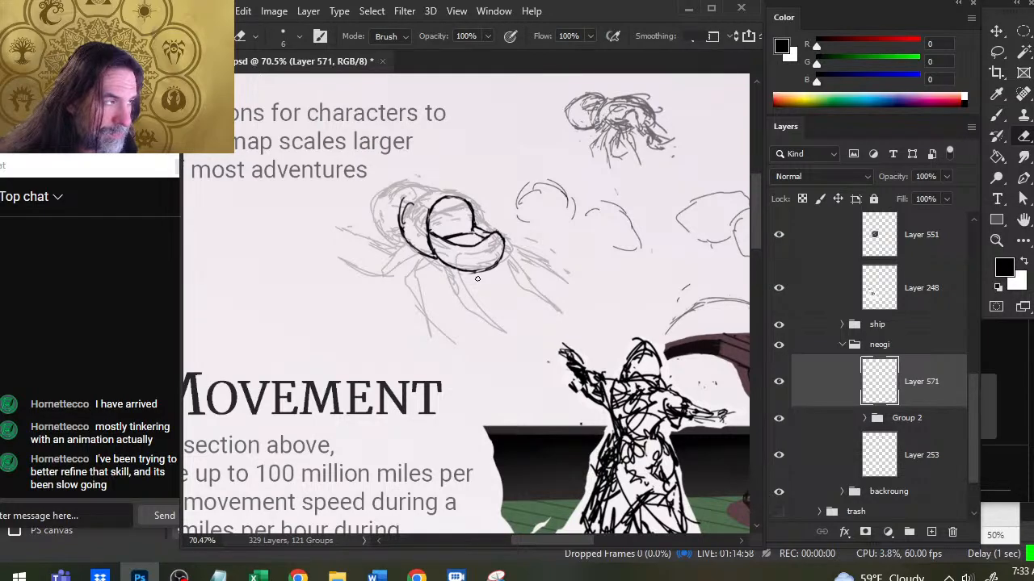
Smooth the hull's bottom curve with short strokes and draw the top outline of the middle body segment.
key(b)
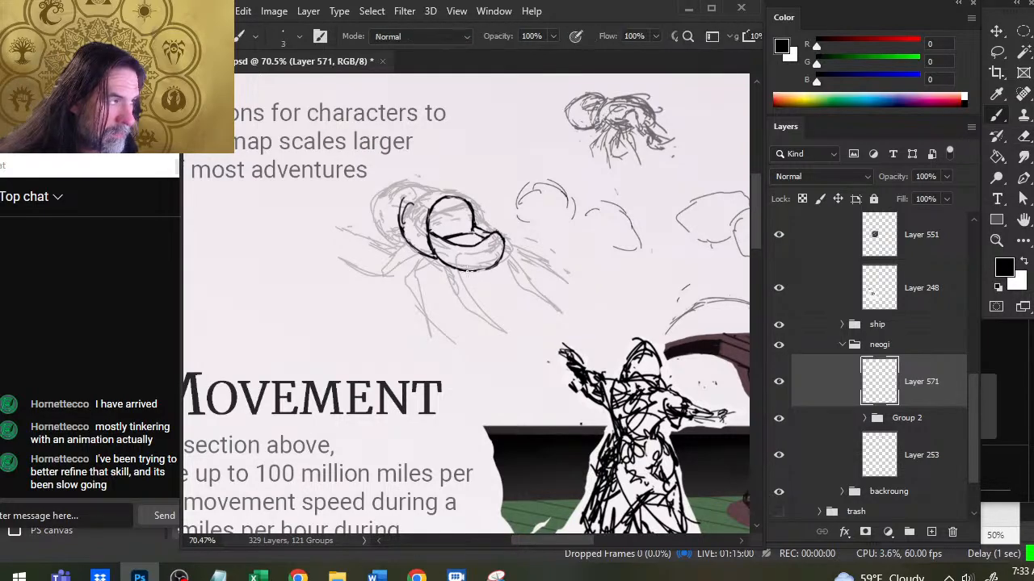
mouse_move(464, 270)
mouse_down()
mouse_move(494, 265)
mouse_move(486, 270)
mouse_up()
key(e)
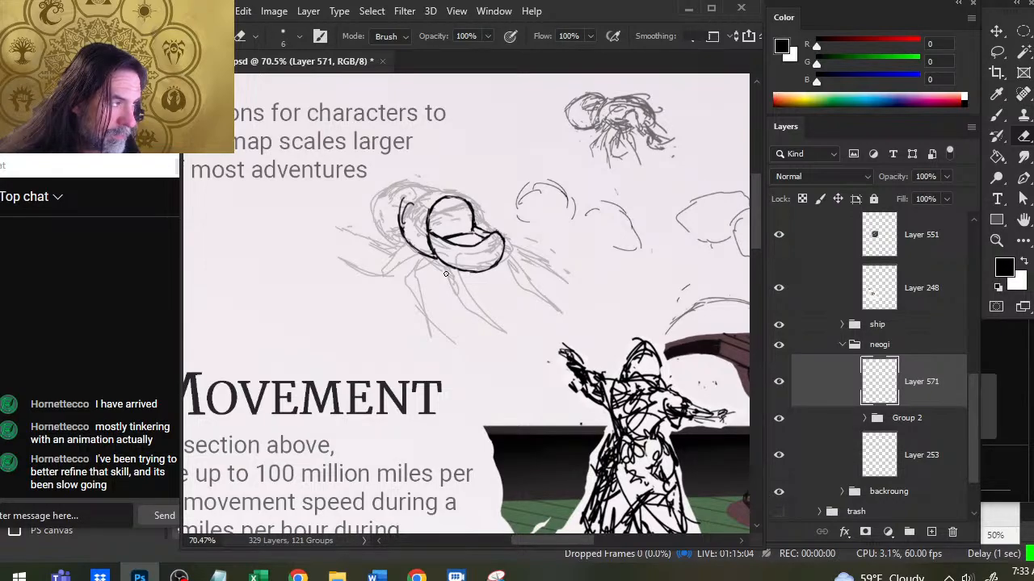
key(b)
drag(471, 273, 492, 268)
key(e)
key(b)
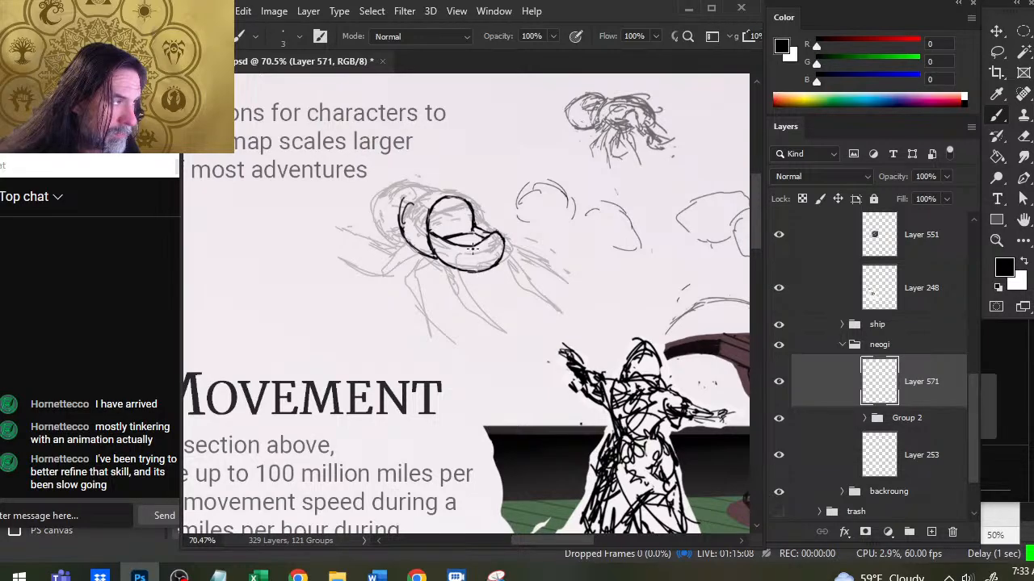
mouse_move(407, 193)
mouse_down()
mouse_move(401, 213)
mouse_move(413, 191)
mouse_move(453, 191)
mouse_move(473, 206)
mouse_up()
Examine the coloured top-down spider ship on the grid map further down the page as a shape reference.
key(space)
drag(545, 305, 590, 229)
key(ctrl+space)
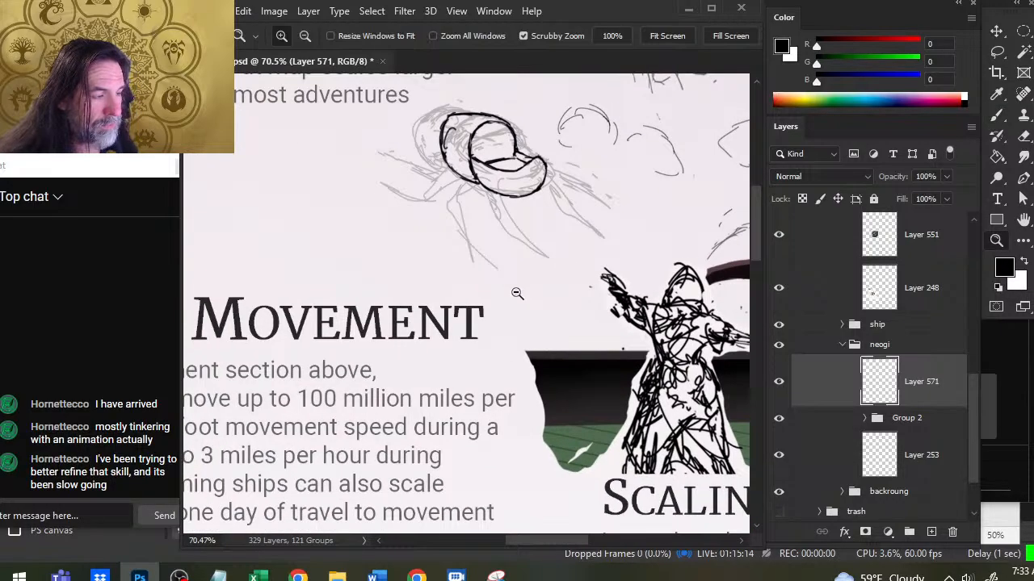
drag(517, 293, 432, 311)
drag(453, 362, 464, 166)
drag(440, 315, 517, 355)
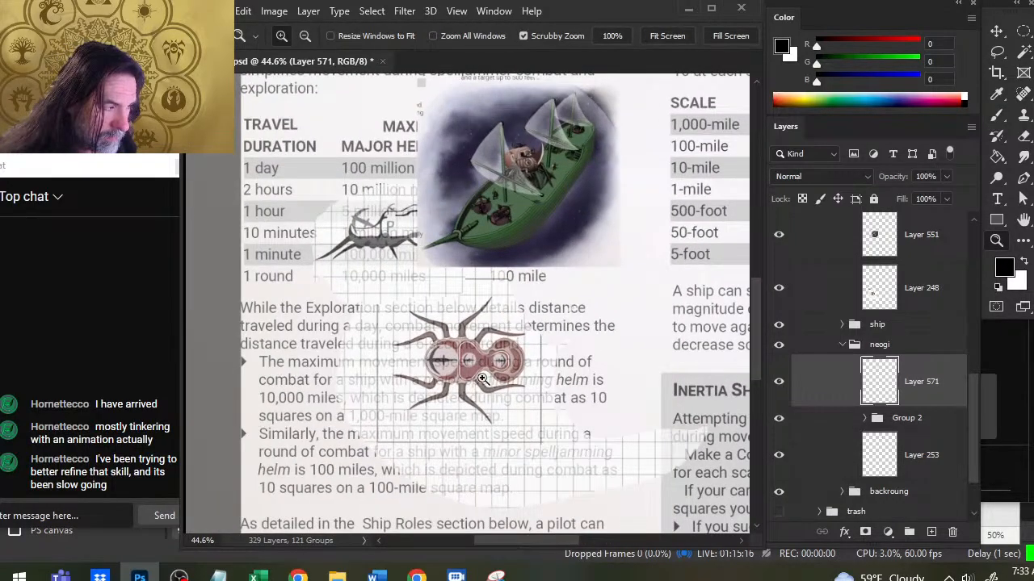
key(space)
drag(446, 215, 427, 249)
drag(515, 151, 477, 394)
mouse_move(510, 243)
mouse_down()
mouse_move(504, 299)
mouse_move(511, 237)
mouse_up()
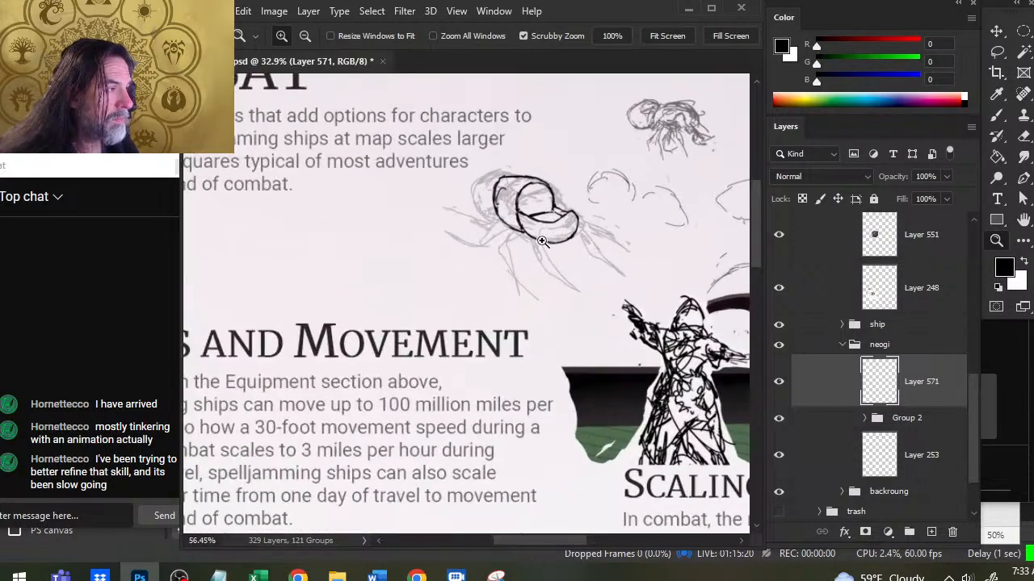
Redraw the middle segment's upper left outline and add a short curved edge from its top toward the dome.
key(e)
key(b)
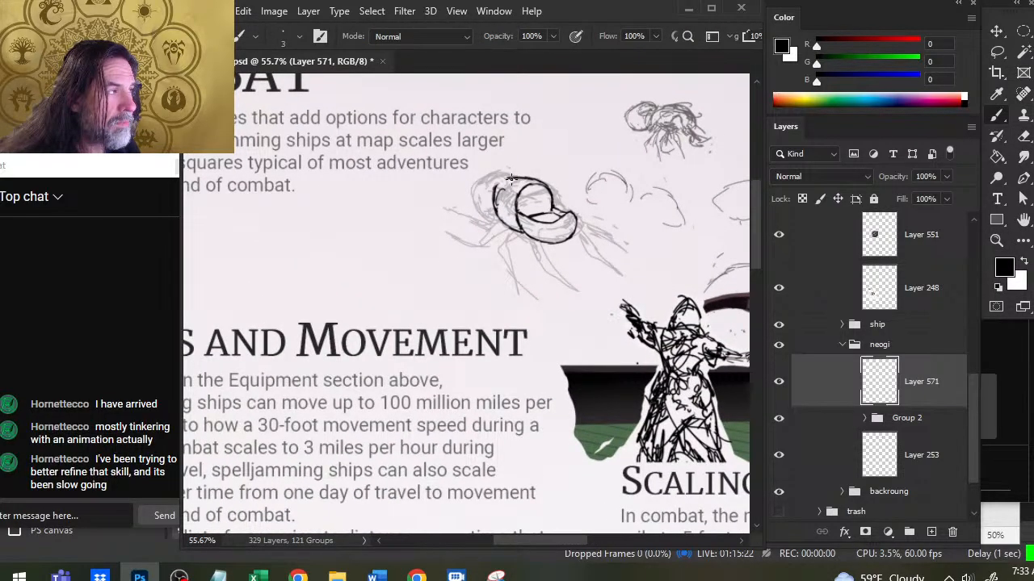
drag(514, 178, 494, 190)
key(e)
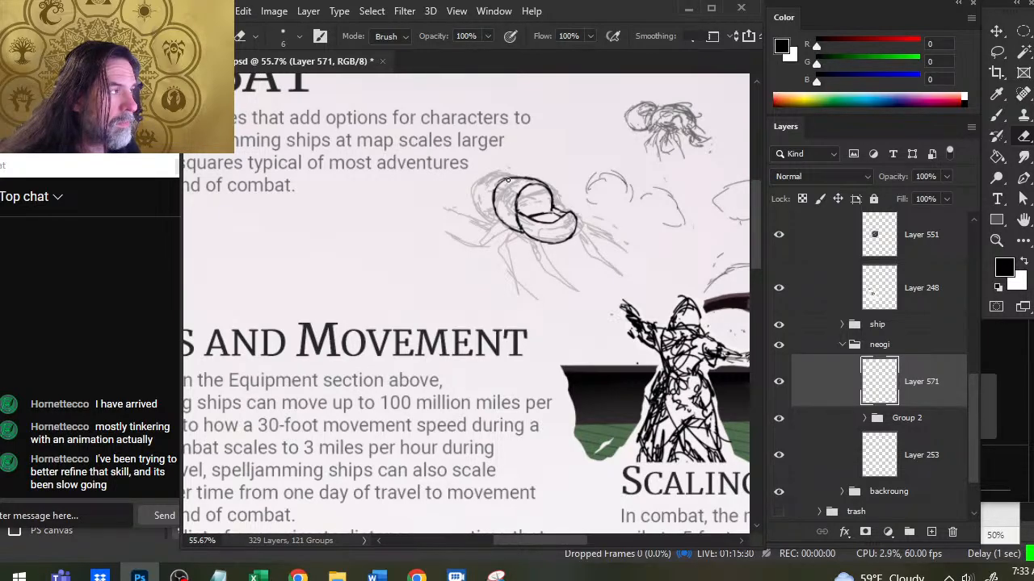
key(b)
mouse_move(505, 180)
mouse_down()
mouse_move(548, 188)
mouse_move(501, 186)
mouse_move(522, 188)
mouse_up()
key(e)
key(b)
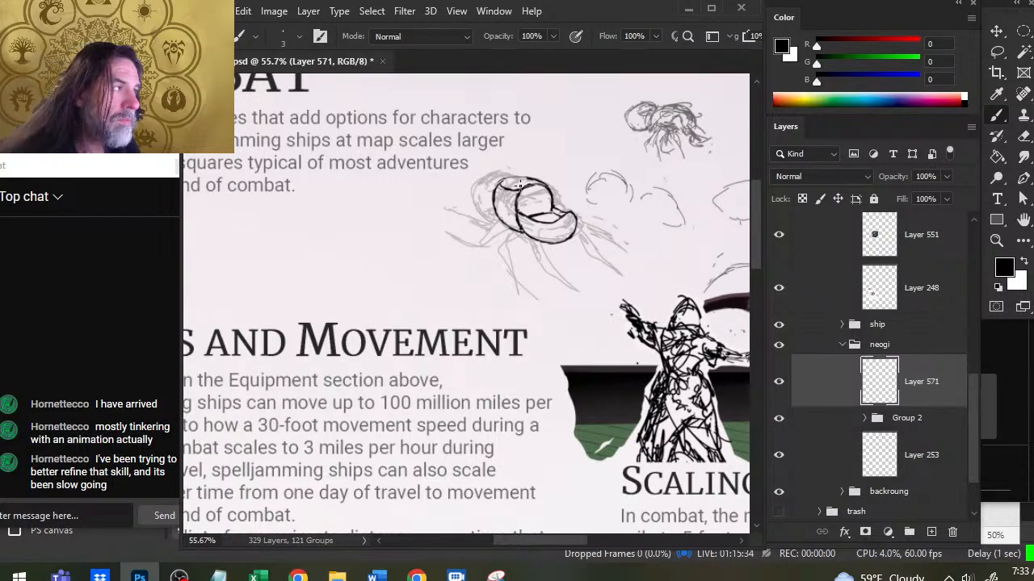
key(e)
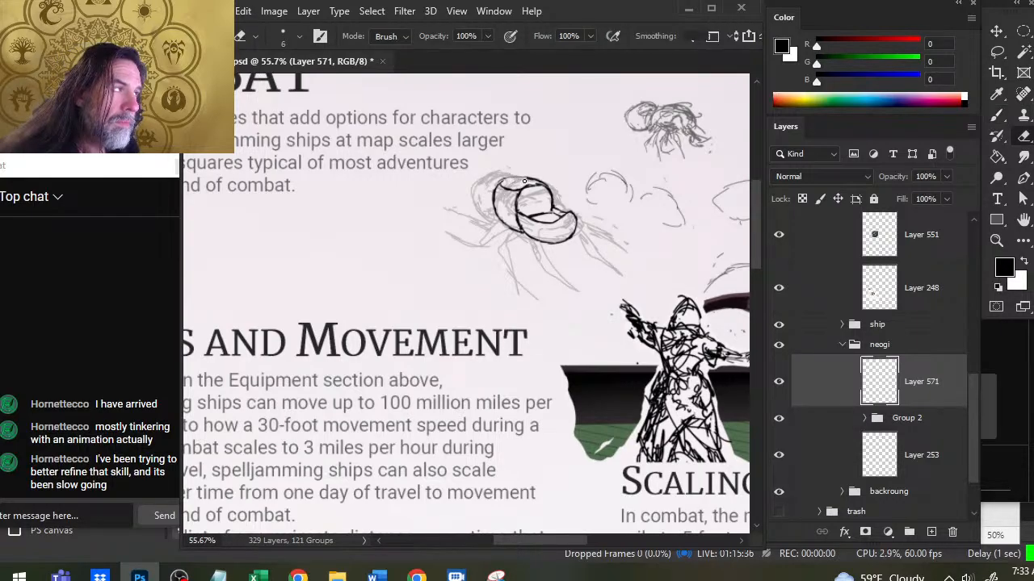
Extend the middle segment's inner top edge to the dome and tidy the overlapping lines.
key(b)
mouse_move(527, 183)
mouse_down()
mouse_move(544, 188)
mouse_move(533, 185)
mouse_up()
key(e)
key(b)
key(e)
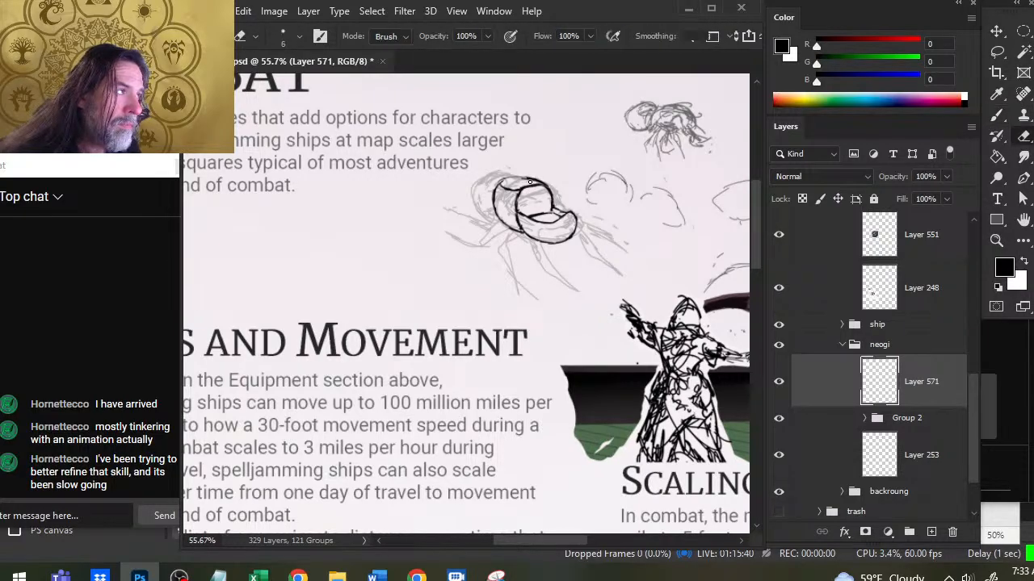
key(b)
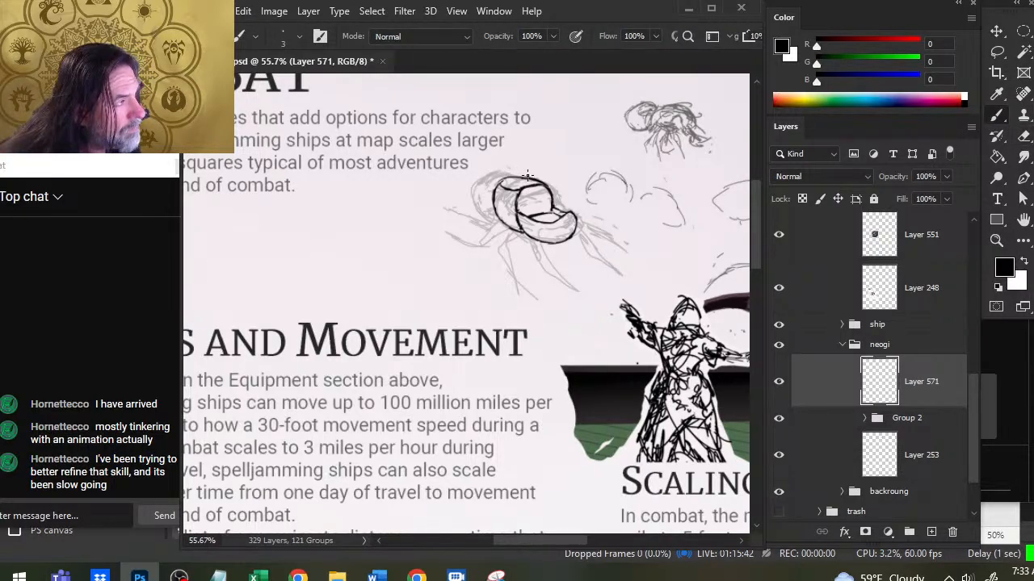
Ink the rounded outline of the ship's rear segment over the sketch, connecting its top to the middle segment.
mouse_move(522, 179)
mouse_down()
mouse_move(468, 175)
mouse_move(460, 204)
mouse_move(485, 221)
mouse_move(476, 212)
mouse_up()
key(e)
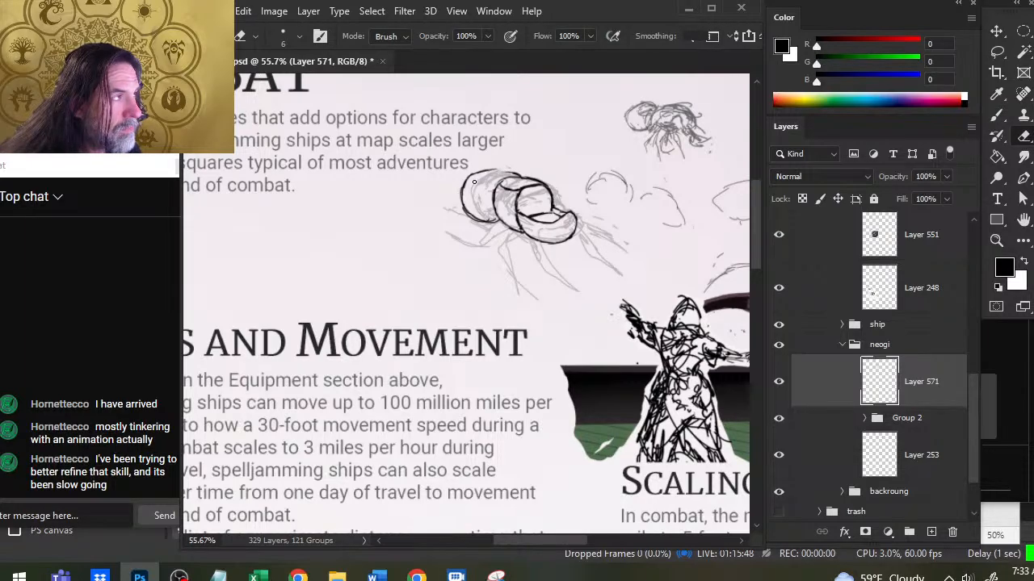
key(b)
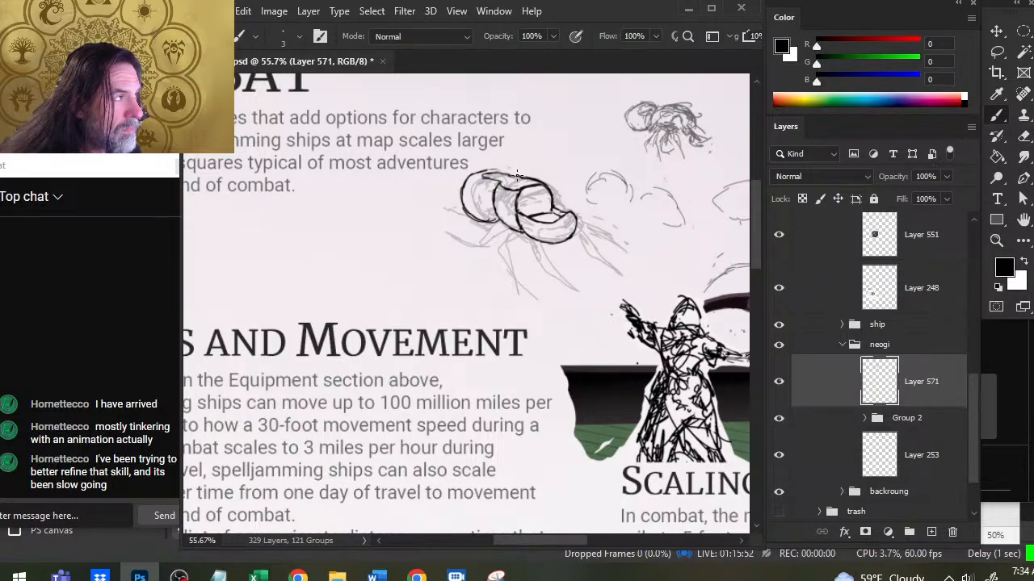
key(e)
key(b)
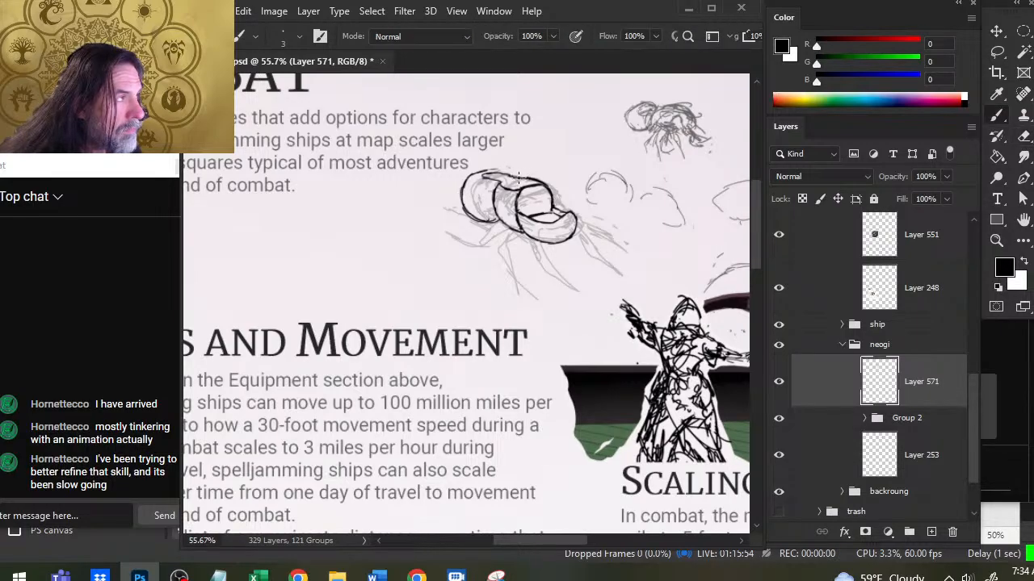
Trim and redraw the top line joining the rear segment, middle segment and dome.
key(e)
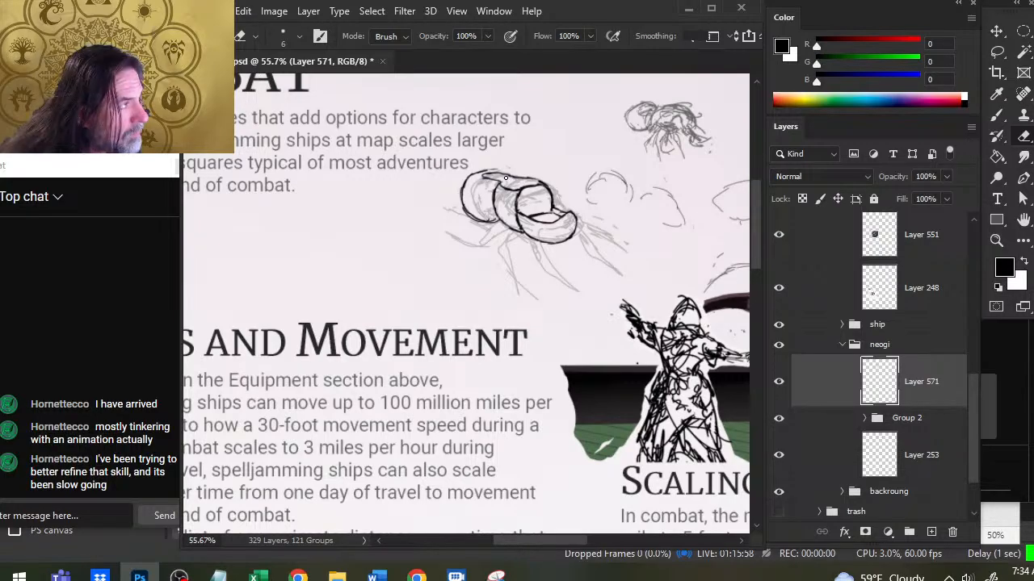
key(b)
key(e)
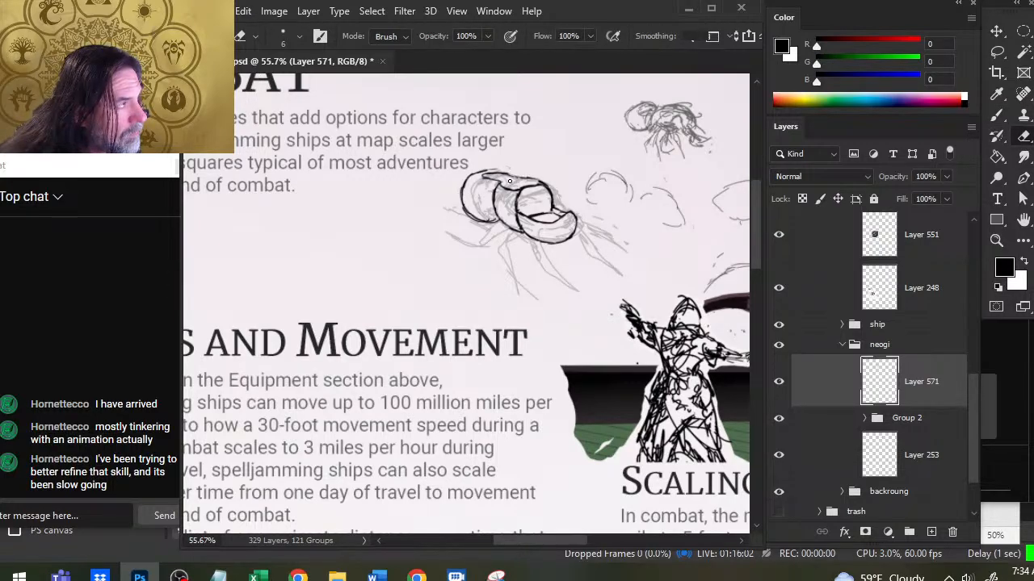
key(b)
key(e)
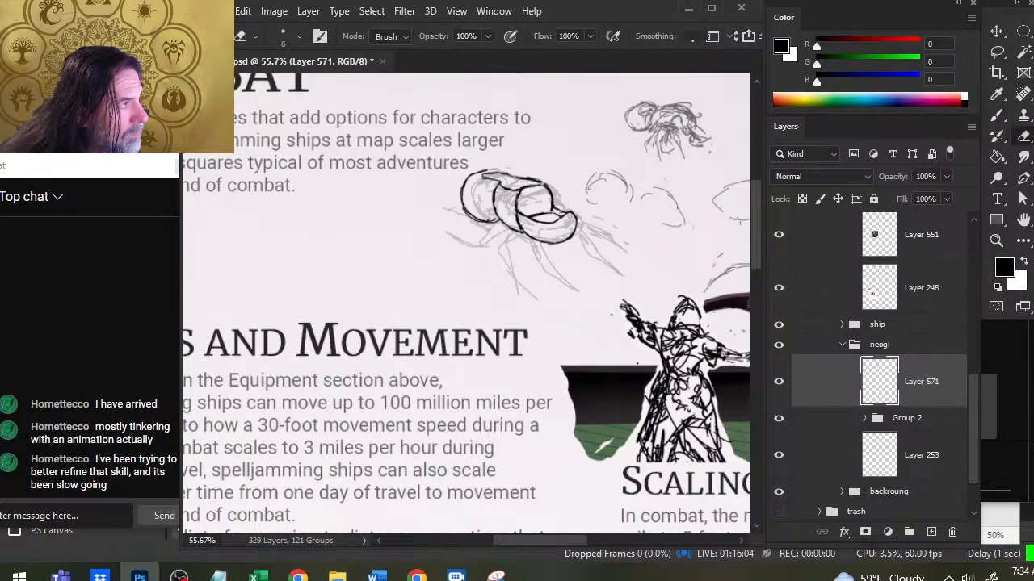
key(b)
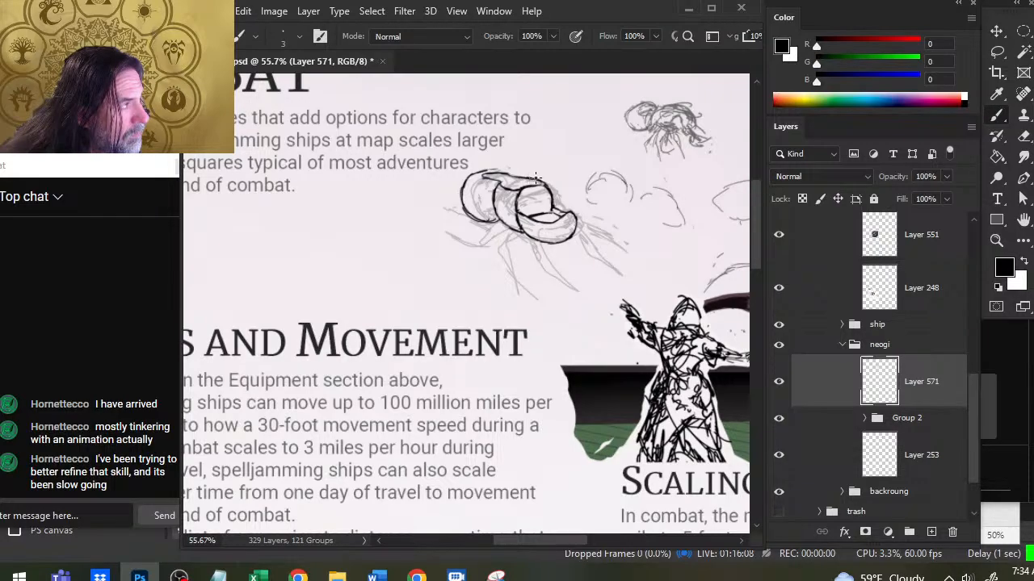
key(e)
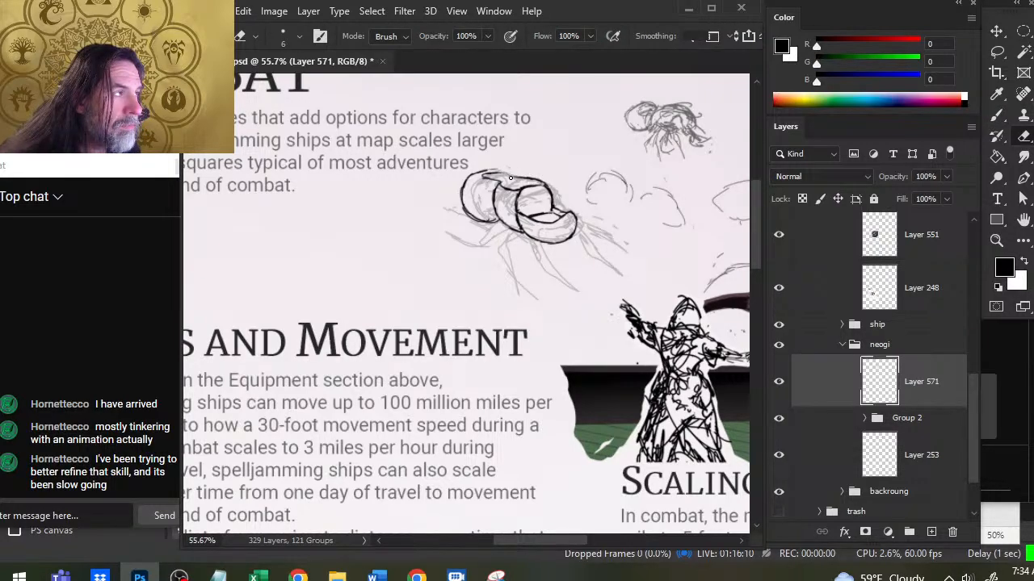
key(b)
key(e)
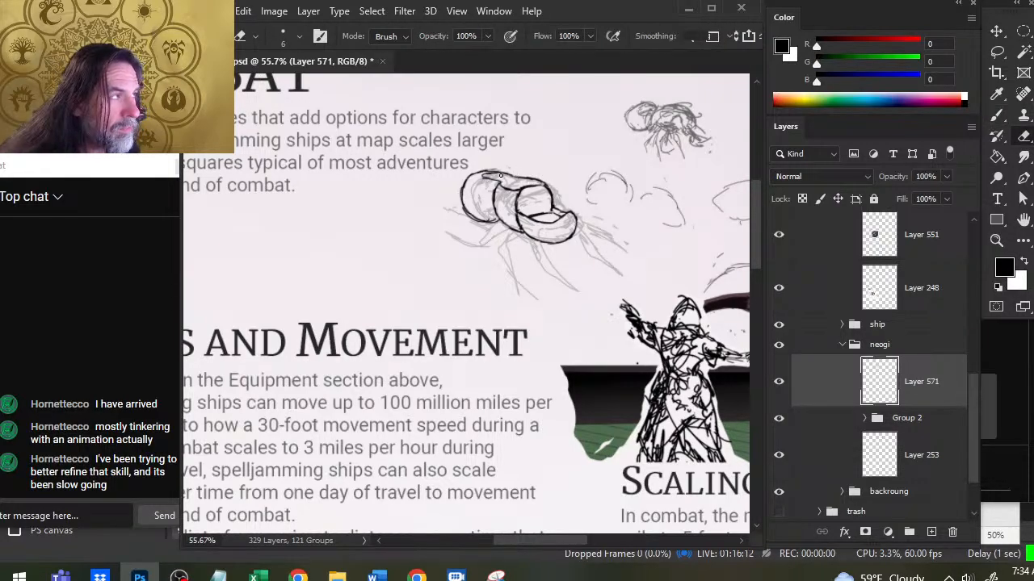
Refine the upper ink outline of the neogi's body on Layer 571 with the Brush and Eraser.
key(b)
key(e)
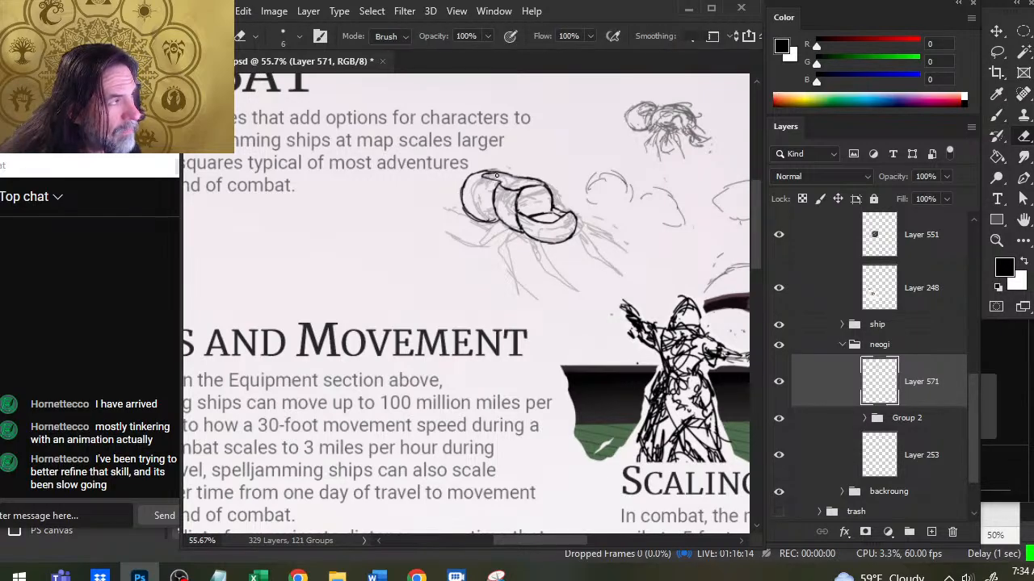
key(z)
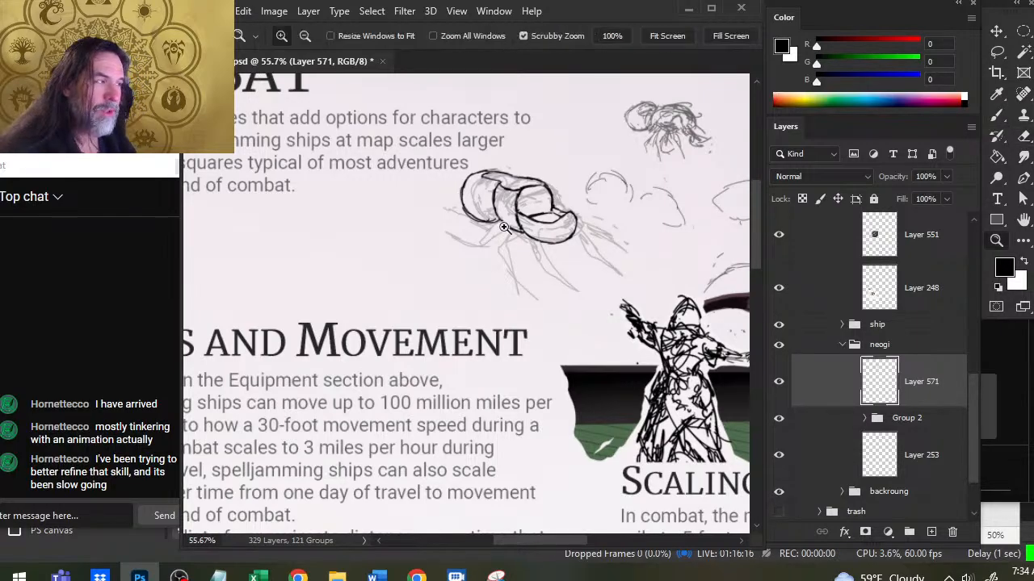
drag(507, 226, 533, 226)
key(e)
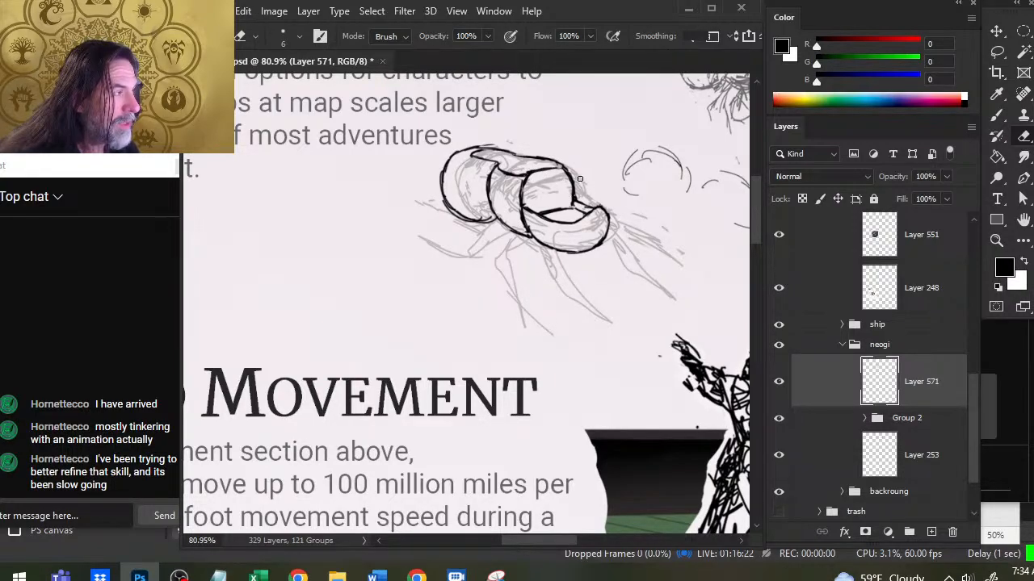
Rework the ink line on the far side of the neogi's front segment so it flows into the corner of the end curl.
key(b)
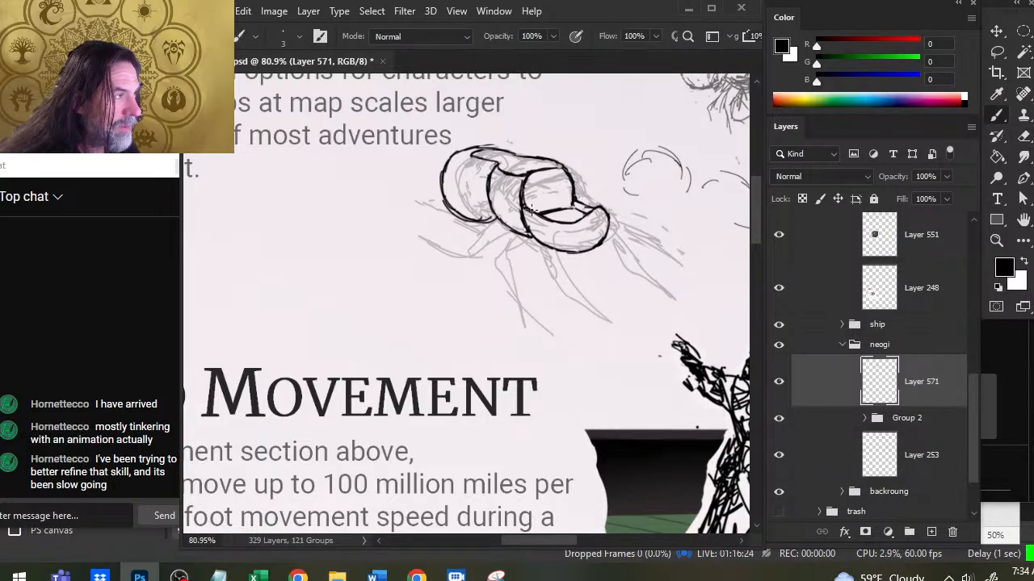
key(e)
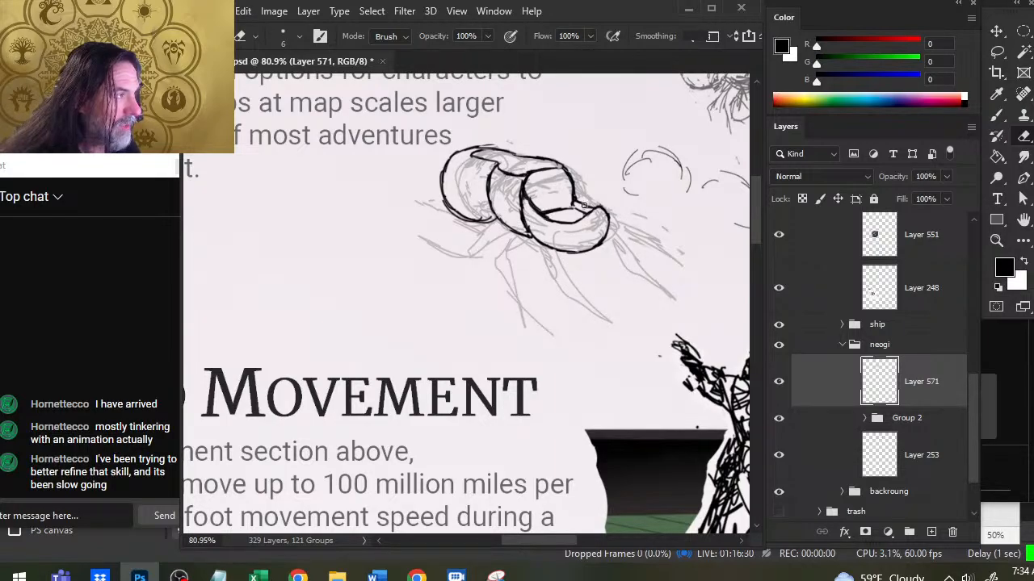
key(b)
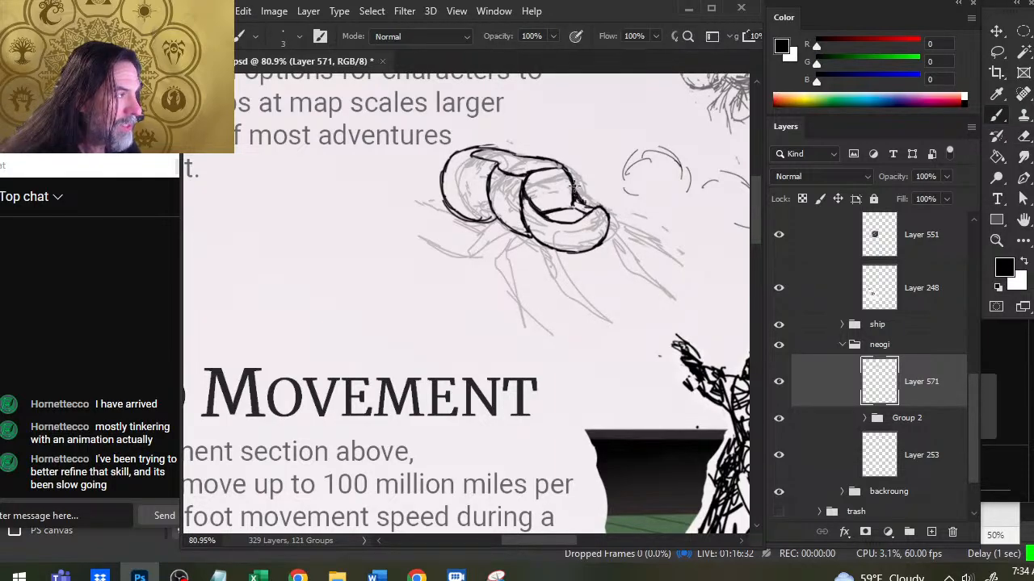
key(e)
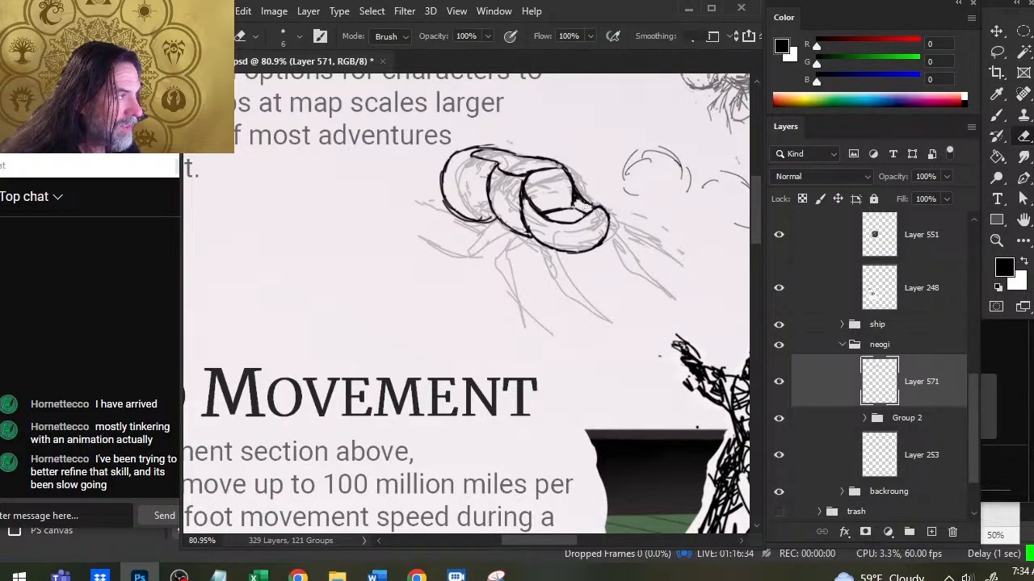
key(b)
key(e)
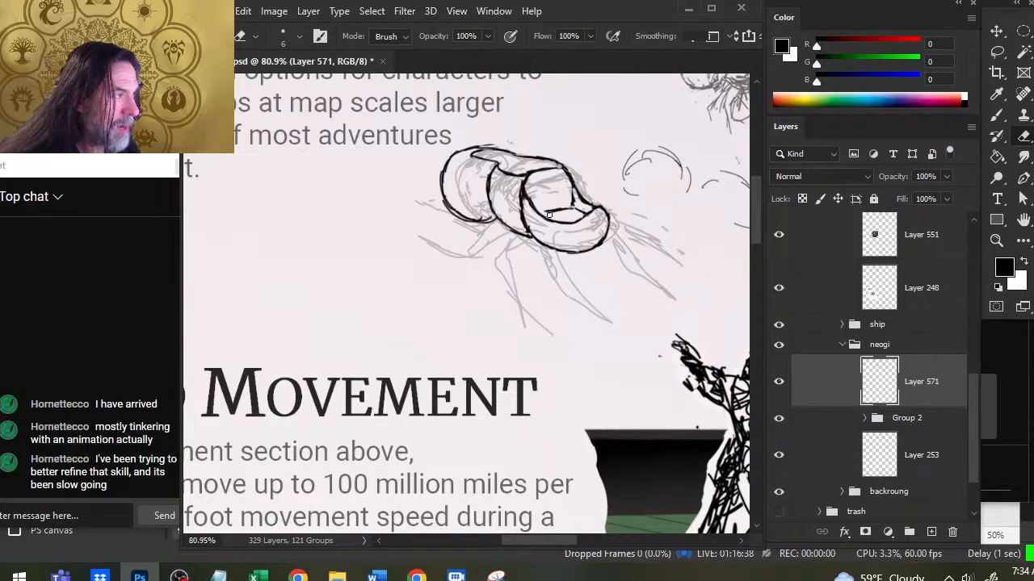
Redraw the inner lower curve of the neogi's front segment as one rounded line and erase the stray ink around it.
key(b)
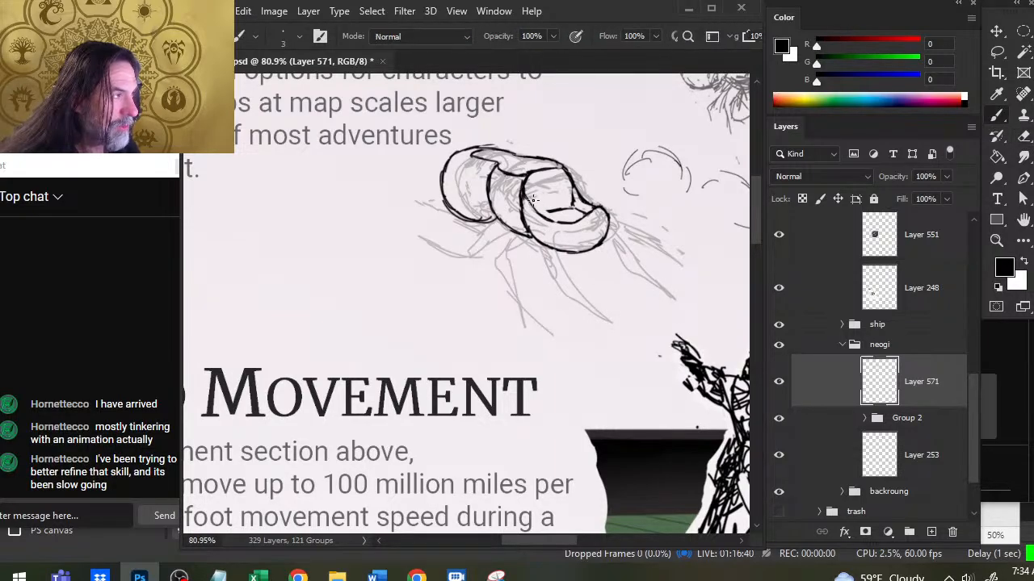
key(e)
key(b)
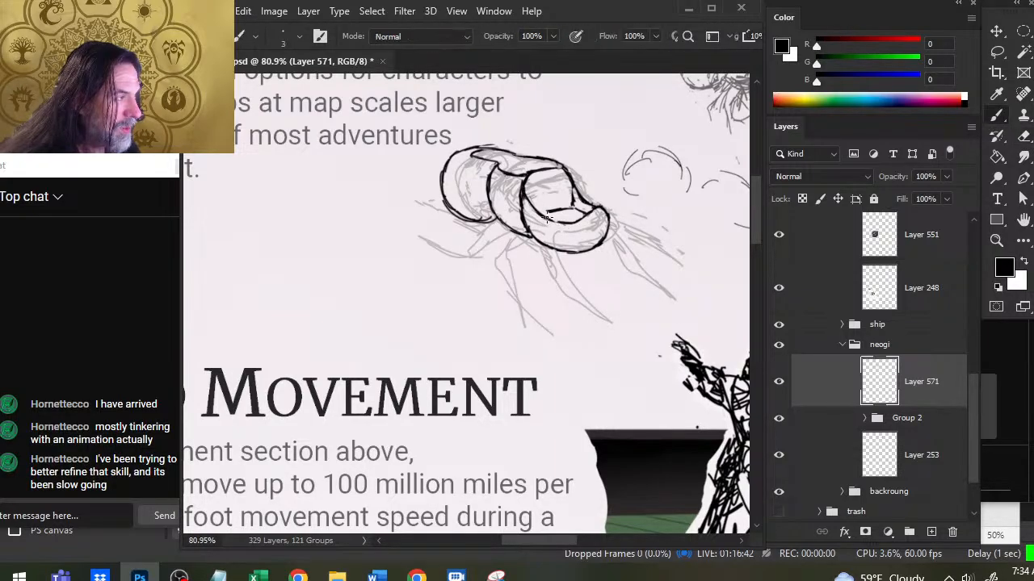
drag(540, 213, 566, 222)
key(e)
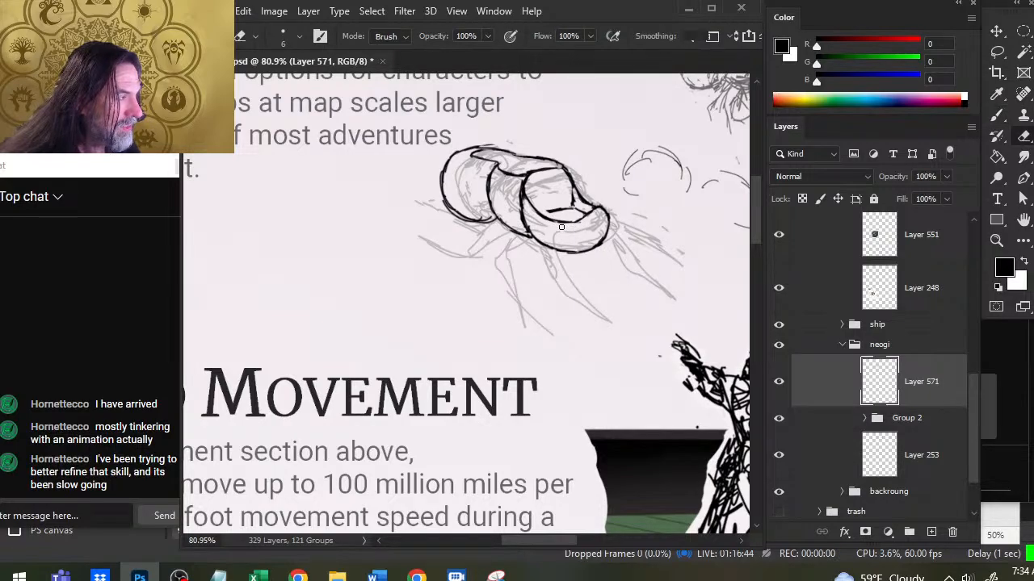
key(b)
drag(565, 222, 588, 218)
key(e)
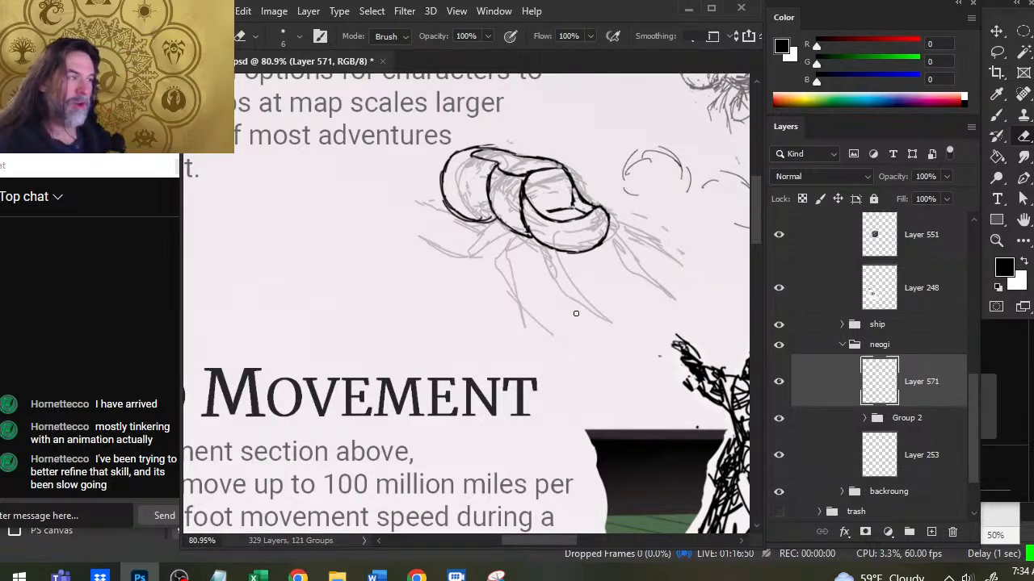
Clean up the dividing line between the neogi's middle and front segments down to where it meets the lower body outline.
key(b)
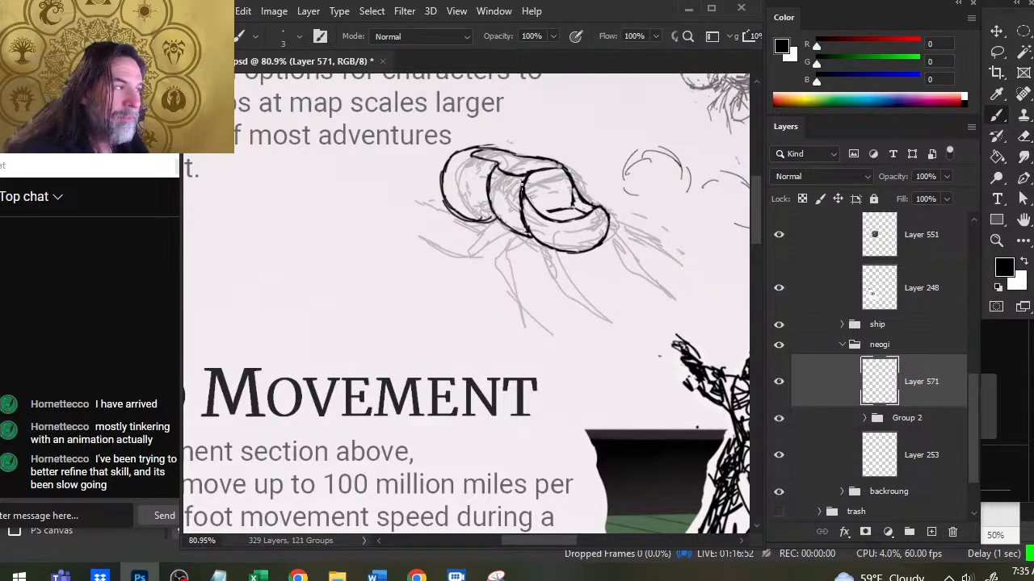
key(e)
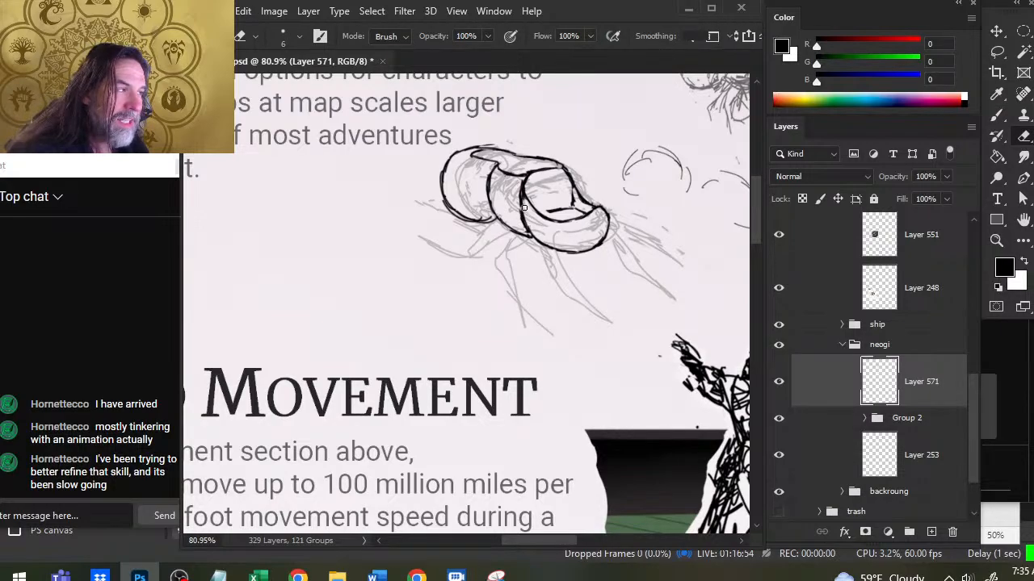
key(b)
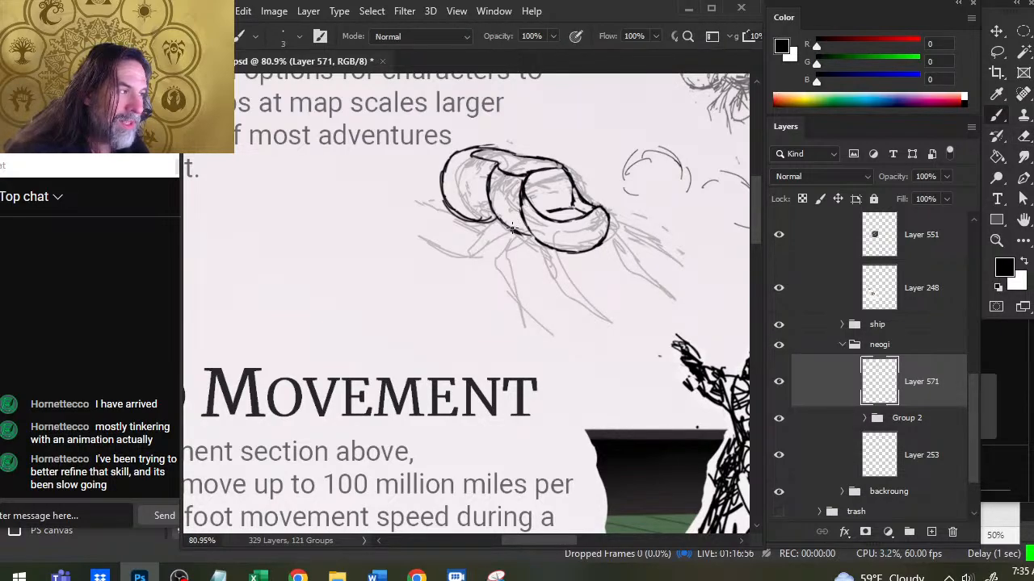
key(e)
key(b)
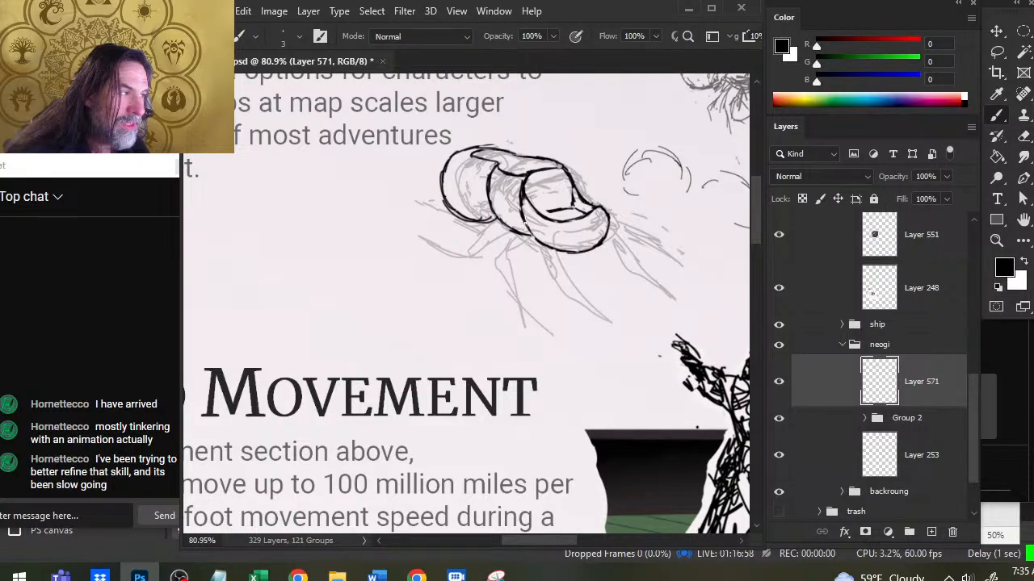
drag(529, 229, 524, 216)
key(e)
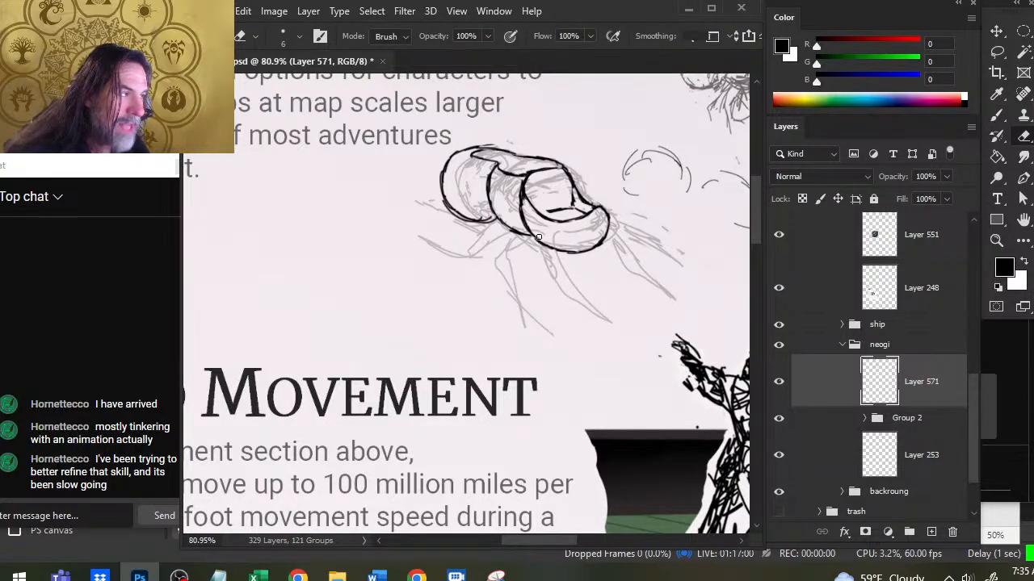
Smooth the lower outline of the neogi's front segment by trimming its edge and redrawing the underside curve in black.
key(b)
key(e)
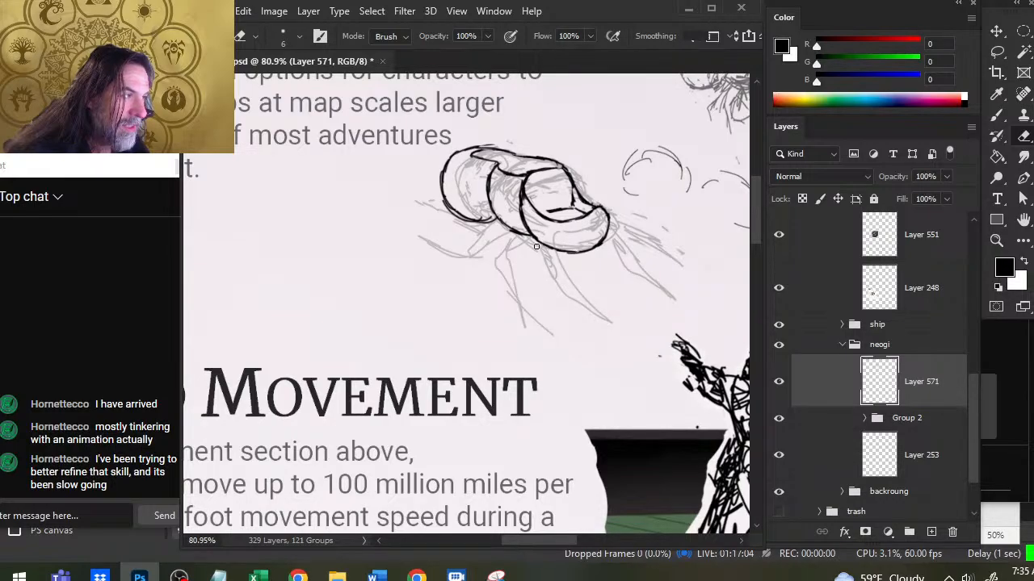
key(b)
key(e)
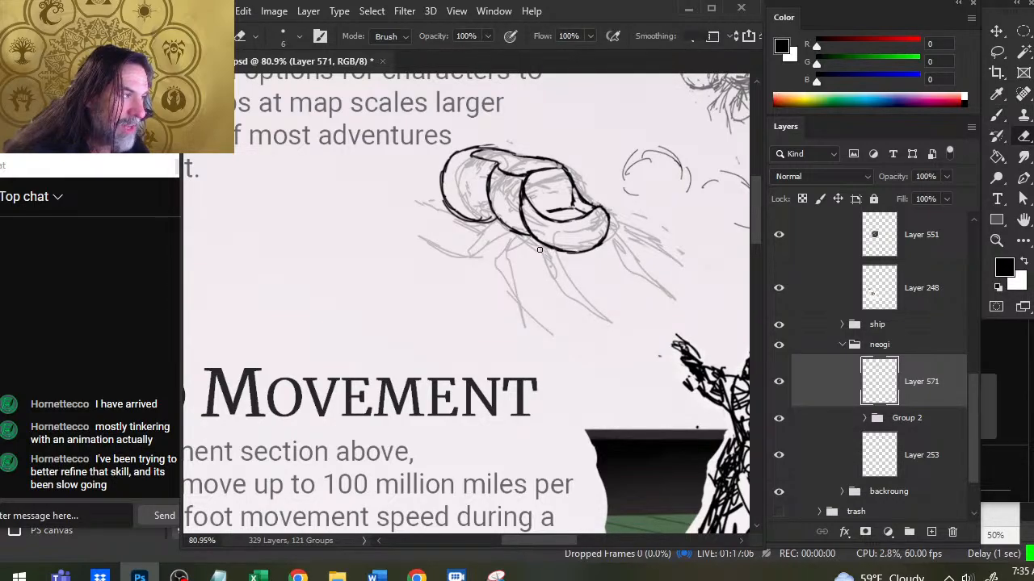
key(b)
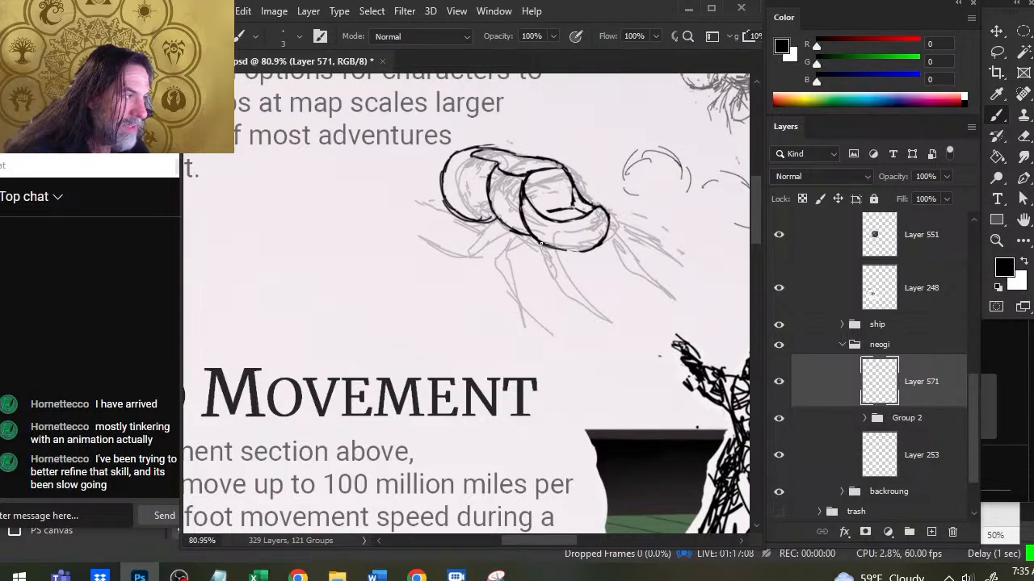
drag(541, 243, 587, 251)
key(e)
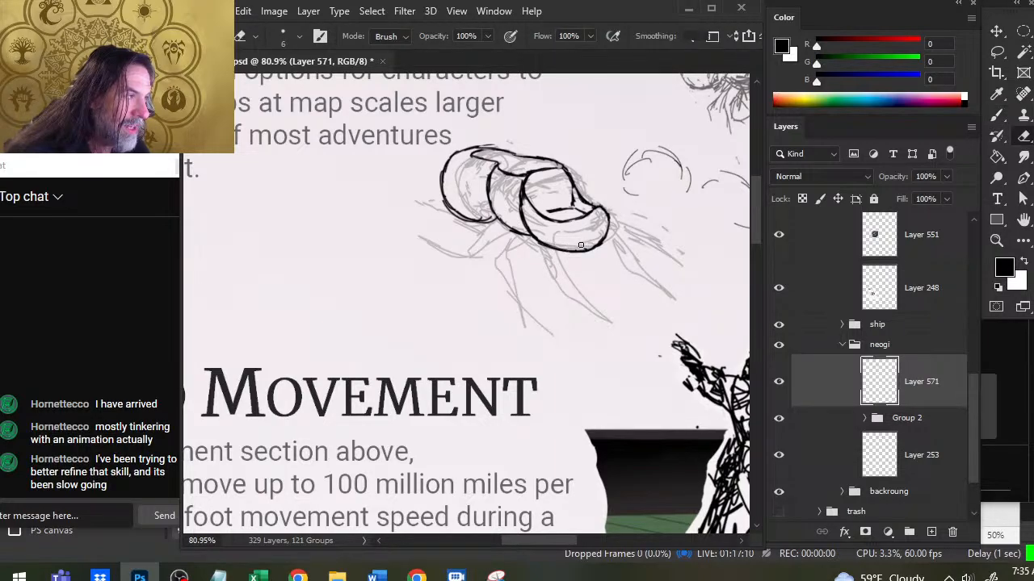
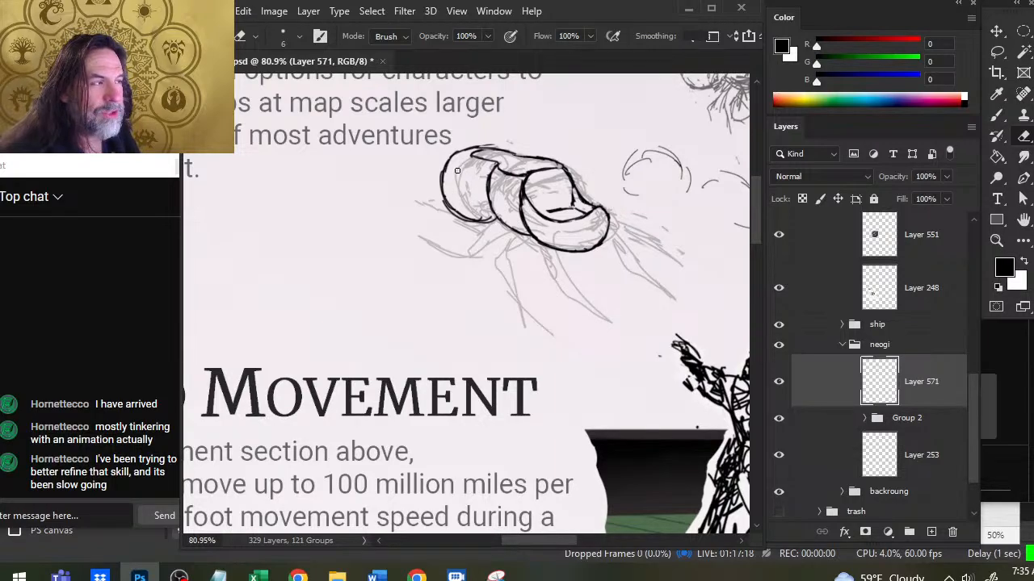
Erase the outer outline of the neogi's rear segment, touch up the adjoining top line, and redraw the rear curve in black.
mouse_move(449, 161)
mouse_down()
mouse_move(443, 190)
mouse_move(454, 159)
mouse_up()
key(b)
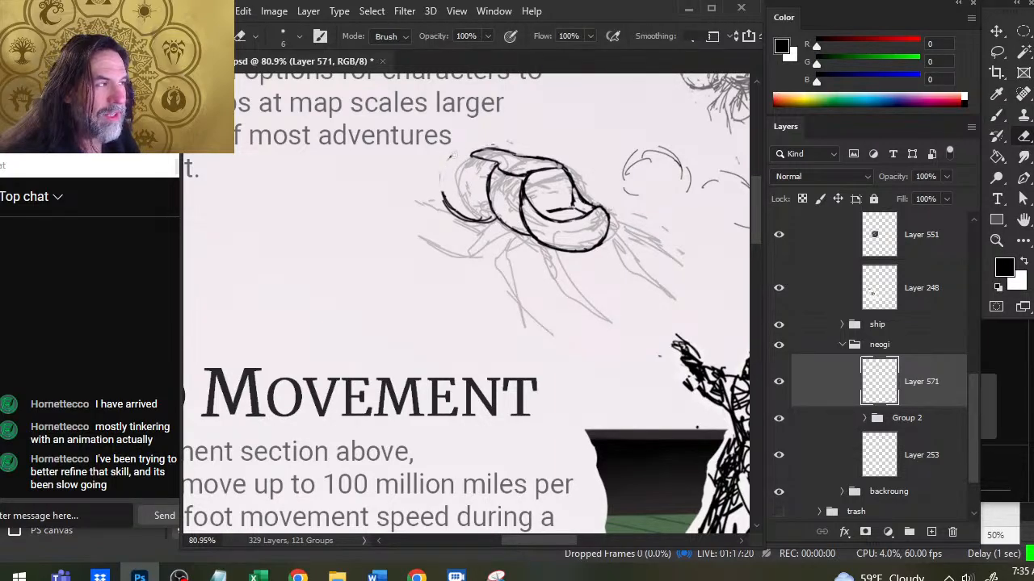
key(e)
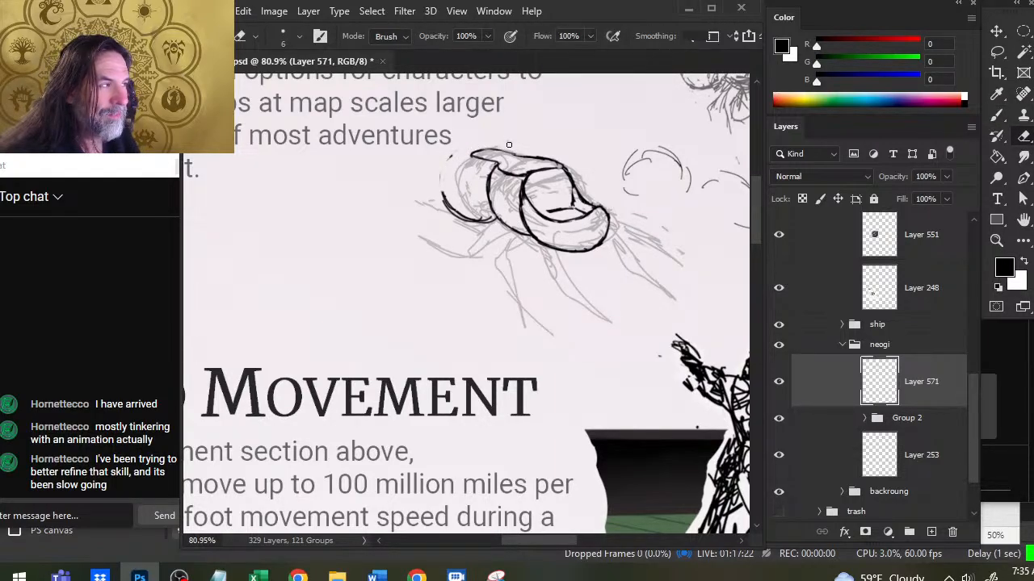
key(b)
mouse_move(494, 155)
mouse_down()
mouse_move(521, 158)
mouse_move(512, 154)
mouse_up()
key(e)
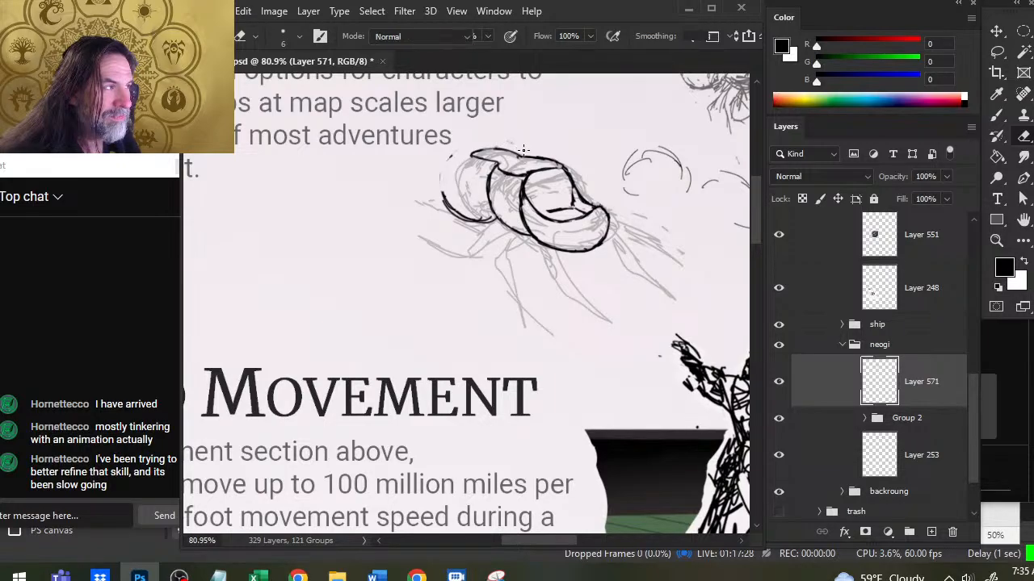
key(b)
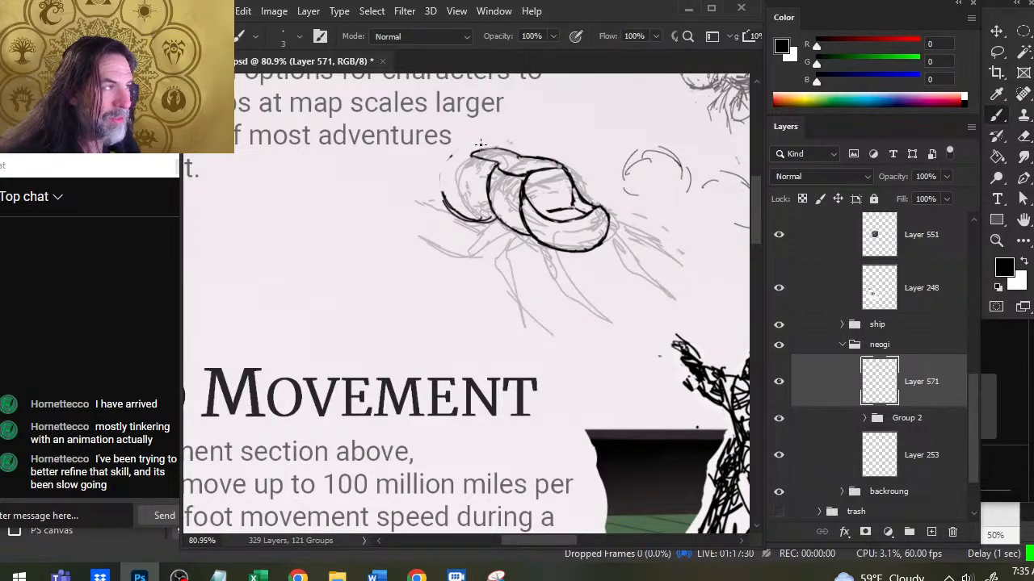
mouse_move(481, 145)
mouse_down()
mouse_move(456, 155)
mouse_move(443, 194)
mouse_up()
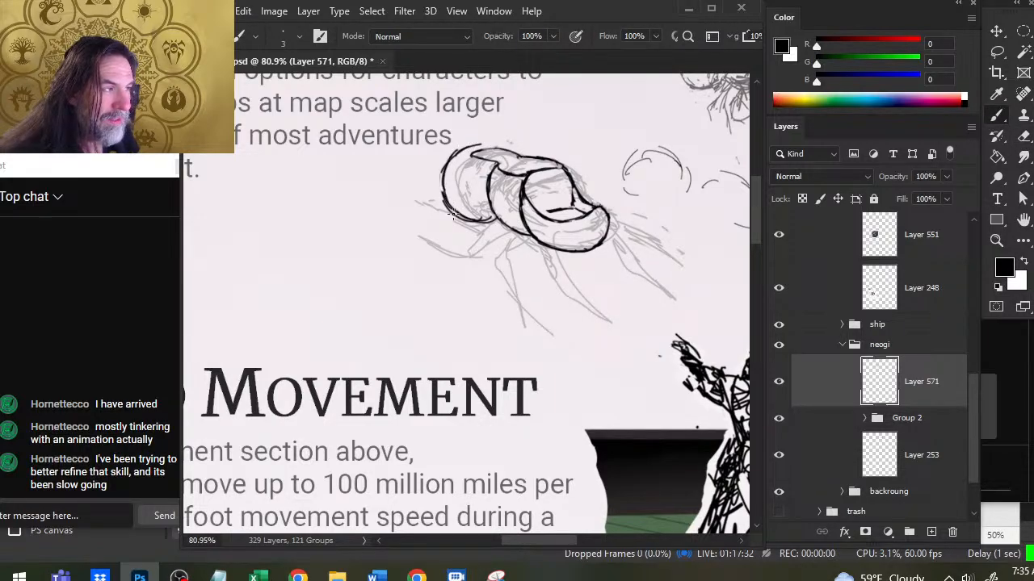
Erase the excess ink along the lower end of the rear segment's outline to leave a cleaner curve.
key(e)
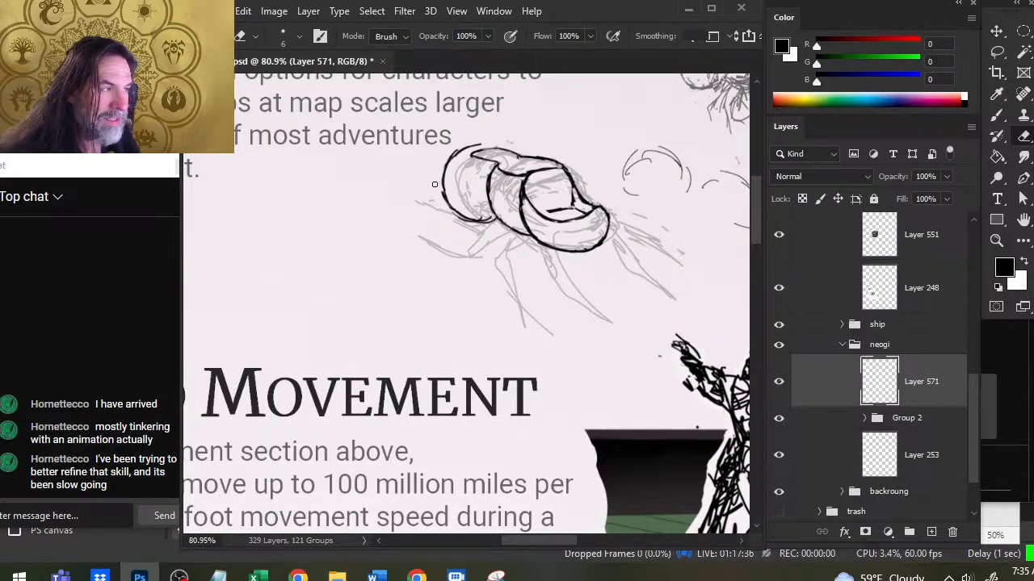
mouse_move(439, 185)
mouse_down()
mouse_move(443, 200)
mouse_move(474, 219)
mouse_up()
key(b)
key(e)
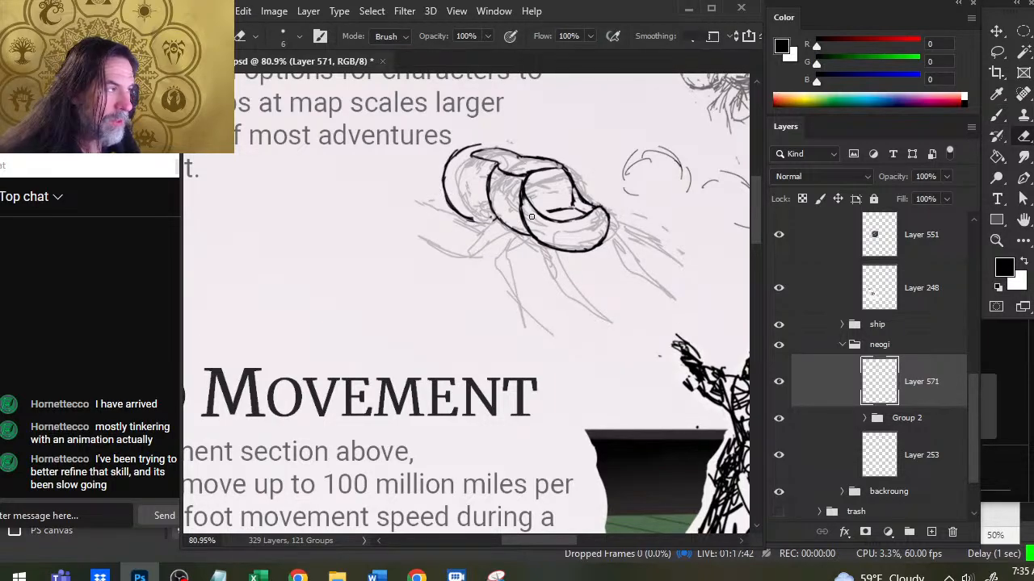
Refine the thickness and curve of the line separating the neogi's middle and front segments with alternating brush and eraser strokes.
key(b)
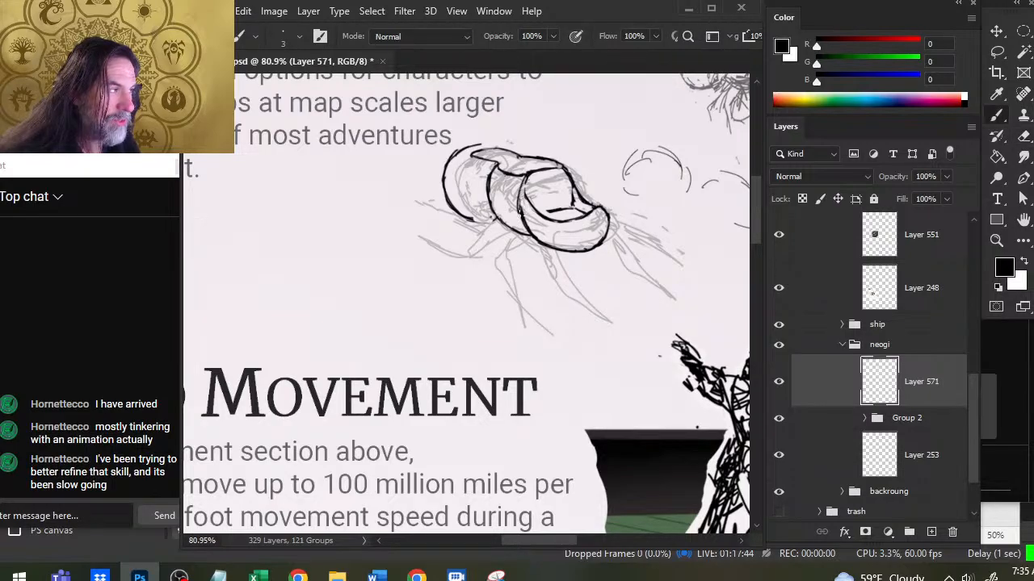
key(e)
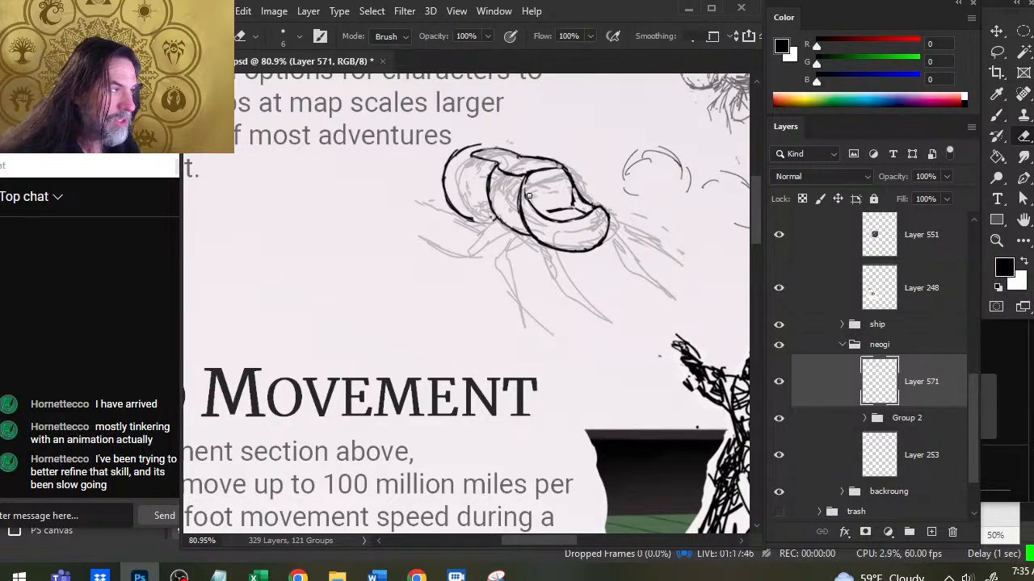
key(b)
key(e)
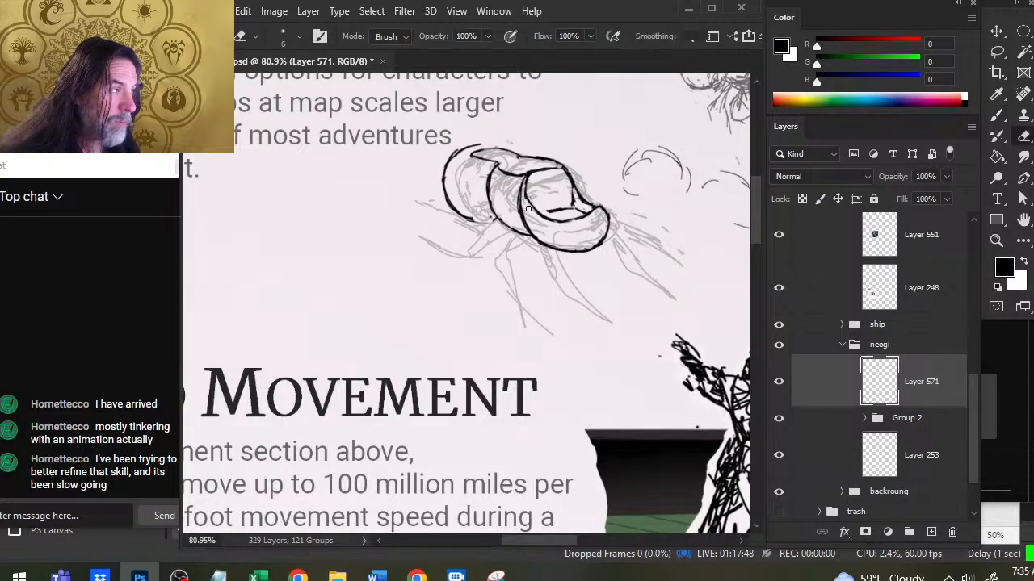
key(b)
key(e)
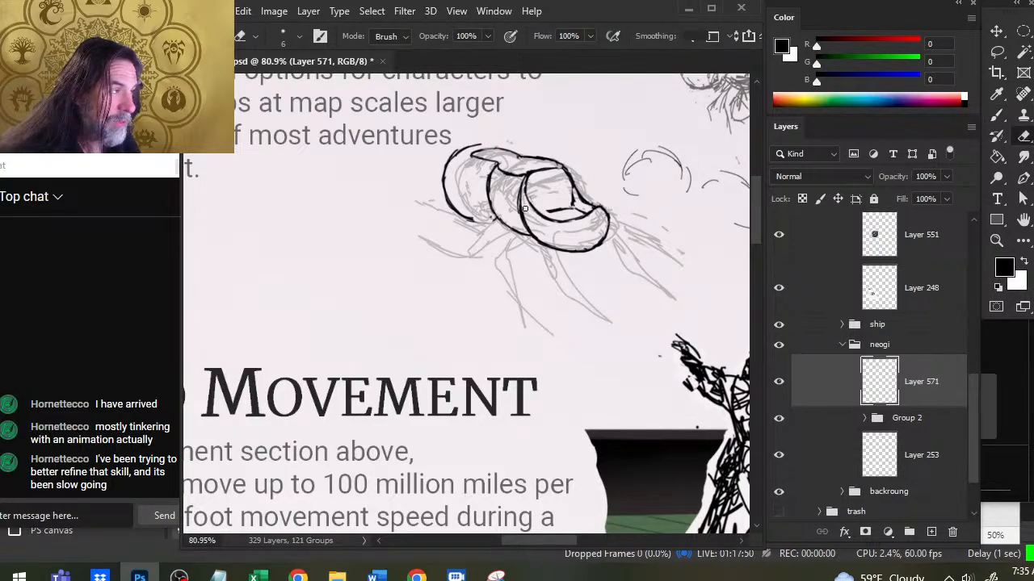
key(b)
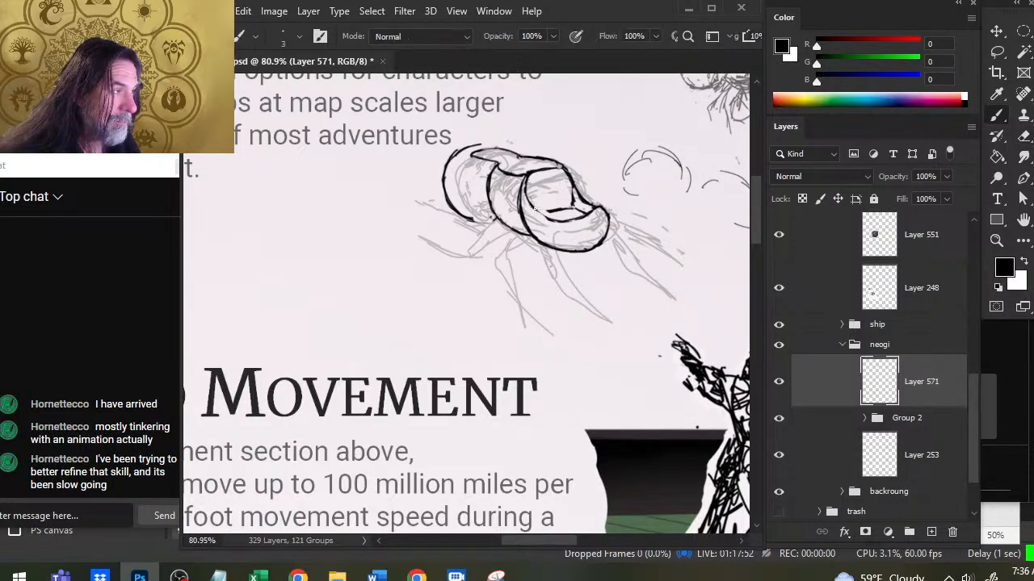
key(e)
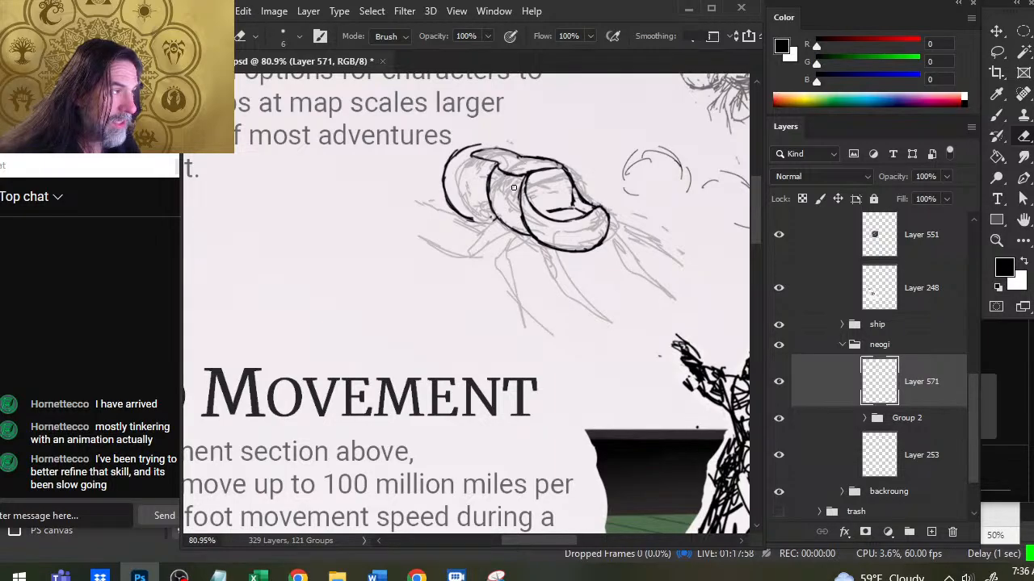
Touch up the line dividing the neogi's middle and front segments with a black brush stroke.
key(b)
drag(522, 188, 525, 229)
key(e)
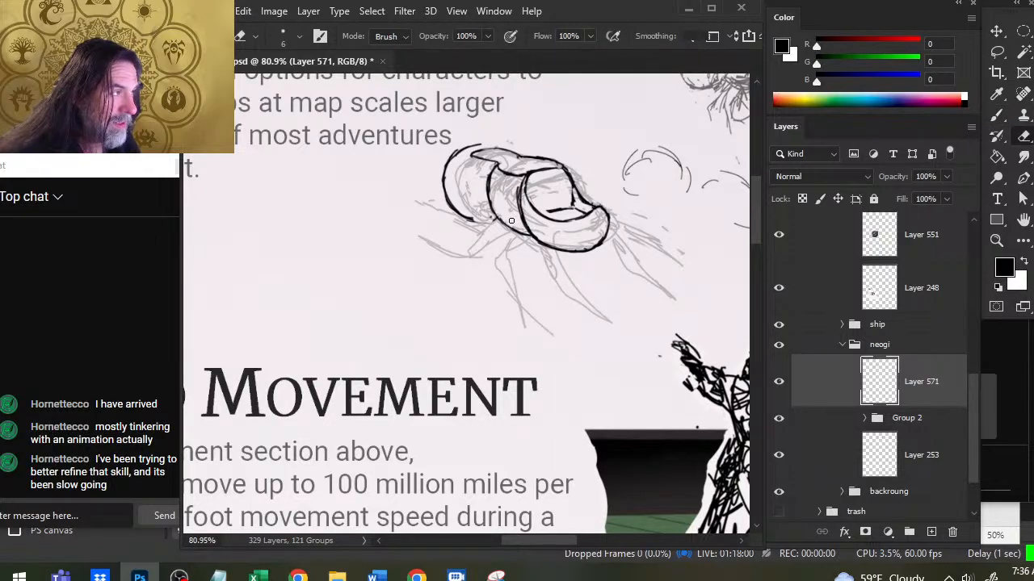
Close the underside of the neogi's rear segment with a black curve meeting the middle segment, and trim its edge.
key(b)
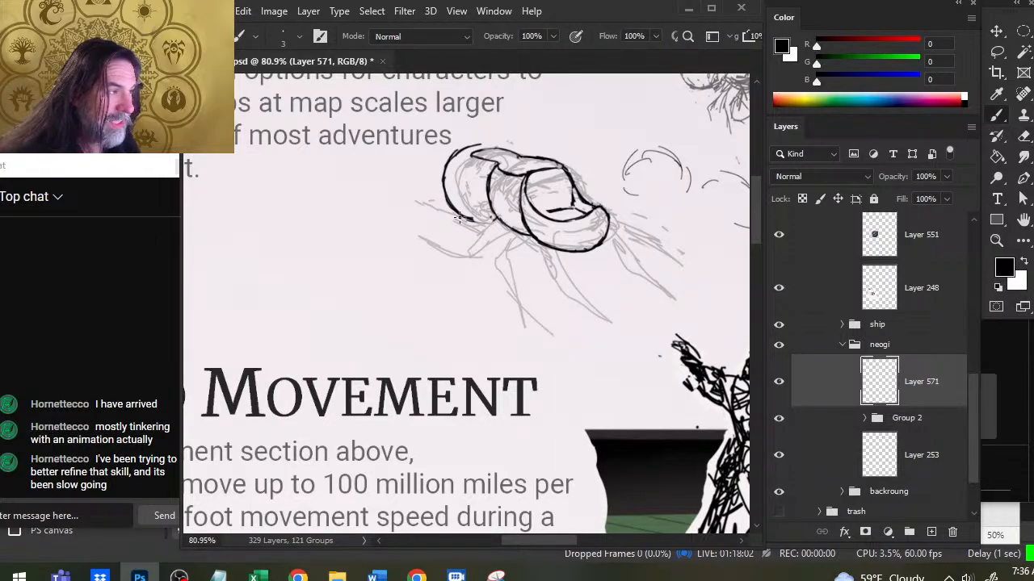
drag(458, 218, 492, 225)
key(e)
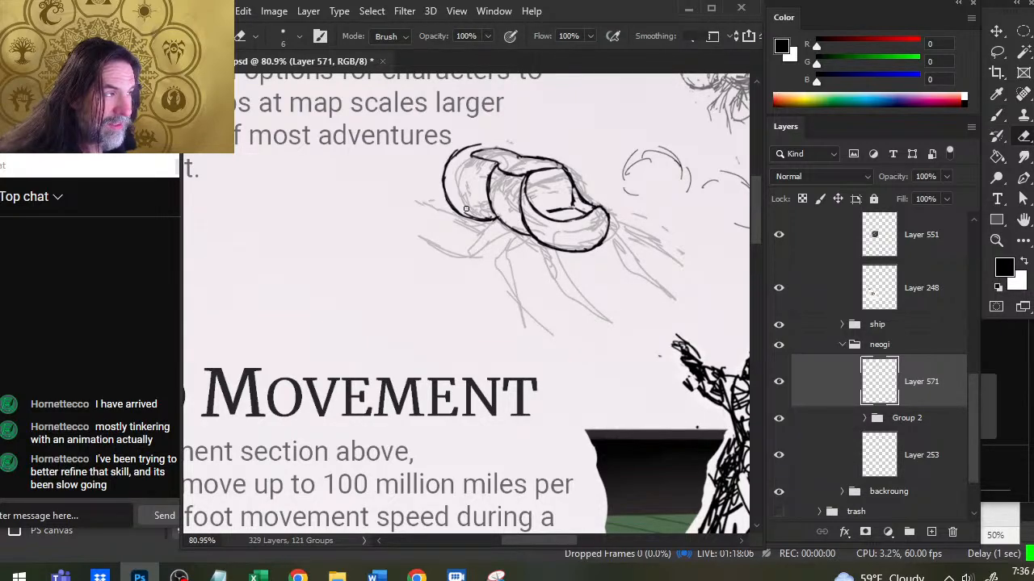
drag(470, 217, 494, 220)
Ink the top outline of the rear segment in black, connecting it to the middle segment's back line.
key(b)
mouse_move(459, 154)
mouse_down()
mouse_move(500, 144)
mouse_move(542, 168)
mouse_move(532, 154)
mouse_up()
key(e)
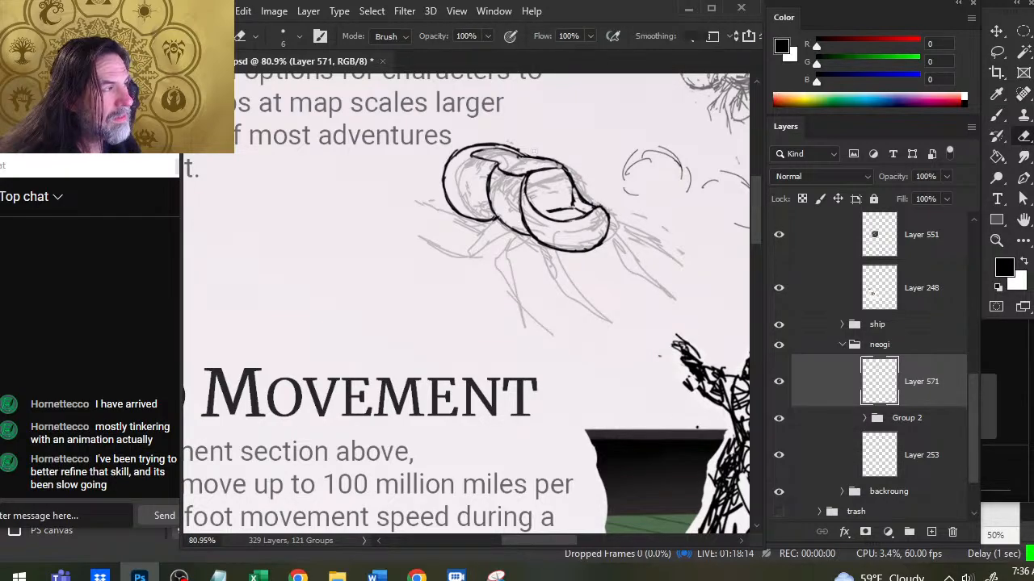
key(b)
Clean up the top line over the middle and front segments by erasing its rough edge and retouching it in black.
key(e)
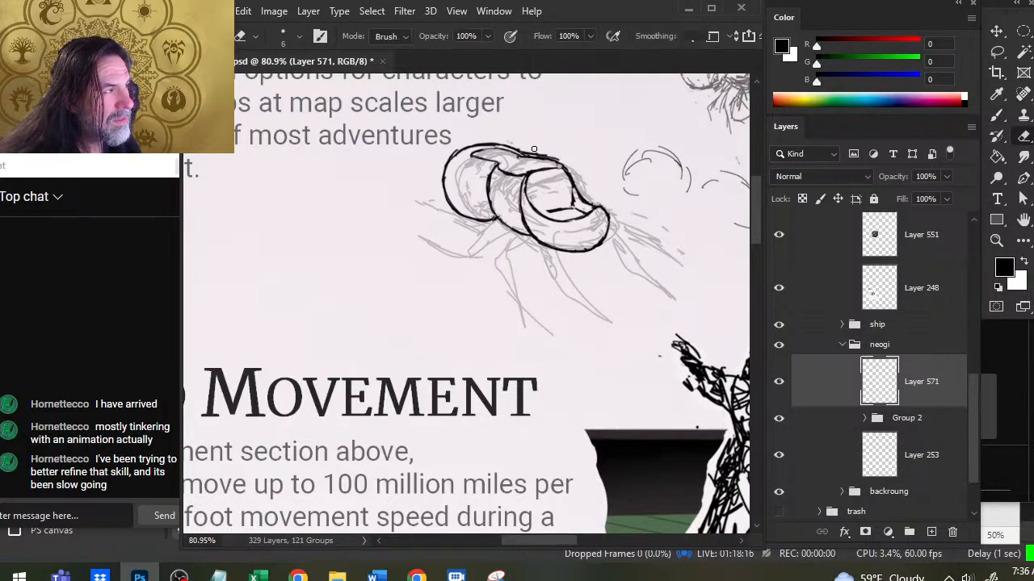
drag(524, 150, 565, 169)
key(b)
key(e)
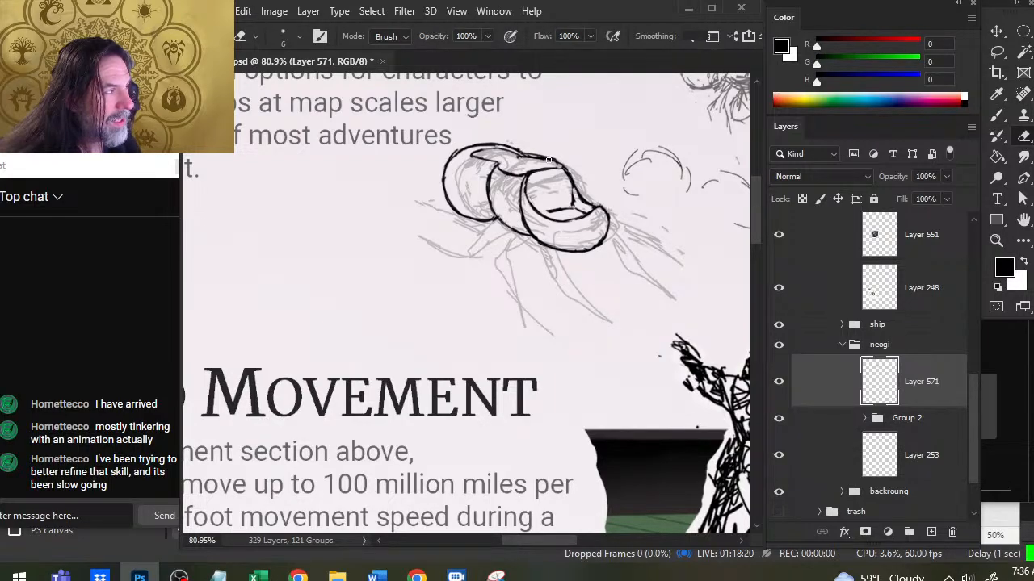
key(b)
key(e)
key(b)
mouse_move(562, 170)
mouse_down()
mouse_move(553, 172)
mouse_move(559, 166)
mouse_up()
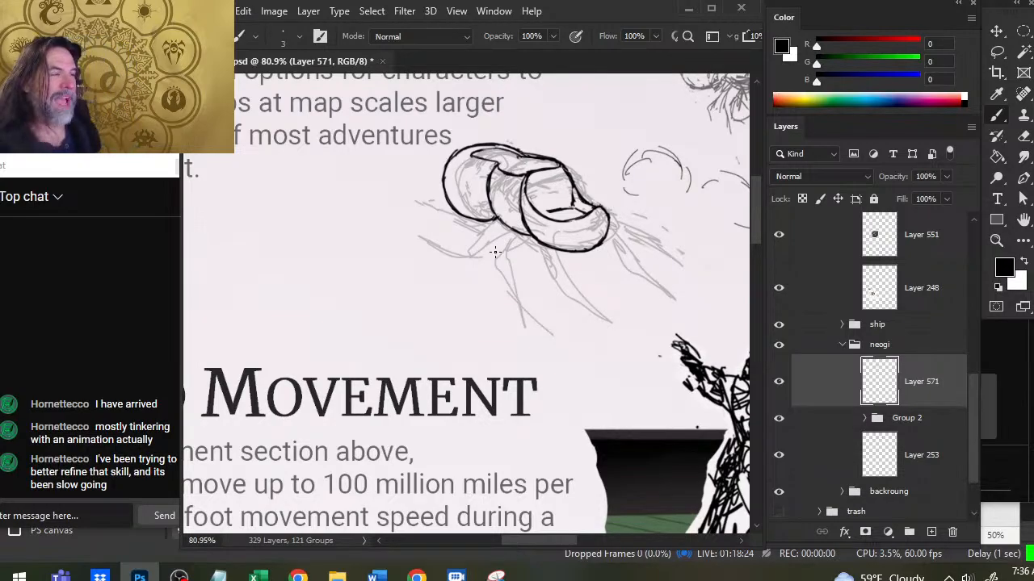
Reduce the eraser to size 2, then thin and redraw the upper curve of the rear segment's outline.
key(e)
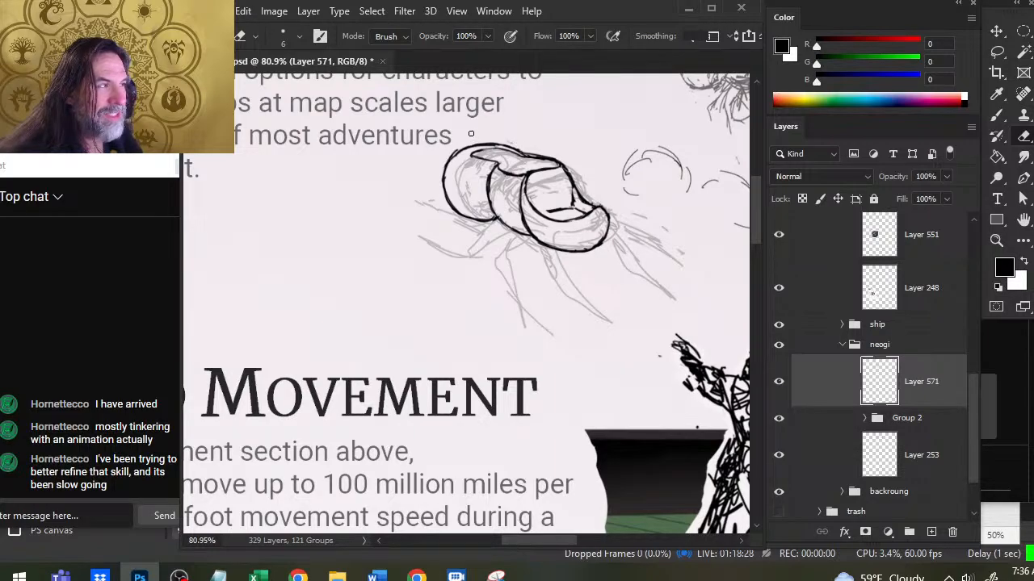
key(bracketleft)
key(bracketleft)
key(bracketleft)
key(bracketleft)
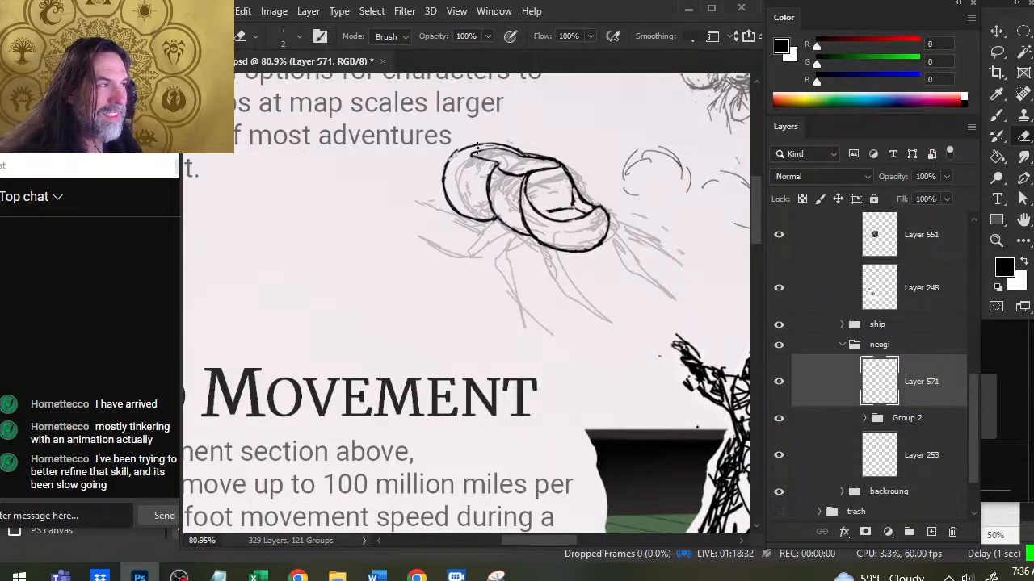
key(b)
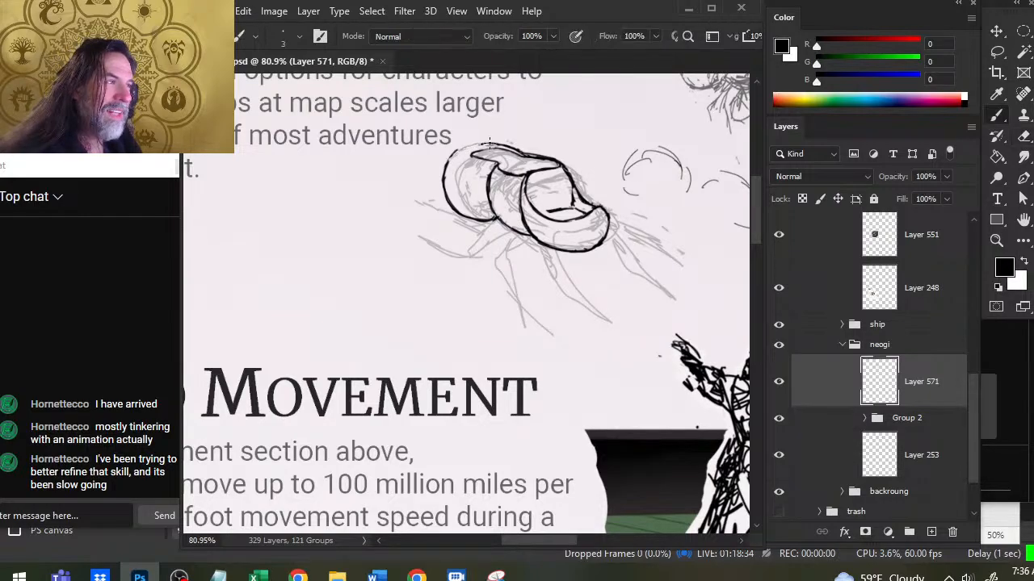
key(e)
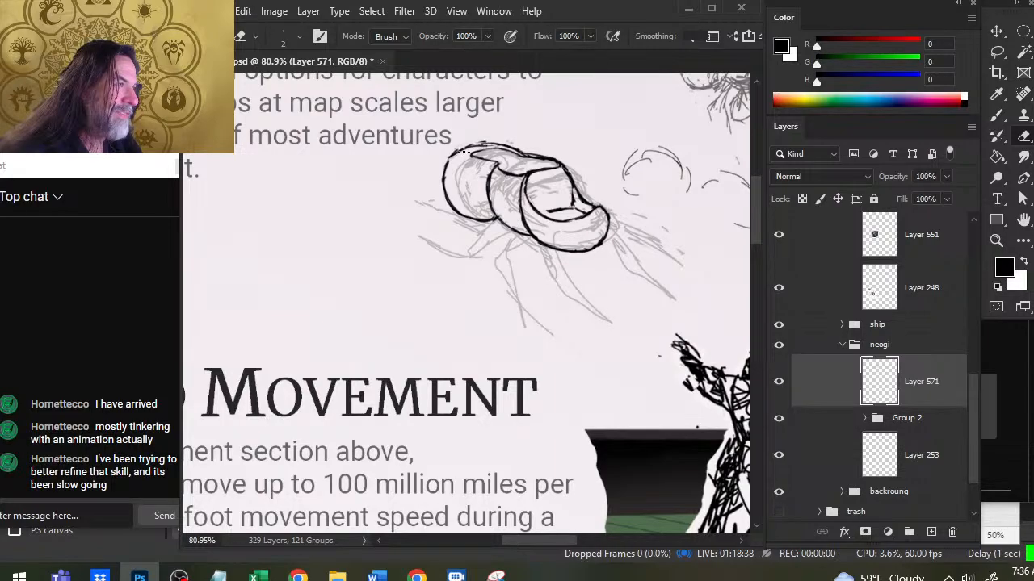
key(b)
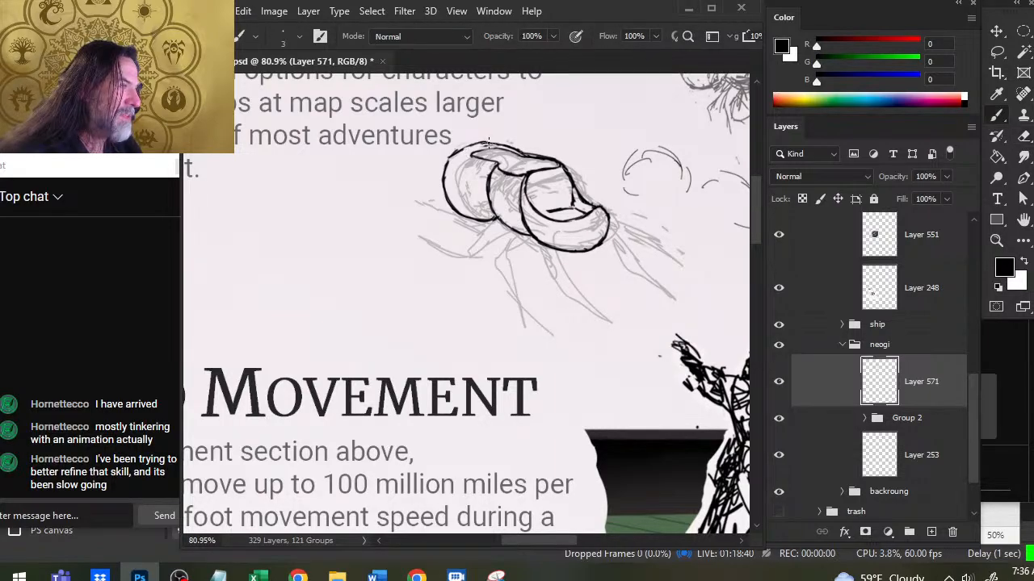
key(e)
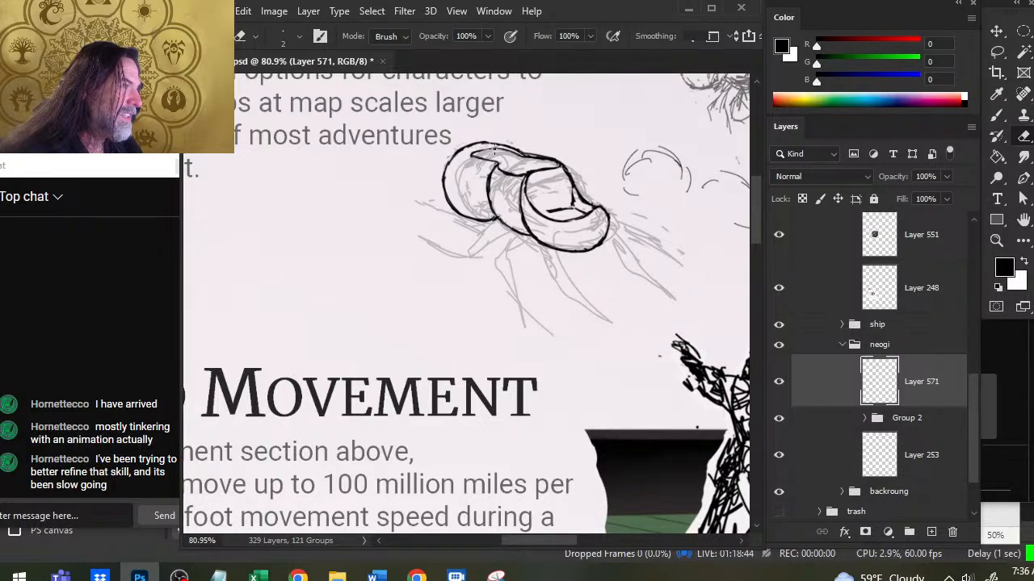
Reshape the tip of the middle segment's fold where it overlaps the top of the rear segment.
key(b)
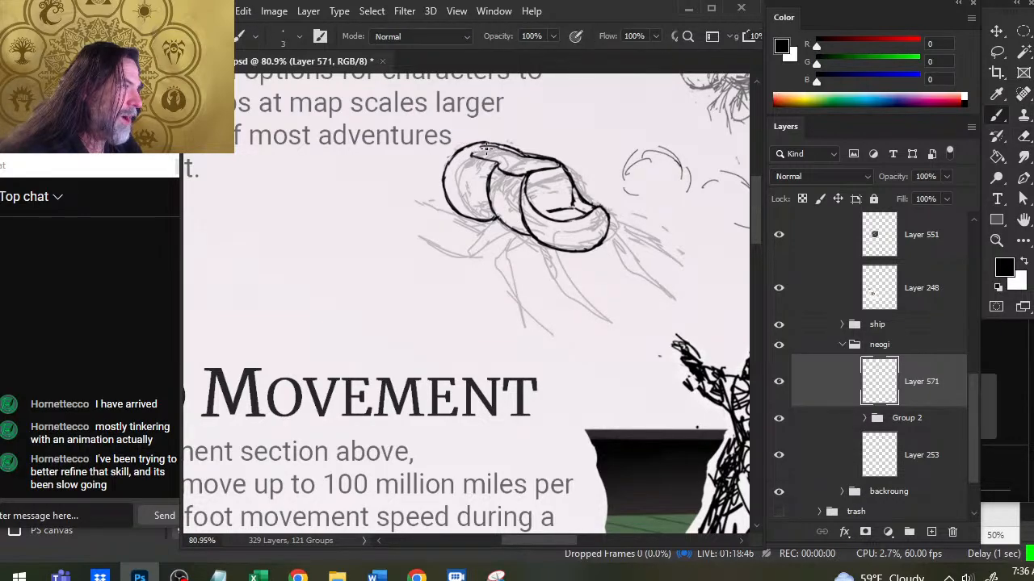
key(e)
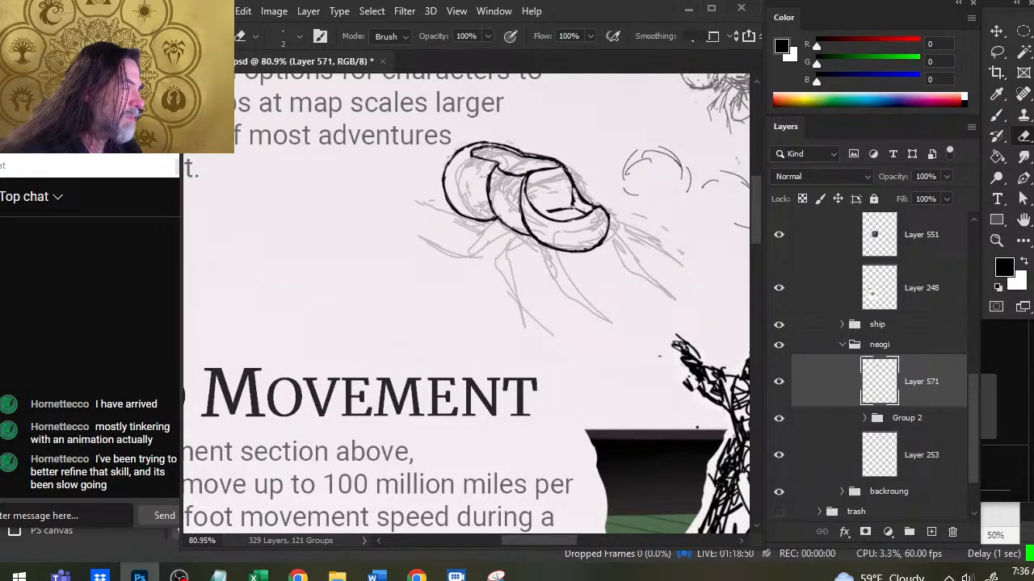
key(b)
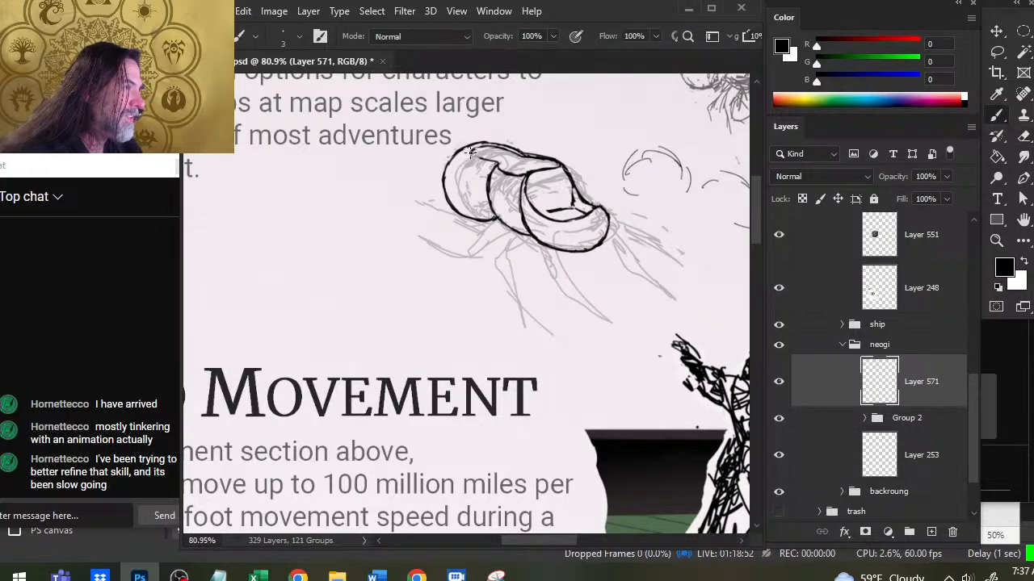
mouse_move(473, 151)
mouse_down()
mouse_move(485, 158)
mouse_move(490, 146)
mouse_up()
key(e)
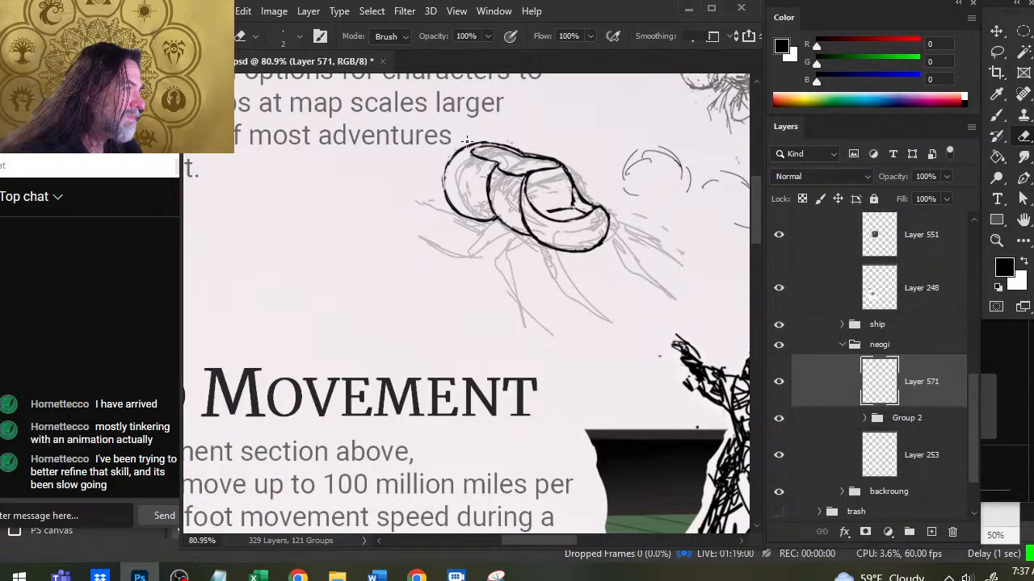
Thin and smooth the outer curve of the rear segment down to its underside with alternating eraser and brush strokes.
key(b)
key(e)
key(b)
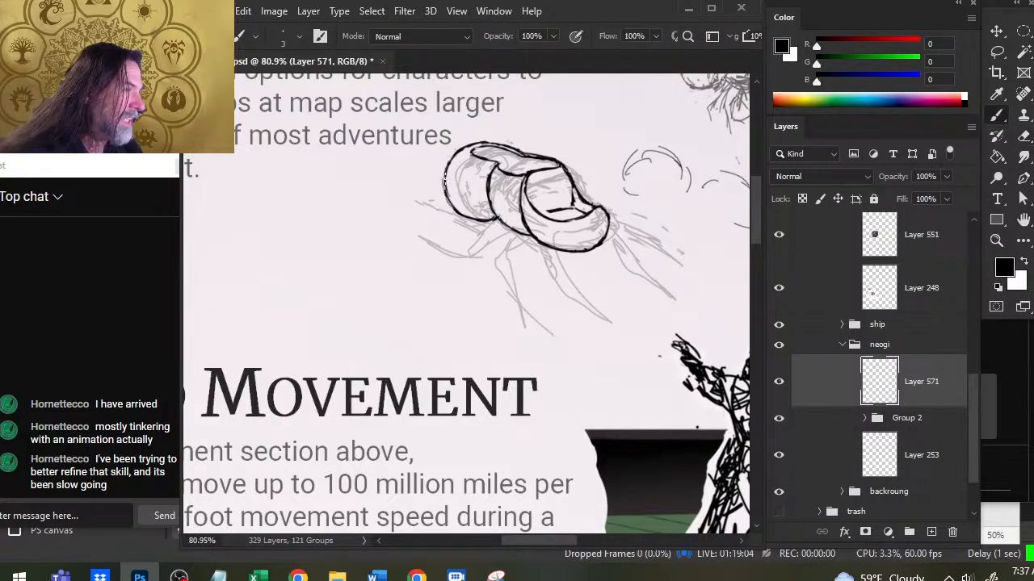
key(e)
mouse_move(444, 176)
mouse_down()
mouse_move(463, 215)
mouse_move(481, 218)
mouse_move(456, 211)
mouse_move(492, 222)
mouse_up()
key(b)
key(e)
key(b)
key(e)
key(b)
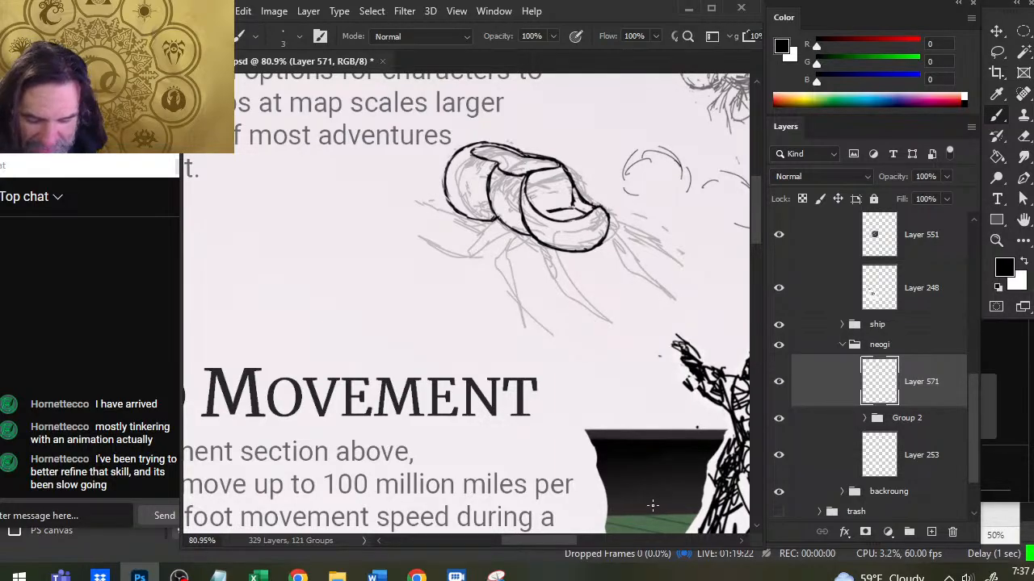
Redraw the lower outer curve of the rear segment in black and trim it with a size 5 eraser.
key(e)
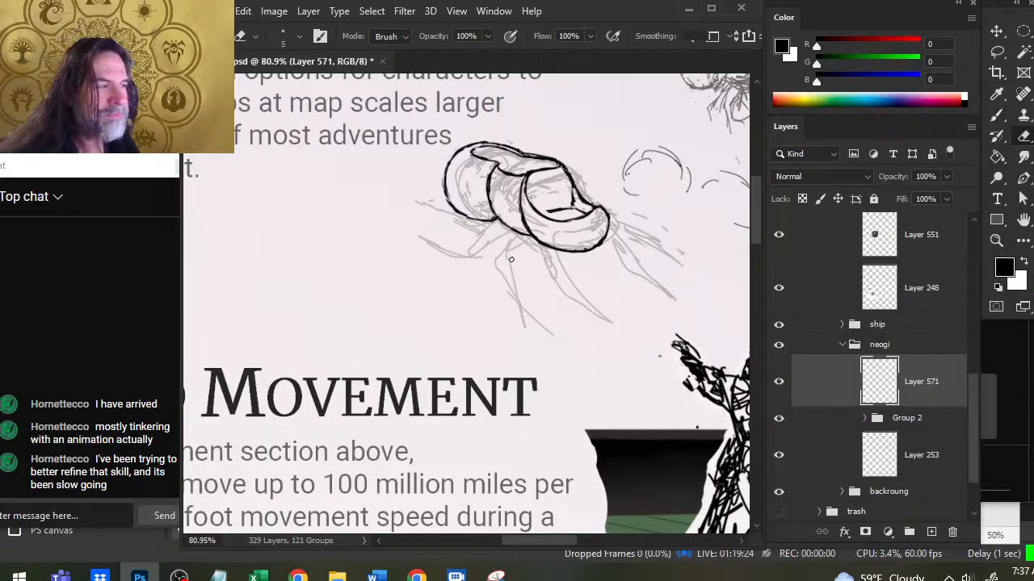
key(b)
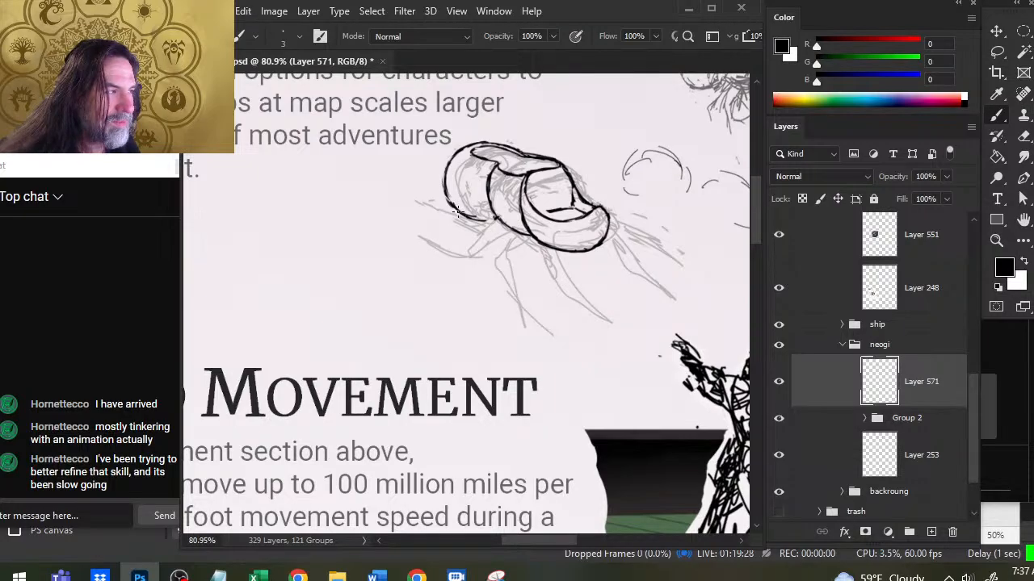
key(e)
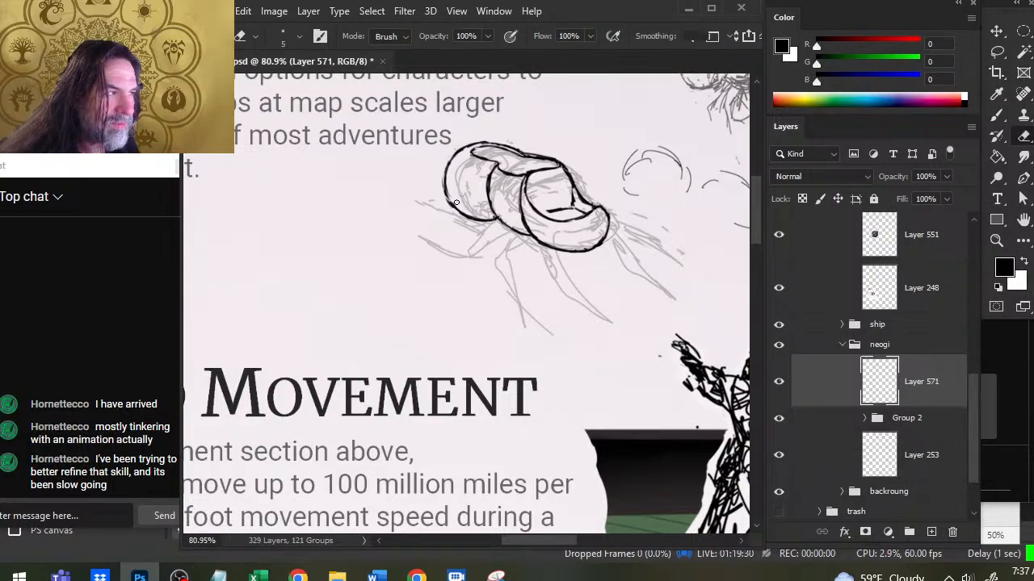
key(b)
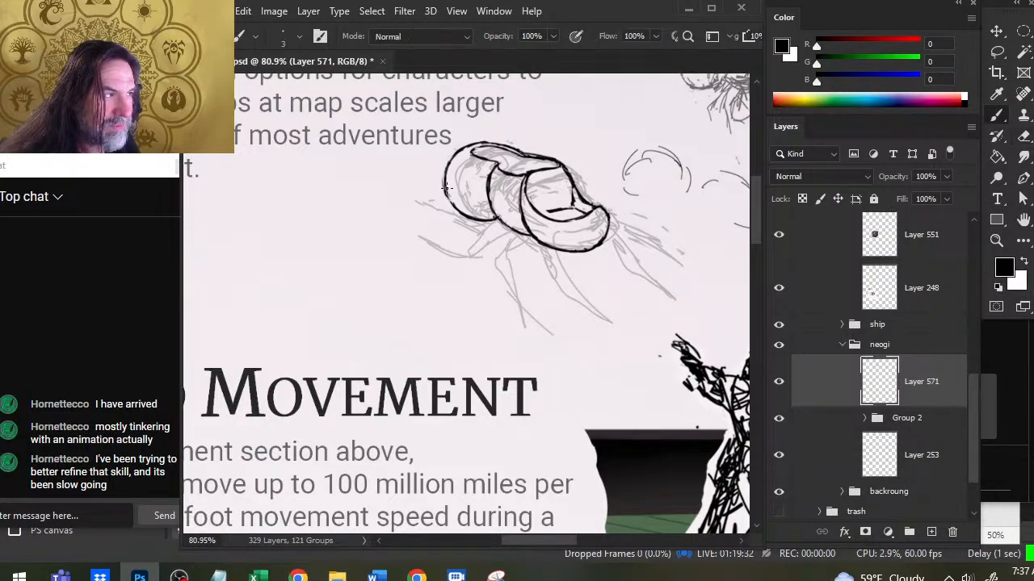
key(e)
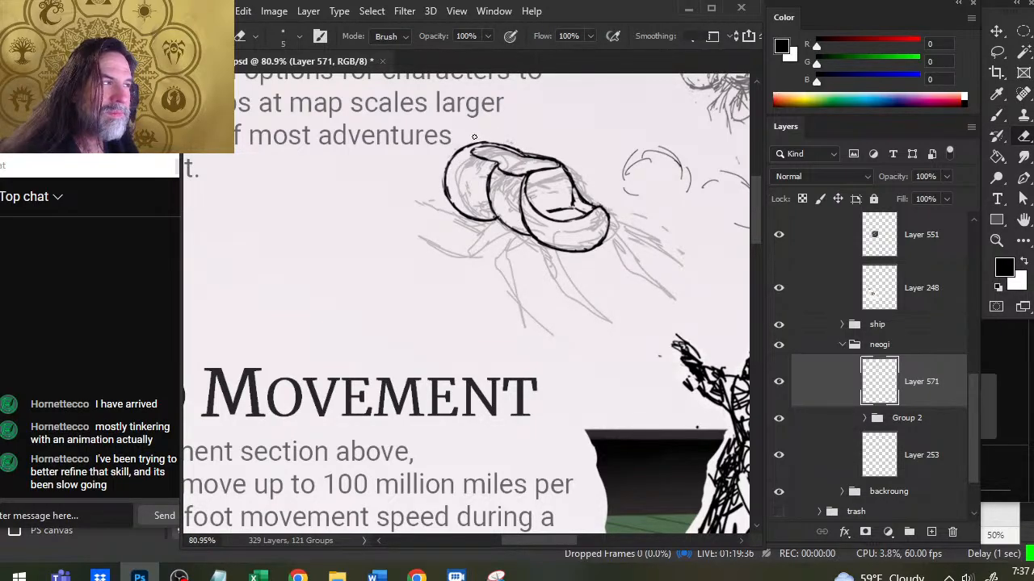
Rework the crown of the rear segment's outline where it meets the middle segment's fold, alternating black strokes and erasing.
key(b)
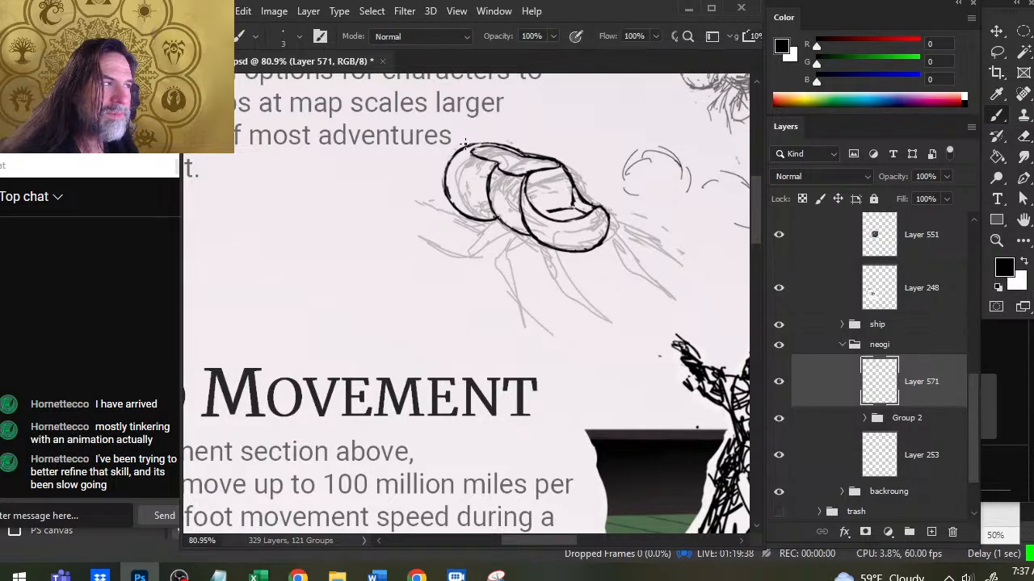
mouse_move(470, 144)
mouse_down()
mouse_move(504, 145)
mouse_move(468, 144)
mouse_move(491, 144)
mouse_up()
key(e)
key(b)
key(e)
key(b)
key(e)
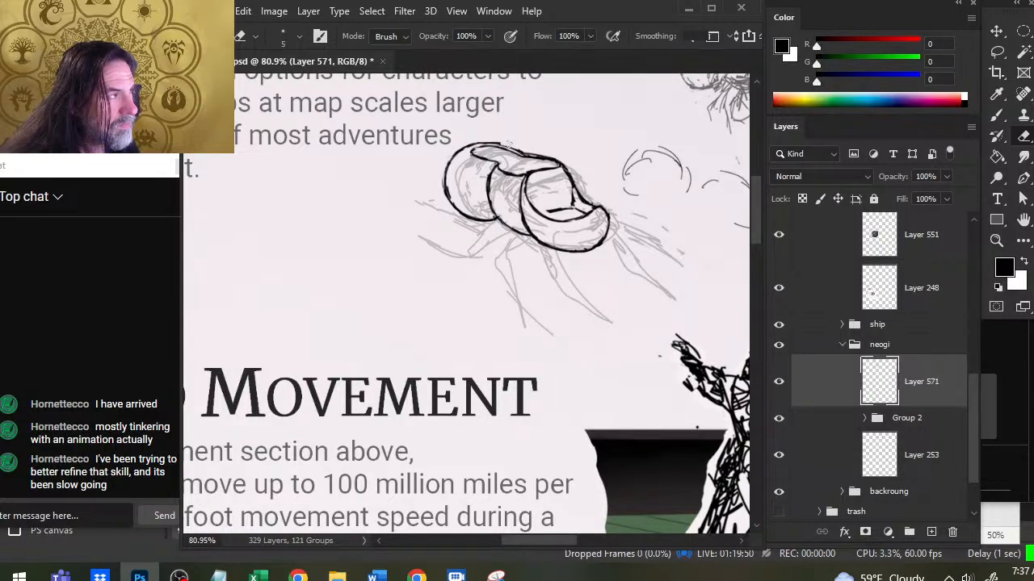
Erase the uneven top edge between the rear and middle segments and redraw it as a smoother black arc.
key(b)
key(e)
drag(502, 146, 527, 153)
key(b)
key(e)
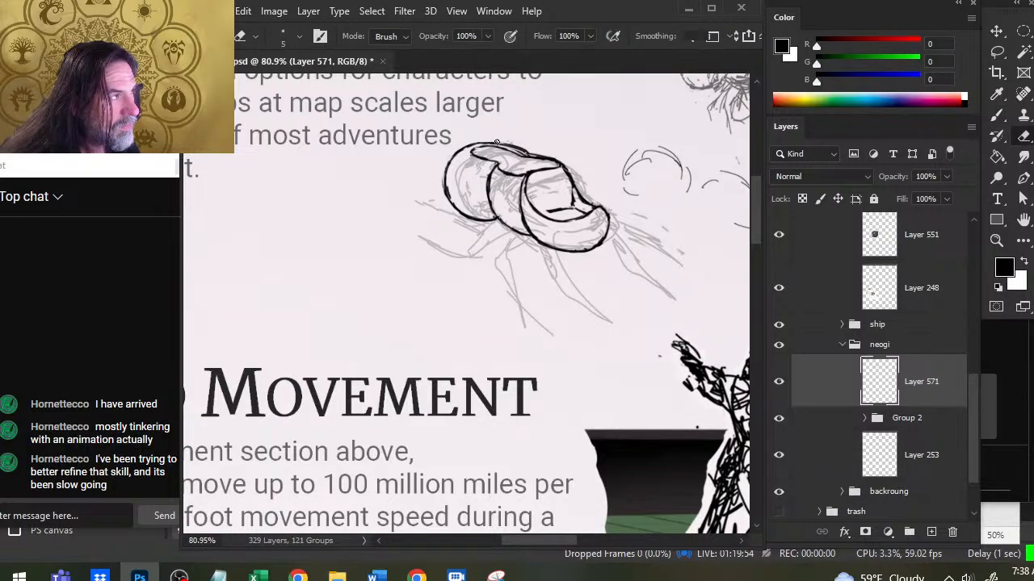
drag(513, 145, 457, 152)
key(b)
key(e)
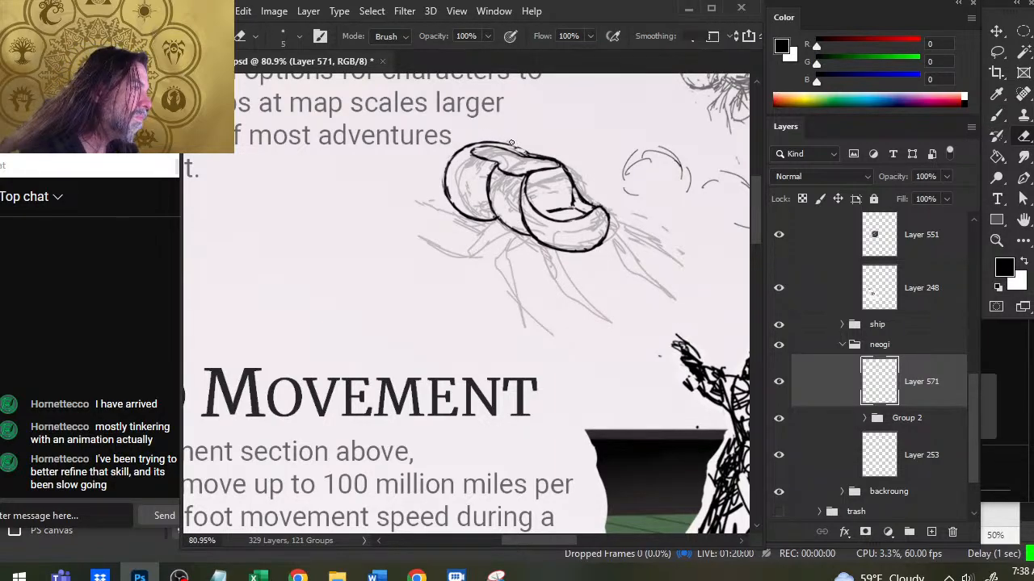
key(b)
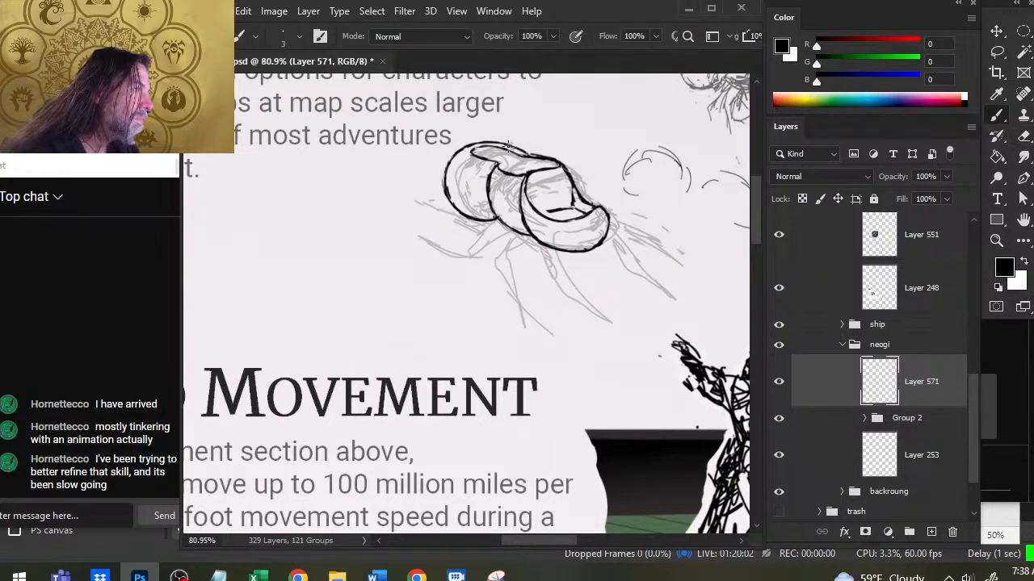
key(e)
key(b)
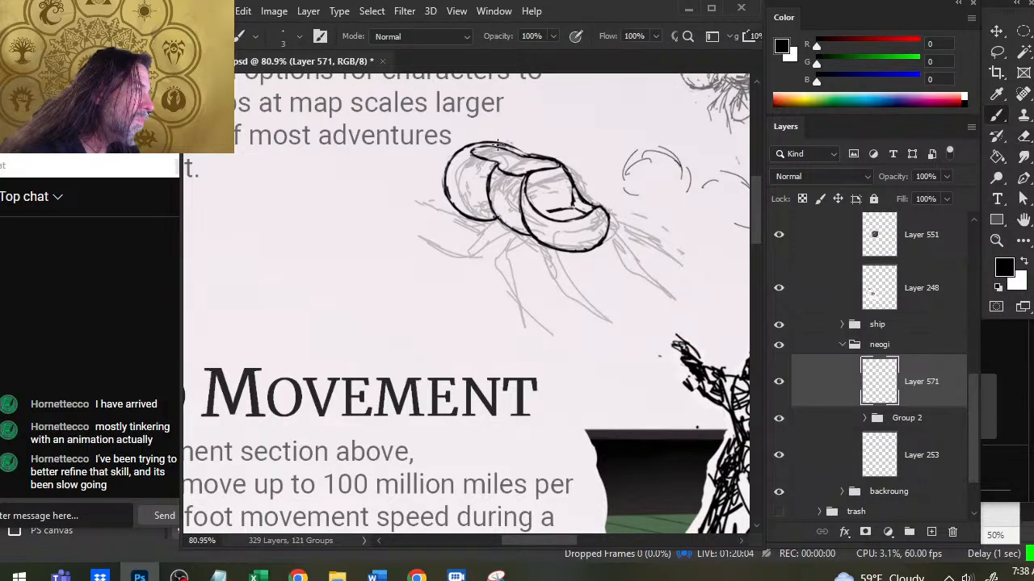
Refine the top outline where the rear segment meets the middle one, alternating a size 2 eraser and size 3 black strokes.
key(e)
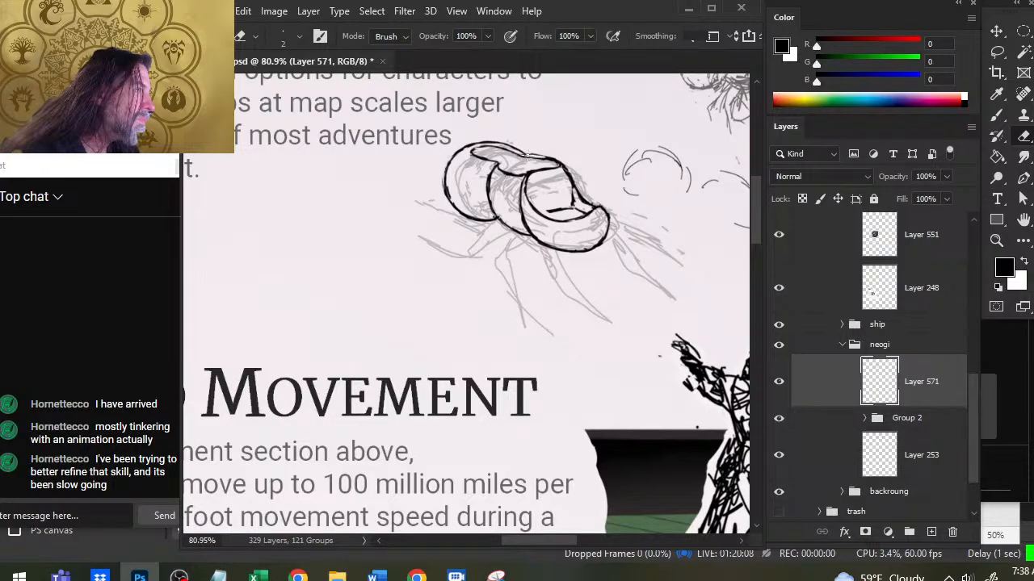
key(b)
key(e)
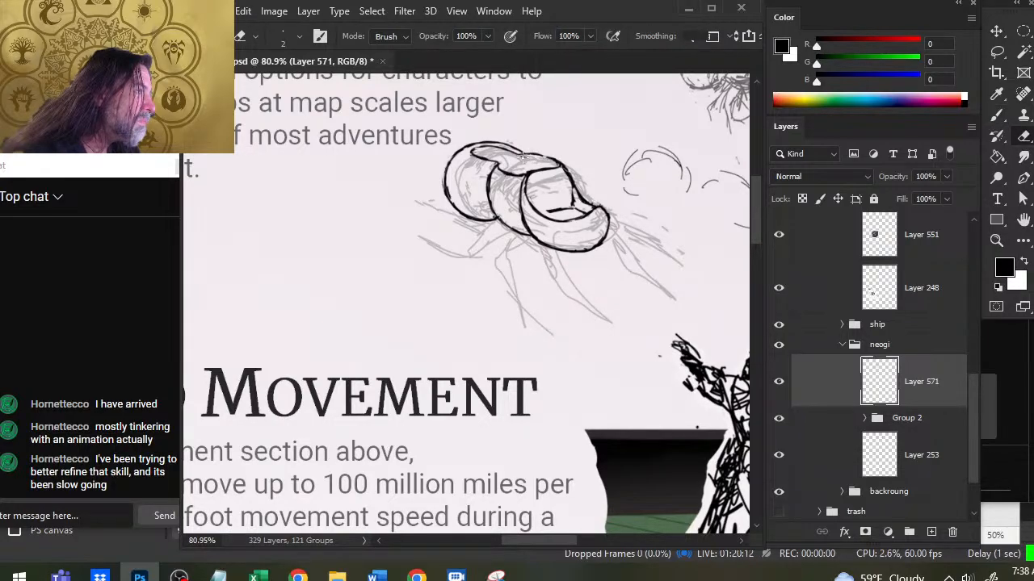
key(b)
key(e)
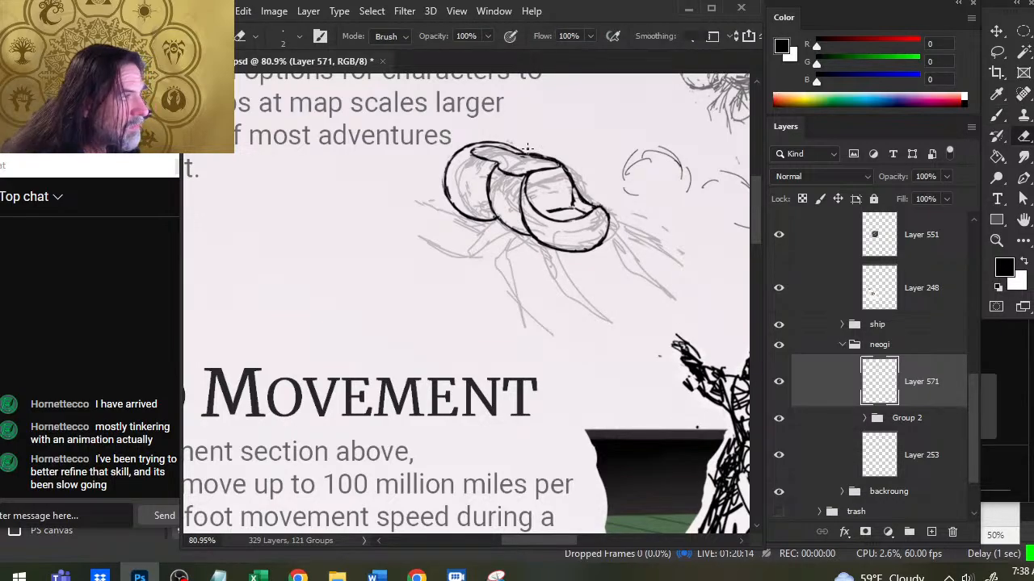
key(b)
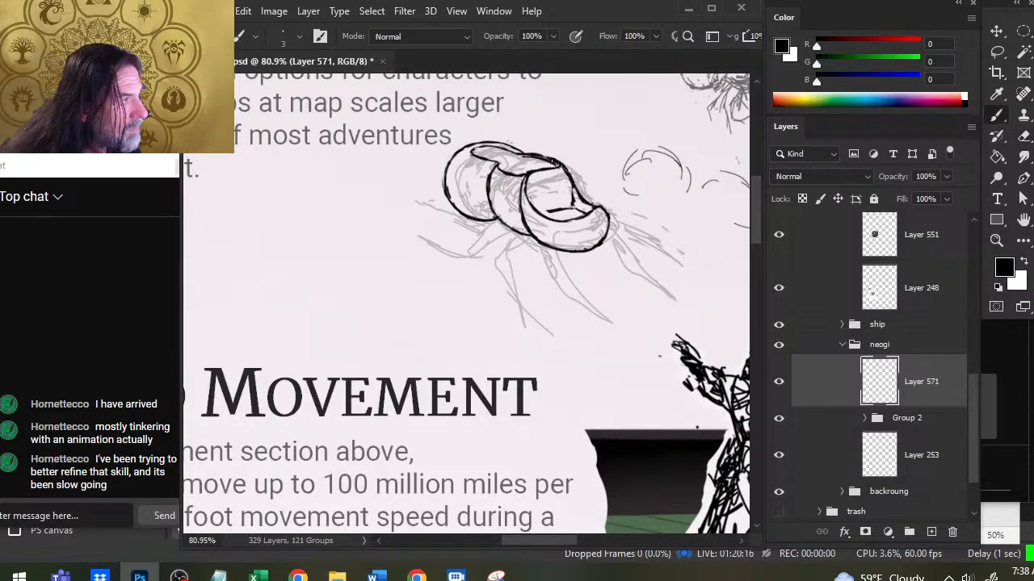
Clean up the front segment's upper corner and the short inner edge below the middle segment's crown.
key(e)
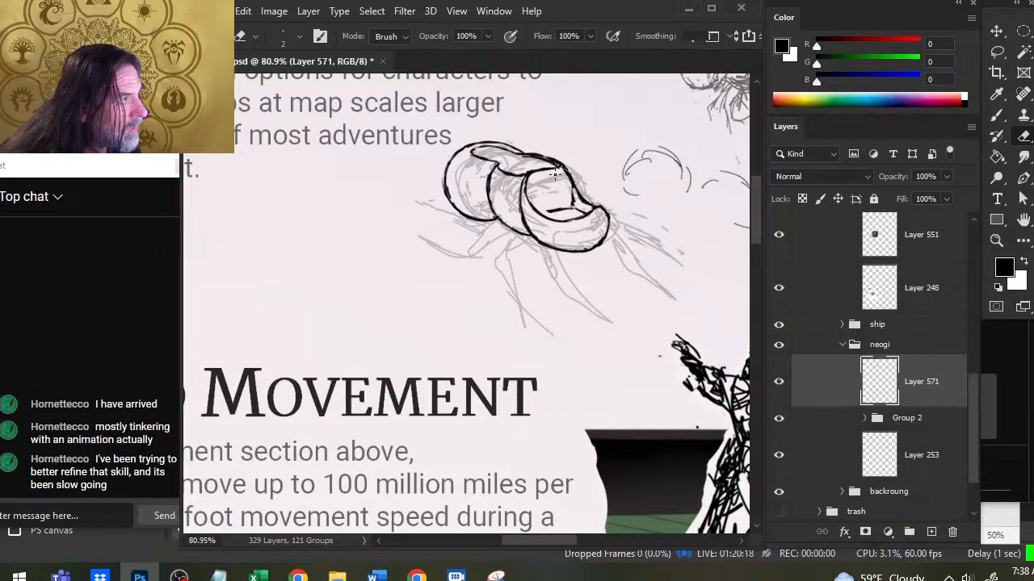
key(b)
key(e)
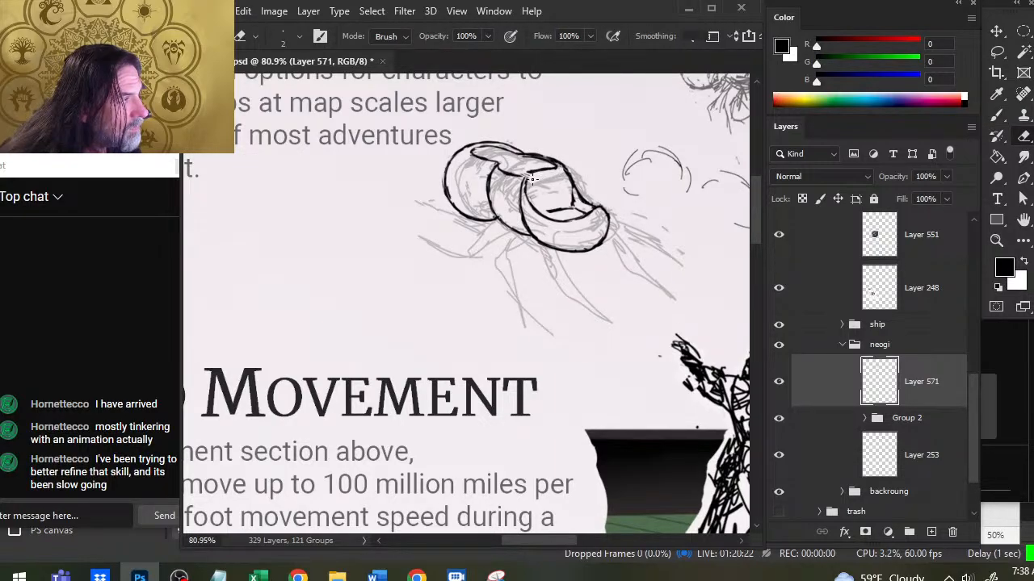
key(b)
key(e)
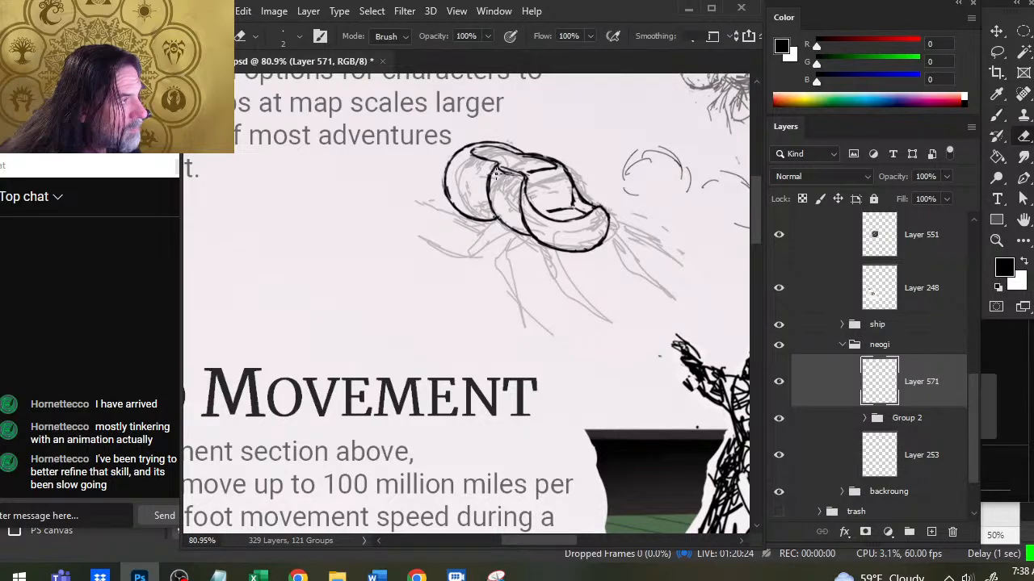
Touch up and thin the fold line between the rear segment's inner curve and the front segment.
key(b)
key(e)
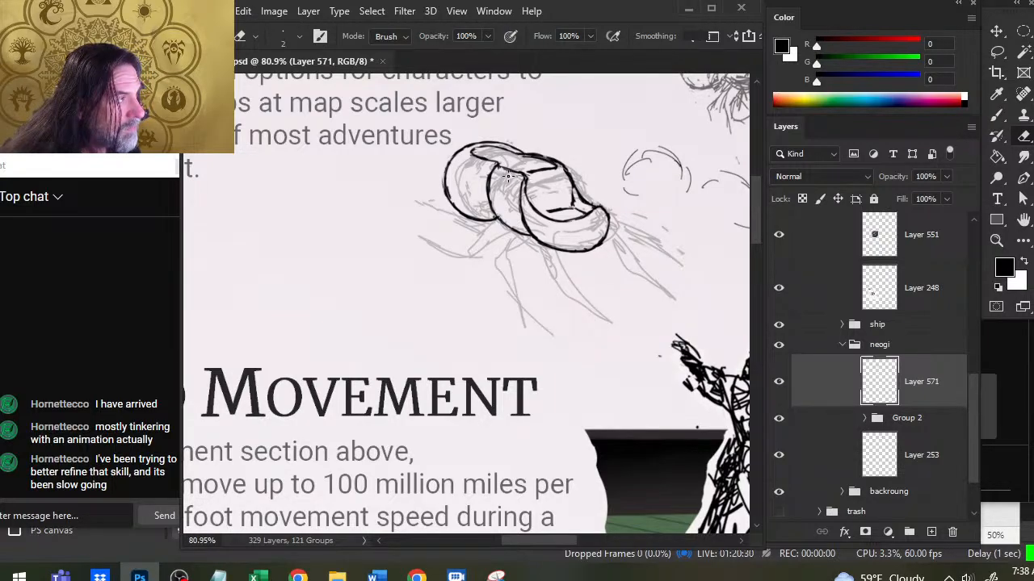
key(b)
key(e)
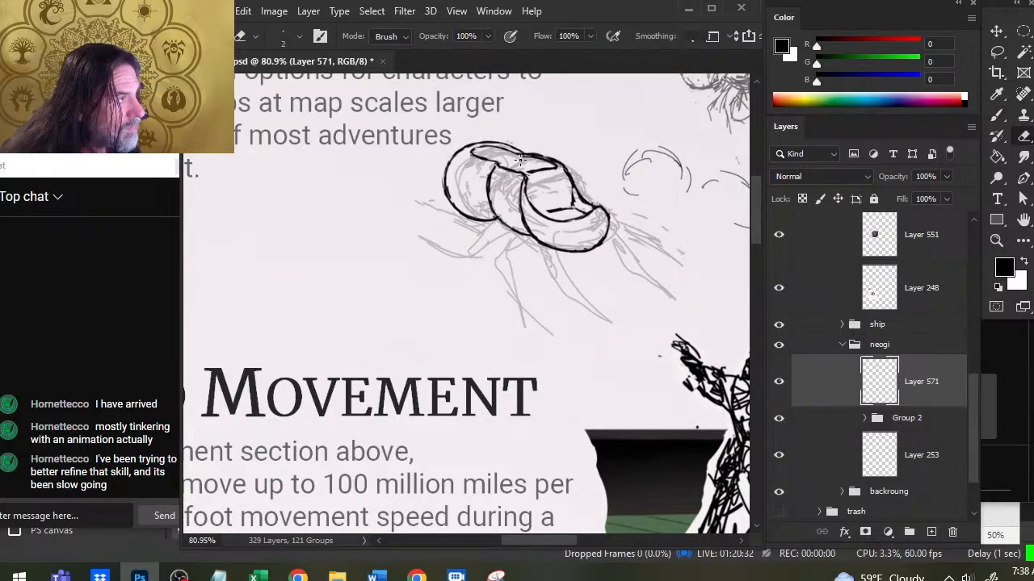
Thin and reshape the middle segment's top outline toward the front segment's upper corner with alternating erasing and black strokes.
key(b)
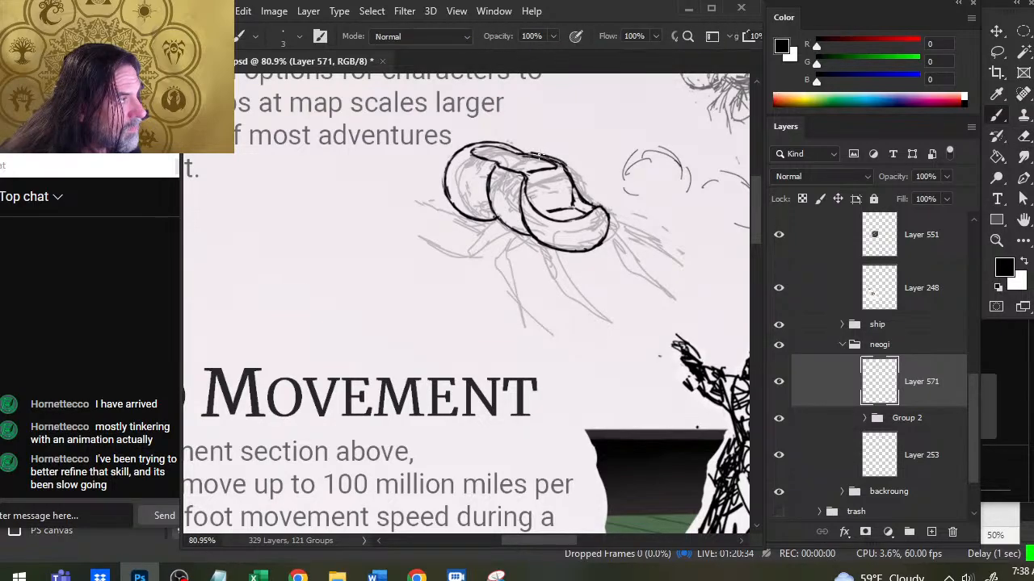
key(e)
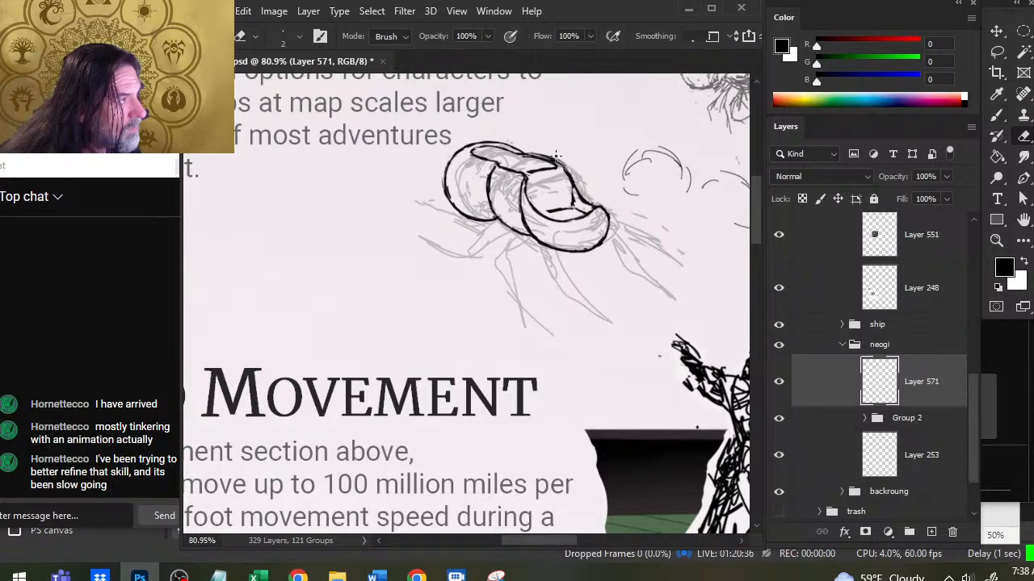
key(b)
key(e)
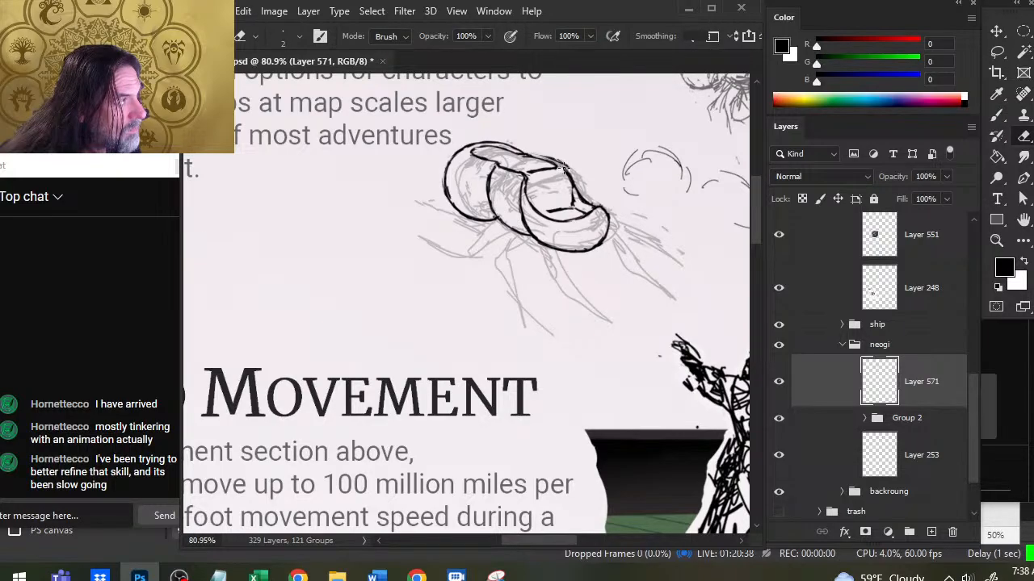
key(b)
key(e)
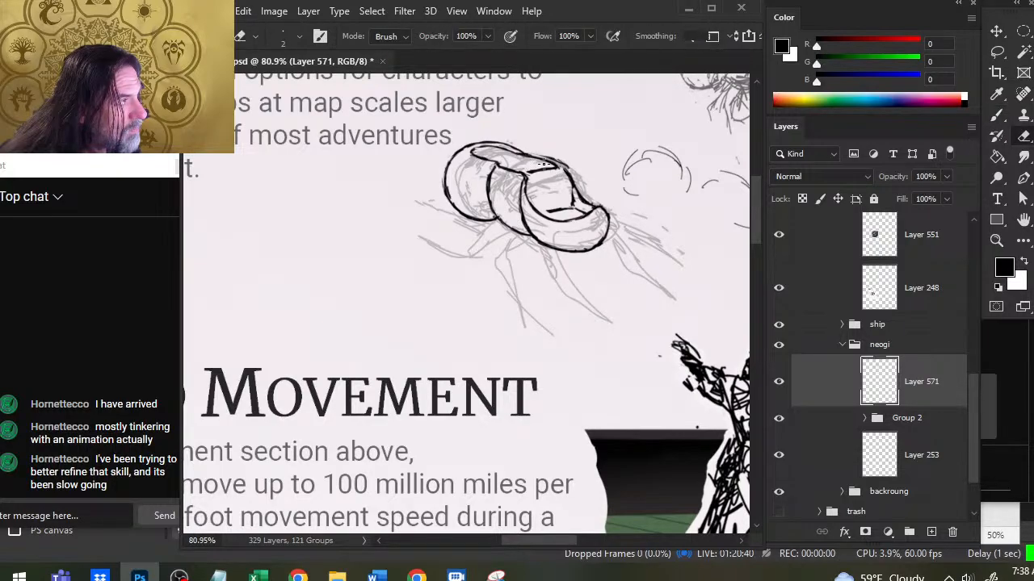
Redraw the body's upper edge in black over the front segment's corner and trim the stroke with the eraser.
key(b)
mouse_move(517, 151)
mouse_down()
mouse_move(546, 157)
mouse_move(575, 184)
mouse_up()
key(e)
key(b)
key(e)
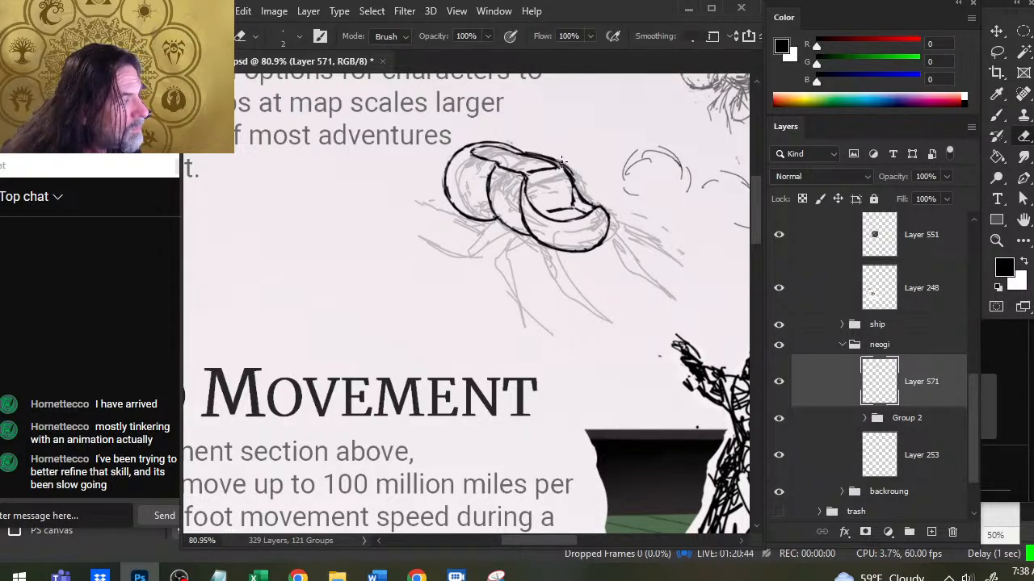
key(b)
key(e)
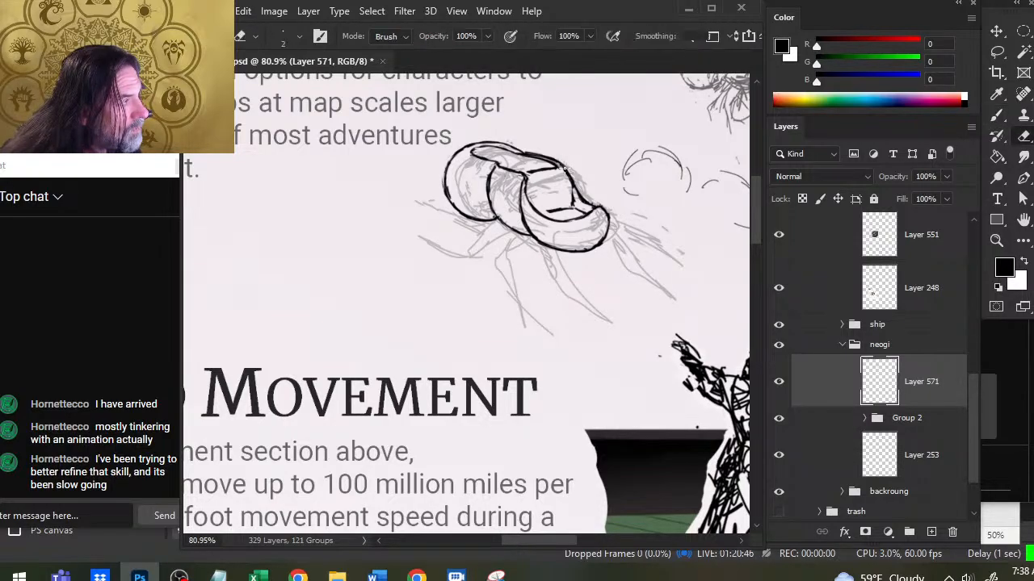
Redraw the front segment's sloping outer edge down to the curled lower rim and erase the excess line.
key(b)
drag(570, 175, 588, 202)
key(e)
key(b)
key(e)
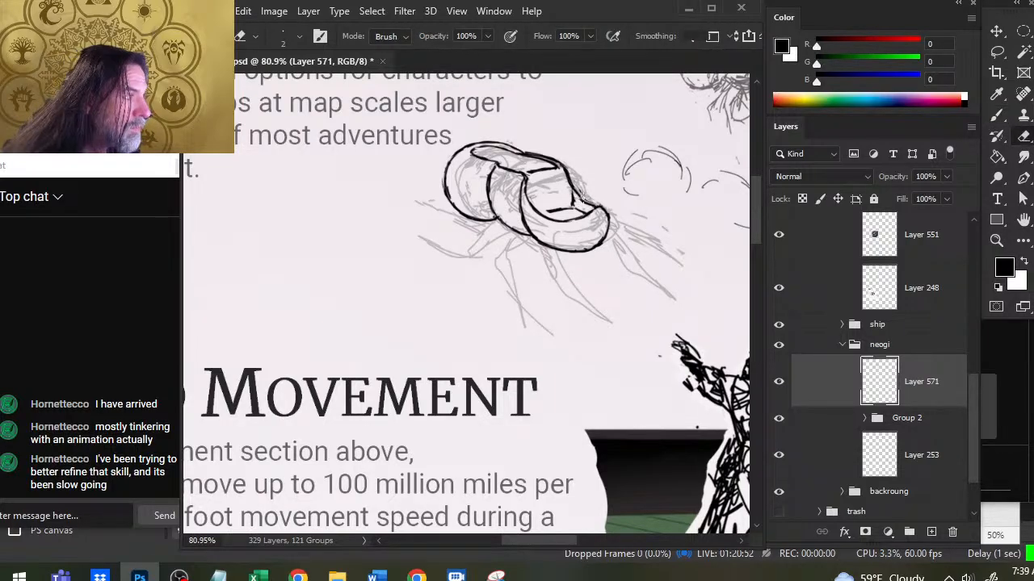
key(b)
key(e)
key(b)
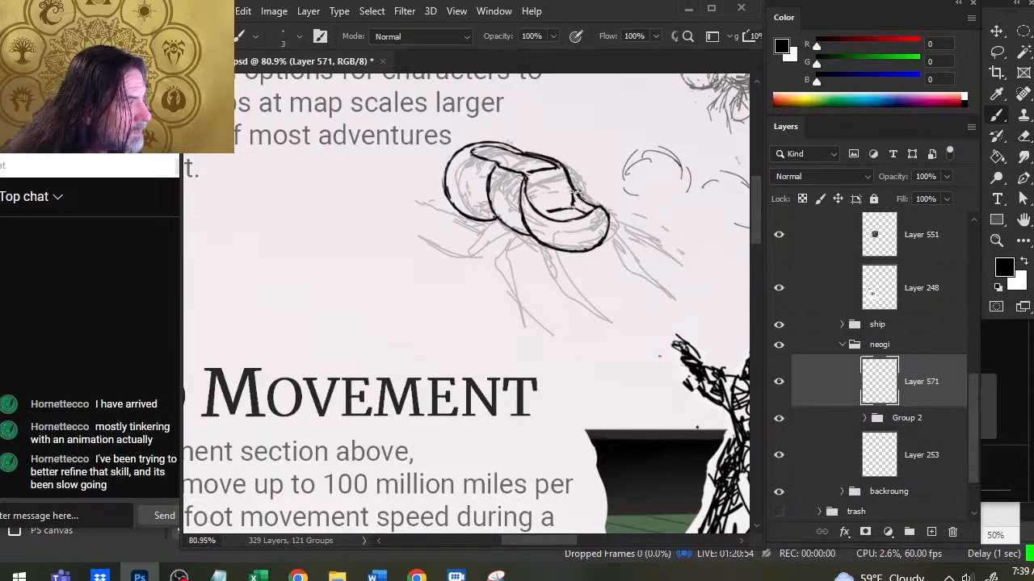
key(e)
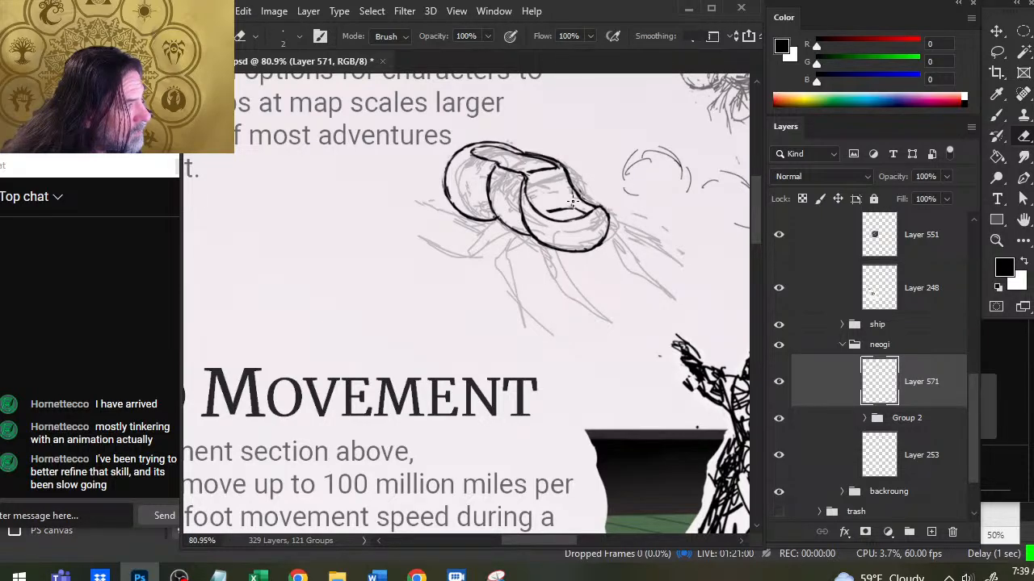
Trim the front slope's line near its upper corner and patch the edge with fine black strokes.
key(b)
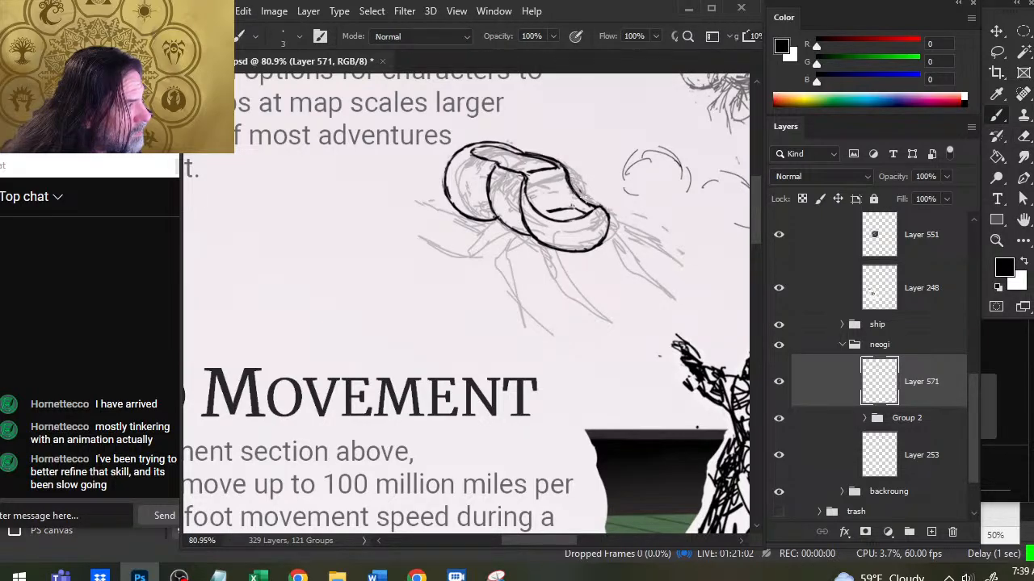
key(e)
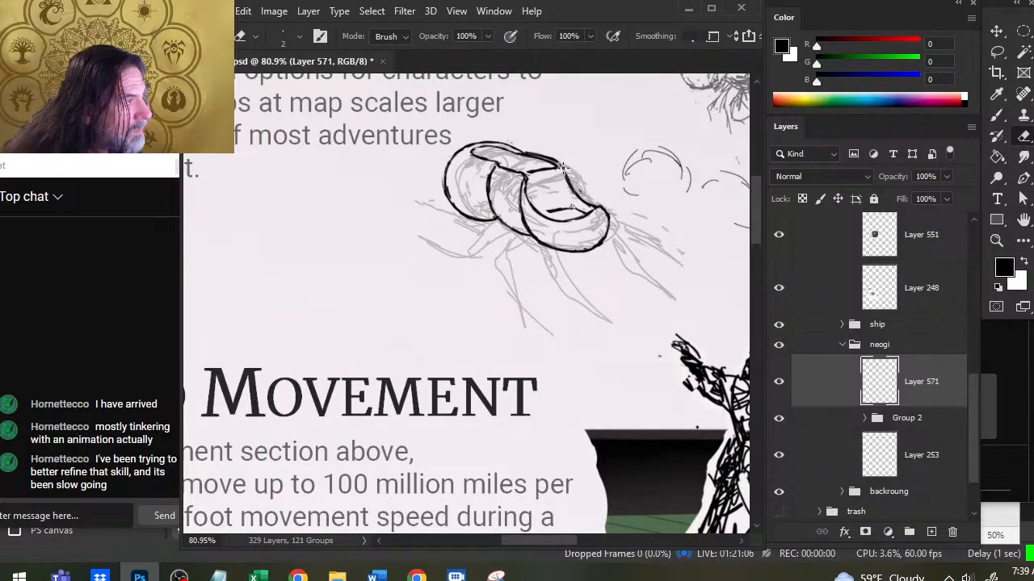
key(b)
key(e)
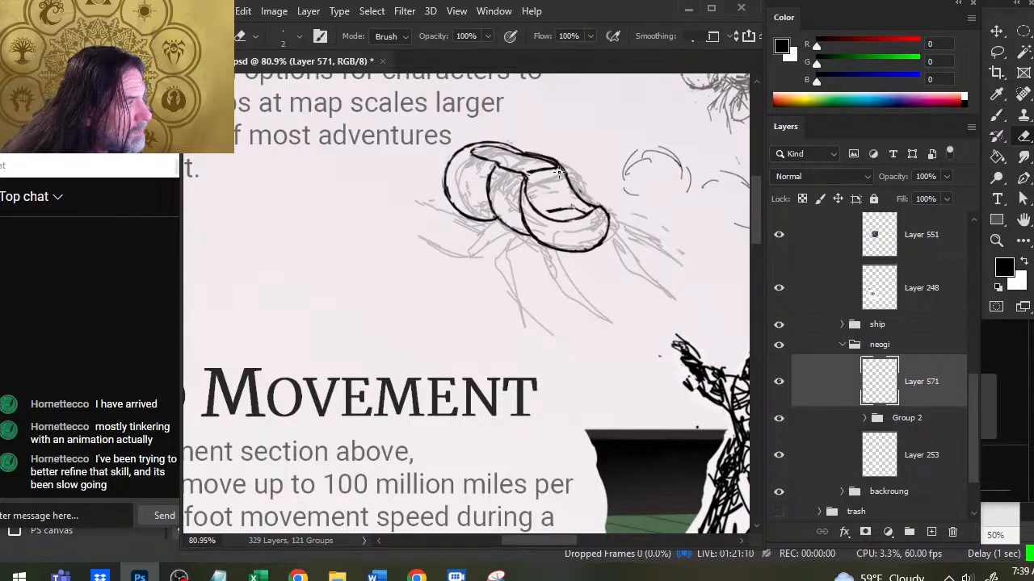
key(b)
key(e)
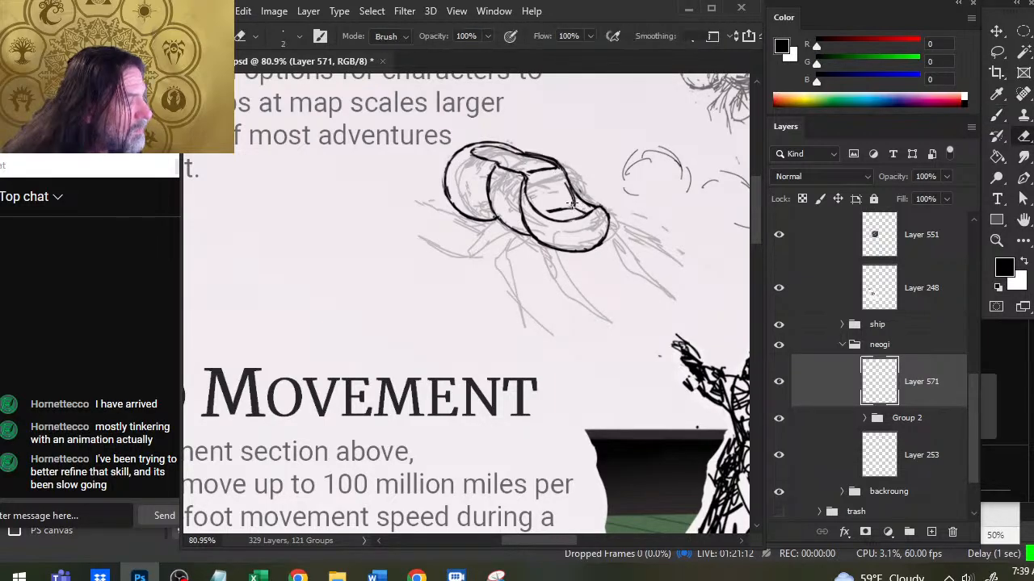
Ink an inner side line parallel to the front slope, down to the short horizontal line inside the segment, trimming as needed.
key(b)
key(e)
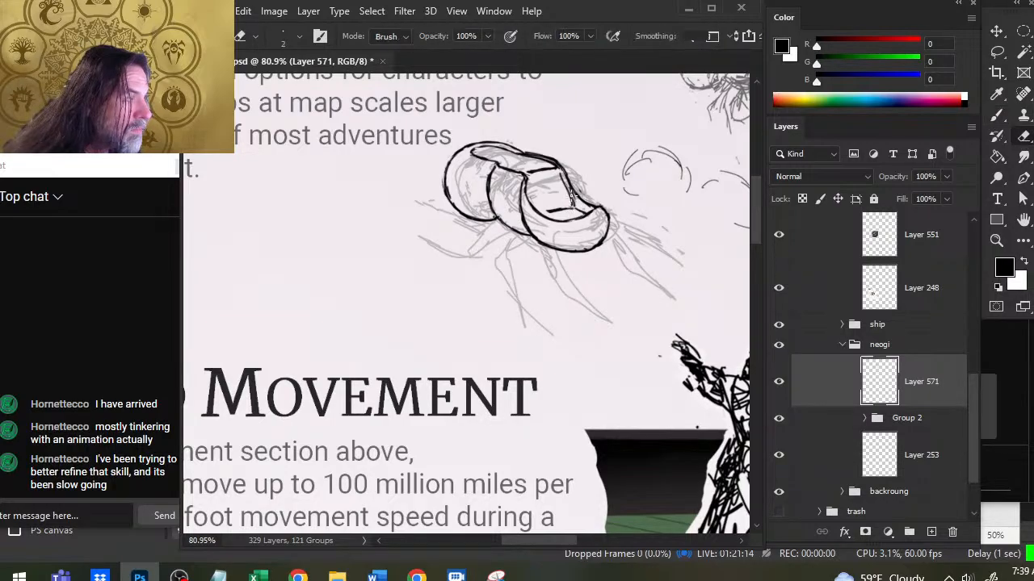
key(b)
key(e)
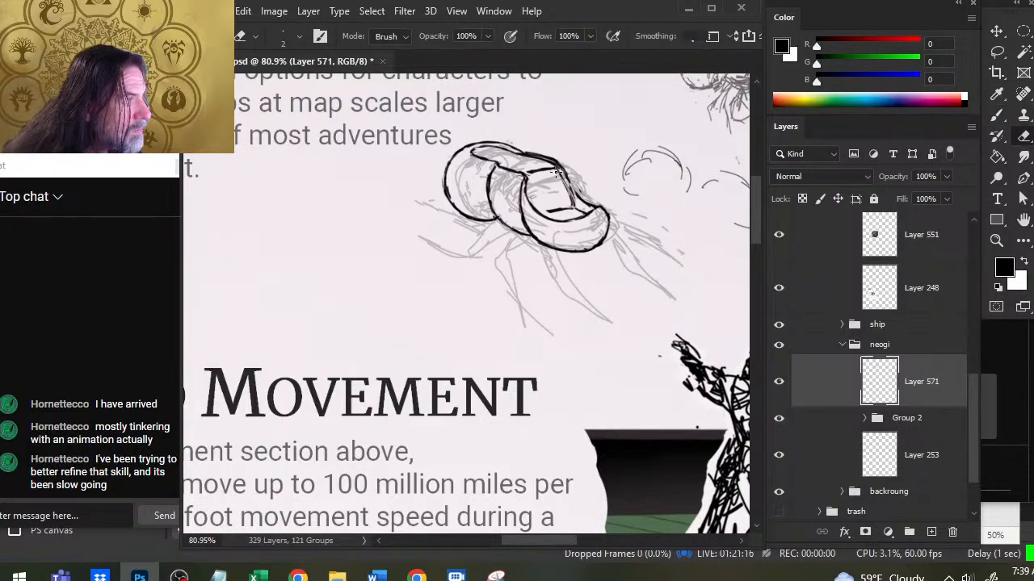
key(b)
key(e)
key(b)
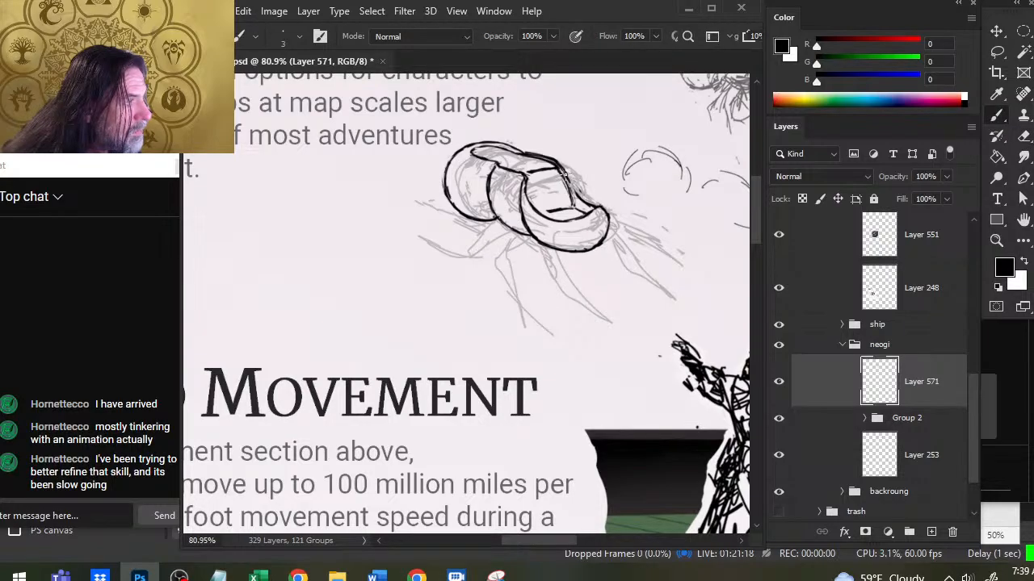
key(e)
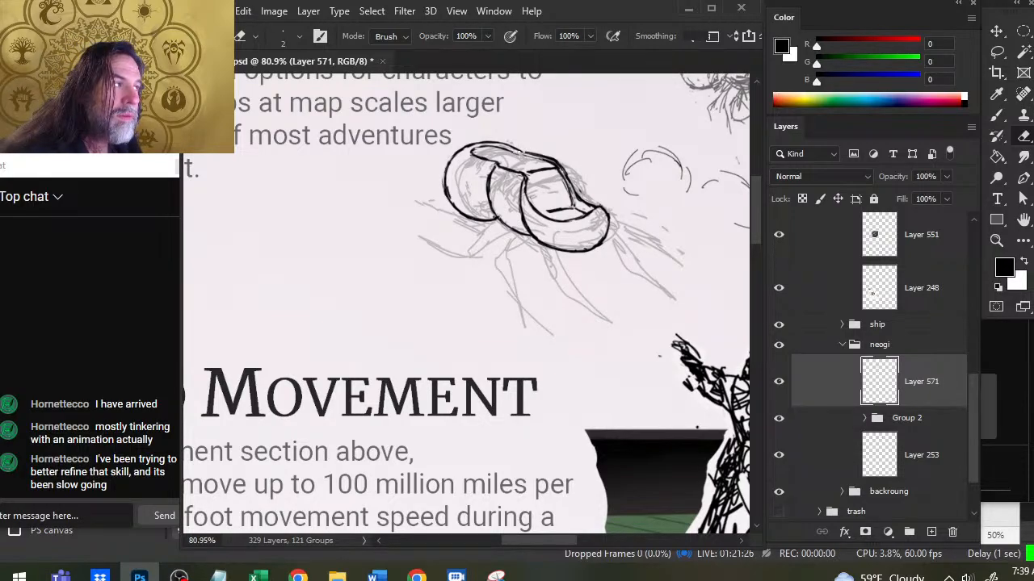
Erase the heavy line around the upper front corner and redraw the top edge as a thinner black outline.
mouse_move(547, 150)
mouse_down()
mouse_move(521, 152)
mouse_move(537, 162)
mouse_up()
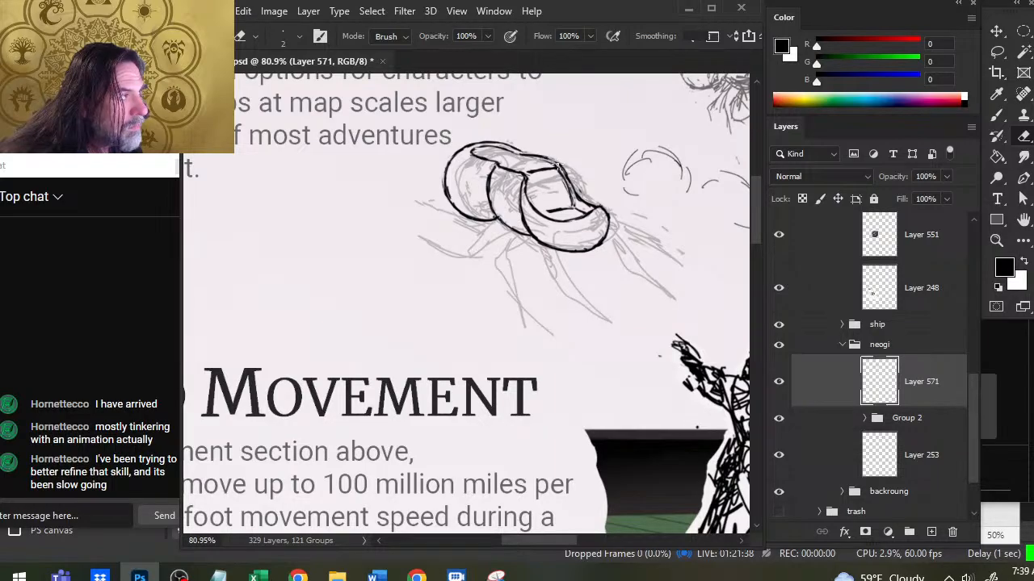
drag(557, 165, 538, 159)
key(b)
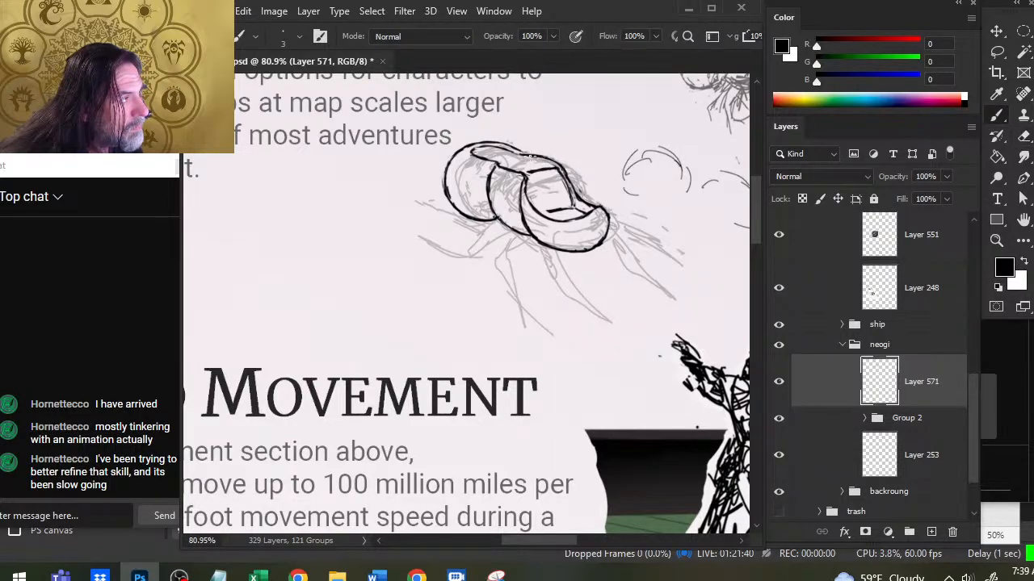
key(e)
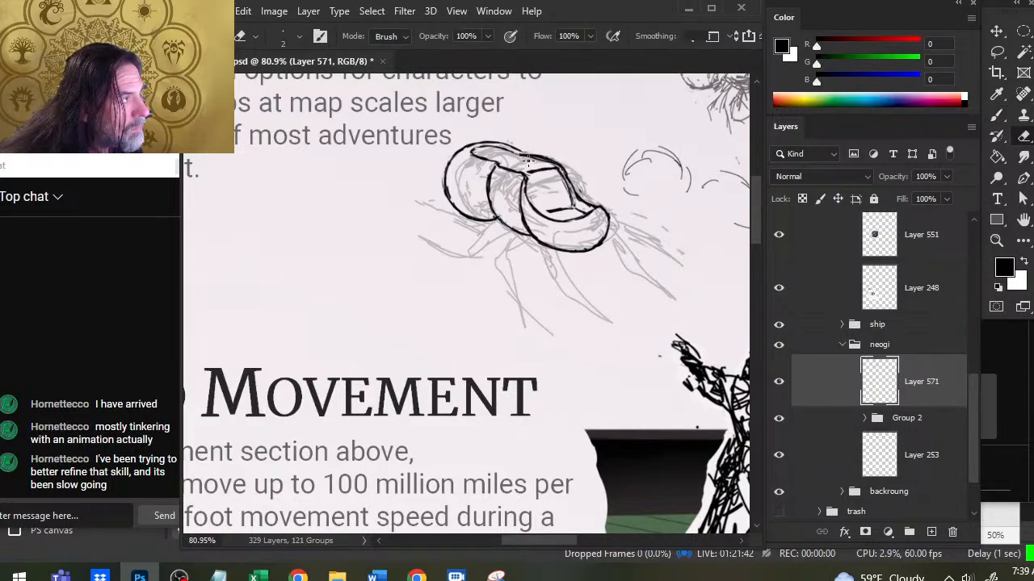
key(b)
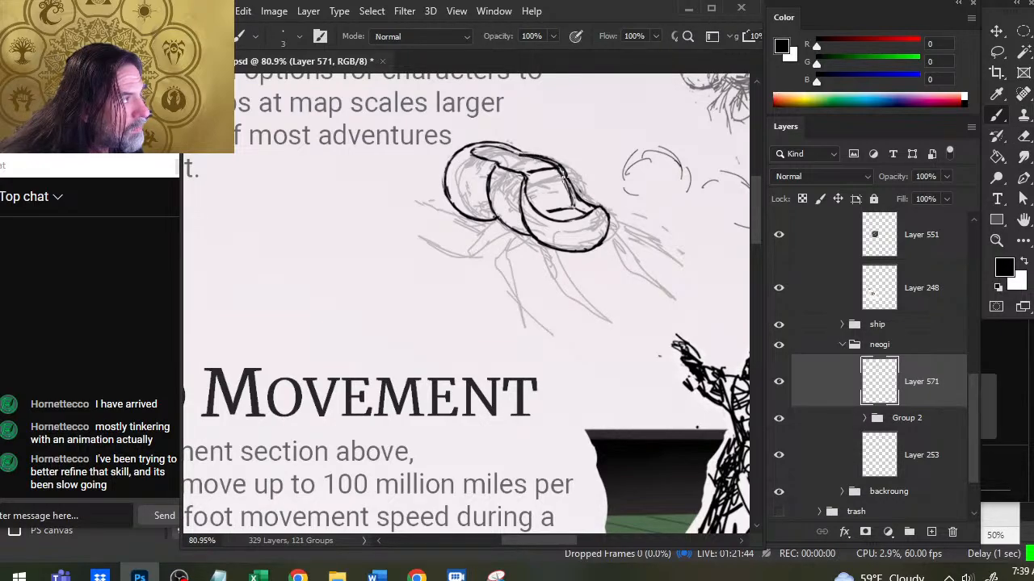
key(e)
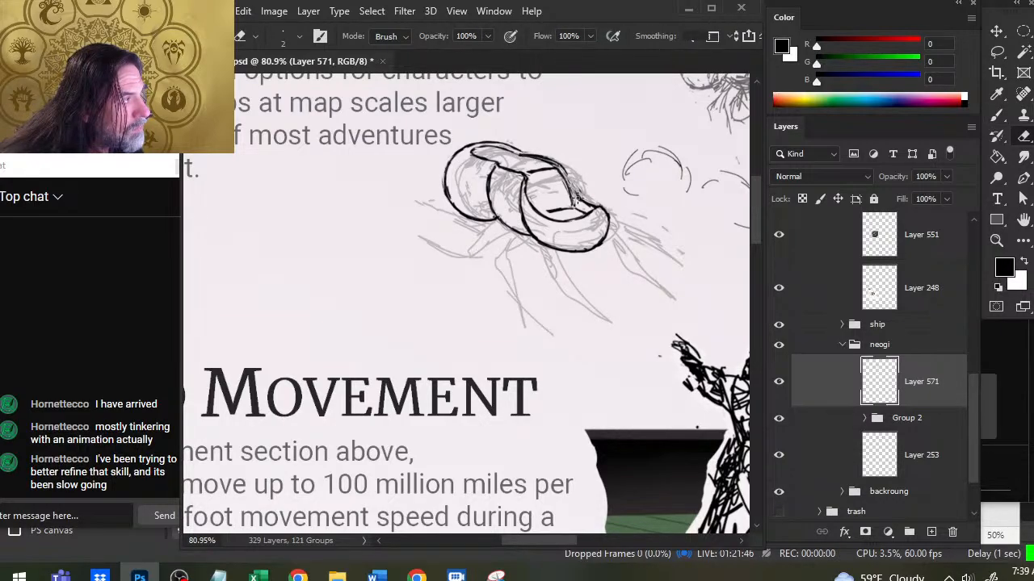
Smooth the front segment's outer slope into a continuous curve meeting the lower rim, alternating black strokes and erasing.
key(b)
key(e)
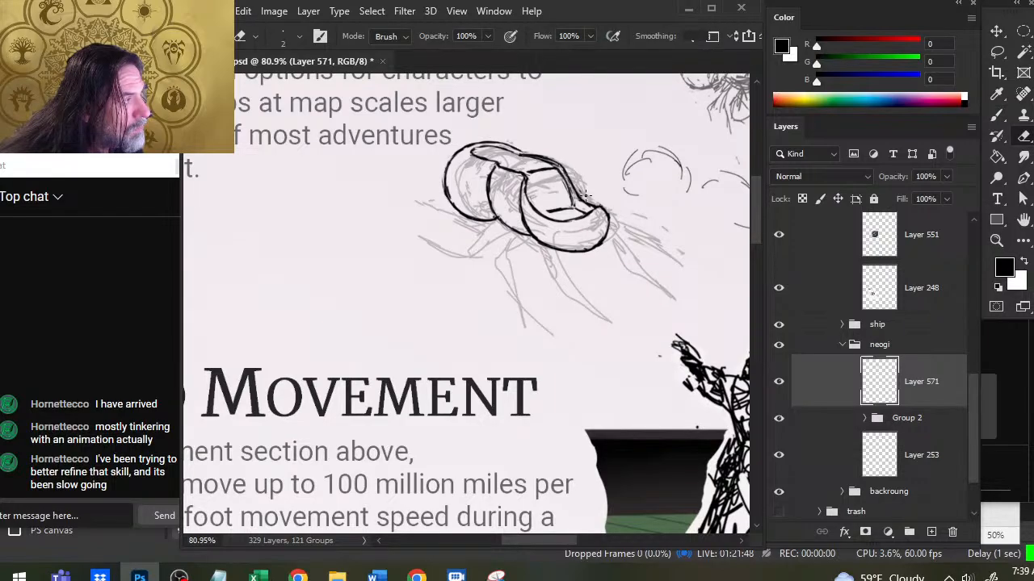
key(b)
key(e)
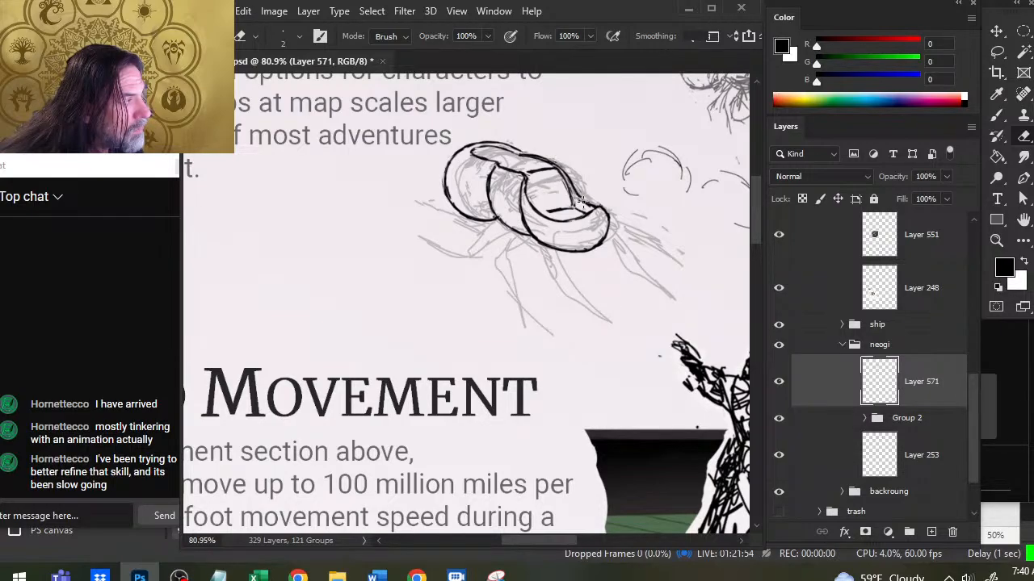
key(b)
key(e)
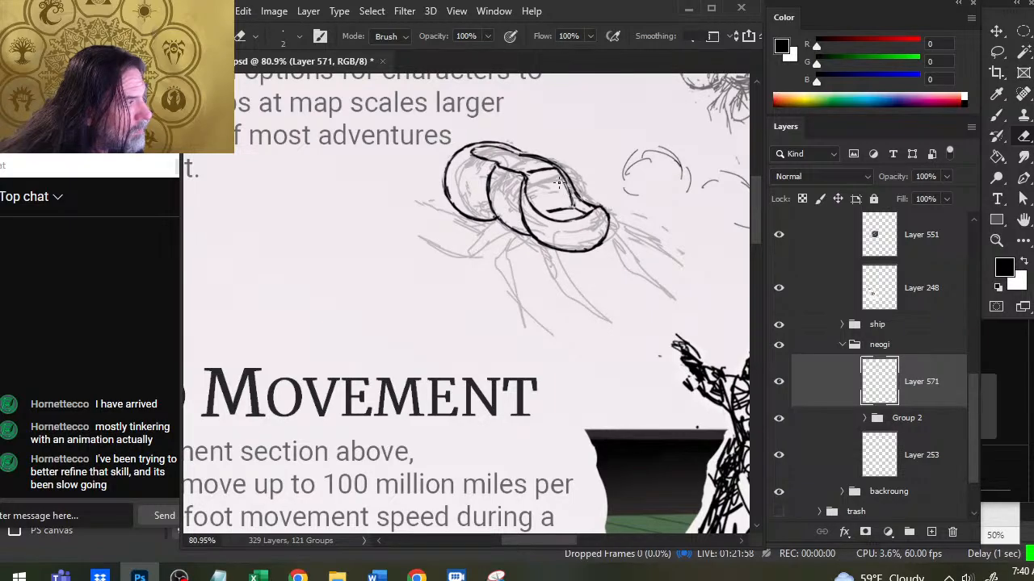
key(b)
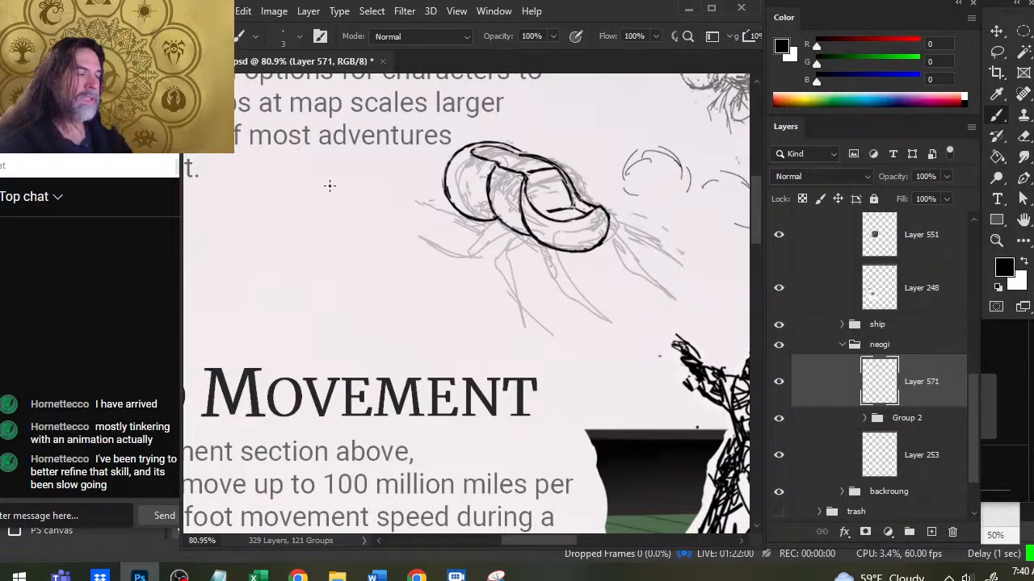
Rework the line joining the rear shell to the front segment's upper edge, alternating fine black strokes and erasing.
key(z)
mouse_move(528, 363)
mouse_down()
mouse_move(478, 444)
mouse_move(572, 138)
mouse_up()
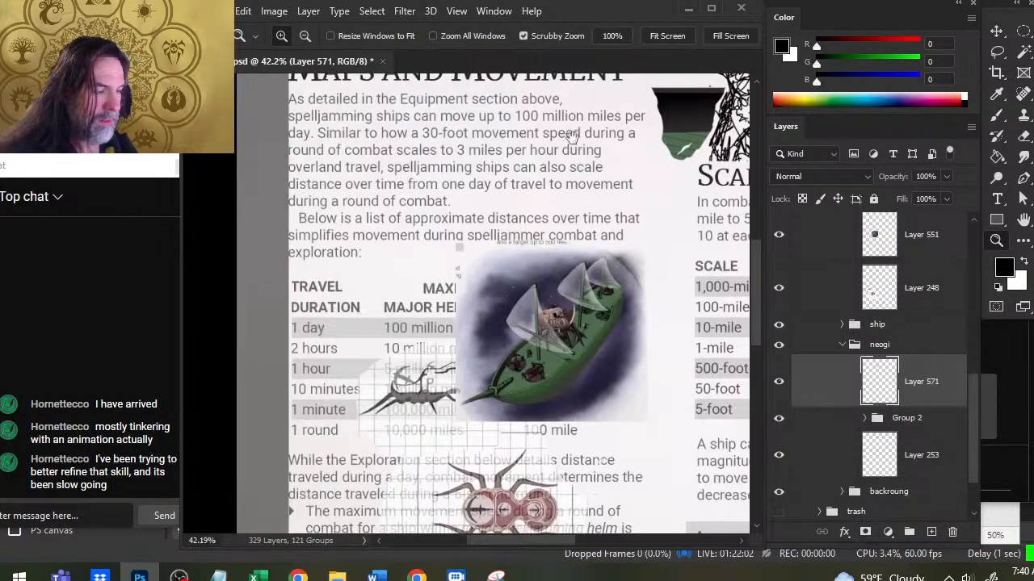
drag(550, 474, 481, 365)
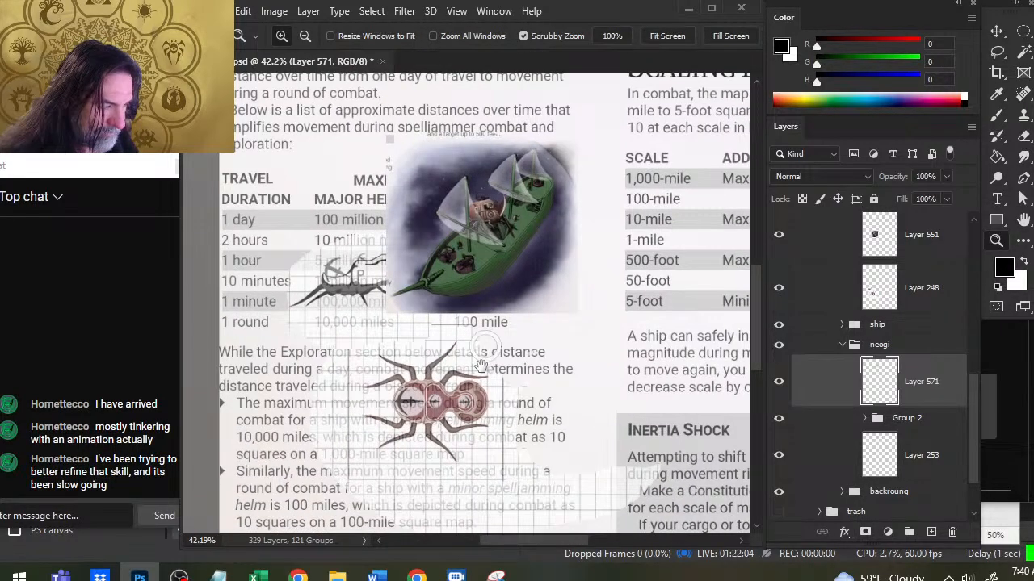
mouse_move(551, 189)
mouse_down()
mouse_move(509, 303)
mouse_move(479, 513)
mouse_up()
drag(471, 280, 500, 266)
key(b)
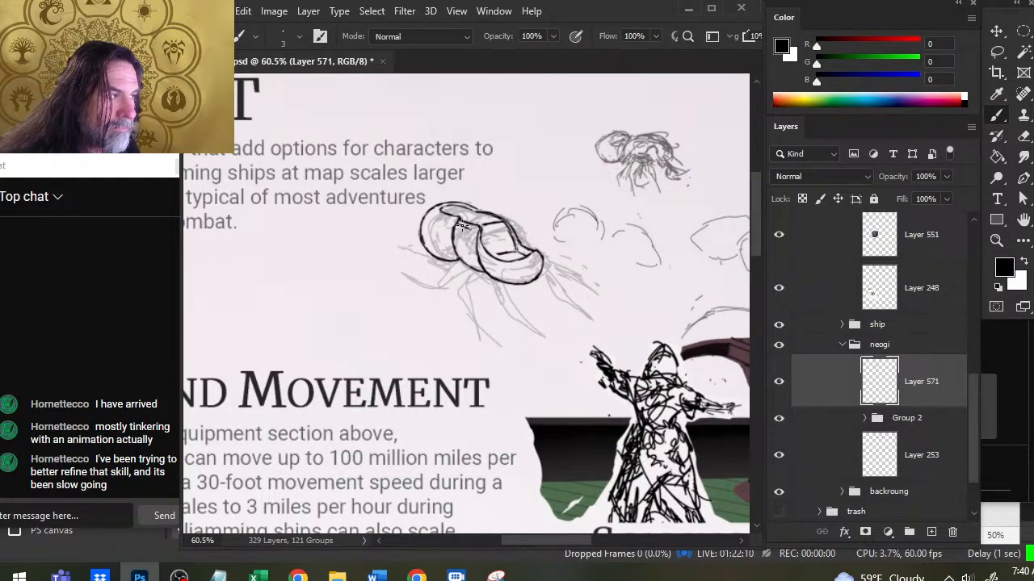
key(e)
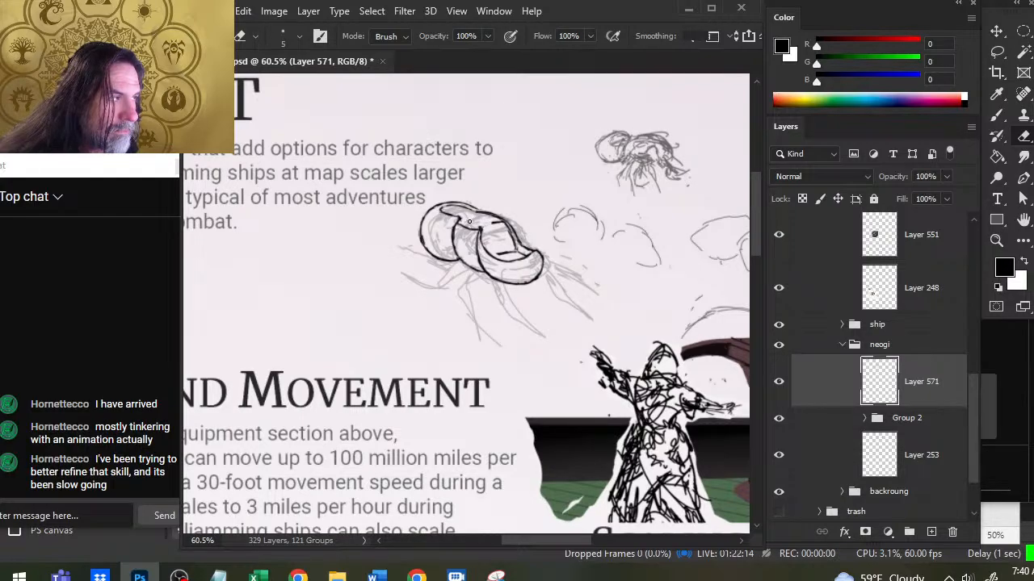
key(b)
key(e)
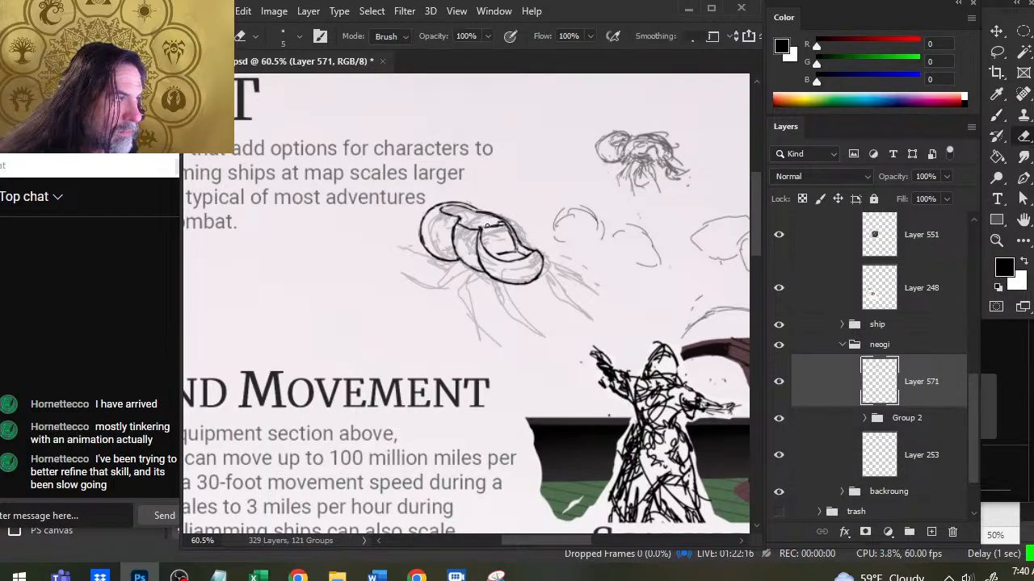
key(b)
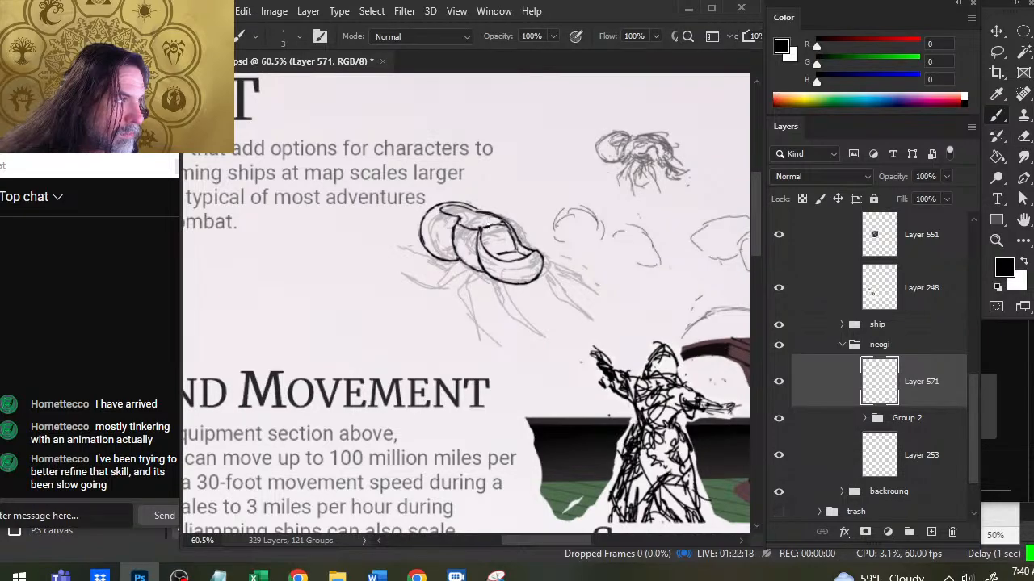
Erase the upper outline above the front segment's opening and redraw it as a cleaner black line.
key(e)
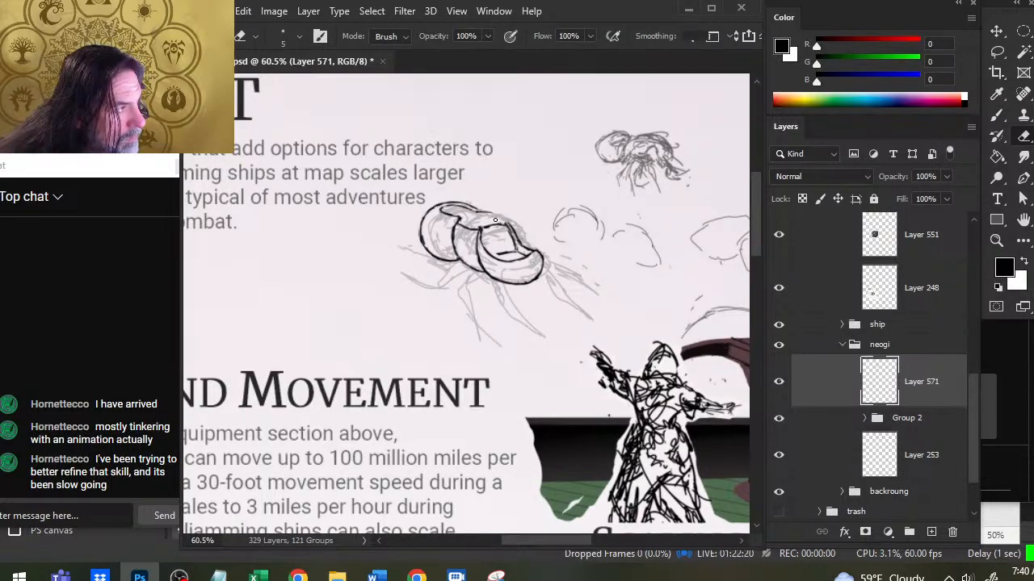
key(b)
key(e)
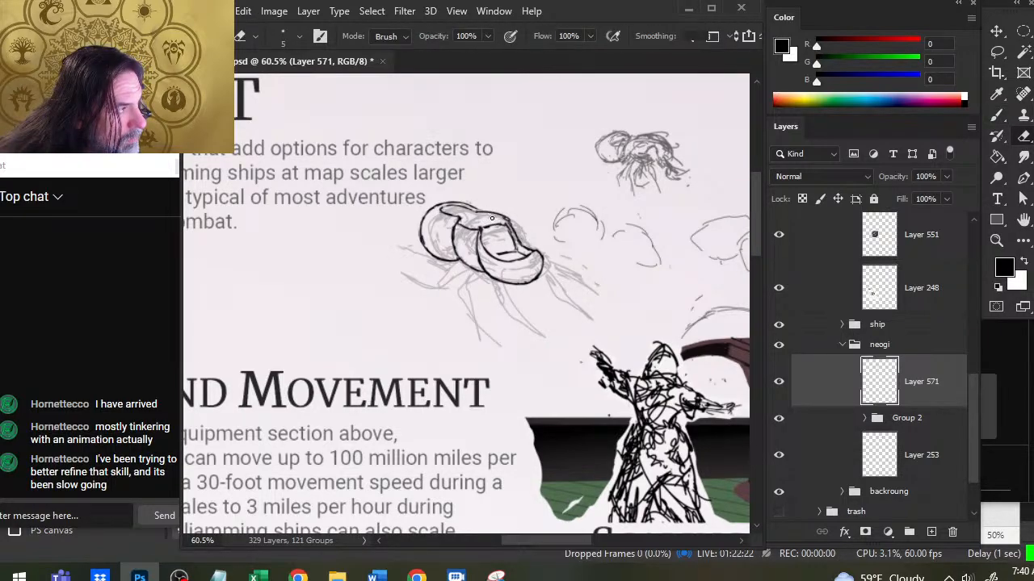
key(b)
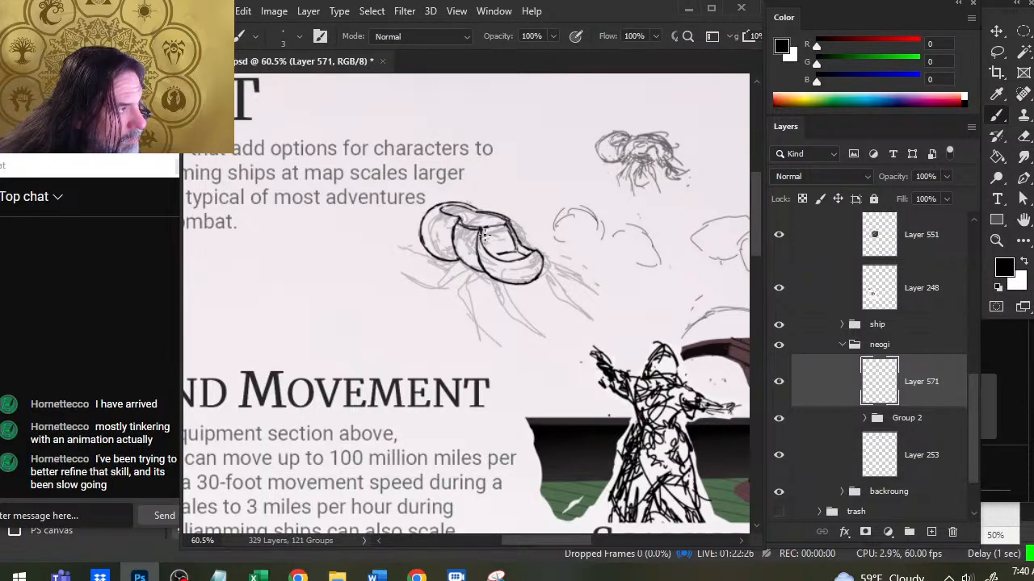
key(e)
key(b)
key(e)
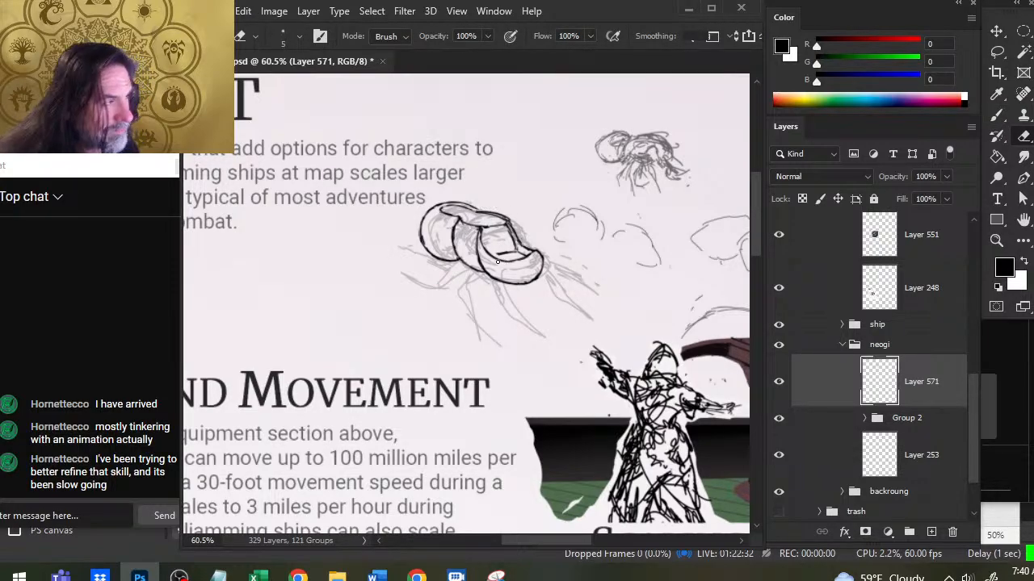
Ink small leg sockets along the belly and the upper section of the first leg beneath the front segment.
key(b)
mouse_move(459, 257)
mouse_down()
mouse_move(478, 264)
mouse_move(490, 298)
mouse_up()
key(e)
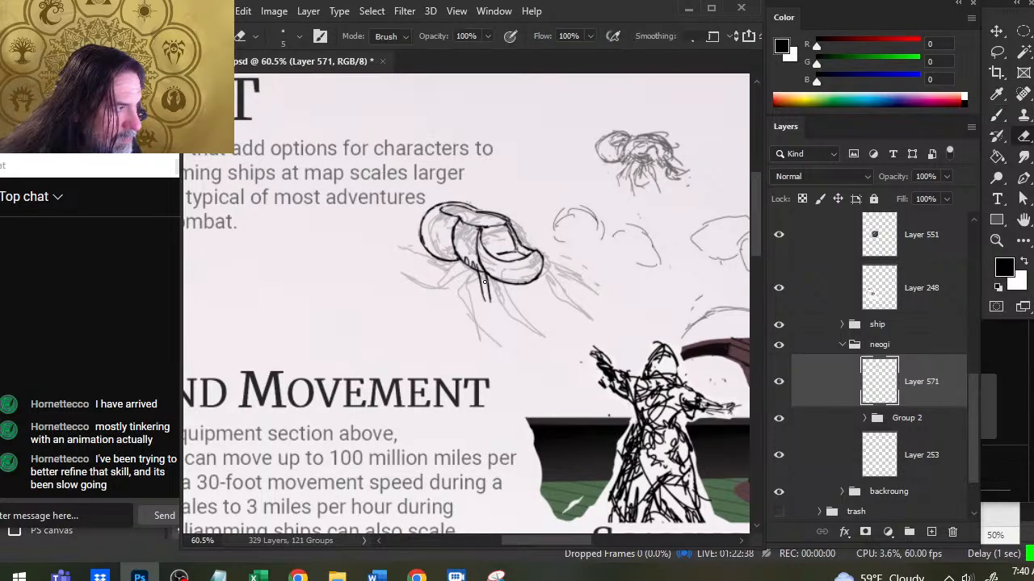
key(b)
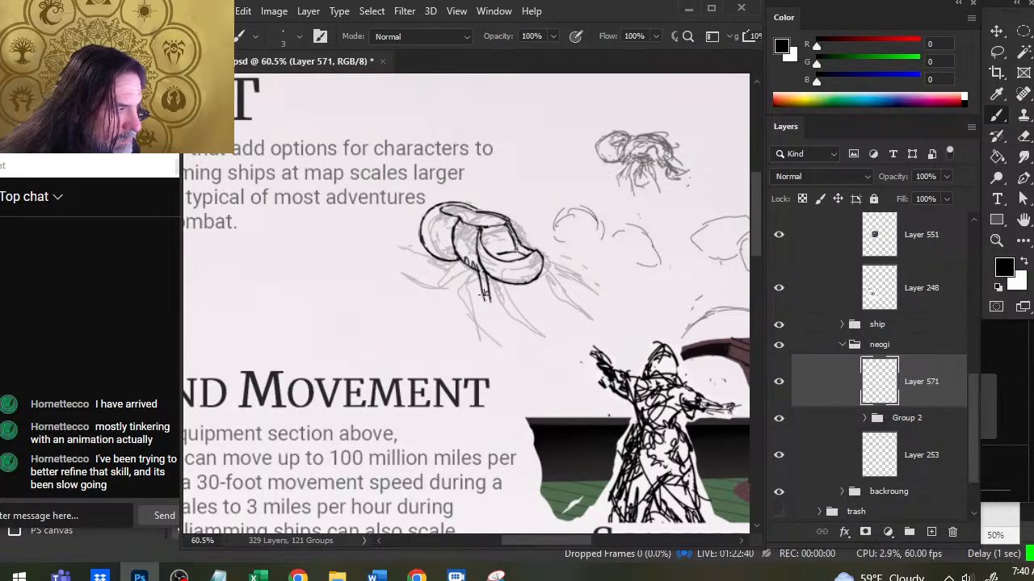
drag(482, 284, 484, 301)
key(e)
Ink the first leg's lower section, angled outward from the knee along the rough sketch, and clean up its lines.
key(b)
mouse_move(478, 265)
mouse_down()
mouse_move(482, 299)
mouse_move(536, 329)
mouse_up()
key(ctrl+z)
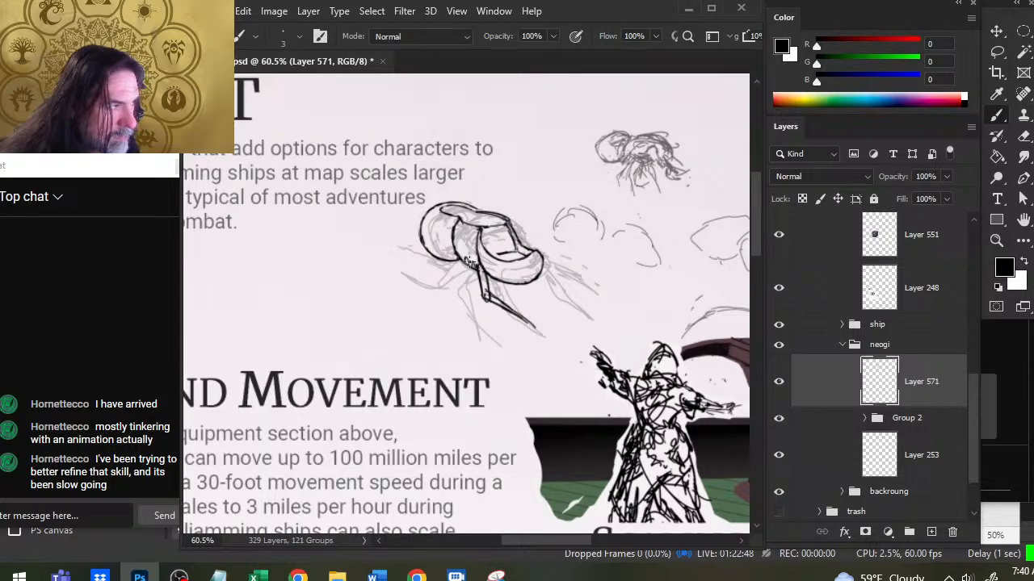
key(e)
key(b)
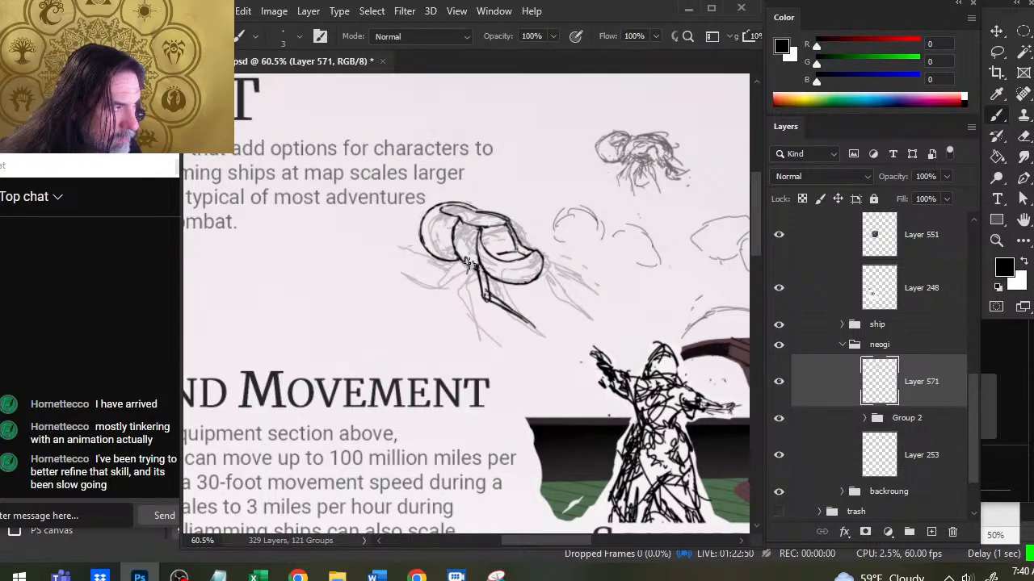
Ink the second leg from the belly to a knee and down toward the foot, beside the first leg.
mouse_move(477, 264)
mouse_down()
mouse_move(457, 305)
mouse_move(477, 342)
mouse_up()
key(e)
key(b)
mouse_move(467, 299)
mouse_down()
mouse_move(481, 347)
mouse_move(461, 292)
mouse_move(476, 349)
mouse_move(457, 289)
mouse_up()
Refine the second leg's outline and knee joint, alternating black strokes and erasing.
key(e)
key(b)
key(e)
key(b)
key(e)
key(b)
key(e)
key(b)
key(e)
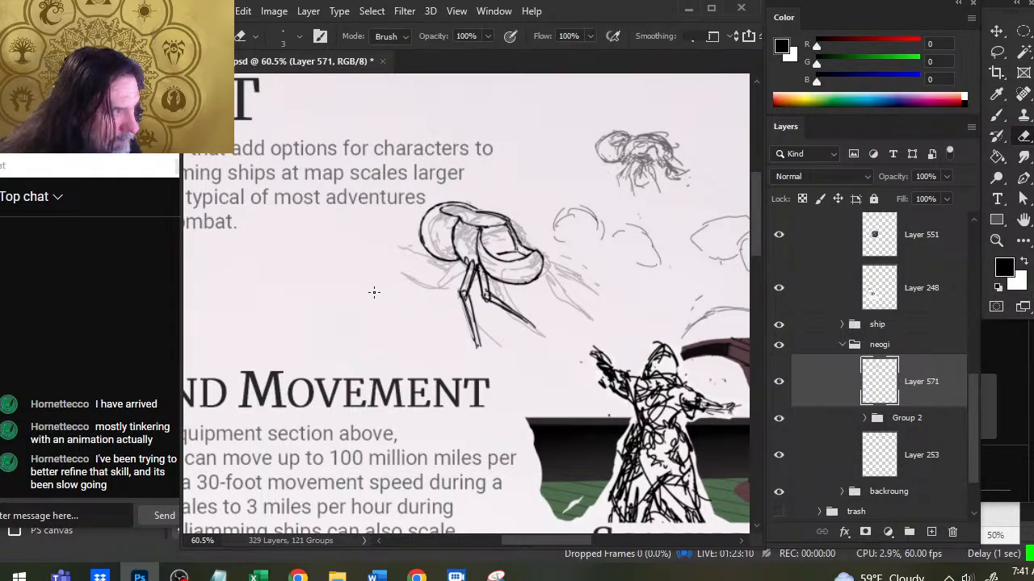
Ink the upper sections of two short rear legs slanting out from the belly under the rear shell.
key(b)
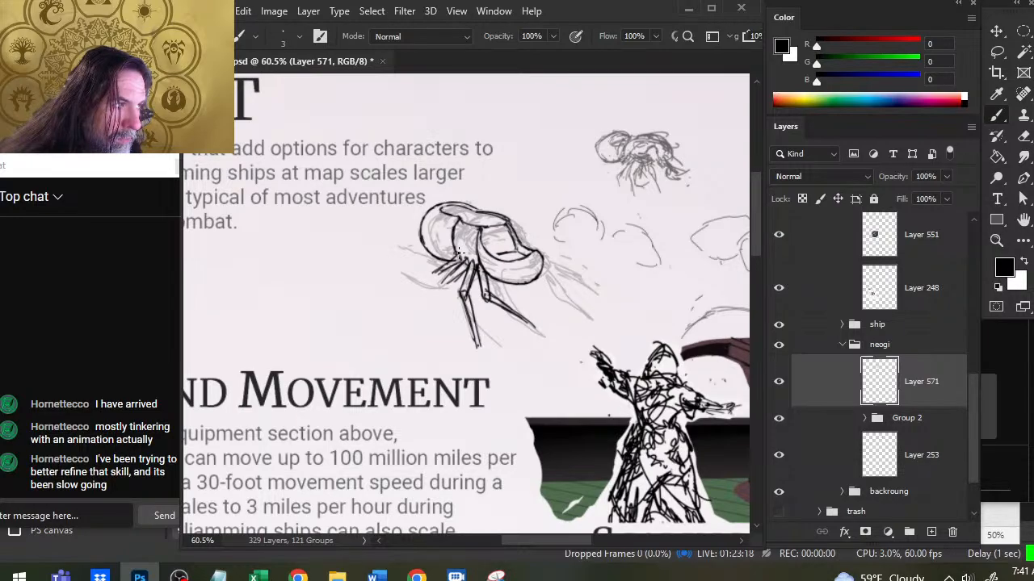
key(e)
key(b)
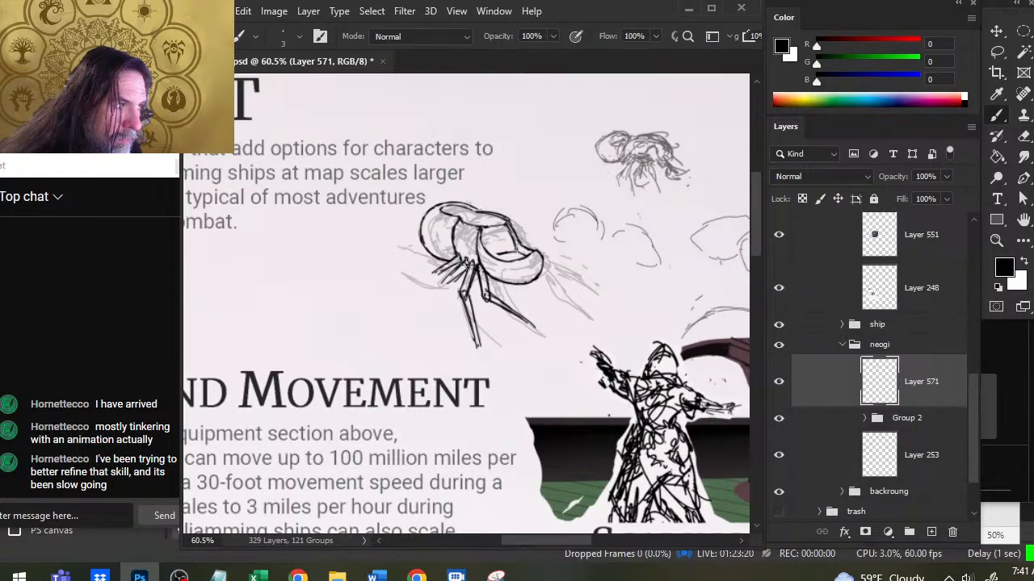
key(e)
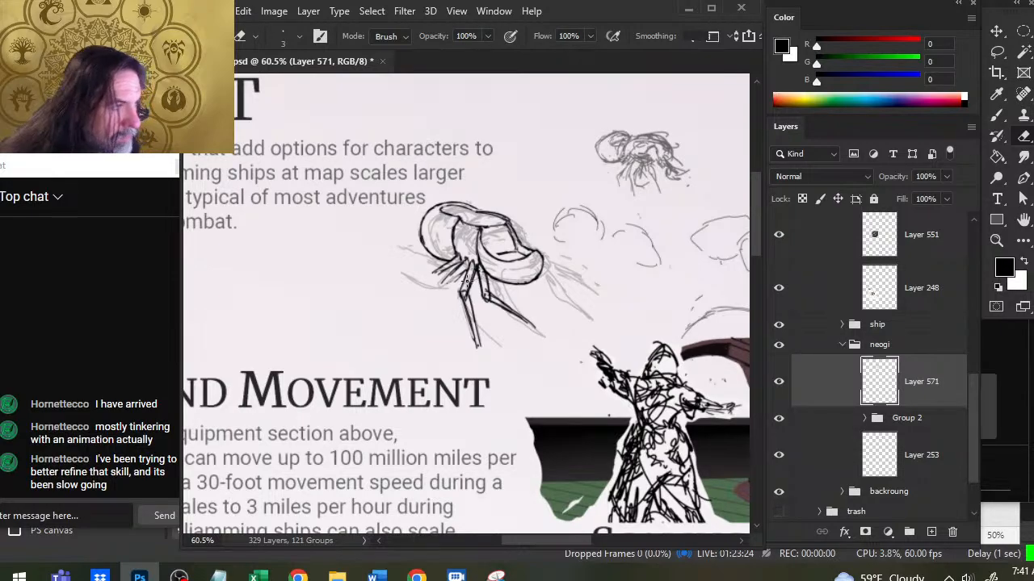
key(b)
Clean up the two short rear legs, separating their parallel outlines and closing their ends with small black strokes.
key(e)
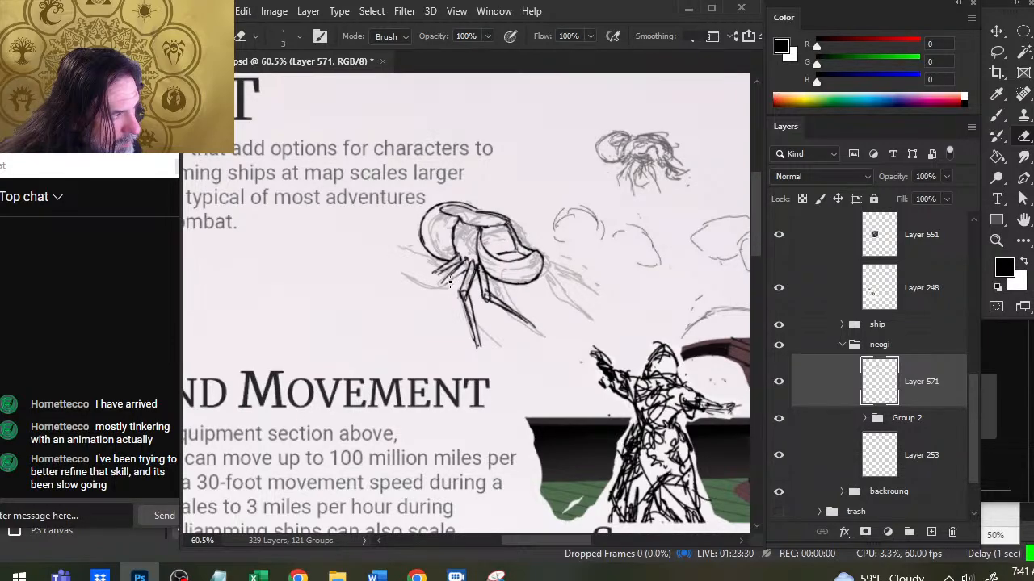
key(b)
key(e)
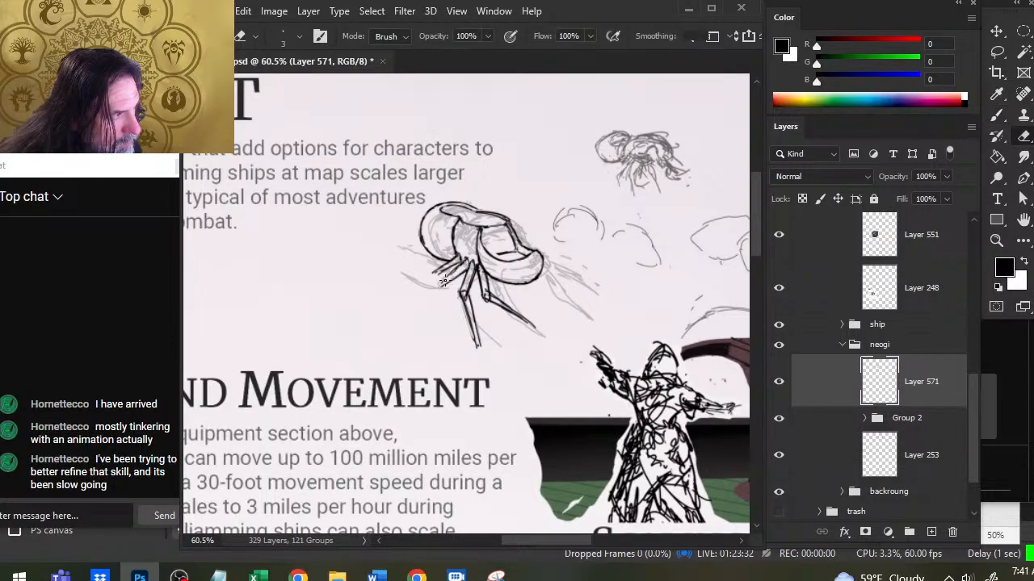
key(b)
key(e)
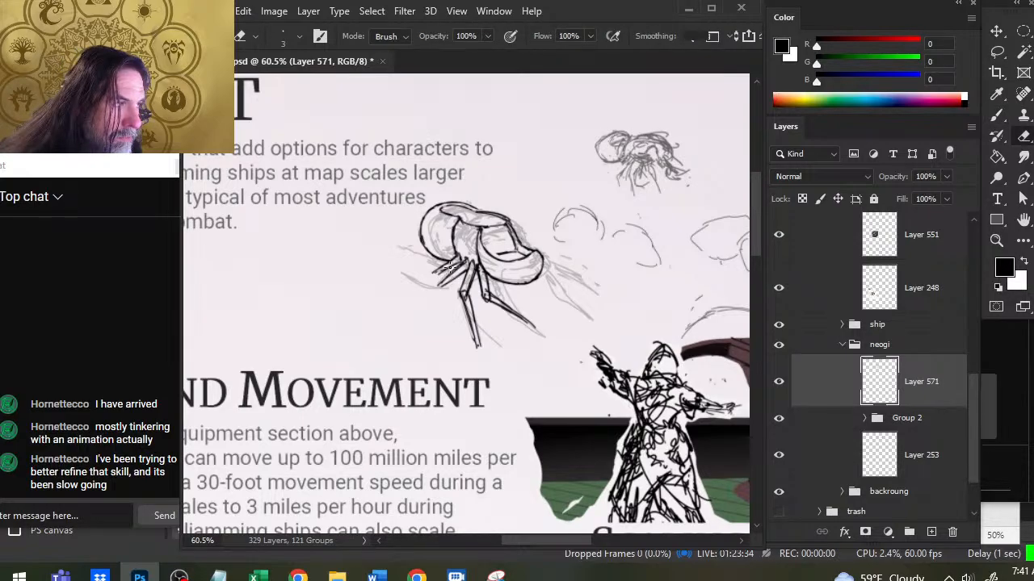
key(b)
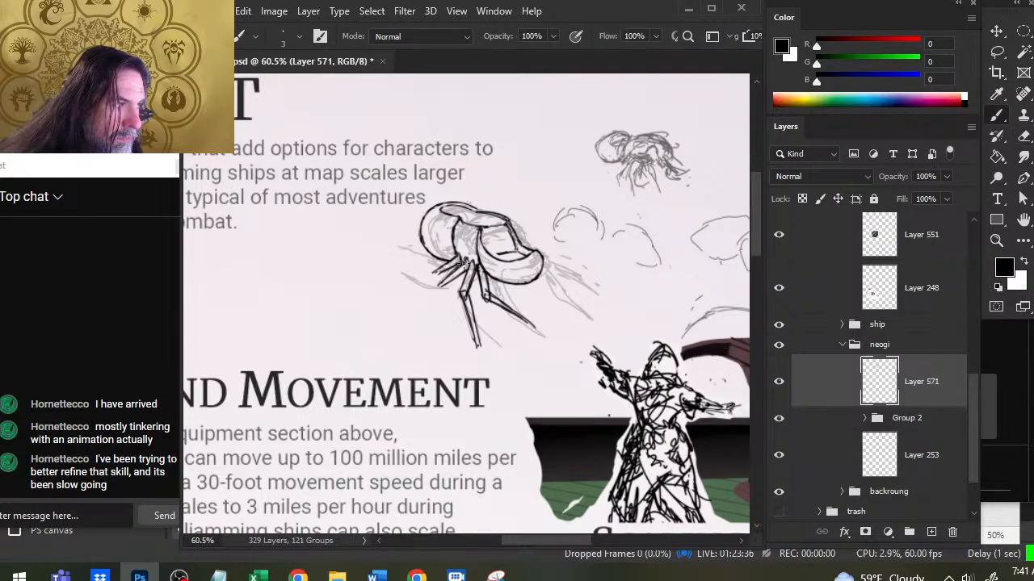
key(e)
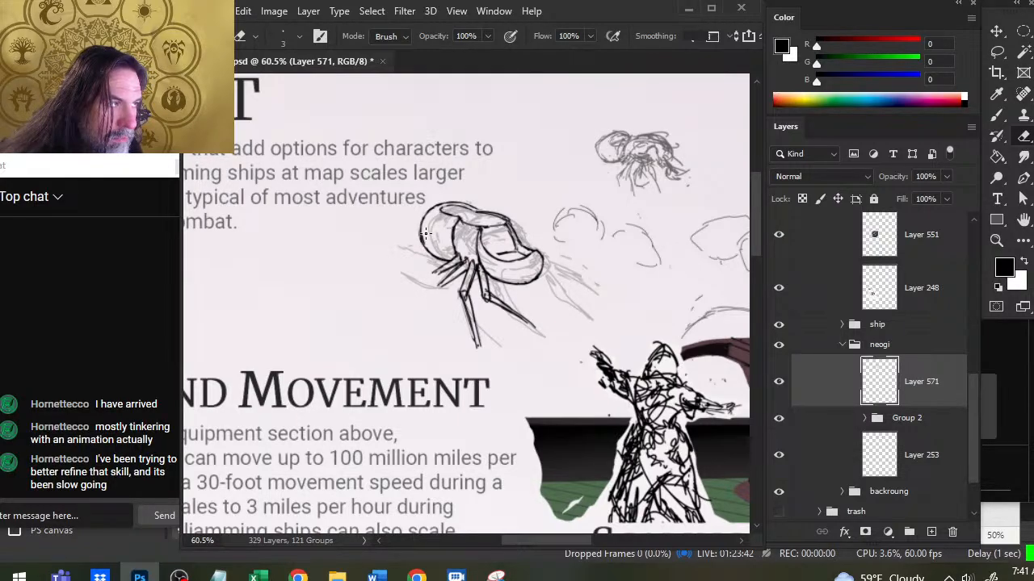
key(b)
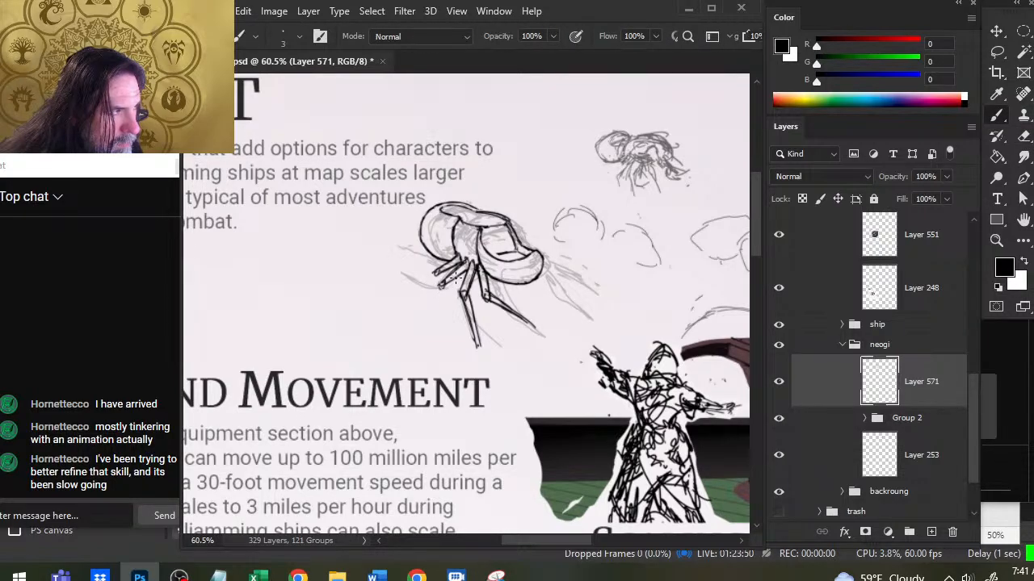
key(e)
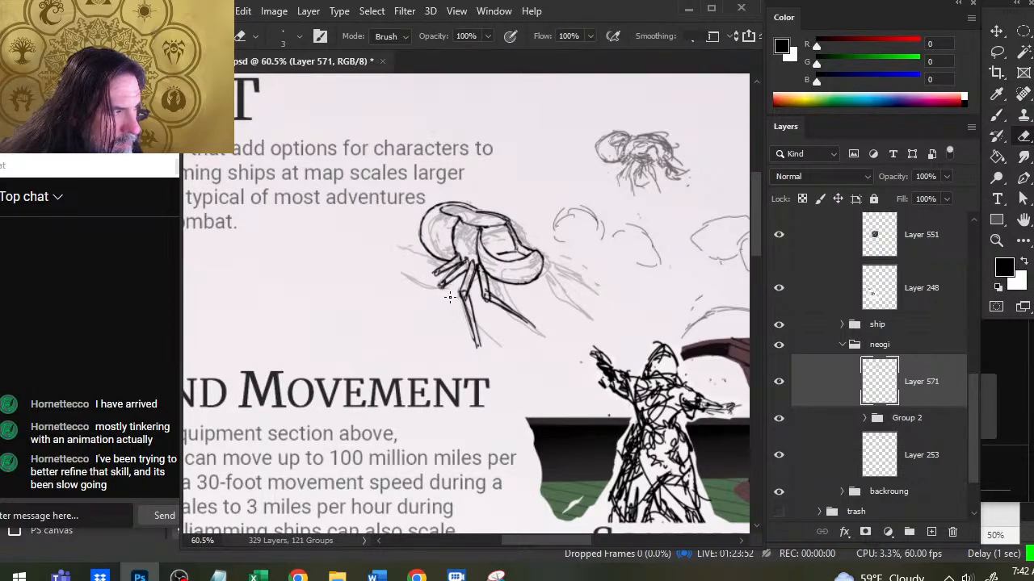
Erase the second leg's blunt foot and redraw its lower section as a longer point, trimming the tip.
drag(467, 326, 476, 350)
key(b)
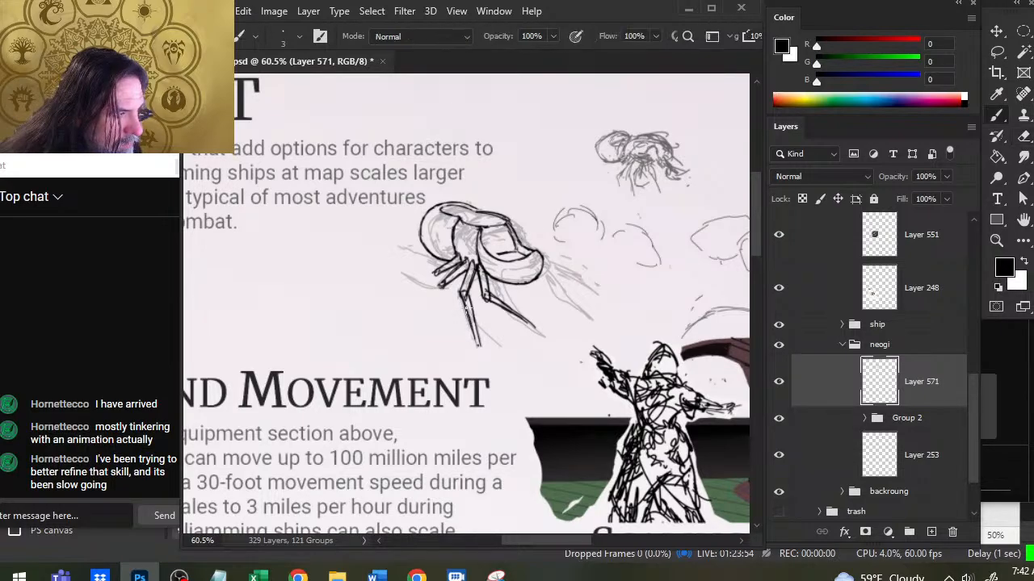
drag(465, 305, 484, 368)
key(e)
key(b)
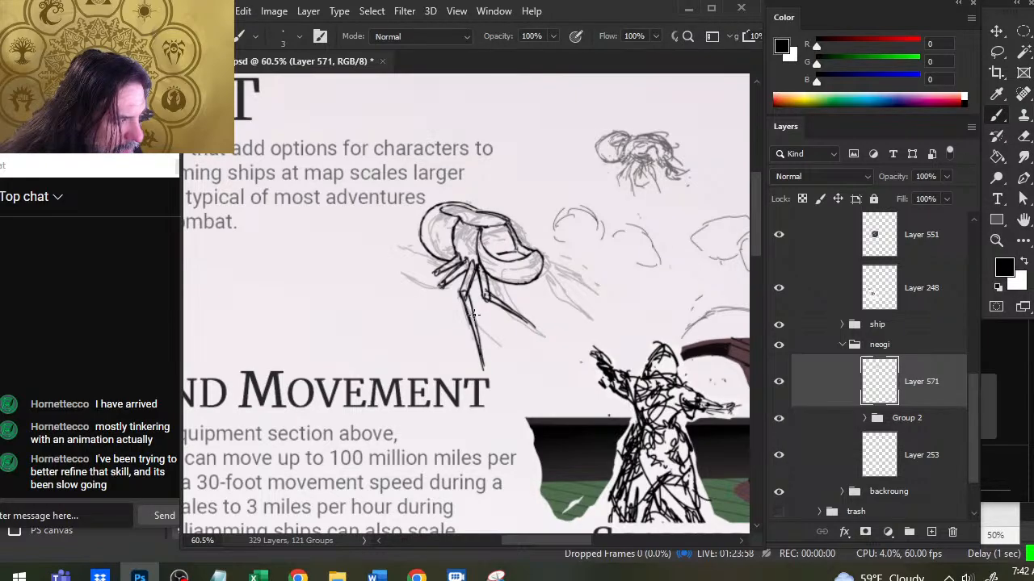
key(e)
mouse_move(467, 332)
mouse_down()
mouse_move(482, 367)
mouse_move(476, 346)
mouse_up()
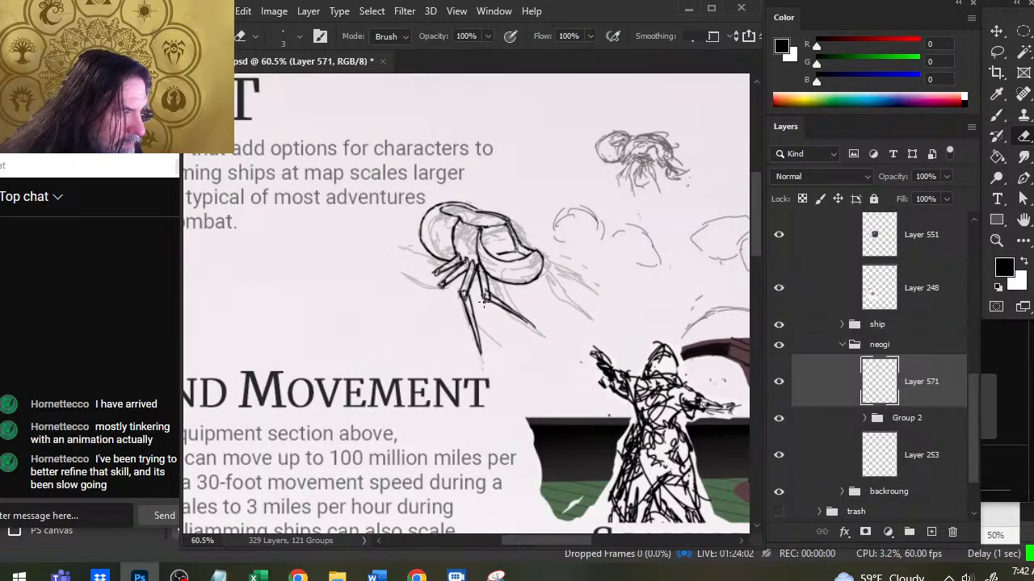
Extend the first leg's lower section into a sharper point and trim its end.
key(b)
drag(503, 307, 544, 334)
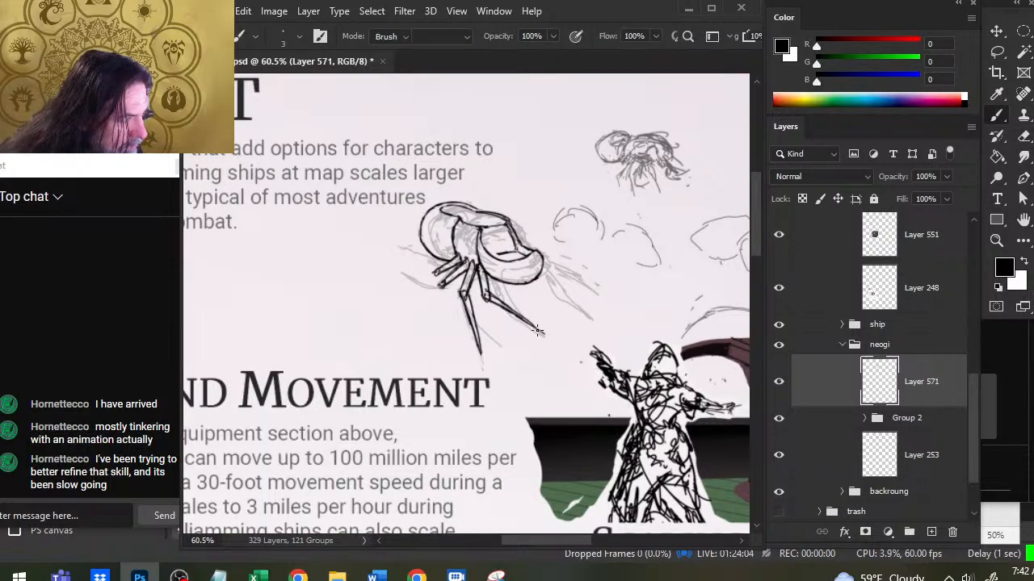
key(e)
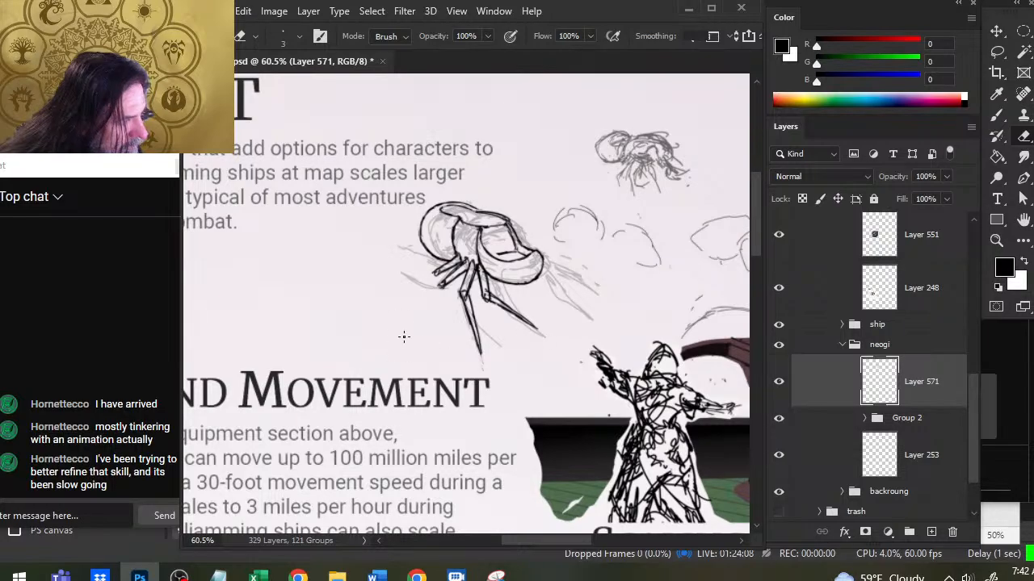
Redraw the knee joints of the two long legs as small round black outlines, erasing stray lines around them.
key(b)
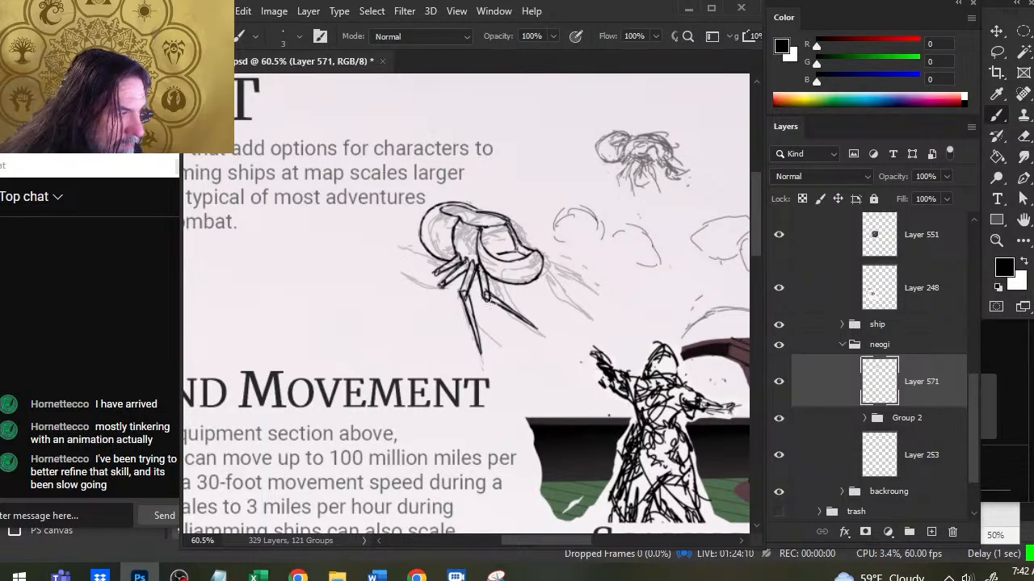
key(e)
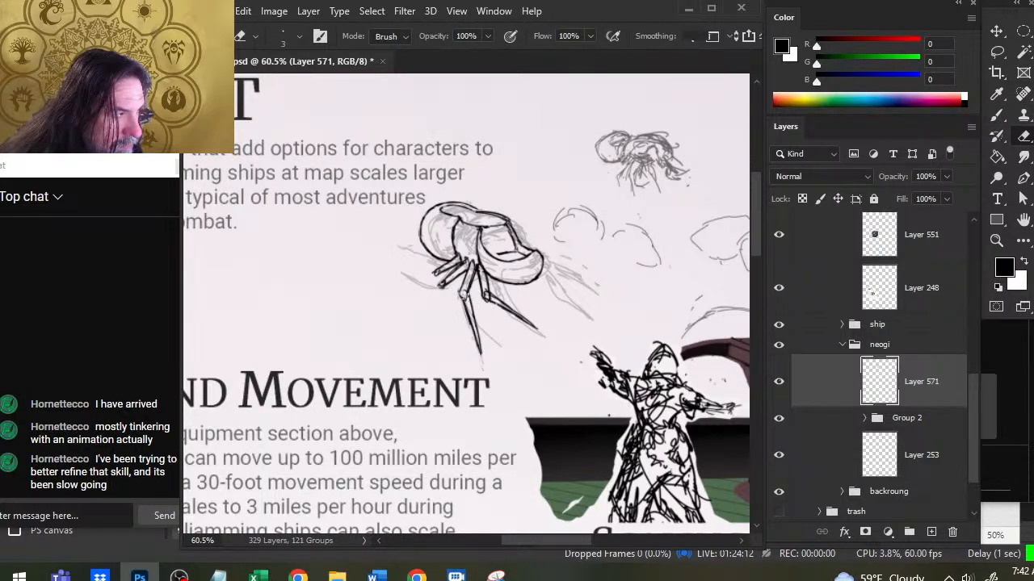
key(b)
key(e)
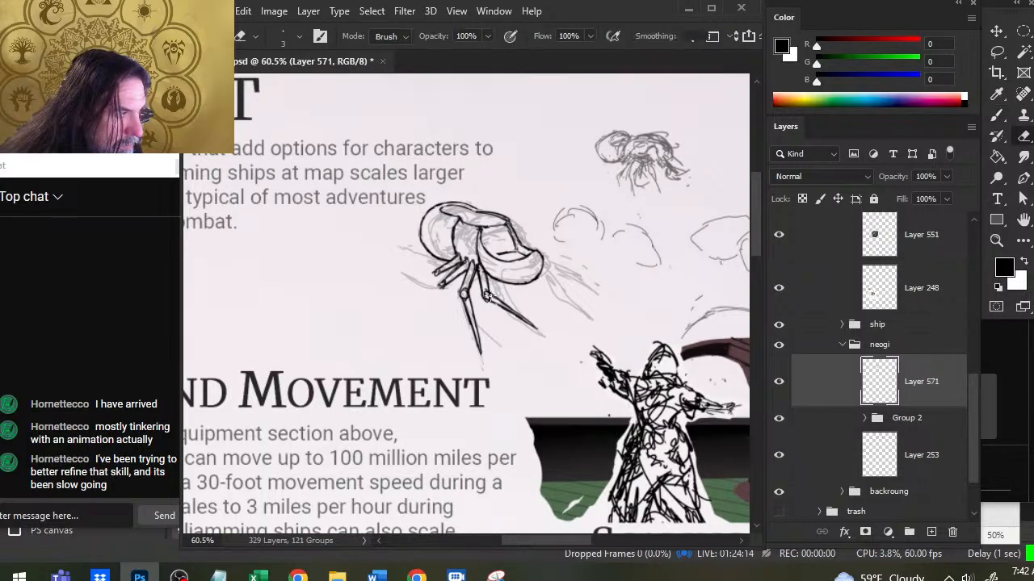
key(b)
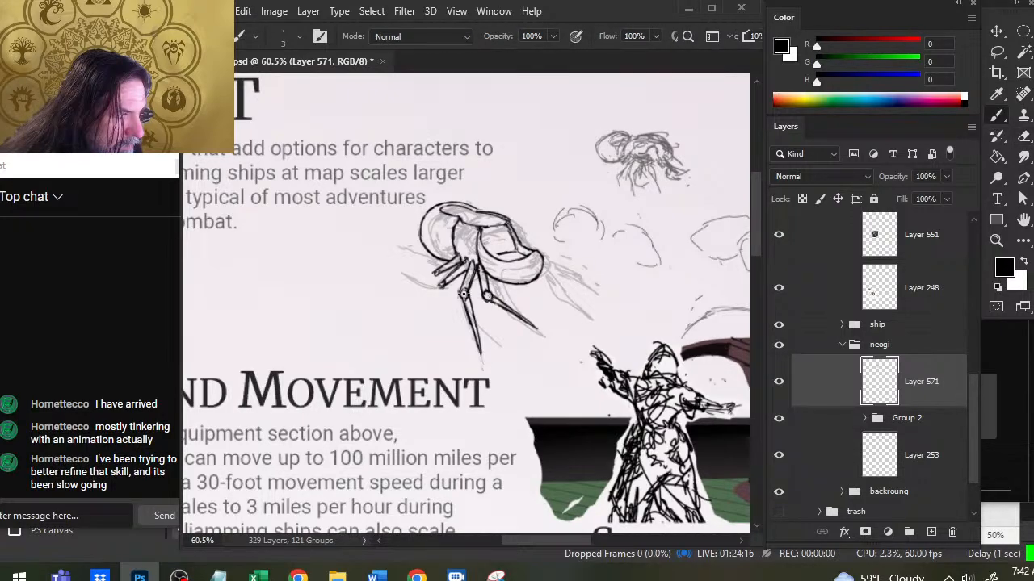
key(e)
key(b)
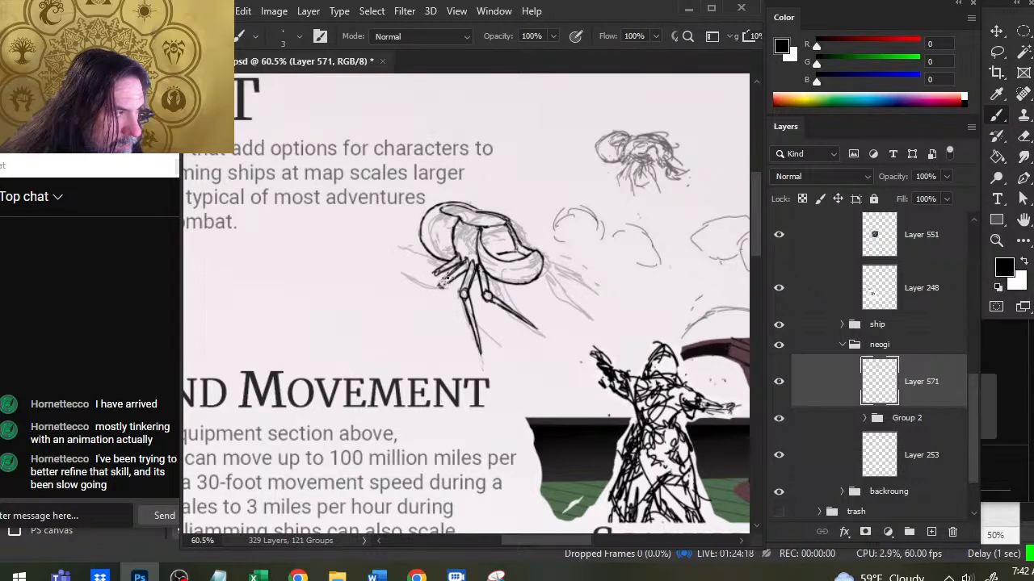
Draw small round joints at the ends of the two short rear legs, erasing the stray lines around them.
key(e)
key(b)
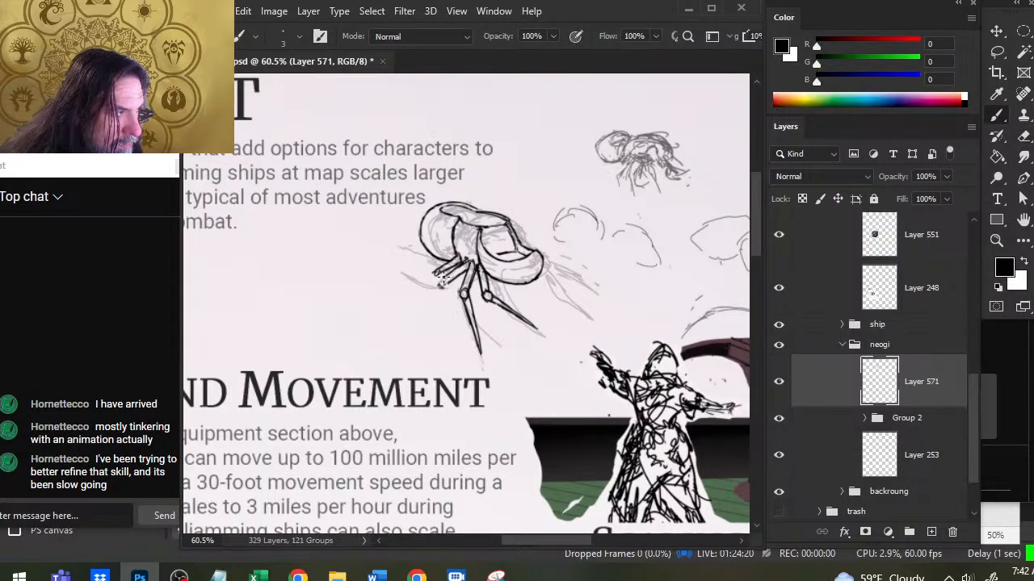
key(e)
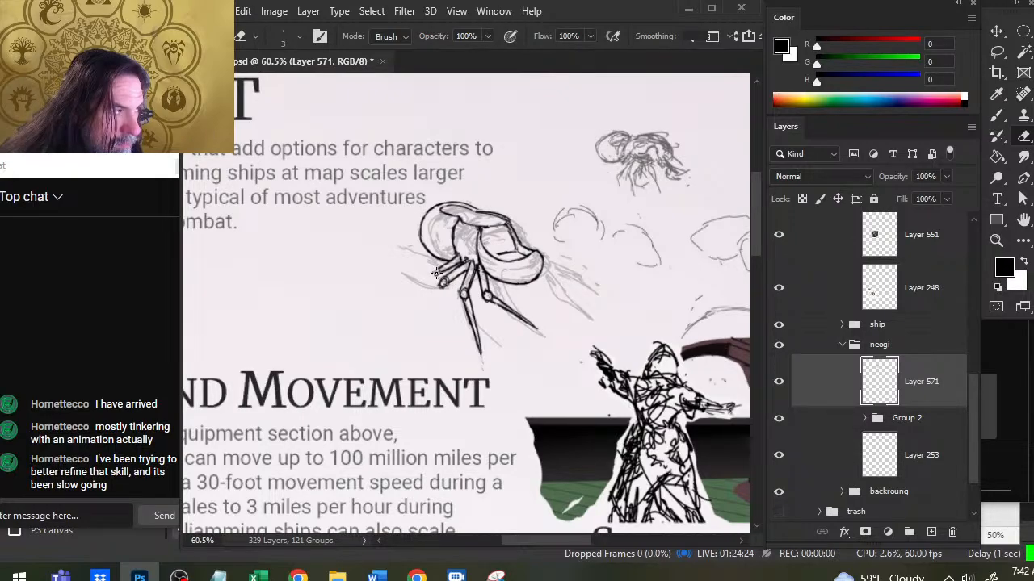
key(b)
key(e)
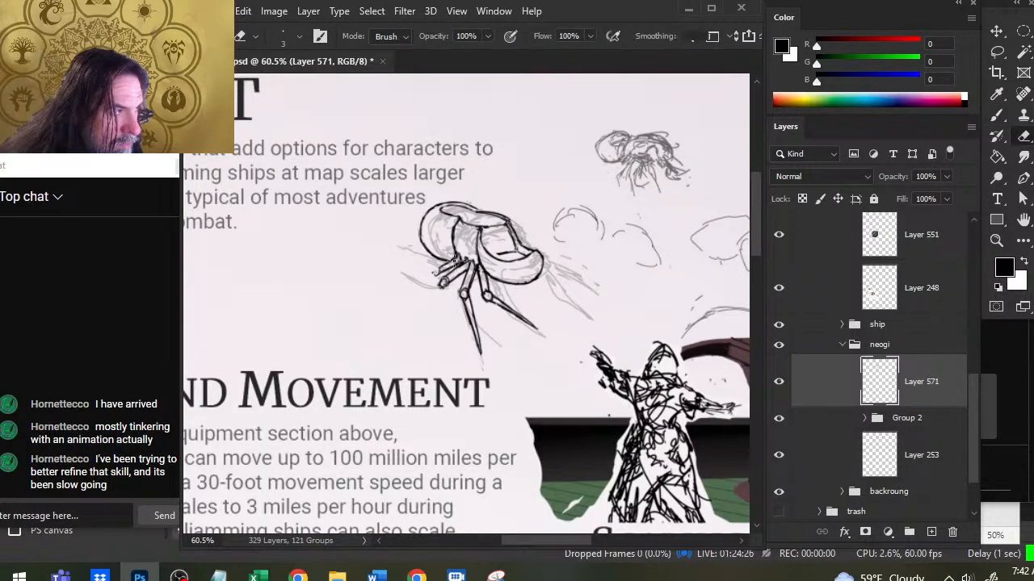
key(b)
key(e)
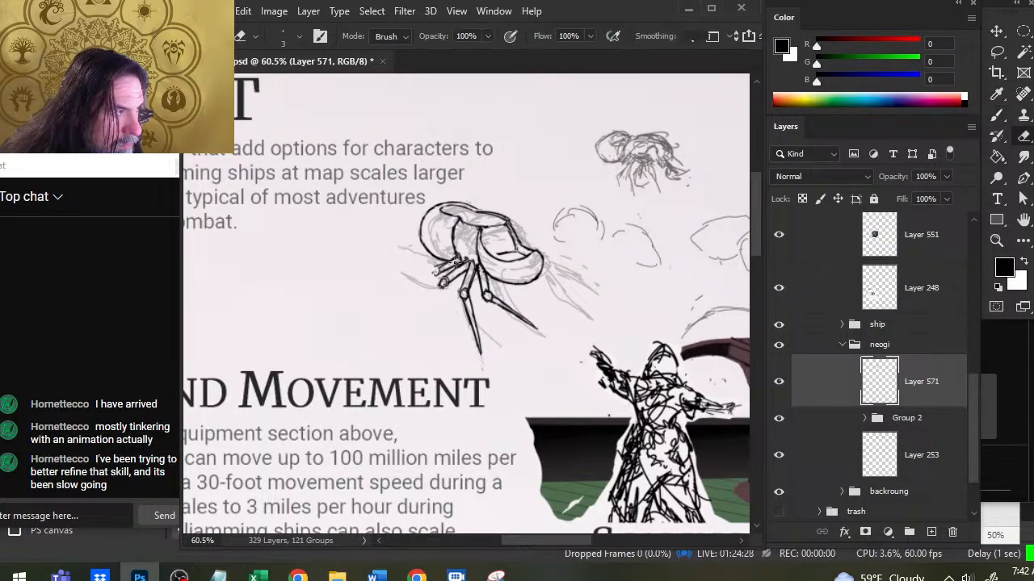
key(b)
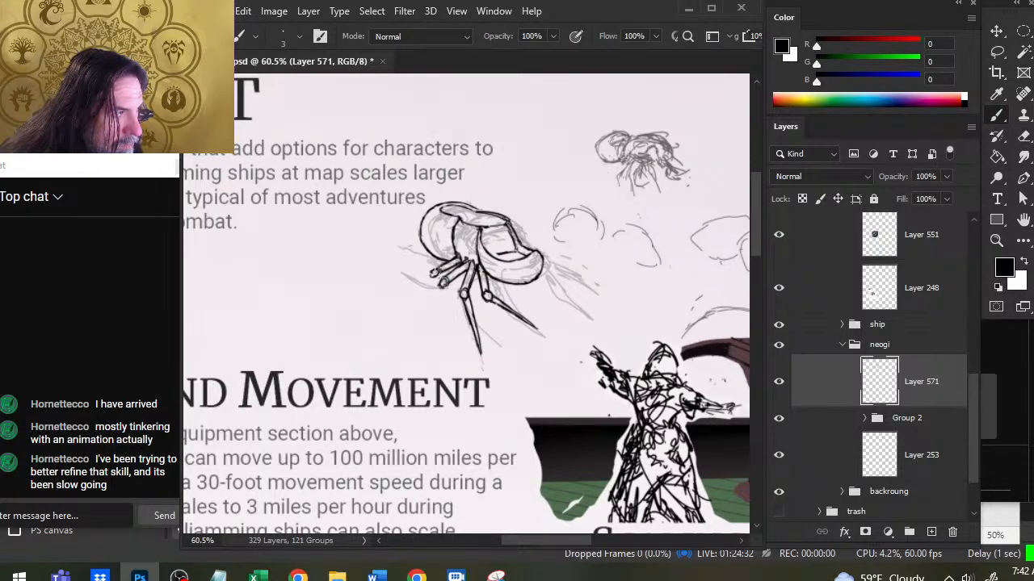
Ink long pointed lower sections in black, reaching outward from the joints of the two short rear legs.
drag(433, 275, 381, 252)
mouse_move(440, 281)
mouse_down()
mouse_move(406, 300)
mouse_move(430, 290)
mouse_up()
key(e)
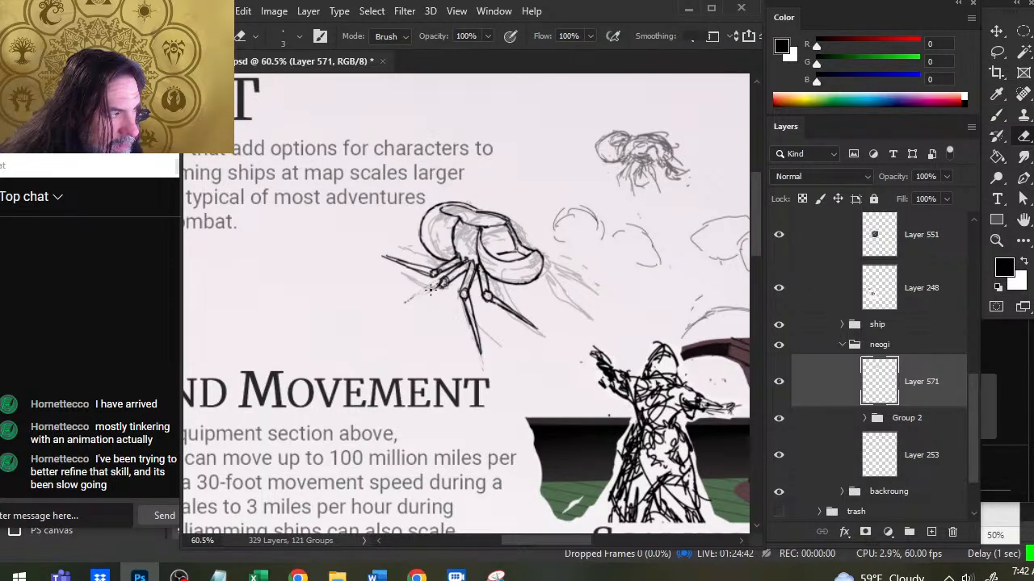
key(b)
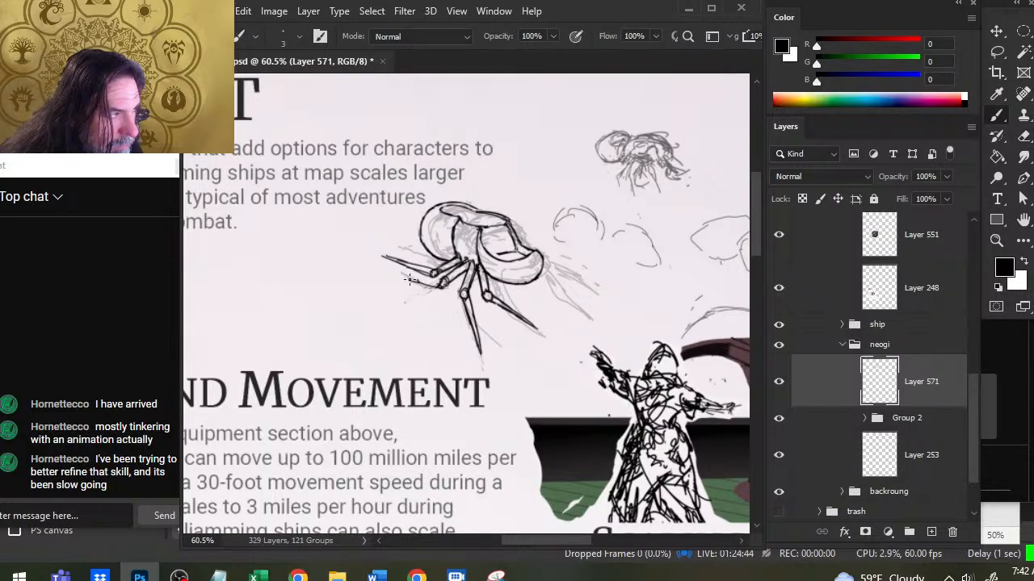
mouse_move(408, 279)
mouse_down()
mouse_move(436, 288)
mouse_move(386, 273)
mouse_move(441, 284)
mouse_move(432, 284)
mouse_up()
Refine the lower rear leg's pointed section and joint with alternating small erasures and black strokes.
key(e)
key(b)
key(e)
key(b)
key(e)
key(b)
key(e)
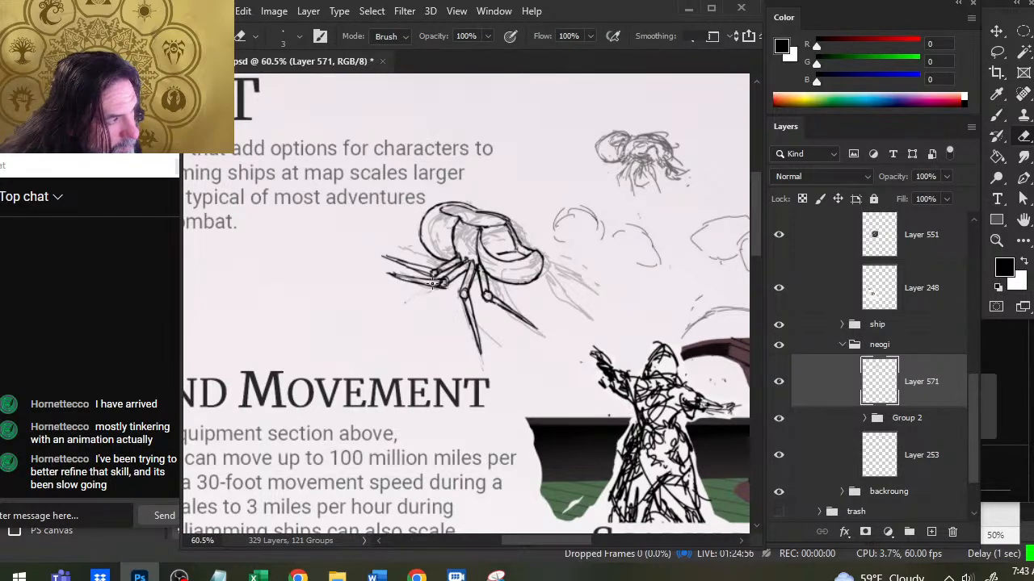
key(b)
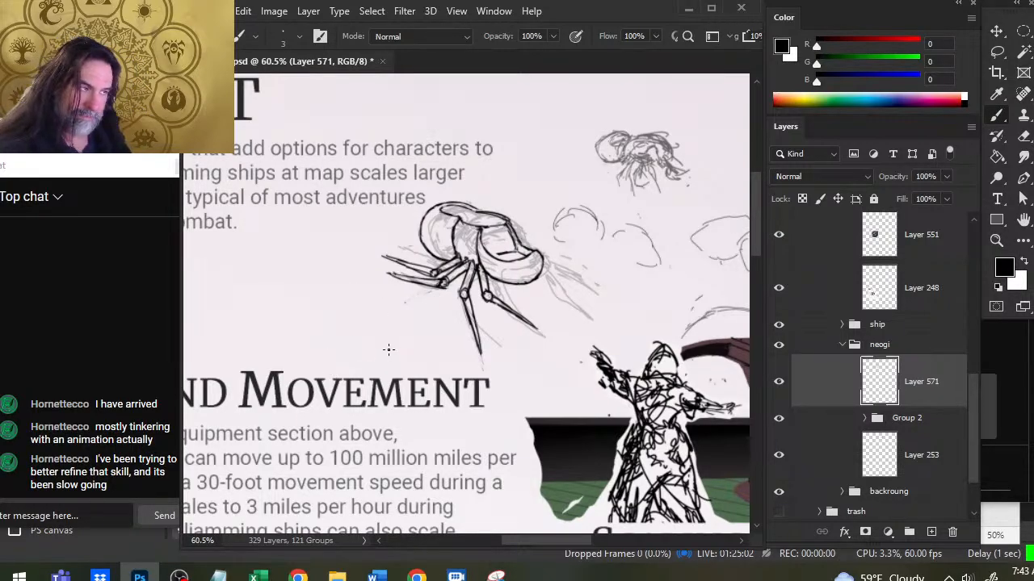
Add a new layer above Layer 571 and ink a thin pointed leg with a knee joint beneath the body's front edge.
key(z)
drag(415, 372, 394, 392)
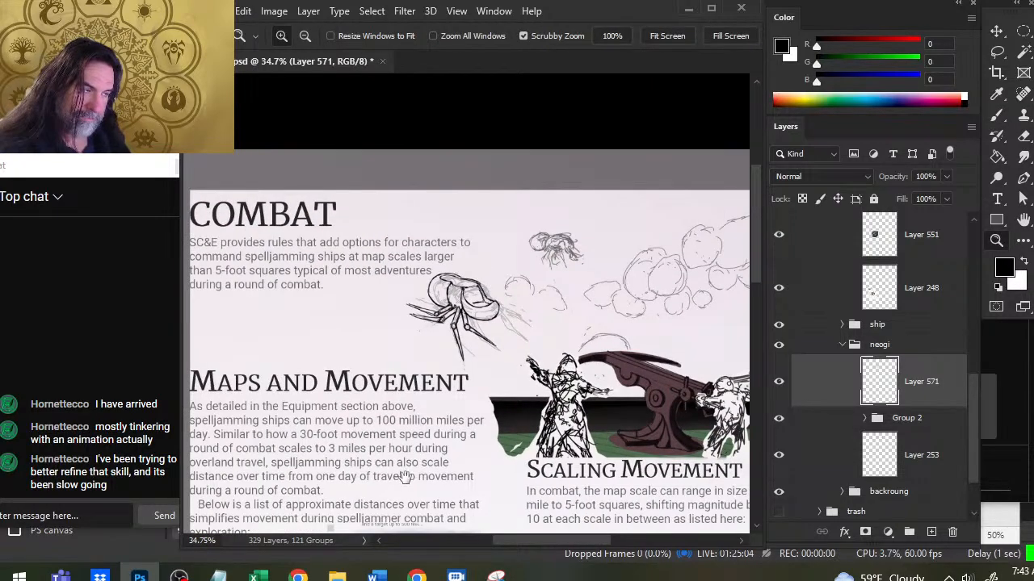
mouse_move(404, 482)
mouse_down()
mouse_move(516, 163)
mouse_move(402, 345)
mouse_up()
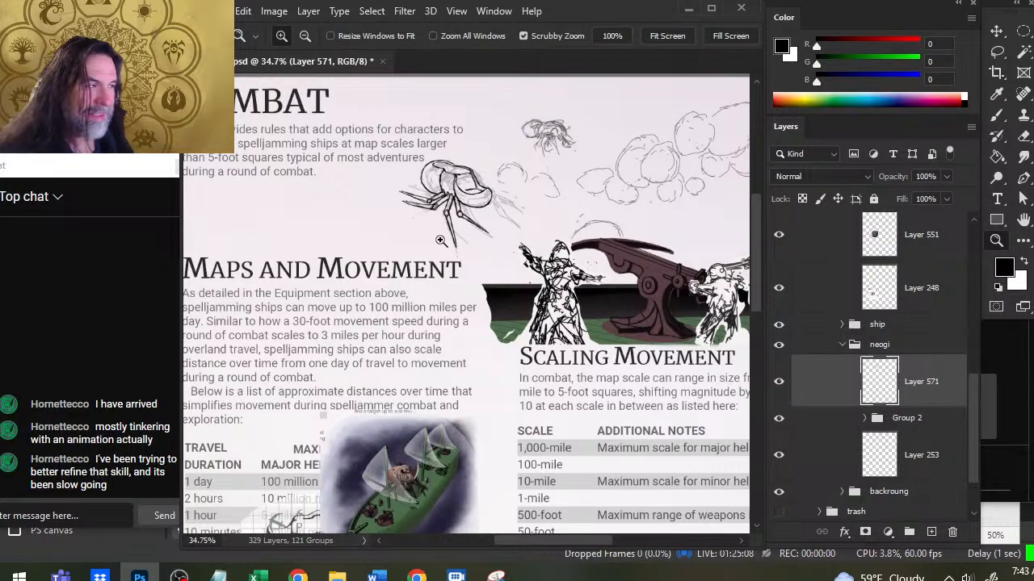
drag(443, 238, 474, 225)
key(b)
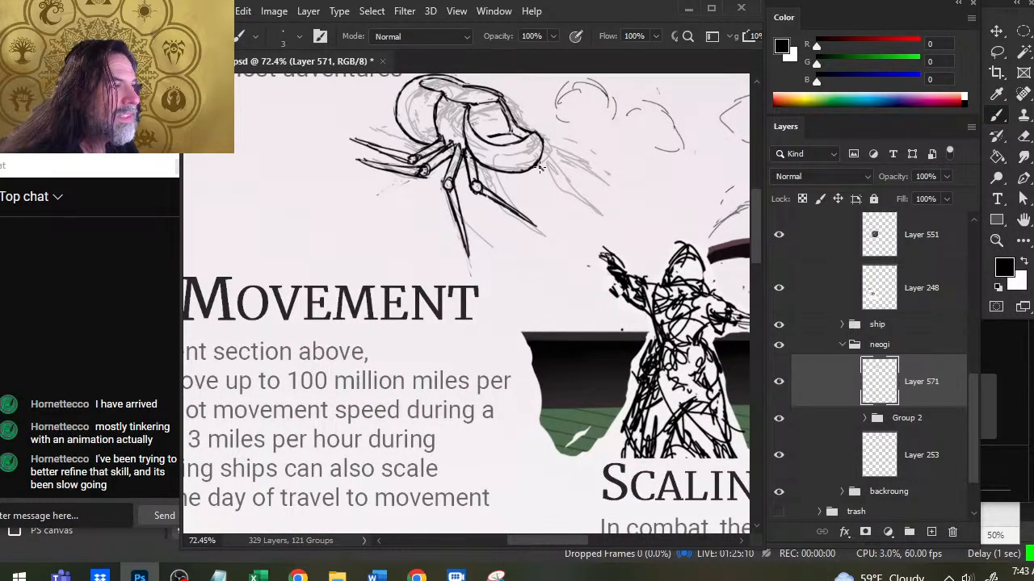
drag(535, 167, 546, 178)
key(e)
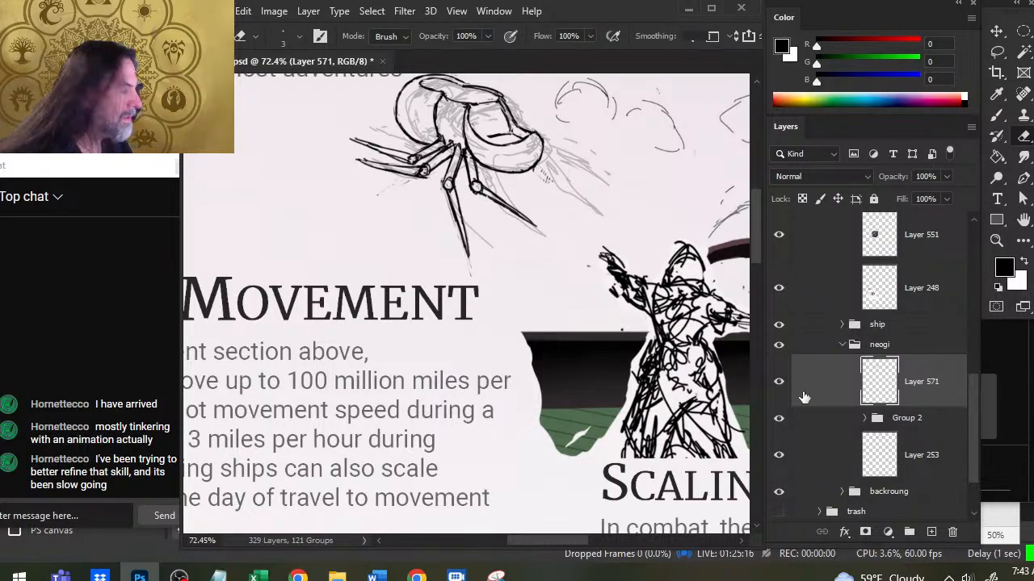
click(931, 532)
key(b)
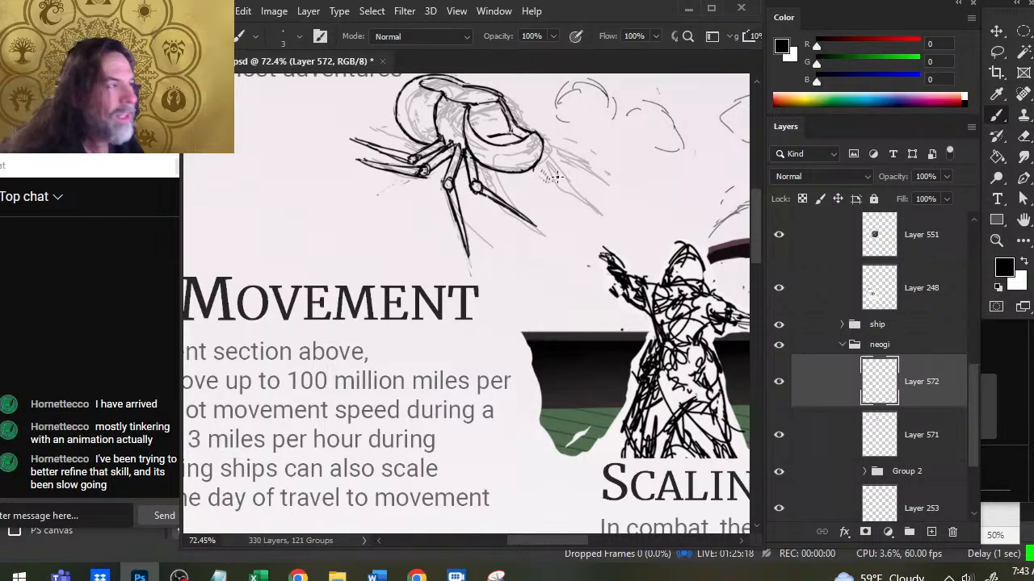
mouse_move(541, 163)
mouse_down()
mouse_move(544, 177)
mouse_move(601, 194)
mouse_up()
key(e)
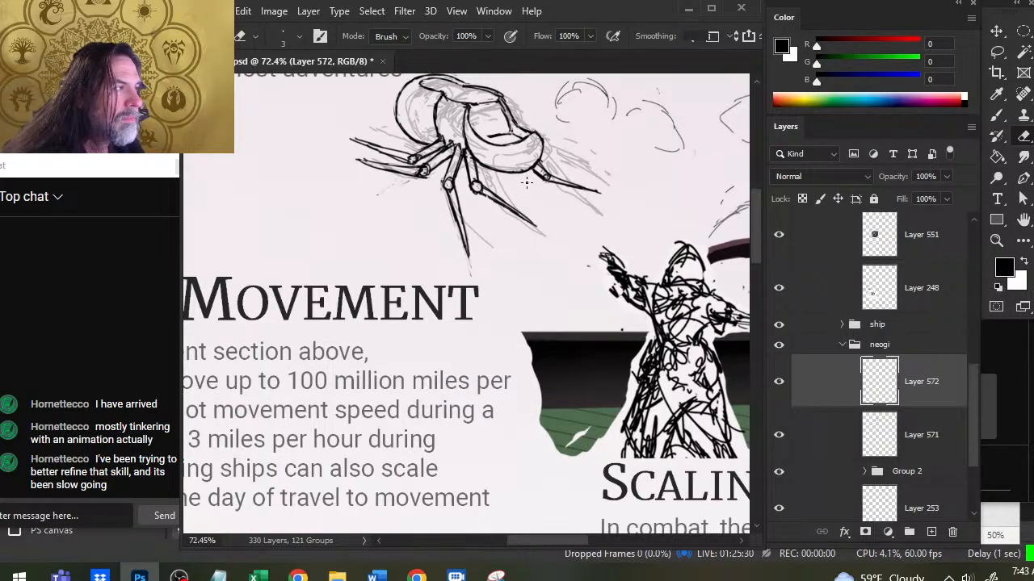
Try to ink a second thin leg just above the new front leg.
key(b)
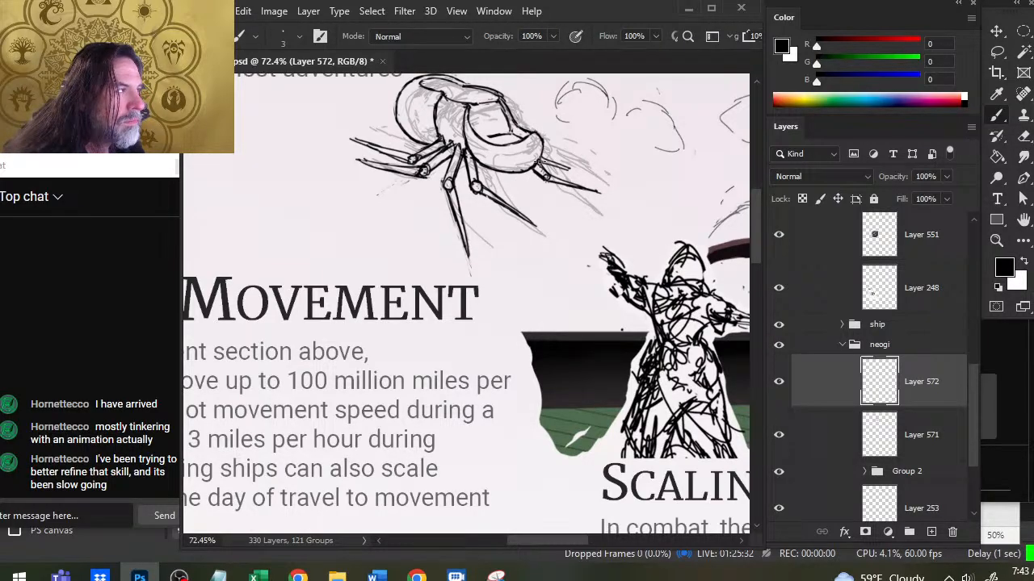
mouse_move(539, 161)
mouse_down()
mouse_move(596, 179)
mouse_move(529, 190)
mouse_move(642, 226)
mouse_up()
key(z)
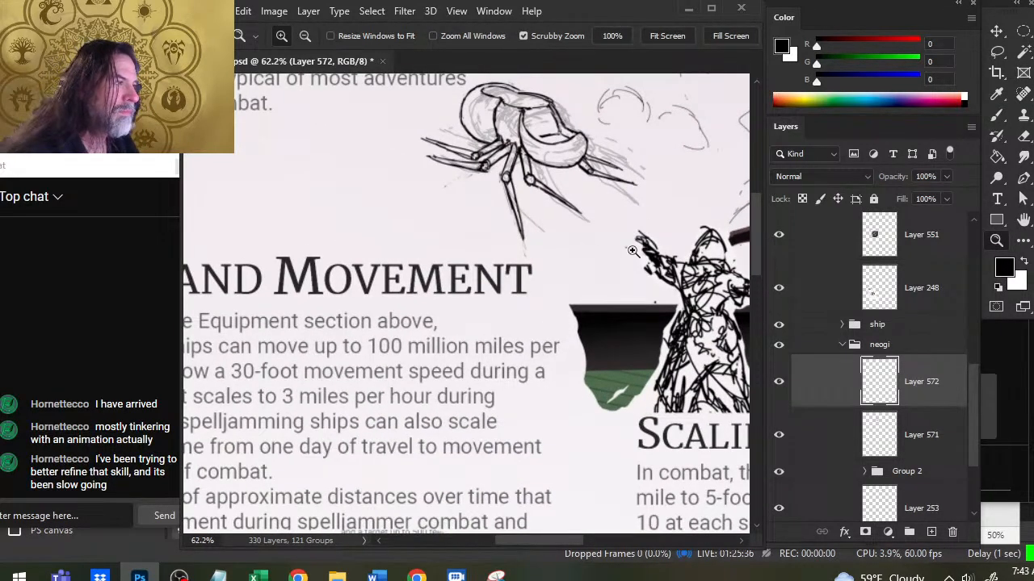
key(e)
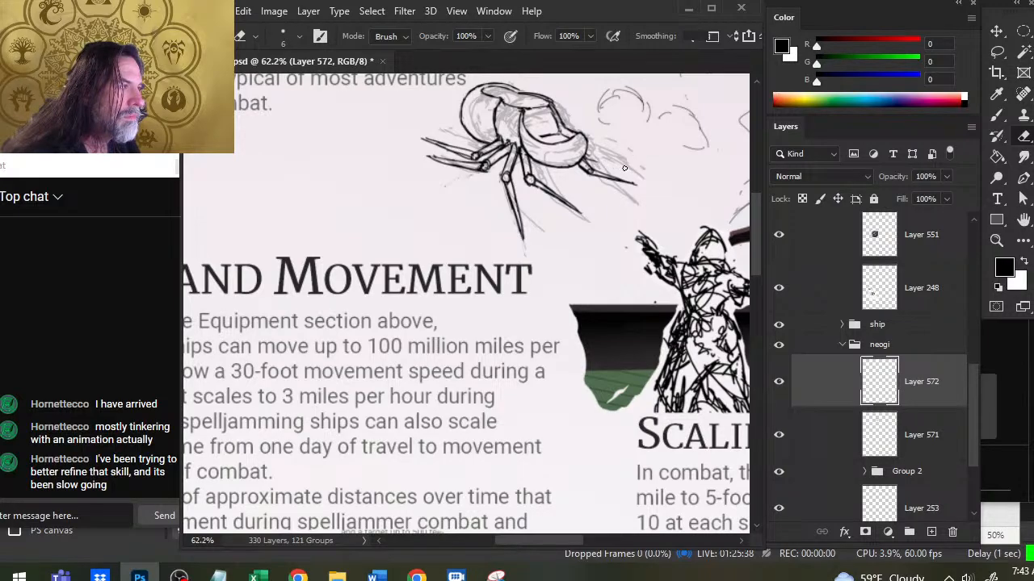
key(b)
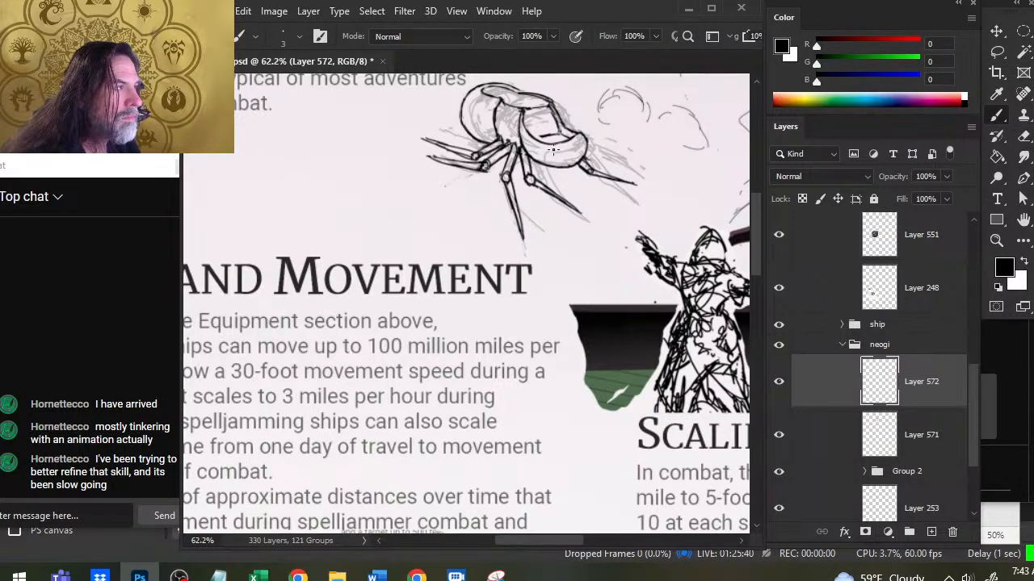
Nudge the new front leg into place against the body and rotate it clockwise by about 4.75 degrees.
key(v)
drag(607, 182, 610, 185)
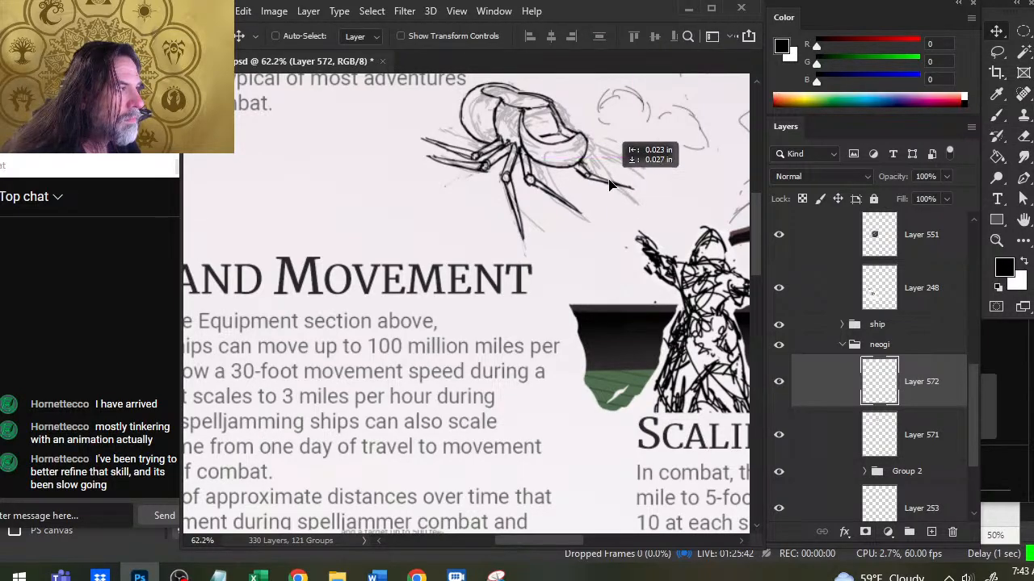
key(e)
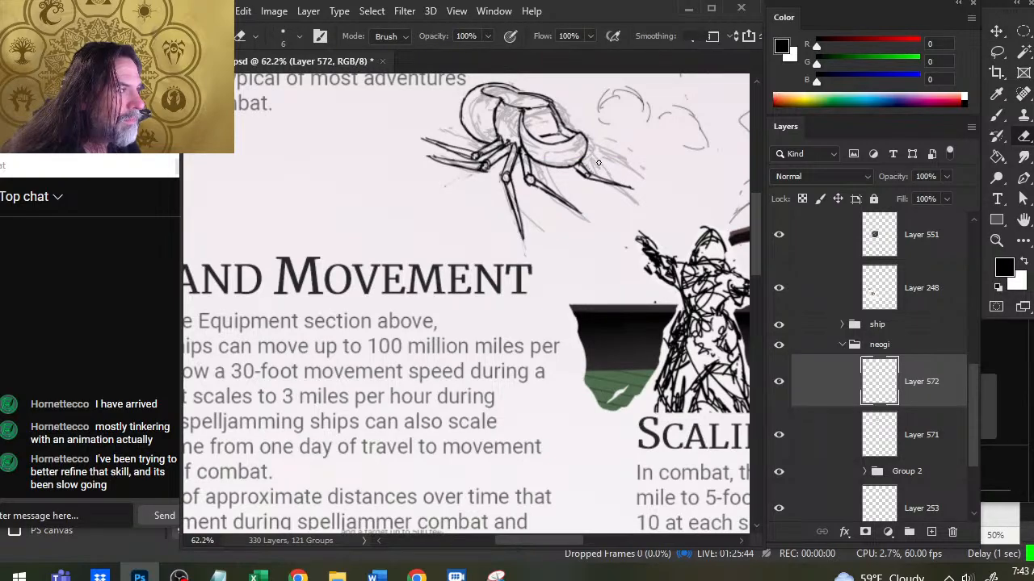
key(v)
drag(611, 178, 616, 184)
key(l)
right_click(603, 162)
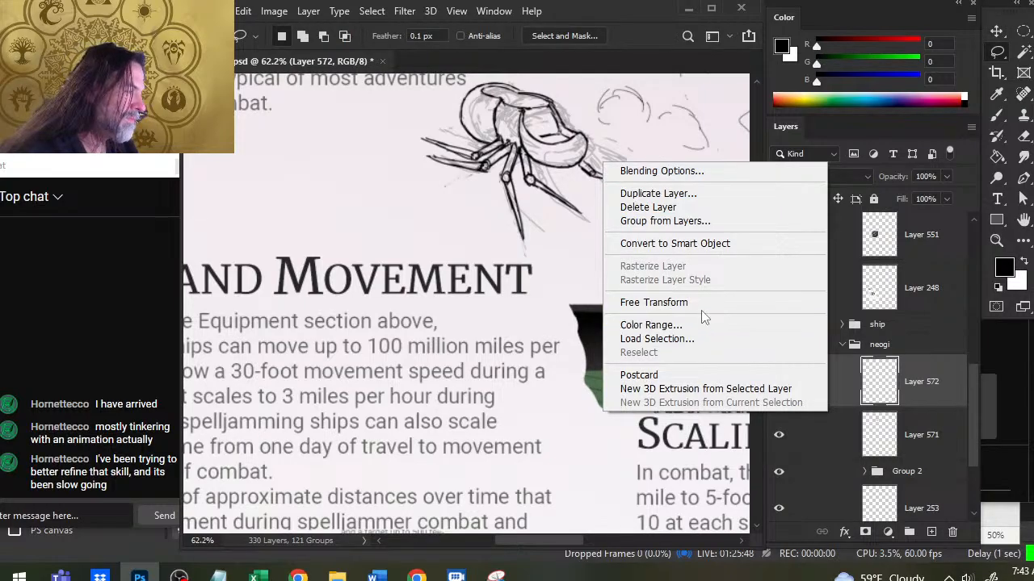
click(703, 302)
drag(705, 287, 695, 293)
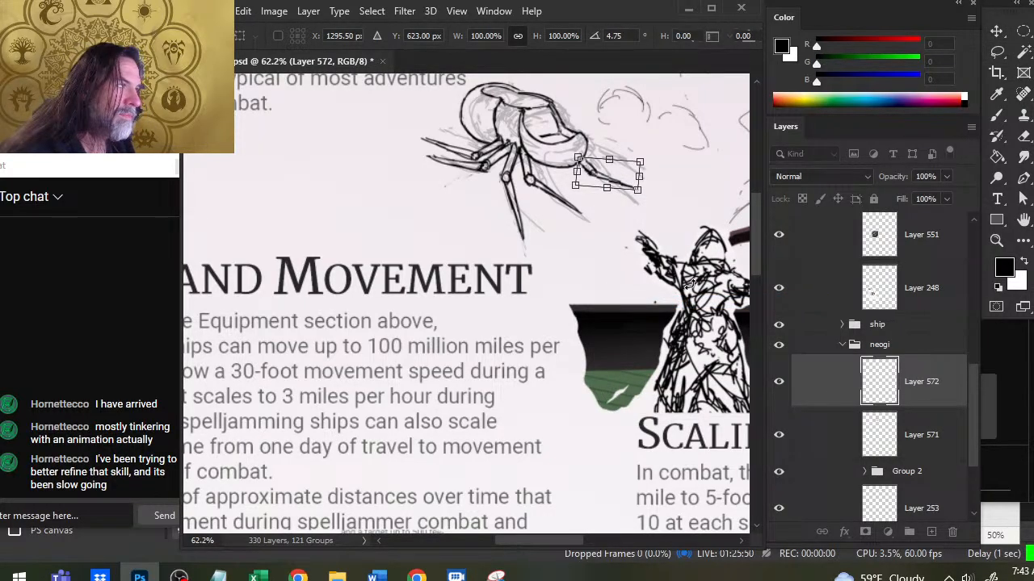
key(Return)
key(v)
Ink a second front leg above the first and erase the strokes that overlap the creature's body.
key(b)
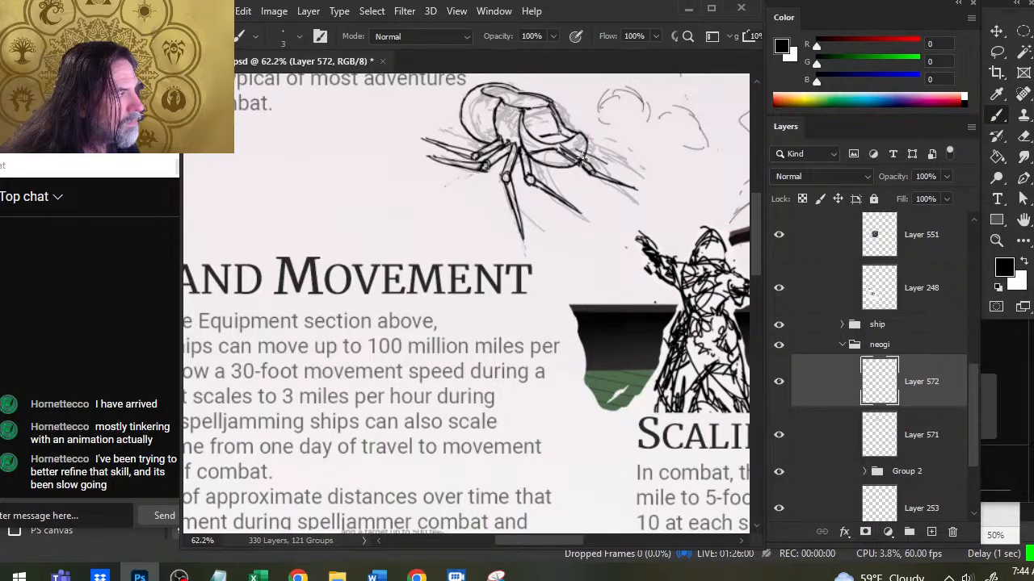
drag(590, 157, 630, 173)
key(e)
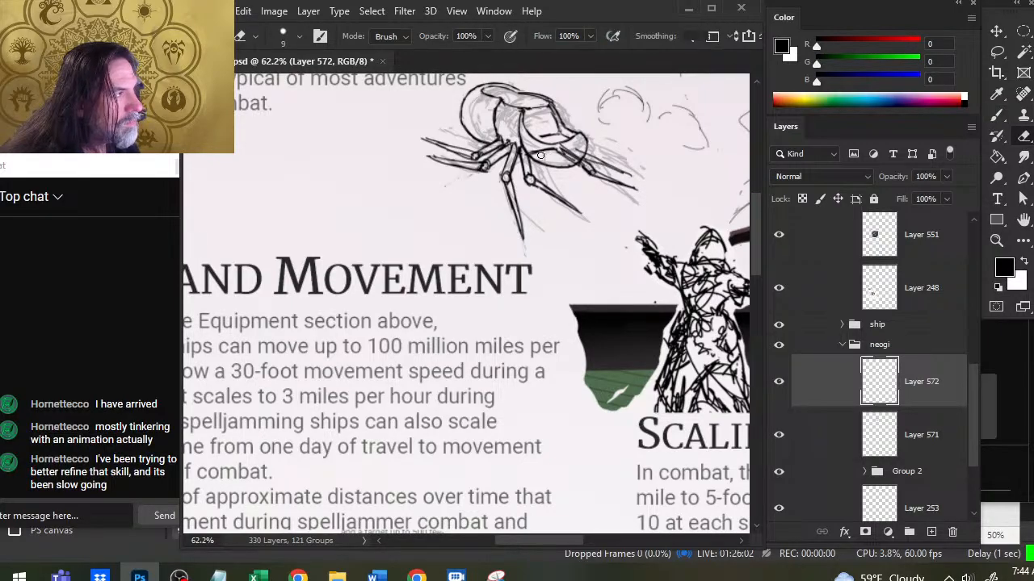
drag(538, 146, 574, 152)
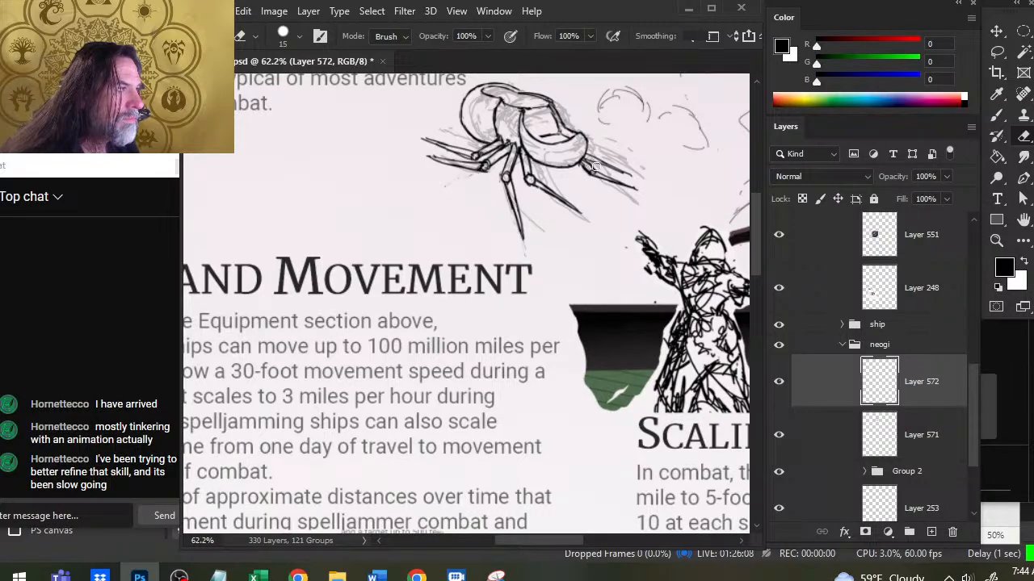
key(b)
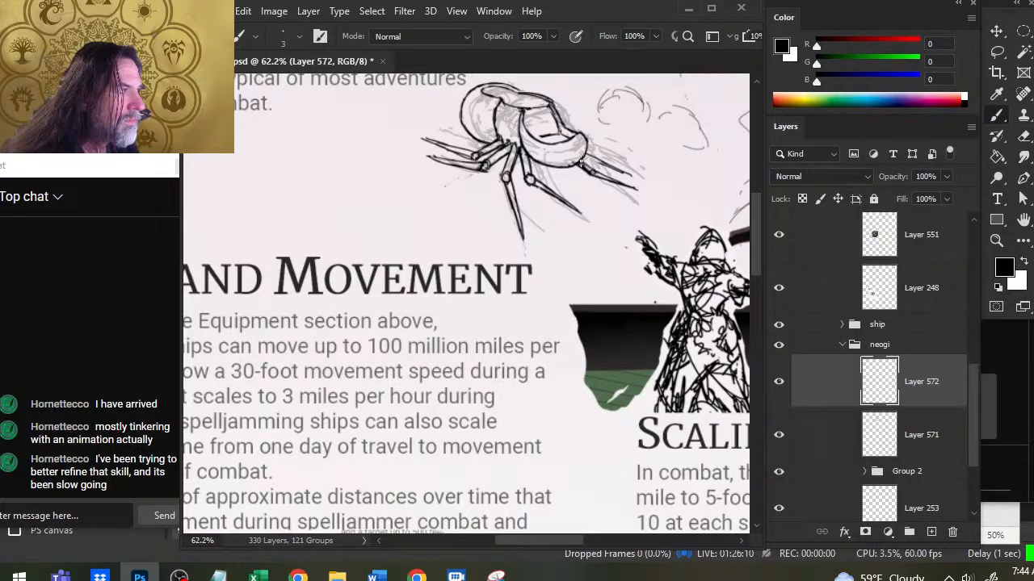
key(e)
key(bracketleft)
key(bracketleft)
key(bracketleft)
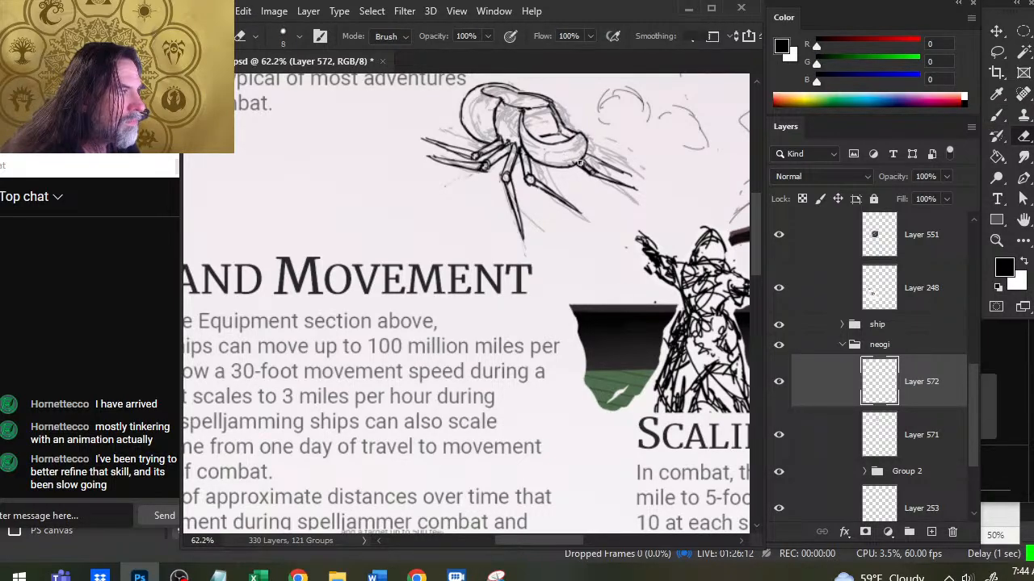
Redraw the second front leg as a slim tapering shape from the body edge, cleaning up its outline.
key(b)
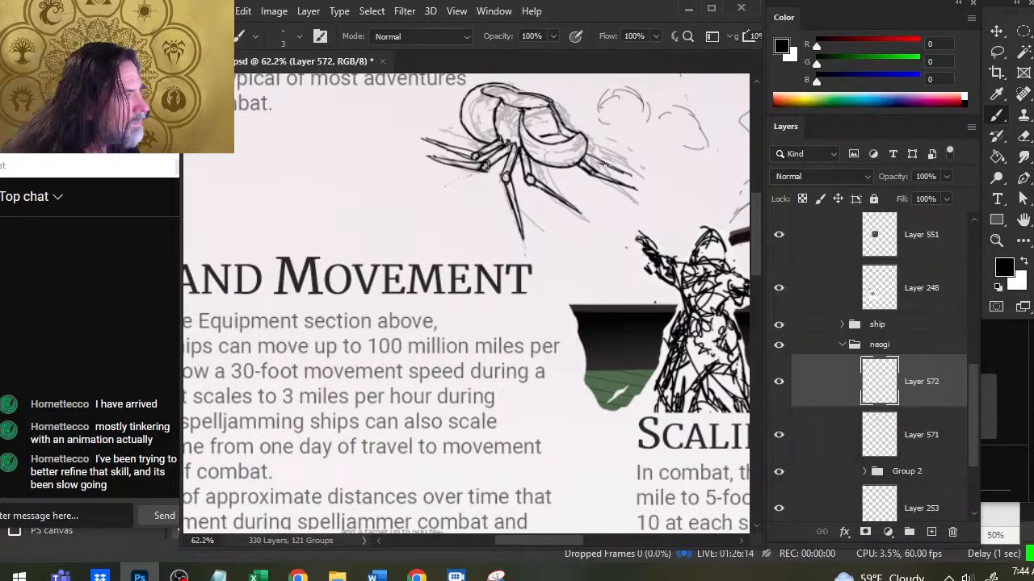
key(e)
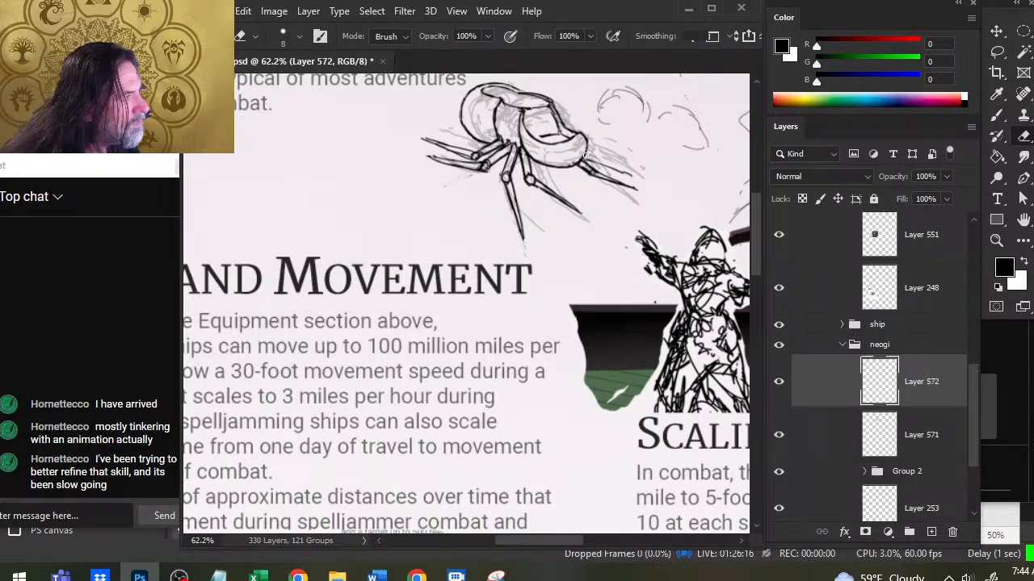
key(b)
drag(588, 153, 625, 175)
key(e)
key(b)
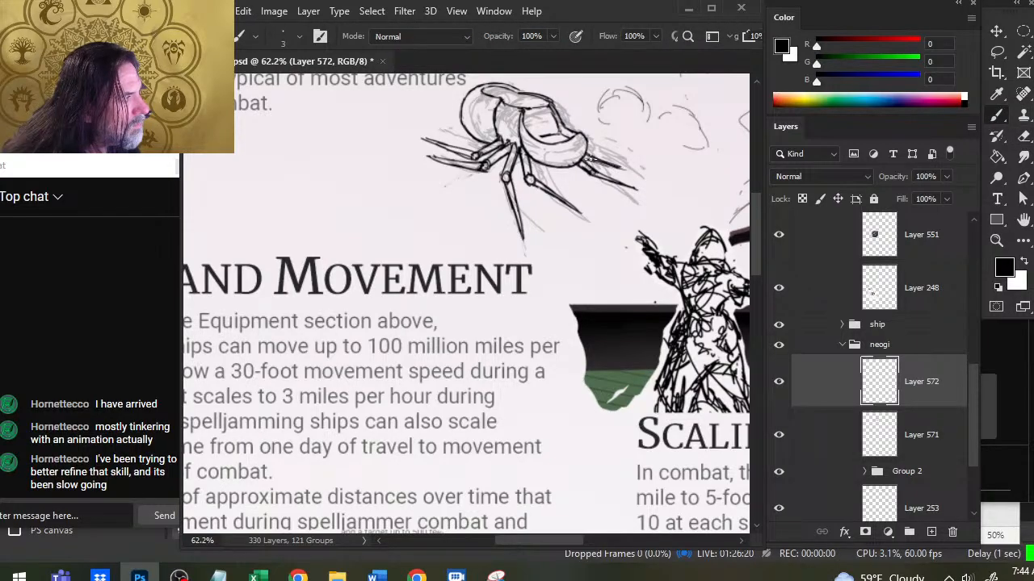
Touch up the second front leg by erasing stray marks and drawing a black line out along its length.
key(z)
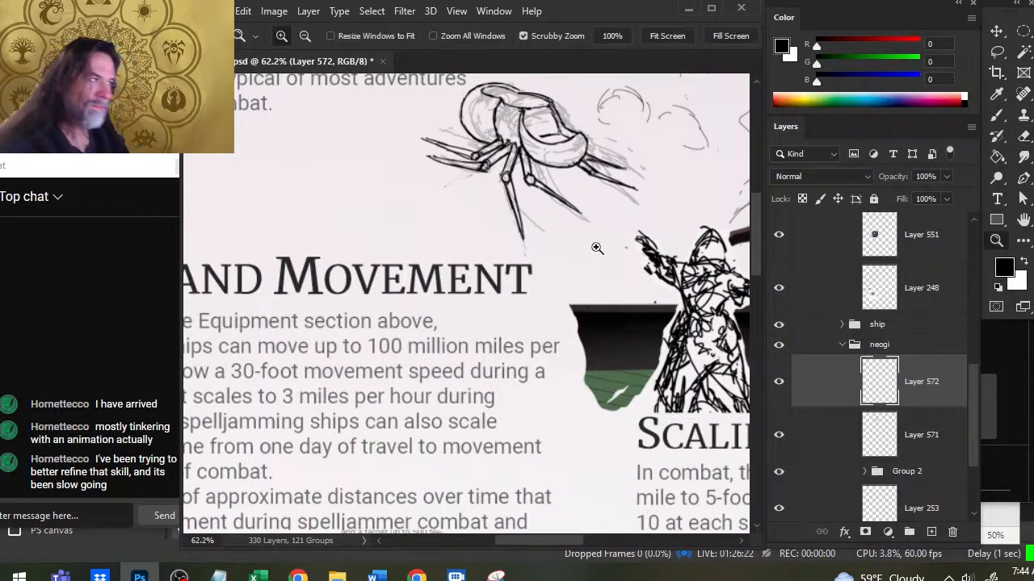
drag(595, 247, 525, 254)
drag(586, 203, 596, 190)
key(e)
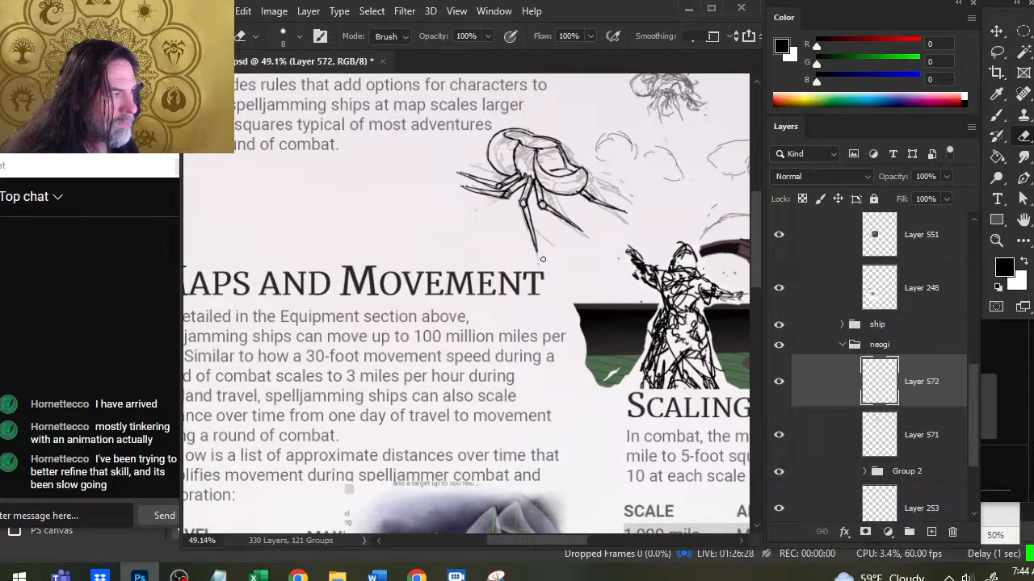
key(b)
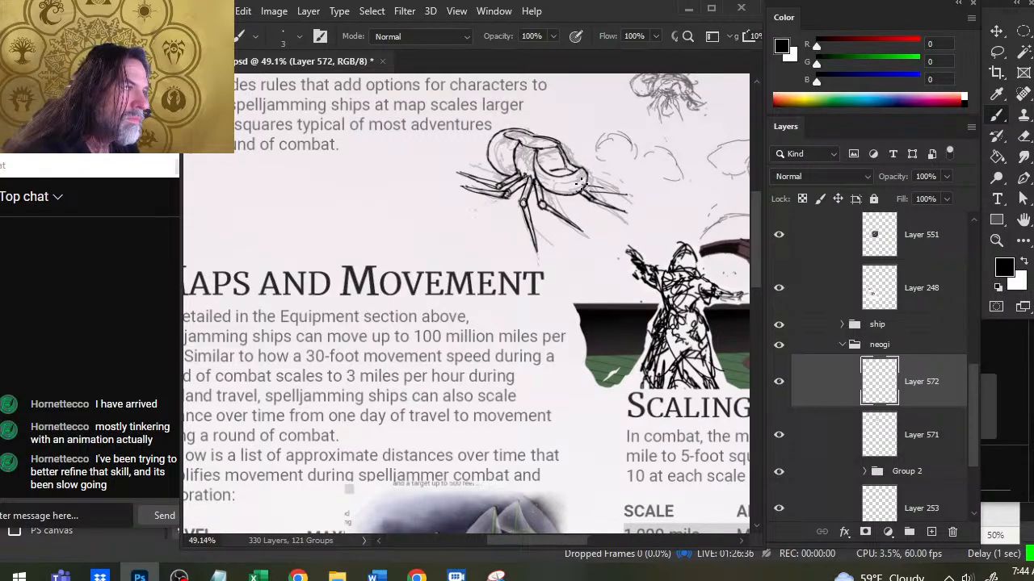
drag(583, 187, 629, 196)
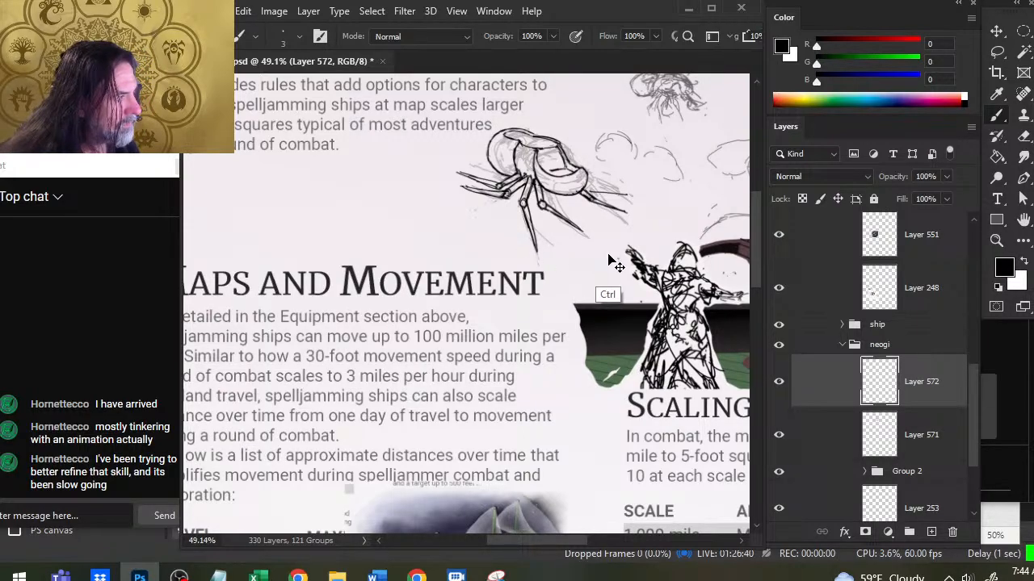
Clear the line drawn above the front leg on Layer 572 and add a new layer above it in the neogi group.
drag(589, 186, 627, 196)
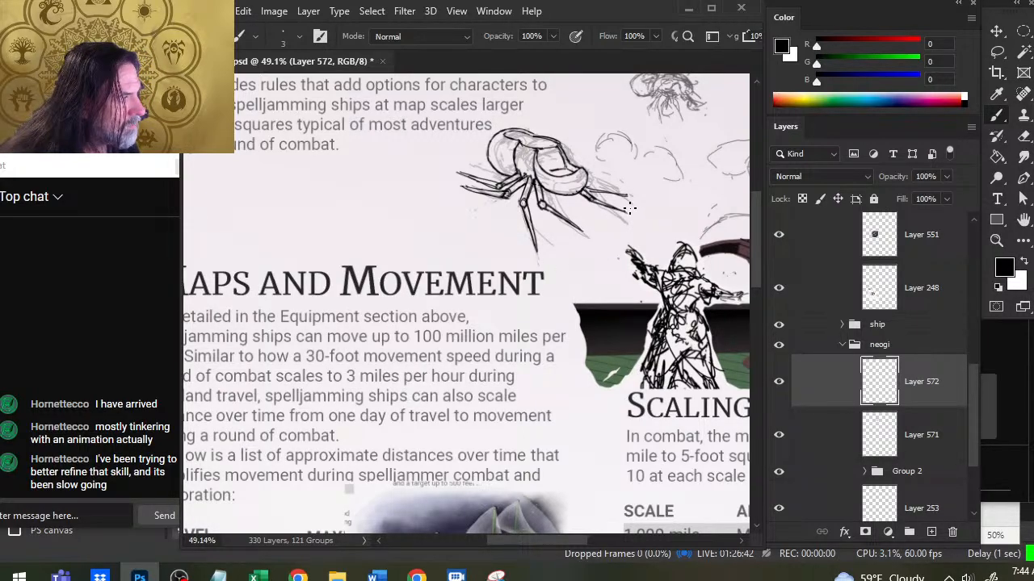
key(e)
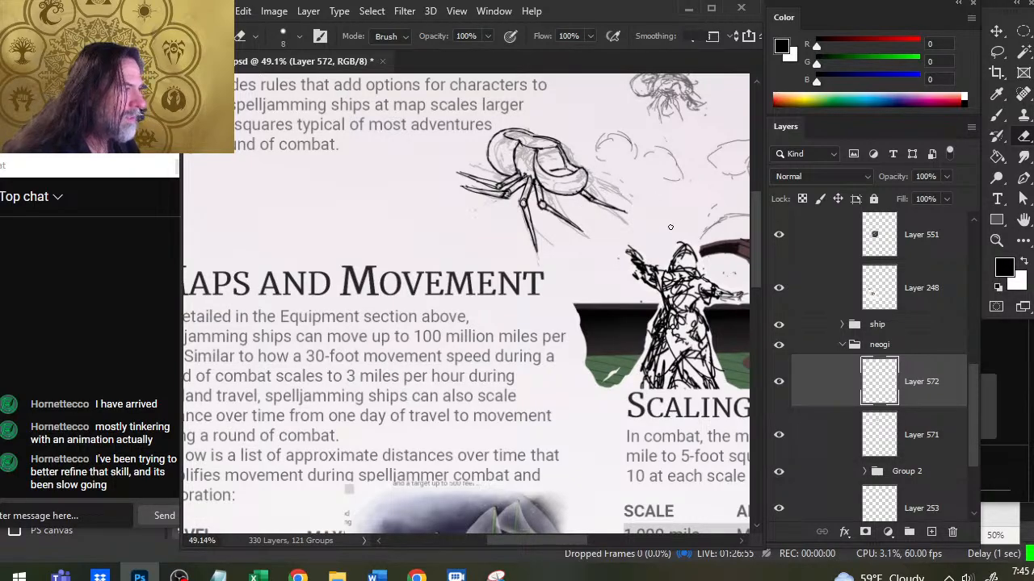
click(930, 533)
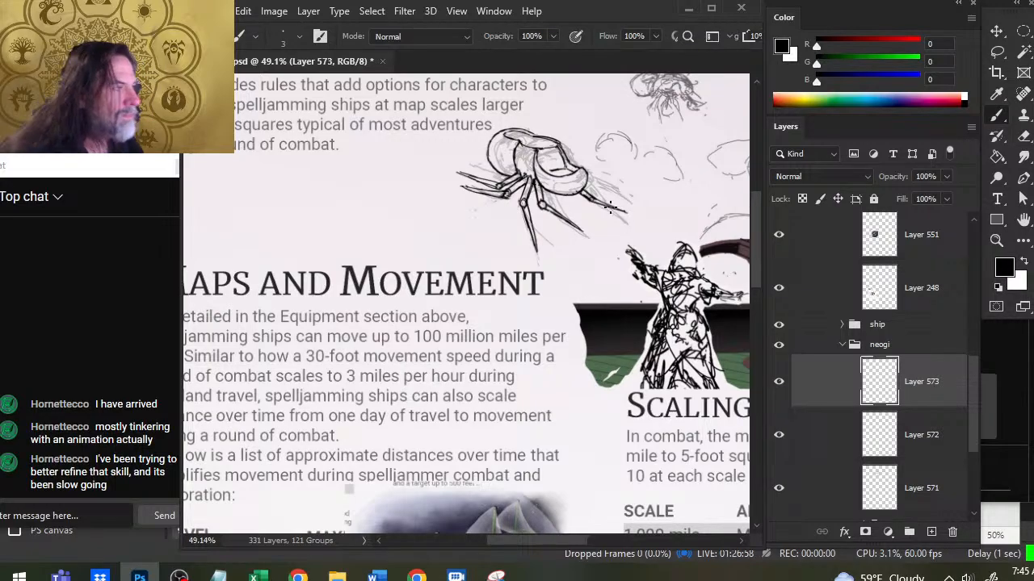
Ink a slim upper front leg outward from the body's edge on the new layer, erasing excess strokes to taper its outline.
drag(576, 190, 583, 193)
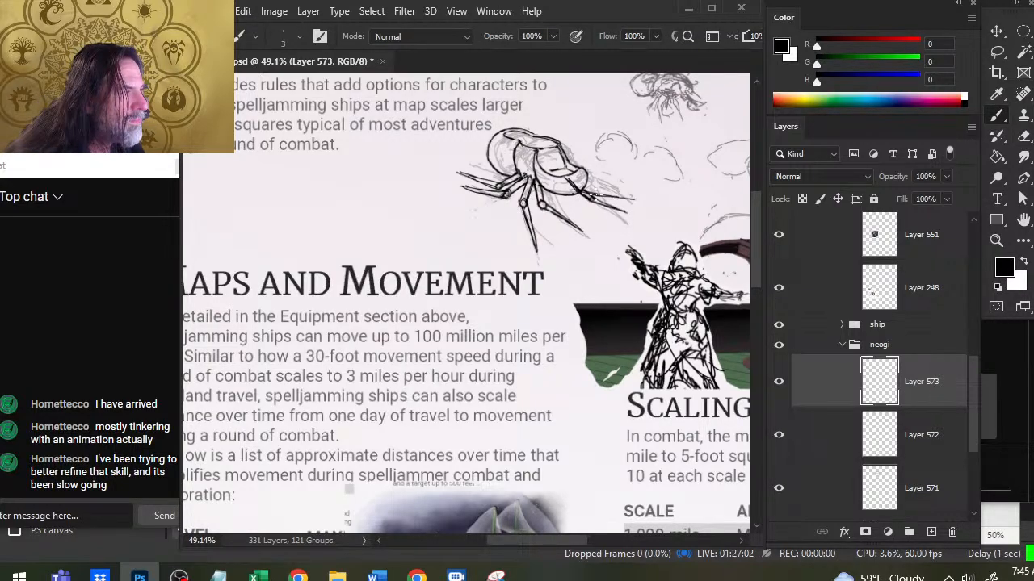
key(e)
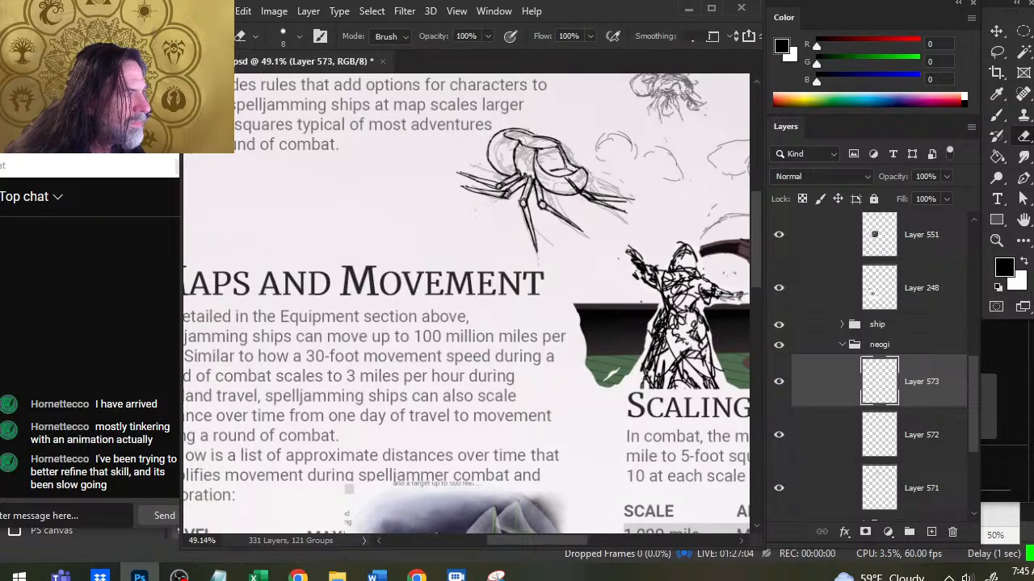
key(b)
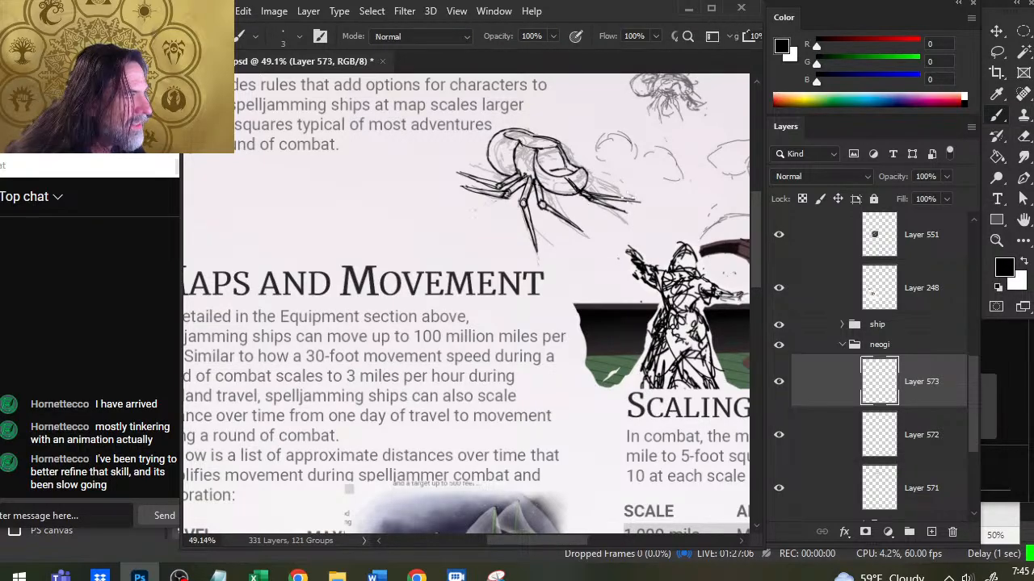
key(e)
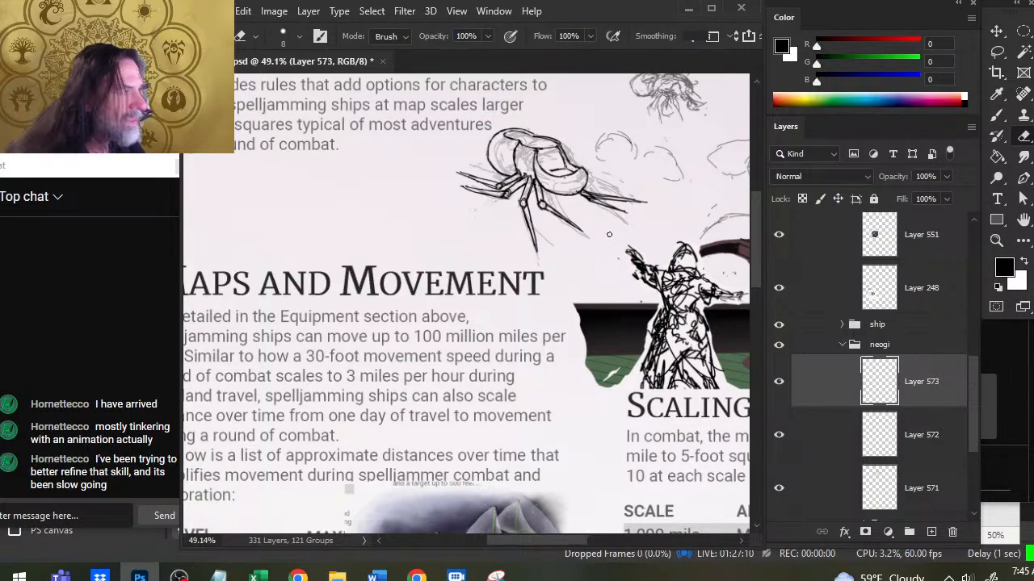
Nudge the upper front leg into position above the lower one and refine its joint end near the body.
key(v)
drag(627, 242, 624, 239)
key(e)
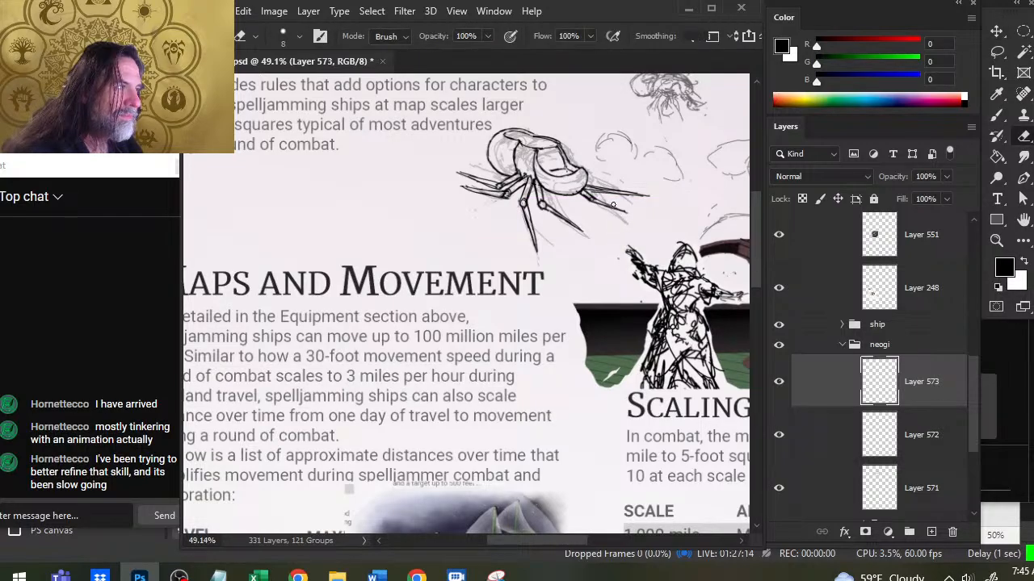
key(b)
key(e)
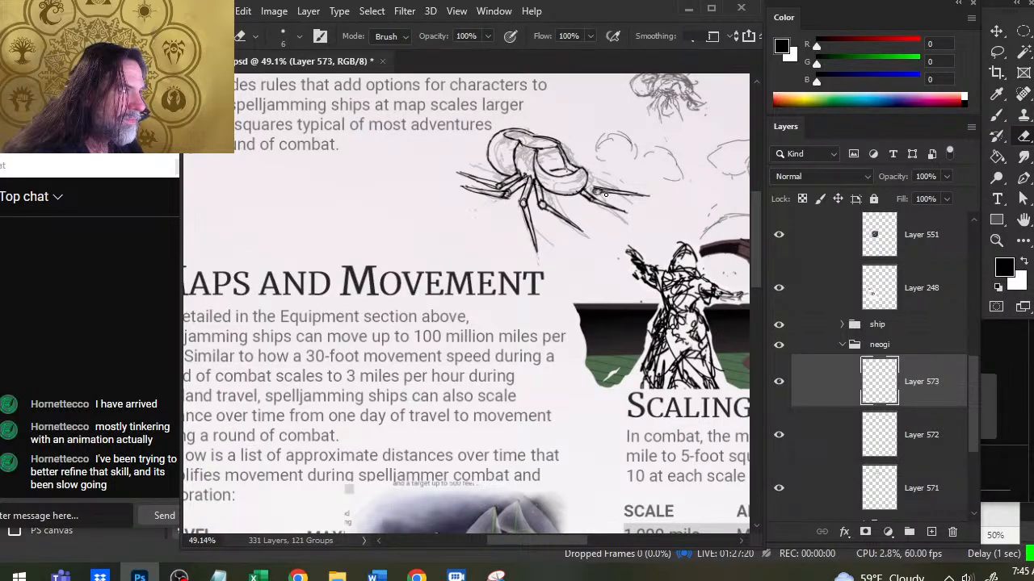
key(b)
key(e)
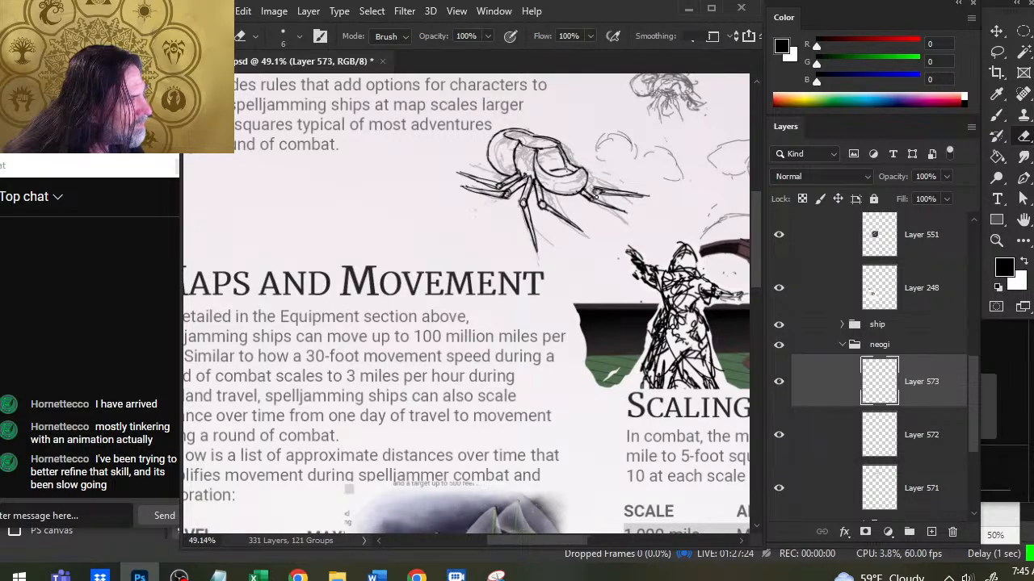
Rework the upper front leg's long outline toward the tip and clean up where its short joint meets the body.
drag(595, 196, 648, 196)
key(b)
key(e)
key(b)
key(e)
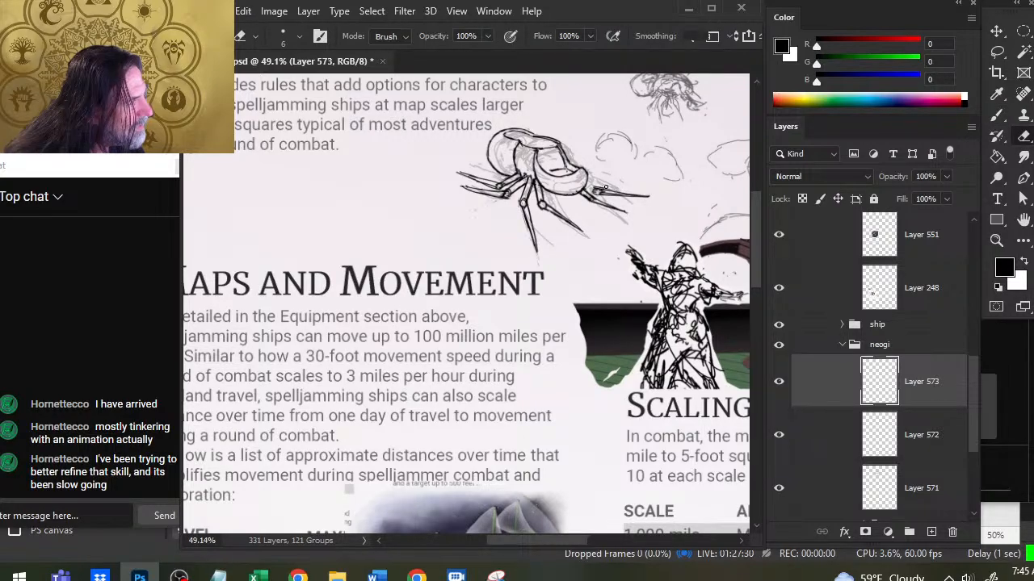
key(b)
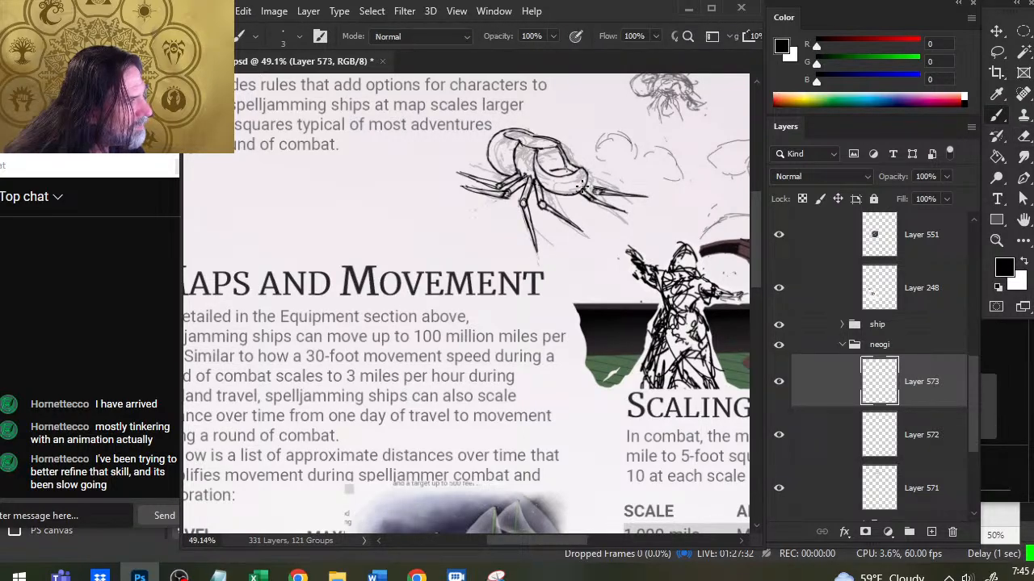
key(e)
key(b)
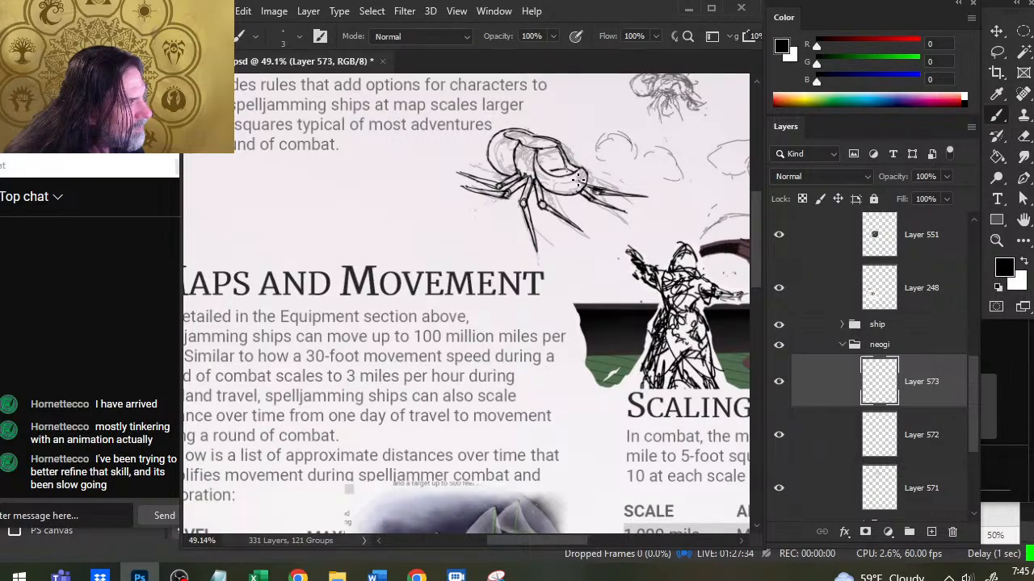
key(e)
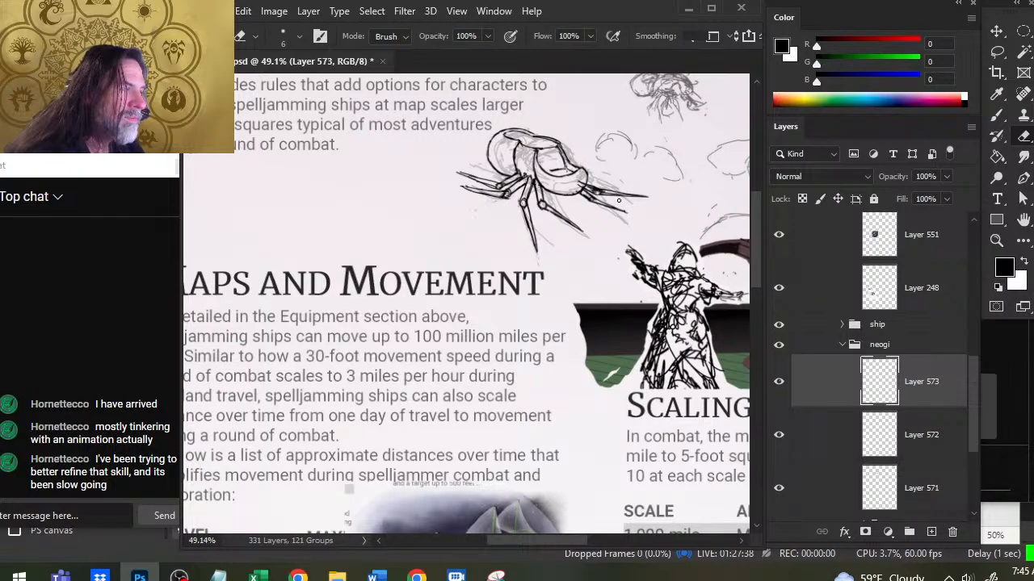
Shift the upper front leg slightly closer to the body with the Move tool.
key(v)
drag(623, 209, 627, 220)
key(e)
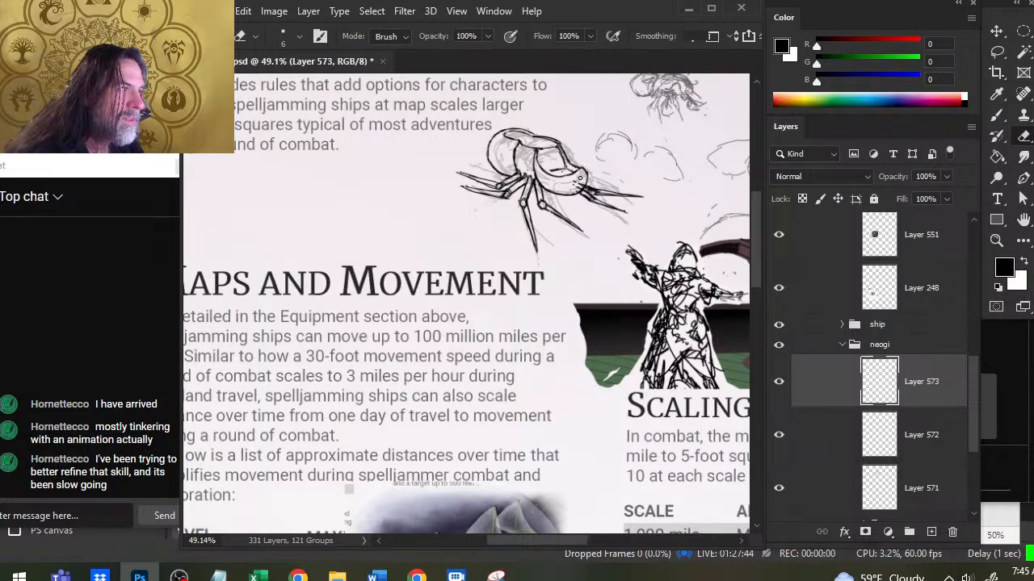
Review the inked neogi legs against the surrounding page text and the ship illustrations.
key(z)
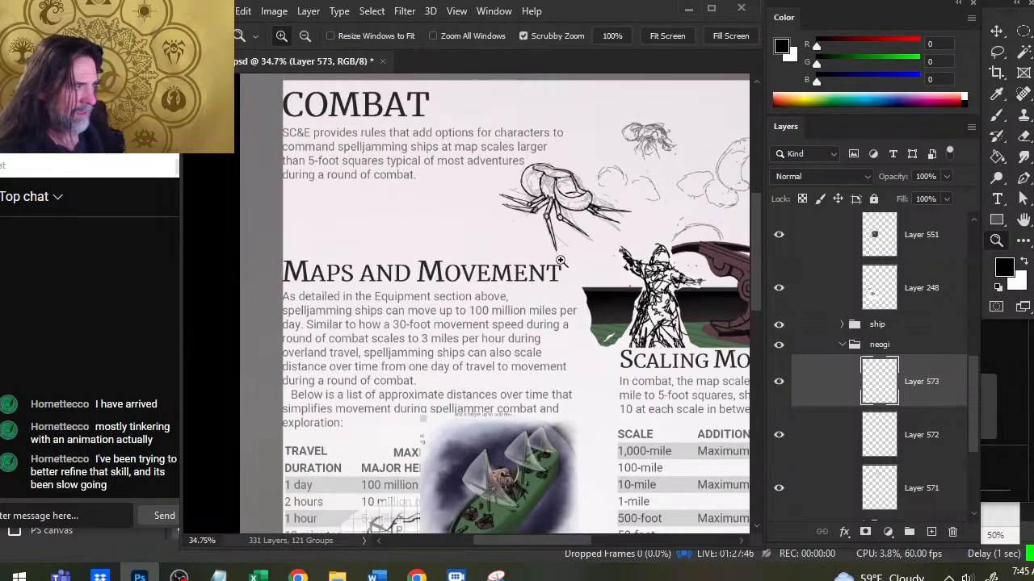
scroll(593, 264, down, 1)
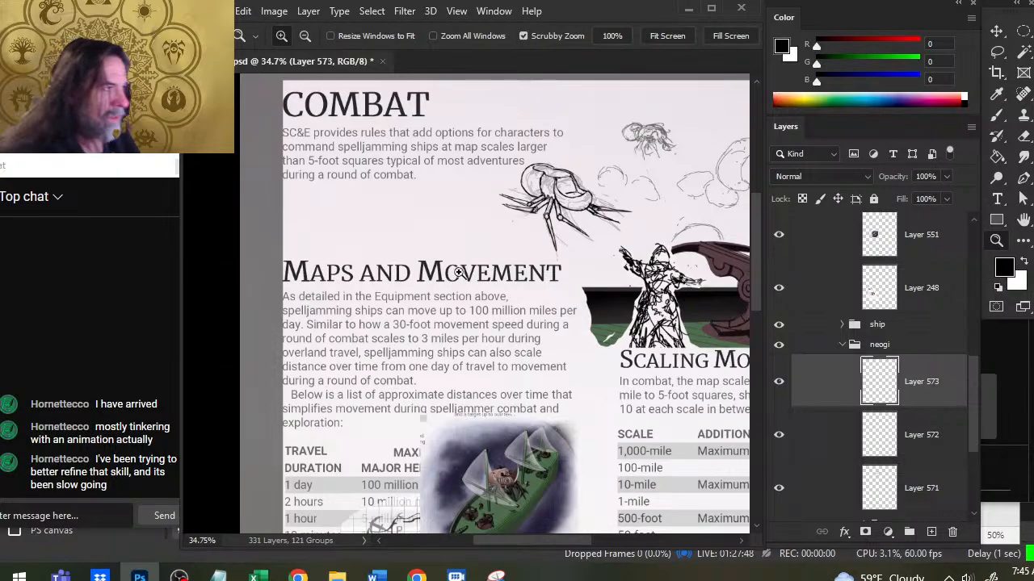
scroll(580, 221, up, 1)
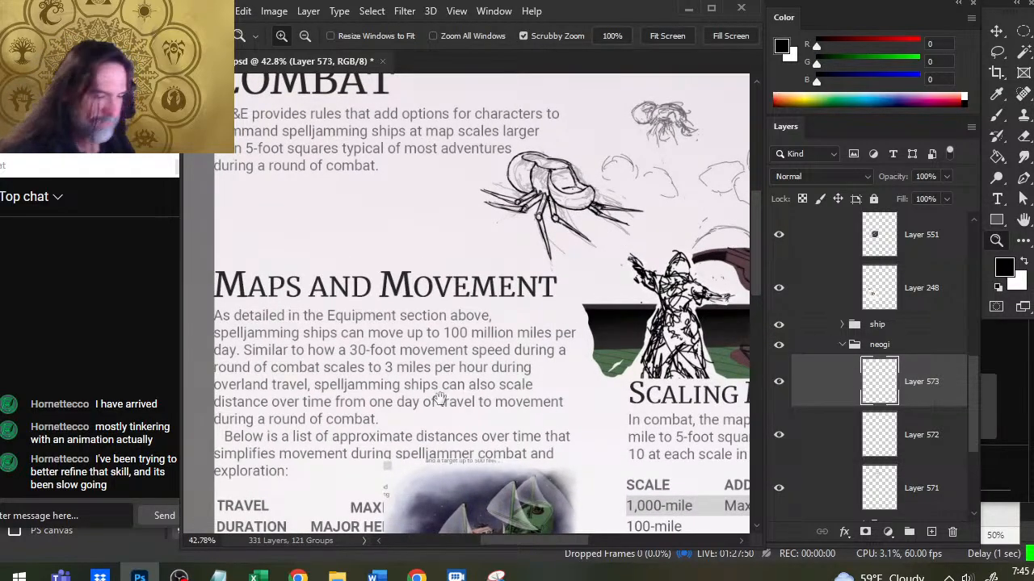
drag(436, 395, 426, 313)
drag(535, 180, 514, 255)
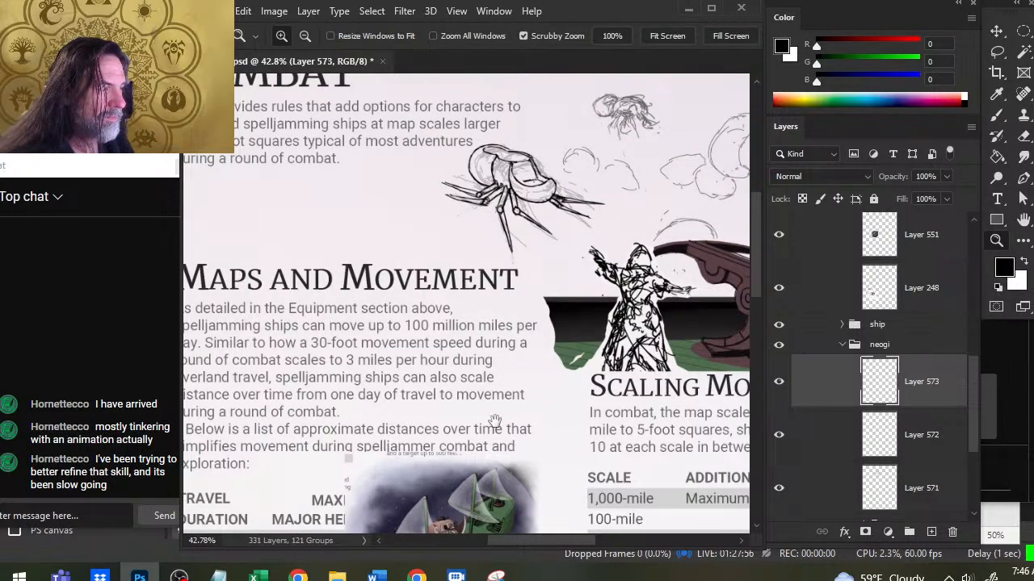
drag(471, 513, 489, 411)
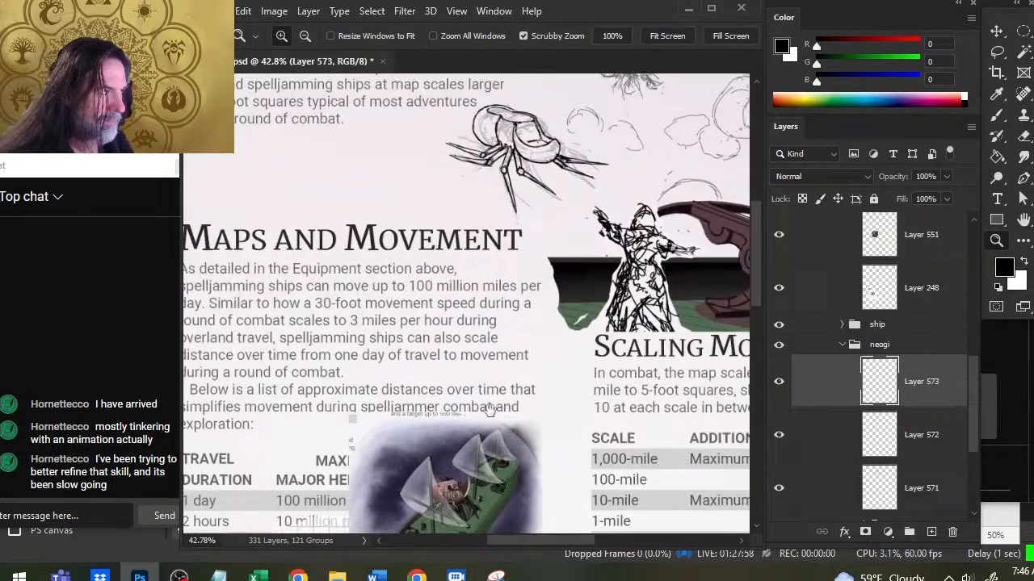
mouse_move(511, 126)
mouse_down()
mouse_move(528, 130)
mouse_move(507, 216)
mouse_up()
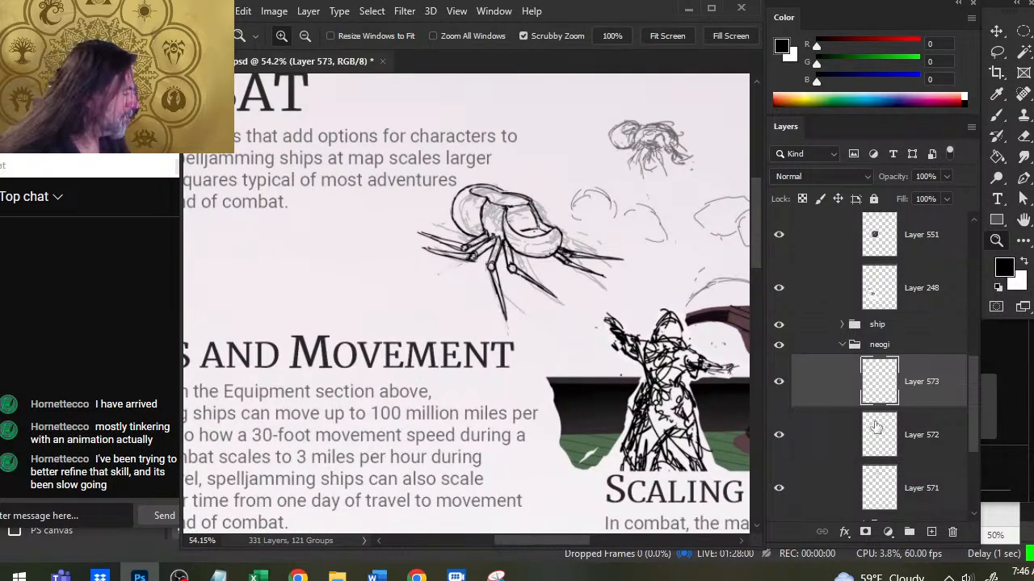
Try to merge Layer 573 down into the leg layer beneath it.
click(879, 436)
click(780, 444)
right_click(812, 392)
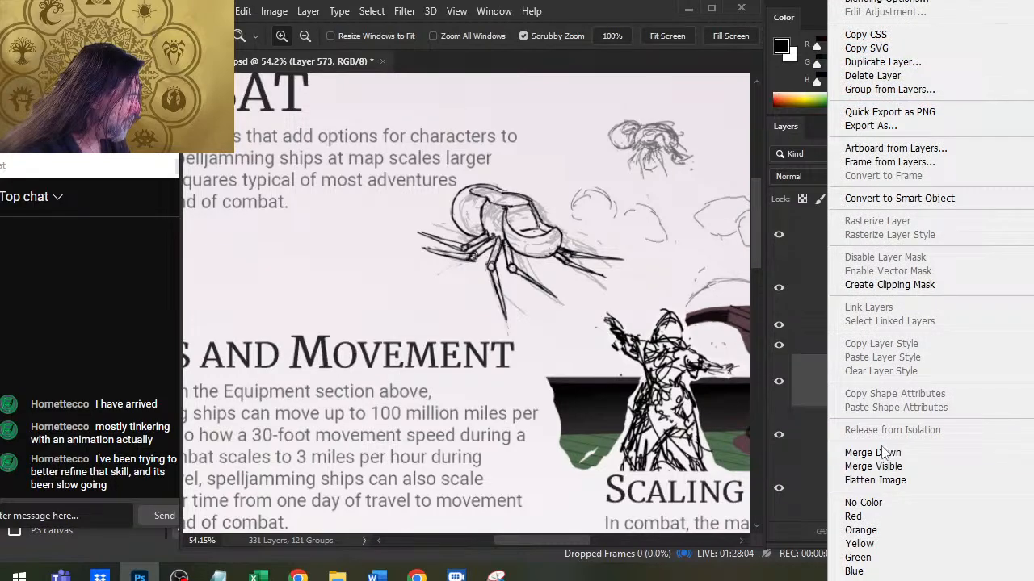
click(873, 452)
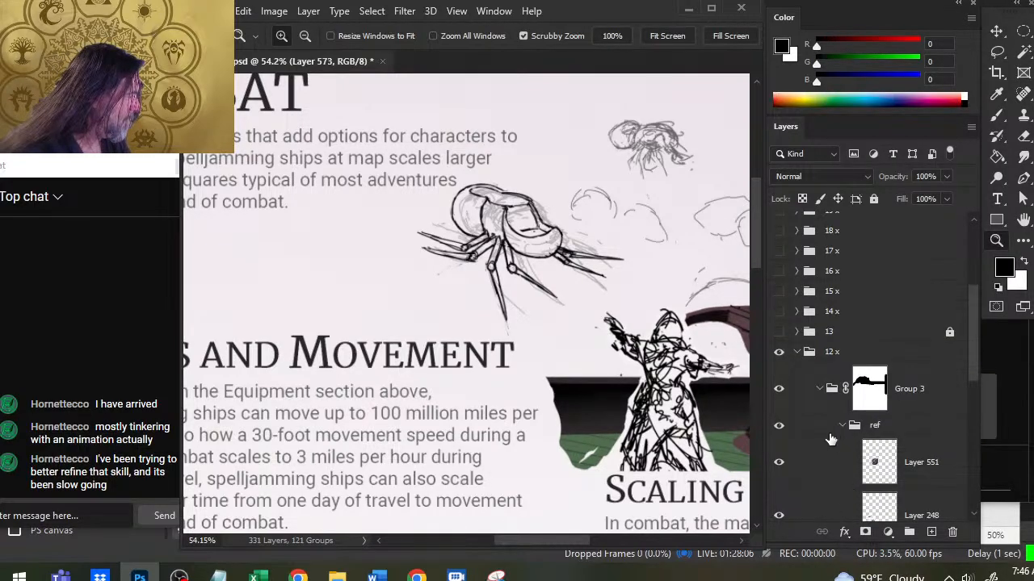
right_click(833, 453)
click(820, 457)
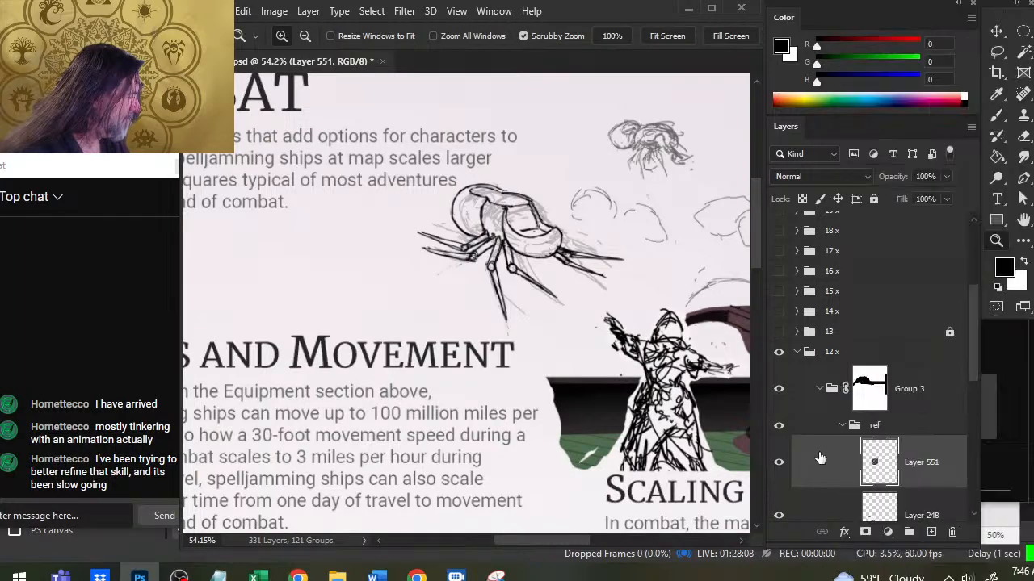
Collapse the ref group and make Layer 573 in the neogi group the active layer.
drag(973, 366, 965, 411)
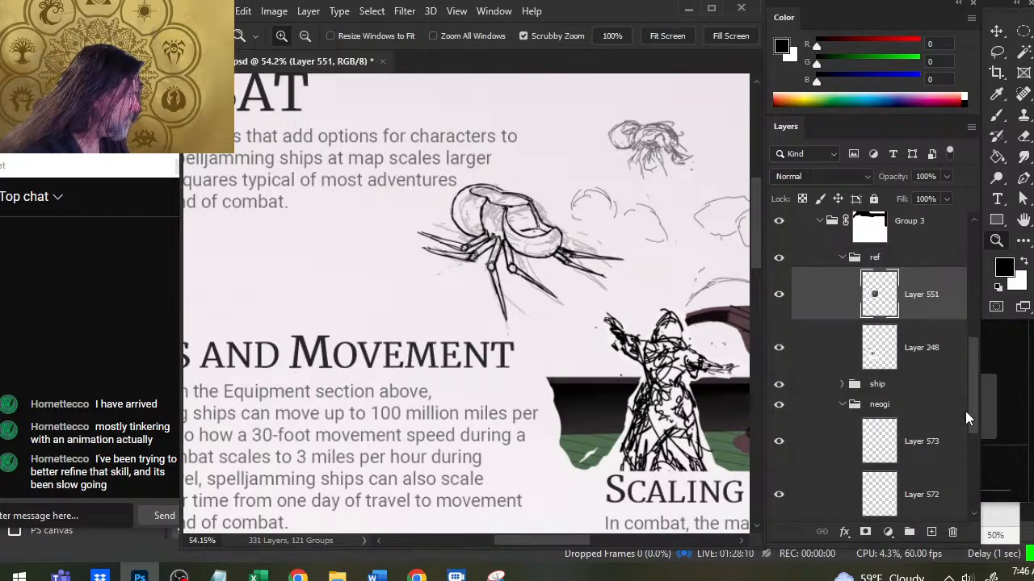
click(778, 295)
click(780, 307)
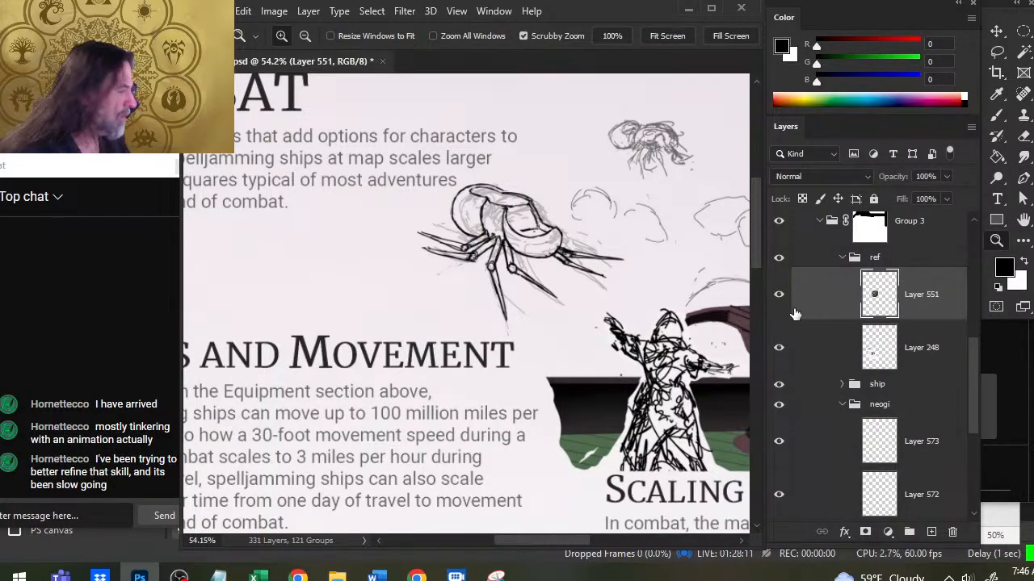
click(842, 257)
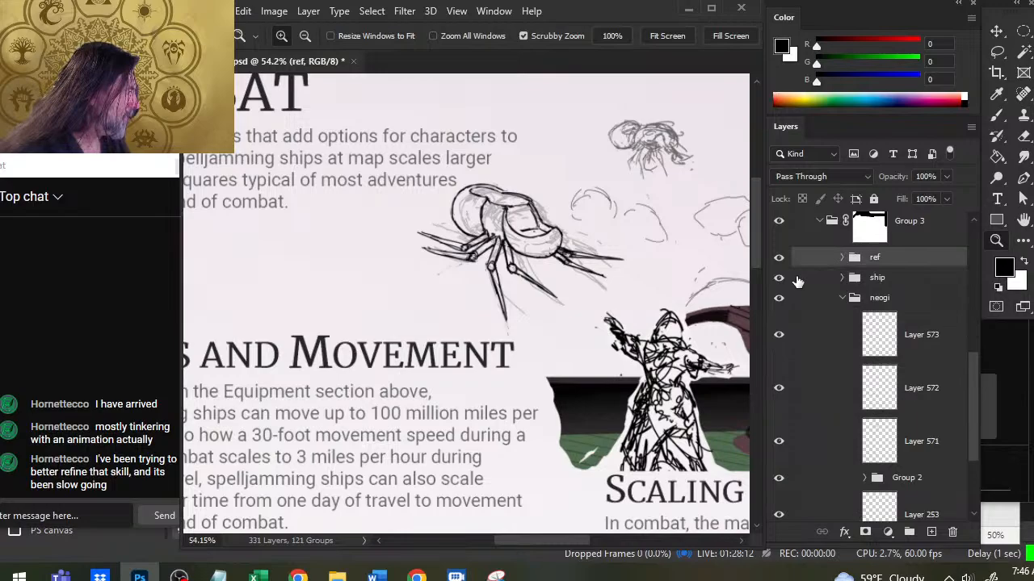
right_click(797, 349)
click(796, 343)
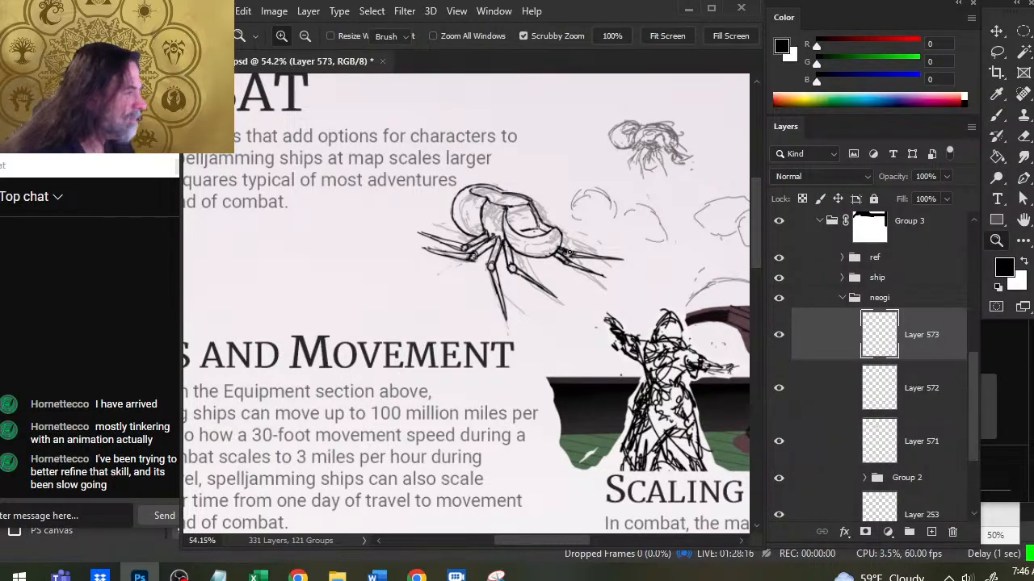
Erase the long part of the upper front leg on Layer 573 and rework the short joint at the body edge.
key(e)
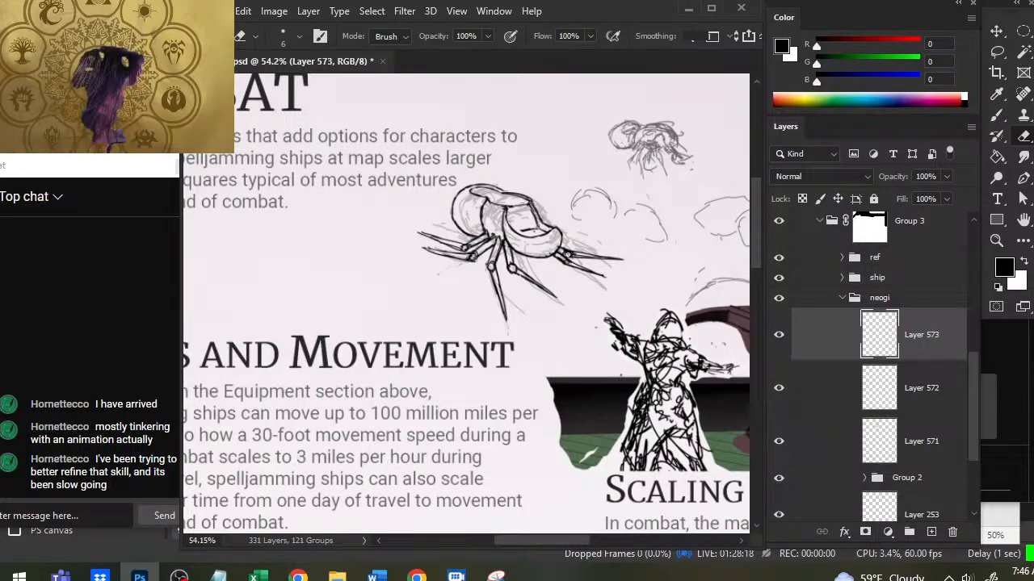
drag(578, 255, 629, 261)
key(b)
key(e)
key(b)
key(e)
key(b)
key(e)
key(b)
key(e)
key(b)
key(e)
key(b)
key(e)
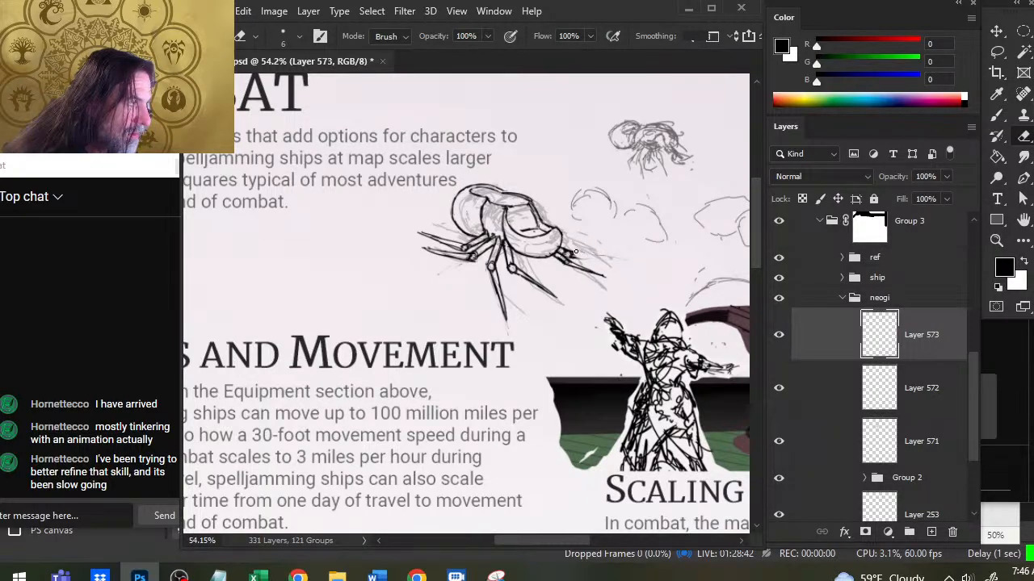
Redraw the upper front leg as a thin tapering shape from the joint outward and nudge it into place beside the body.
key(b)
mouse_move(568, 257)
mouse_down()
mouse_move(628, 263)
mouse_move(587, 252)
mouse_up()
key(e)
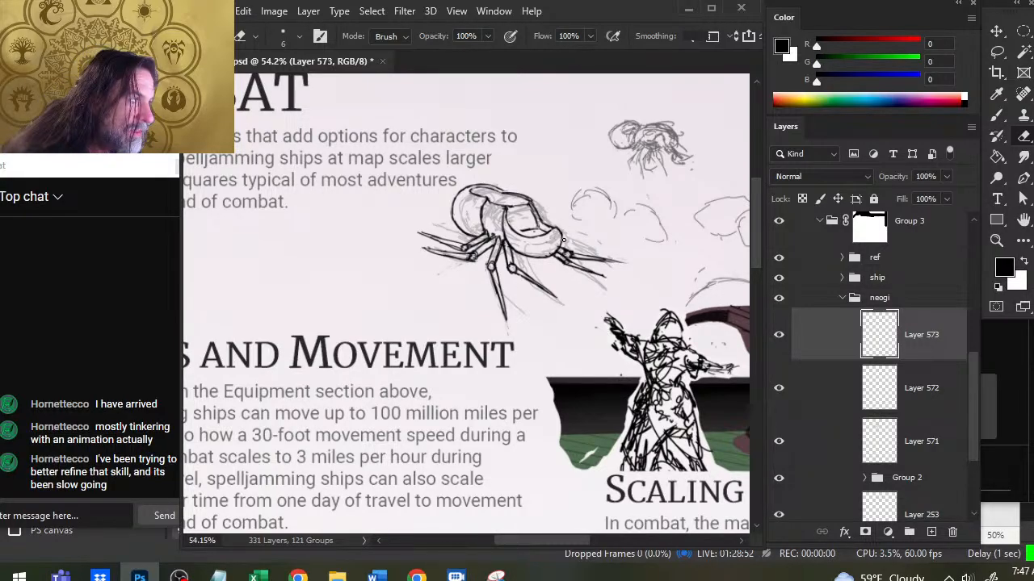
key(v)
drag(590, 267, 587, 266)
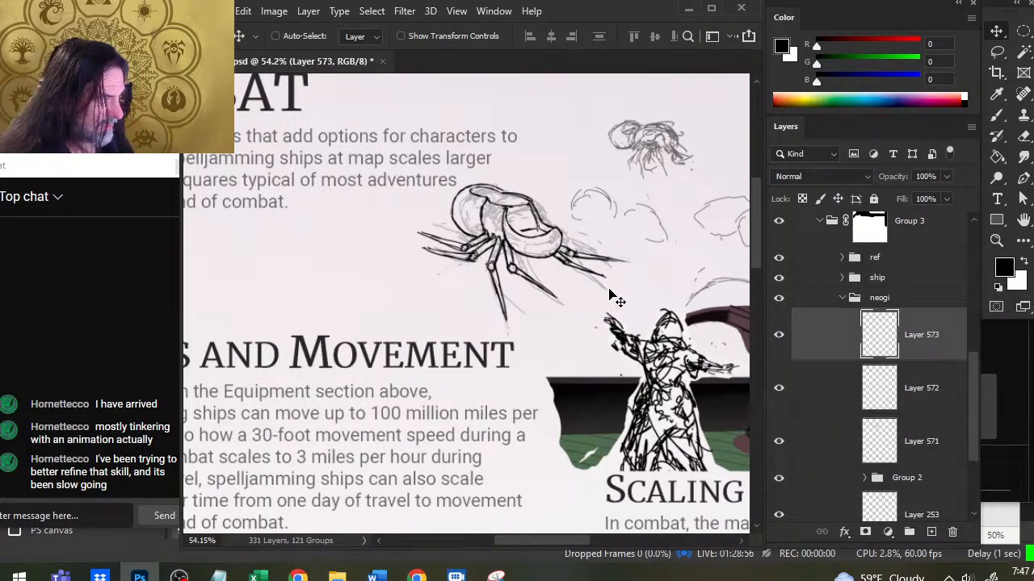
drag(611, 287, 610, 290)
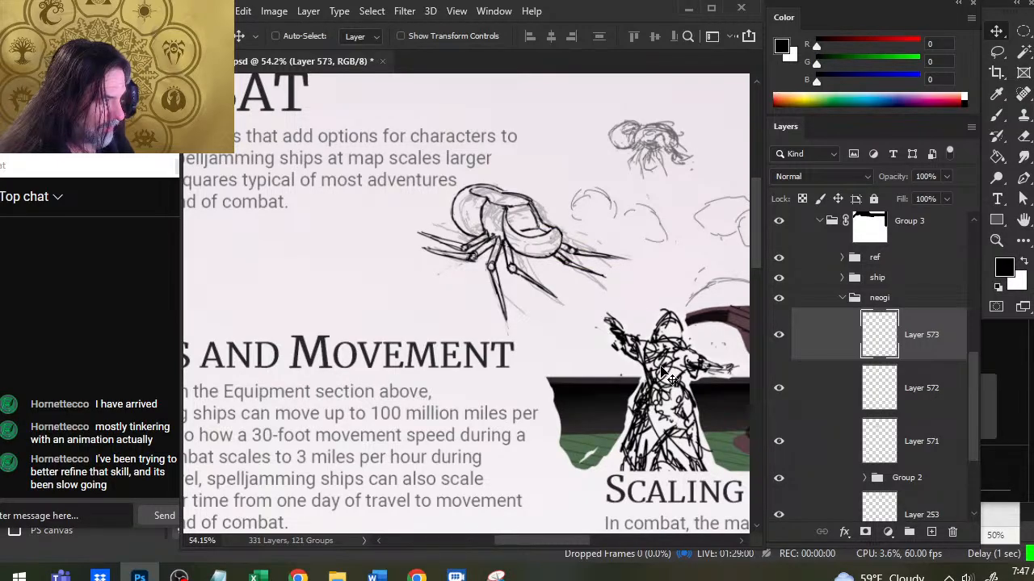
On Layer 571, erase and redraw the lower outline of the neogi's rounded rear body section above the front legs.
click(828, 445)
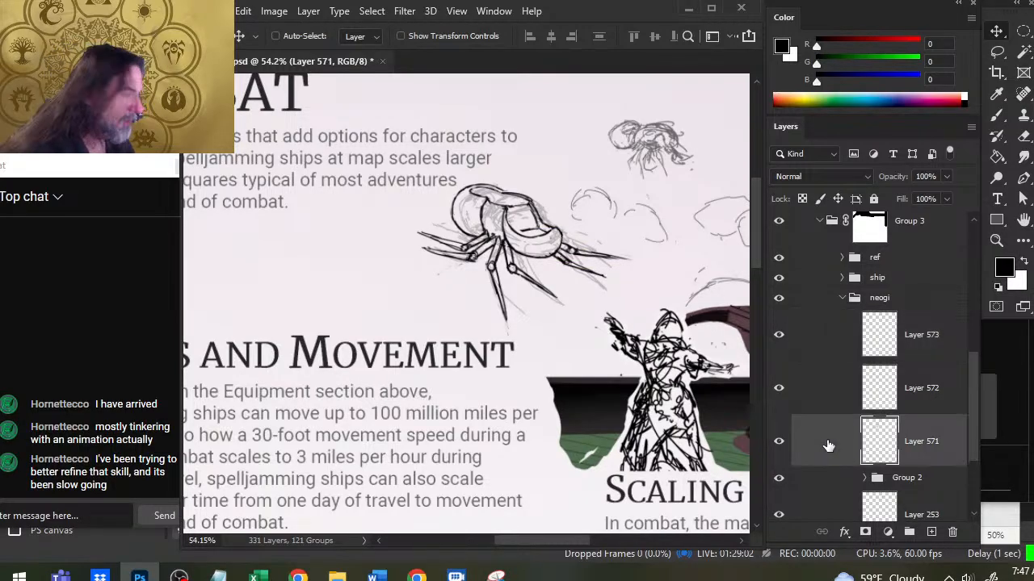
key(e)
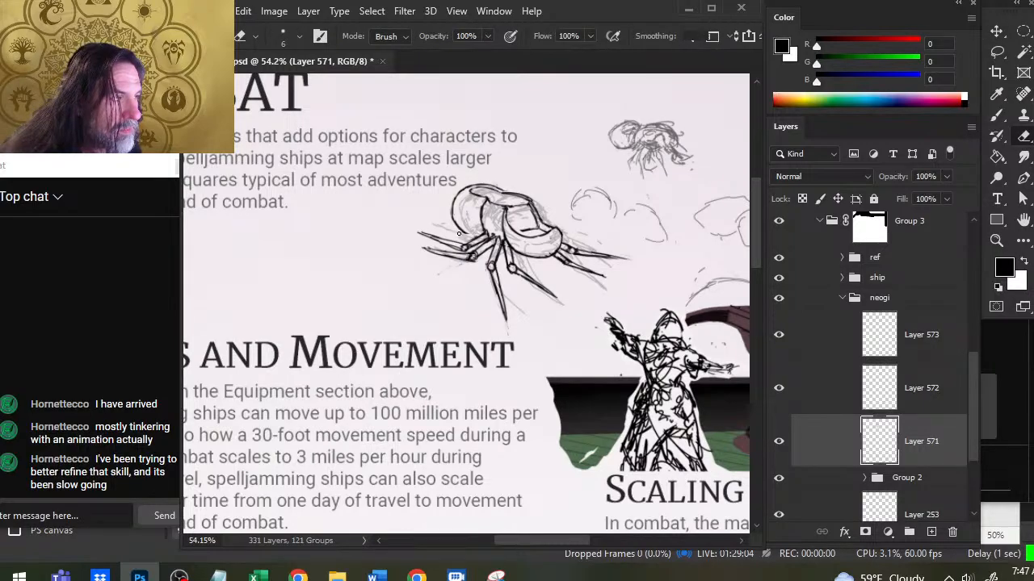
key(b)
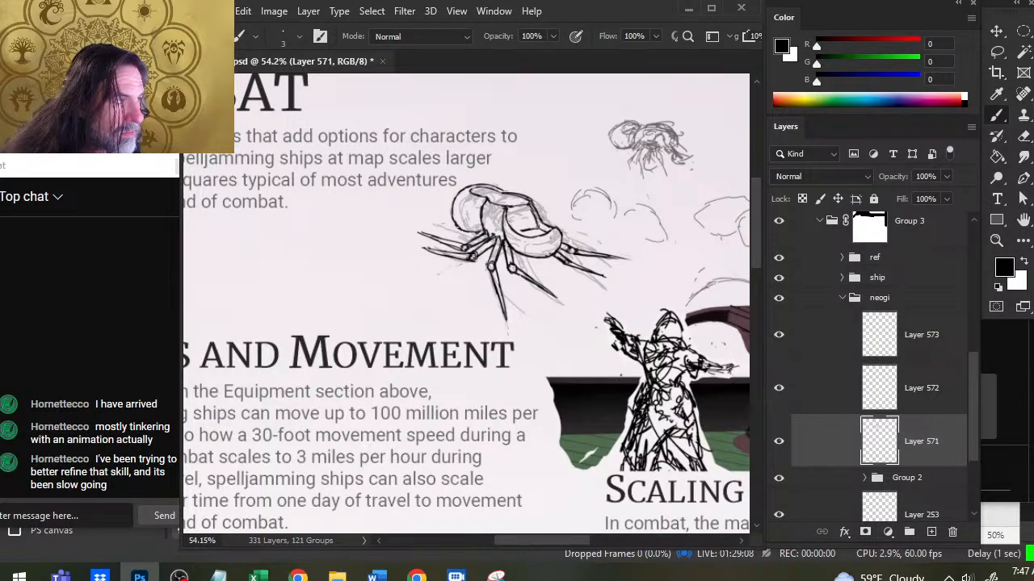
key(e)
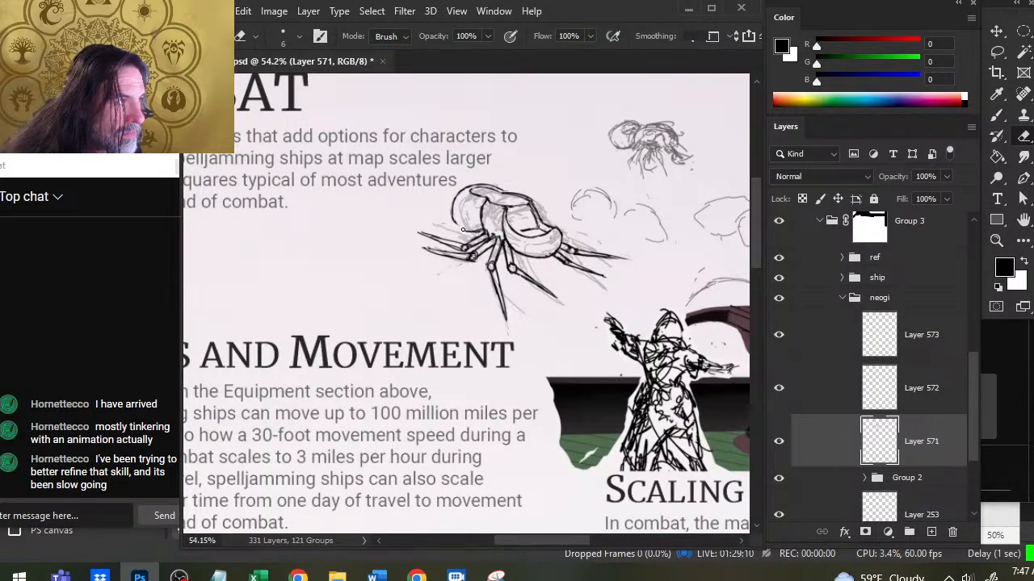
key(b)
key(e)
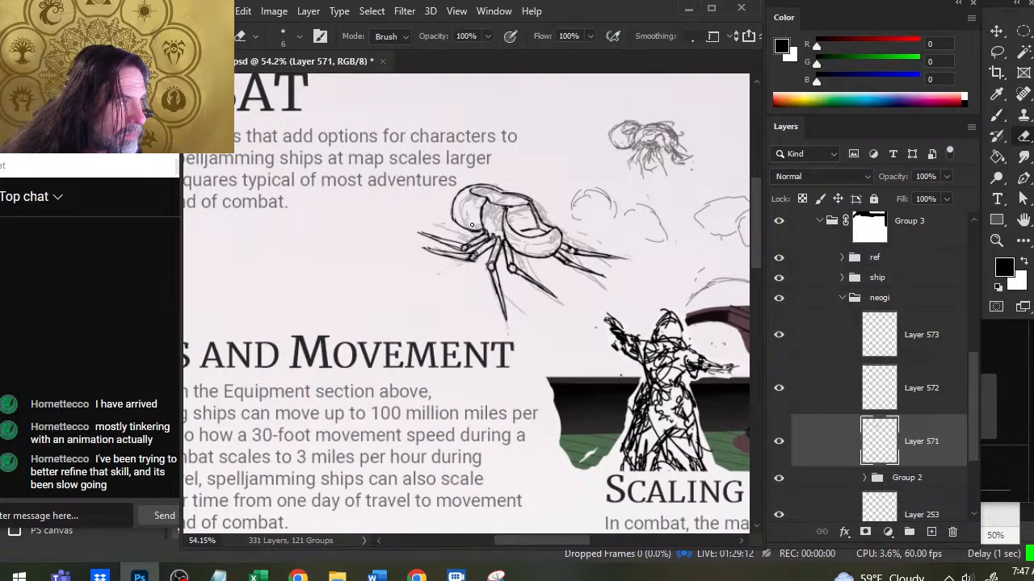
drag(466, 227, 479, 231)
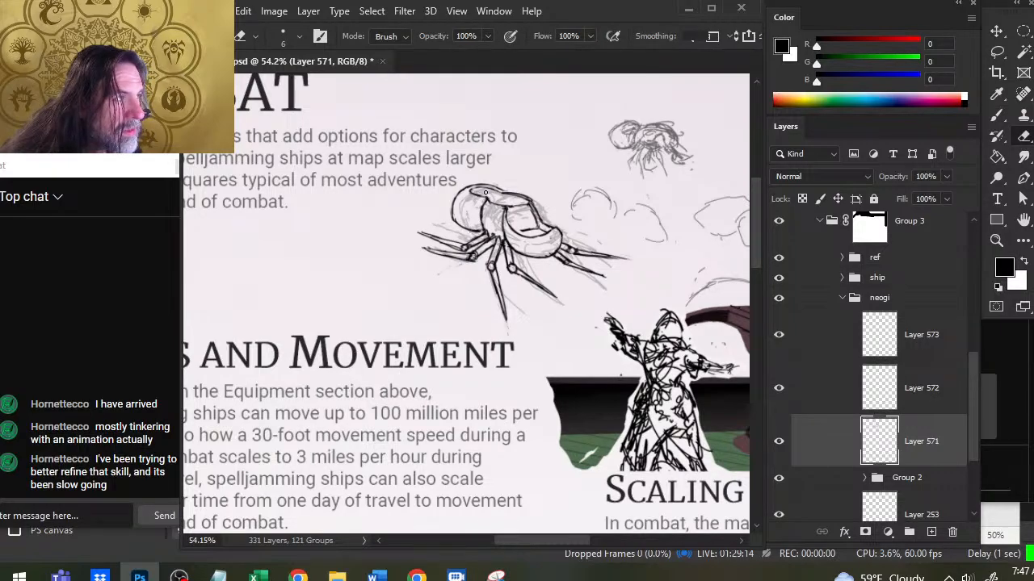
Clean up the upper curve of the rear body section and redraw its line where it meets the front section.
key(b)
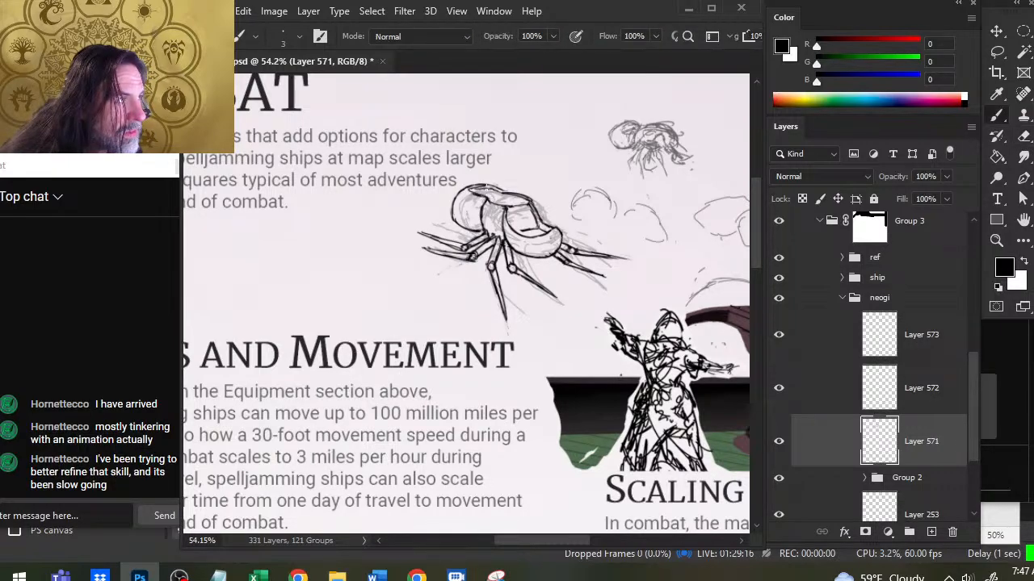
key(e)
key(b)
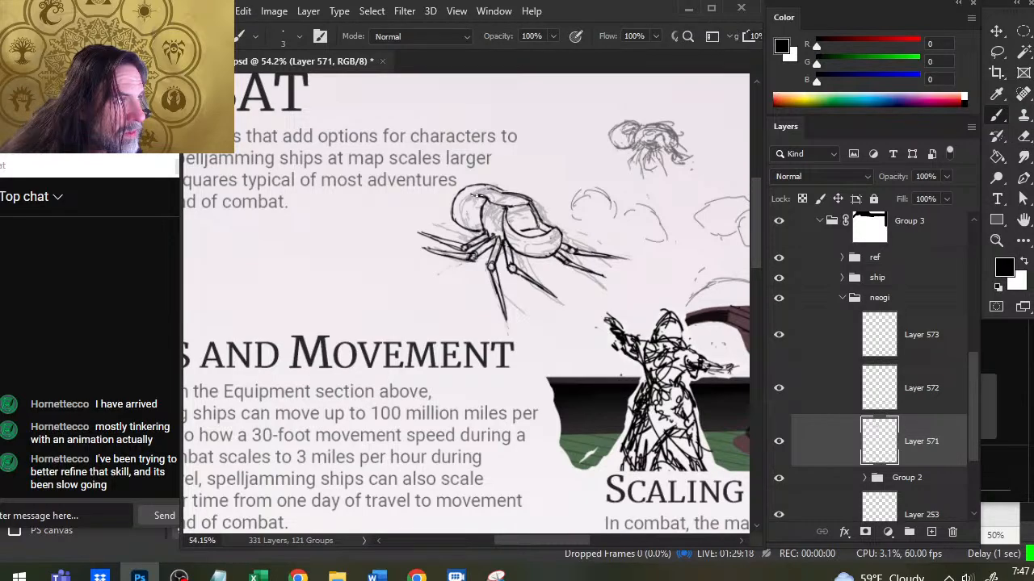
mouse_move(470, 194)
mouse_down()
mouse_move(506, 196)
mouse_move(454, 221)
mouse_move(477, 234)
mouse_up()
Refine the outer curve of the rear body section down to the front leg joints with alternating ink and eraser strokes.
key(e)
key(b)
key(e)
key(b)
key(e)
key(b)
key(e)
key(b)
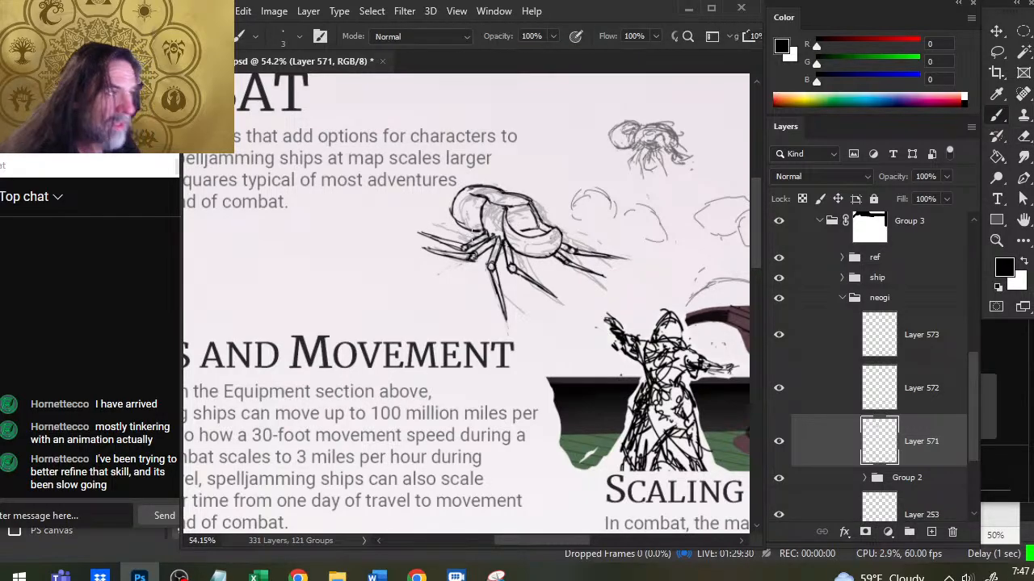
key(e)
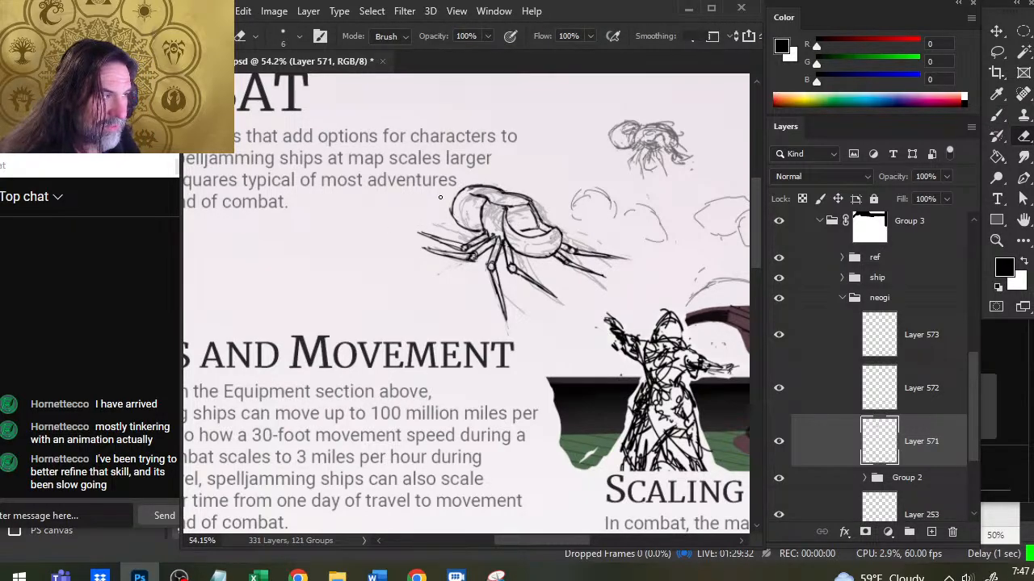
key(b)
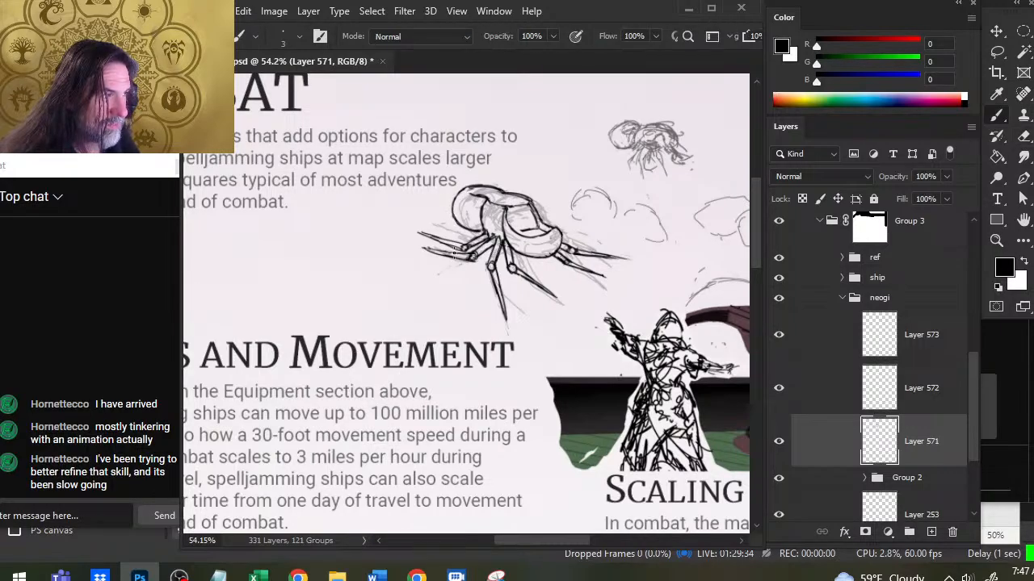
Rework the ridge line and the rear edge of the opening on the neogi's front body section.
key(e)
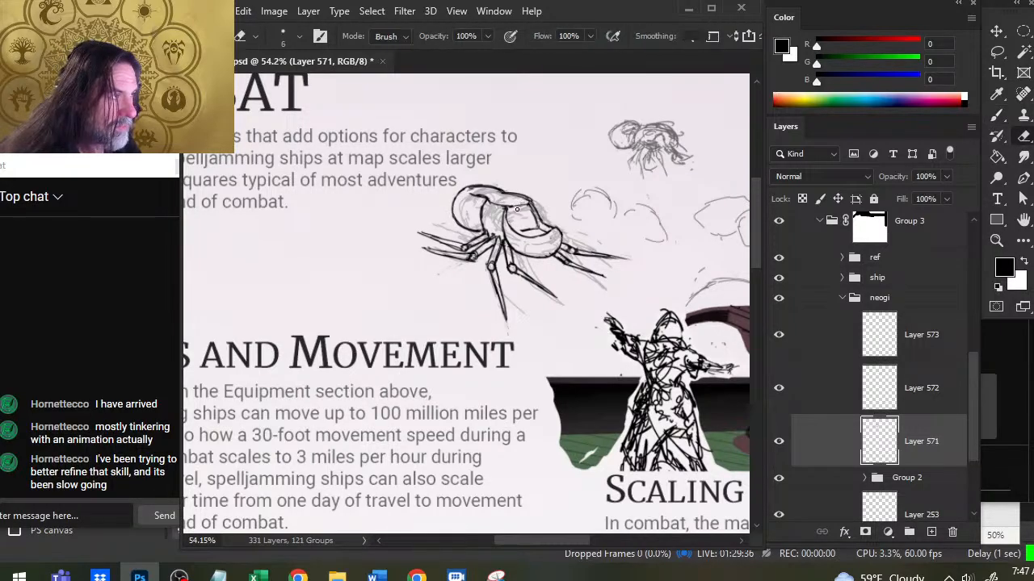
key(b)
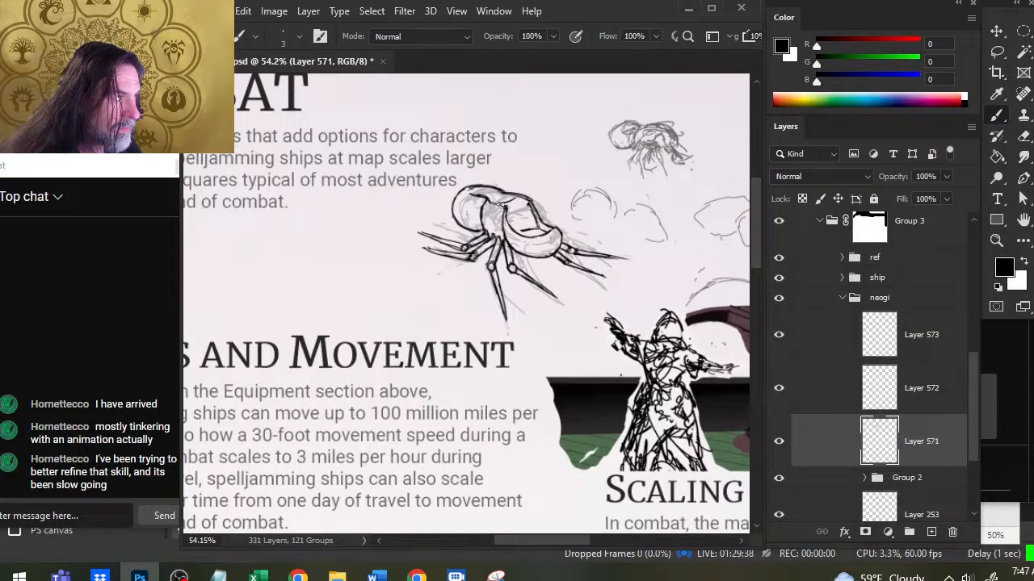
key(e)
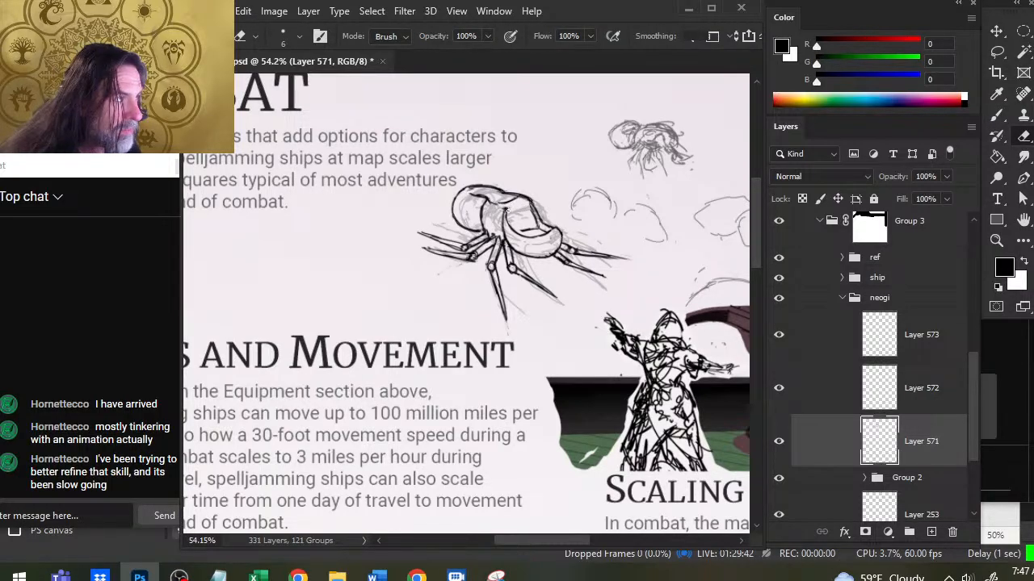
key(b)
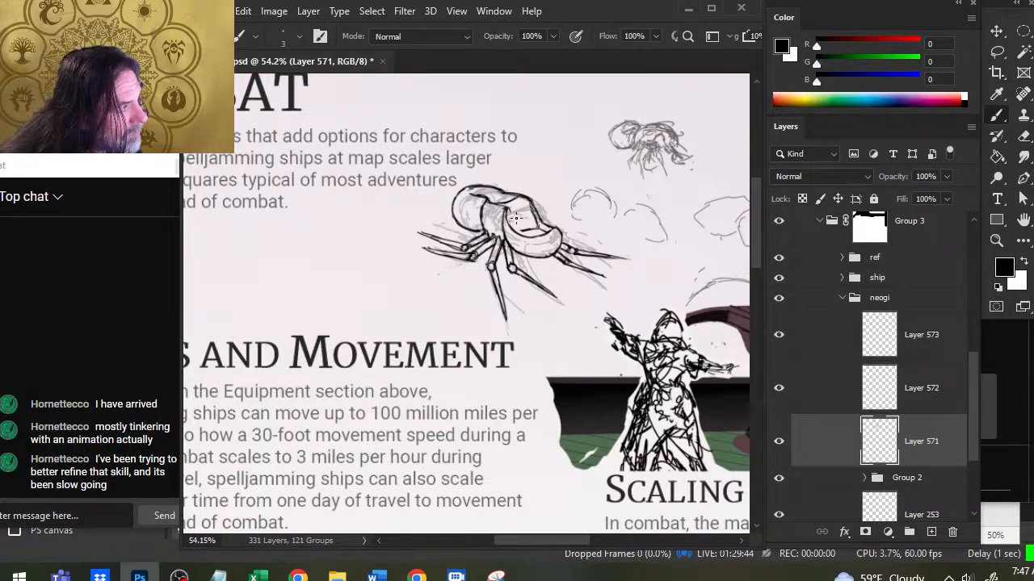
key(e)
key(b)
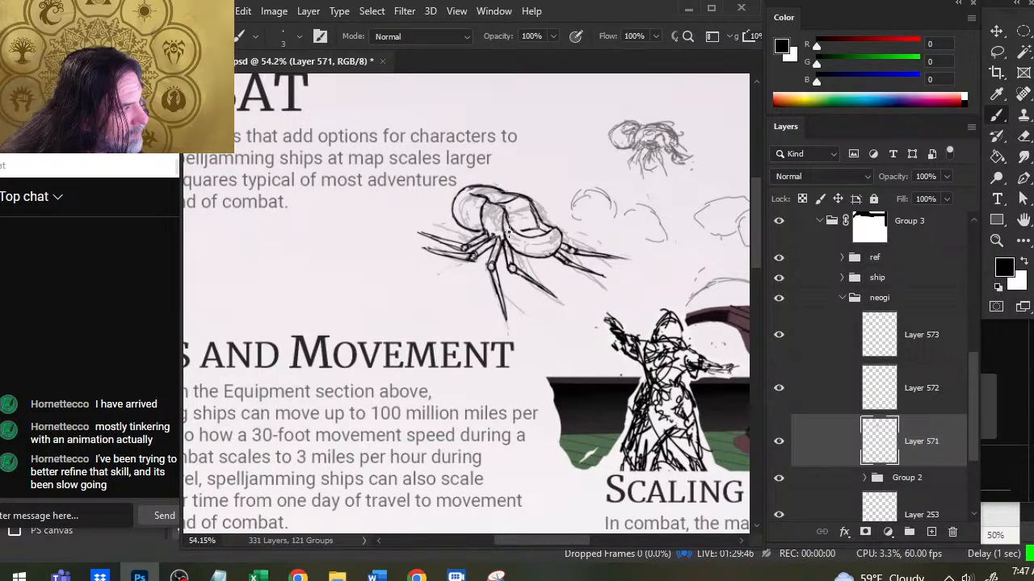
Ink the front edge of the opening and clear stray lines from its inside.
key(e)
key(b)
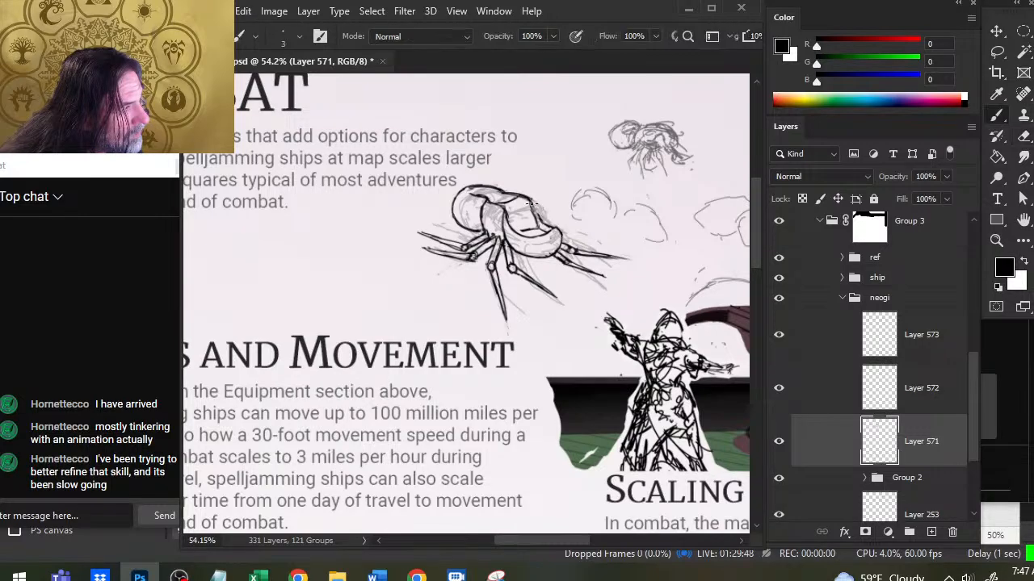
key(e)
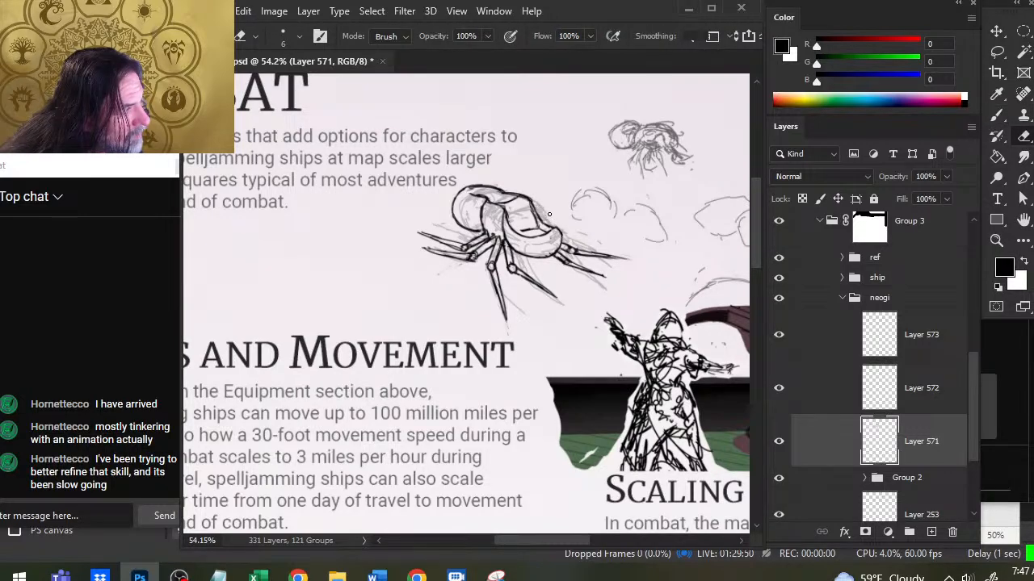
key(b)
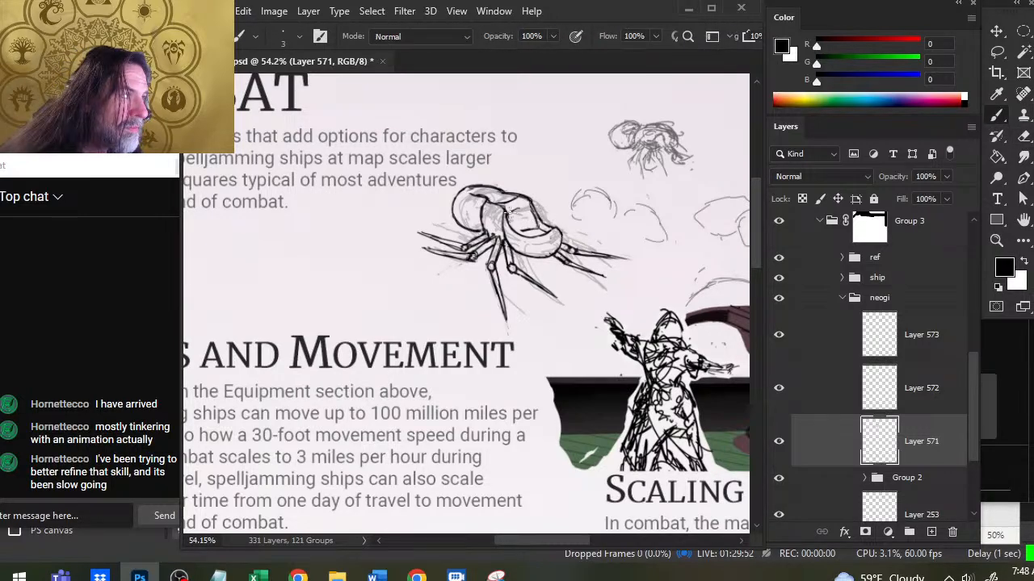
key(e)
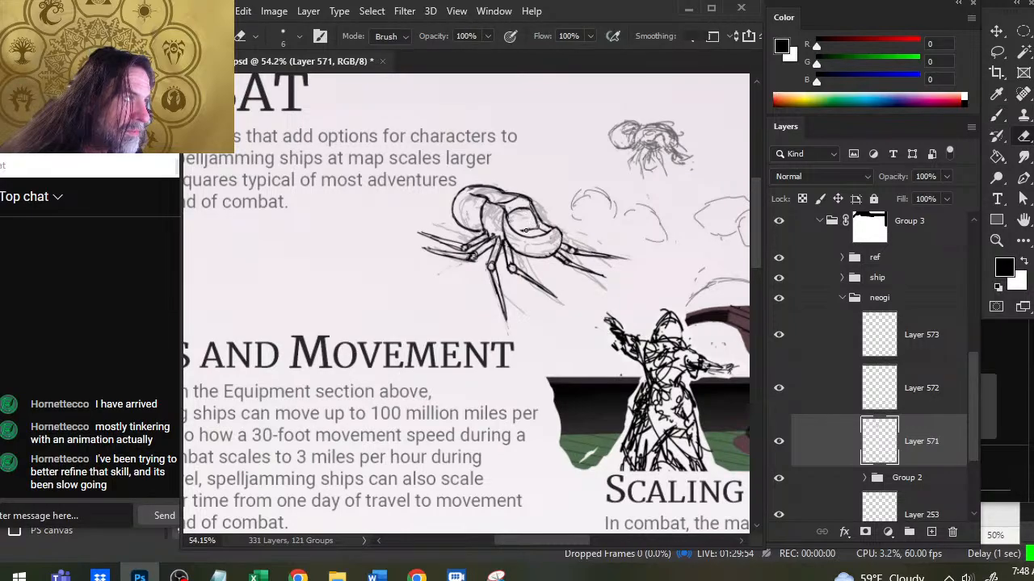
Draw two small rounded window-like shapes inside the front opening and trim their edges.
key(b)
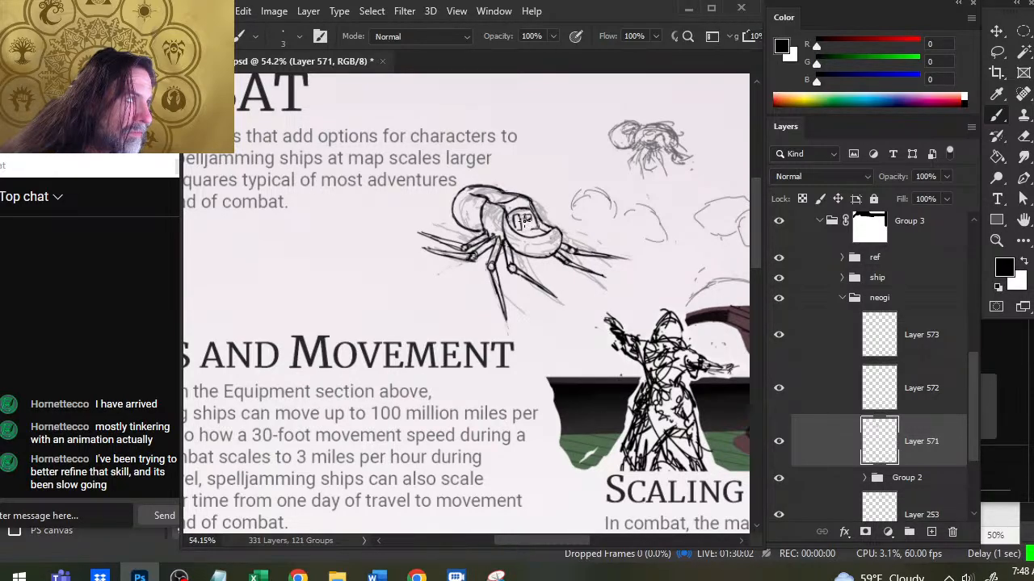
key(e)
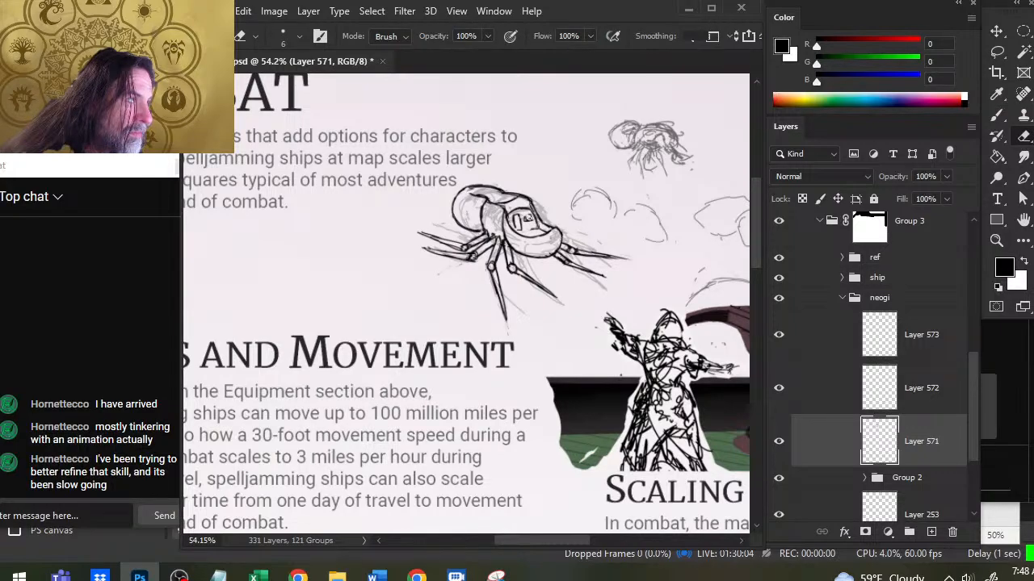
key(b)
key(e)
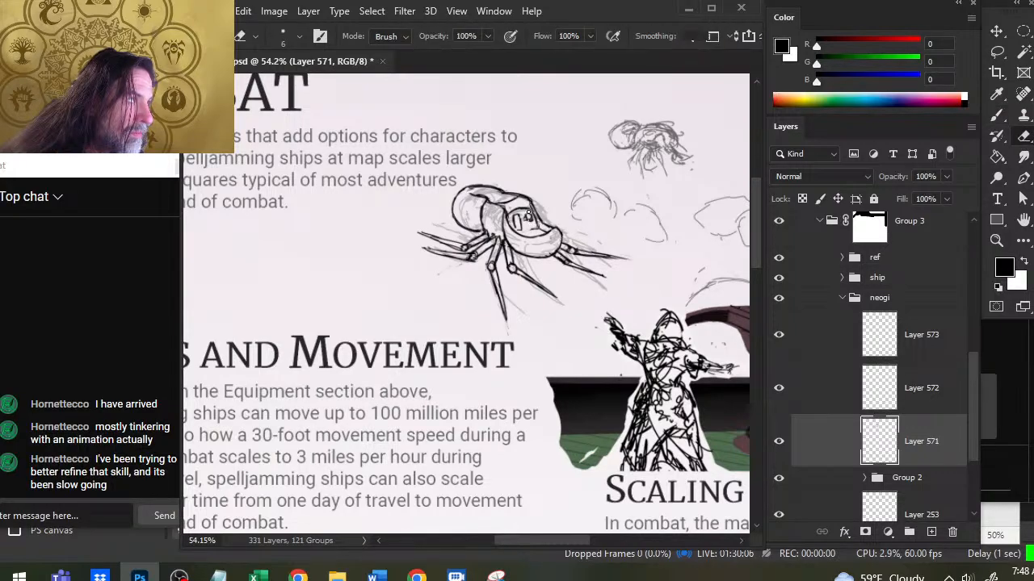
drag(530, 217, 533, 220)
key(b)
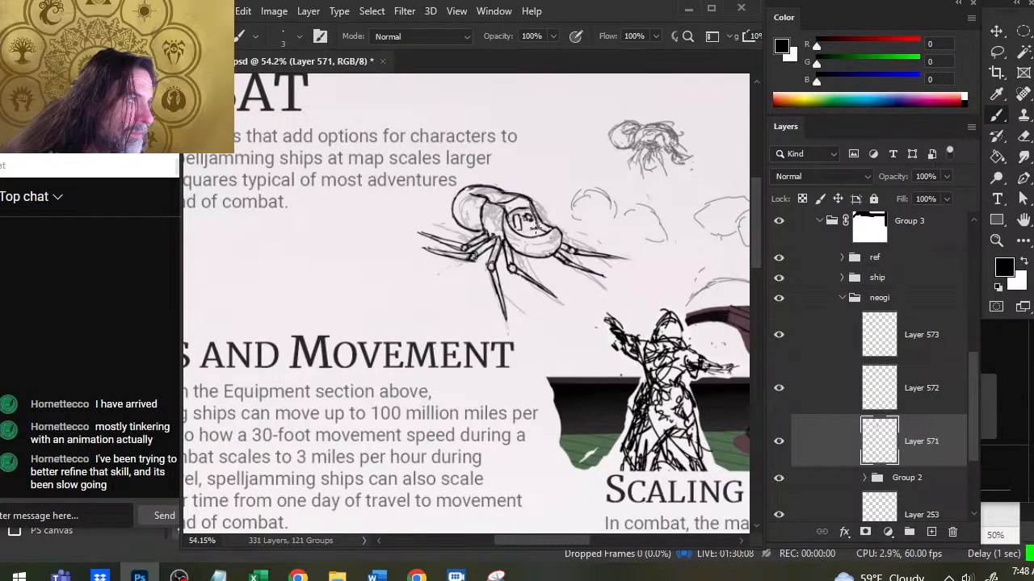
Refine the two small shapes inside the front opening, cleaning and re-inking their outlines and bases.
key(e)
key(b)
key(e)
key(b)
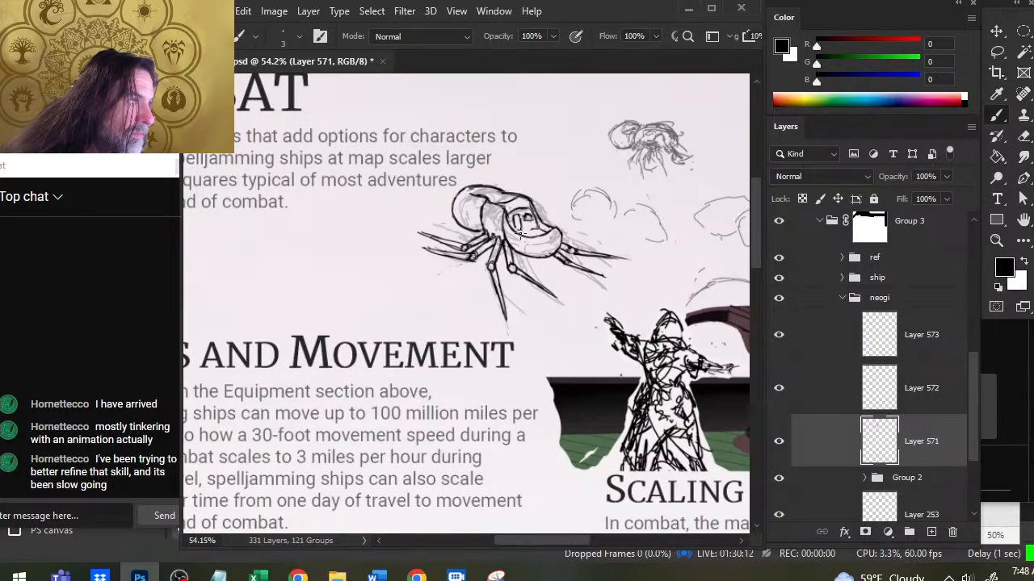
key(e)
key(b)
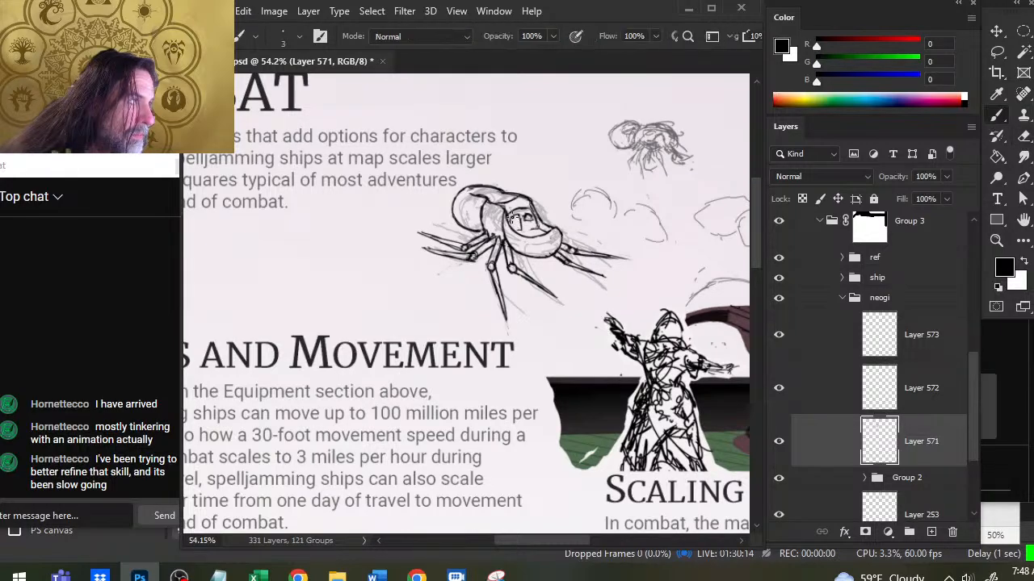
key(e)
key(b)
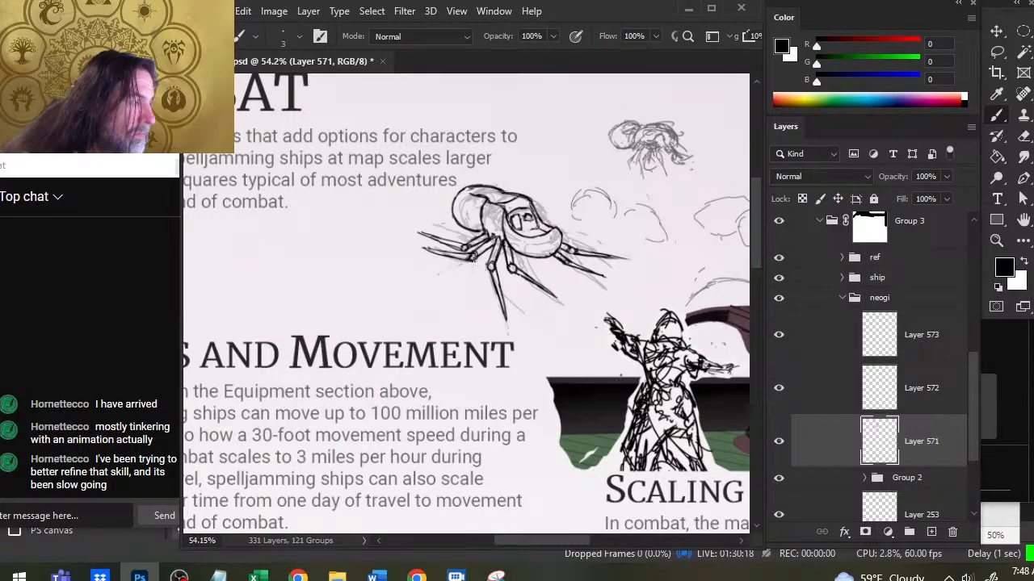
Touch up the lower rim of the front opening and the lines beneath the two small shapes.
key(e)
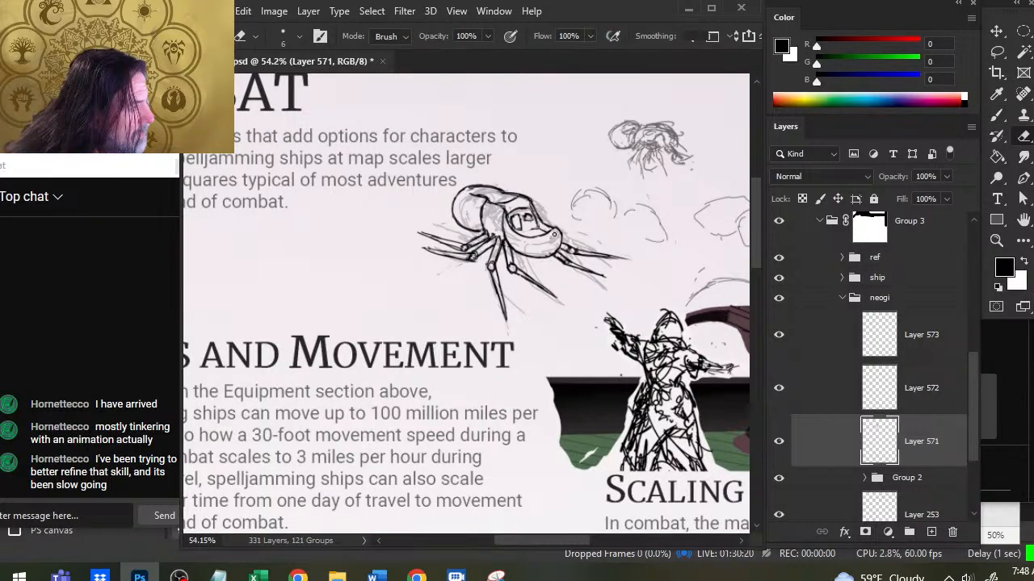
key(b)
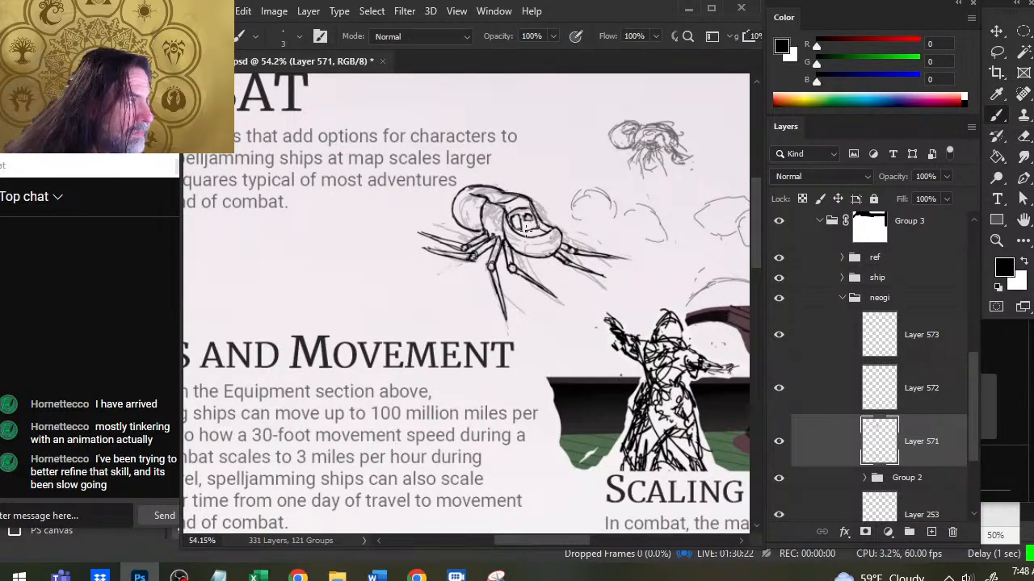
key(e)
key(b)
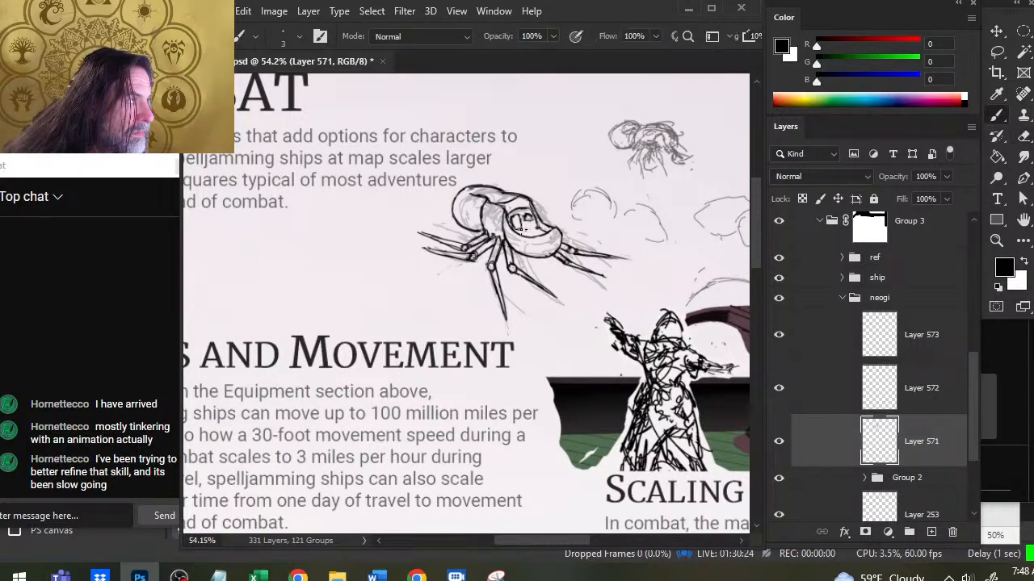
key(e)
key(b)
key(e)
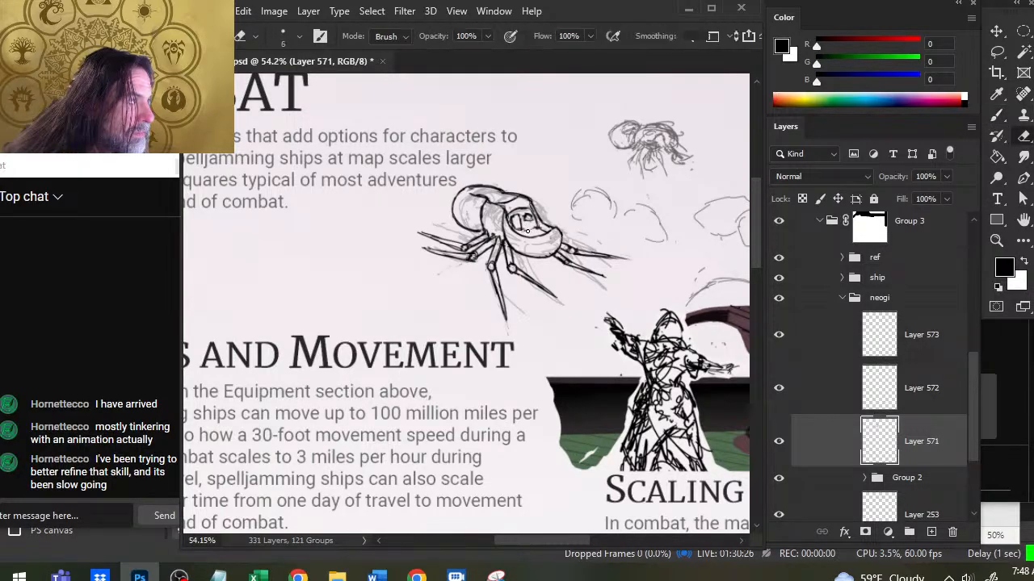
key(b)
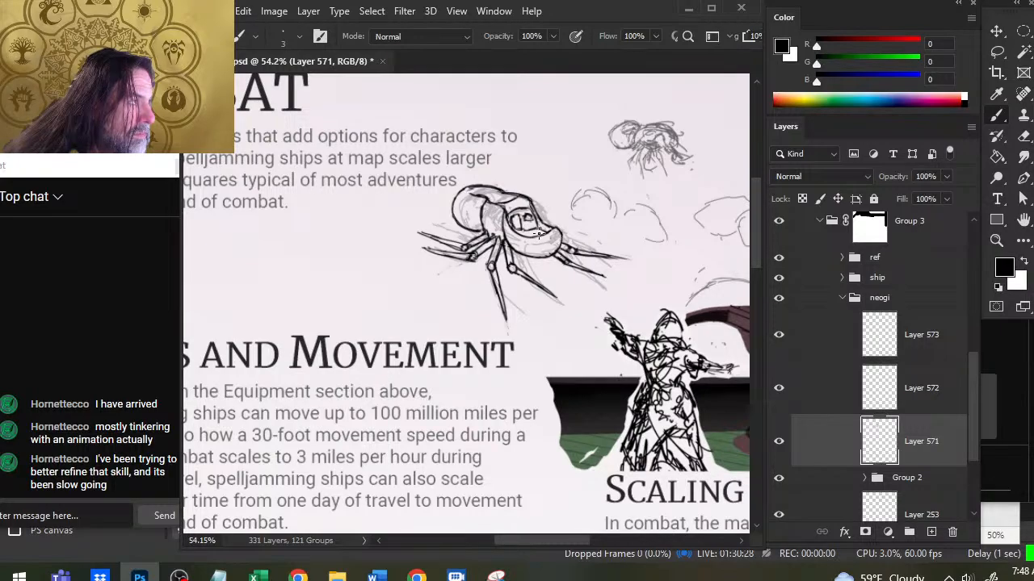
Clean and re-ink the upper front edge of the opening beside the two small shapes.
key(e)
key(b)
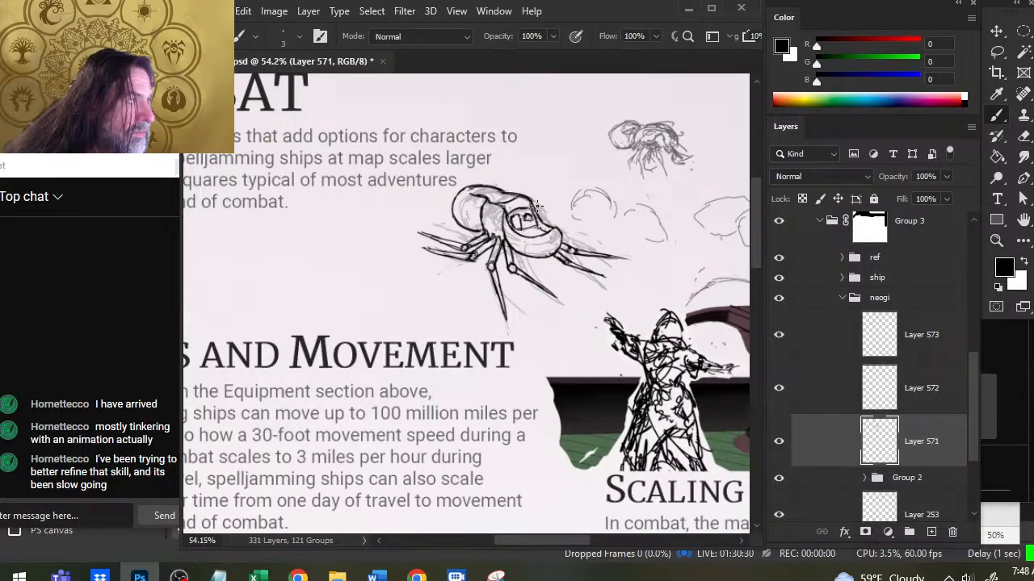
key(e)
key(b)
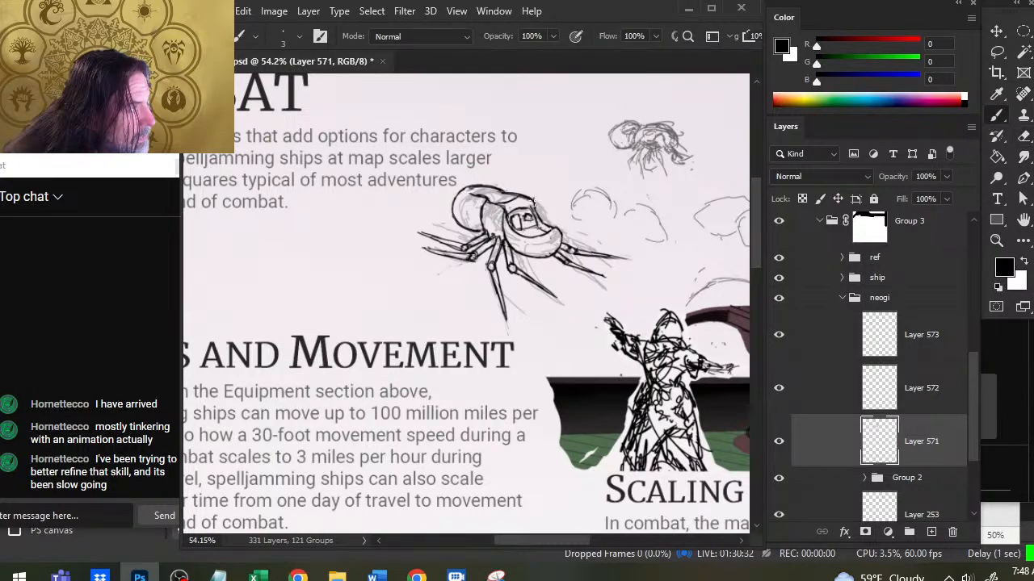
key(e)
key(b)
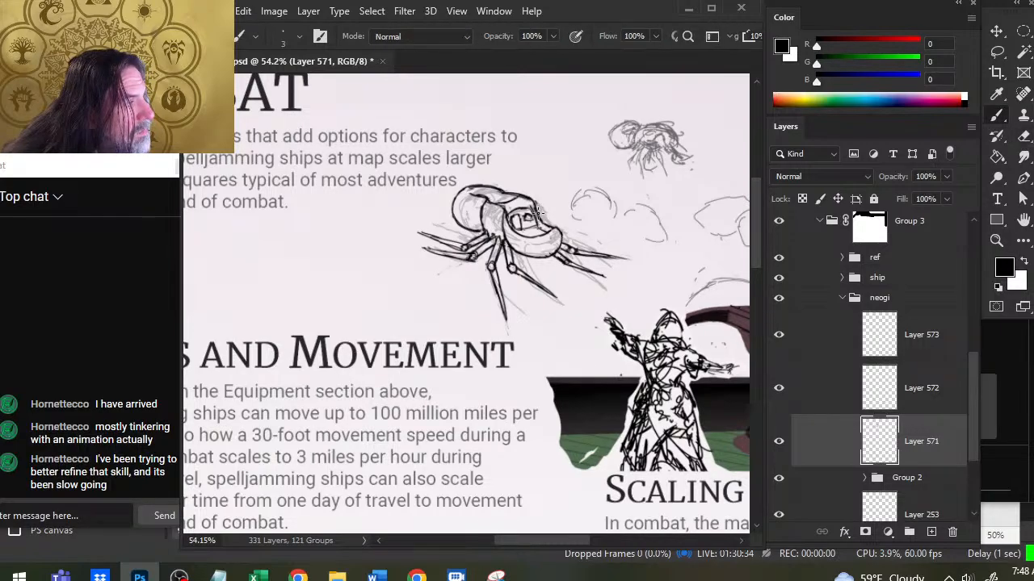
Retouch the line running down the forward edge of the front opening to the neogi's snout.
key(e)
key(b)
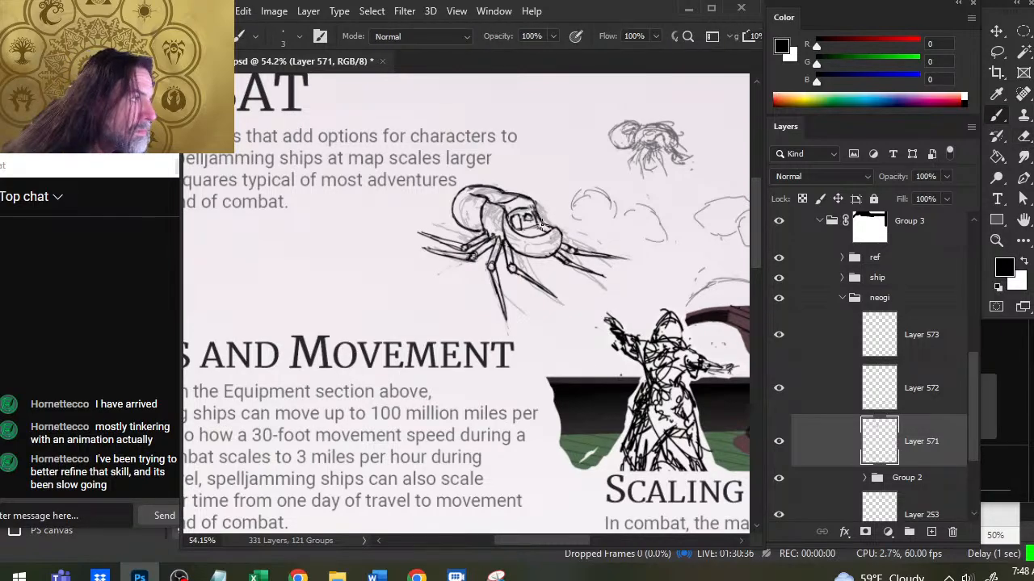
key(e)
key(b)
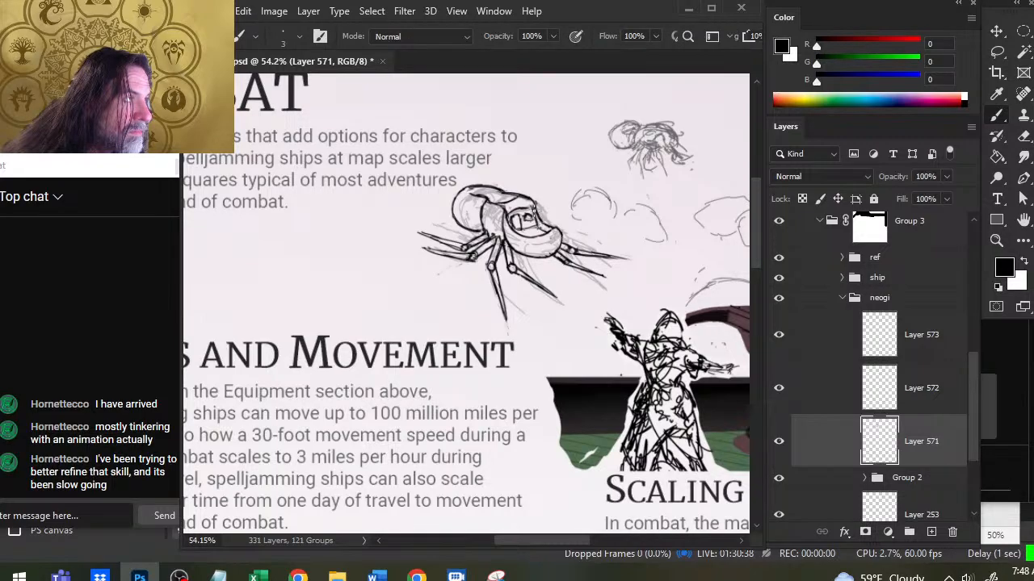
key(e)
key(b)
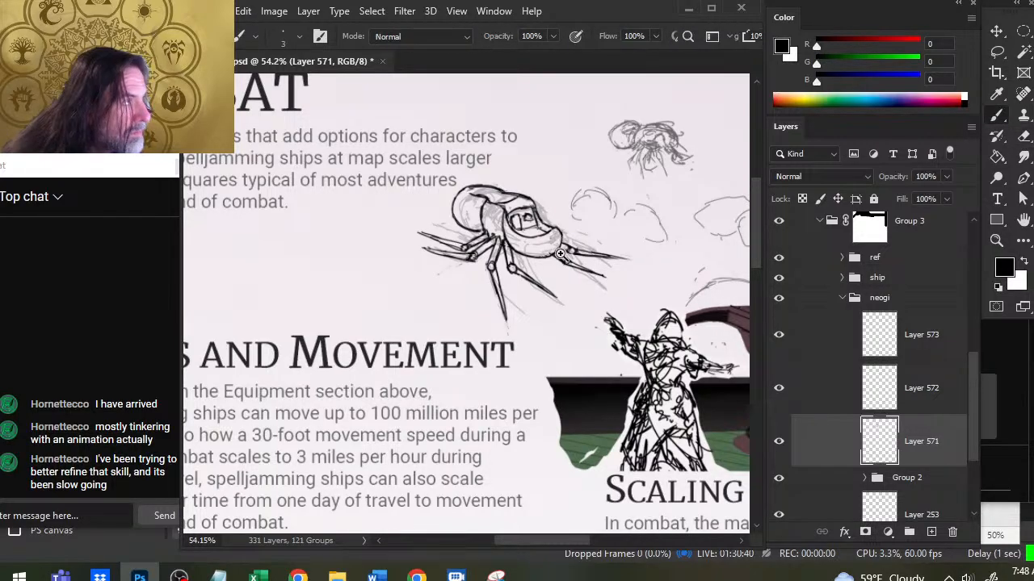
Add a new layer above Layer 571, fade Layer 571 by lowering its opacity, and make the new layer active.
key(z)
mouse_move(579, 244)
mouse_down()
mouse_move(547, 313)
mouse_move(529, 307)
mouse_up()
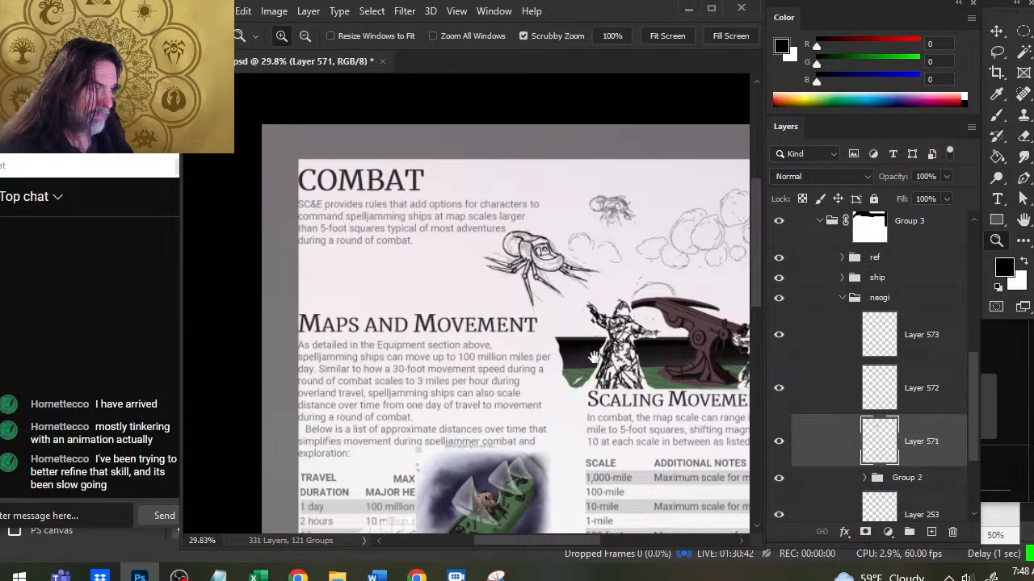
drag(582, 373, 520, 368)
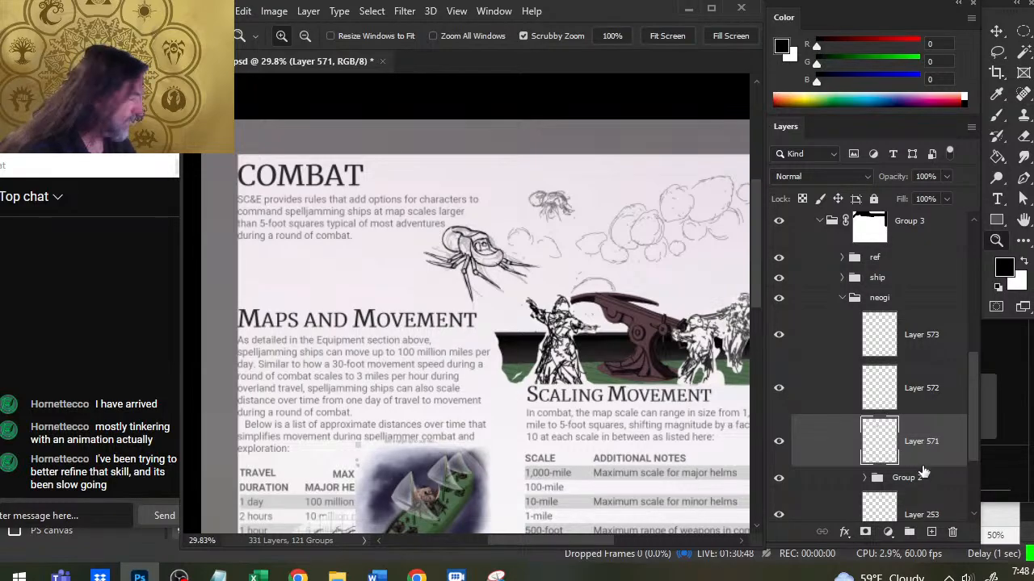
click(931, 533)
drag(502, 231, 557, 250)
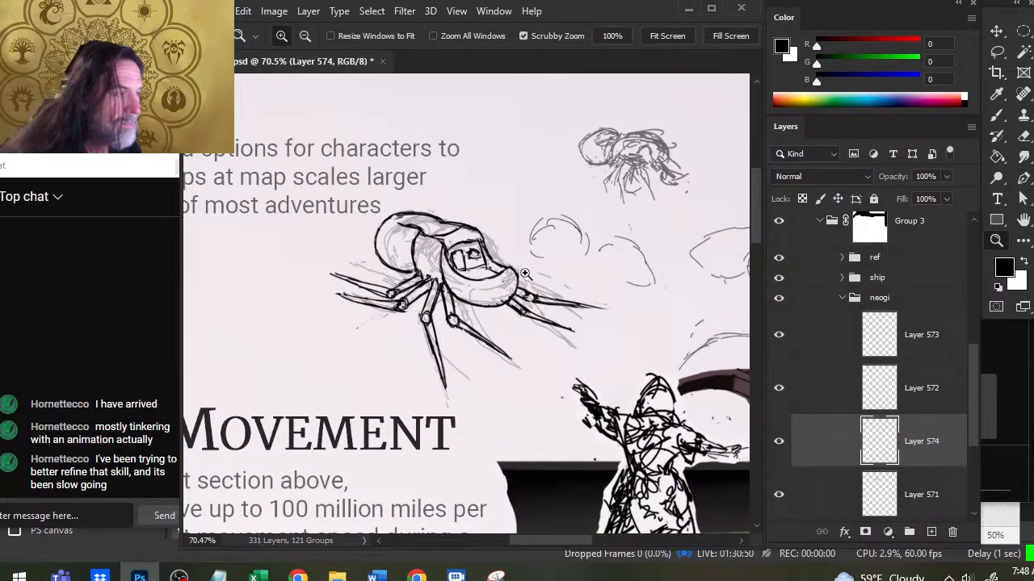
click(937, 483)
click(947, 199)
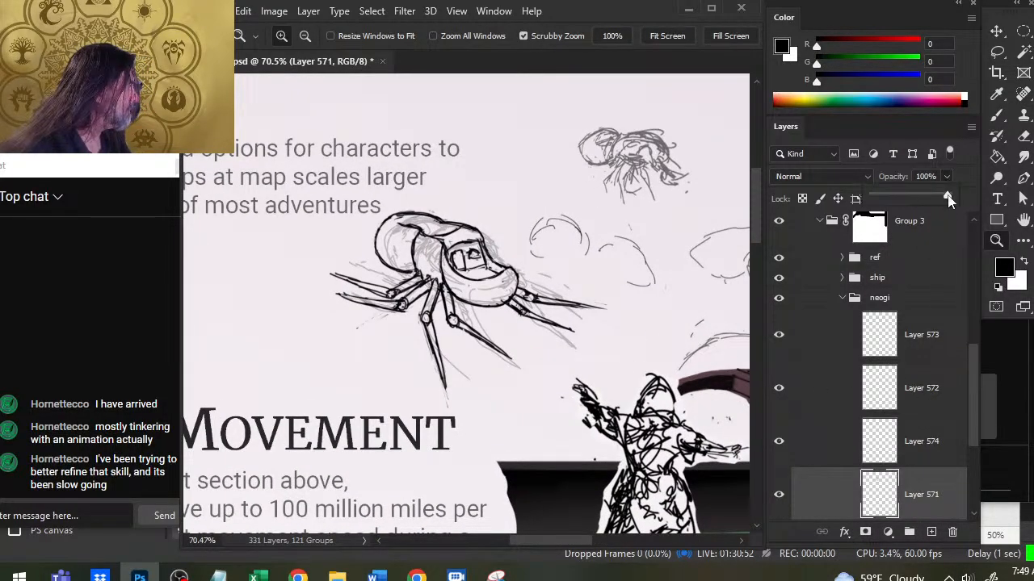
drag(921, 199, 910, 200)
click(934, 455)
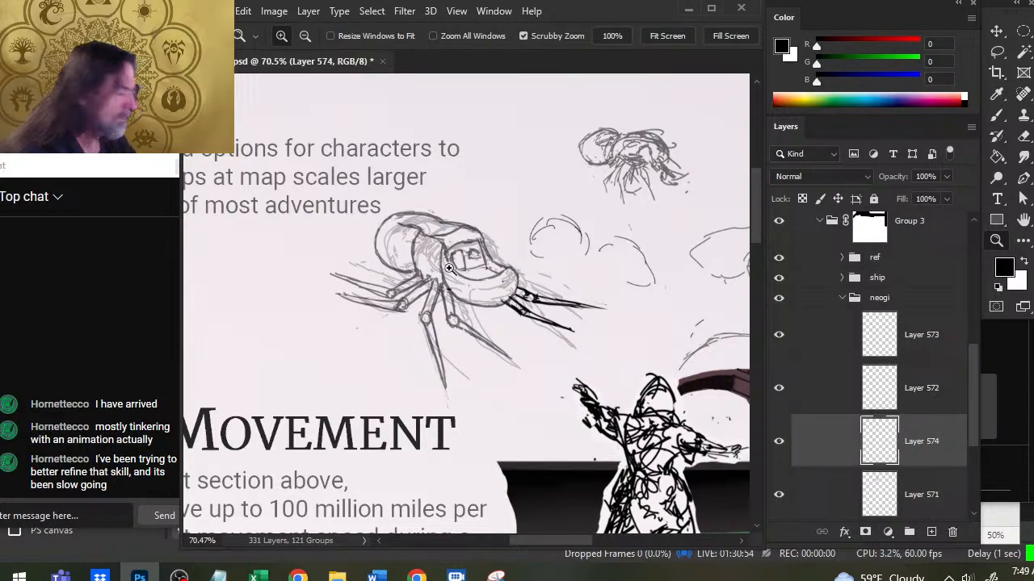
Draw a pointed, barrel-like black shape projecting forward from the front opening and shift it slightly forward.
key(b)
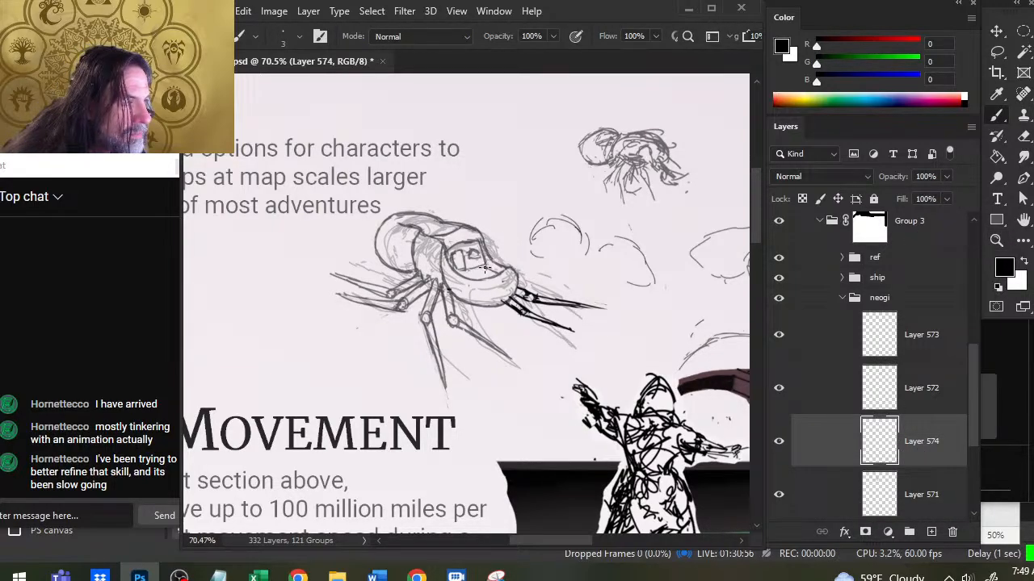
mouse_move(489, 278)
mouse_down()
mouse_move(476, 284)
mouse_move(499, 279)
mouse_move(482, 264)
mouse_move(536, 257)
mouse_move(478, 260)
mouse_move(507, 263)
mouse_move(504, 287)
mouse_move(477, 283)
mouse_move(505, 287)
mouse_up()
key(e)
key(b)
key(e)
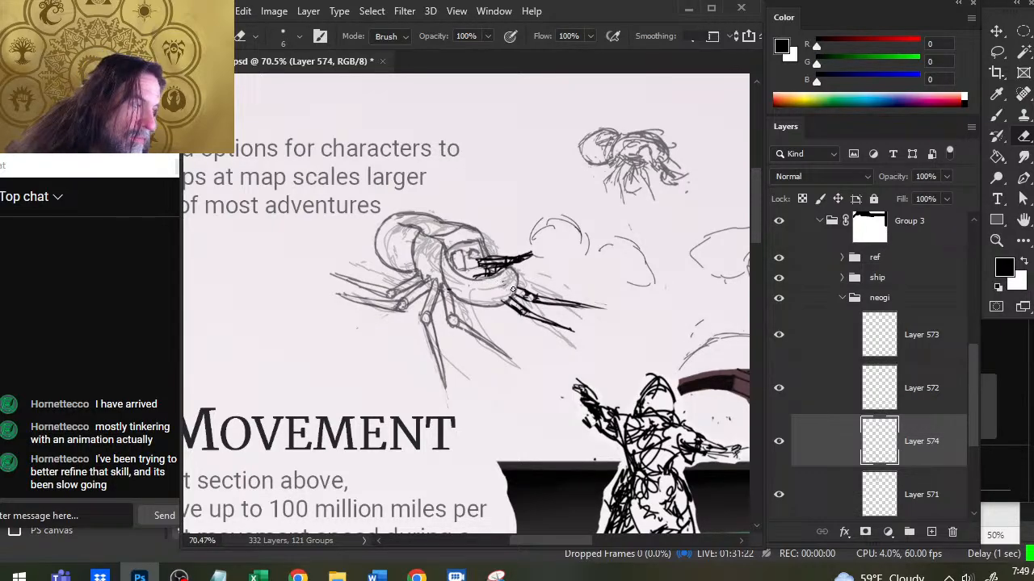
key(v)
drag(521, 300, 529, 299)
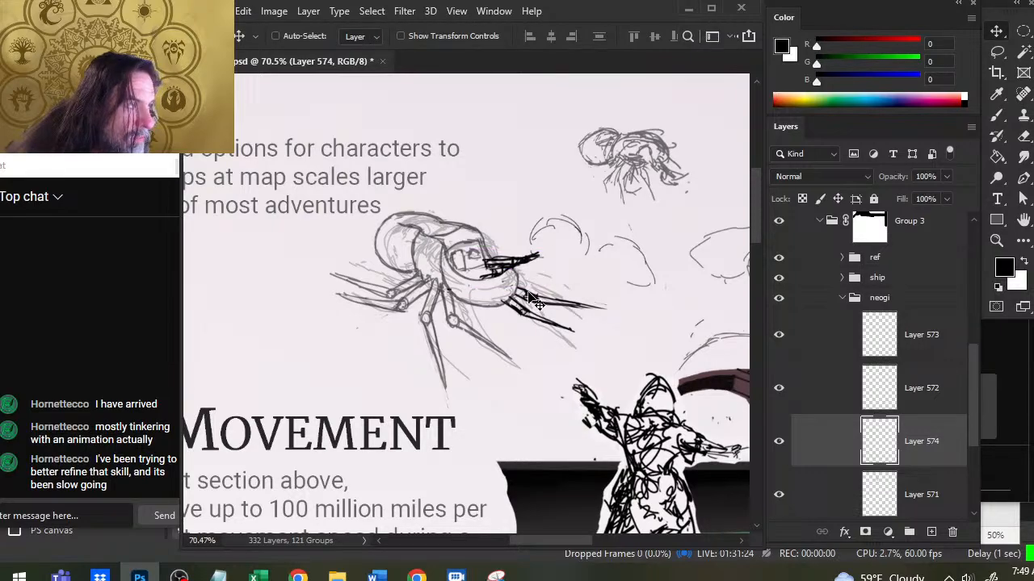
Rework the edges of the projecting pointed shape, then erase it with a larger eraser.
key(b)
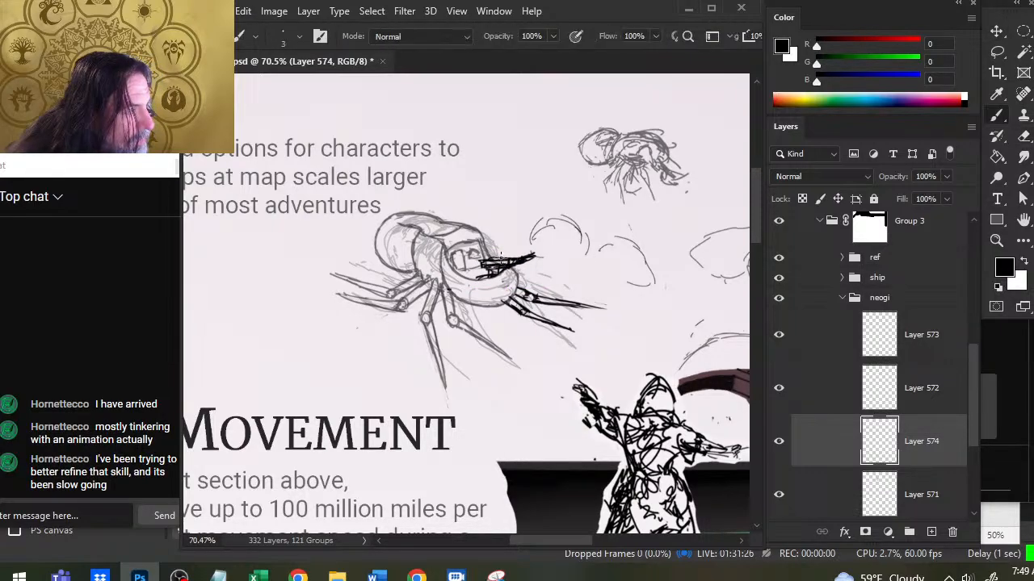
key(e)
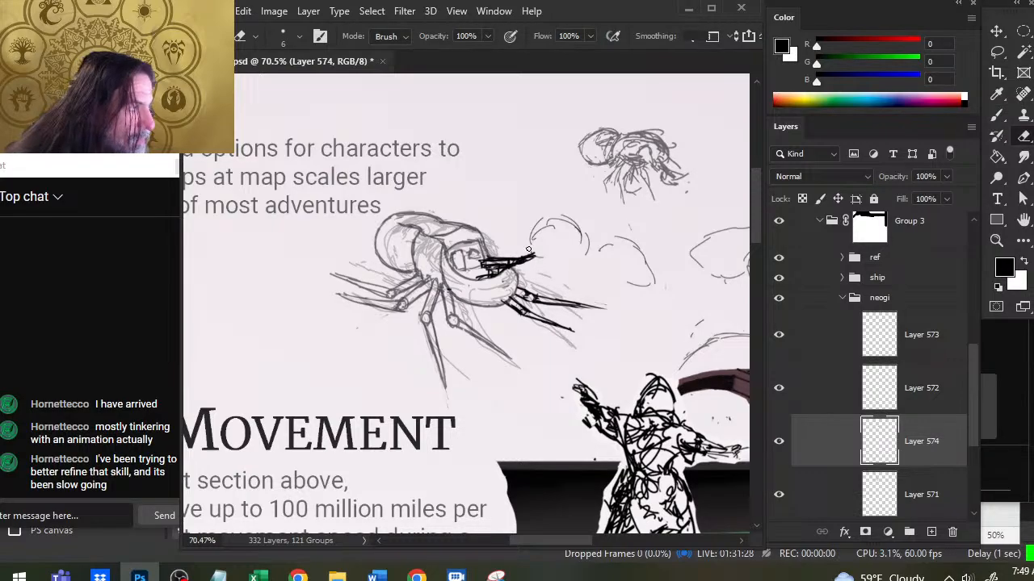
key(b)
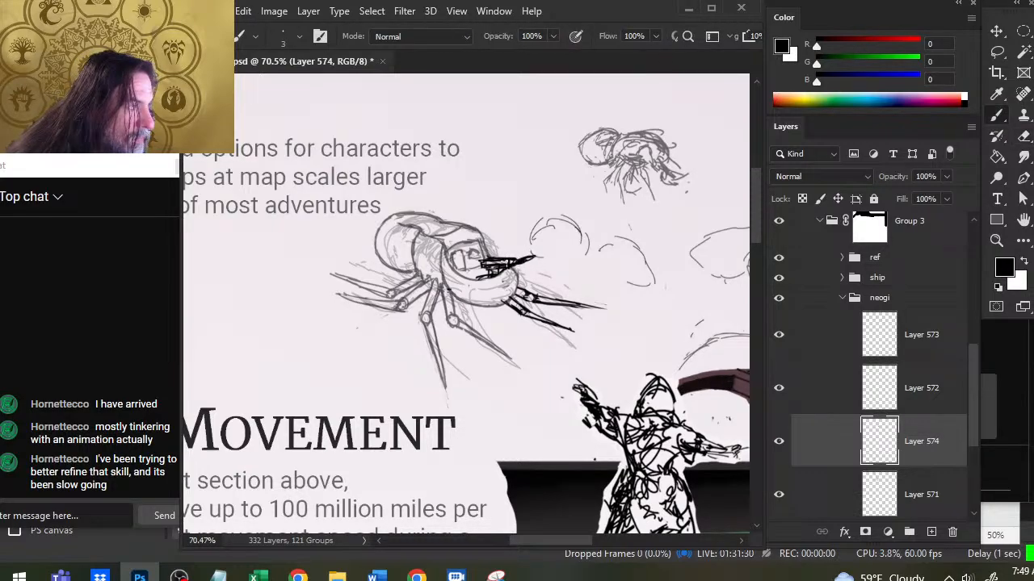
key(e)
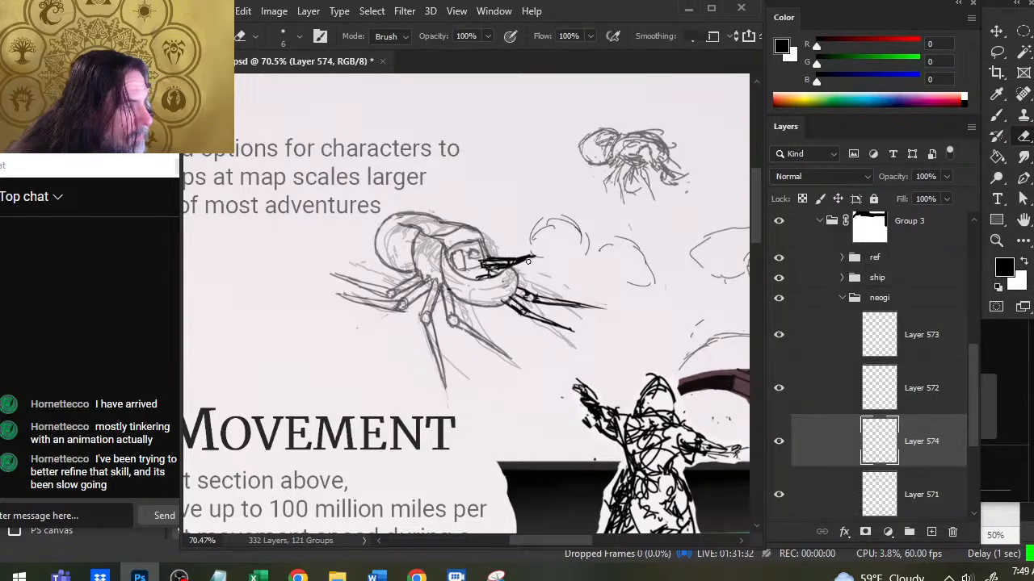
key(bracketright)
mouse_move(493, 243)
mouse_down()
mouse_move(487, 268)
mouse_move(529, 257)
mouse_move(500, 269)
mouse_up()
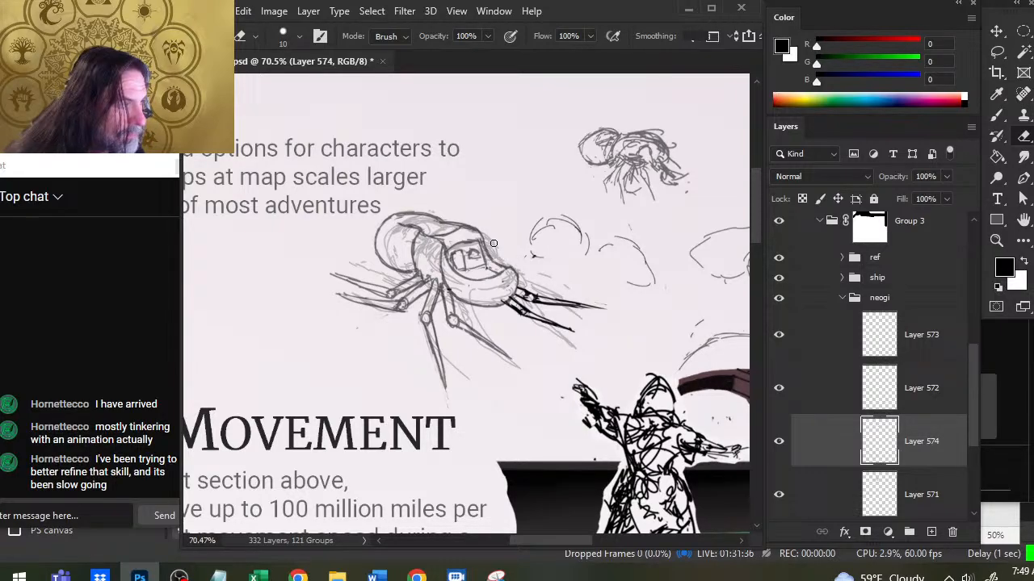
Draw a flat, slanted plank-like shape across the lower rim of the front opening and trim its lines.
key(b)
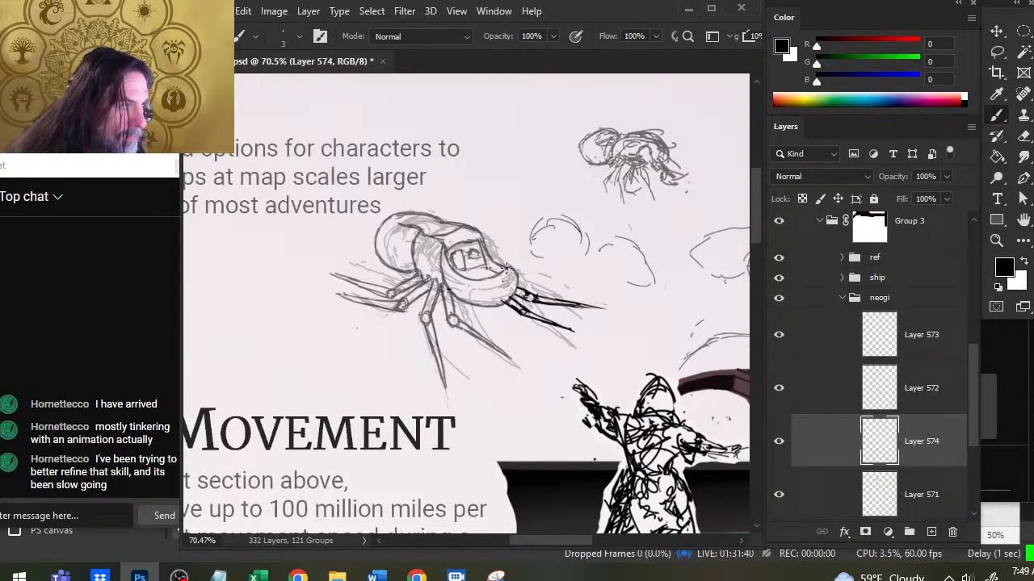
key(e)
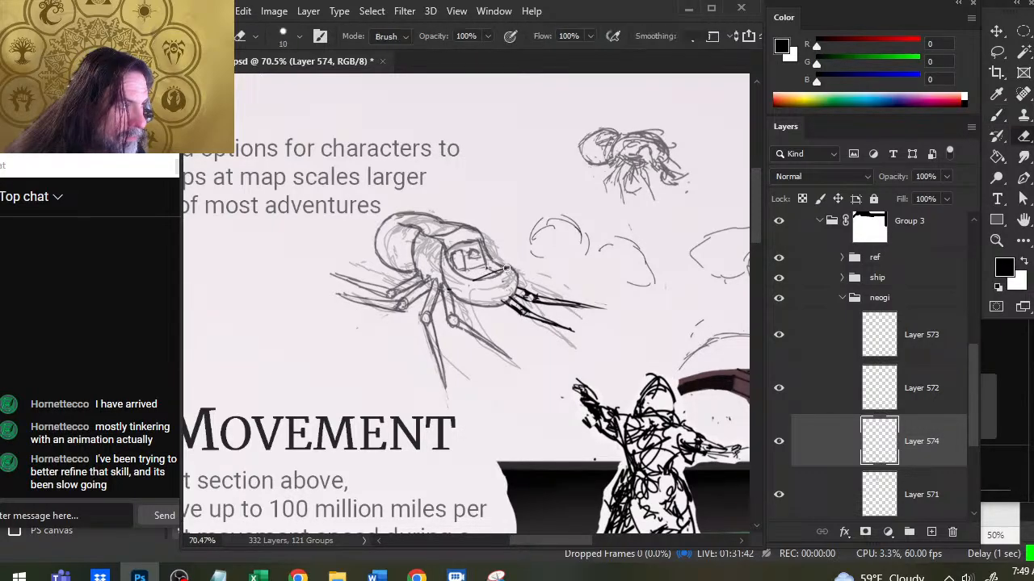
key(b)
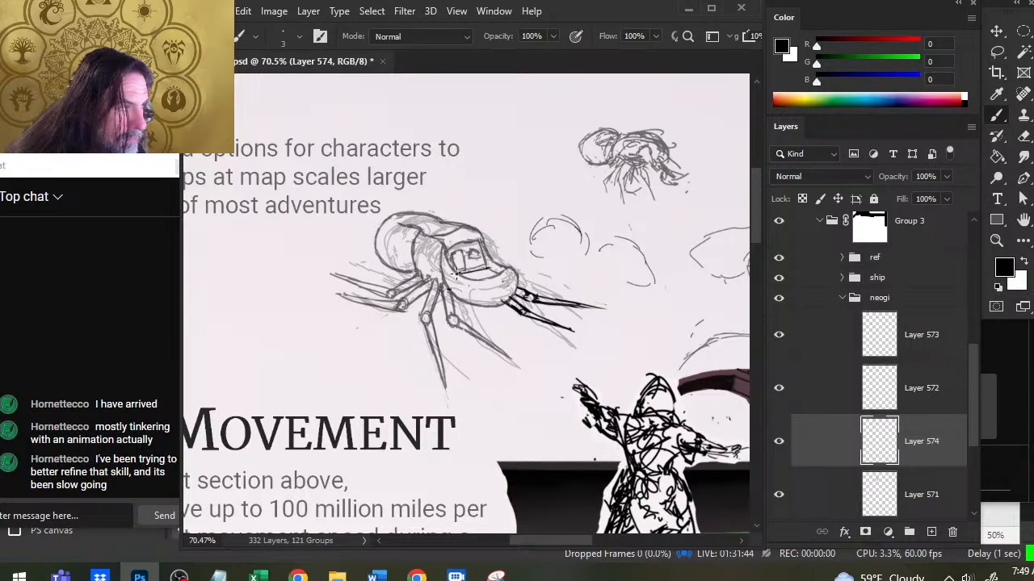
key(e)
key(b)
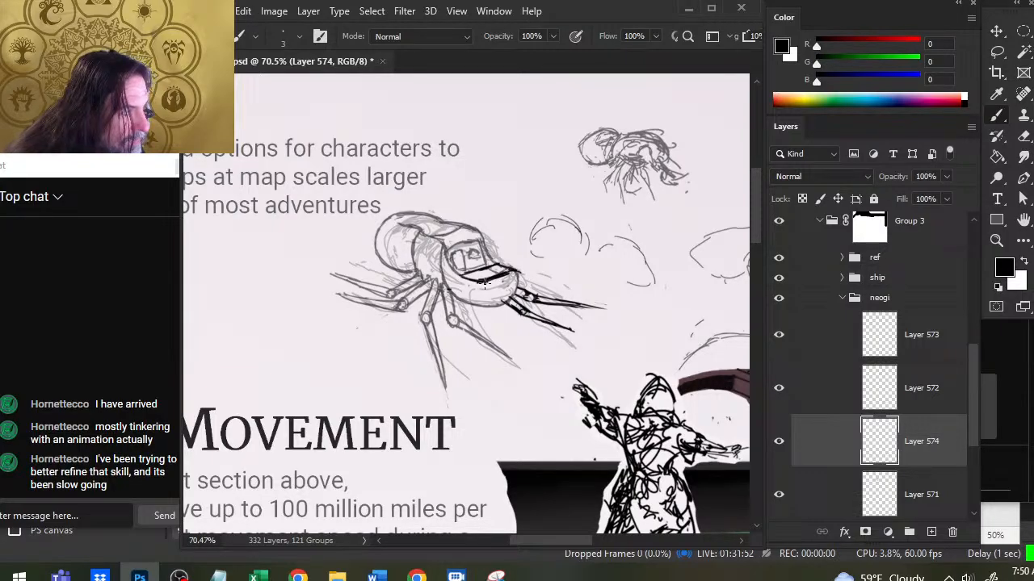
key(e)
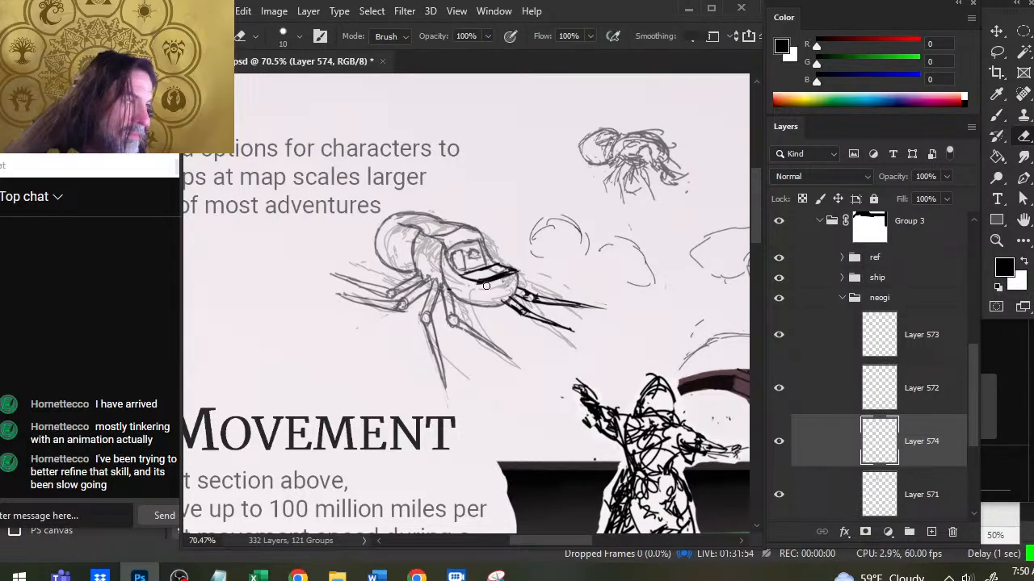
key(b)
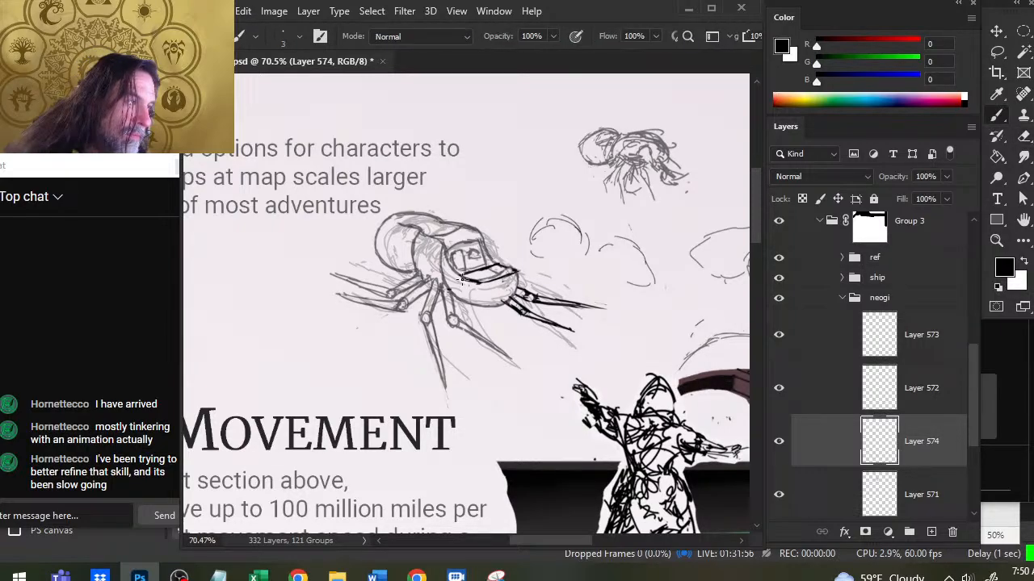
Refine the plank-like shape into a thin four-sided outline, cleaning and re-inking its lower edge.
mouse_move(475, 282)
mouse_down()
mouse_move(515, 274)
mouse_move(491, 286)
mouse_up()
key(e)
key(b)
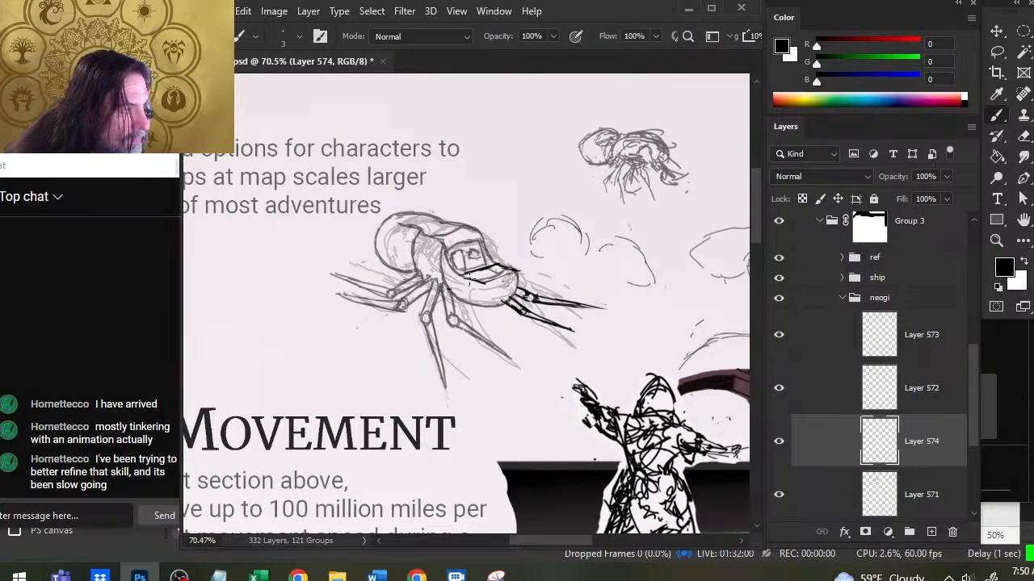
key(e)
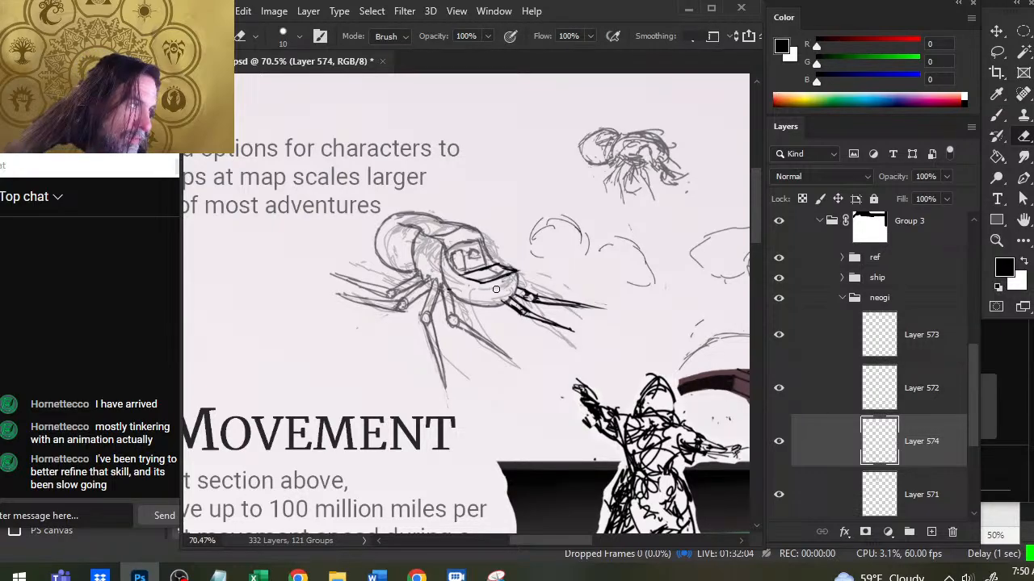
key(b)
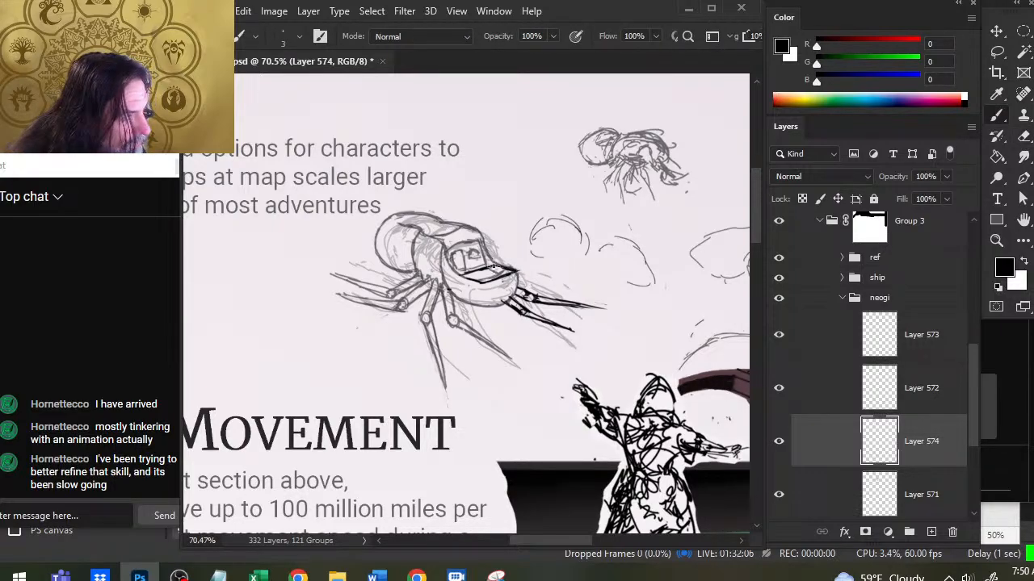
key(e)
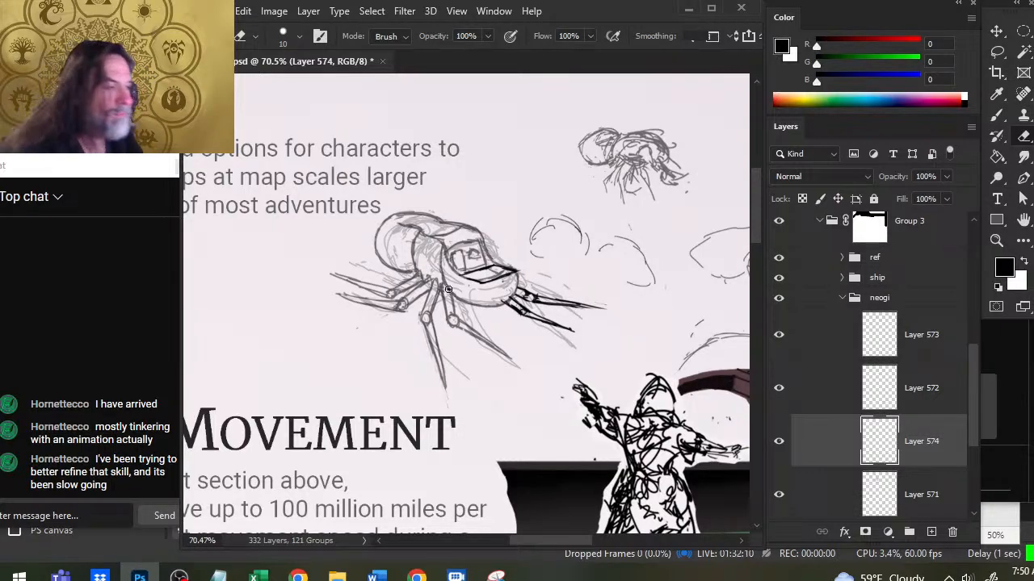
Shift the plank-like shape slightly upward and rework it into a darker shape tapering to a forward point.
key(v)
drag(566, 347, 562, 339)
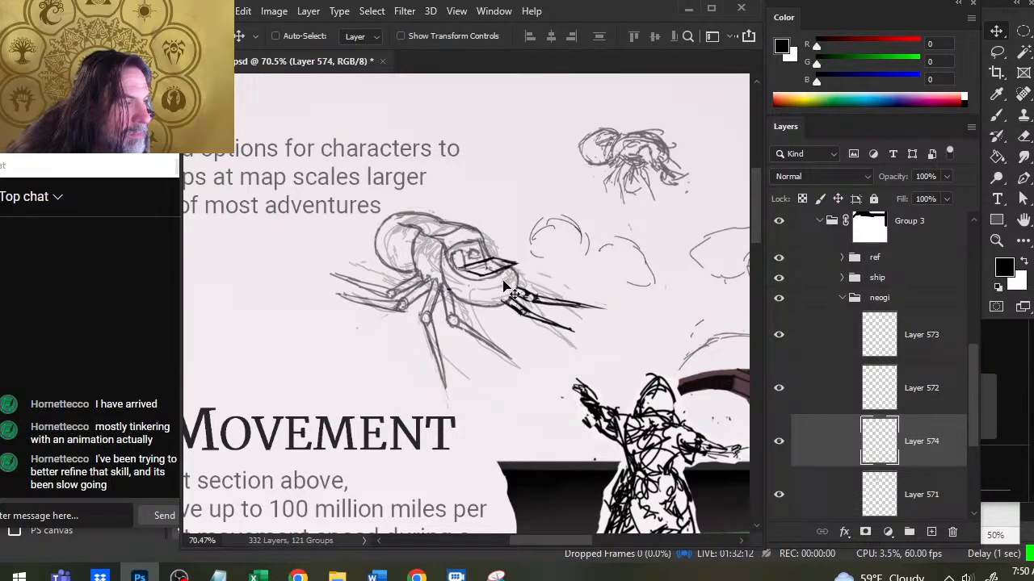
key(e)
key(b)
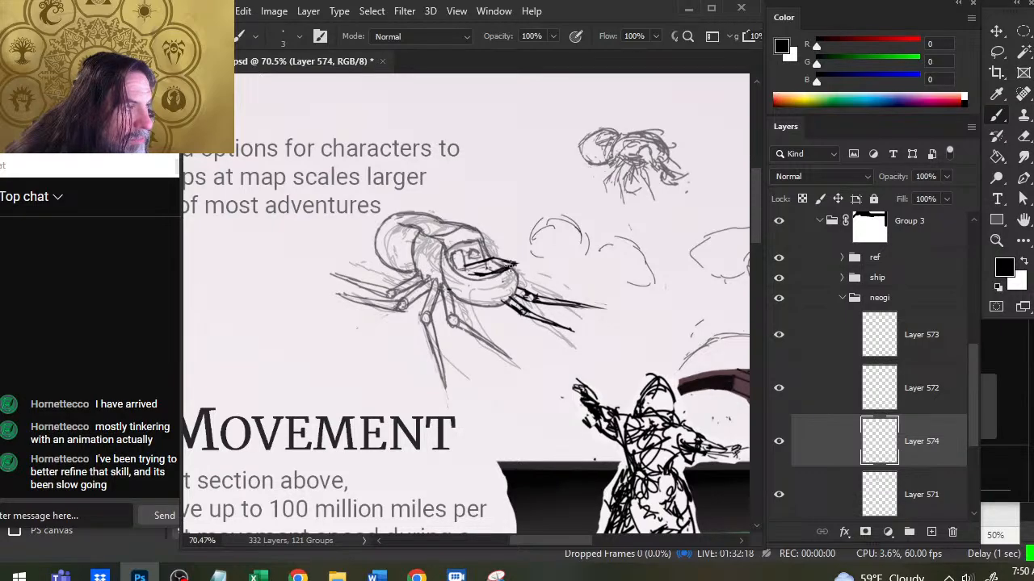
key(e)
key(b)
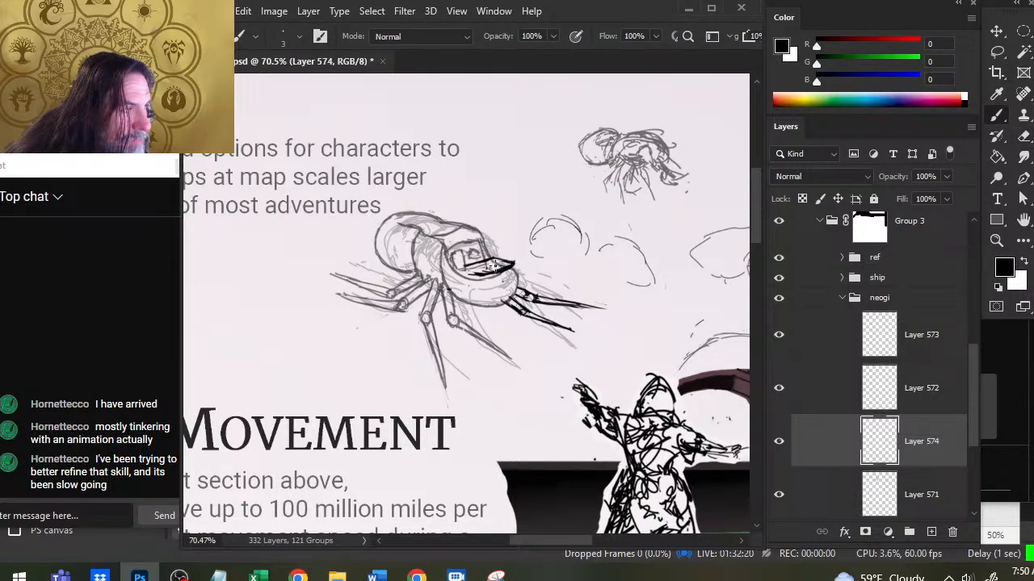
key(e)
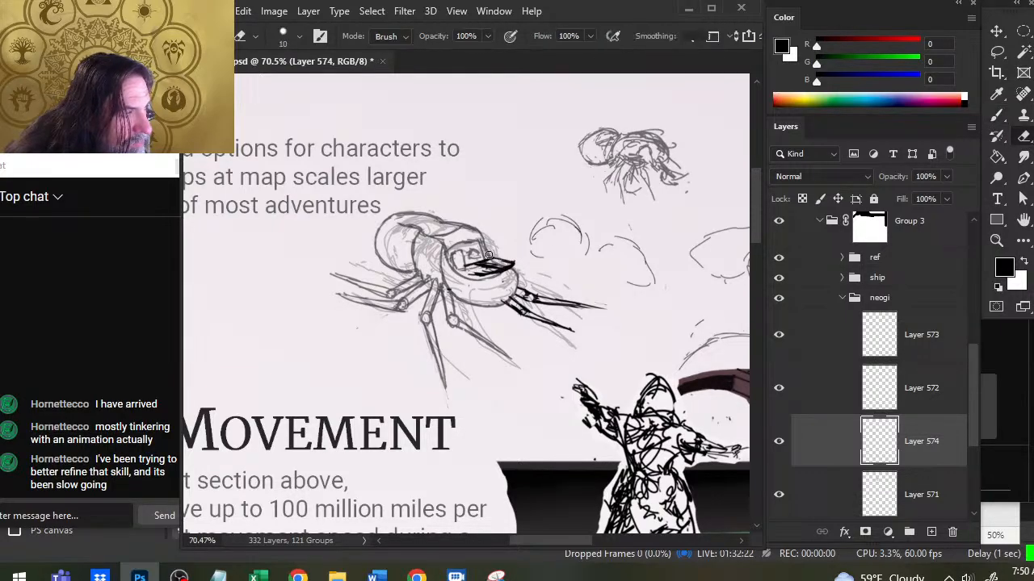
key(b)
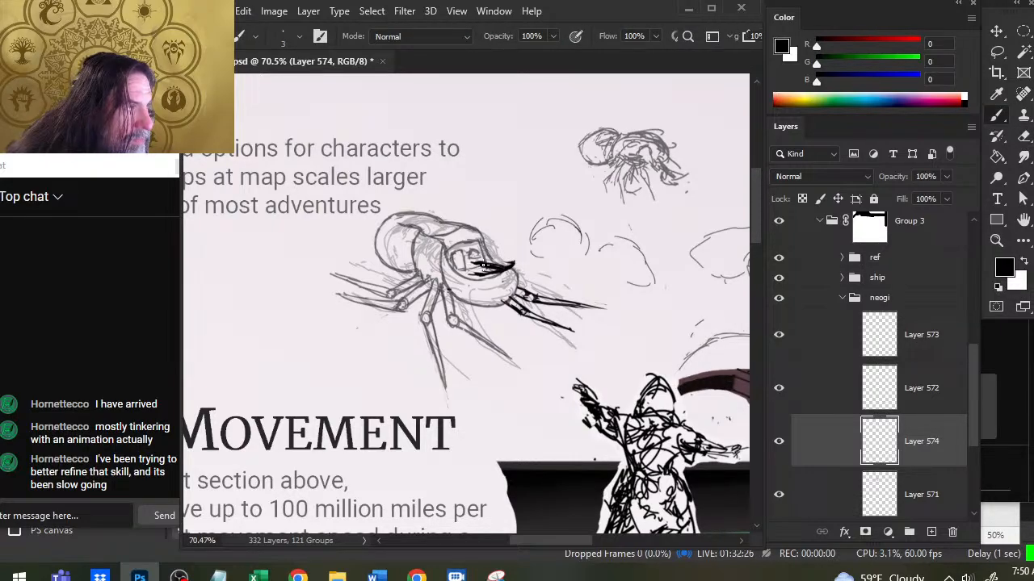
Darken the pointed shape at the front opening, trimming its upper edge and forward end.
drag(482, 265, 490, 269)
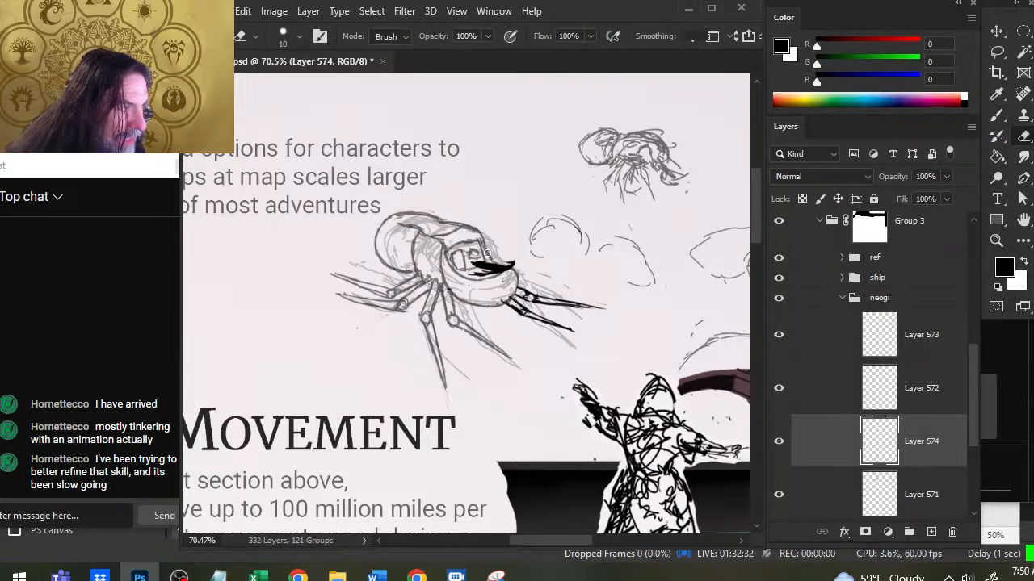
key(e)
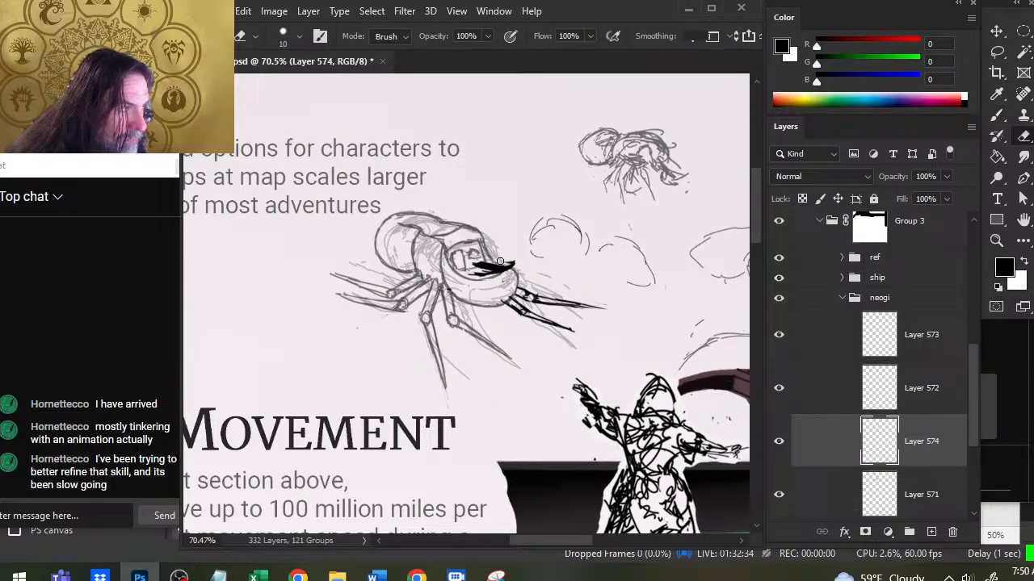
key(b)
key(e)
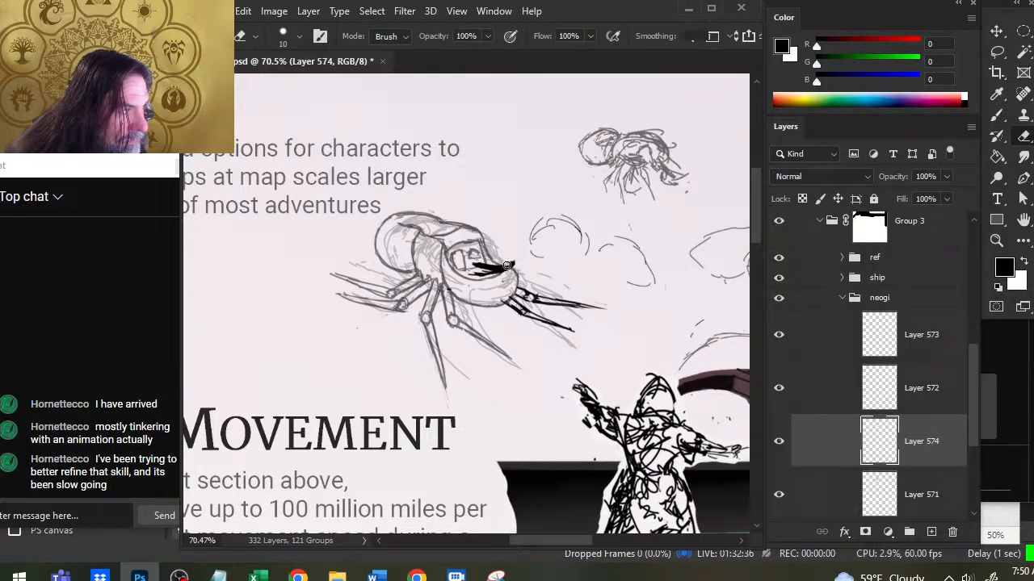
key(b)
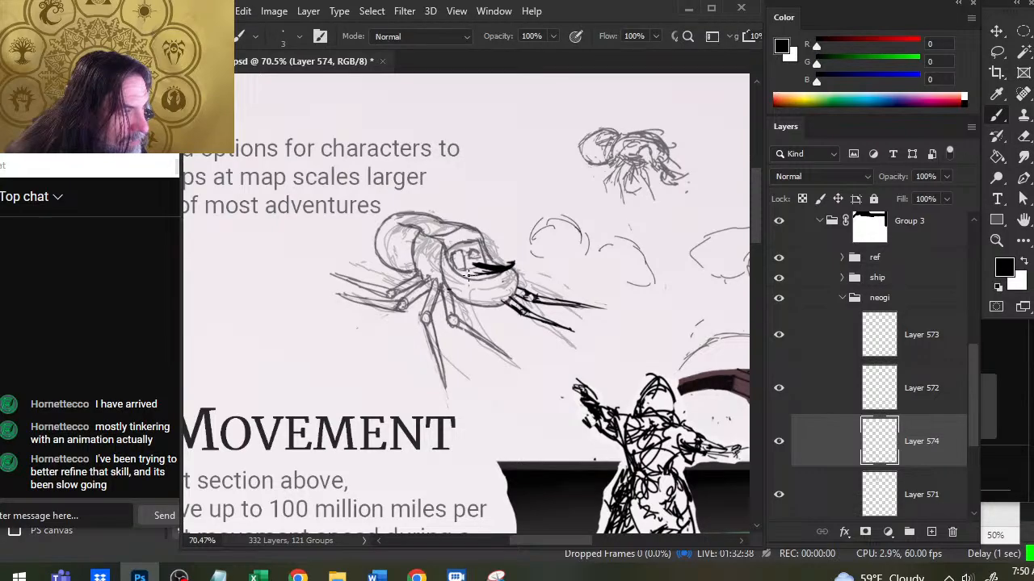
key(e)
key(b)
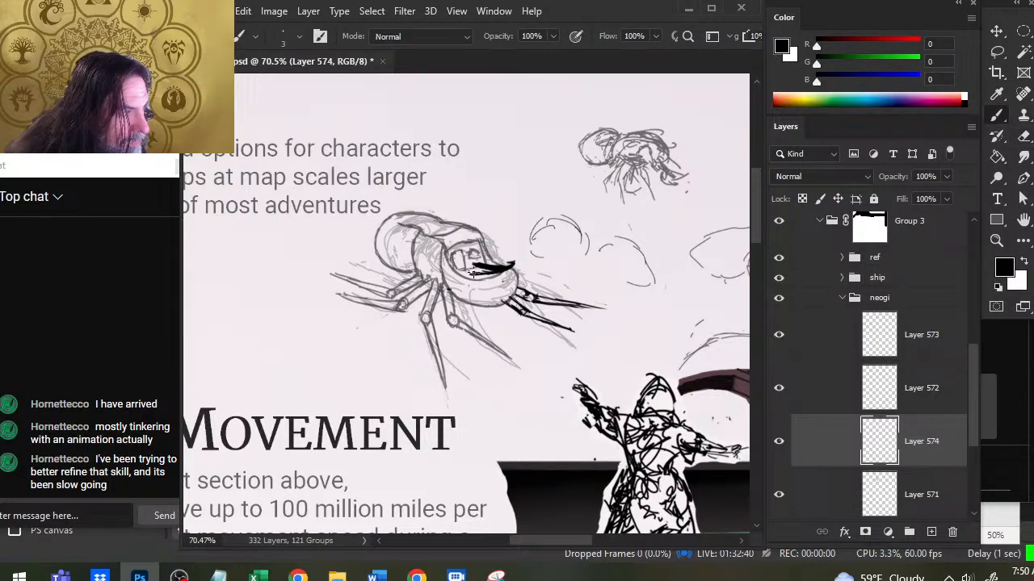
Re-ink the rear end of the dark pointed shape and give it a slightly upturned forward tip.
key(e)
key(b)
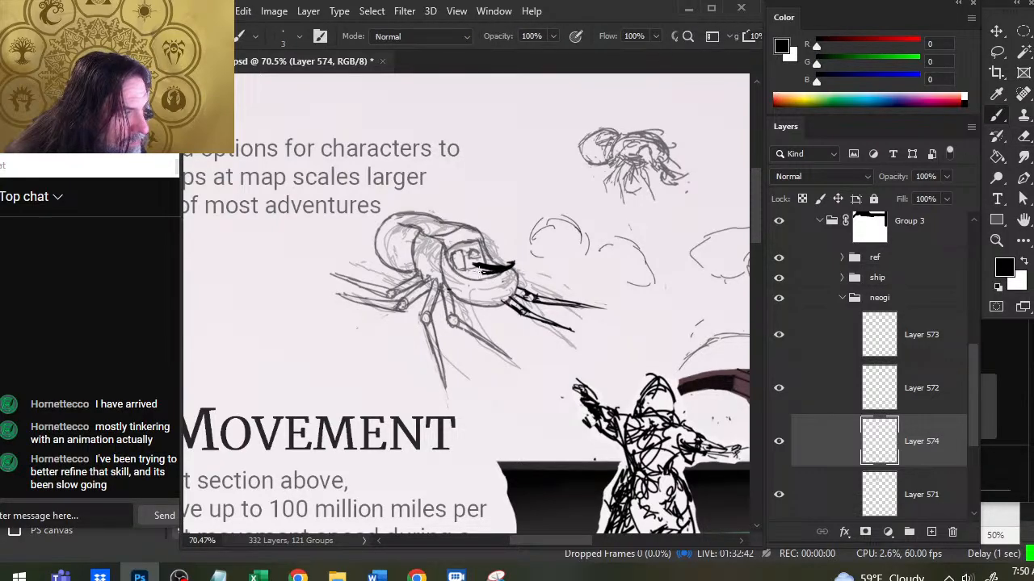
mouse_move(482, 271)
mouse_down()
mouse_move(470, 273)
mouse_move(511, 264)
mouse_up()
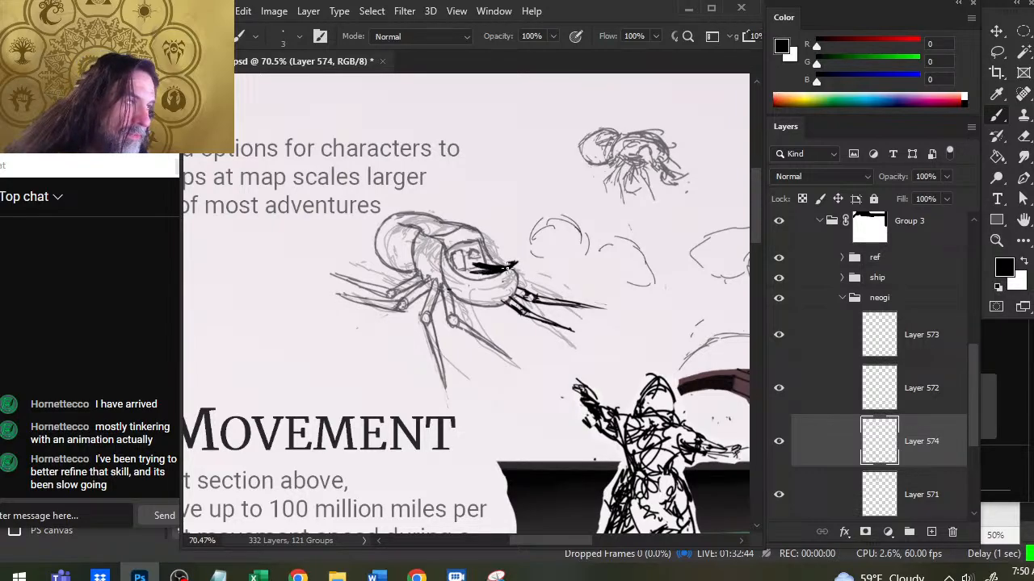
key(e)
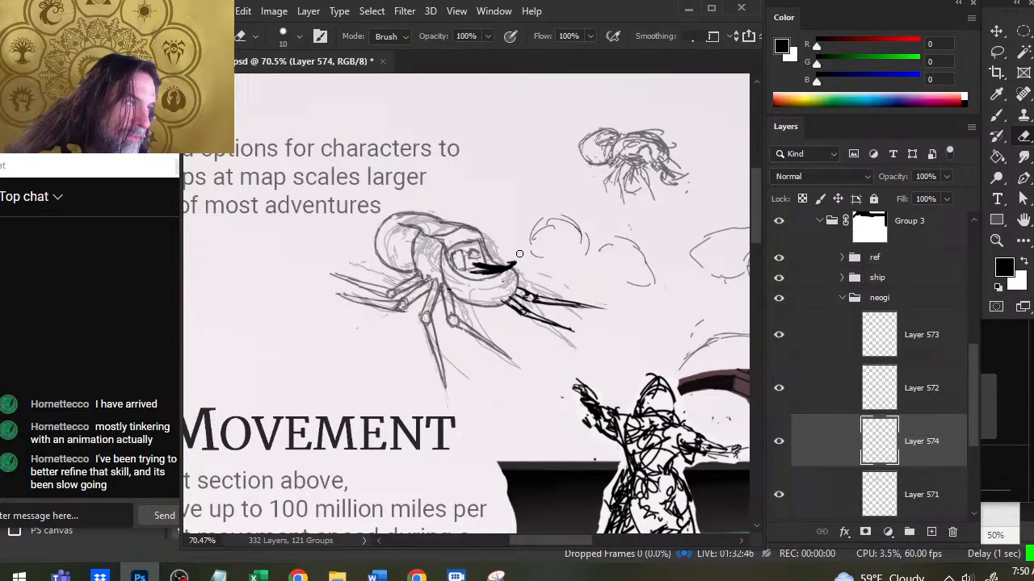
key(b)
key(e)
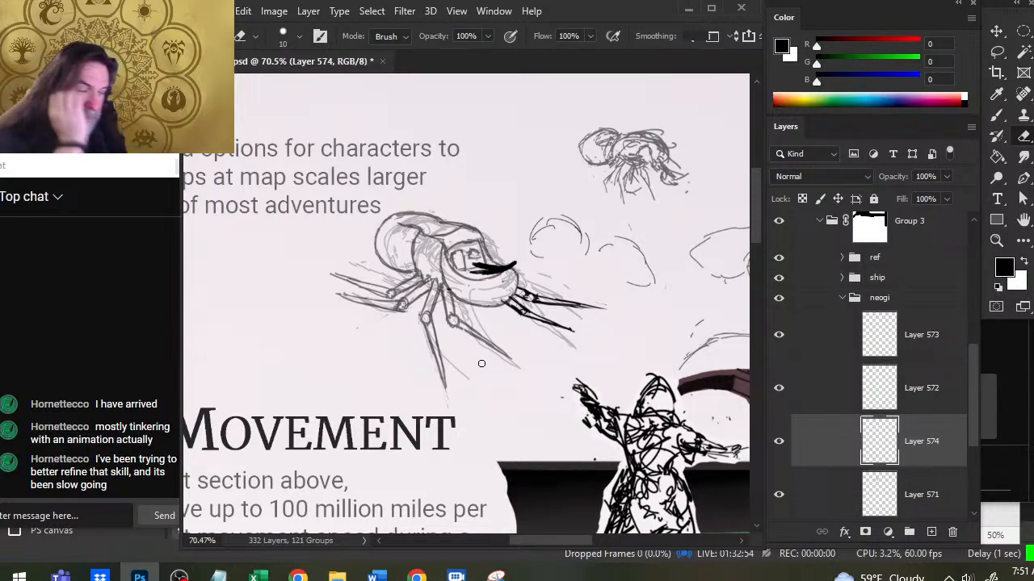
Shift the dark pointed shape slightly forward out of the opening, then fill in and clean up its rear half.
key(v)
drag(559, 391, 570, 381)
drag(533, 307, 537, 310)
key(e)
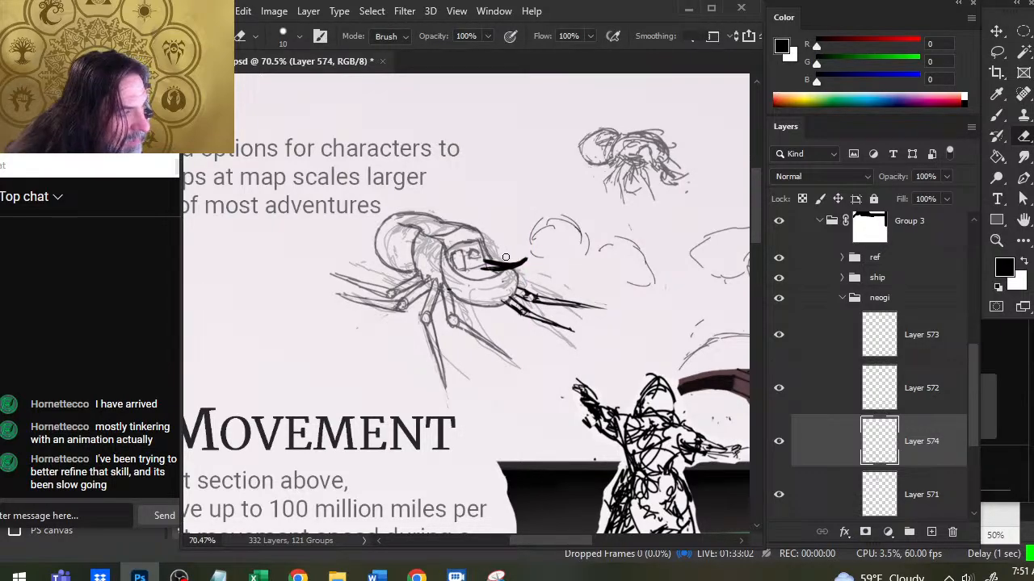
key(b)
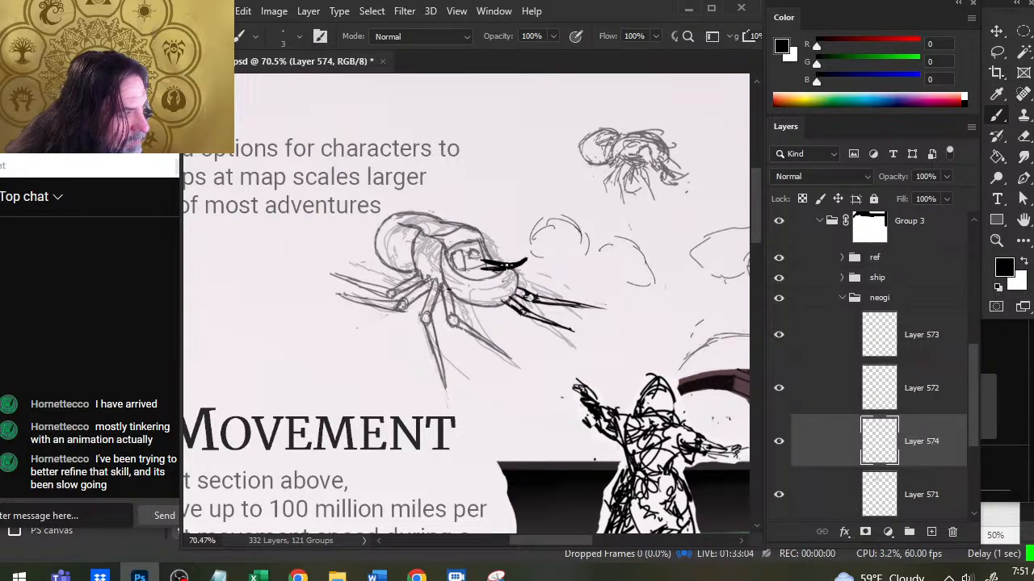
key(e)
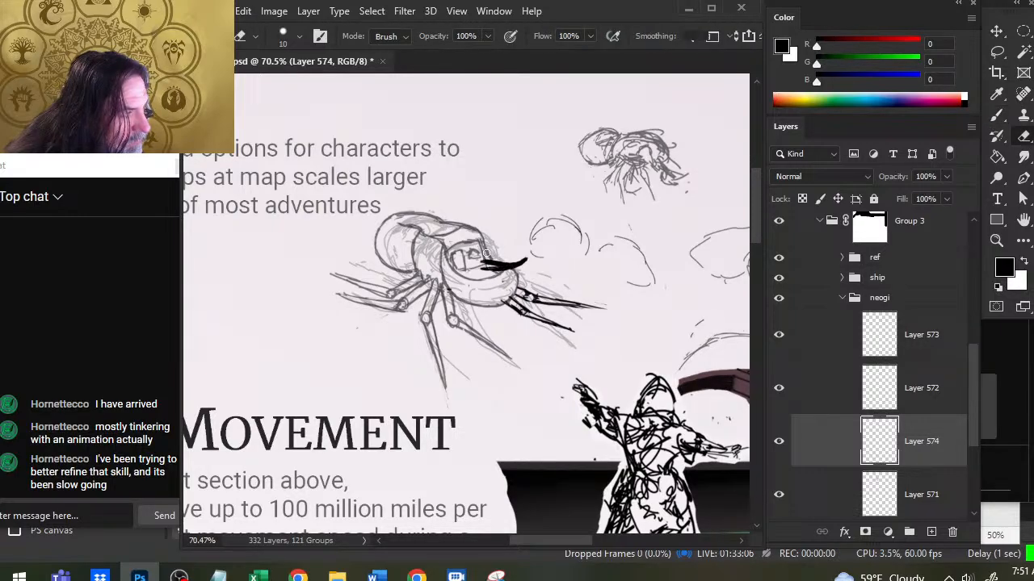
key(b)
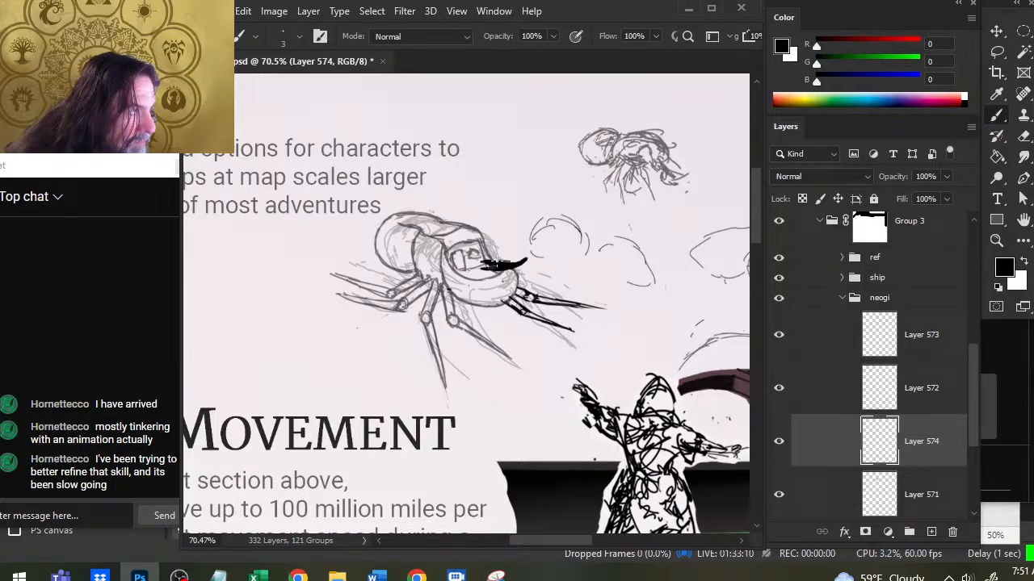
key(e)
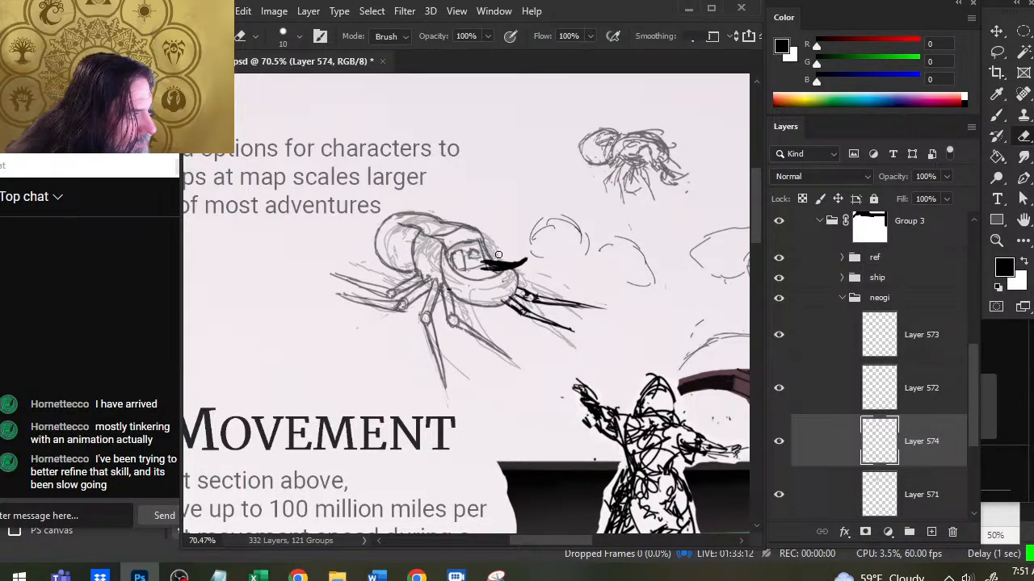
key(b)
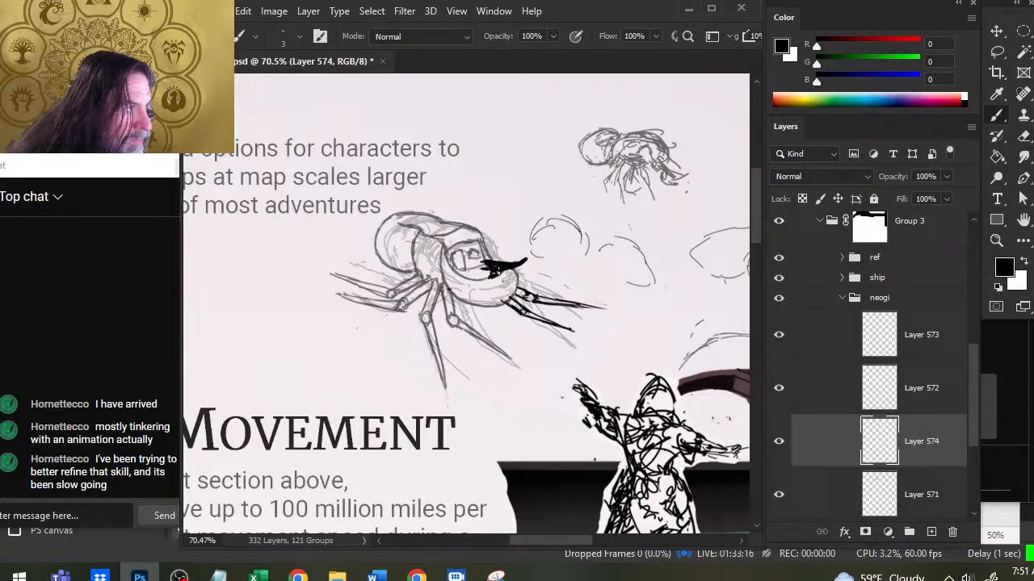
Thicken the underside of the dark shape's rear half and trim the edges toward its forward point.
drag(489, 277, 507, 276)
key(e)
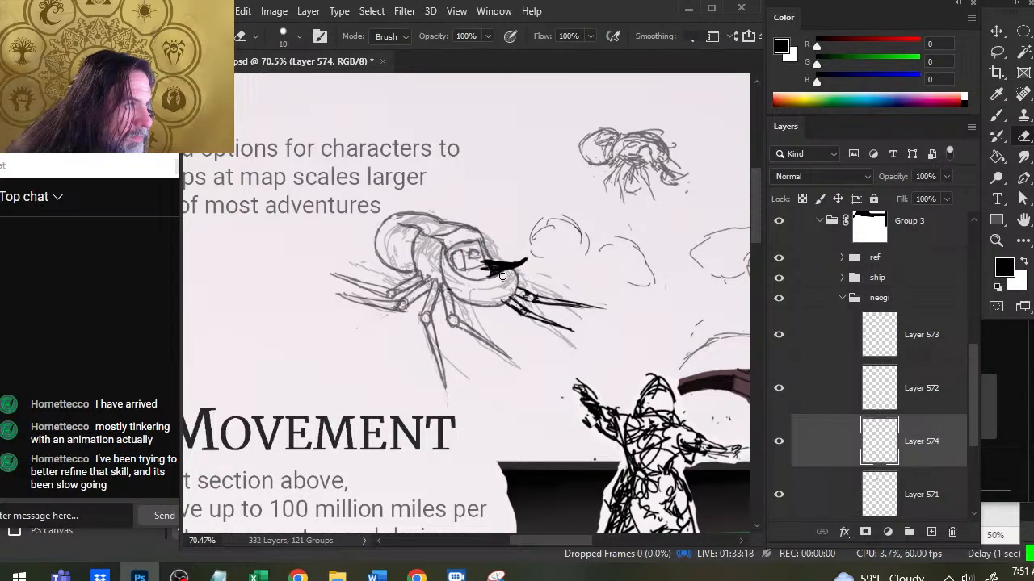
key(b)
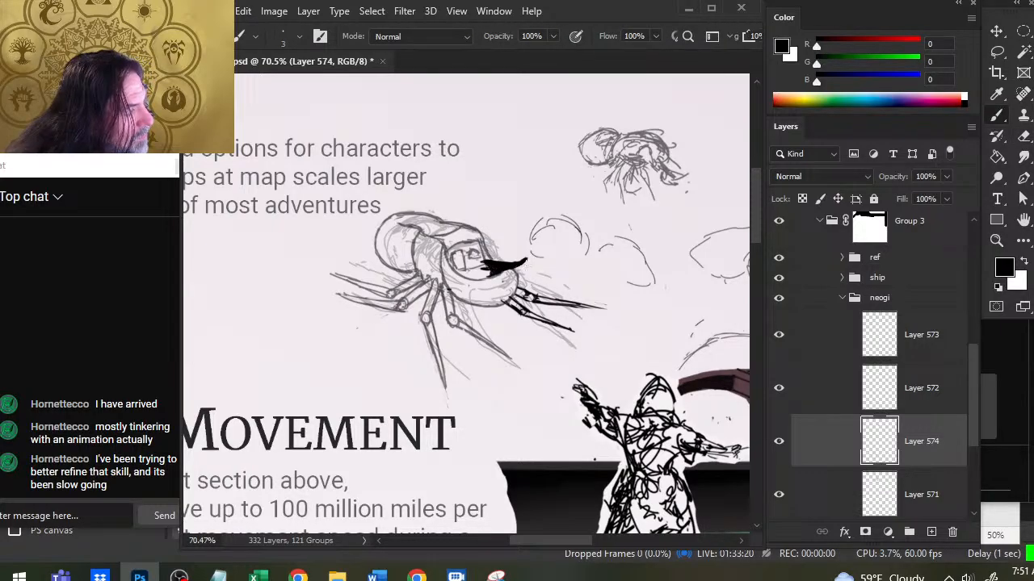
key(e)
drag(510, 278, 517, 260)
Ink a small, thin pointed piece just ahead of the dark shape's tip and refine its outline by erasing and redrawing.
key(b)
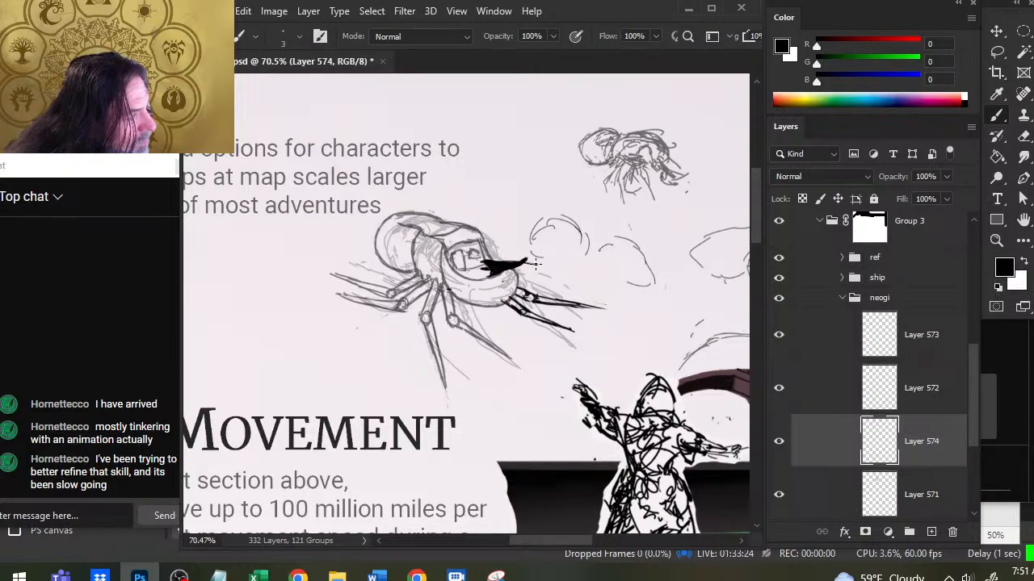
key(e)
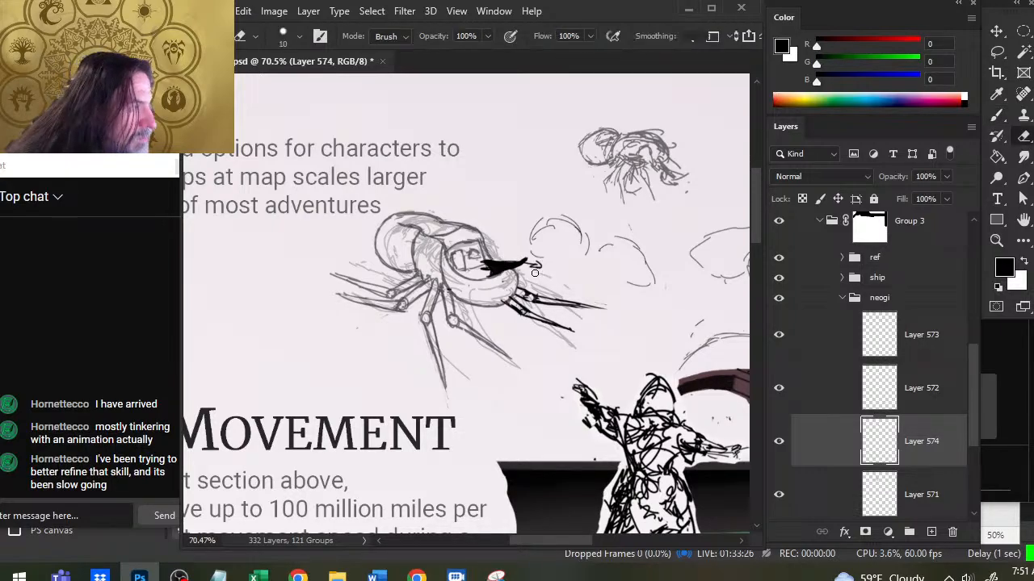
key(b)
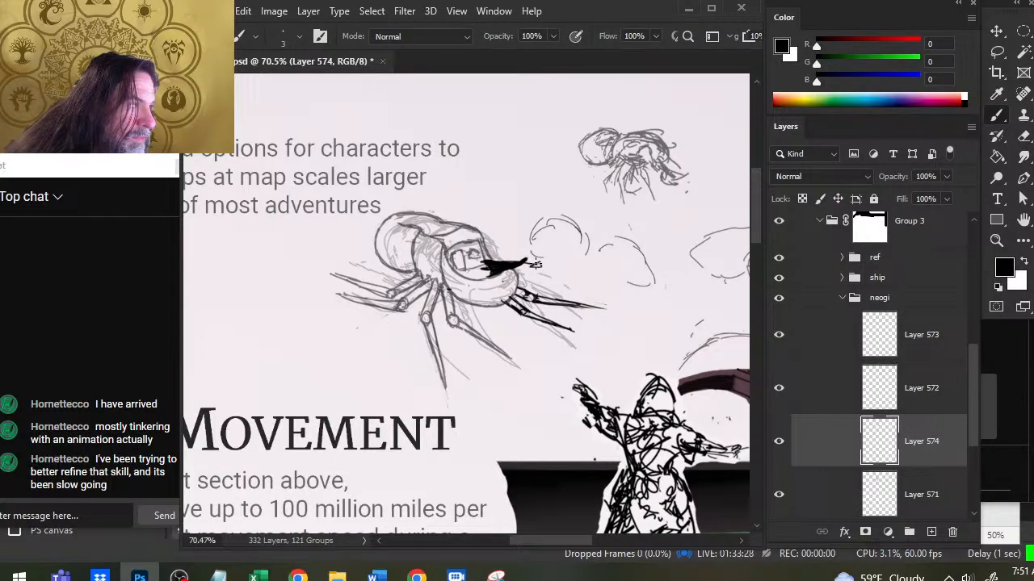
key(e)
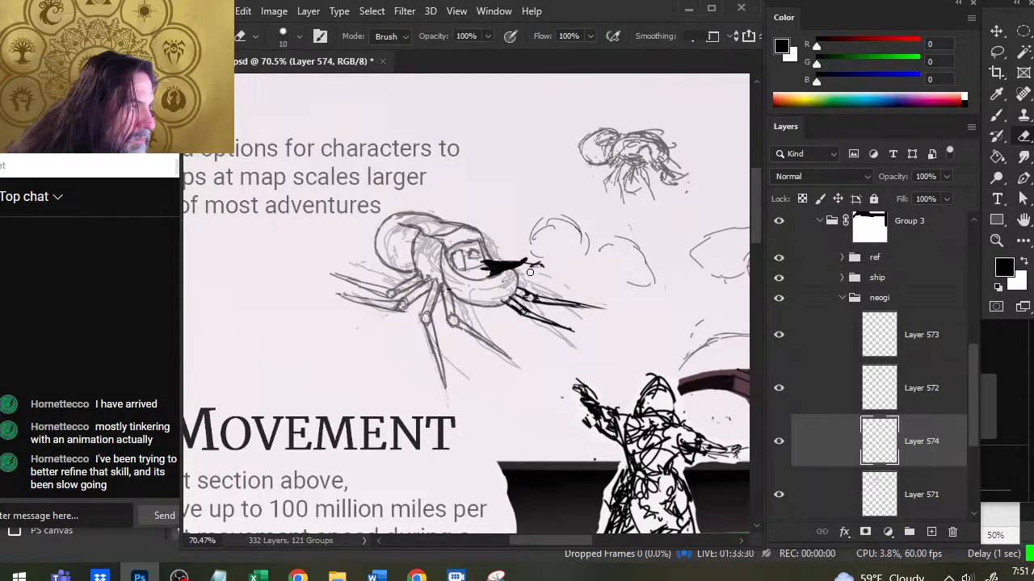
key(b)
key(e)
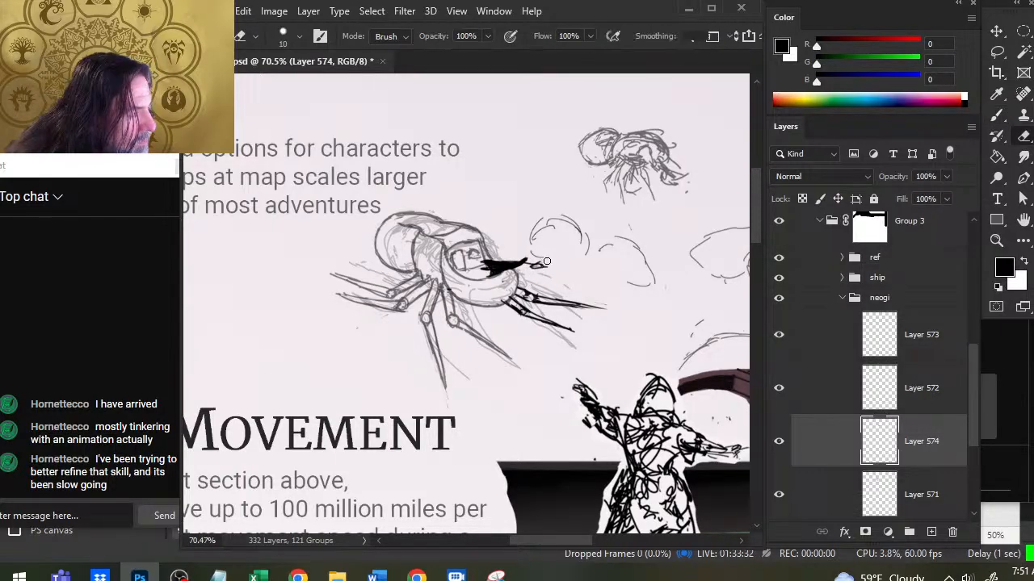
key(b)
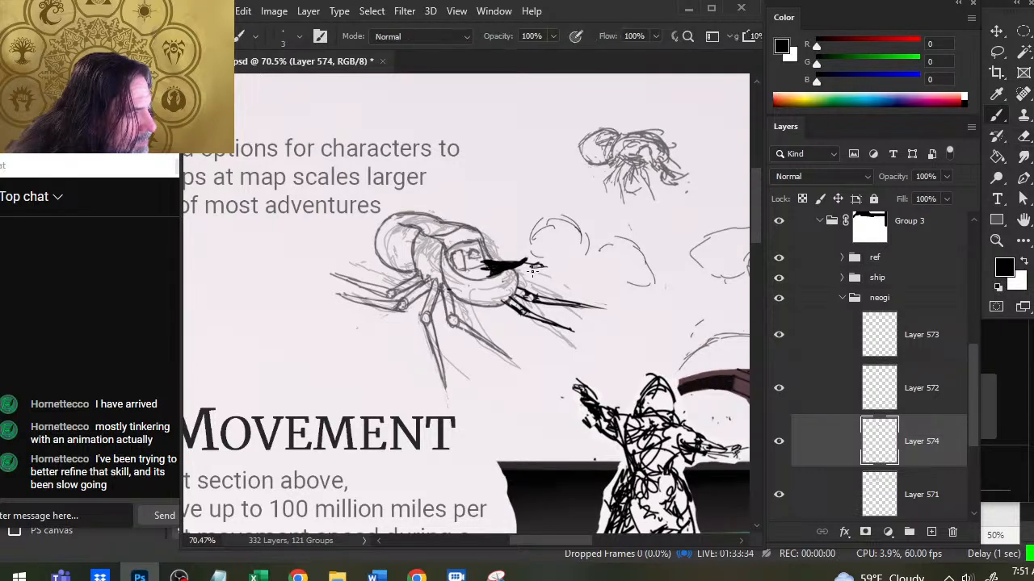
key(e)
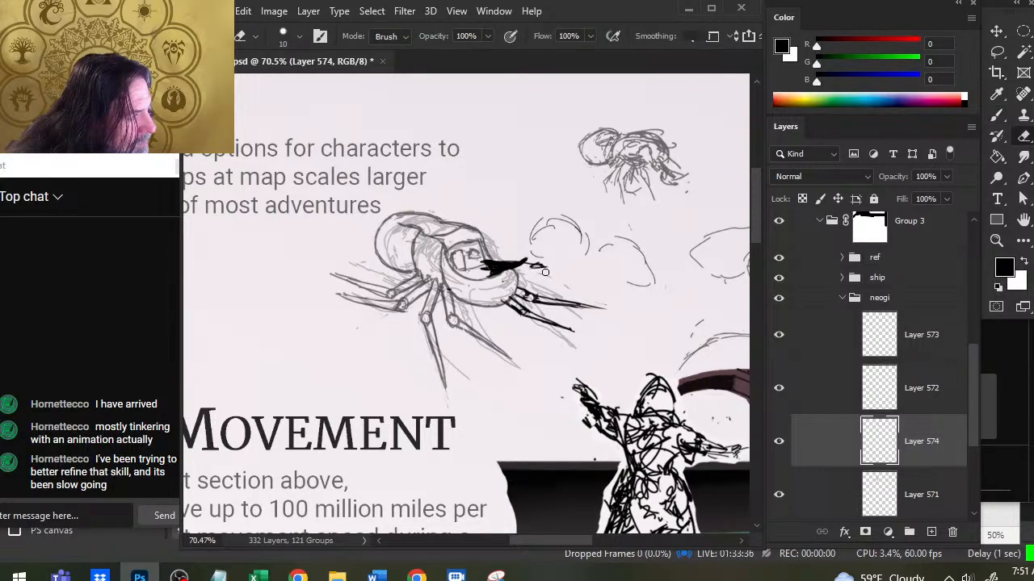
key(b)
key(e)
key(b)
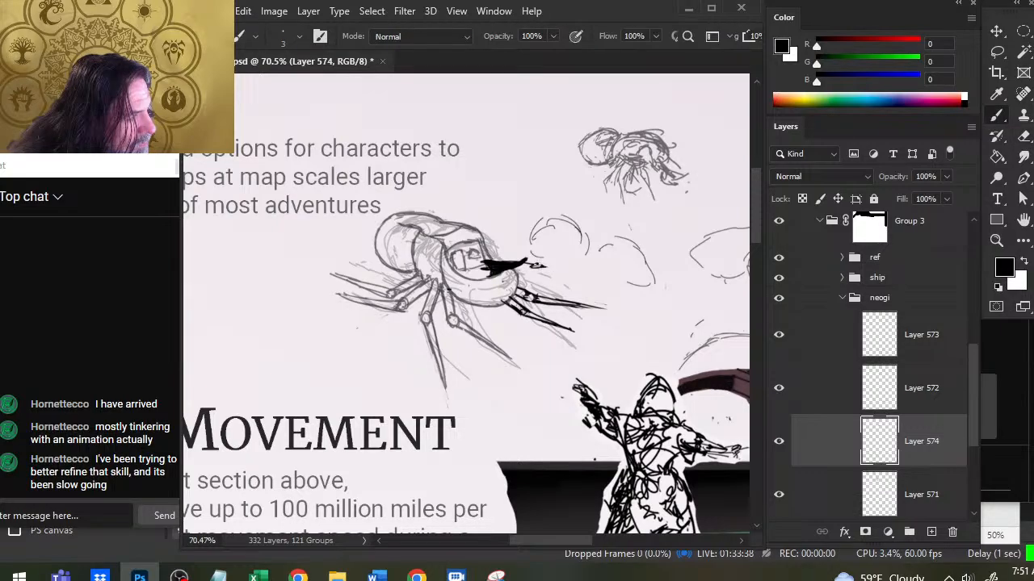
Move the small front piece slightly back toward the dark shape's tip, then touch up the tip.
key(l)
drag(529, 263, 538, 269)
key(v)
key(ctrl+d)
key(l)
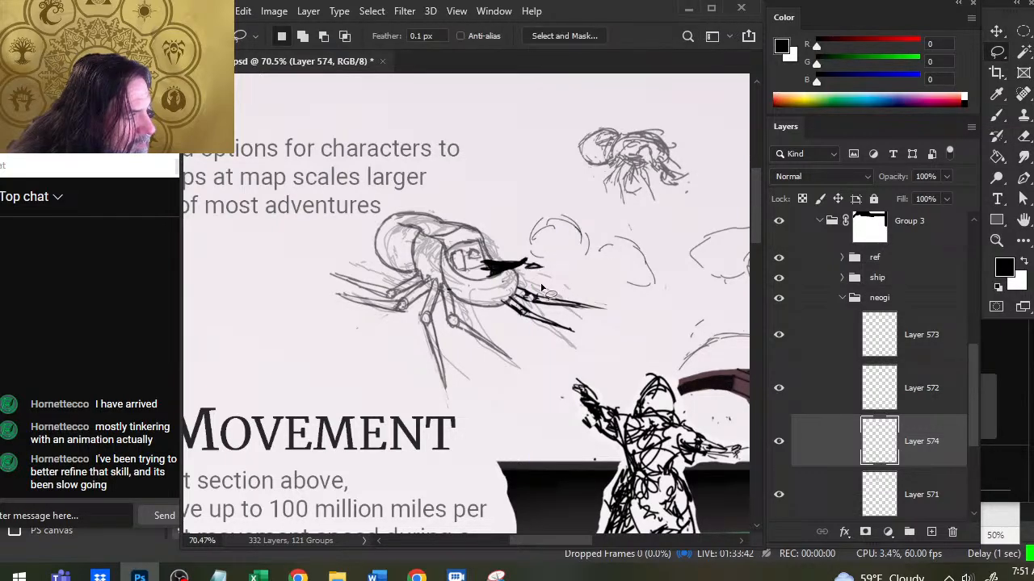
key(b)
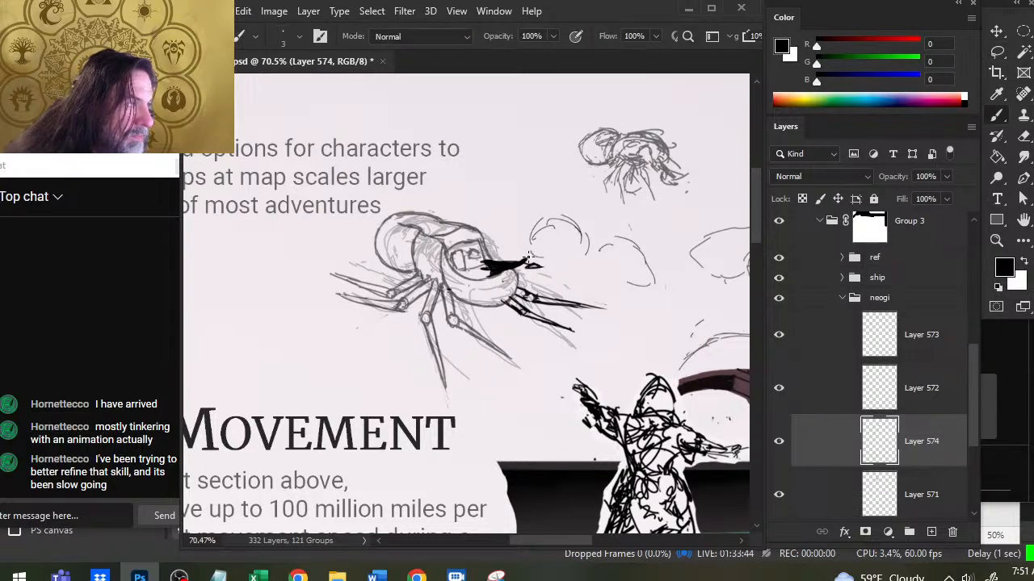
key(e)
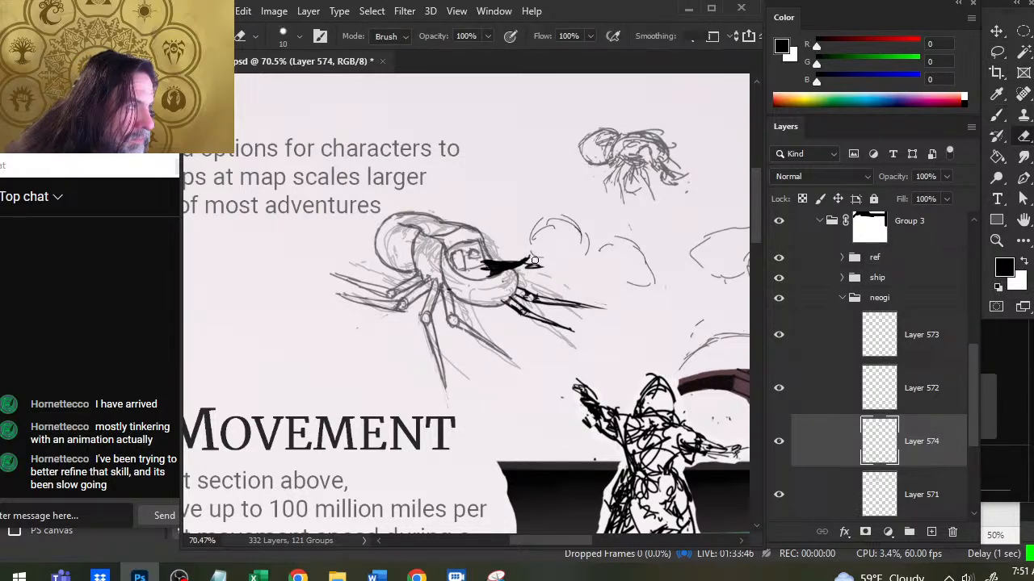
Ink a small dark figure-like shape on top of the hull, scale it down to about 87%, and reposition it slightly.
key(b)
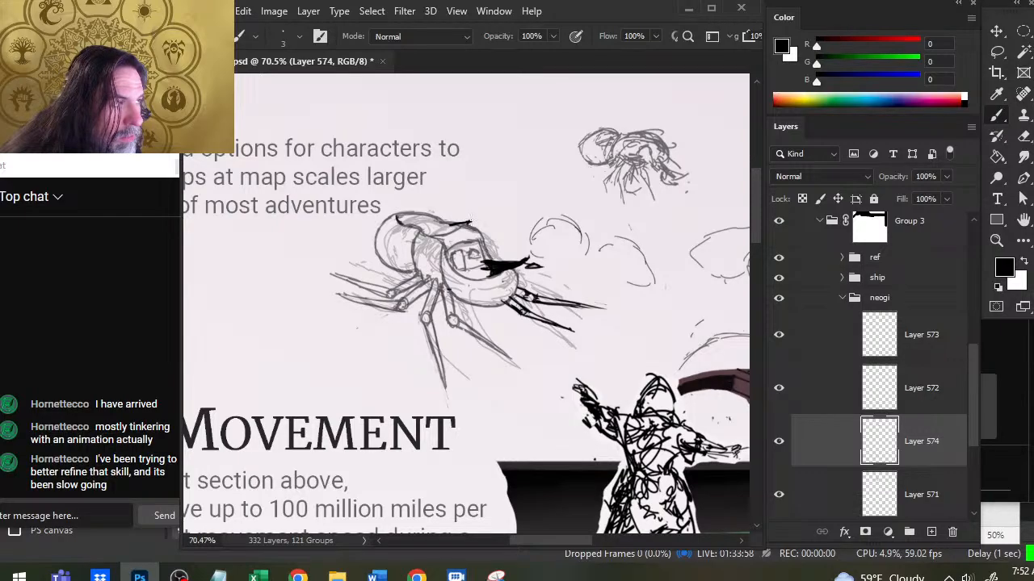
drag(462, 219, 467, 223)
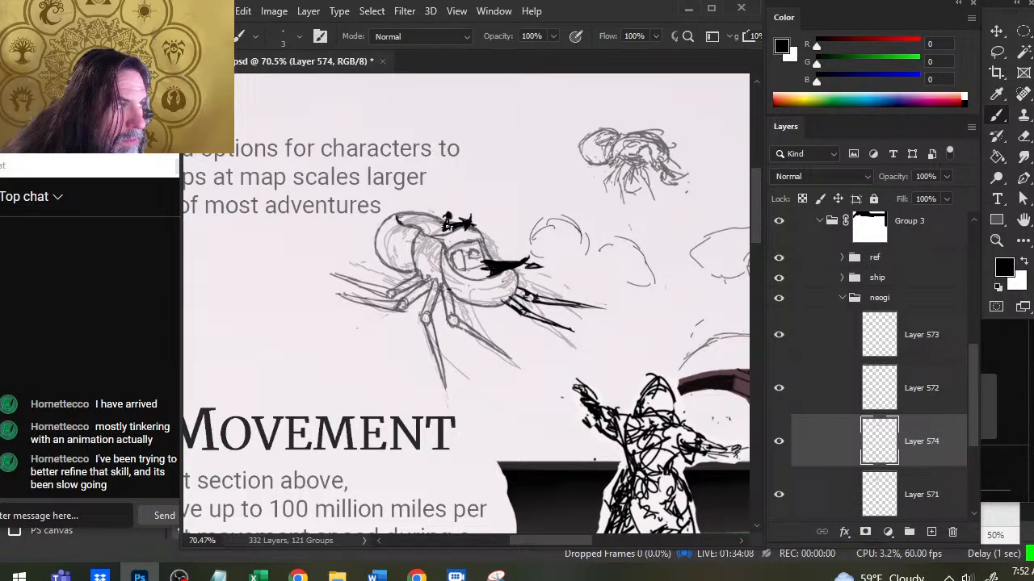
key(l)
drag(449, 197, 454, 196)
right_click(452, 194)
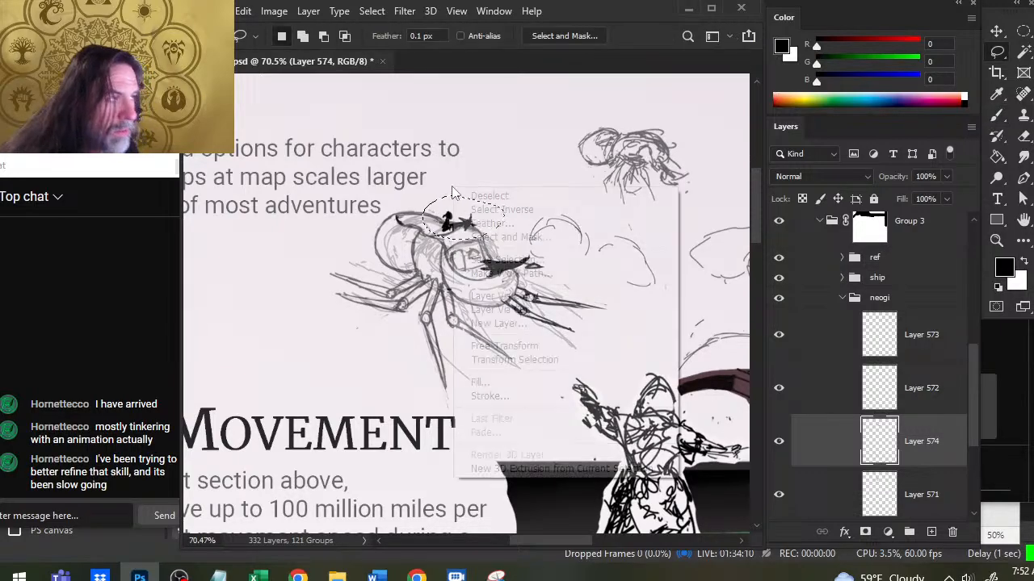
click(549, 345)
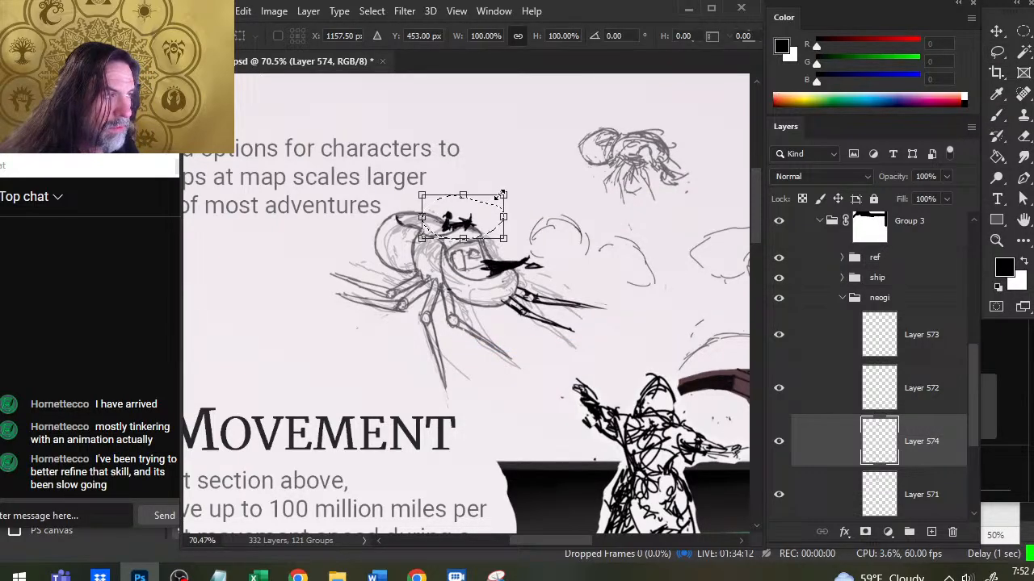
drag(502, 194, 498, 202)
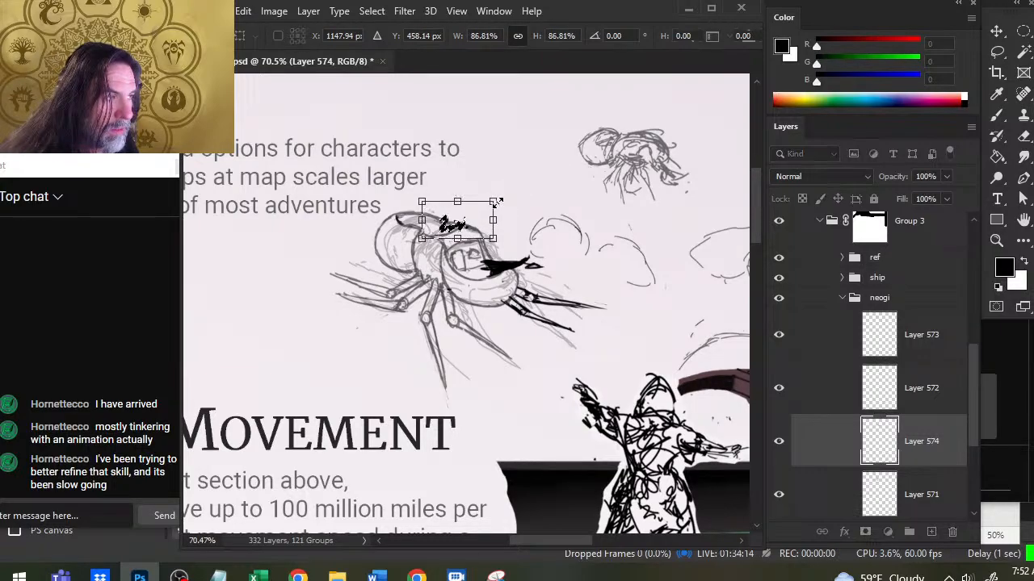
key(Return)
key(v)
key(ctrl+d)
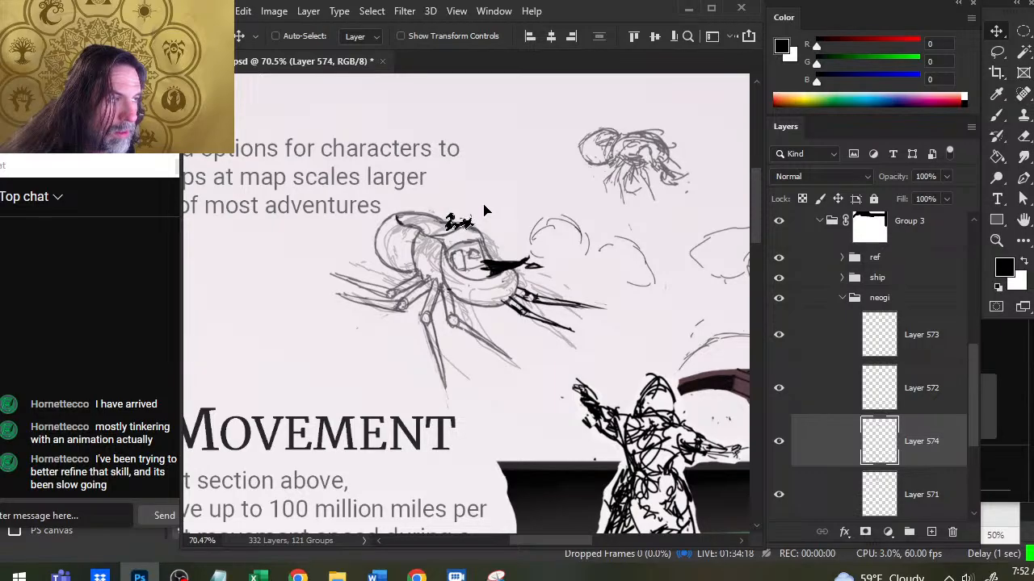
Ink a second small dark figure at the rear end of the hull top, clearing and redrawing its first strokes.
key(l)
key(b)
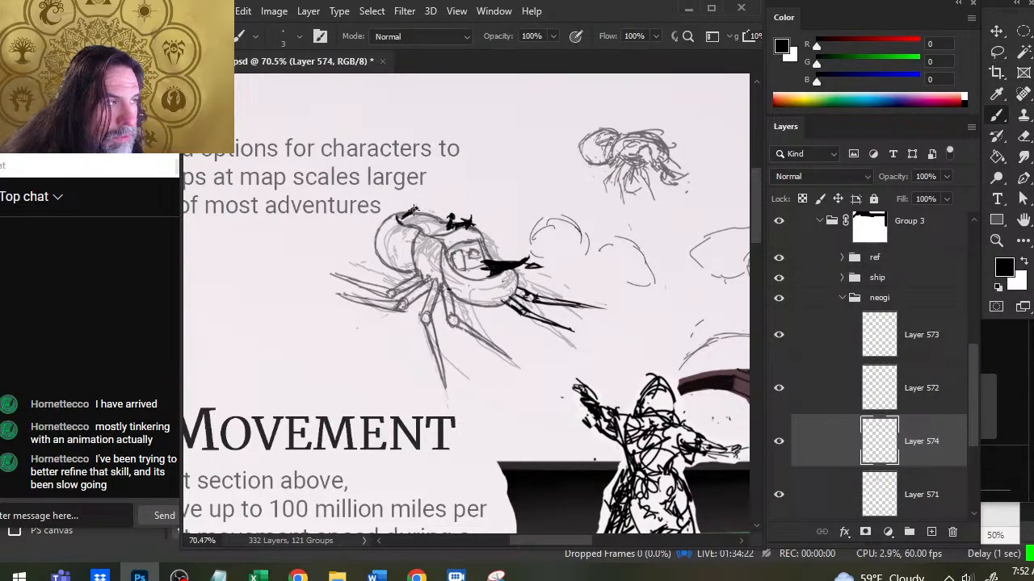
mouse_move(412, 206)
mouse_down()
mouse_move(420, 213)
mouse_move(419, 202)
mouse_up()
key(e)
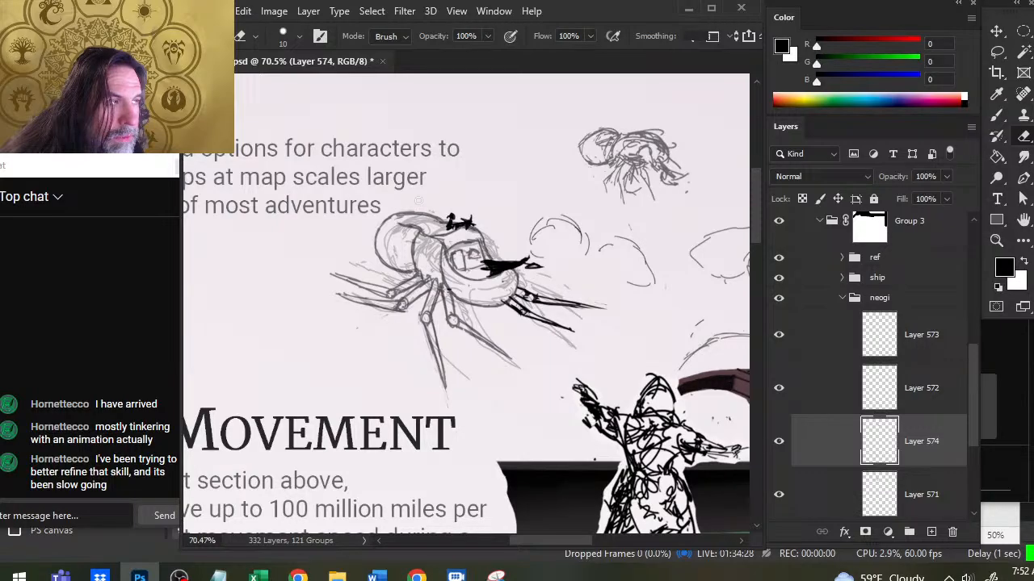
key(b)
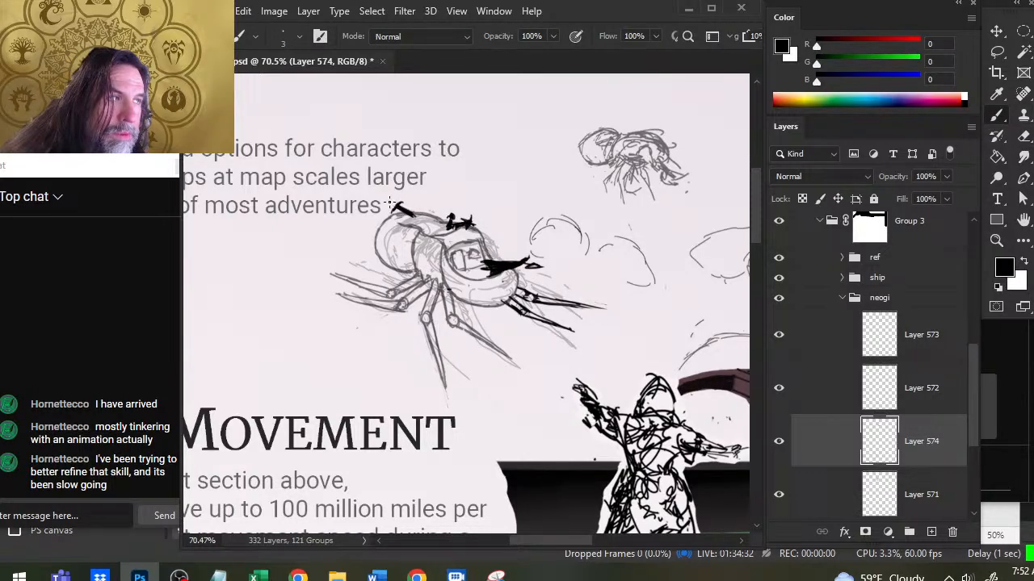
drag(391, 203, 390, 204)
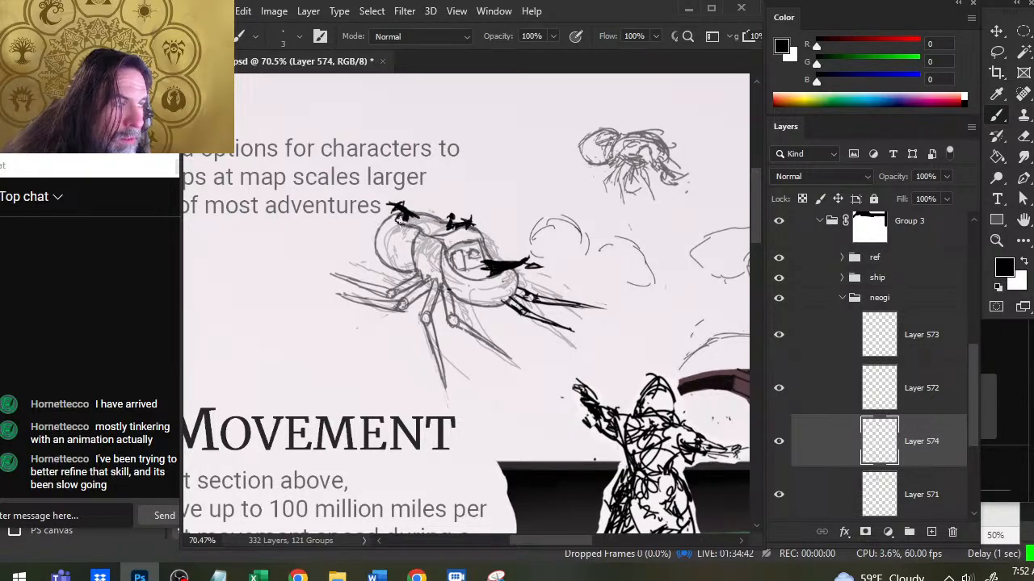
key(e)
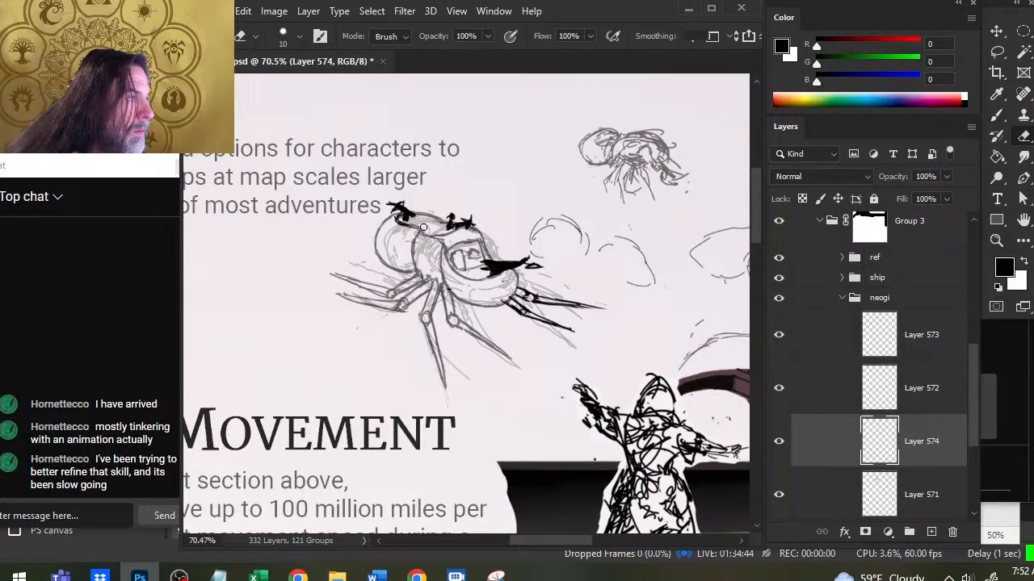
Touch up the body and lower edge of the dark figure on the middle of the hull top.
key(b)
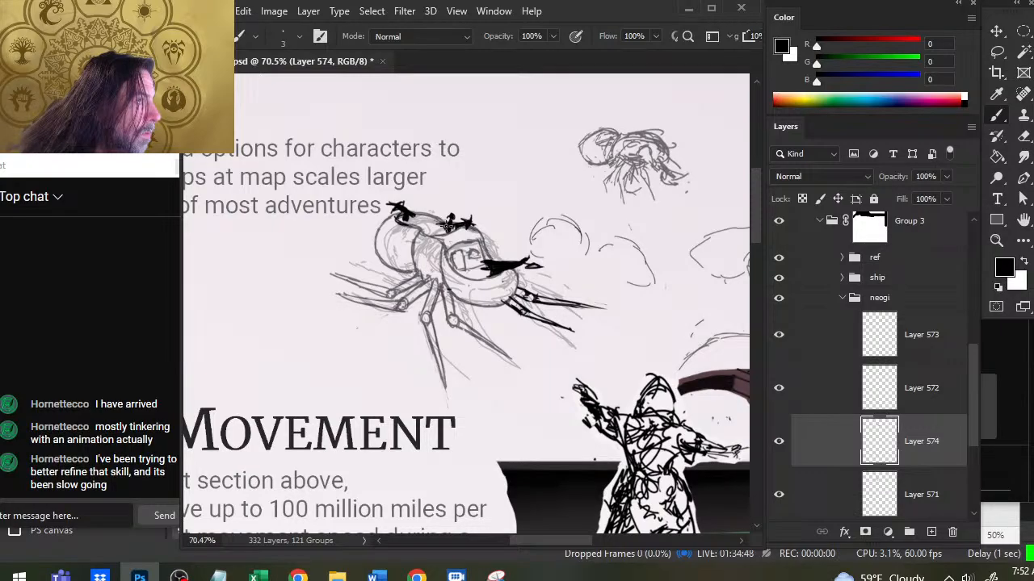
key(e)
key(b)
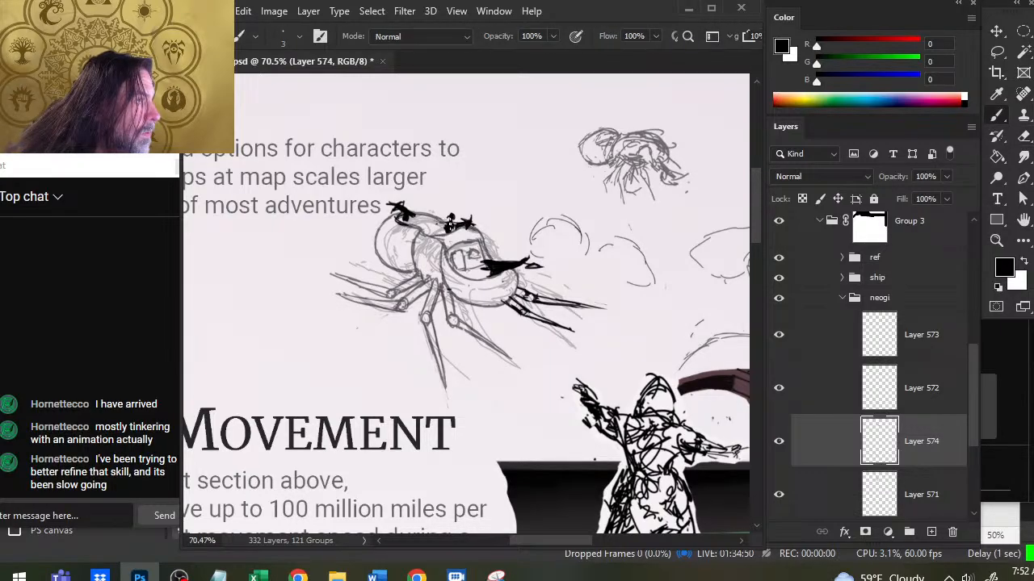
mouse_move(450, 225)
mouse_down()
mouse_move(463, 227)
mouse_move(454, 228)
mouse_up()
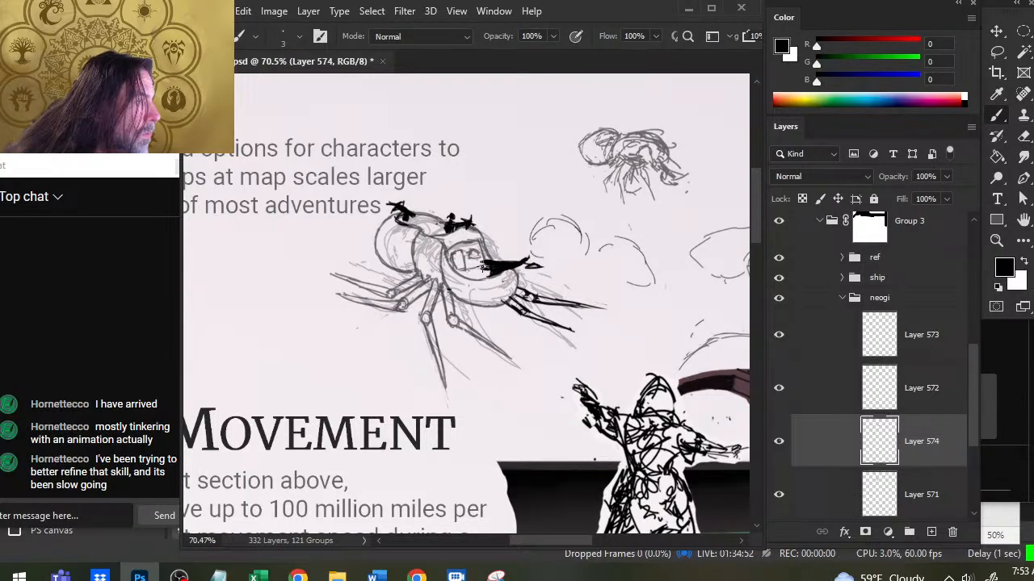
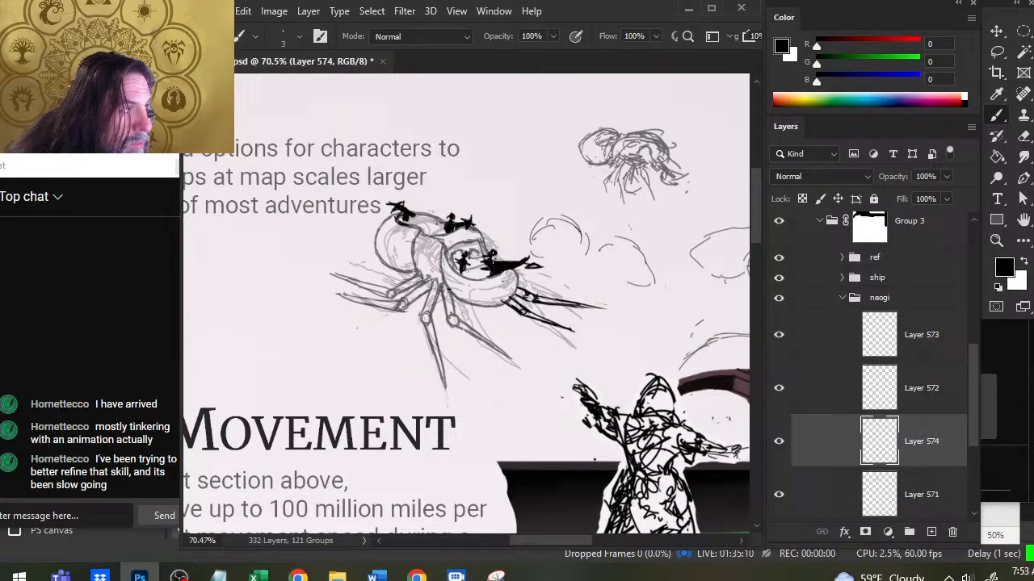
Refine the small dark figure inside the hull's front opening by alternately erasing and redrawing its limbs and body.
key(e)
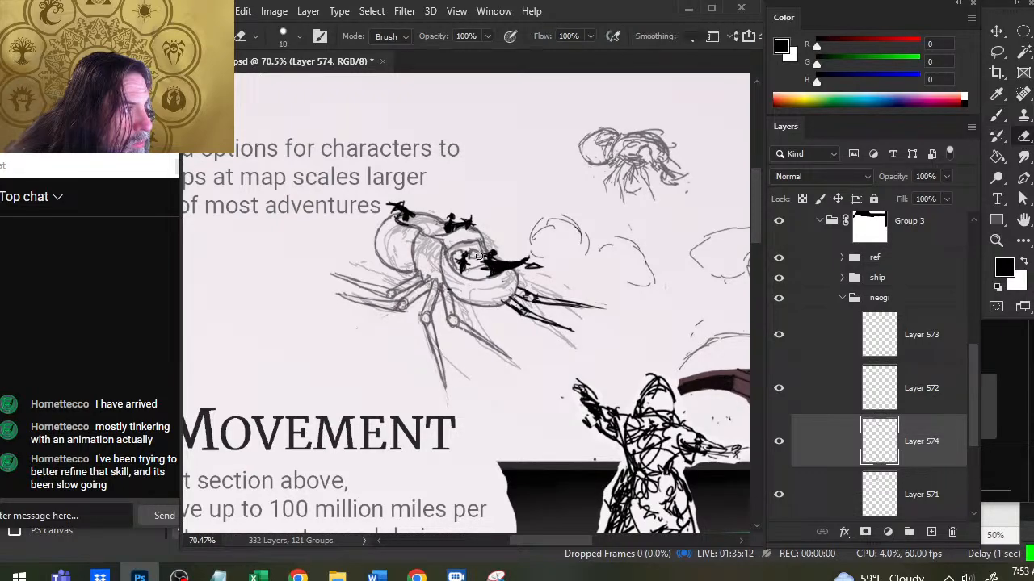
key(b)
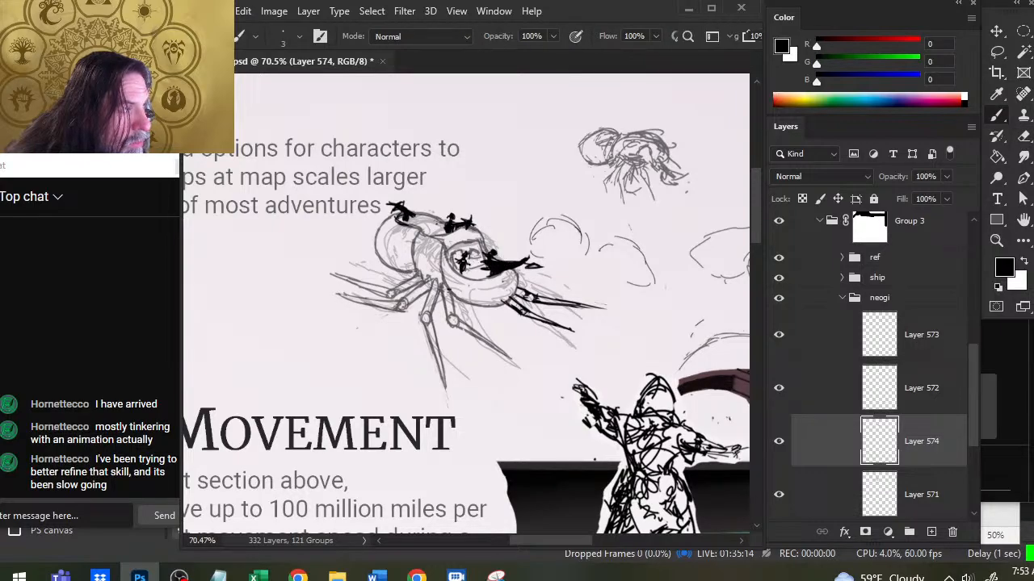
key(e)
key(b)
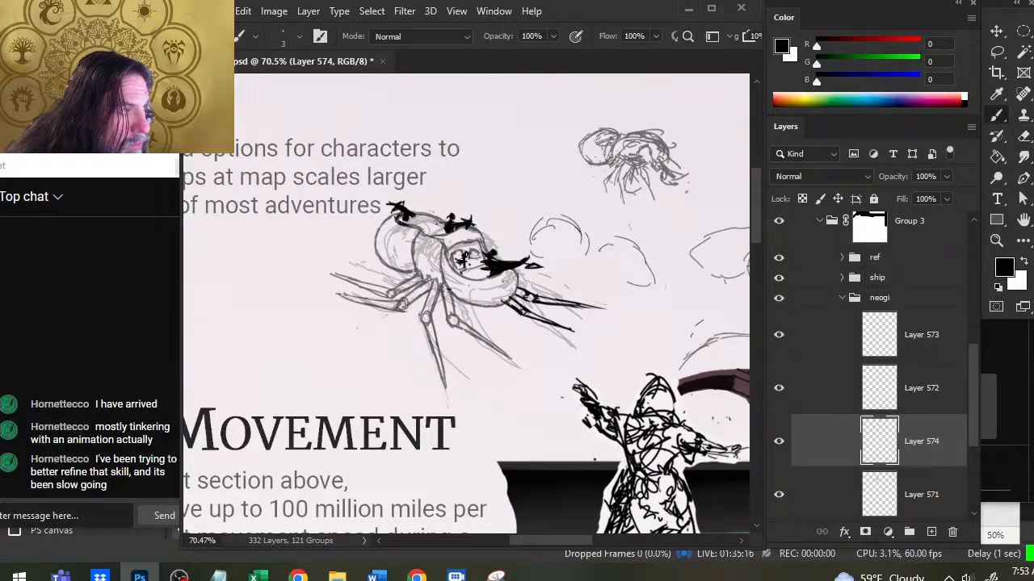
key(e)
key(b)
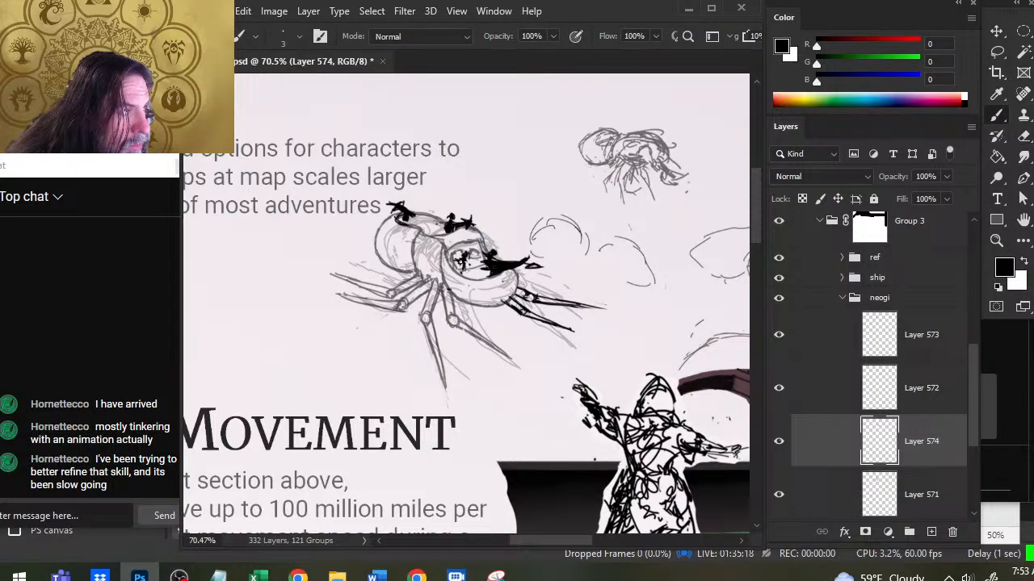
drag(460, 260, 475, 271)
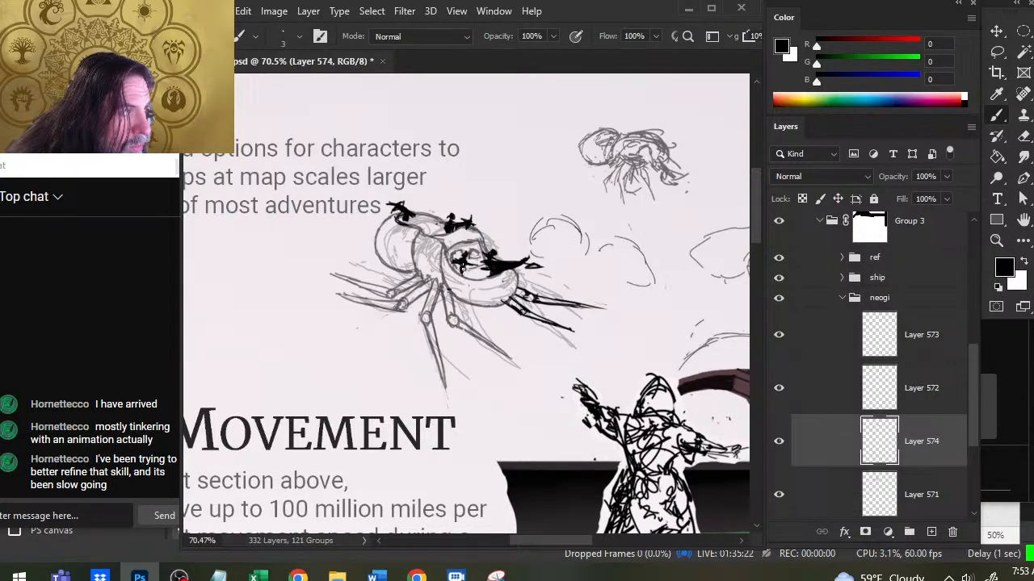
Erase the small pointed piece ahead of the dark shape's tip and extend a thin line rearward from the opening's figure.
key(e)
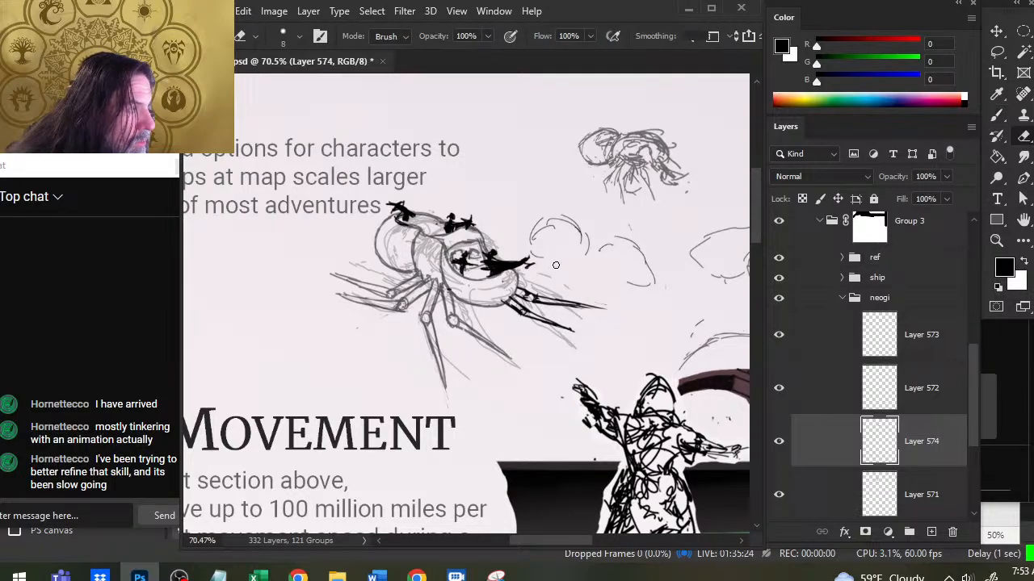
drag(549, 265, 524, 266)
key(b)
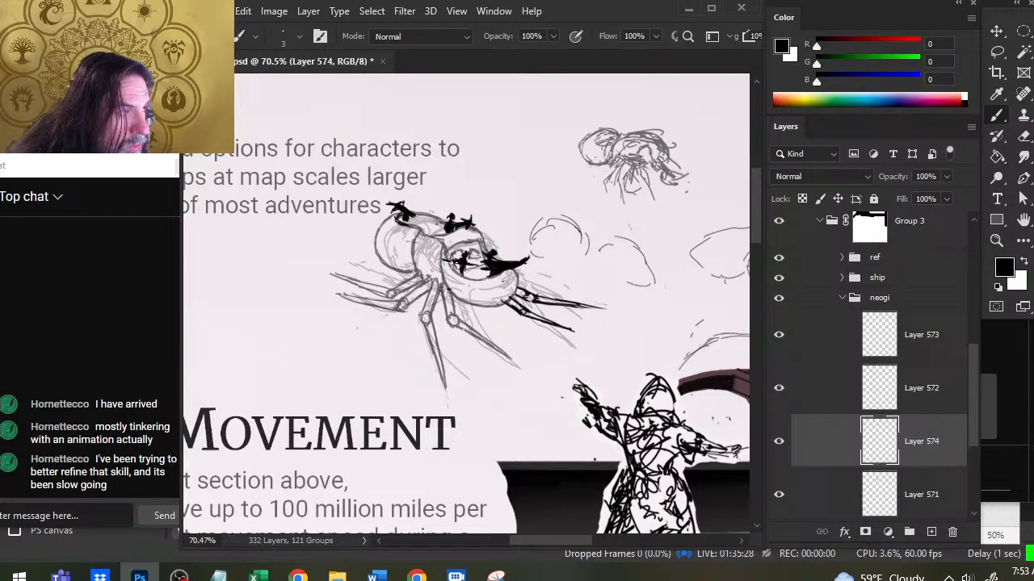
key(e)
key(b)
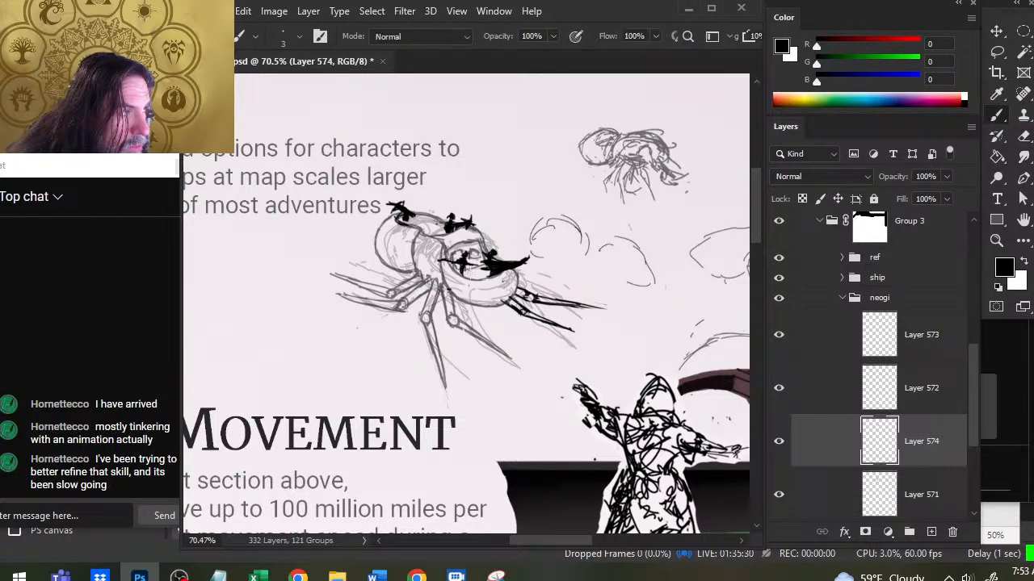
key(e)
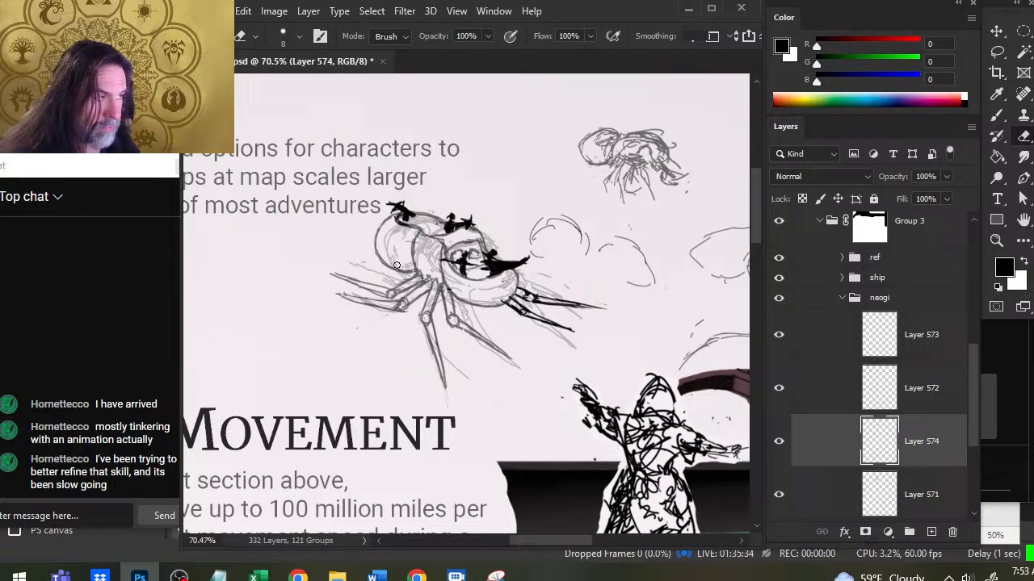
key(b)
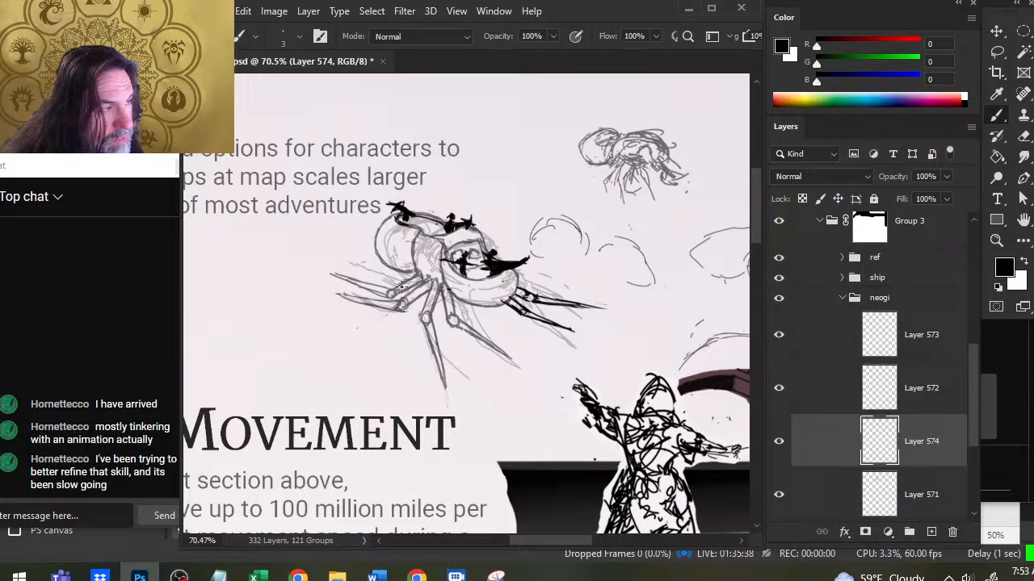
Select the whole neogi group and shift its spider ships slightly right and down on the page.
key(z)
drag(468, 311, 439, 333)
drag(502, 375, 368, 330)
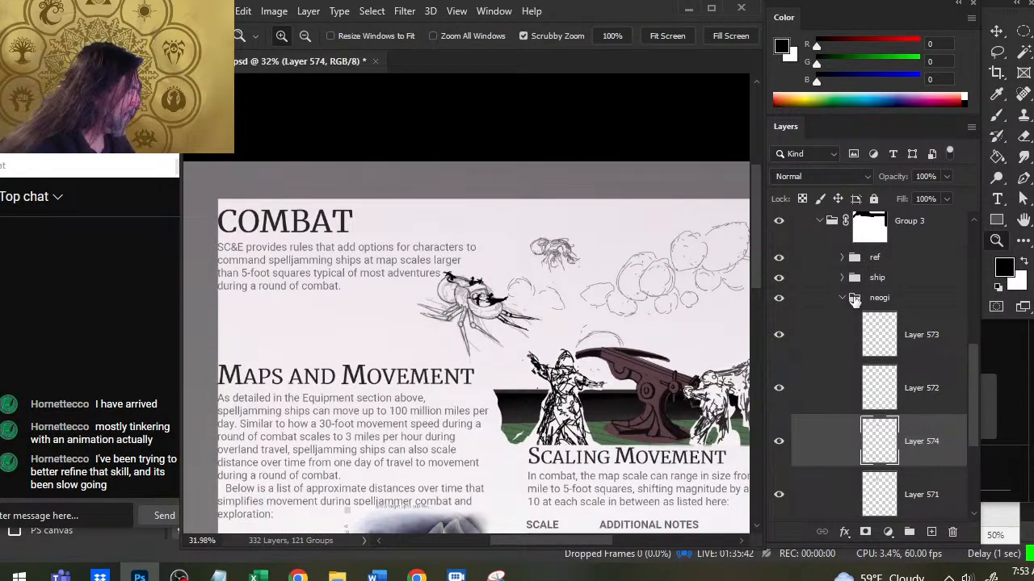
click(819, 300)
key(v)
drag(550, 348, 581, 354)
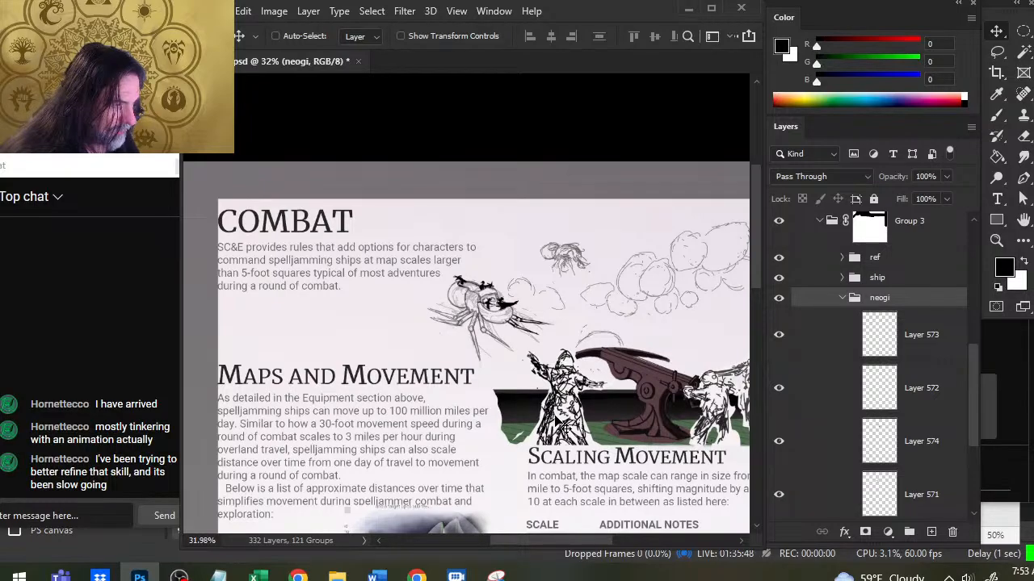
key(z)
alt+click(554, 406)
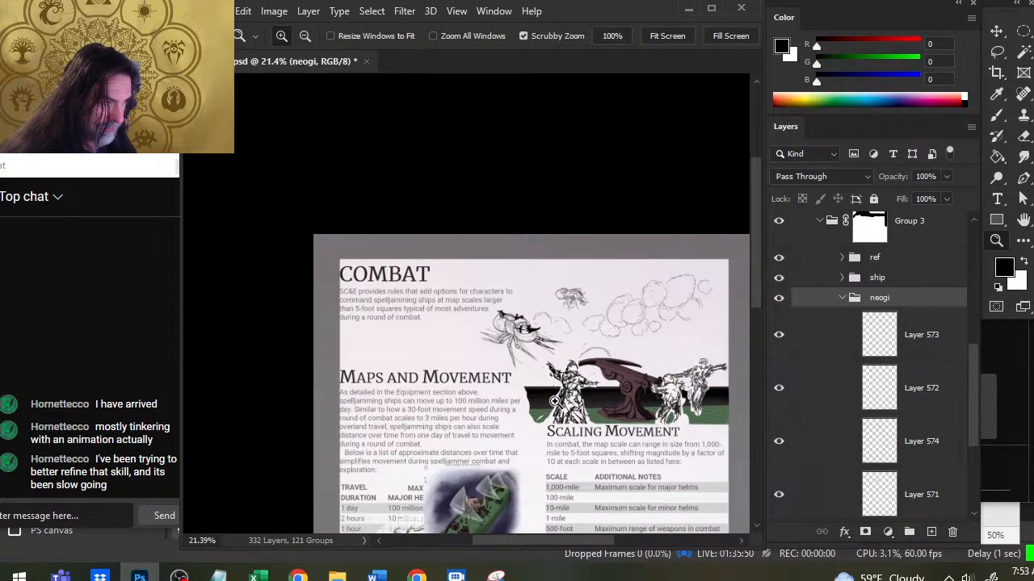
key(v)
drag(587, 361, 601, 377)
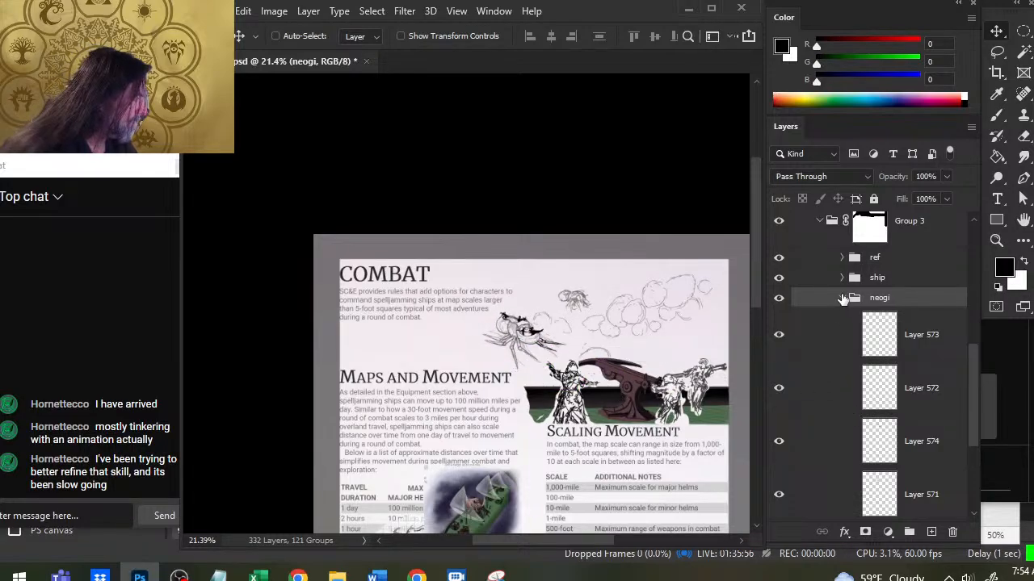
Check the contents of Layer 571 and Group 2 by toggling their visibility, and move Group 2 into the trash group.
click(778, 496)
click(778, 496)
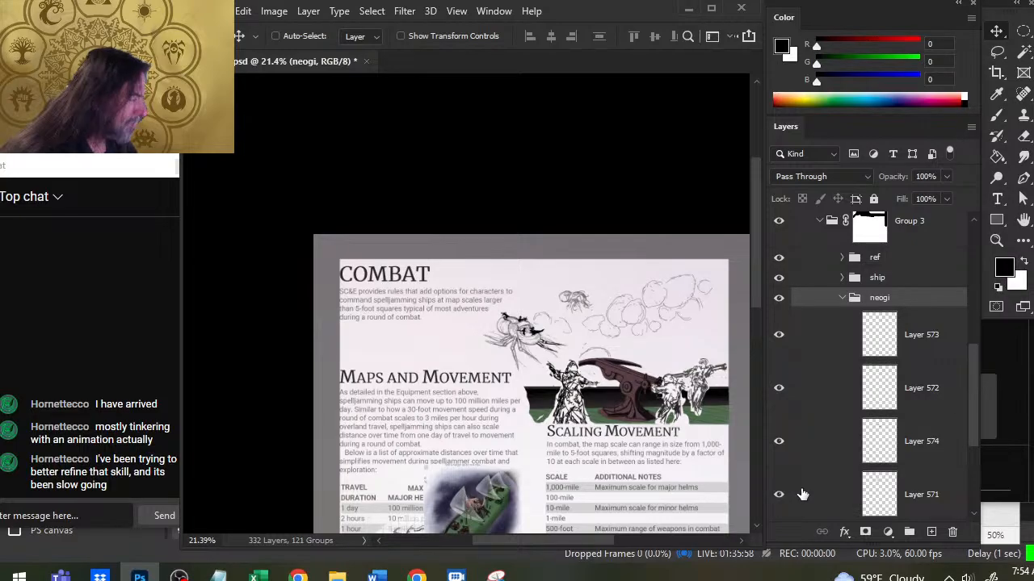
drag(974, 385, 971, 446)
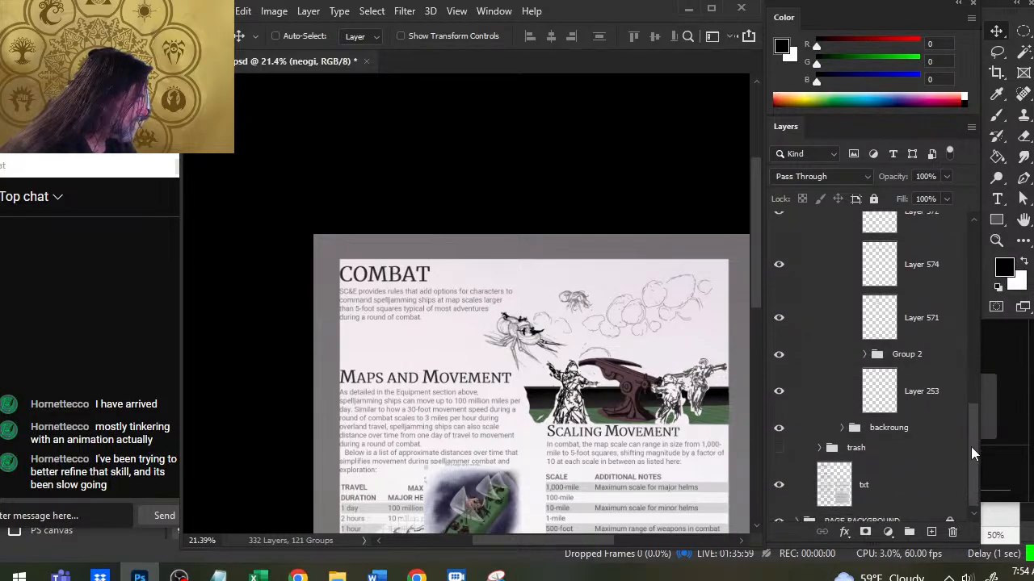
click(779, 352)
click(778, 352)
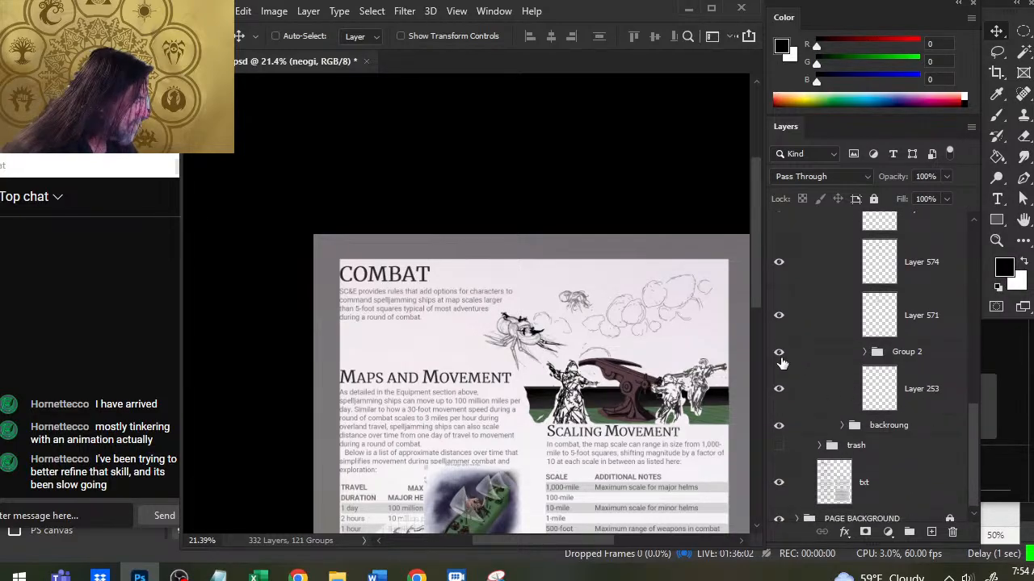
click(778, 357)
drag(914, 360, 911, 446)
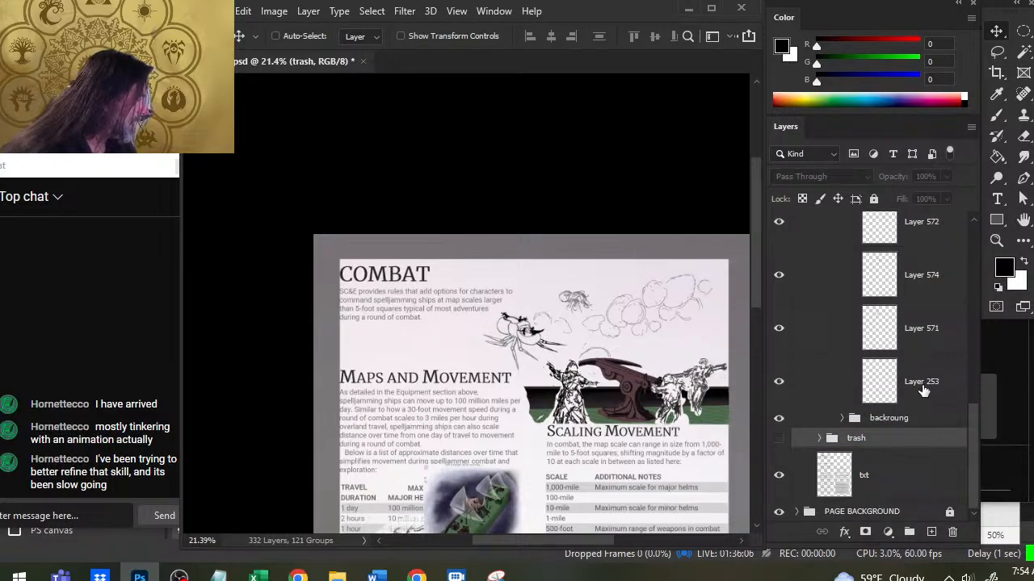
Group Layers 573, 572, 574 and 571 inside the neogi group and name the new group "front".
scroll(972, 408, up, 2)
click(967, 407)
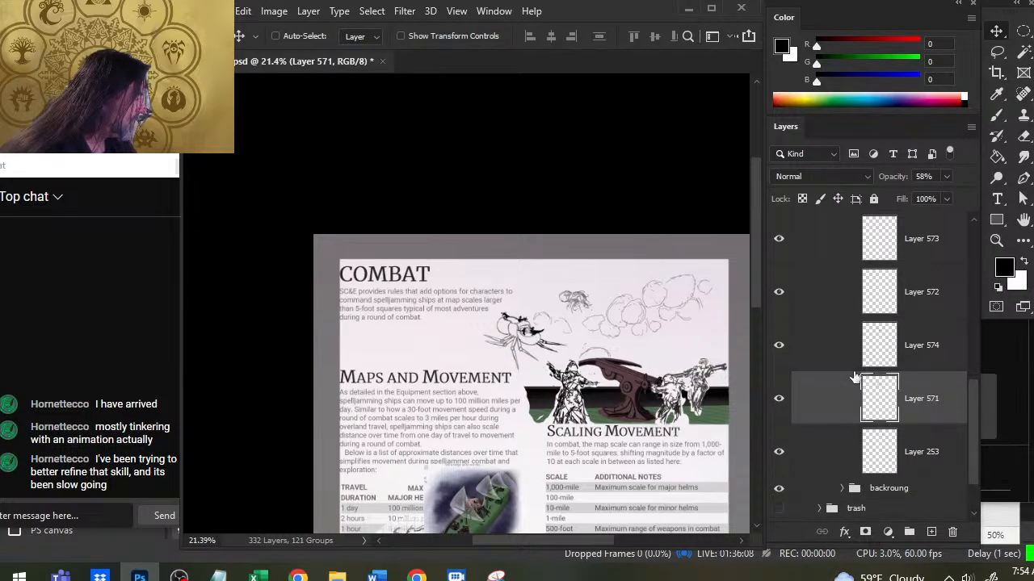
click(779, 398)
click(779, 398)
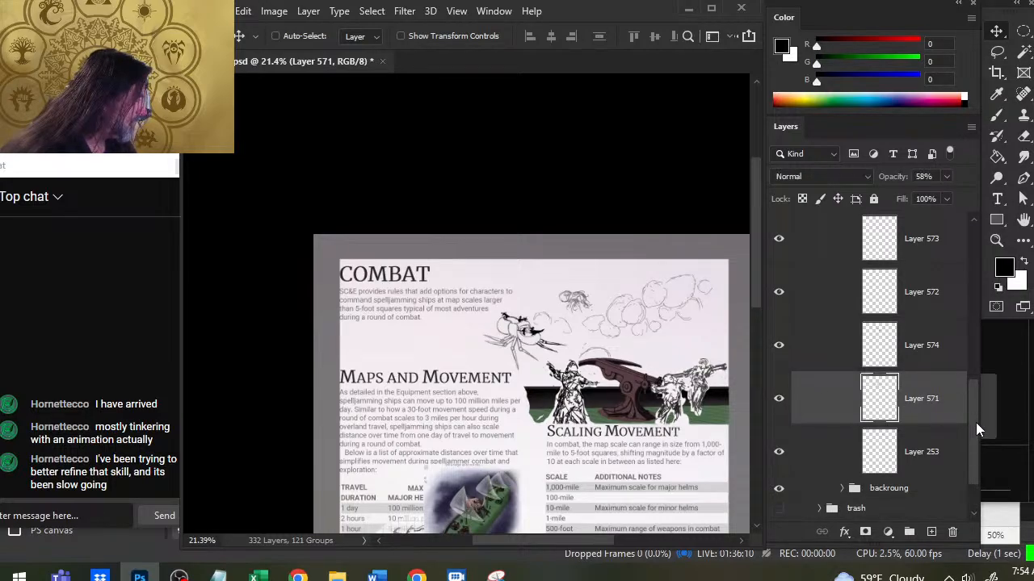
scroll(965, 411, up, 3)
ctrl+shift+click(928, 348)
key(ctrl+g)
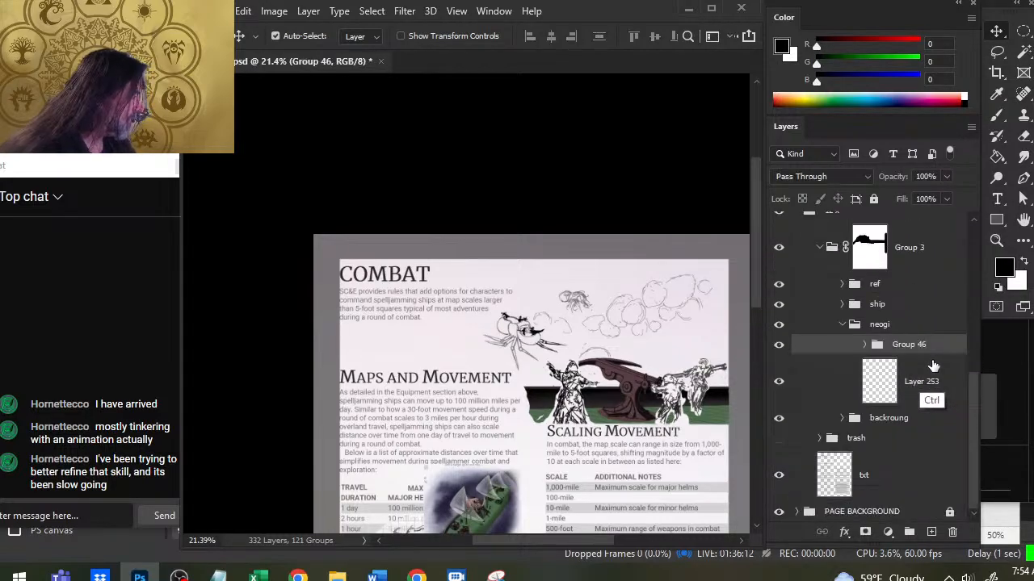
double_click(898, 345)
text(front)
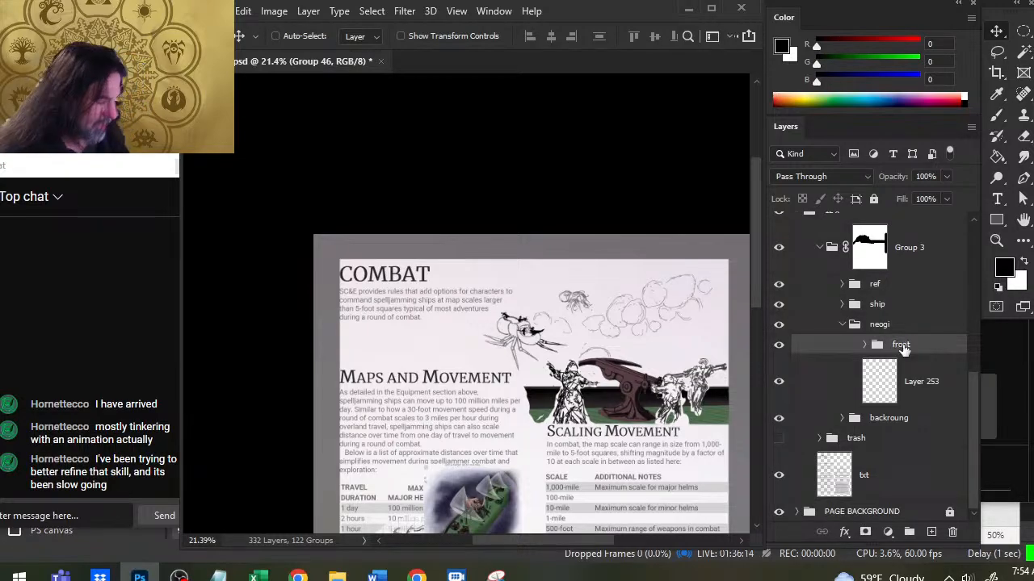
key(Return)
Put Layer 253 in its own group named "back" and select the layer inside it.
click(928, 385)
key(ctrl+g)
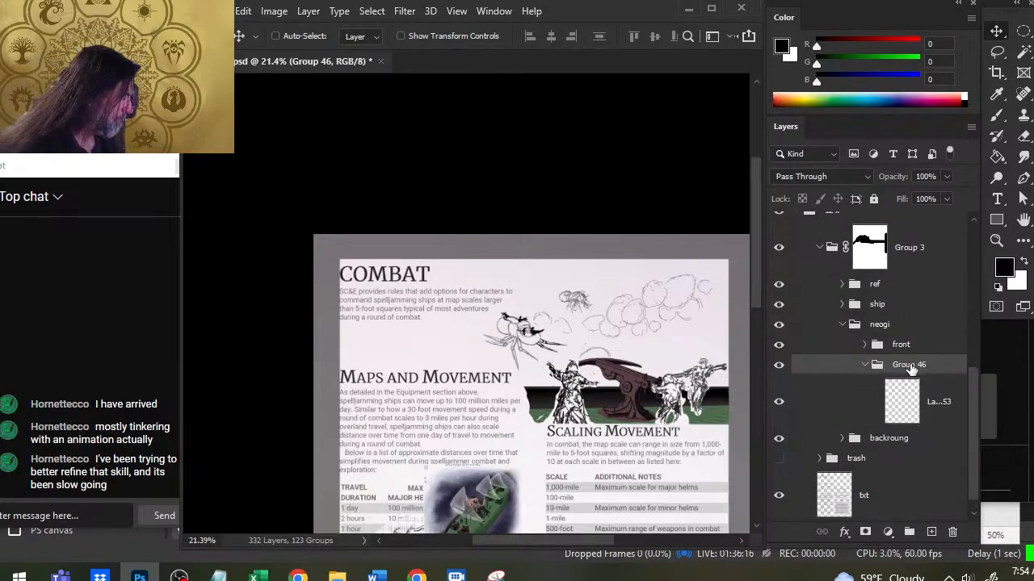
double_click(909, 365)
text(bac)
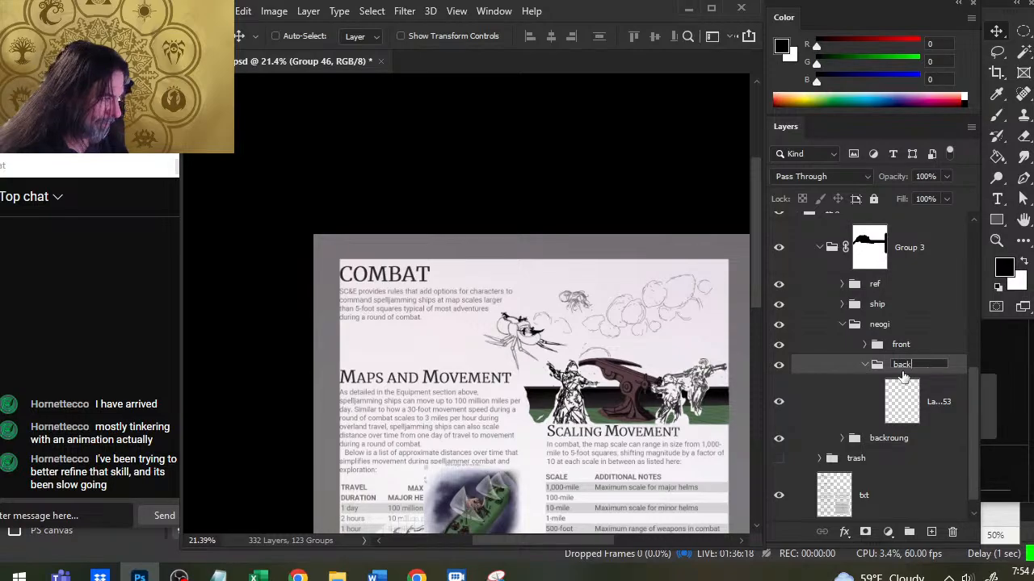
text(k)
key(Return)
click(880, 418)
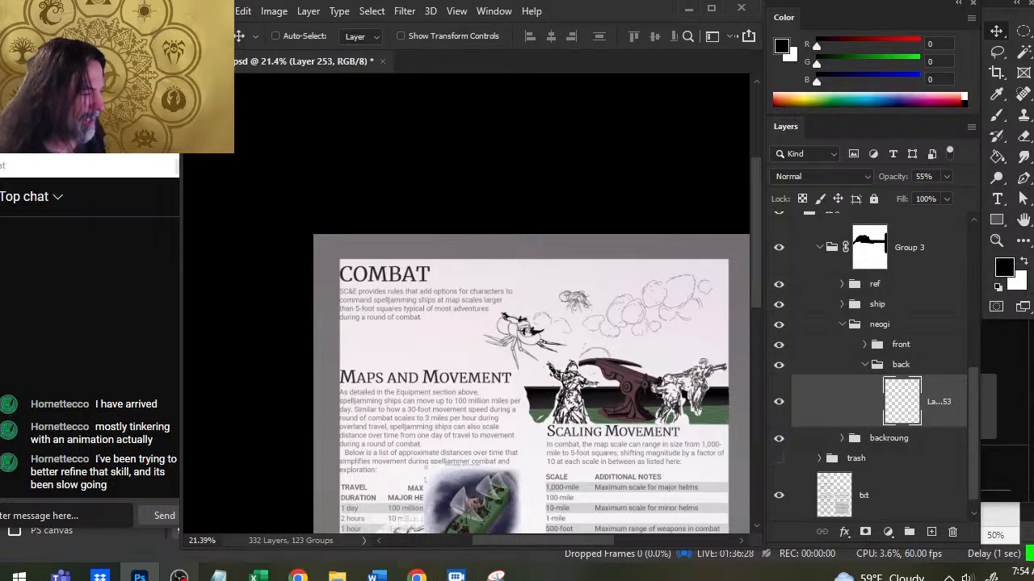
Bring more of the page into view and open the window switcher to change to another open window.
drag(605, 353, 550, 250)
key(z)
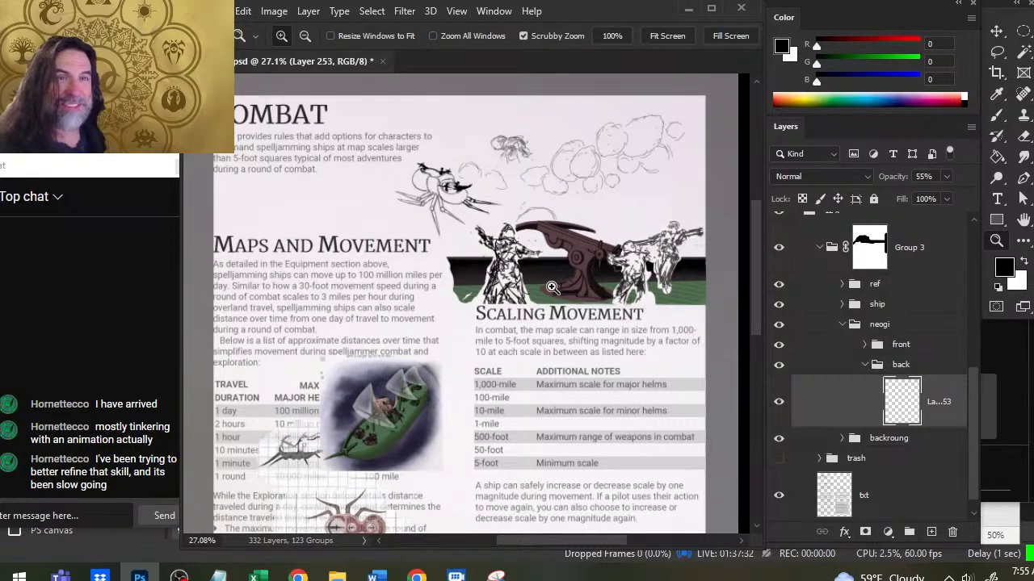
key(alt+Tab)
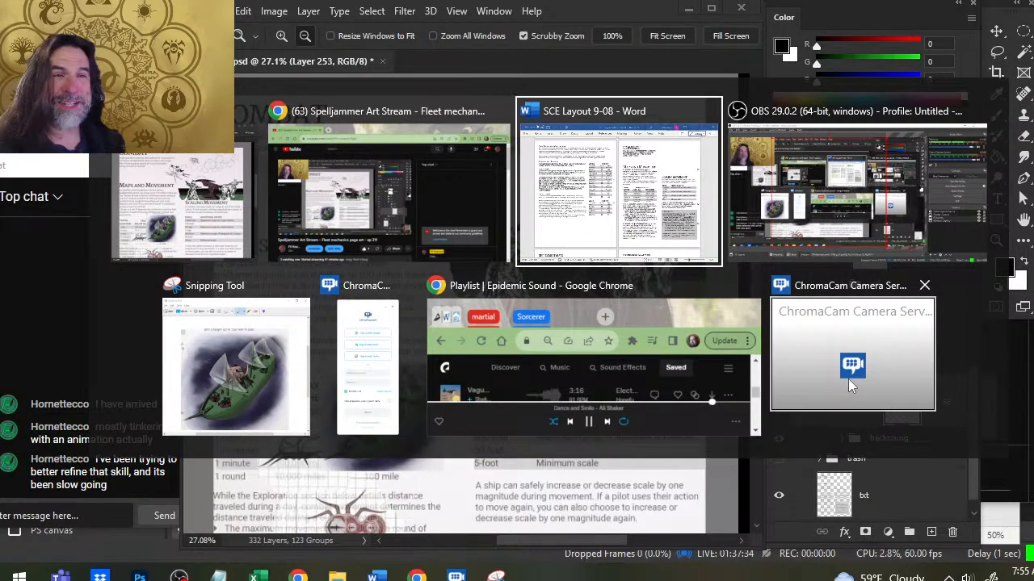